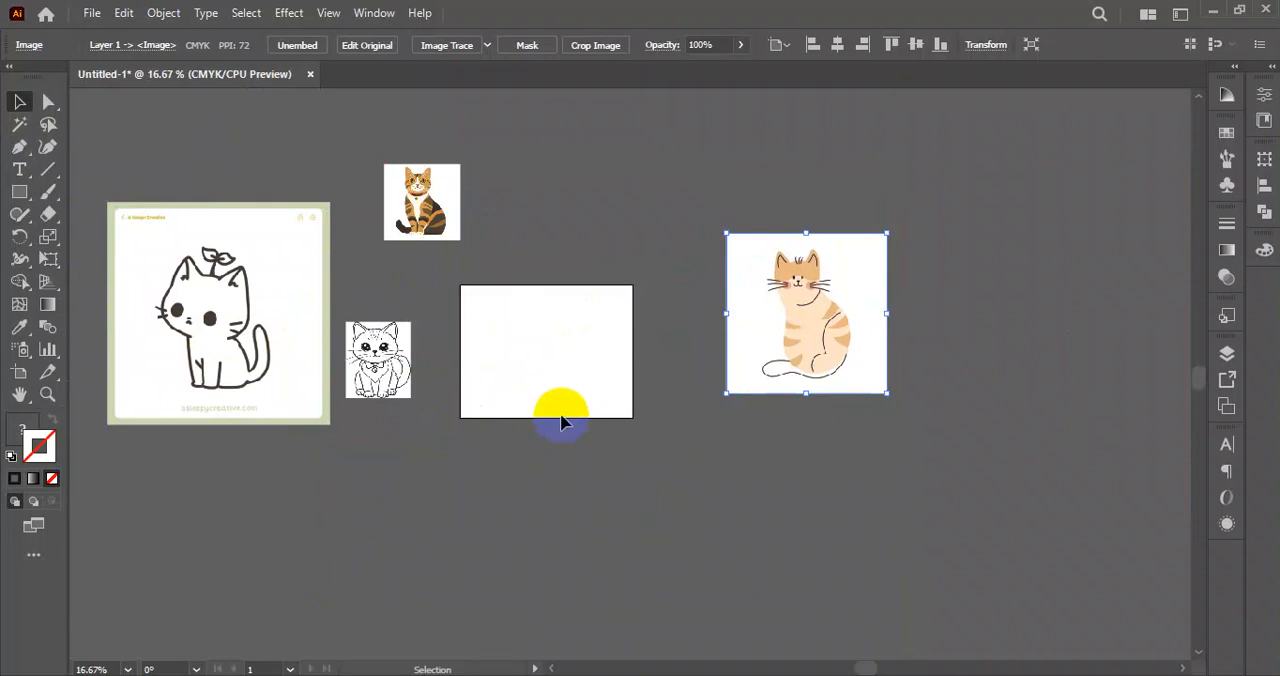
pyautogui.moveTo(381, 370); pyautogui.dragTo(411, 489)
pyautogui.click(86, 14)
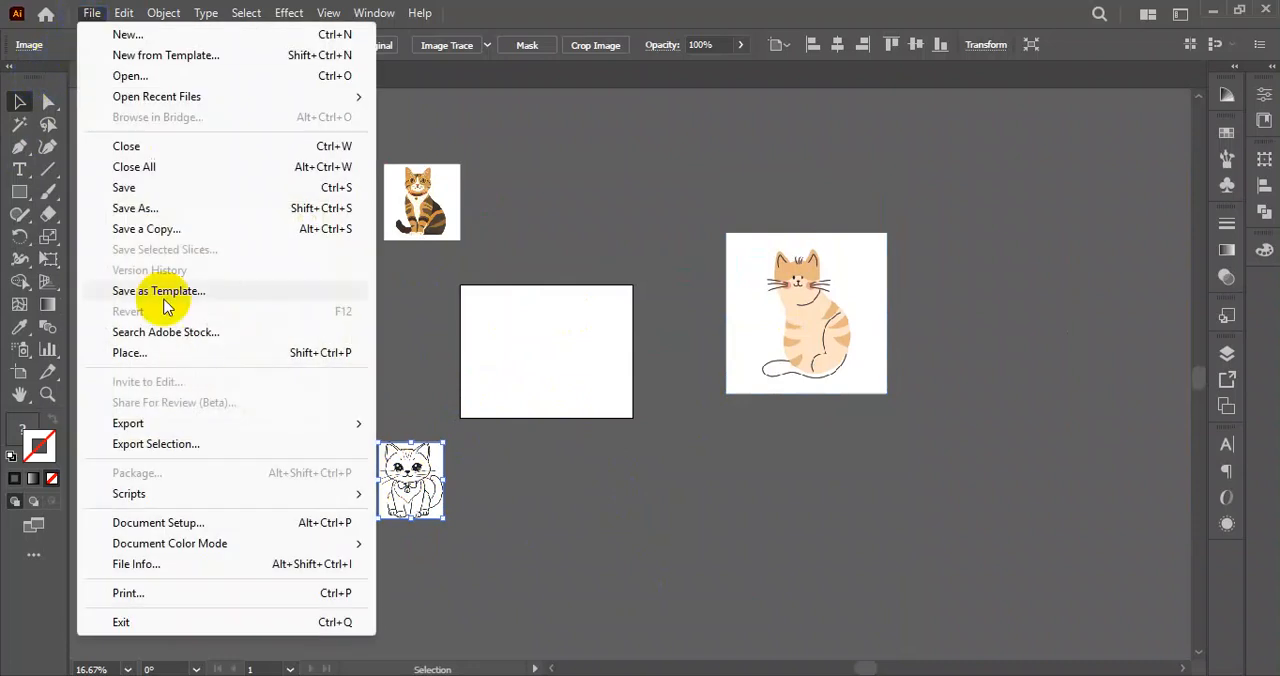
pyautogui.click(175, 352)
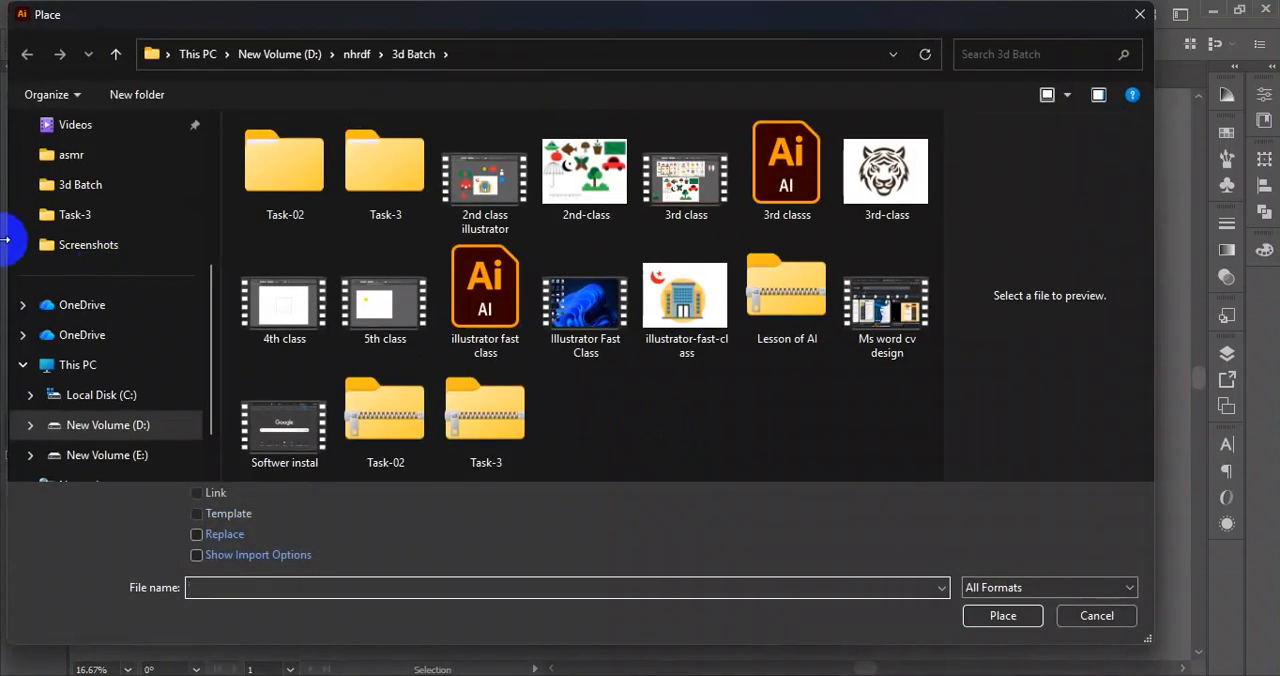
pyautogui.scroll(3, 130, 260)
pyautogui.click(88, 185)
pyautogui.click(268, 215)
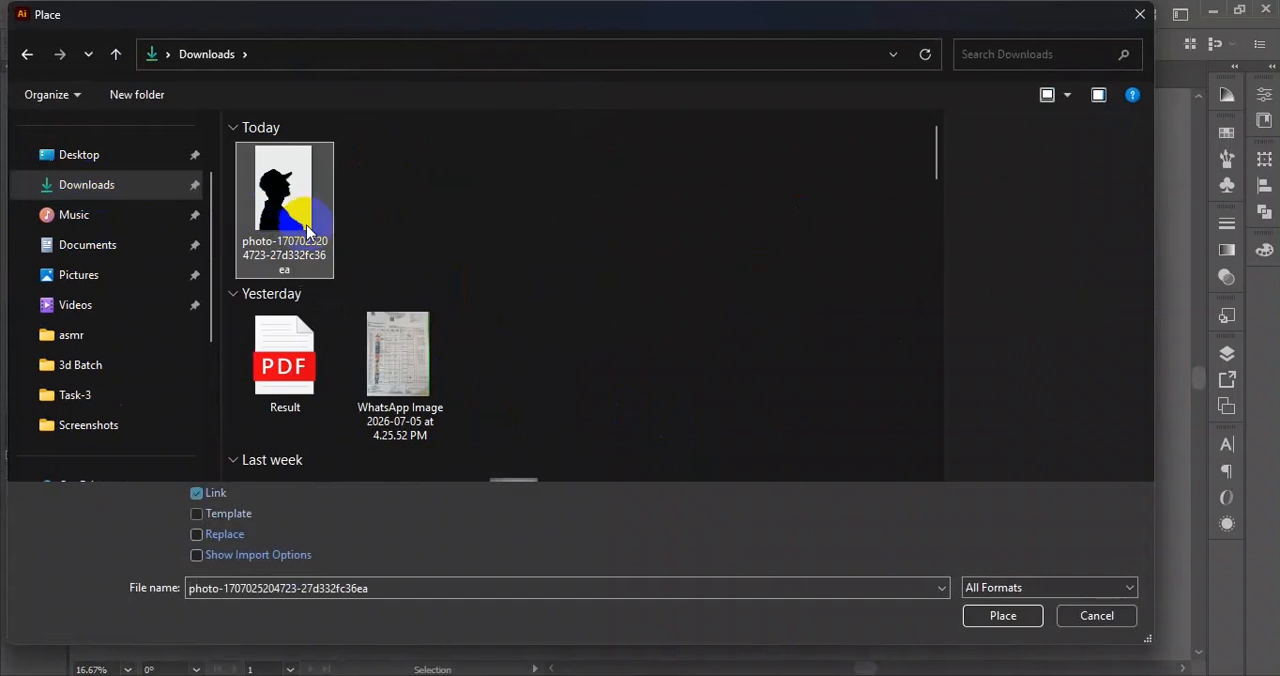
pyautogui.click(1000, 612)
pyautogui.click(380, 297)
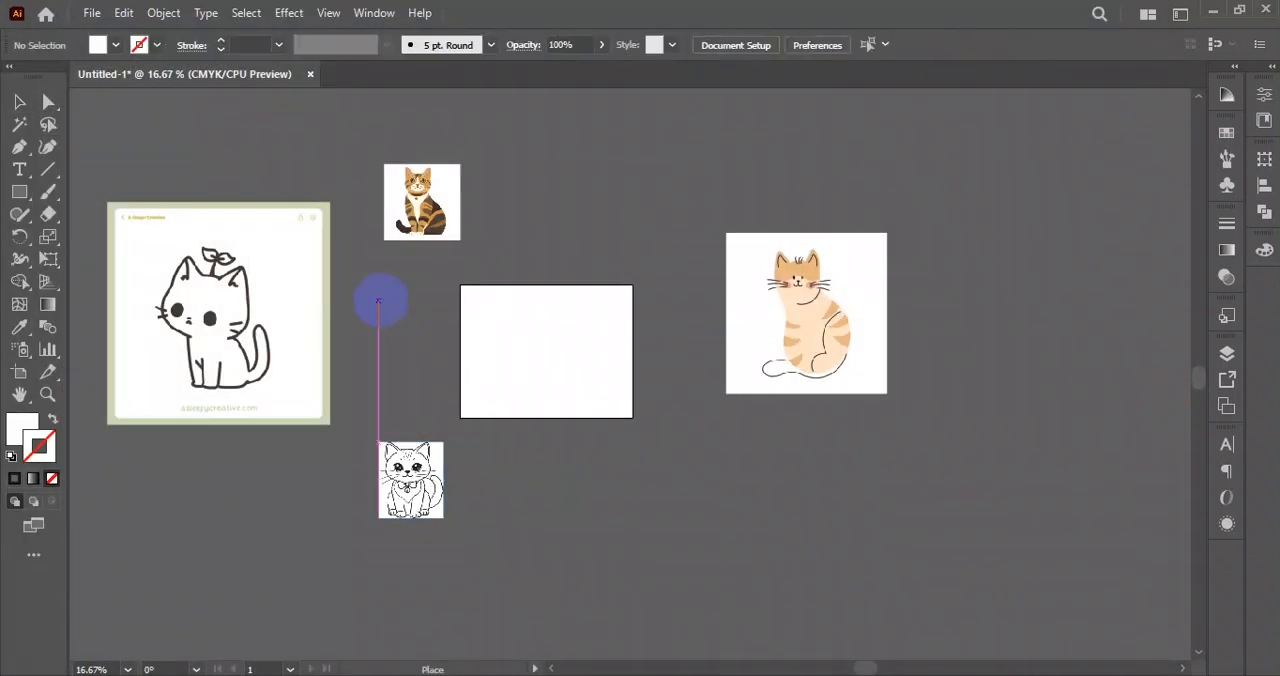
# Place the silhouette photo, scale it down and position it just below the artboard beside the small line-art cat.
pyautogui.moveTo(523, 443); pyautogui.dragTo(909, 284)
pyautogui.moveTo(720, 207); pyautogui.dragTo(922, 474)
pyautogui.moveTo(1059, 555); pyautogui.dragTo(437, 316)
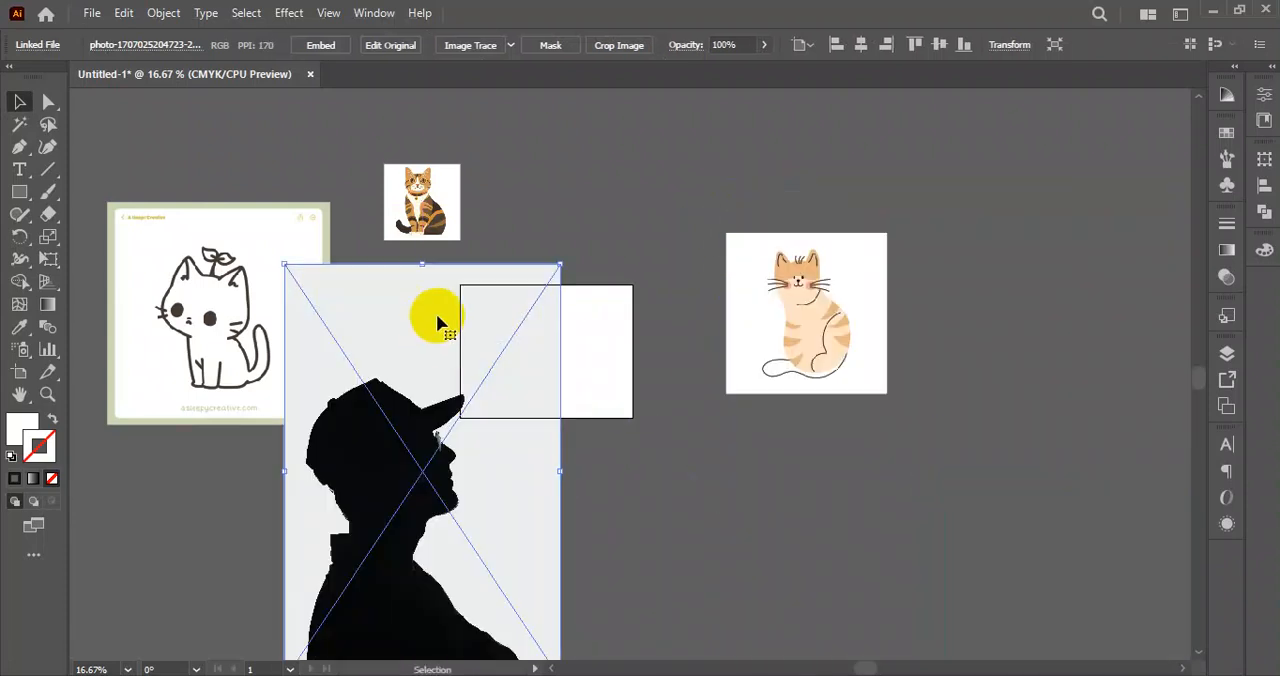
pyautogui.moveTo(561, 266); pyautogui.dragTo(471, 391)
pyautogui.moveTo(449, 460); pyautogui.dragTo(568, 516)
pyautogui.moveTo(492, 495); pyautogui.dragTo(482, 490)
pyautogui.click(566, 177)
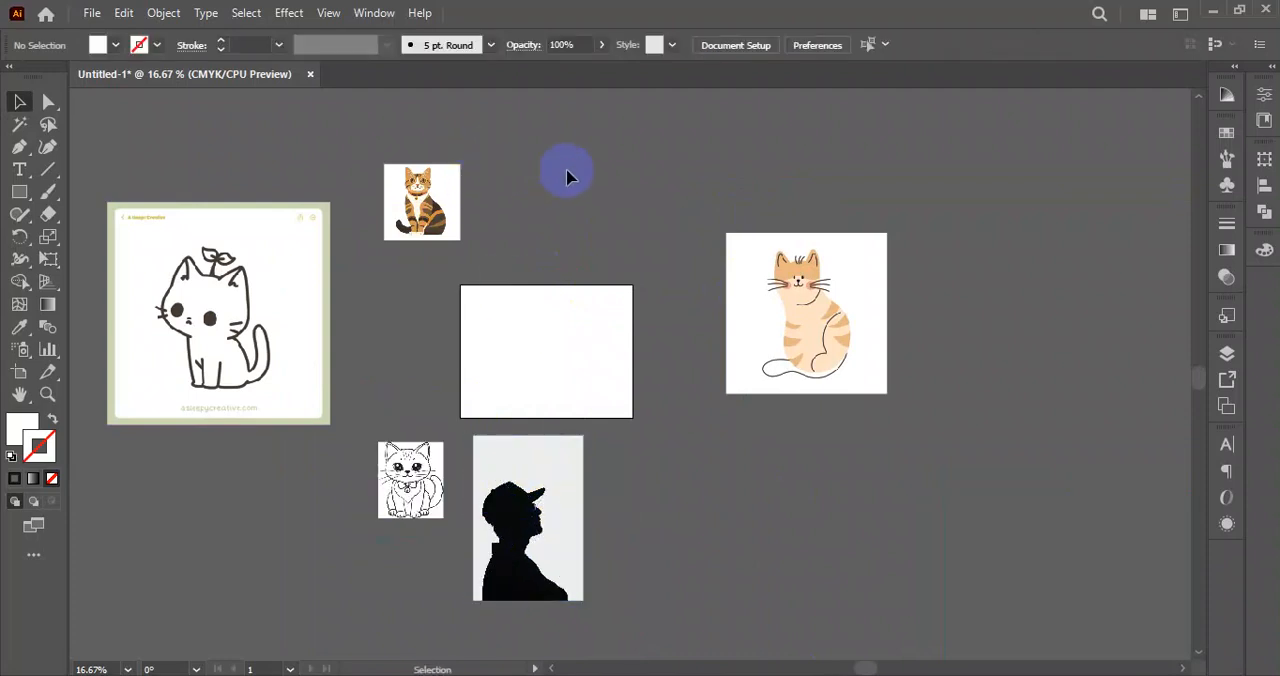
# Show the Image Trace settings and move them clear of the placed images.
pyautogui.click(378, 16)
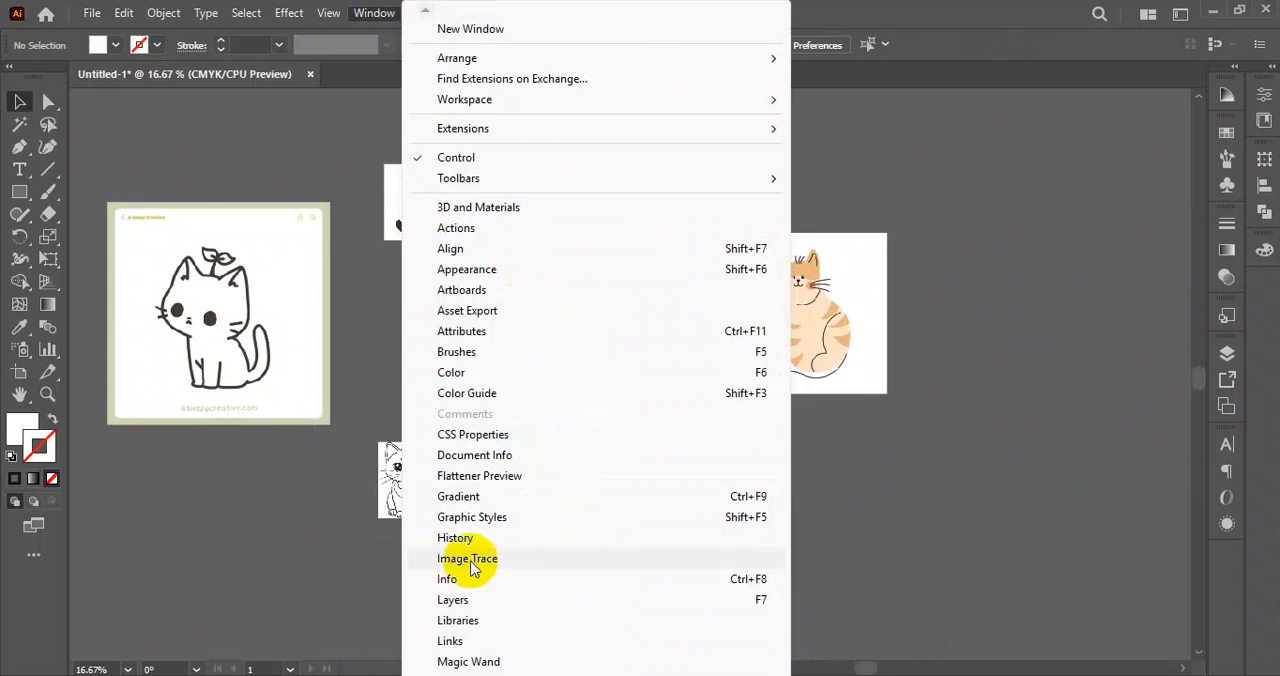
pyautogui.click(458, 558)
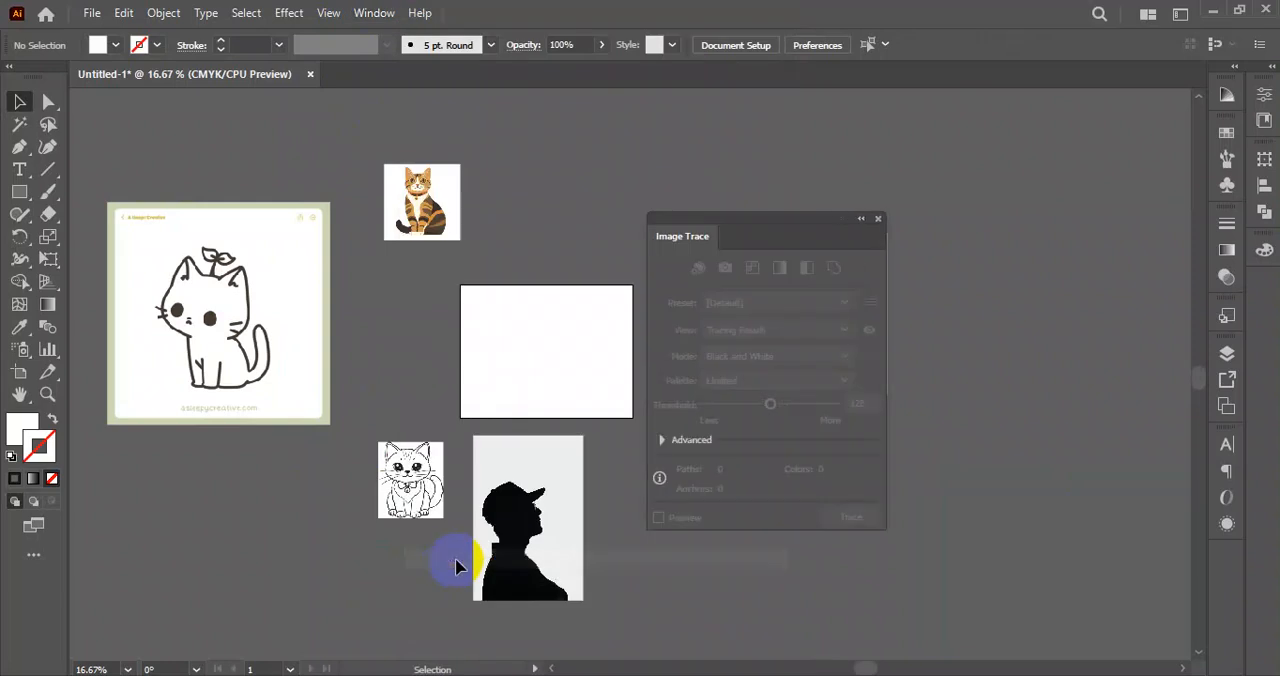
pyautogui.moveTo(737, 214)
pyautogui.mouseDown()
pyautogui.moveTo(480, 86)
pyautogui.moveTo(727, 238)
pyautogui.moveTo(940, 120)
pyautogui.moveTo(1013, 133)
pyautogui.moveTo(1035, 112)
pyautogui.moveTo(1028, 127)
pyautogui.moveTo(1038, 96)
pyautogui.mouseUp()
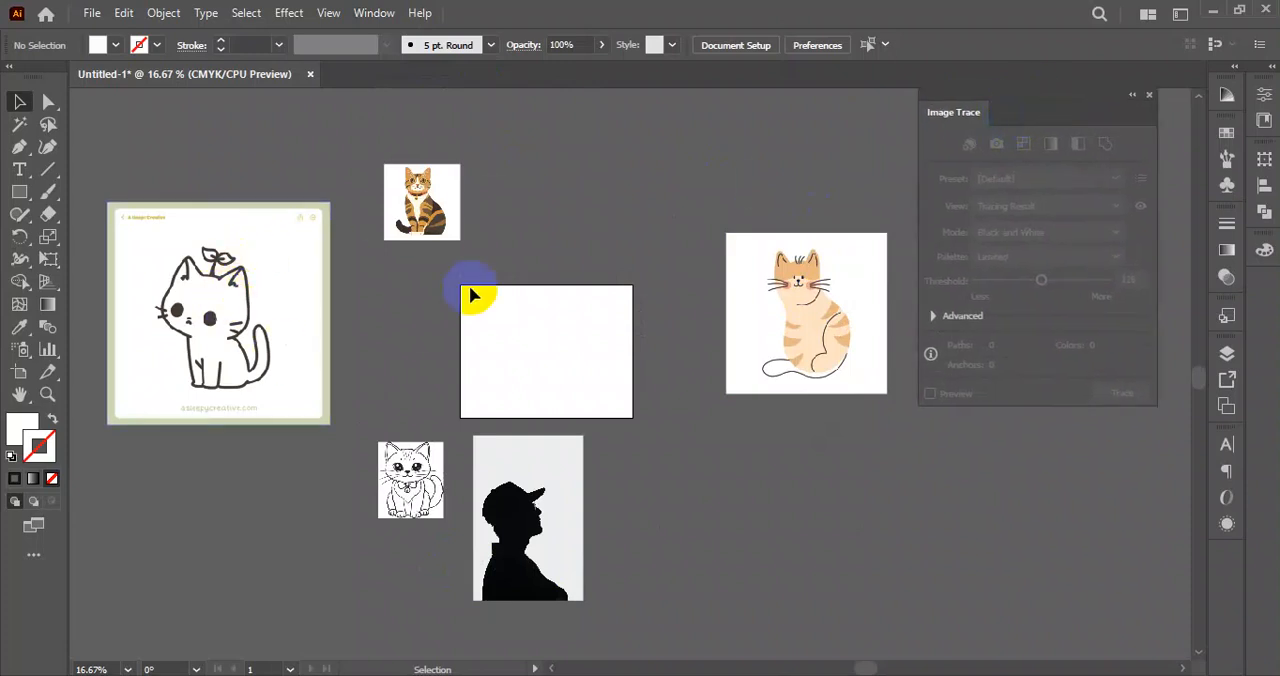
# Duplicate the green-framed kitten drawing on the other side of the artboard and move the orange cat image out of the way.
pyautogui.click(225, 286)
pyautogui.moveTo(223, 289); pyautogui.dragTo(215, 314)
pyautogui.moveTo(200, 246); pyautogui.dragTo(767, 479)
pyautogui.moveTo(564, 352); pyautogui.dragTo(222, 350)
pyautogui.moveTo(415, 332); pyautogui.dragTo(92, 582)
pyautogui.moveTo(341, 471); pyautogui.dragTo(646, 431)
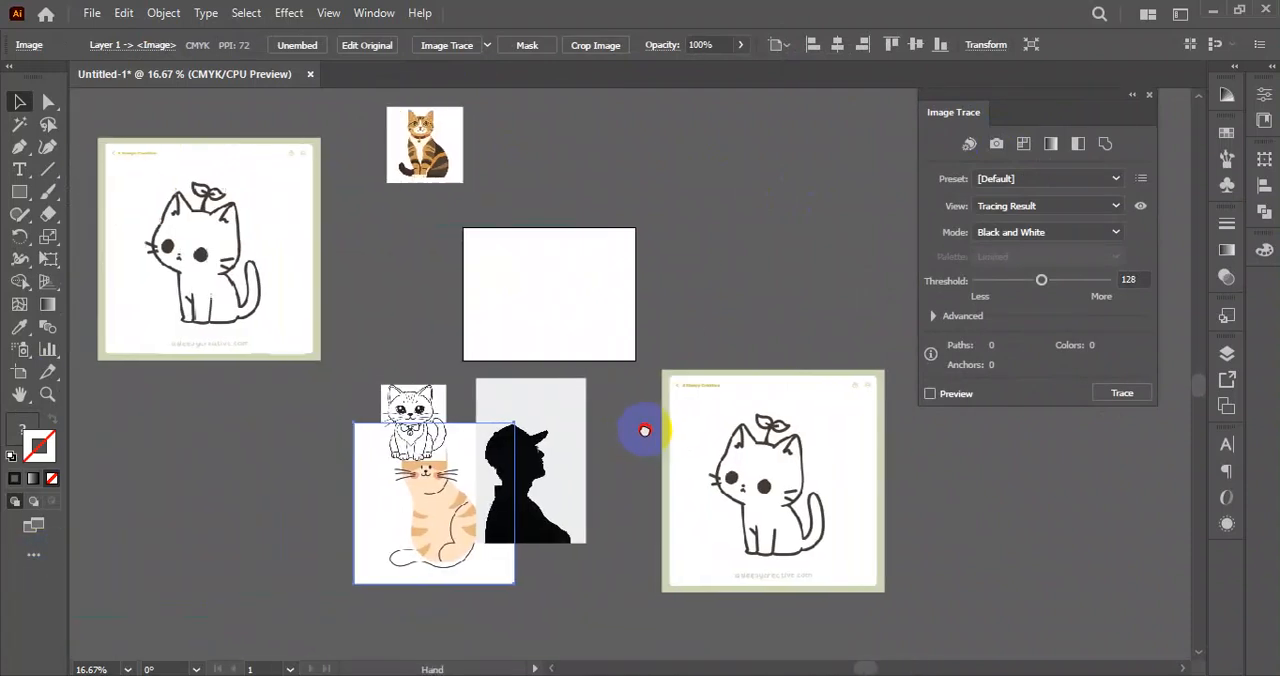
pyautogui.moveTo(455, 491); pyautogui.dragTo(251, 463)
pyautogui.moveTo(511, 494); pyautogui.dragTo(111, 528)
# Move the copied green-framed kitten drawing onto the artboard so that it covers it.
pyautogui.click(664, 420)
pyautogui.moveTo(777, 458); pyautogui.dragTo(586, 367)
pyautogui.scroll(3, 434, 328)
pyautogui.moveTo(587, 420); pyautogui.dragTo(583, 350)
pyautogui.moveTo(855, 378); pyautogui.dragTo(795, 383)
pyautogui.moveTo(688, 427); pyautogui.dragTo(688, 415)
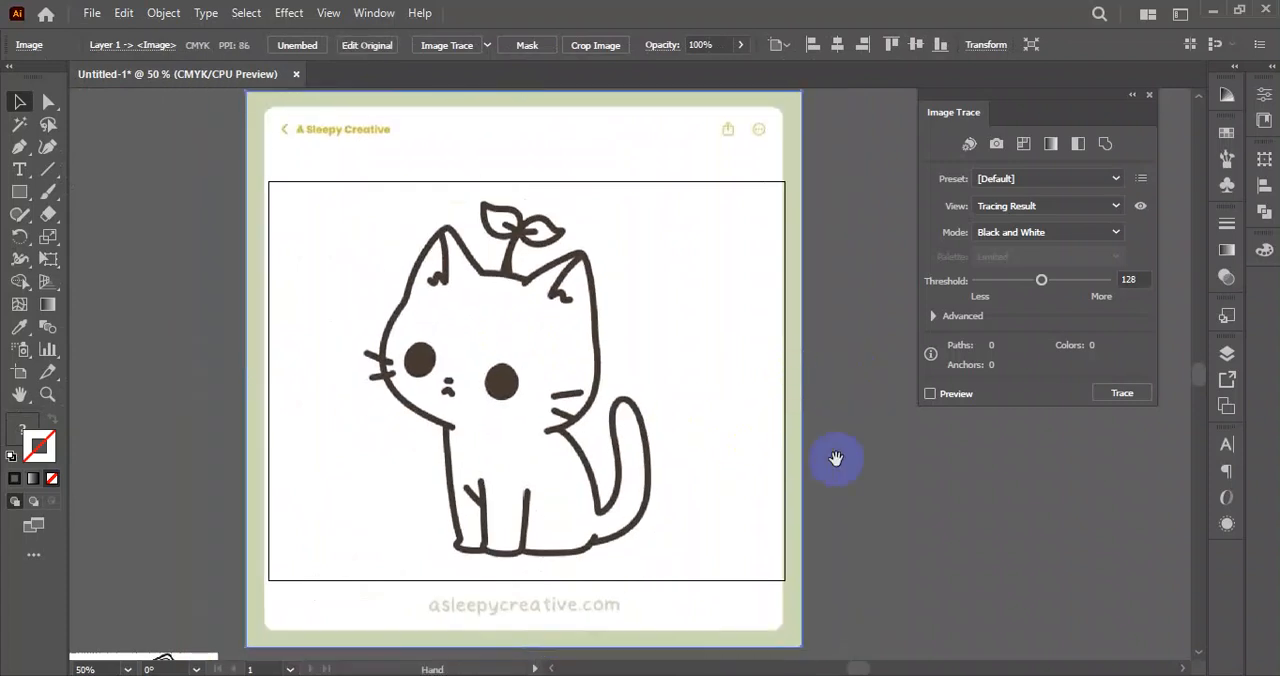
pyautogui.moveTo(834, 457); pyautogui.dragTo(798, 469)
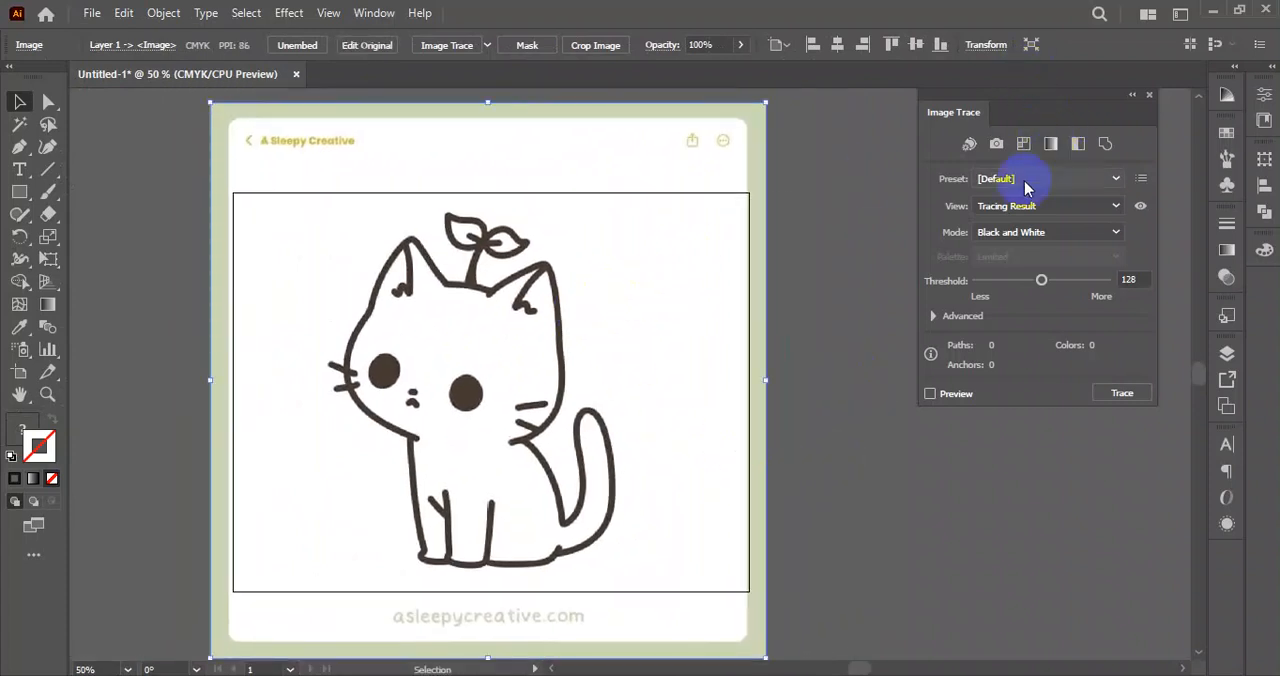
# Select the kitten drawing on the artboard and reveal the advanced Image Trace options.
pyautogui.click(1006, 446)
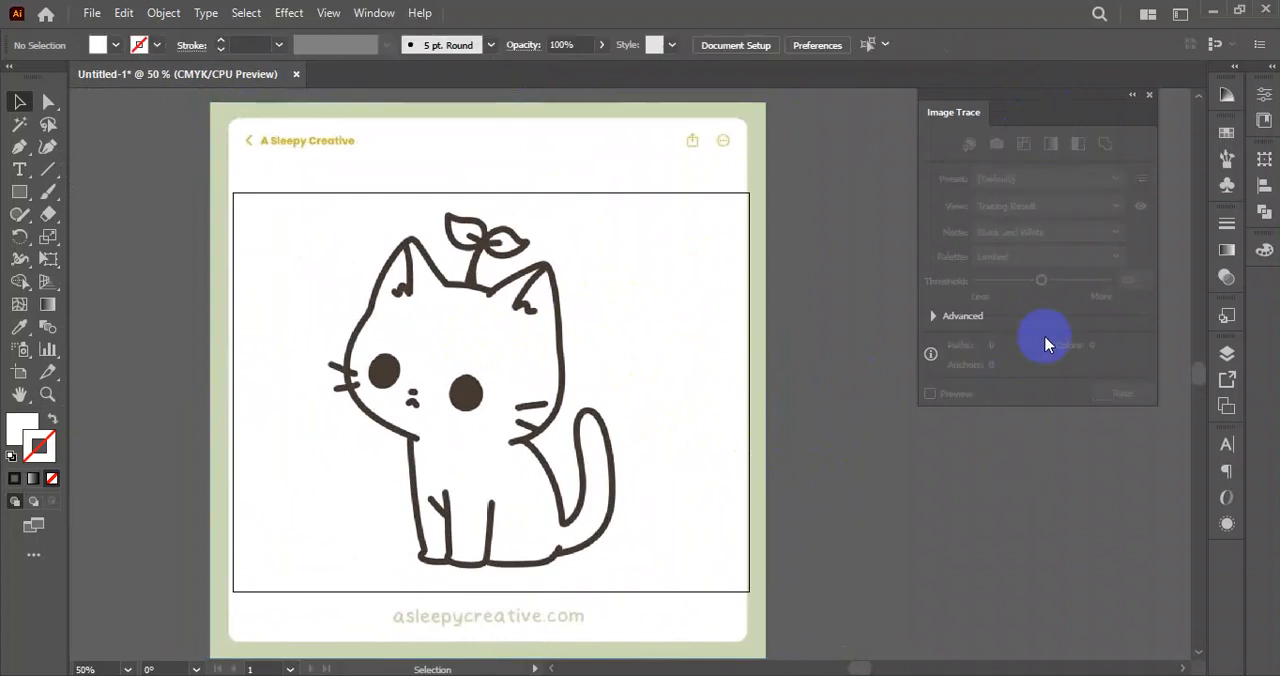
pyautogui.click(502, 345)
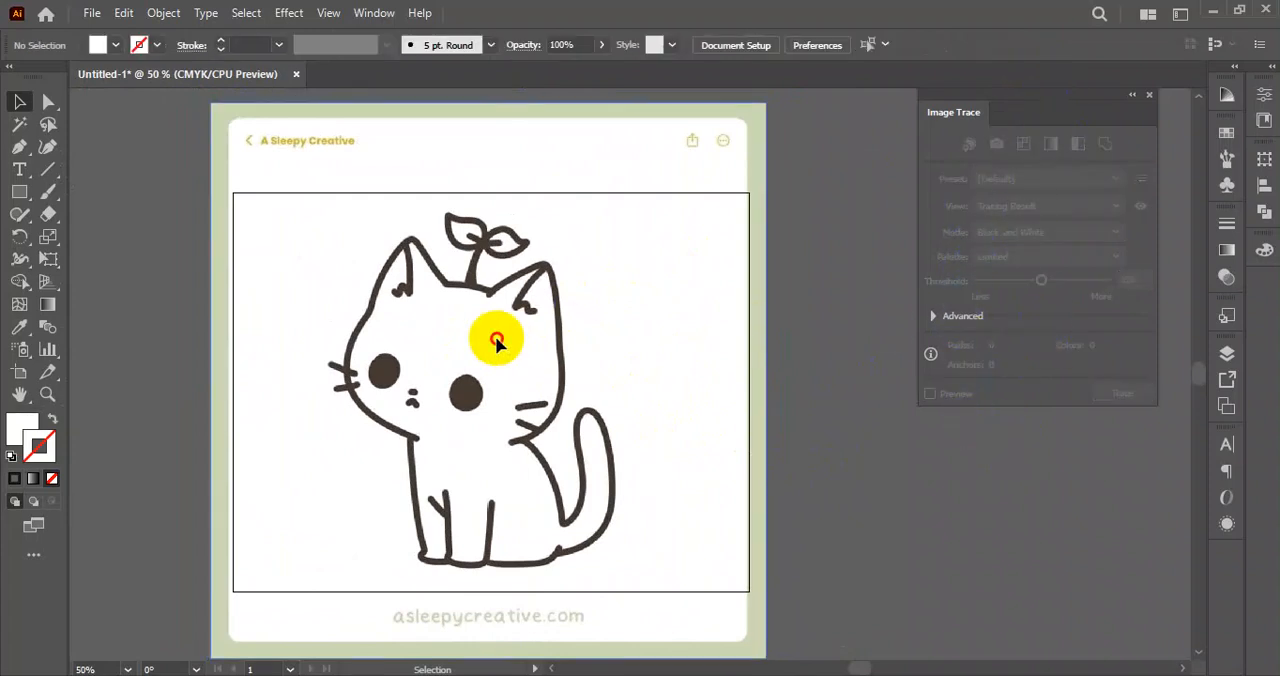
pyautogui.click(980, 523)
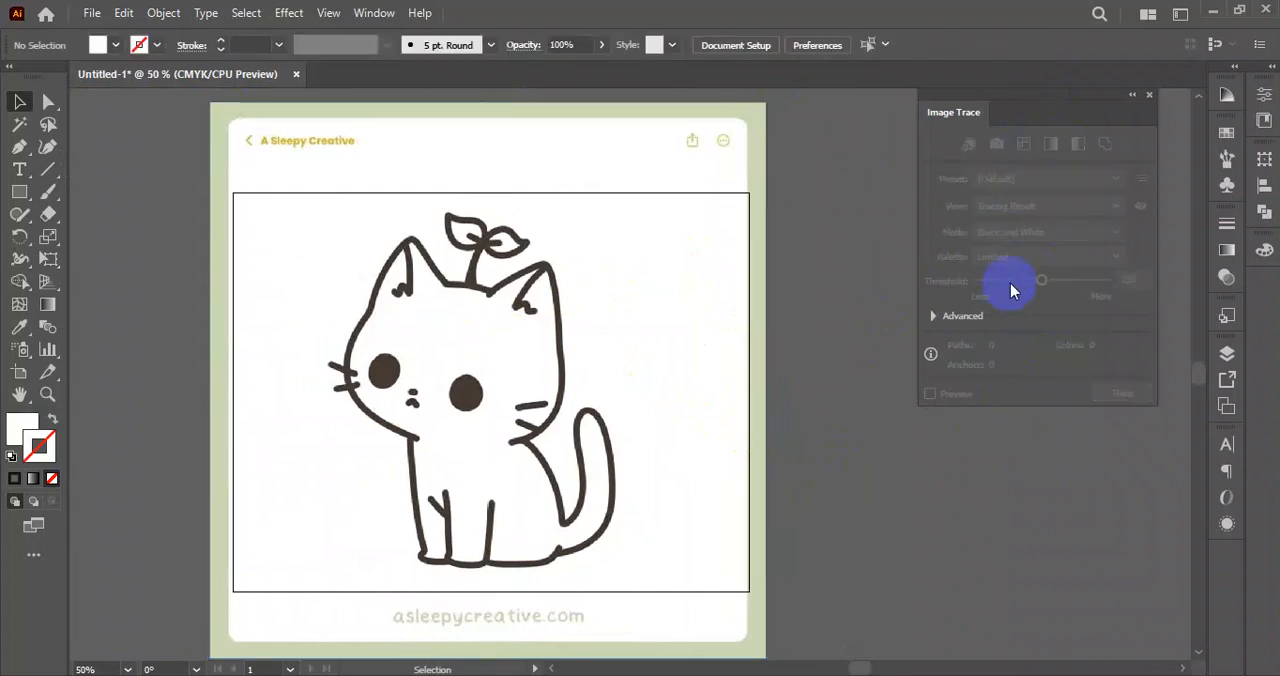
pyautogui.click(470, 350)
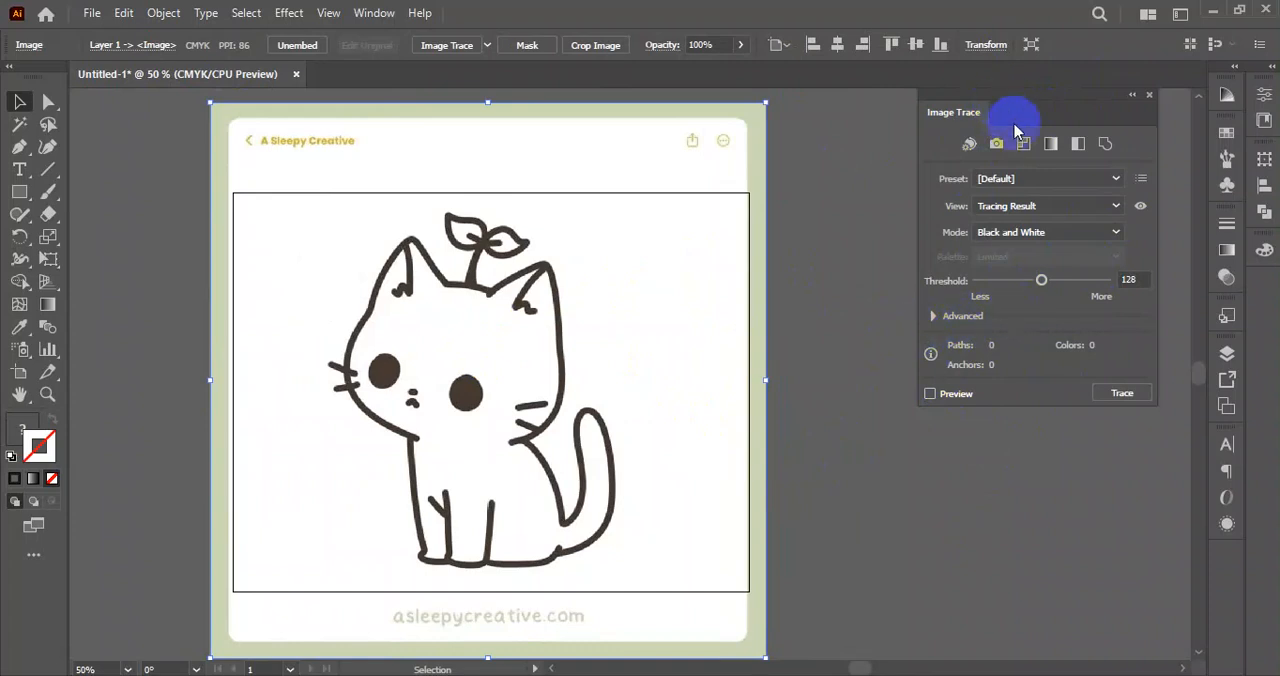
pyautogui.click(933, 316)
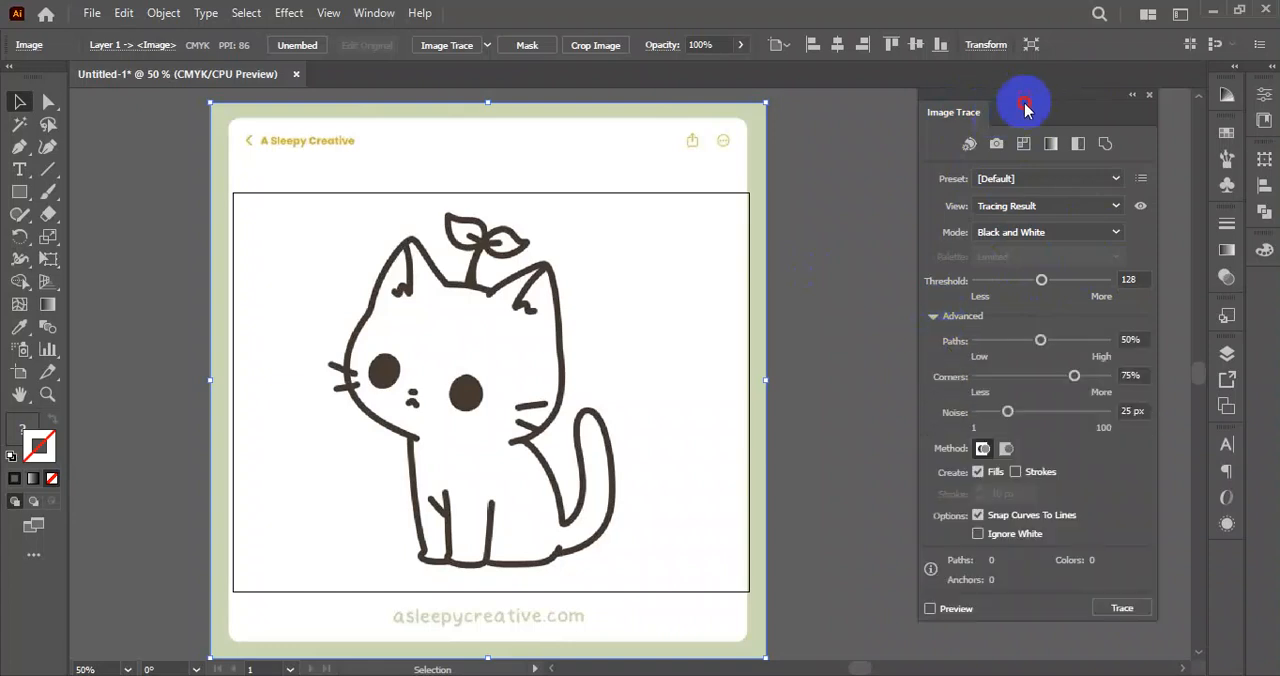
pyautogui.moveTo(1034, 90)
pyautogui.mouseDown()
pyautogui.moveTo(1051, 80)
pyautogui.moveTo(986, 80)
pyautogui.mouseUp()
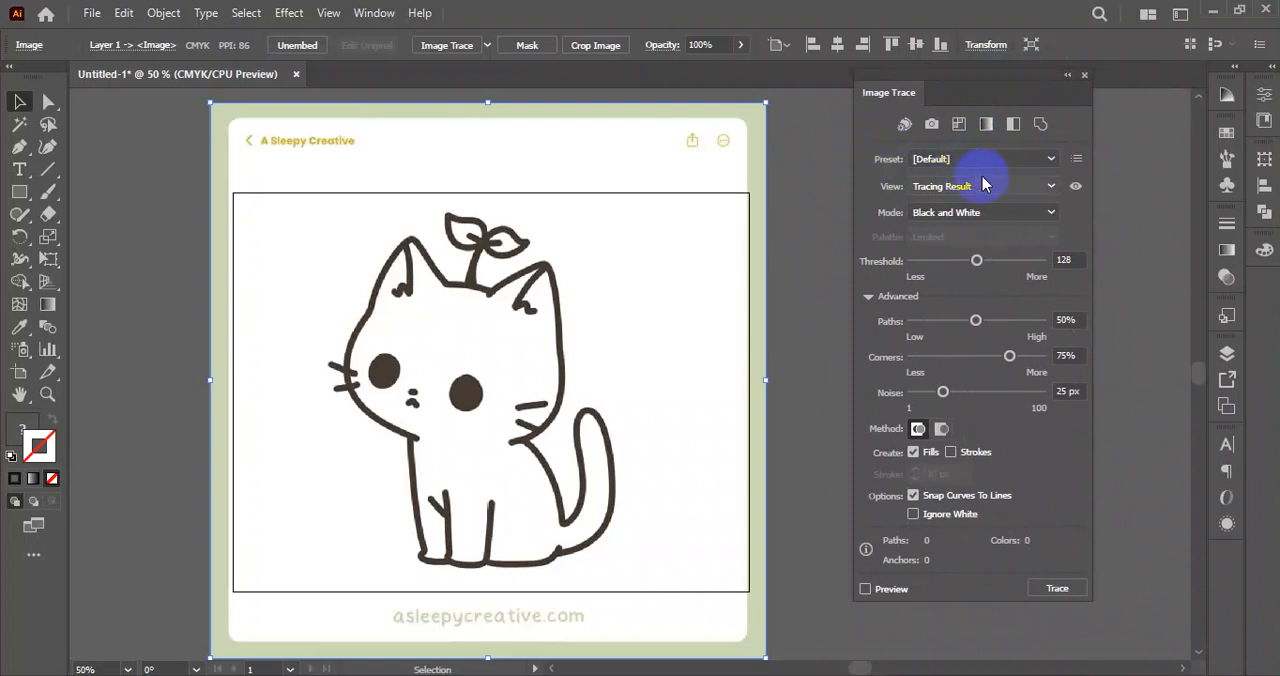
# Examine the available presets, view options and colour modes for tracing the kitten drawing.
pyautogui.click(1033, 163)
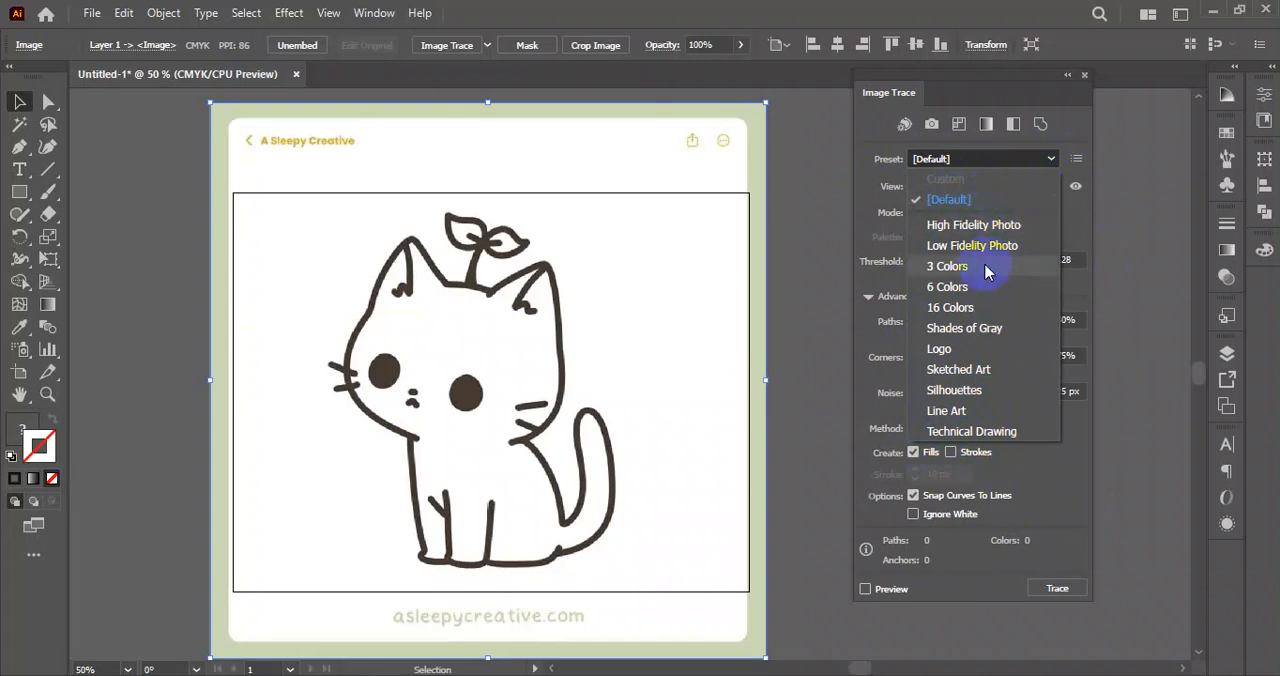
pyautogui.click(948, 199)
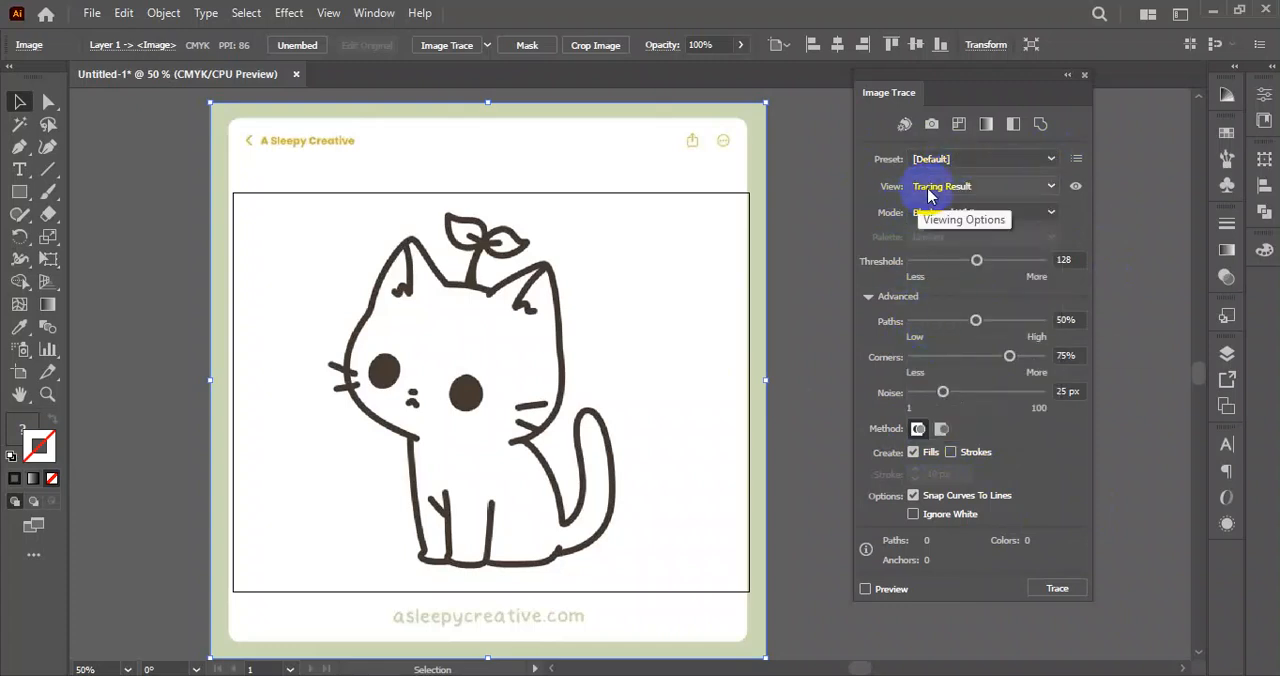
pyautogui.click(958, 186)
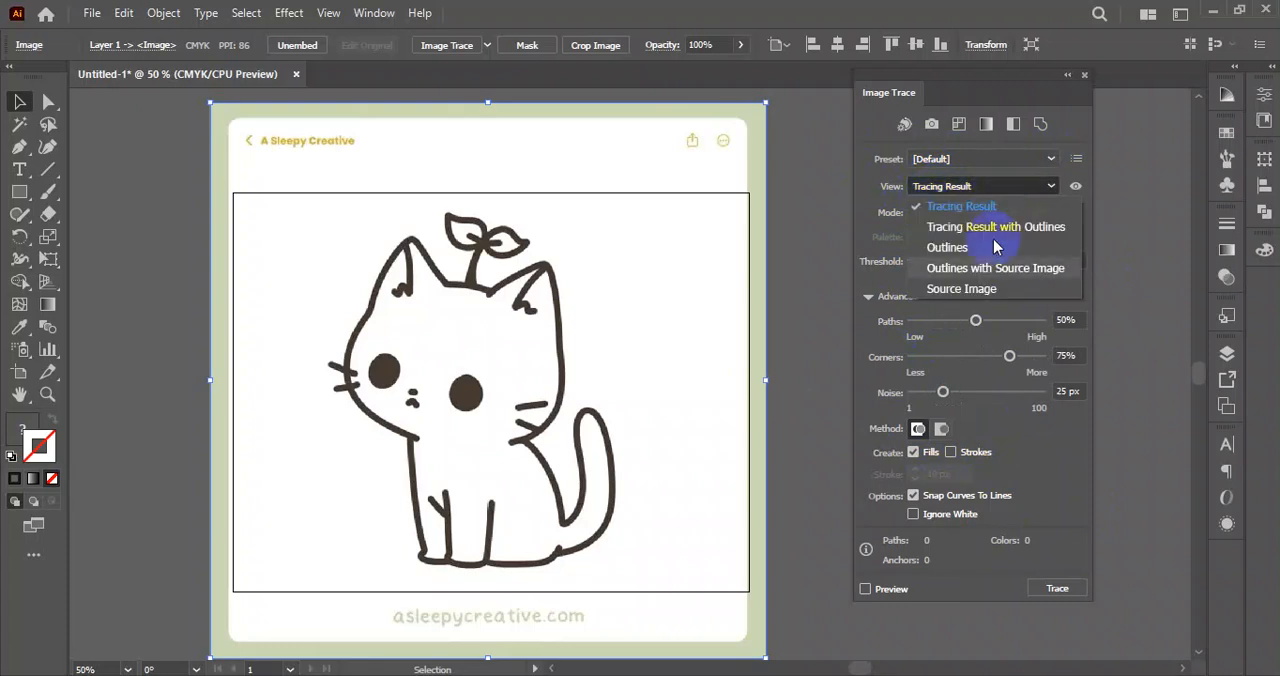
pyautogui.click(966, 188)
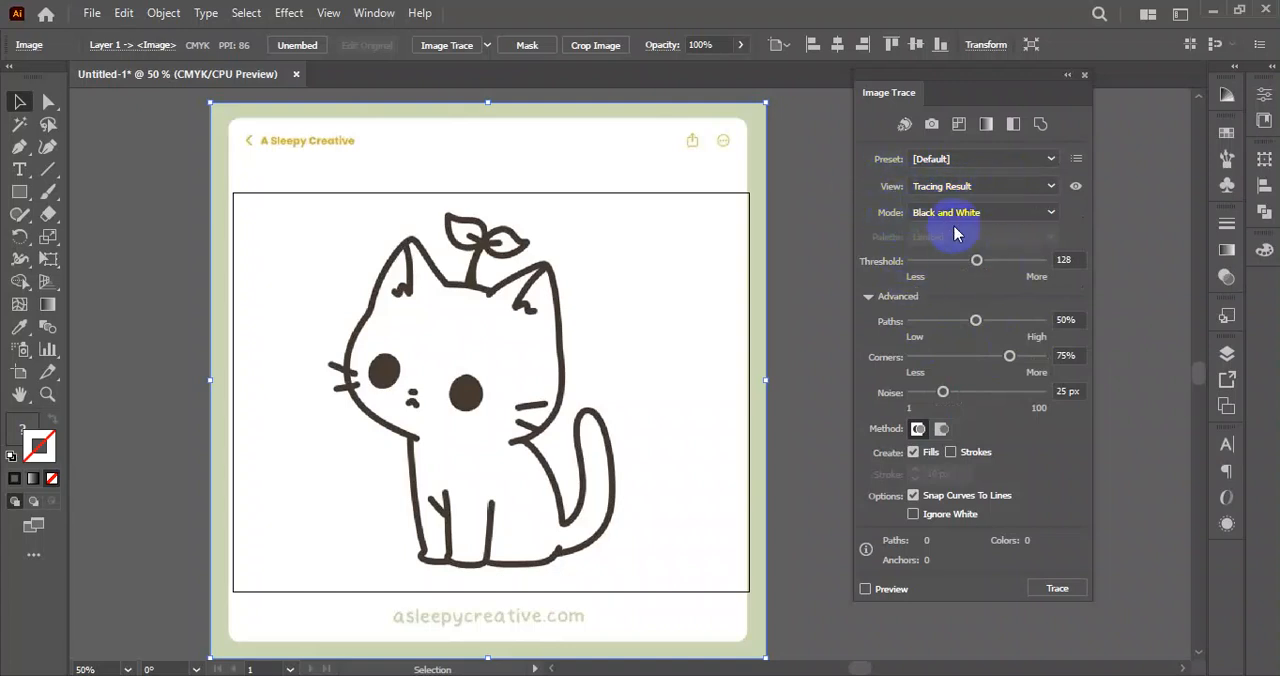
pyautogui.click(1050, 212)
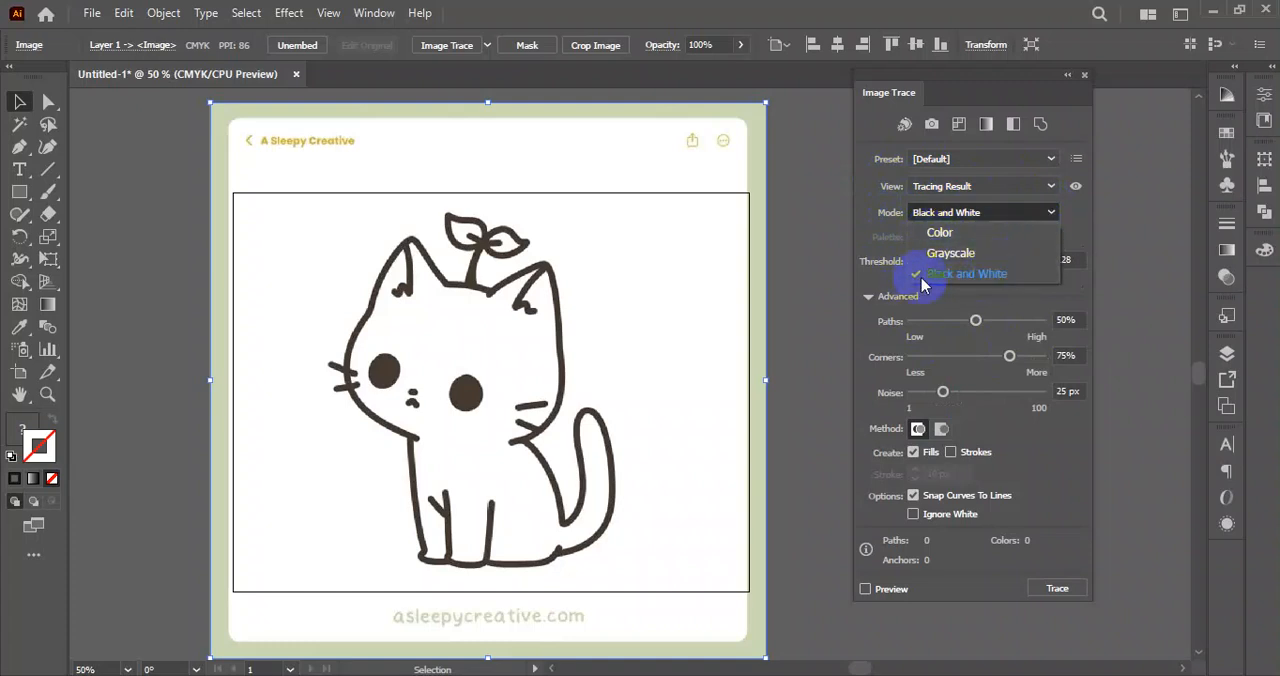
pyautogui.click(1005, 210)
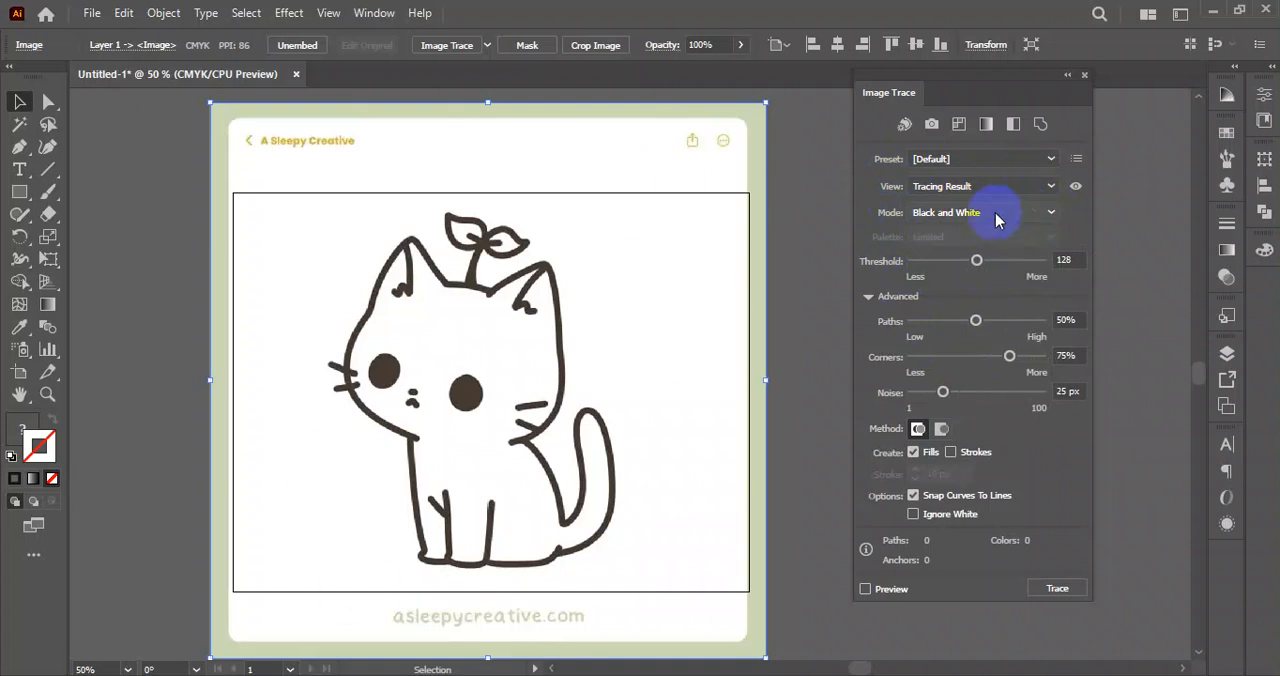
pyautogui.click(1008, 212)
pyautogui.click(1020, 210)
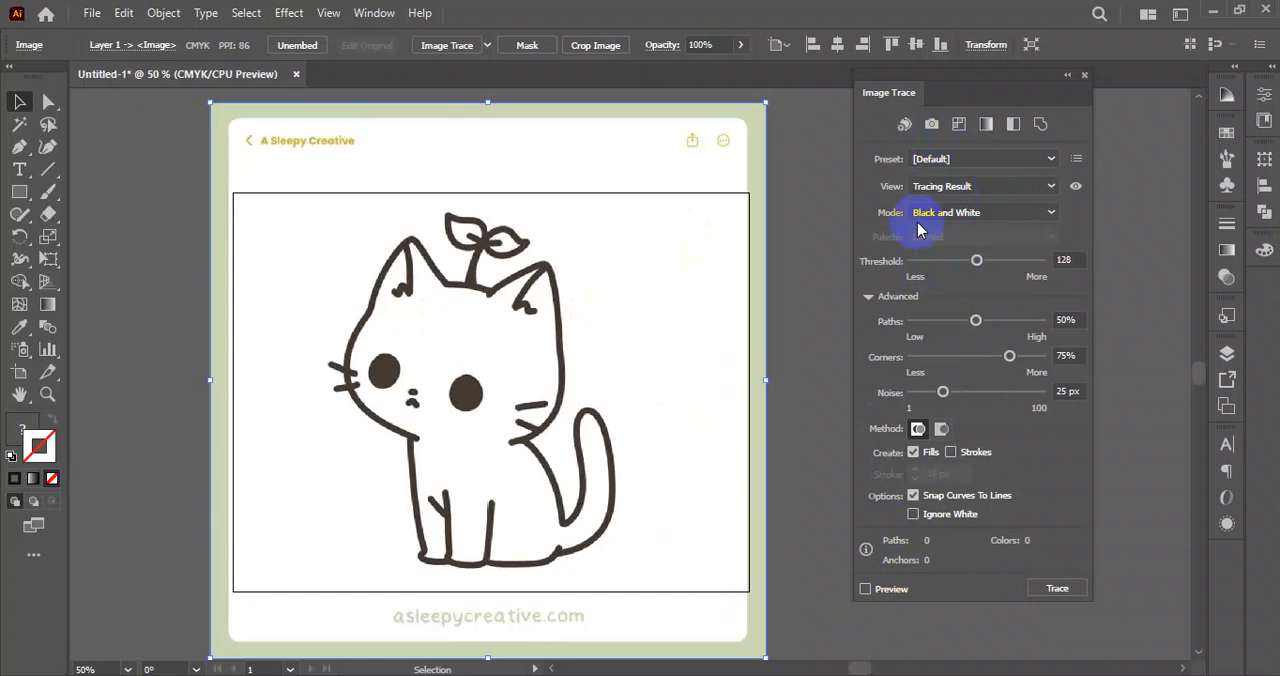
# Trace the kitten with preview on and white ignored, setting Noise to 1 px, Corners to 82% and Paths to 69%.
pyautogui.click(865, 589)
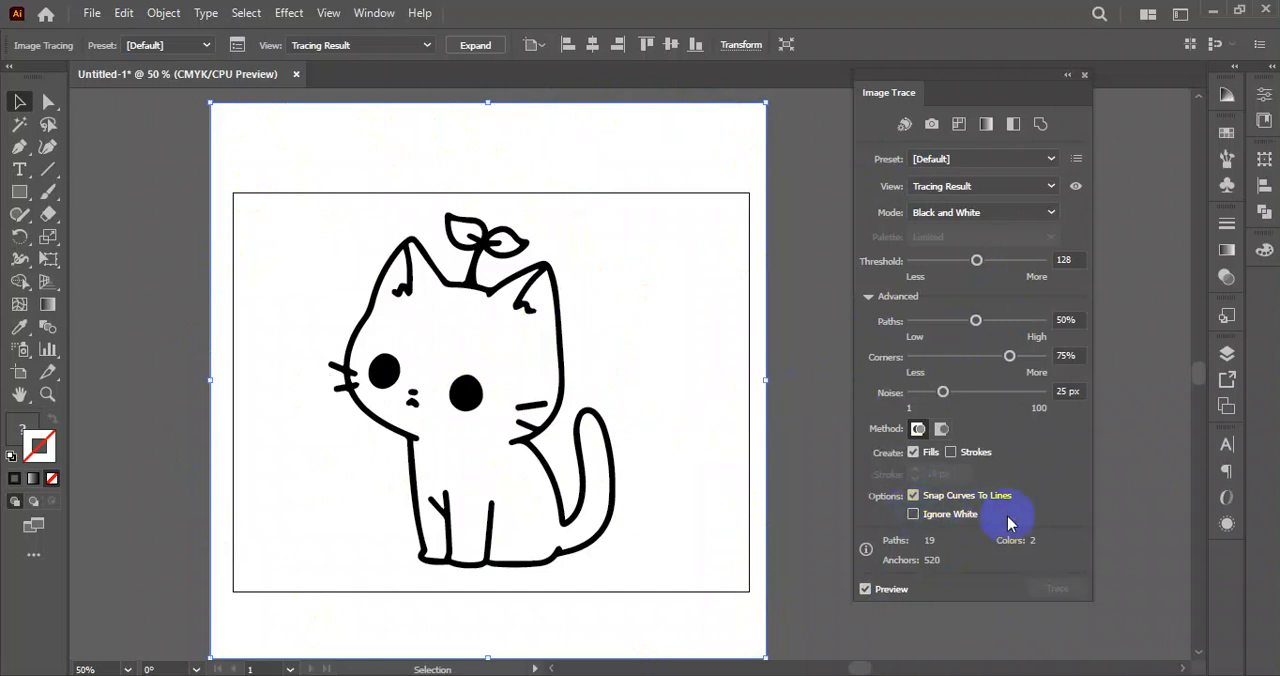
pyautogui.click(913, 515)
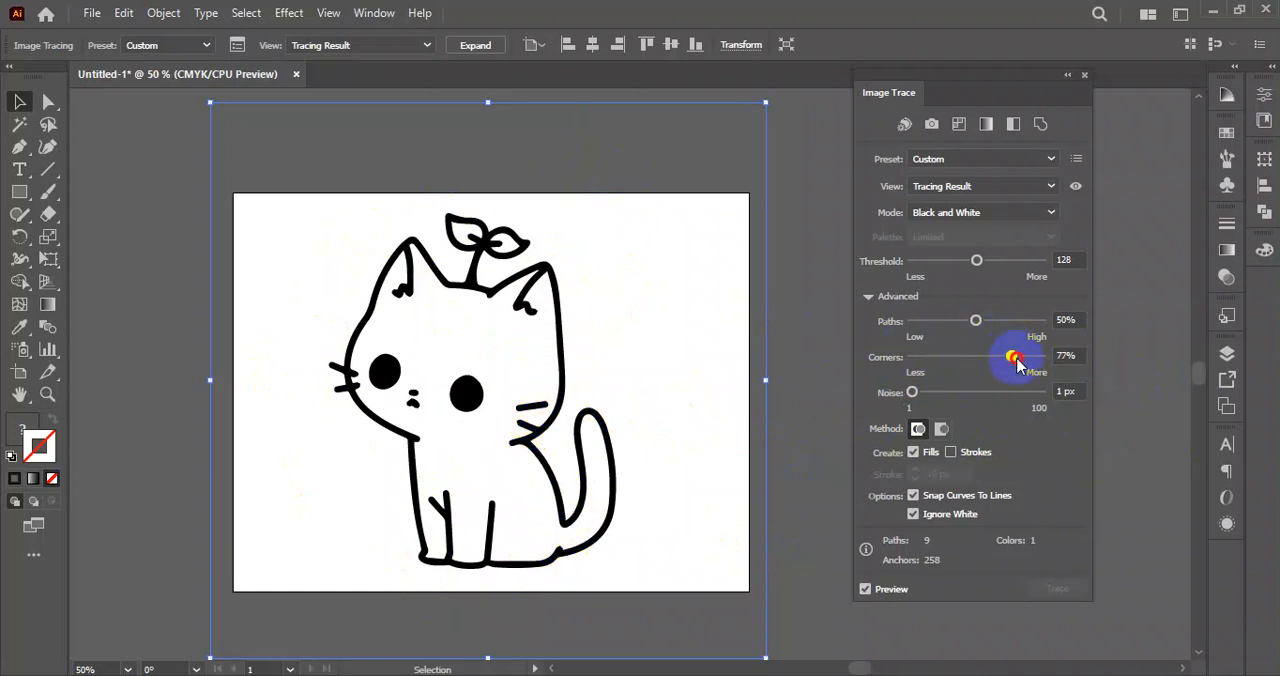
pyautogui.moveTo(1020, 358); pyautogui.dragTo(1001, 321)
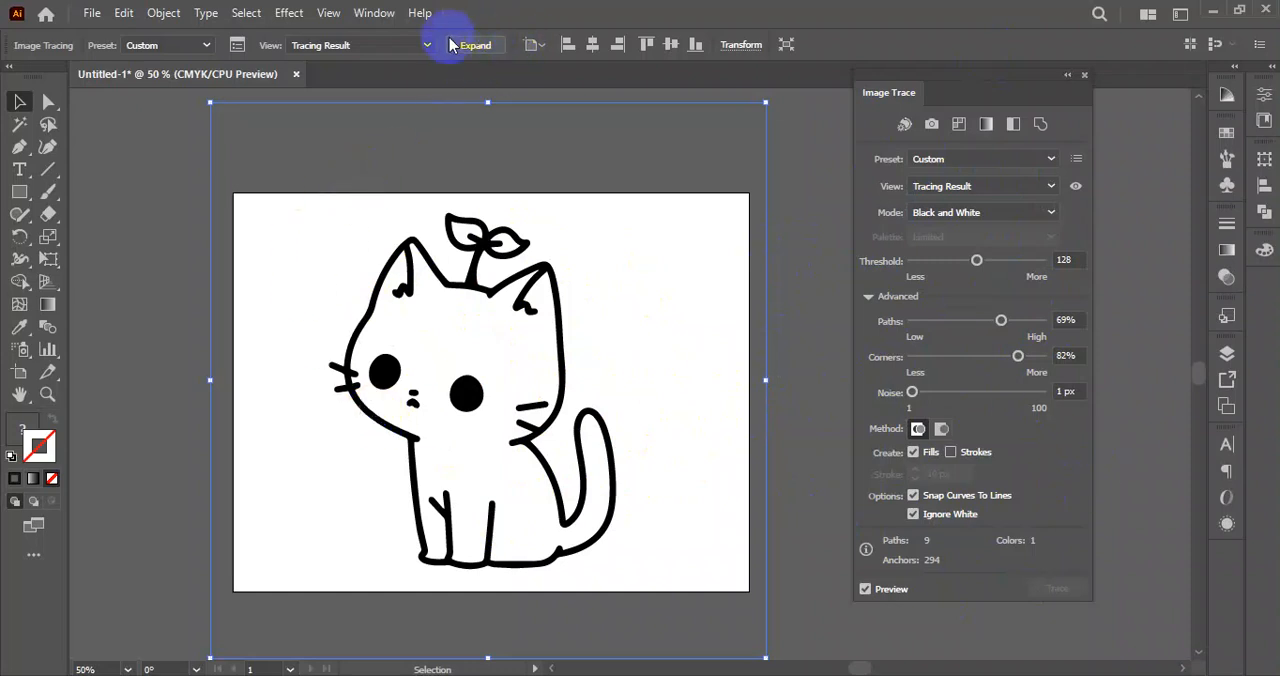
# Try to recolour the unexpanded kitten tracing with the blue fill 4982C3.
pyautogui.moveTo(515, 334)
pyautogui.mouseDown()
pyautogui.moveTo(357, 337)
pyautogui.moveTo(571, 343)
pyautogui.moveTo(543, 320)
pyautogui.mouseUp()
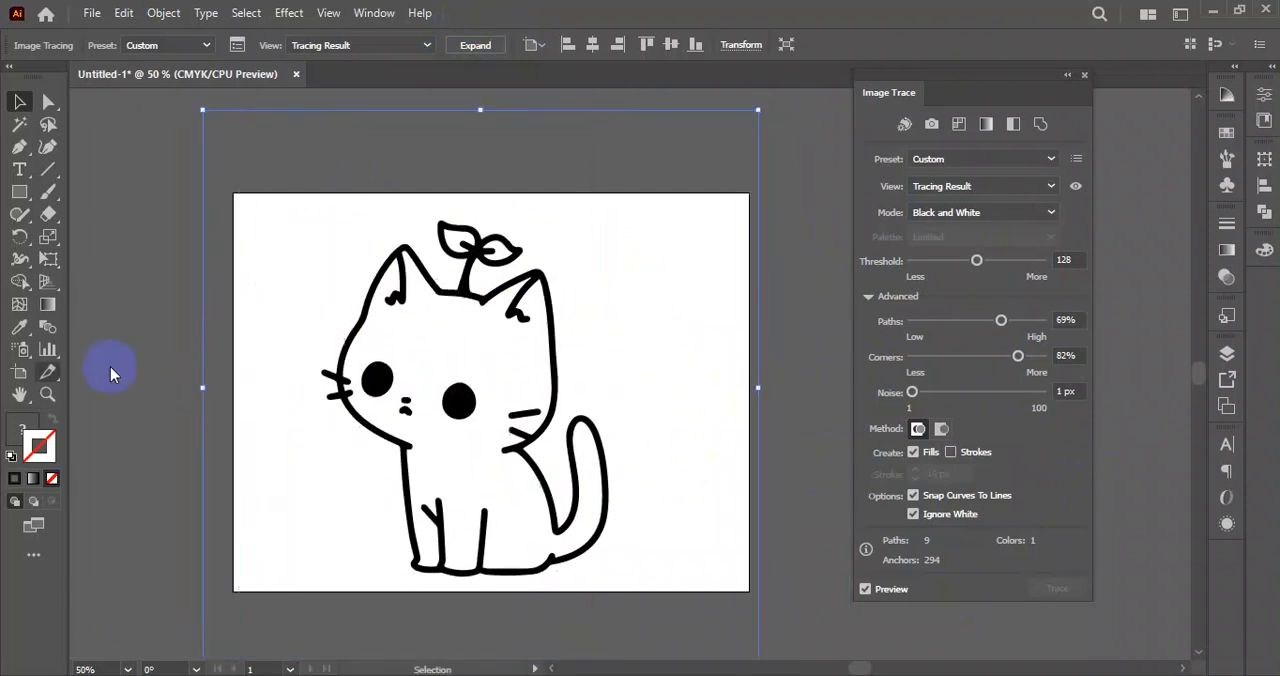
pyautogui.click(18, 438)
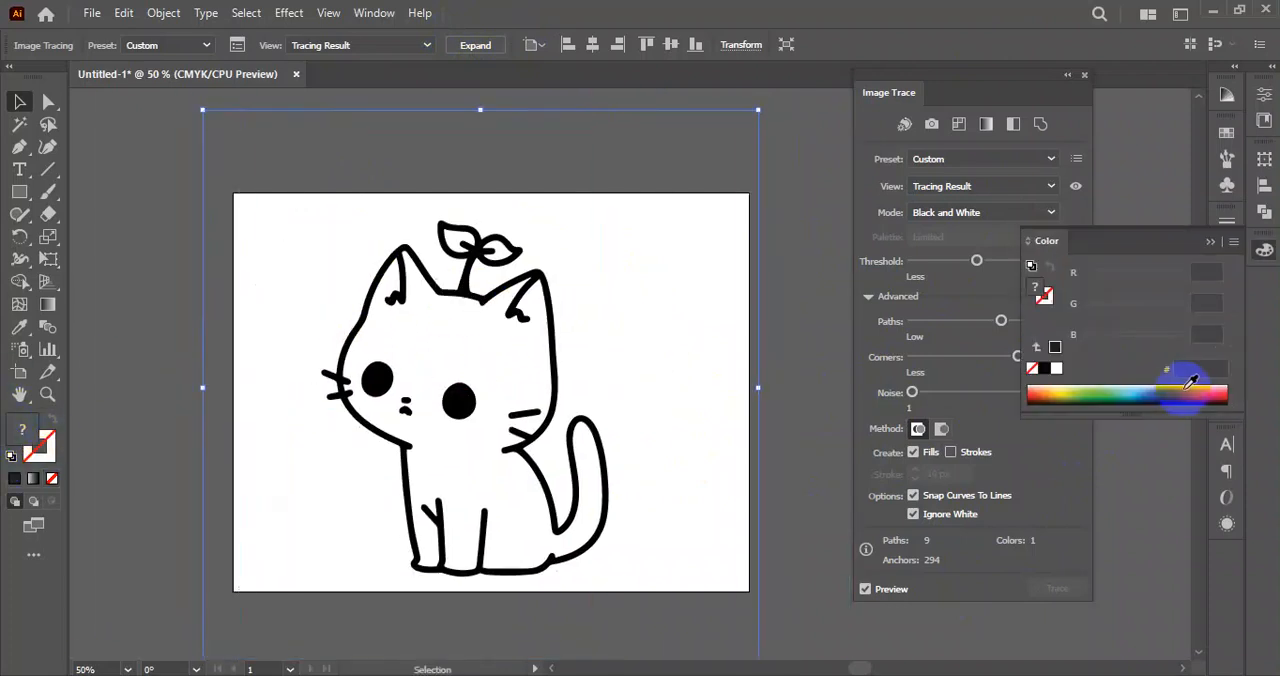
pyautogui.click(1147, 391)
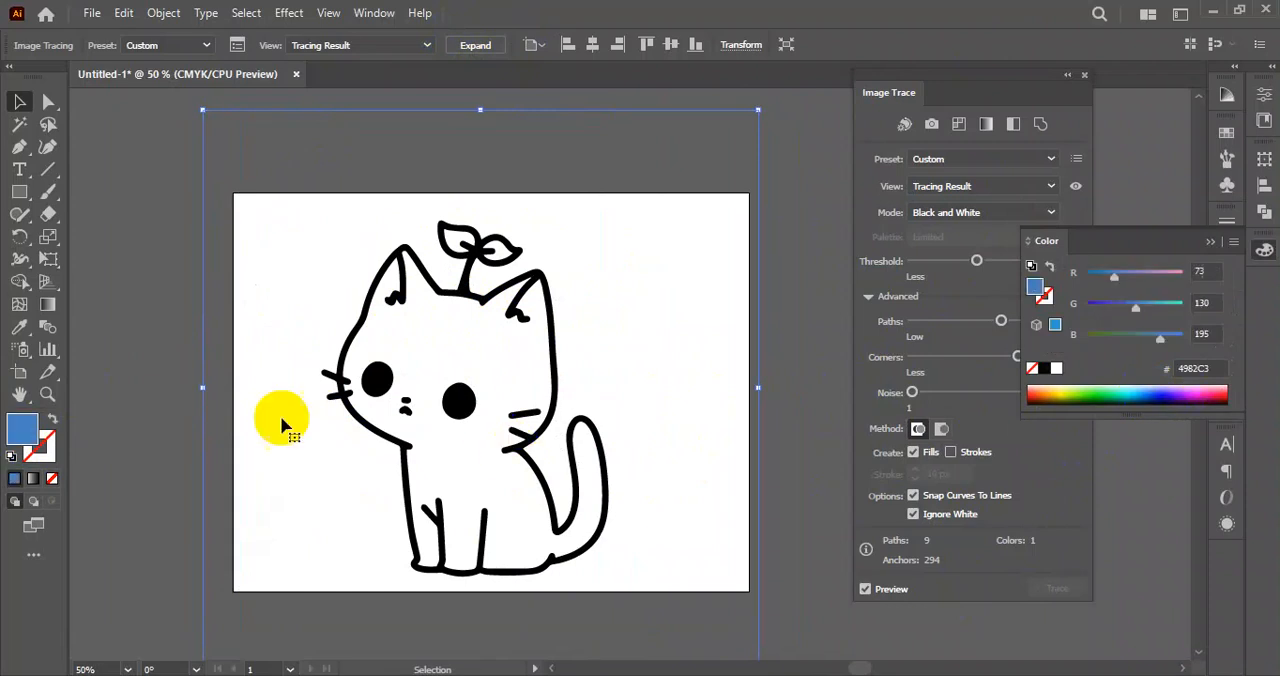
pyautogui.click(133, 343)
pyautogui.click(455, 397)
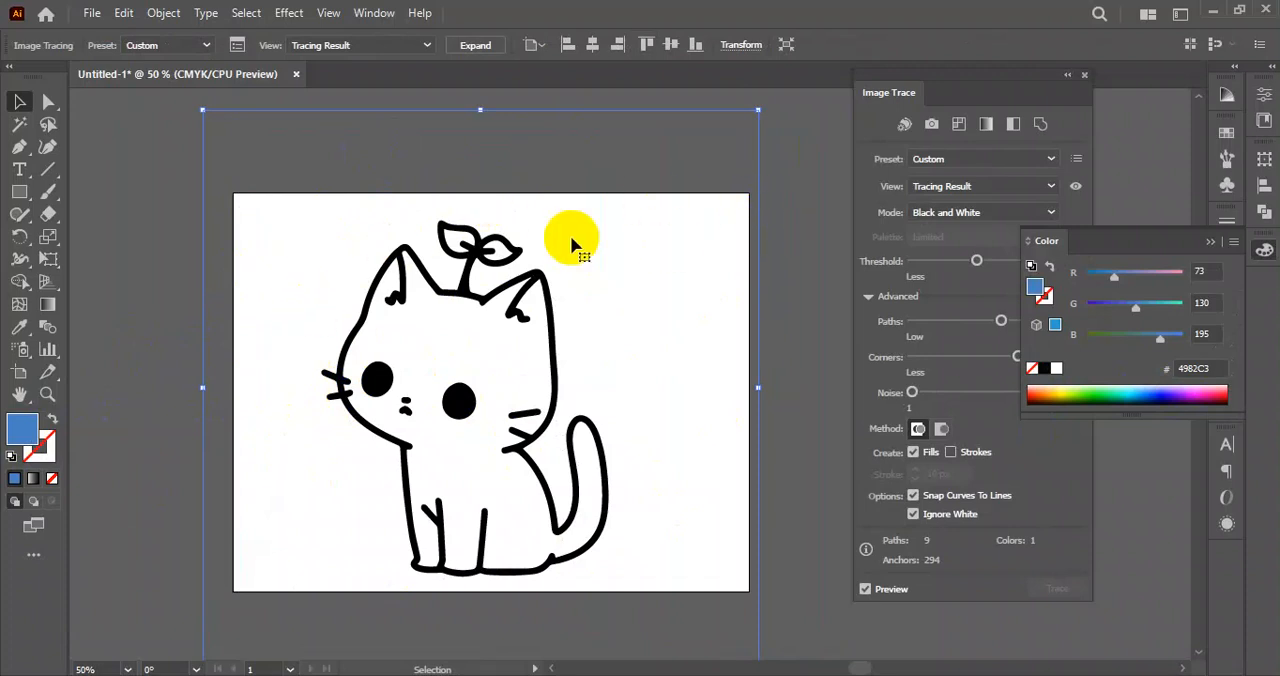
# Expand the kitten tracing into editable vector paths and select the whole group.
pyautogui.click(473, 46)
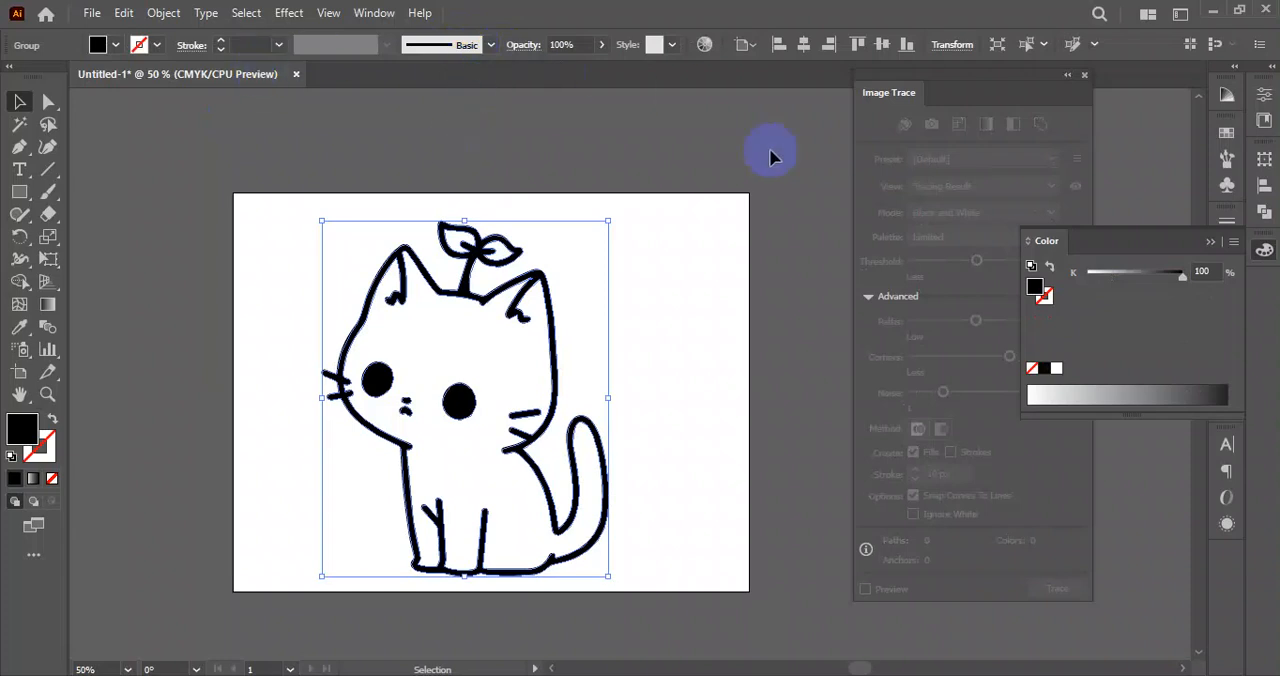
pyautogui.moveTo(514, 194); pyautogui.dragTo(371, 468)
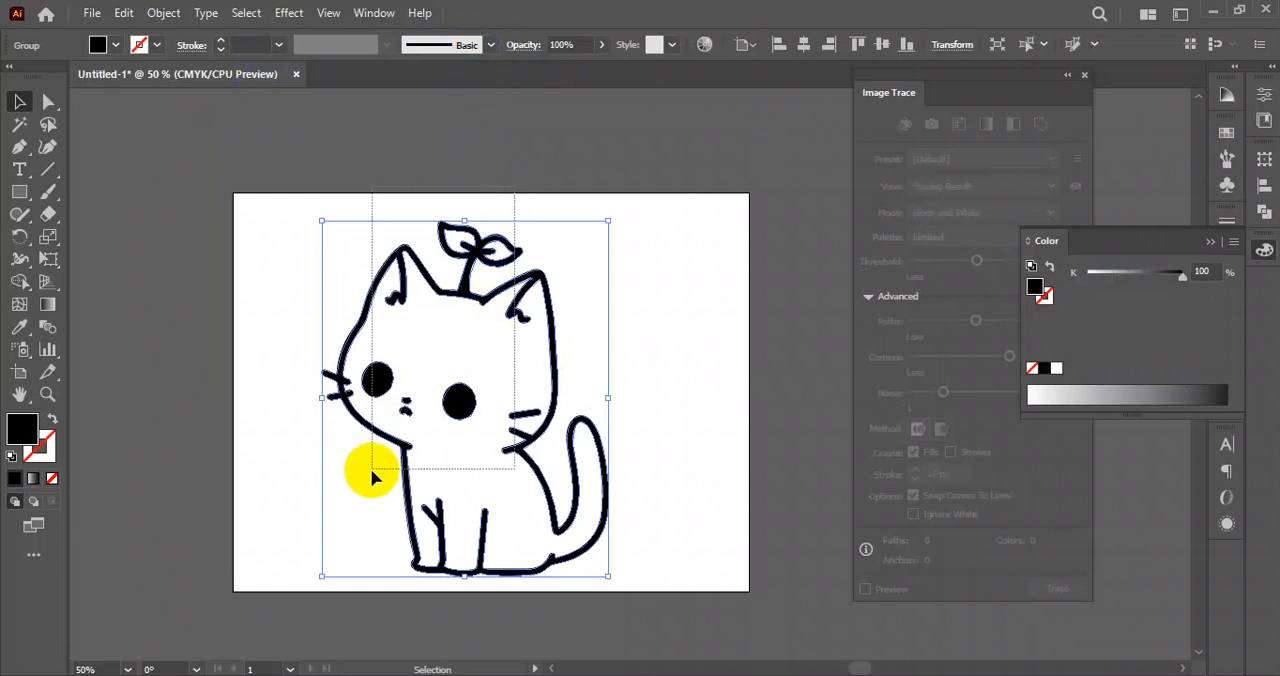
pyautogui.moveTo(686, 338); pyautogui.dragTo(332, 561)
pyautogui.click(263, 338)
pyautogui.moveTo(269, 263); pyautogui.dragTo(703, 563)
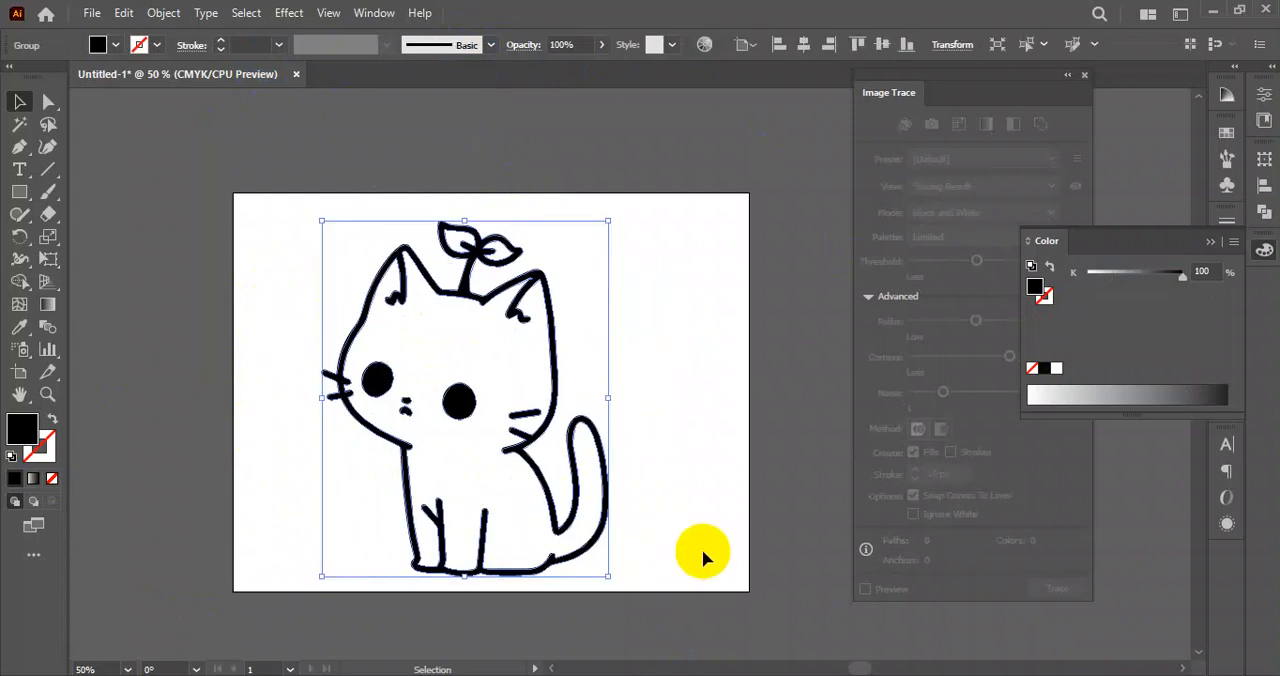
# Recolour the expanded kitten group through several fill swatches, including orange, finish on dark blue C=100 M=100 Y=0 K=0, and deselect it.
pyautogui.moveTo(523, 200); pyautogui.dragTo(437, 300)
pyautogui.click(115, 46)
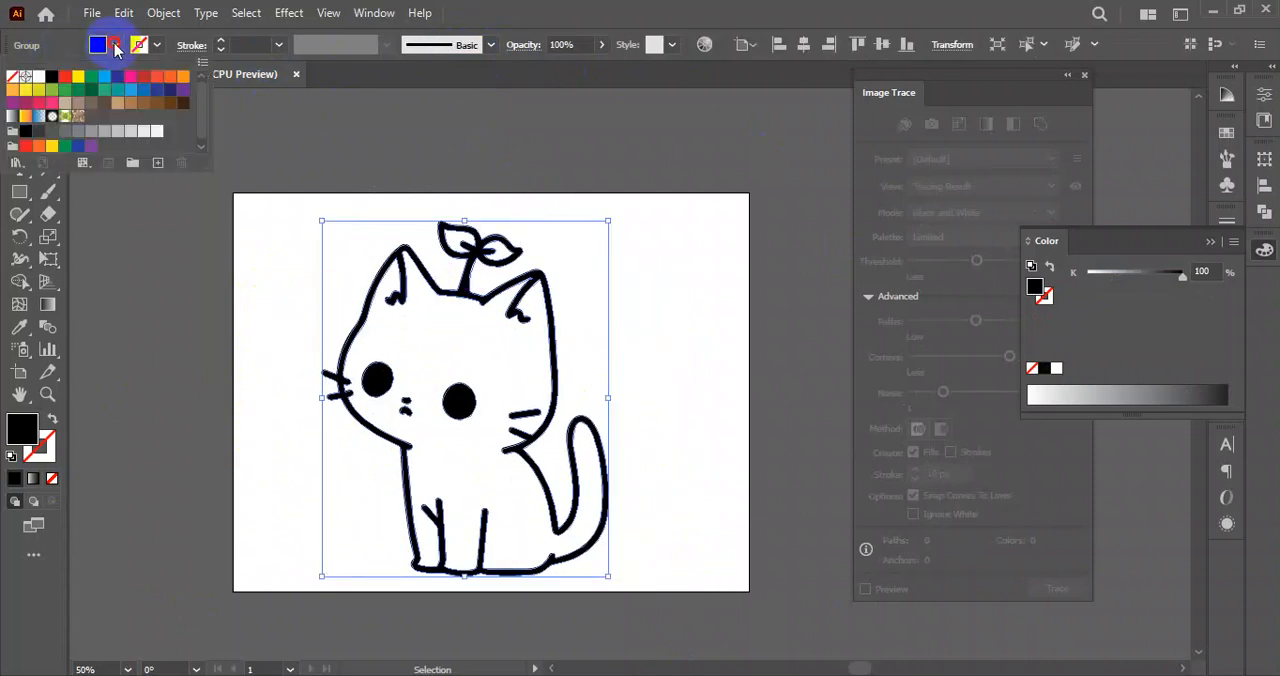
pyautogui.click(104, 77)
pyautogui.click(130, 77)
pyautogui.click(183, 76)
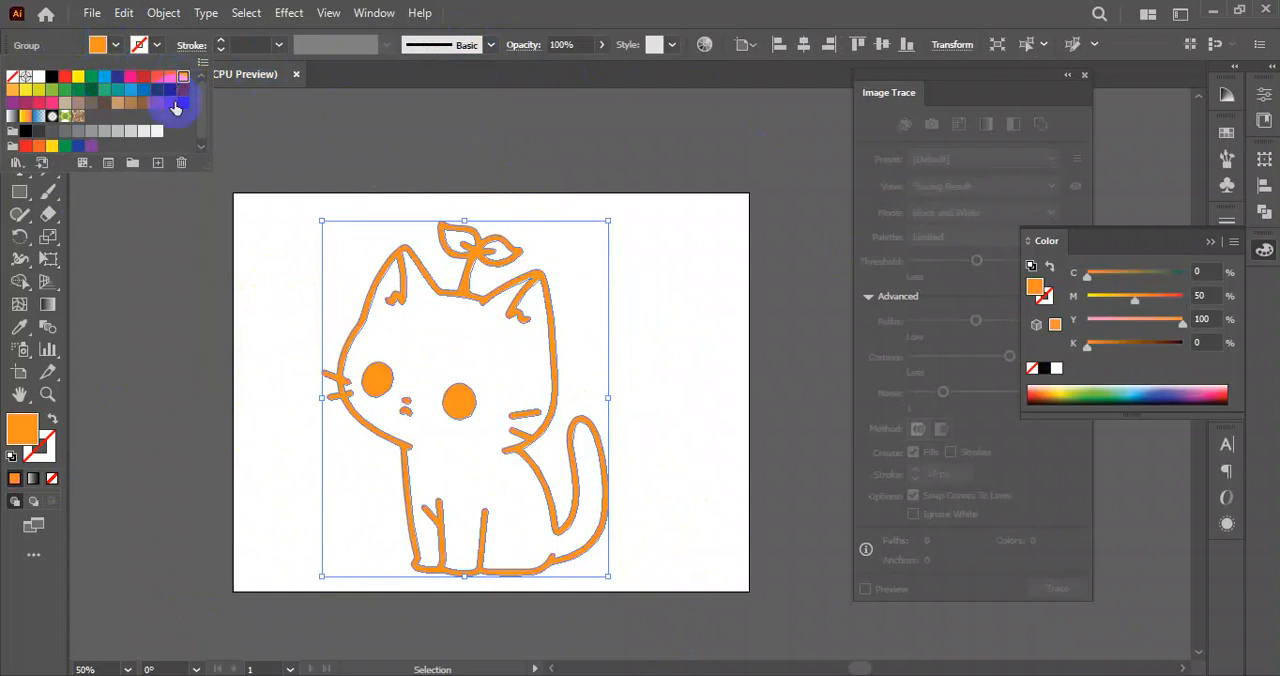
pyautogui.click(157, 103)
pyautogui.click(117, 77)
pyautogui.click(677, 331)
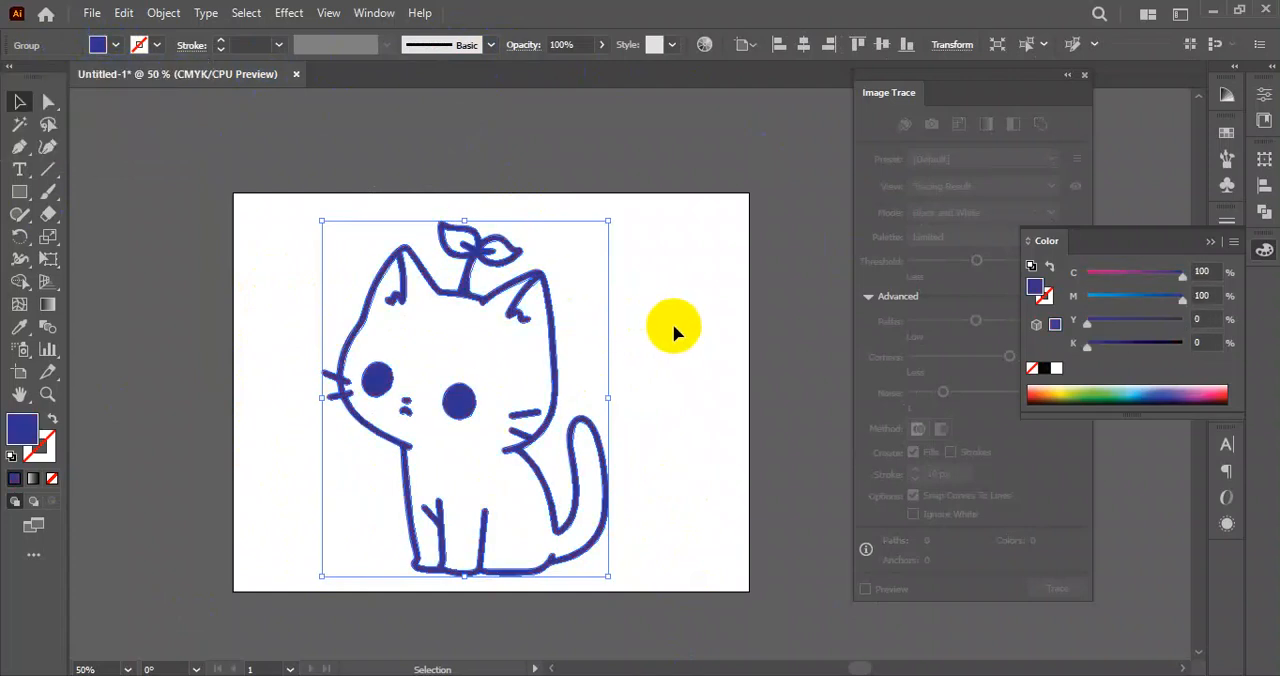
pyautogui.click(678, 332)
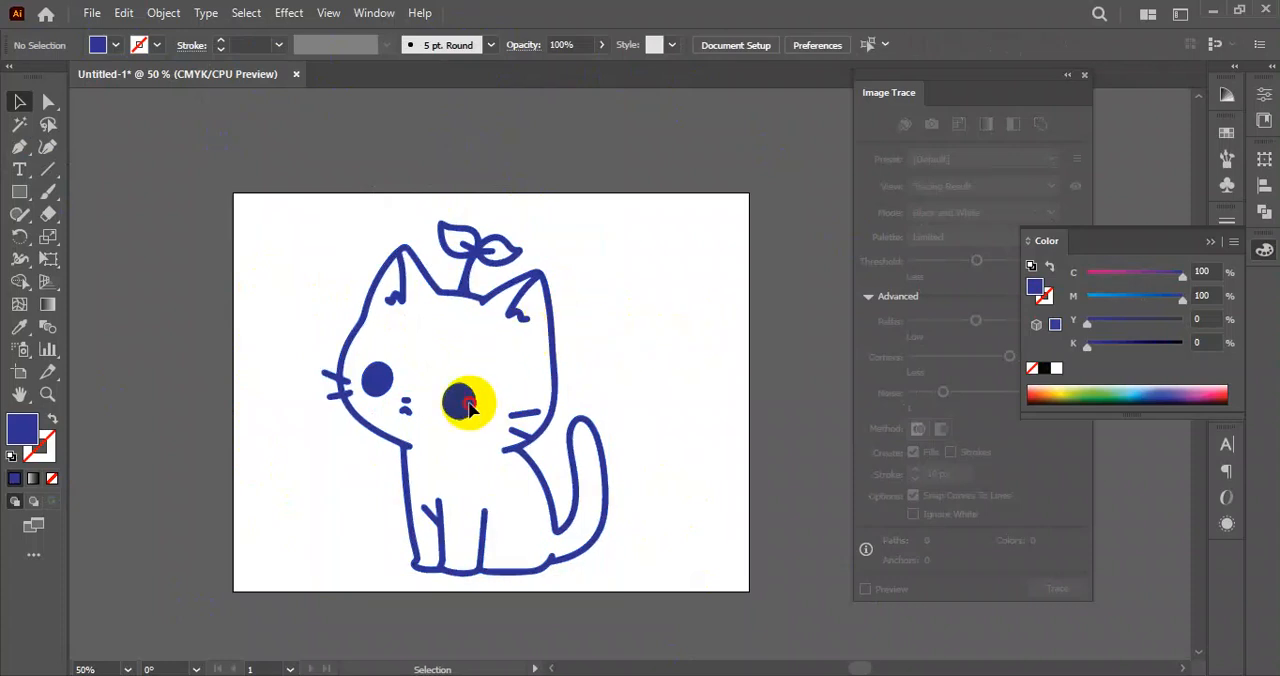
# Examine the recoloured kitten's eyes, ears, leaf sprout and outline up close to check the edge quality of the vector paths.
pyautogui.click(469, 404)
pyautogui.click(701, 383)
pyautogui.scroll(7, 398, 279)
pyautogui.moveTo(466, 226)
pyautogui.mouseDown()
pyautogui.moveTo(631, 366)
pyautogui.moveTo(617, 500)
pyautogui.moveTo(298, 515)
pyautogui.mouseUp()
pyautogui.moveTo(683, 417); pyautogui.dragTo(401, 372)
pyautogui.moveTo(632, 474); pyautogui.dragTo(334, 266)
pyautogui.scroll(-4, 367, 360)
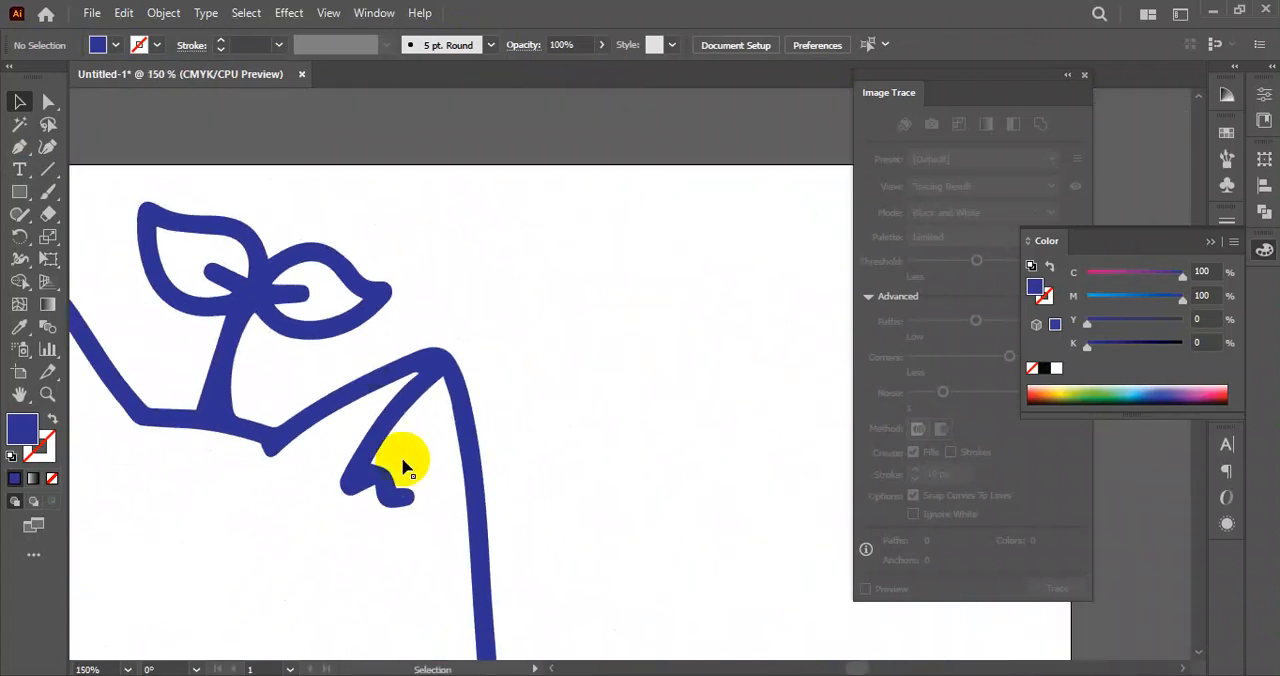
pyautogui.moveTo(405, 465); pyautogui.dragTo(593, 357)
pyautogui.scroll(-1, 556, 392)
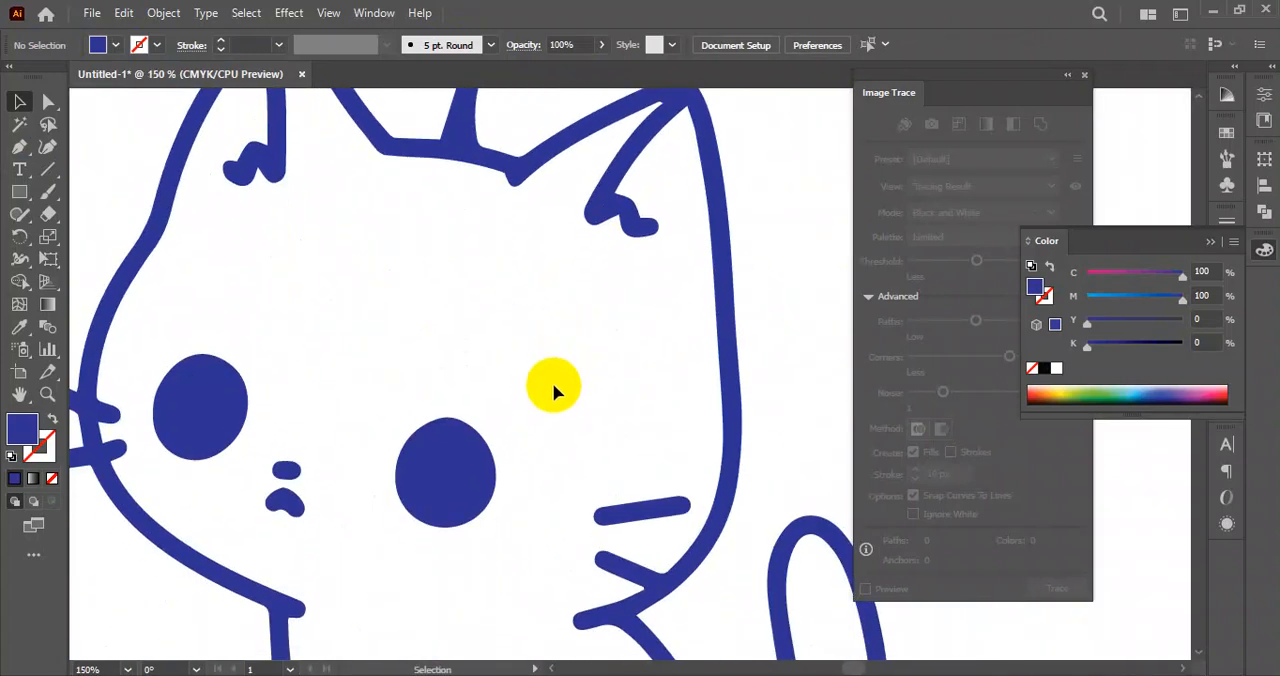
pyautogui.scroll(-3, 552, 376)
pyautogui.moveTo(580, 427); pyautogui.dragTo(577, 427)
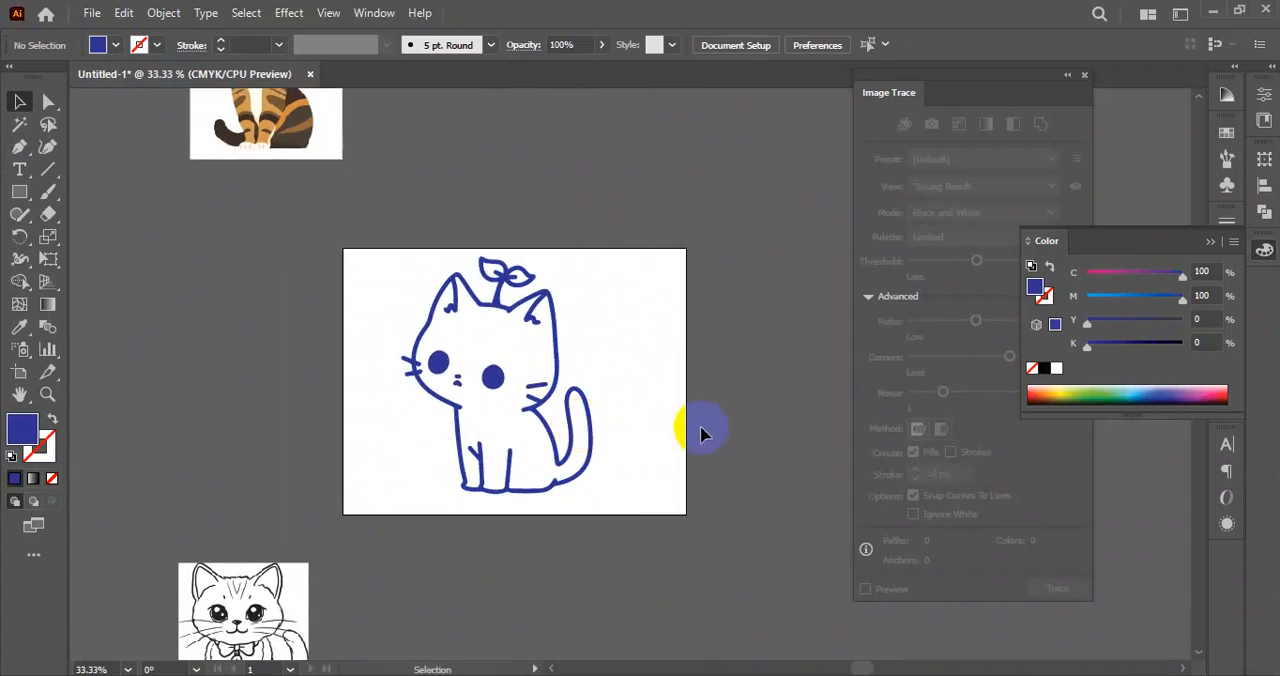
pyautogui.moveTo(424, 529); pyautogui.dragTo(472, 510)
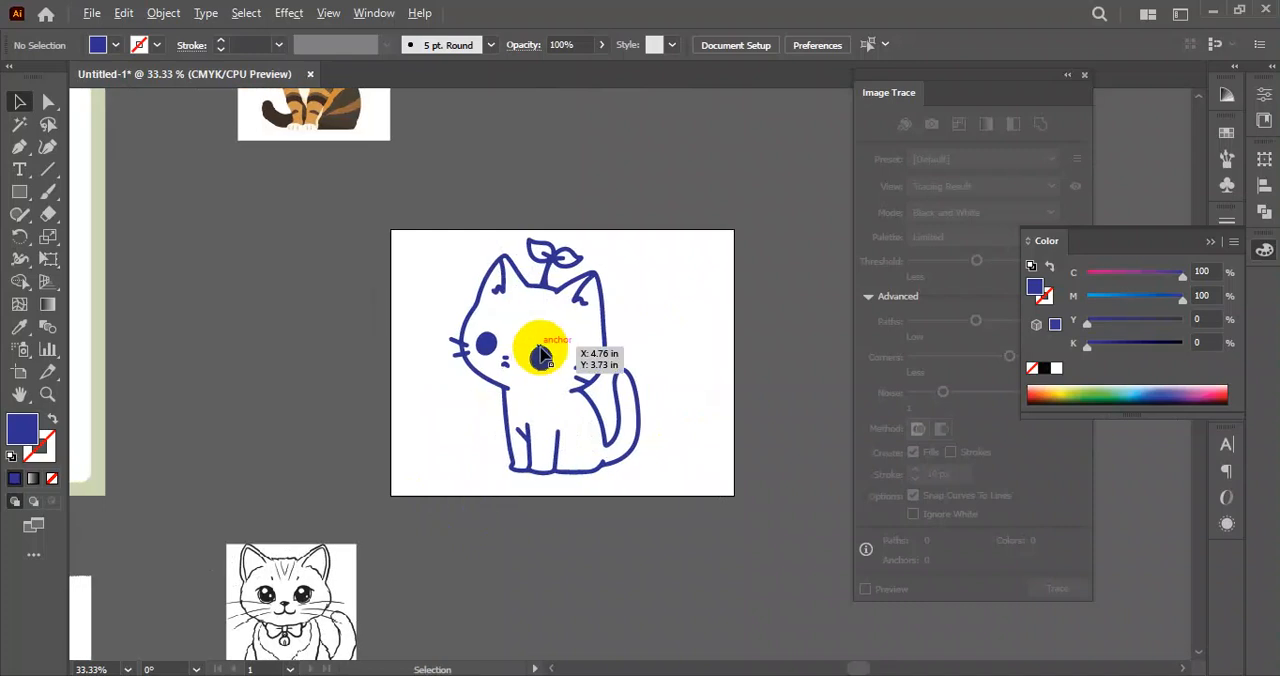
pyautogui.scroll(5, 540, 348)
pyautogui.scroll(-5, 430, 387)
# Move the original kitten image to the empty canvas right of the artboard and bring the Image Trace panel beside it.
pyautogui.moveTo(341, 460); pyautogui.dragTo(602, 400)
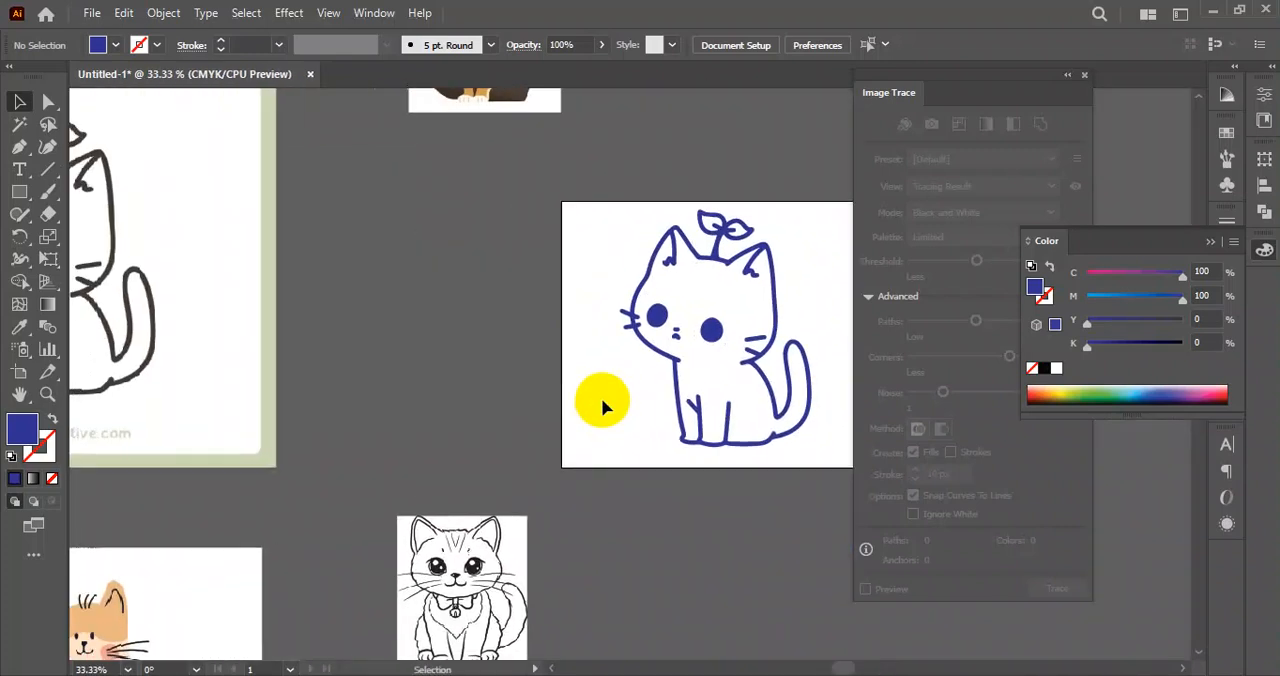
pyautogui.scroll(-3, 601, 398)
pyautogui.moveTo(141, 375); pyautogui.dragTo(532, 400)
pyautogui.scroll(4, 460, 418)
pyautogui.scroll(-2, 464, 405)
pyautogui.scroll(1, 466, 417)
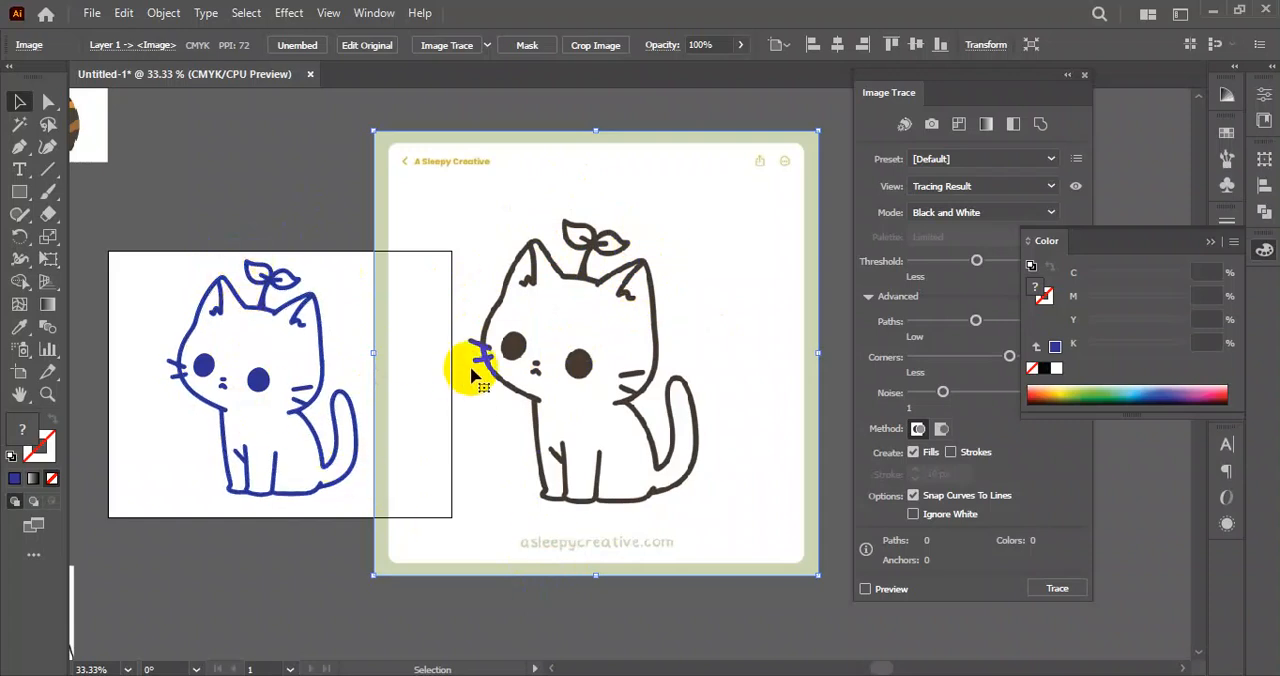
pyautogui.scroll(-3, 558, 303)
pyautogui.moveTo(561, 320)
pyautogui.mouseDown()
pyautogui.moveTo(411, 353)
pyautogui.moveTo(657, 286)
pyautogui.moveTo(391, 251)
pyautogui.mouseUp()
pyautogui.hotkey('ctrl', 'shift', 'a')
pyautogui.scroll(2, 674, 240)
pyautogui.scroll(-2, 389, 285)
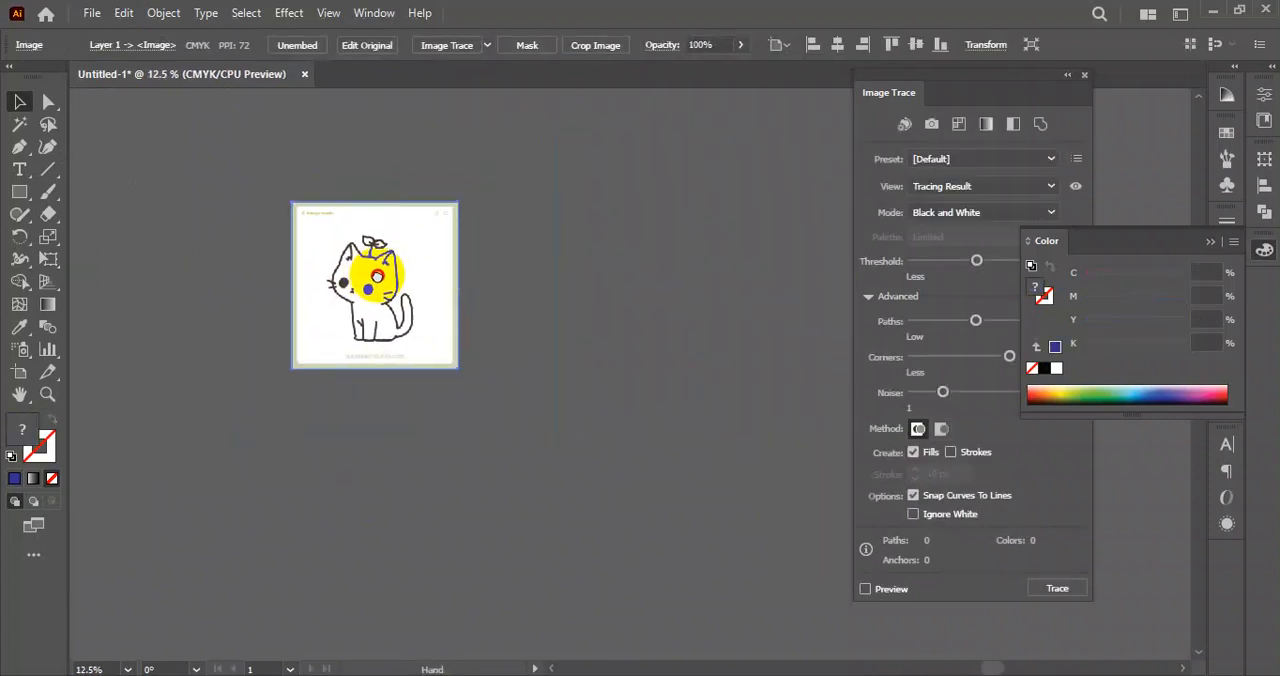
pyautogui.moveTo(990, 85); pyautogui.dragTo(743, 103)
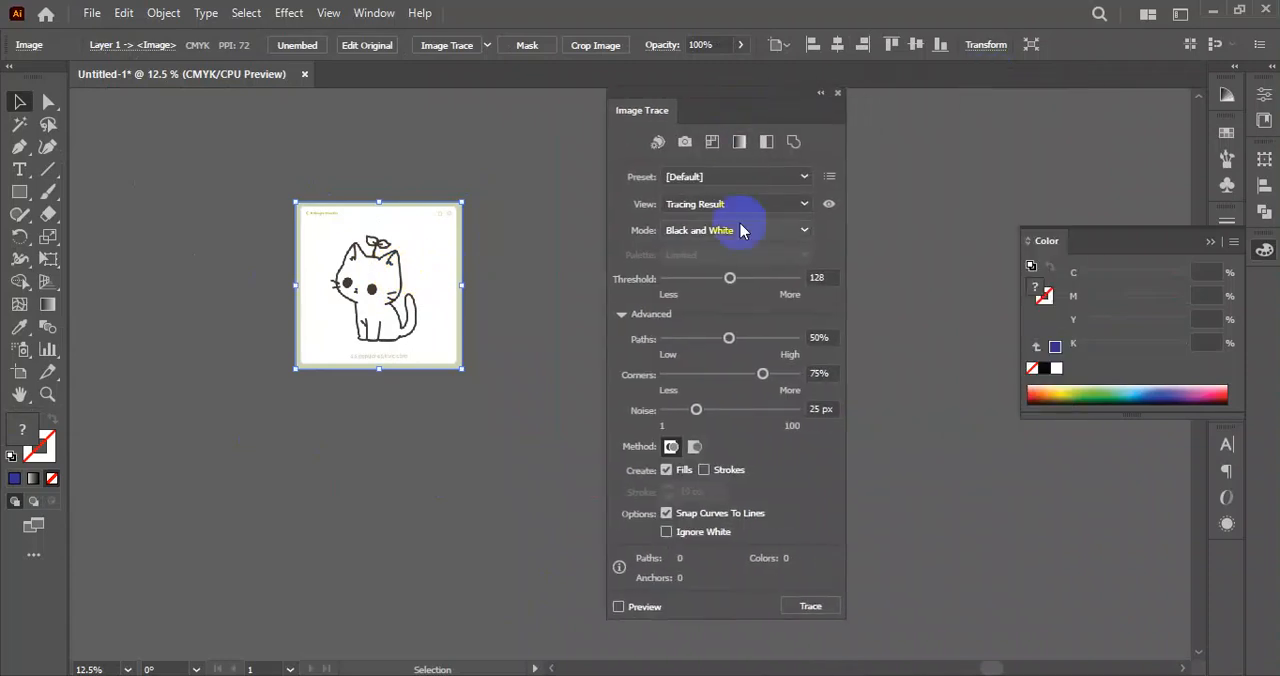
pyautogui.click(804, 176)
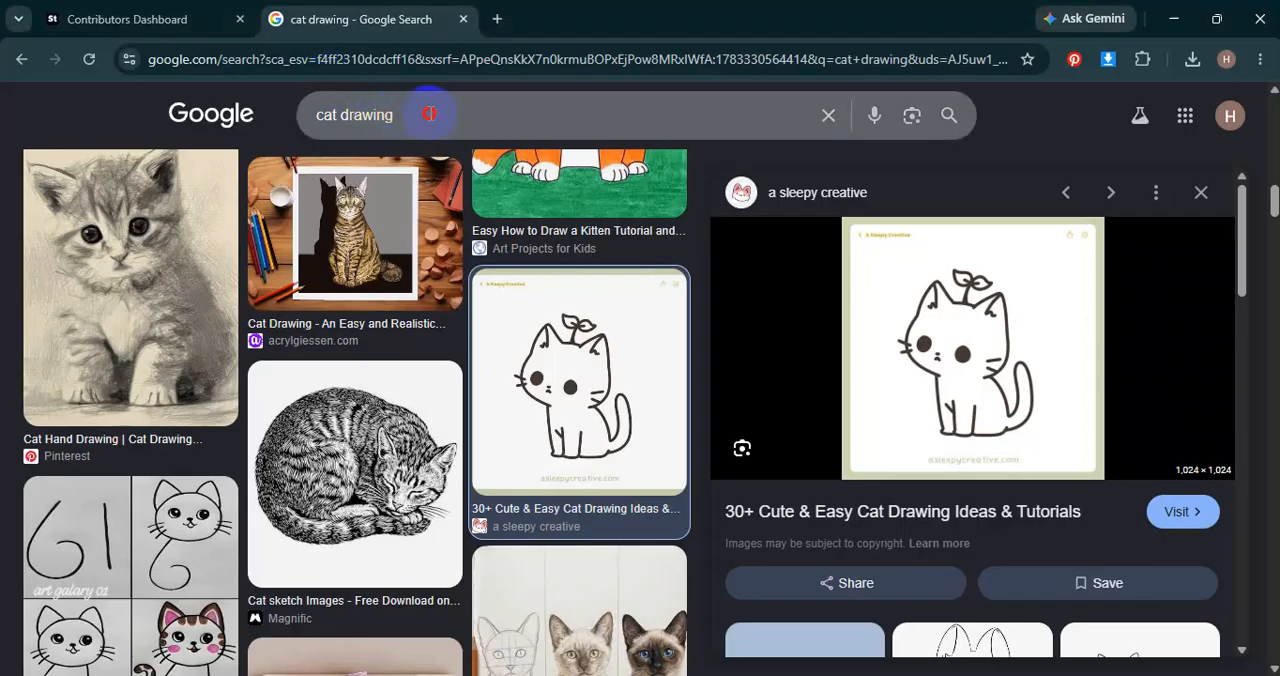
# Switch to the web browser, search Google Images for "silhouette" and look through the examples.
pyautogui.moveTo(425, 114); pyautogui.dragTo(226, 125)
pyautogui.write('silh')
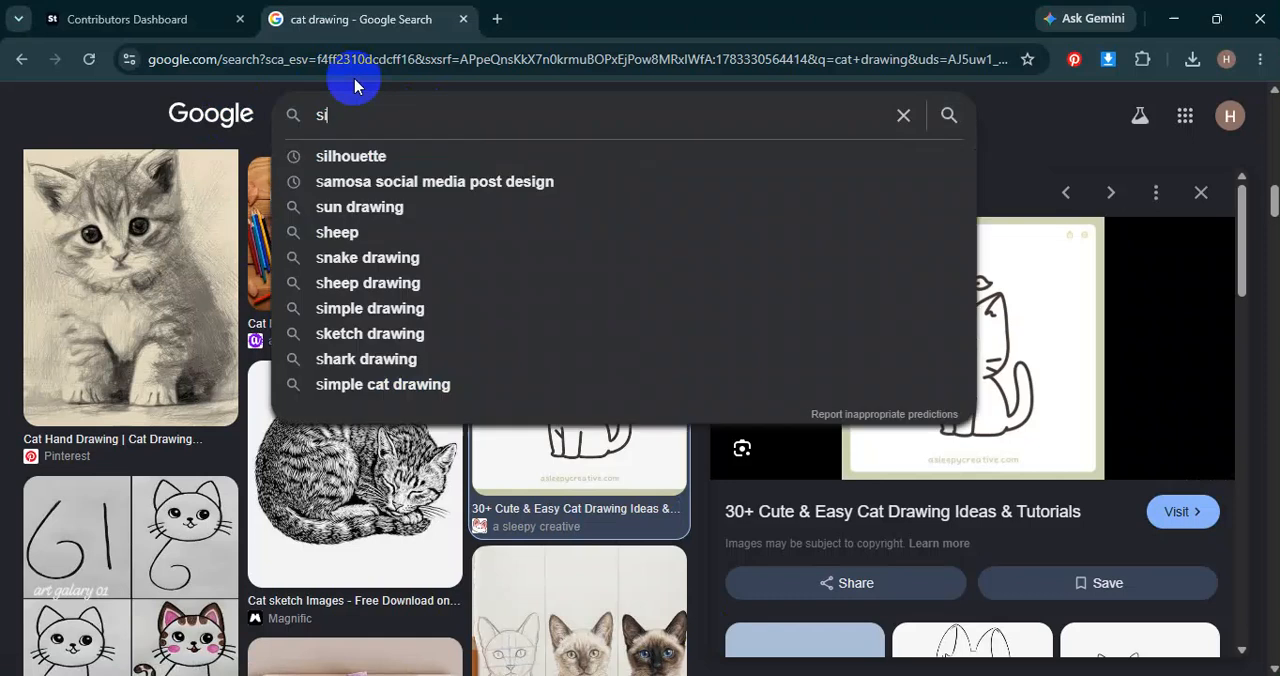
pyautogui.press('Down')
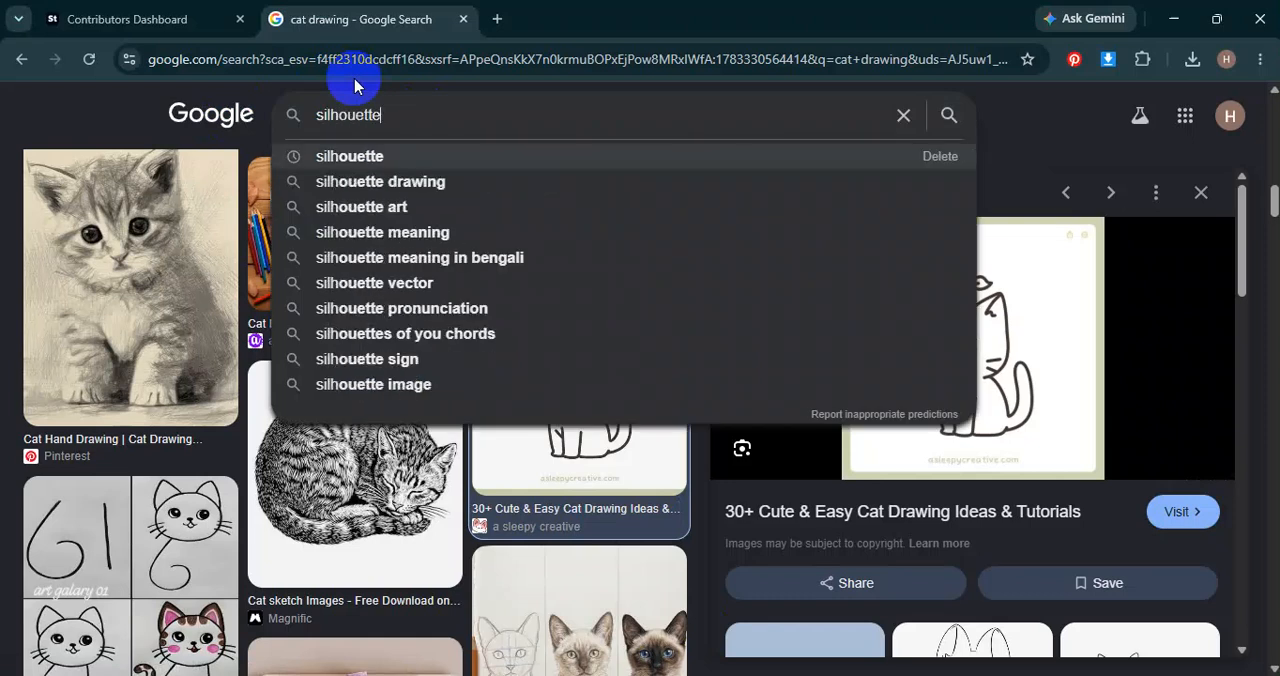
pyautogui.press('Return')
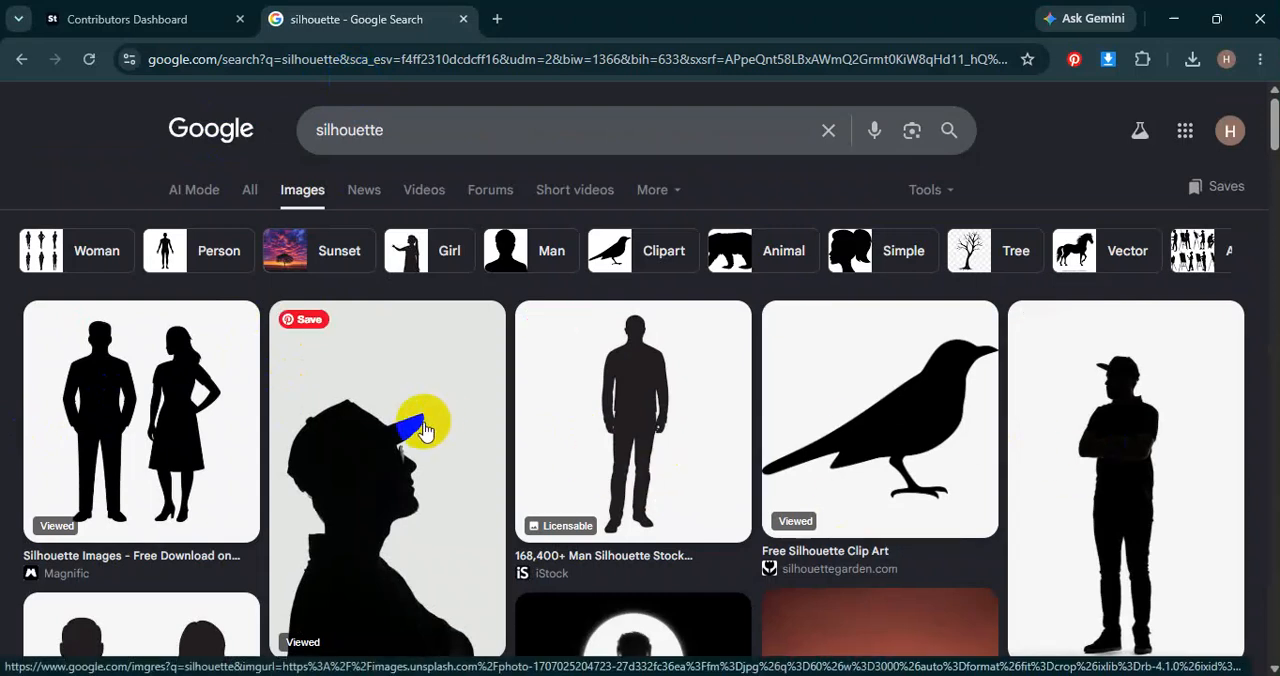
pyautogui.scroll(-15, 443, 428)
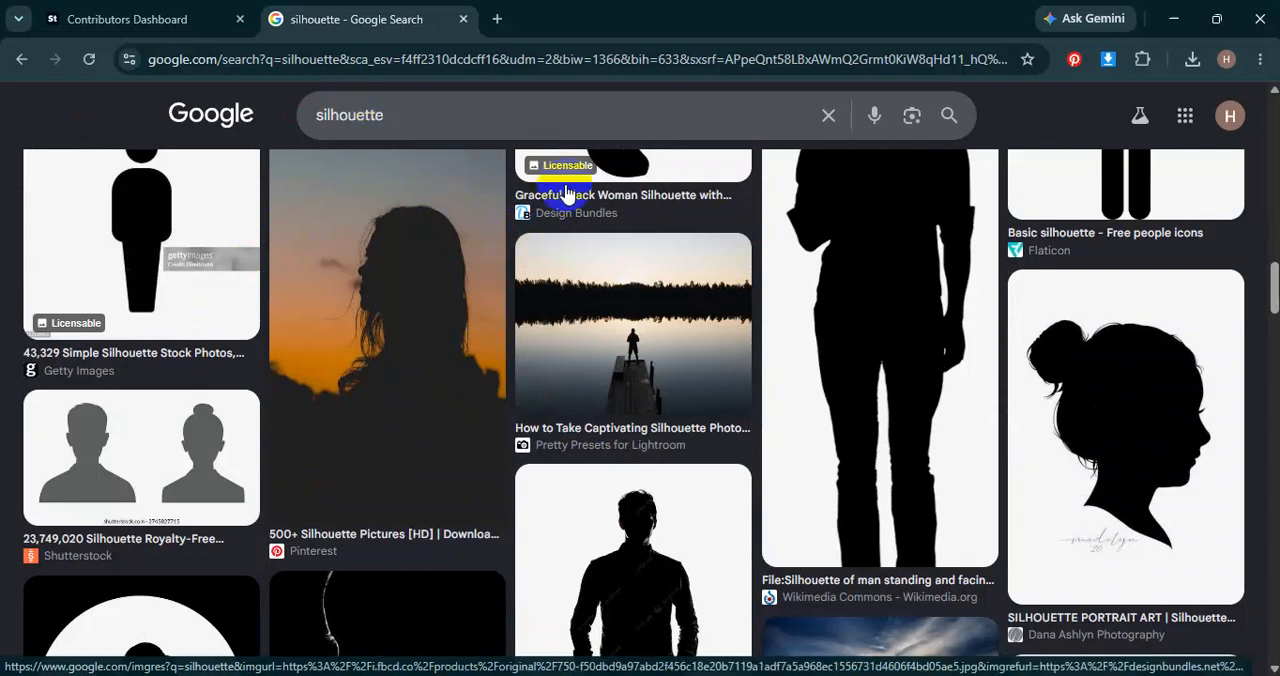
# Refine the image search to "silhouette tree".
pyautogui.click(436, 119)
pyautogui.write('tree')
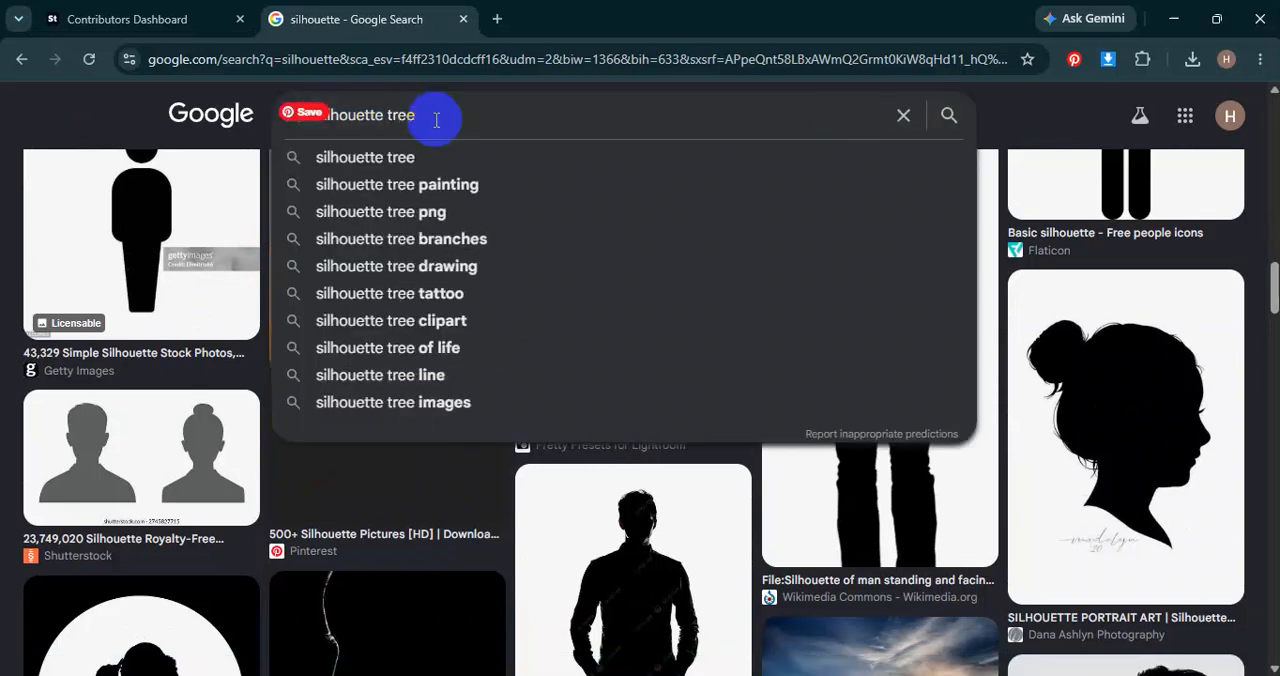
pyautogui.press('Return')
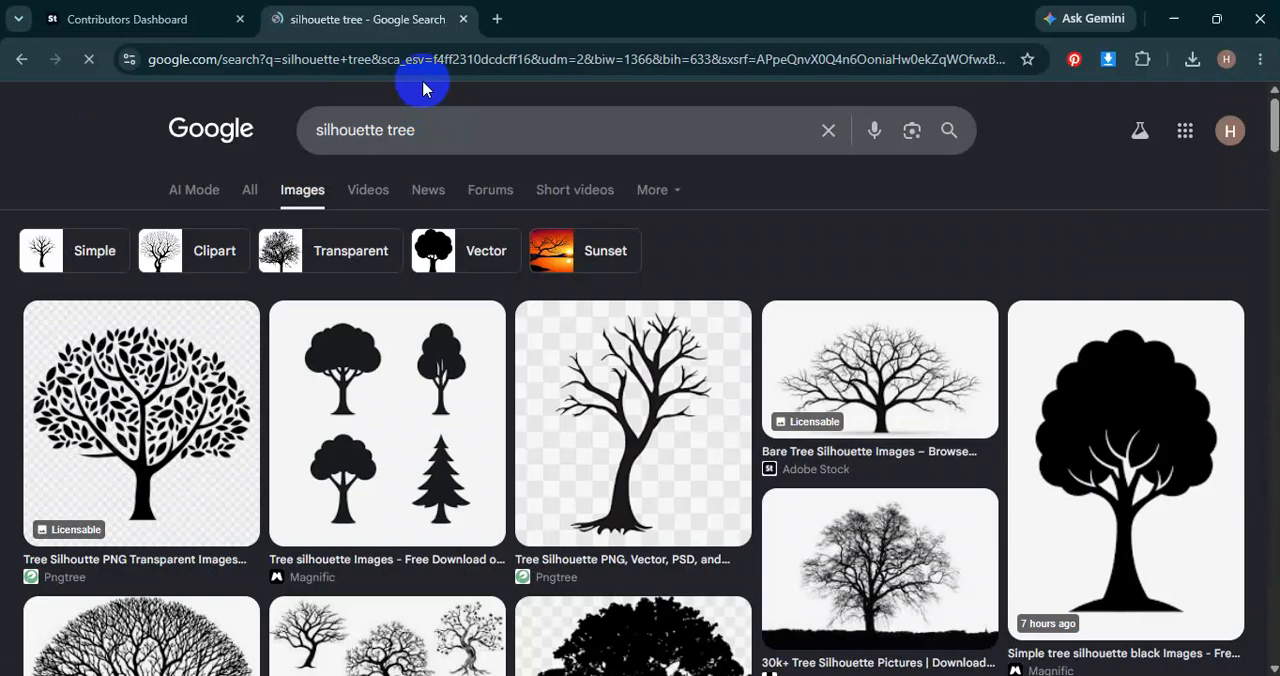
pyautogui.scroll(-3, 458, 418)
pyautogui.scroll(-3, 458, 418)
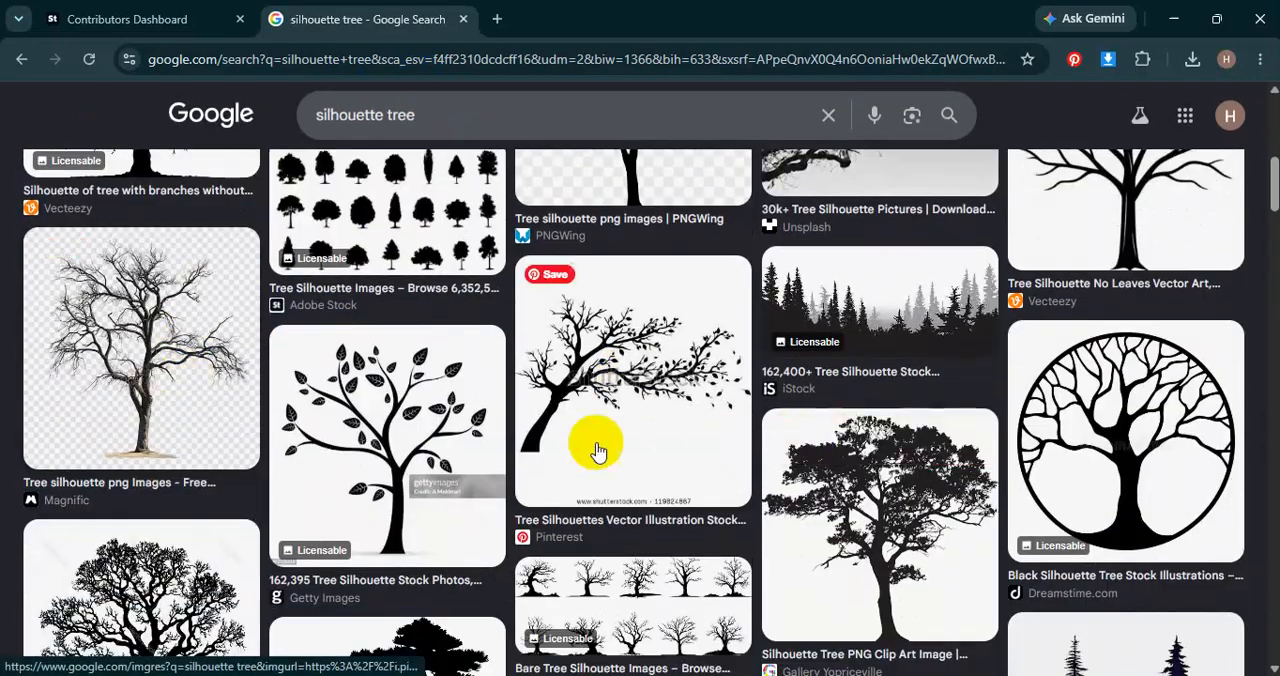
# Examine the tree silhouette images for examples of solid black shapes suited to silhouette tracing.
pyautogui.scroll(-2, 314, 436)
pyautogui.scroll(-3, 185, 395)
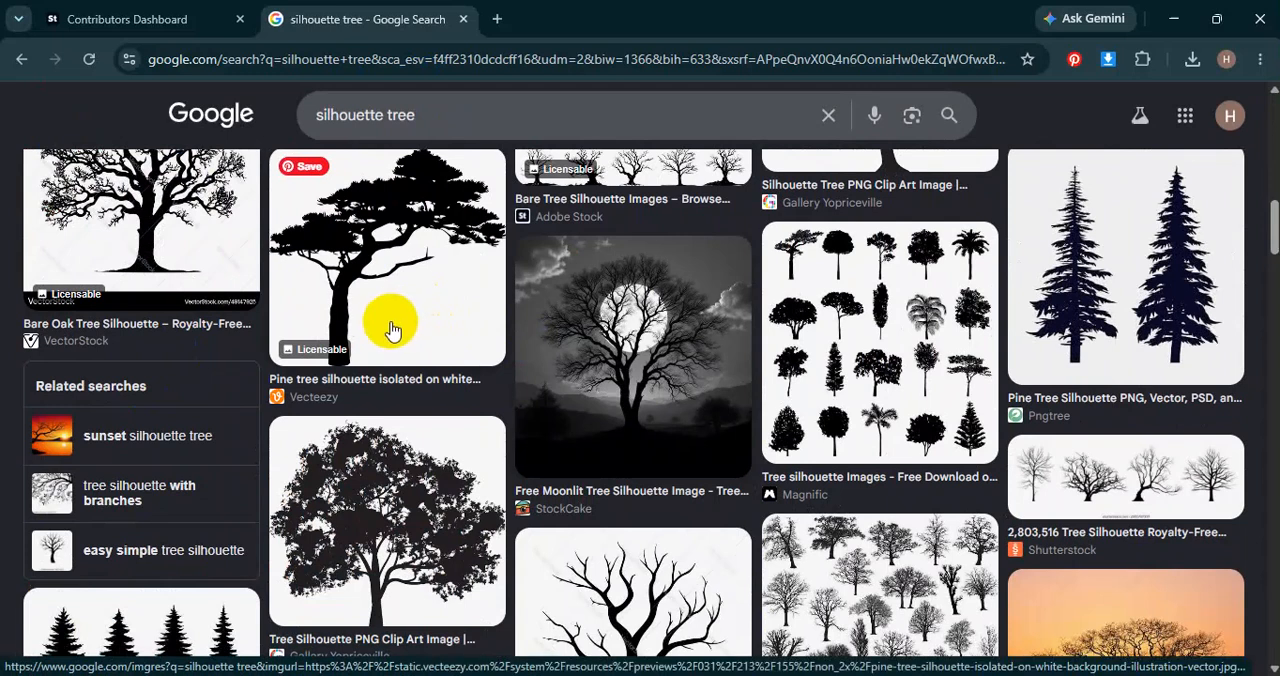
pyautogui.scroll(-5, 400, 300)
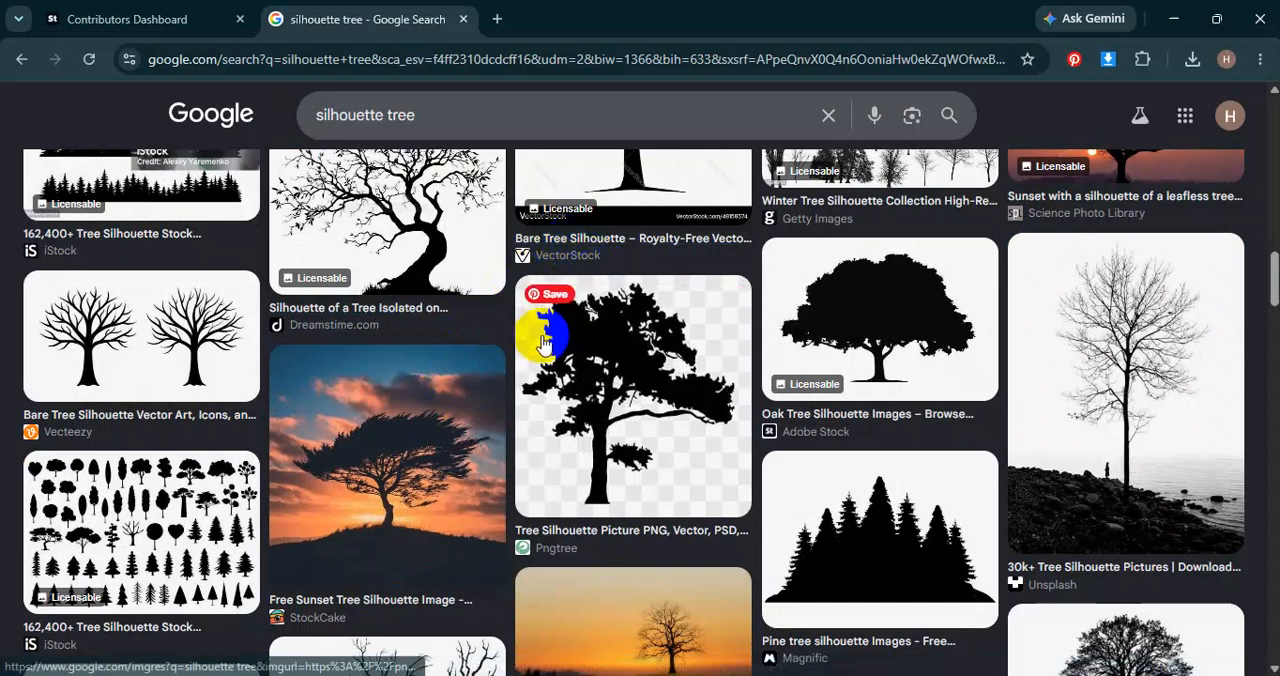
pyautogui.scroll(-10, 386, 194)
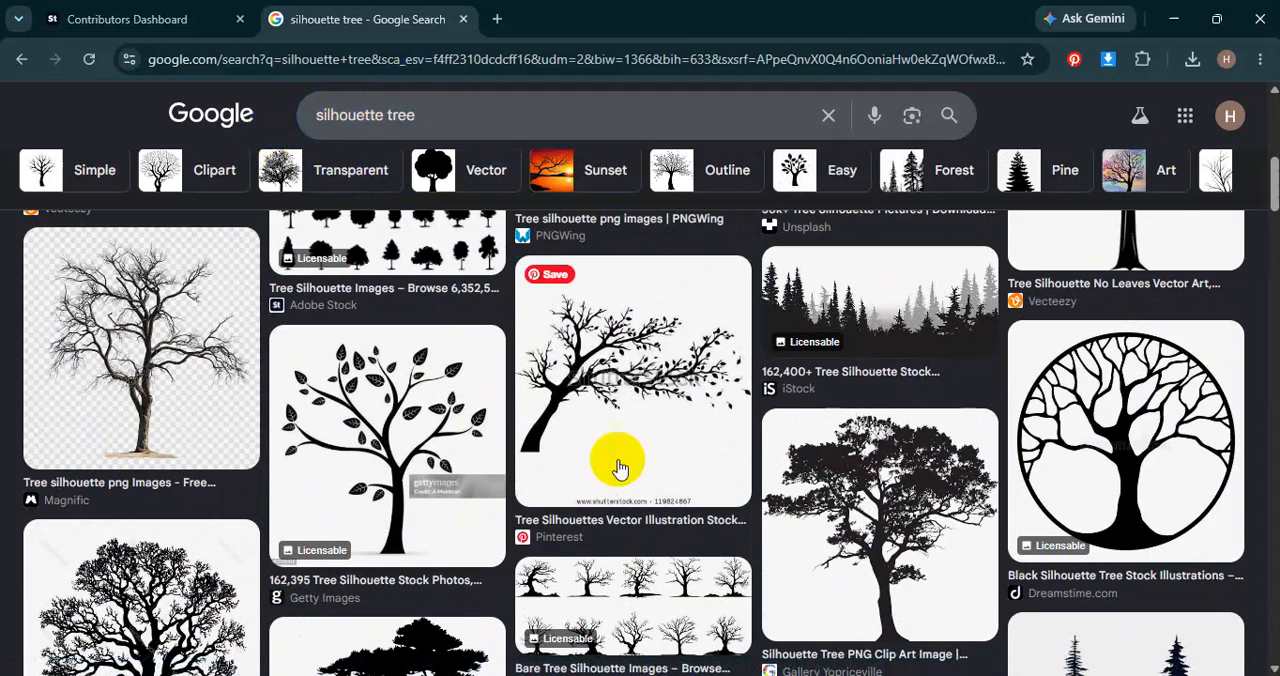
pyautogui.scroll(-3, 308, 490)
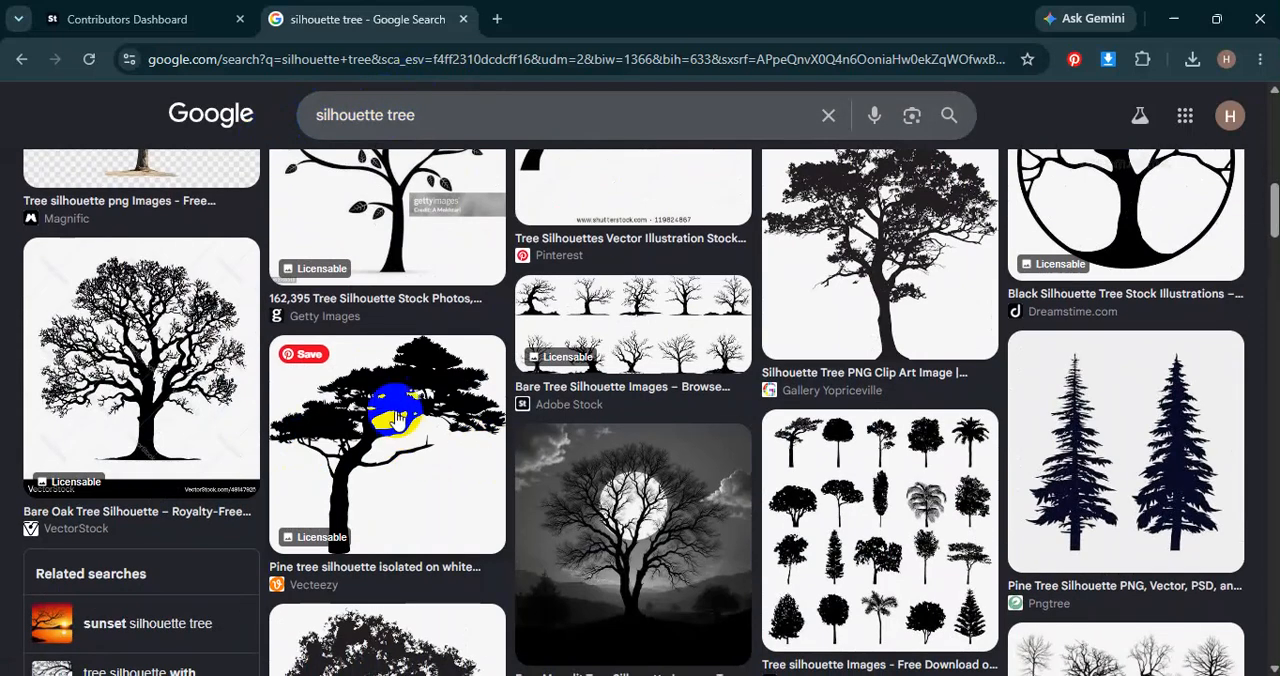
pyautogui.scroll(-2, 467, 424)
pyautogui.scroll(-1, 500, 432)
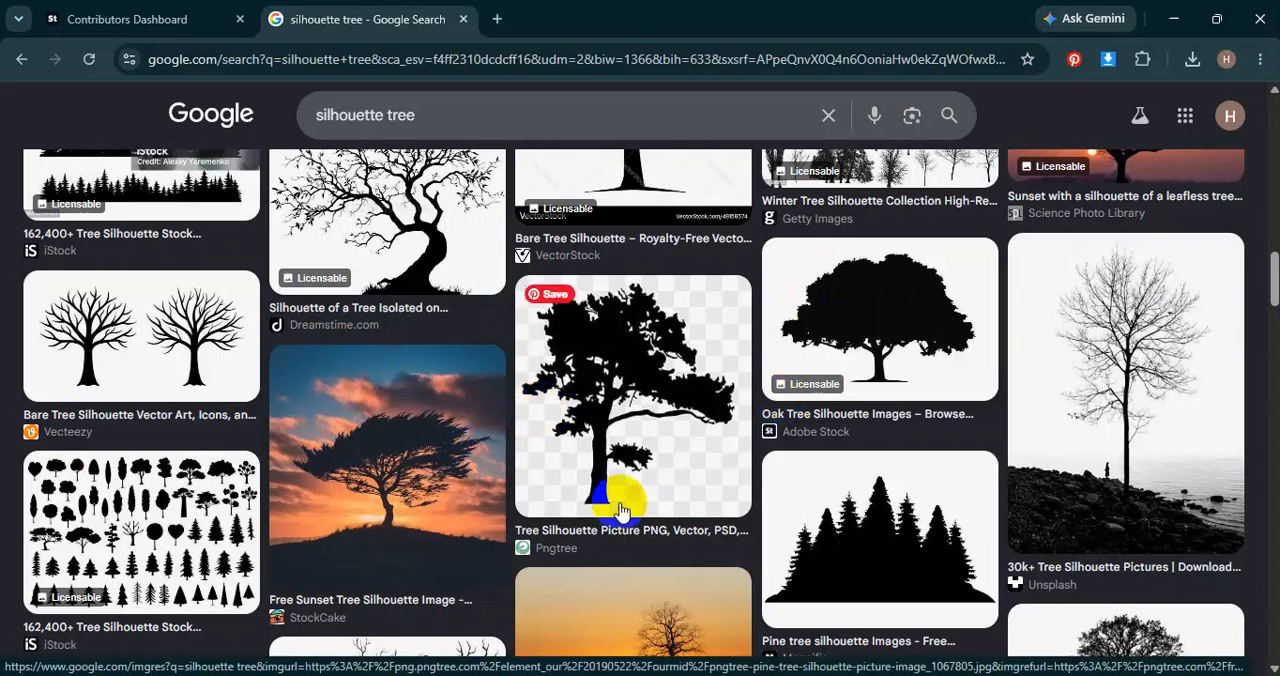
pyautogui.scroll(-3, 612, 440)
# Return to Illustrator and trace the original kitten image with the Silhouettes preset, moving the tracing slightly lower on the canvas.
pyautogui.click(860, 660)
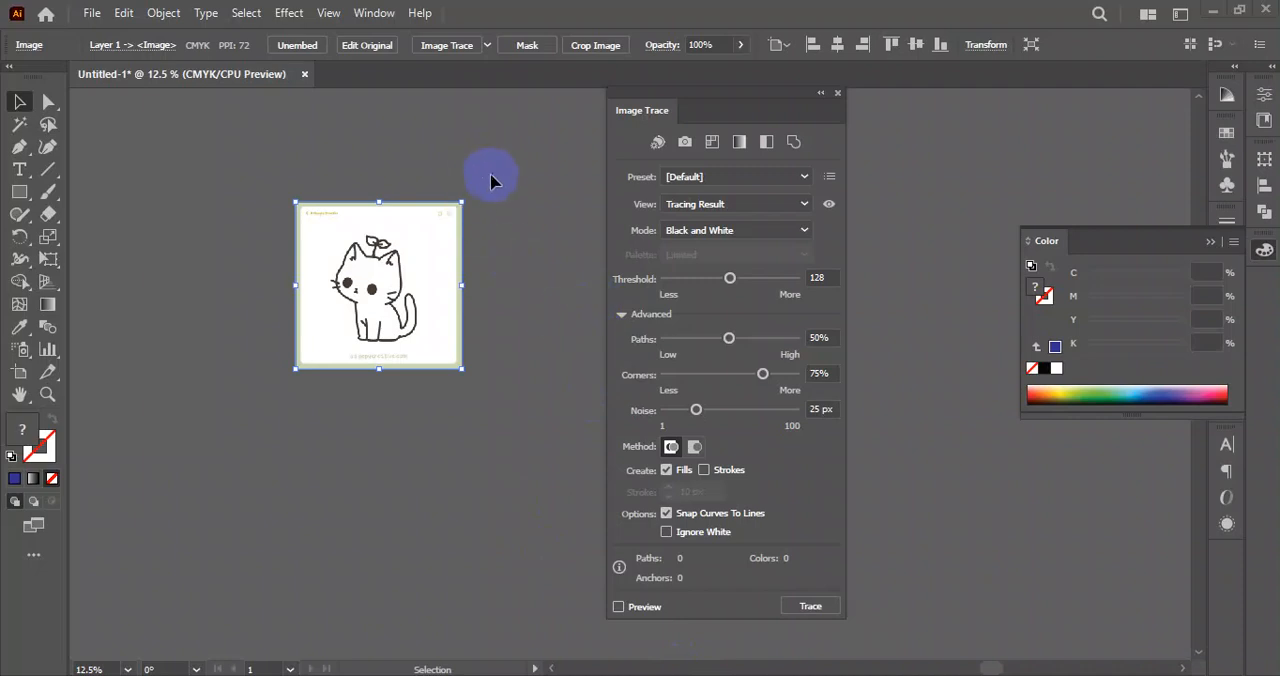
pyautogui.click(490, 180)
pyautogui.click(360, 315)
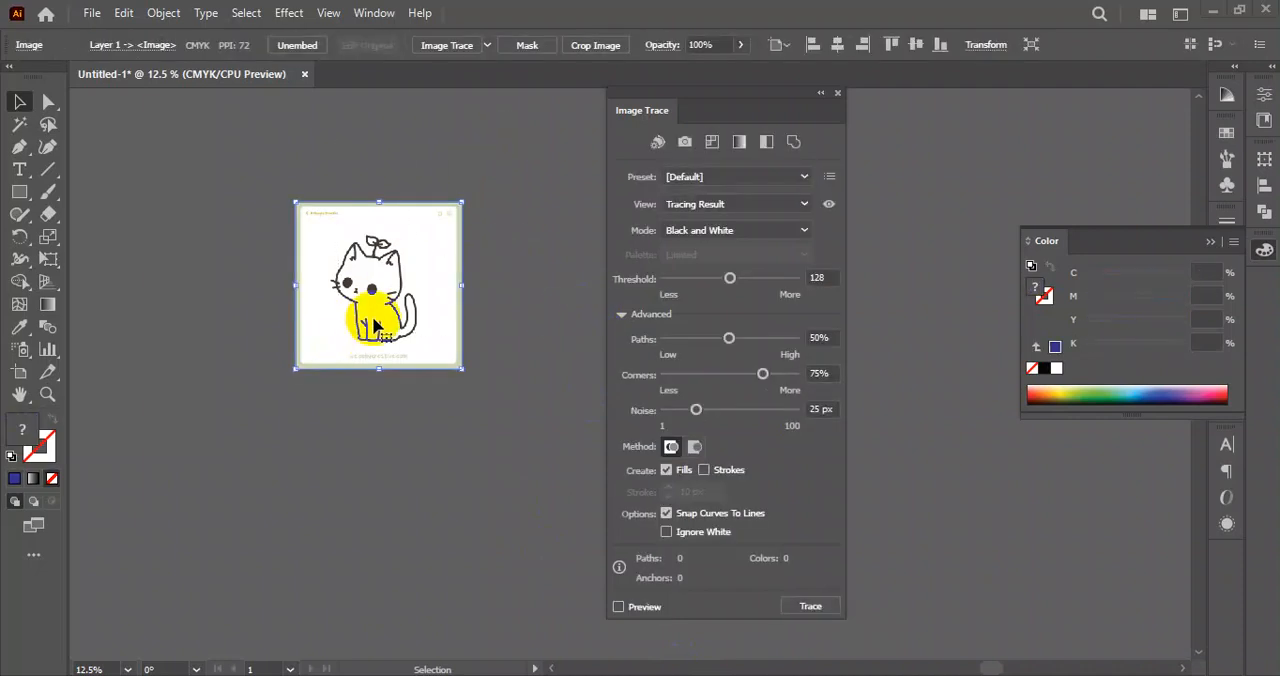
pyautogui.click(782, 178)
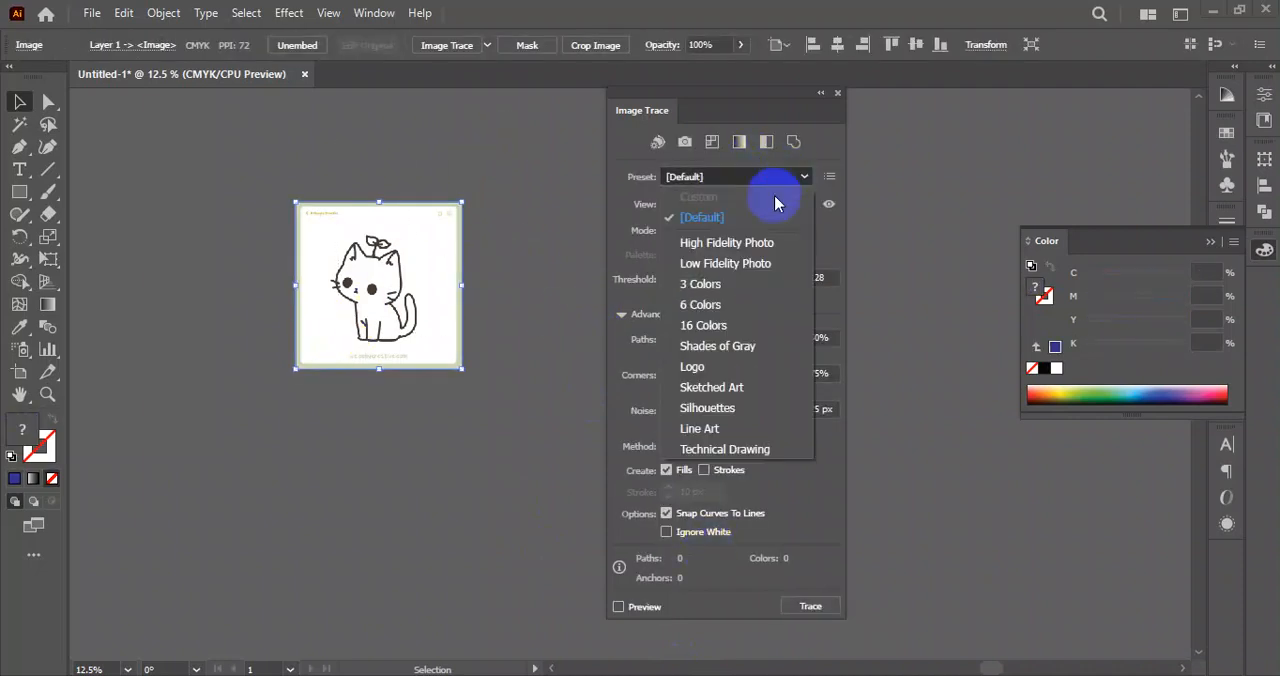
pyautogui.click(737, 409)
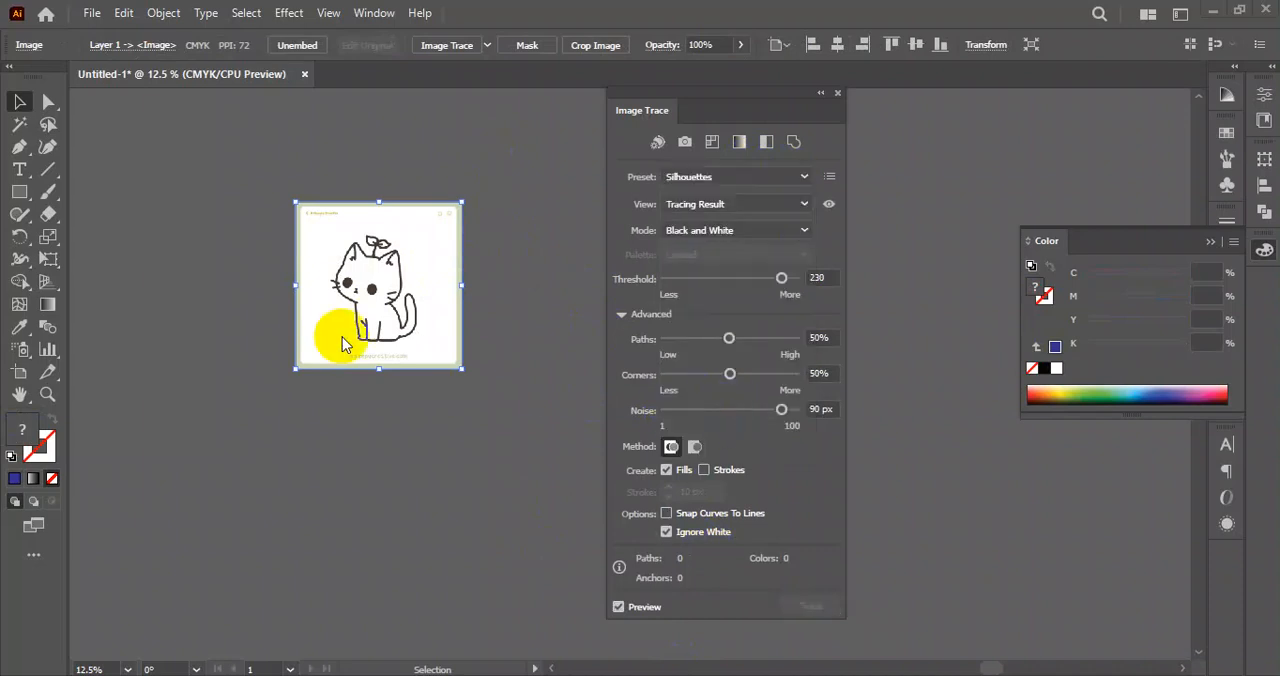
pyautogui.moveTo(372, 297)
pyautogui.mouseDown()
pyautogui.moveTo(290, 464)
pyautogui.moveTo(325, 412)
pyautogui.moveTo(389, 362)
pyautogui.mouseUp()
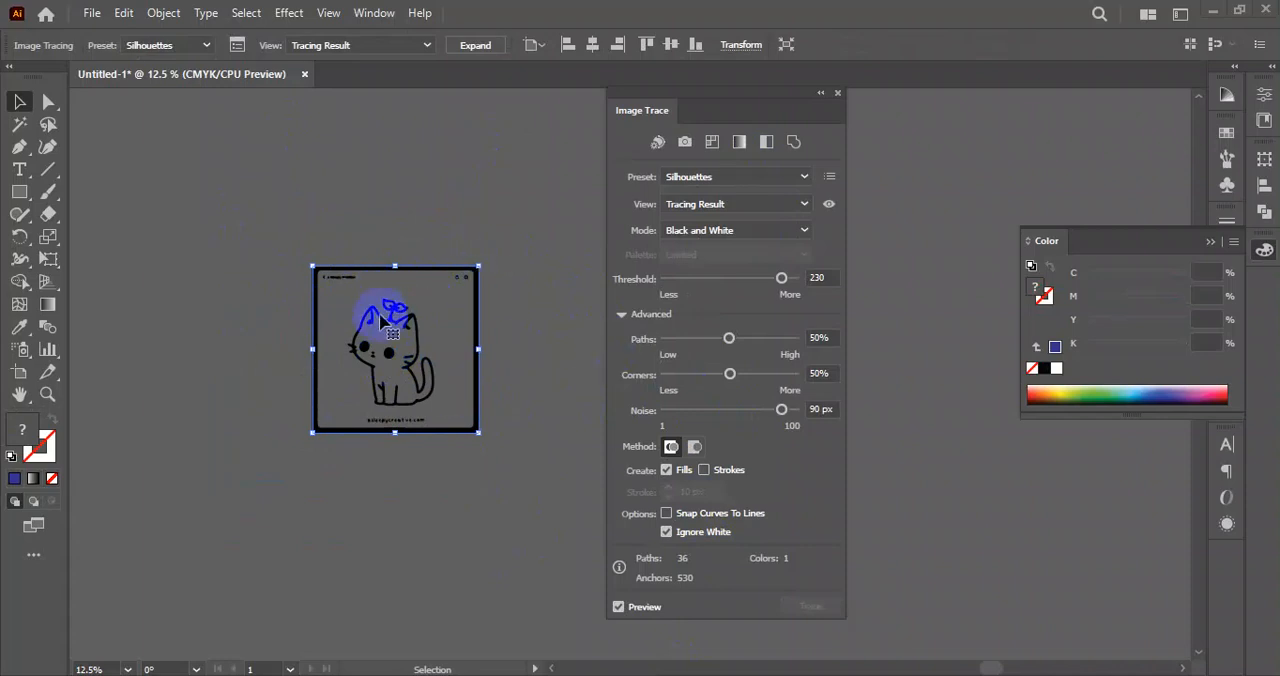
# Expand the silhouette tracing into vector paths, ungroup them and clear the selection.
pyautogui.click(476, 46)
pyautogui.rightClick(395, 318)
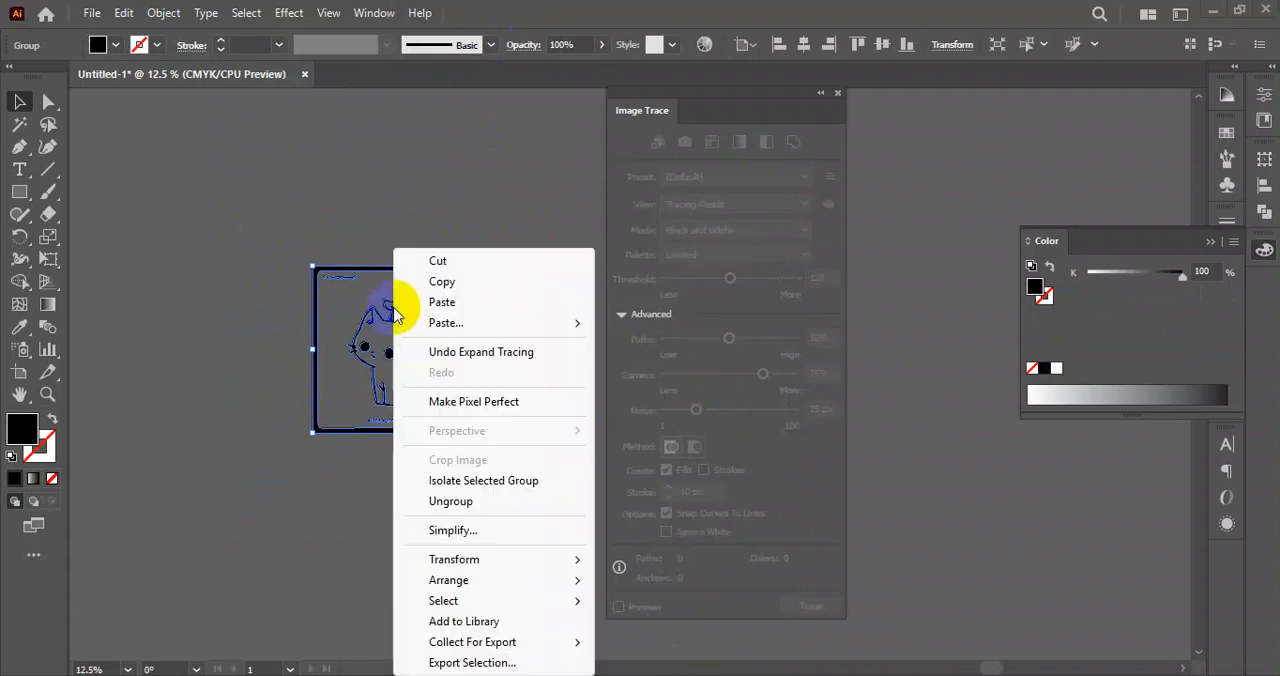
pyautogui.click(470, 503)
pyautogui.click(472, 498)
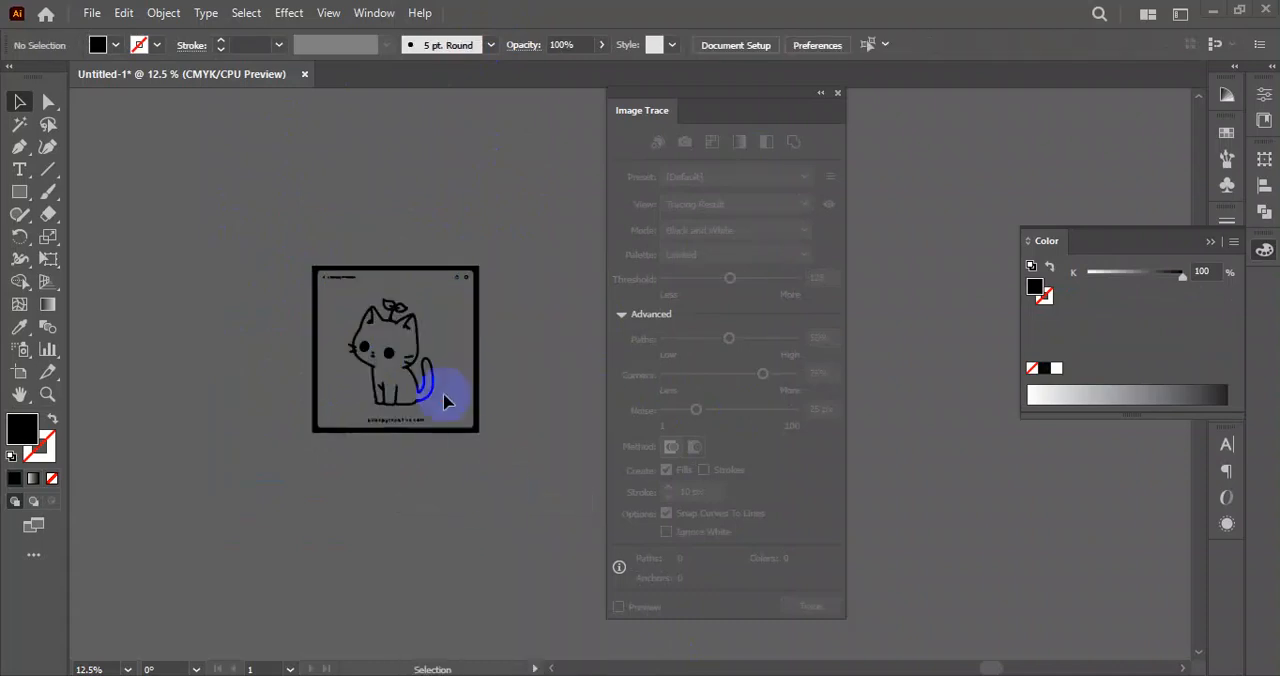
# Delete the border frame, the website text below the kitten and the header text above it.
pyautogui.click(449, 365)
pyautogui.press('Delete')
pyautogui.moveTo(449, 415); pyautogui.dragTo(297, 469)
pyautogui.press('Delete')
pyautogui.moveTo(562, 304); pyautogui.dragTo(495, 372)
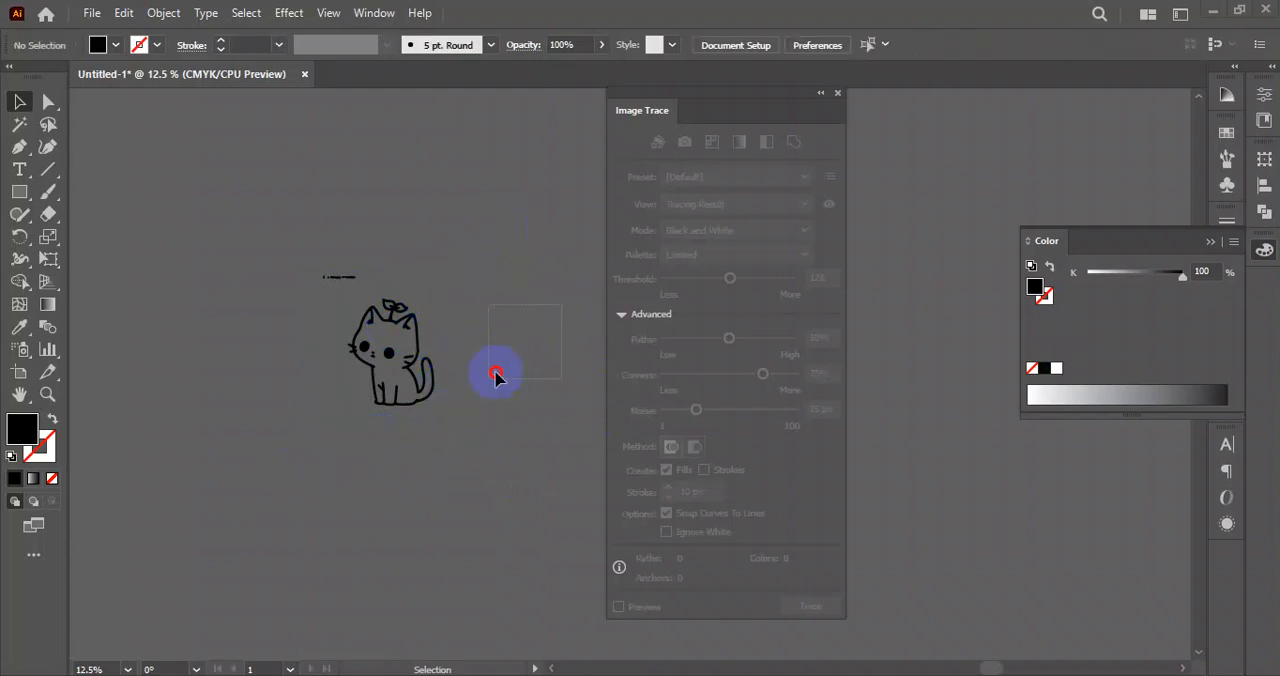
pyautogui.moveTo(240, 283); pyautogui.dragTo(242, 282)
pyautogui.press('Delete')
# Select the remaining kitten line art, move it aside on the canvas and deselect it.
pyautogui.moveTo(322, 456); pyautogui.dragTo(323, 455)
pyautogui.moveTo(389, 355); pyautogui.dragTo(271, 329)
pyautogui.click(363, 477)
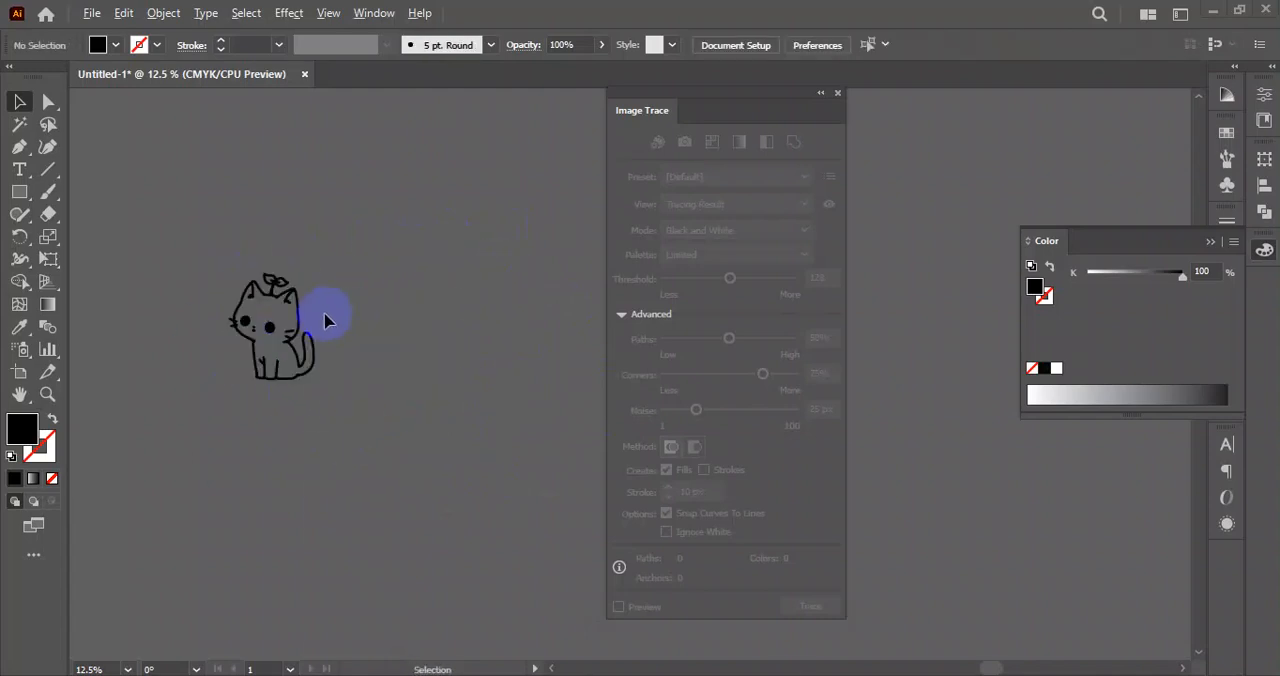
# Place a copy of the bow-tie kitten line drawing in the empty canvas area beside the images.
pyautogui.scroll(-3, 325, 320)
pyautogui.moveTo(346, 377); pyautogui.dragTo(154, 353)
pyautogui.scroll(2, 453, 390)
pyautogui.moveTo(537, 400); pyautogui.dragTo(264, 468)
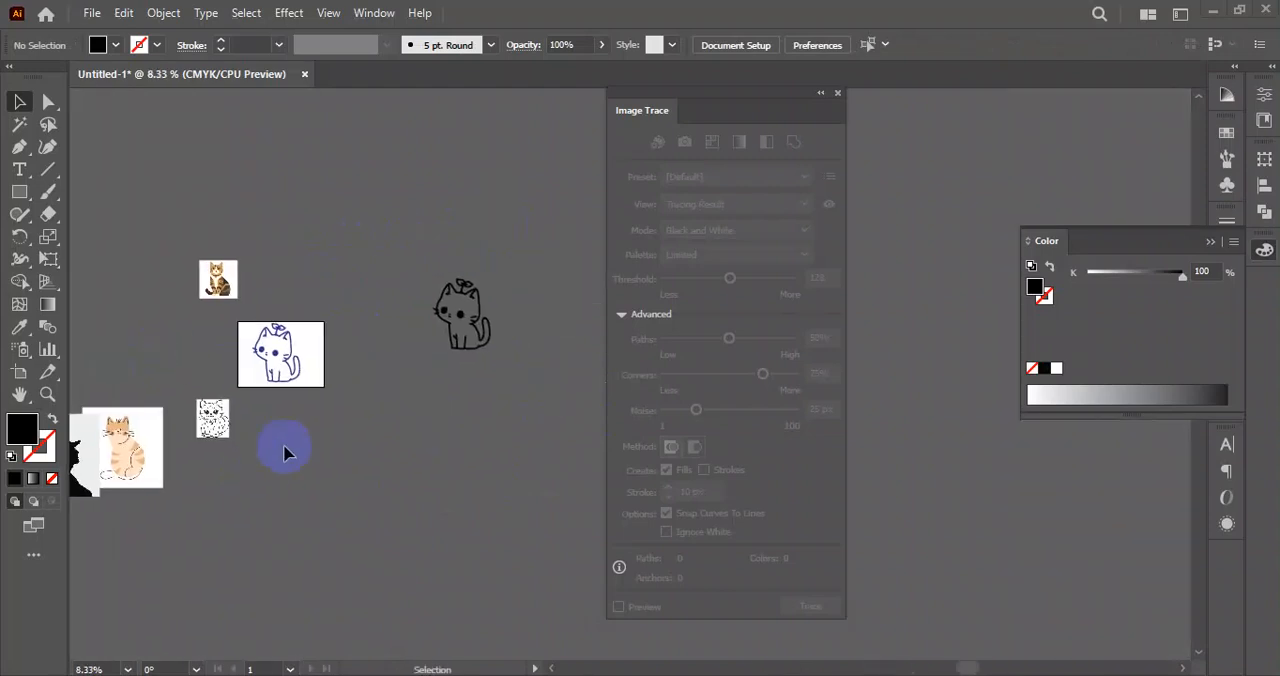
pyautogui.scroll(1, 360, 352)
pyautogui.moveTo(140, 403); pyautogui.dragTo(428, 371)
pyautogui.scroll(3, 429, 372)
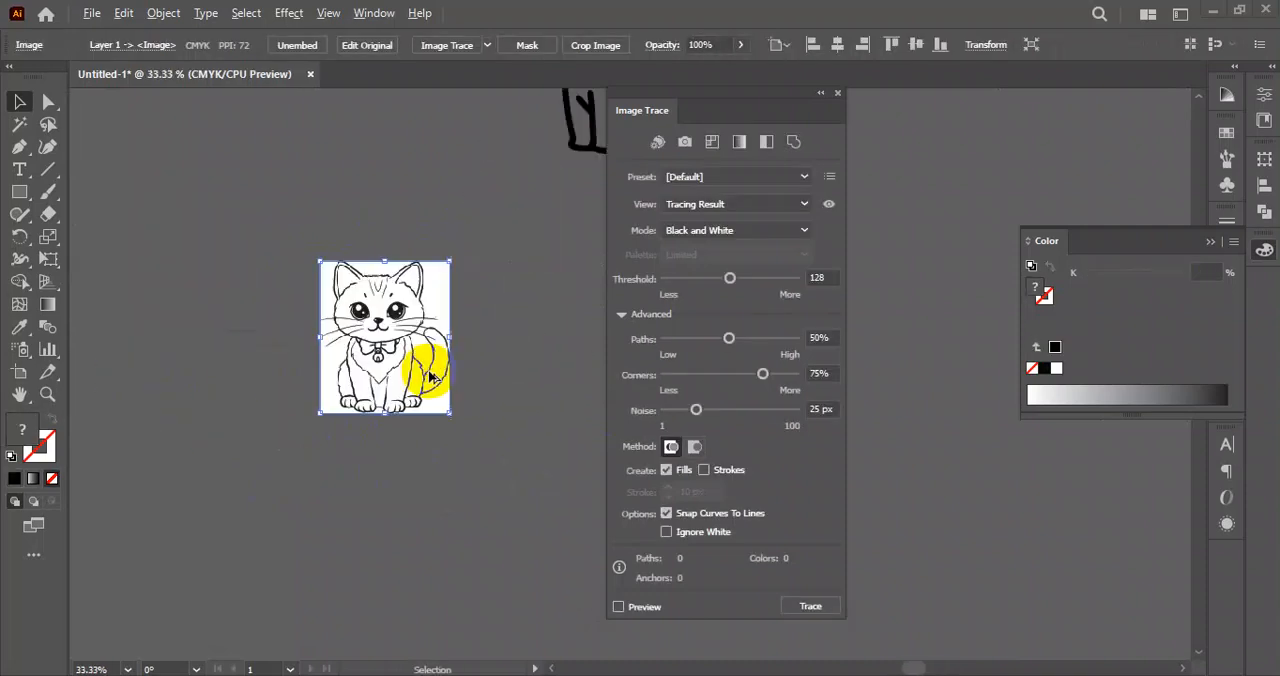
# Trace the bow-tie kitten copy with the Sketched Art preset, expand it into vector paths and clear the selection.
pyautogui.click(776, 177)
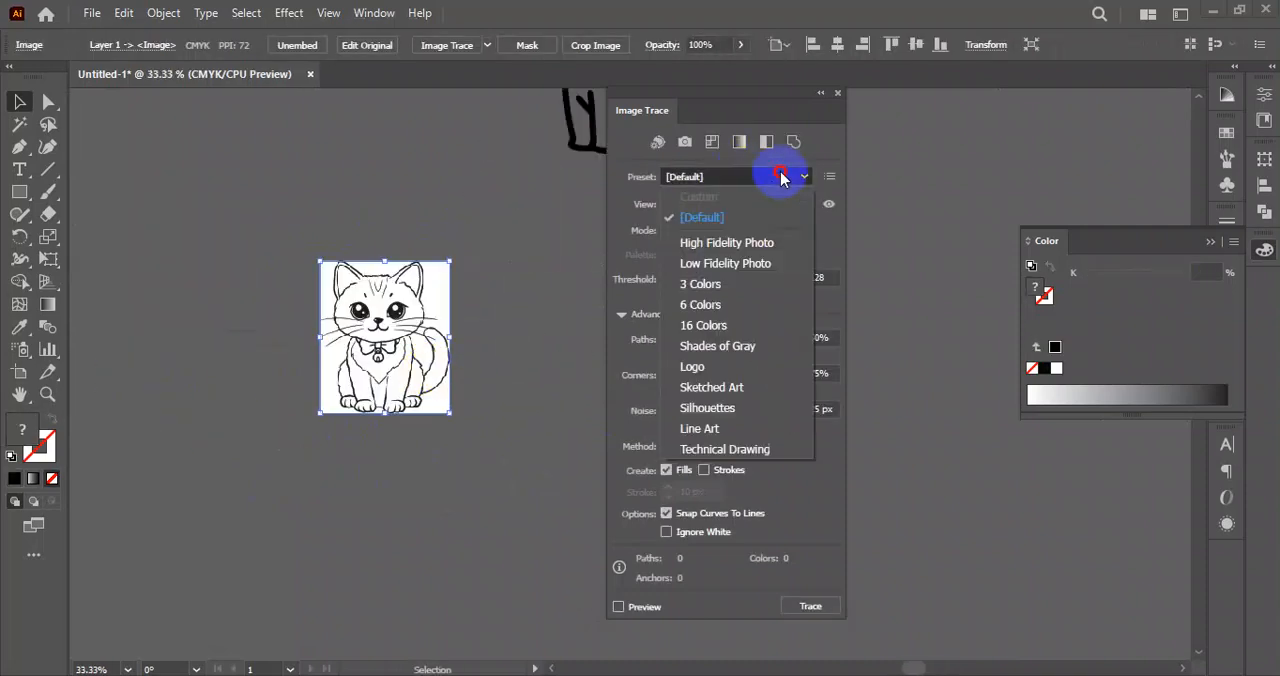
pyautogui.click(724, 390)
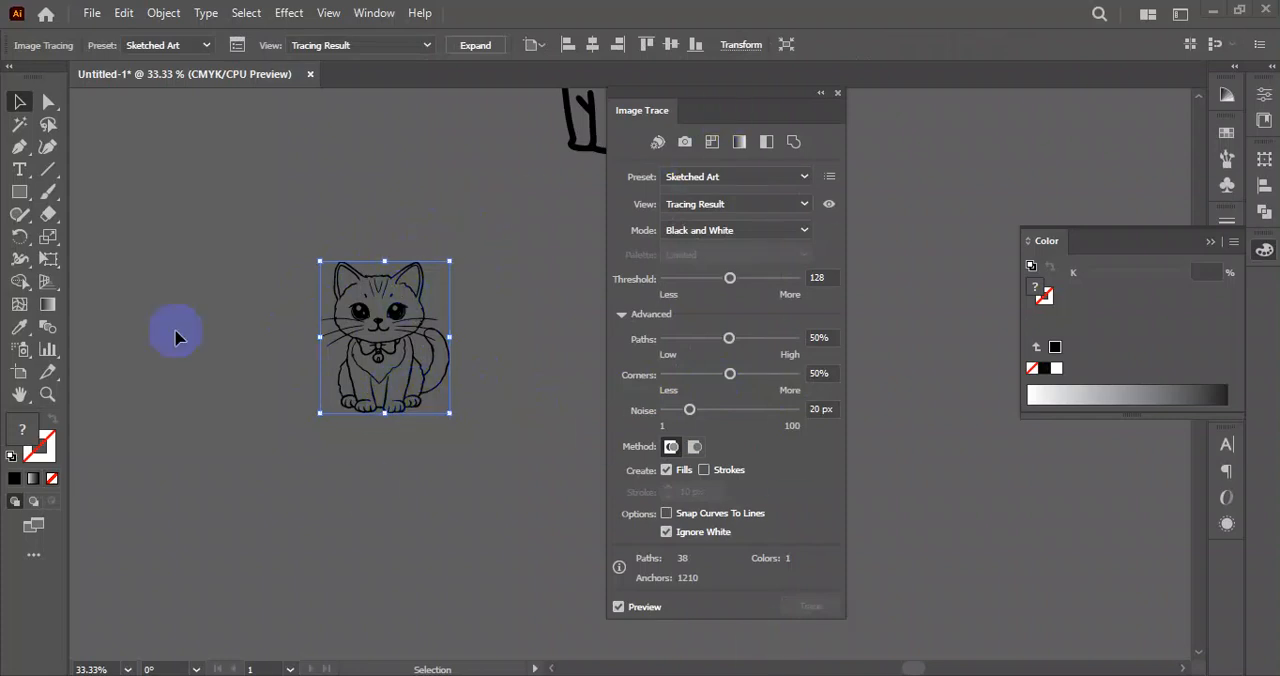
pyautogui.click(476, 47)
pyautogui.click(495, 333)
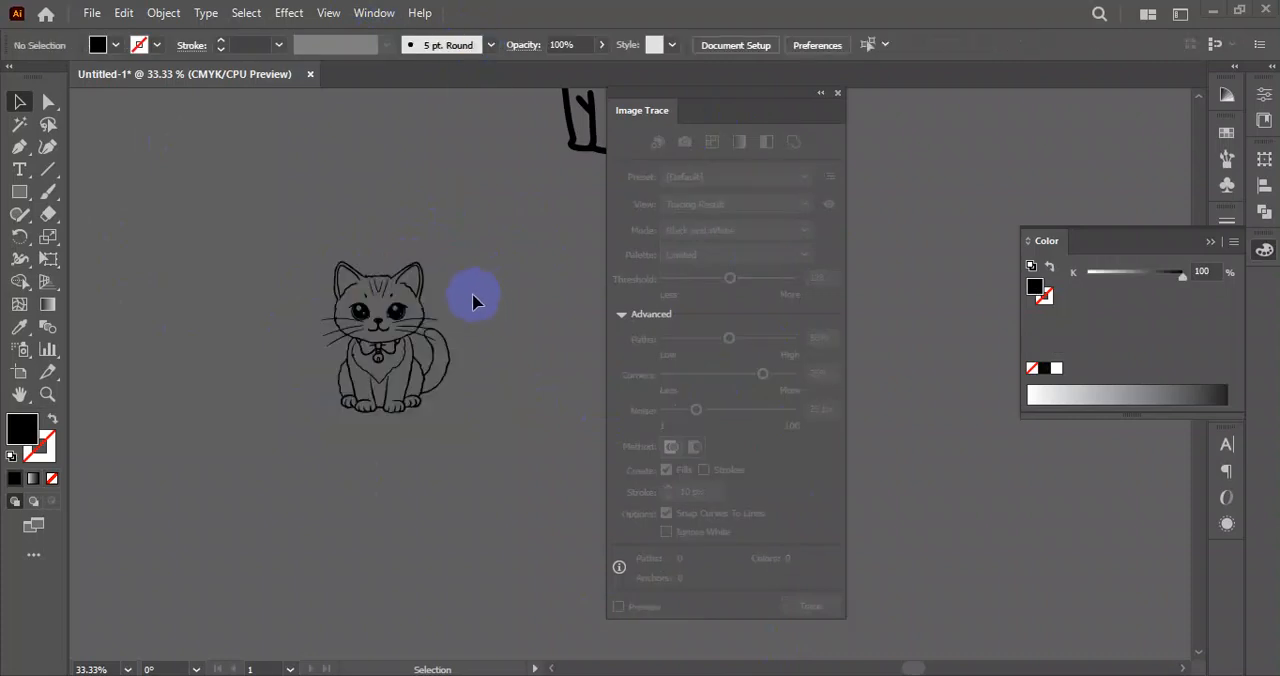
# Examine the traced line quality of the bow-tie kitten's face, ears, bow and body up close.
pyautogui.scroll(5, 394, 325)
pyautogui.press('space')
pyautogui.moveTo(583, 218); pyautogui.dragTo(503, 289)
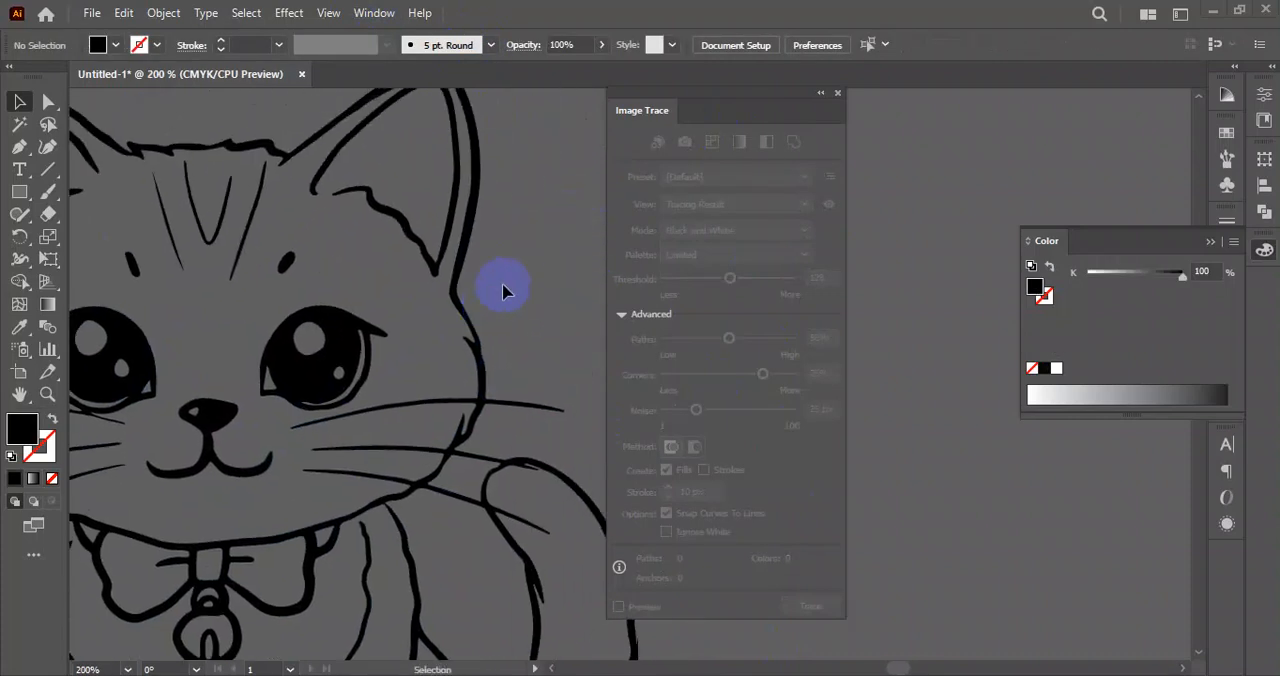
pyautogui.scroll(-3, 200, 191)
pyautogui.click(243, 378)
pyautogui.scroll(4, 243, 373)
pyautogui.press('space')
pyautogui.moveTo(358, 252); pyautogui.dragTo(337, 497)
pyautogui.moveTo(396, 155); pyautogui.dragTo(394, 397)
pyautogui.scroll(-2, 330, 262)
pyautogui.scroll(-2, 330, 268)
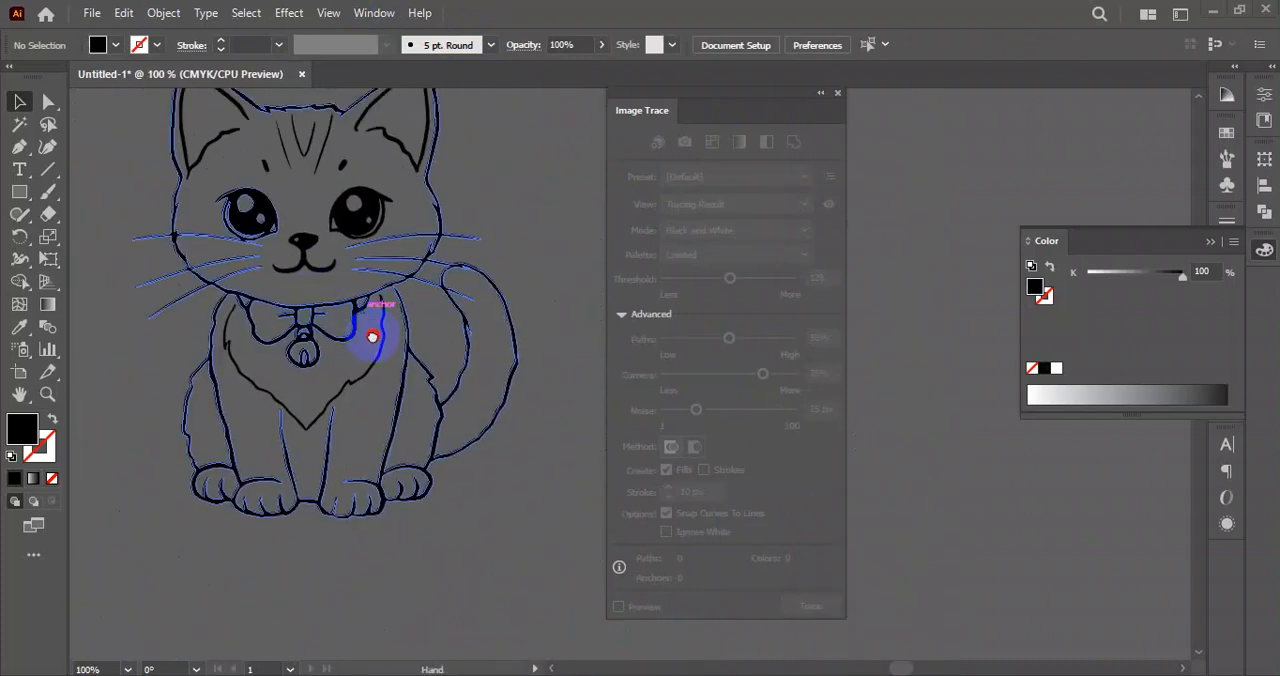
pyautogui.moveTo(446, 165); pyautogui.dragTo(222, 484)
pyautogui.click(222, 490)
pyautogui.moveTo(473, 230); pyautogui.dragTo(245, 413)
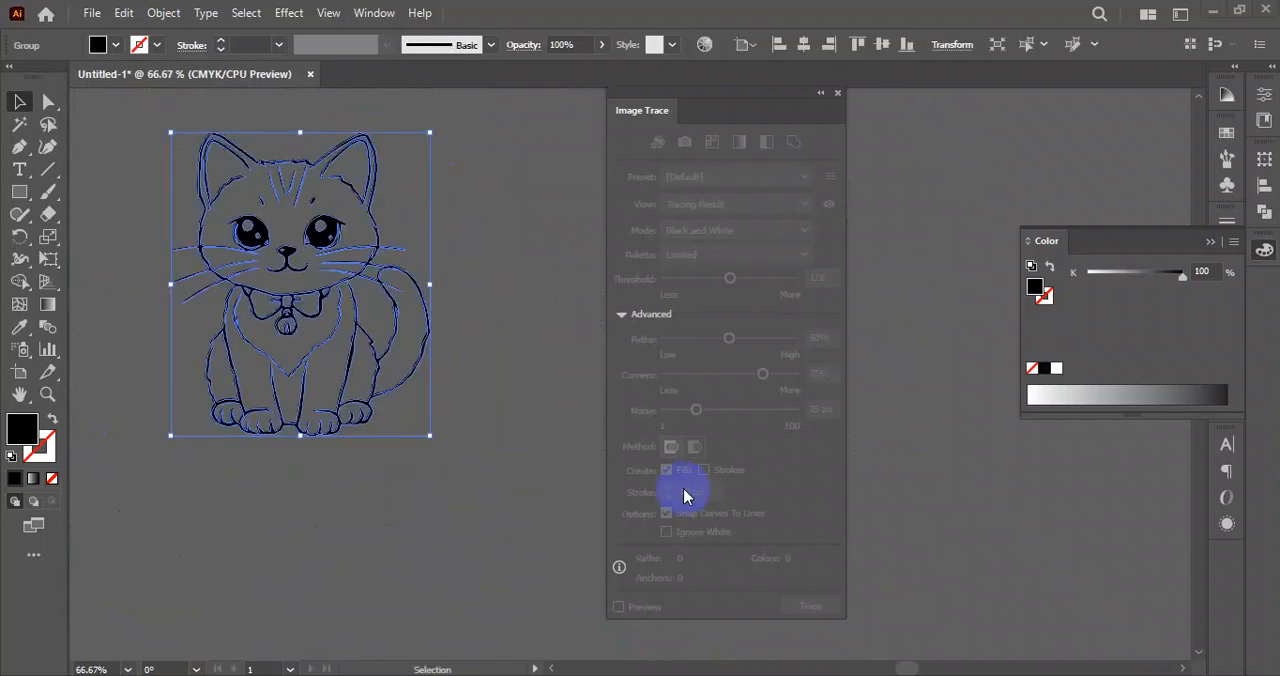
pyautogui.click(502, 435)
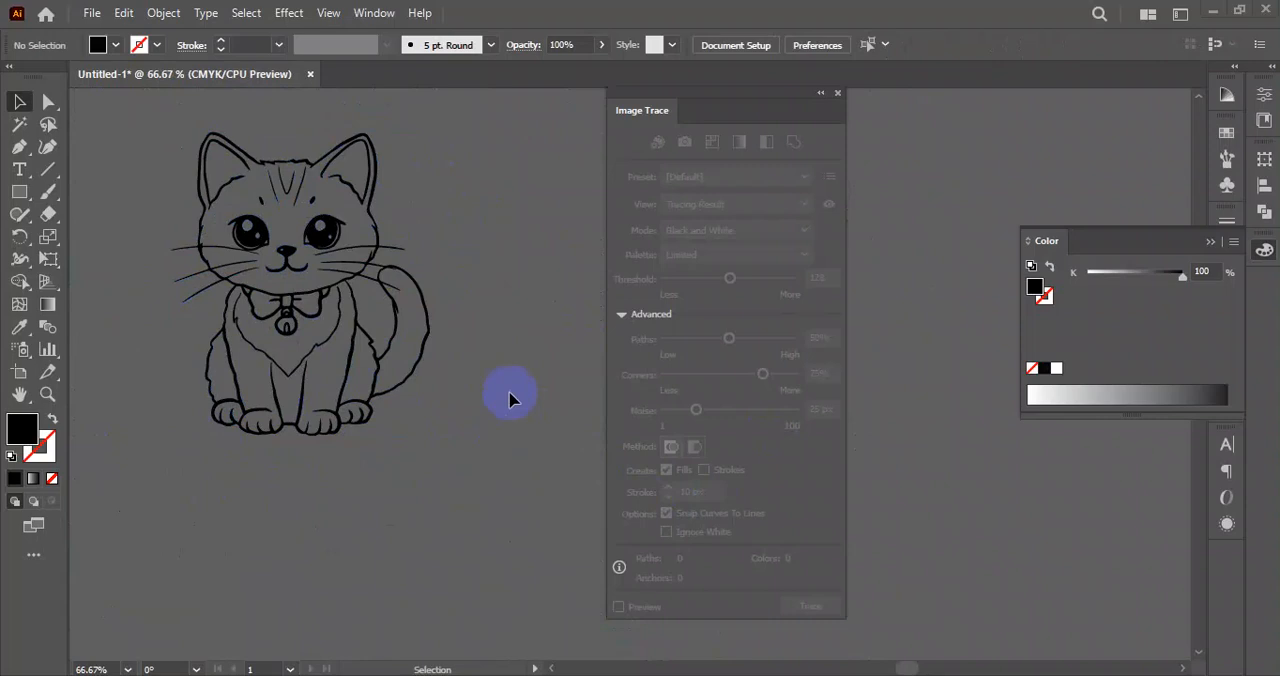
# Place a copy of the capped-man silhouette photo in the empty area below the kitten drawings.
pyautogui.scroll(-4, 450, 422)
pyautogui.moveTo(457, 465)
pyautogui.mouseDown()
pyautogui.moveTo(426, 483)
pyautogui.moveTo(462, 455)
pyautogui.mouseUp()
pyautogui.scroll(-1, 405, 464)
pyautogui.moveTo(330, 482); pyautogui.dragTo(383, 400)
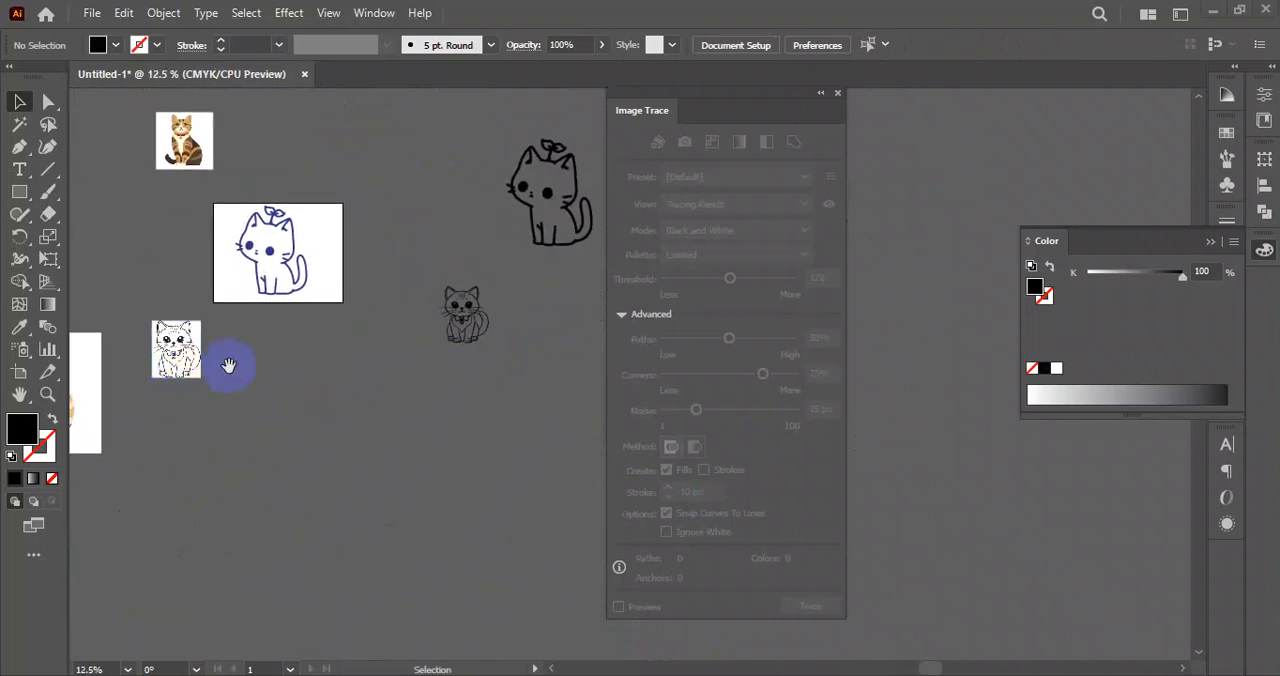
pyautogui.moveTo(229, 363); pyautogui.dragTo(329, 329)
pyautogui.moveTo(85, 400)
pyautogui.mouseDown()
pyautogui.moveTo(194, 429)
pyautogui.moveTo(448, 405)
pyautogui.mouseUp()
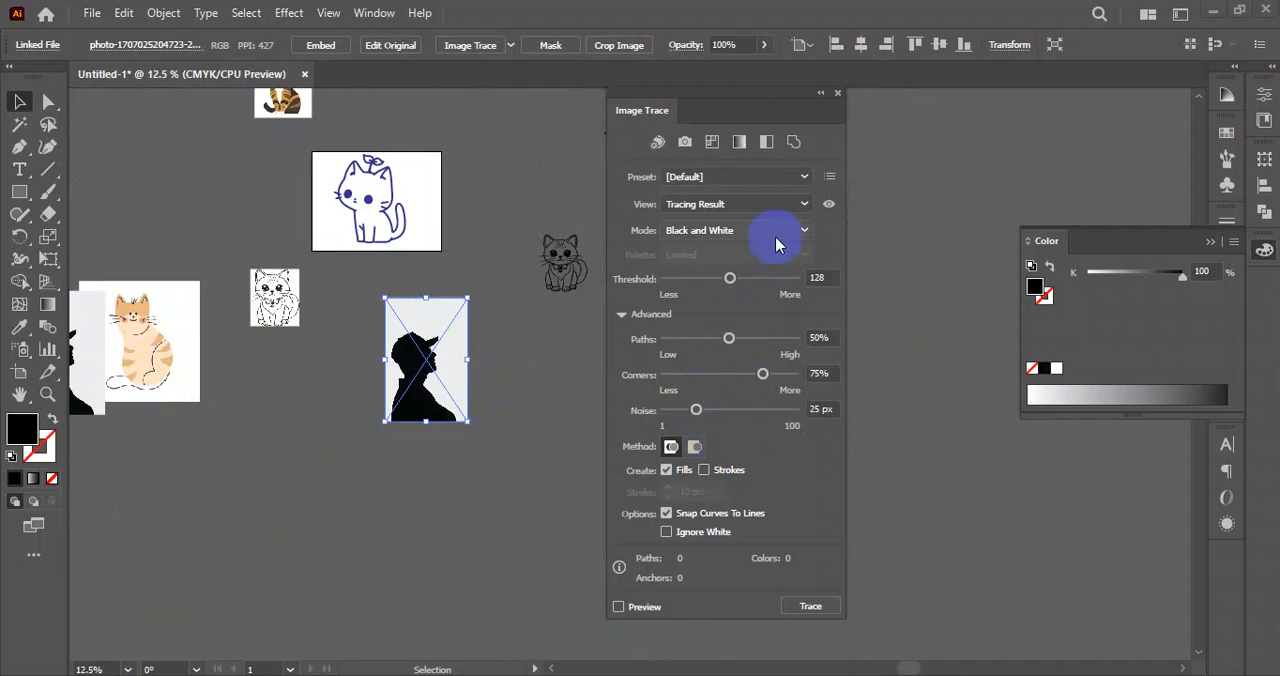
# Trace the silhouette photo copy with the Sketched Art preset, expand it into vector paths and check its profile edges.
pyautogui.click(804, 230)
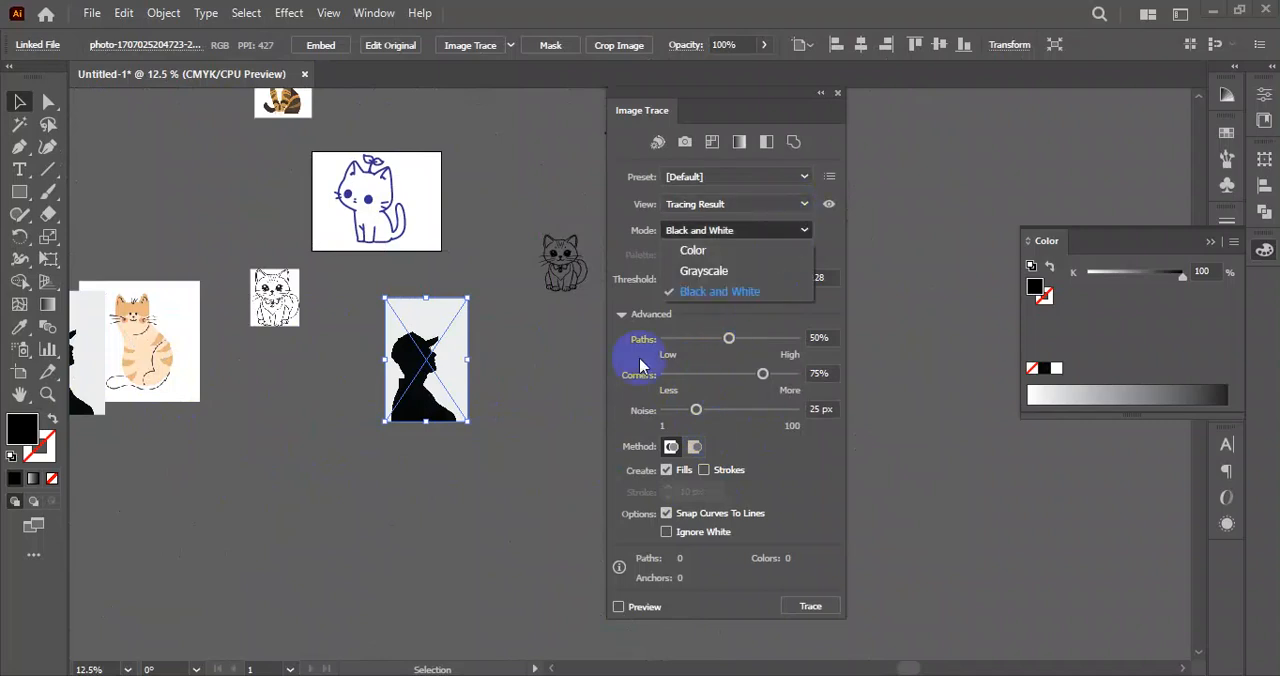
pyautogui.click(797, 207)
pyautogui.click(797, 178)
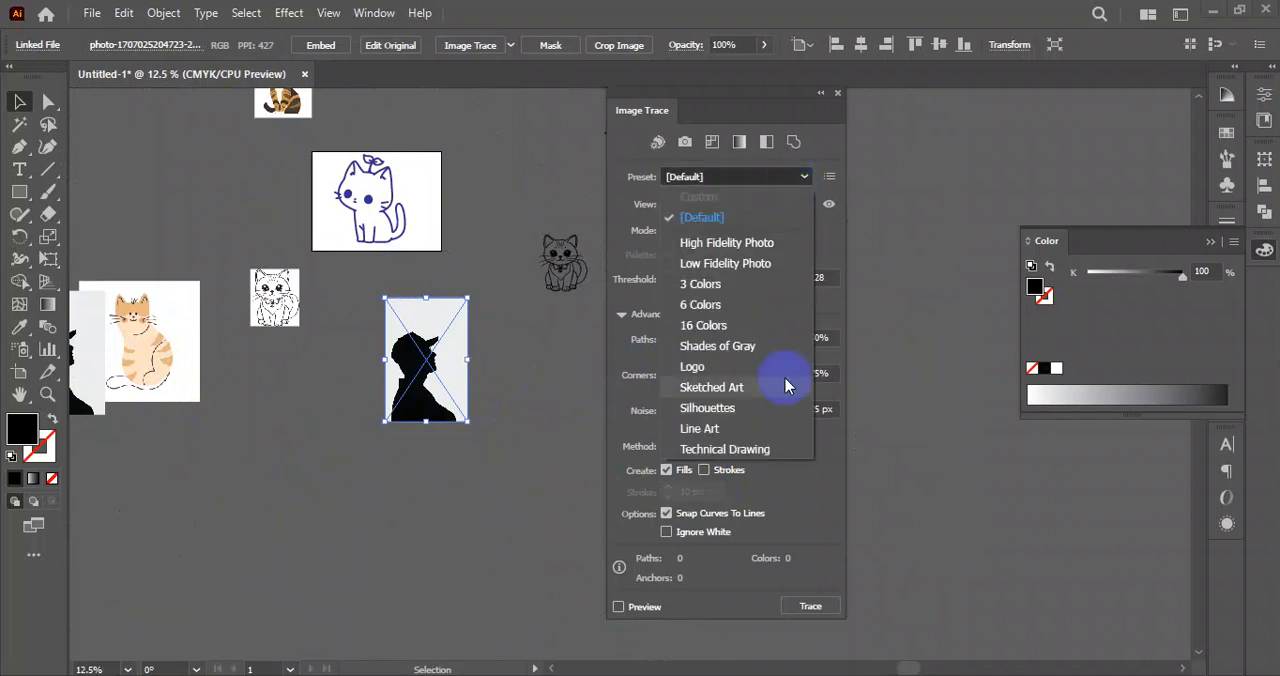
pyautogui.click(711, 387)
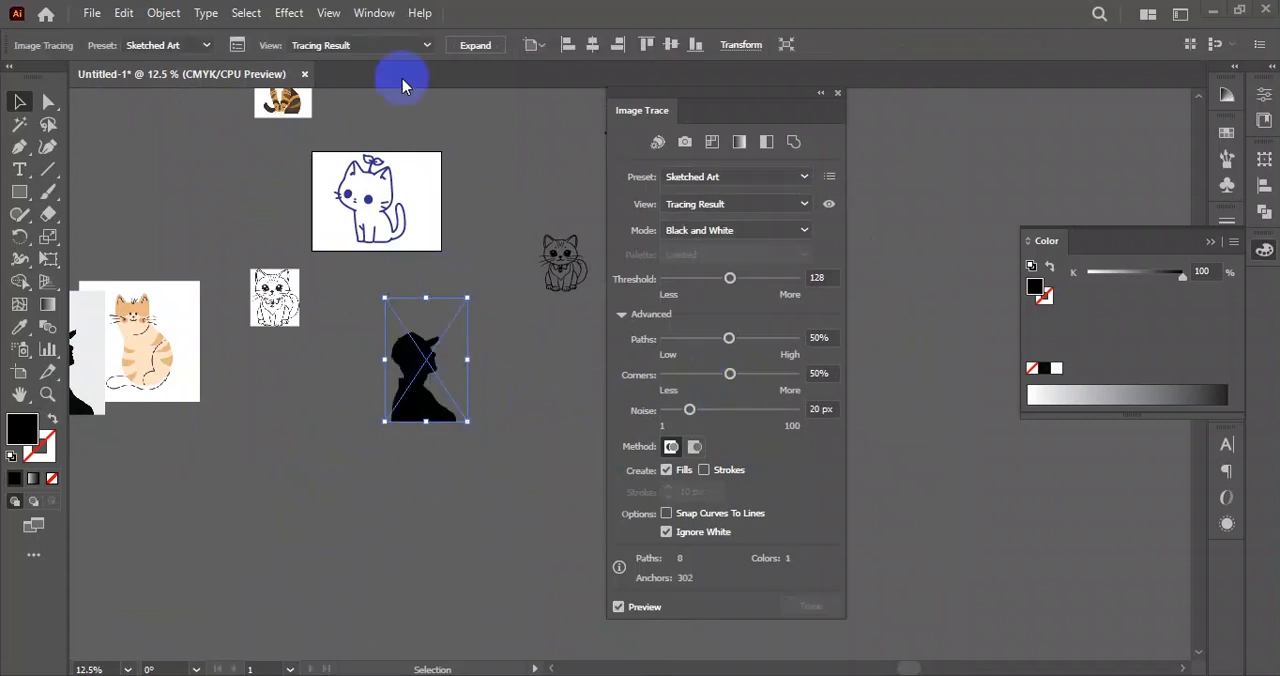
pyautogui.click(483, 58)
pyautogui.click(509, 483)
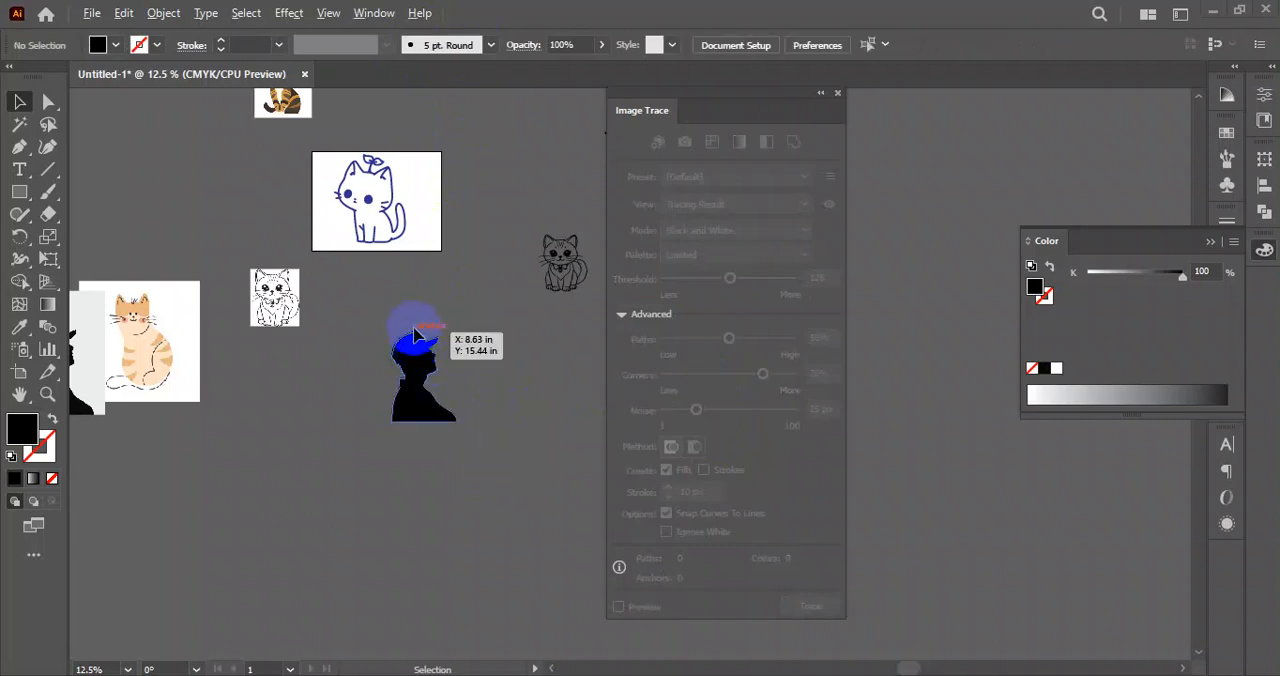
pyautogui.scroll(10, 417, 360)
pyautogui.scroll(-2, 417, 360)
pyautogui.scroll(4, 486, 394)
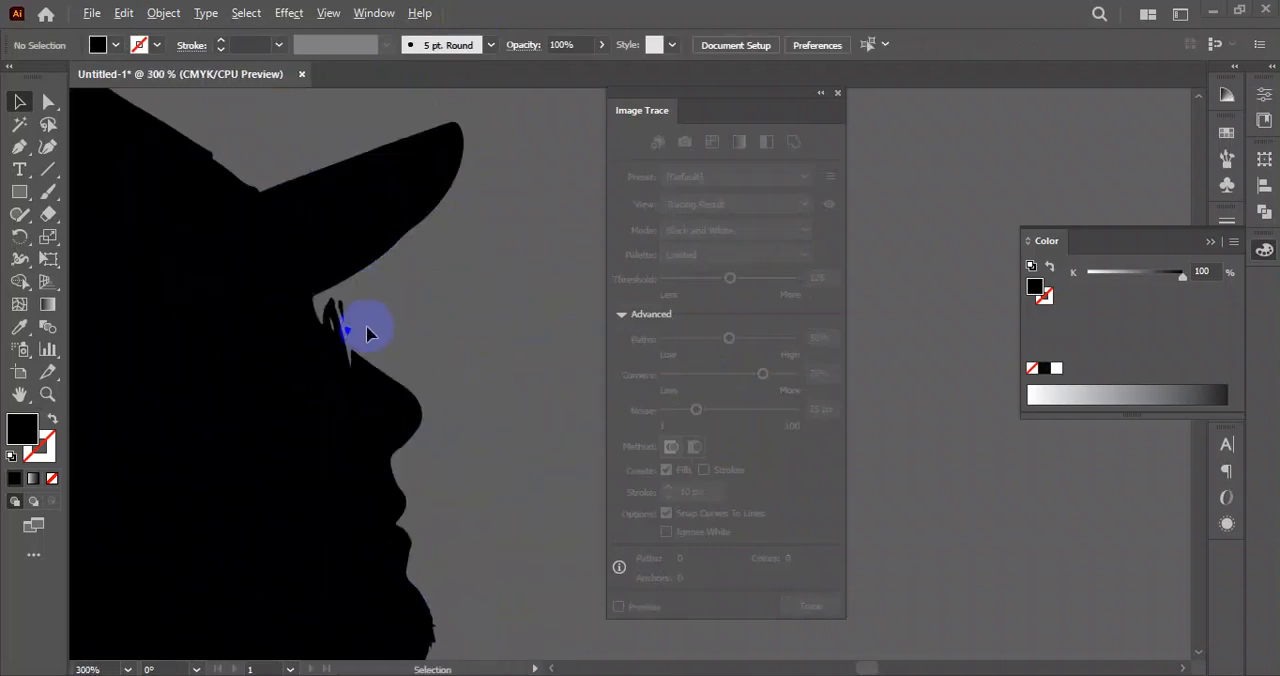
pyautogui.scroll(-7, 457, 420)
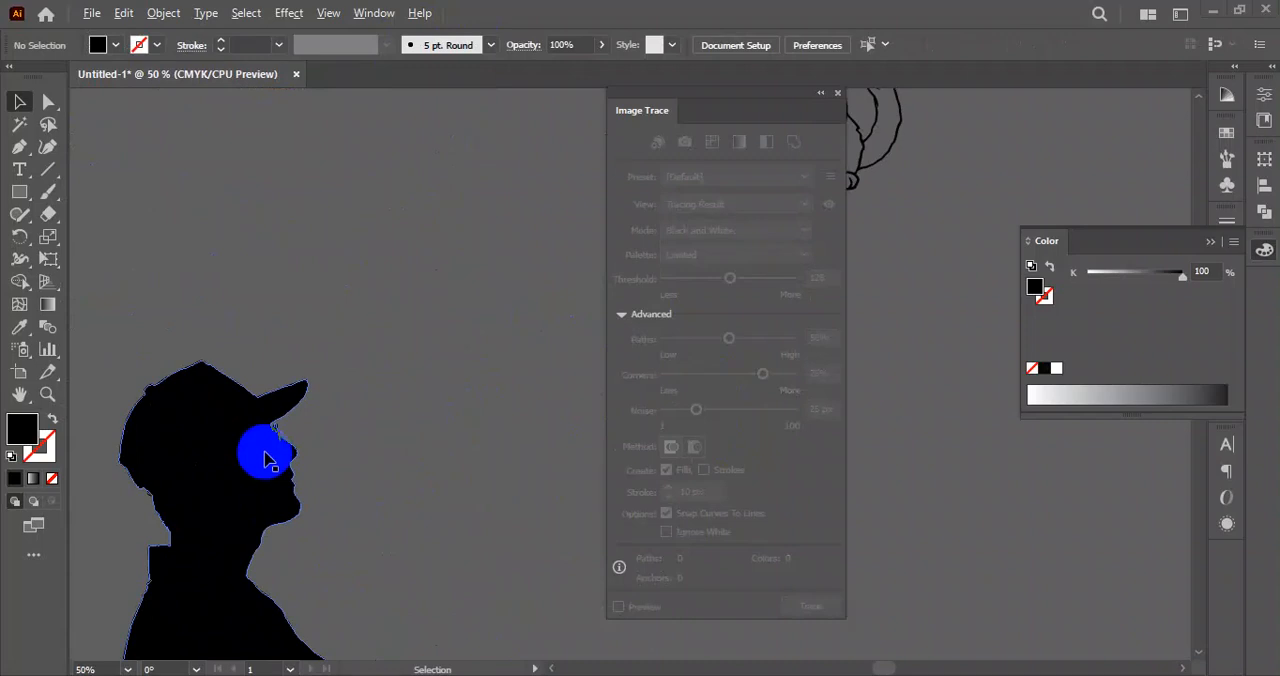
pyautogui.scroll(-1, 368, 385)
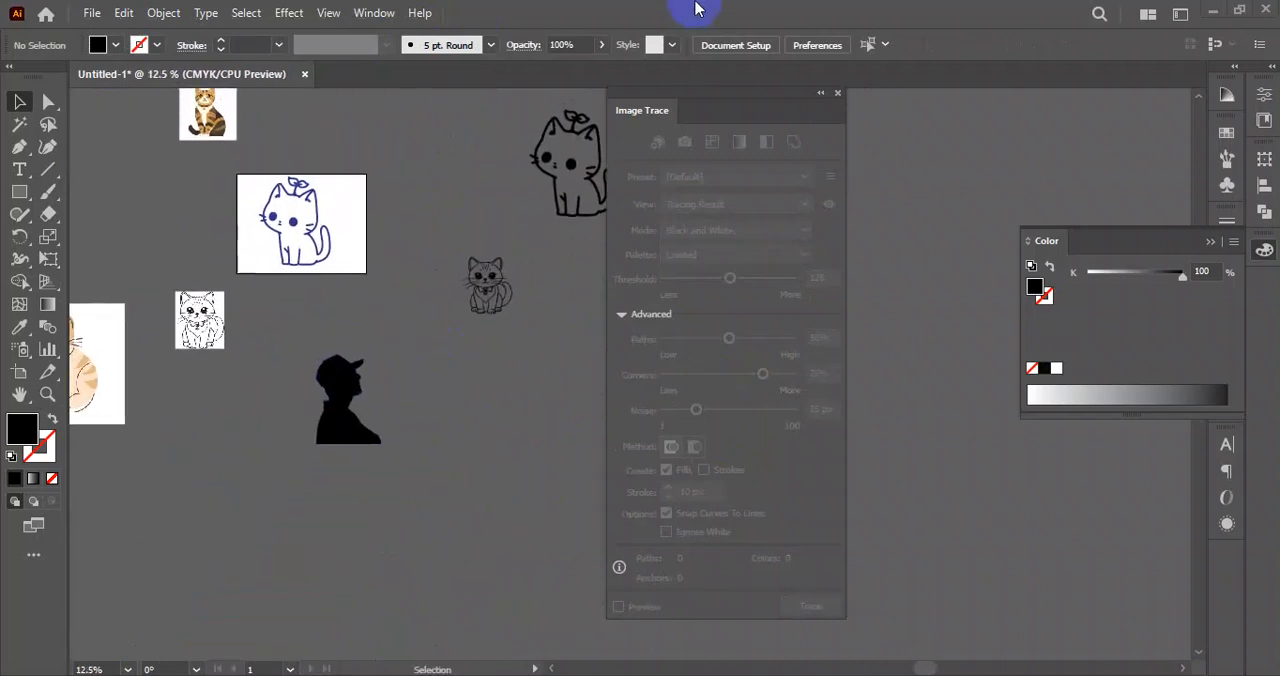
# Place a copy of the orange striped cat illustration on an empty part of the canvas and adjust its position.
pyautogui.moveTo(85, 358); pyautogui.dragTo(163, 340)
pyautogui.scroll(1, 452, 372)
pyautogui.scroll(2, 452, 374)
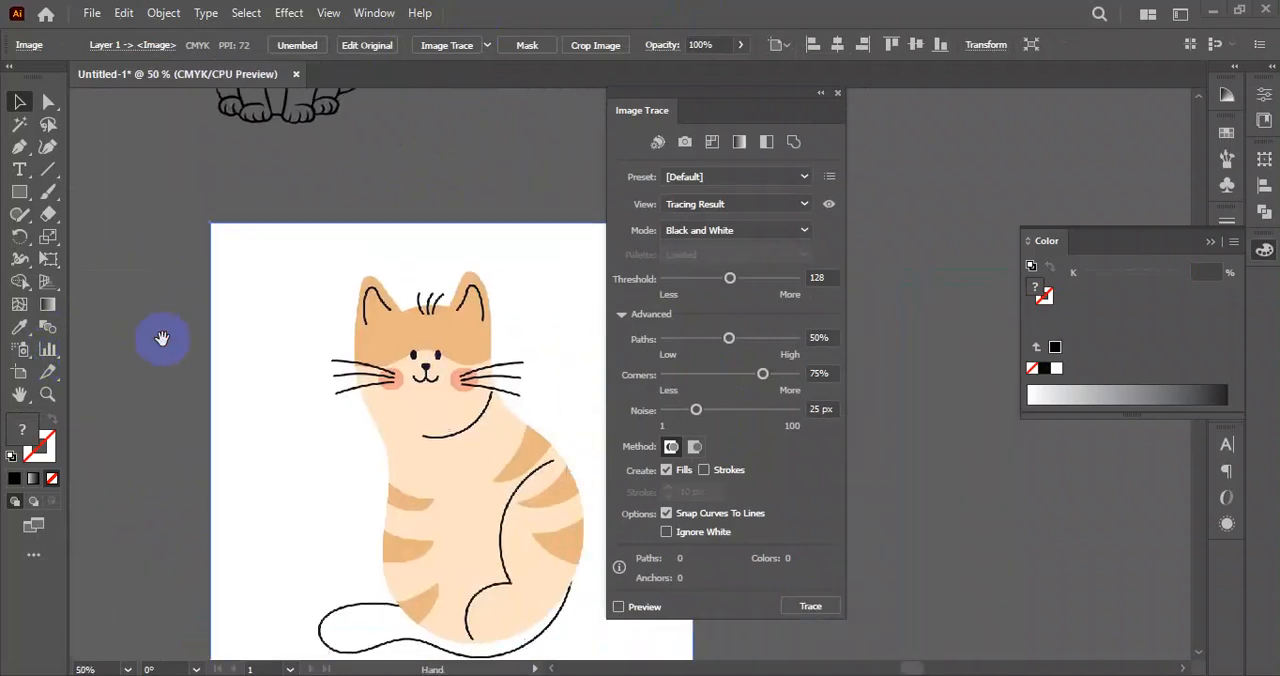
pyautogui.moveTo(444, 421); pyautogui.dragTo(312, 357)
pyautogui.scroll(-1, 312, 352)
pyautogui.moveTo(363, 399); pyautogui.dragTo(322, 333)
pyautogui.click(471, 371)
pyautogui.click(284, 317)
pyautogui.click(530, 283)
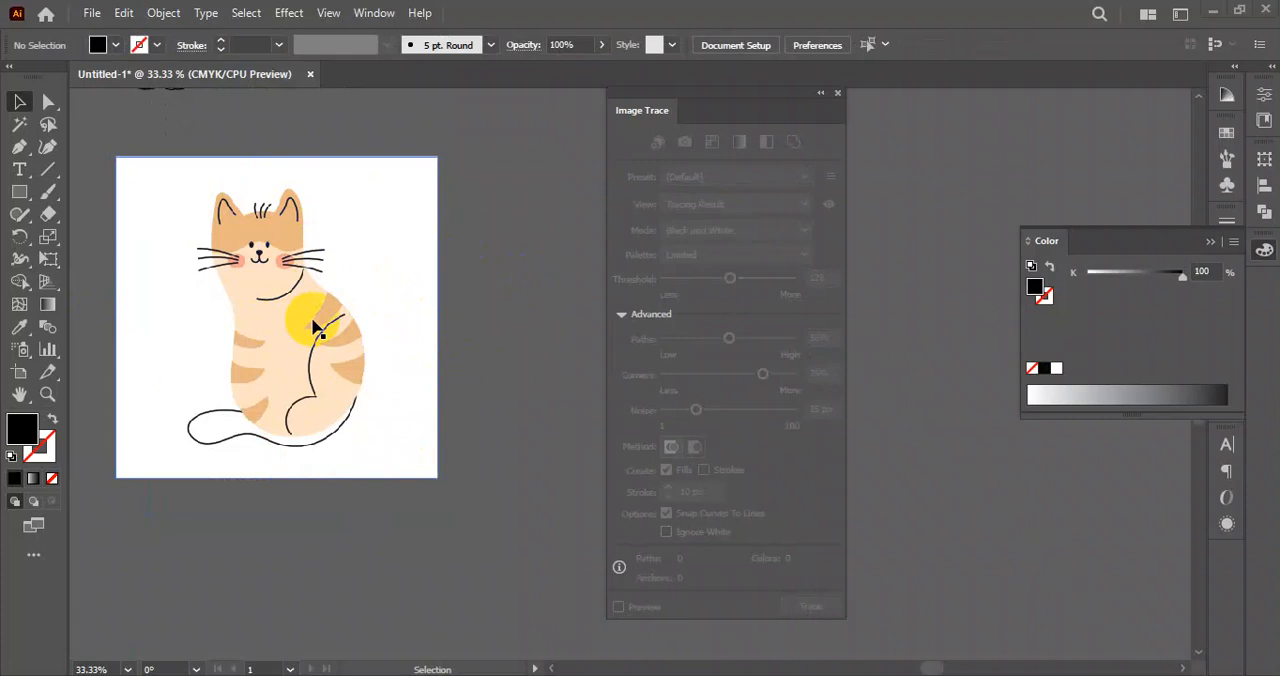
pyautogui.moveTo(322, 321)
pyautogui.mouseDown()
pyautogui.moveTo(400, 286)
pyautogui.moveTo(400, 320)
pyautogui.moveTo(377, 334)
pyautogui.mouseUp()
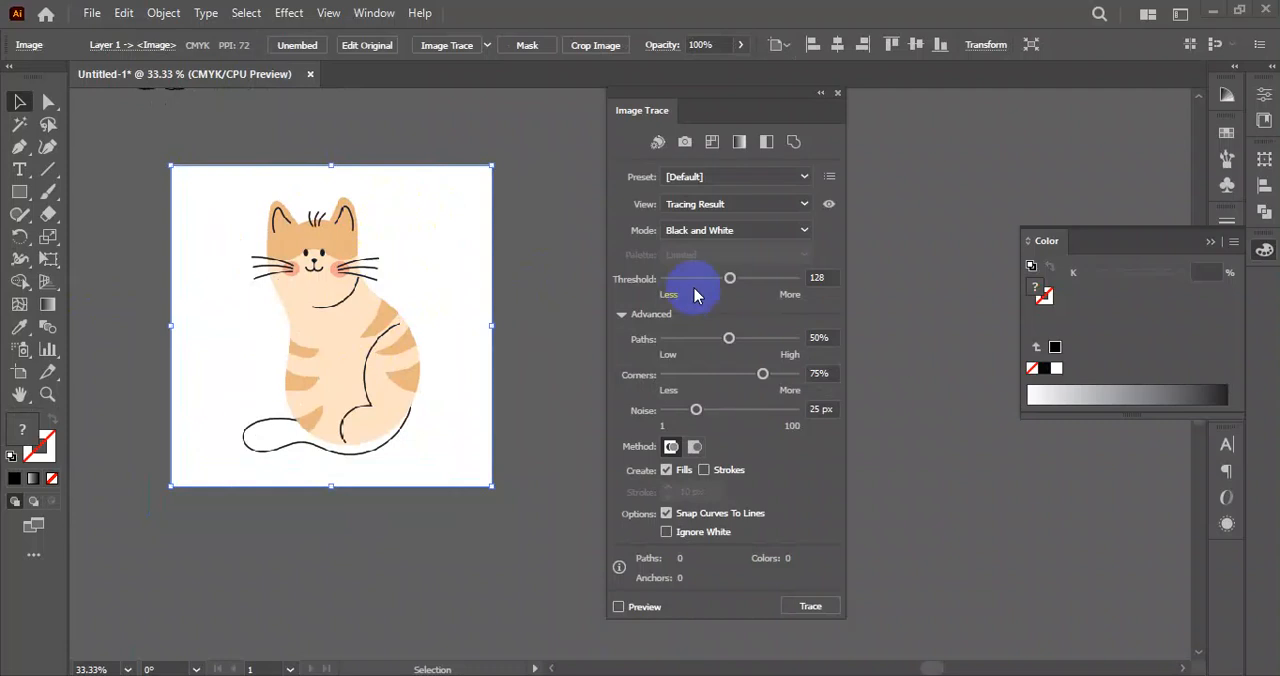
# Add two more copies of the orange cat illustration beside it, stacked one directly above the other.
pyautogui.click(800, 177)
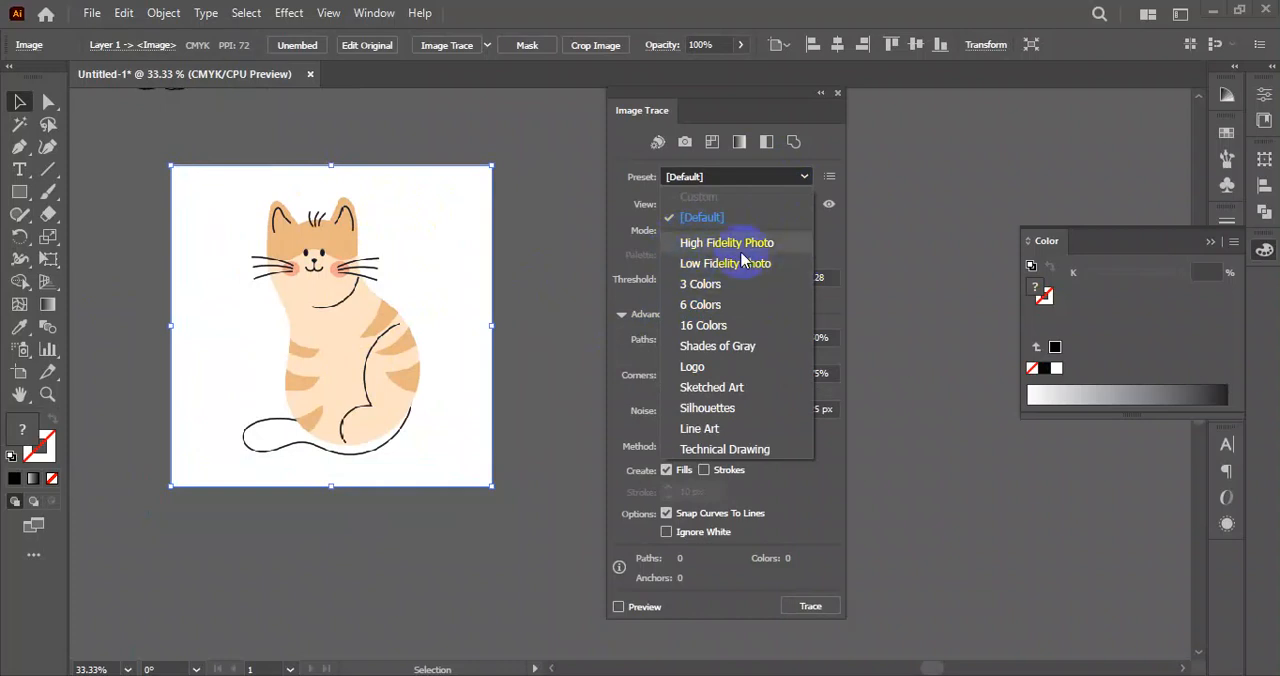
pyautogui.click(546, 374)
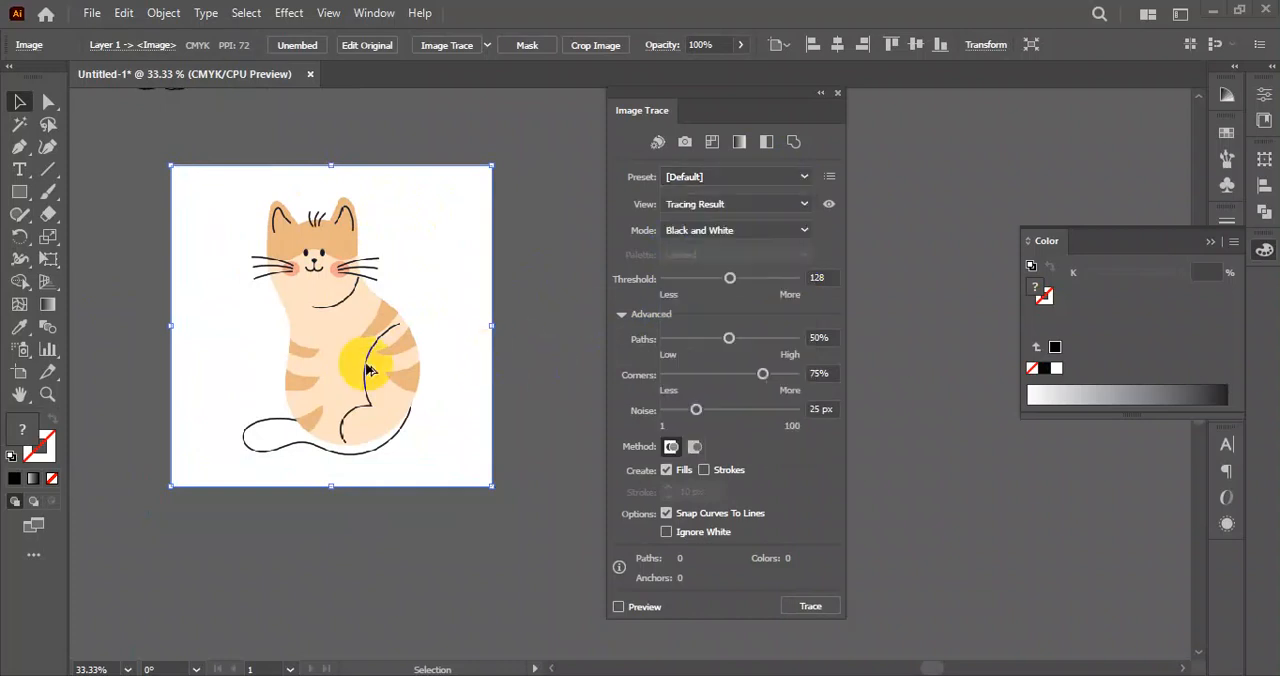
pyautogui.scroll(-4, 348, 367)
pyautogui.moveTo(468, 376); pyautogui.dragTo(341, 417)
pyautogui.scroll(3, 356, 400)
pyautogui.scroll(-1, 350, 412)
pyautogui.moveTo(255, 410); pyautogui.dragTo(446, 280)
pyautogui.moveTo(197, 423); pyautogui.dragTo(160, 425)
pyautogui.moveTo(410, 440); pyautogui.dragTo(423, 432)
# Trace the upper orange cat copy from the High Fidelity Photo preset, with 81% paths and 66% corners, and expand it.
pyautogui.click(460, 286)
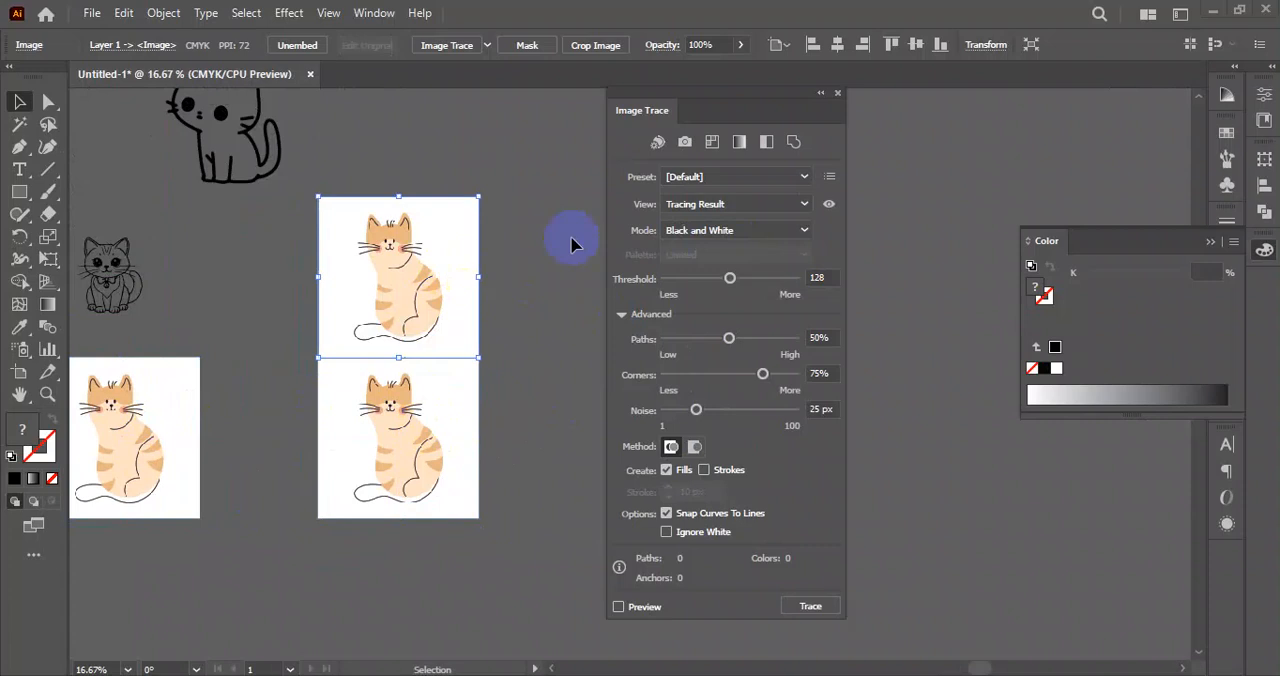
pyautogui.click(803, 176)
pyautogui.click(738, 251)
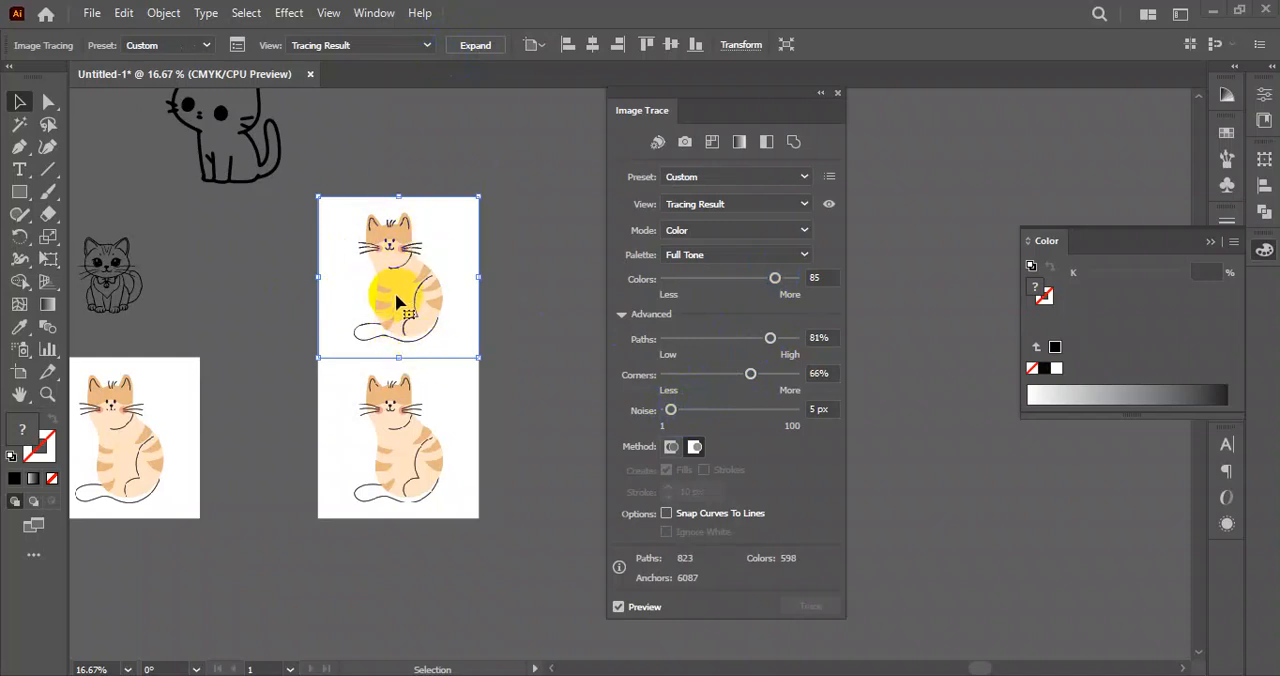
pyautogui.click(487, 45)
pyautogui.hotkey('ctrl', 'z')
# Trace the lower orange cat copy with the Low Fidelity Photo preset, expand it into vector paths and clear the selection.
pyautogui.click(423, 414)
pyautogui.click(772, 180)
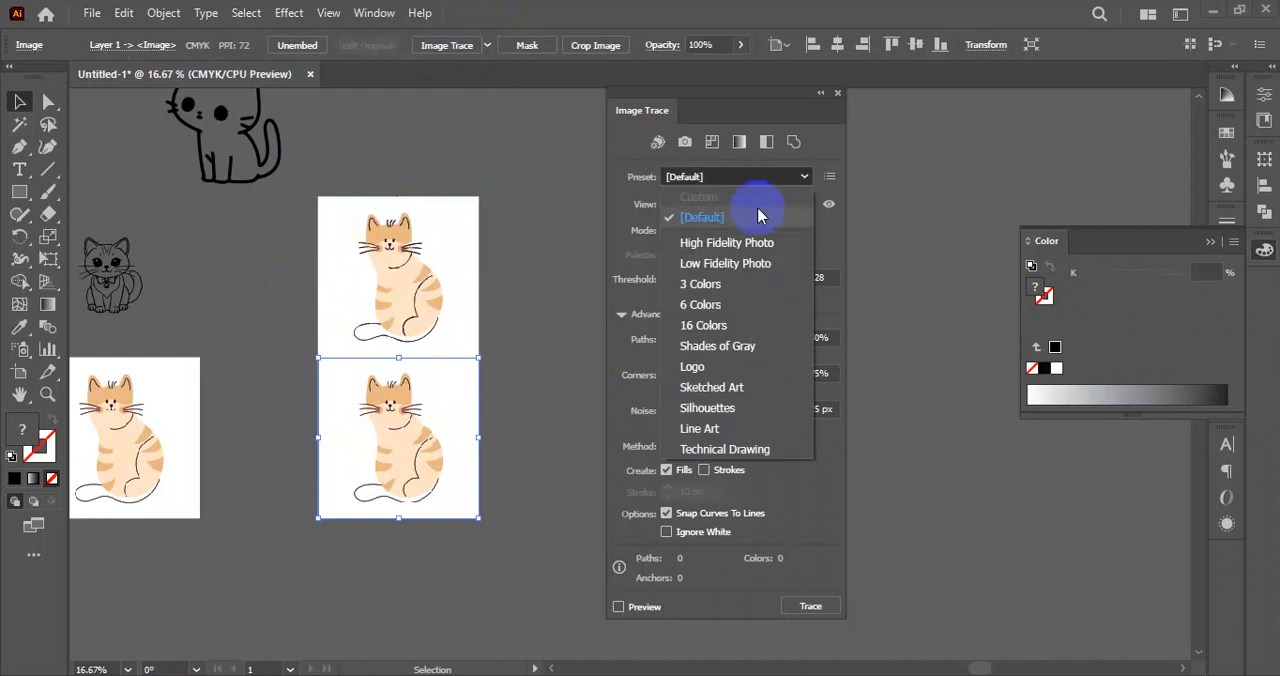
pyautogui.click(766, 266)
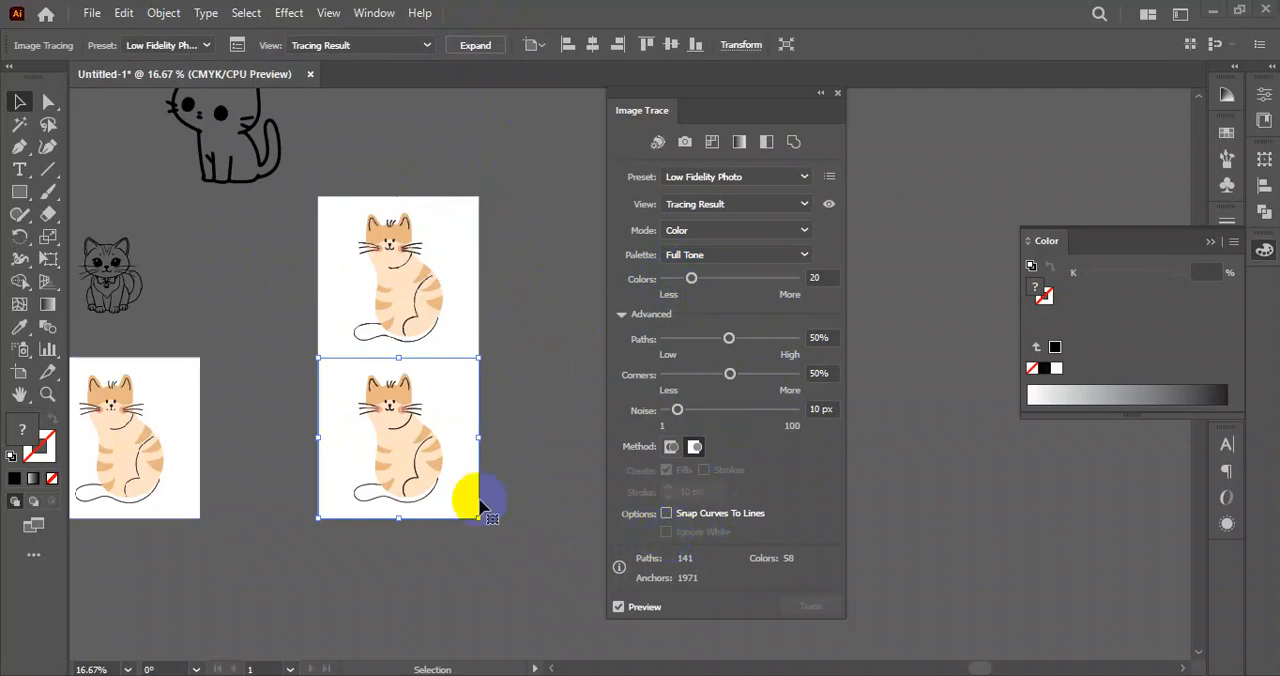
pyautogui.click(465, 47)
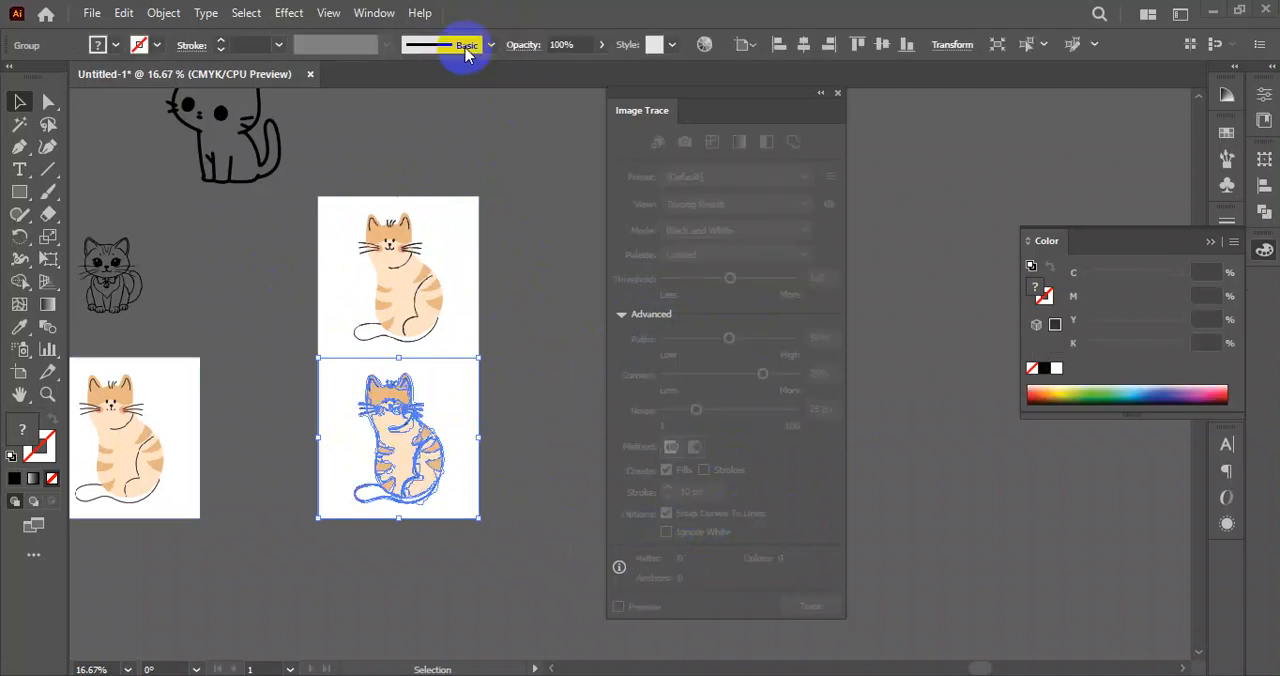
pyautogui.click(531, 447)
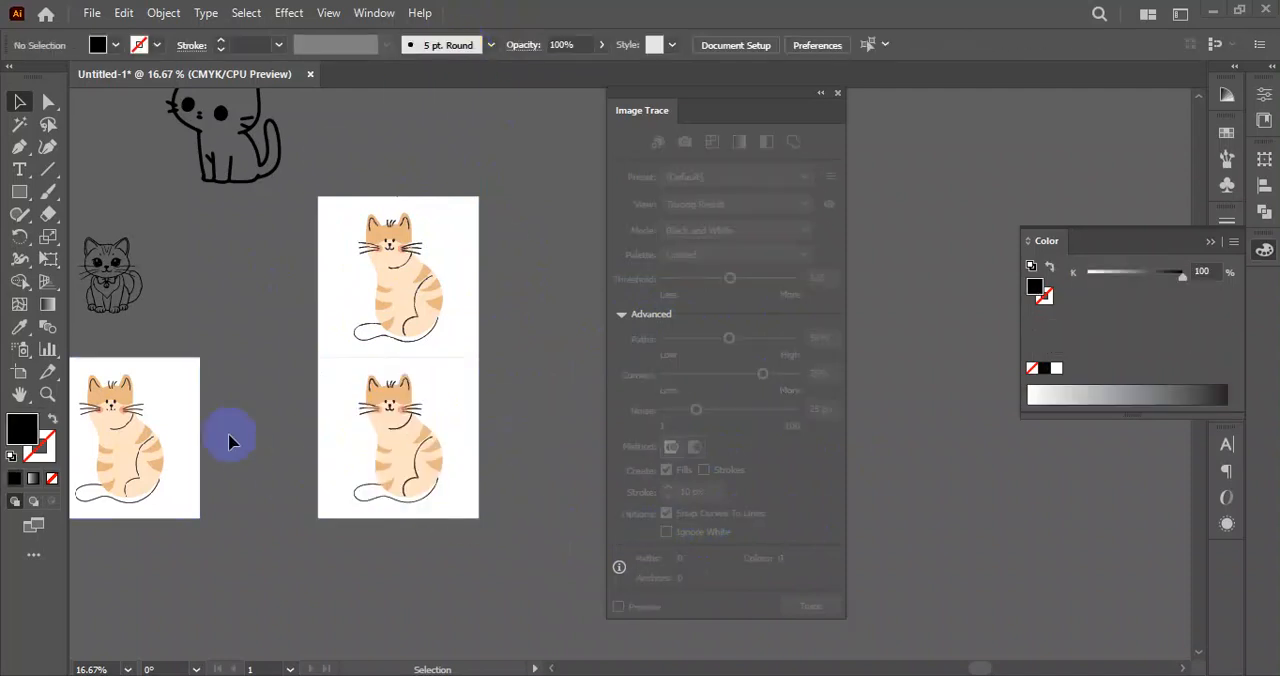
# Ungroup the expanded paths of the upper orange cat and clear the selection.
pyautogui.click(140, 408)
pyautogui.moveTo(475, 375); pyautogui.dragTo(424, 387)
pyautogui.scroll(2, 416, 264)
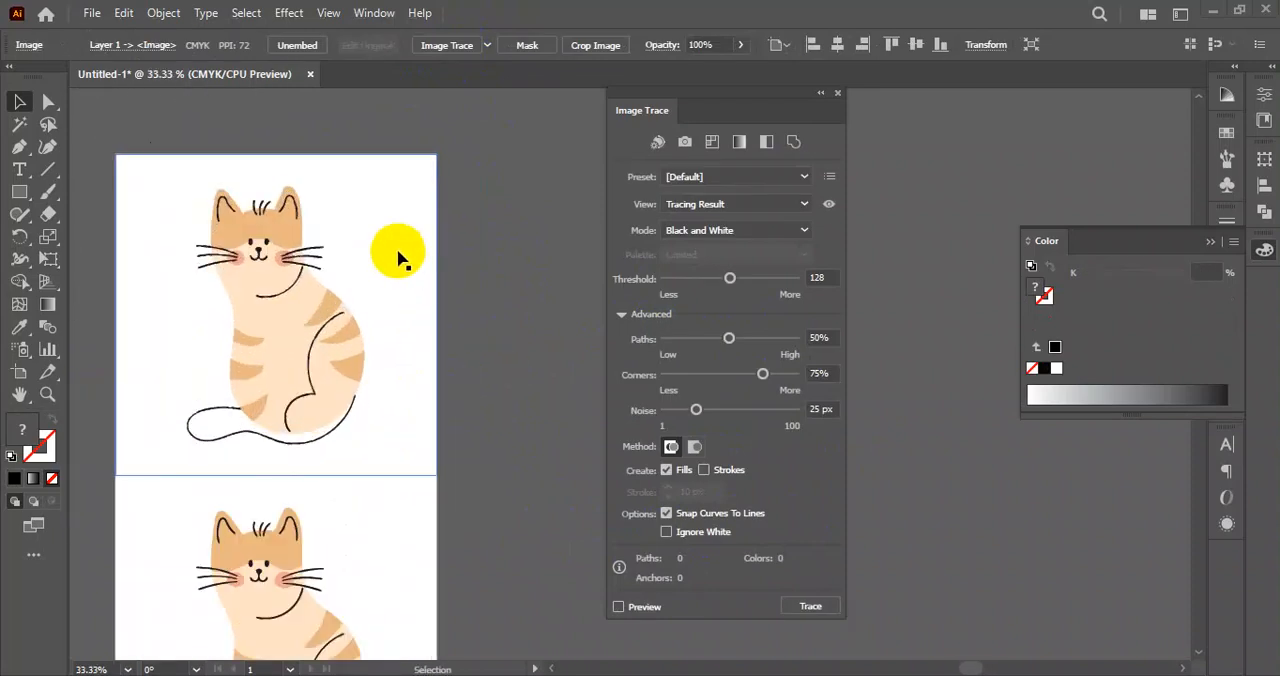
pyautogui.click(398, 251)
pyautogui.rightClick(398, 249)
pyautogui.click(468, 502)
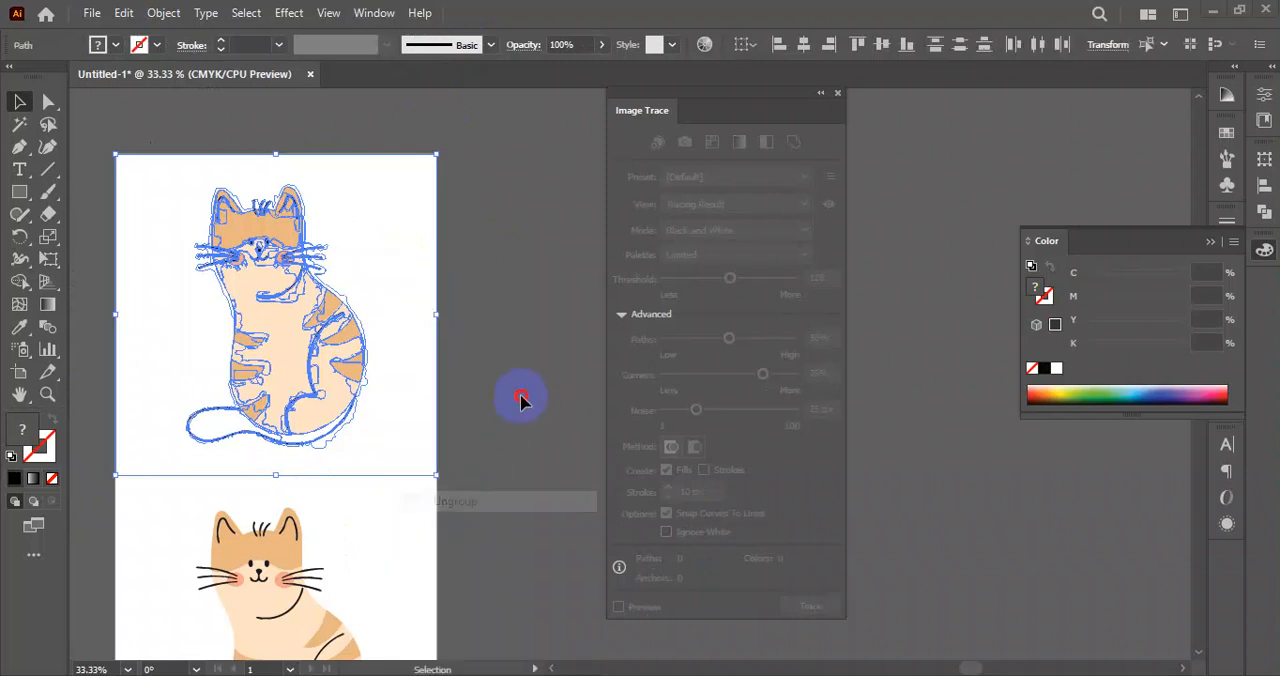
pyautogui.click(523, 400)
# Separate the white background shape from the upper orange cat and delete it.
pyautogui.click(345, 205)
pyautogui.moveTo(389, 205)
pyautogui.mouseDown()
pyautogui.moveTo(808, 354)
pyautogui.moveTo(919, 331)
pyautogui.mouseUp()
pyautogui.press('Delete')
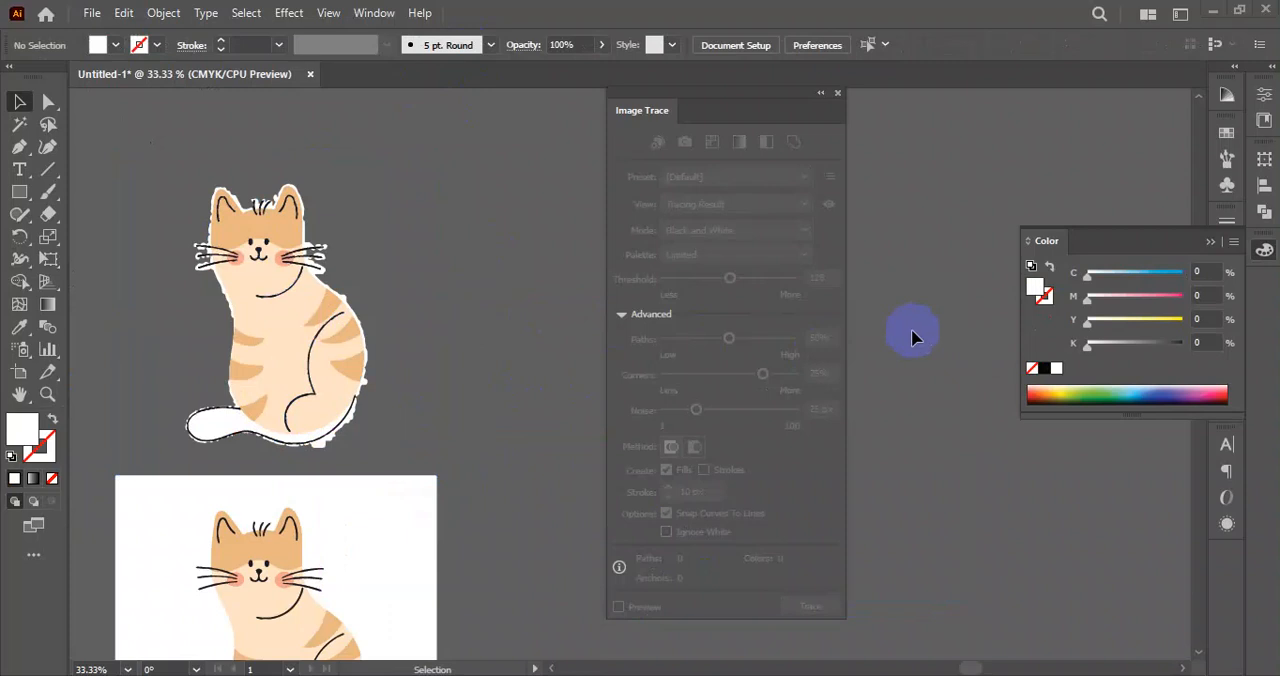
# Examine the traced edges of the upper orange cat up close, from the whiskers and chest down to the tail.
pyautogui.scroll(3, 281, 284)
pyautogui.scroll(1, 281, 280)
pyautogui.moveTo(281, 280); pyautogui.dragTo(600, 400)
pyautogui.click(304, 370)
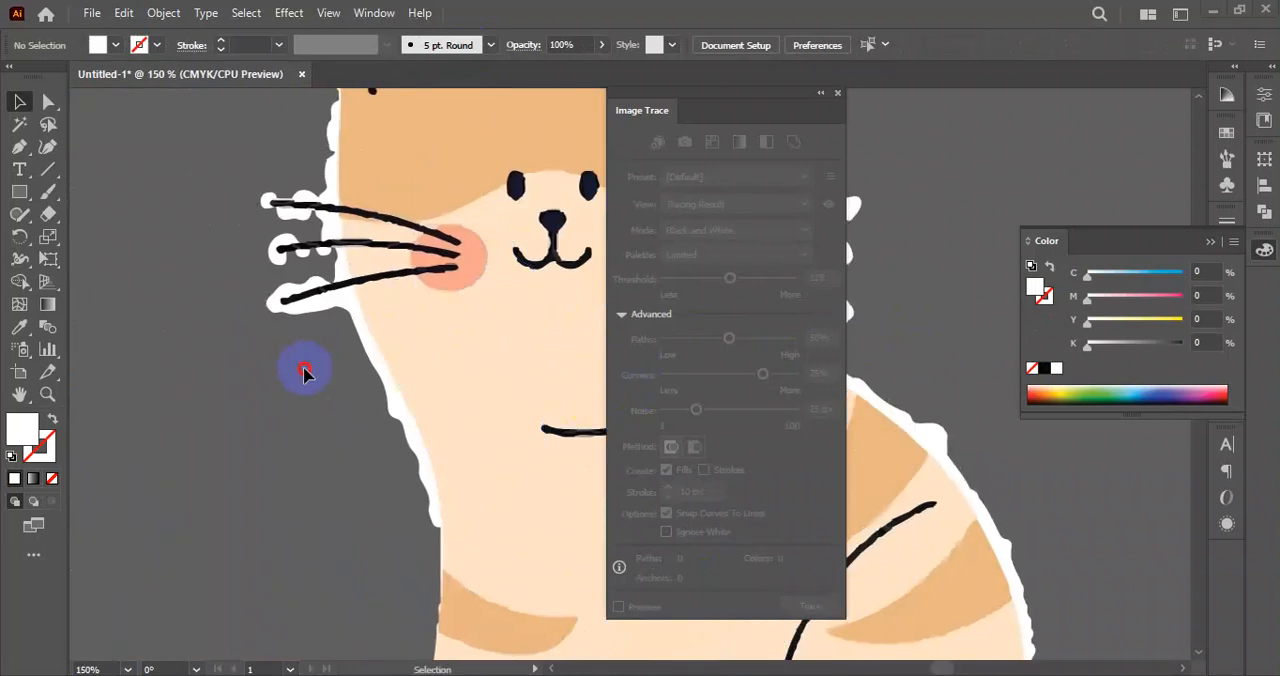
pyautogui.scroll(2, 290, 196)
pyautogui.moveTo(292, 200); pyautogui.dragTo(208, 380)
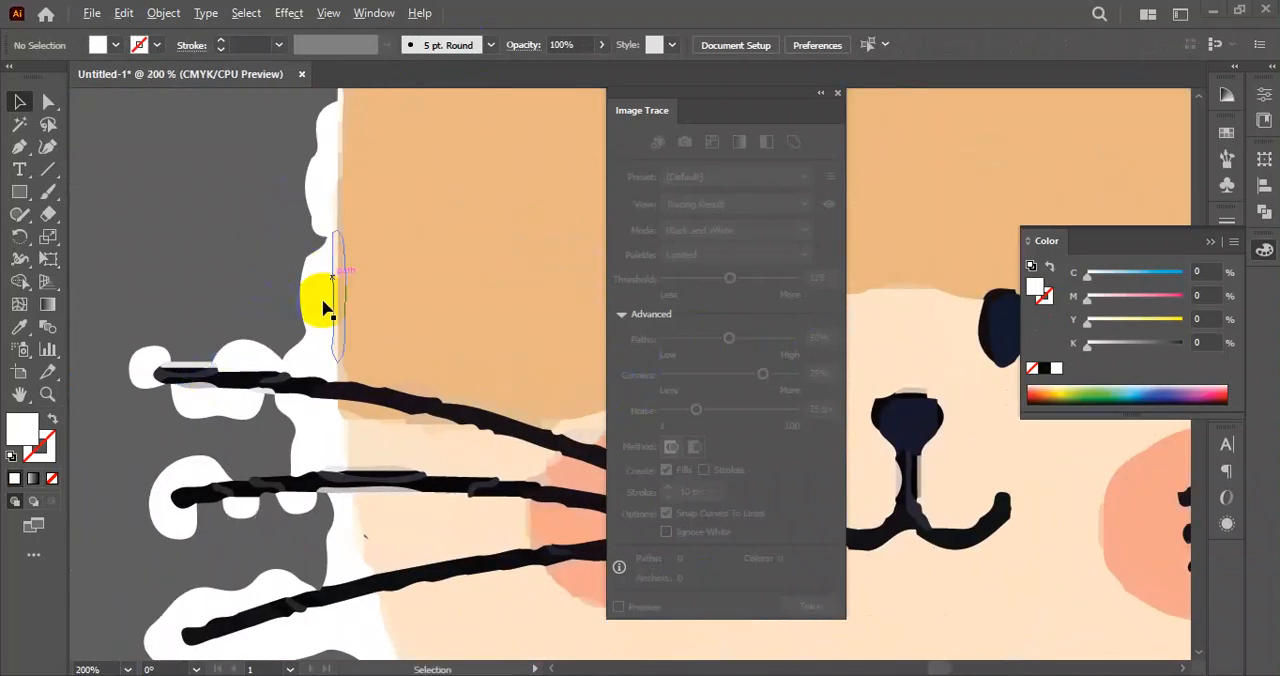
pyautogui.scroll(-2, 350, 390)
pyautogui.moveTo(355, 405); pyautogui.dragTo(292, 288)
pyautogui.scroll(4, 223, 357)
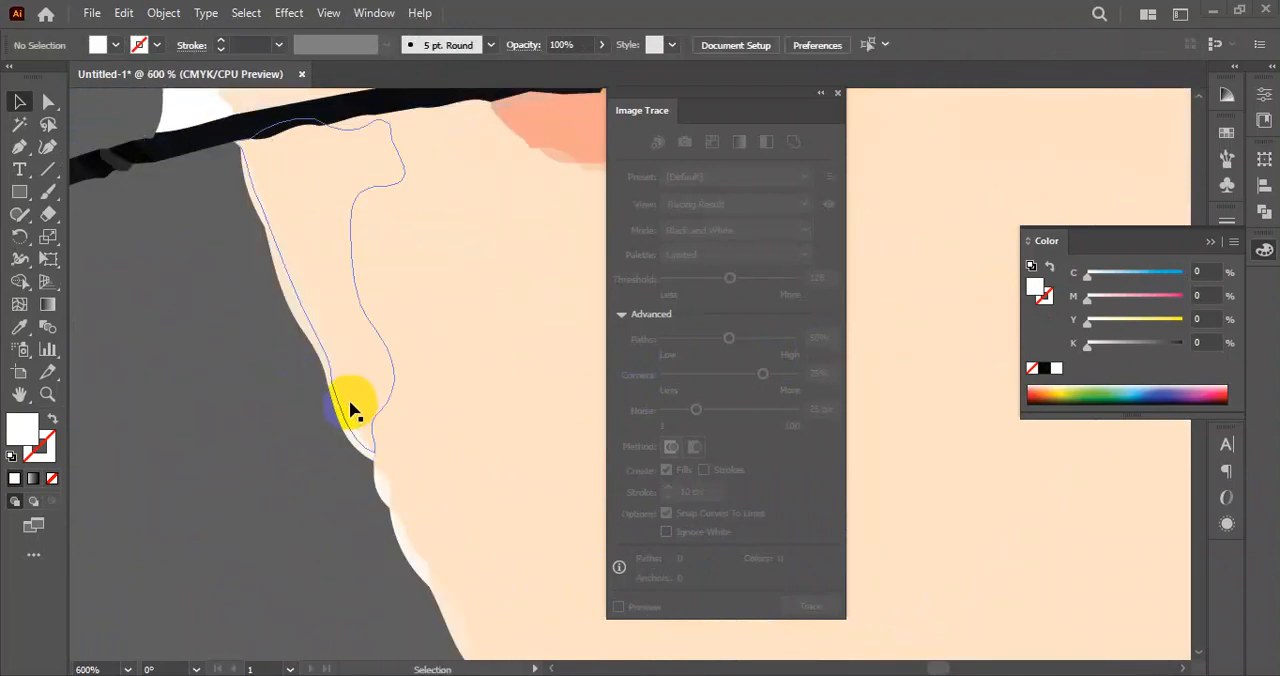
pyautogui.scroll(-4, 308, 405)
pyautogui.moveTo(253, 508); pyautogui.dragTo(231, 401)
pyautogui.scroll(5, 280, 325)
pyautogui.moveTo(229, 320); pyautogui.dragTo(146, 480)
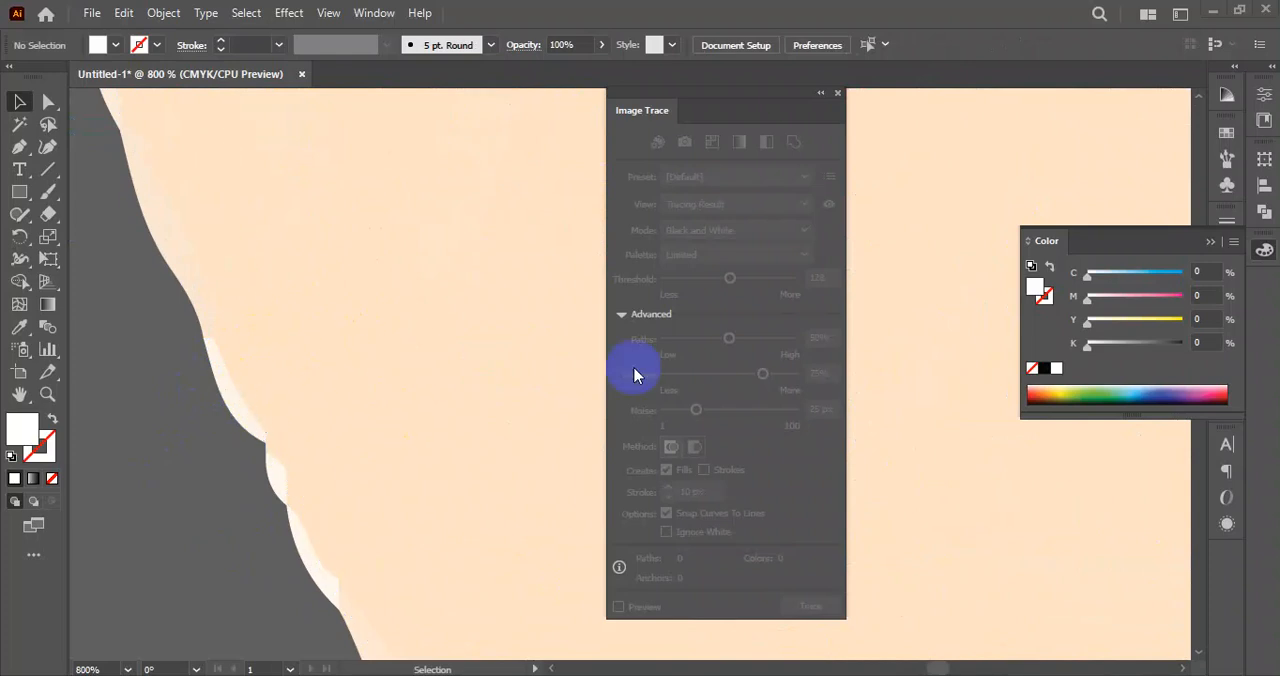
pyautogui.scroll(-8, 362, 320)
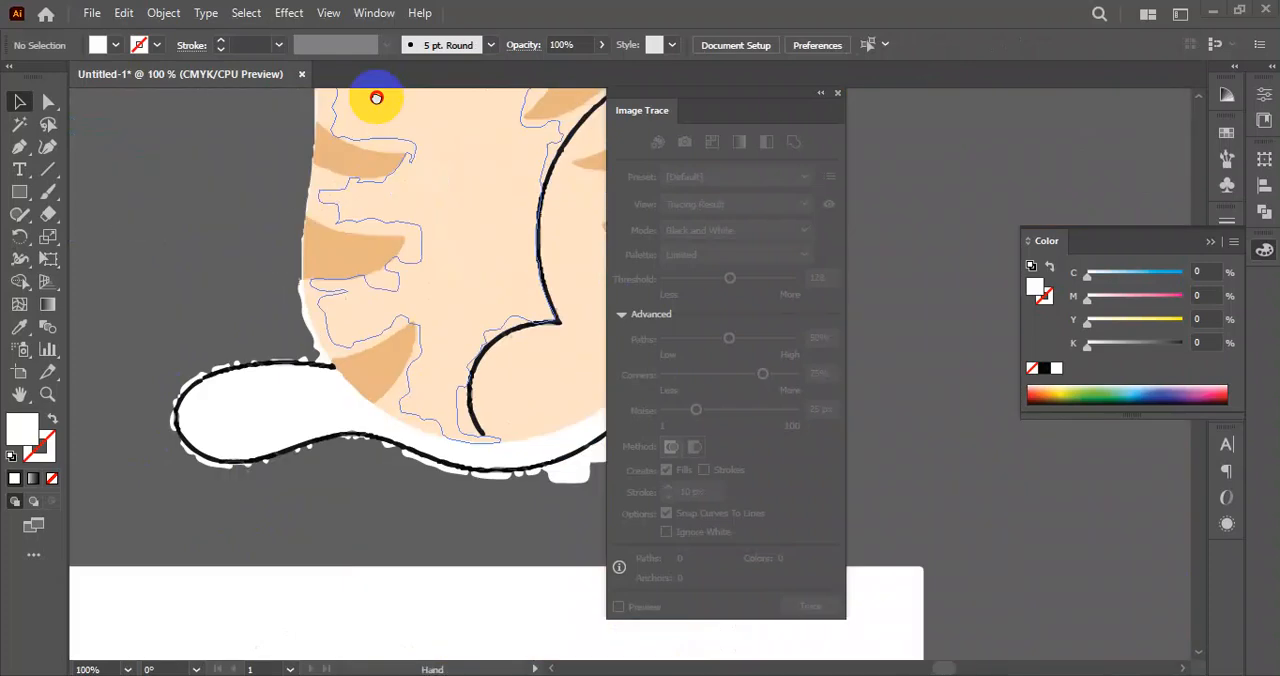
# Ungroup the expanded paths of the lower orange cat and delete its white background shape.
pyautogui.click(455, 253)
pyautogui.rightClick(456, 228)
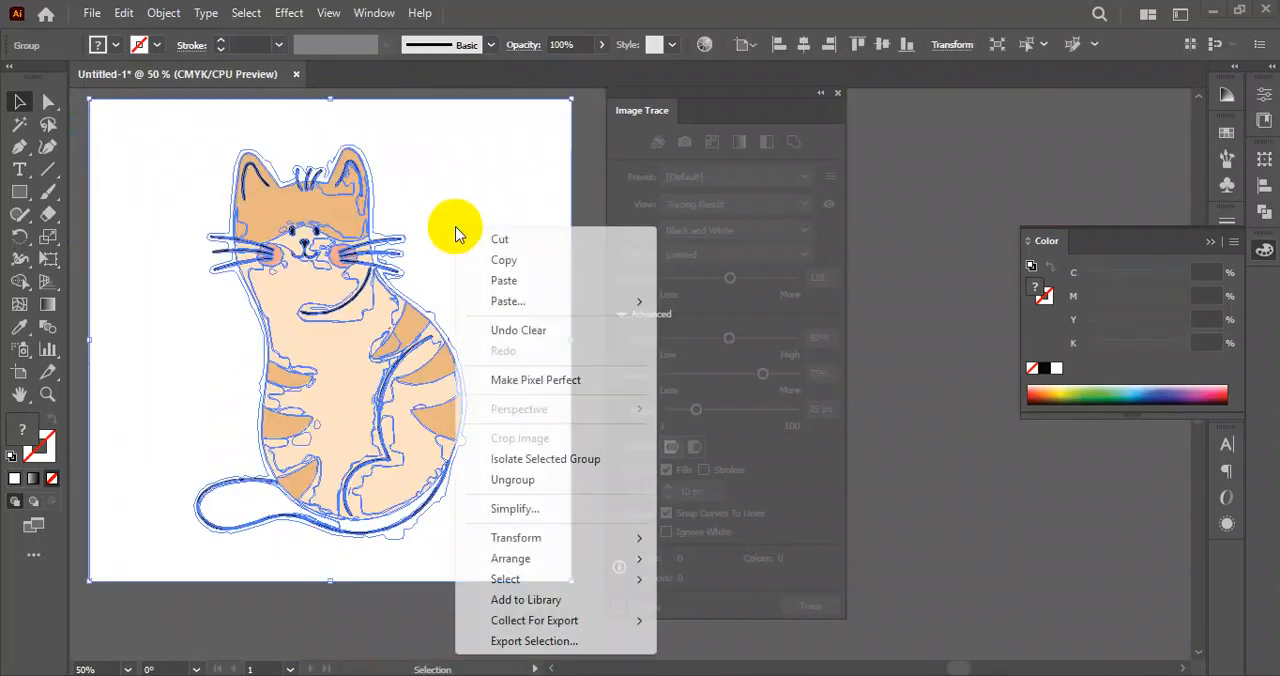
pyautogui.click(530, 481)
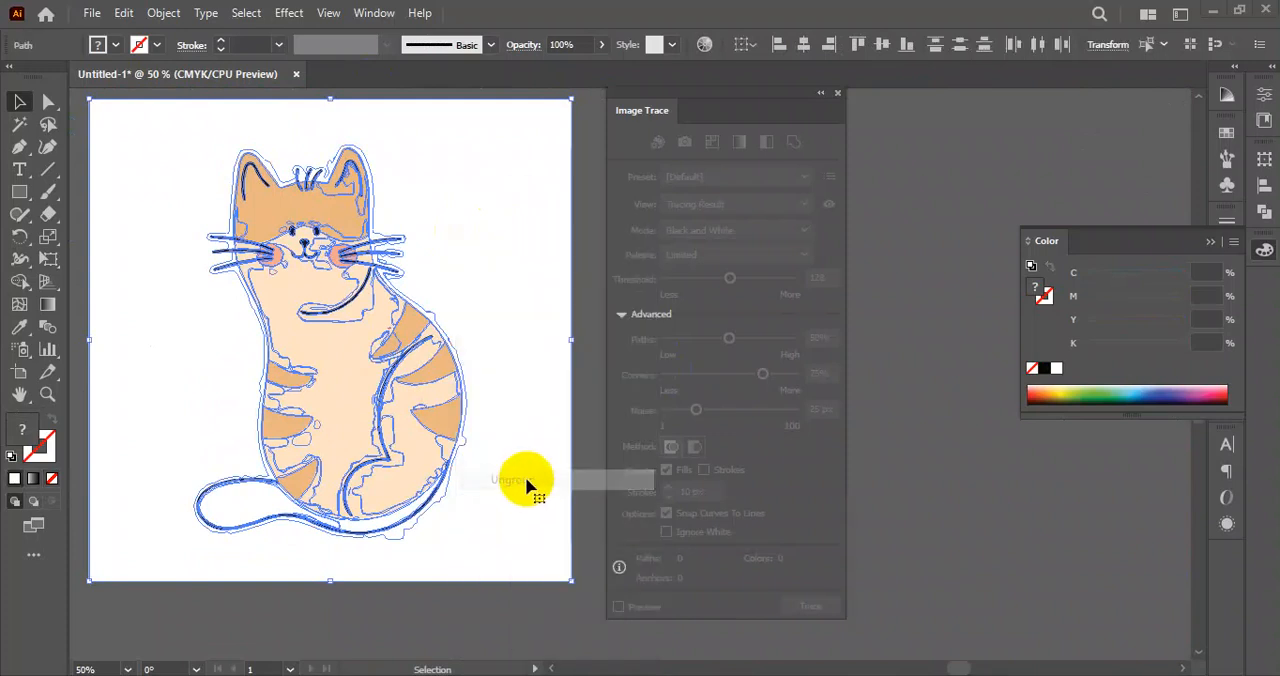
pyautogui.click(517, 297)
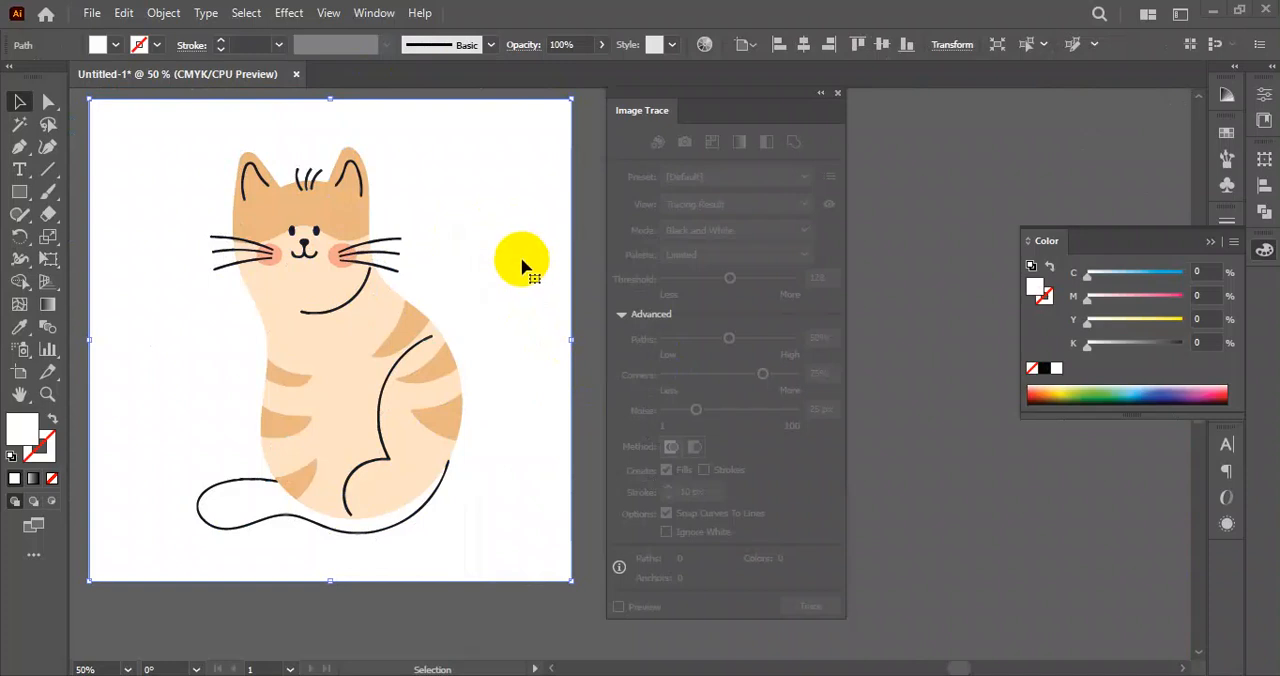
pyautogui.press('Delete')
# Delete the white fringe shape beside the lower cat's left whiskers and chest, checking the edge beneath it.
pyautogui.scroll(3, 255, 270)
pyautogui.moveTo(137, 495); pyautogui.dragTo(154, 303)
pyautogui.scroll(-3, 231, 437)
pyautogui.scroll(2, 254, 281)
pyautogui.moveTo(244, 225); pyautogui.dragTo(326, 580)
pyautogui.moveTo(214, 311); pyautogui.dragTo(368, 486)
pyautogui.scroll(-1, 368, 486)
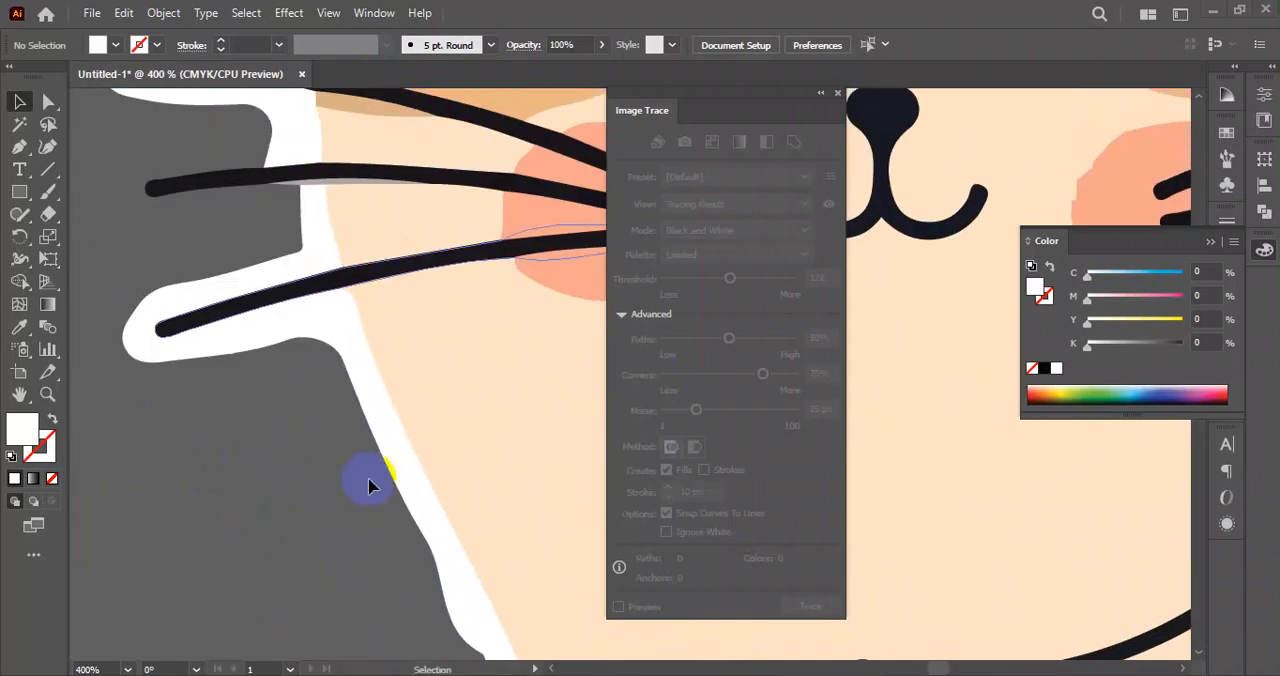
pyautogui.click(359, 363)
pyautogui.press('Delete')
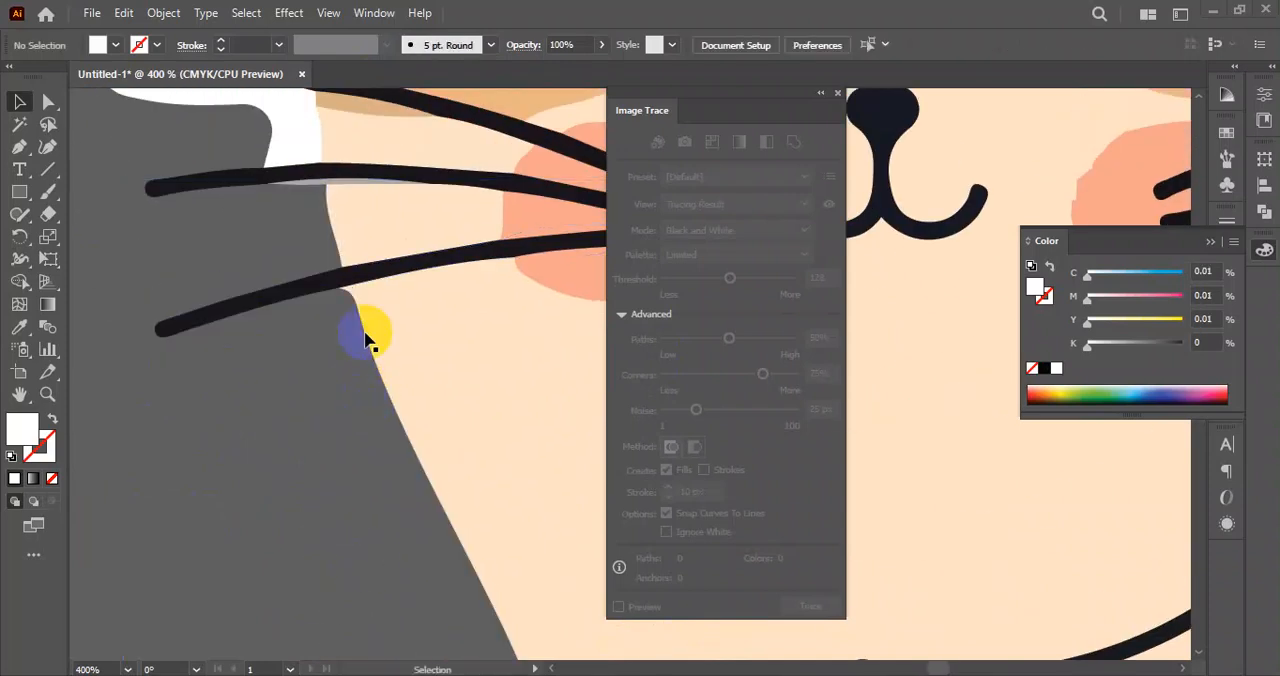
pyautogui.moveTo(503, 634); pyautogui.dragTo(258, 438)
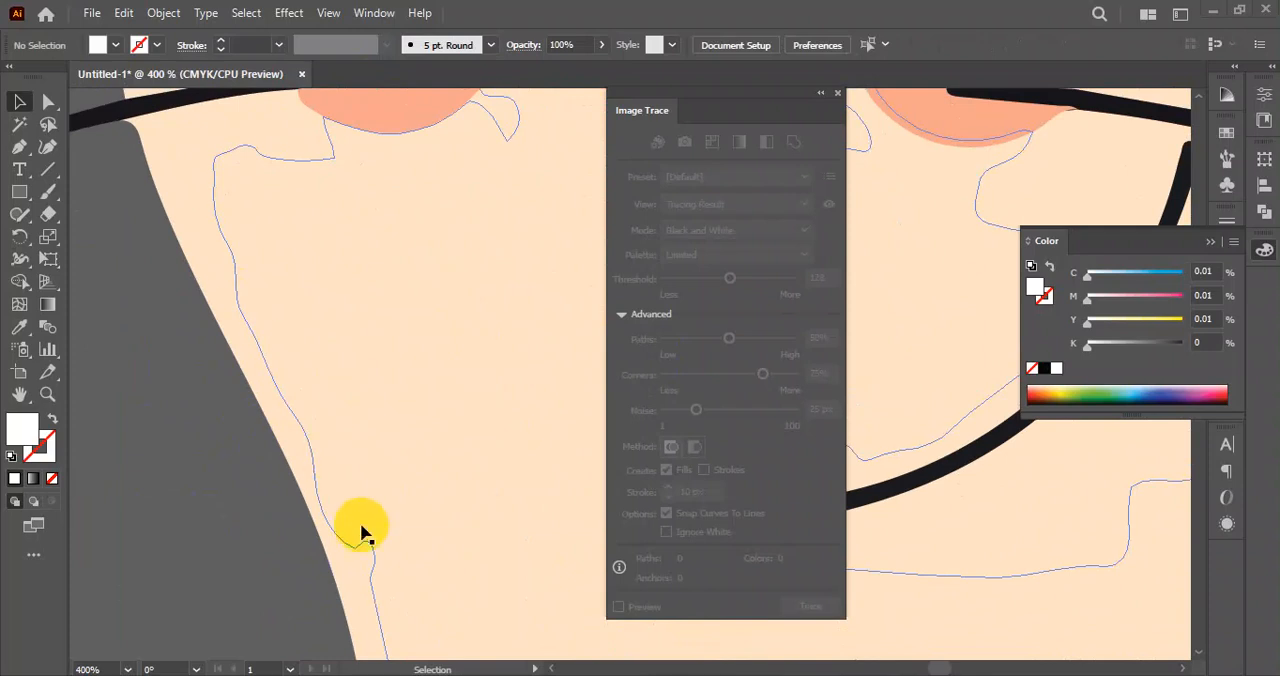
pyautogui.scroll(-5, 311, 506)
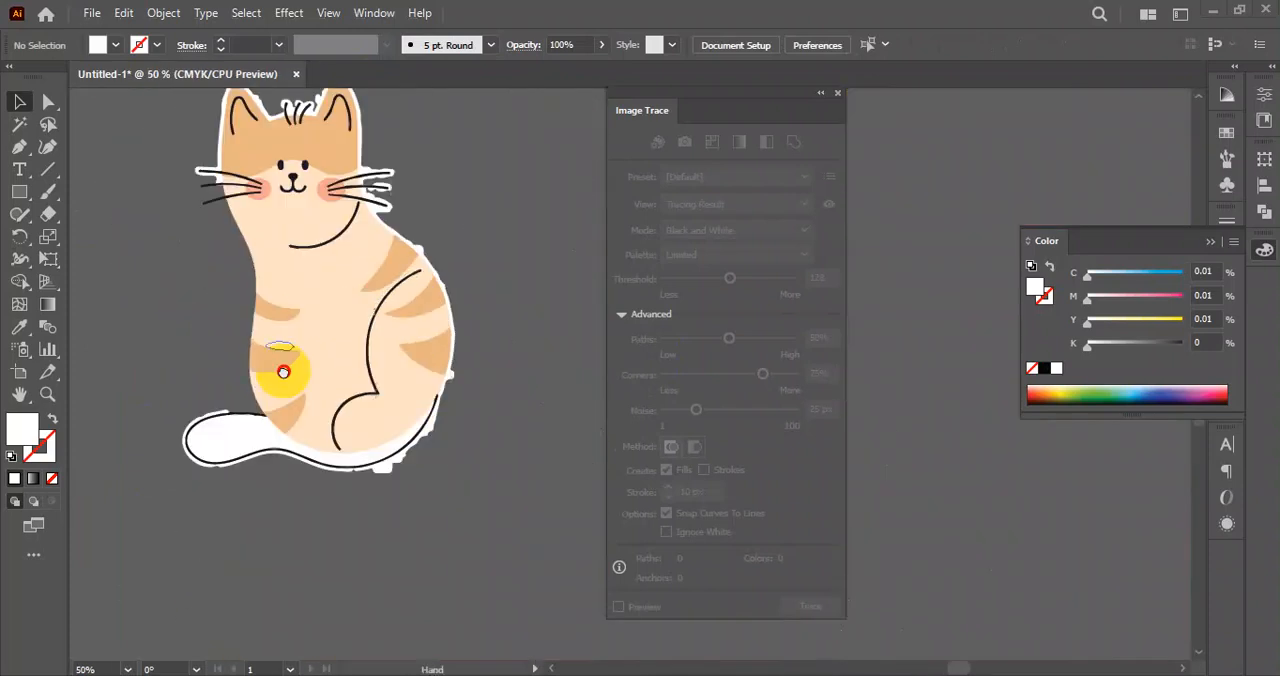
# Delete the leftover white fringe pieces outside the lower cat's back and tail outline.
pyautogui.scroll(3, 423, 480)
pyautogui.click(349, 371)
pyautogui.click(392, 324)
pyautogui.scroll(1, 222, 582)
pyautogui.click(198, 484)
pyautogui.click(223, 486)
pyautogui.scroll(-3, 274, 523)
pyautogui.scroll(3, 430, 480)
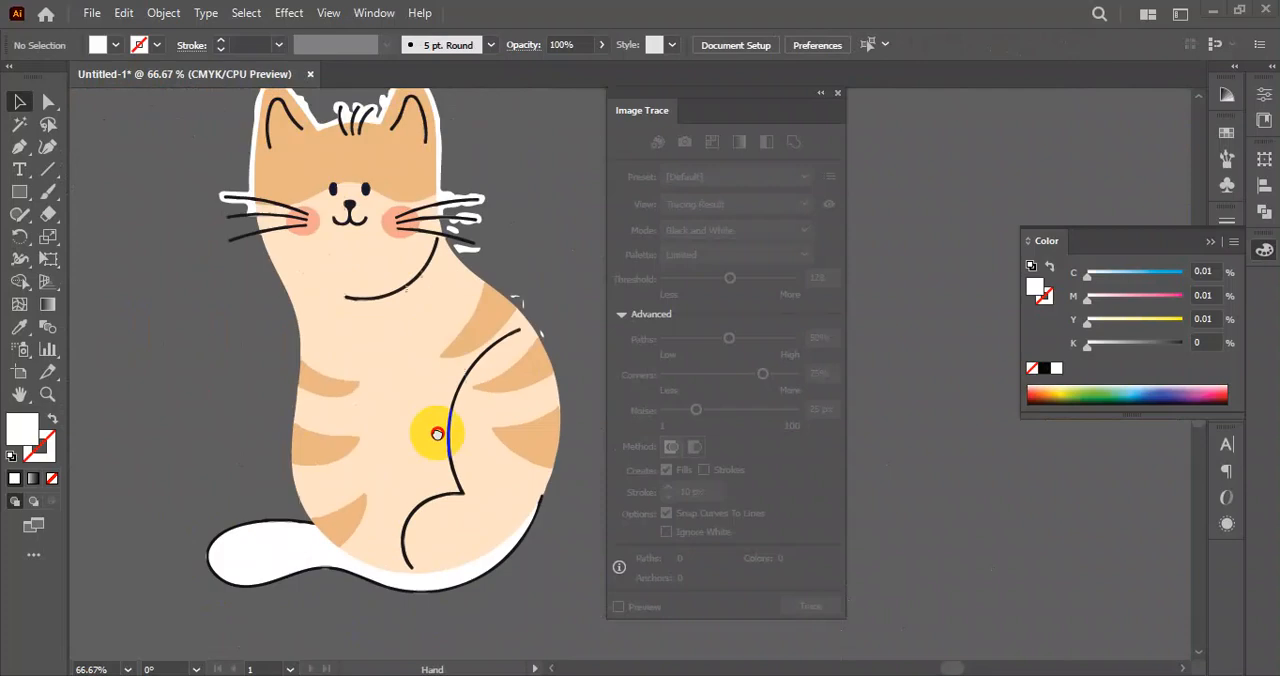
# Select all matching white areas of both orange cats with the Magic Wand and delete them.
pyautogui.click(19, 128)
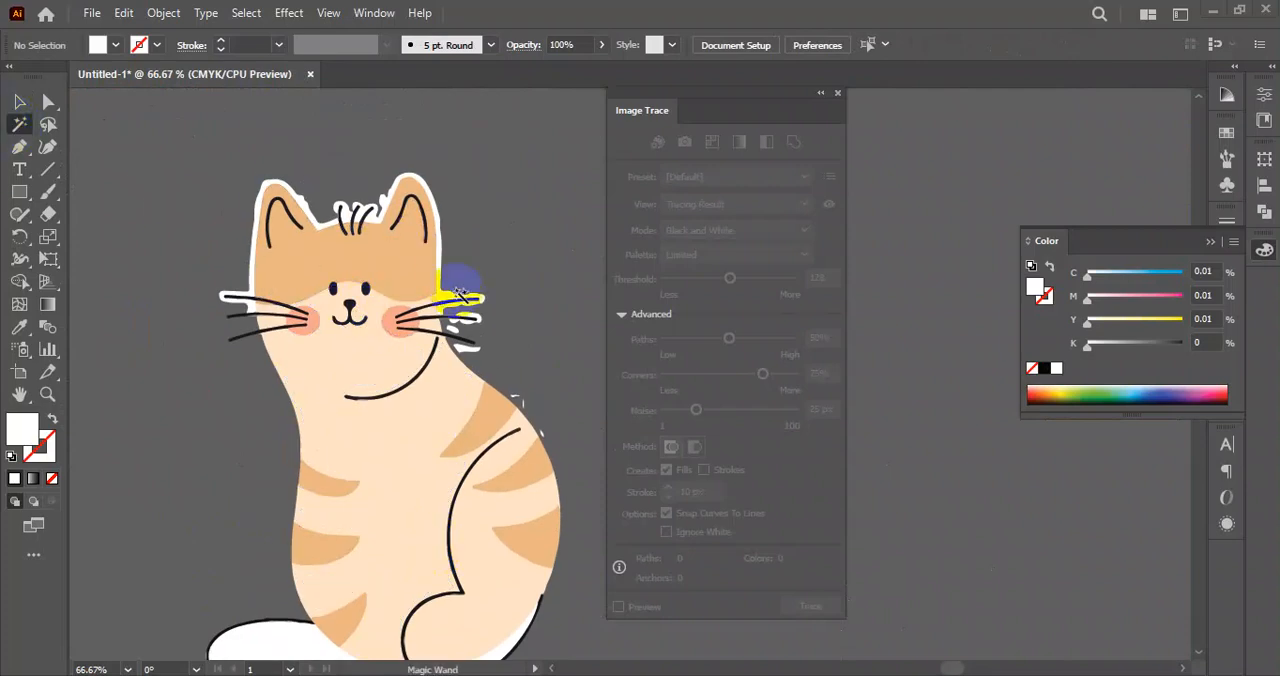
pyautogui.scroll(3, 405, 228)
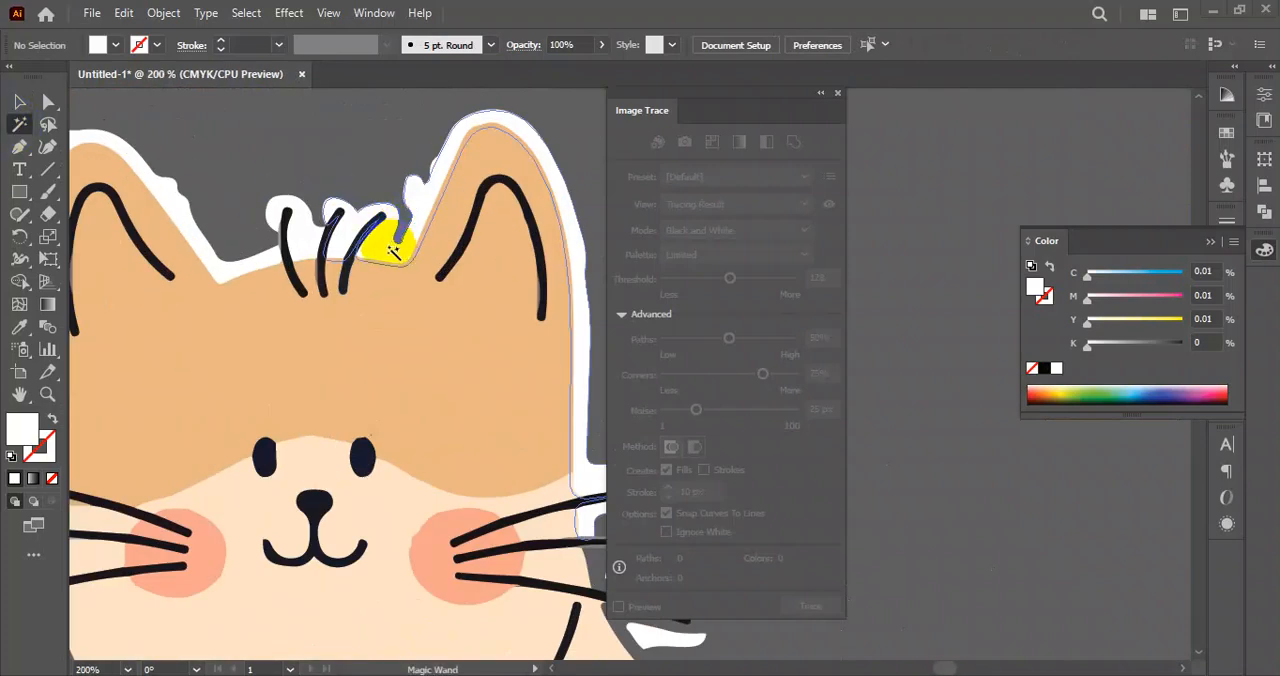
pyautogui.click(397, 250)
pyautogui.scroll(-6, 380, 332)
pyautogui.moveTo(494, 492); pyautogui.dragTo(518, 344)
pyautogui.scroll(-3, 406, 458)
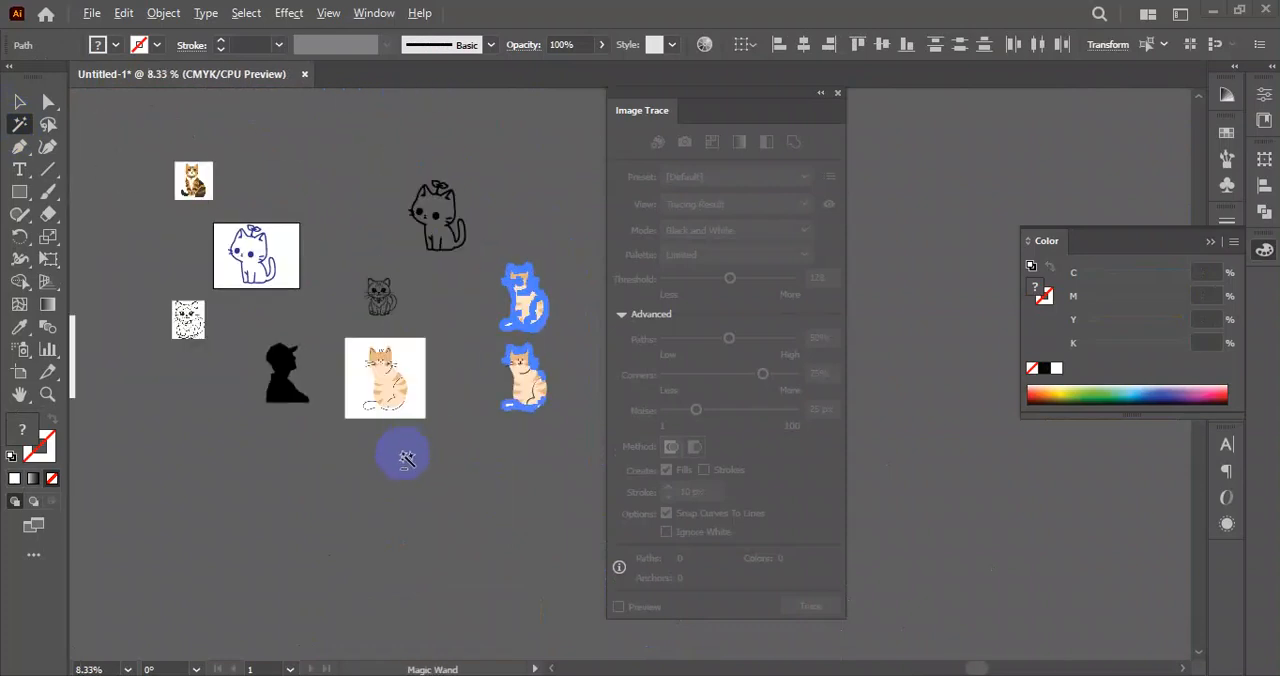
pyautogui.scroll(5, 520, 295)
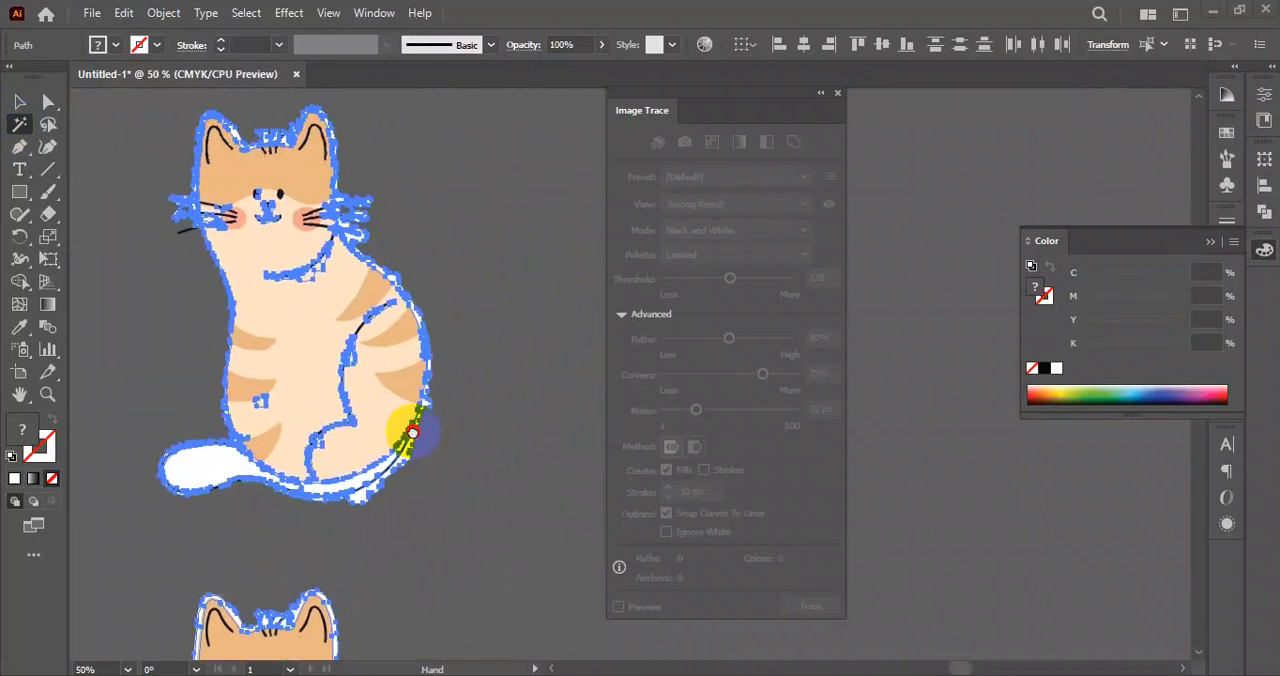
pyautogui.press('Delete')
pyautogui.click(20, 101)
pyautogui.scroll(-5, 413, 500)
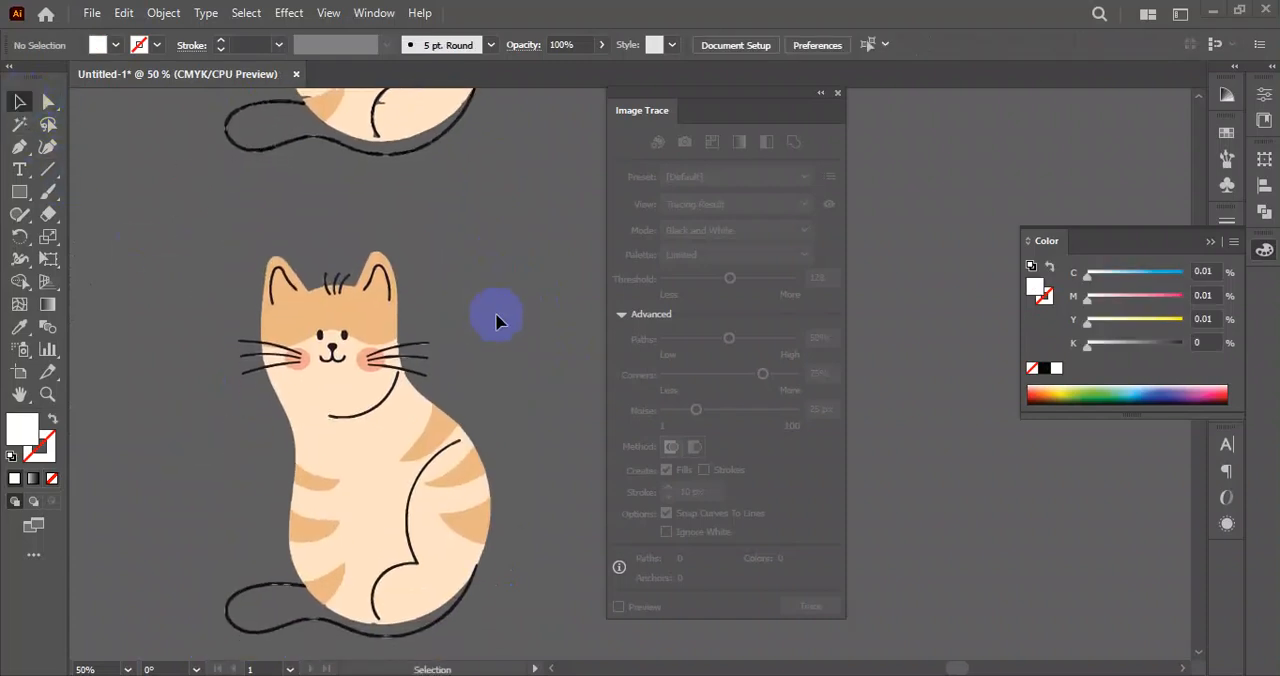
# Move the lower orange cat beside the upper one and compare the two traced results.
pyautogui.scroll(-2, 500, 348)
pyautogui.moveTo(505, 344); pyautogui.dragTo(380, 450)
pyautogui.moveTo(377, 372); pyautogui.dragTo(334, 447)
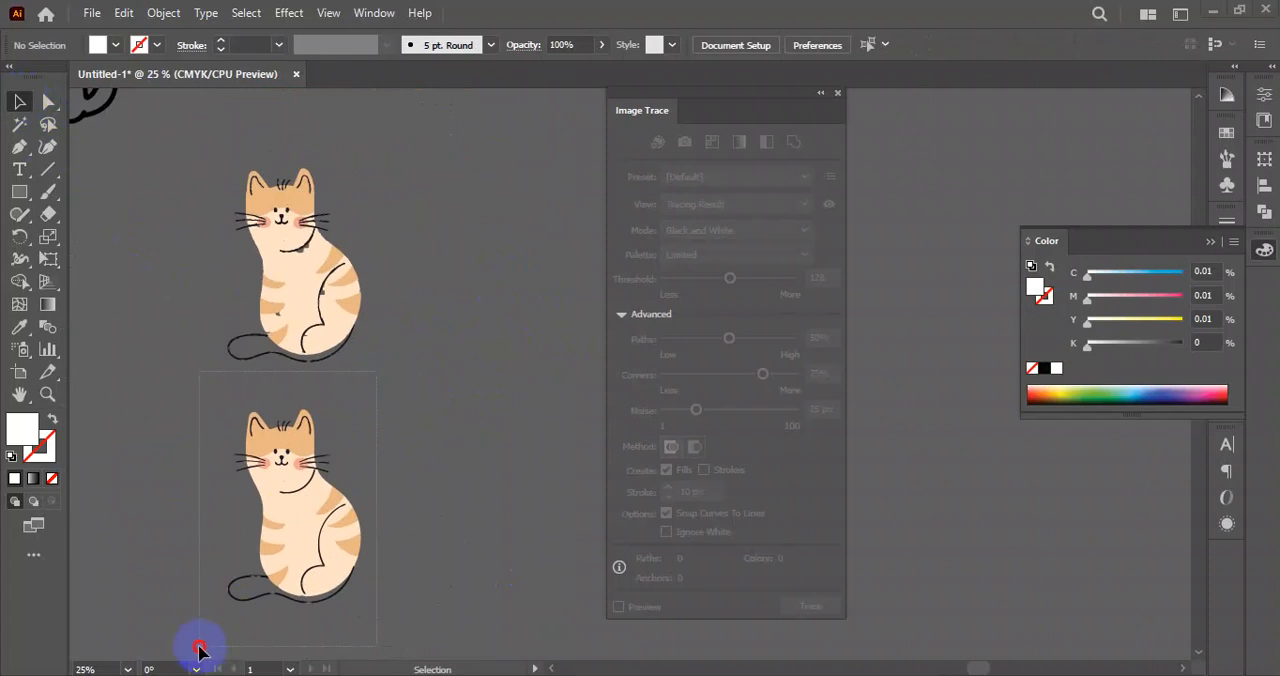
pyautogui.moveTo(199, 648); pyautogui.dragTo(199, 648)
pyautogui.moveTo(314, 541); pyautogui.dragTo(461, 292)
pyautogui.click(500, 456)
pyautogui.scroll(1, 448, 238)
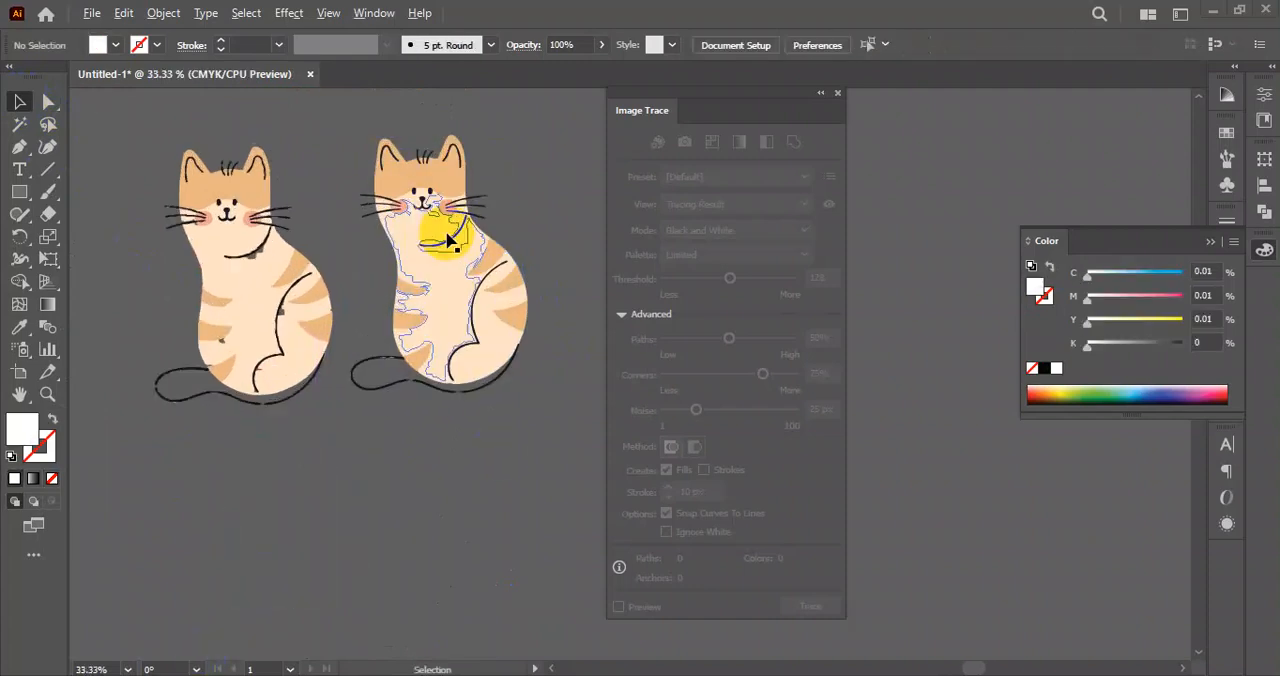
pyautogui.scroll(2, 448, 240)
pyautogui.scroll(-3, 487, 580)
pyautogui.moveTo(488, 574); pyautogui.dragTo(456, 563)
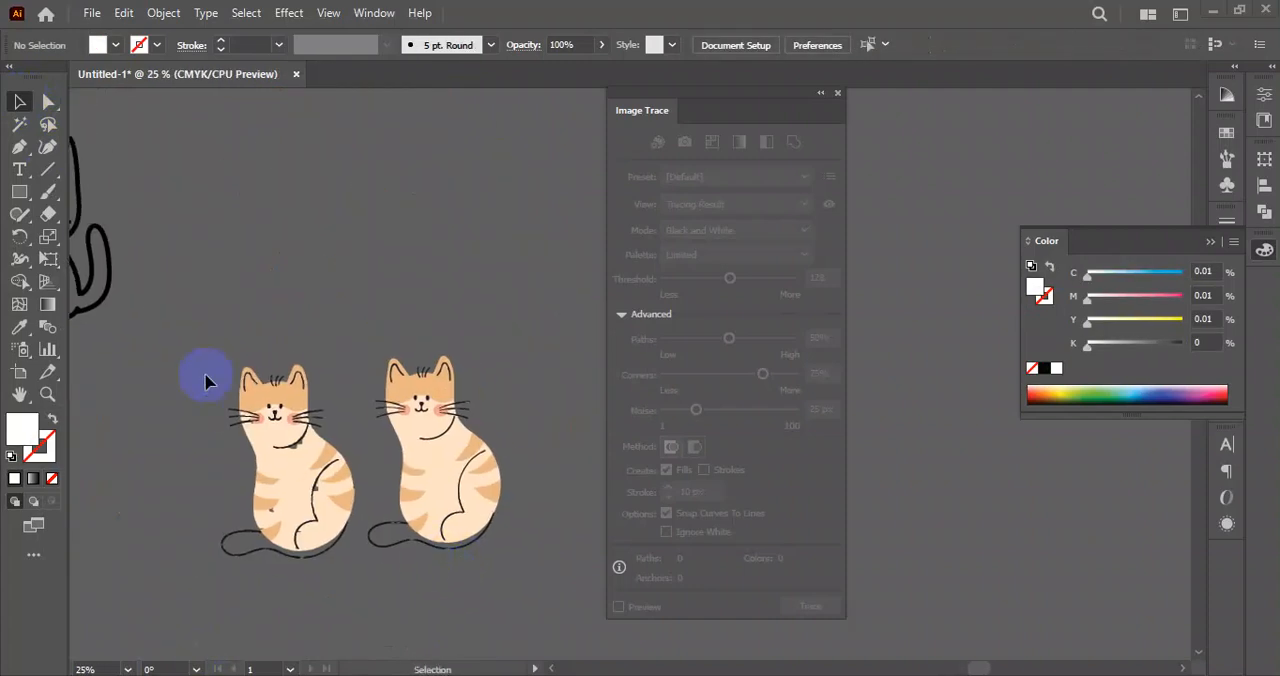
# Delete both traced orange cats, keeping the original orange cat image.
pyautogui.moveTo(217, 383); pyautogui.dragTo(517, 578)
pyautogui.press('Delete')
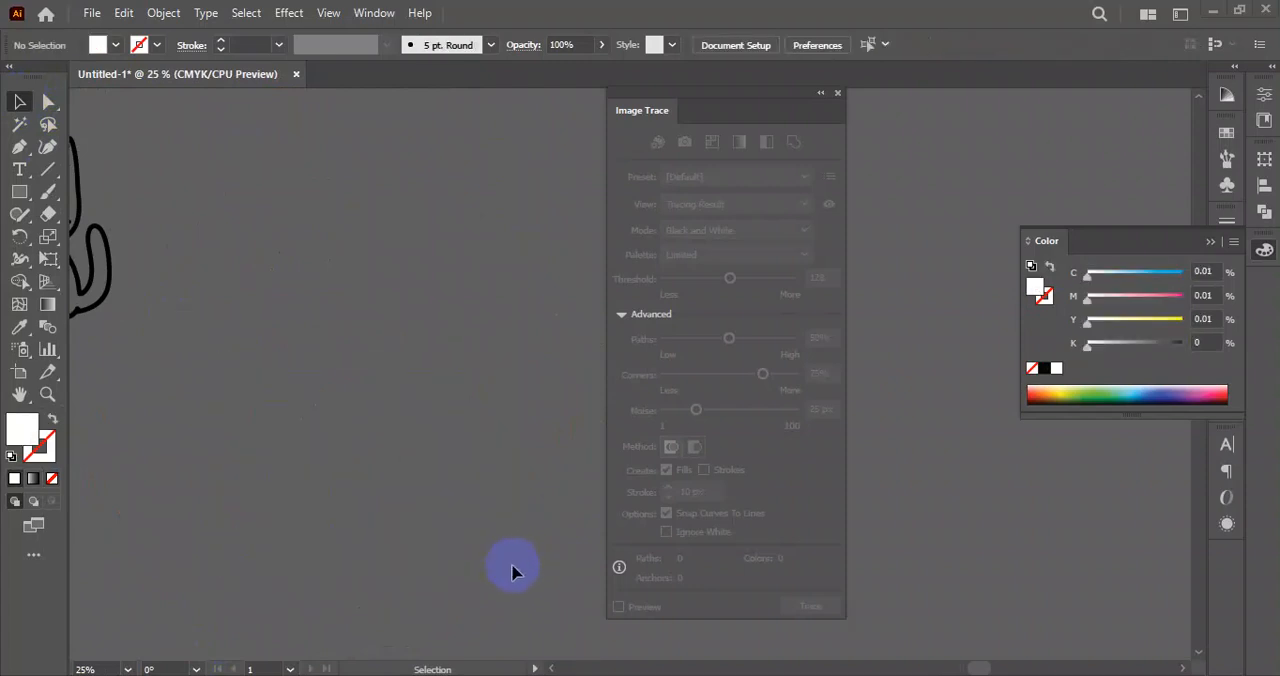
pyautogui.scroll(-4, 368, 444)
pyautogui.scroll(5, 519, 378)
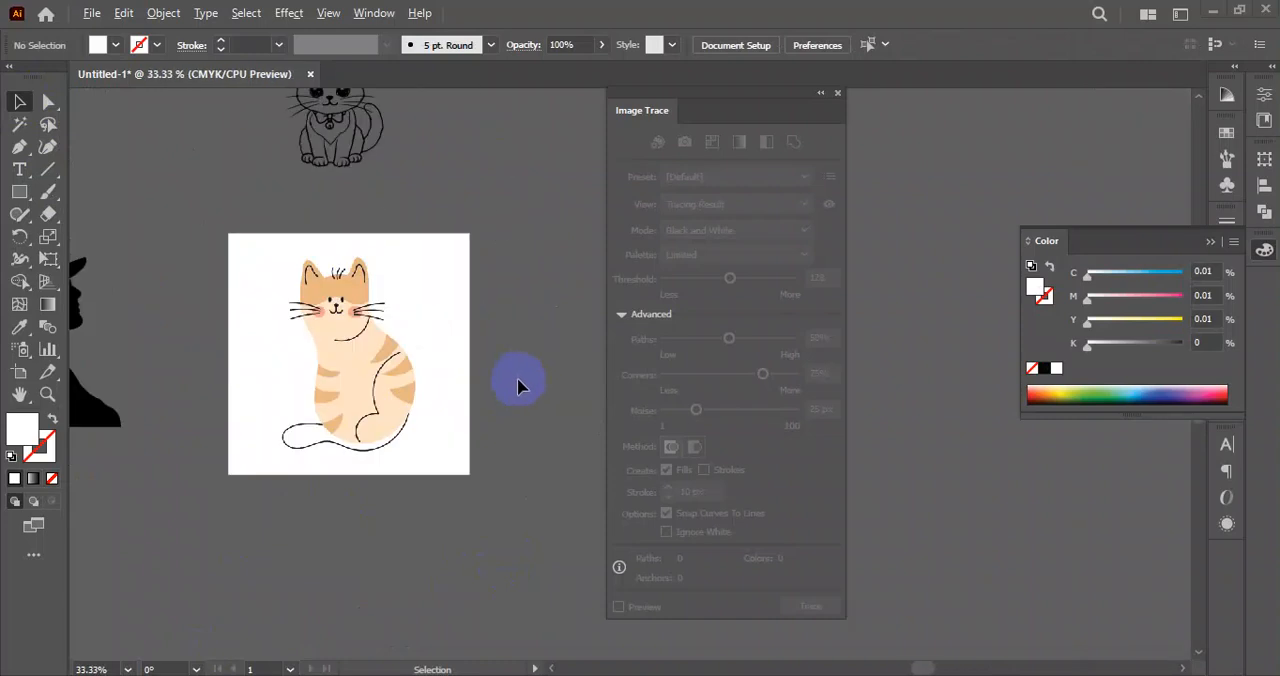
pyautogui.moveTo(534, 348); pyautogui.dragTo(555, 420)
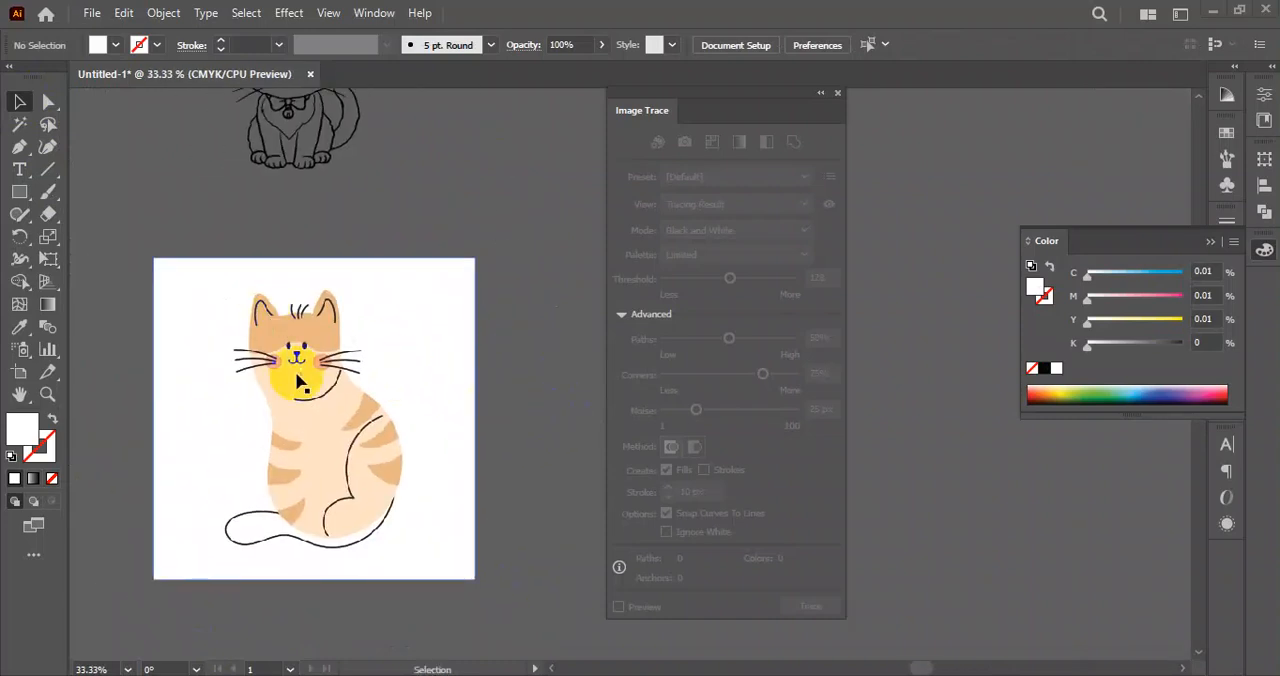
pyautogui.moveTo(337, 400)
pyautogui.mouseDown()
pyautogui.moveTo(337, 437)
pyautogui.moveTo(371, 371)
pyautogui.moveTo(387, 394)
pyautogui.mouseUp()
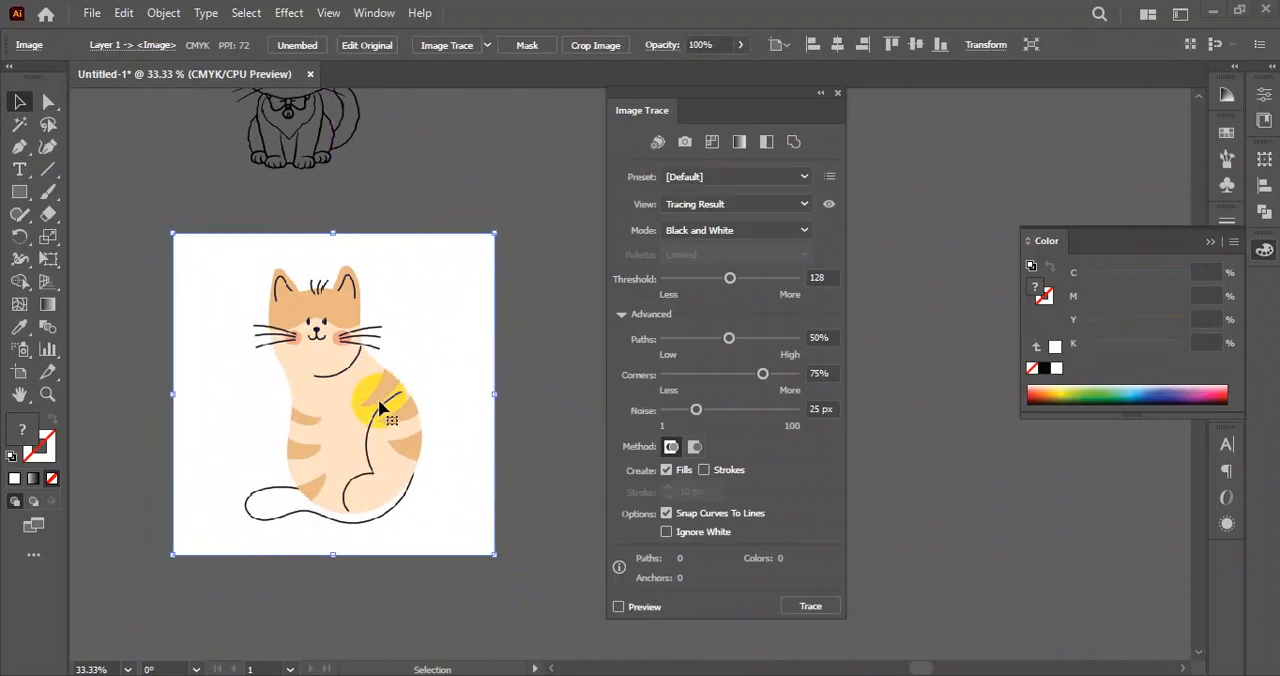
pyautogui.hotkey('ctrl', 'z')
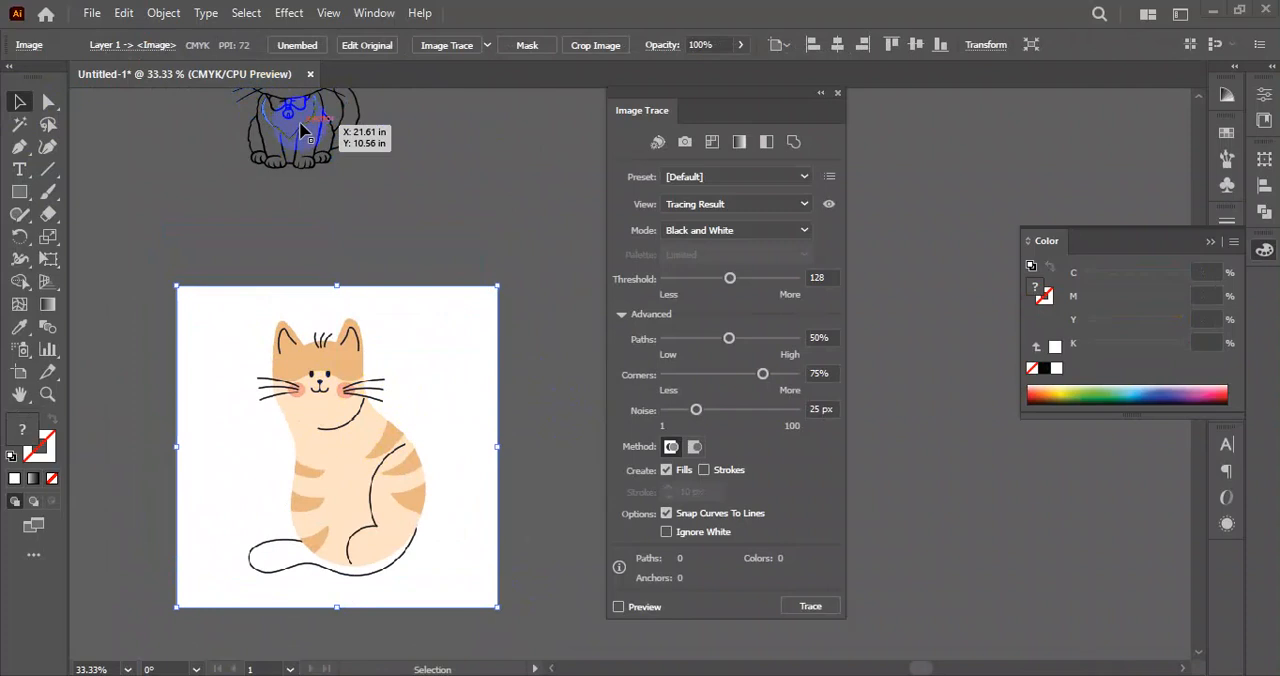
pyautogui.scroll(2, 300, 190)
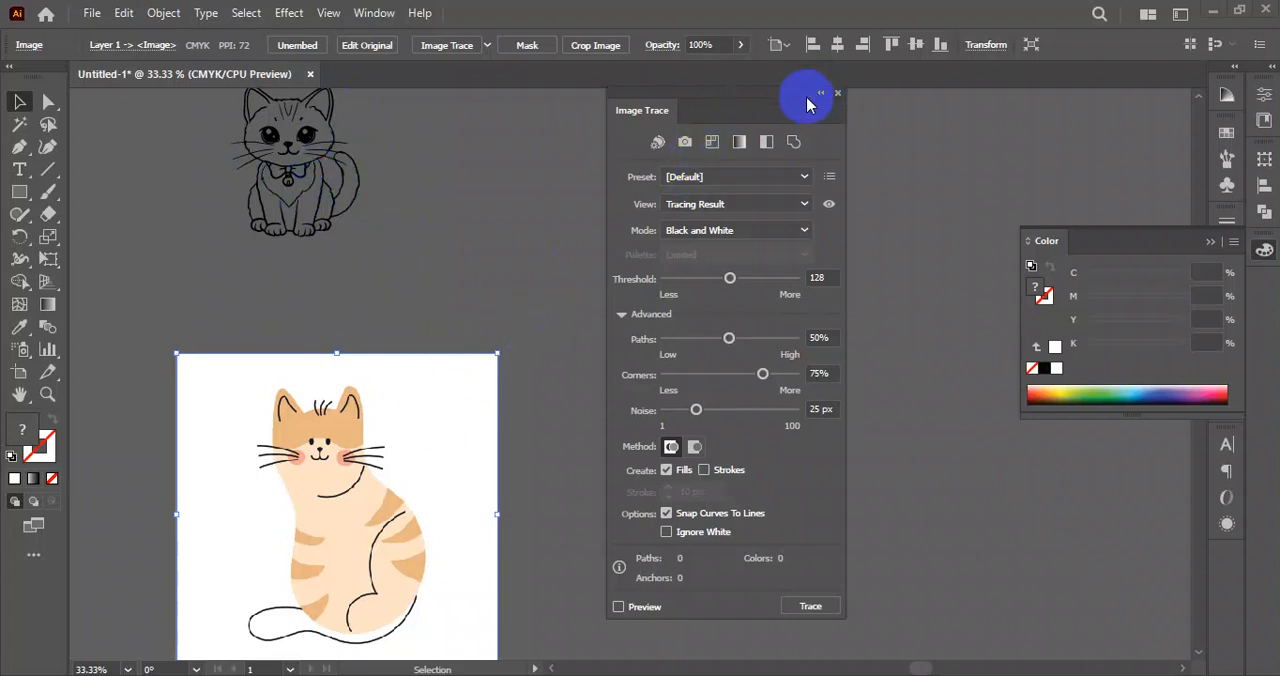
# Dock the floating Image Trace panel as an icon with the other collapsed panels.
pyautogui.moveTo(725, 93)
pyautogui.mouseDown()
pyautogui.moveTo(1020, 180)
pyautogui.moveTo(1257, 268)
pyautogui.moveTo(1260, 285)
pyautogui.mouseUp()
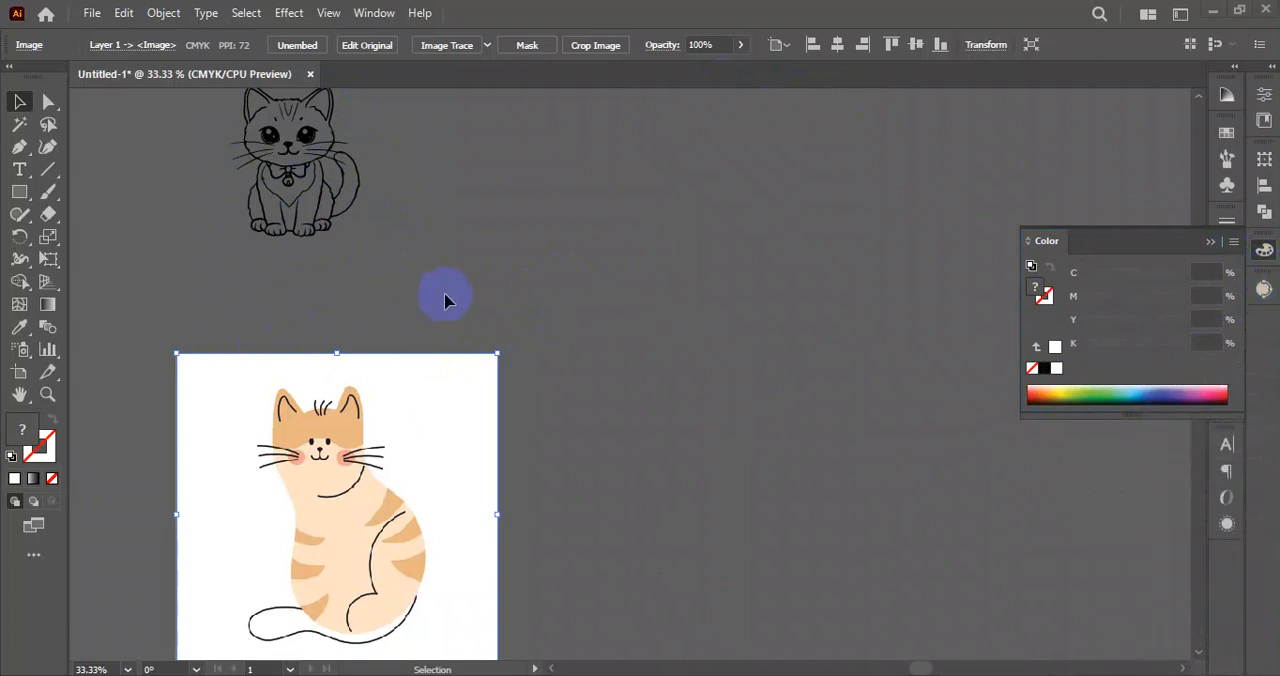
pyautogui.scroll(-3, 617, 391)
pyautogui.moveTo(586, 428); pyautogui.dragTo(780, 463)
pyautogui.scroll(-1, 554, 370)
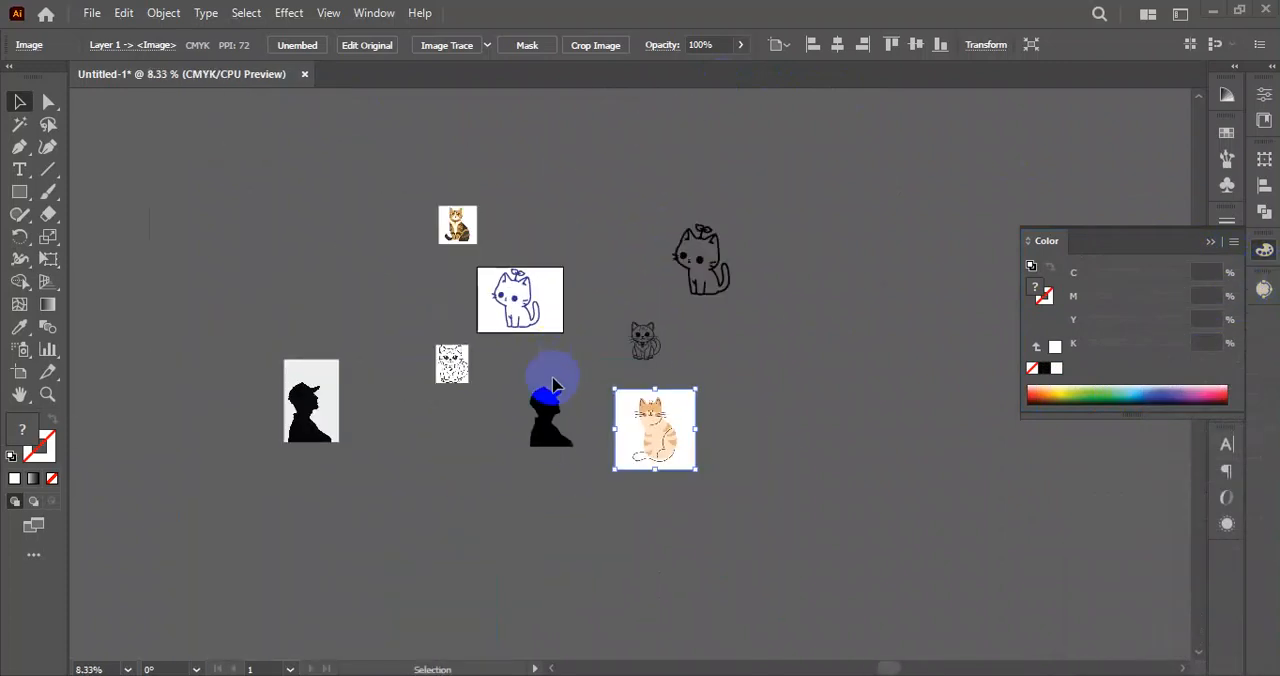
# Select the small brown tabby cat image and review the available Image Trace presets without applying one.
pyautogui.moveTo(554, 380); pyautogui.dragTo(489, 380)
pyautogui.moveTo(136, 160); pyautogui.dragTo(790, 481)
pyautogui.click(756, 285)
pyautogui.click(395, 228)
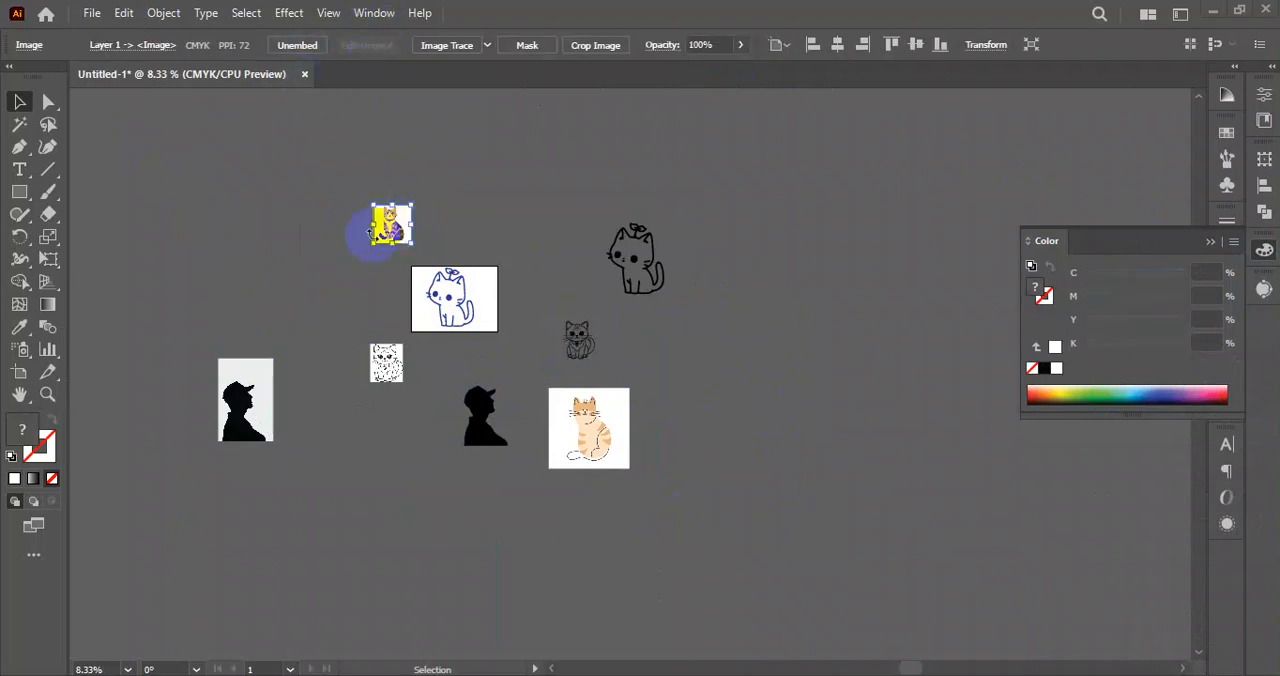
pyautogui.click(488, 46)
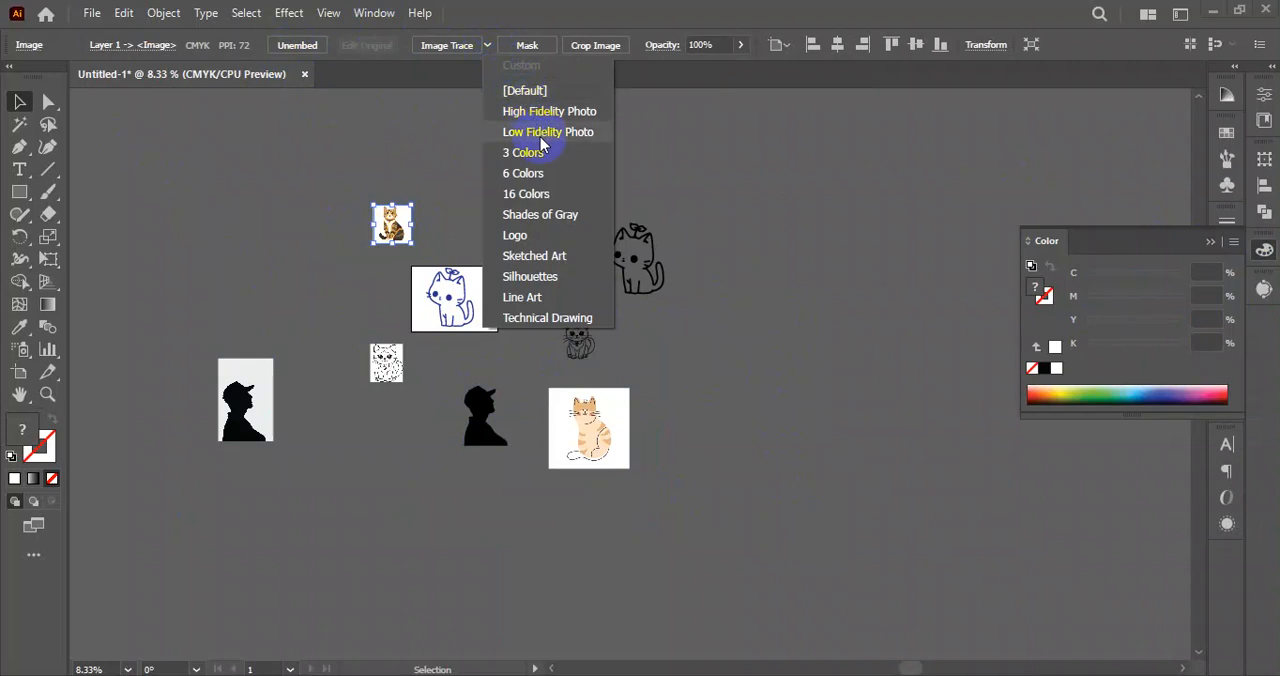
pyautogui.click(436, 180)
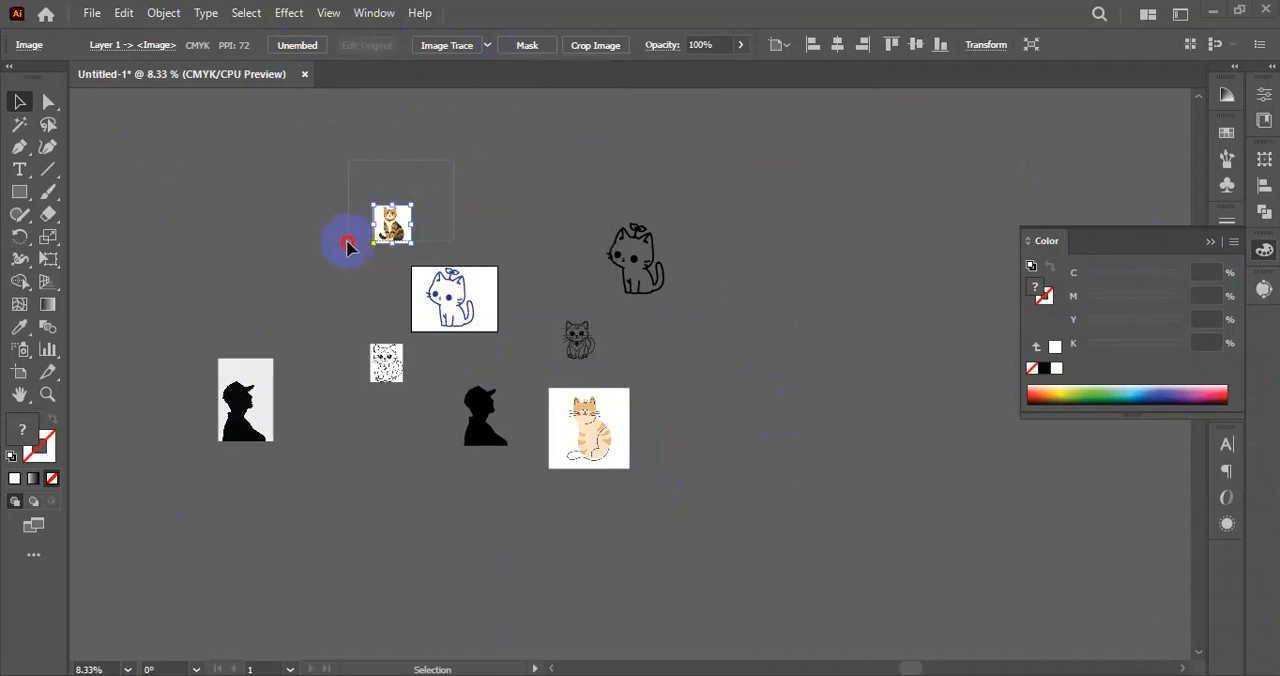
# Duplicate the brown tabby cat image and place the copy beside the original.
pyautogui.click(472, 193)
pyautogui.moveTo(402, 229); pyautogui.dragTo(500, 201)
pyautogui.scroll(4, 504, 178)
pyautogui.moveTo(630, 196); pyautogui.dragTo(525, 282)
# Trace the tabby cat copy with the Silhouettes preset, expand it into vector paths and clear the selection.
pyautogui.click(487, 45)
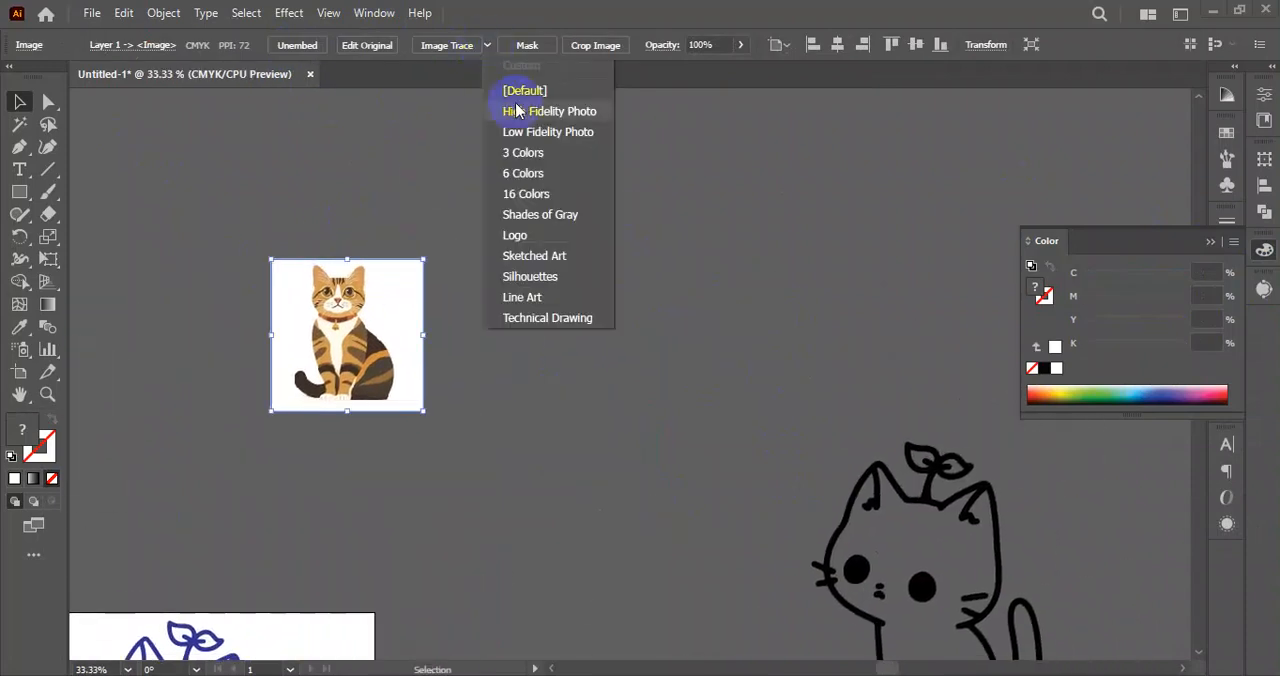
pyautogui.click(527, 281)
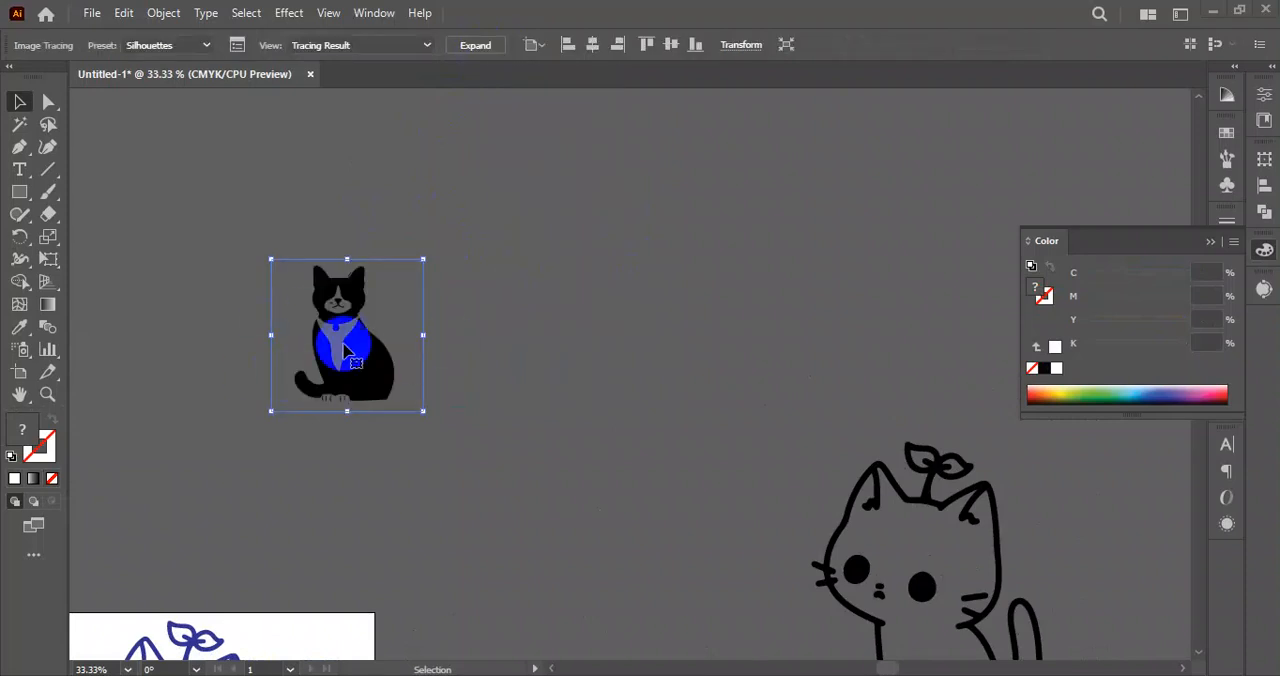
pyautogui.click(476, 46)
pyautogui.click(506, 289)
pyautogui.hscroll(-4, 421, 388)
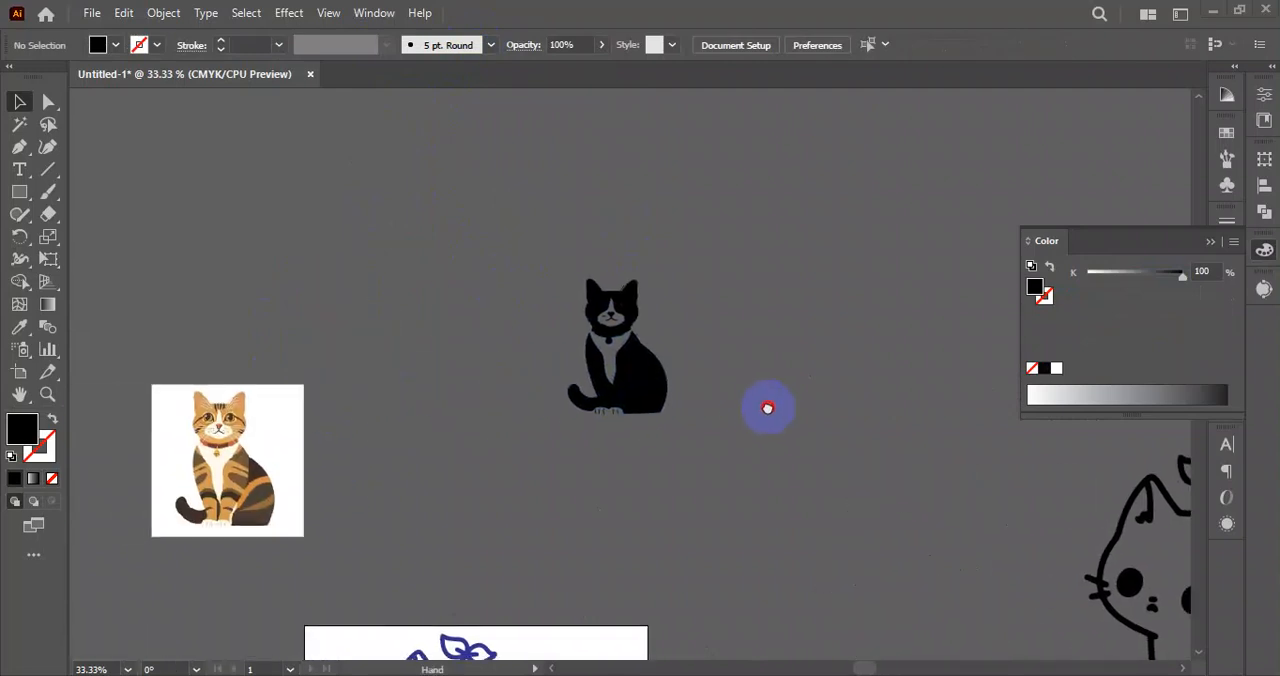
# Compare the tabby cat image with its black silhouette tracing, and move the two farther apart.
pyautogui.moveTo(129, 443); pyautogui.dragTo(370, 375)
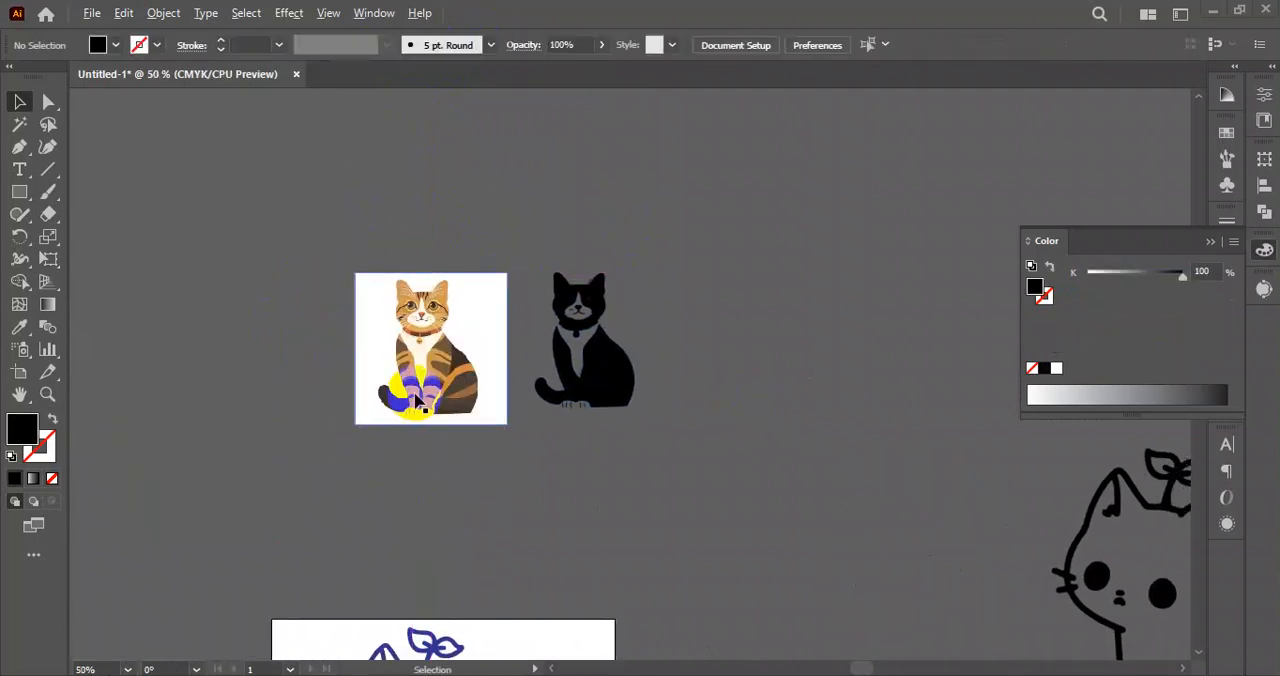
pyautogui.scroll(2, 400, 380)
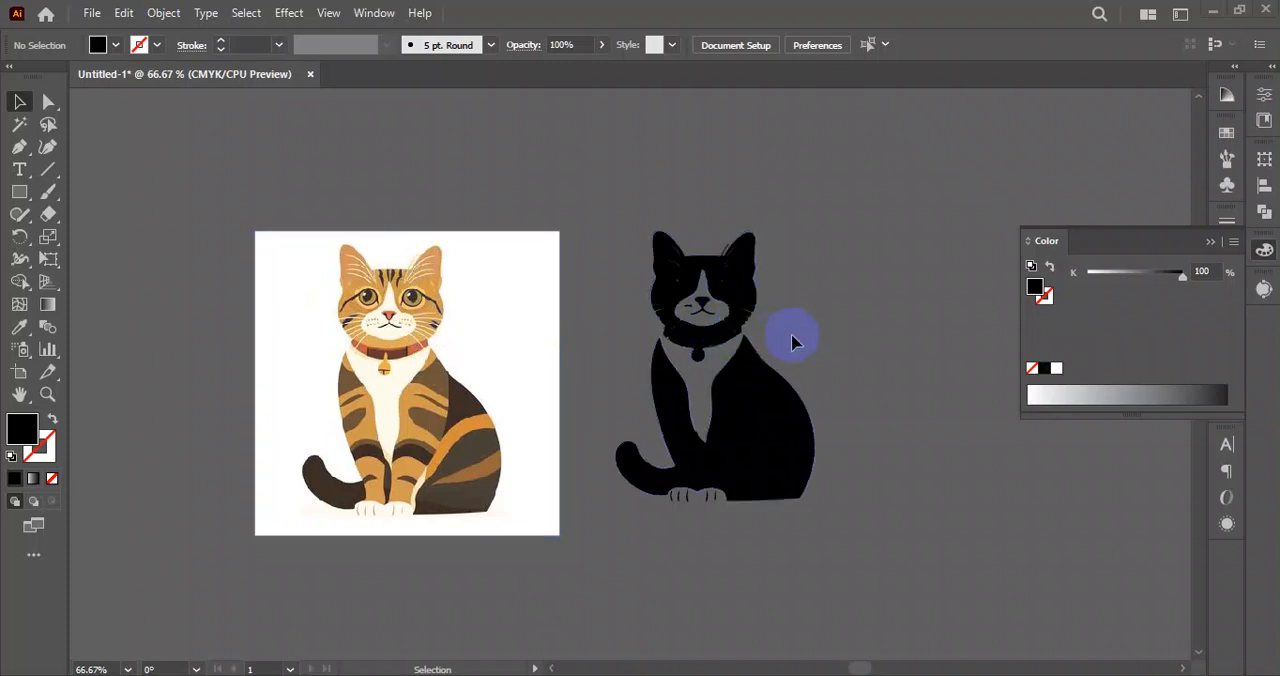
pyautogui.scroll(4, 785, 335)
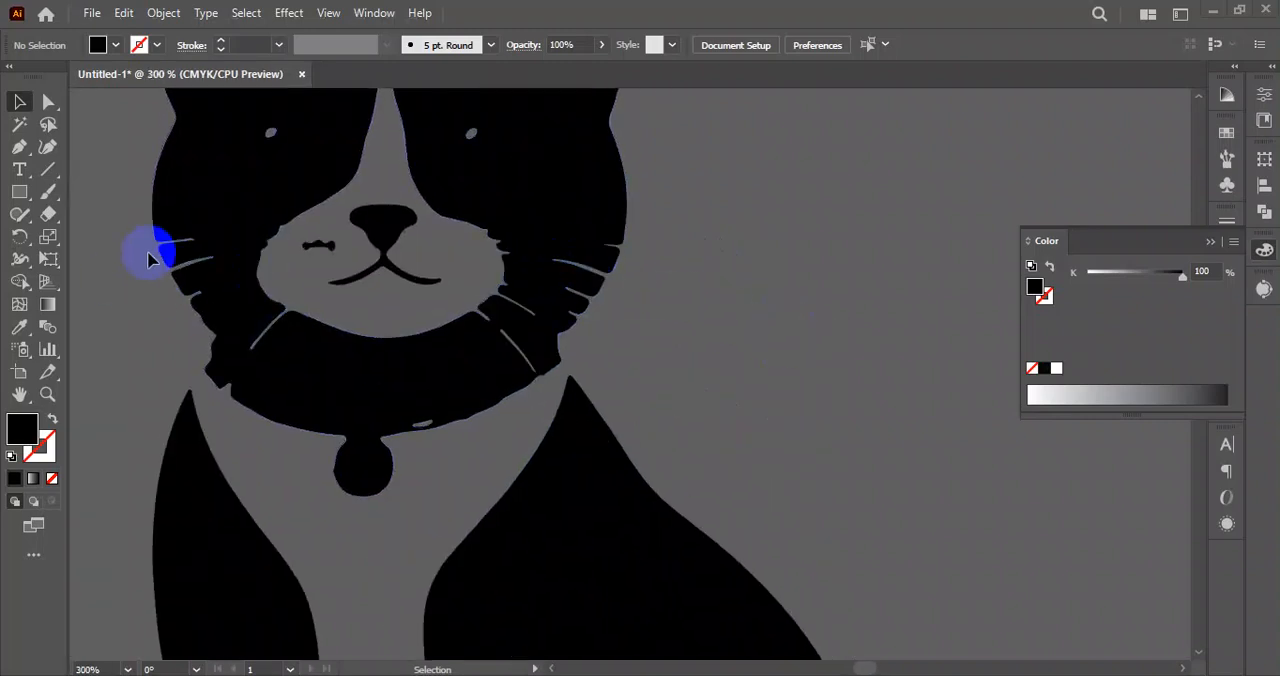
pyautogui.scroll(-4, 410, 310)
pyautogui.hscroll(-3, 708, 343)
pyautogui.scroll(-1, 680, 346)
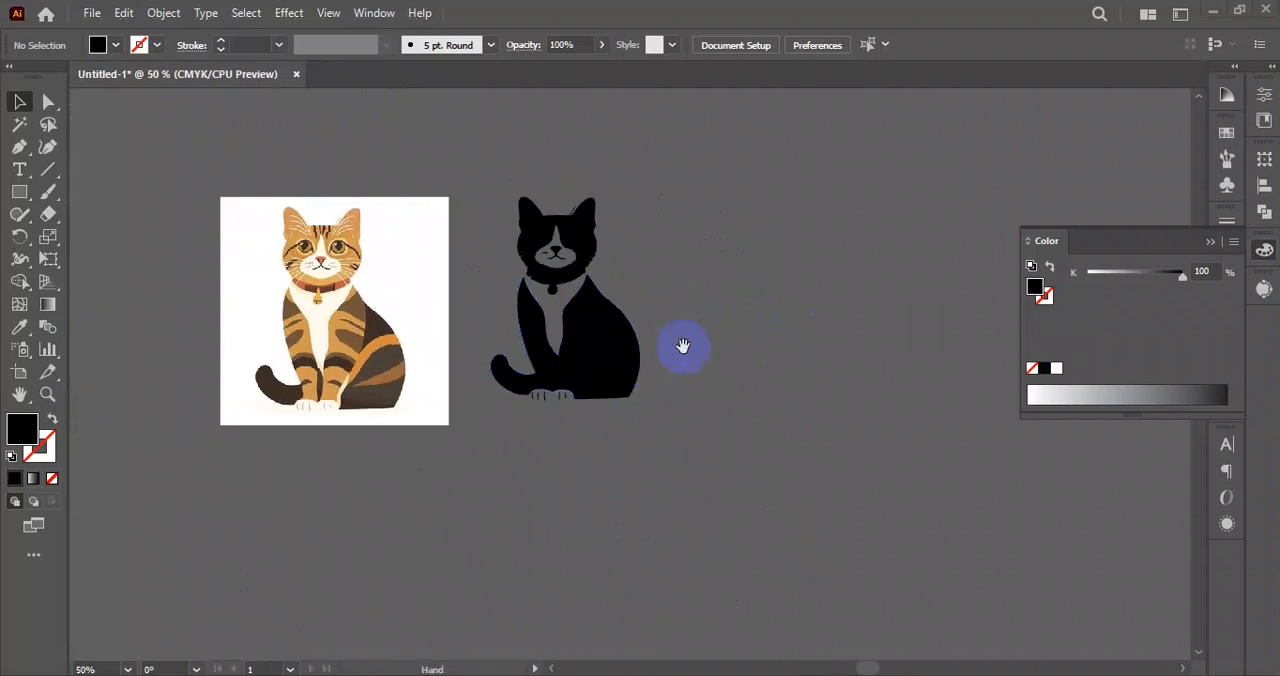
pyautogui.click(234, 366)
pyautogui.moveTo(310, 340); pyautogui.dragTo(276, 311)
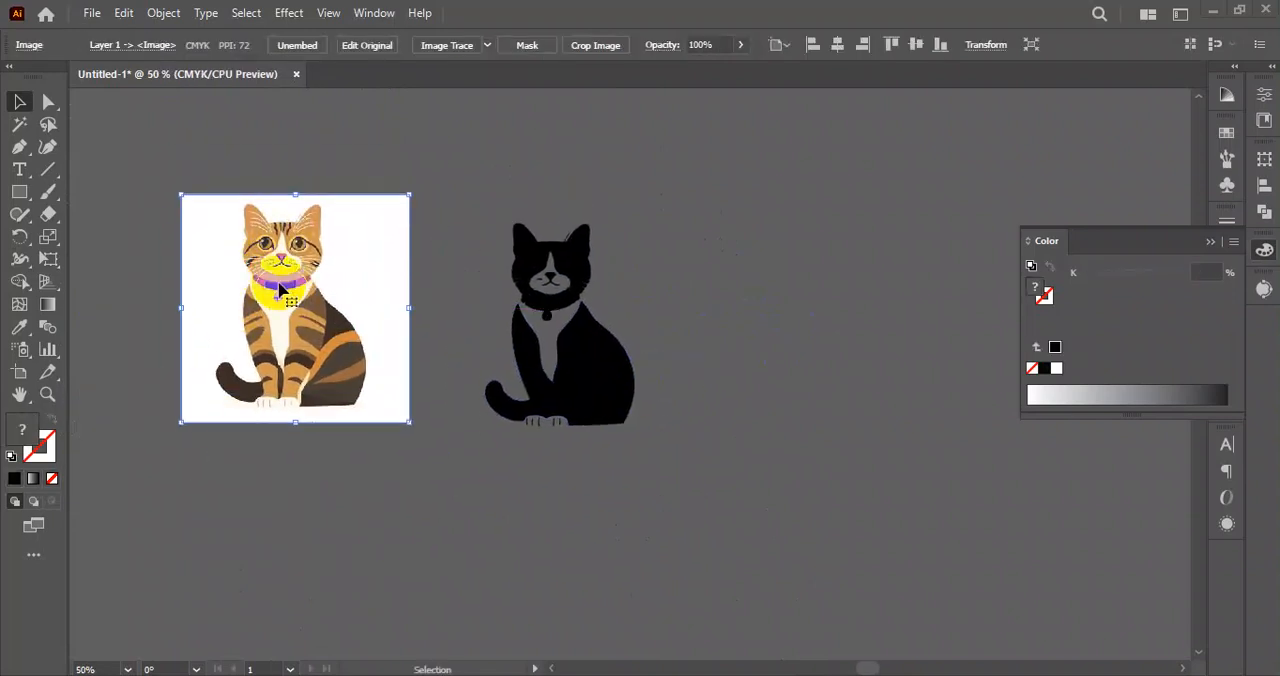
pyautogui.moveTo(598, 352); pyautogui.dragTo(627, 314)
# Fill the black cat silhouette group with dark grey, about 78% black, and clear the selection.
pyautogui.click(755, 462)
pyautogui.click(846, 508)
pyautogui.click(654, 362)
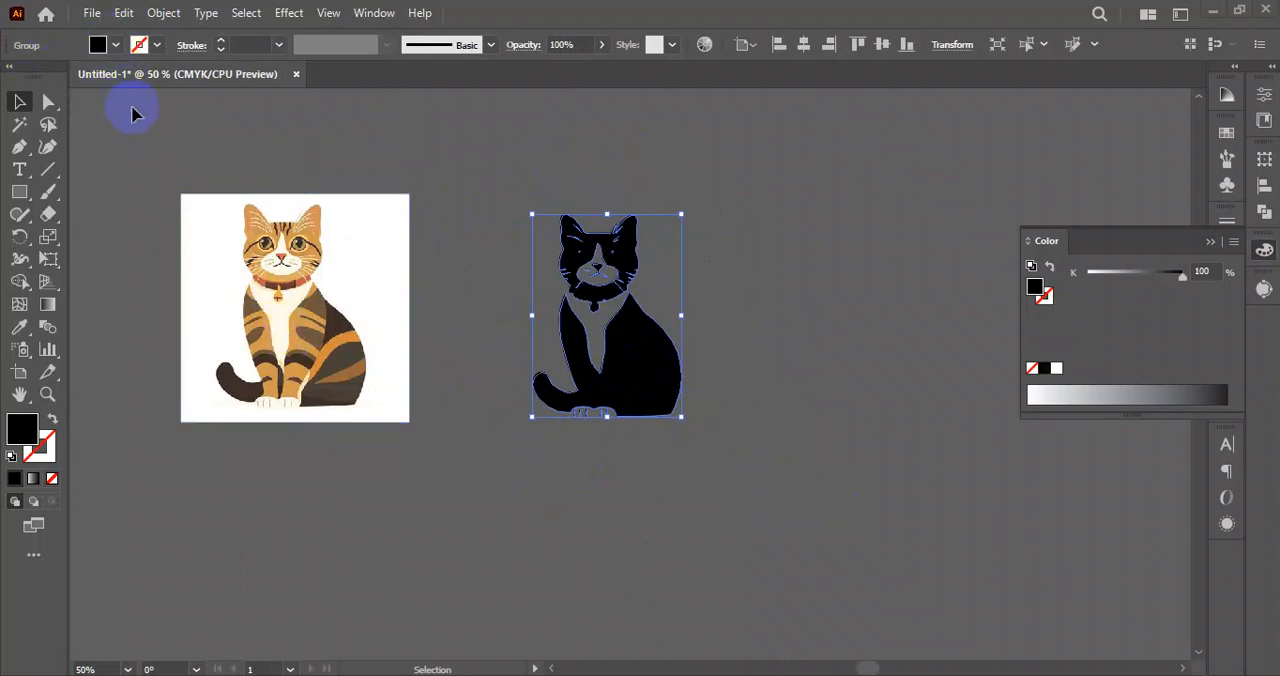
pyautogui.click(518, 362)
pyautogui.click(601, 364)
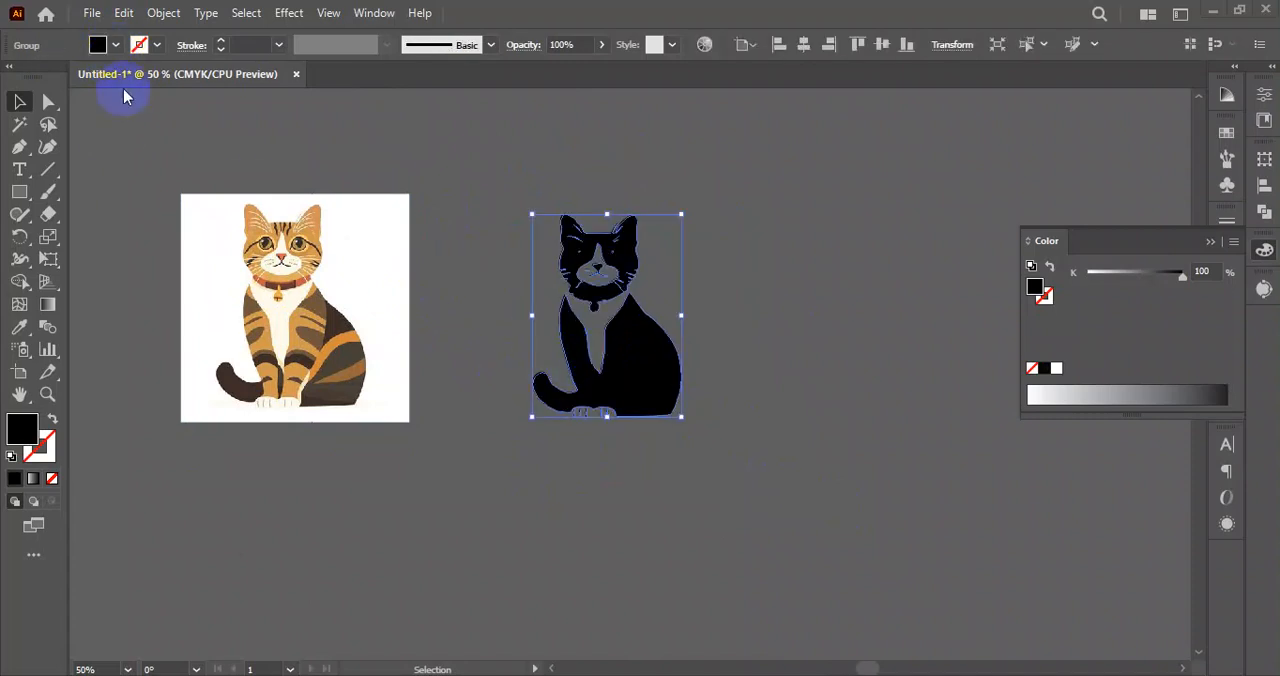
pyautogui.doubleClick(23, 429)
pyautogui.moveTo(326, 363); pyautogui.dragTo(497, 212)
pyautogui.click(677, 166)
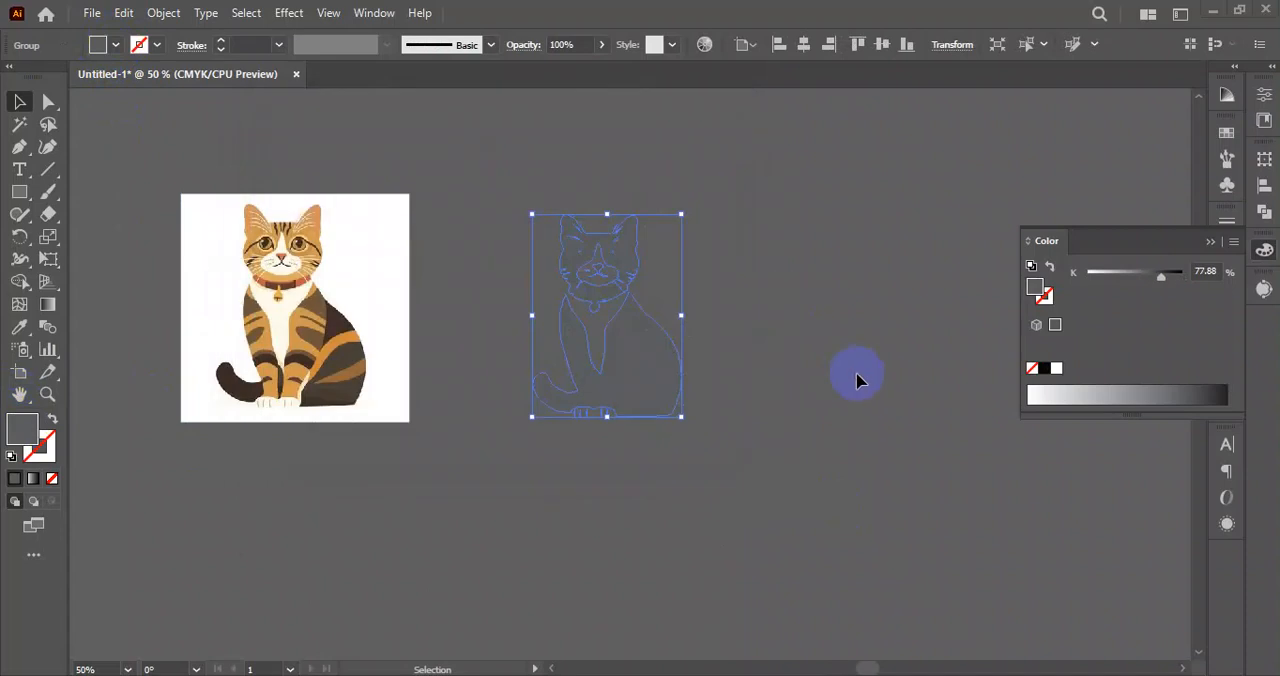
pyautogui.click(856, 380)
pyautogui.moveTo(540, 428); pyautogui.dragTo(537, 435)
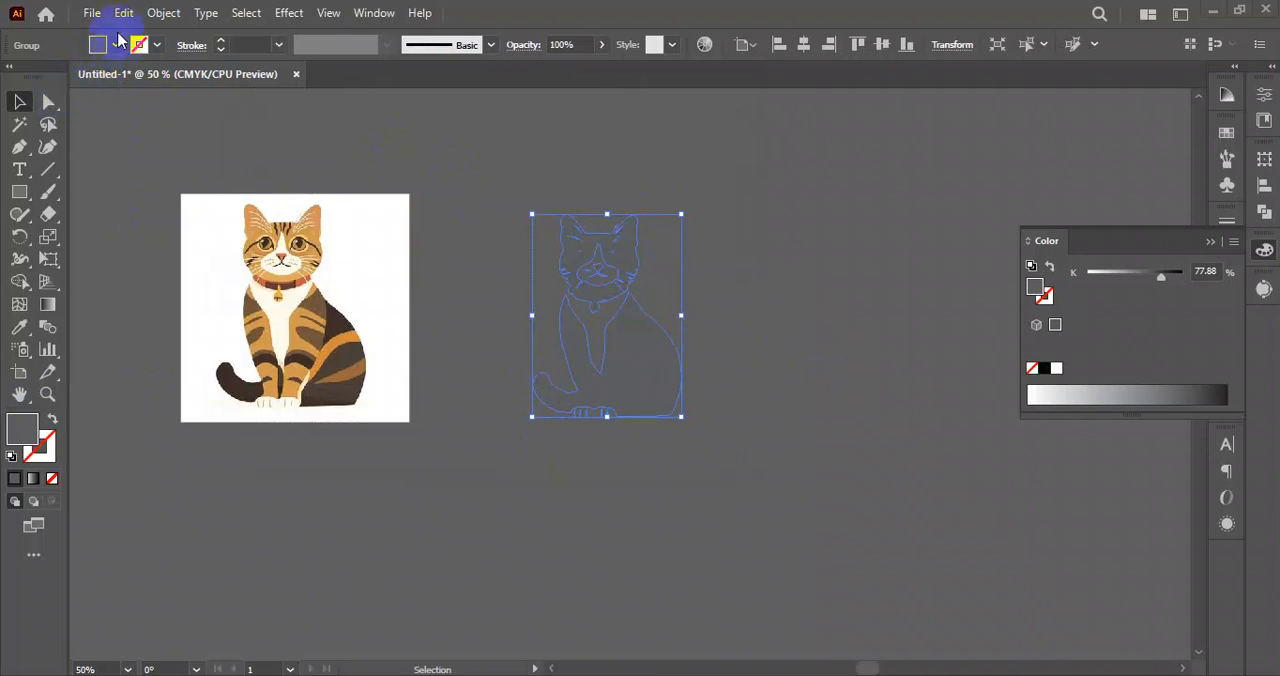
pyautogui.click(837, 257)
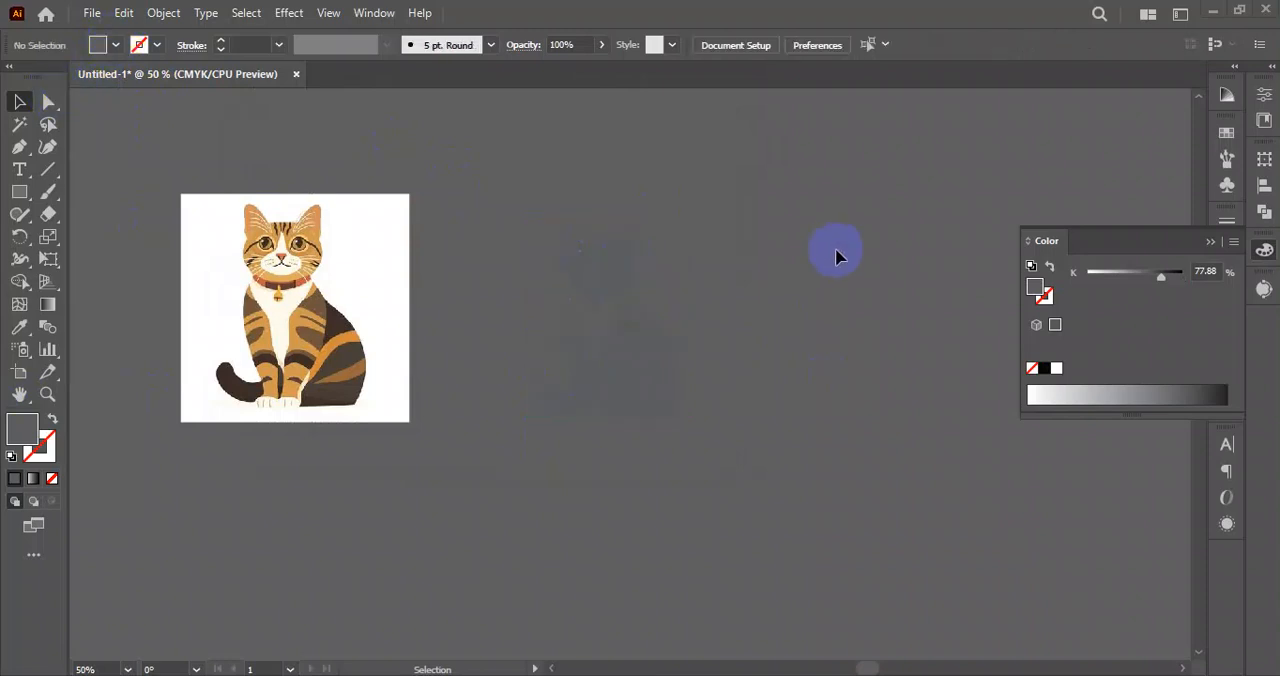
# Select the grey cat silhouette group and change its fill to white.
pyautogui.moveTo(563, 389); pyautogui.dragTo(560, 392)
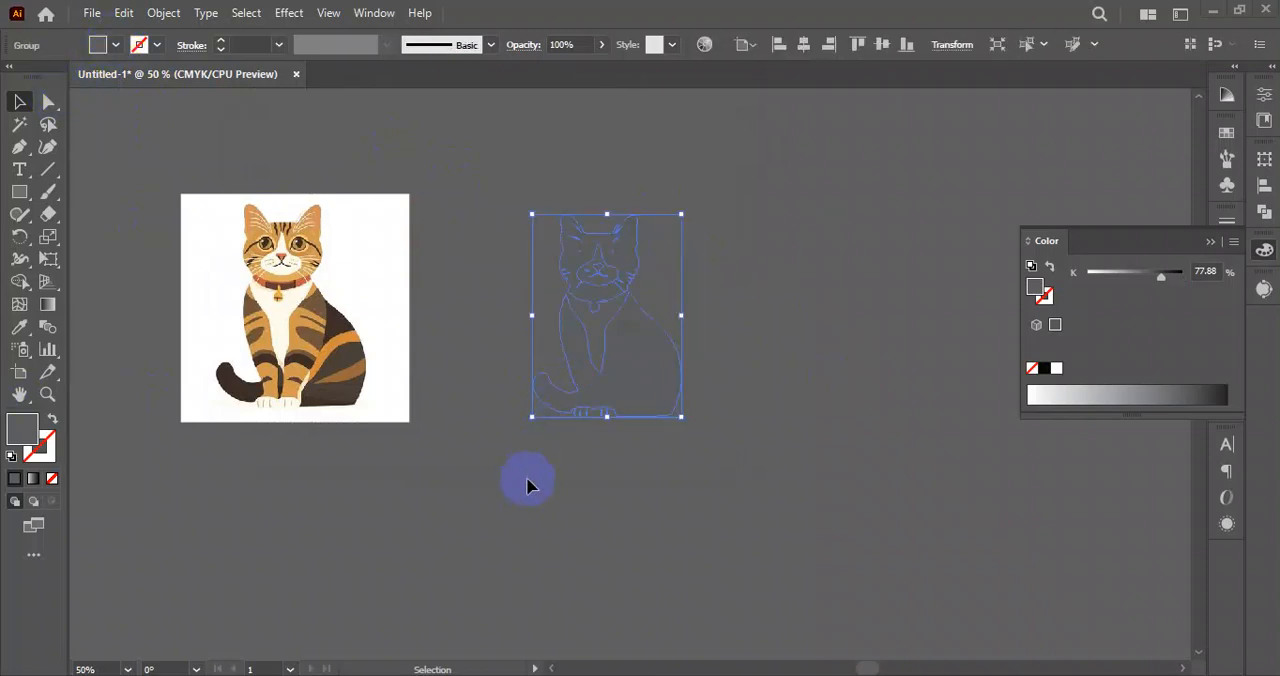
pyautogui.doubleClick(22, 431)
pyautogui.click(380, 237)
pyautogui.click(262, 160)
pyautogui.click(740, 164)
# Delete the white cat silhouette beside the tabby cat image.
pyautogui.click(776, 168)
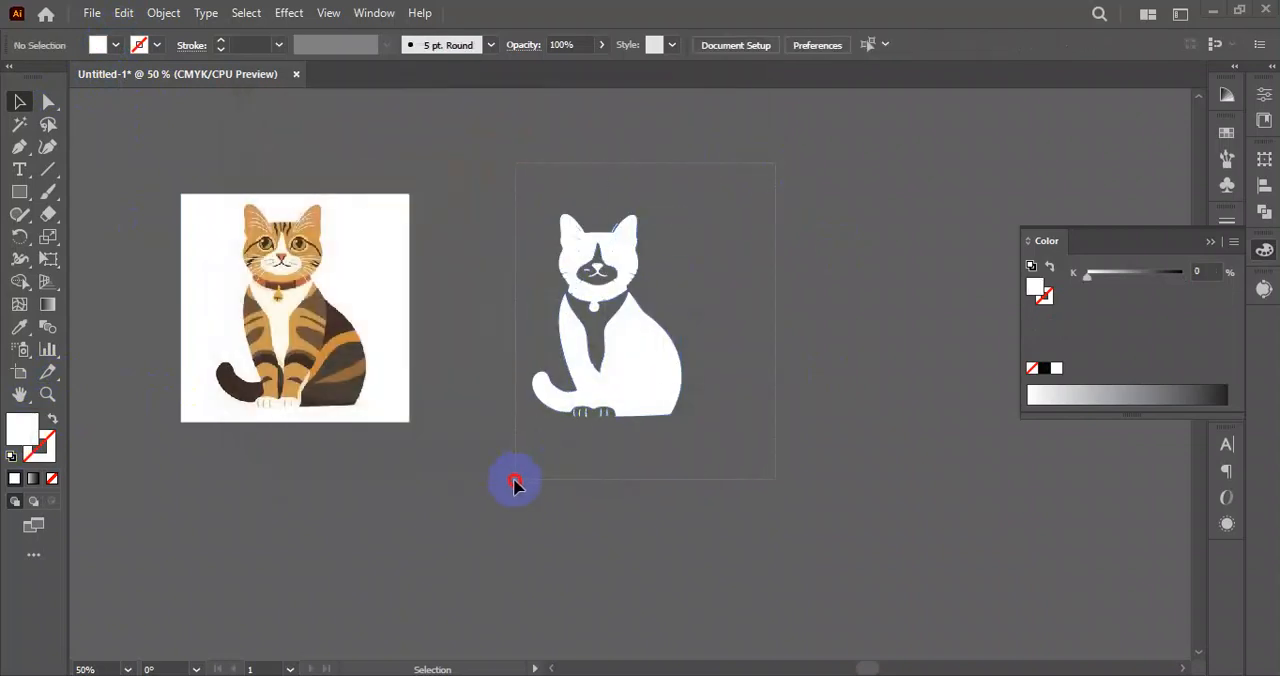
pyautogui.moveTo(514, 483); pyautogui.dragTo(697, 403)
pyautogui.press('Delete')
# Select all the remaining images and traced artwork on and around the artboard and delete them.
pyautogui.scroll(-4, 375, 200)
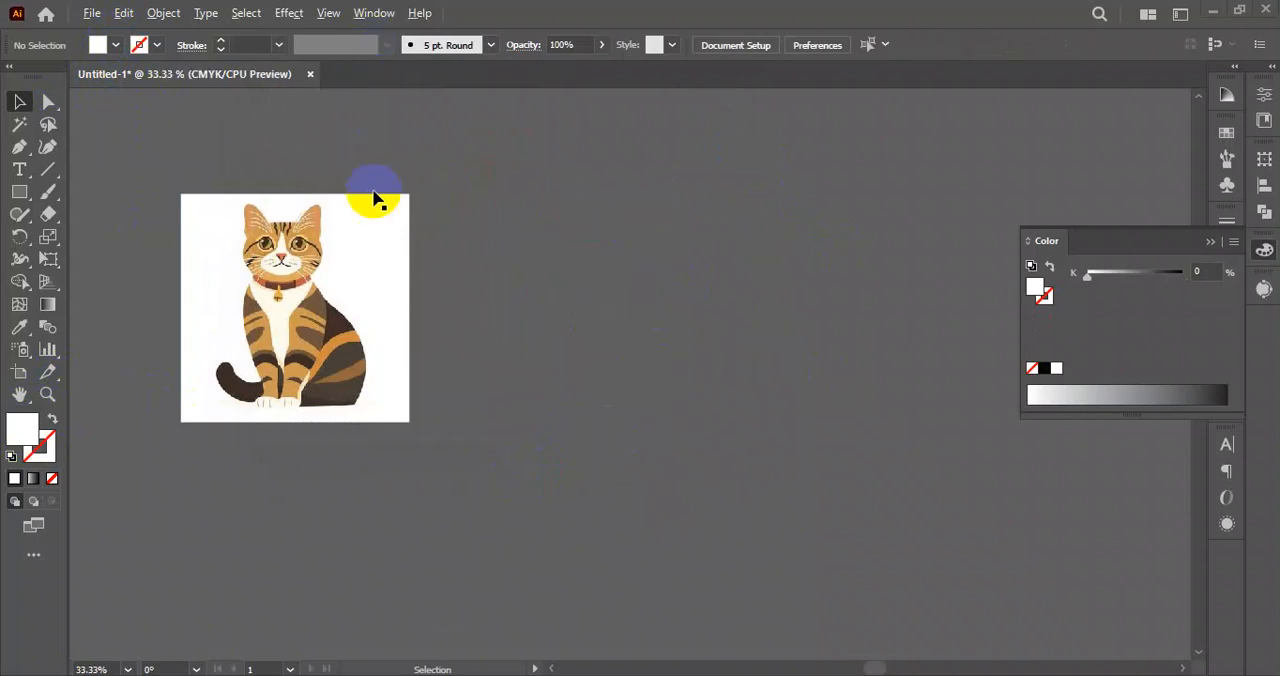
pyautogui.hscroll(-3, 646, 291)
pyautogui.scroll(-2, 463, 370)
pyautogui.scroll(-1, 463, 370)
pyautogui.moveTo(757, 394); pyautogui.dragTo(787, 376)
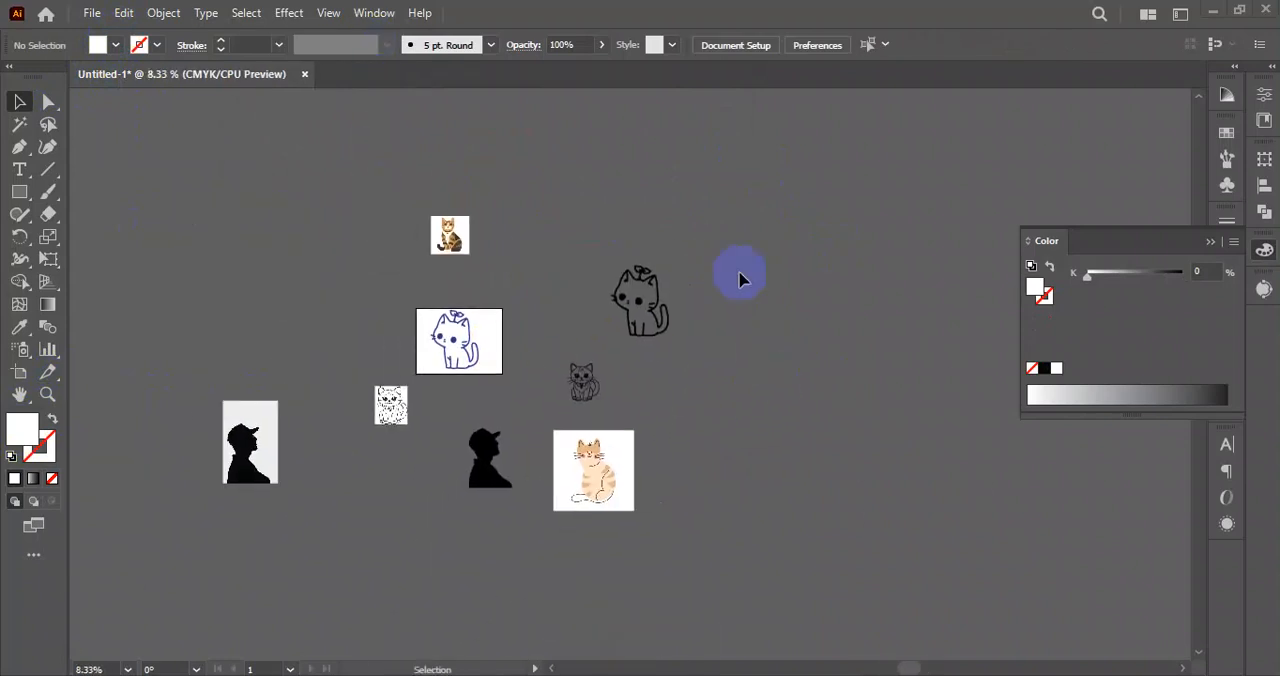
pyautogui.moveTo(780, 200); pyautogui.dragTo(171, 563)
pyautogui.click(171, 563)
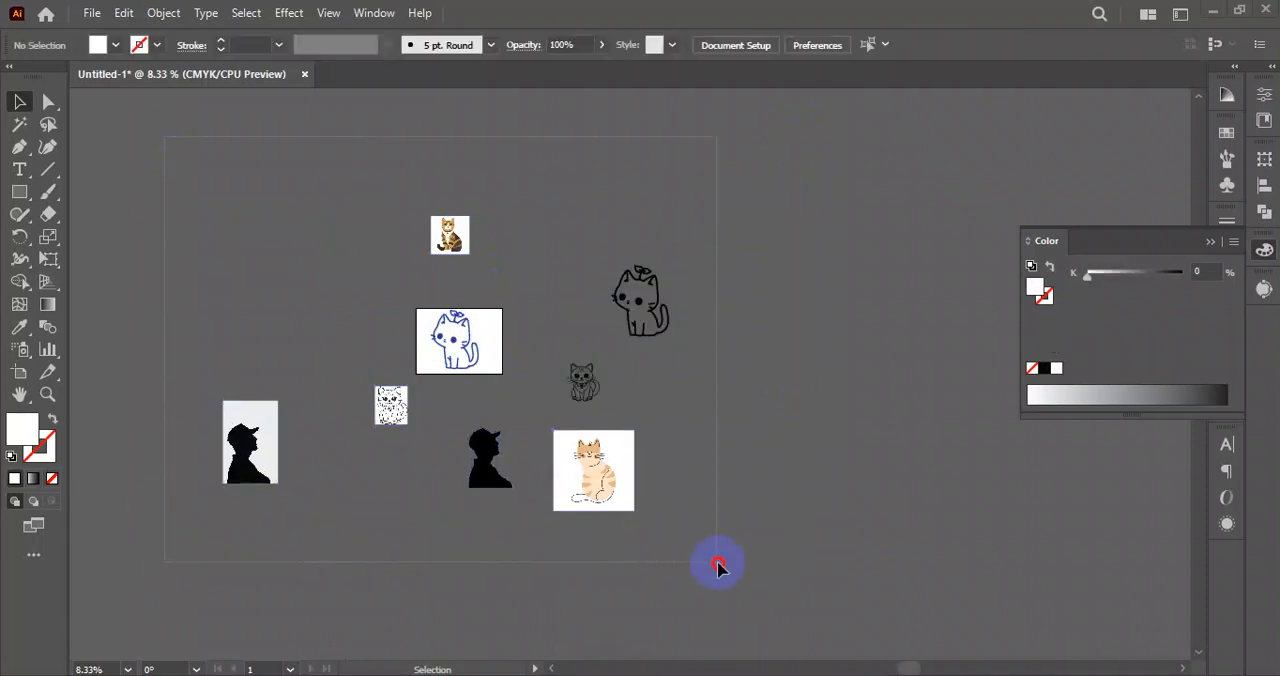
pyautogui.hotkey('ctrl', 'a')
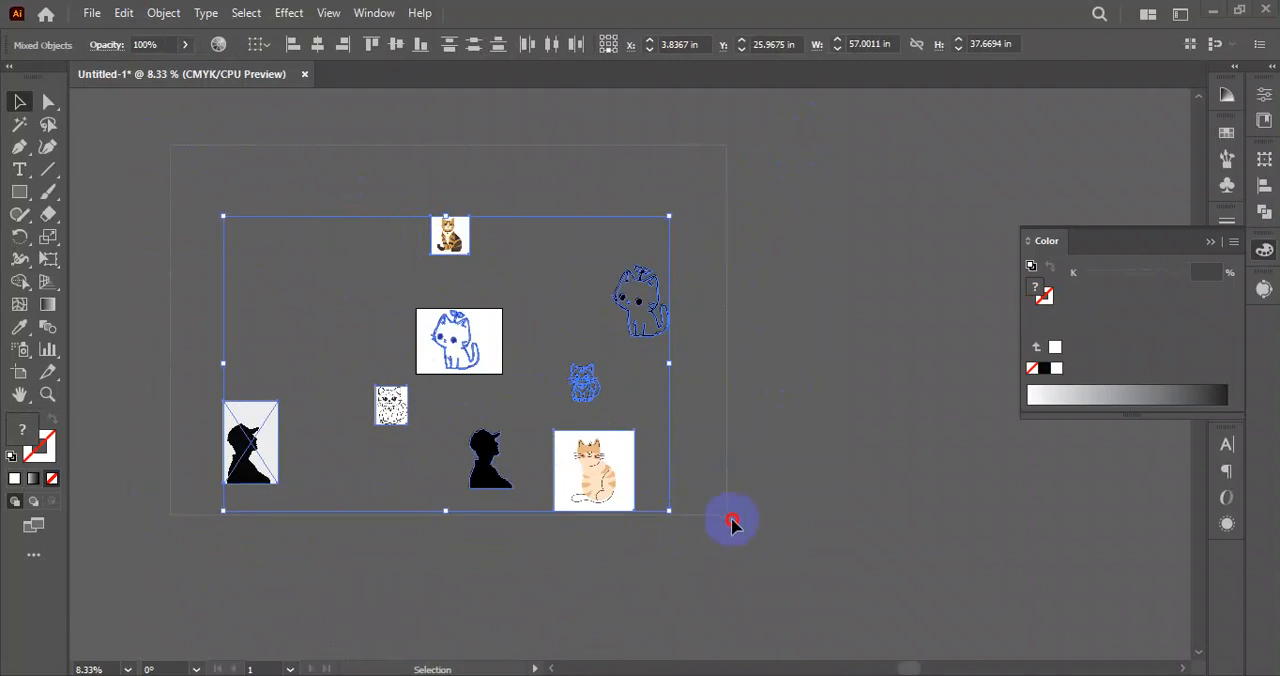
pyautogui.click(757, 577)
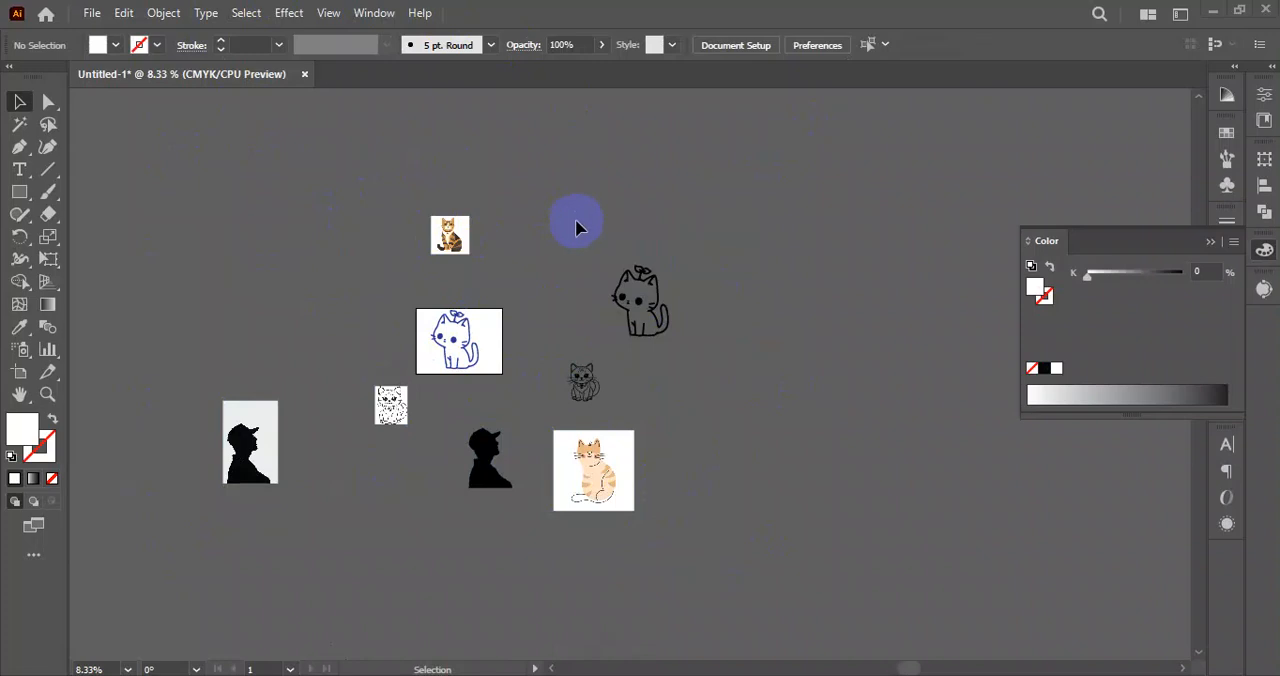
pyautogui.moveTo(437, 477); pyautogui.dragTo(211, 575)
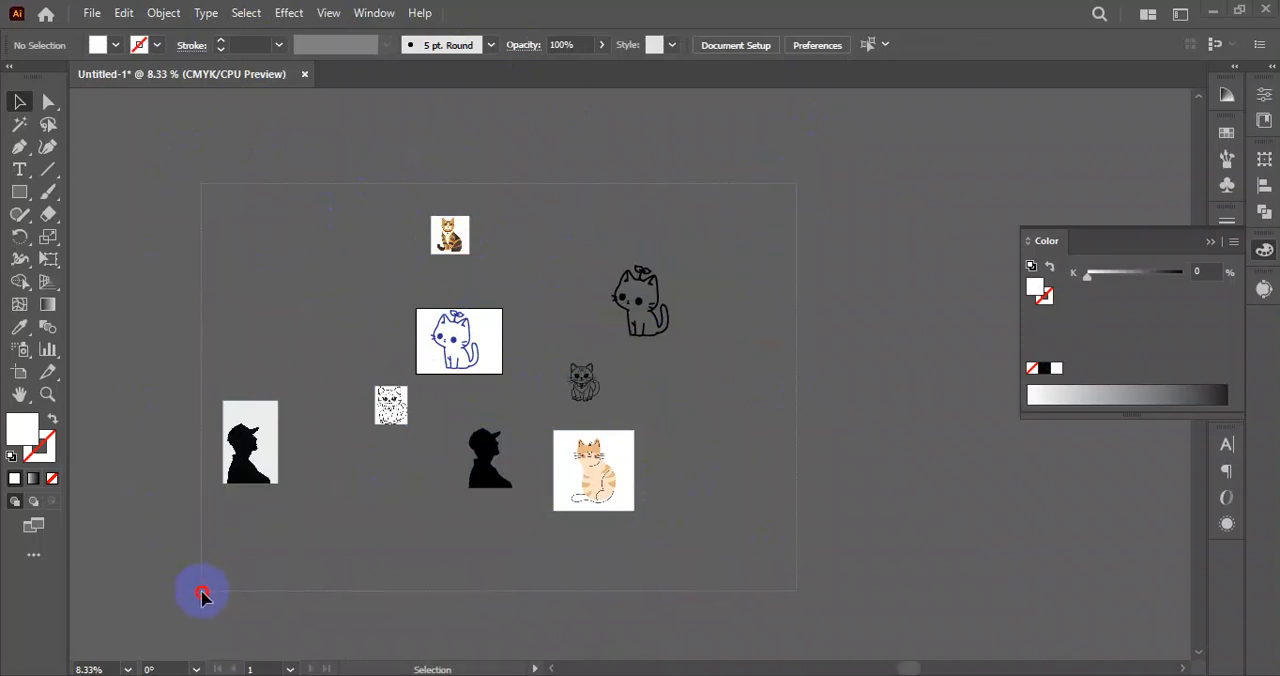
pyautogui.moveTo(202, 593); pyautogui.dragTo(203, 593)
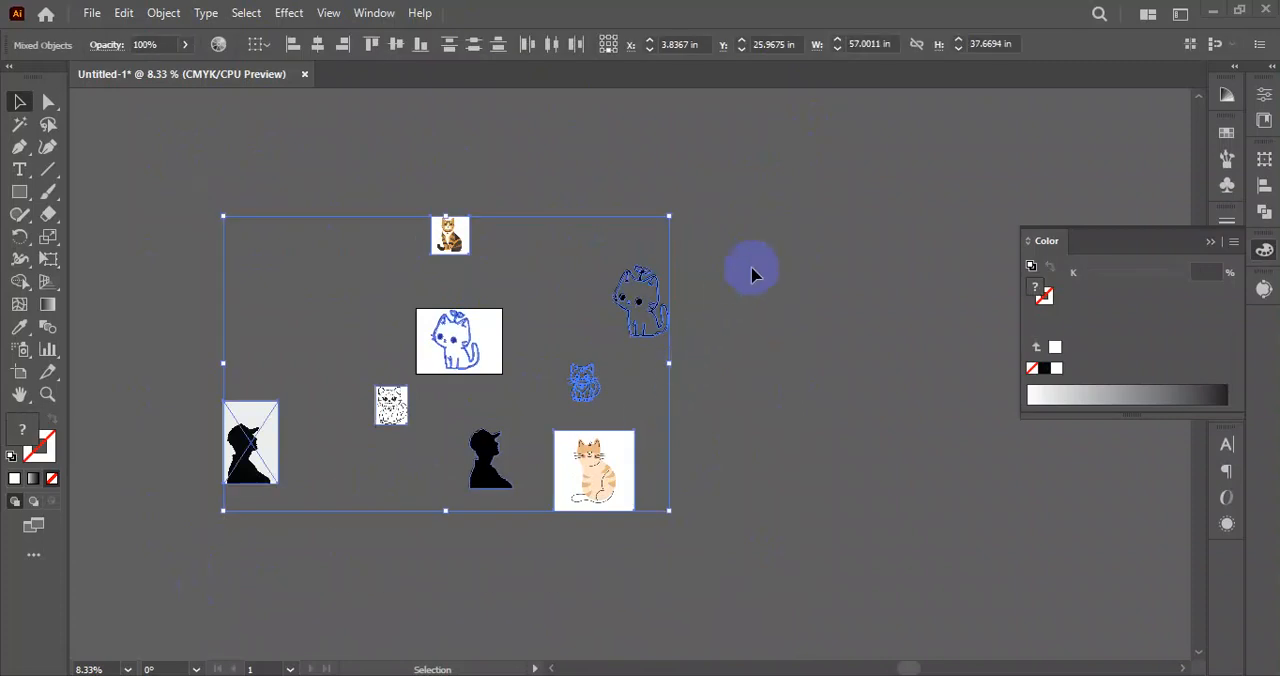
pyautogui.press('Delete')
# Sketch a triangle, a square and a rectangle on the empty artboard with the Shaper tool.
pyautogui.scroll(3, 373, 350)
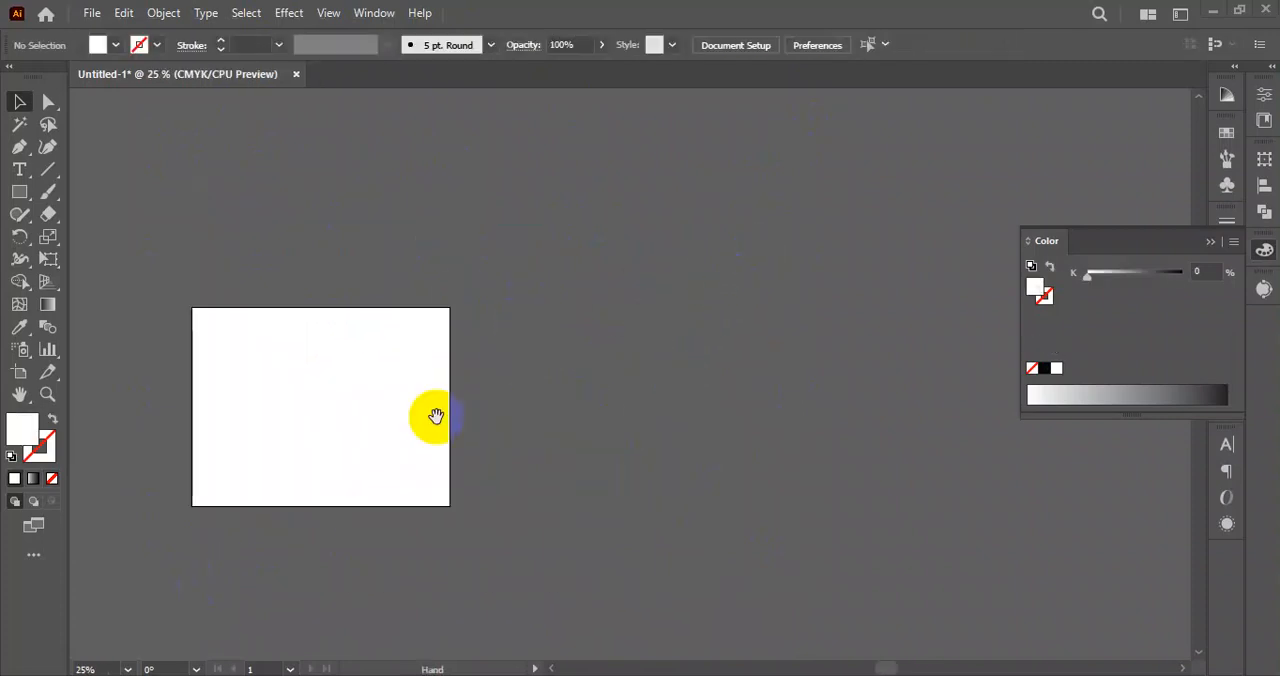
pyautogui.moveTo(437, 417); pyautogui.dragTo(625, 413)
pyautogui.scroll(2, 508, 360)
pyautogui.moveTo(515, 393); pyautogui.dragTo(462, 305)
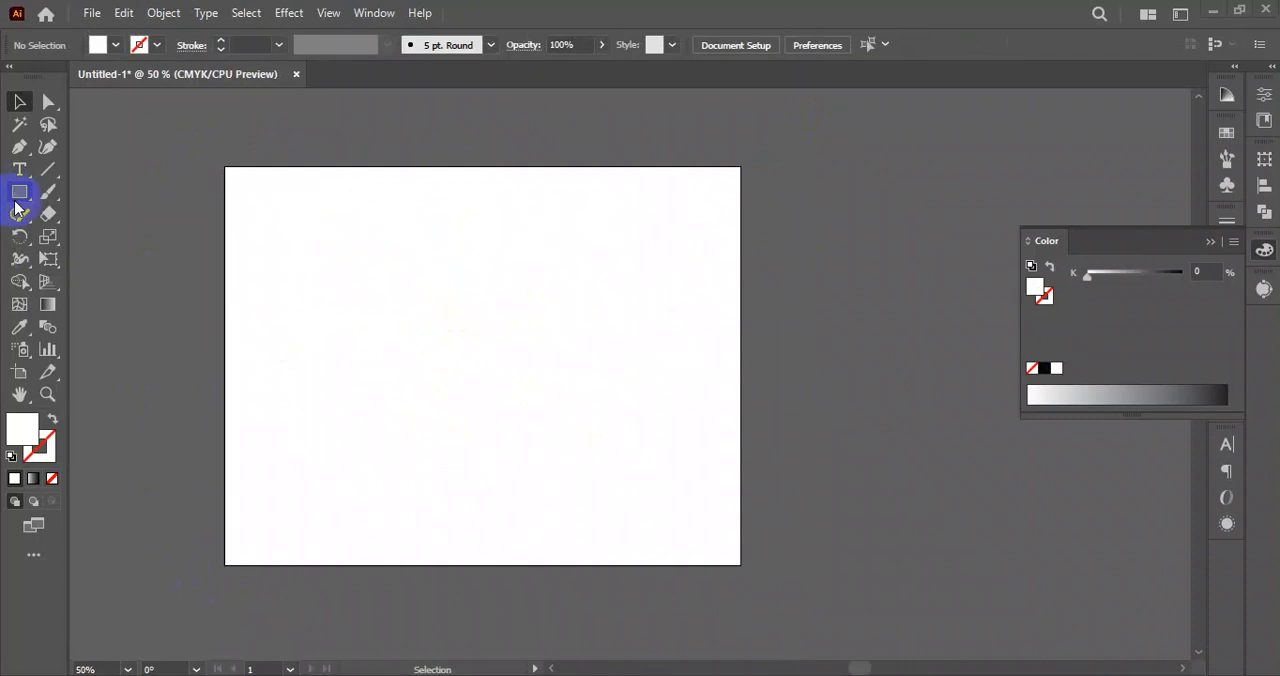
pyautogui.moveTo(26, 228)
pyautogui.mouseDown()
pyautogui.moveTo(124, 212)
pyautogui.moveTo(20, 217)
pyautogui.moveTo(86, 217)
pyautogui.mouseUp()
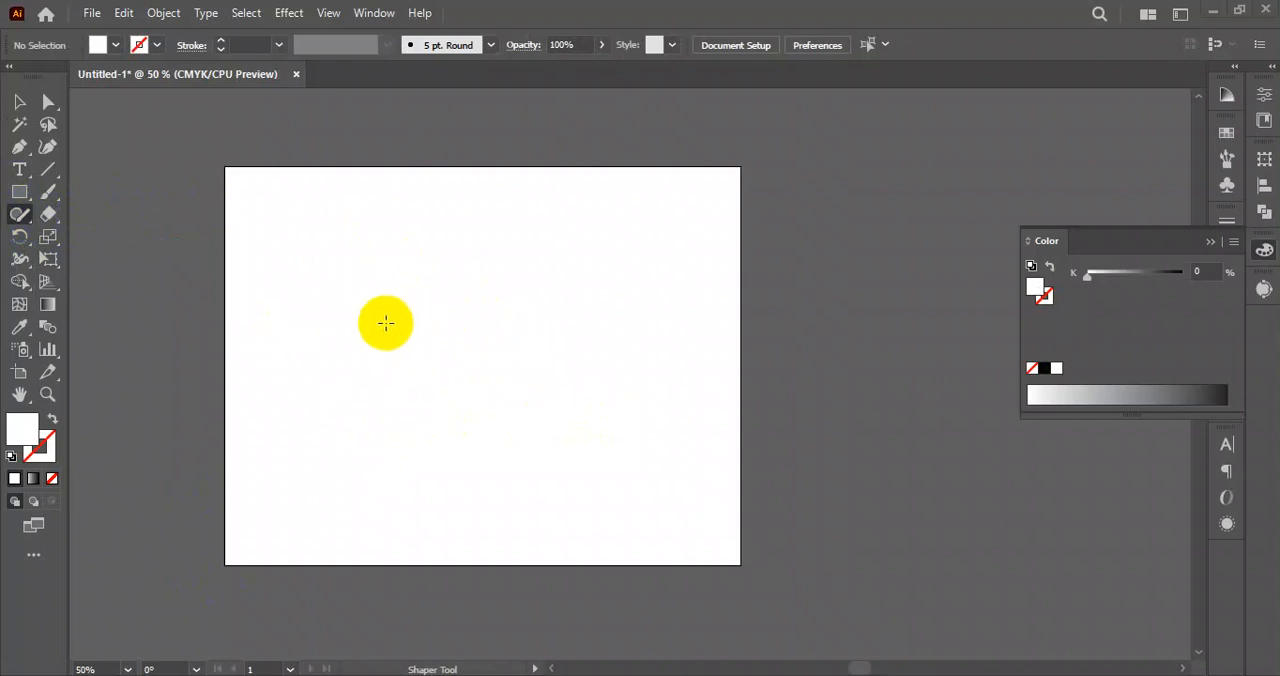
pyautogui.moveTo(440, 278)
pyautogui.mouseDown()
pyautogui.moveTo(446, 380)
pyautogui.moveTo(440, 276)
pyautogui.mouseUp()
pyautogui.moveTo(515, 236)
pyautogui.mouseDown()
pyautogui.moveTo(635, 240)
pyautogui.moveTo(641, 342)
pyautogui.moveTo(521, 340)
pyautogui.moveTo(524, 210)
pyautogui.mouseUp()
pyautogui.moveTo(320, 416)
pyautogui.mouseDown()
pyautogui.moveTo(414, 503)
pyautogui.moveTo(246, 456)
pyautogui.mouseUp()
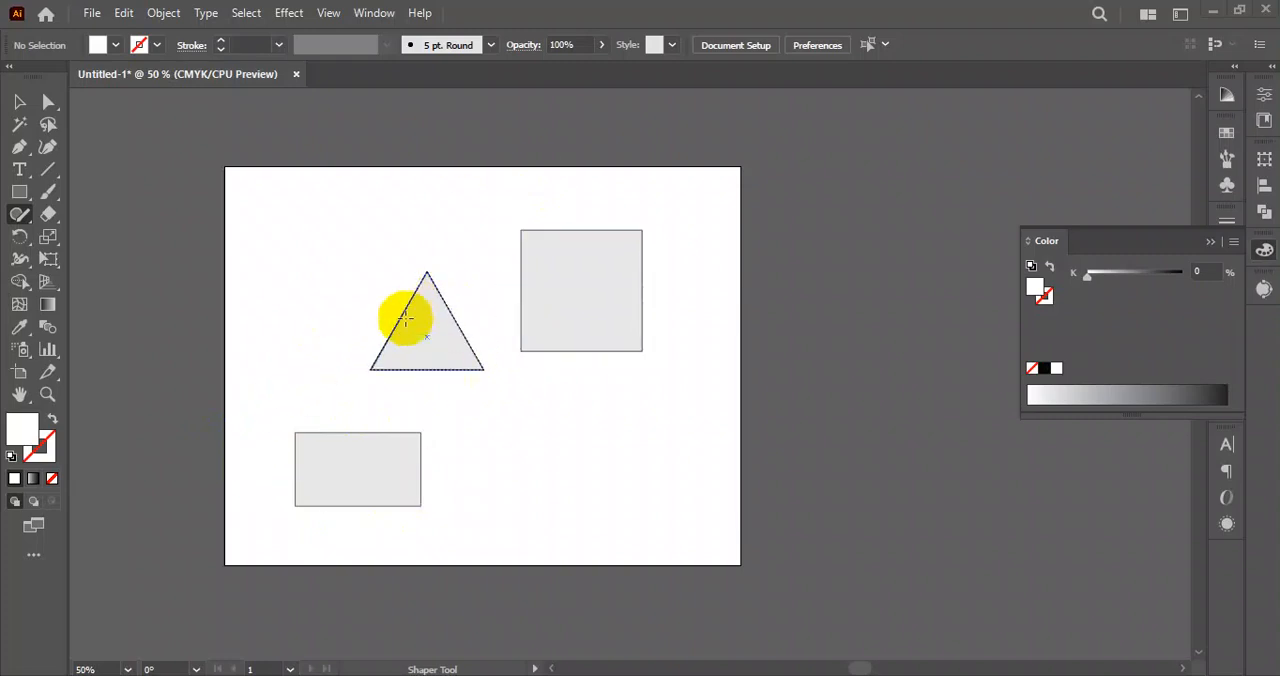
# Add a second triangle beside the rectangle, plus a circle and a flat ellipse near the artboard's upper edge, with the Shaper tool.
pyautogui.moveTo(527, 418)
pyautogui.mouseDown()
pyautogui.moveTo(494, 500)
pyautogui.moveTo(548, 509)
pyautogui.moveTo(531, 426)
pyautogui.mouseUp()
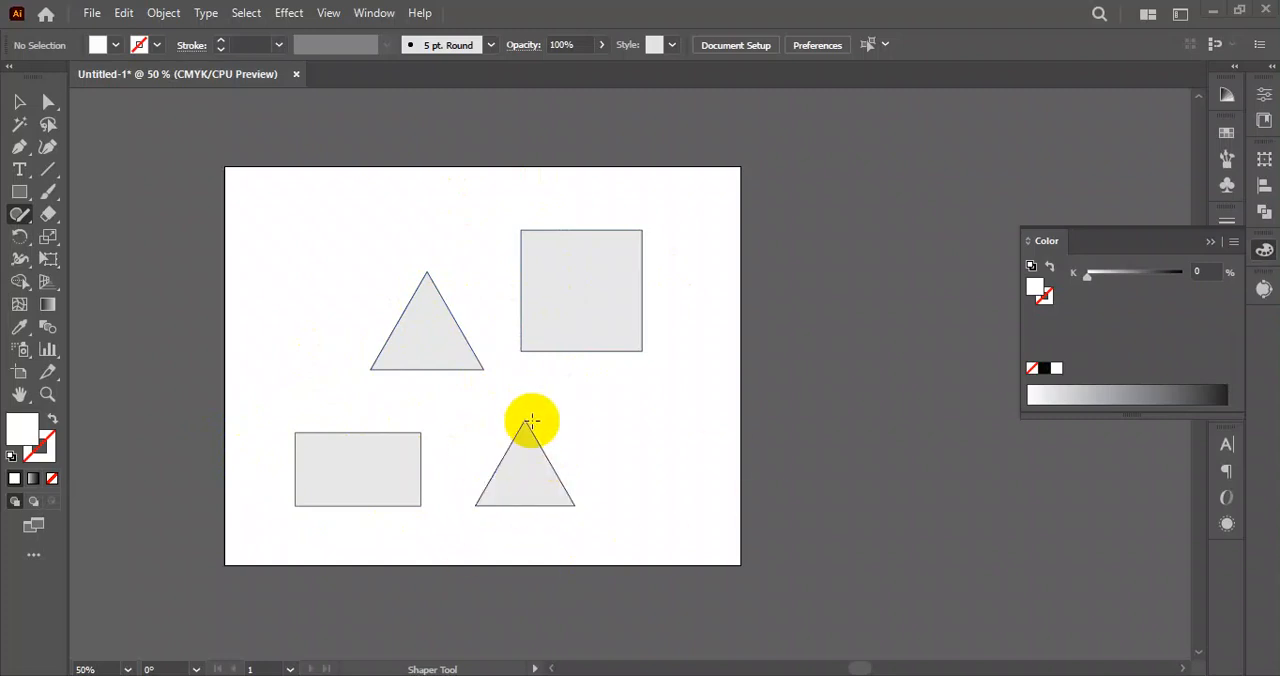
pyautogui.moveTo(277, 223)
pyautogui.mouseDown()
pyautogui.moveTo(343, 206)
pyautogui.moveTo(265, 237)
pyautogui.mouseUp()
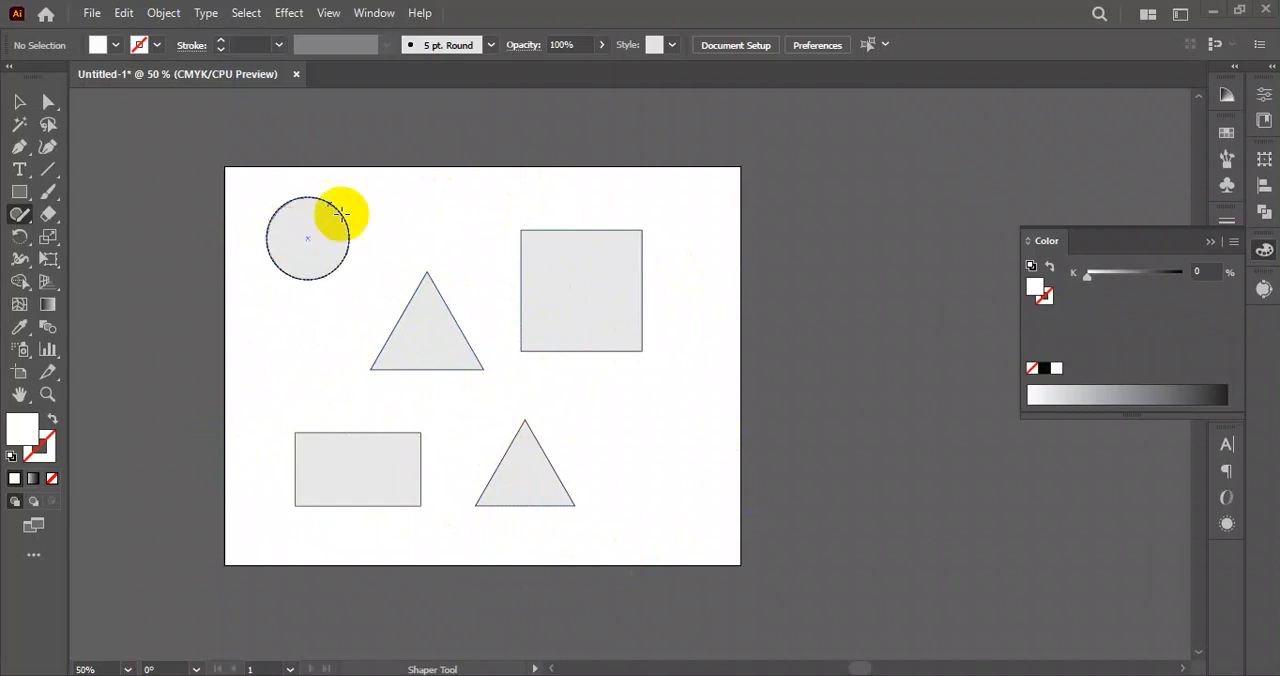
pyautogui.moveTo(450, 182)
pyautogui.mouseDown()
pyautogui.moveTo(383, 203)
pyautogui.moveTo(486, 203)
pyautogui.moveTo(372, 205)
pyautogui.mouseUp()
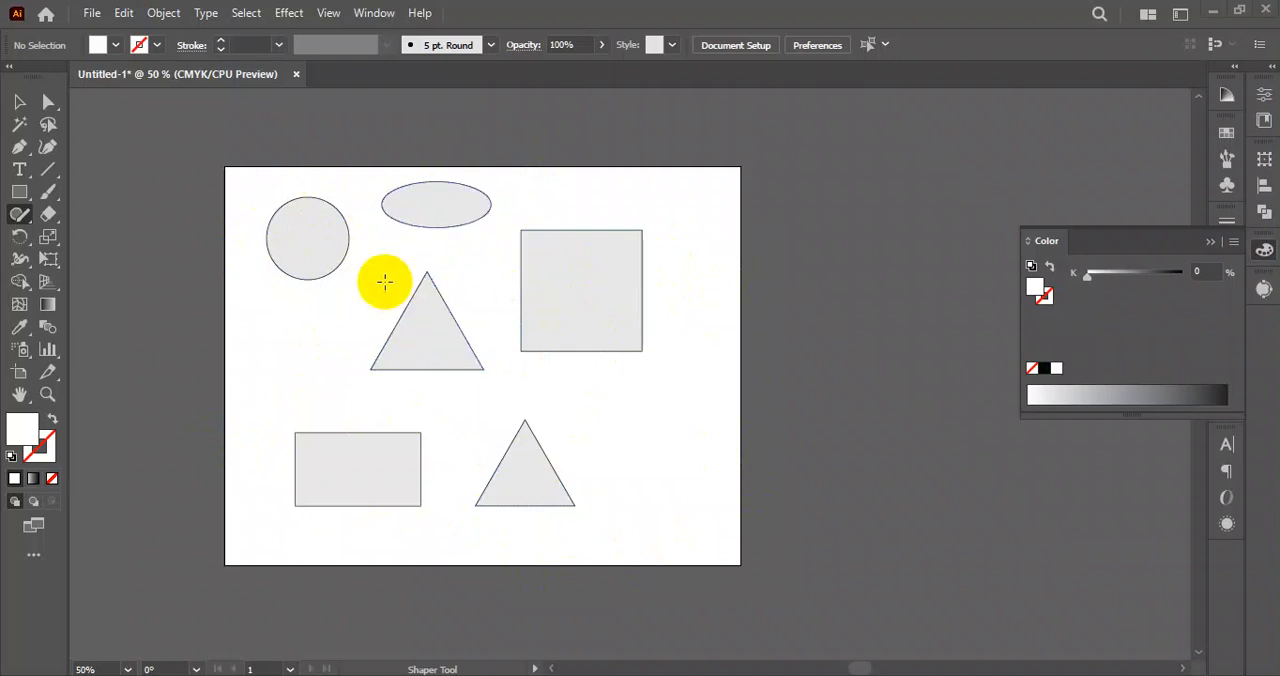
# Sketch an inverted triangle below the artboard with the Shaper tool and overlap its upper edge with a wide ellipse.
pyautogui.scroll(-5, 460, 300)
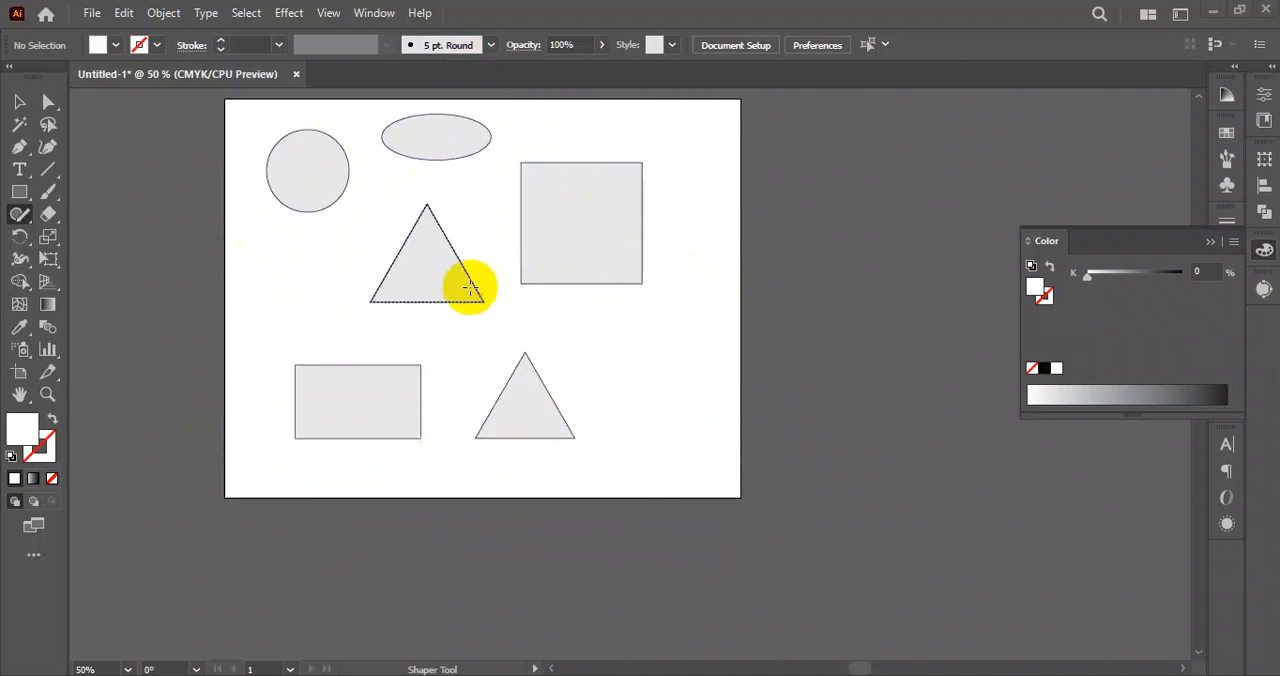
pyautogui.scroll(-3, 446, 337)
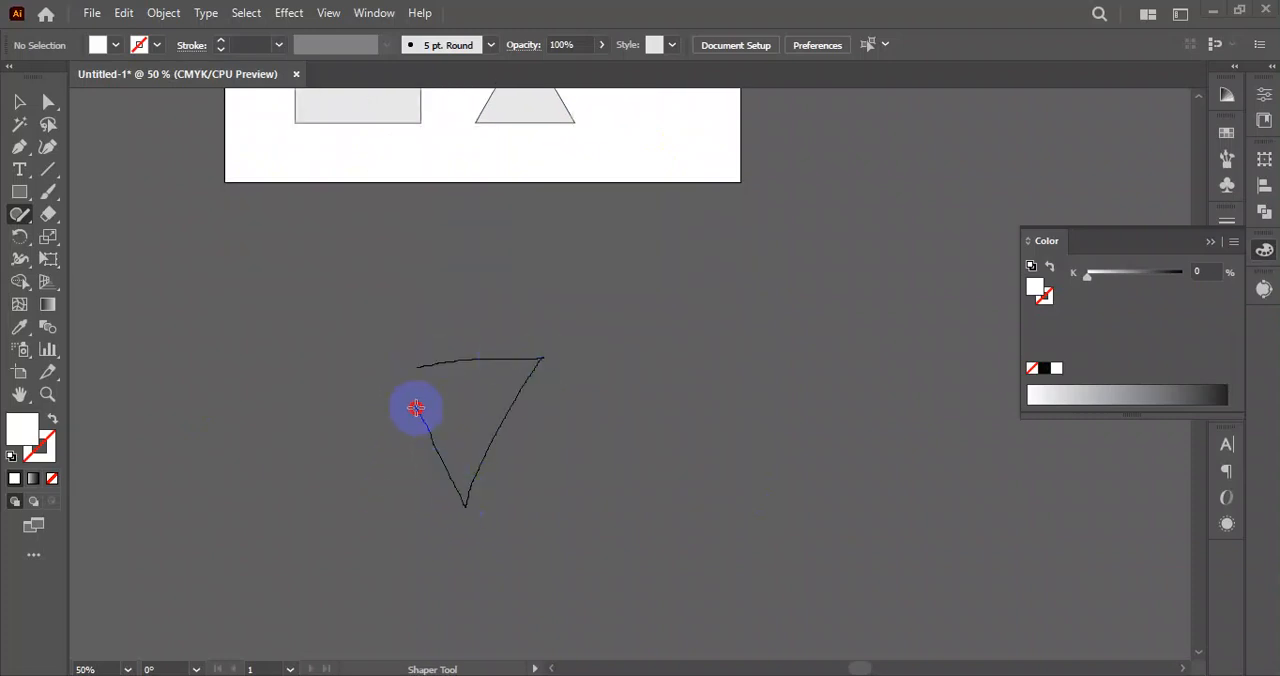
pyautogui.moveTo(416, 408); pyautogui.dragTo(414, 381)
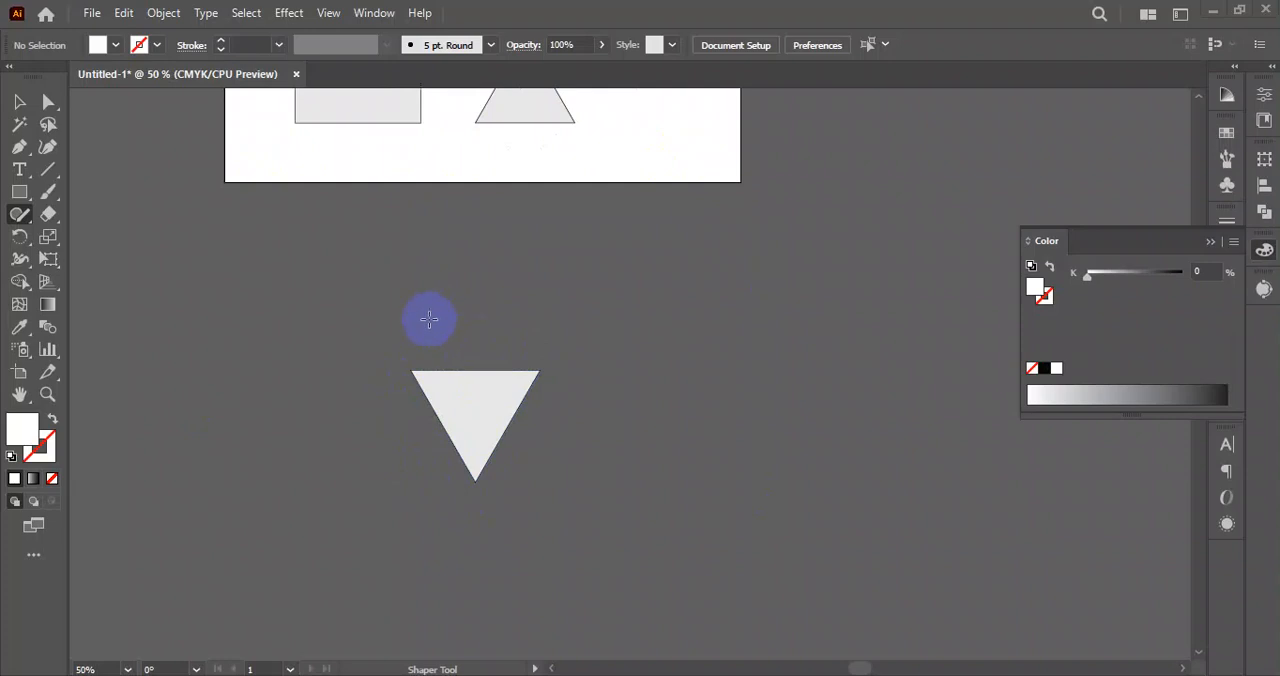
pyautogui.moveTo(479, 310)
pyautogui.mouseDown()
pyautogui.moveTo(430, 307)
pyautogui.moveTo(483, 286)
pyautogui.moveTo(436, 302)
pyautogui.moveTo(486, 303)
pyautogui.moveTo(474, 369)
pyautogui.moveTo(466, 349)
pyautogui.moveTo(424, 358)
pyautogui.moveTo(449, 331)
pyautogui.mouseUp()
pyautogui.click(500, 309)
pyautogui.click(513, 340)
pyautogui.press('Delete')
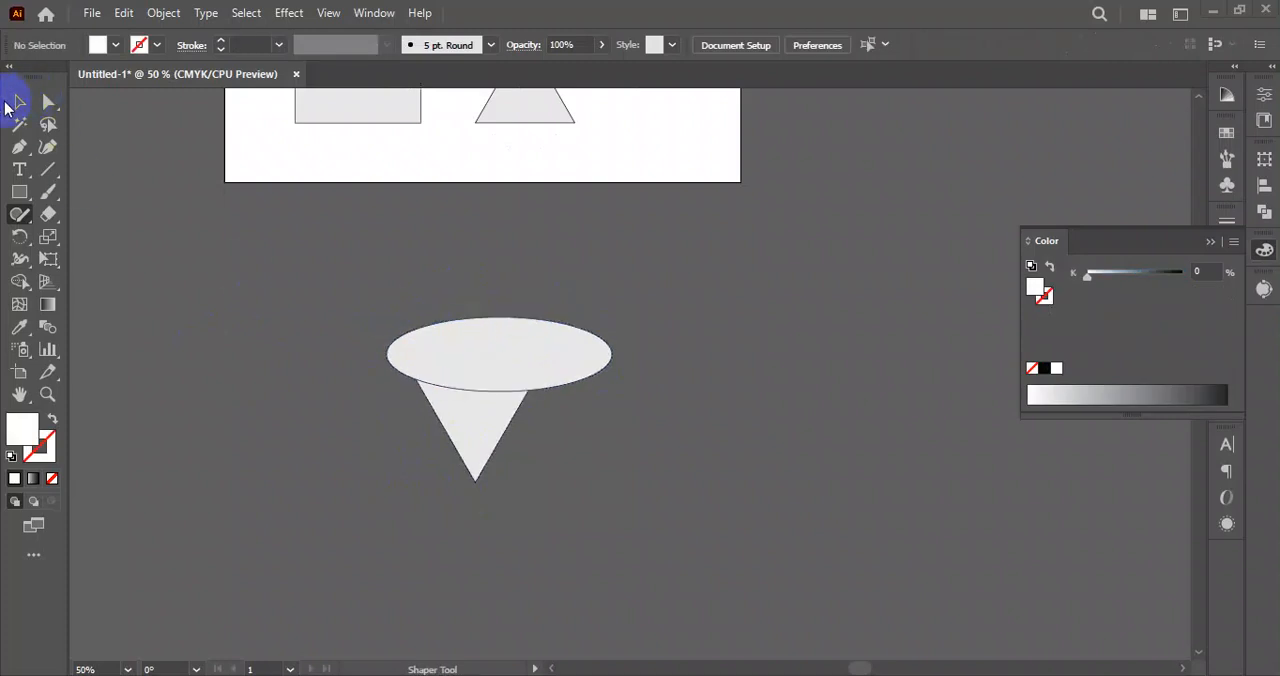
# Delete the overlapping ellipse and inverted triangle below the artboard.
pyautogui.moveTo(474, 252); pyautogui.dragTo(425, 315)
pyautogui.moveTo(381, 499); pyautogui.dragTo(372, 510)
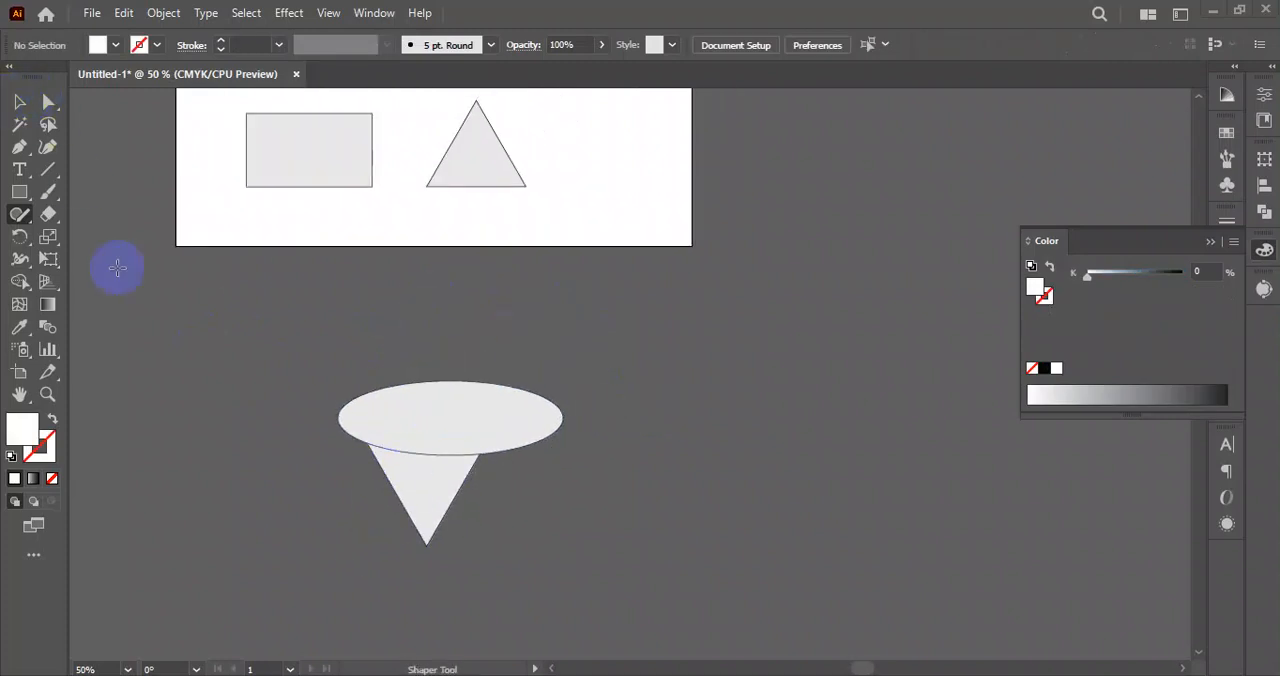
pyautogui.click(15, 104)
pyautogui.moveTo(531, 340); pyautogui.dragTo(336, 536)
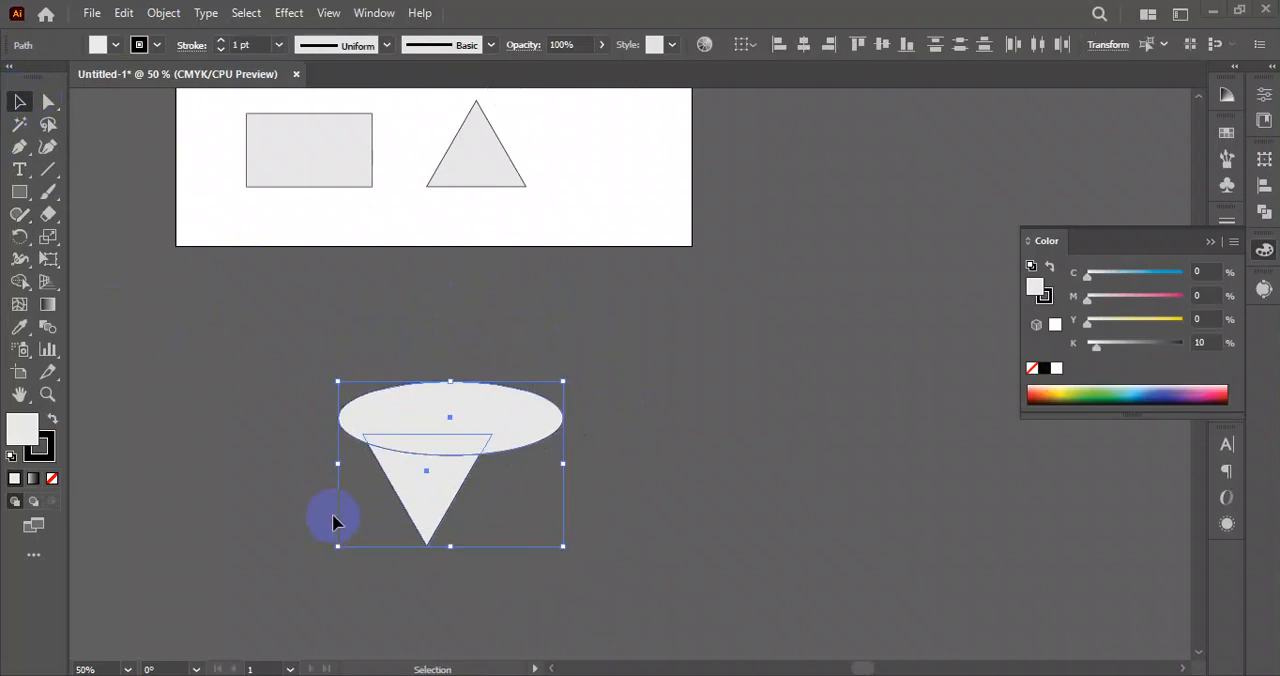
pyautogui.press('Delete')
# Move all the shapes on the artboard together to the empty canvas right of it, and reactivate the Shaper tool.
pyautogui.scroll(6, 520, 450)
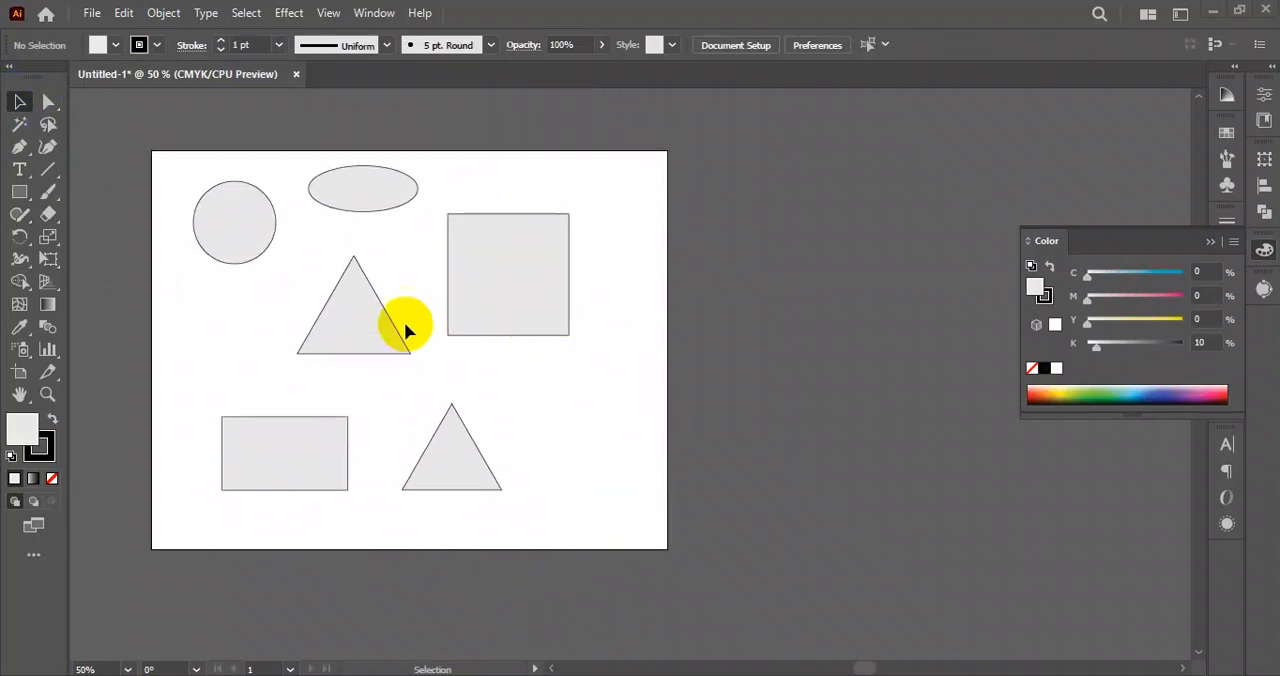
pyautogui.moveTo(180, 157); pyautogui.dragTo(597, 514)
pyautogui.moveTo(364, 350); pyautogui.dragTo(871, 343)
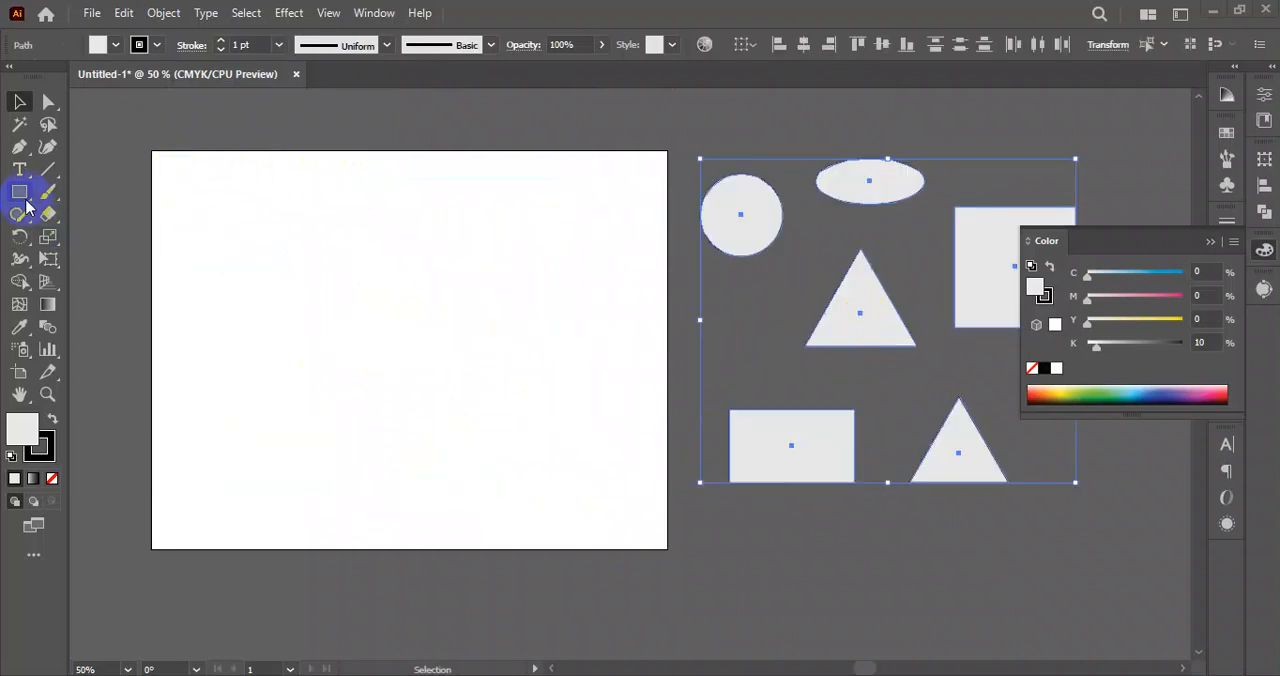
pyautogui.moveTo(22, 212); pyautogui.dragTo(90, 209)
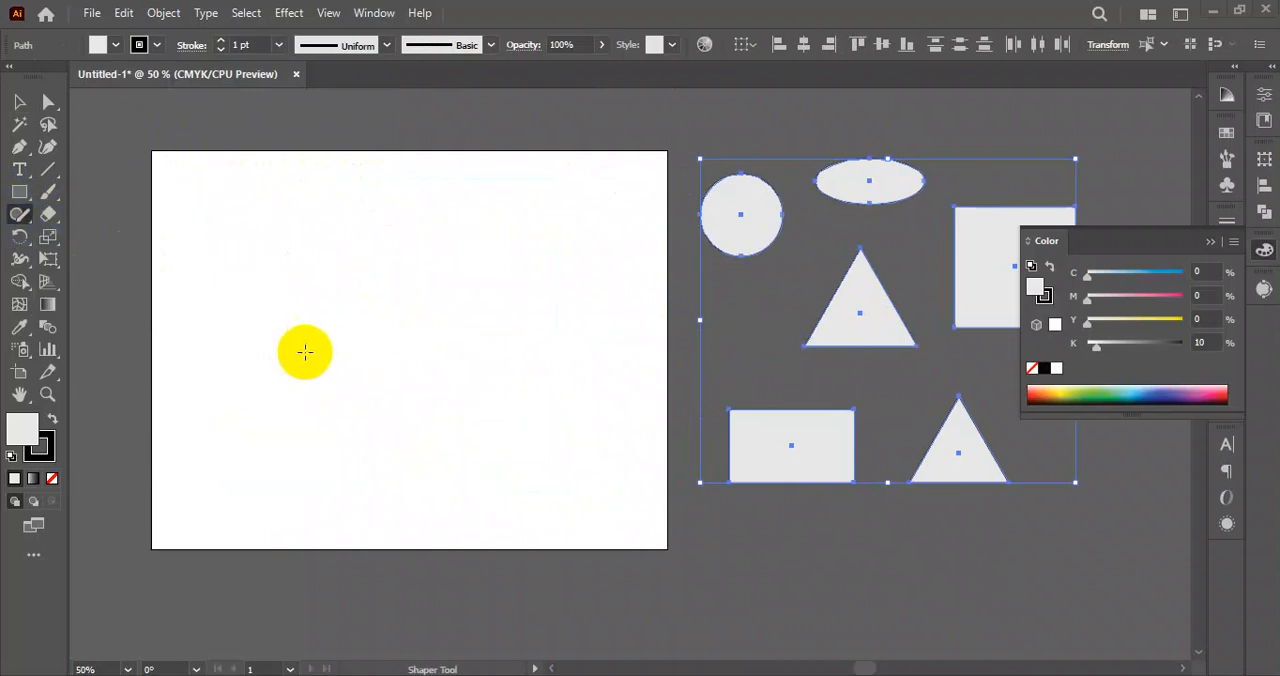
# Sketch an inverted triangle on the artboard with the Shaper tool and stack two overlapping wide ellipses over its upper edge.
pyautogui.moveTo(301, 310)
pyautogui.mouseDown()
pyautogui.moveTo(406, 489)
pyautogui.moveTo(417, 446)
pyautogui.moveTo(408, 299)
pyautogui.moveTo(386, 288)
pyautogui.moveTo(300, 310)
pyautogui.mouseUp()
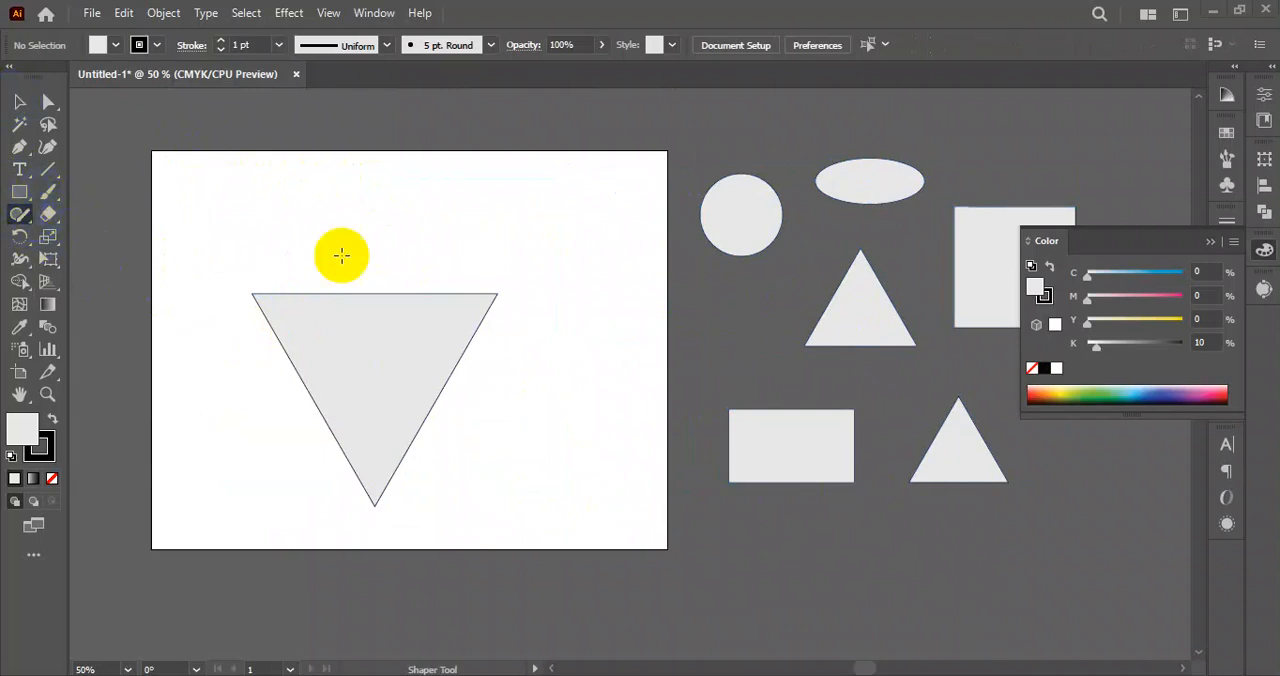
pyautogui.moveTo(263, 241); pyautogui.dragTo(451, 240)
pyautogui.moveTo(507, 302)
pyautogui.mouseDown()
pyautogui.moveTo(410, 315)
pyautogui.moveTo(242, 302)
pyautogui.moveTo(234, 254)
pyautogui.moveTo(264, 238)
pyautogui.mouseUp()
pyautogui.hotkey('ctrl', 'z')
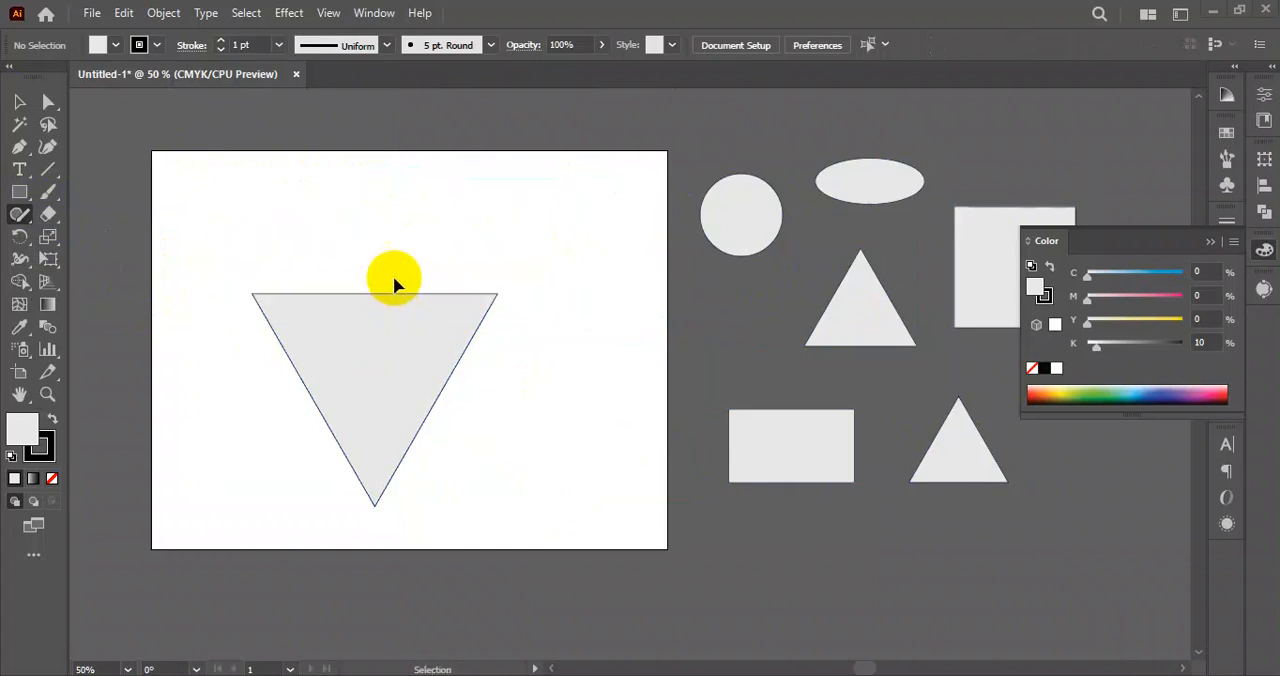
pyautogui.moveTo(364, 208)
pyautogui.mouseDown()
pyautogui.moveTo(244, 249)
pyautogui.moveTo(229, 303)
pyautogui.moveTo(307, 328)
pyautogui.moveTo(451, 330)
pyautogui.moveTo(511, 297)
pyautogui.moveTo(493, 231)
pyautogui.moveTo(352, 208)
pyautogui.mouseUp()
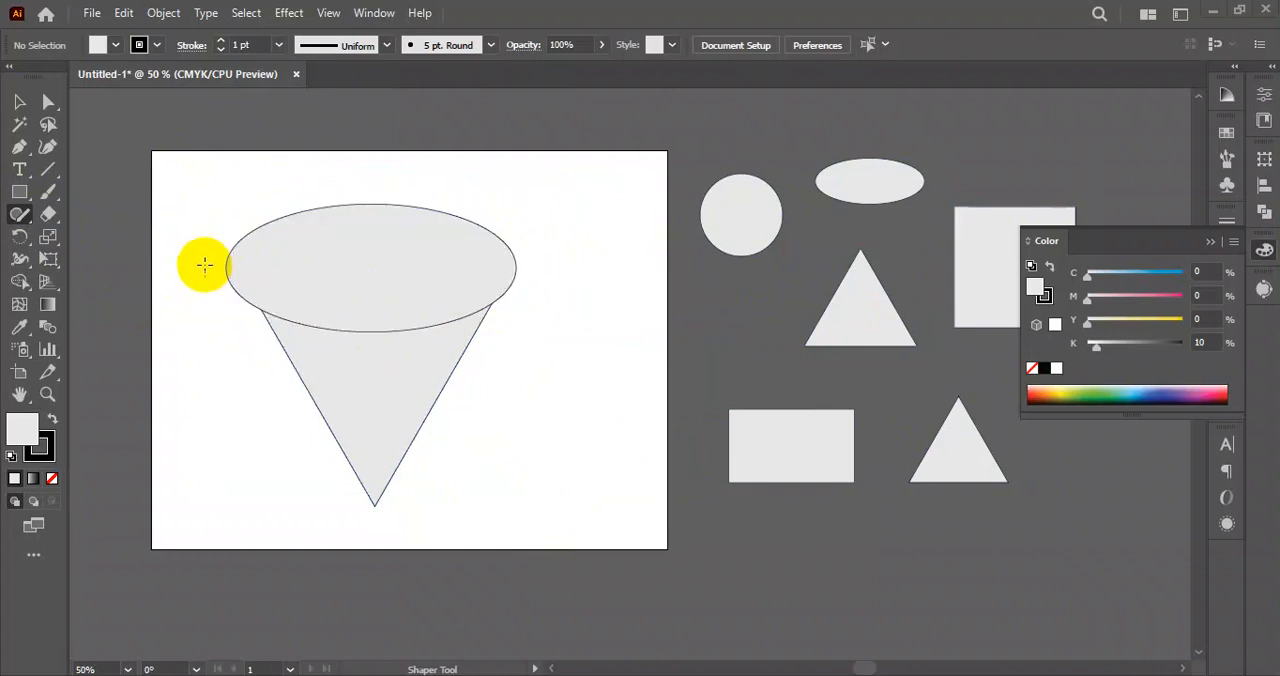
pyautogui.scroll(2, 383, 285)
pyautogui.moveTo(262, 240)
pyautogui.mouseDown()
pyautogui.moveTo(300, 283)
pyautogui.moveTo(490, 320)
pyautogui.moveTo(537, 256)
pyautogui.moveTo(360, 228)
pyautogui.moveTo(268, 238)
pyautogui.mouseUp()
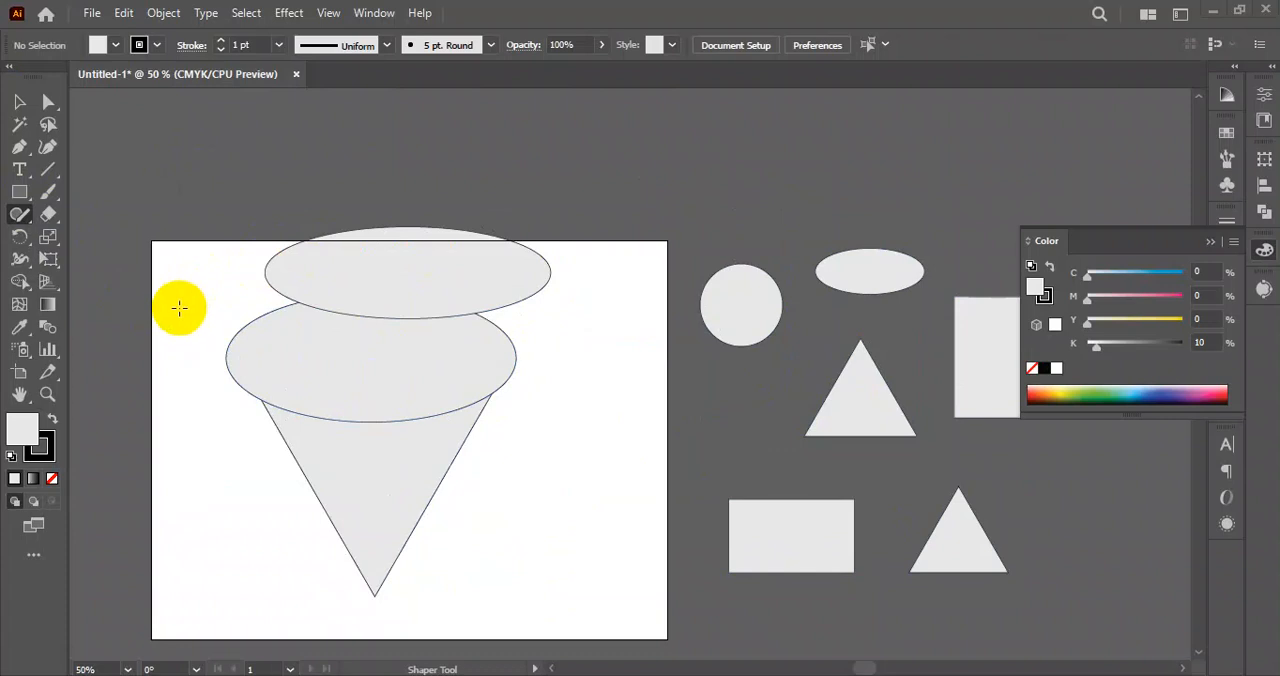
# Shift the uppermost ellipse to centre it over the lower ellipse and the inverted triangle.
pyautogui.moveTo(400, 281); pyautogui.dragTo(324, 376)
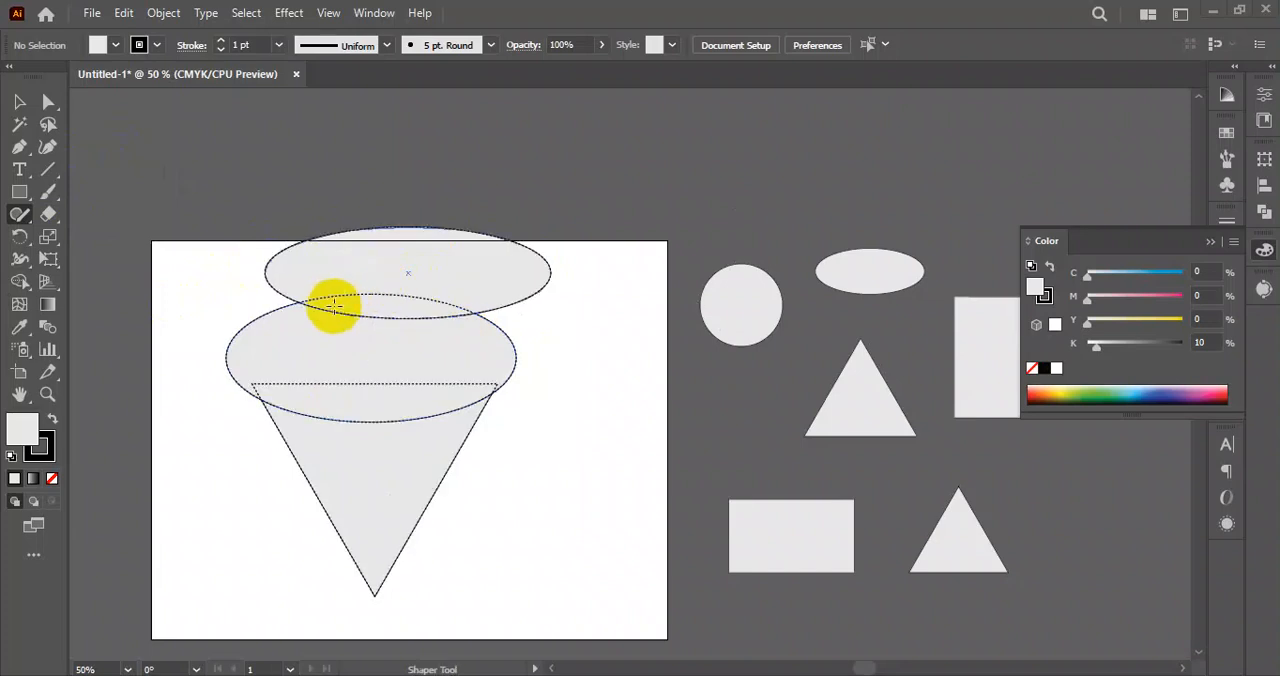
pyautogui.moveTo(346, 300); pyautogui.dragTo(474, 378)
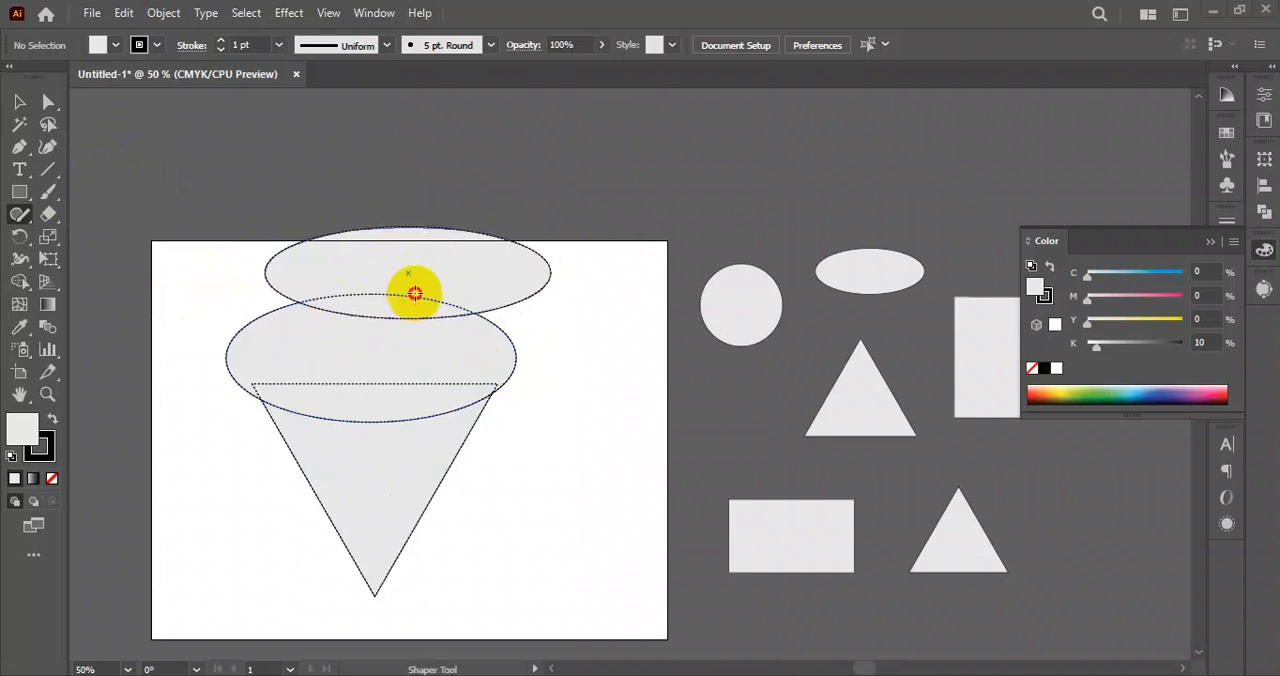
pyautogui.click(420, 281)
pyautogui.click(19, 102)
pyautogui.click(322, 135)
pyautogui.moveTo(441, 218); pyautogui.dragTo(609, 269)
pyautogui.moveTo(581, 326); pyautogui.dragTo(533, 332)
pyautogui.click(626, 260)
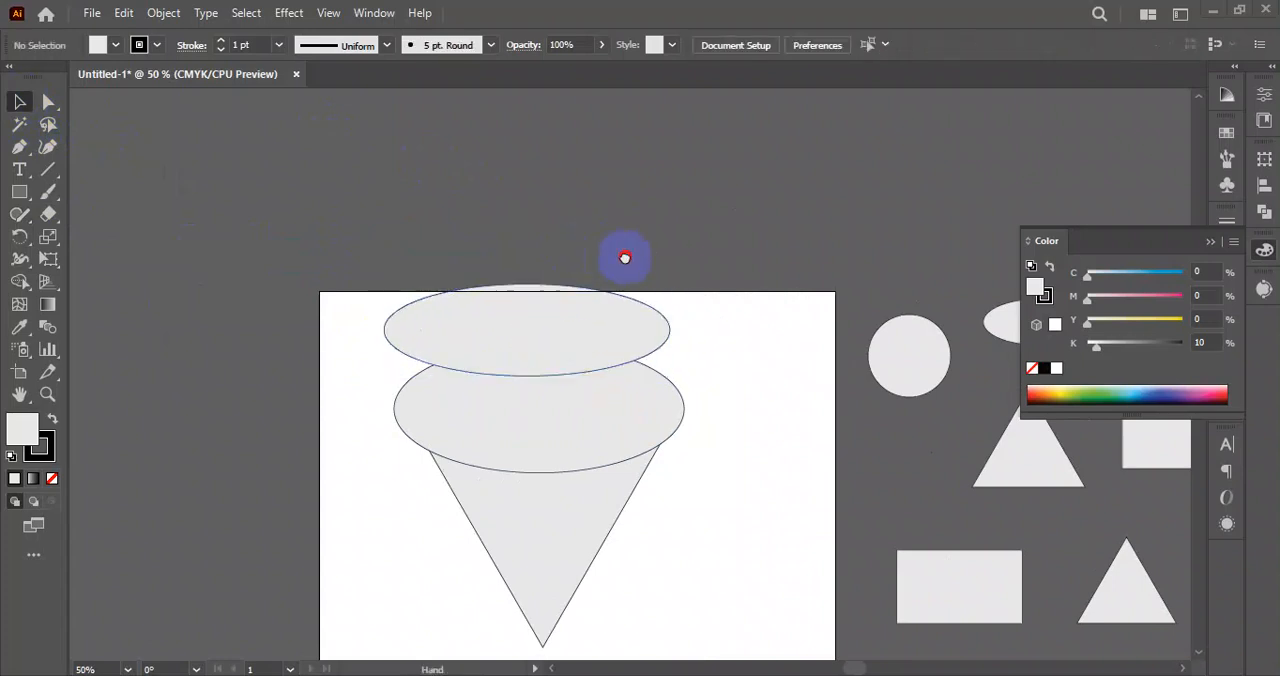
pyautogui.moveTo(626, 260); pyautogui.dragTo(606, 264)
pyautogui.scroll(2, 466, 419)
pyautogui.moveTo(692, 341); pyautogui.dragTo(541, 387)
pyautogui.moveTo(472, 278); pyautogui.dragTo(492, 283)
# Move the two ellipses and the inverted triangle together, at a reduced width, to the empty canvas left of the artboard.
pyautogui.click(734, 341)
pyautogui.scroll(-3, 695, 395)
pyautogui.moveTo(715, 473); pyautogui.dragTo(606, 476)
pyautogui.click(577, 305)
pyautogui.moveTo(577, 305); pyautogui.dragTo(522, 523)
pyautogui.moveTo(528, 530); pyautogui.dragTo(355, 442)
pyautogui.moveTo(331, 284); pyautogui.dragTo(326, 316)
pyautogui.moveTo(416, 420); pyautogui.dragTo(390, 421)
pyautogui.click(467, 447)
pyautogui.moveTo(483, 452); pyautogui.dragTo(440, 423)
pyautogui.moveTo(385, 247); pyautogui.dragTo(243, 407)
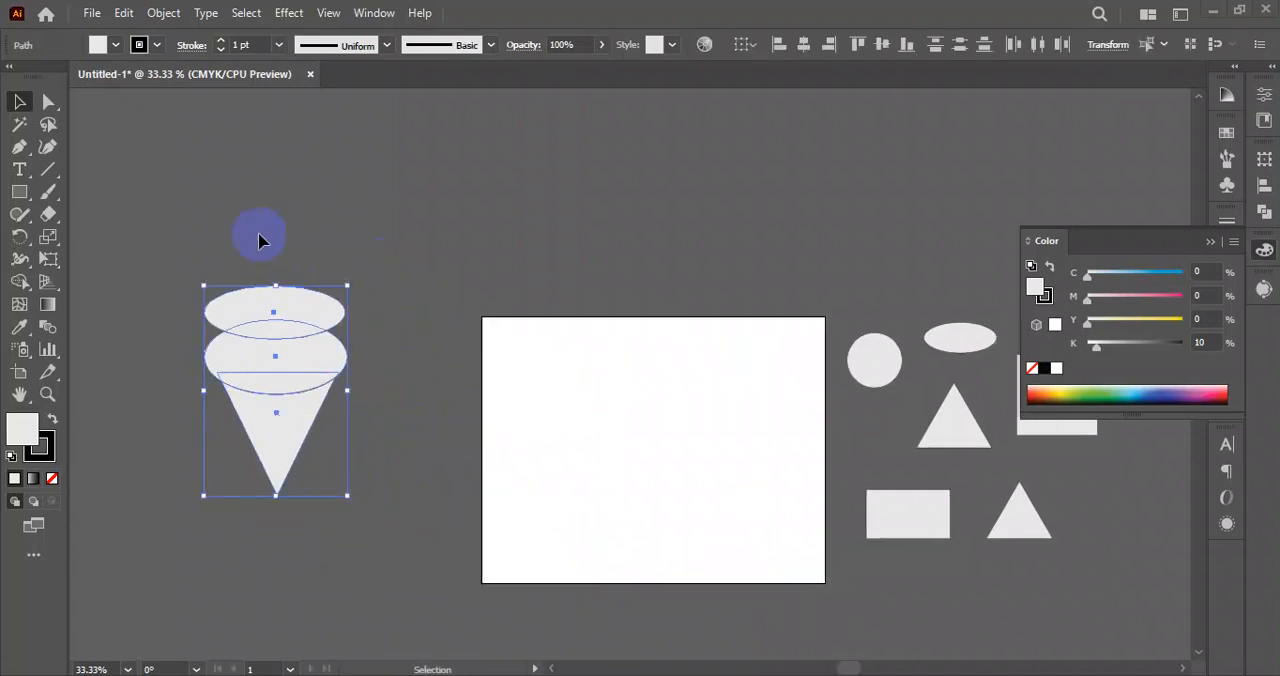
# Try to merge the stacked ellipses and triangle with Shaper tool strokes across their overlaps, and undo the stray lines.
pyautogui.click(19, 214)
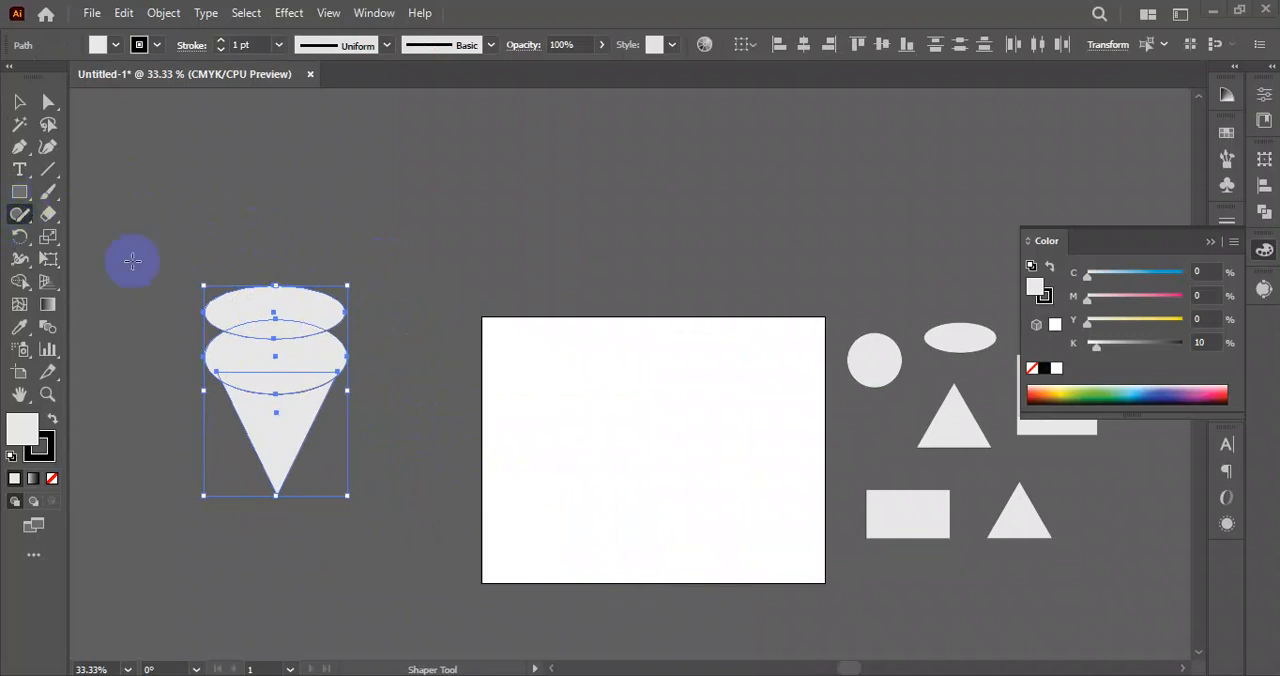
pyautogui.click(440, 286)
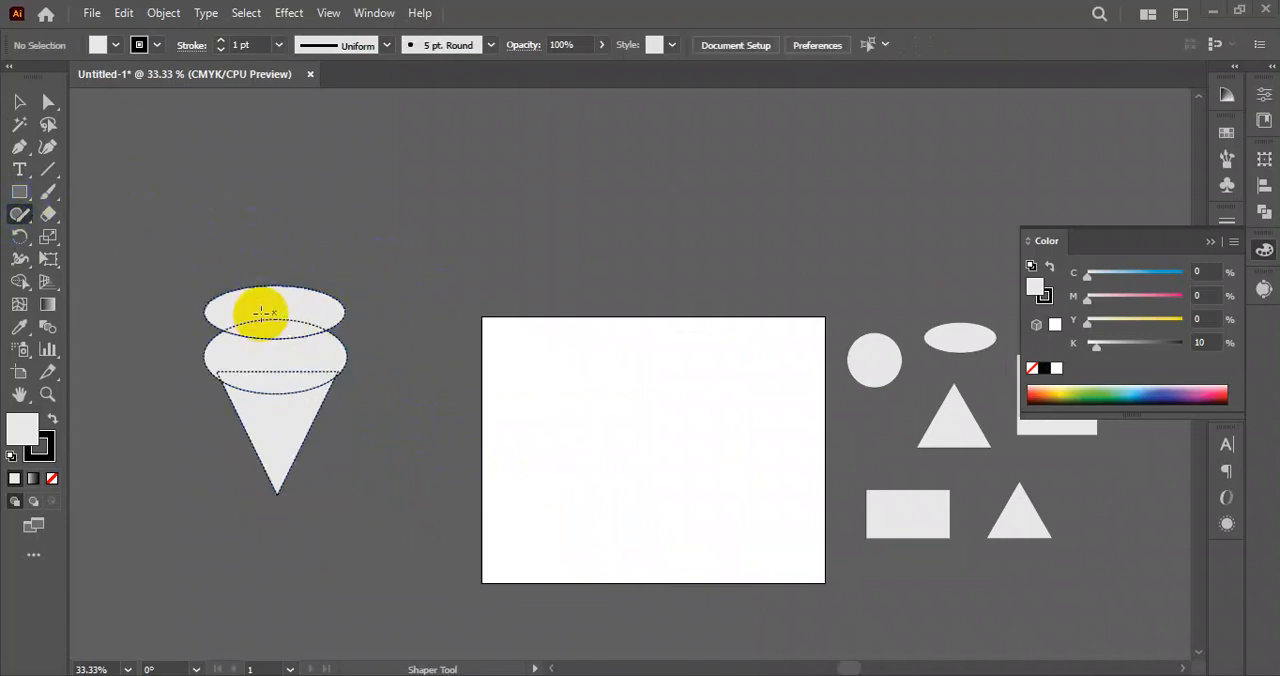
pyautogui.moveTo(262, 313); pyautogui.dragTo(281, 337)
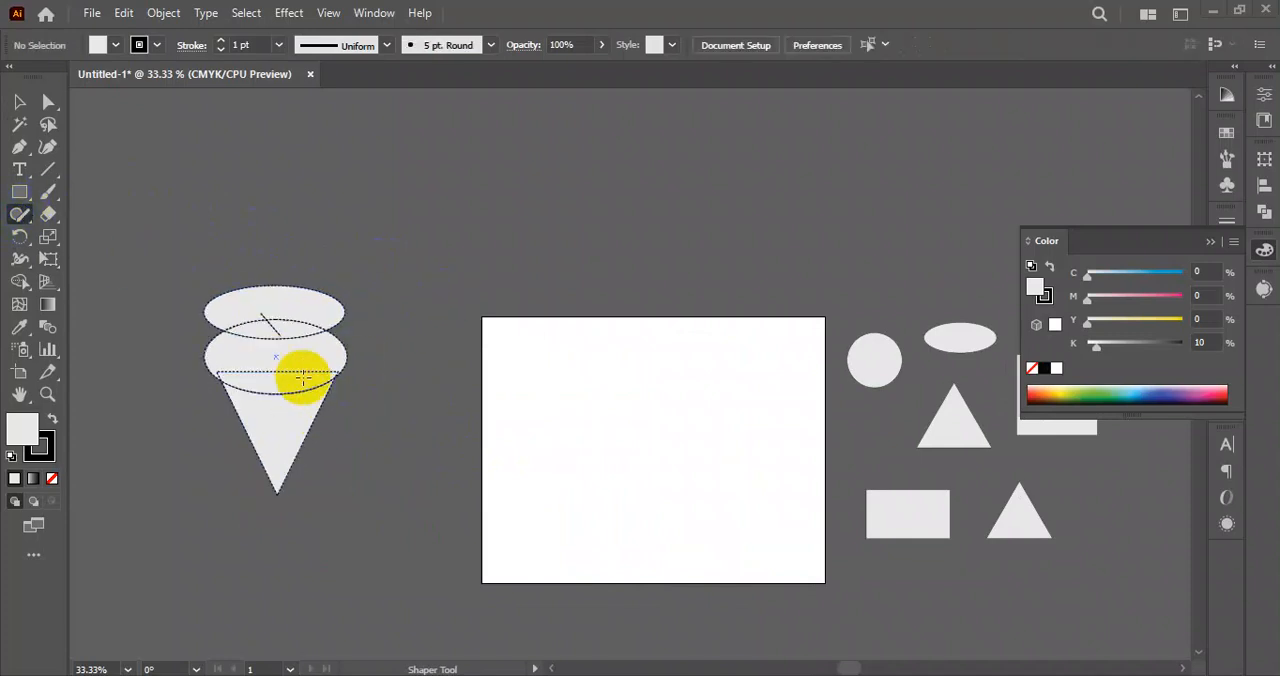
pyautogui.moveTo(274, 305); pyautogui.dragTo(257, 391)
pyautogui.scroll(2, 260, 320)
pyautogui.moveTo(376, 338)
pyautogui.mouseDown()
pyautogui.moveTo(420, 369)
pyautogui.moveTo(400, 398)
pyautogui.mouseUp()
pyautogui.moveTo(323, 294); pyautogui.dragTo(345, 368)
pyautogui.moveTo(424, 295)
pyautogui.mouseDown()
pyautogui.moveTo(351, 355)
pyautogui.moveTo(356, 382)
pyautogui.mouseUp()
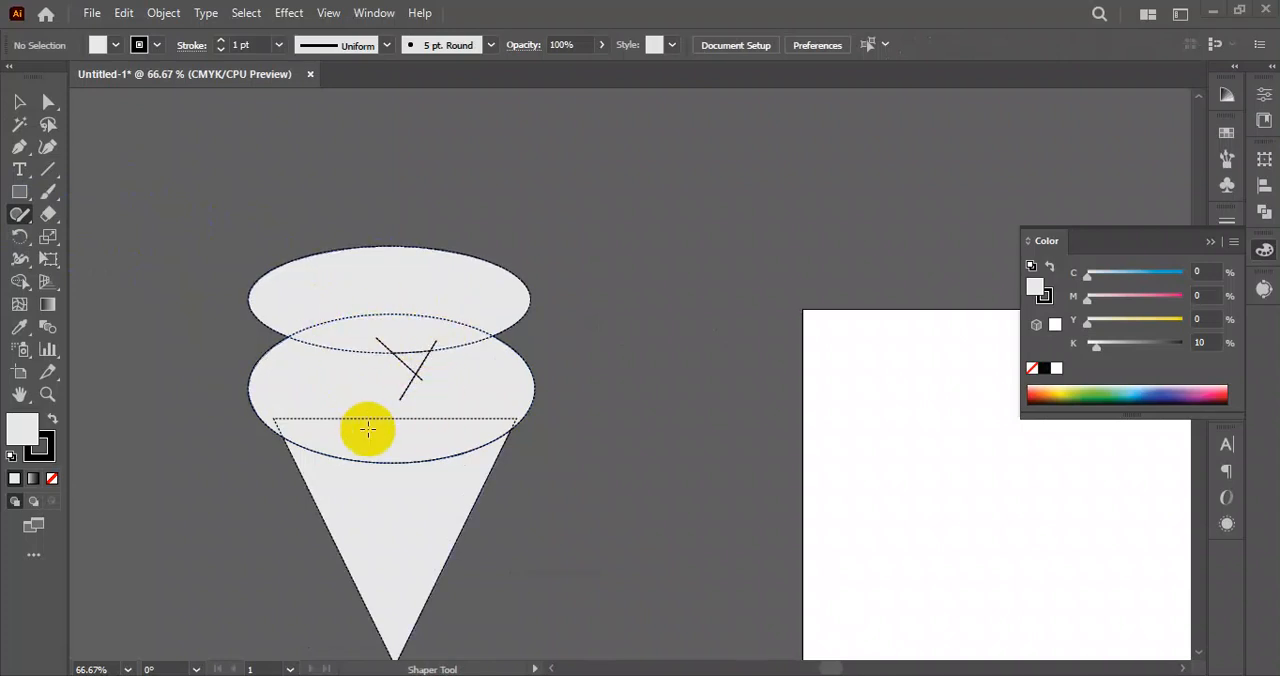
pyautogui.hotkey('ctrl', 'z')
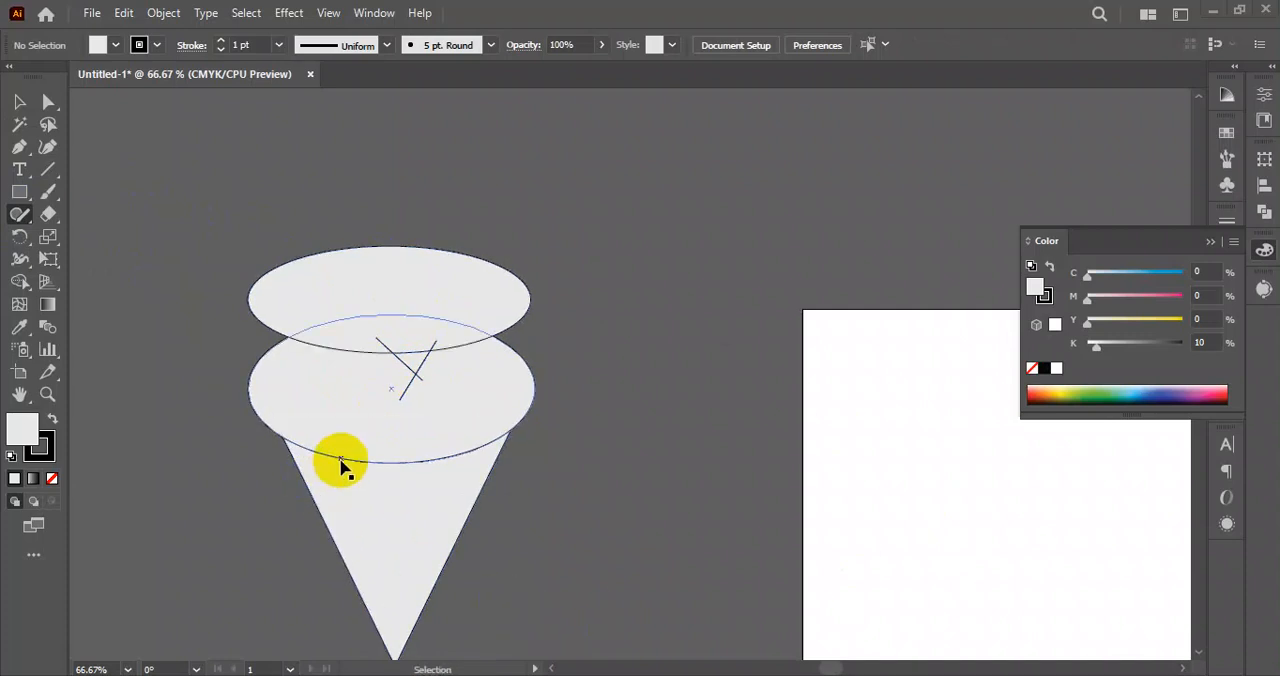
pyautogui.hotkey('ctrl', 'z')
# Merge the two overlapping ellipses into one outline with the Shaper tool and scribble across it to remove its fill.
pyautogui.moveTo(391, 290)
pyautogui.mouseDown()
pyautogui.moveTo(451, 343)
pyautogui.moveTo(374, 405)
pyautogui.moveTo(530, 305)
pyautogui.mouseUp()
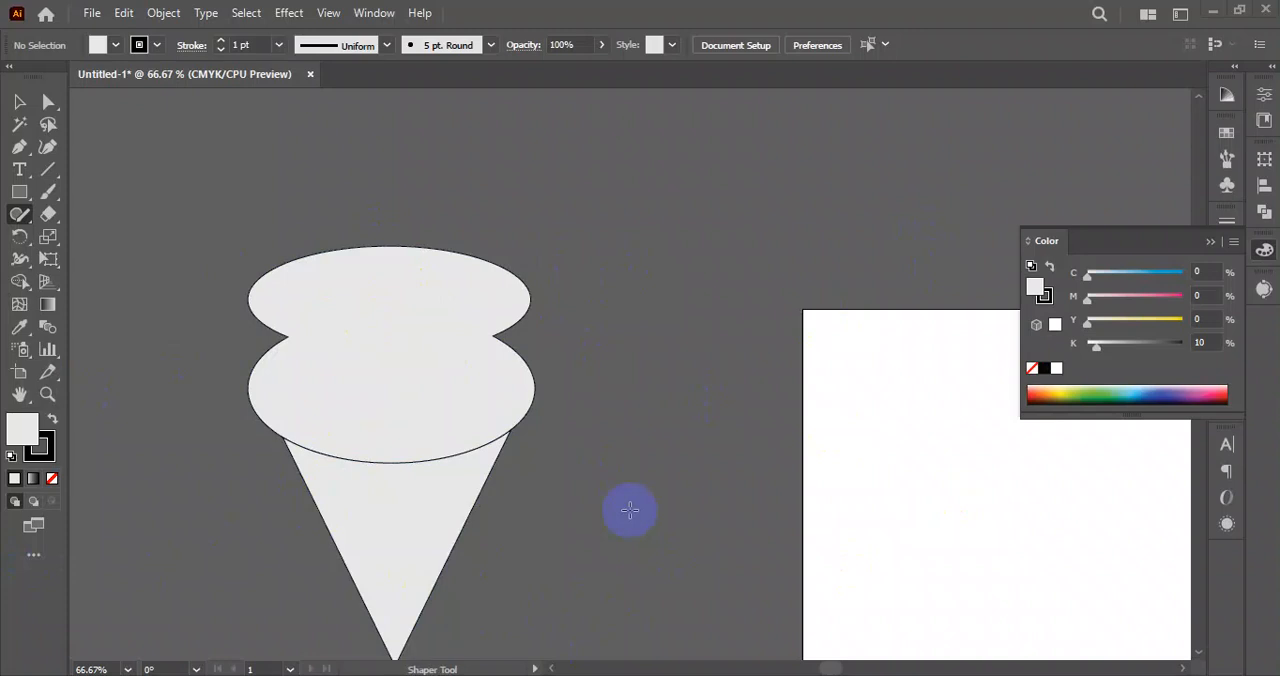
pyautogui.moveTo(397, 283); pyautogui.dragTo(316, 450)
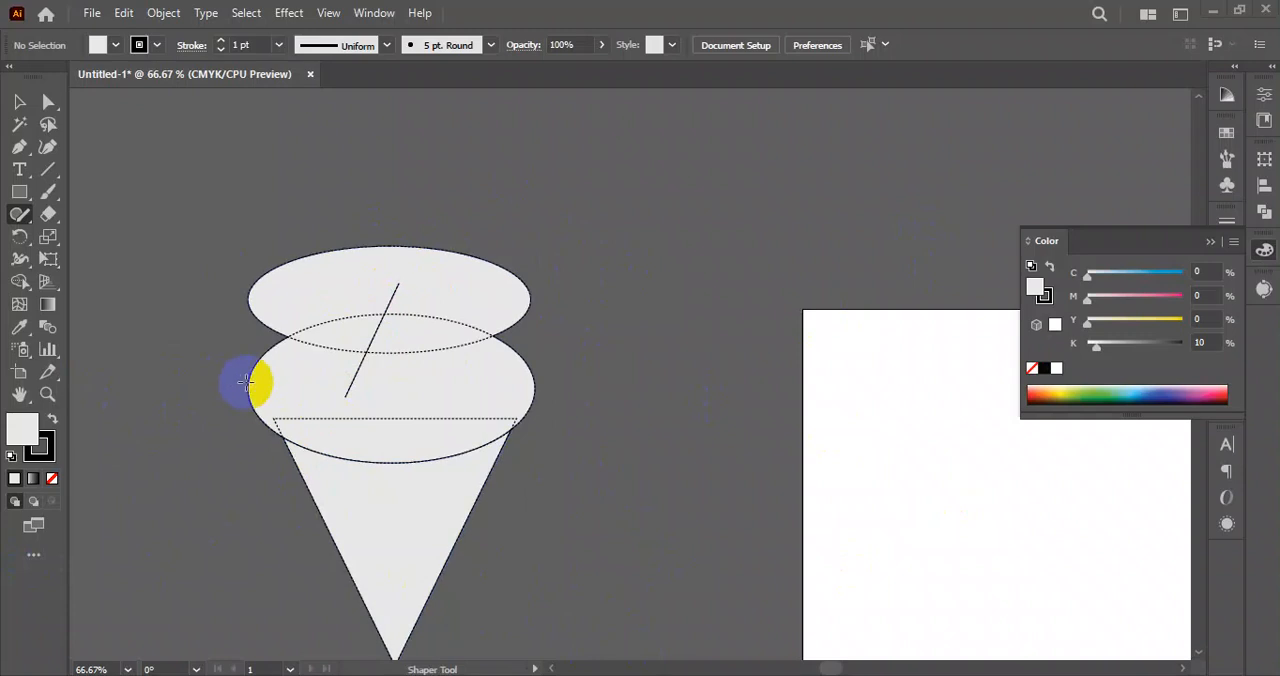
pyautogui.hotkey('ctrl', 'z')
pyautogui.moveTo(386, 271)
pyautogui.mouseDown()
pyautogui.moveTo(360, 330)
pyautogui.moveTo(371, 388)
pyautogui.moveTo(330, 455)
pyautogui.mouseUp()
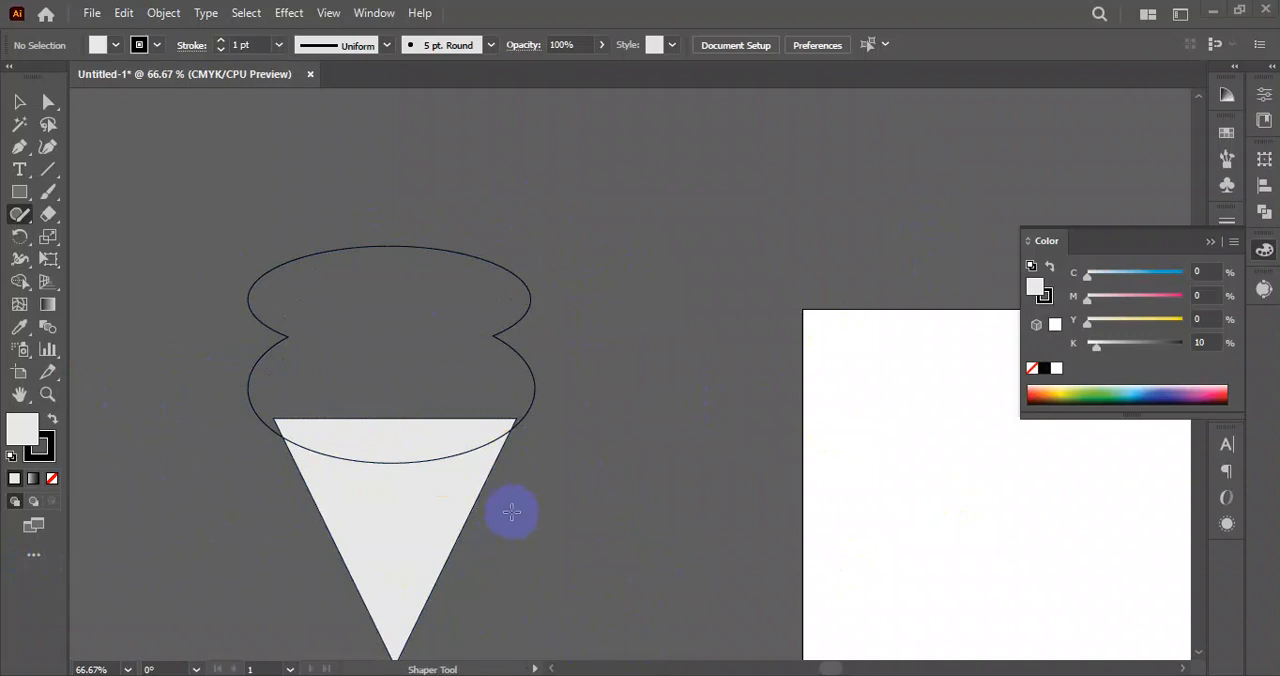
# Try sketching and merging two overlapping ellipses near the artboard's upper corner with the Shaper tool, and undo them.
pyautogui.moveTo(657, 371); pyautogui.dragTo(453, 411)
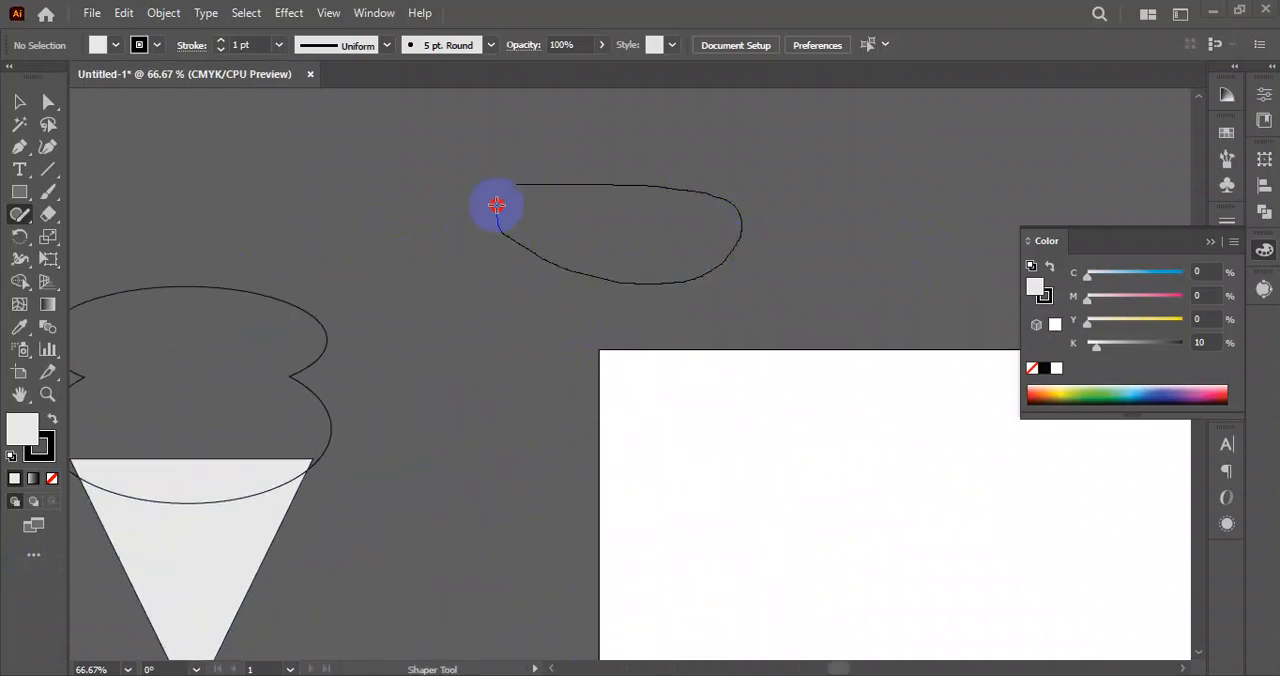
pyautogui.moveTo(497, 205); pyautogui.dragTo(500, 188)
pyautogui.moveTo(508, 300)
pyautogui.mouseDown()
pyautogui.moveTo(591, 254)
pyautogui.moveTo(514, 323)
pyautogui.moveTo(520, 335)
pyautogui.mouseUp()
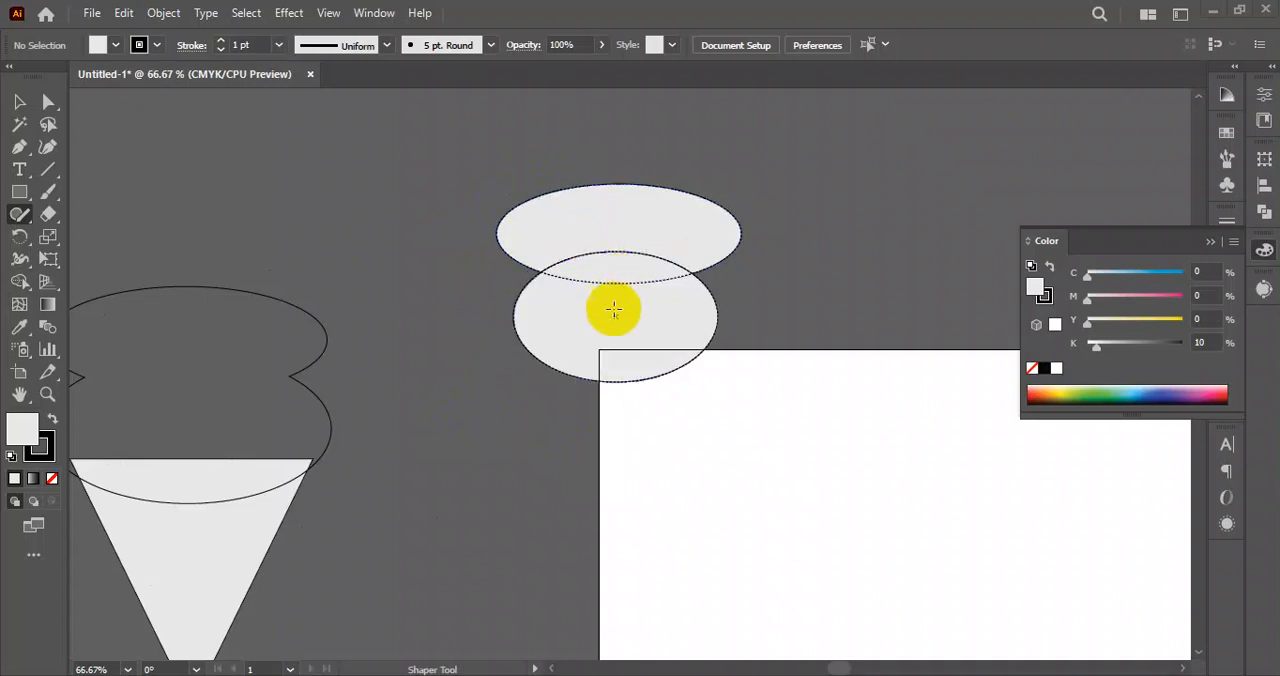
pyautogui.moveTo(620, 222)
pyautogui.mouseDown()
pyautogui.moveTo(586, 334)
pyautogui.moveTo(593, 260)
pyautogui.mouseUp()
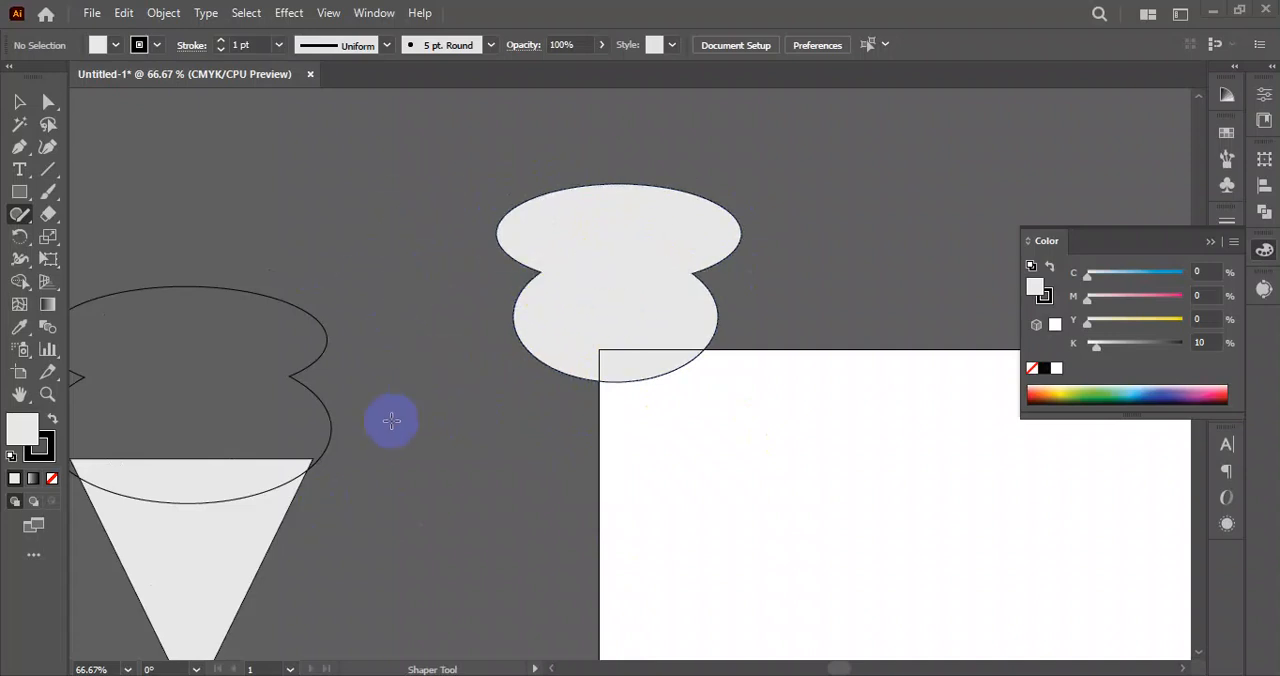
pyautogui.moveTo(627, 222); pyautogui.dragTo(586, 360)
pyautogui.hotkey('ctrl', 'z')
pyautogui.hotkey('ctrl', 'z')
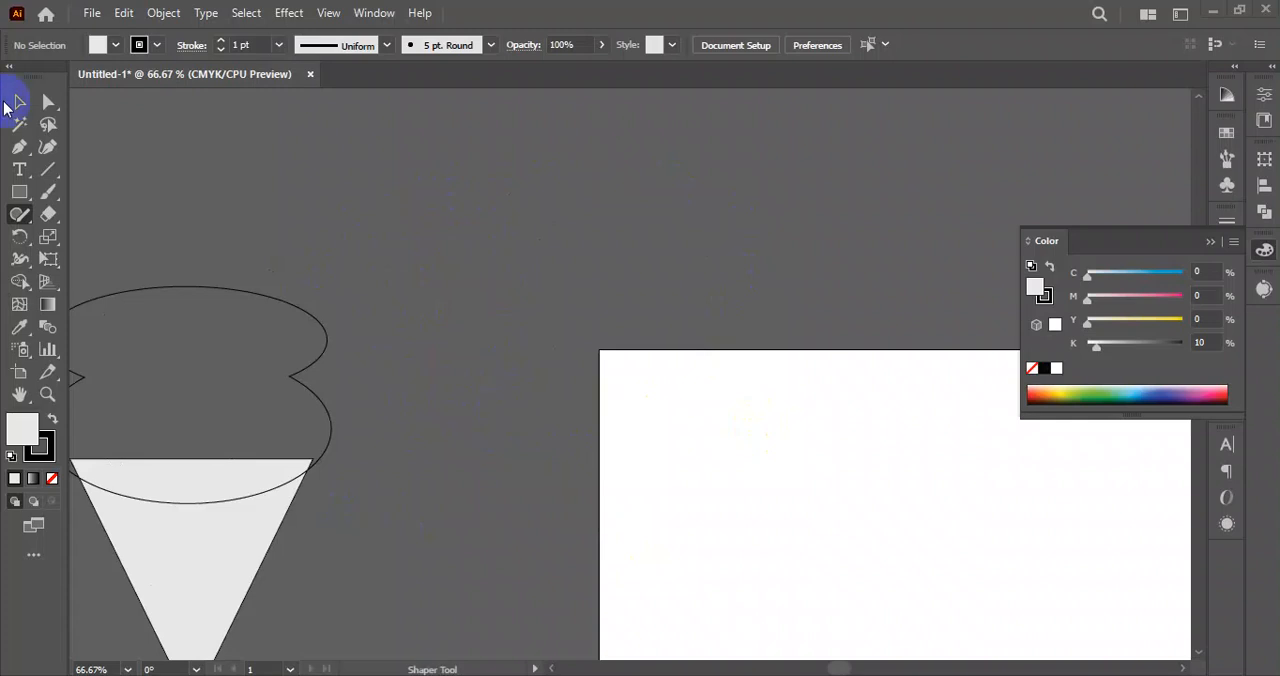
# Delete the unfilled ellipse outline and the inverted triangle beside the artboard.
pyautogui.click(20, 101)
pyautogui.moveTo(416, 392); pyautogui.dragTo(240, 475)
pyautogui.press('Delete')
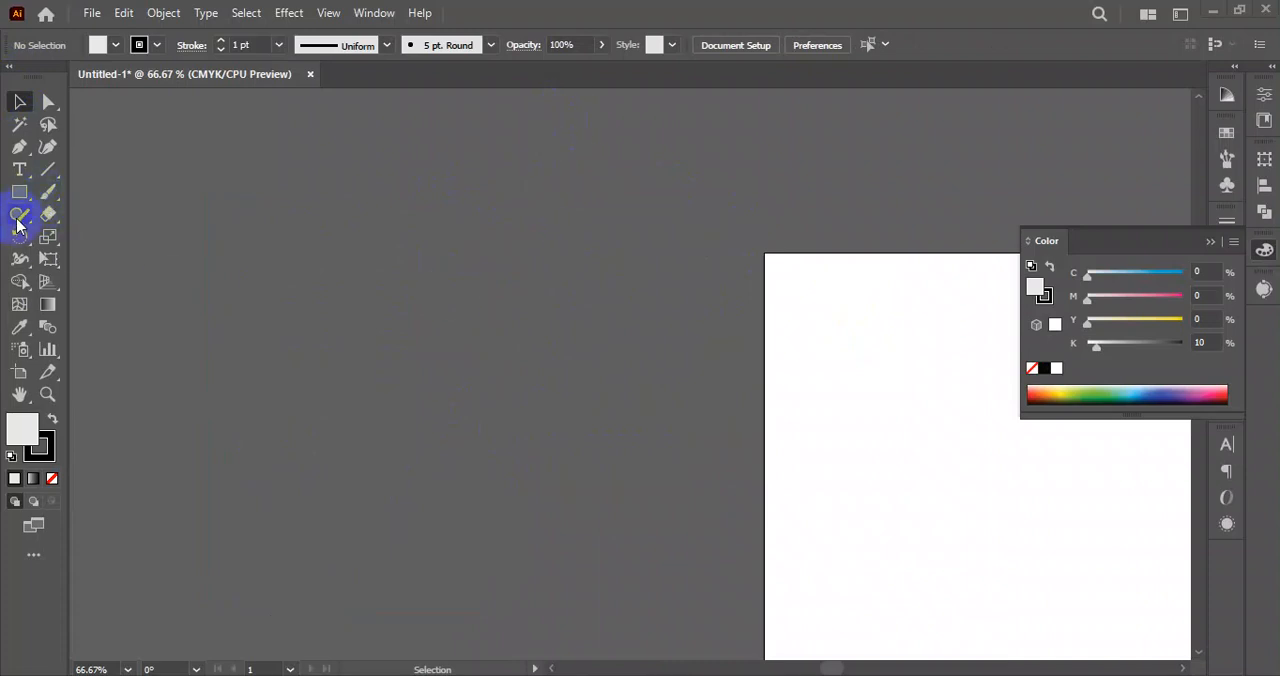
# Sketch two circles and a tilted ellipse overlapping beside the artboard, and merge them into one shape with the Shaper tool.
pyautogui.moveTo(17, 222); pyautogui.dragTo(60, 216)
pyautogui.click(60, 216)
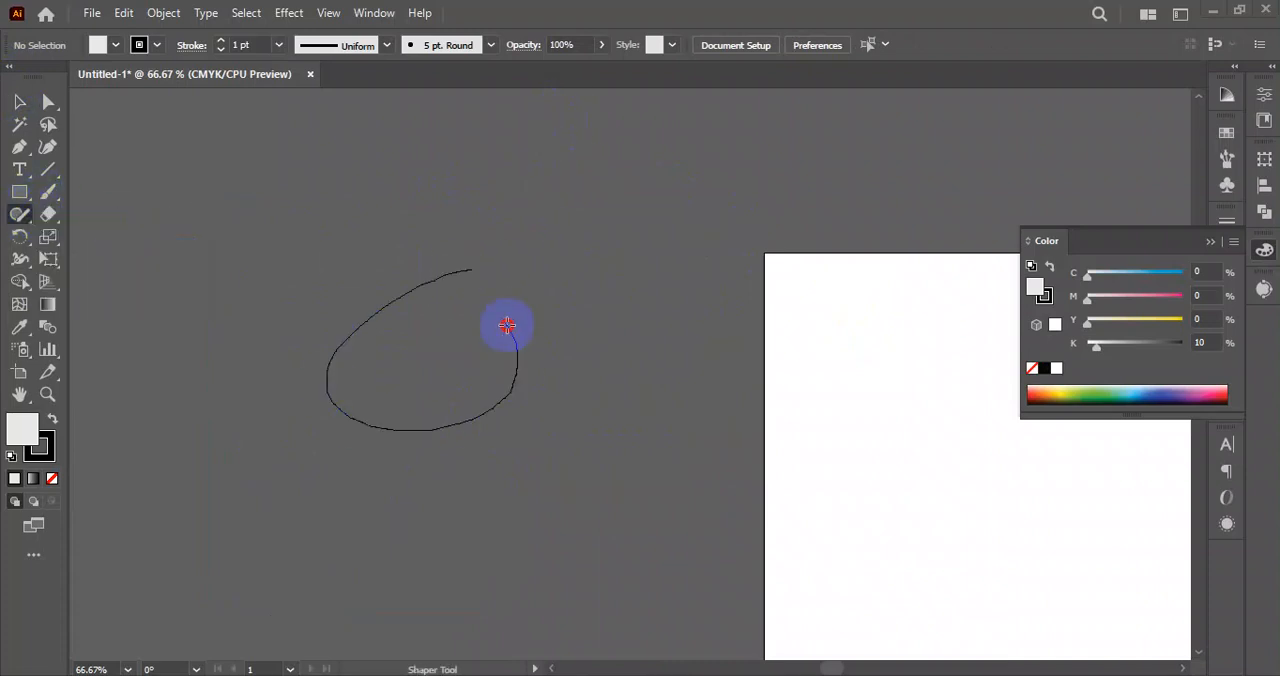
pyautogui.moveTo(507, 325); pyautogui.dragTo(490, 285)
pyautogui.moveTo(543, 240)
pyautogui.mouseDown()
pyautogui.moveTo(457, 365)
pyautogui.moveTo(557, 218)
pyautogui.moveTo(460, 265)
pyautogui.mouseUp()
pyautogui.moveTo(437, 188)
pyautogui.mouseDown()
pyautogui.moveTo(383, 314)
pyautogui.moveTo(435, 192)
pyautogui.mouseUp()
pyautogui.moveTo(437, 269)
pyautogui.mouseDown()
pyautogui.moveTo(437, 243)
pyautogui.moveTo(443, 423)
pyautogui.moveTo(400, 398)
pyautogui.moveTo(495, 408)
pyautogui.mouseUp()
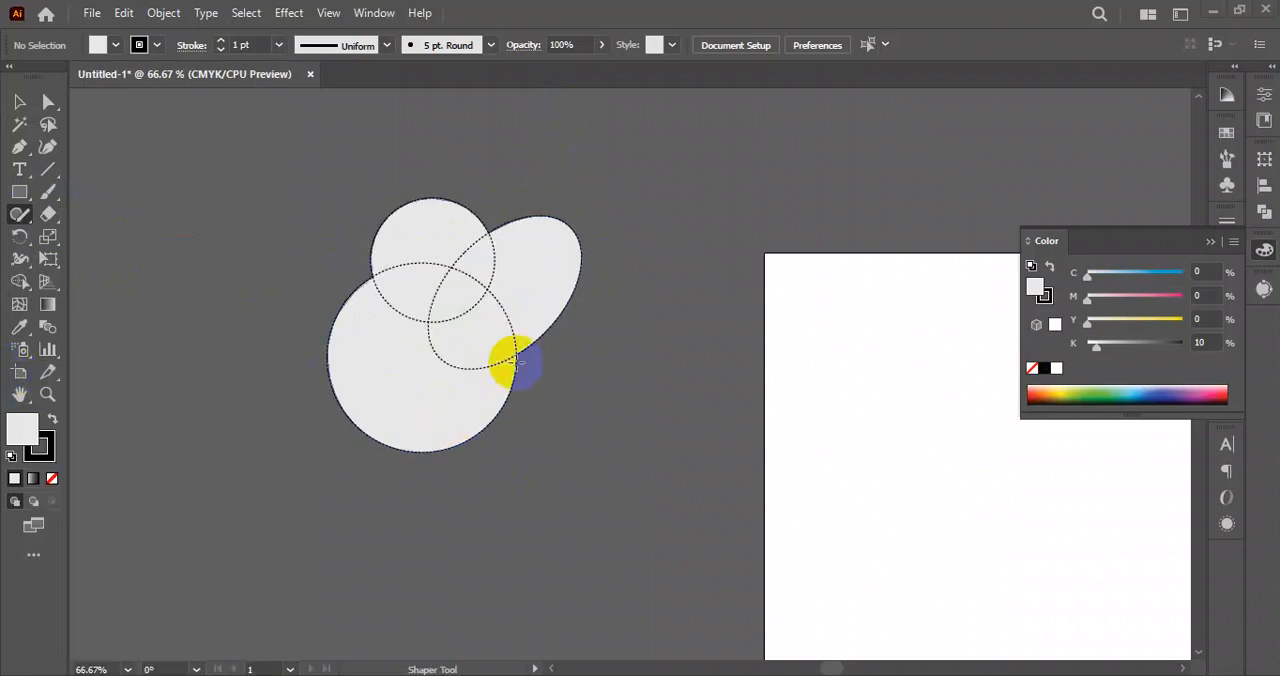
pyautogui.moveTo(430, 262); pyautogui.dragTo(335, 340)
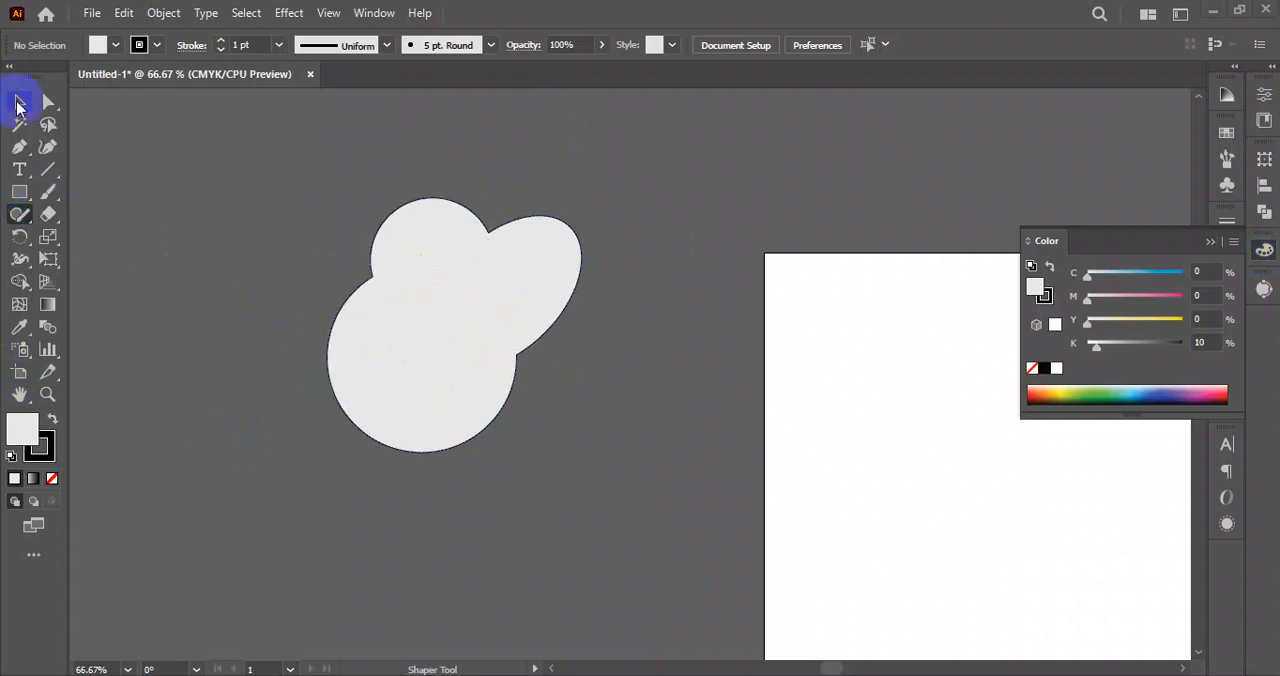
# Delete the merged shape made of the two circles and the tilted ellipse.
pyautogui.click(17, 104)
pyautogui.click(523, 357)
pyautogui.press('Delete')
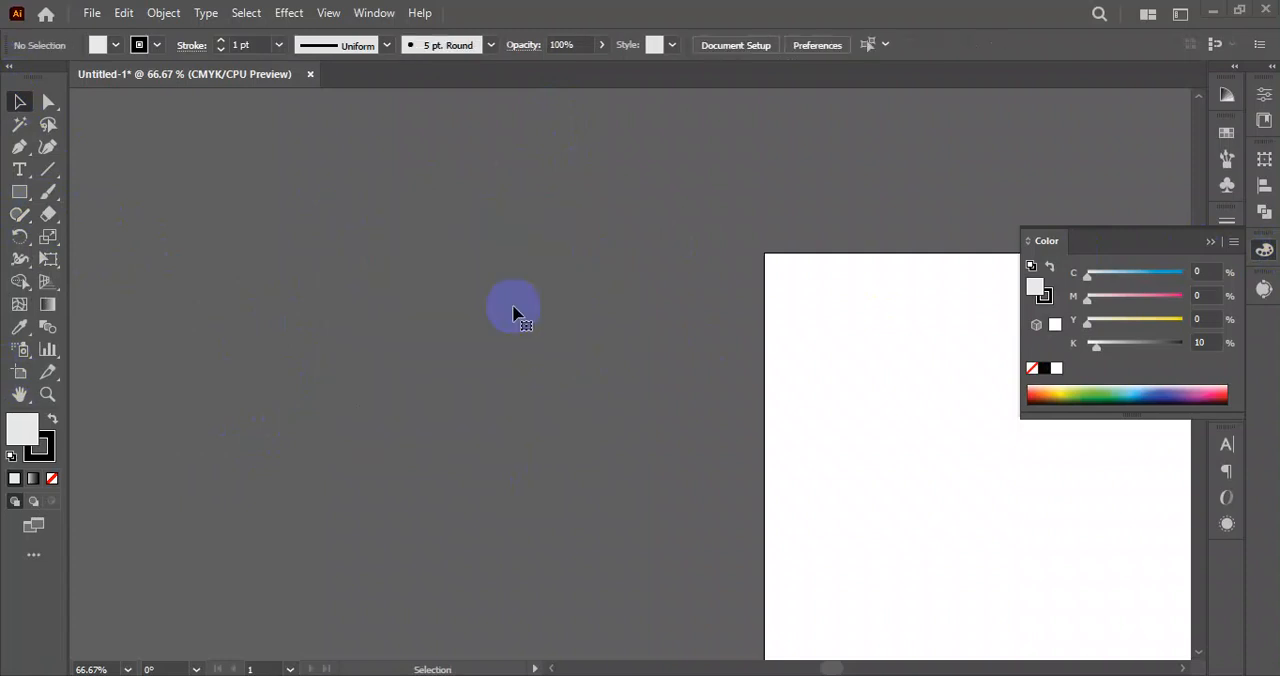
# Draw two wavy lines across the full width of the artboard, one below the other, with the Pencil tool.
pyautogui.moveTo(30, 228)
pyautogui.mouseDown()
pyautogui.moveTo(125, 247)
pyautogui.moveTo(72, 243)
pyautogui.mouseUp()
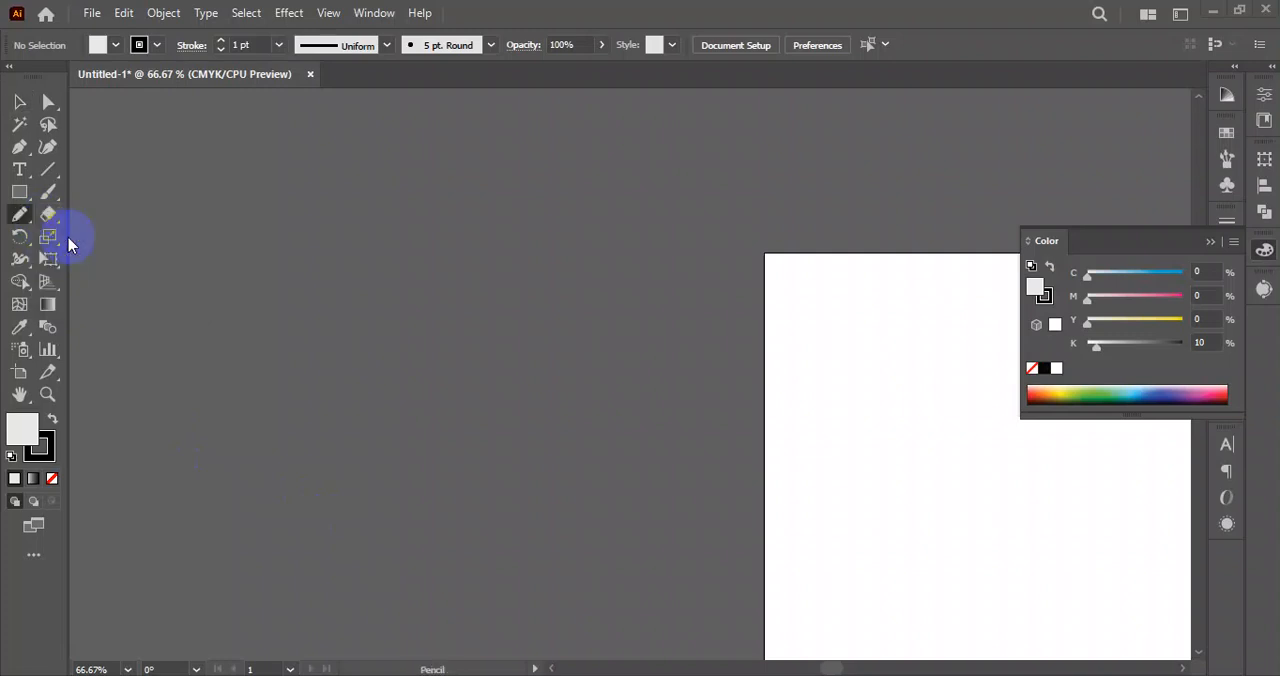
pyautogui.scroll(-2, 366, 350)
pyautogui.moveTo(803, 464); pyautogui.dragTo(431, 348)
pyautogui.scroll(2, 371, 323)
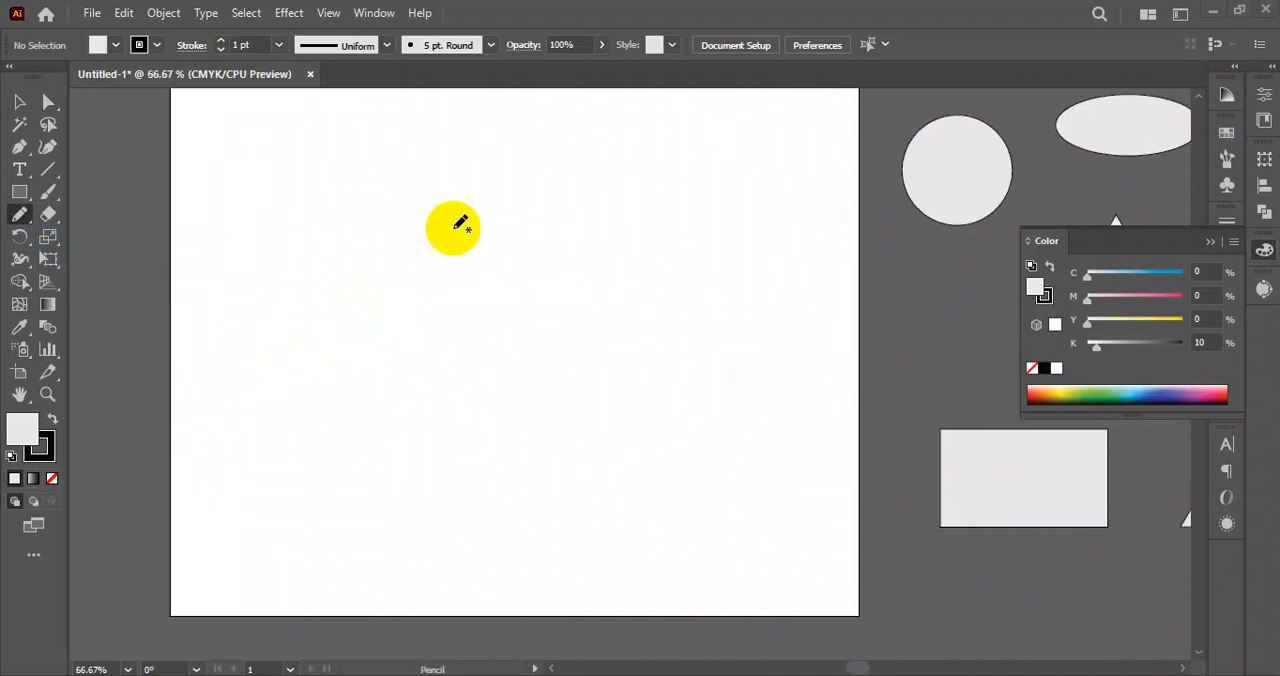
pyautogui.scroll(1, 285, 308)
pyautogui.moveTo(162, 386)
pyautogui.mouseDown()
pyautogui.moveTo(180, 257)
pyautogui.moveTo(677, 234)
pyautogui.moveTo(979, 330)
pyautogui.mouseUp()
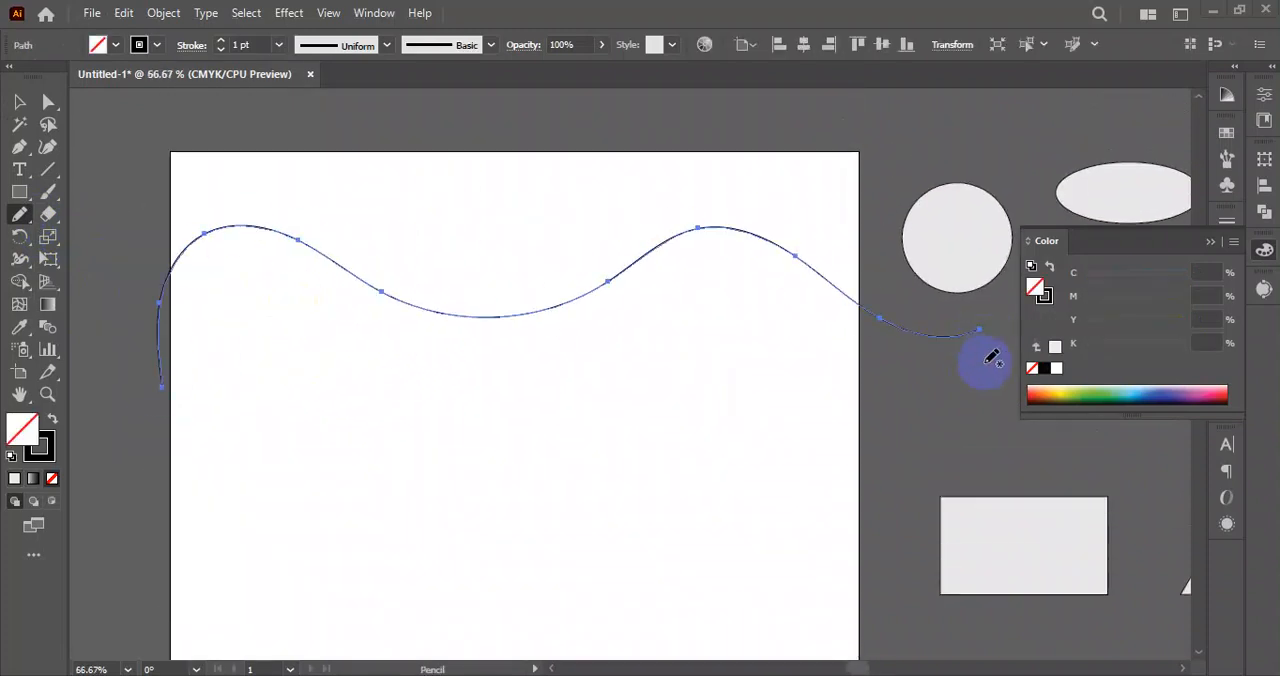
pyautogui.moveTo(150, 468)
pyautogui.mouseDown()
pyautogui.moveTo(313, 377)
pyautogui.moveTo(585, 387)
pyautogui.moveTo(747, 374)
pyautogui.moveTo(966, 398)
pyautogui.mouseUp()
# Select the upper wavy line on the artboard.
pyautogui.click(19, 102)
pyautogui.moveTo(409, 158)
pyautogui.mouseDown()
pyautogui.moveTo(368, 240)
pyautogui.moveTo(314, 300)
pyautogui.mouseUp()
pyautogui.moveTo(447, 135); pyautogui.dragTo(297, 310)
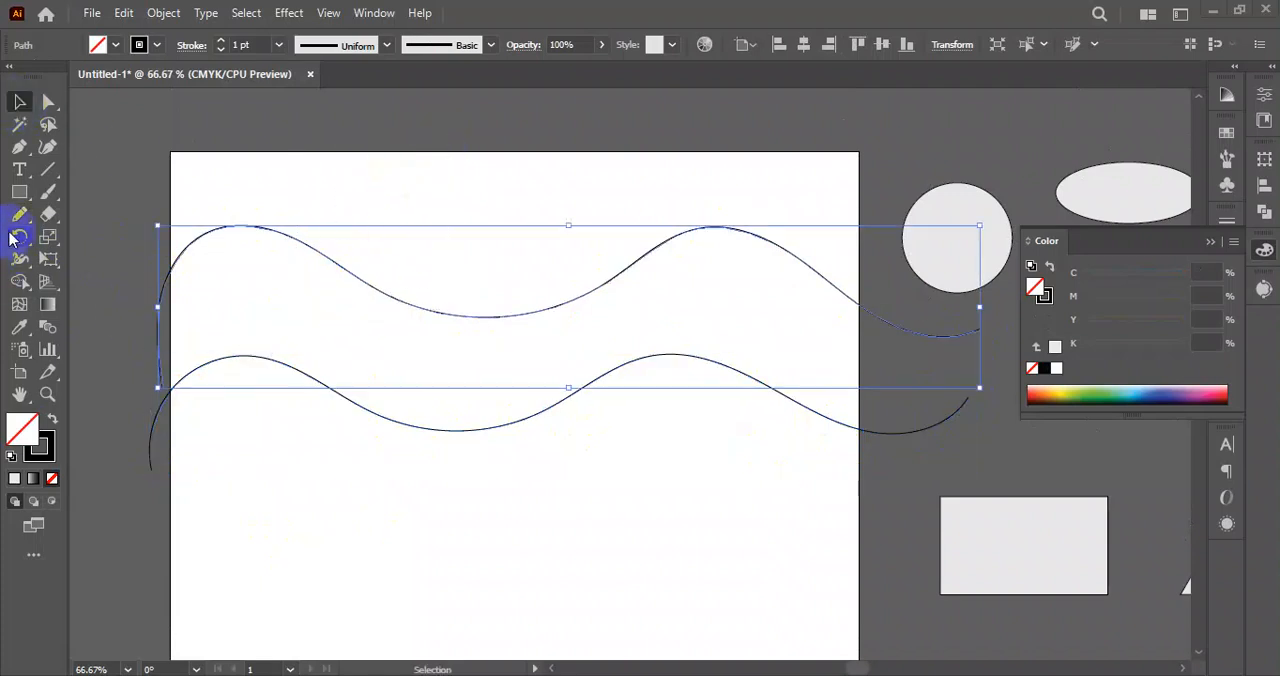
pyautogui.moveTo(33, 217); pyautogui.dragTo(101, 263)
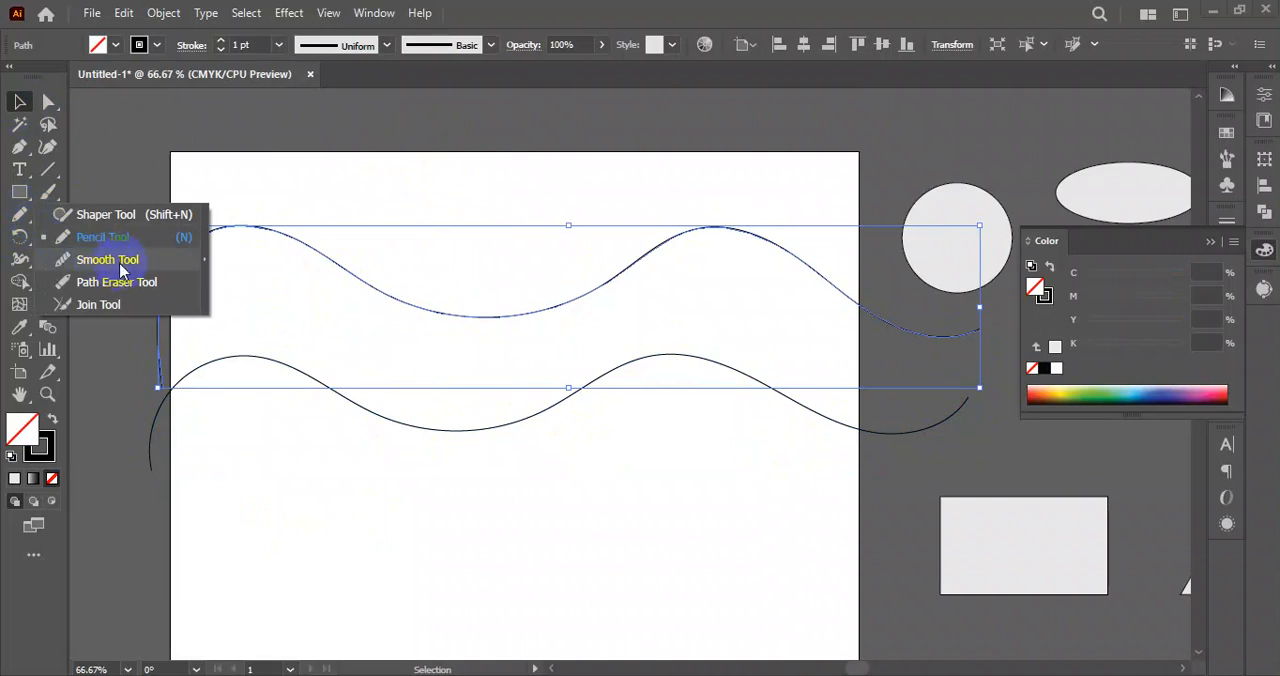
pyautogui.moveTo(263, 182); pyautogui.dragTo(798, 296)
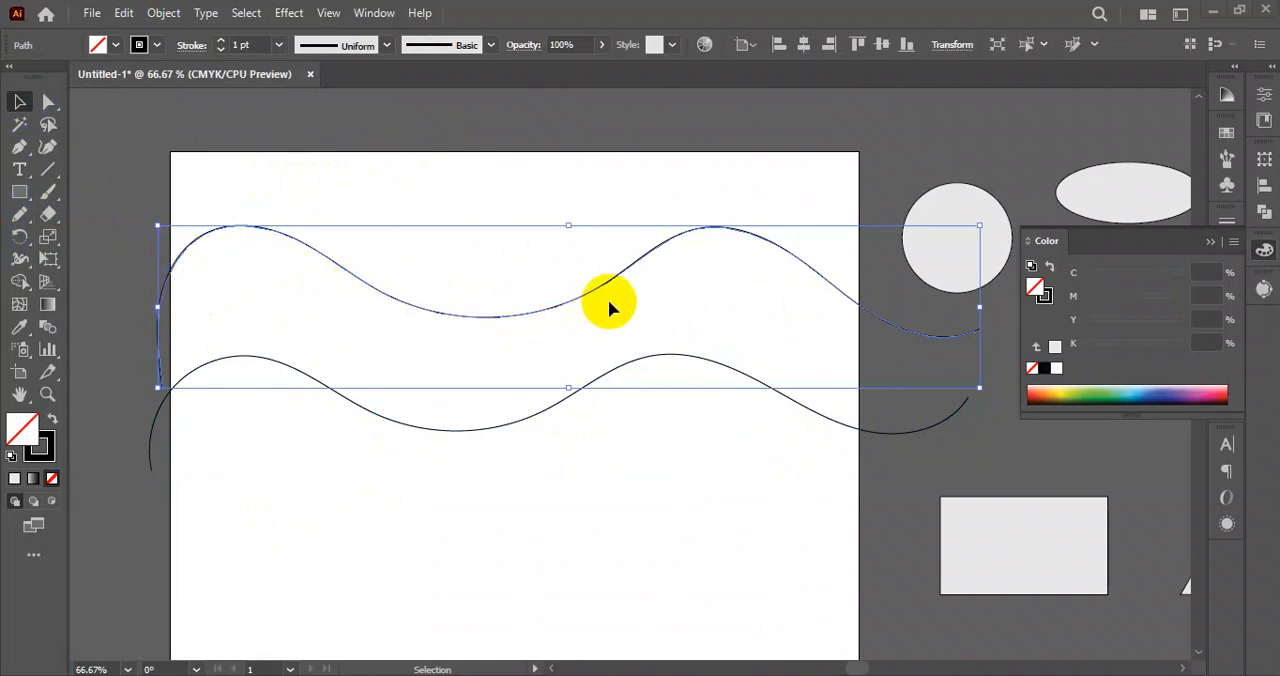
pyautogui.scroll(-2, 300, 410)
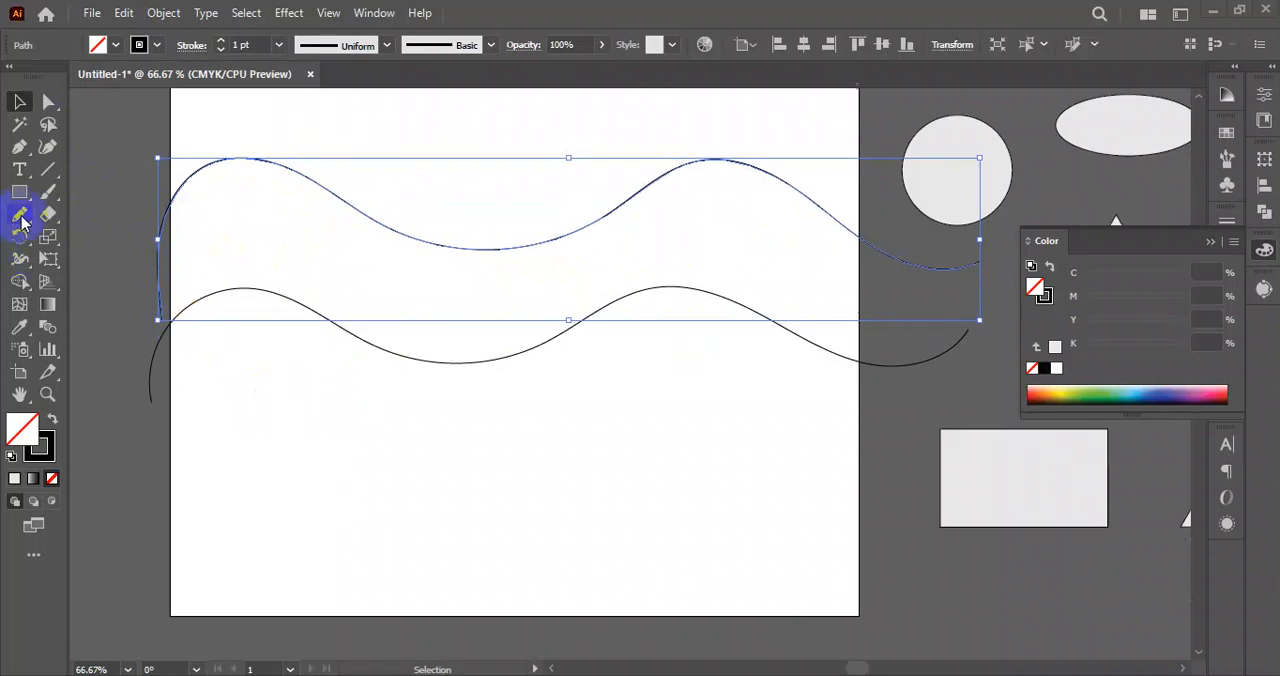
# Review the Pencil tool's fidelity, keep-selected, path-closing and path-editing options, and accept them as they are.
pyautogui.click(22, 222)
pyautogui.click(105, 245)
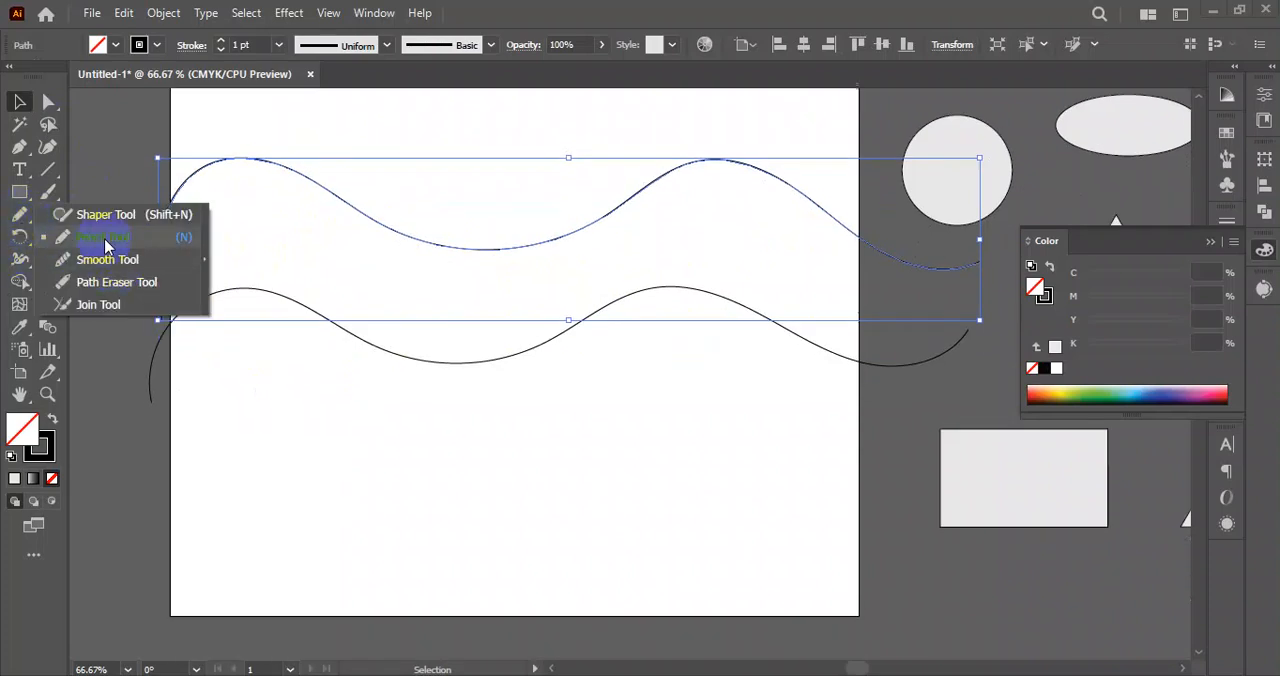
pyautogui.doubleClick(18, 220)
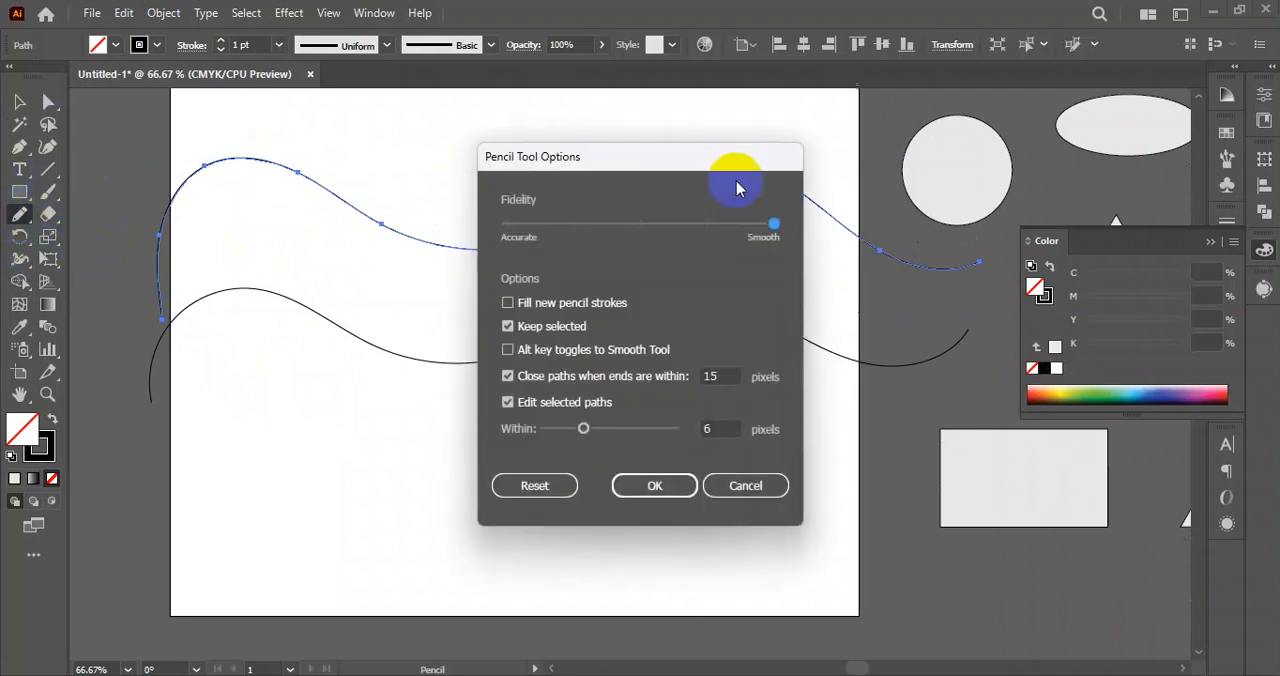
pyautogui.moveTo(702, 160)
pyautogui.mouseDown()
pyautogui.moveTo(423, 207)
pyautogui.moveTo(420, 128)
pyautogui.mouseUp()
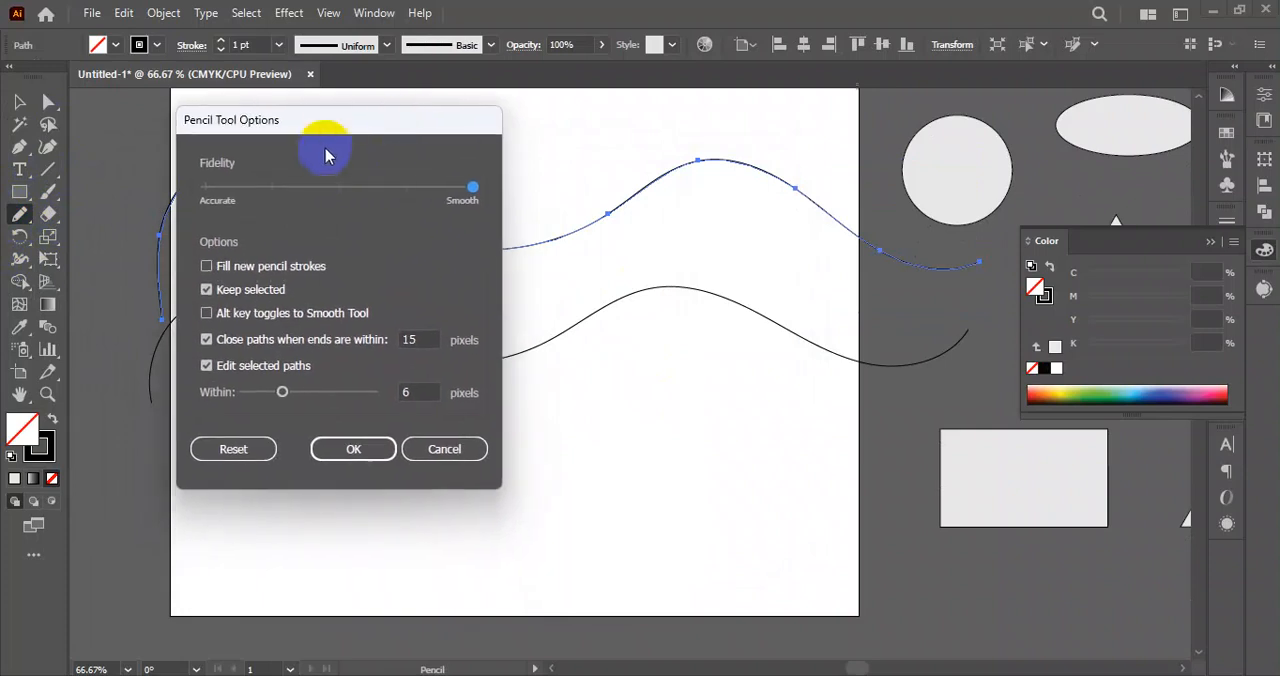
pyautogui.moveTo(494, 191)
pyautogui.mouseDown()
pyautogui.moveTo(363, 191)
pyautogui.moveTo(530, 193)
pyautogui.moveTo(342, 196)
pyautogui.moveTo(510, 204)
pyautogui.mouseUp()
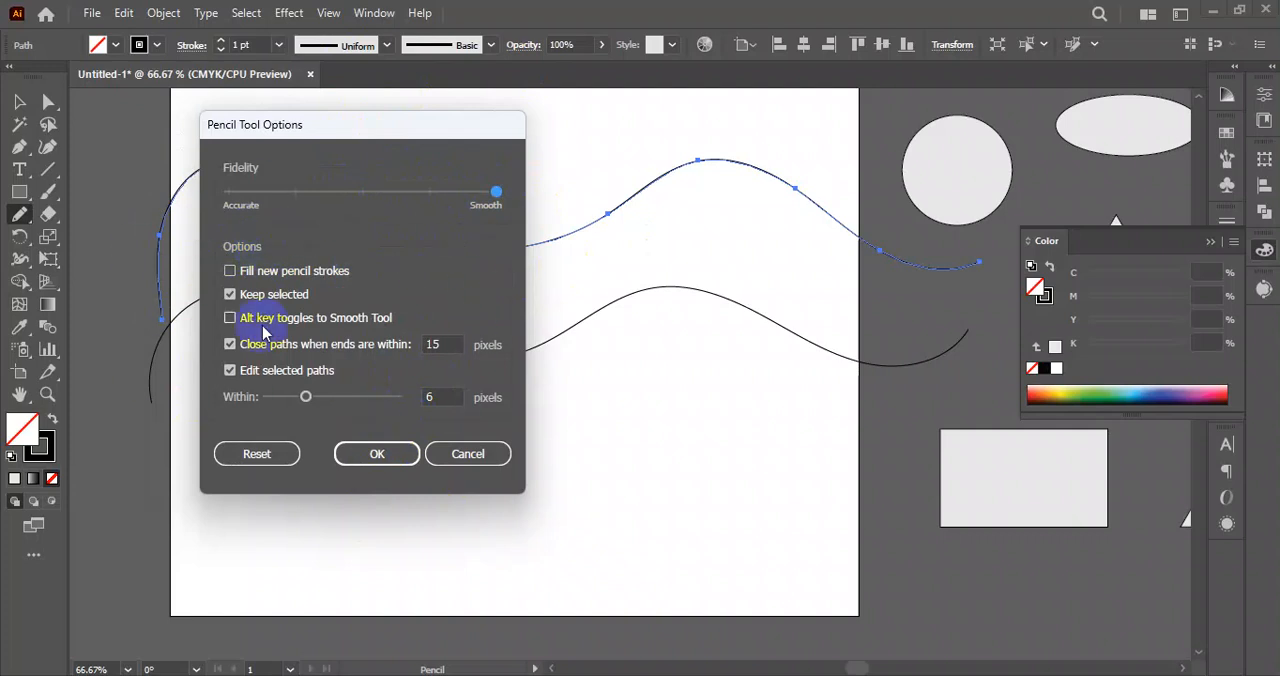
pyautogui.click(370, 452)
# Draw two more wavy lines with the Pencil tool, one across the artboard's lower part and one along its bottom edge.
pyautogui.scroll(-2, 410, 368)
pyautogui.scroll(-1, 410, 368)
pyautogui.moveTo(163, 514)
pyautogui.mouseDown()
pyautogui.moveTo(309, 410)
pyautogui.moveTo(526, 342)
pyautogui.moveTo(798, 323)
pyautogui.moveTo(962, 430)
pyautogui.mouseUp()
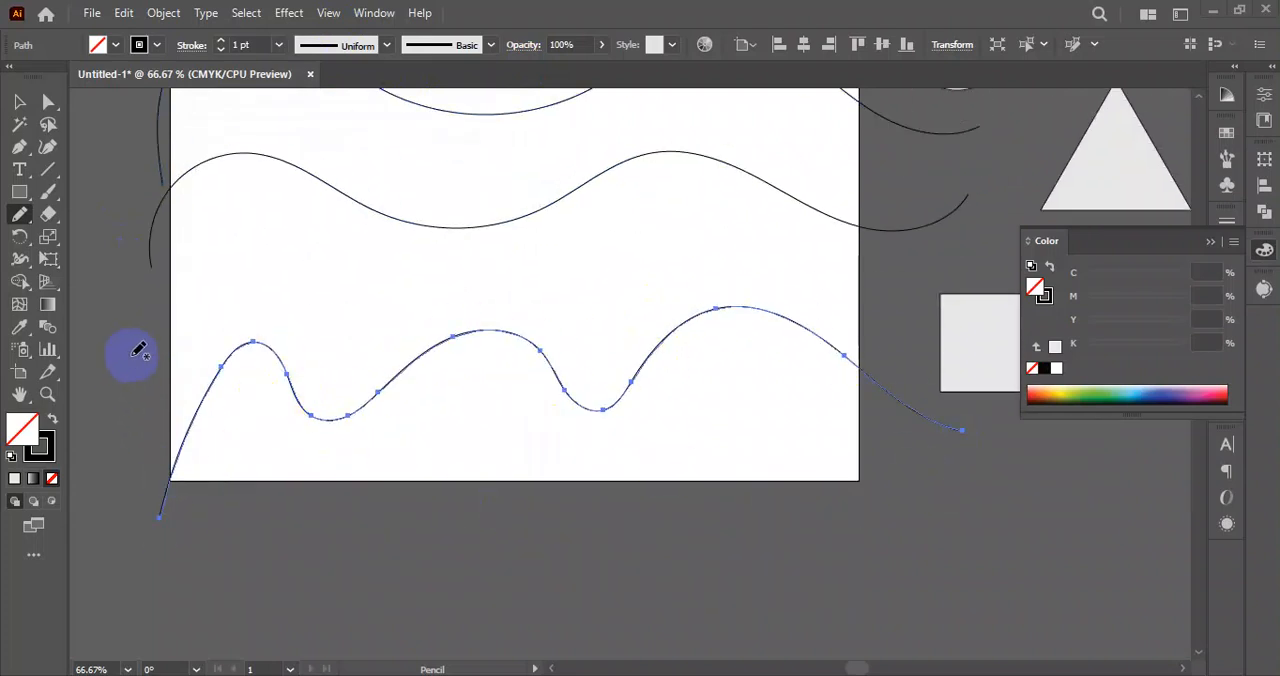
pyautogui.moveTo(388, 540)
pyautogui.mouseDown()
pyautogui.moveTo(754, 471)
pyautogui.moveTo(940, 472)
pyautogui.mouseUp()
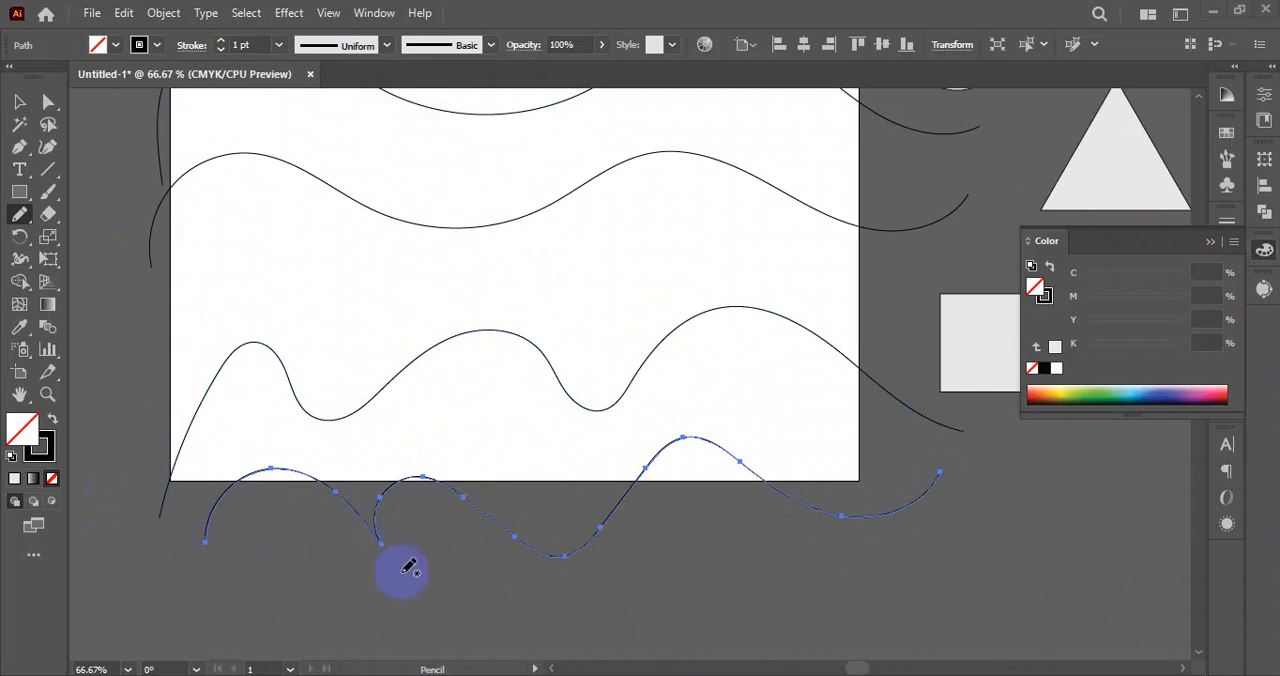
# Smooth the first hump and the sharp kink of the lowest wavy line with the Smooth tool.
pyautogui.click(17, 216)
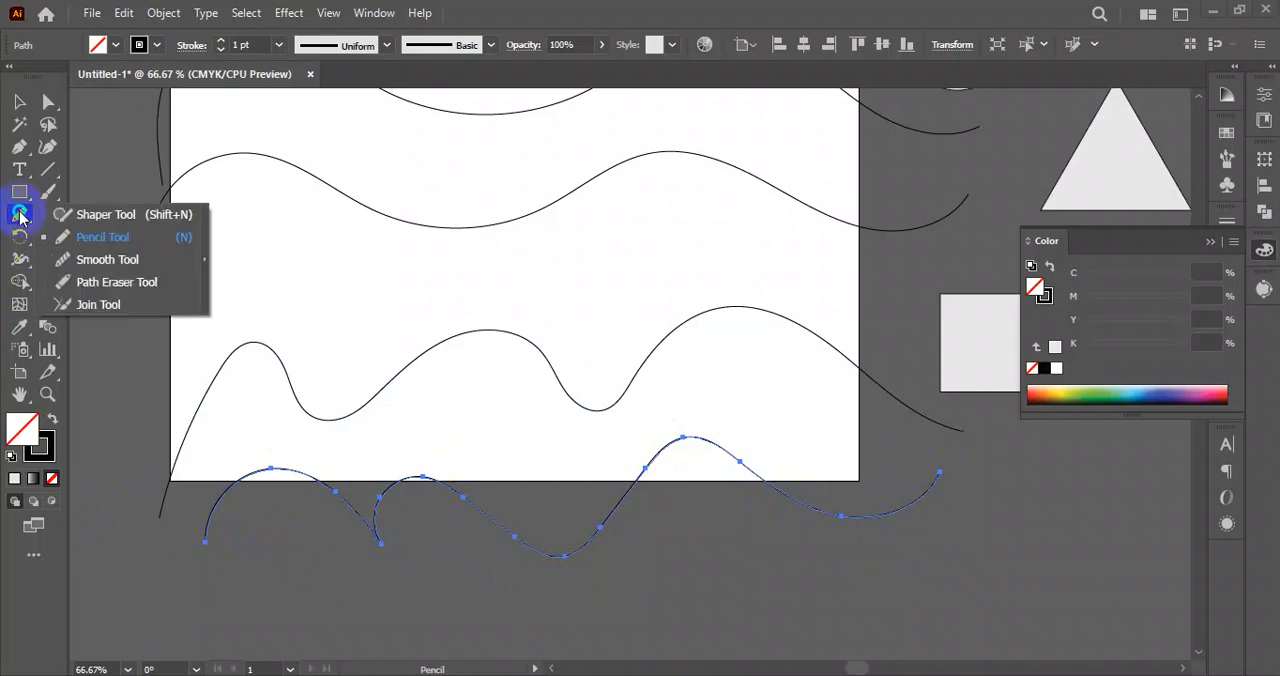
pyautogui.click(109, 264)
pyautogui.moveTo(381, 543); pyautogui.dragTo(385, 547)
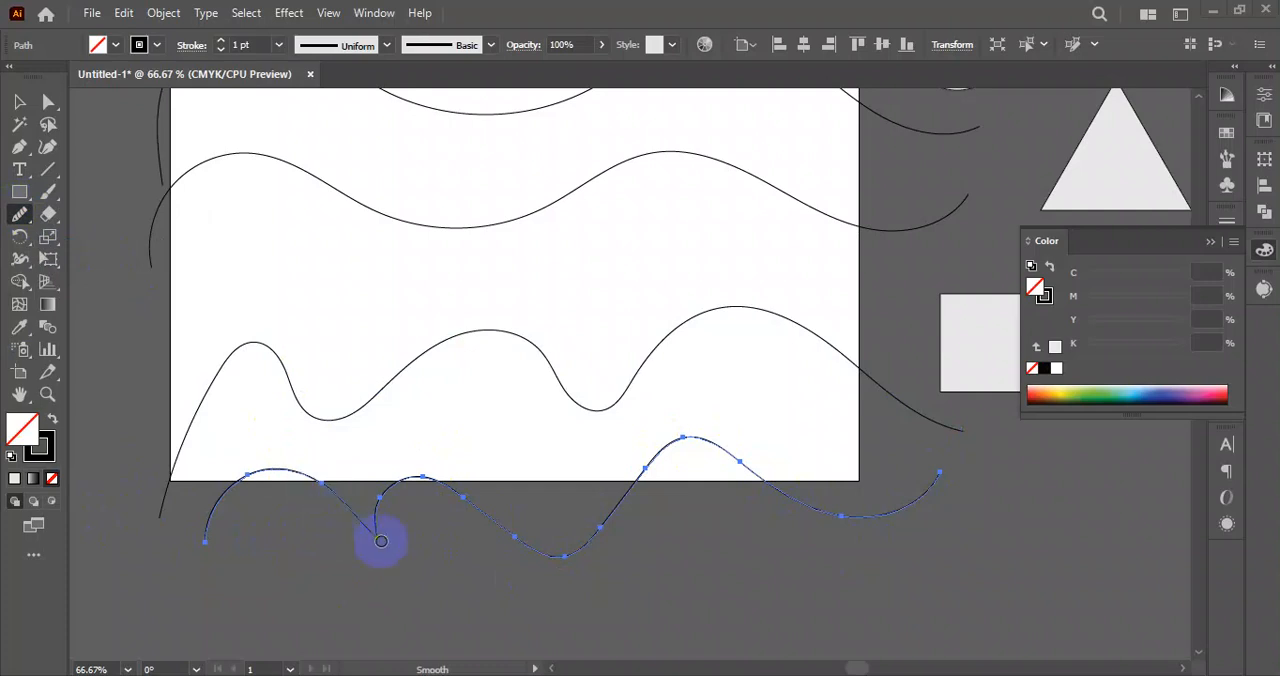
pyautogui.moveTo(366, 549)
pyautogui.mouseDown()
pyautogui.moveTo(331, 486)
pyautogui.moveTo(387, 534)
pyautogui.moveTo(309, 476)
pyautogui.mouseUp()
# Extend the lowest wavy line from its end point with the Pencil tool and bring it back to its start as a closed shape.
pyautogui.scroll(-2, 338, 508)
pyautogui.moveTo(25, 200)
pyautogui.mouseDown()
pyautogui.moveTo(20, 218)
pyautogui.moveTo(128, 238)
pyautogui.mouseUp()
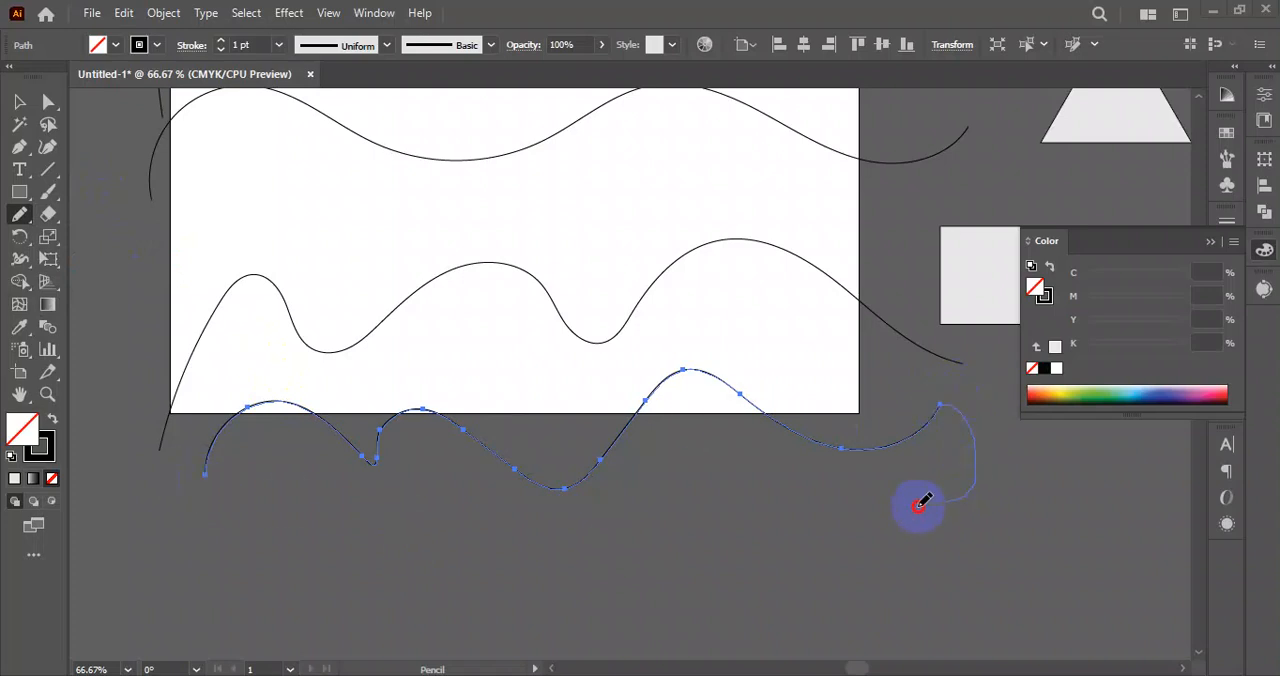
pyautogui.moveTo(207, 476); pyautogui.dragTo(205, 474)
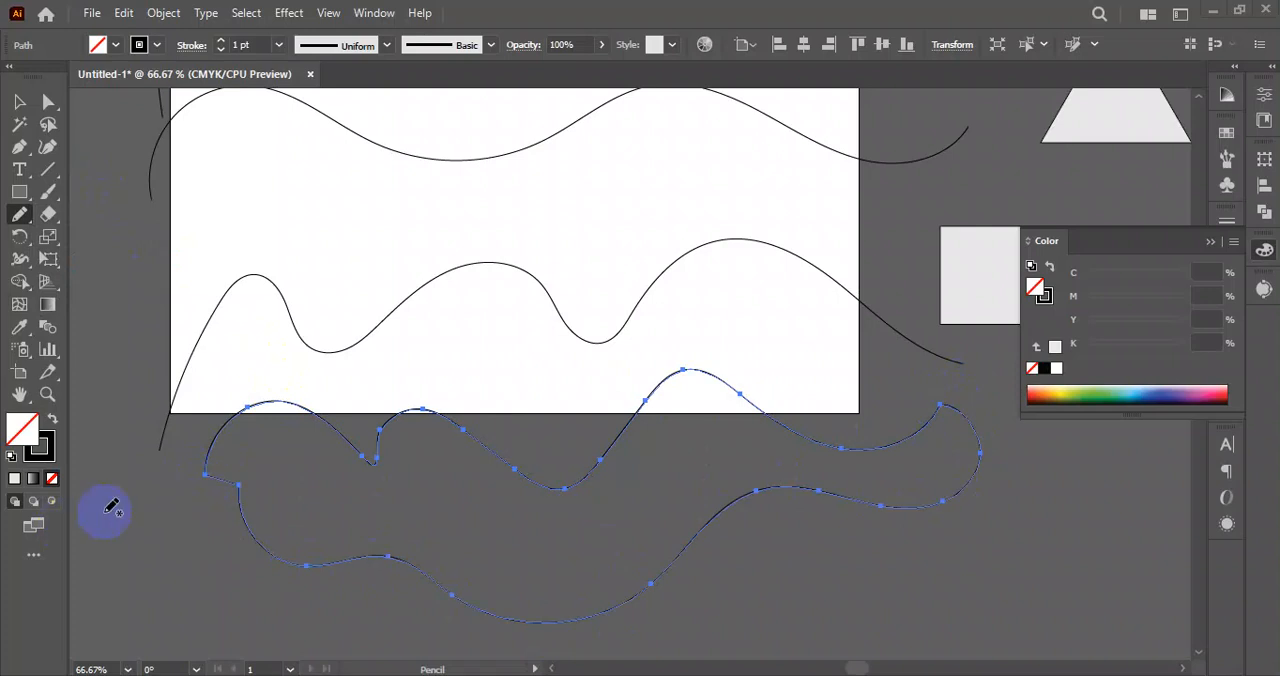
# Draw a separate closed wavy outline below the existing closed shape with the Pencil tool.
pyautogui.scroll(-5, 646, 372)
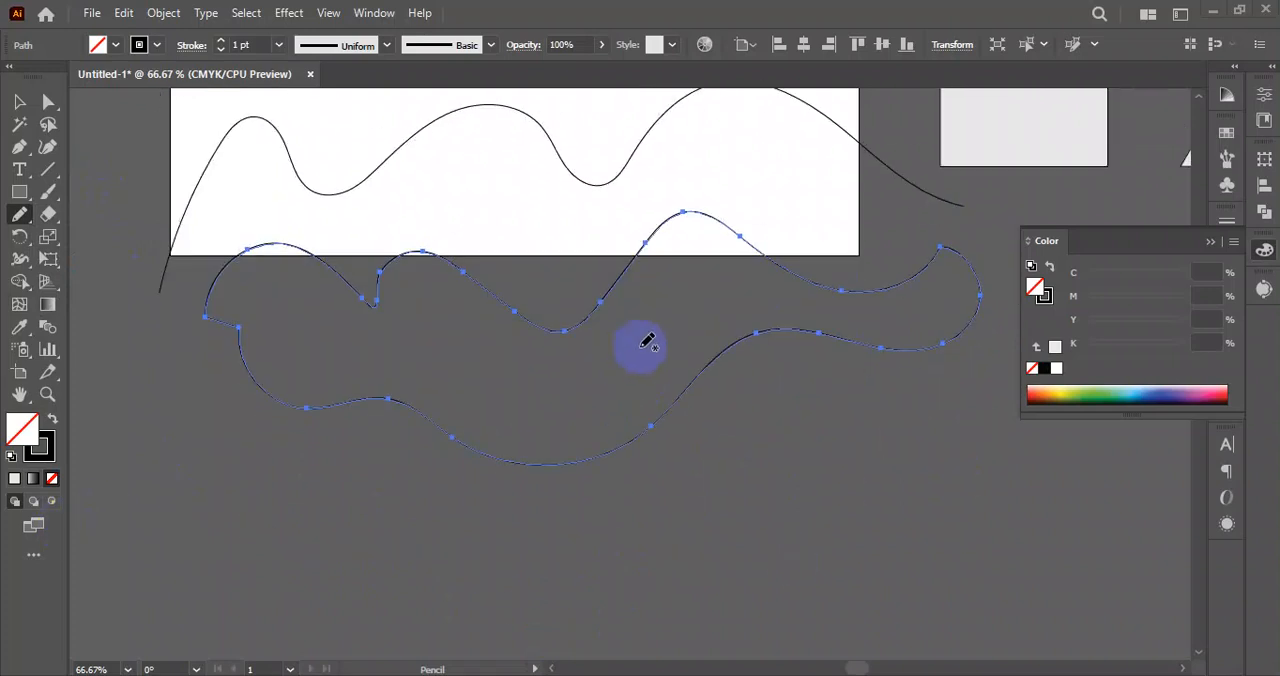
pyautogui.scroll(-3, 350, 461)
pyautogui.moveTo(869, 446); pyautogui.dragTo(885, 462)
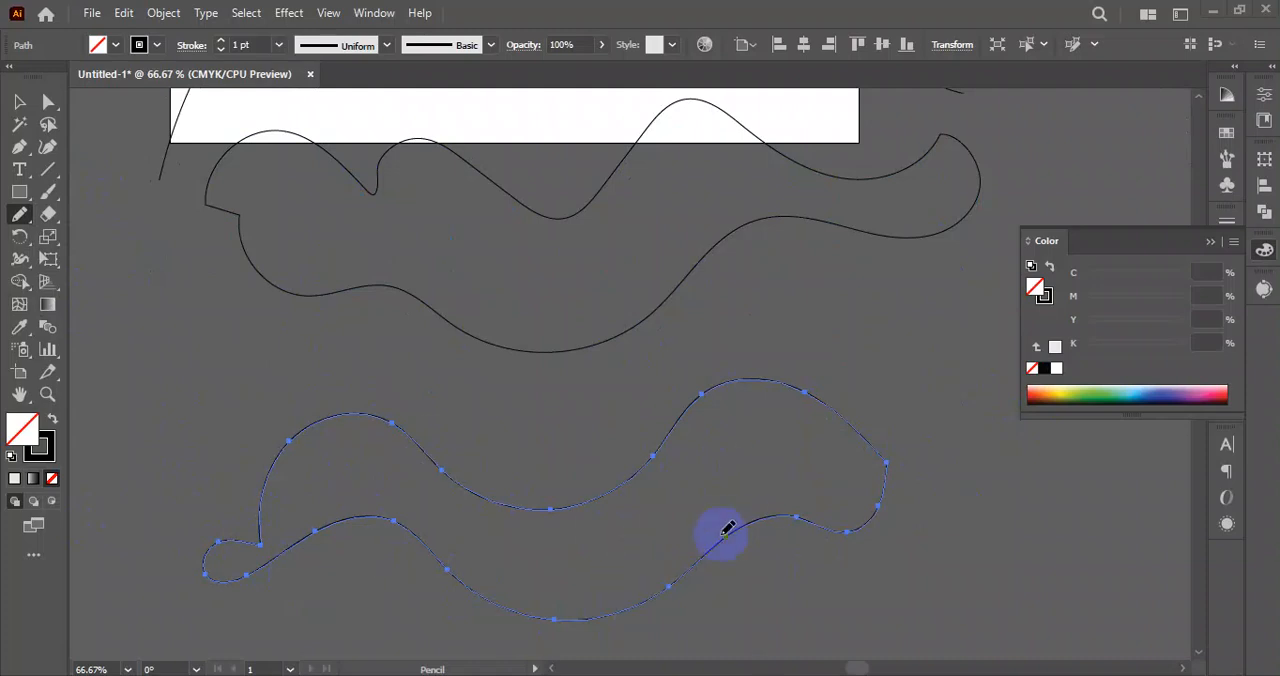
# Draw a looping freehand line above the artboard and continue it back over itself with the Pencil tool.
pyautogui.scroll(10, 337, 153)
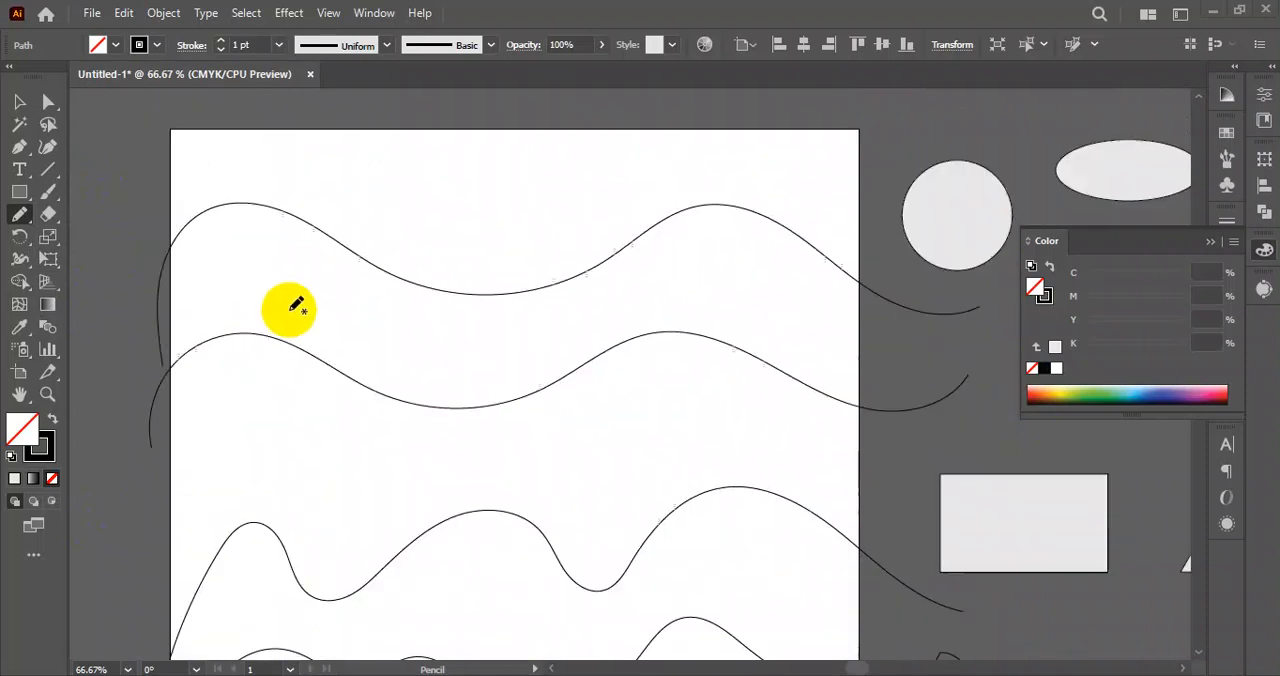
pyautogui.moveTo(422, 192); pyautogui.dragTo(458, 262)
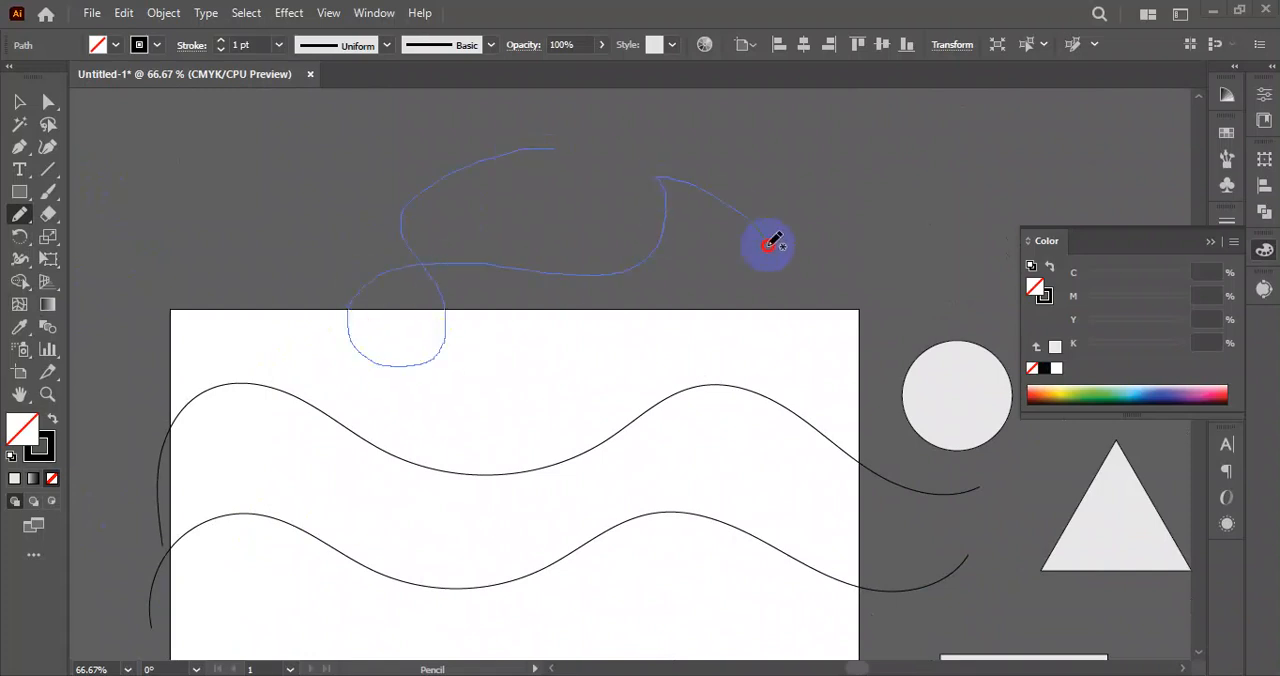
pyautogui.moveTo(478, 135); pyautogui.dragTo(366, 198)
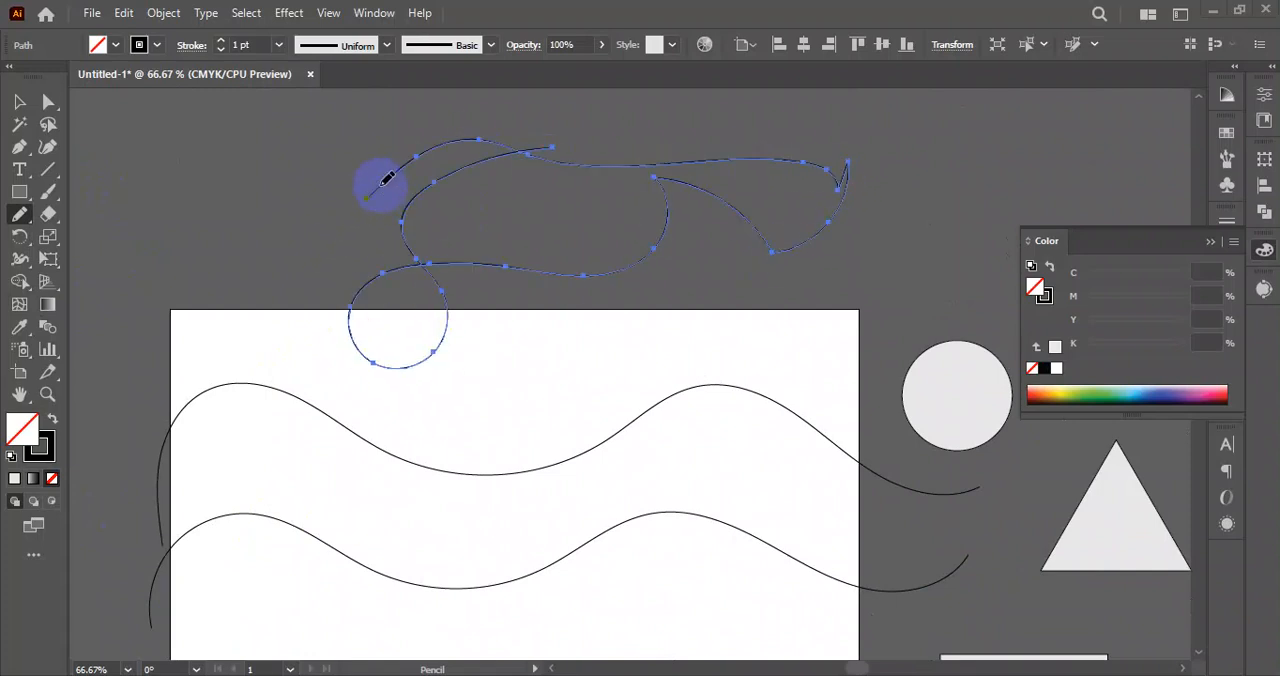
# Select all the freehand lines and shapes on and around the artboard and delete them, keeping the grey geometric shapes.
pyautogui.scroll(-1, 470, 255)
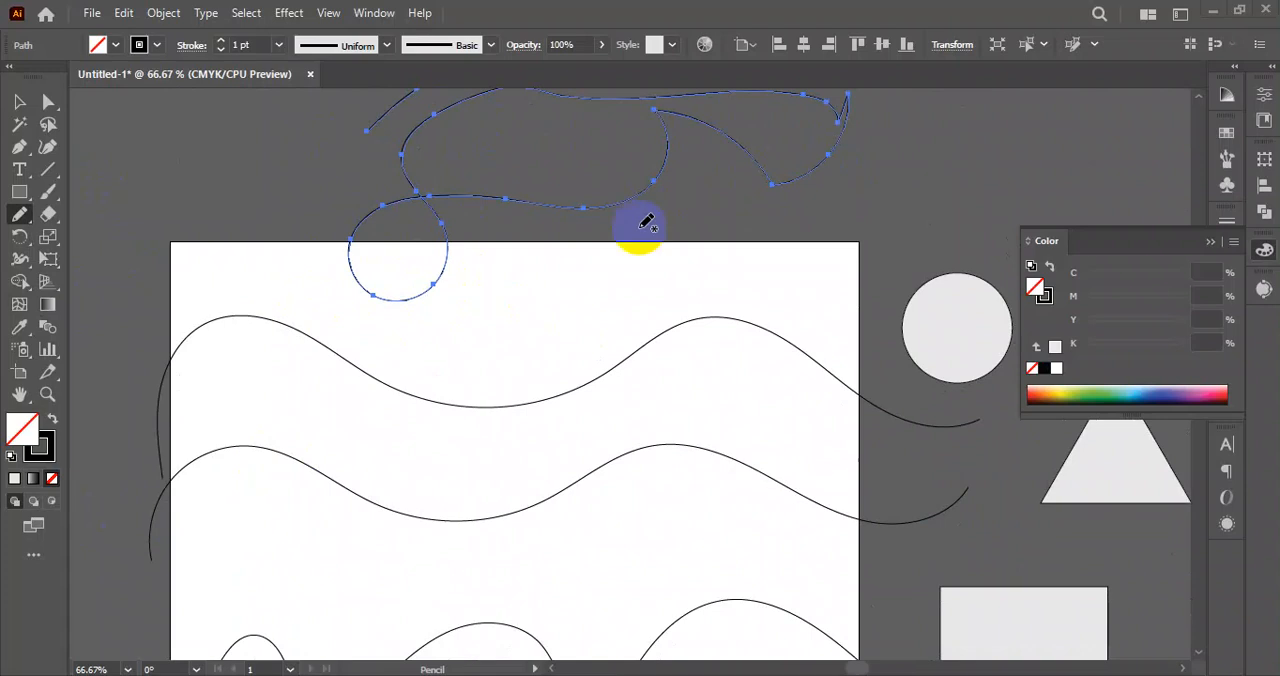
pyautogui.scroll(-1, 254, 334)
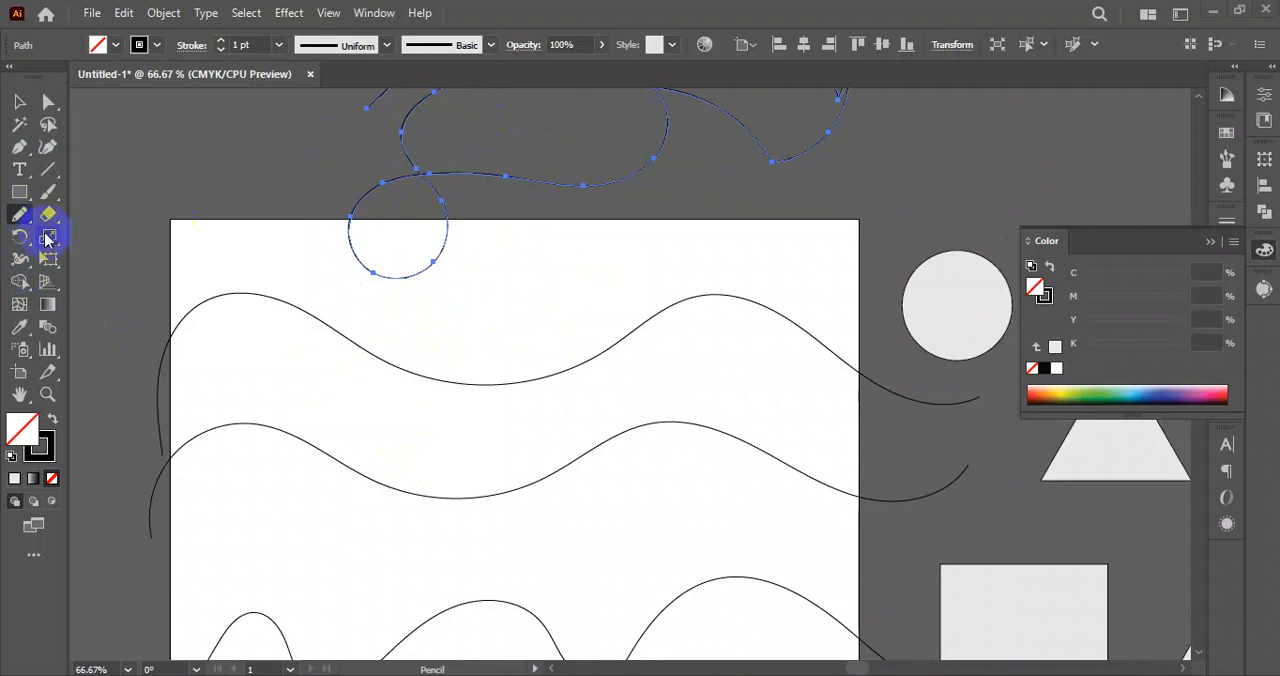
pyautogui.scroll(-3, 483, 325)
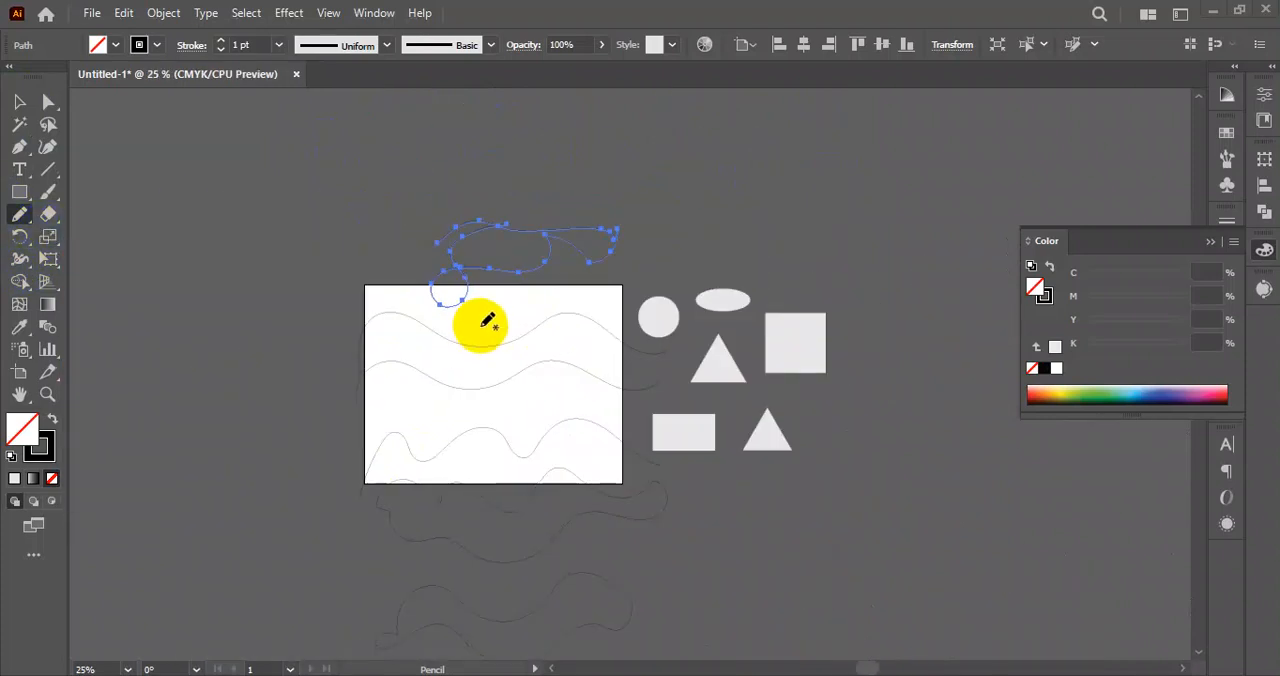
pyautogui.scroll(-3, 413, 308)
pyautogui.scroll(3, 509, 331)
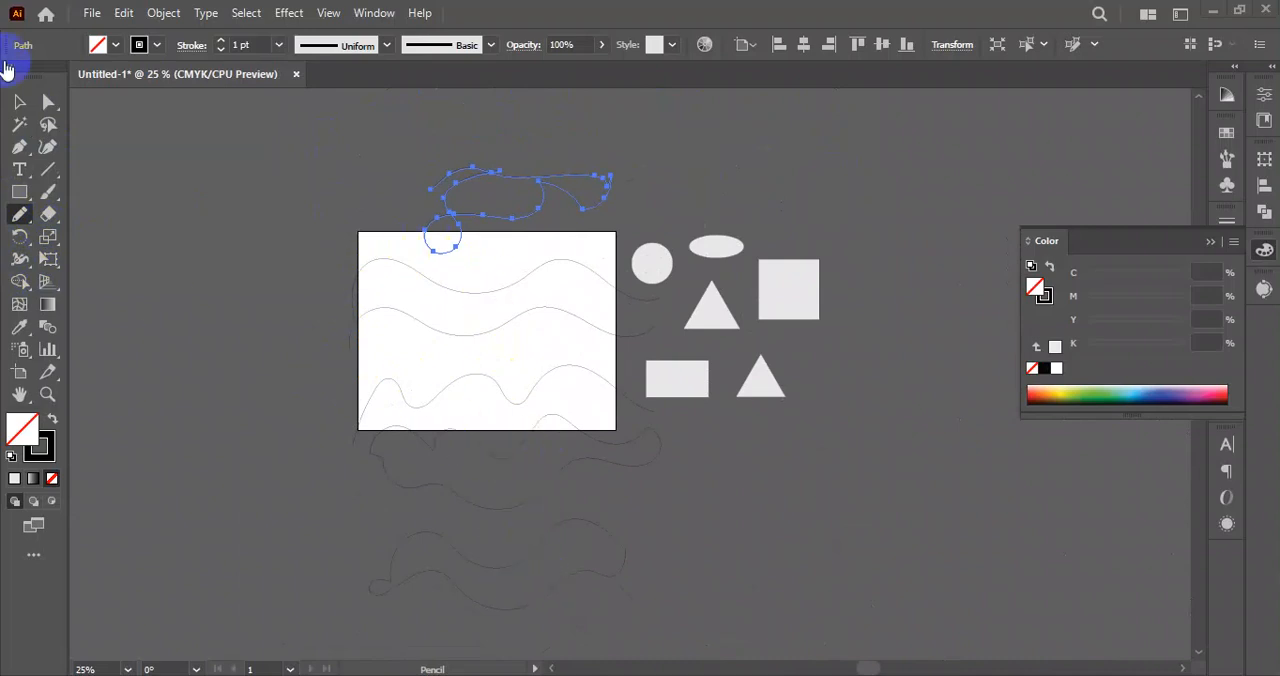
pyautogui.click(27, 101)
pyautogui.moveTo(266, 134)
pyautogui.mouseDown()
pyautogui.moveTo(534, 489)
pyautogui.moveTo(583, 577)
pyautogui.mouseUp()
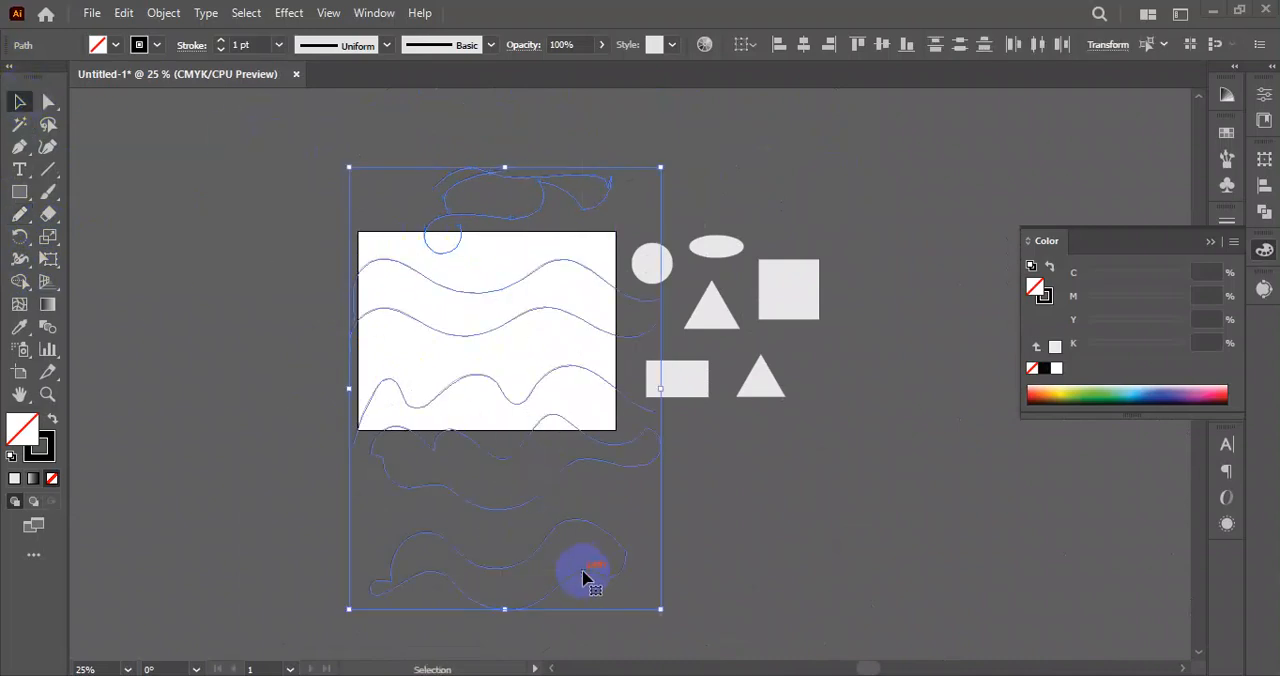
pyautogui.press('Delete')
# Draw a closed wavy shape with the Pencil tool across the artboard's lower half, extending past its side and bottom edges.
pyautogui.scroll(2, 512, 331)
pyautogui.moveTo(547, 349); pyautogui.dragTo(518, 332)
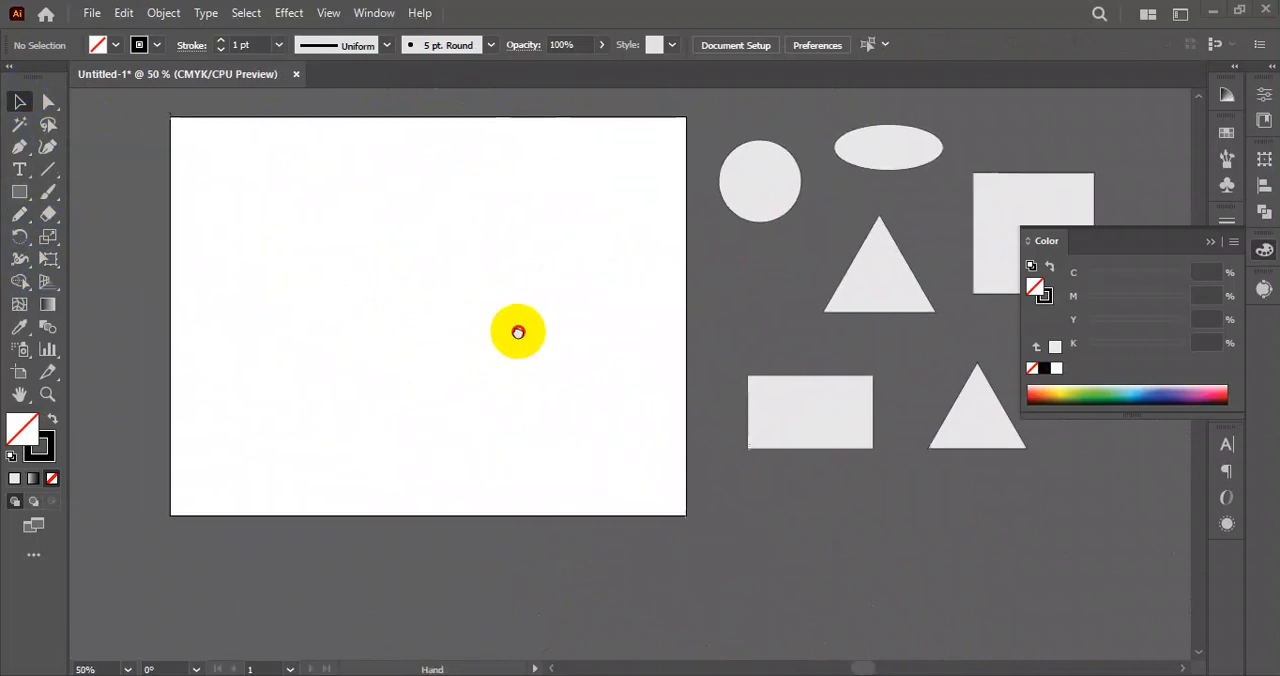
pyautogui.click(21, 216)
pyautogui.moveTo(146, 497)
pyautogui.mouseDown()
pyautogui.moveTo(259, 360)
pyautogui.moveTo(423, 423)
pyautogui.moveTo(589, 345)
pyautogui.moveTo(727, 398)
pyautogui.moveTo(767, 565)
pyautogui.mouseUp()
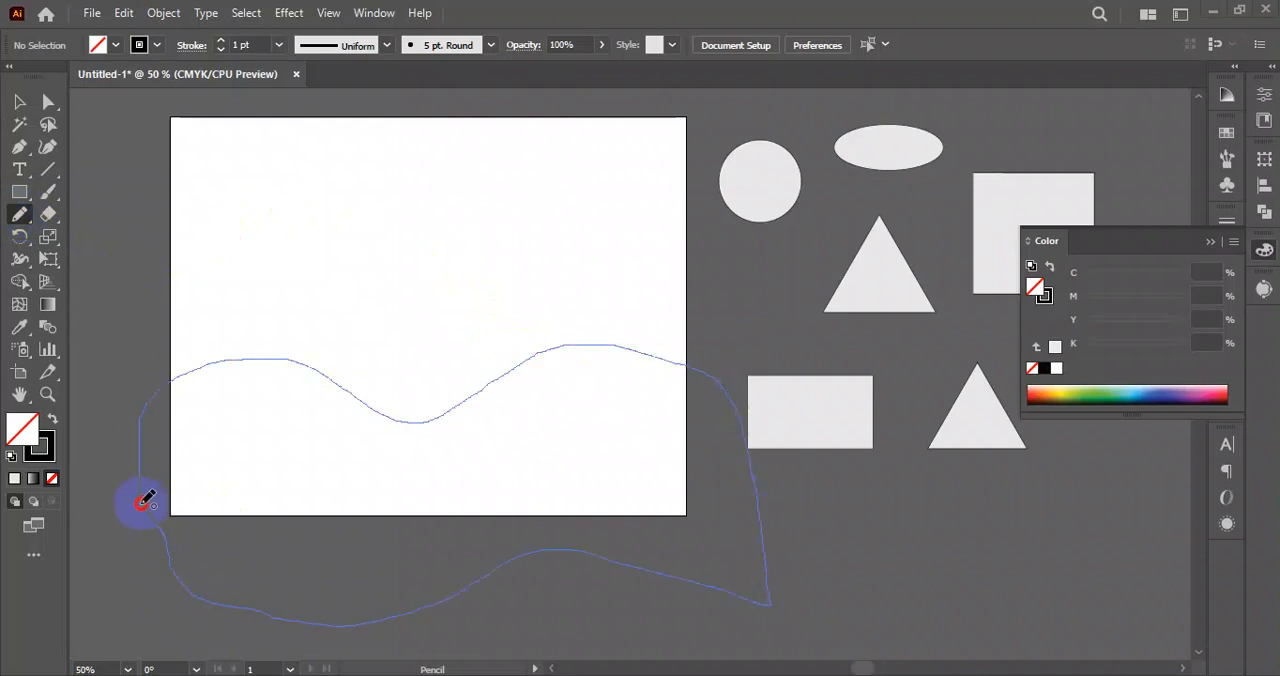
pyautogui.moveTo(145, 499); pyautogui.dragTo(141, 498)
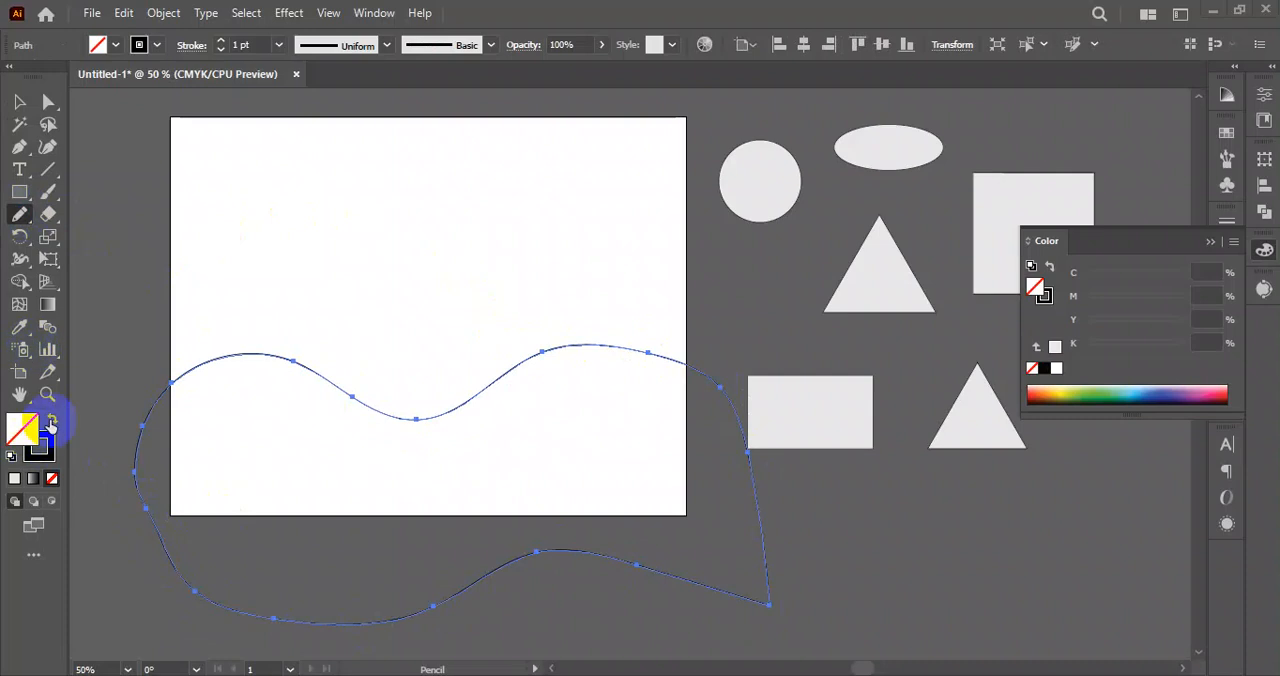
# Swap the wavy shape's fill and stroke so it is filled black without an outline, shift it slightly up and left, and deselect it.
pyautogui.click(51, 422)
pyautogui.click(20, 102)
pyautogui.click(594, 565)
pyautogui.moveTo(620, 505); pyautogui.dragTo(654, 458)
pyautogui.click(835, 577)
pyautogui.click(899, 541)
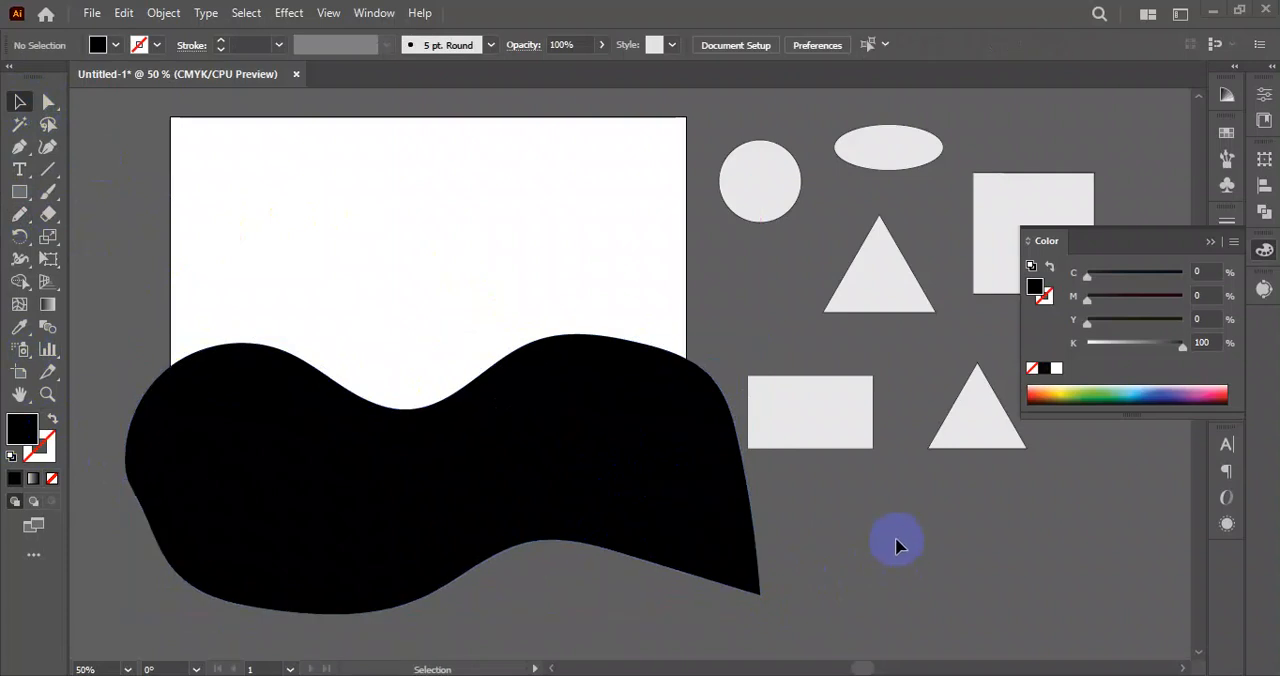
# Select the black wavy shape and inspect its outline and anchor points with the Direct Selection tool.
pyautogui.click(371, 449)
pyautogui.click(294, 225)
pyautogui.click(276, 427)
pyautogui.click(305, 250)
pyautogui.click(280, 417)
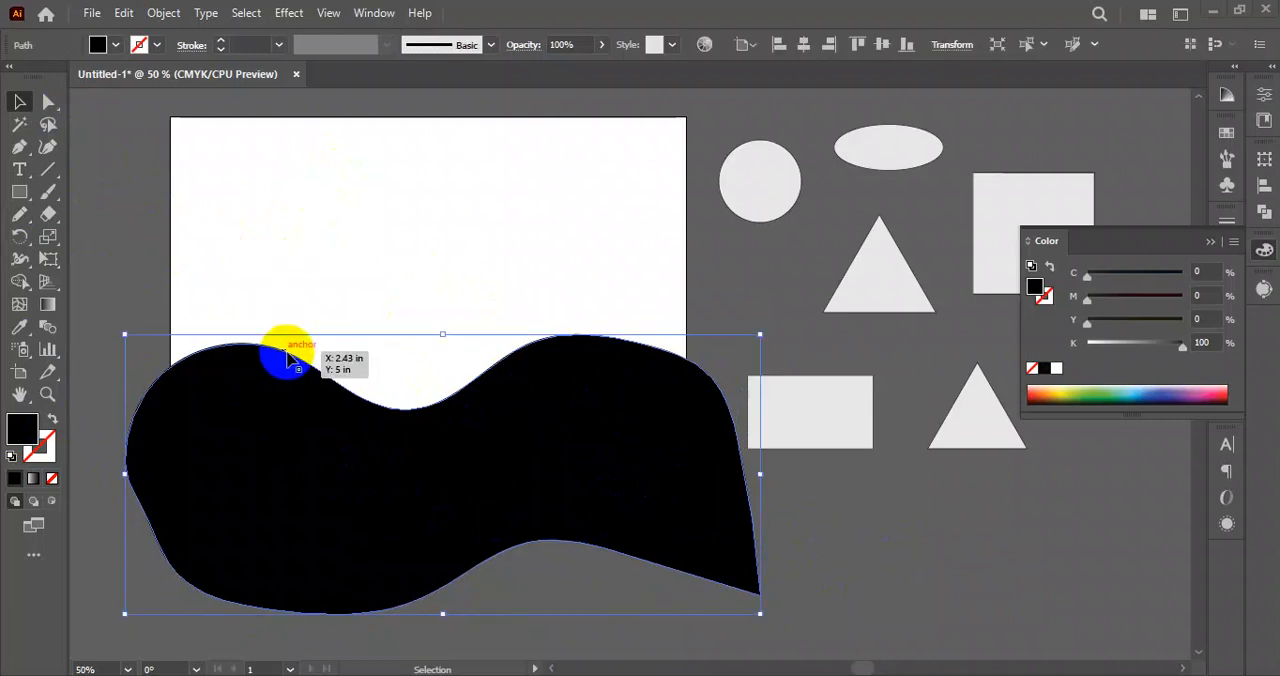
pyautogui.click(150, 381)
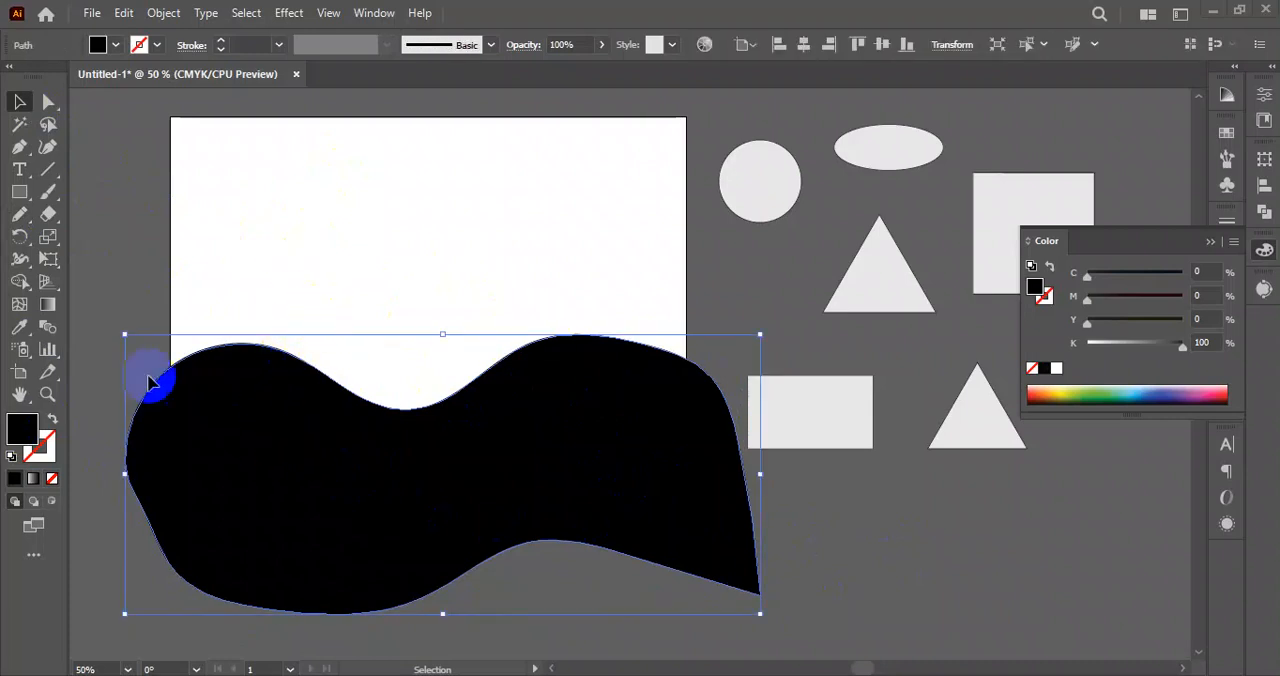
pyautogui.click(152, 262)
pyautogui.click(320, 470)
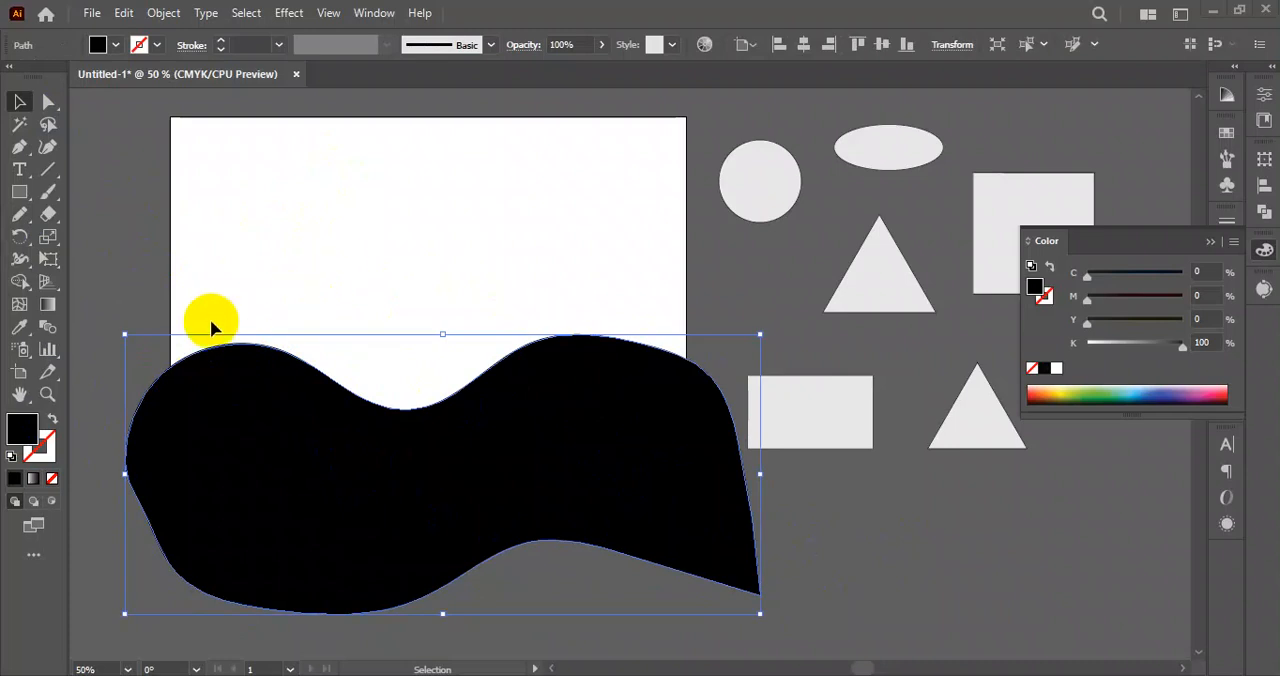
pyautogui.click(354, 494)
pyautogui.moveTo(137, 232); pyautogui.dragTo(326, 428)
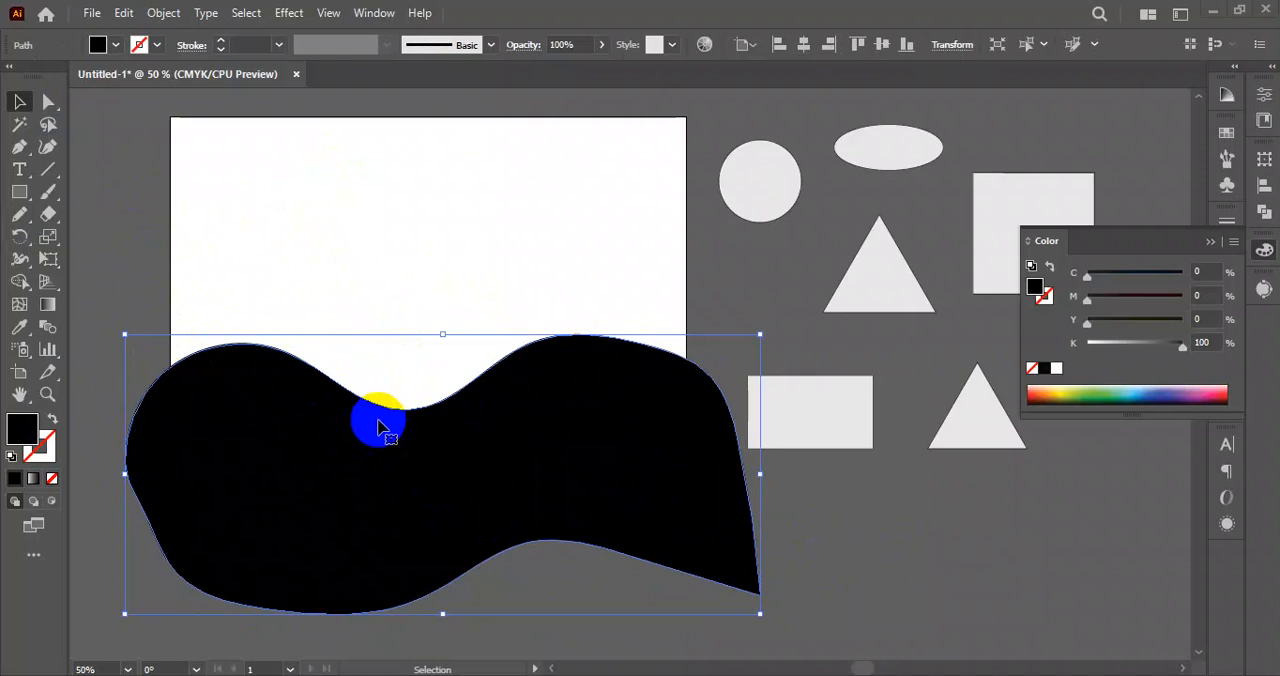
pyautogui.press('a')
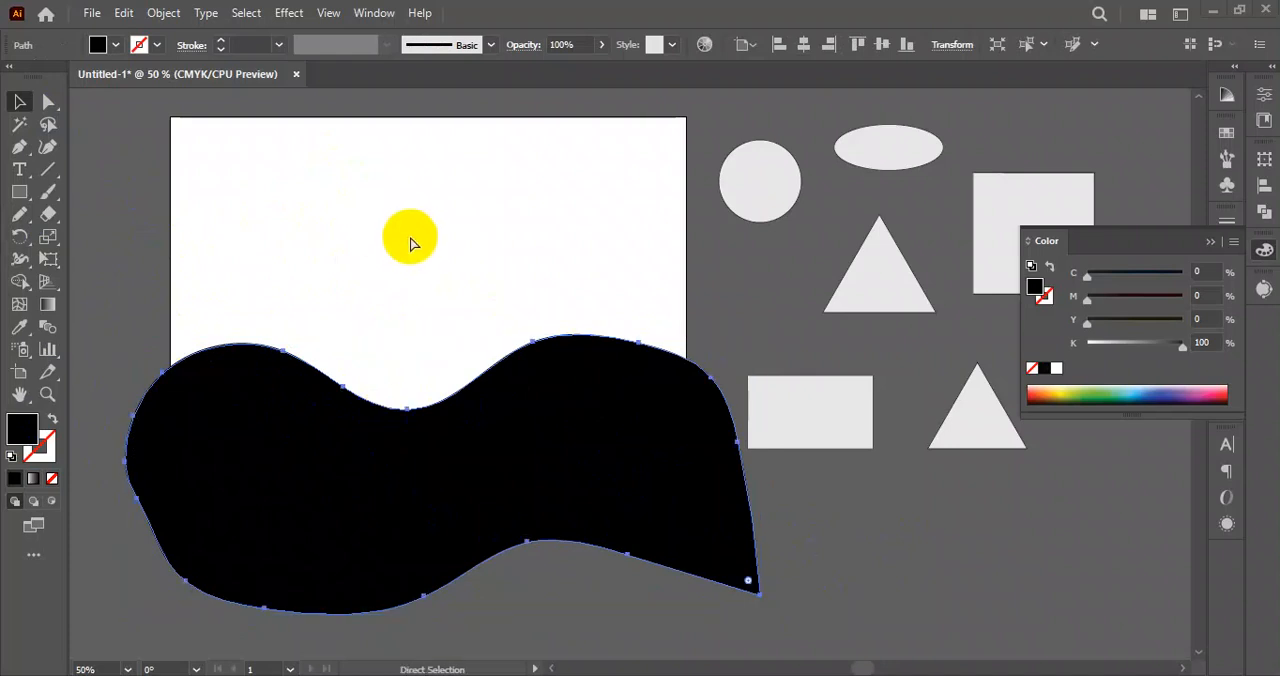
# Paste a copy of the black wavy shape directly behind it and fill the copy with dark grey, about C 64, M 63, Y 58, K 45.
pyautogui.press('v')
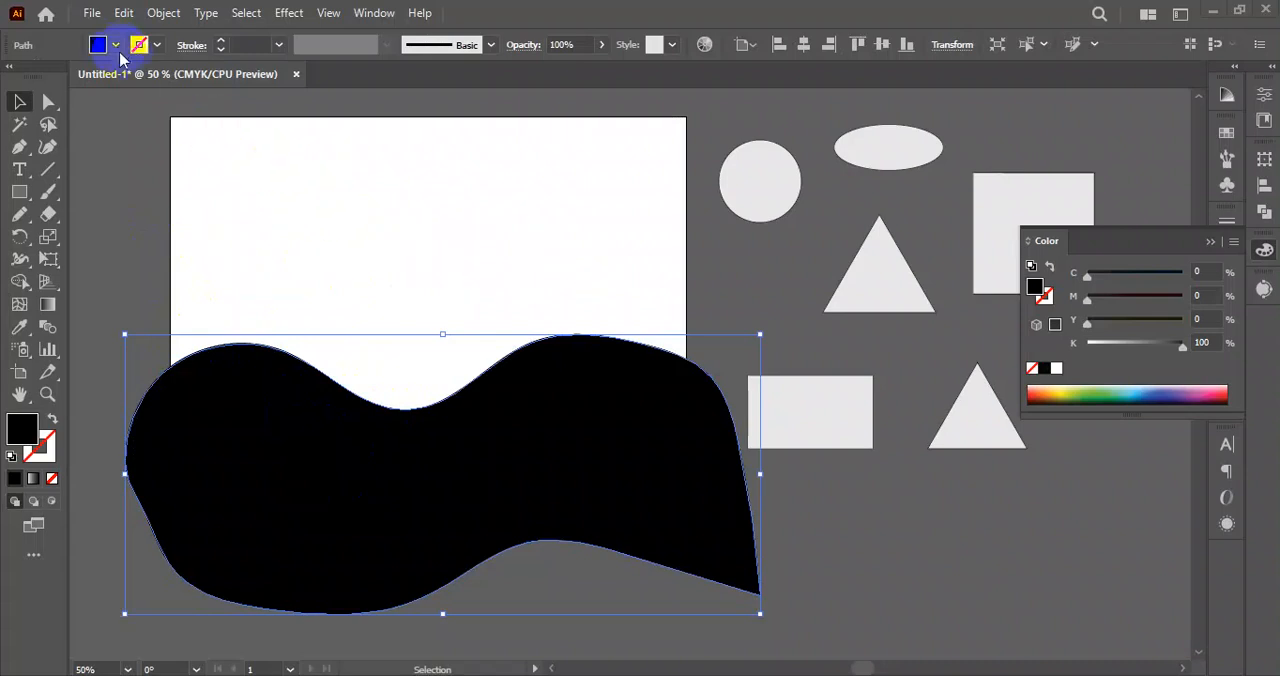
pyautogui.doubleClick(14, 430)
pyautogui.click(283, 336)
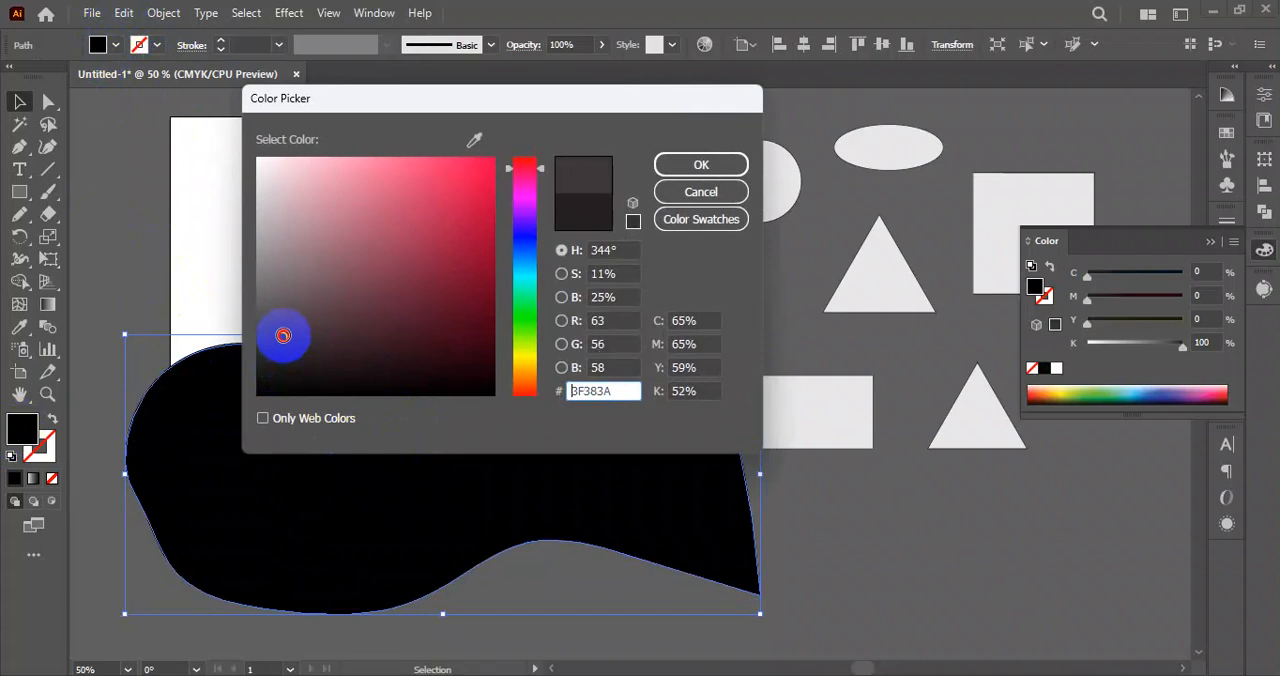
pyautogui.click(701, 164)
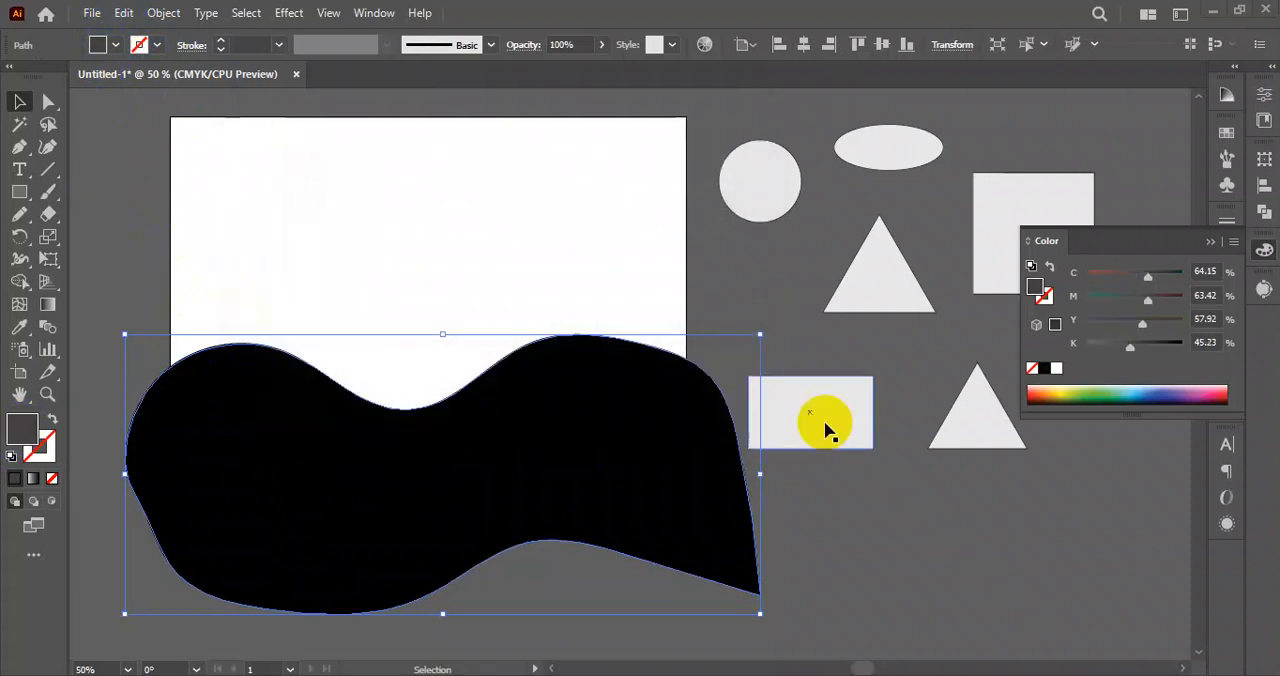
# Nudge the dark grey copy upward in small increments to form a thin band along the black shape's upper edge, and deselect it.
pyautogui.press('Up')
pyautogui.press('Up')
pyautogui.press('Up')
pyautogui.press('Up')
pyautogui.press('Up')
pyautogui.press('Up')
pyautogui.press('Up')
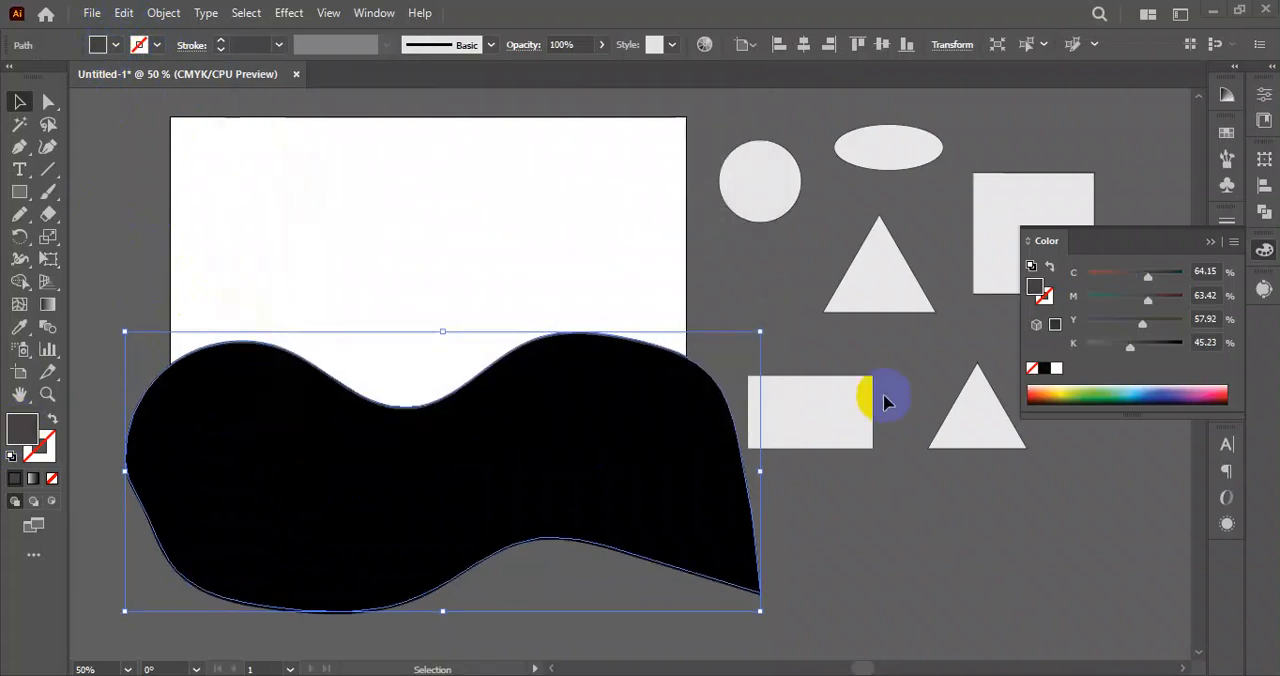
pyautogui.press('Up')
pyautogui.press('Up')
pyautogui.press('Up')
pyautogui.press('Up')
pyautogui.press('Up')
pyautogui.press('Up')
pyautogui.press('Up')
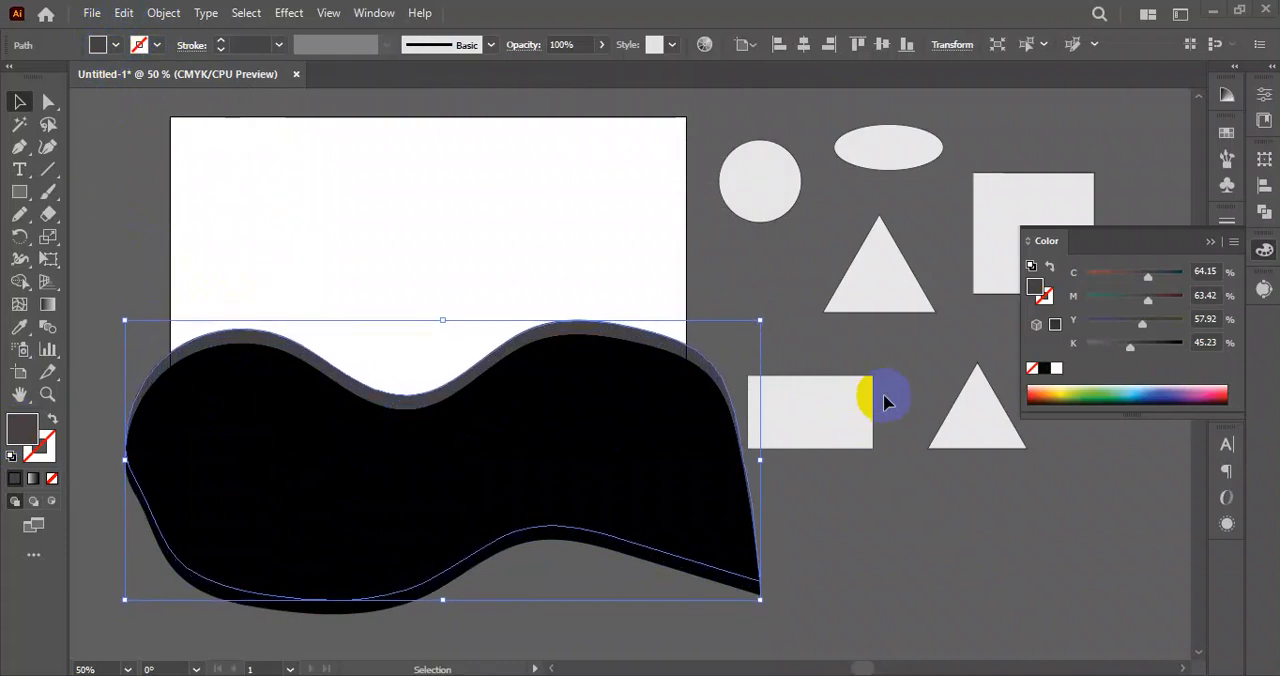
pyautogui.click(909, 534)
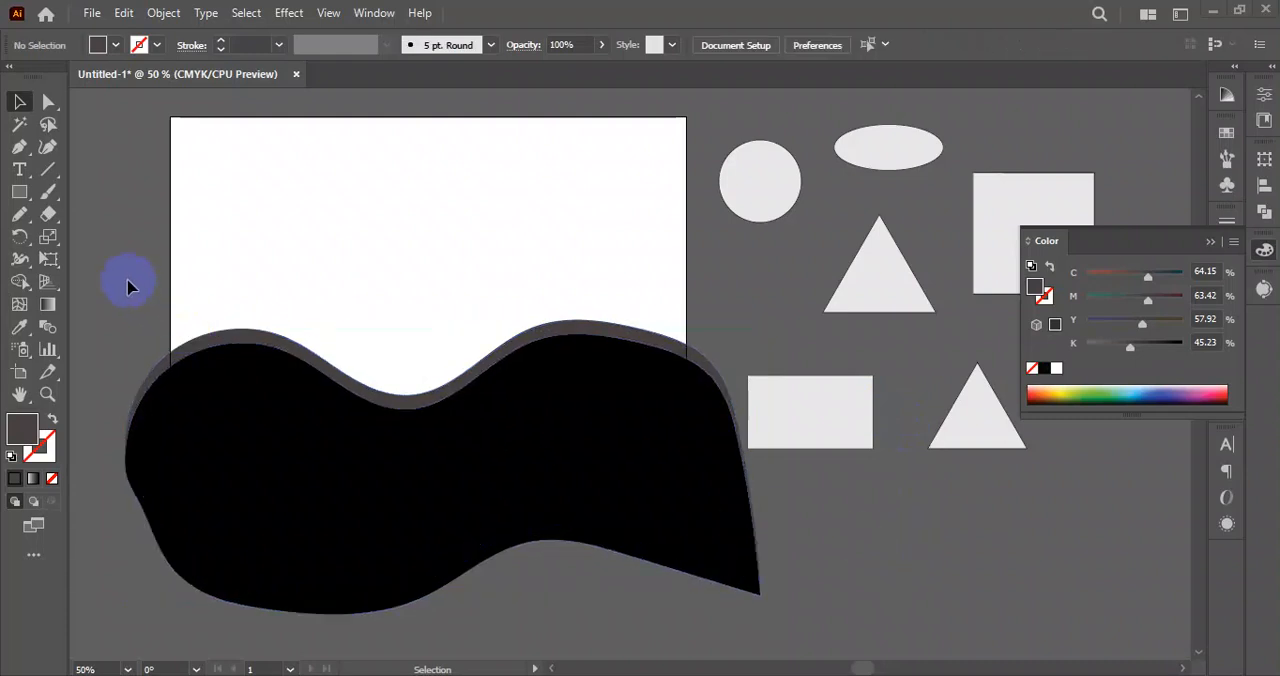
# Turn on Trim View to preview the wavy shapes cropped to the artboard.
pyautogui.moveTo(129, 280); pyautogui.dragTo(650, 618)
pyautogui.click(884, 556)
pyautogui.click(329, 13)
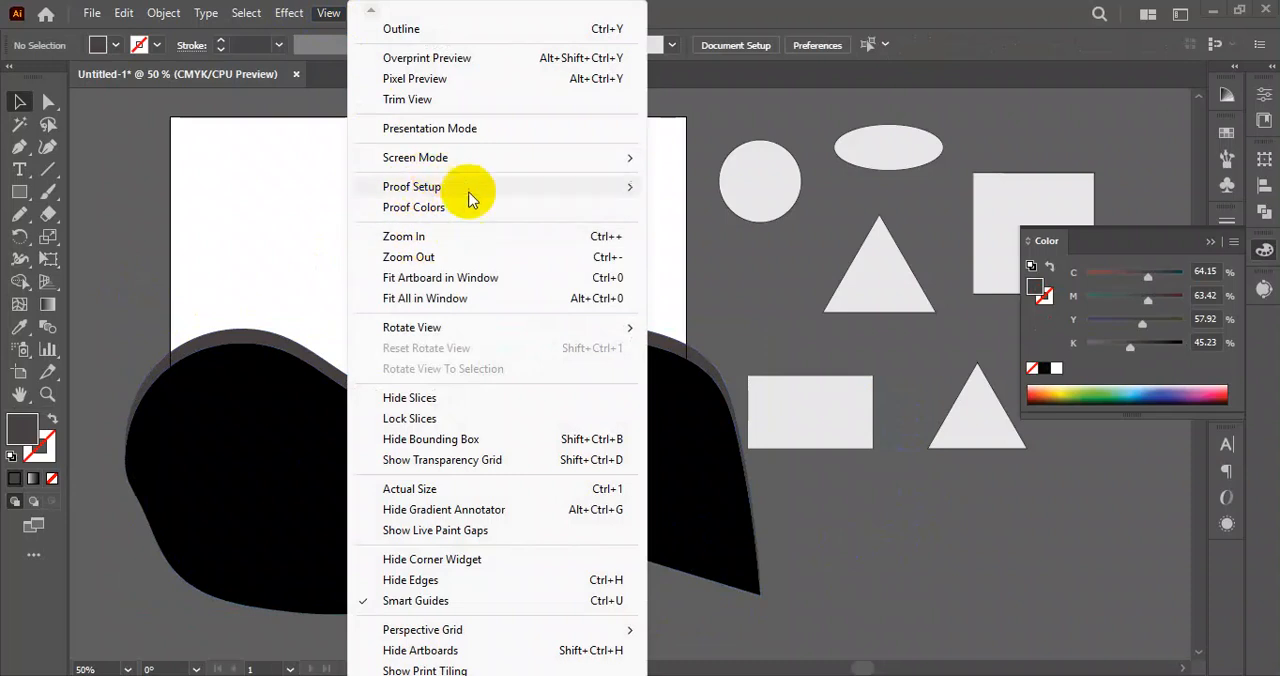
pyautogui.click(416, 103)
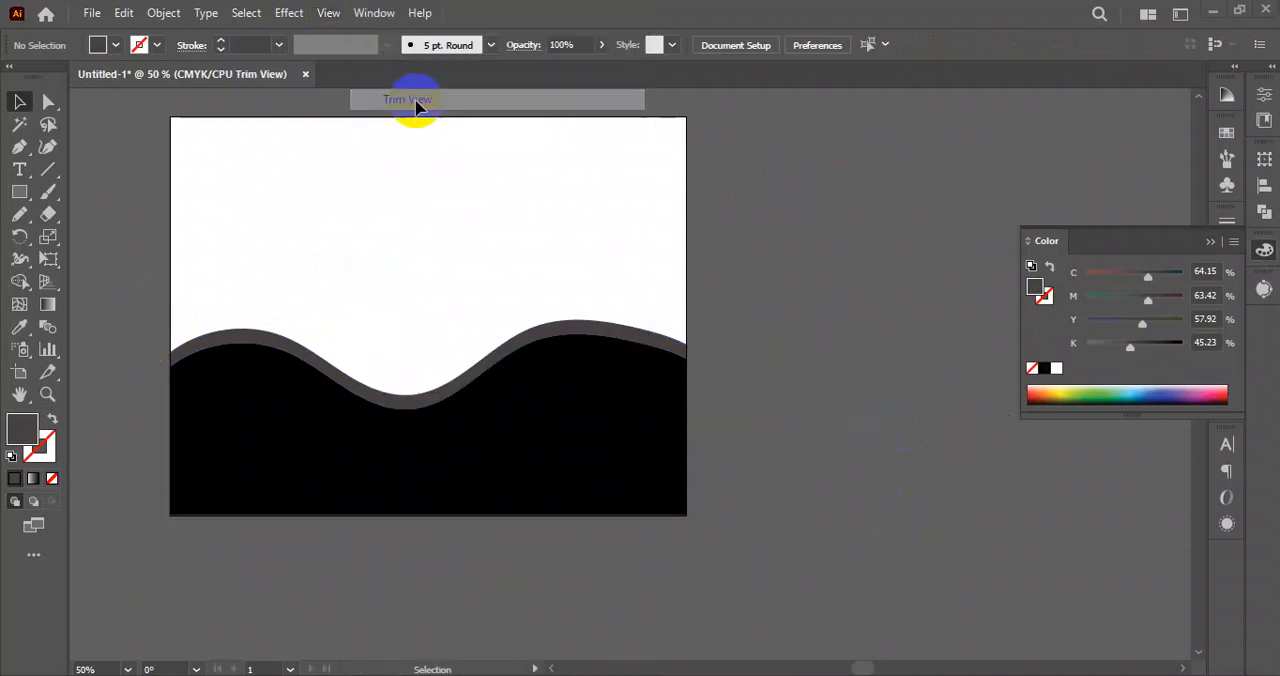
# Select some of the hidden shapes outside the artboard to check they still exist, and turn Trim View off again.
pyautogui.moveTo(800, 317); pyautogui.dragTo(749, 270)
pyautogui.hotkey('ctrl', 'z')
pyautogui.hotkey('ctrl', 'z')
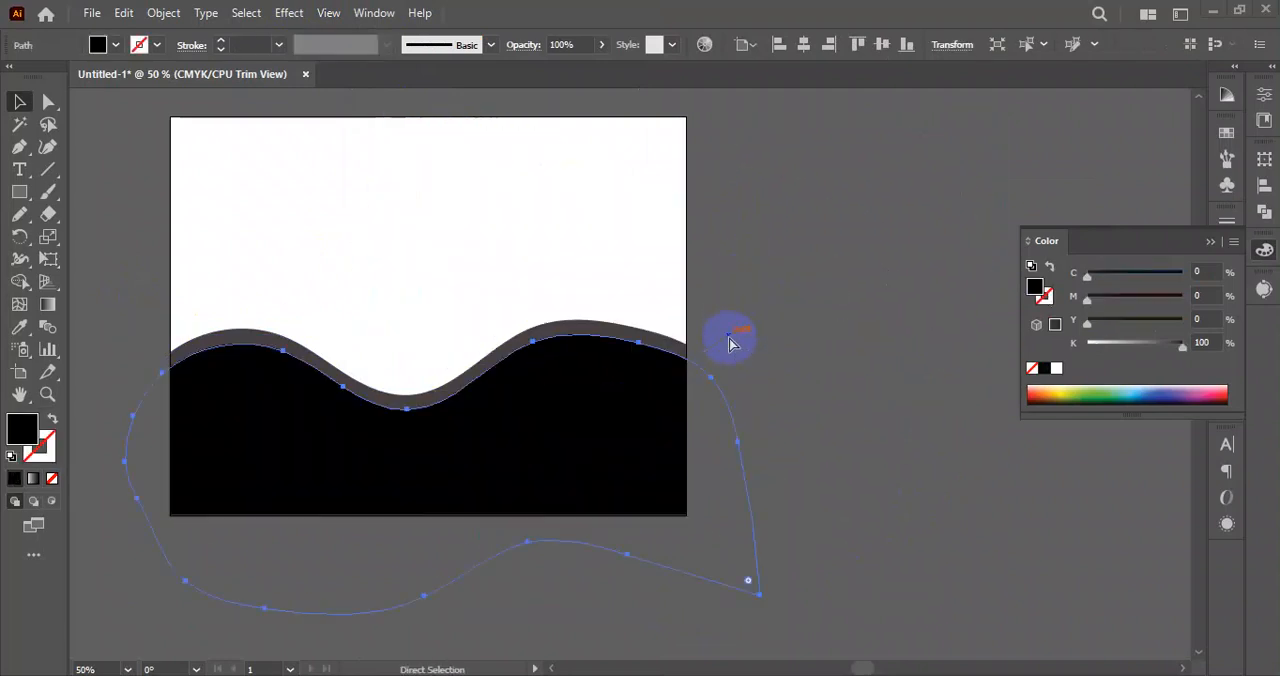
pyautogui.moveTo(848, 385); pyautogui.dragTo(872, 285)
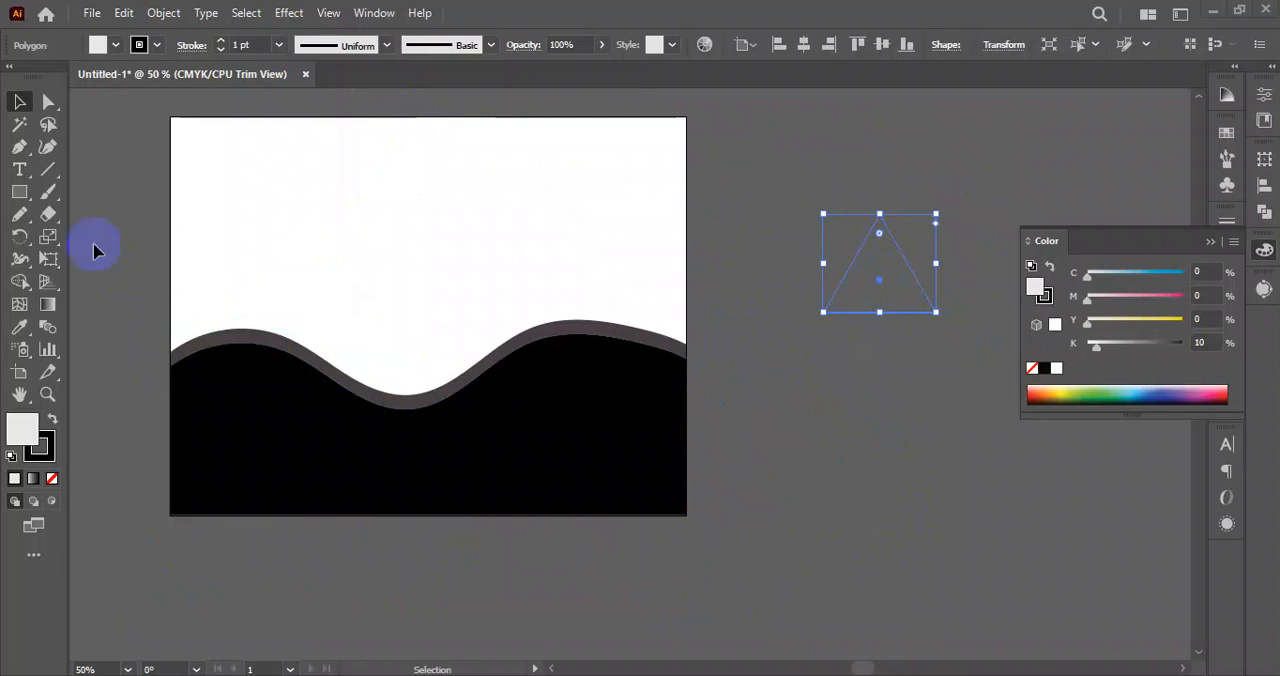
pyautogui.click(342, 22)
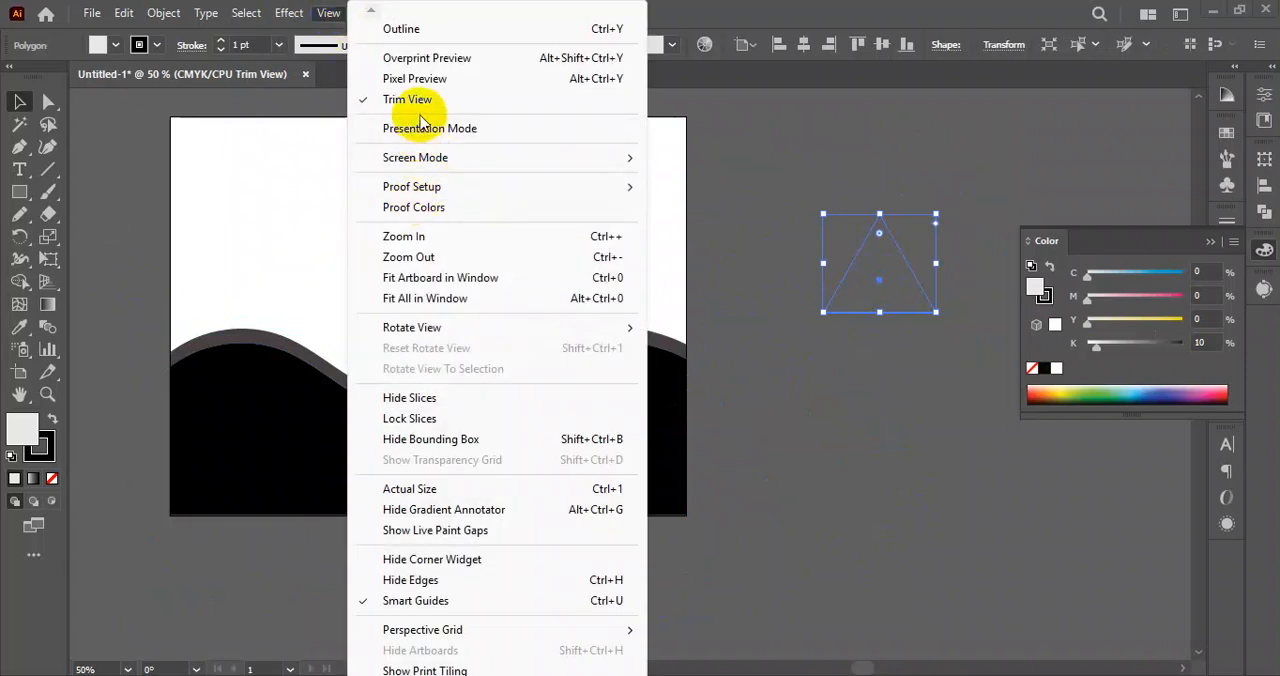
pyautogui.click(391, 100)
pyautogui.click(727, 263)
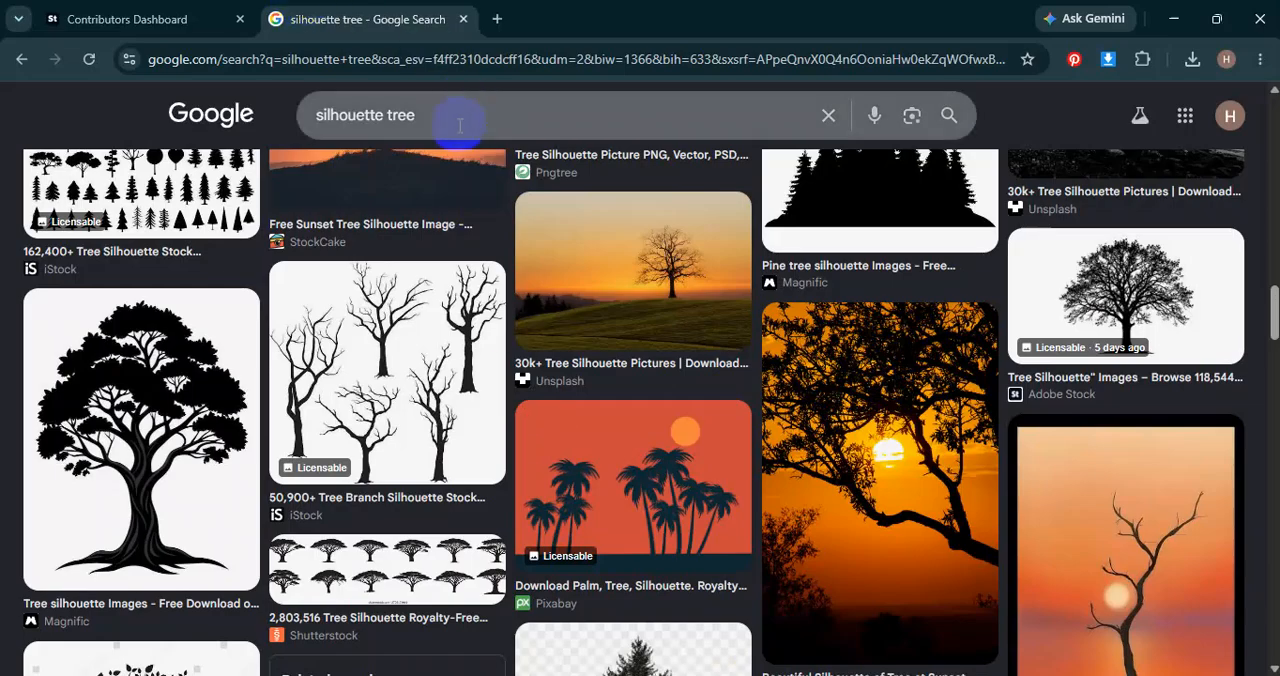
# Switch to the browser and search Google Images for "landscape vector".
pyautogui.scroll(2, 822, 490)
pyautogui.scroll(-3, 620, 490)
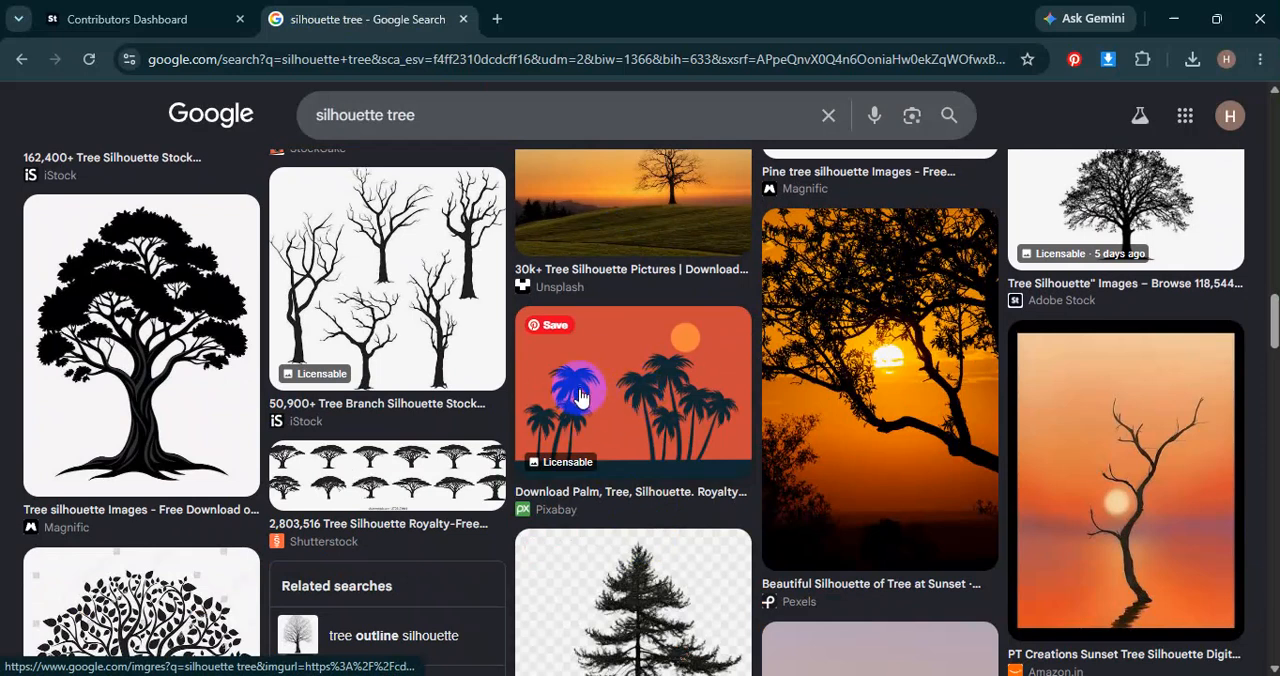
pyautogui.scroll(5, 600, 392)
pyautogui.moveTo(457, 119); pyautogui.dragTo(266, 123)
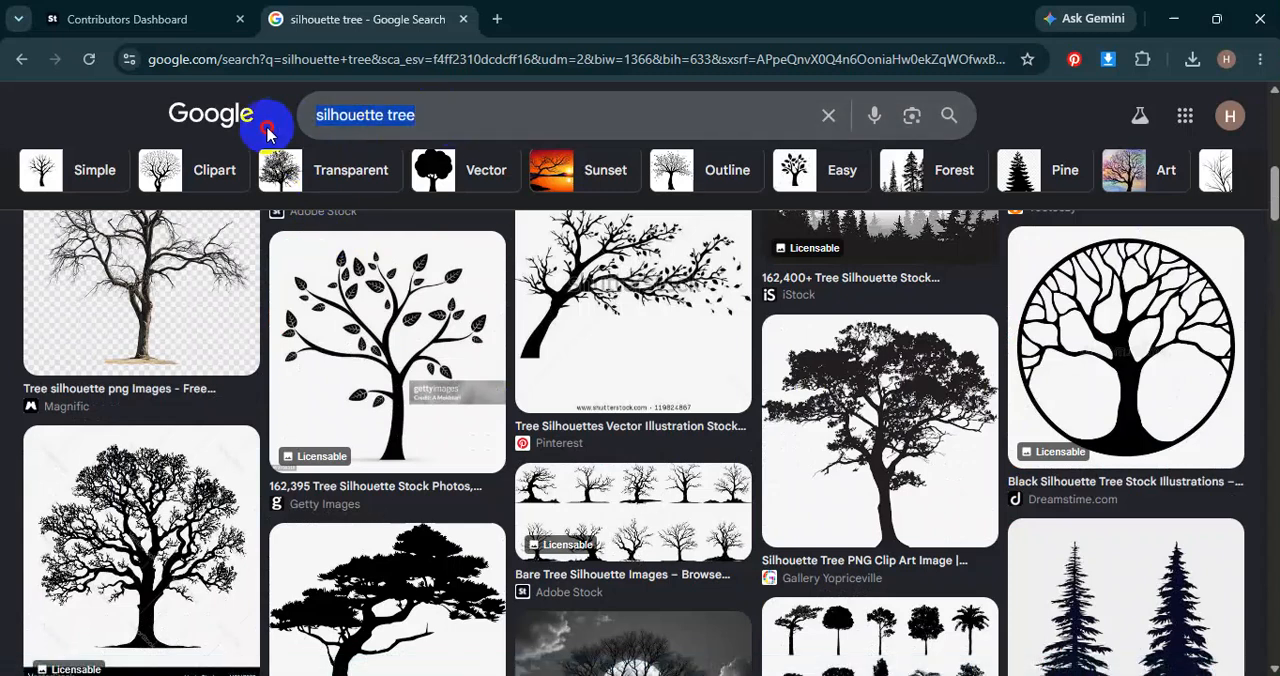
pyautogui.write('land')
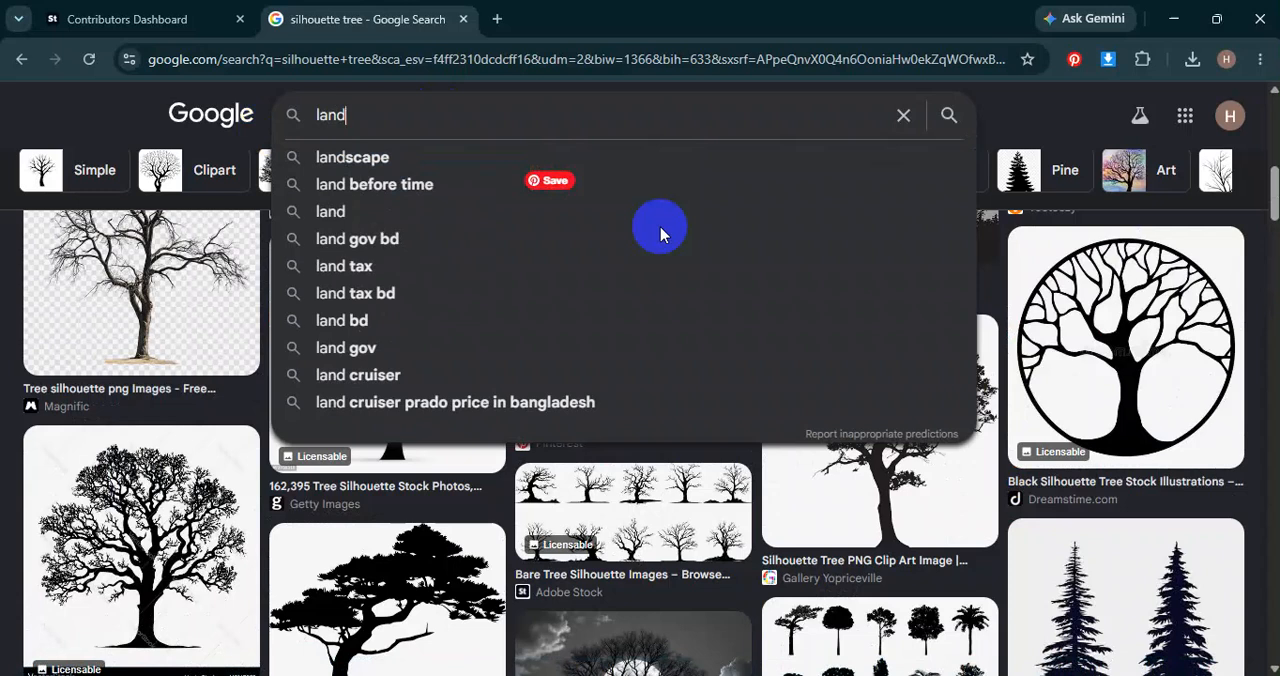
pyautogui.write('scape ve')
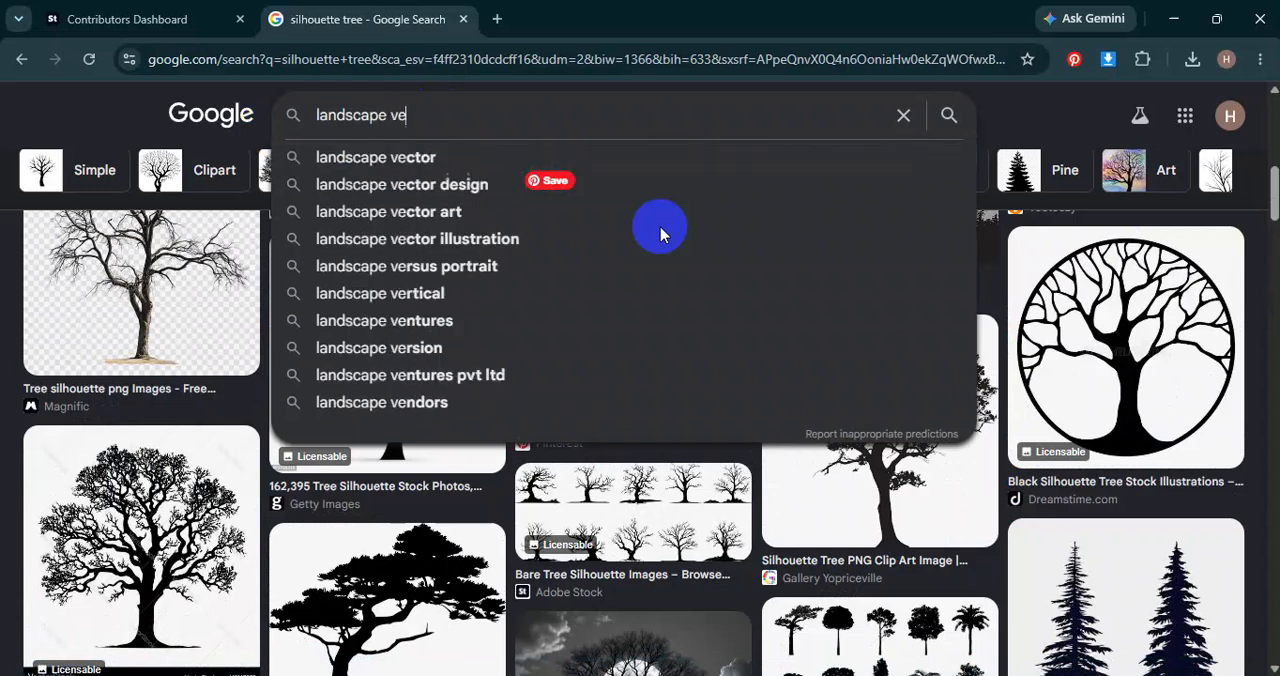
pyautogui.write('ctor')
pyautogui.press('Return')
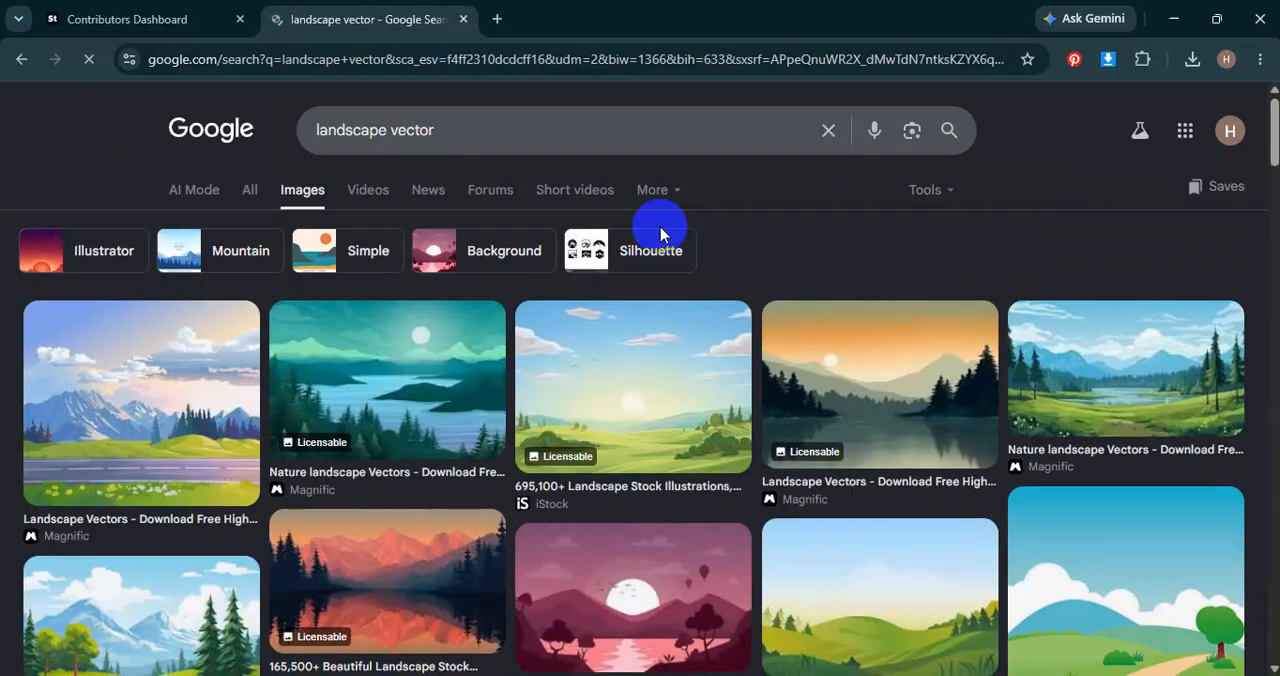
# Browse the landscape vector results and preview several illustrations to find a suitable layered reference.
pyautogui.scroll(-2, 651, 485)
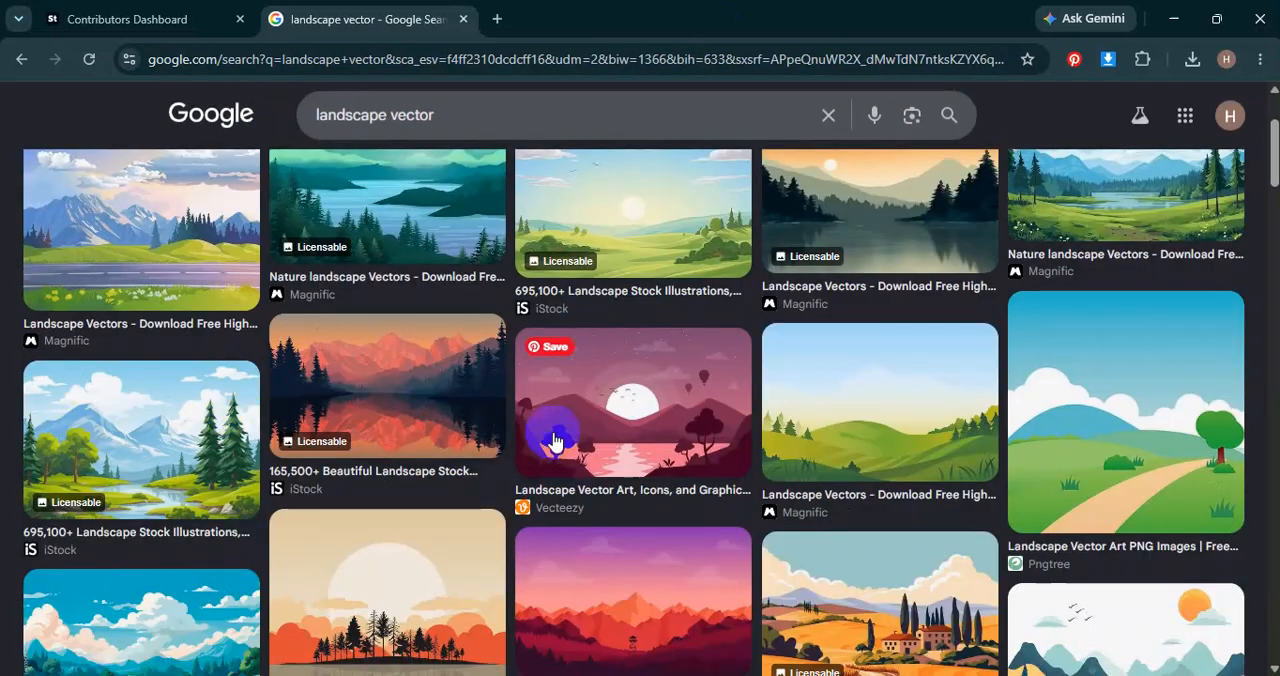
pyautogui.scroll(-2, 563, 420)
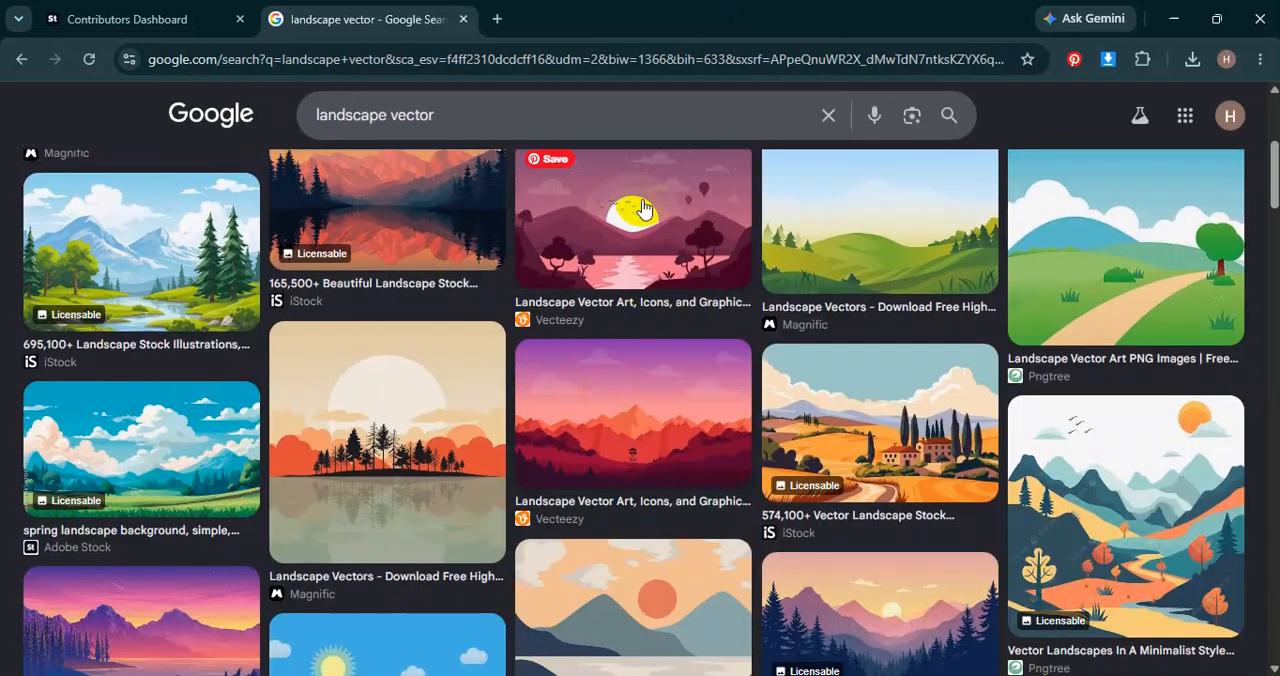
pyautogui.click(1103, 297)
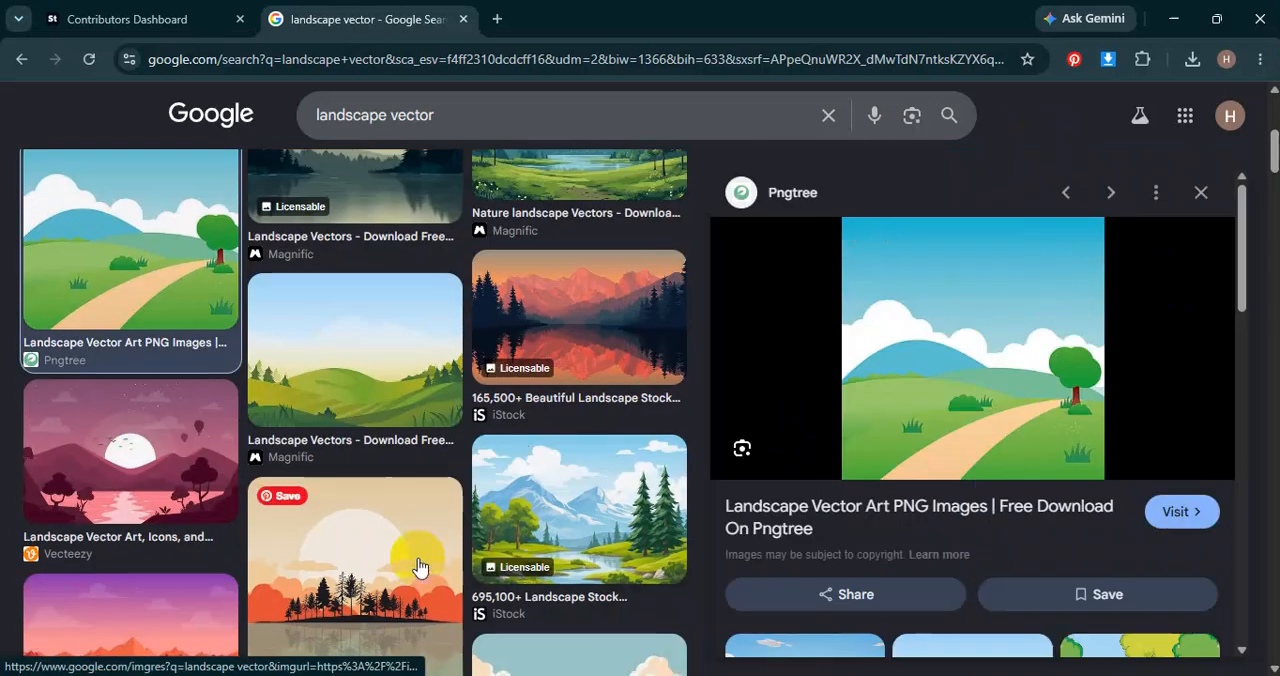
pyautogui.scroll(-2, 363, 380)
pyautogui.click(363, 380)
pyautogui.scroll(-4, 1000, 470)
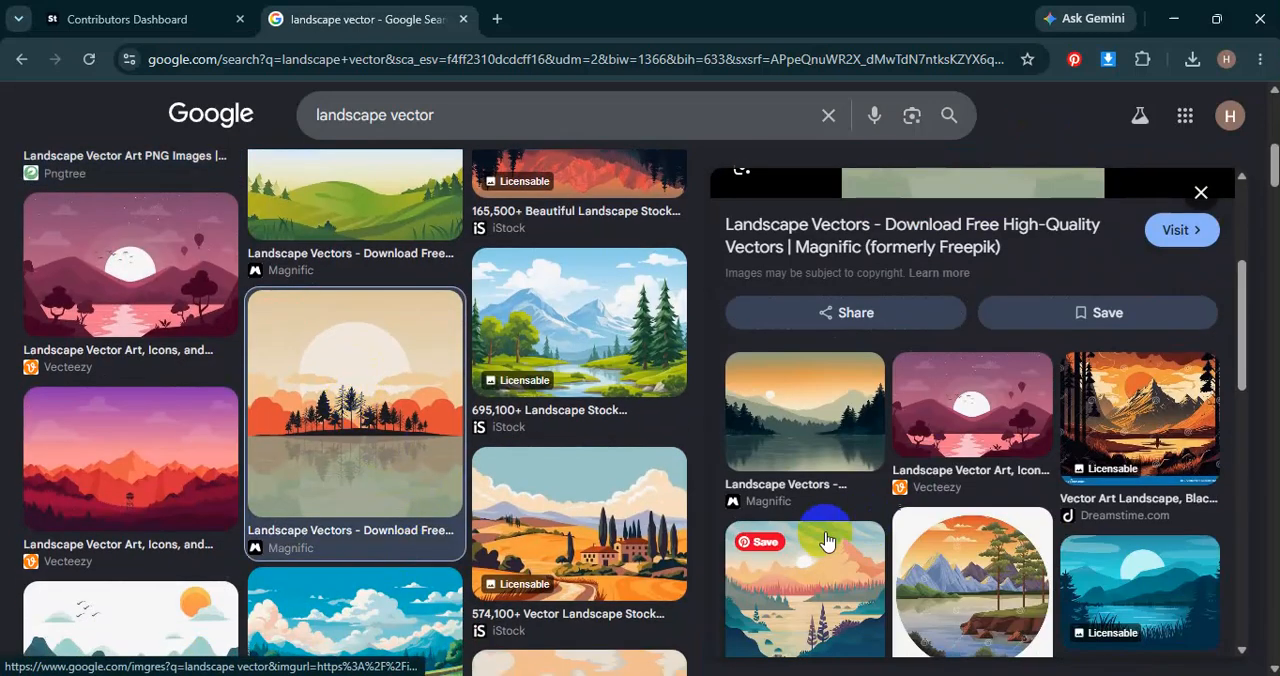
pyautogui.scroll(-8, 269, 520)
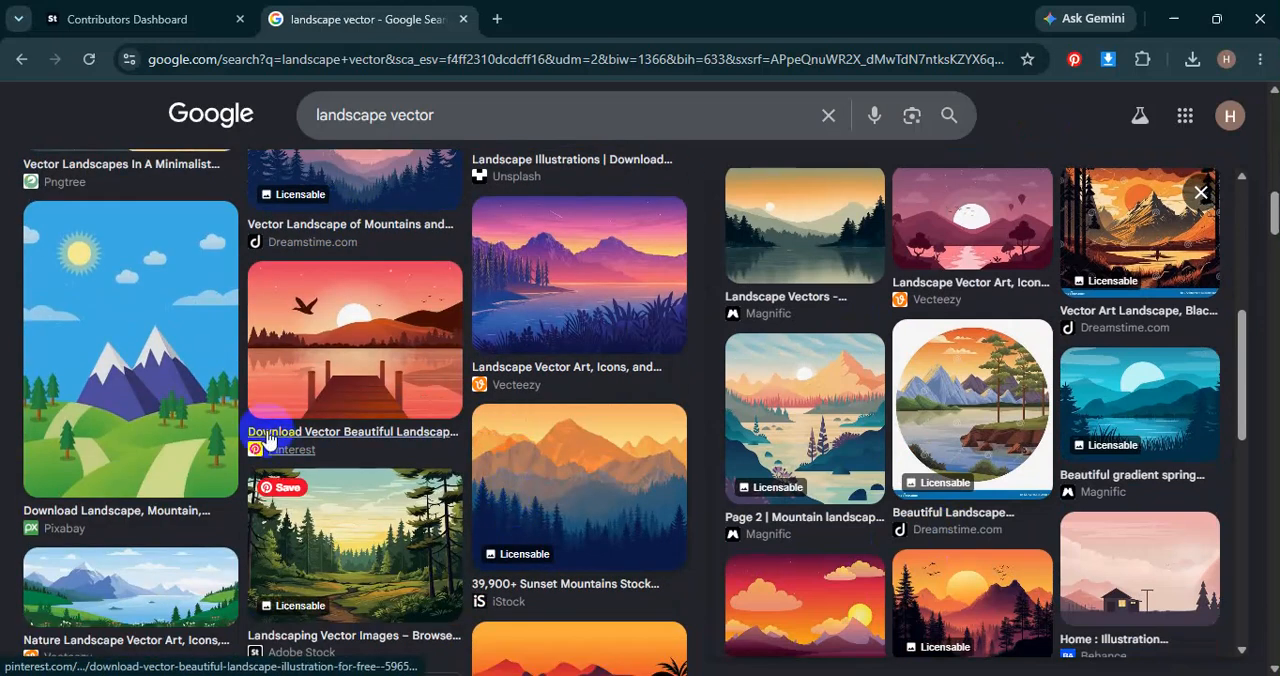
pyautogui.click(381, 357)
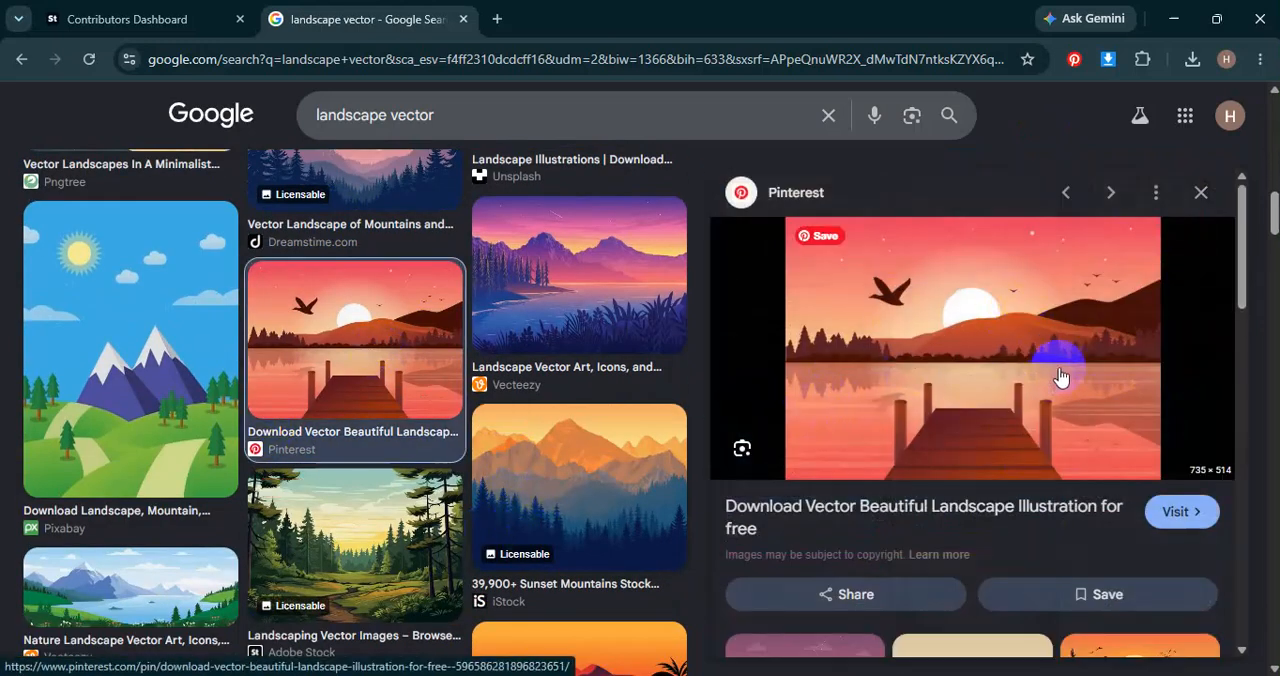
pyautogui.scroll(-3, 480, 434)
pyautogui.scroll(-2, 766, 488)
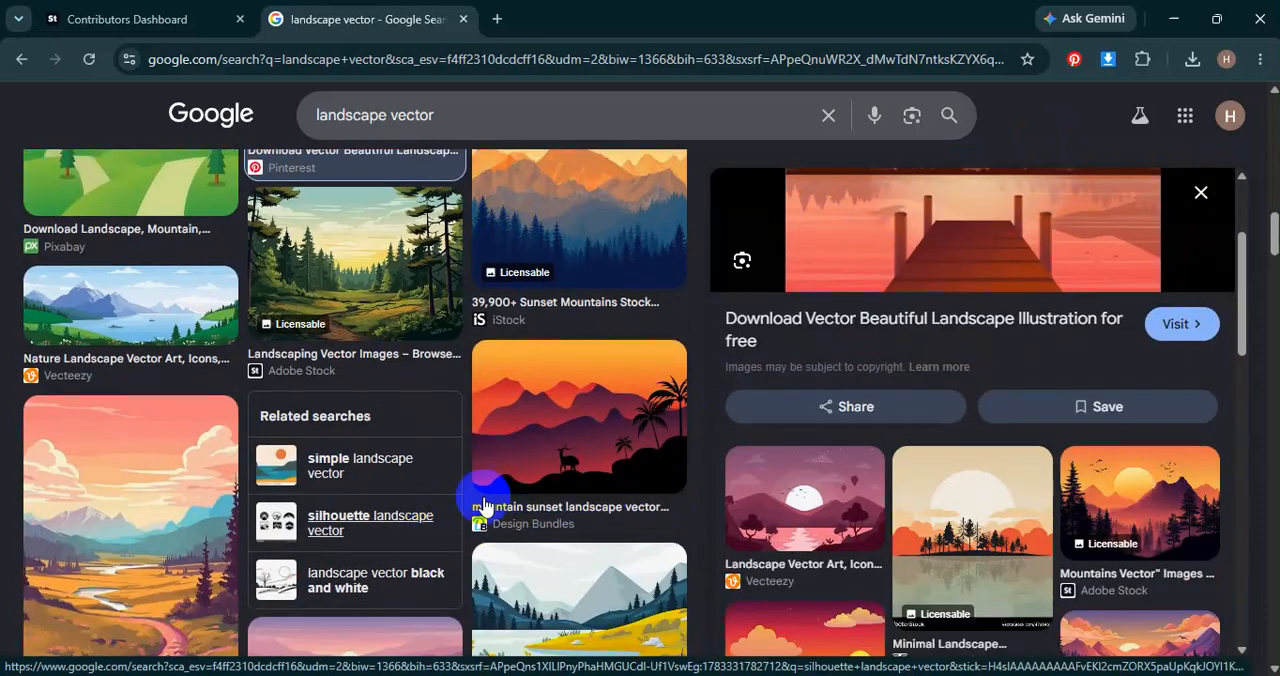
# Copy the mountain sunset landscape image with palm trees and paste it into the Illustrator document outside the artboard.
pyautogui.click(592, 430)
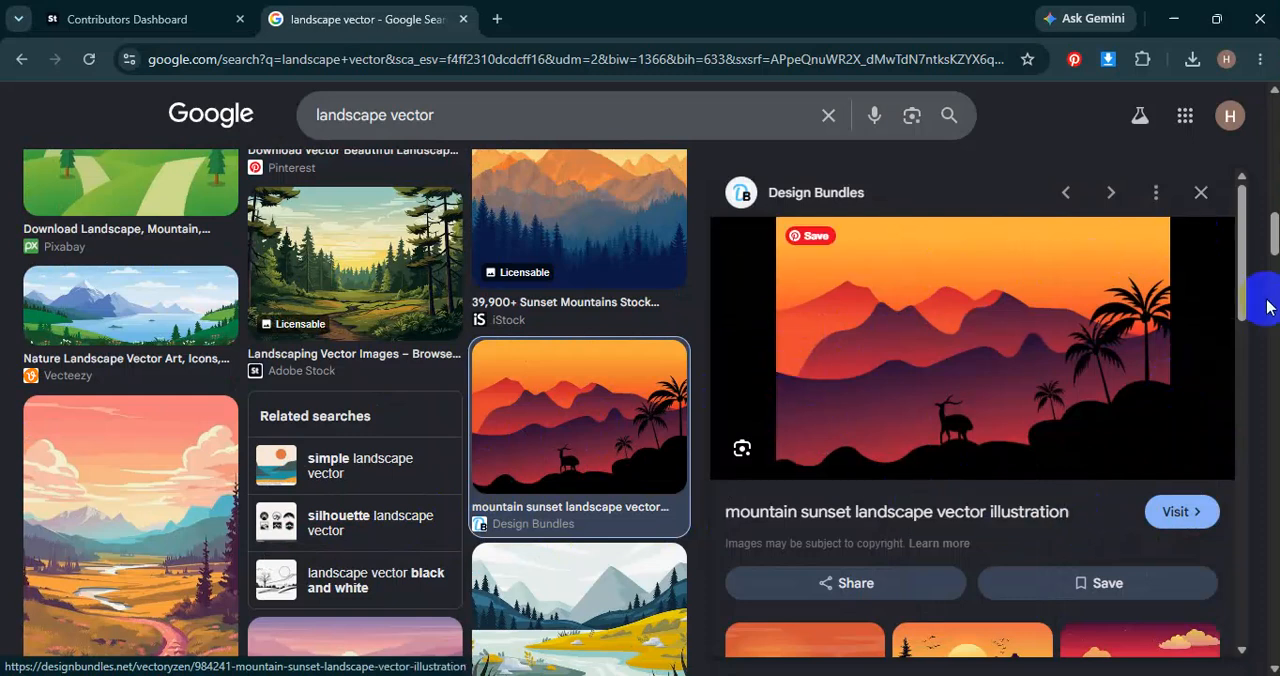
pyautogui.rightClick(896, 327)
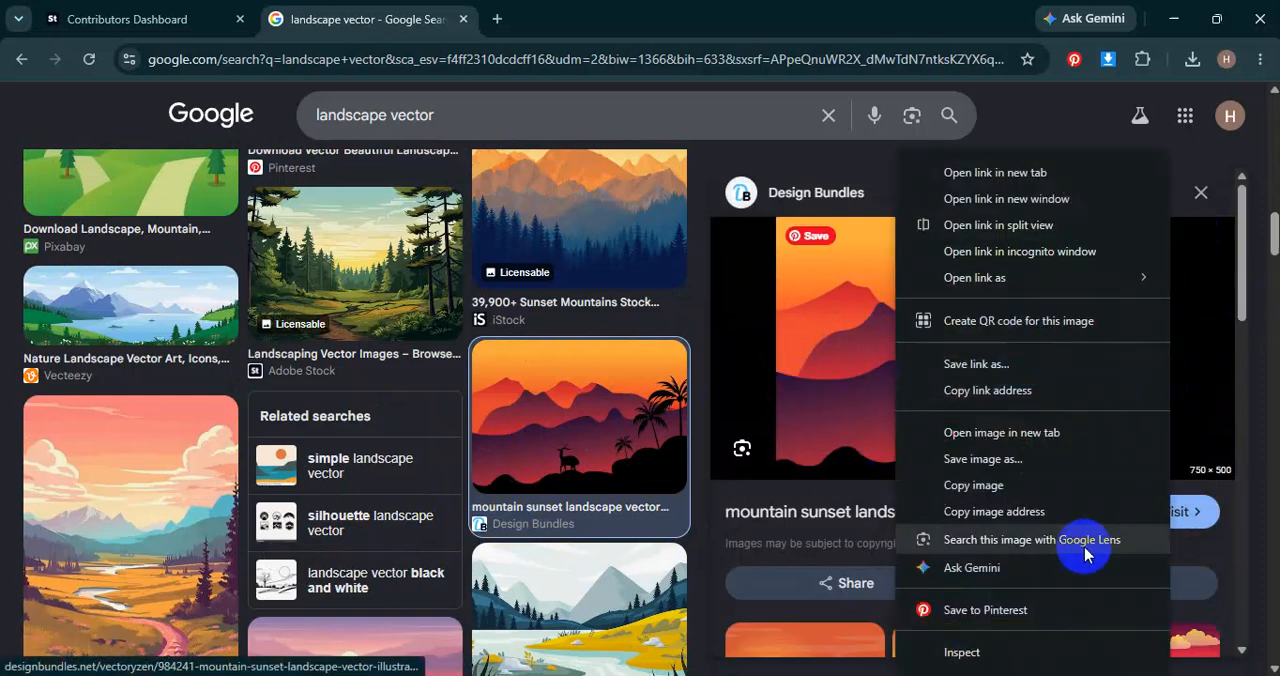
pyautogui.click(1060, 485)
pyautogui.hotkey('alt', 'Tab')
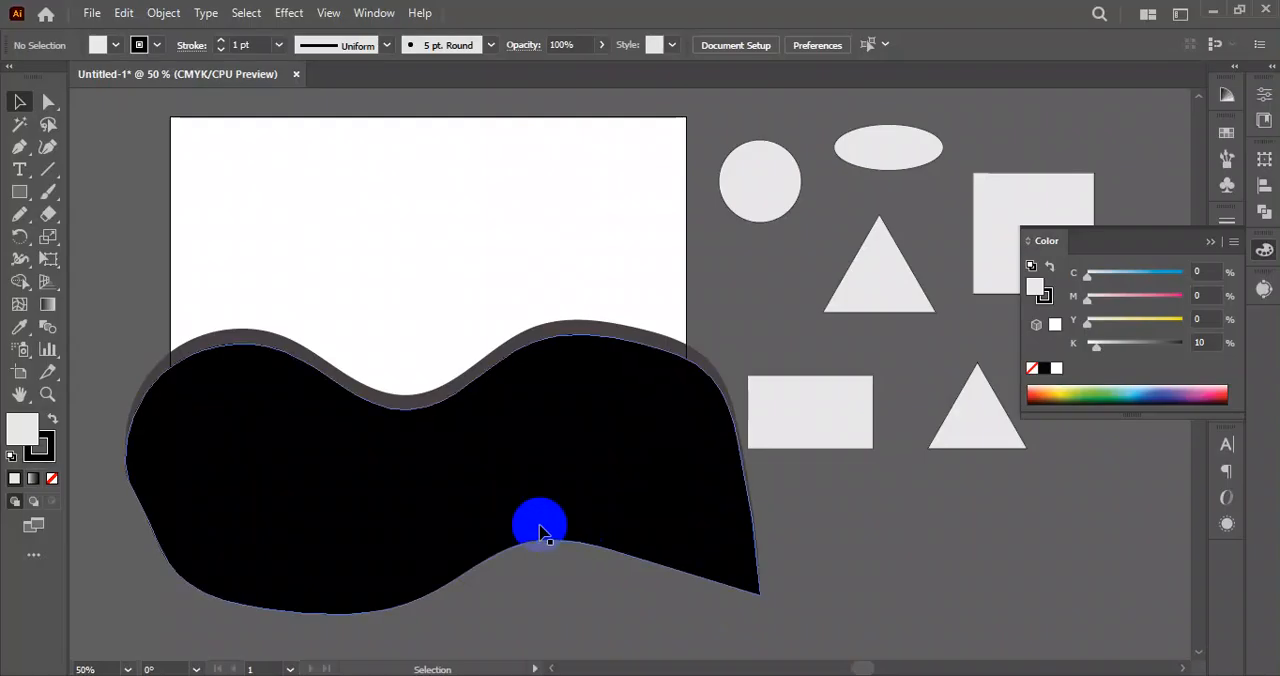
pyautogui.hotkey('ctrl', 'v')
pyautogui.moveTo(610, 284); pyautogui.dragTo(946, 315)
# Clear the artboard by moving the wavy shapes and sample shapes down and to its right, and place the landscape image near its upper right.
pyautogui.scroll(-2, 706, 374)
pyautogui.moveTo(831, 374); pyautogui.dragTo(847, 284)
pyautogui.moveTo(420, 414); pyautogui.dragTo(890, 638)
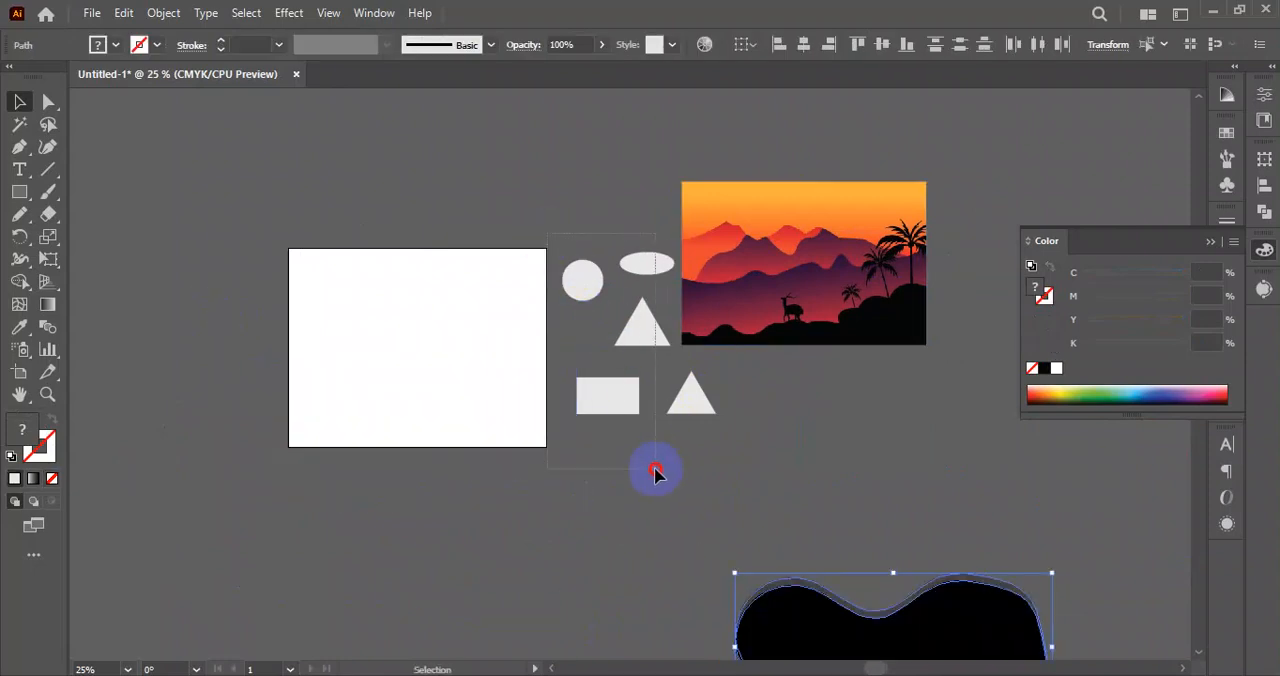
pyautogui.moveTo(655, 469); pyautogui.dragTo(656, 470)
pyautogui.moveTo(649, 328); pyautogui.dragTo(980, 487)
pyautogui.moveTo(798, 289); pyautogui.dragTo(736, 246)
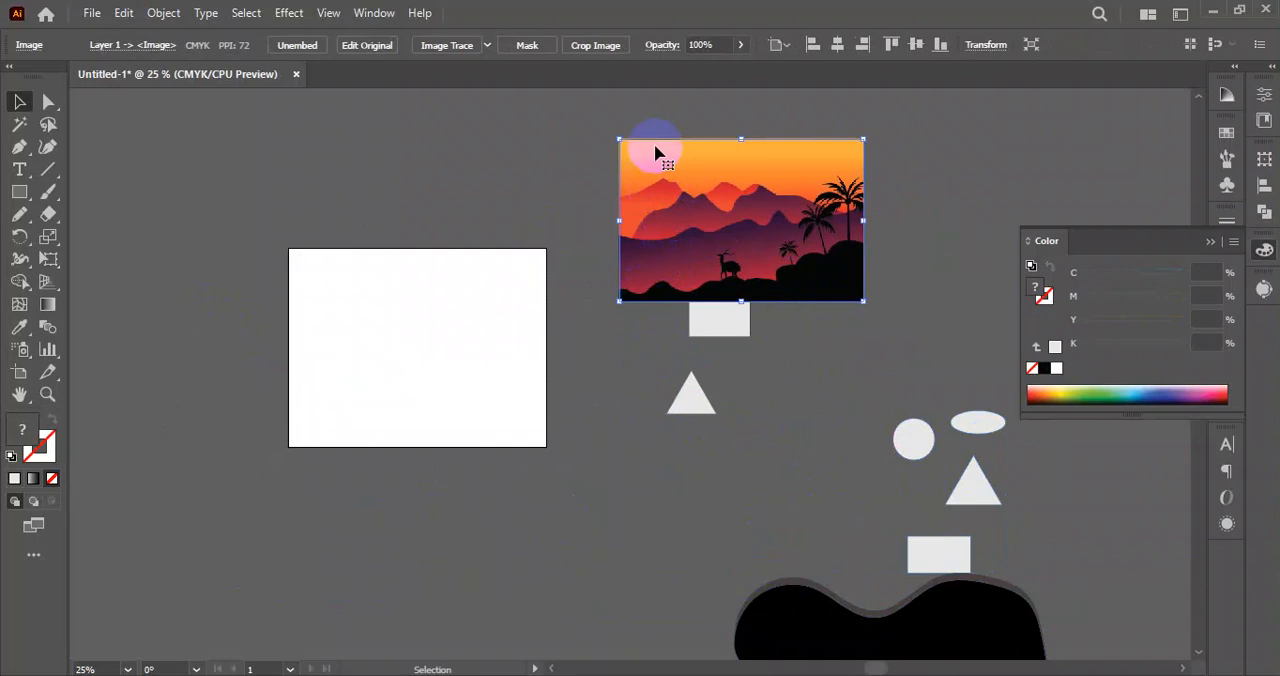
# Draw a light grey rectangle without a stroke covering the whole artboard.
pyautogui.click(33, 189)
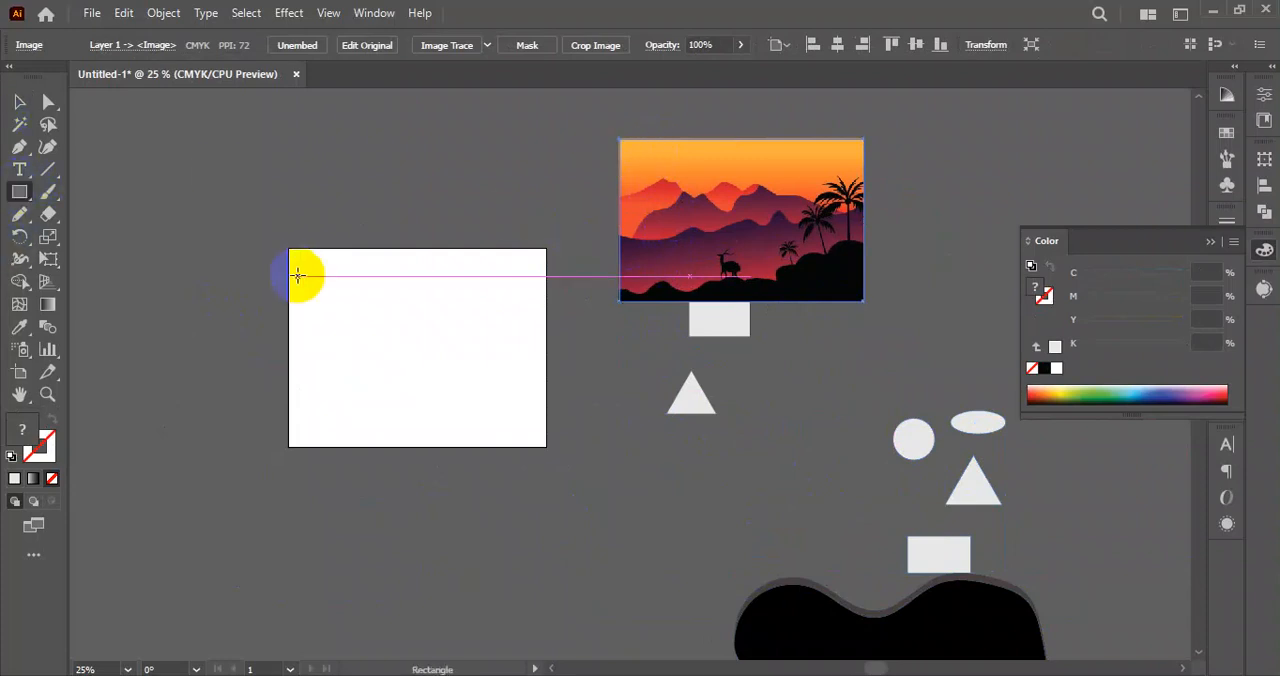
pyautogui.moveTo(288, 248); pyautogui.dragTo(549, 446)
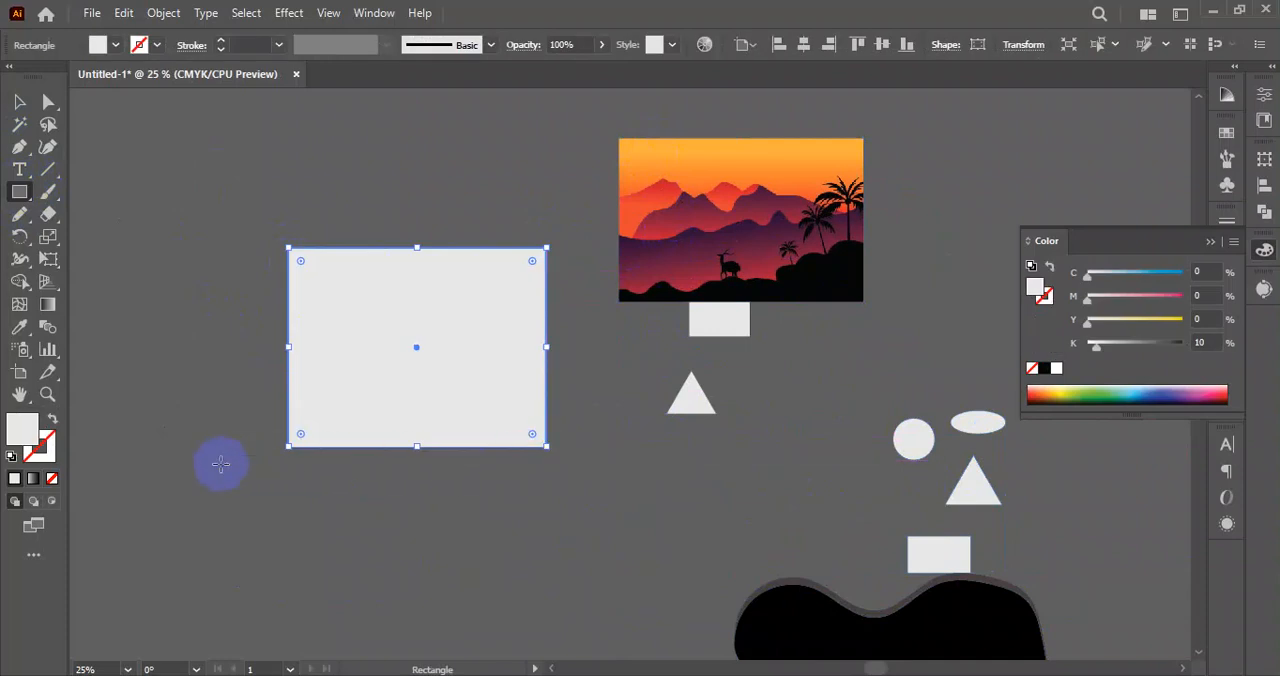
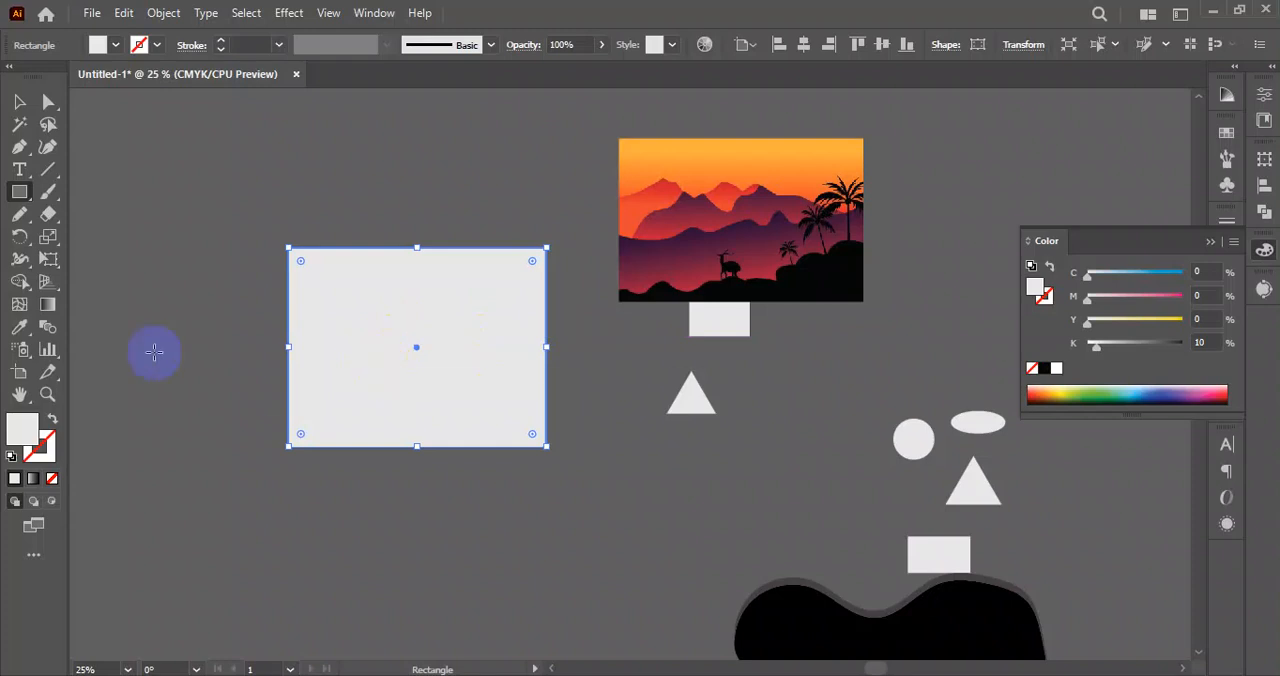
# Fill the artboard-sized rectangle with the orange sampled from the reference image's sky.
pyautogui.click(26, 333)
pyautogui.click(760, 152)
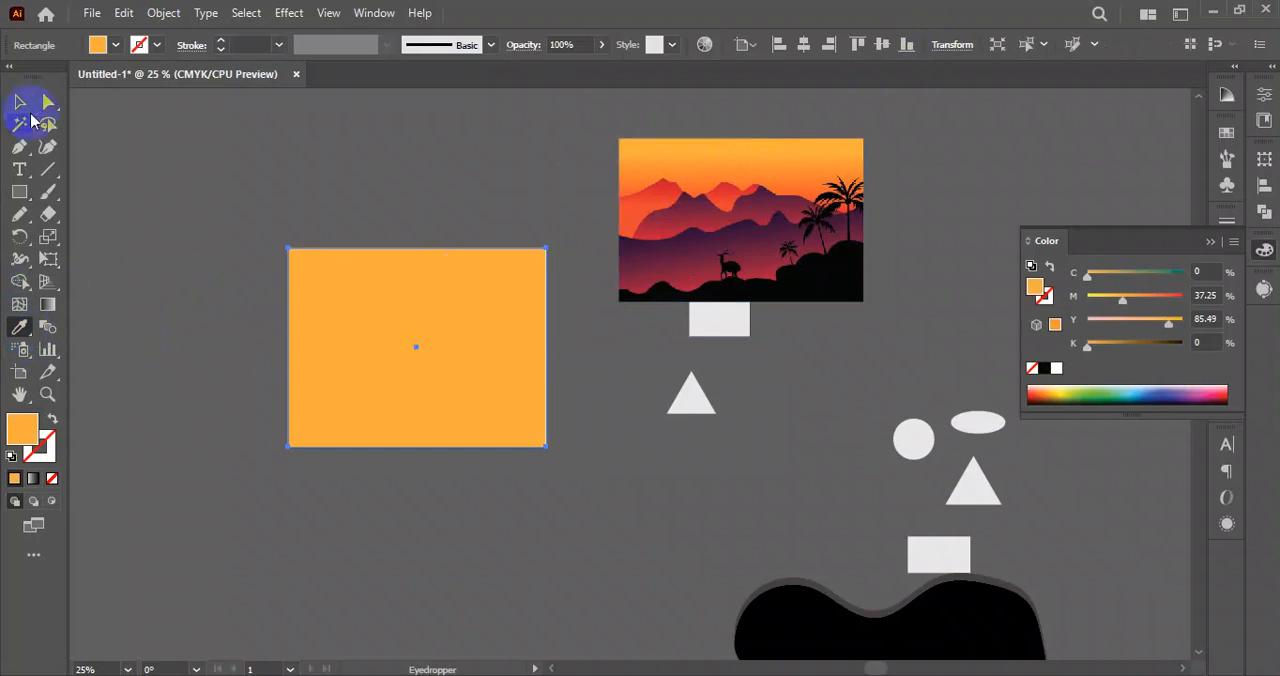
pyautogui.click(20, 103)
pyautogui.click(474, 172)
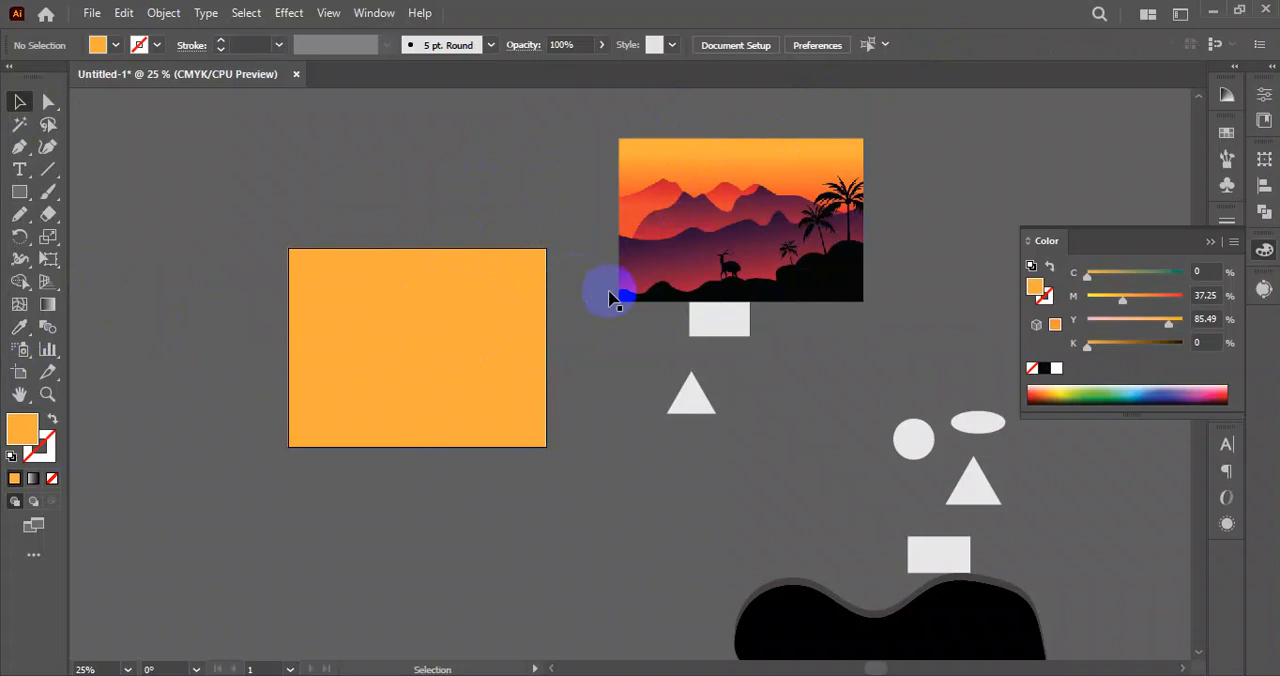
pyautogui.click(439, 347)
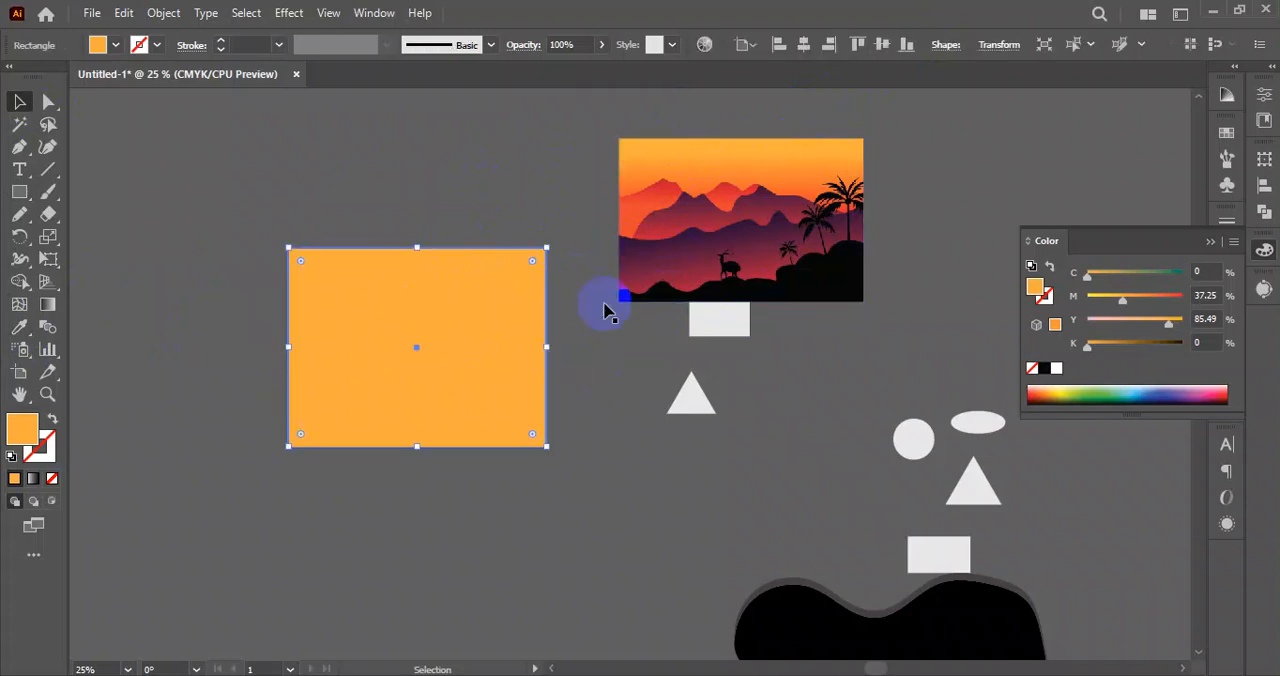
# Draw a closed wavy foreground hill across the artboard's lower edge with the Pencil tool and fill it with the image's black.
pyautogui.click(718, 236)
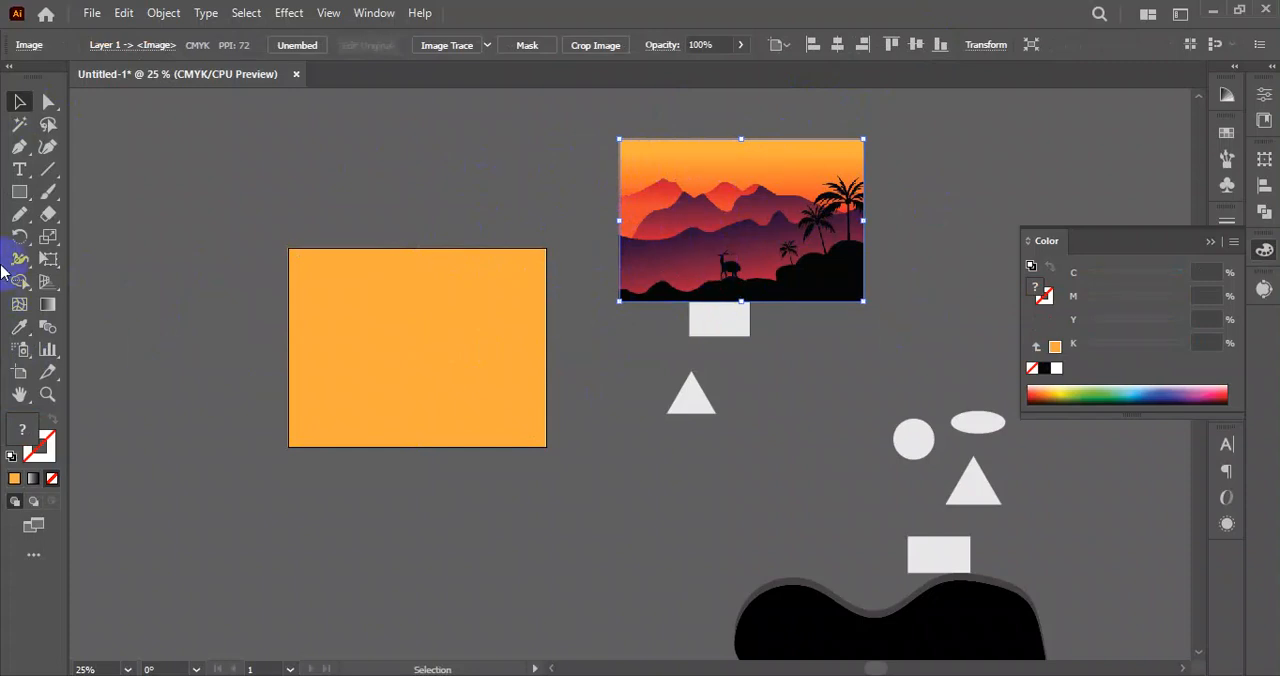
pyautogui.click(27, 217)
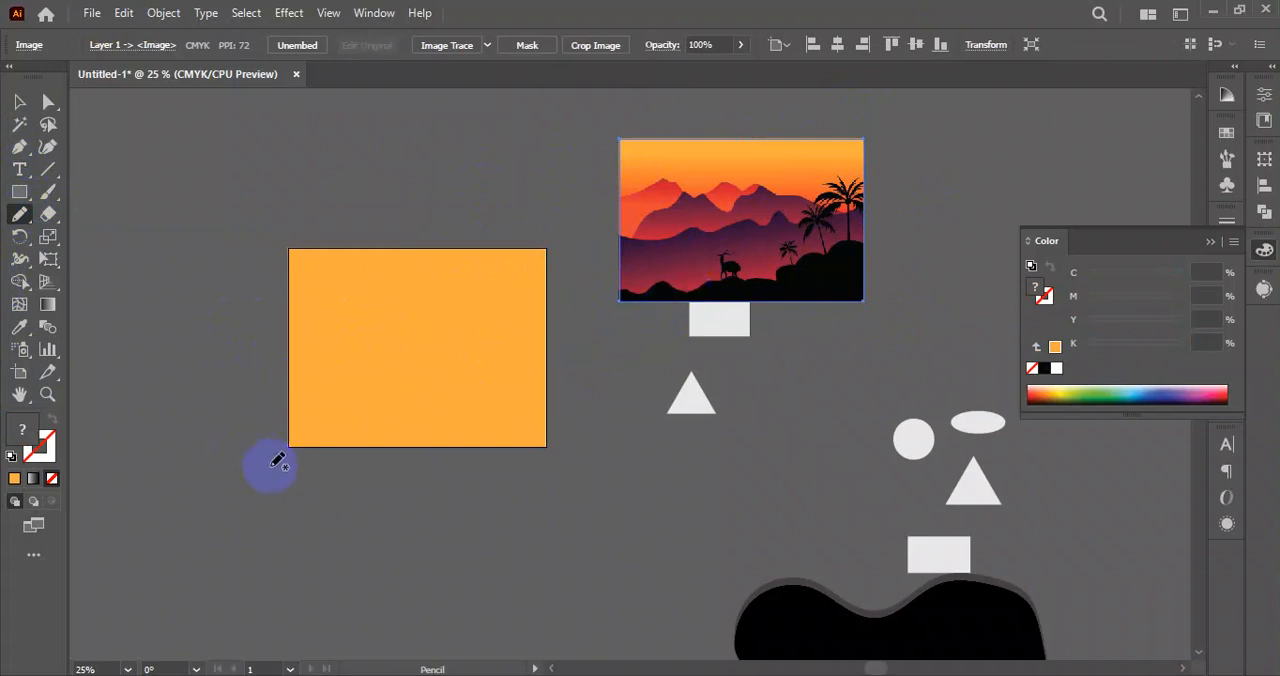
pyautogui.moveTo(302, 411)
pyautogui.mouseDown()
pyautogui.moveTo(325, 433)
pyautogui.moveTo(393, 416)
pyautogui.moveTo(448, 431)
pyautogui.moveTo(569, 385)
pyautogui.moveTo(634, 481)
pyautogui.mouseUp()
pyautogui.moveTo(303, 481)
pyautogui.mouseDown()
pyautogui.moveTo(257, 448)
pyautogui.moveTo(272, 440)
pyautogui.mouseUp()
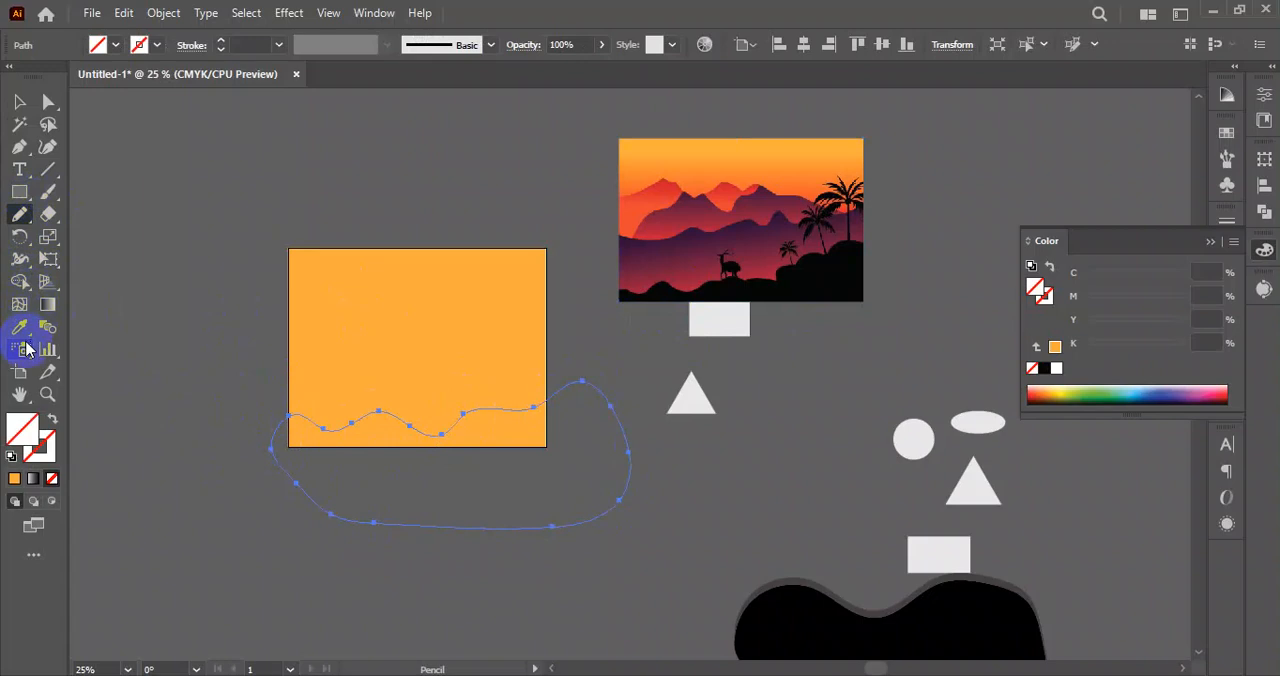
pyautogui.click(826, 274)
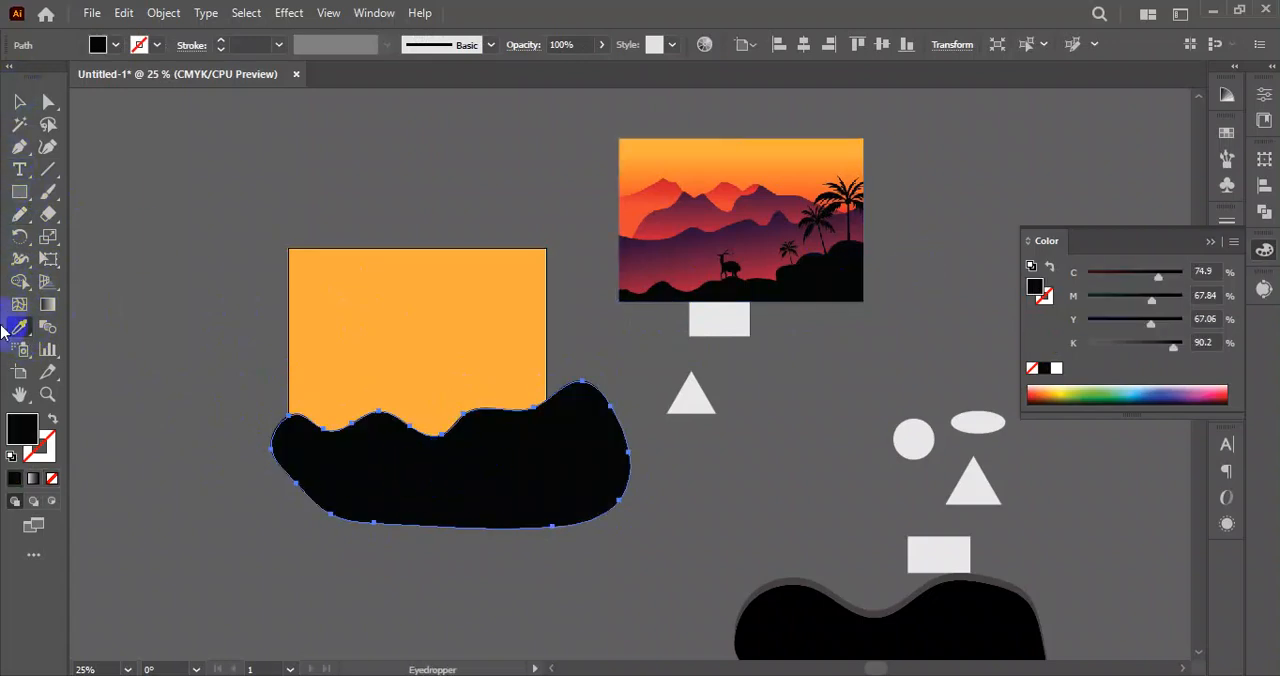
pyautogui.click(20, 104)
pyautogui.click(380, 488)
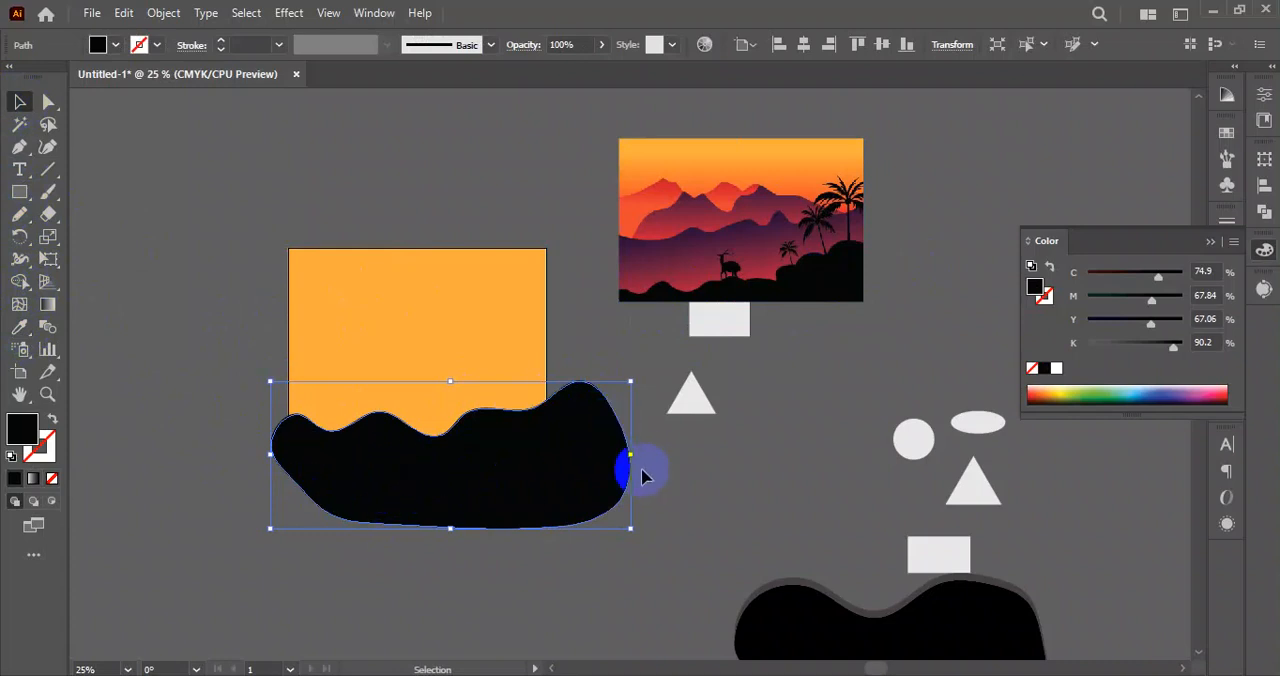
# Draw a larger wavy hill rising above the black one with the Pencil tool and fill it with the image's dark purple.
pyautogui.click(20, 214)
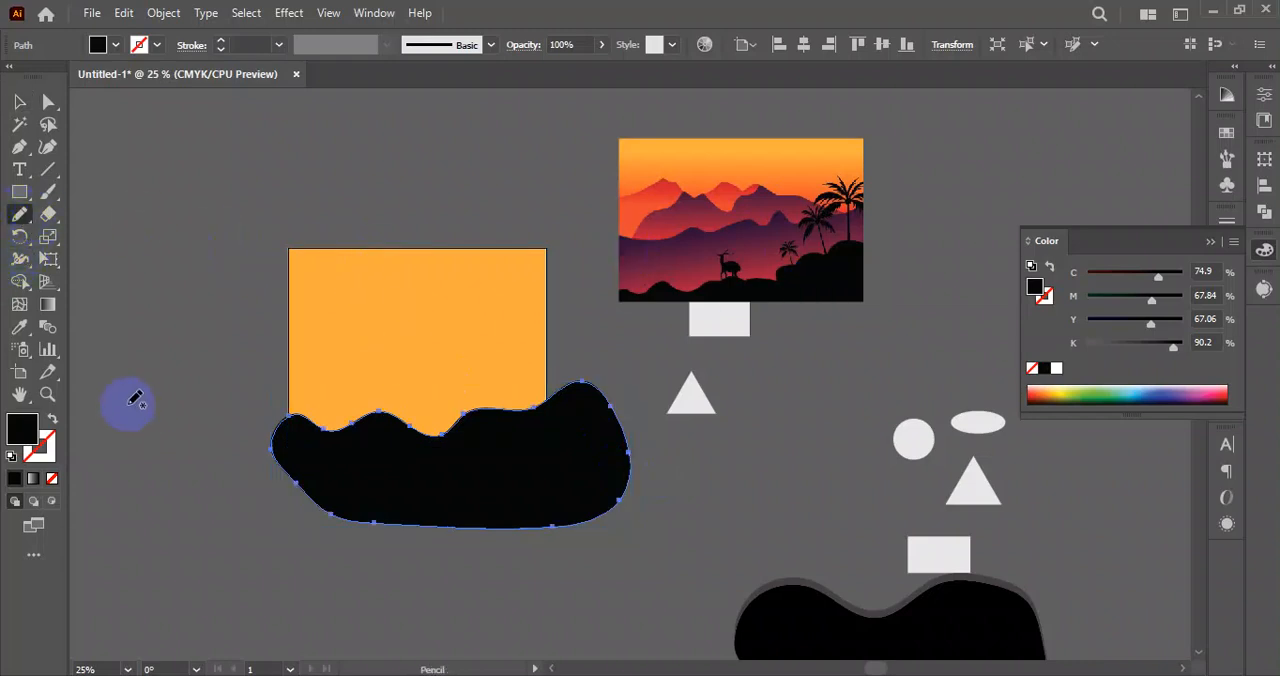
pyautogui.moveTo(287, 373)
pyautogui.mouseDown()
pyautogui.moveTo(412, 376)
pyautogui.moveTo(467, 348)
pyautogui.moveTo(521, 375)
pyautogui.moveTo(633, 377)
pyautogui.mouseUp()
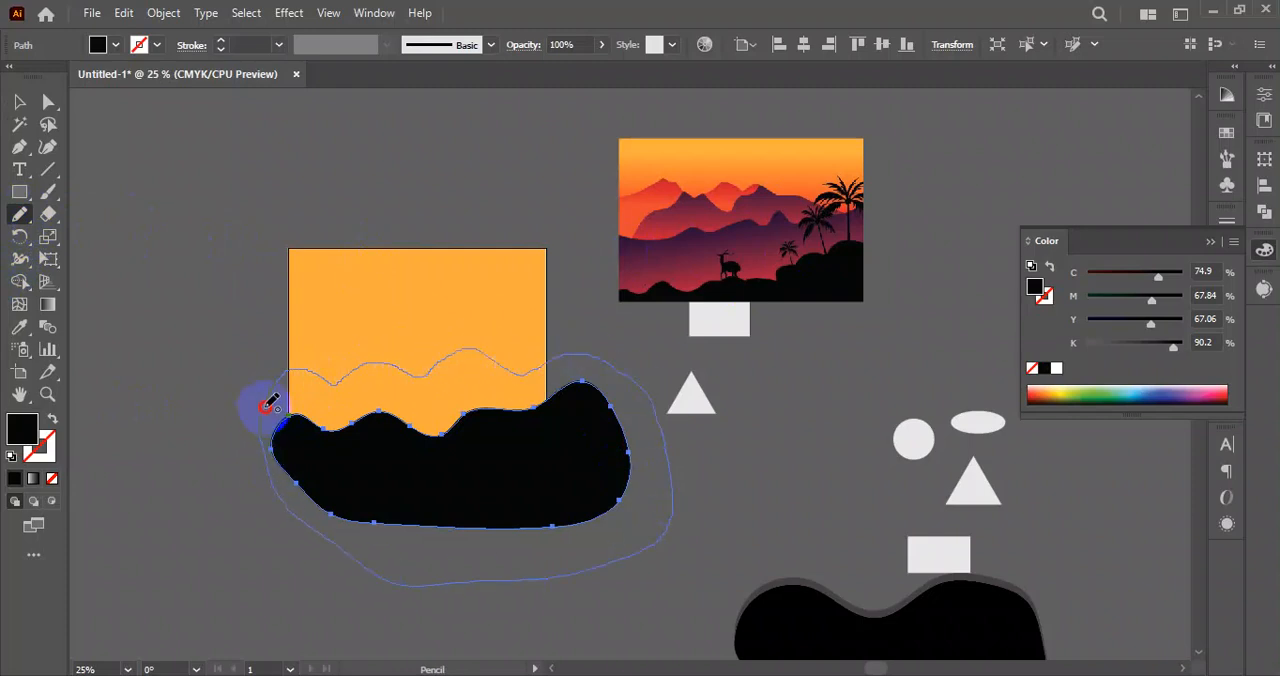
pyautogui.moveTo(270, 405); pyautogui.dragTo(268, 407)
pyautogui.click(12, 334)
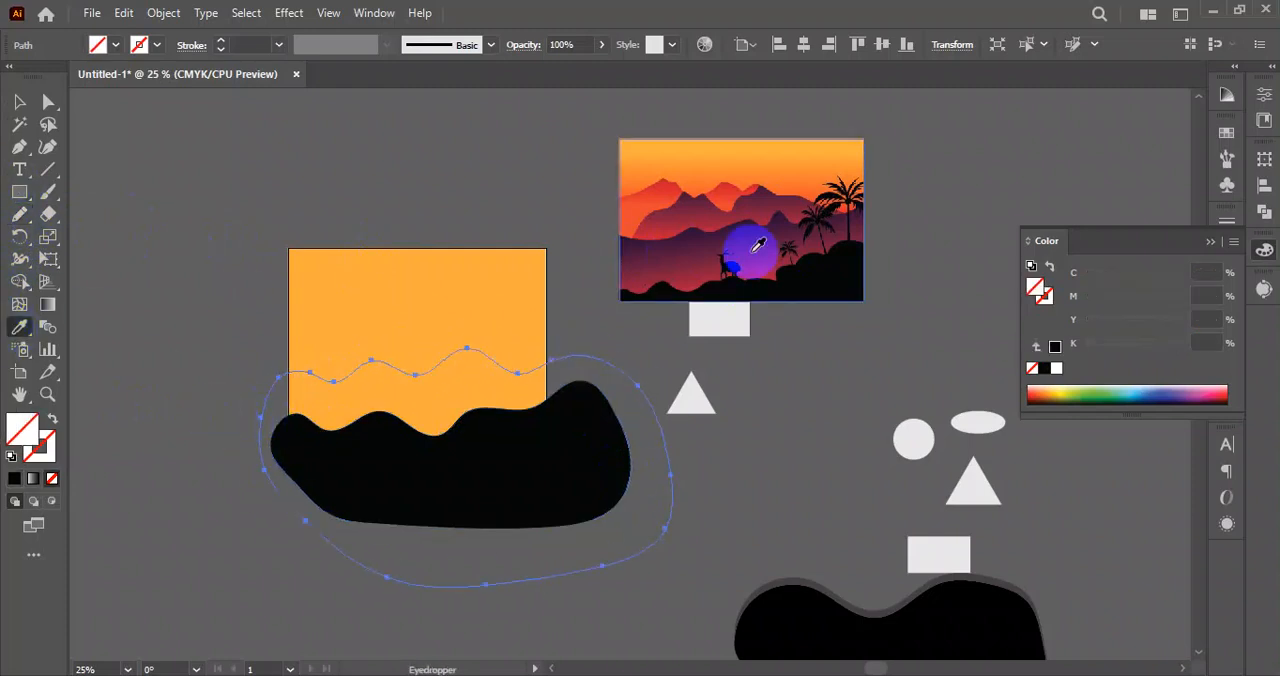
pyautogui.click(704, 238)
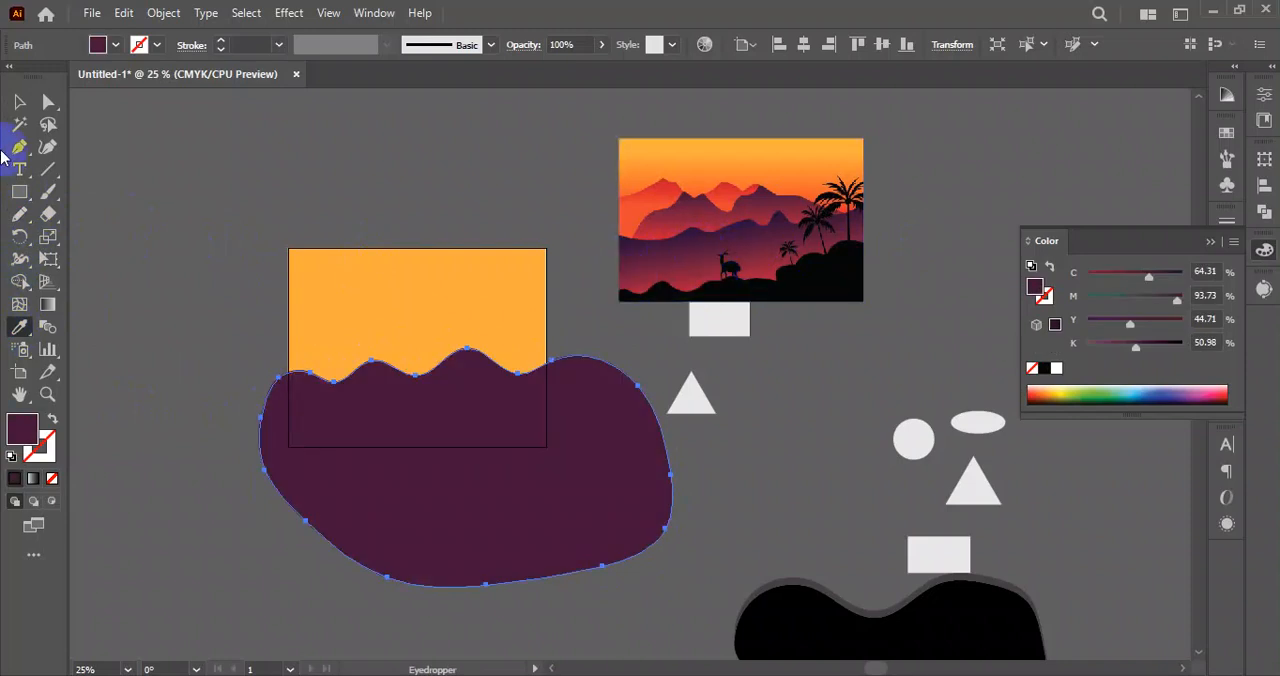
pyautogui.click(18, 105)
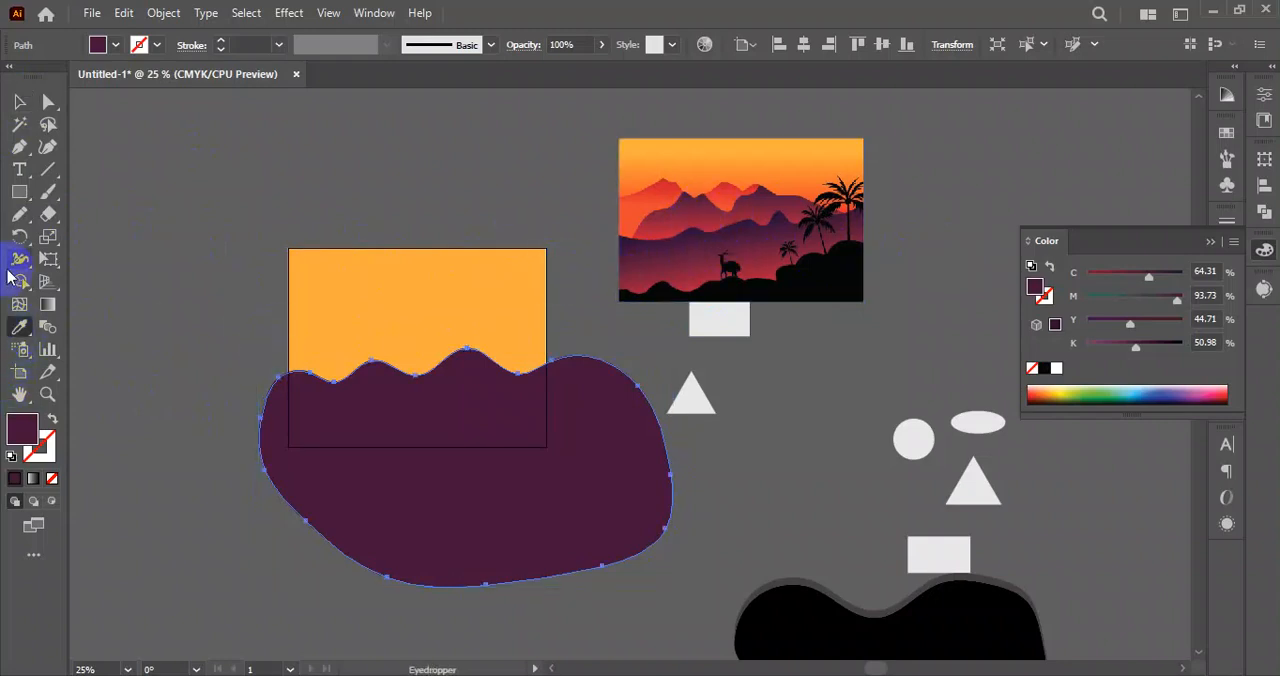
pyautogui.click(20, 214)
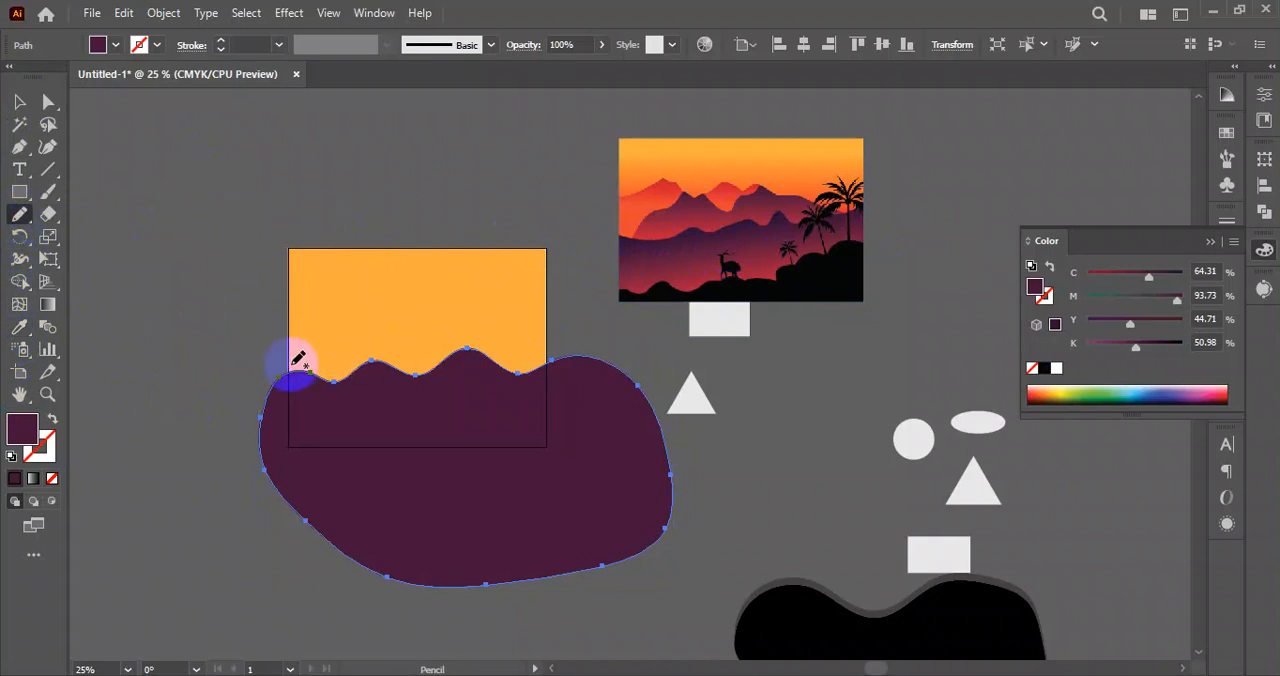
pyautogui.moveTo(322, 373)
pyautogui.mouseDown()
pyautogui.moveTo(339, 333)
pyautogui.moveTo(383, 345)
pyautogui.moveTo(436, 315)
pyautogui.moveTo(508, 321)
pyautogui.mouseUp()
pyautogui.moveTo(662, 514)
pyautogui.mouseDown()
pyautogui.moveTo(525, 546)
pyautogui.moveTo(363, 422)
pyautogui.mouseUp()
pyautogui.moveTo(245, 388); pyautogui.dragTo(253, 388)
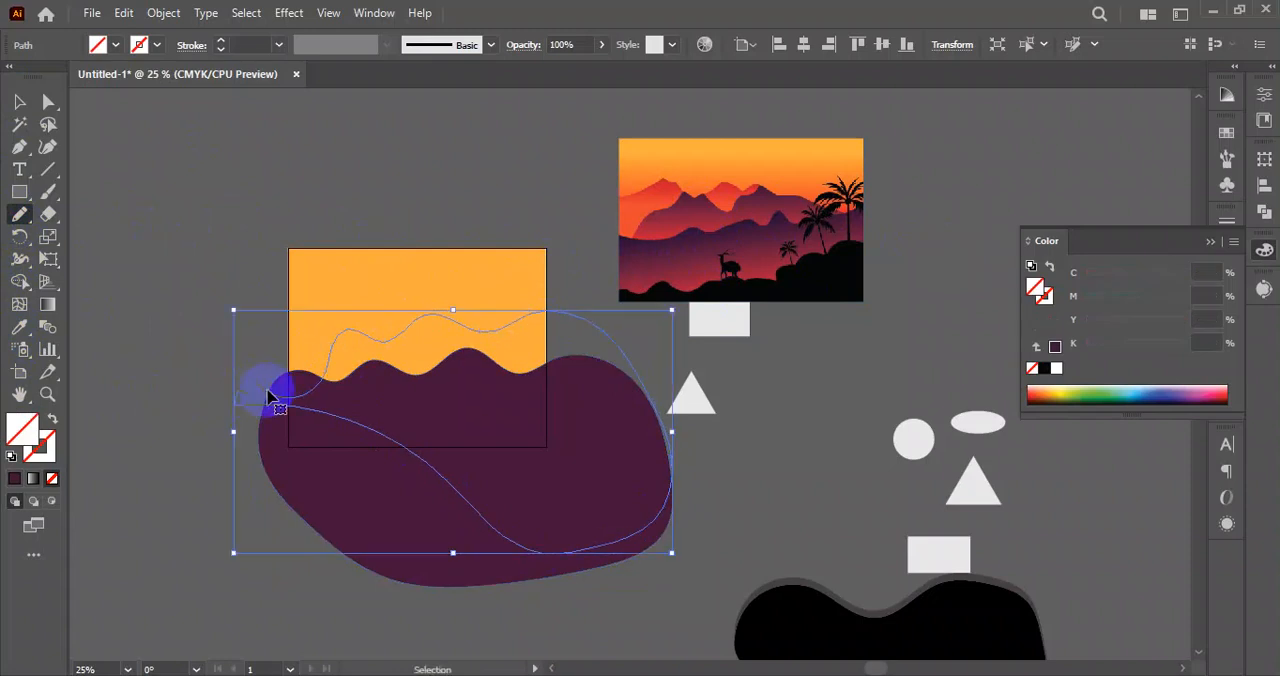
# Draw a third wavy hill higher than the purple one with the Pencil tool and fill it with maroon sampled from the image's mountains.
pyautogui.moveTo(253, 405)
pyautogui.mouseDown()
pyautogui.moveTo(295, 405)
pyautogui.moveTo(339, 342)
pyautogui.moveTo(399, 348)
pyautogui.moveTo(443, 322)
pyautogui.moveTo(641, 368)
pyautogui.mouseUp()
pyautogui.moveTo(252, 420); pyautogui.dragTo(243, 399)
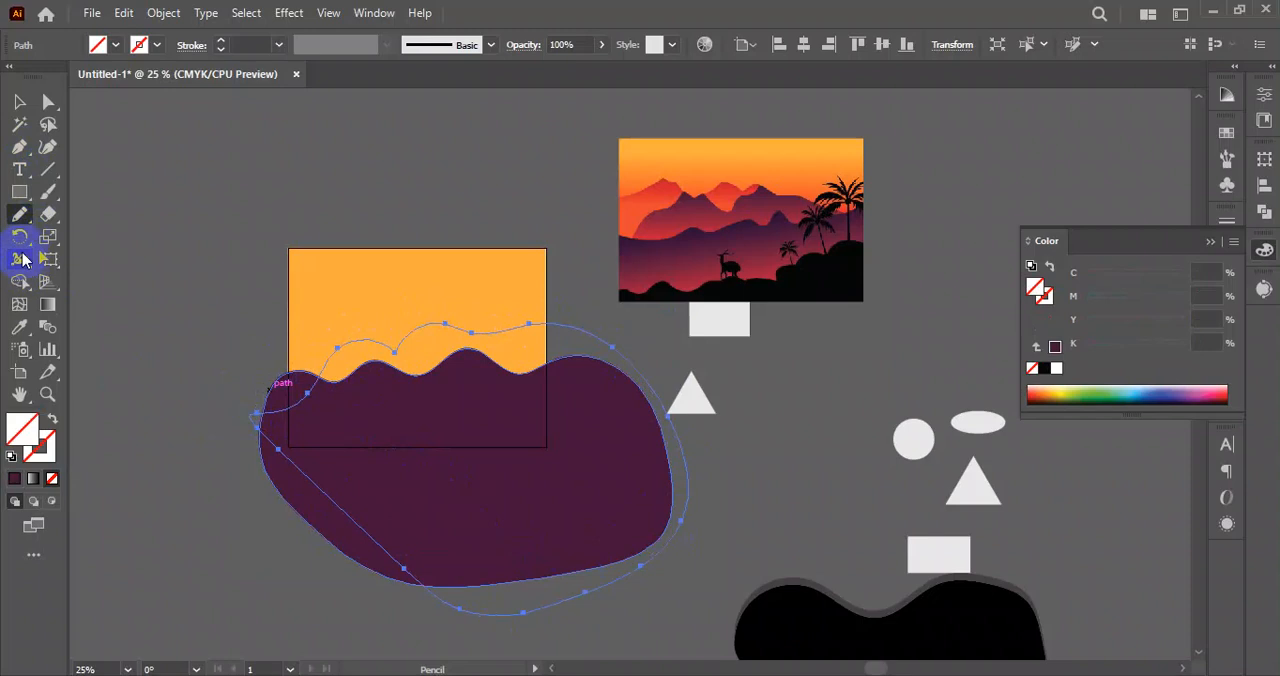
pyautogui.click(15, 332)
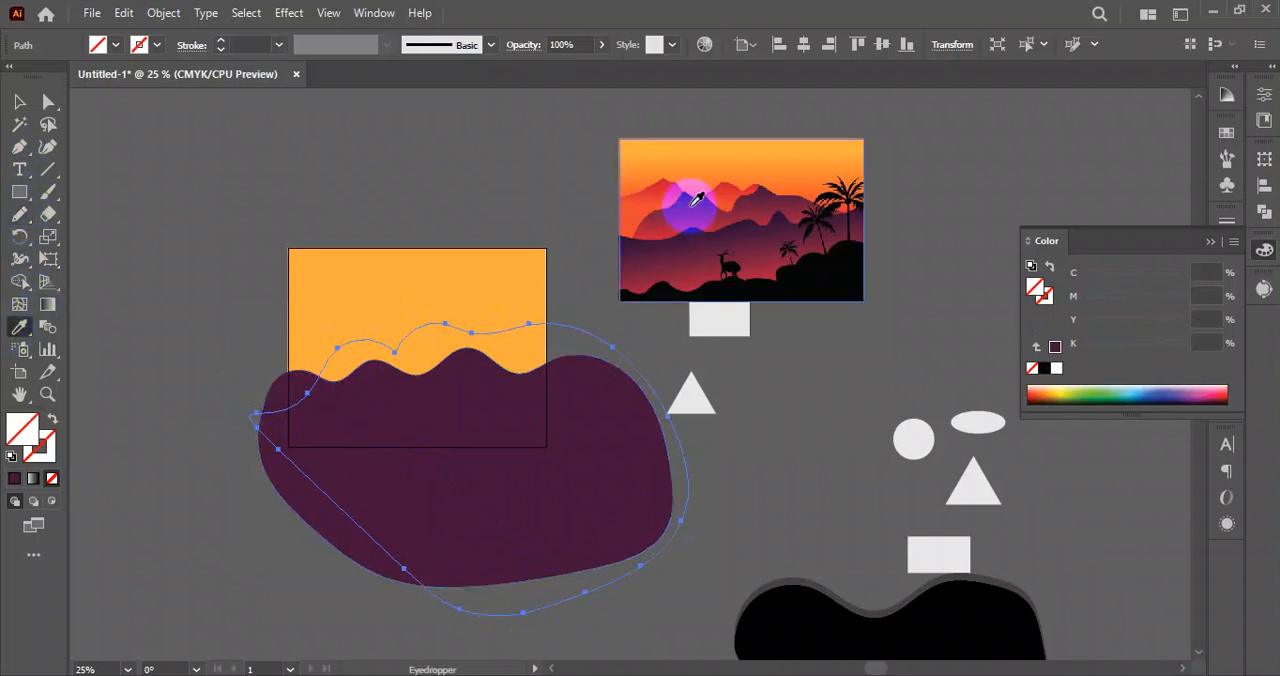
pyautogui.click(693, 200)
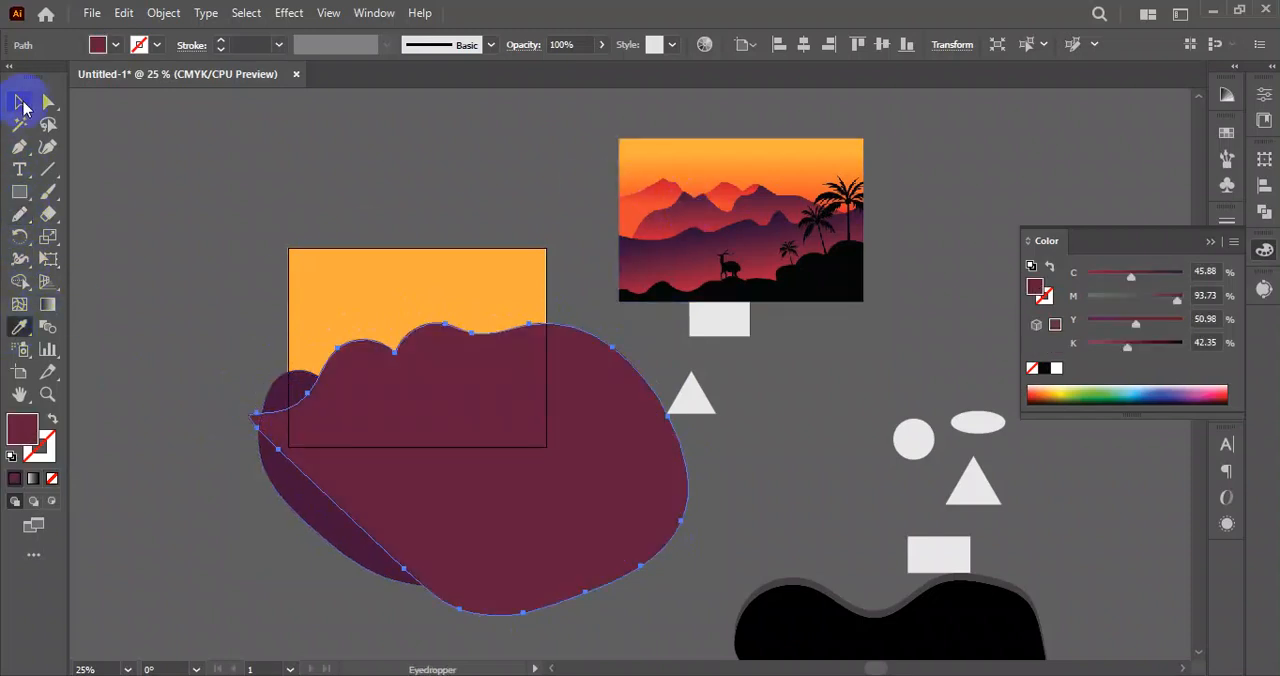
# Move the orange background rectangle off the artboard to its upper left.
pyautogui.click(22, 114)
pyautogui.click(166, 263)
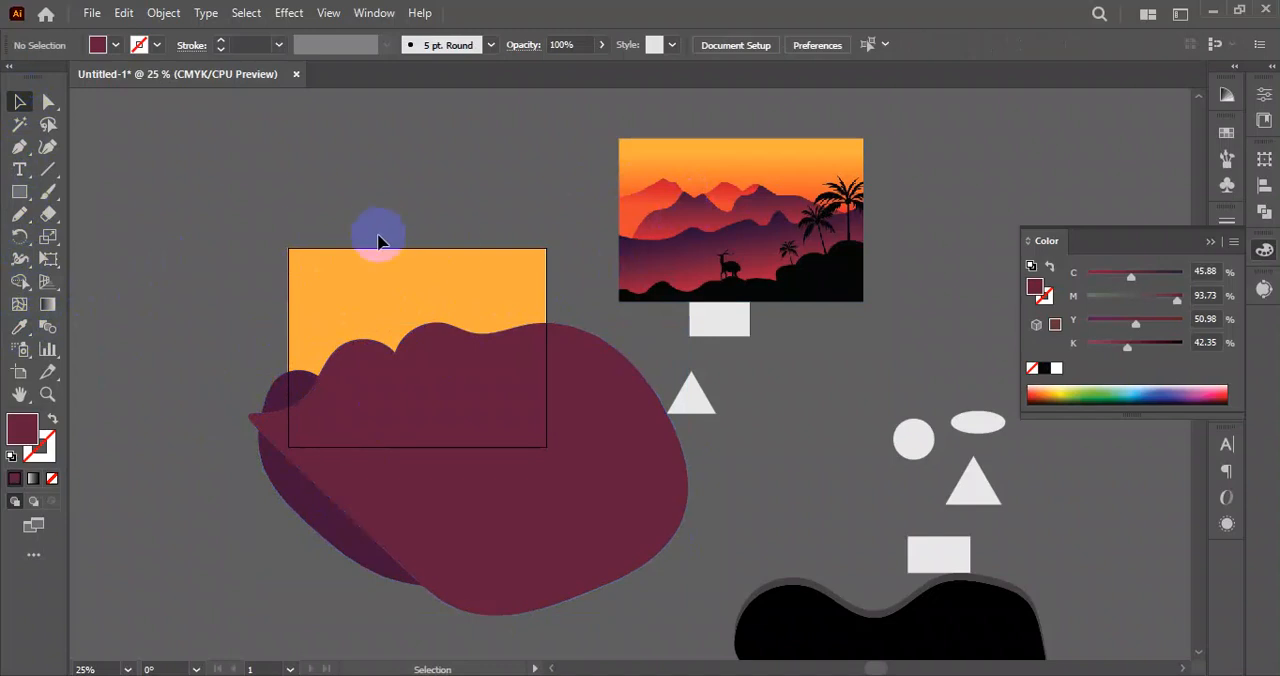
pyautogui.moveTo(419, 283); pyautogui.dragTo(147, 291)
pyautogui.moveTo(251, 300); pyautogui.dragTo(120, 214)
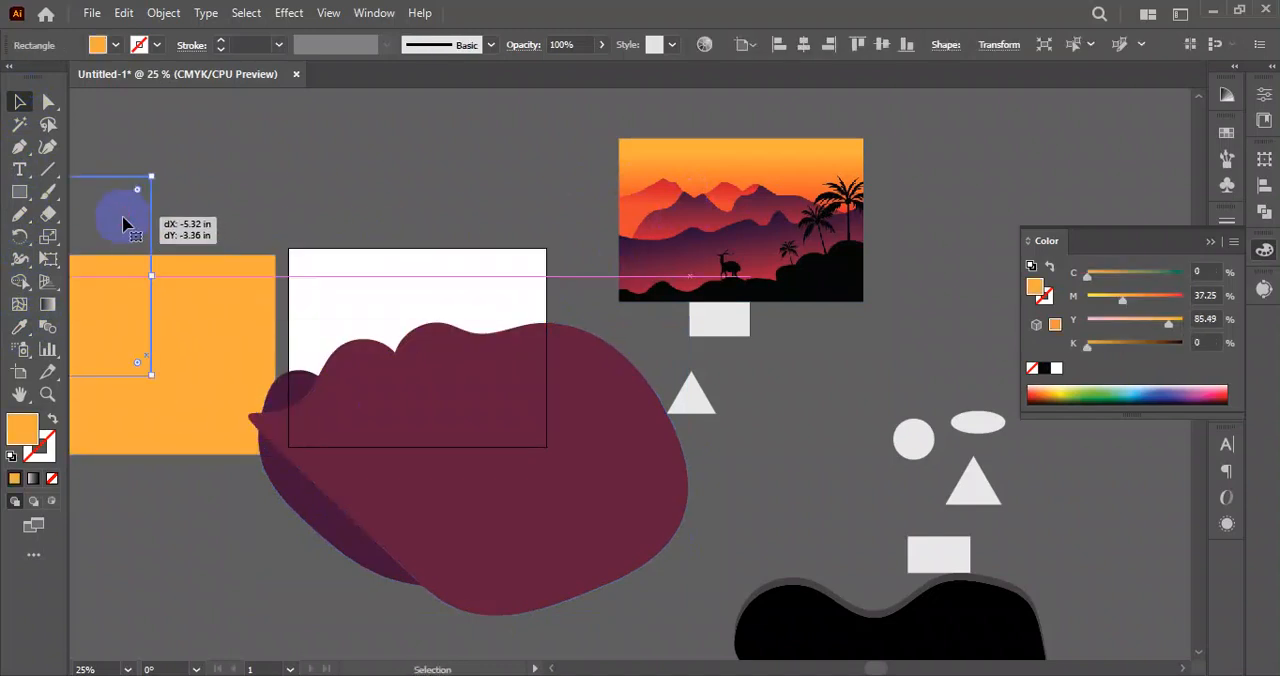
# Try to reorder the hills by sending the maroon one and the purple one to the back separately.
pyautogui.click(603, 425)
pyautogui.rightClick(606, 408)
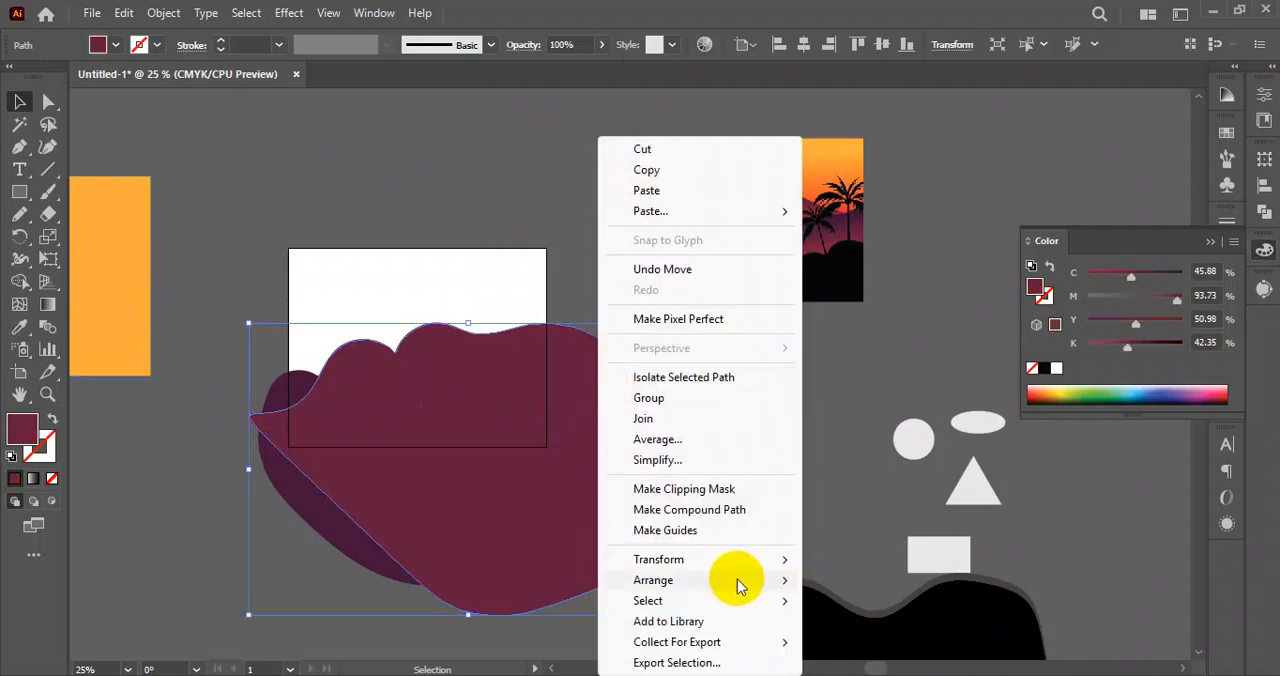
pyautogui.moveTo(735, 584)
pyautogui.click(868, 643)
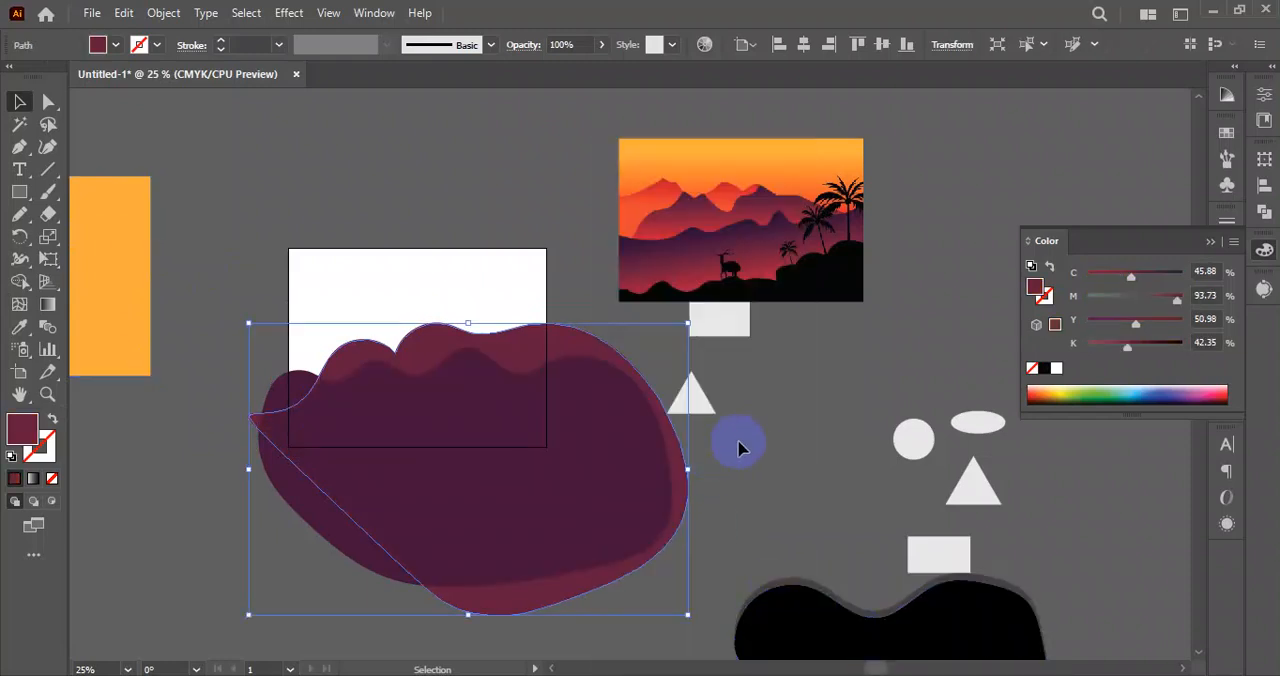
pyautogui.click(737, 449)
pyautogui.click(377, 428)
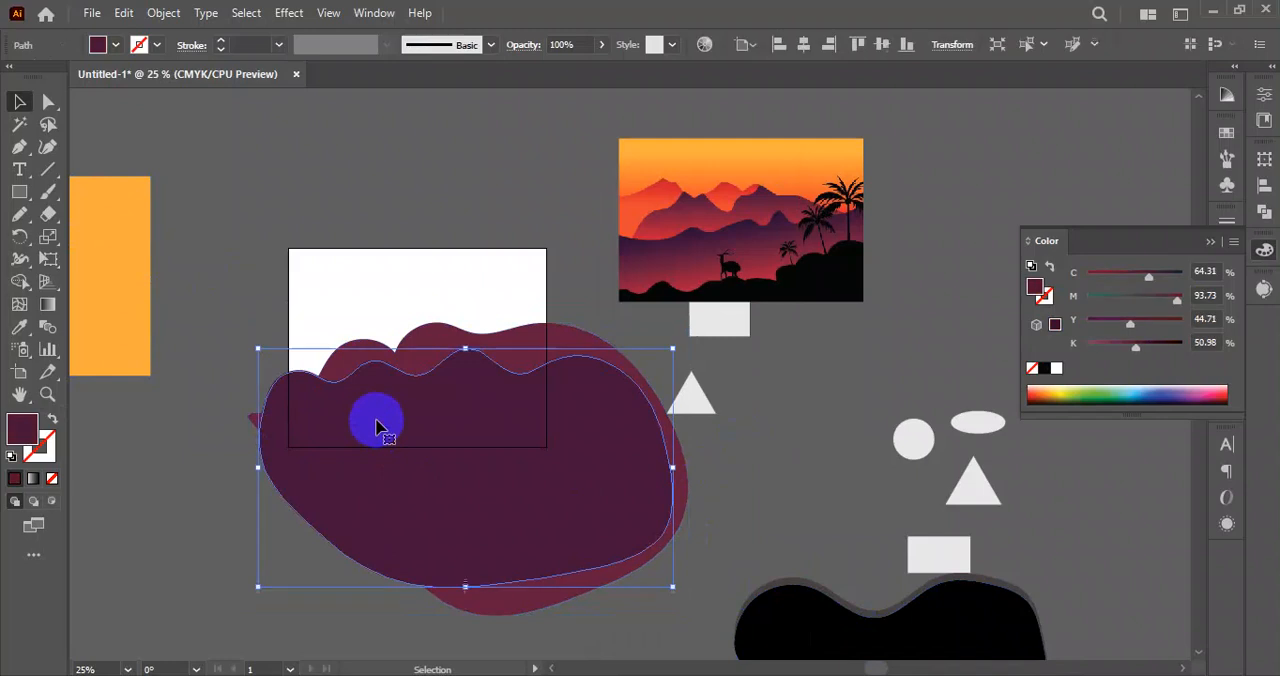
pyautogui.hotkey('ctrl', 'shift', '[')
pyautogui.click(254, 270)
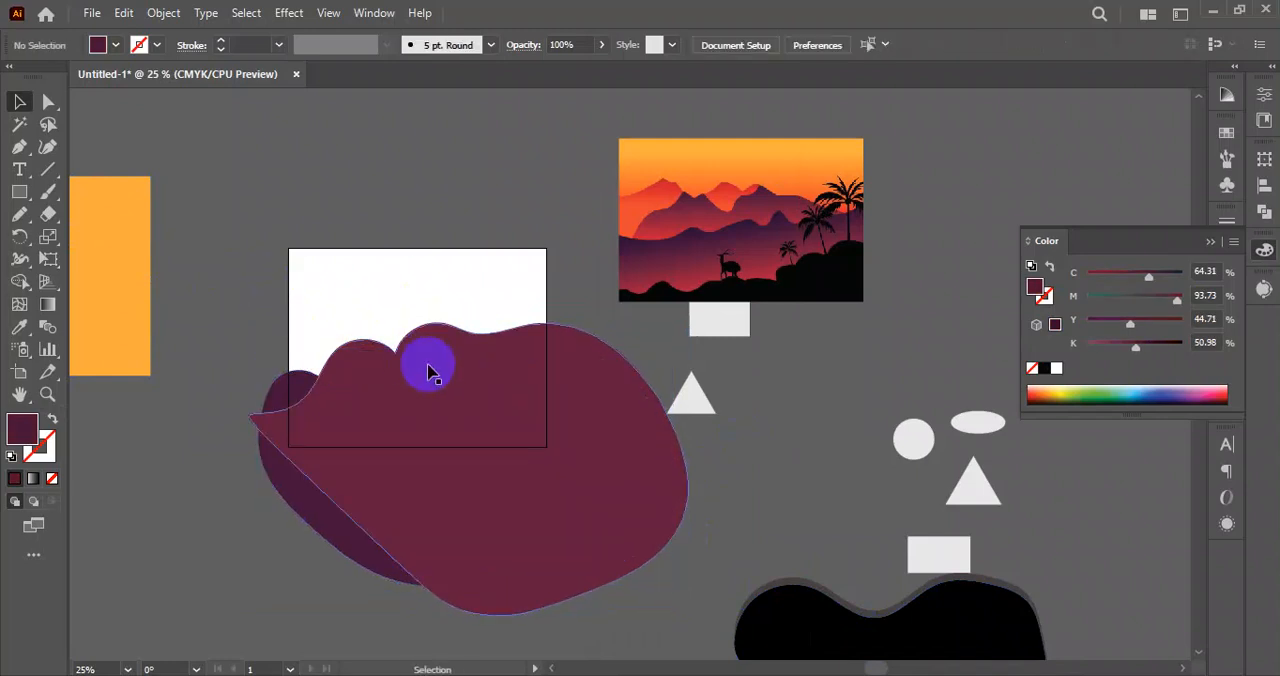
# Send the purple and maroon hills together to the back, behind the black hill.
pyautogui.click(284, 388)
pyautogui.keyDown('shift'); pyautogui.click(497, 337); pyautogui.keyUp('shift')
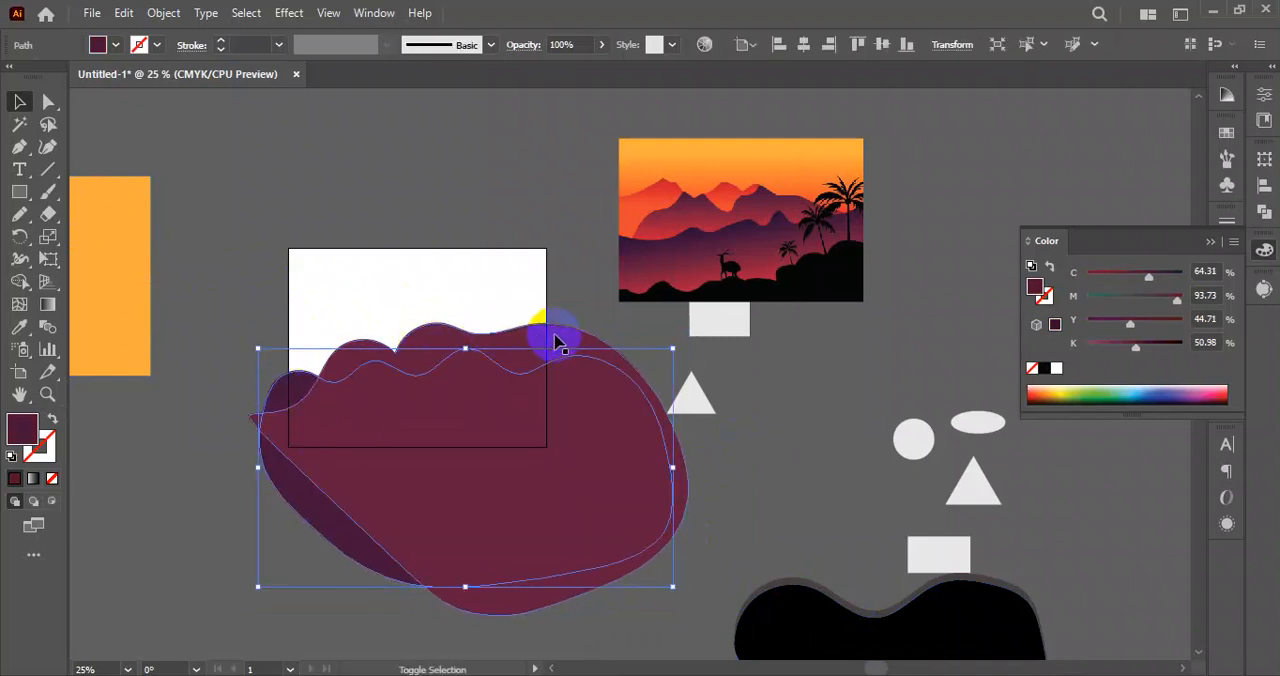
pyautogui.keyDown('shift'); pyautogui.click(556, 338); pyautogui.keyUp('shift')
pyautogui.rightClick(558, 338)
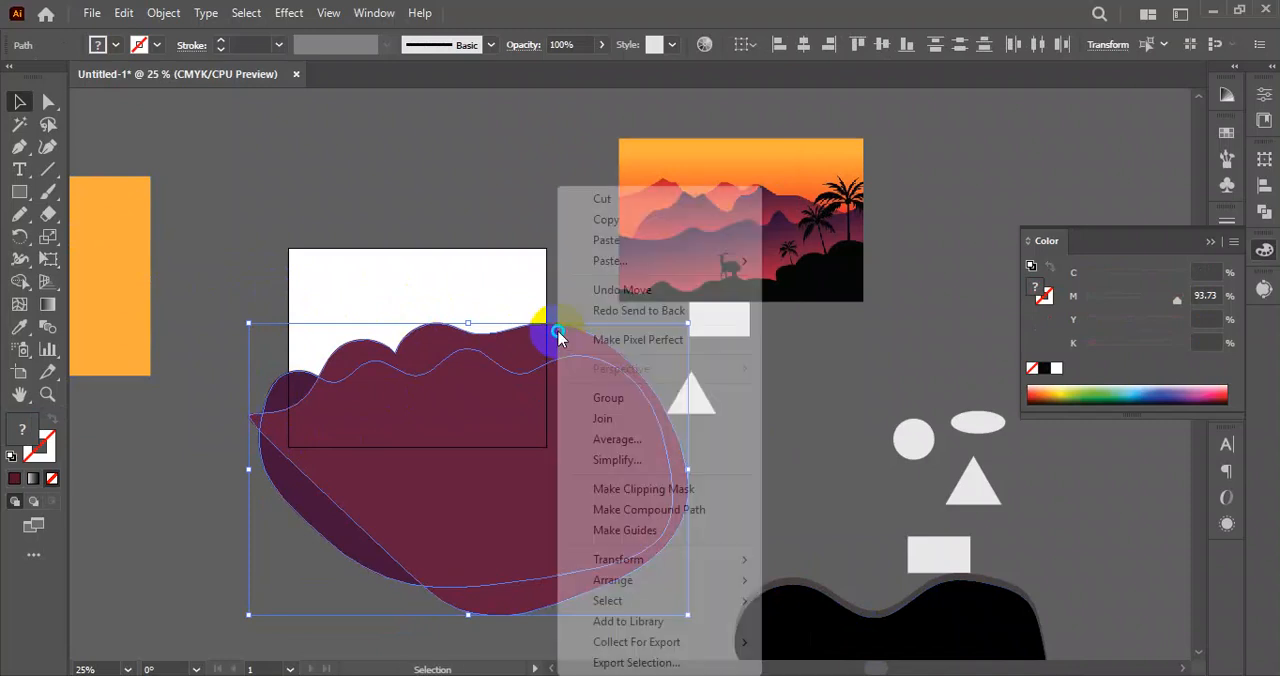
pyautogui.moveTo(651, 586)
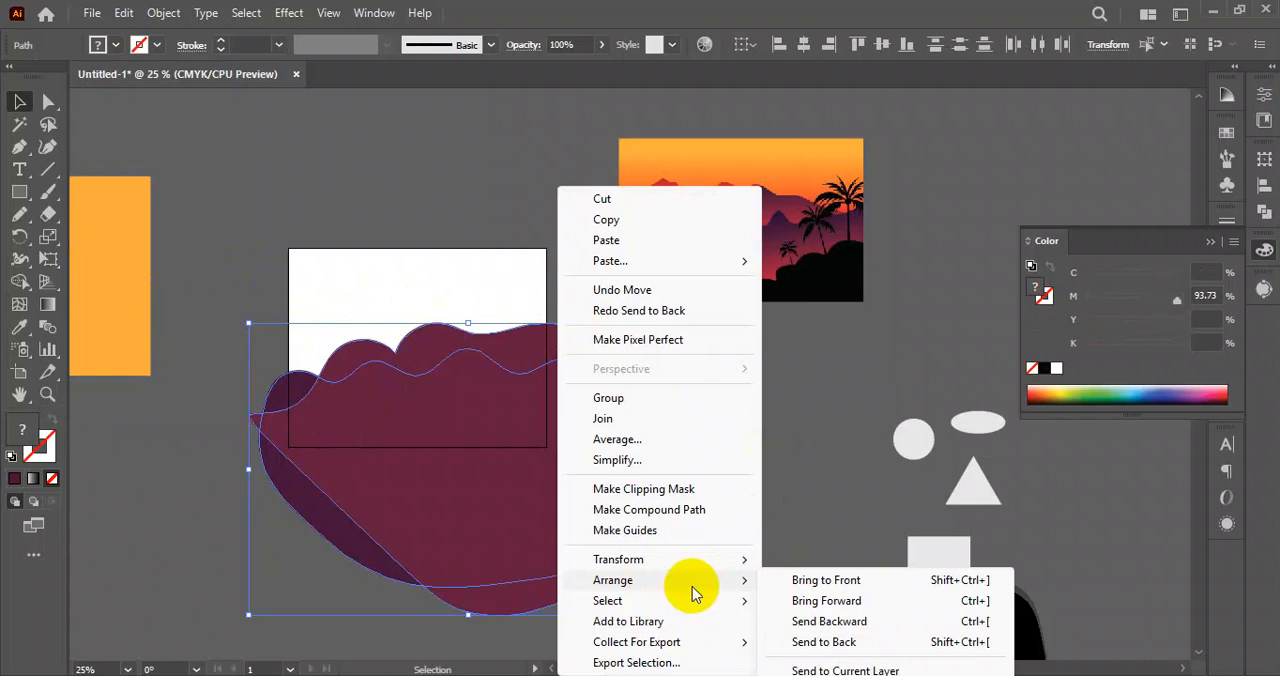
pyautogui.click(823, 641)
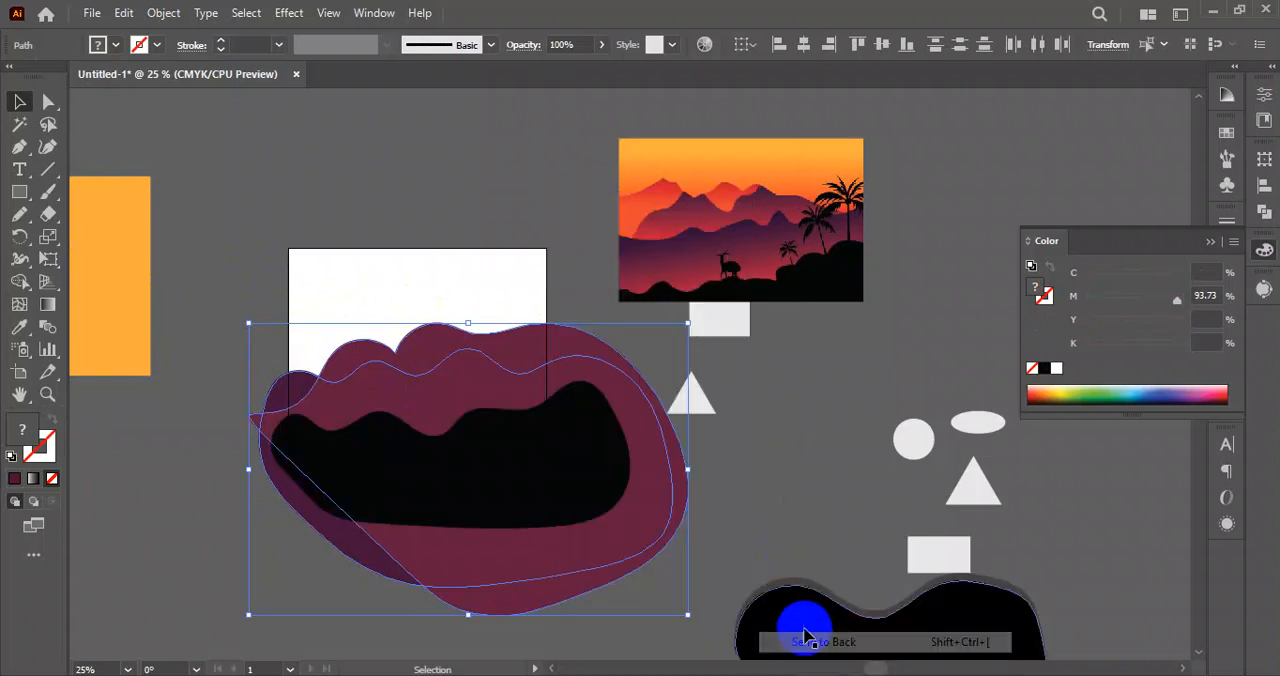
pyautogui.click(760, 455)
# Send the maroon hill behind the purple hill.
pyautogui.rightClick(366, 366)
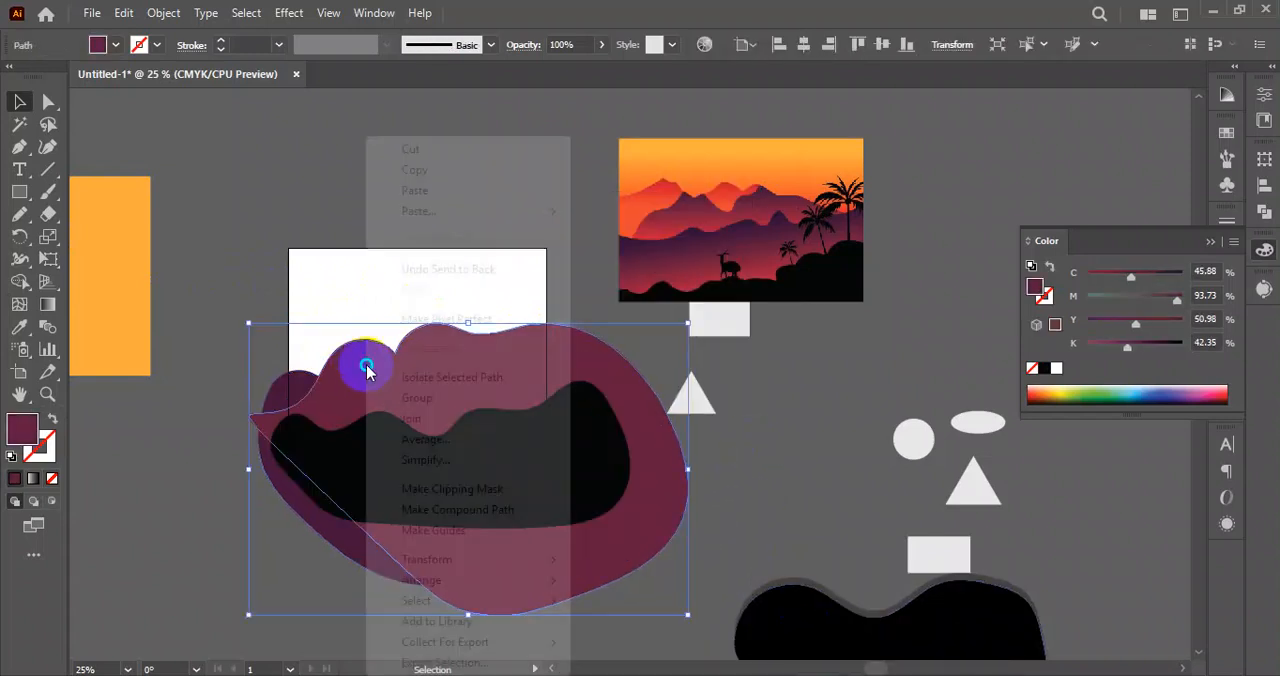
pyautogui.moveTo(466, 582)
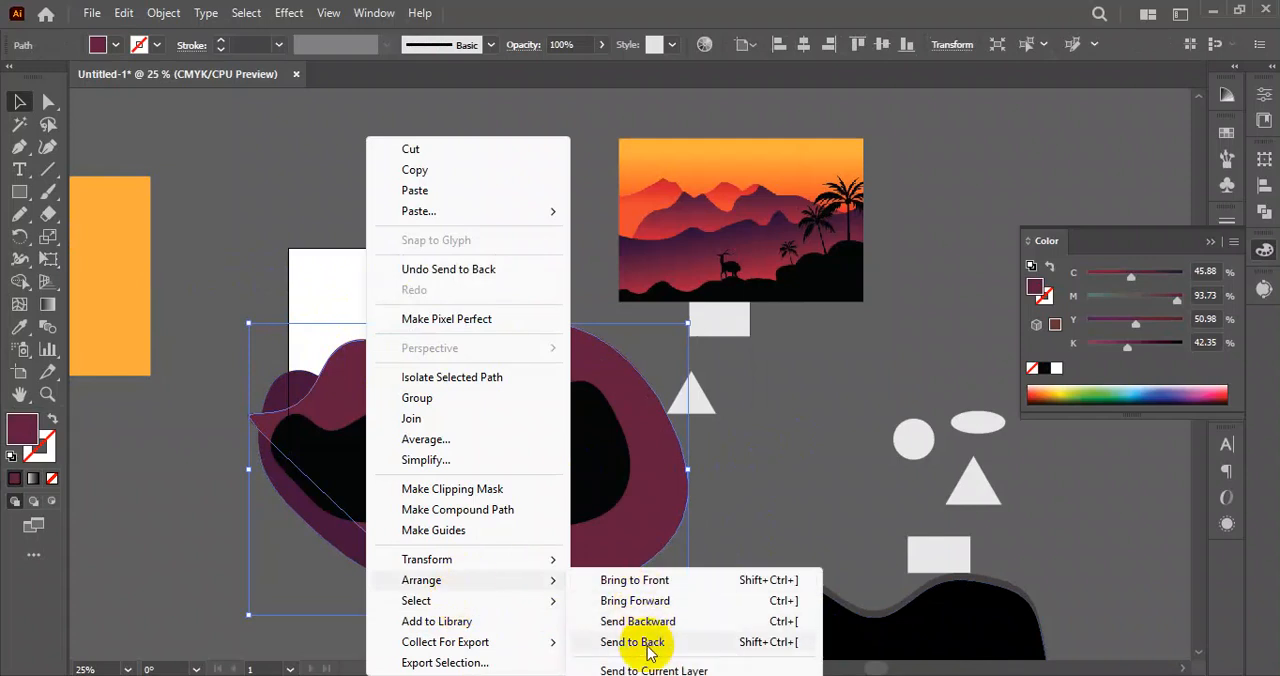
pyautogui.click(651, 617)
pyautogui.click(755, 480)
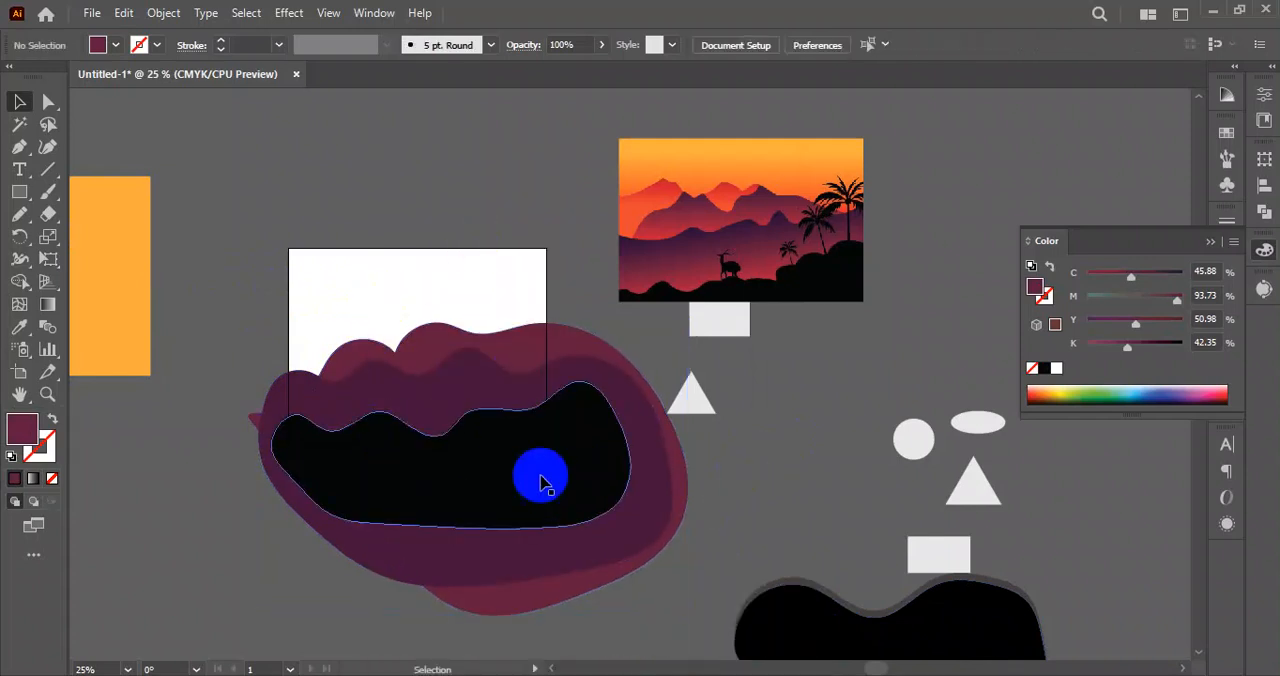
pyautogui.click(449, 514)
pyautogui.click(472, 381)
pyautogui.moveTo(472, 381); pyautogui.dragTo(446, 334)
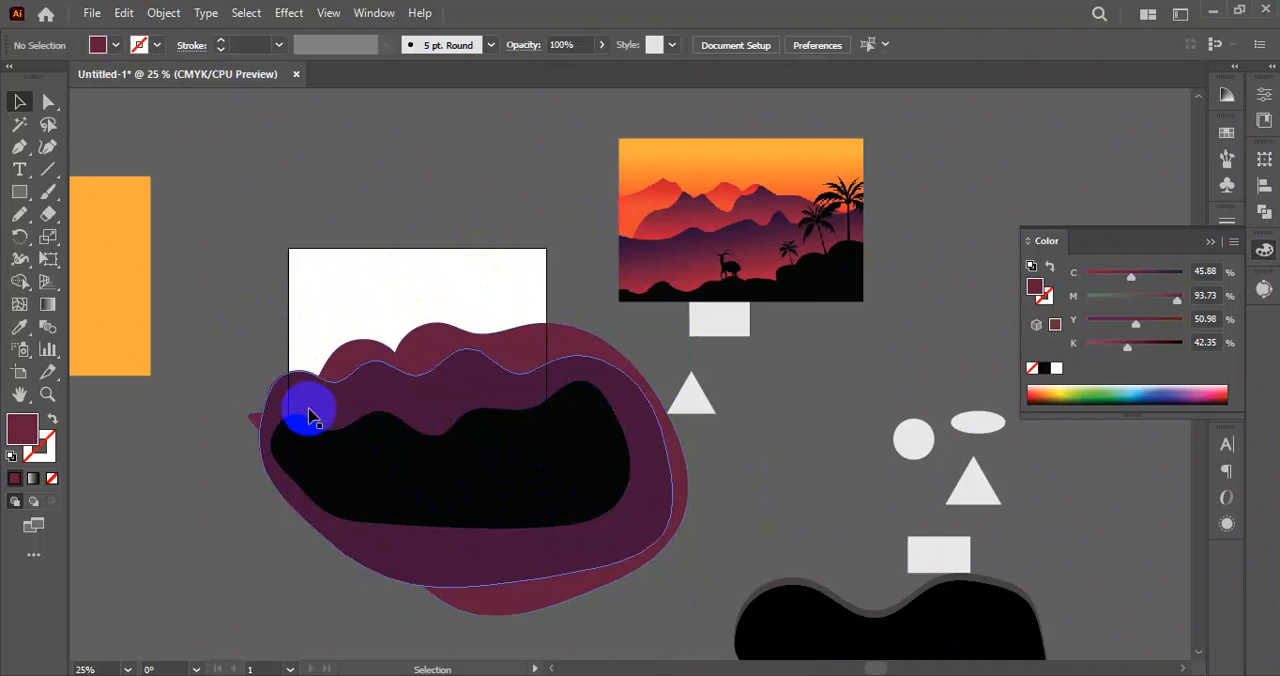
pyautogui.moveTo(19, 214); pyautogui.dragTo(80, 260)
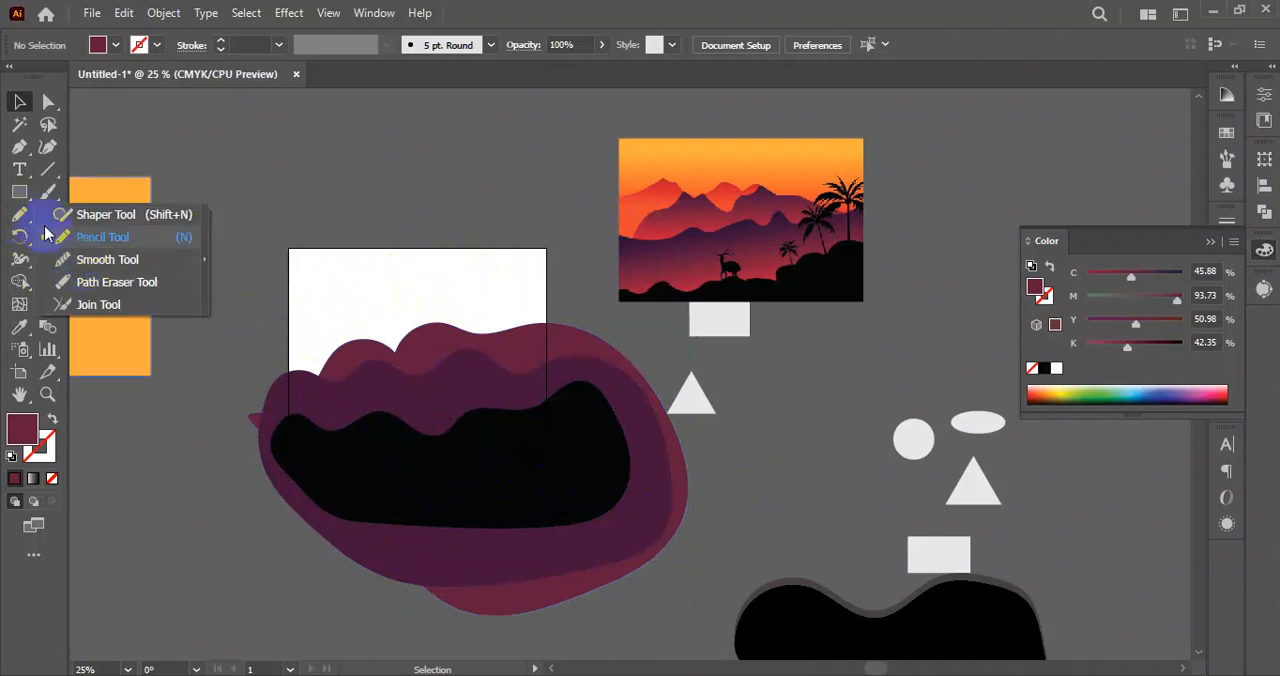
pyautogui.click(200, 265)
# Move the orange rectangle back over the artboard and send it to the back, behind all hills.
pyautogui.moveTo(140, 245); pyautogui.dragTo(500, 297)
pyautogui.rightClick(431, 284)
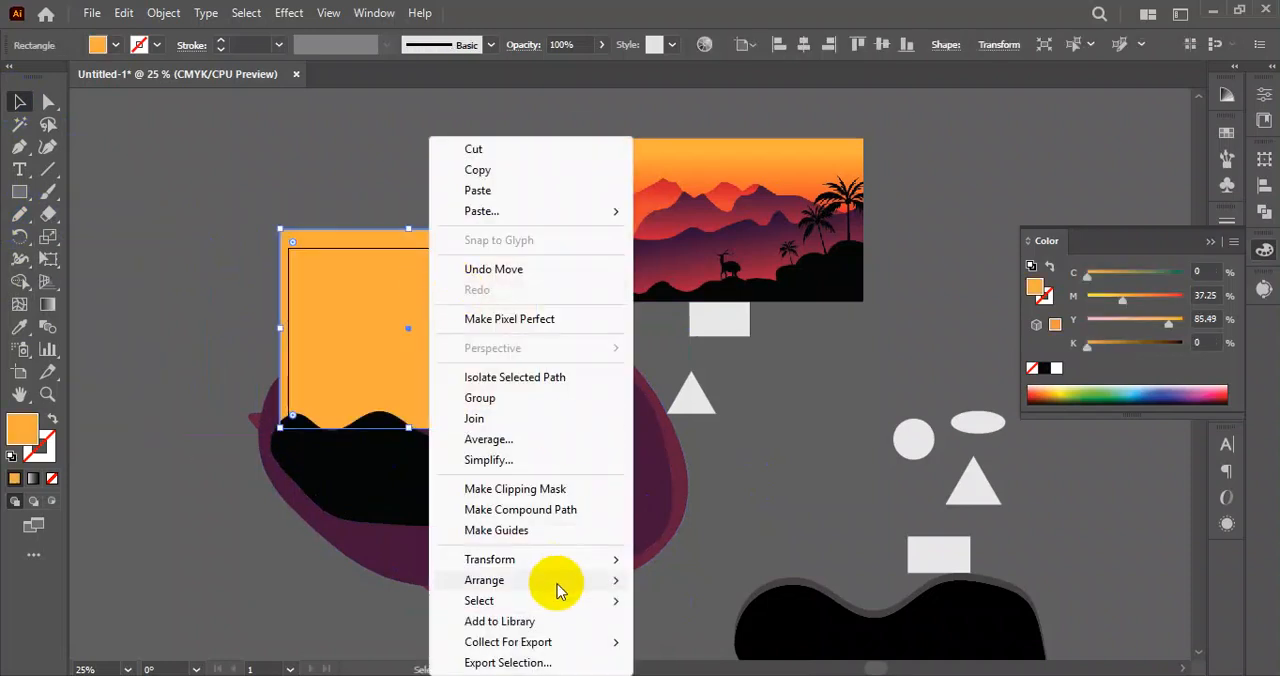
pyautogui.moveTo(560, 580)
pyautogui.click(707, 648)
pyautogui.click(725, 519)
# Align the orange rectangle to the artboard's centre horizontally and vertically.
pyautogui.click(409, 266)
pyautogui.click(881, 46)
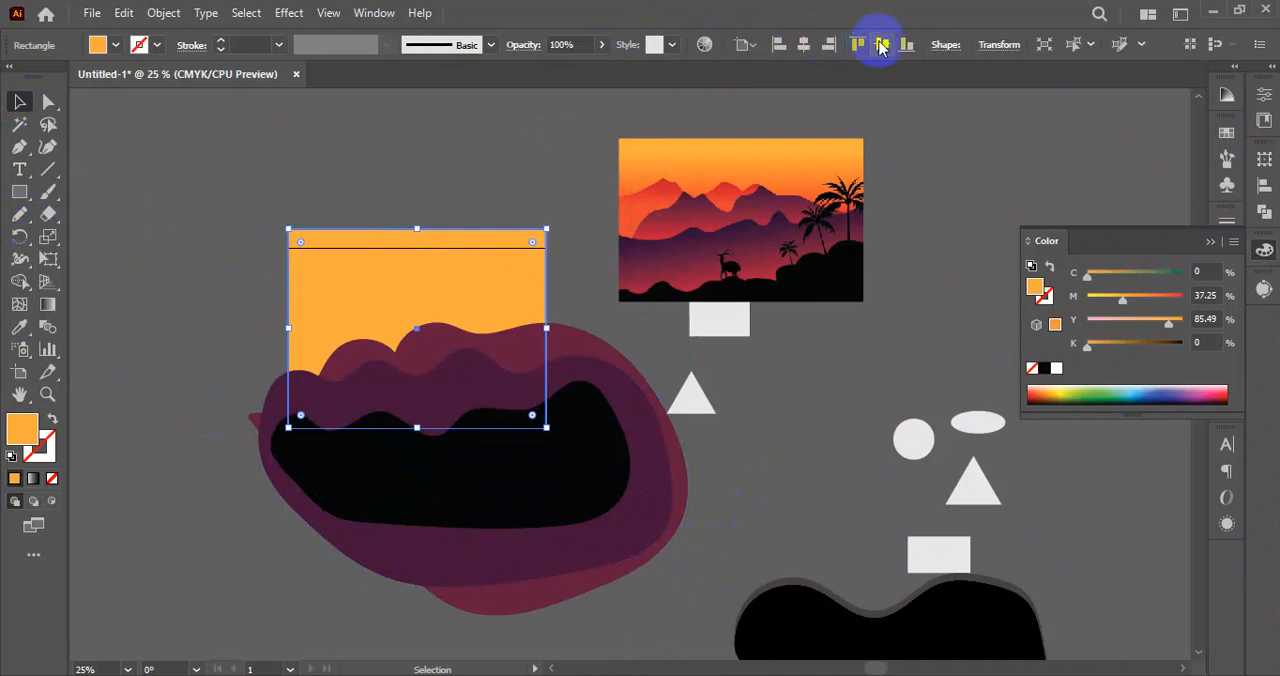
# Select the orange rectangle and the three hills, and remove every part outside the rectangle with the Shape Builder tool.
pyautogui.click(455, 157)
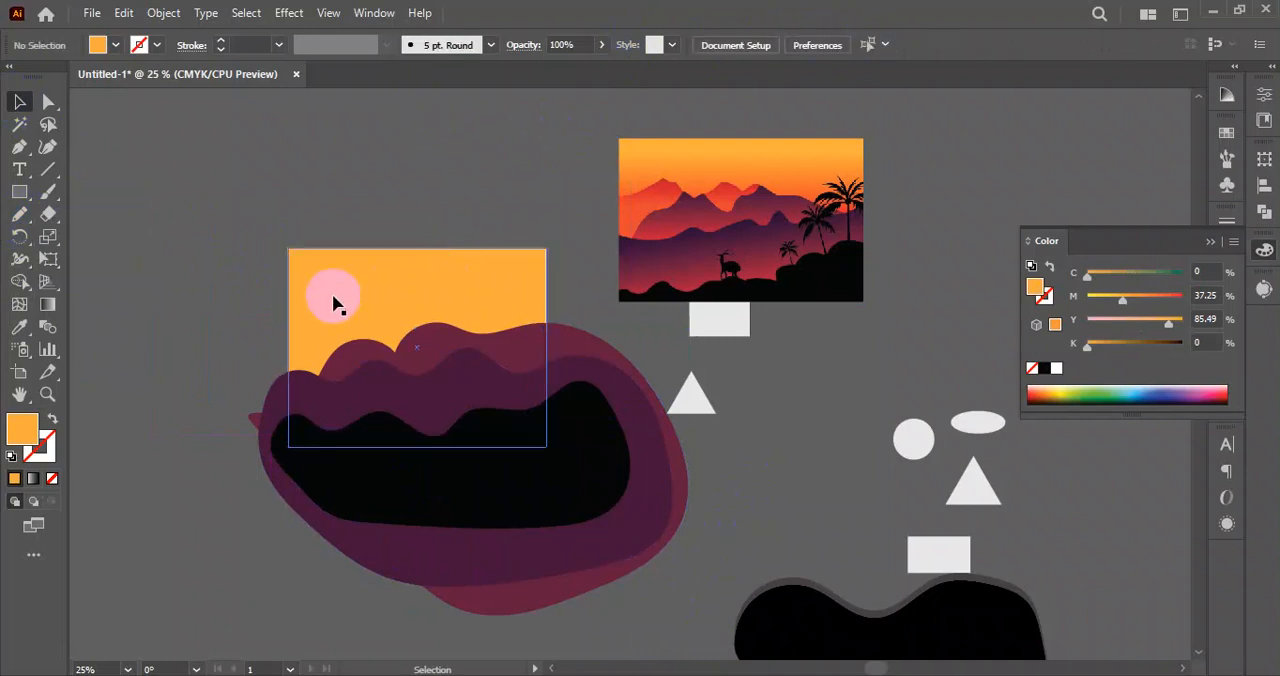
pyautogui.moveTo(456, 395); pyautogui.dragTo(551, 517)
pyautogui.moveTo(204, 173); pyautogui.dragTo(612, 538)
pyautogui.click(19, 281)
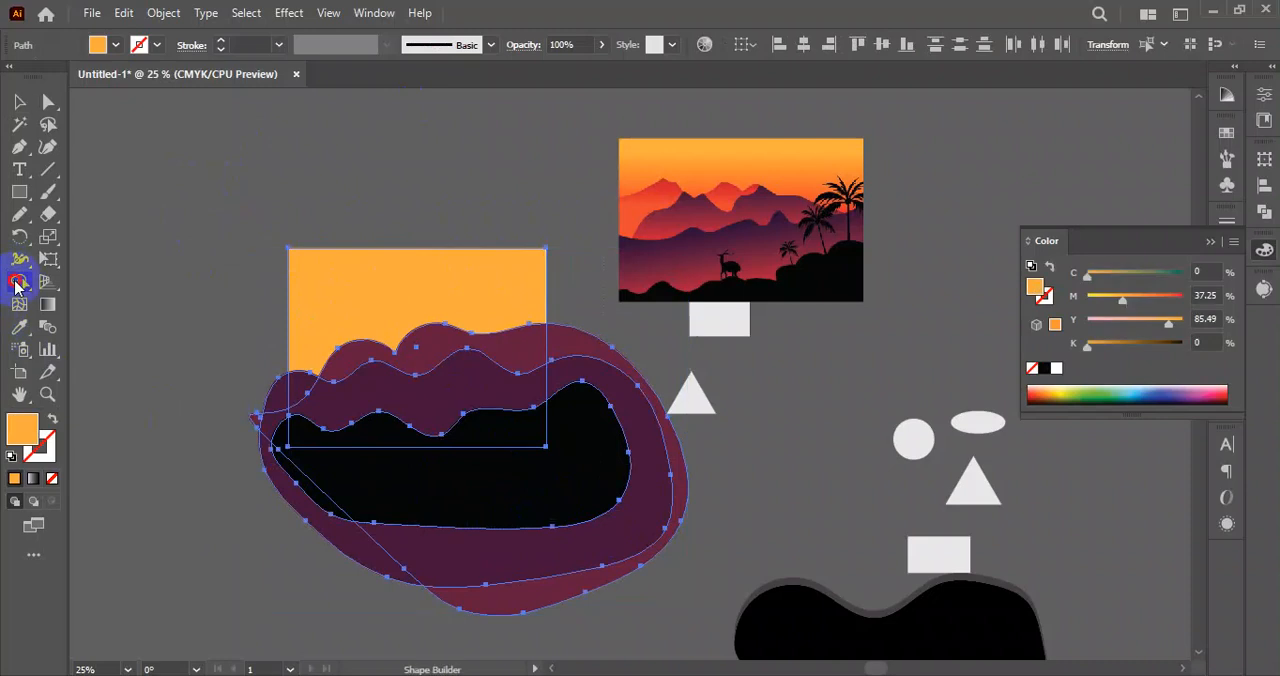
pyautogui.moveTo(310, 603)
pyautogui.mouseDown()
pyautogui.moveTo(421, 498)
pyautogui.moveTo(312, 548)
pyautogui.mouseUp()
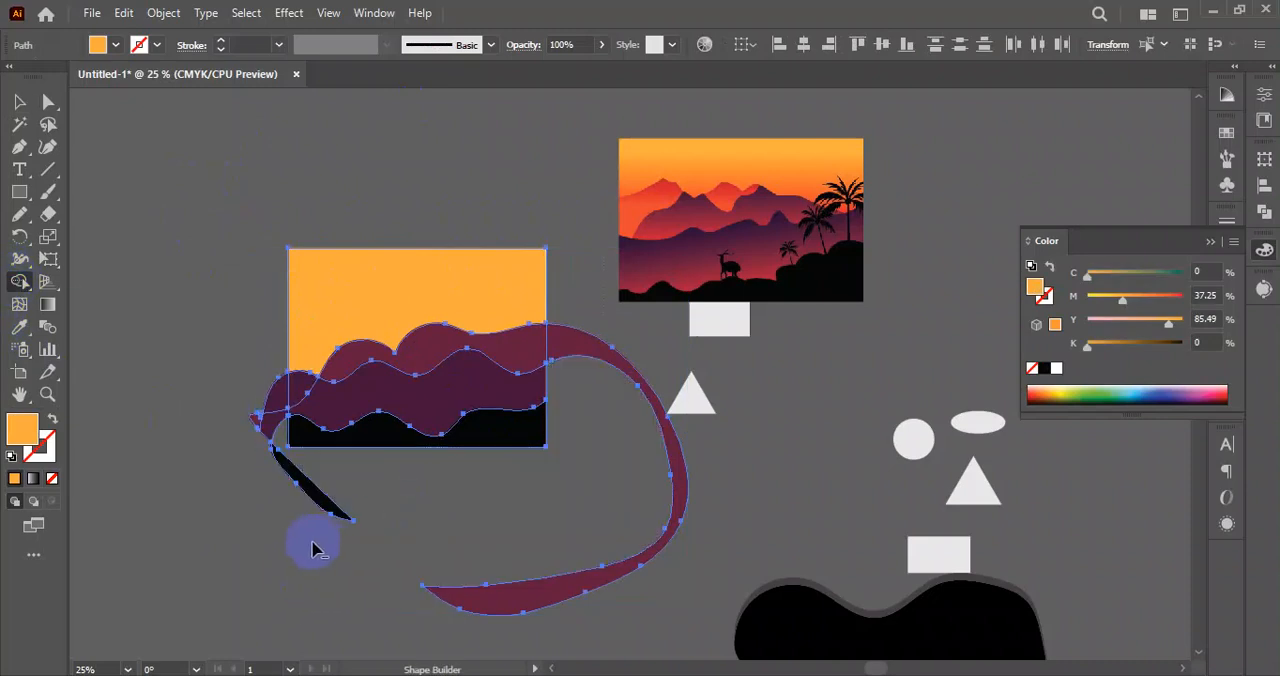
pyautogui.keyDown('alt'); pyautogui.click(258, 425); pyautogui.keyUp('alt')
pyautogui.keyDown('alt'); pyautogui.click(574, 340); pyautogui.keyUp('alt')
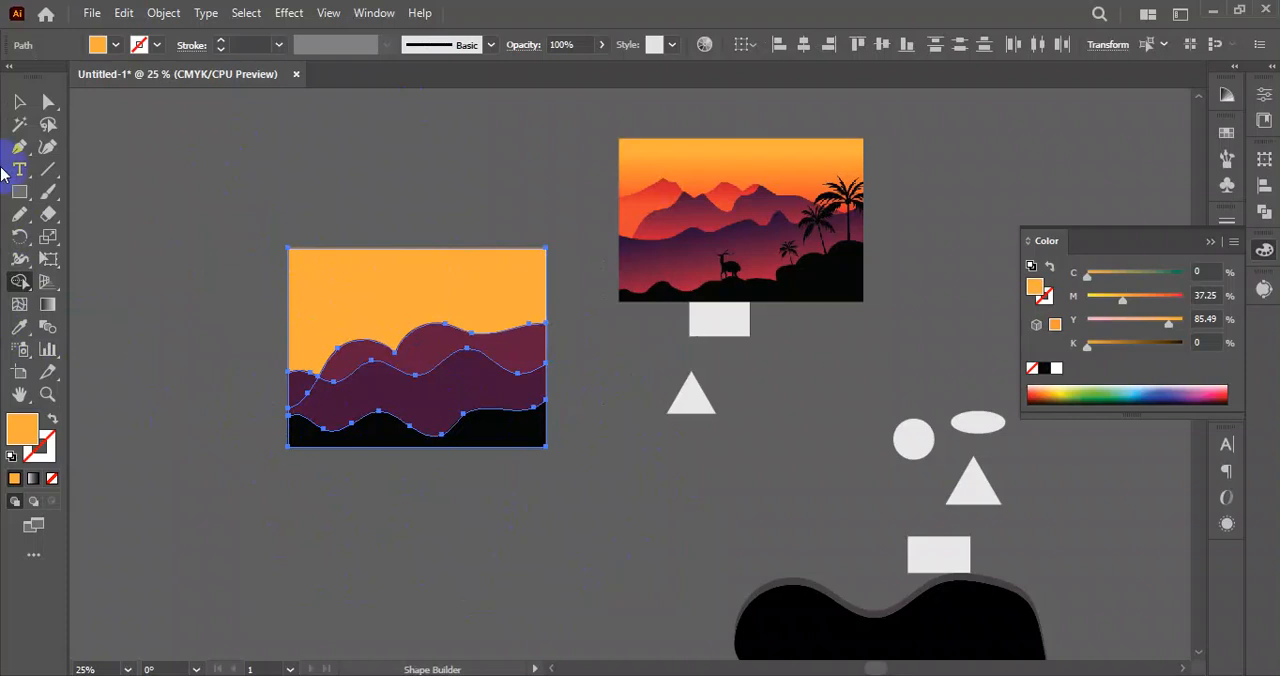
pyautogui.click(20, 102)
pyautogui.click(283, 500)
pyautogui.scroll(2, 468, 486)
pyautogui.moveTo(670, 415); pyautogui.dragTo(621, 509)
pyautogui.scroll(-1, 675, 497)
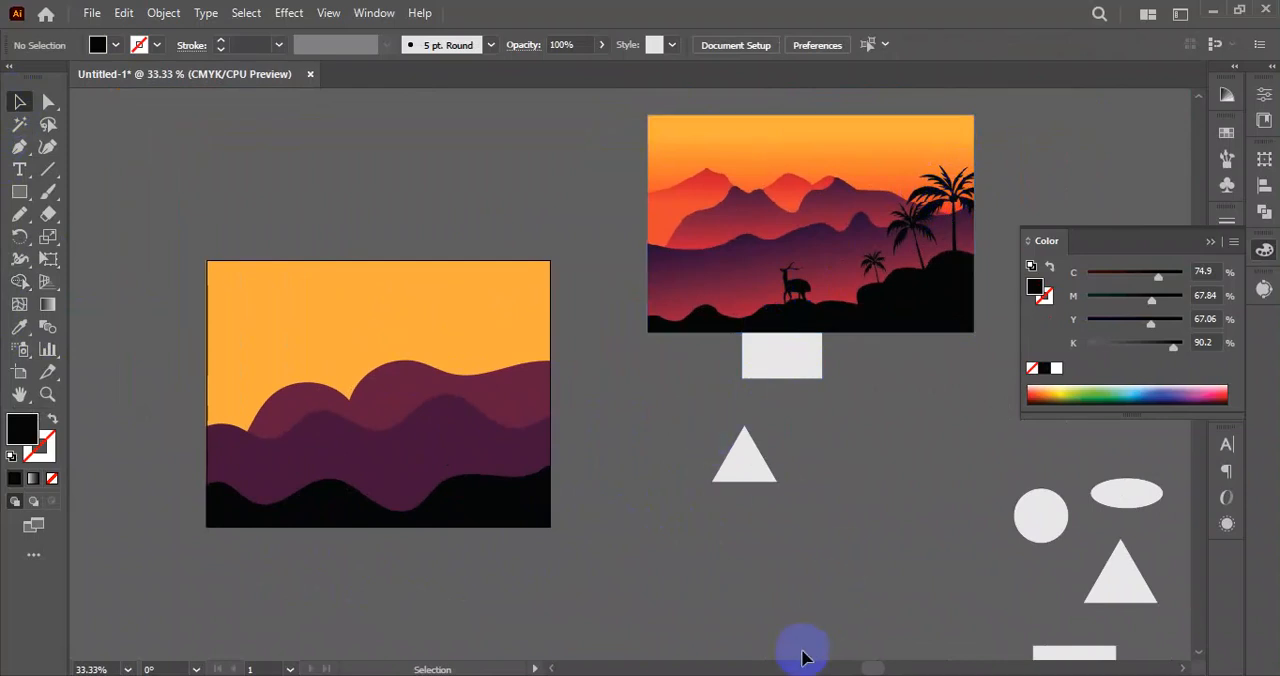
# Switch to the Chrome browser and search Google Images for "coconut tree silhouette".
pyautogui.hotkey('alt', 'Tab')
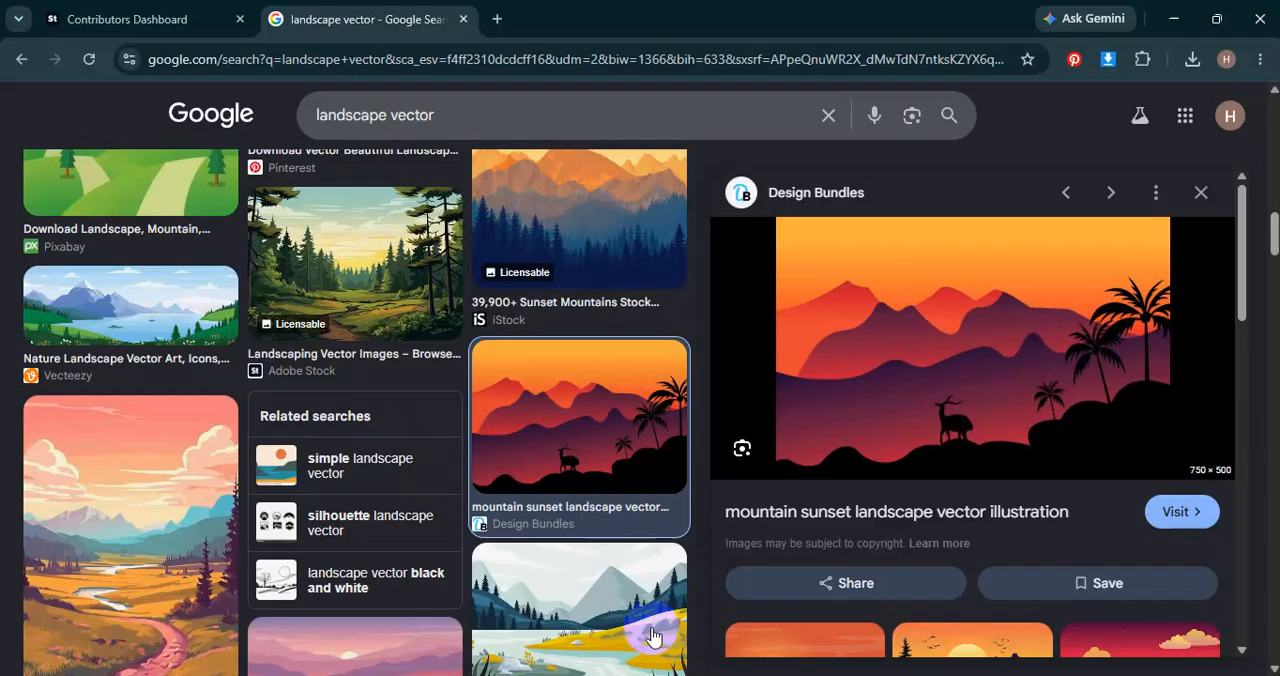
pyautogui.moveTo(440, 116); pyautogui.dragTo(251, 131)
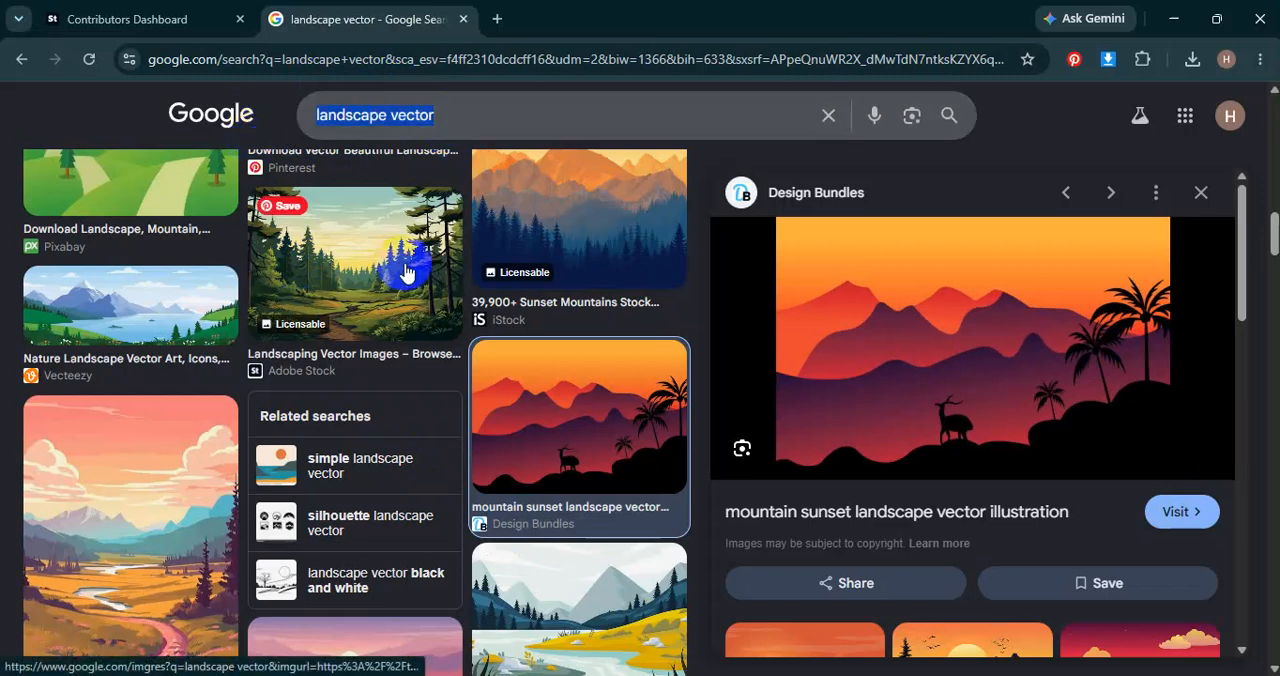
pyautogui.write('coc')
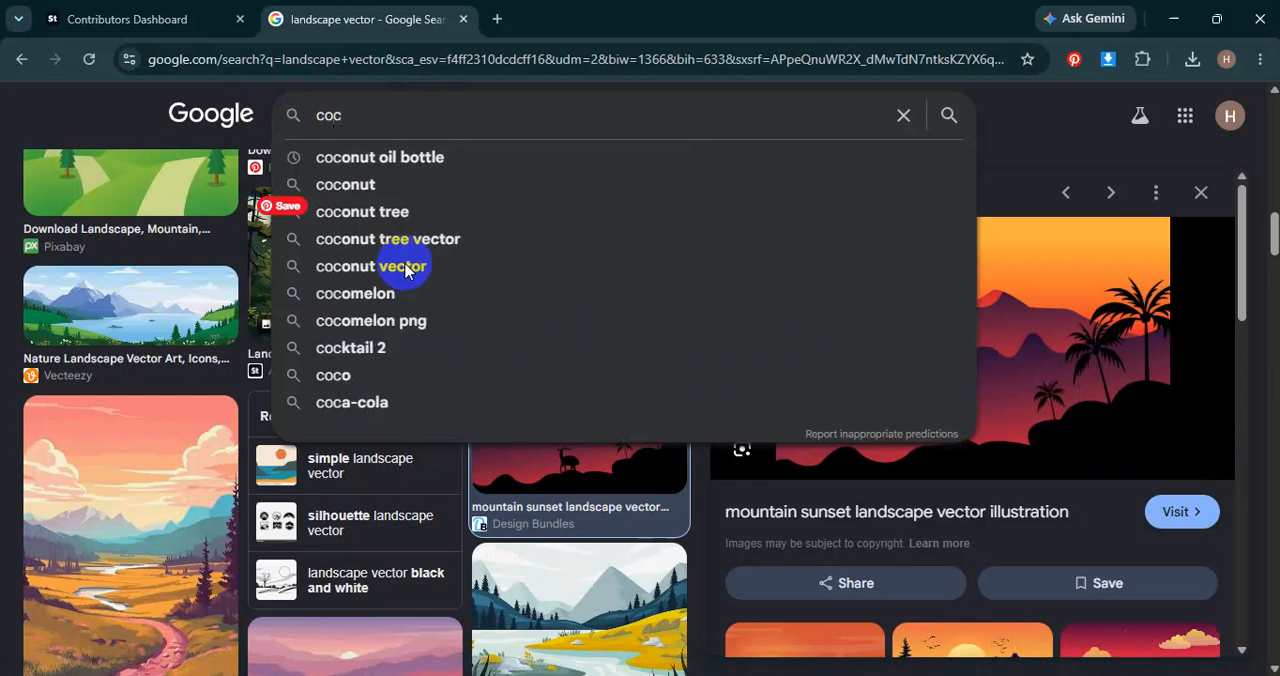
pyautogui.press('Down')
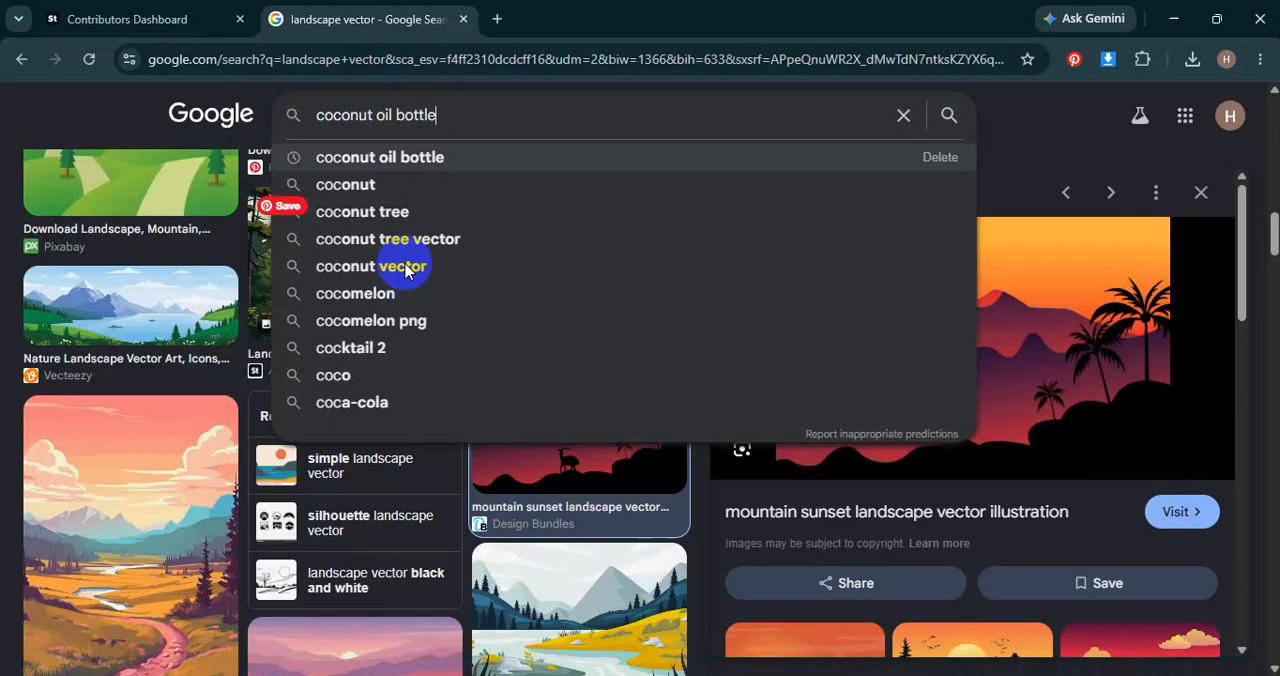
pyautogui.press('BackSpace')
pyautogui.press('BackSpace')
pyautogui.press('BackSpace')
pyautogui.press('BackSpace')
pyautogui.press('BackSpace')
pyautogui.press('BackSpace')
pyautogui.press('BackSpace')
pyautogui.press('BackSpace')
pyautogui.press('BackSpace')
pyautogui.press('BackSpace')
pyautogui.press('BackSpace')
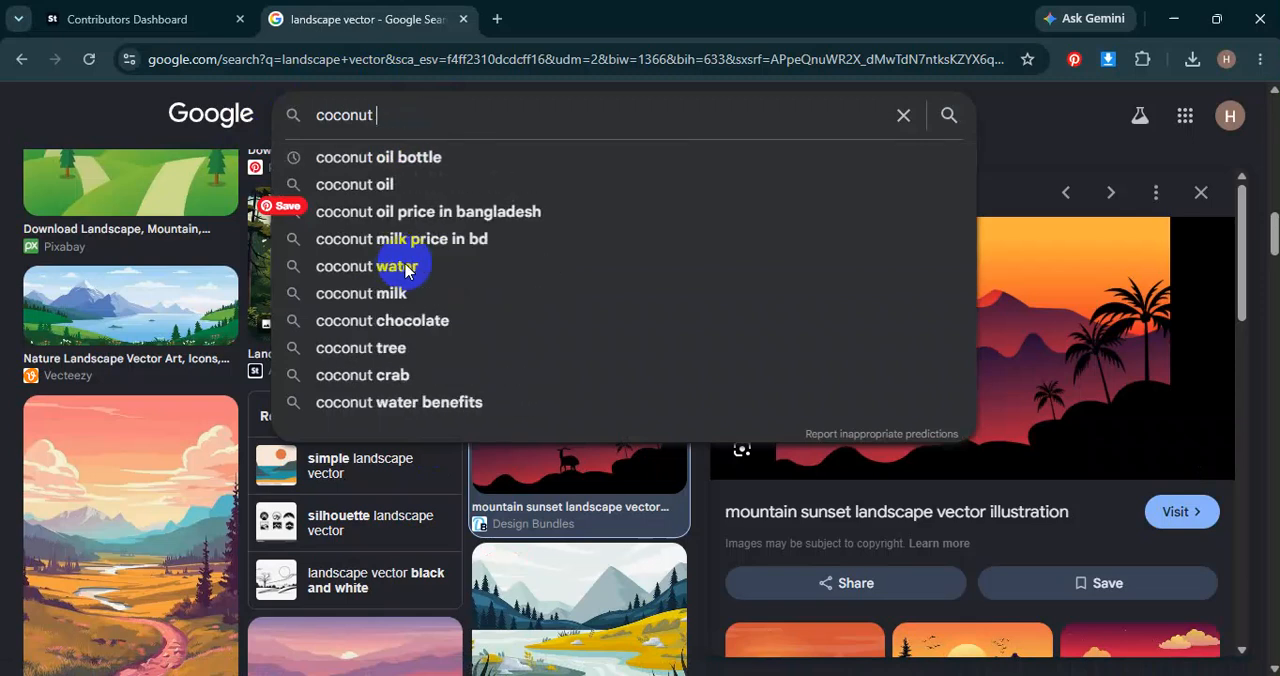
pyautogui.write('tree silh')
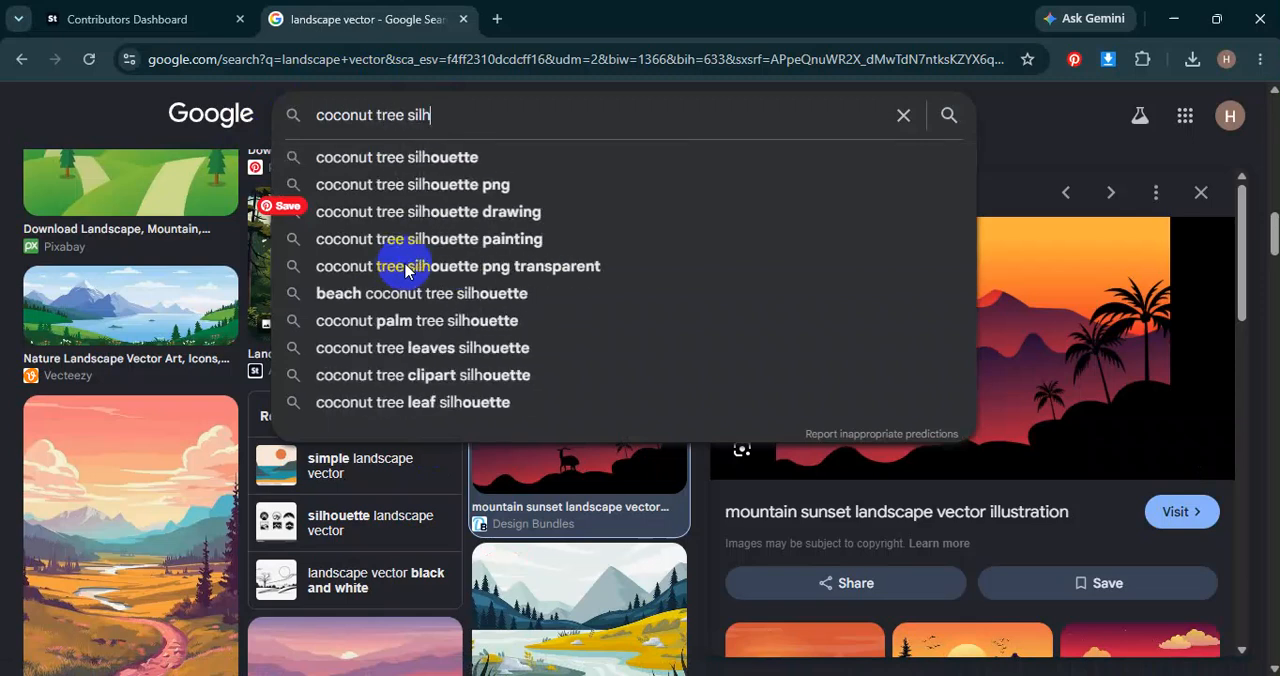
pyautogui.press('Down')
pyautogui.press('Return')
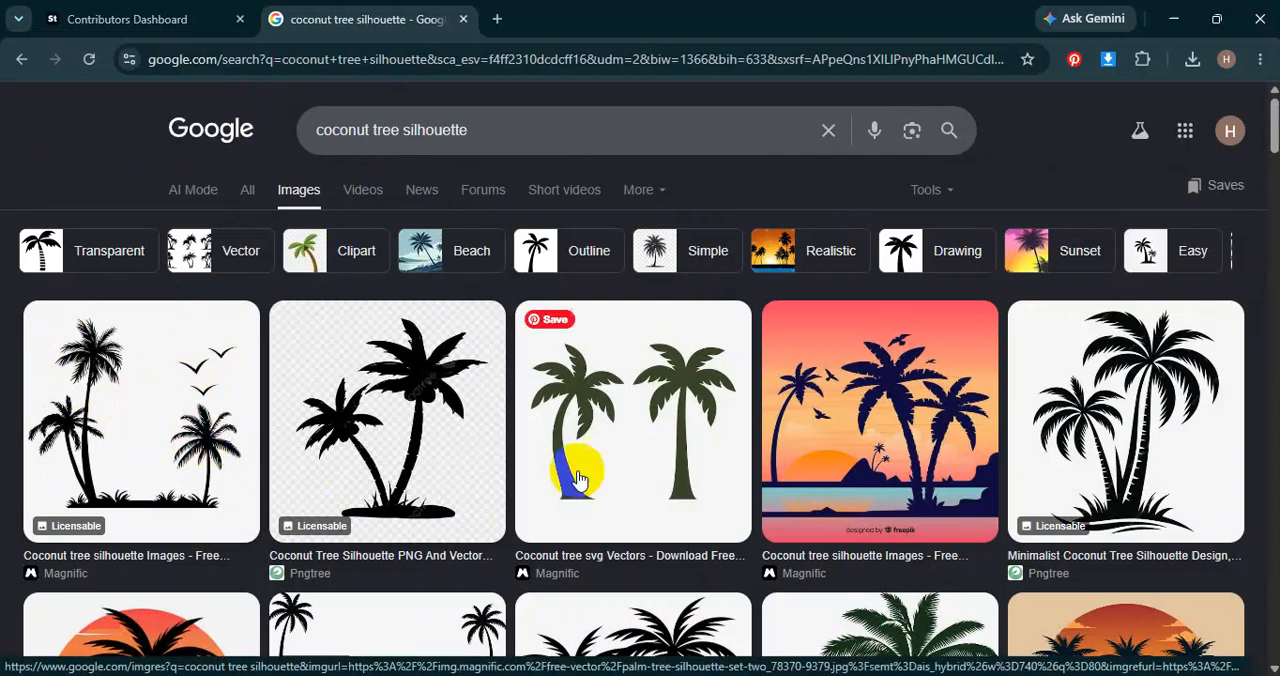
# Examine the coconut tree silhouette results for a palm image suited to the landscape.
pyautogui.scroll(-3, 612, 420)
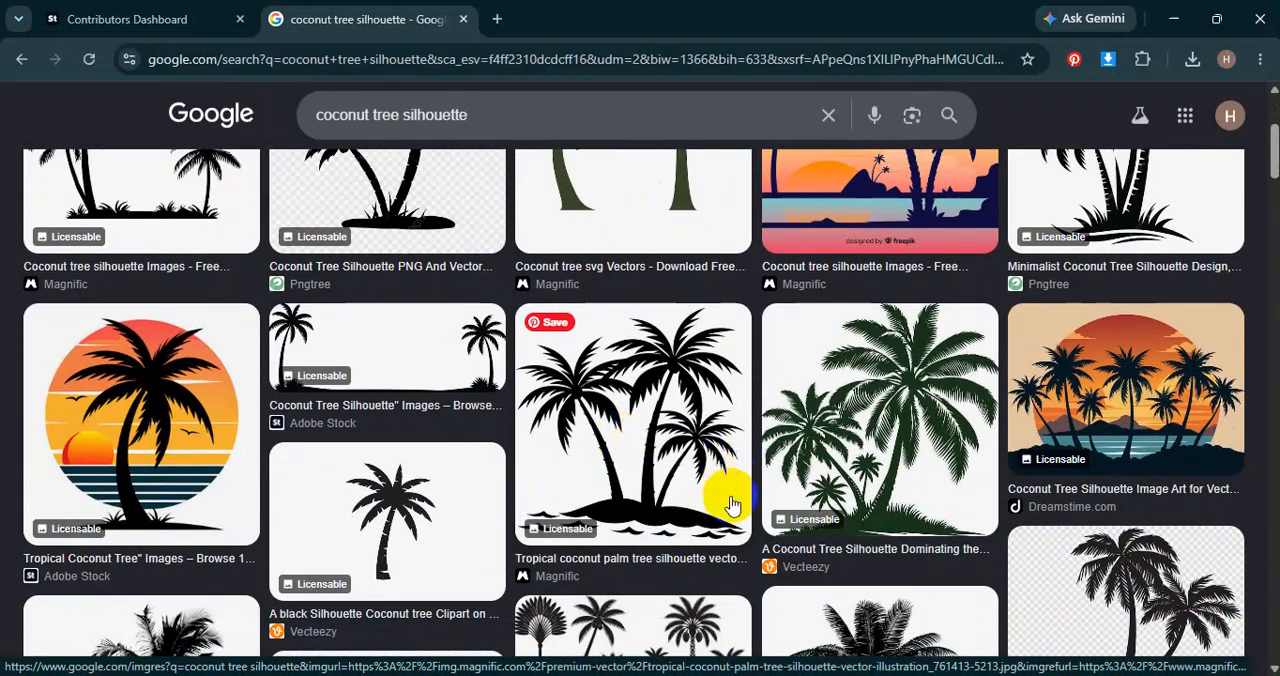
pyautogui.scroll(-5, 520, 515)
pyautogui.scroll(2, 550, 512)
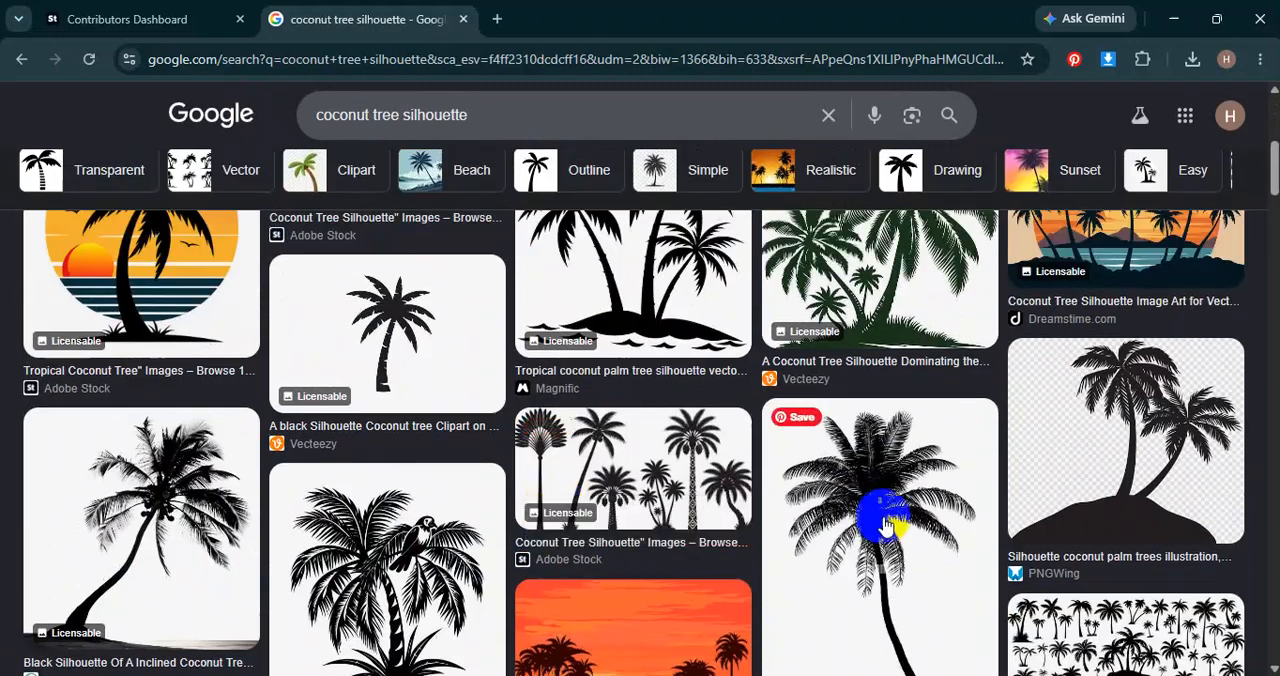
pyautogui.scroll(-2, 870, 528)
pyautogui.scroll(-3, 686, 497)
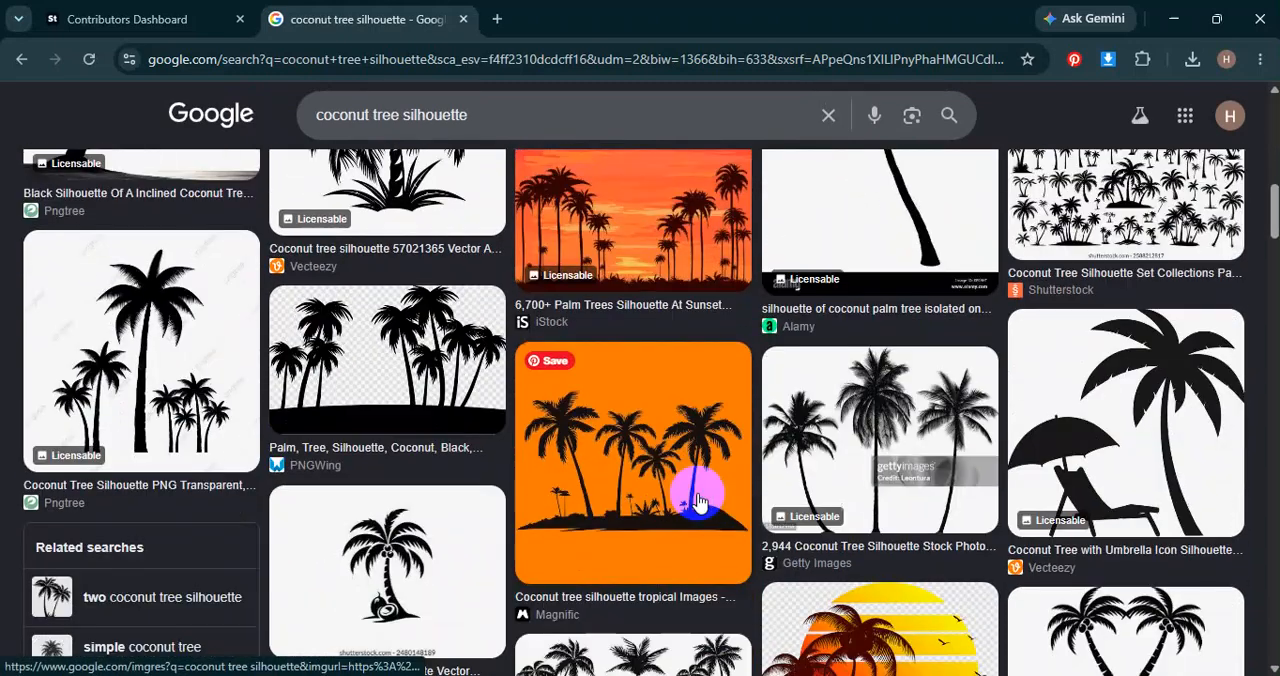
pyautogui.scroll(-3, 338, 547)
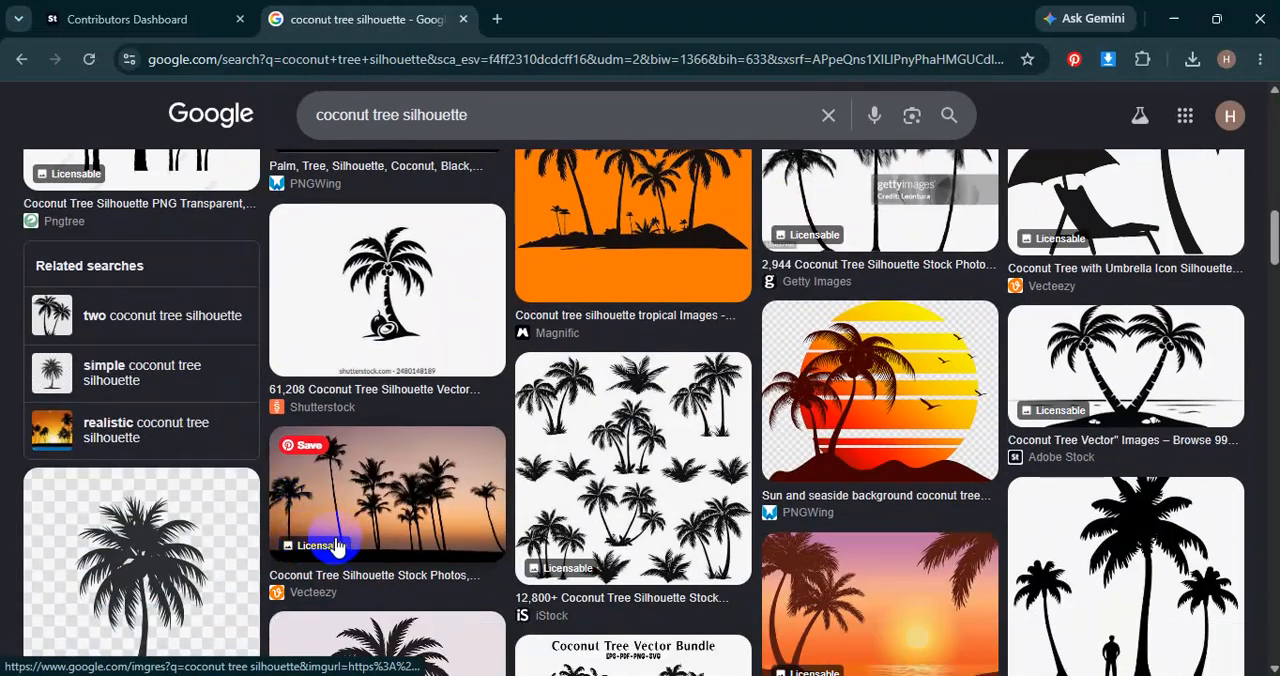
pyautogui.scroll(-6, 377, 537)
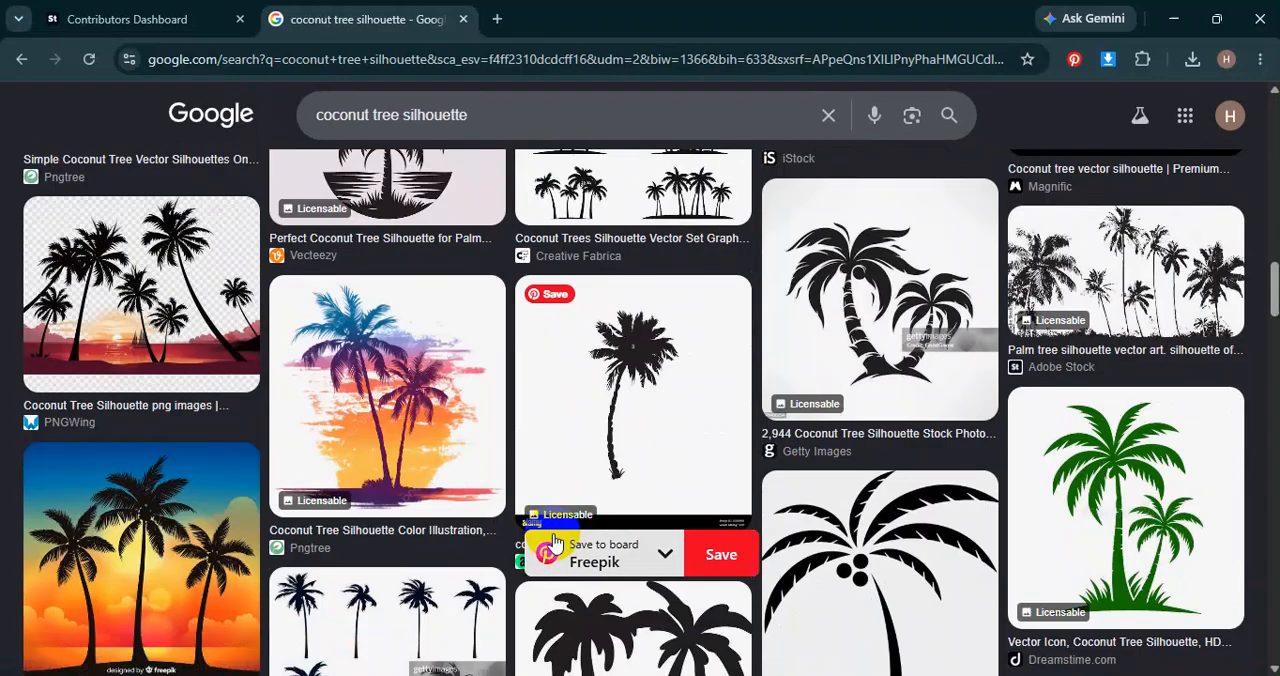
pyautogui.click(868, 302)
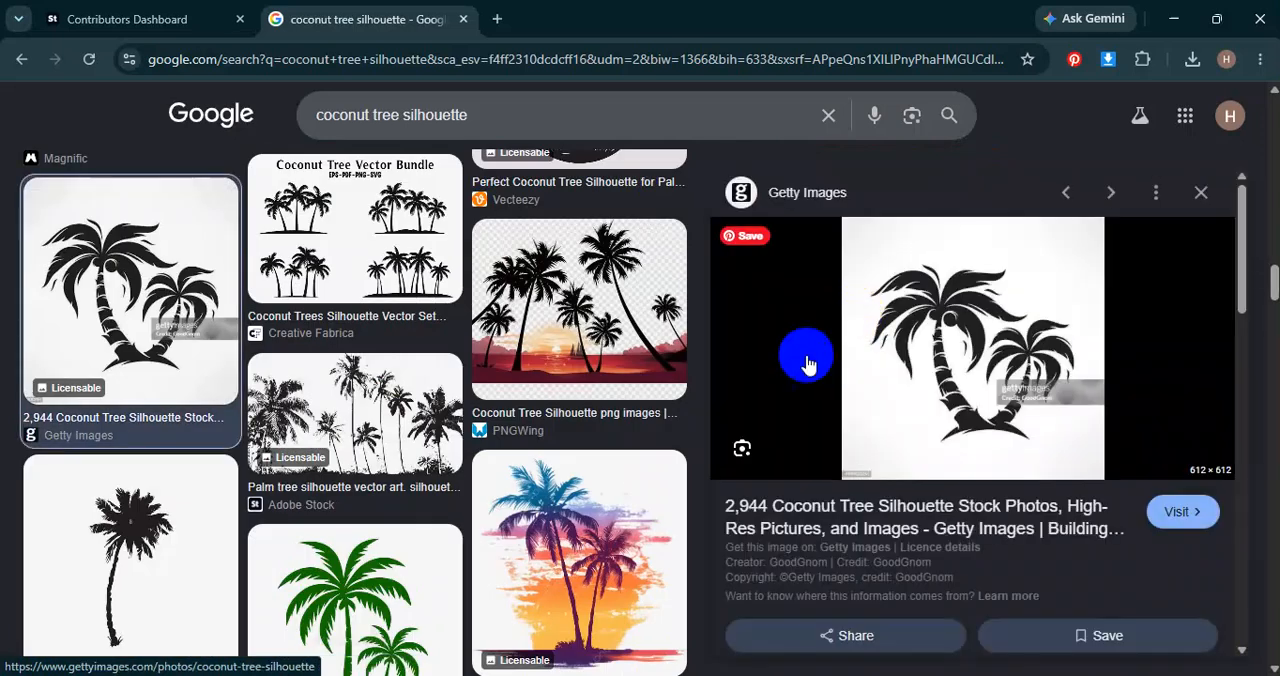
pyautogui.scroll(-5, 490, 470)
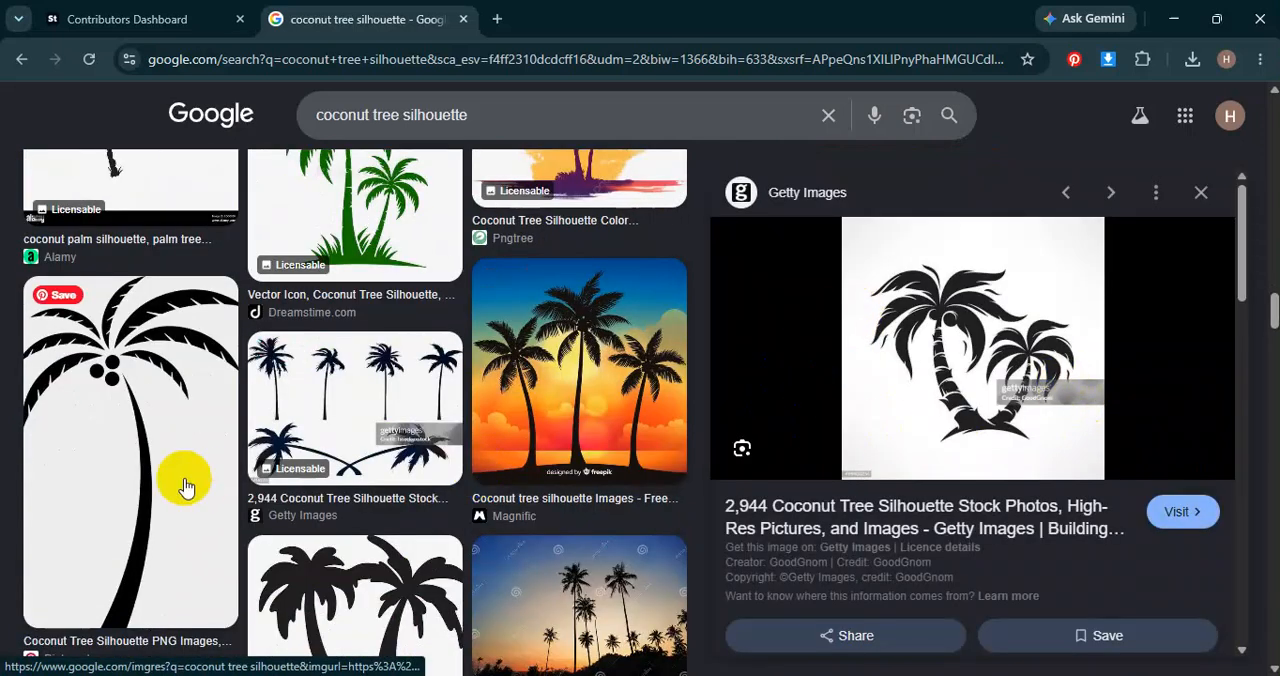
pyautogui.scroll(1, 240, 490)
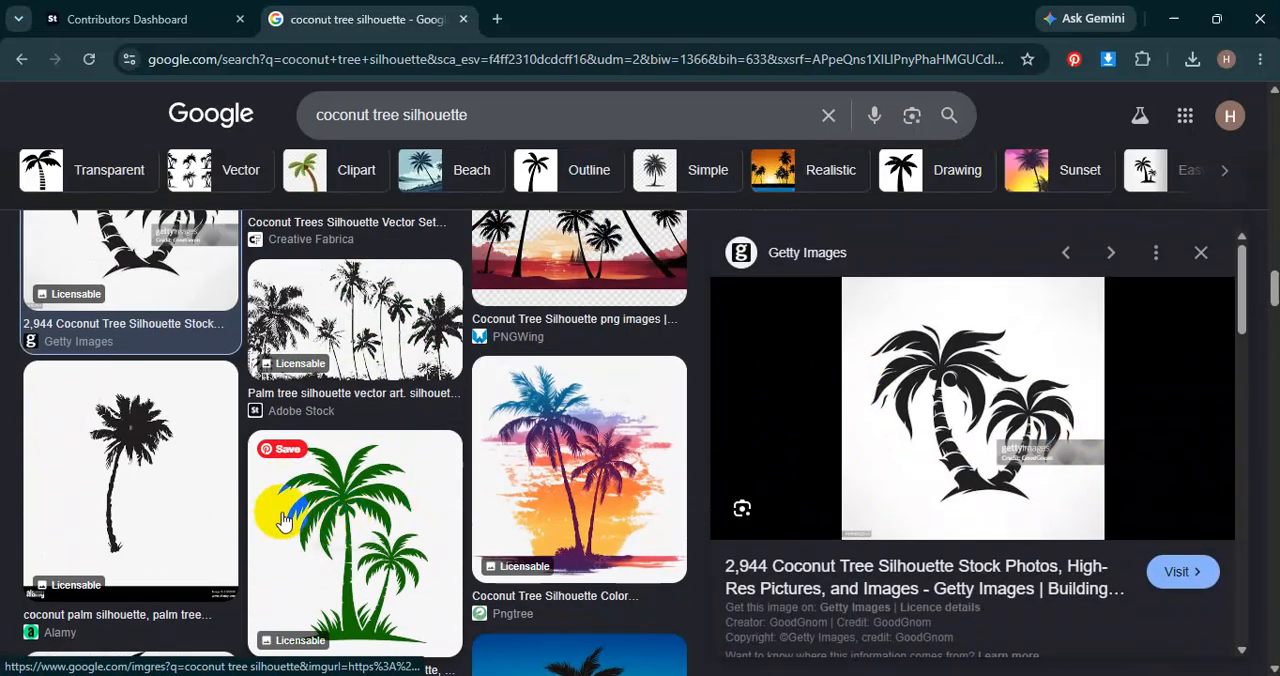
# Copy the Dreamstime image of two green palms and paste it into the Illustrator document.
pyautogui.click(434, 521)
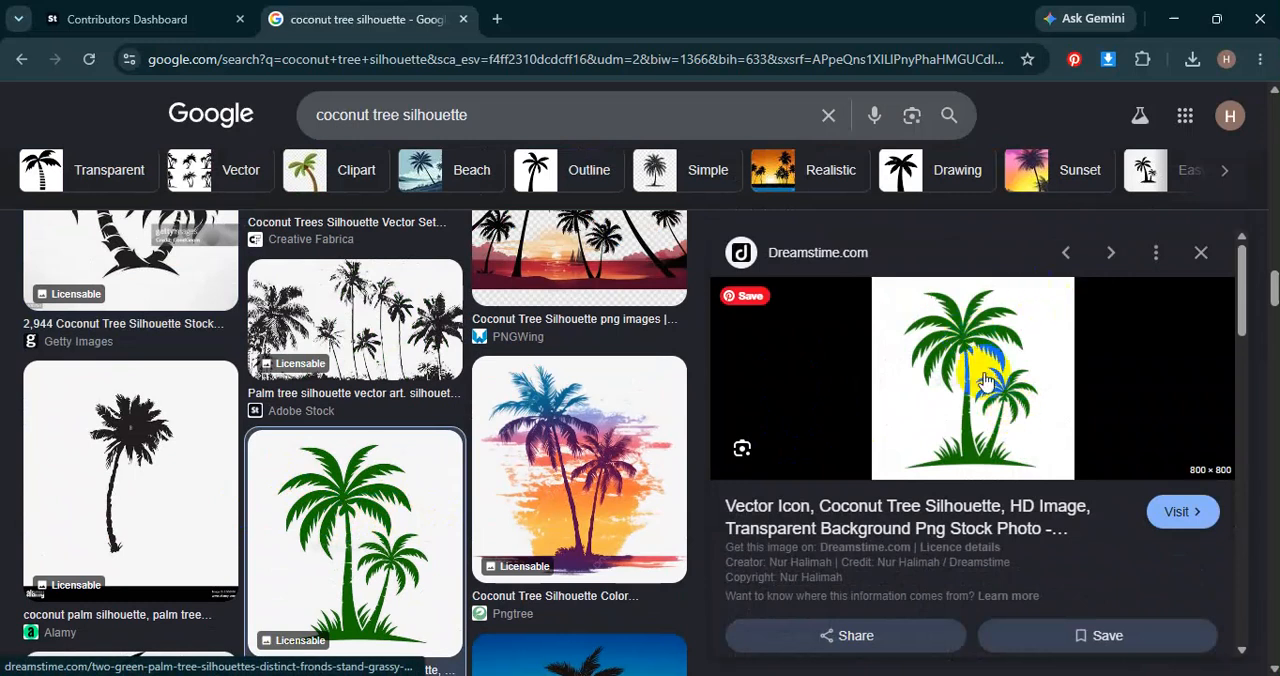
pyautogui.rightClick(947, 370)
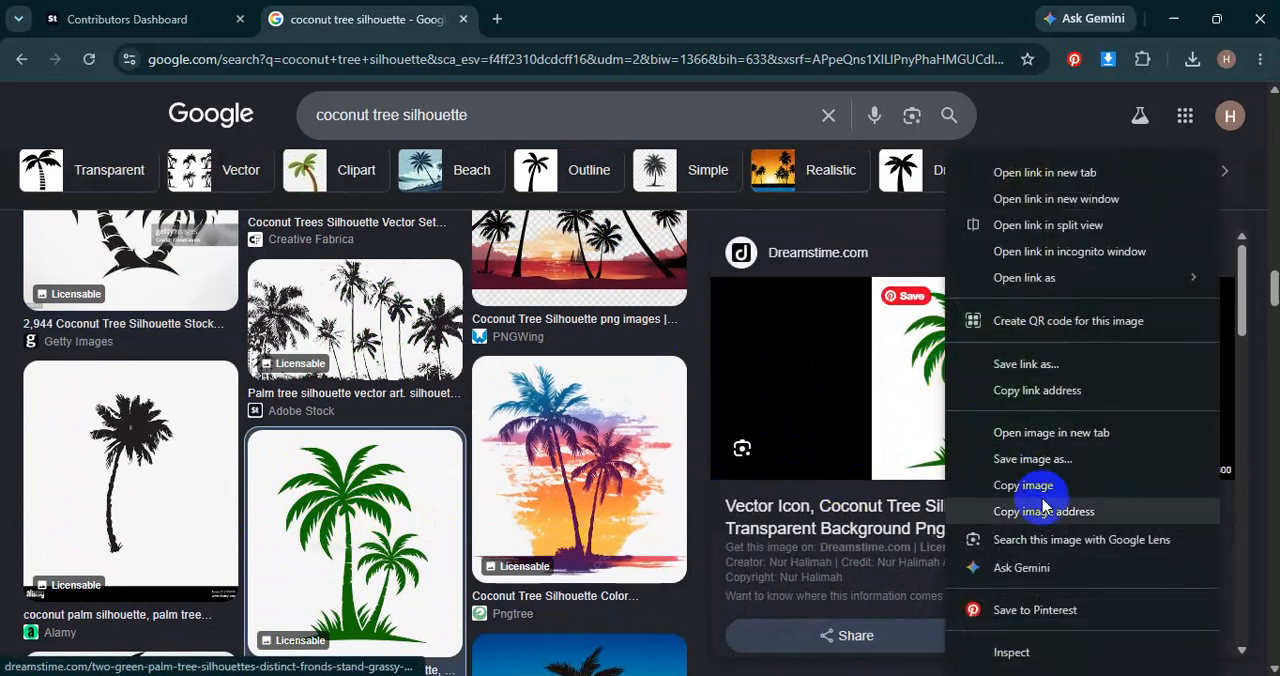
pyautogui.click(1022, 487)
pyautogui.moveTo(809, 674)
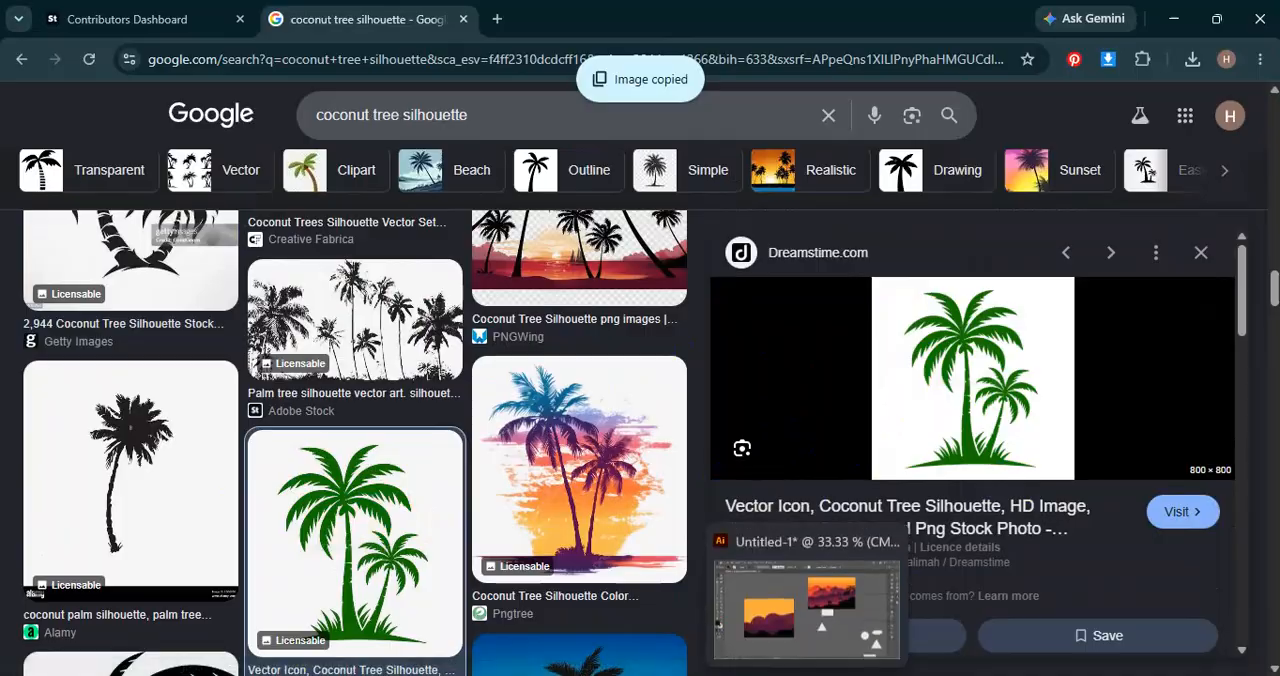
pyautogui.click(770, 618)
pyautogui.hotkey('ctrl', 'v')
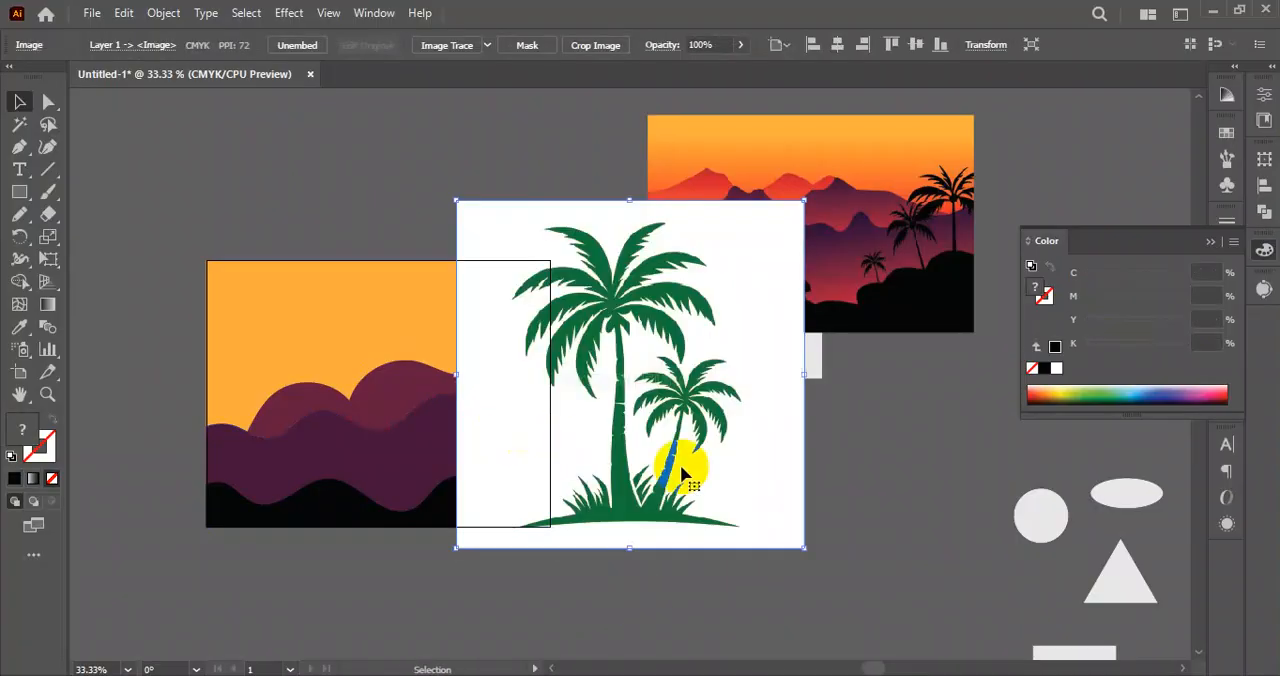
# Move the pasted palm image onto the empty canvas to the left of the artboard.
pyautogui.hscroll(-5, 943, 480)
pyautogui.moveTo(943, 457); pyautogui.dragTo(298, 439)
pyautogui.moveTo(315, 429); pyautogui.dragTo(517, 414)
pyautogui.moveTo(443, 351); pyautogui.dragTo(296, 375)
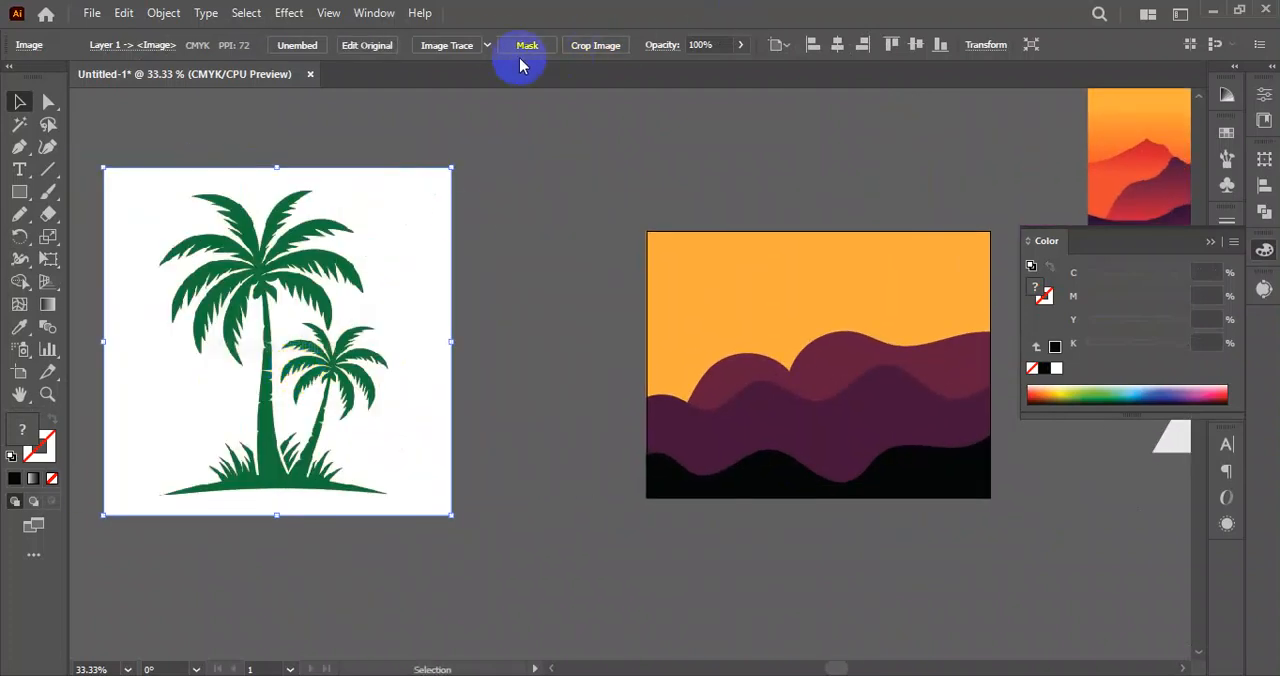
# Trace the palm image with the Silhouettes preset and expand the result into vector shapes.
pyautogui.click(487, 46)
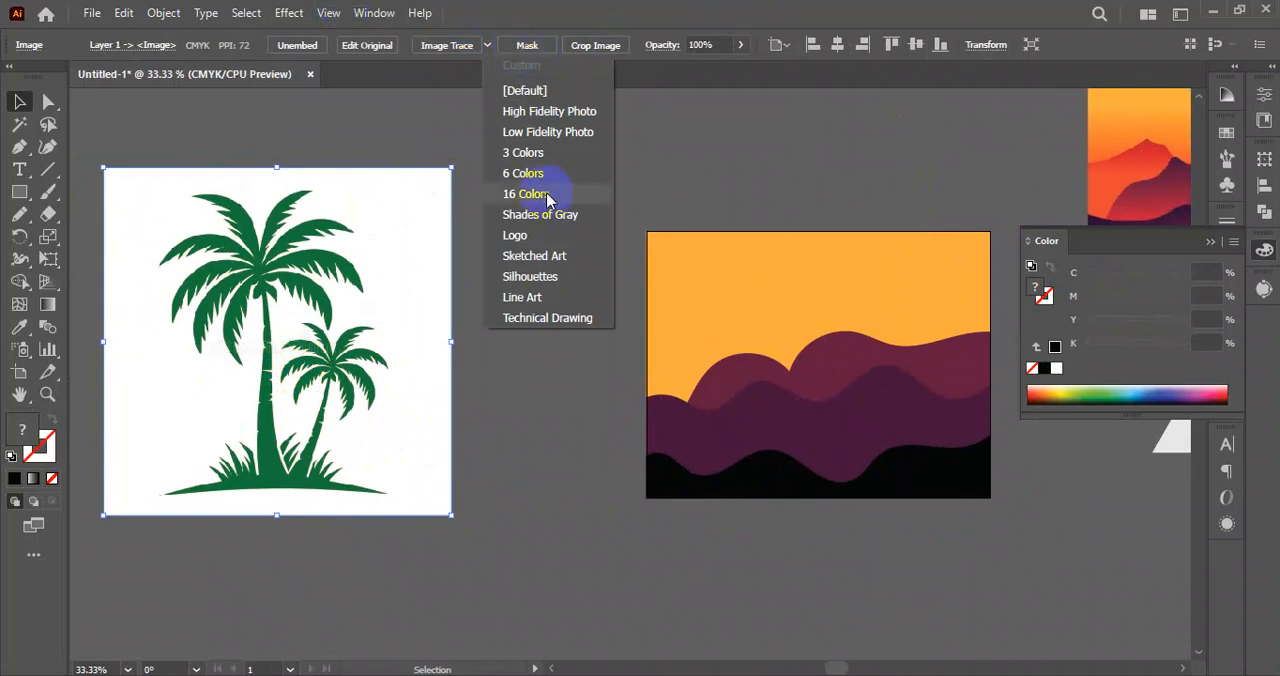
pyautogui.click(541, 281)
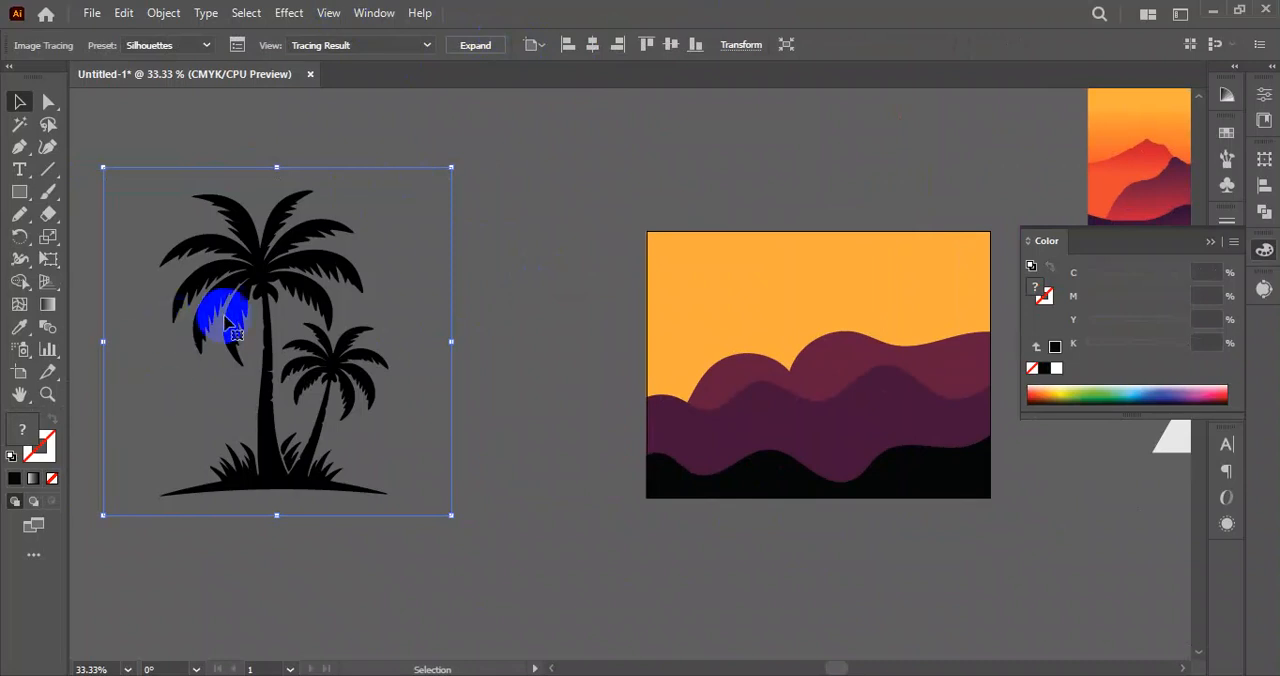
pyautogui.click(476, 46)
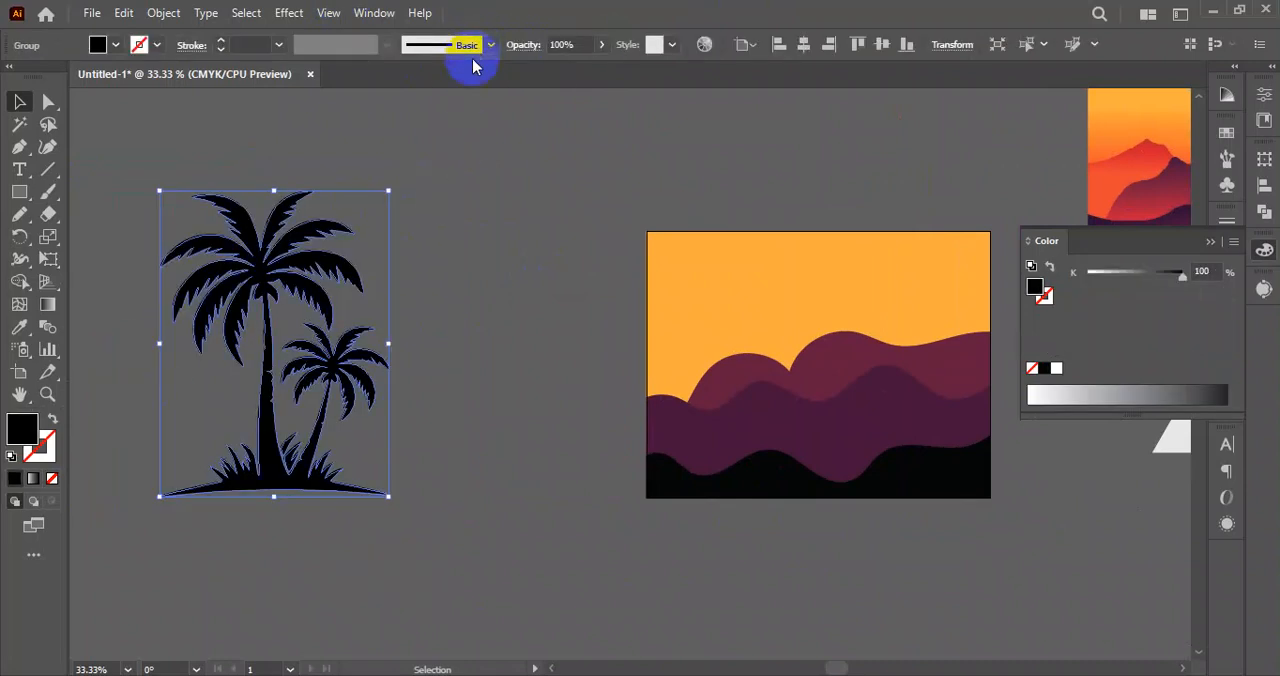
pyautogui.click(494, 342)
# Scale the palm silhouette down and place it on the black hill against the artboard's right edge.
pyautogui.moveTo(272, 453); pyautogui.dragTo(519, 525)
pyautogui.moveTo(518, 261); pyautogui.dragTo(518, 366)
pyautogui.click(671, 445)
pyautogui.moveTo(522, 456); pyautogui.dragTo(577, 509)
pyautogui.click(726, 536)
pyautogui.scroll(2, 674, 527)
pyautogui.moveTo(674, 525); pyautogui.dragTo(613, 494)
pyautogui.click(414, 384)
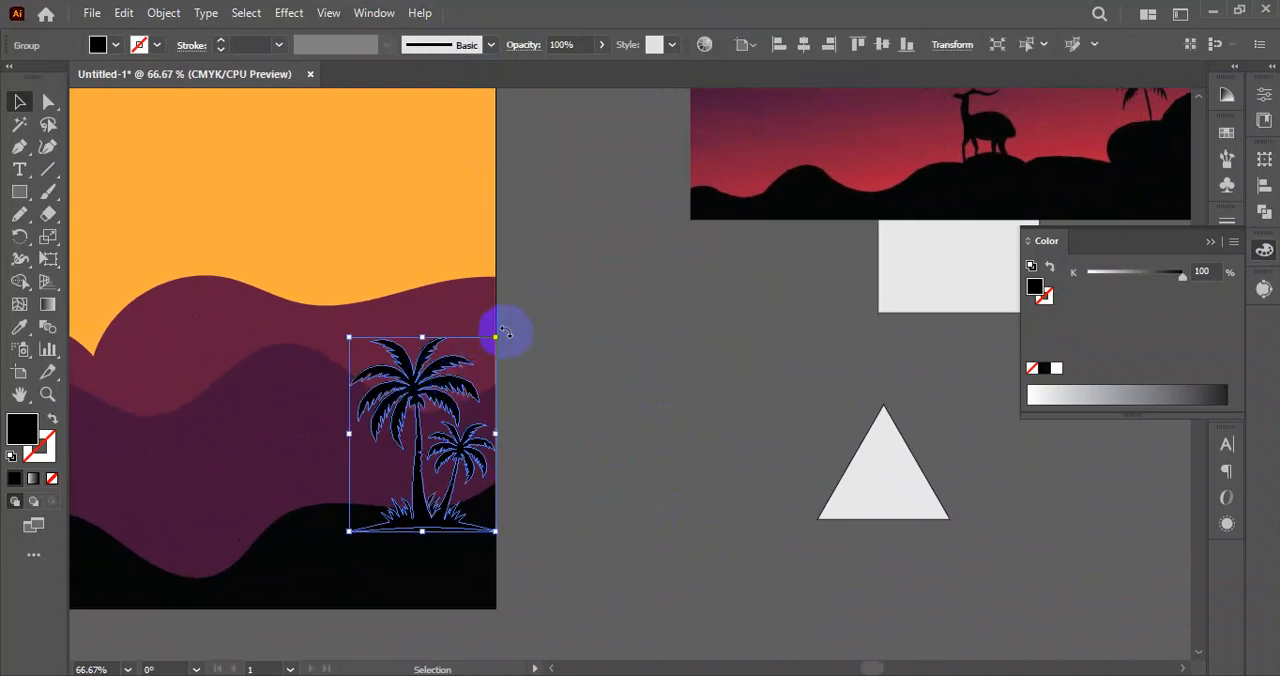
pyautogui.moveTo(506, 333); pyautogui.dragTo(500, 330)
pyautogui.hotkey('ctrl', 'z')
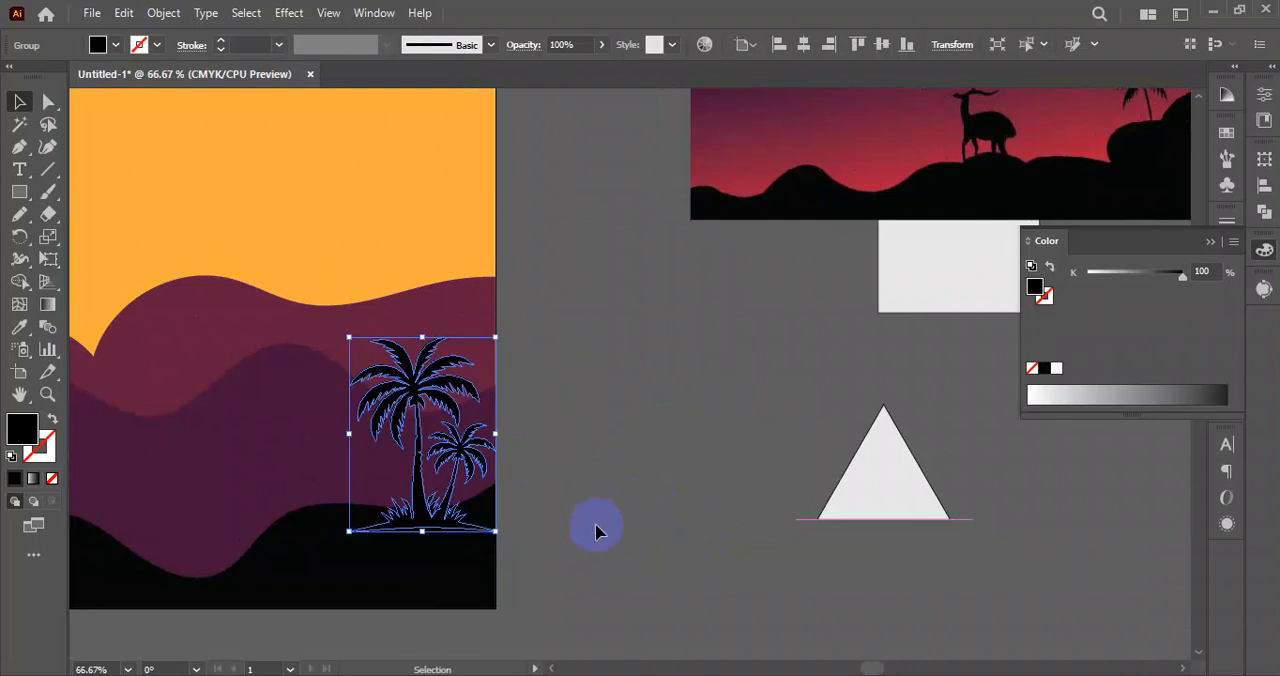
pyautogui.click(595, 536)
pyautogui.moveTo(566, 526); pyautogui.dragTo(656, 480)
pyautogui.scroll(-1, 606, 514)
pyautogui.scroll(-1, 533, 450)
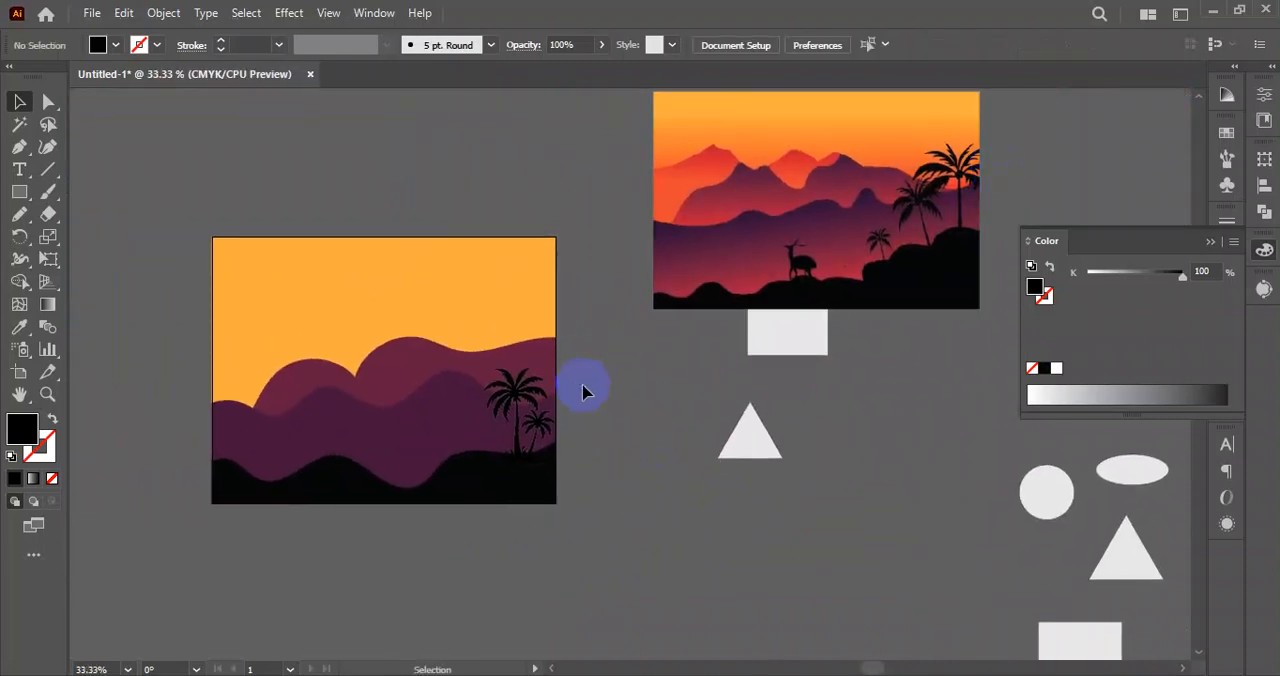
# Recolour the palm silhouette with the black hill's fill, sampled with the Eyedropper.
pyautogui.scroll(3, 585, 392)
pyautogui.click(449, 348)
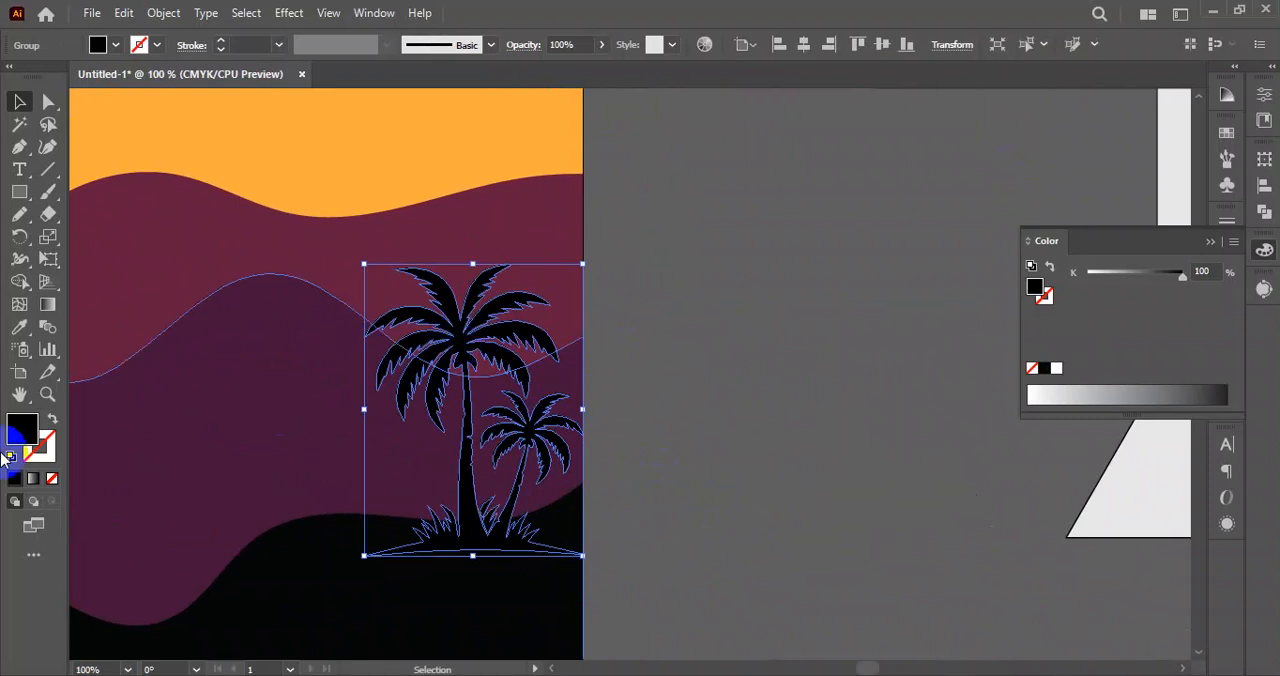
pyautogui.click(19, 328)
pyautogui.click(320, 571)
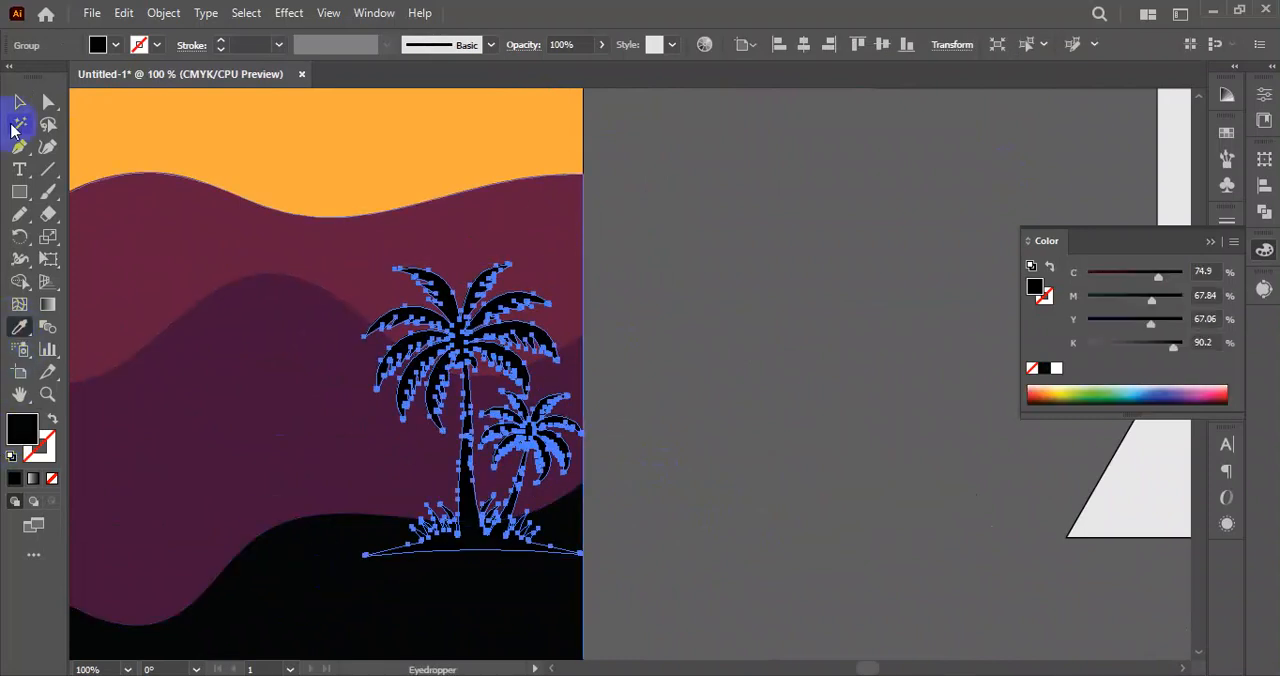
pyautogui.click(19, 101)
pyautogui.click(686, 405)
pyautogui.scroll(-2, 680, 405)
pyautogui.scroll(-2, 573, 318)
pyautogui.moveTo(584, 322); pyautogui.dragTo(586, 405)
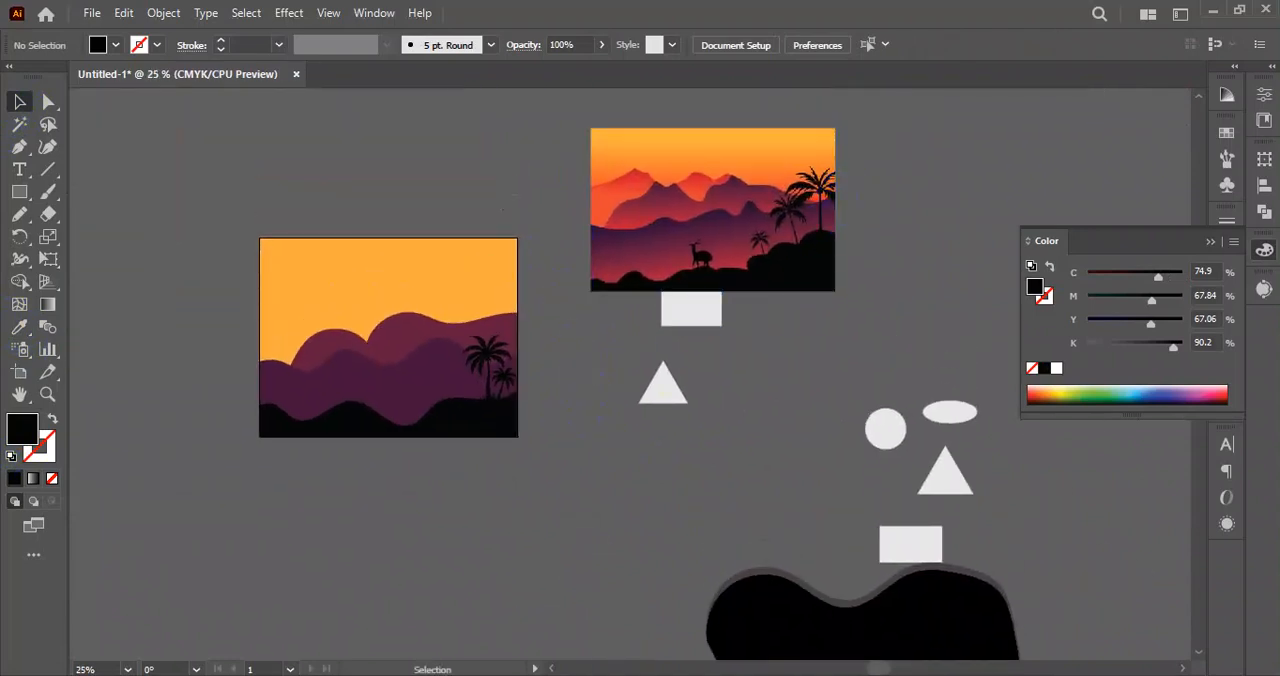
# Copy the single leaning coconut palm silhouette from the browser's image results and paste it into the Illustrator document.
pyautogui.hotkey('alt', 'Tab')
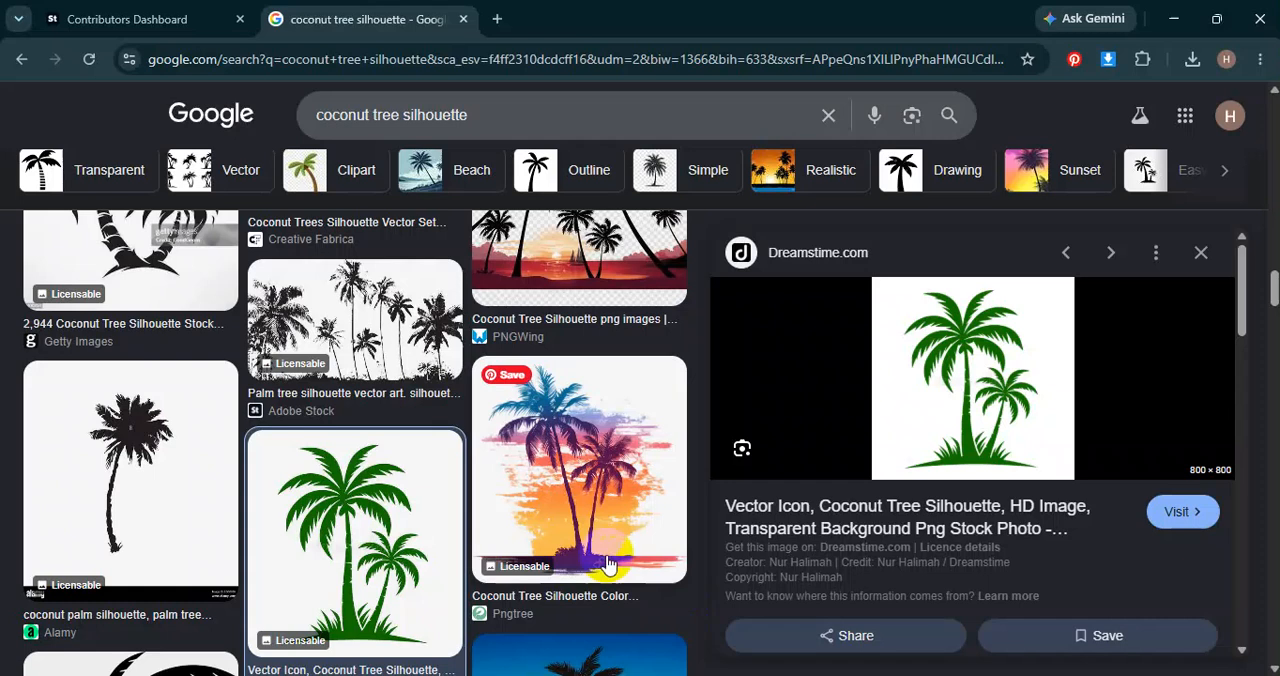
pyautogui.rightClick(145, 478)
pyautogui.click(57, 471)
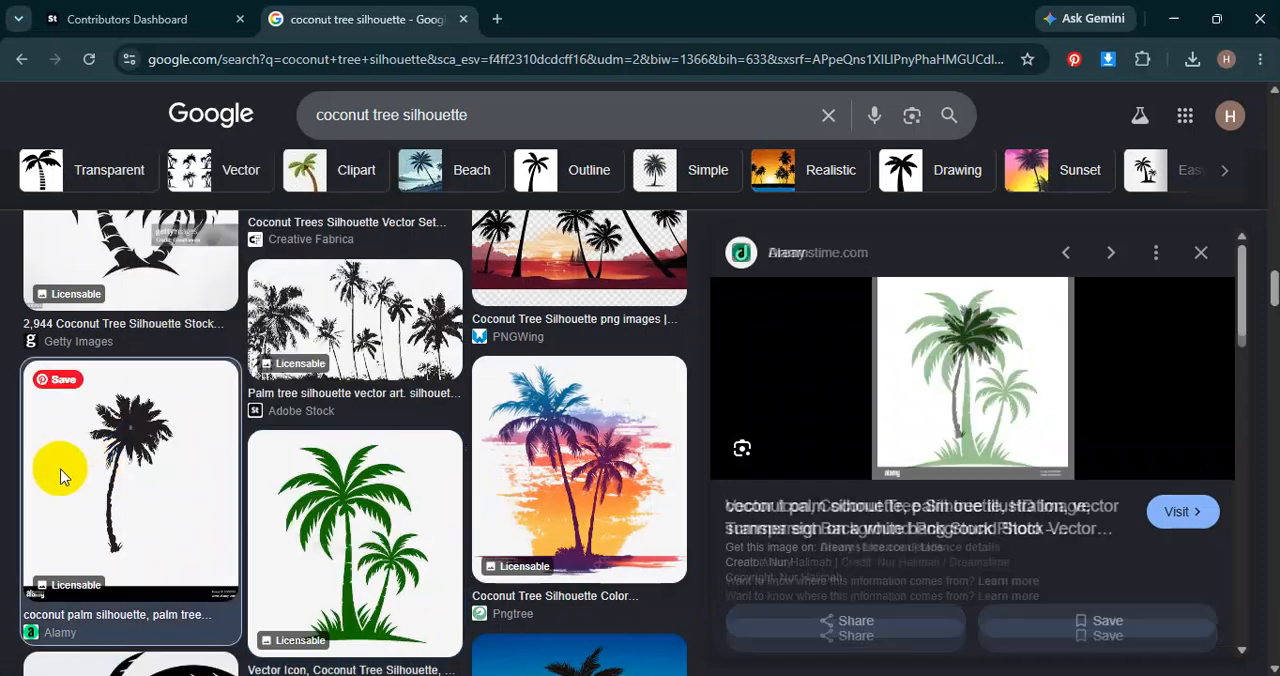
pyautogui.rightClick(946, 356)
pyautogui.click(1043, 486)
pyautogui.hotkey('alt', 'Tab')
pyautogui.hotkey('ctrl', 'v')
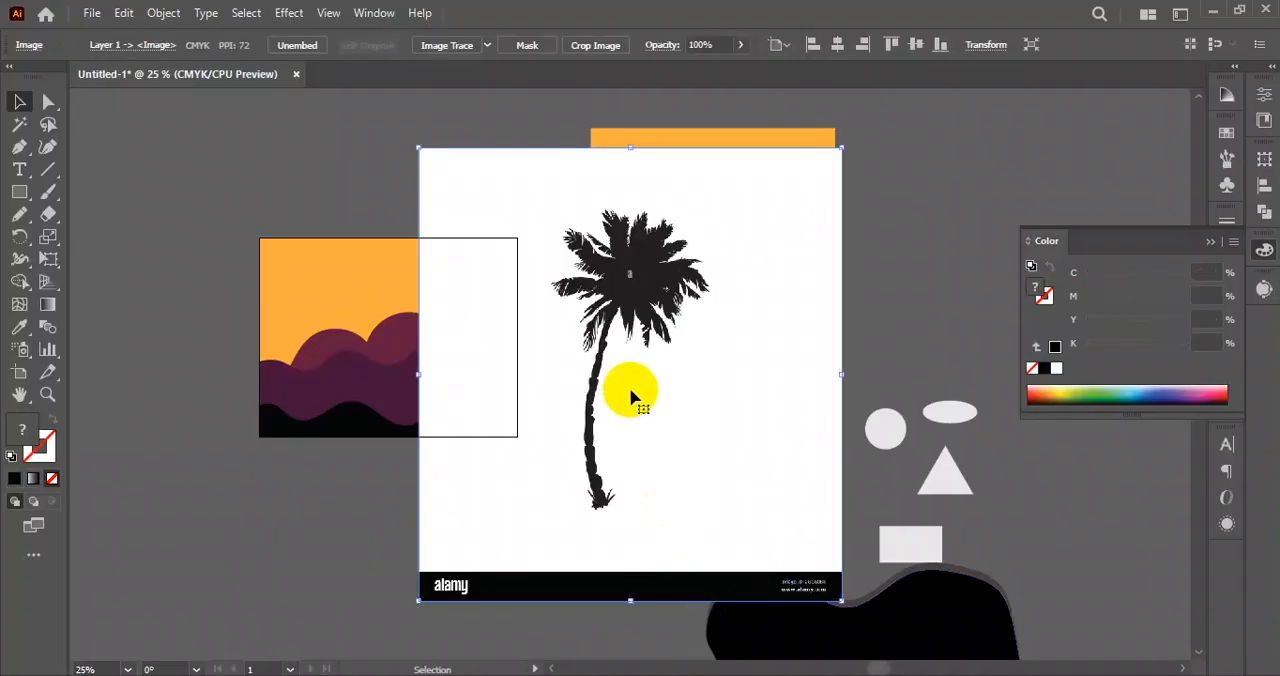
# Trace the pasted palm image with the Silhouettes preset and move it onto the empty canvas left of the artboard.
pyautogui.click(487, 46)
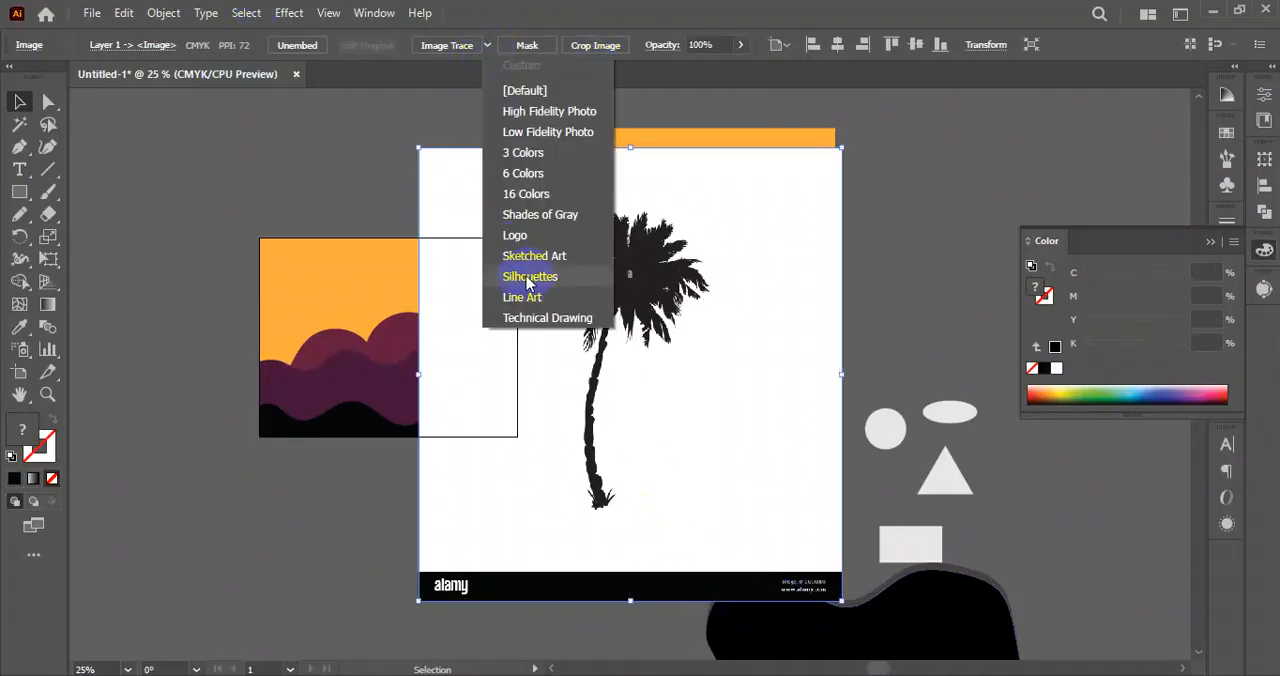
pyautogui.click(533, 280)
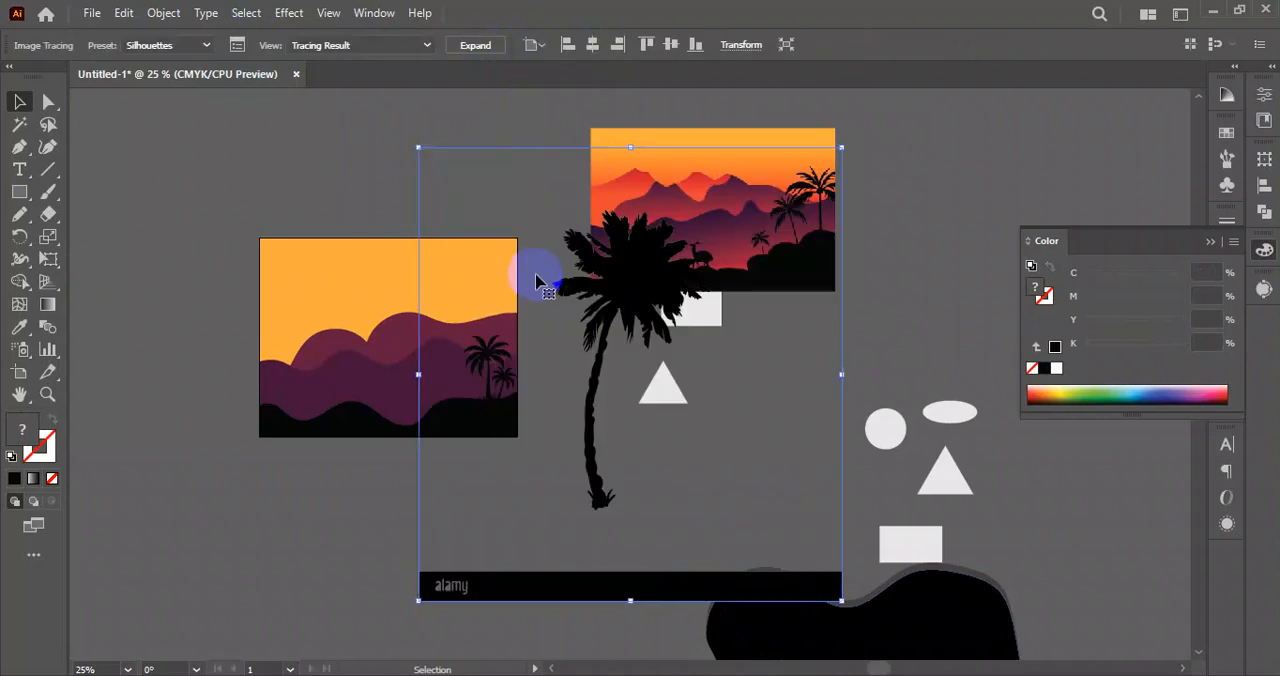
pyautogui.moveTo(621, 288)
pyautogui.mouseDown()
pyautogui.moveTo(371, 434)
pyautogui.moveTo(594, 367)
pyautogui.moveTo(341, 309)
pyautogui.mouseUp()
pyautogui.scroll(-1, 374, 430)
# Expand the palm tracing into vector shapes and ungroup them.
pyautogui.rightClick(341, 316)
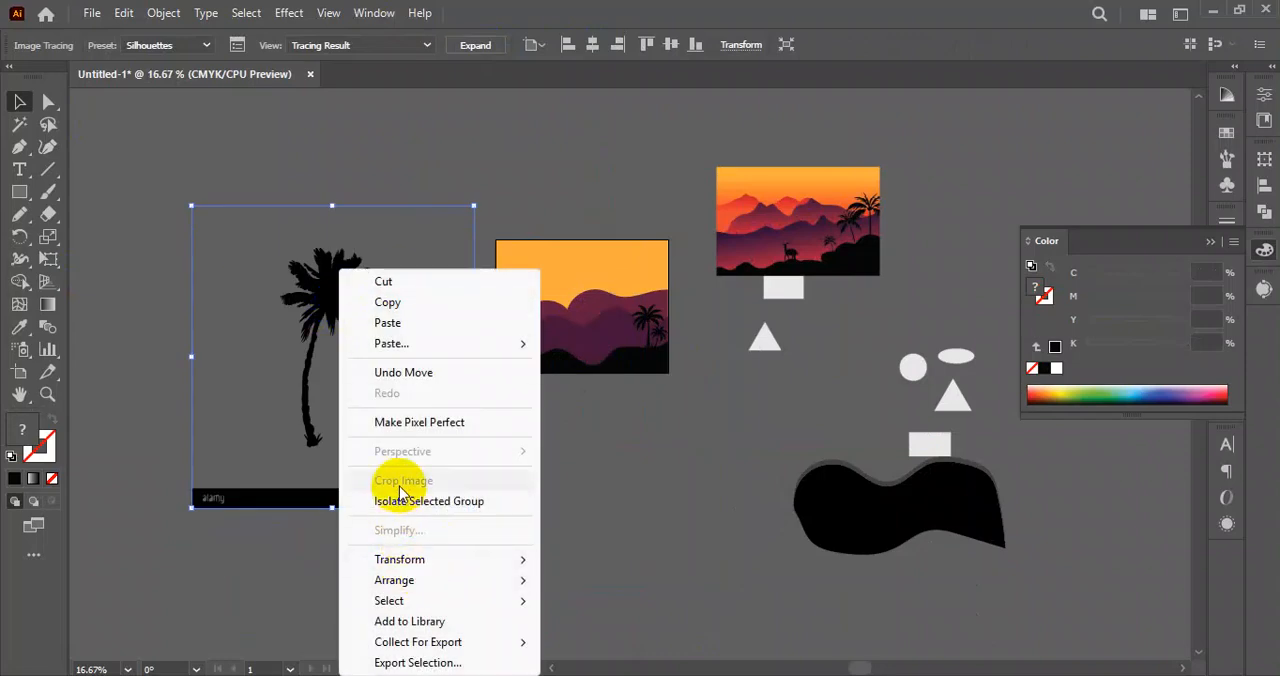
pyautogui.click(268, 402)
pyautogui.rightClick(332, 272)
pyautogui.click(573, 580)
pyautogui.click(338, 305)
pyautogui.rightClick(338, 301)
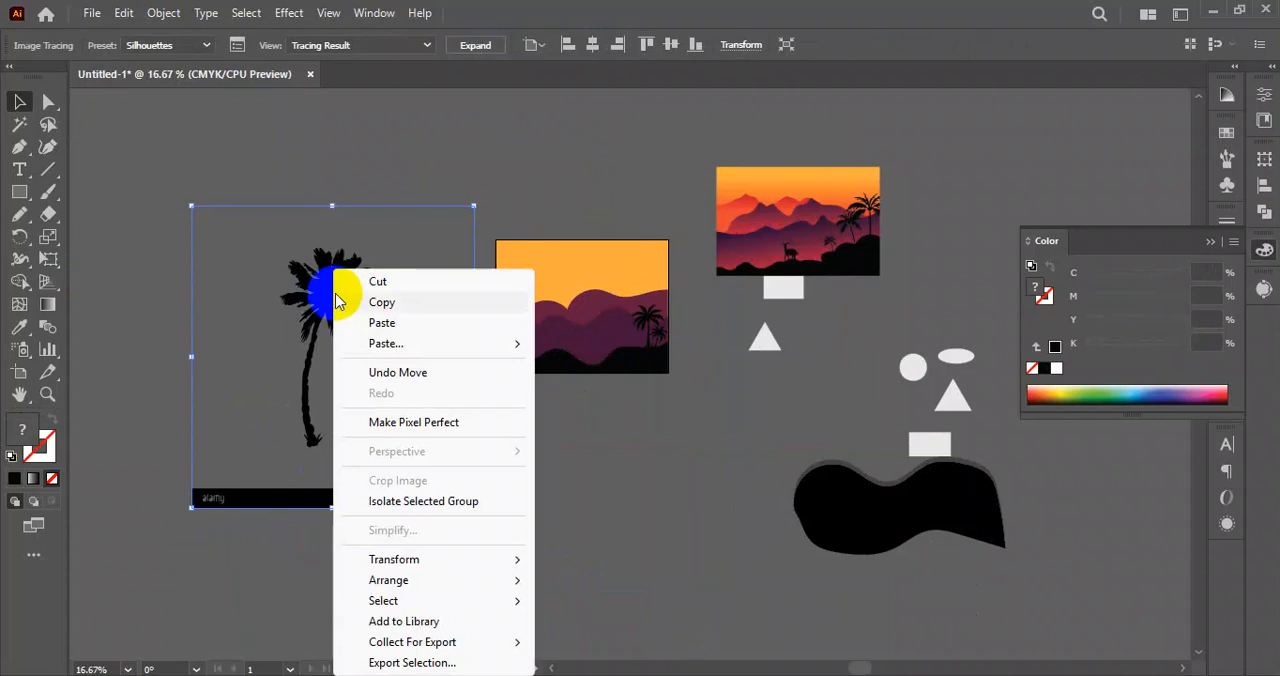
pyautogui.click(482, 48)
pyautogui.rightClick(341, 300)
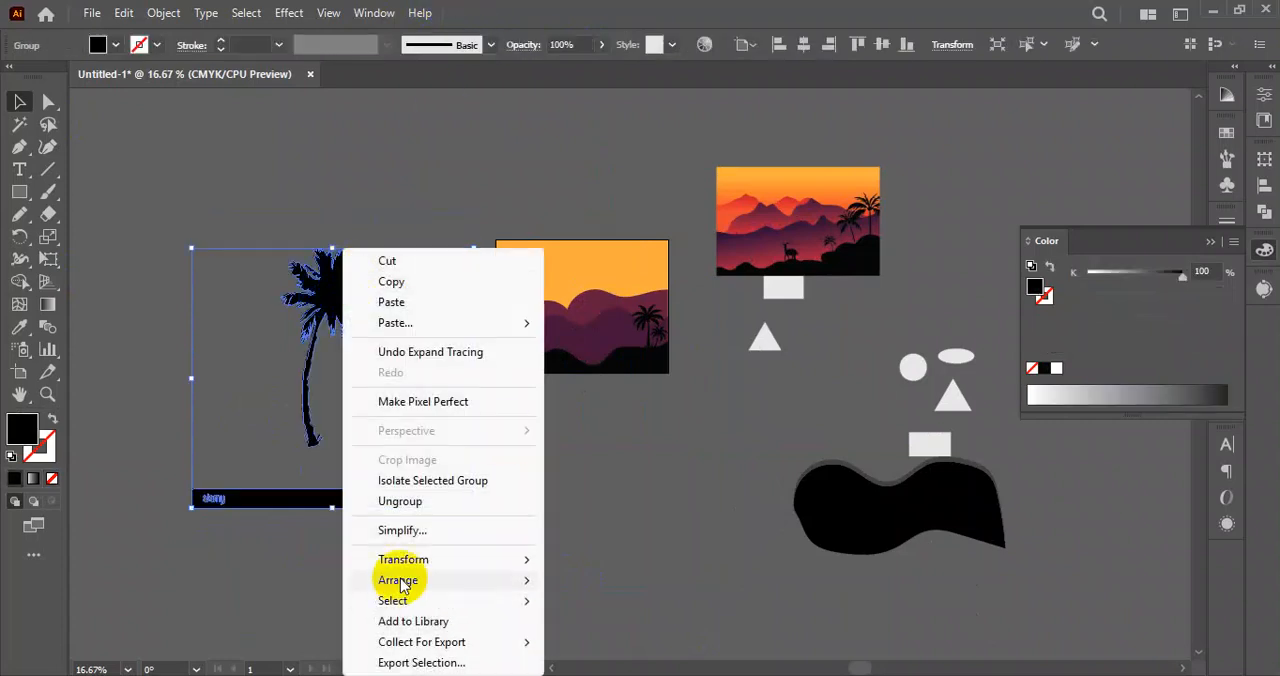
pyautogui.click(415, 501)
# Delete the black caption bar below the traced palm.
pyautogui.click(487, 478)
pyautogui.moveTo(247, 548); pyautogui.dragTo(130, 577)
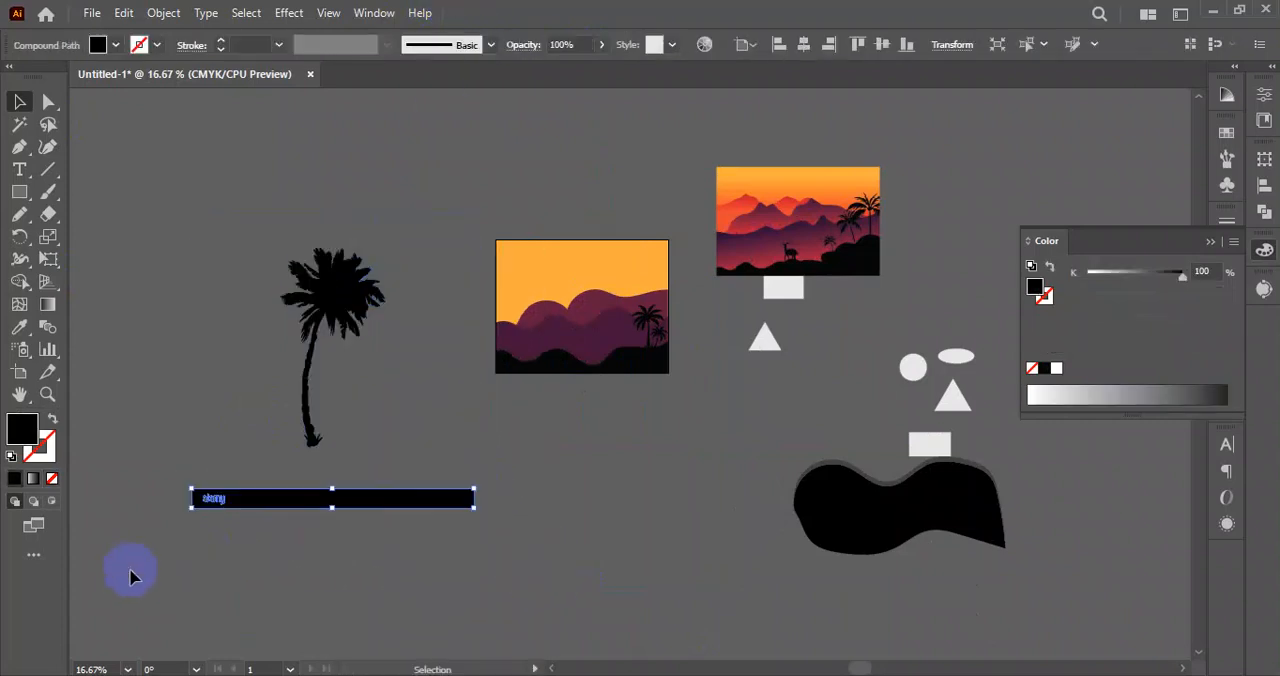
pyautogui.press('Delete')
# Scale the single palm silhouette down and place it on the black hill just left of the existing palm pair.
pyautogui.moveTo(266, 334); pyautogui.dragTo(333, 295)
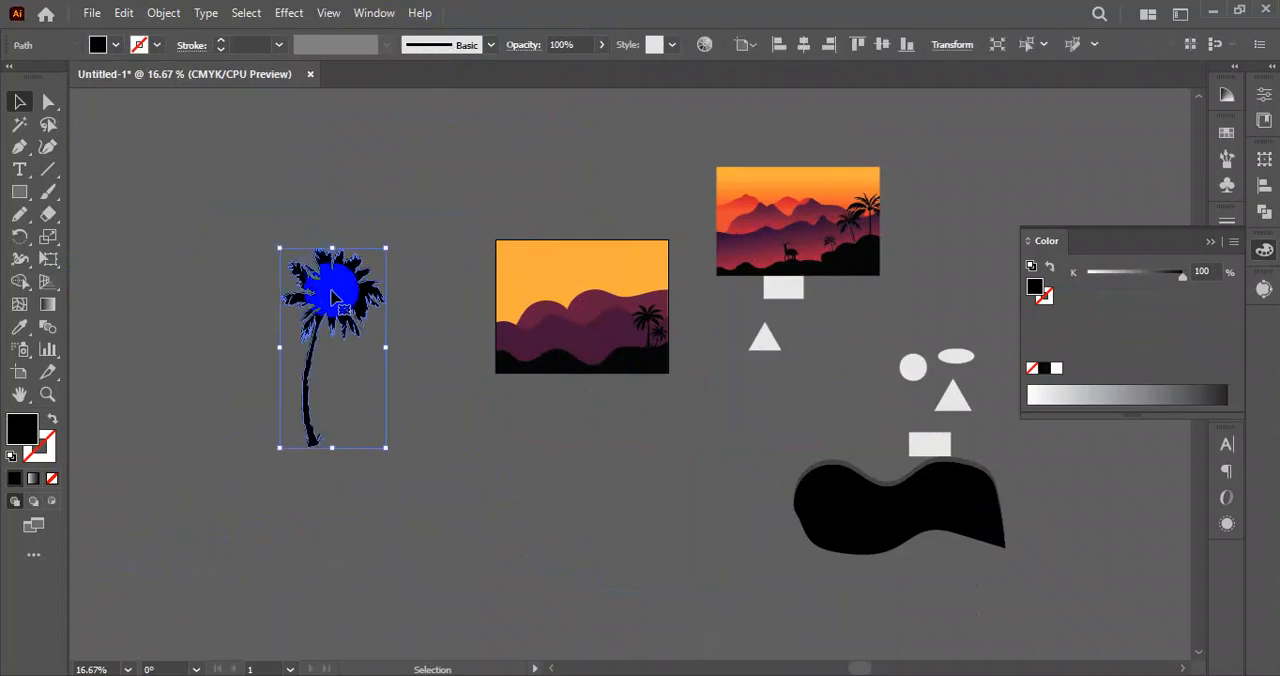
pyautogui.moveTo(331, 250); pyautogui.dragTo(716, 288)
pyautogui.click(374, 402)
pyautogui.scroll(4, 590, 303)
pyautogui.moveTo(707, 218); pyautogui.dragTo(673, 340)
pyautogui.click(645, 403)
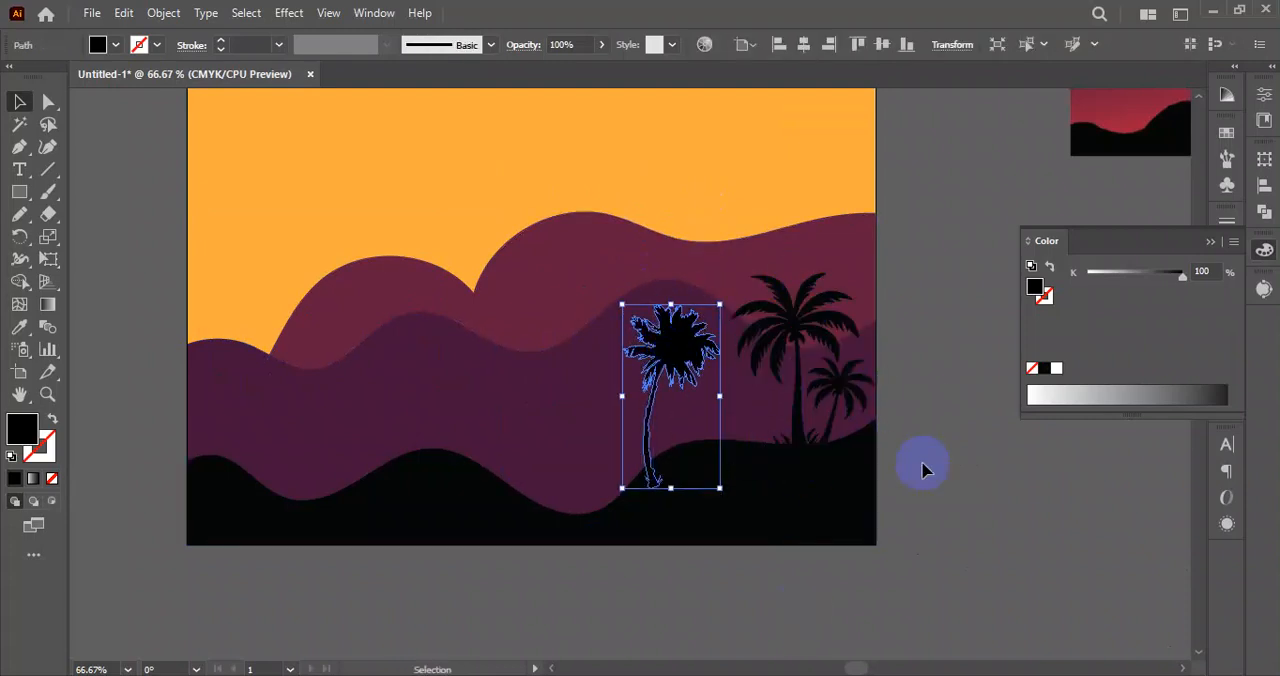
pyautogui.click(943, 520)
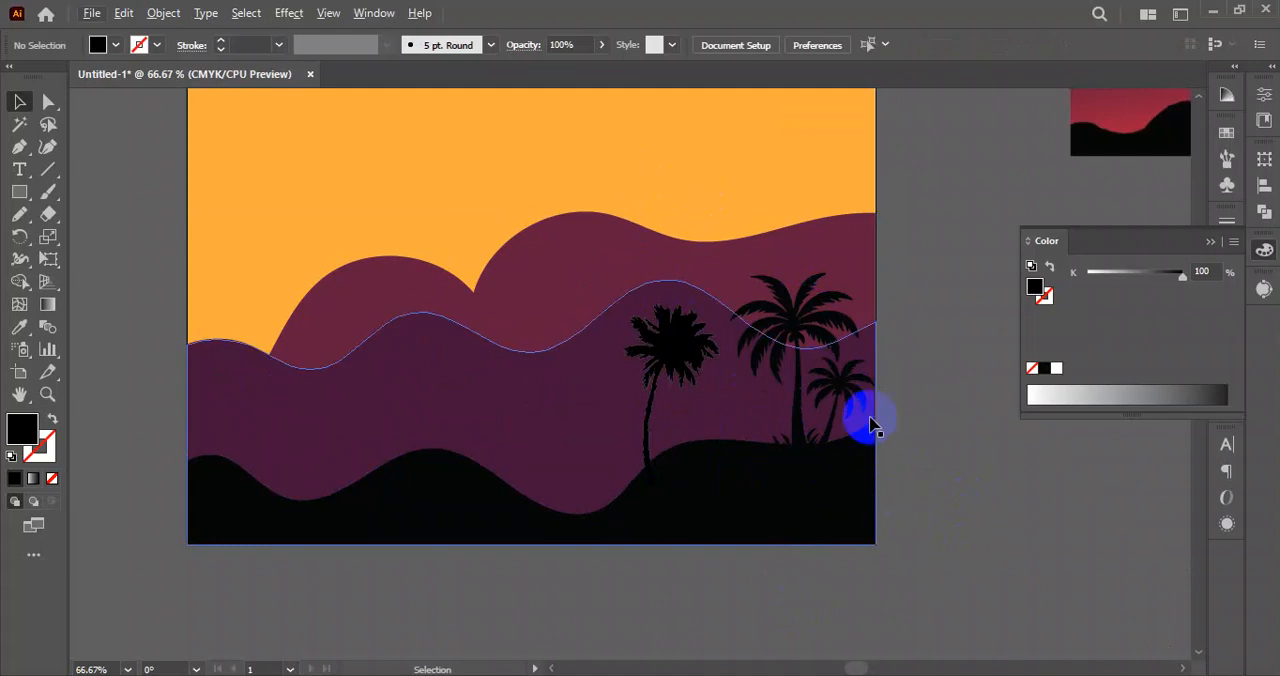
# Duplicate the single palm to its left and reflect the copy across the vertical axis.
pyautogui.moveTo(917, 488); pyautogui.dragTo(608, 476)
pyautogui.scroll(-1, 727, 480)
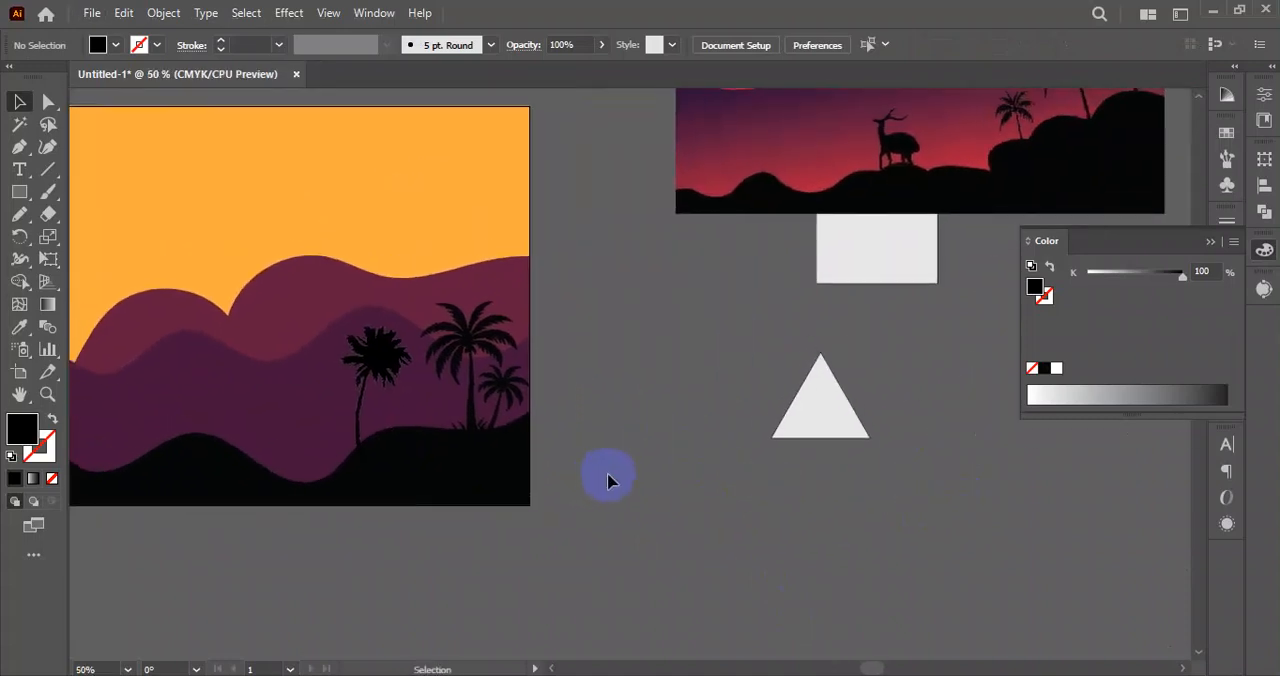
pyautogui.scroll(1, 608, 481)
pyautogui.moveTo(248, 293); pyautogui.dragTo(403, 266)
pyautogui.click(457, 272)
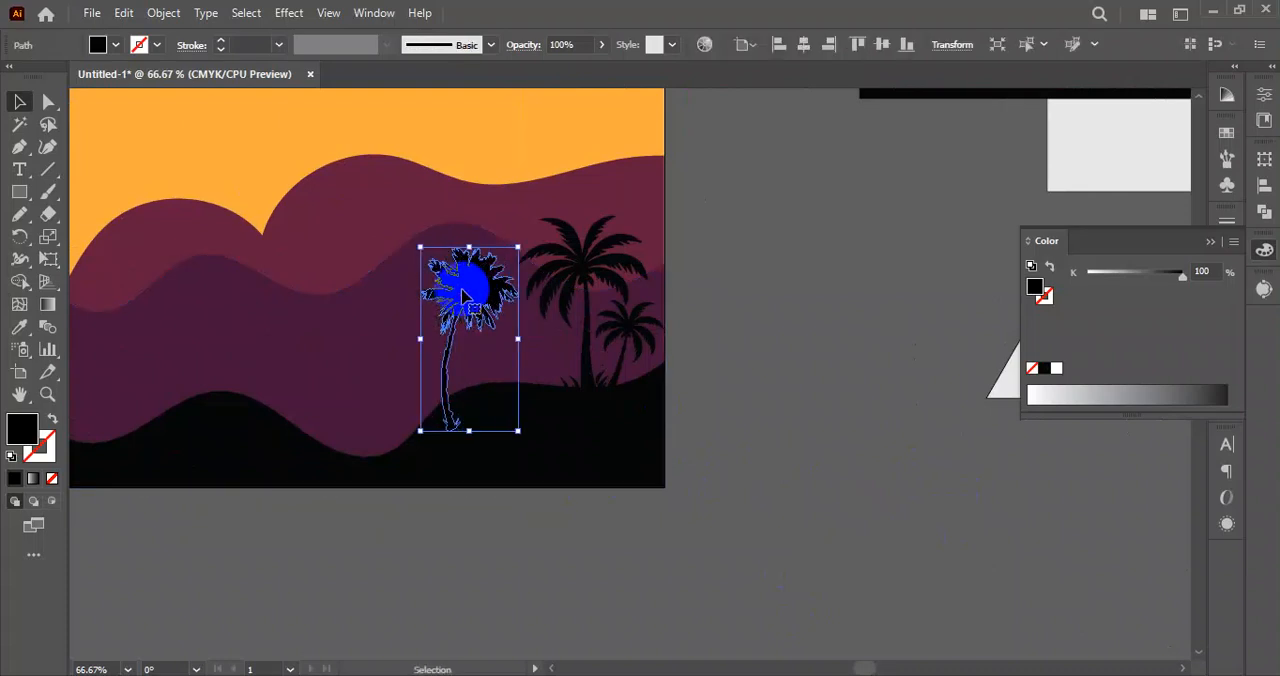
pyautogui.moveTo(467, 292); pyautogui.dragTo(305, 307)
pyautogui.rightClick(305, 307)
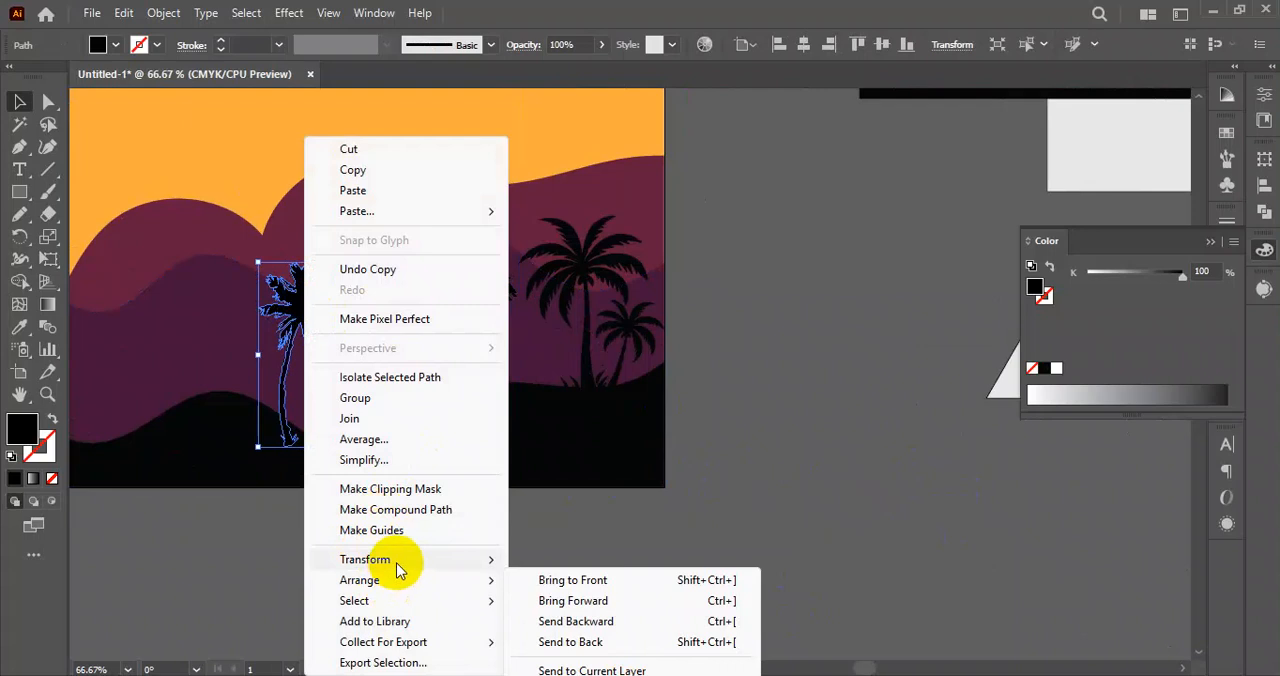
pyautogui.moveTo(398, 568)
pyautogui.click(574, 461)
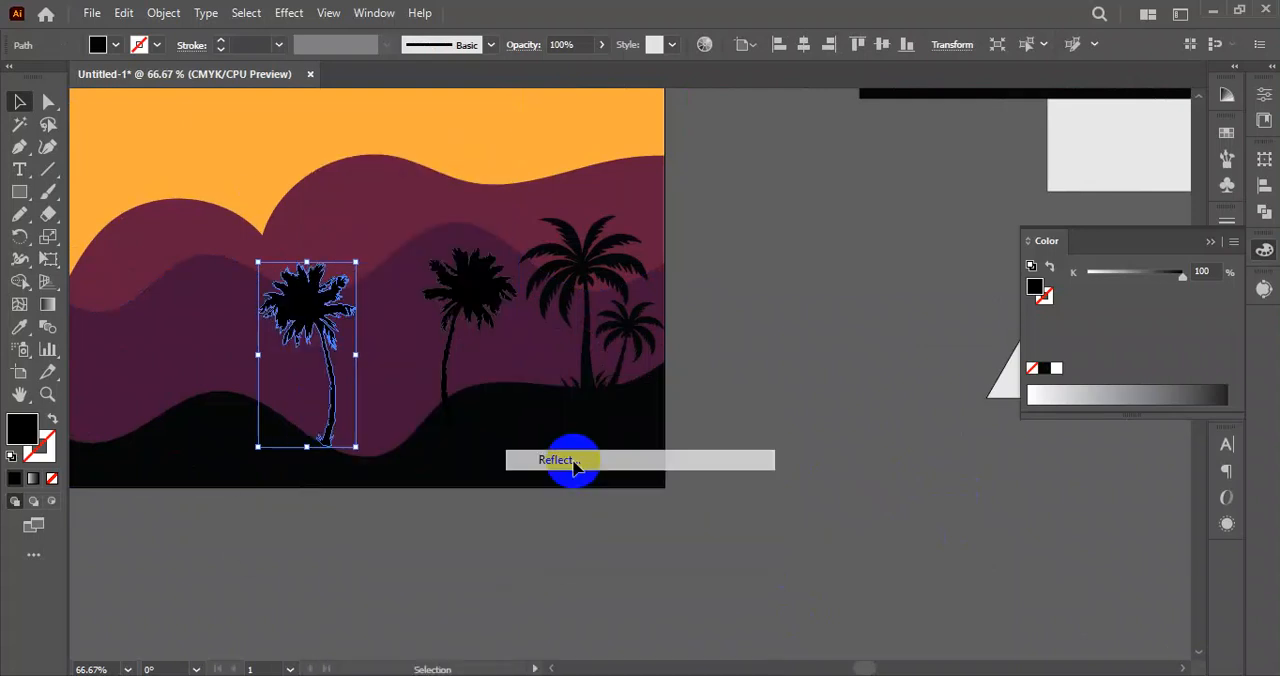
pyautogui.moveTo(380, 207); pyautogui.dragTo(840, 243)
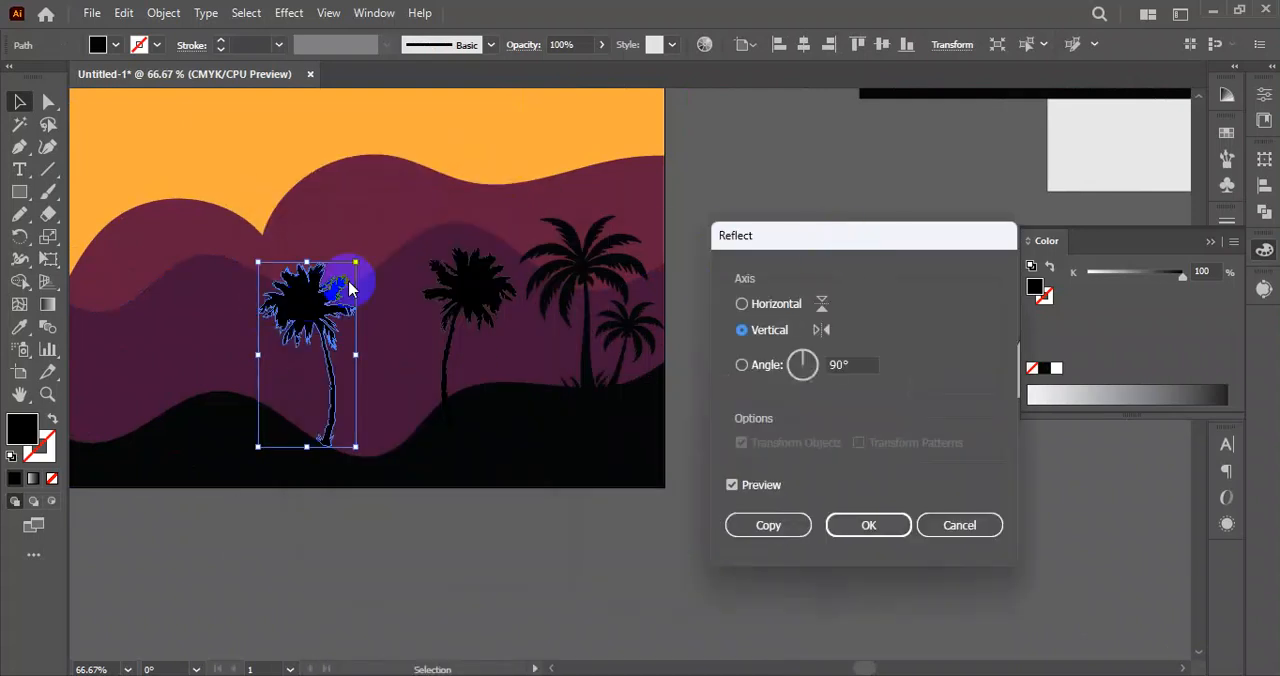
pyautogui.click(870, 527)
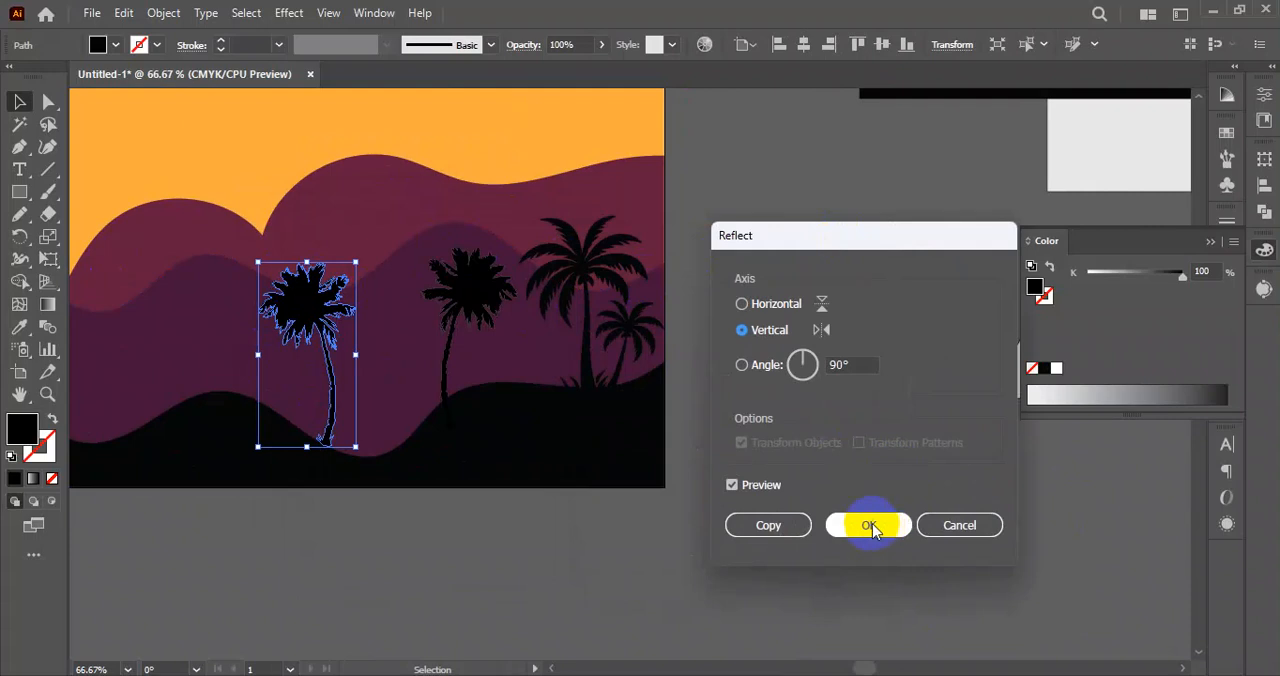
# Scale the mirrored palm down and place it on the black hill near the artboard's left edge.
pyautogui.click(574, 588)
pyautogui.scroll(-1, 574, 588)
pyautogui.moveTo(488, 603); pyautogui.dragTo(851, 542)
pyautogui.moveTo(738, 328); pyautogui.dragTo(525, 358)
pyautogui.click(720, 577)
pyautogui.click(374, 384)
pyautogui.scroll(-2, 358, 465)
pyautogui.moveTo(730, 538); pyautogui.dragTo(627, 491)
pyautogui.scroll(2, 412, 428)
pyautogui.moveTo(476, 441); pyautogui.dragTo(519, 478)
pyautogui.scroll(-1, 535, 455)
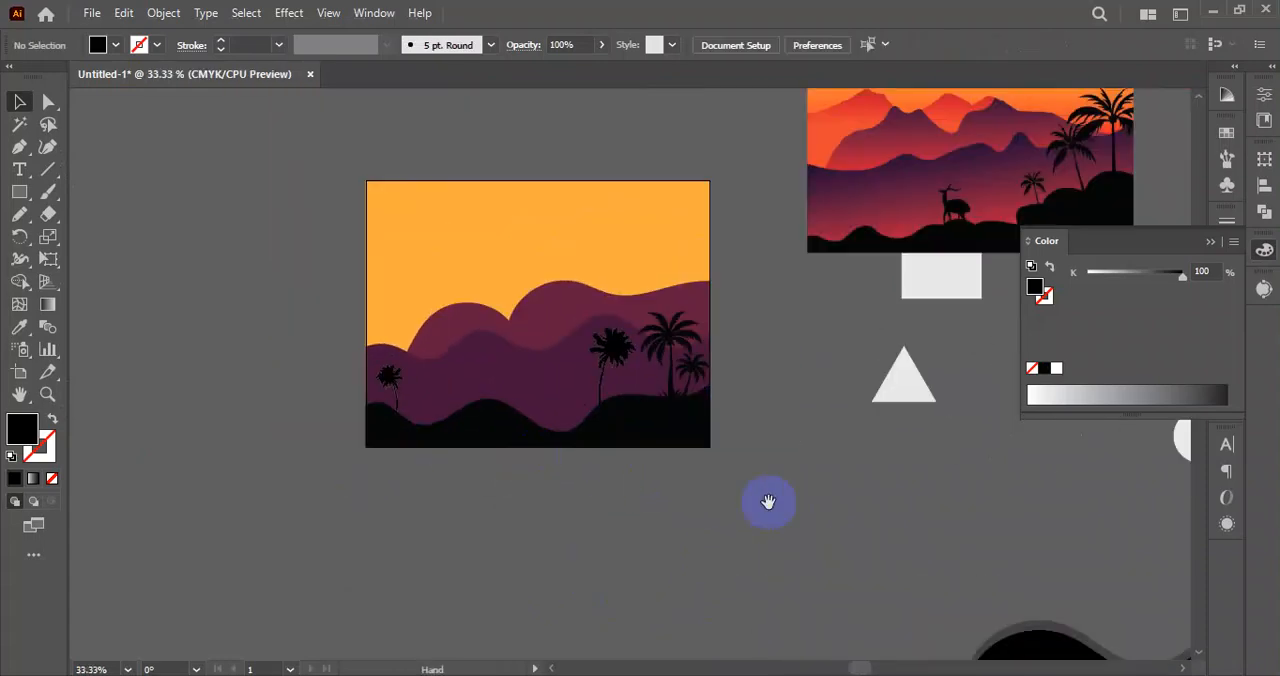
pyautogui.moveTo(768, 503); pyautogui.dragTo(730, 508)
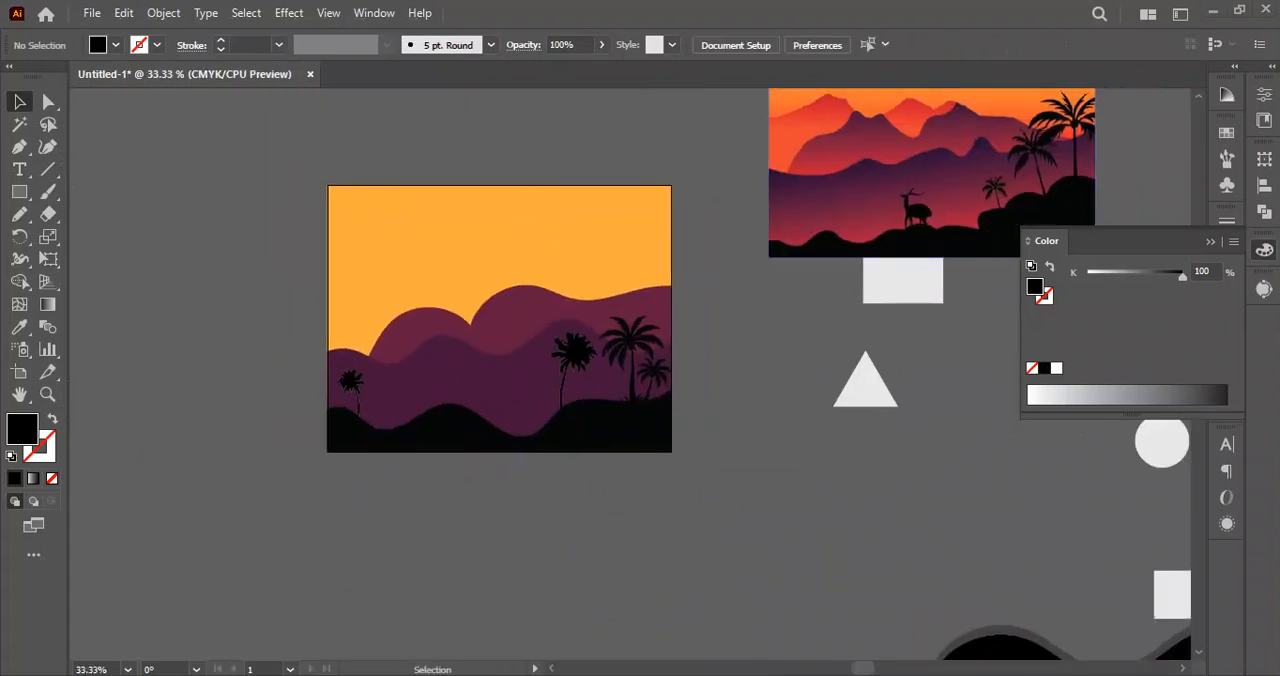
# Switch to the browser and search Google Images for "deer silhouette".
pyautogui.hotkey('alt', 'Tab')
pyautogui.moveTo(486, 122); pyautogui.dragTo(252, 120)
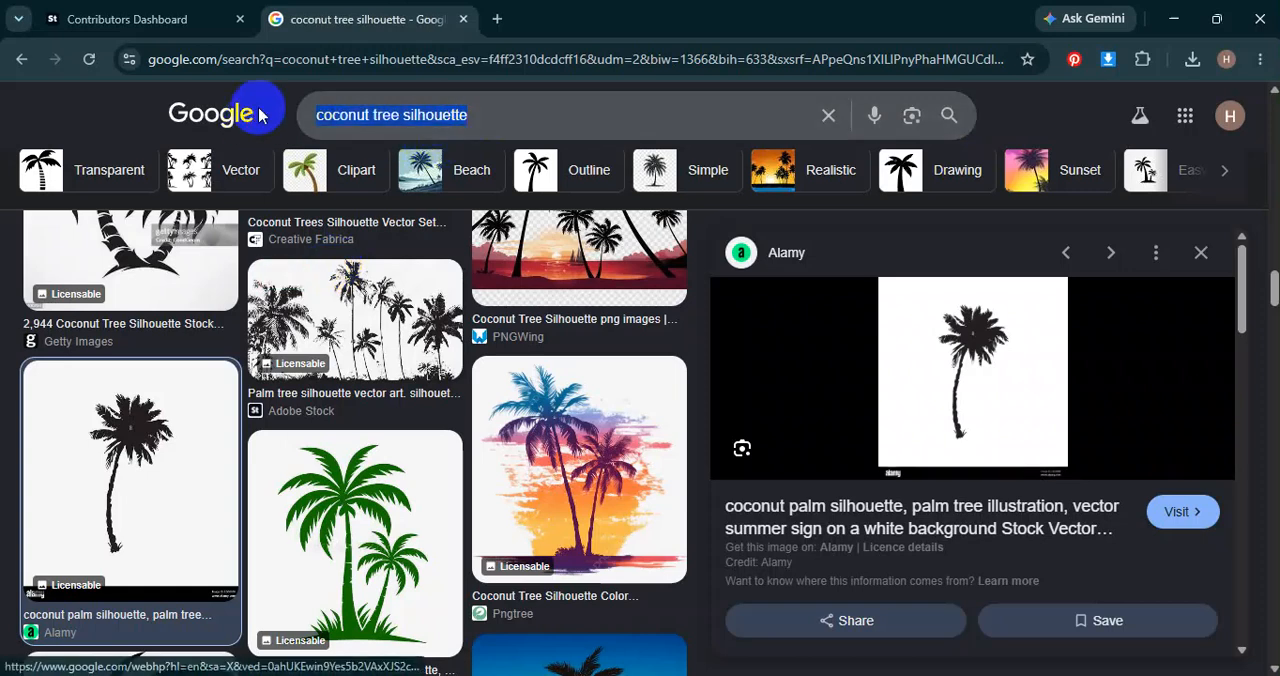
pyautogui.write('beer')
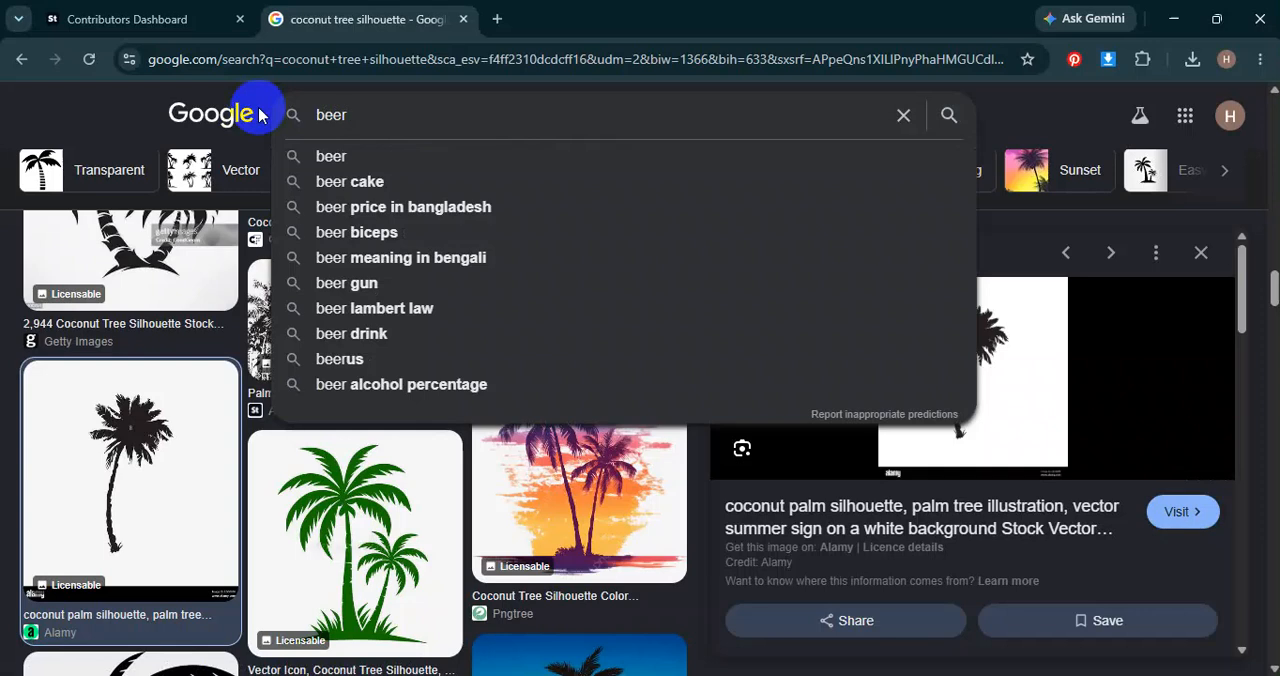
pyautogui.press('BackSpace')
pyautogui.press('BackSpace')
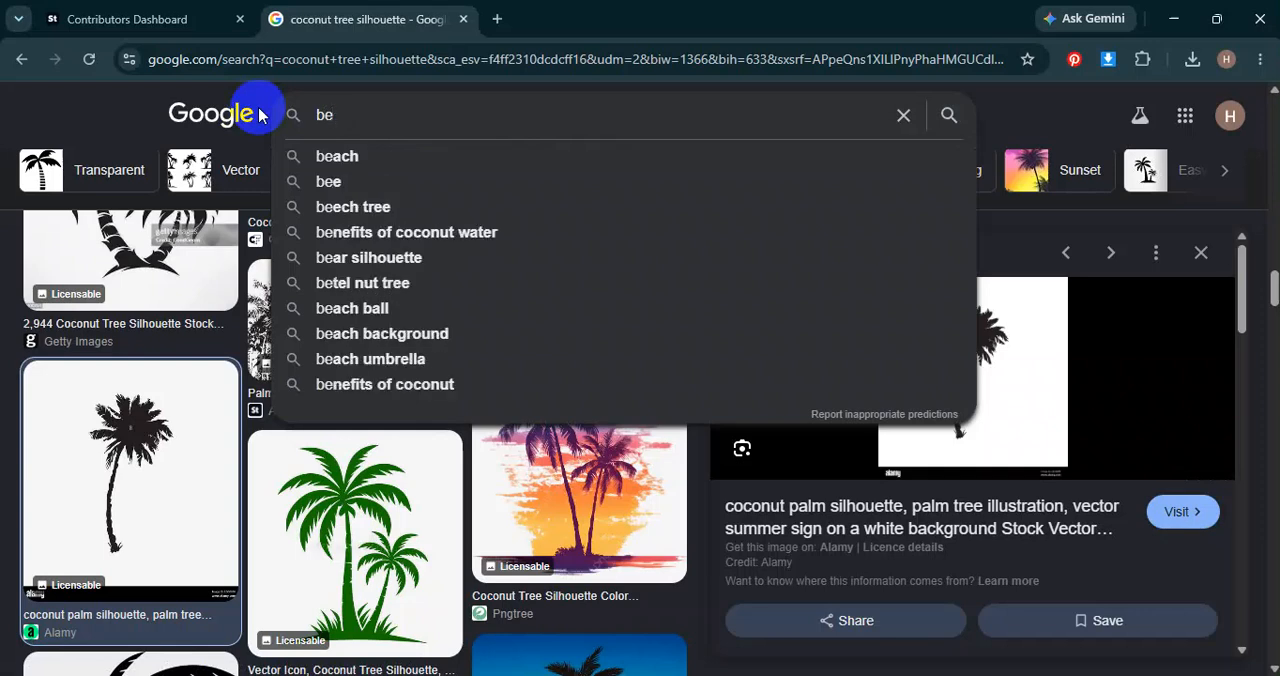
pyautogui.write('ar')
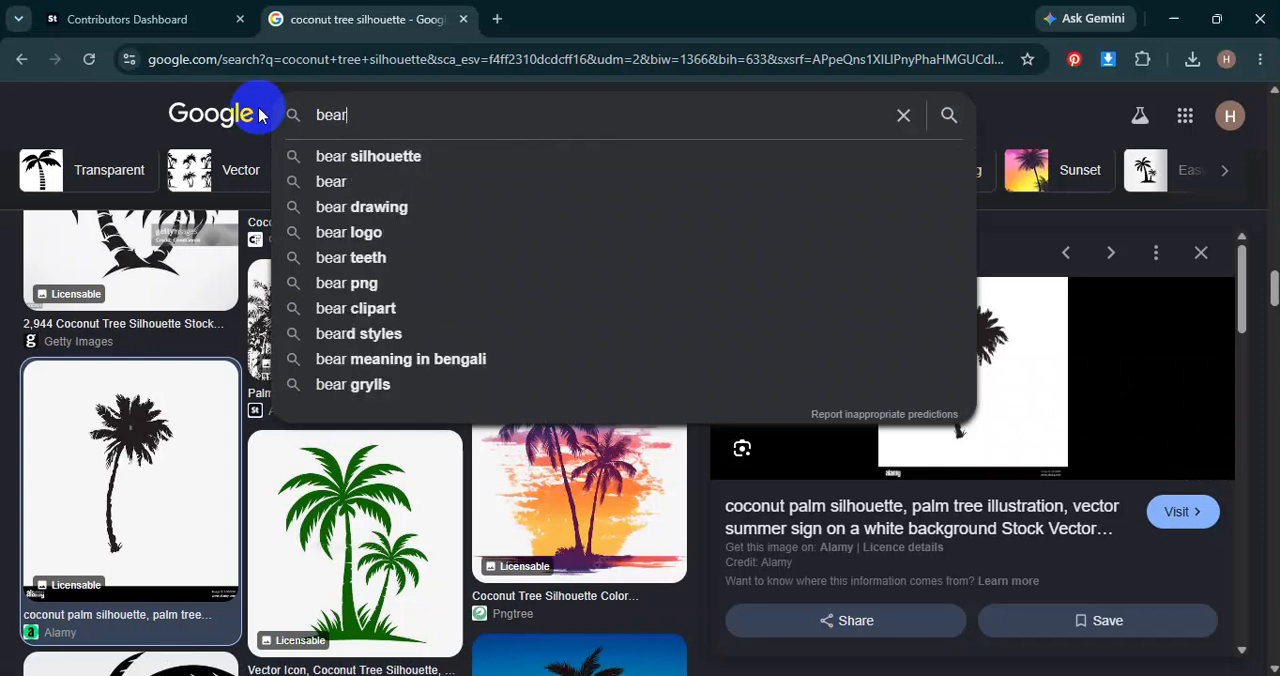
pyautogui.press('BackSpace')
pyautogui.press('BackSpace')
pyautogui.press('BackSpace')
pyautogui.press('BackSpace')
pyautogui.write('dear ')
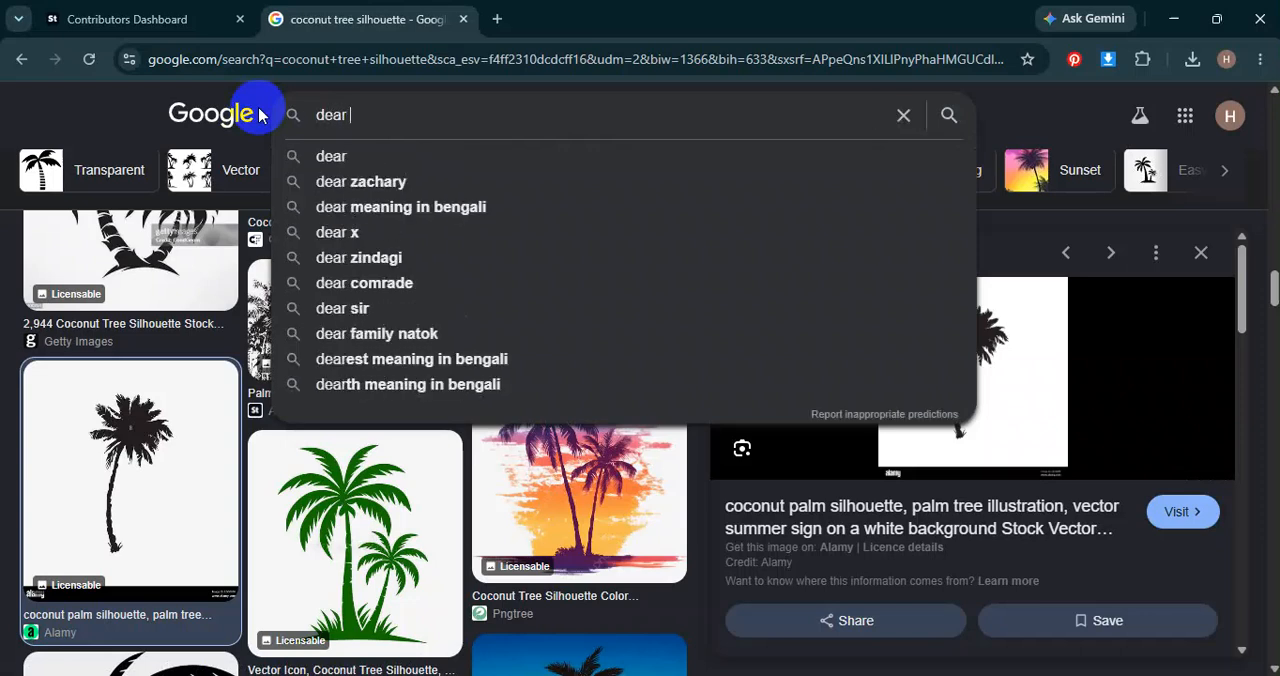
pyautogui.write('silh')
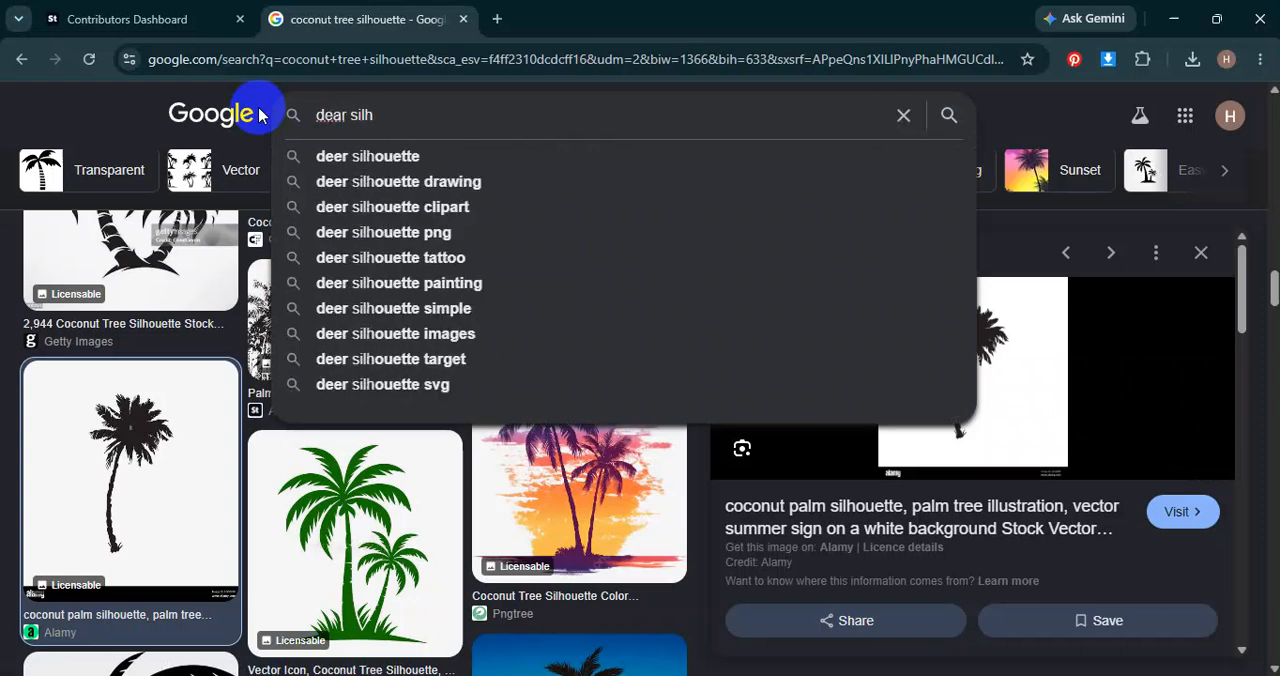
pyautogui.press('Down')
pyautogui.press('Return')
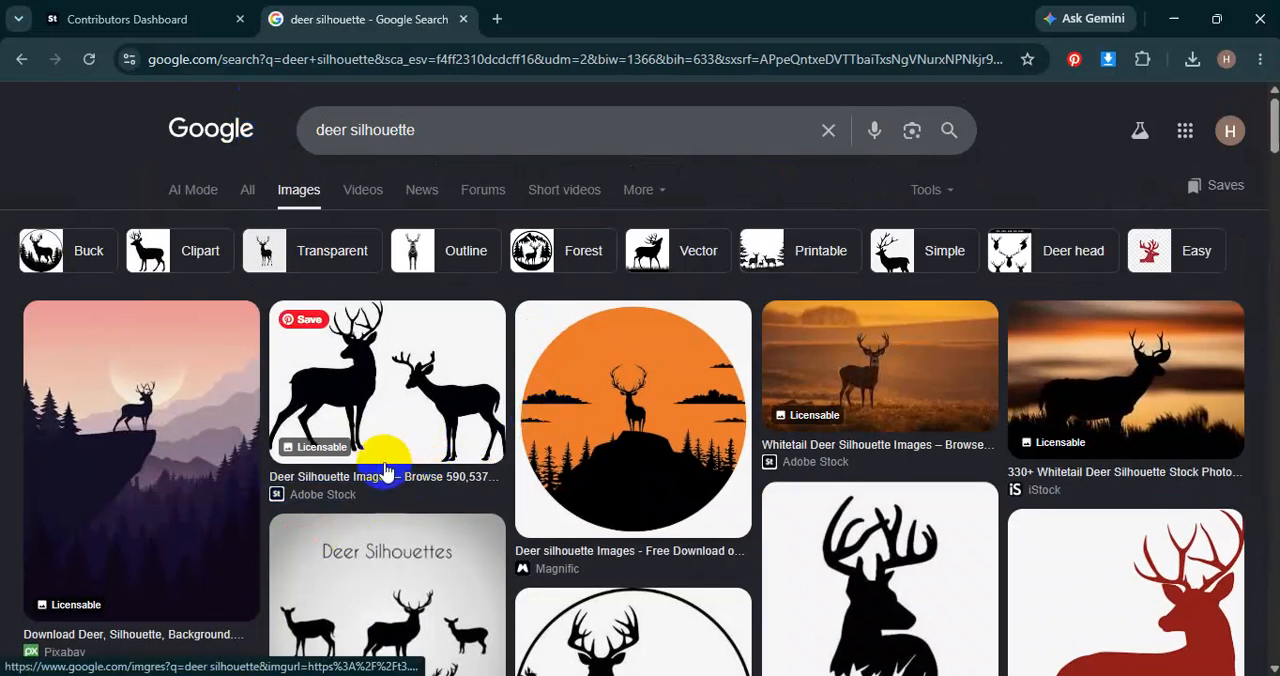
# Copy the standing black deer with large antlers from the image results and paste it left of the artboard in Illustrator.
pyautogui.scroll(-3, 514, 471)
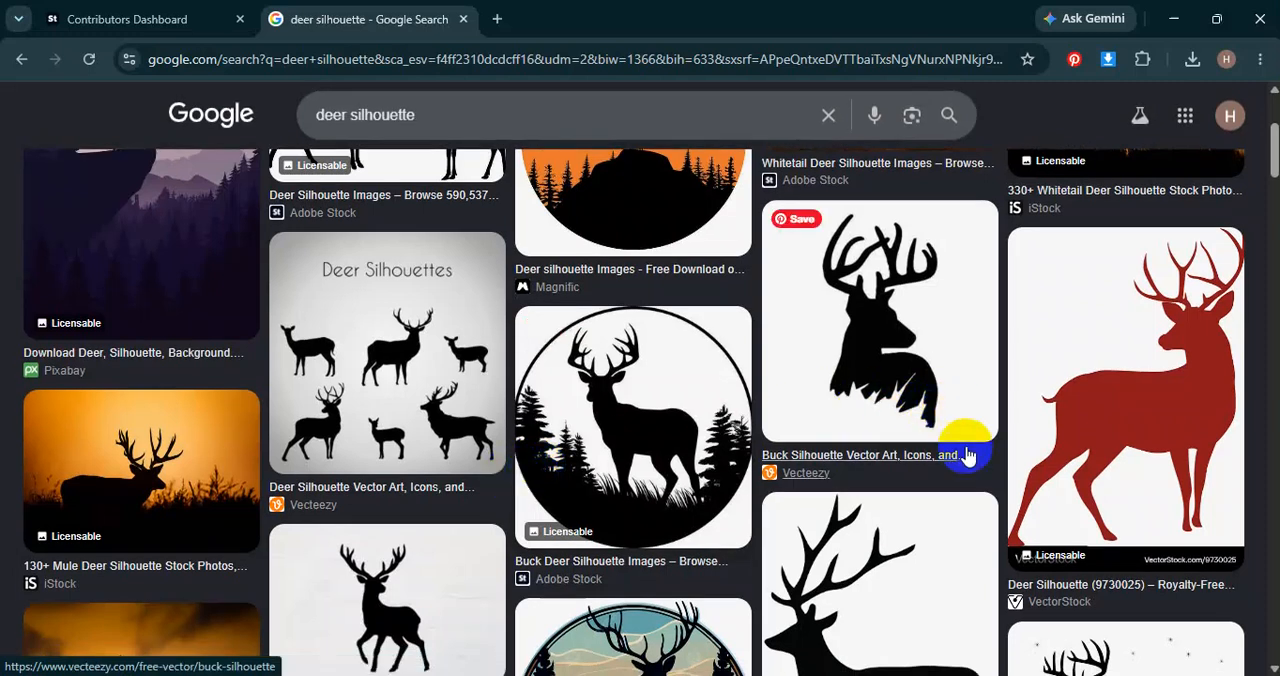
pyautogui.scroll(-3, 966, 457)
pyautogui.scroll(2, 700, 510)
pyautogui.scroll(-2, 857, 508)
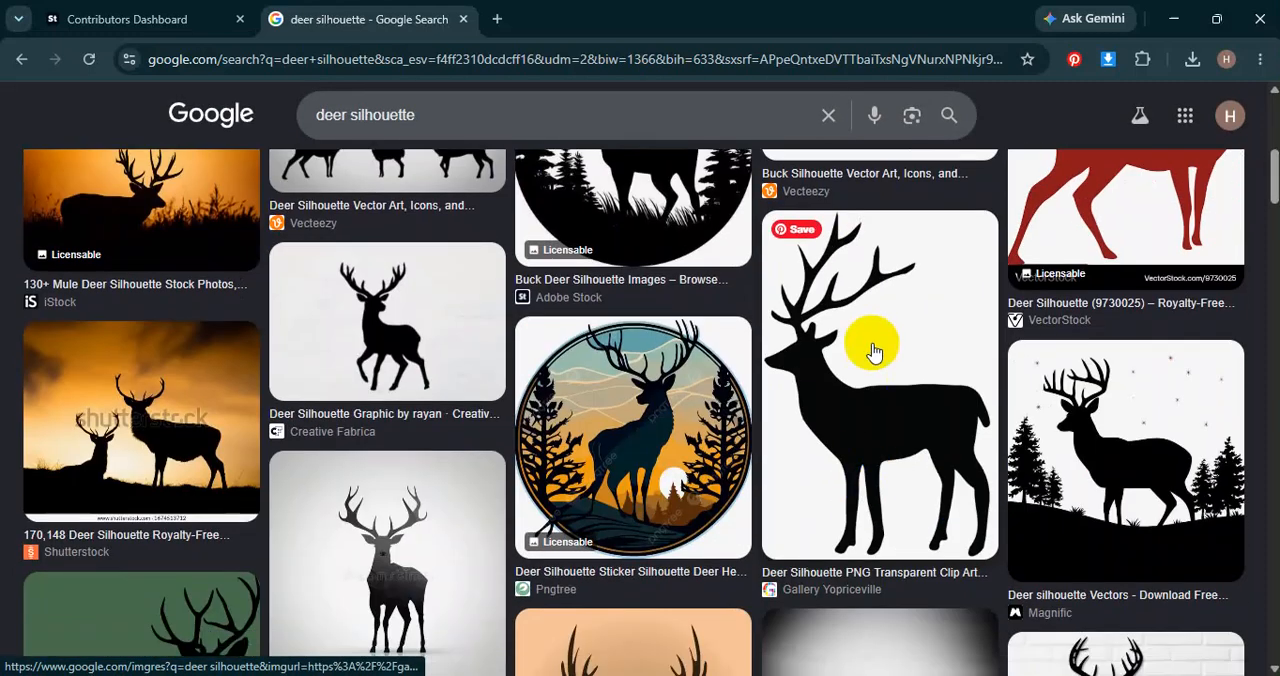
pyautogui.rightClick(872, 368)
pyautogui.click(953, 485)
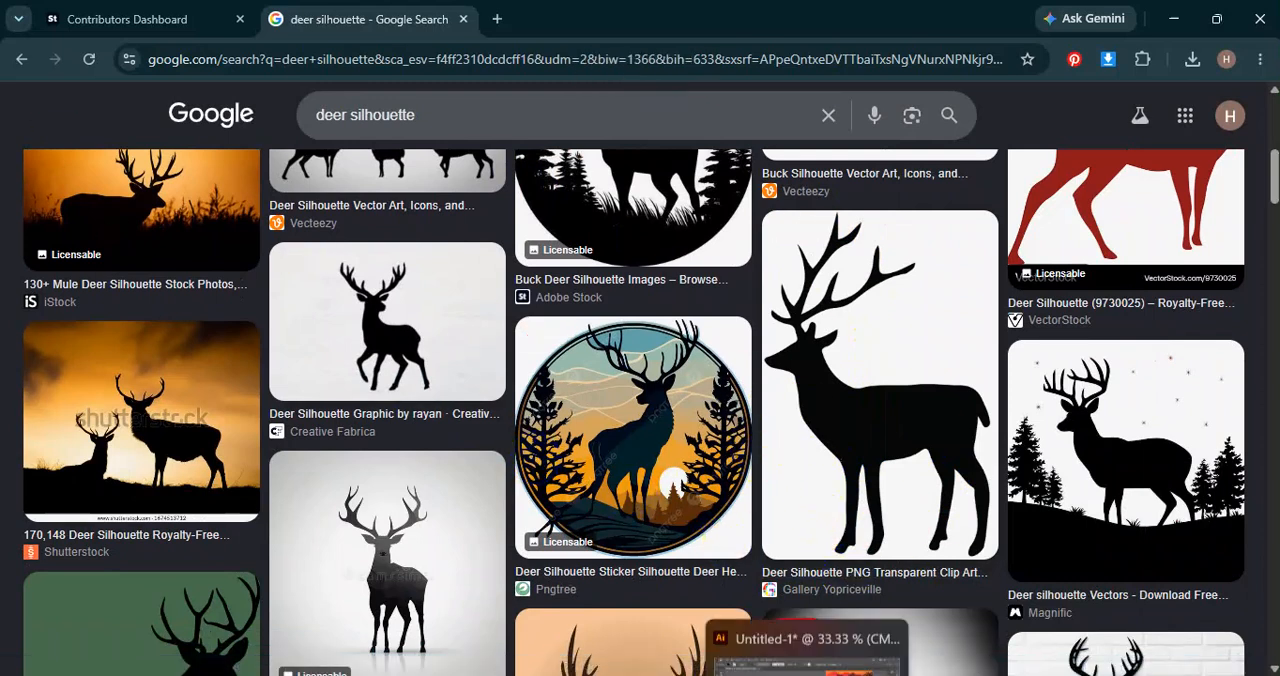
pyautogui.click(807, 672)
pyautogui.hotkey('ctrl', 'v')
pyautogui.moveTo(640, 443); pyautogui.dragTo(201, 445)
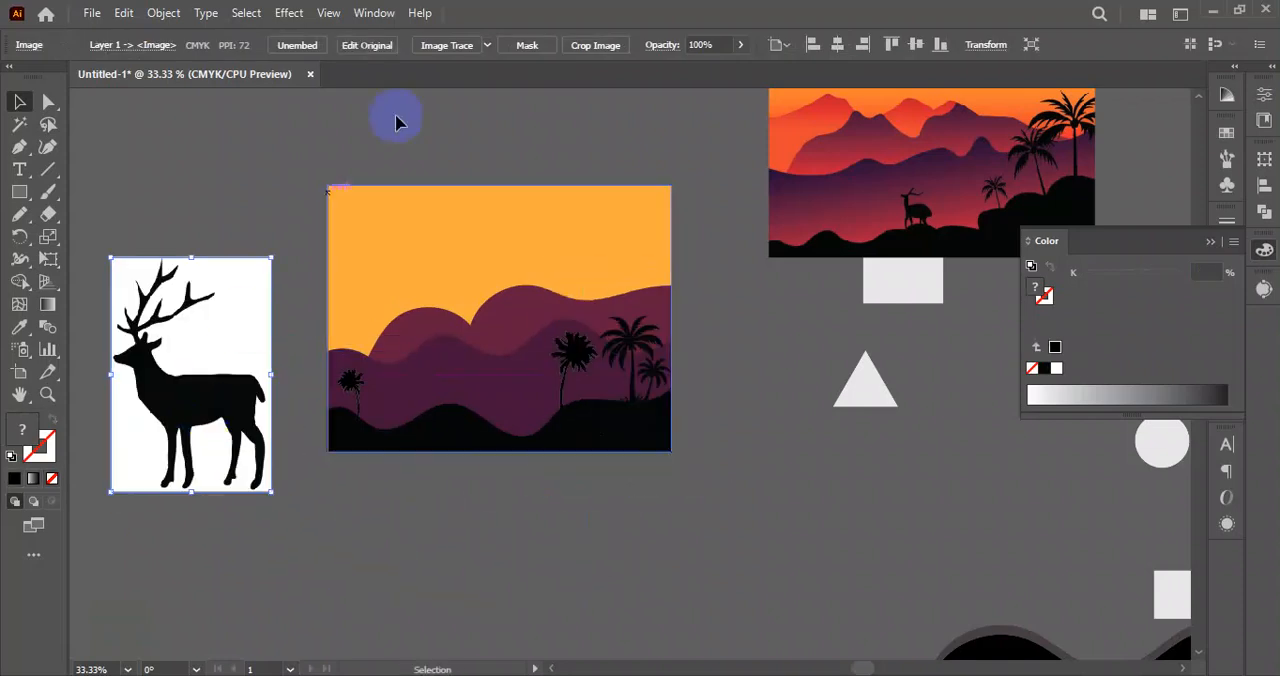
# Trace the deer image with the Silhouettes preset and expand the result into vector shapes.
pyautogui.click(487, 45)
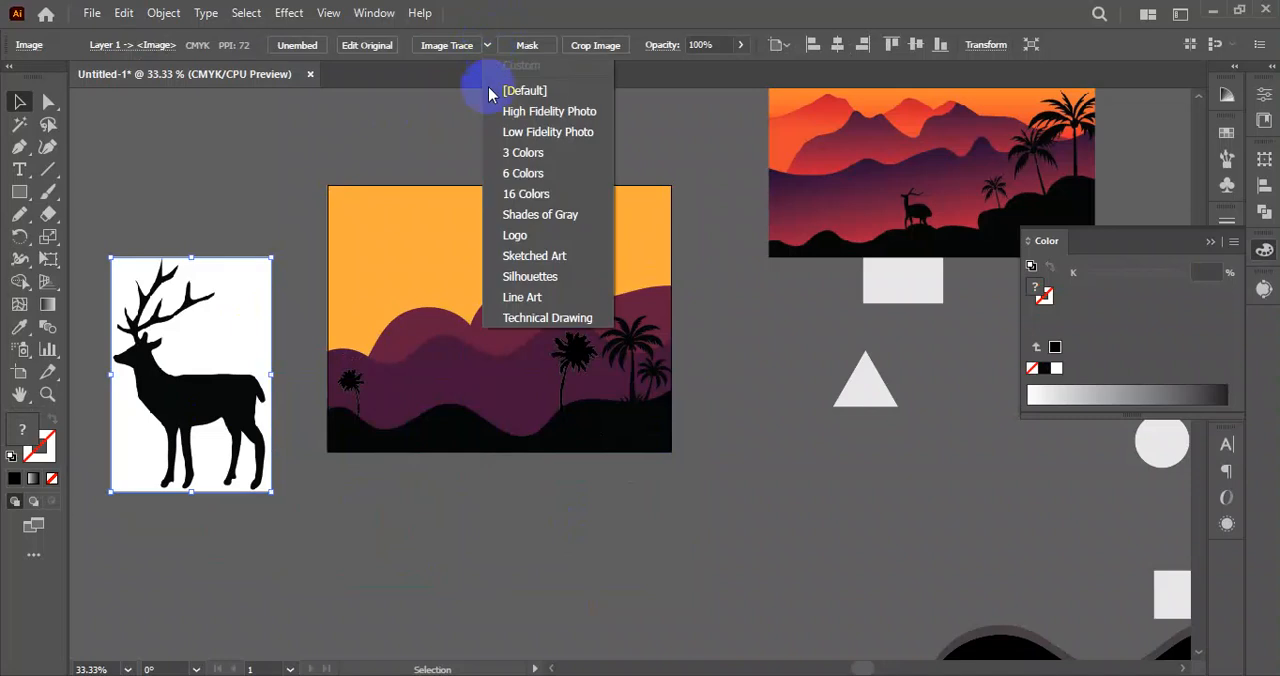
pyautogui.click(545, 280)
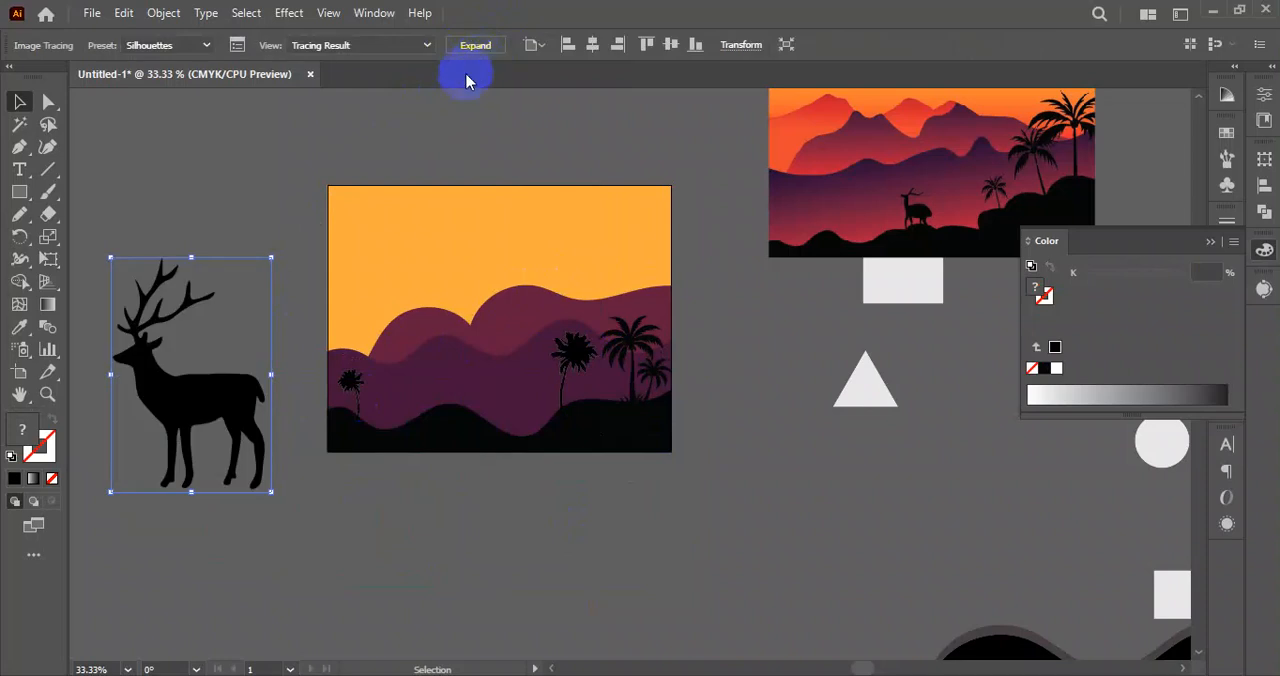
pyautogui.click(463, 42)
# Scale the deer silhouette down and stand it on the black hill's crest between the two single palms.
pyautogui.moveTo(200, 394)
pyautogui.mouseDown()
pyautogui.moveTo(445, 366)
pyautogui.moveTo(472, 342)
pyautogui.mouseUp()
pyautogui.moveTo(443, 200); pyautogui.dragTo(543, 346)
pyautogui.hotkey('ctrl', 'shift', 'a')
pyautogui.scroll(4, 441, 330)
pyautogui.hotkey('ctrl', '0')
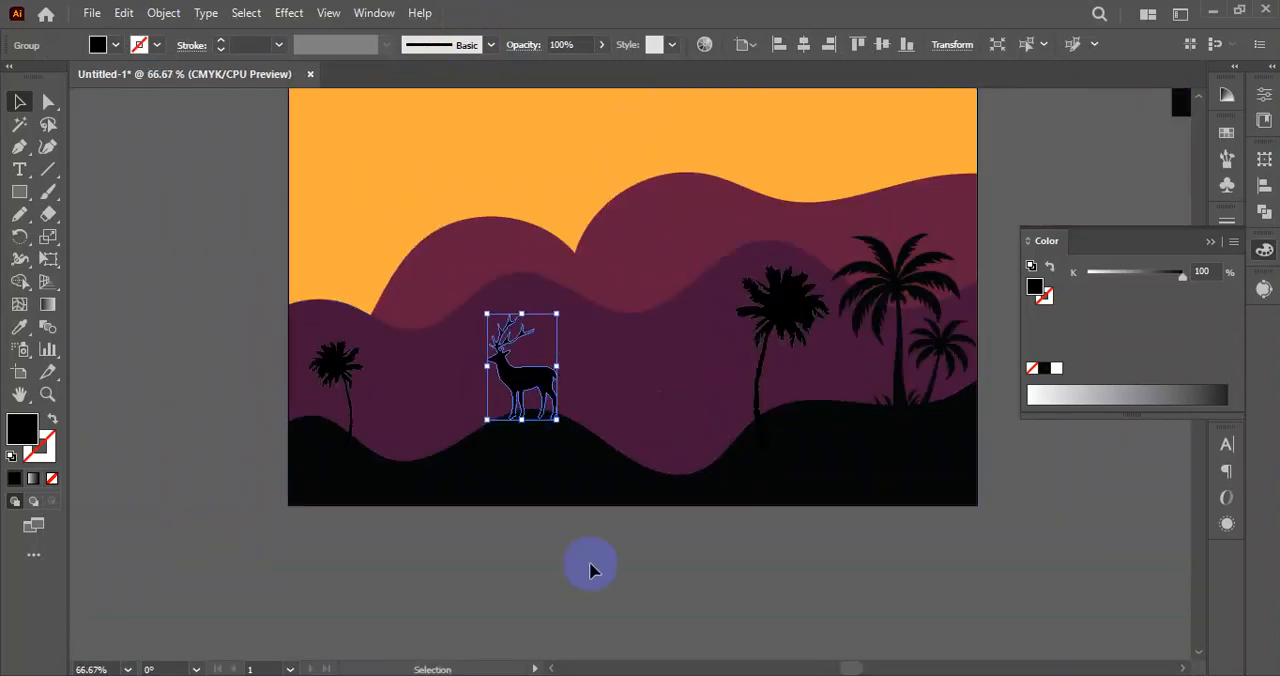
pyautogui.click(613, 614)
pyautogui.scroll(2, 613, 614)
pyautogui.scroll(-1, 600, 600)
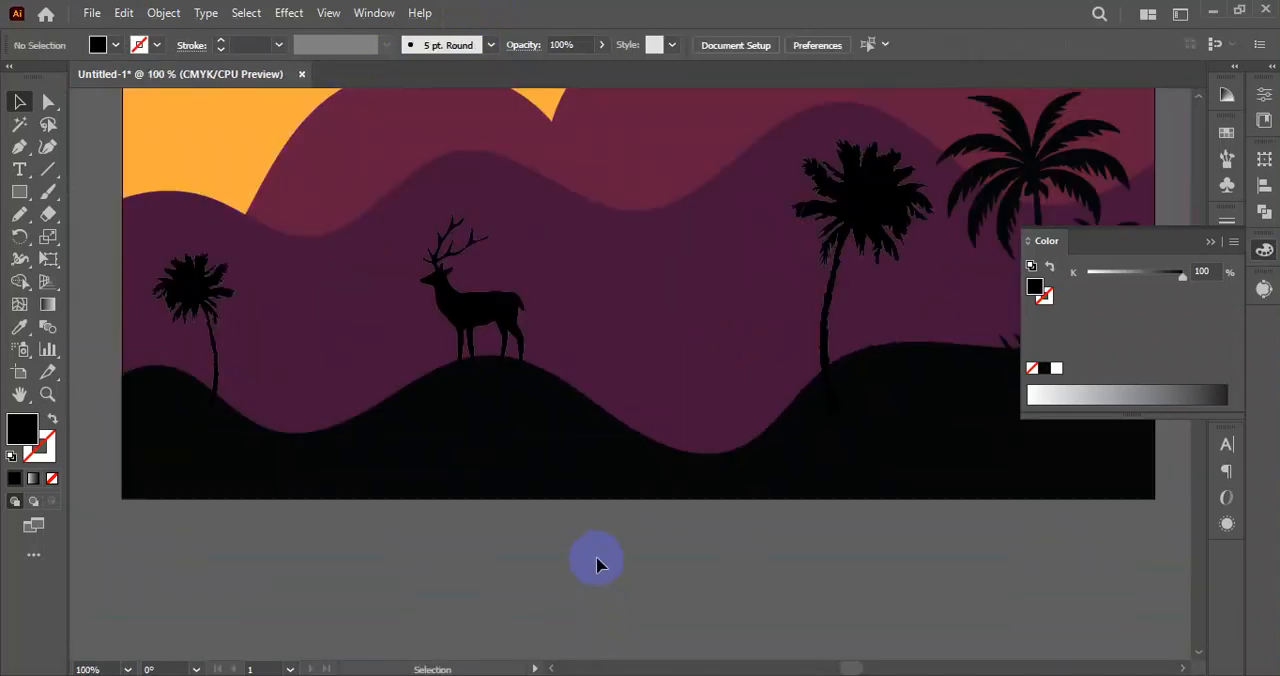
# Enlarge the deer silhouette slightly and position it so its hooves sink into the black hill's crest.
pyautogui.click(516, 355)
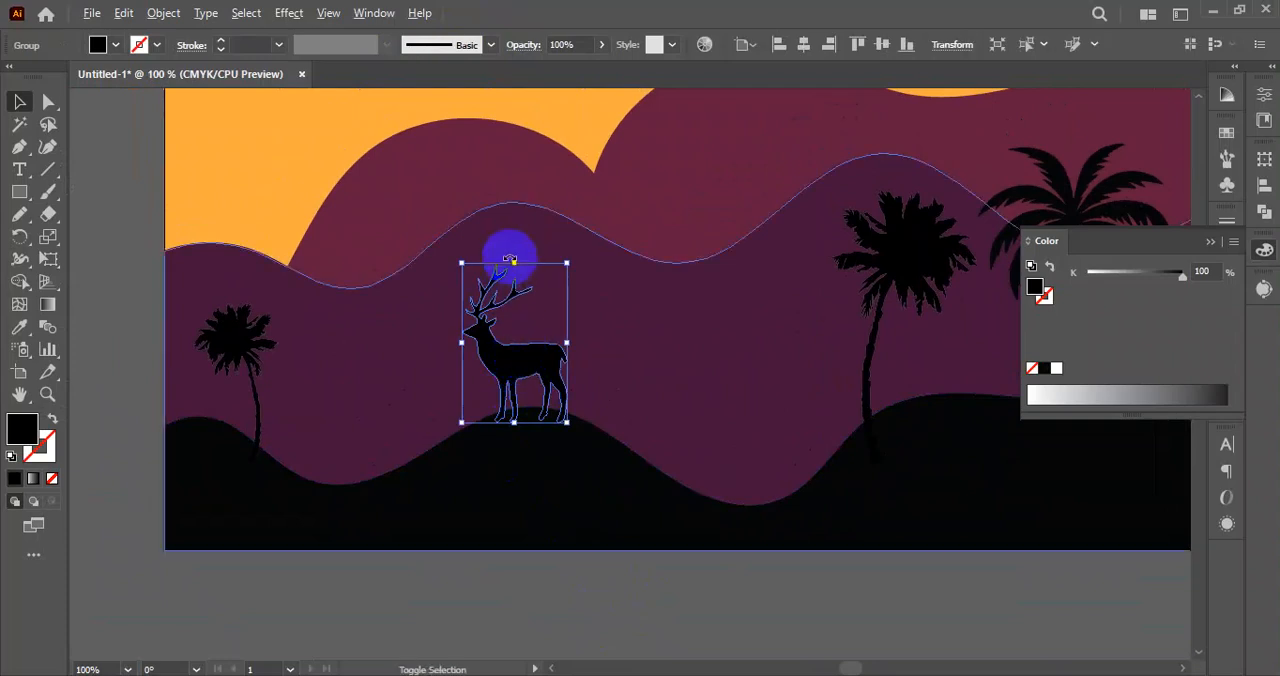
pyautogui.moveTo(513, 260); pyautogui.dragTo(514, 254)
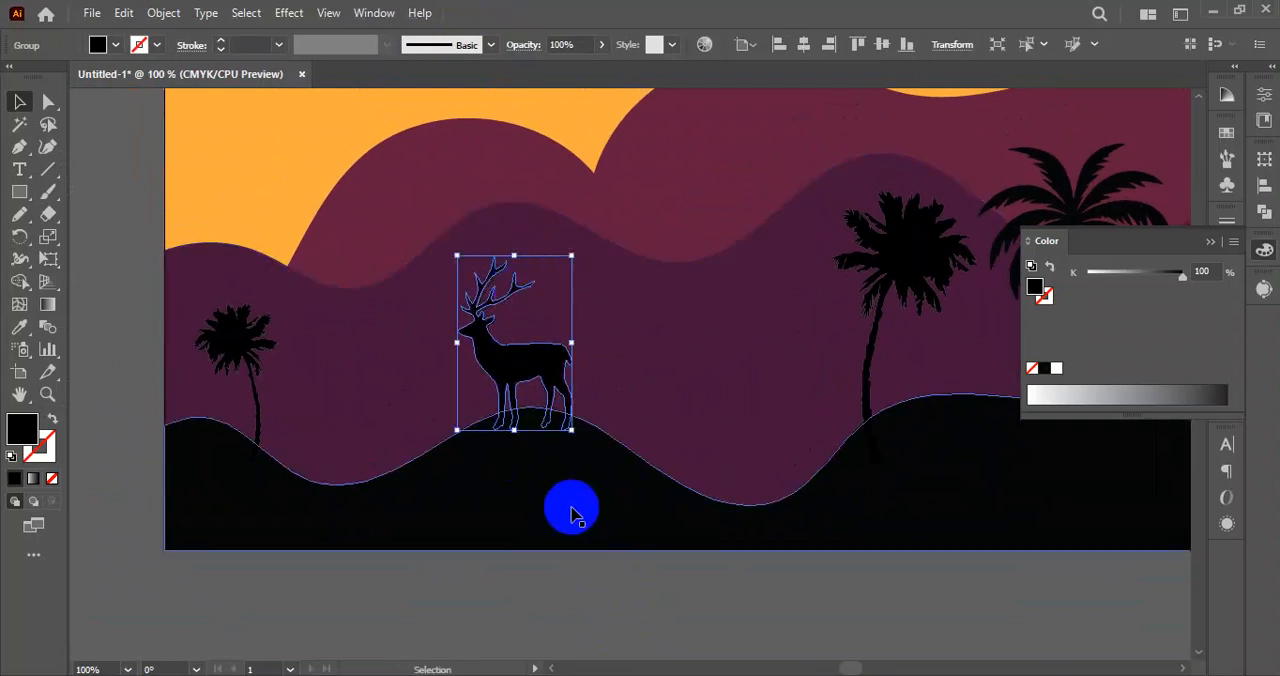
pyautogui.click(569, 594)
pyautogui.scroll(1, 529, 409)
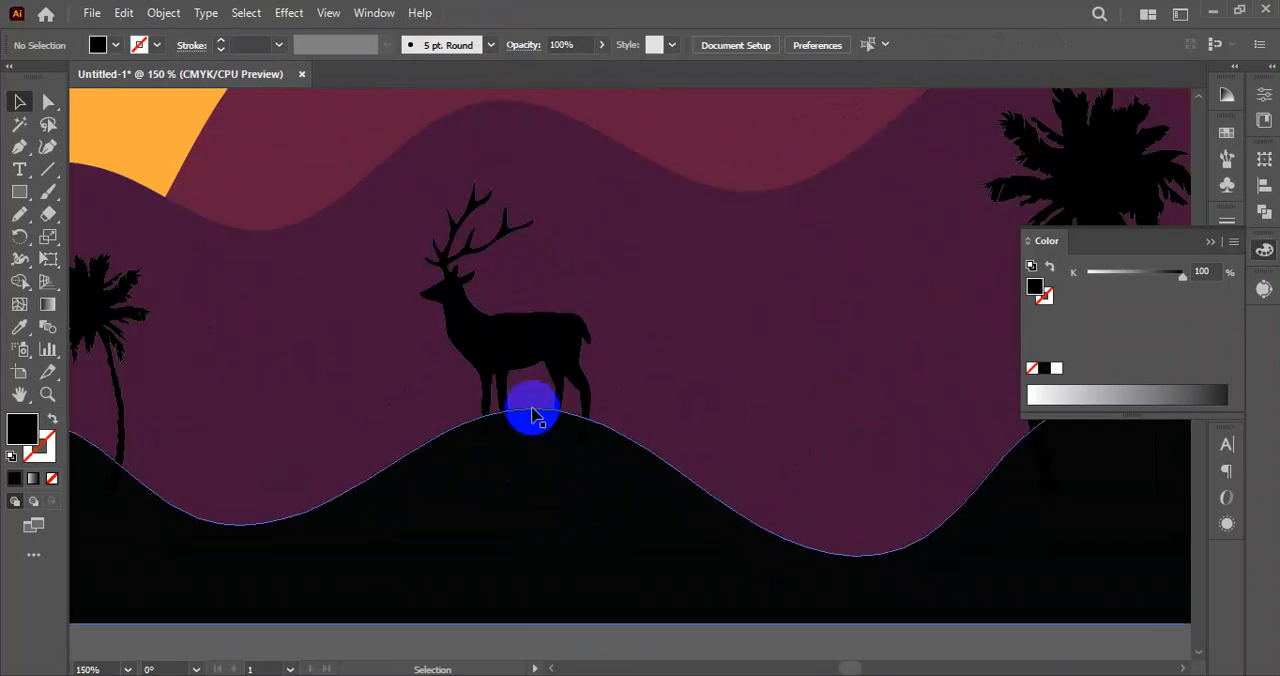
pyautogui.moveTo(532, 346); pyautogui.dragTo(535, 331)
pyautogui.scroll(-2, 502, 422)
pyautogui.click(690, 575)
pyautogui.moveTo(724, 585); pyautogui.dragTo(651, 518)
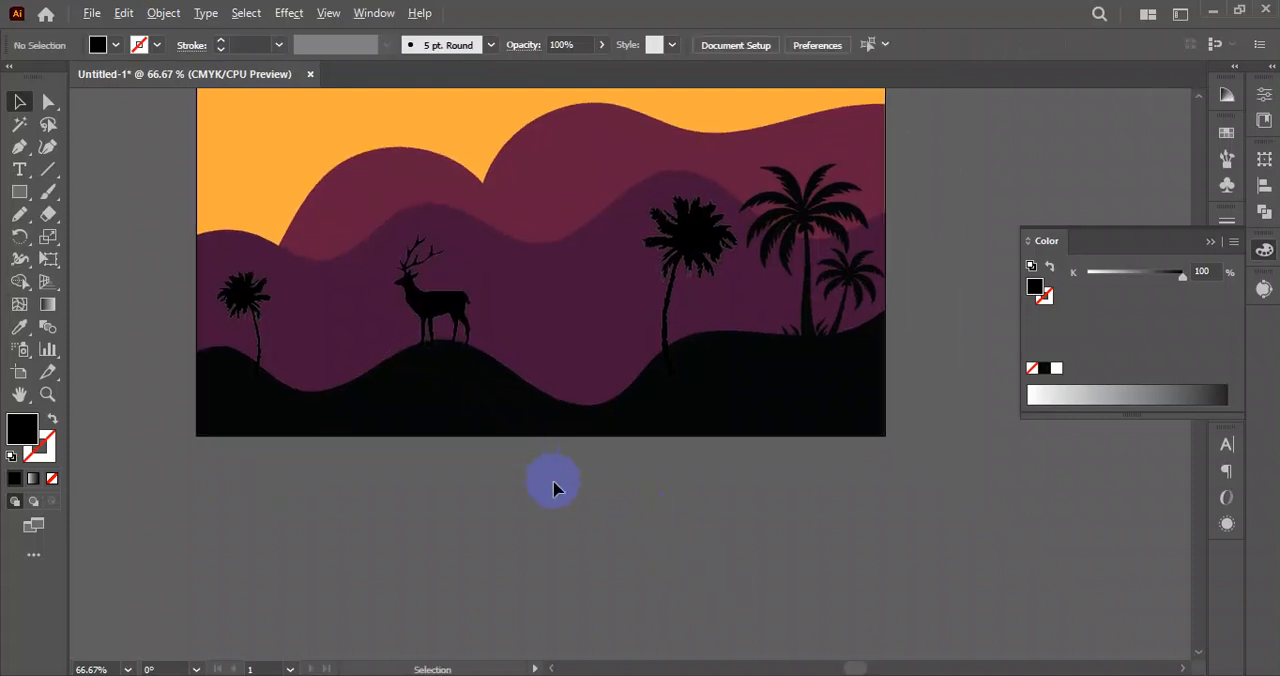
pyautogui.scroll(-1, 553, 488)
pyautogui.moveTo(614, 447); pyautogui.dragTo(663, 497)
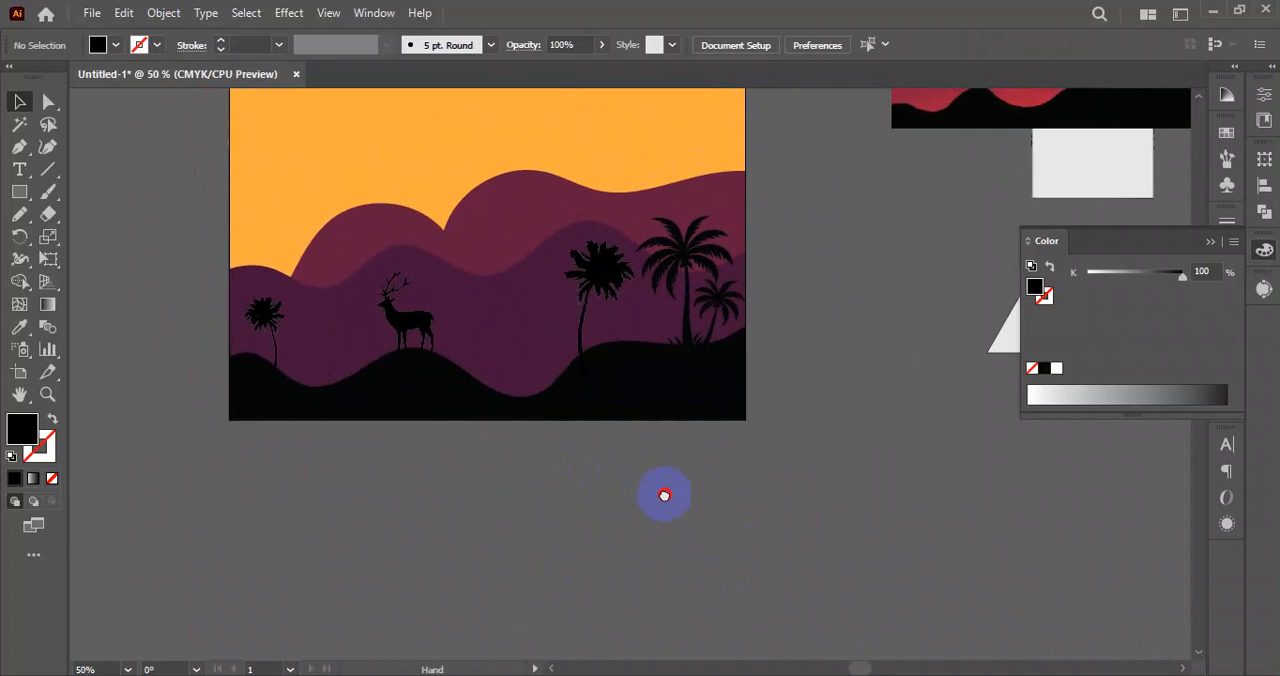
# Duplicate the deer silhouette, scale the copy down and stand it in the black hill's dip between the large deer and the single palm.
pyautogui.scroll(2, 412, 314)
pyautogui.moveTo(520, 374); pyautogui.dragTo(462, 302)
pyautogui.moveTo(393, 258); pyautogui.dragTo(600, 356)
pyautogui.moveTo(560, 245); pyautogui.dragTo(556, 345)
pyautogui.click(571, 536)
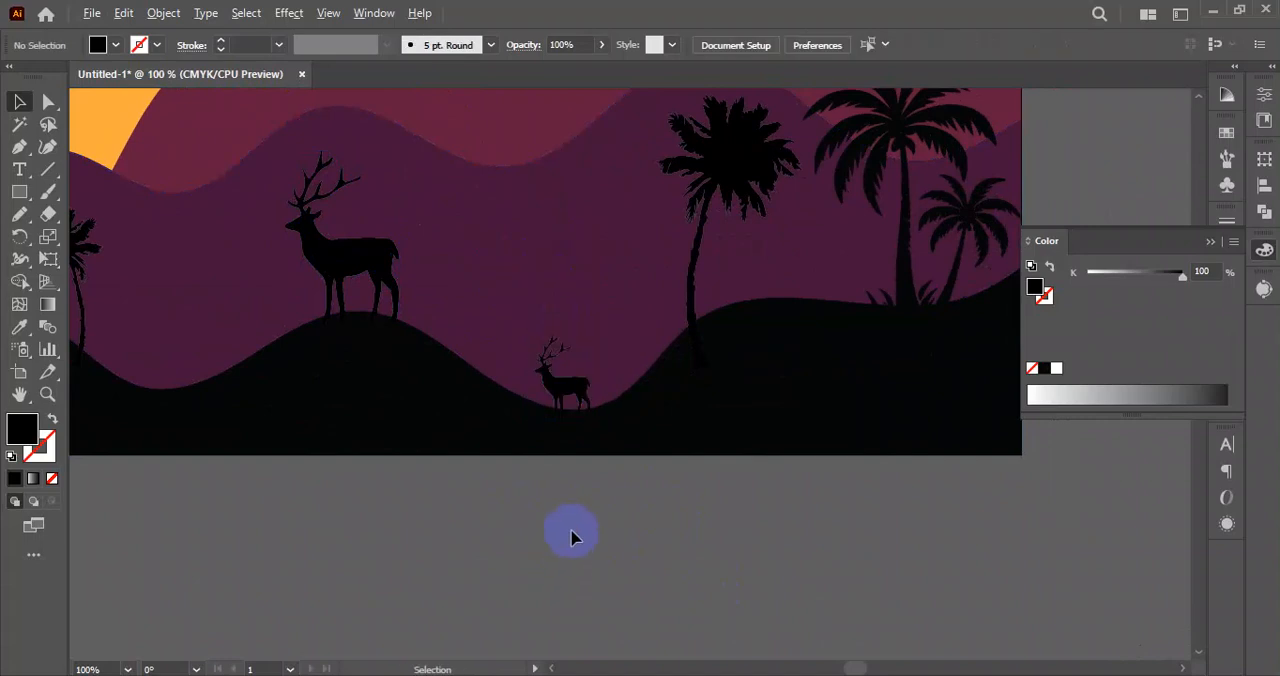
pyautogui.scroll(2, 573, 534)
pyautogui.moveTo(594, 533); pyautogui.dragTo(563, 555)
pyautogui.scroll(-2, 462, 543)
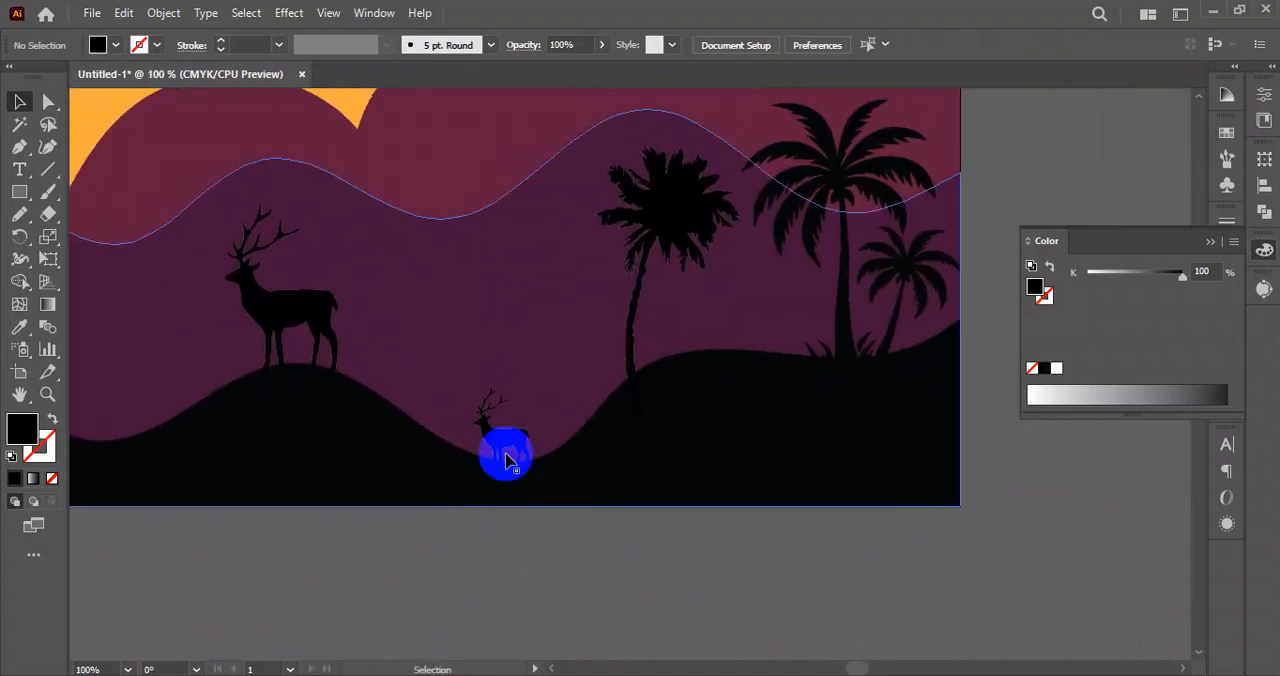
pyautogui.click(514, 458)
pyautogui.click(590, 589)
pyautogui.scroll(-2, 590, 589)
pyautogui.moveTo(701, 609); pyautogui.dragTo(676, 547)
pyautogui.moveTo(786, 451); pyautogui.dragTo(769, 488)
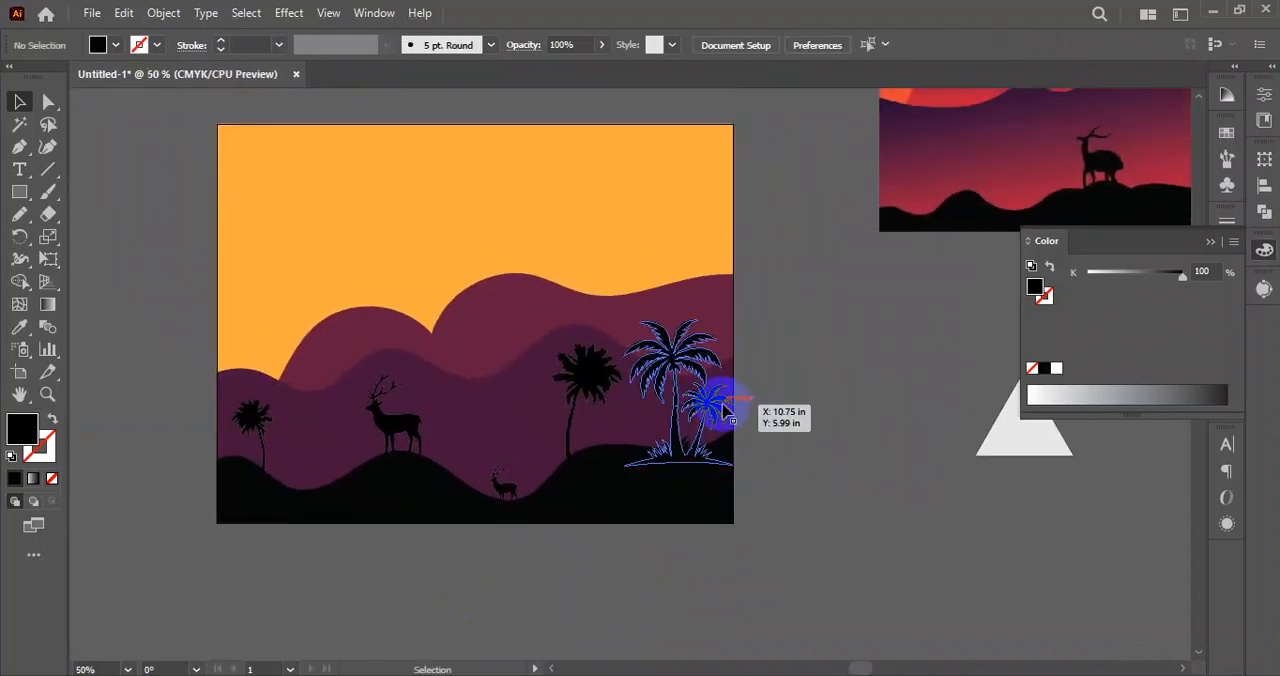
pyautogui.scroll(2, 455, 440)
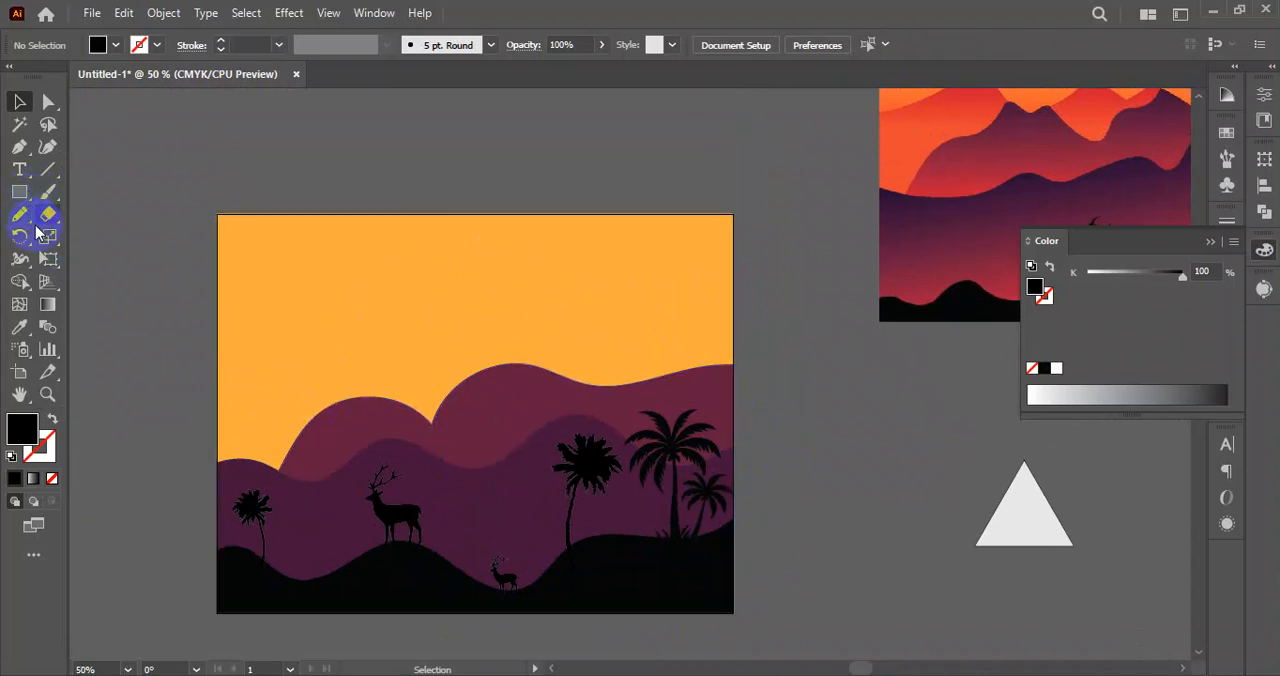
# Draw a black-filled circle for the sun in the sky, slightly overlapping the rear hills, with the Ellipse tool.
pyautogui.click(20, 192)
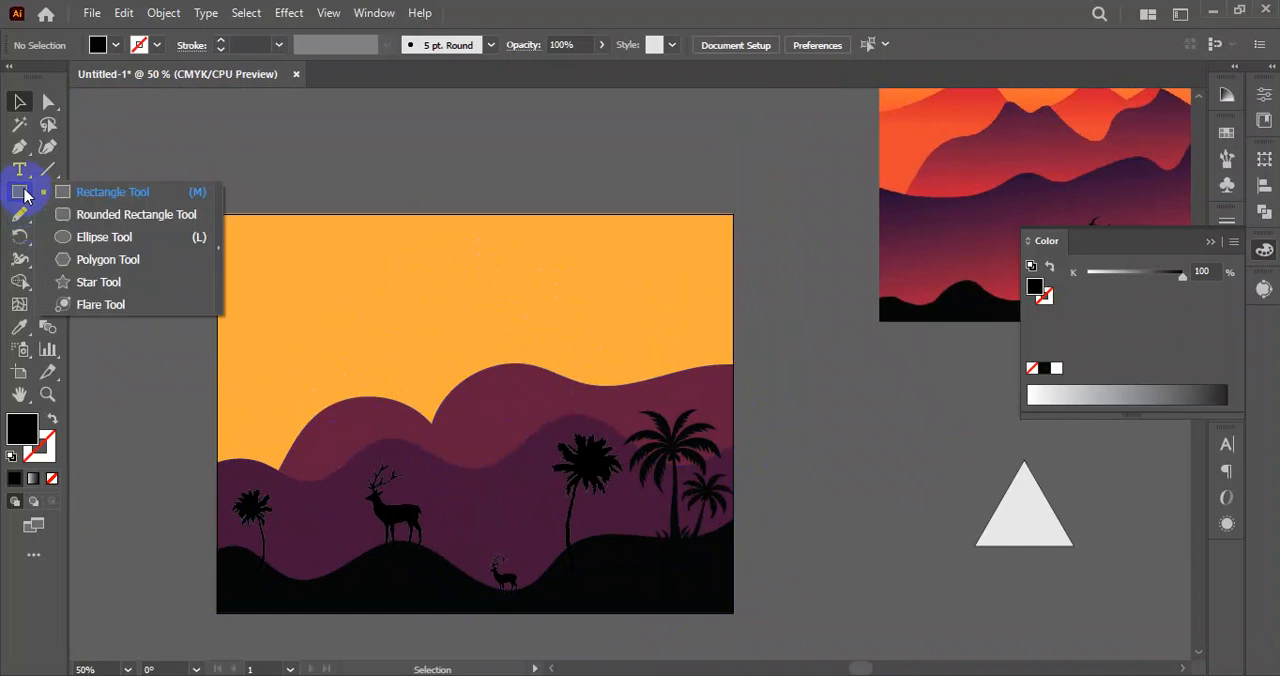
pyautogui.click(95, 240)
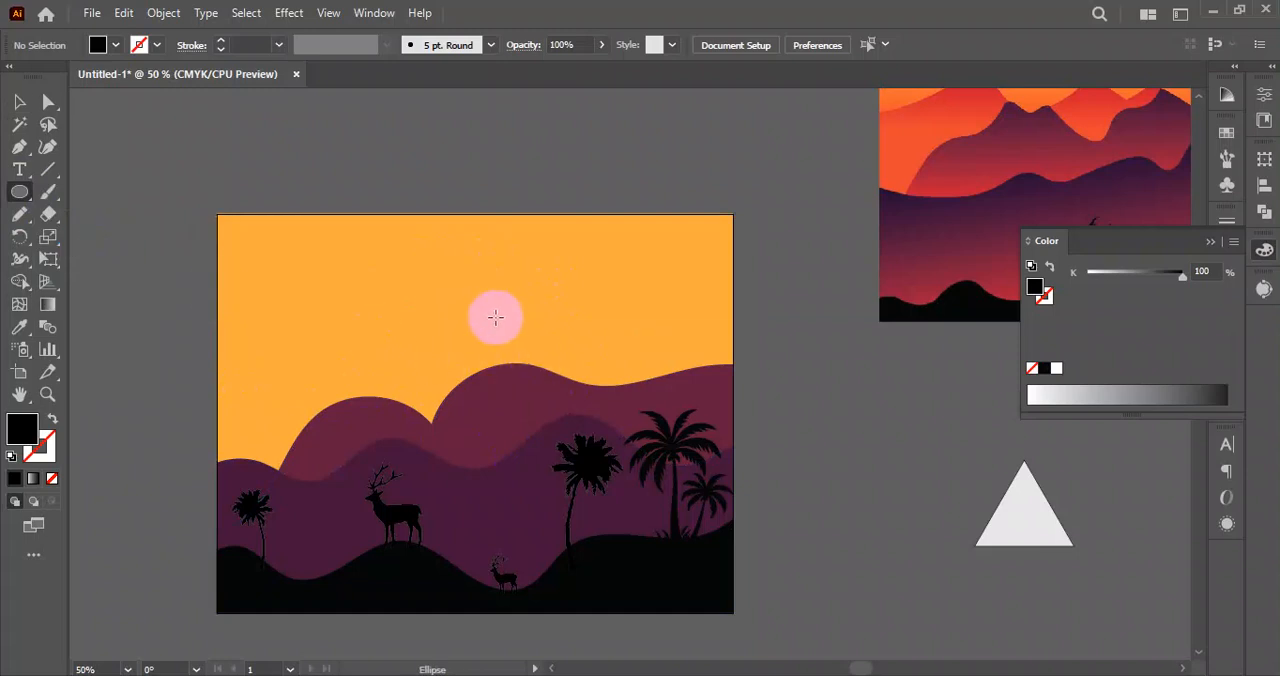
pyautogui.moveTo(457, 320); pyautogui.dragTo(530, 394)
pyautogui.click(18, 103)
pyautogui.click(248, 46)
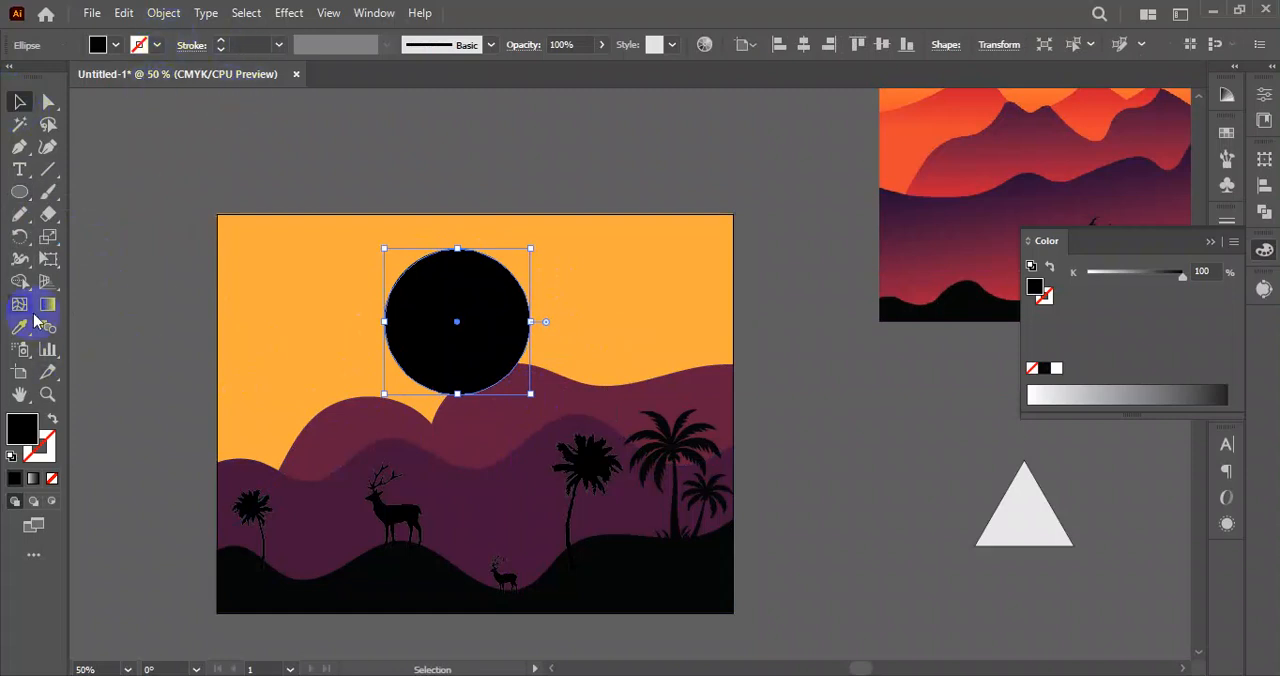
# Fill the sun circle with yellow (C 0, M 0, Y 100, K 0) and shift it slightly within the sky.
pyautogui.click(116, 46)
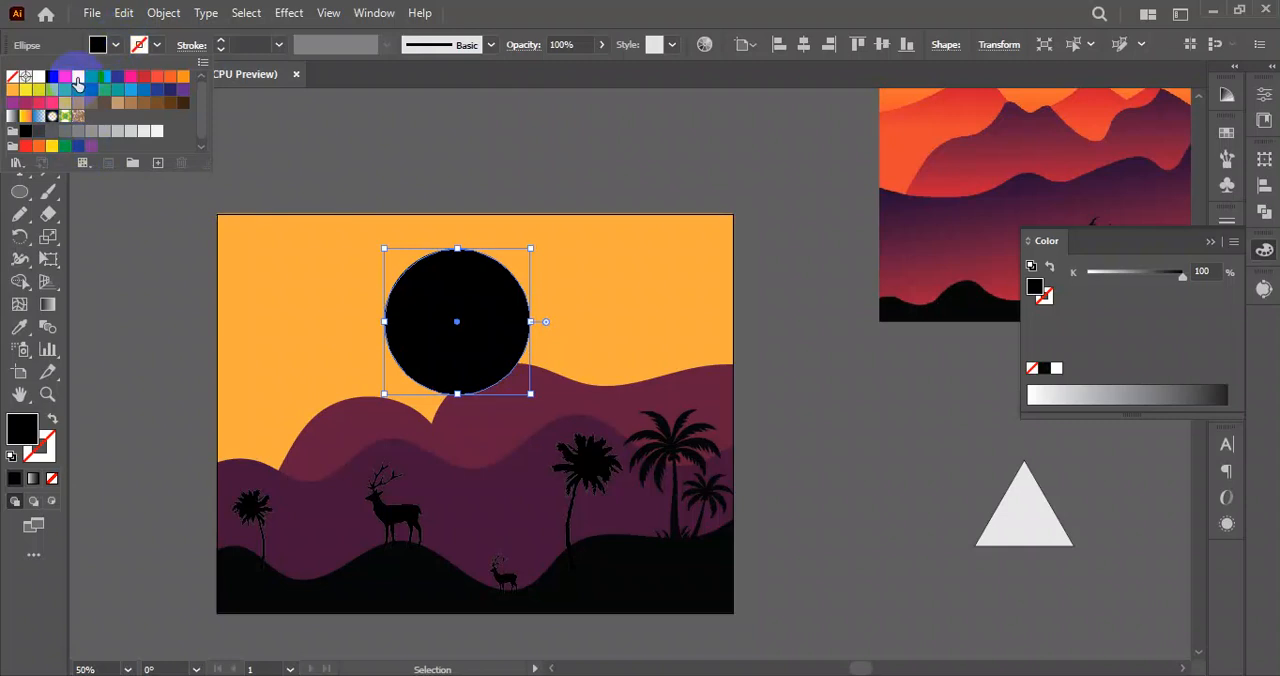
pyautogui.click(78, 80)
pyautogui.click(377, 157)
pyautogui.click(846, 289)
pyautogui.moveTo(422, 323); pyautogui.dragTo(455, 332)
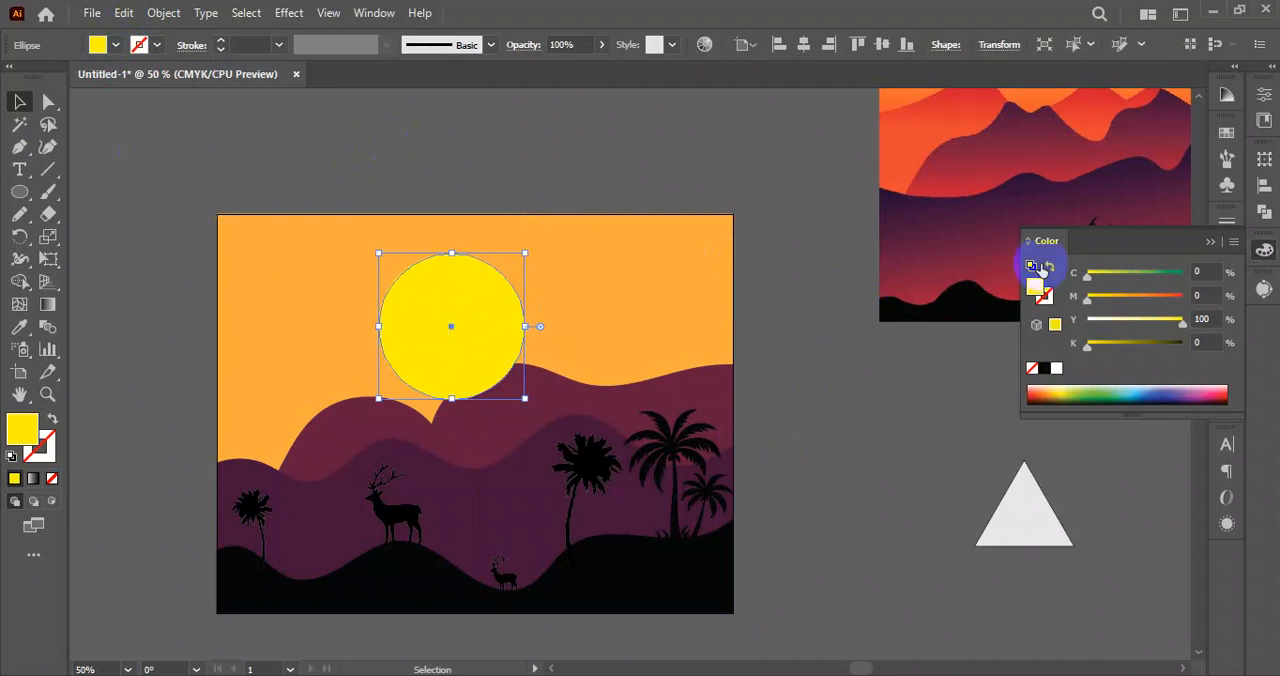
pyautogui.click(1212, 243)
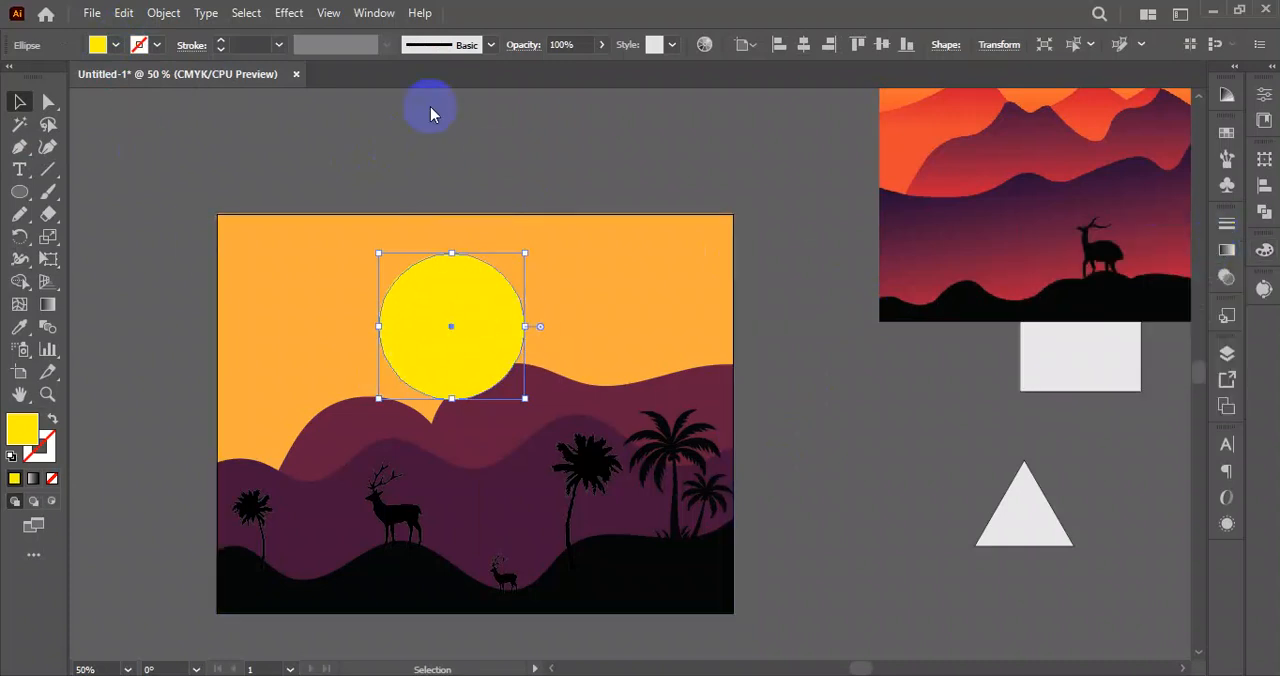
# Open the gradient settings, detach them as a floating window near the artboard, and collapse the remaining transparency settings.
pyautogui.click(375, 13)
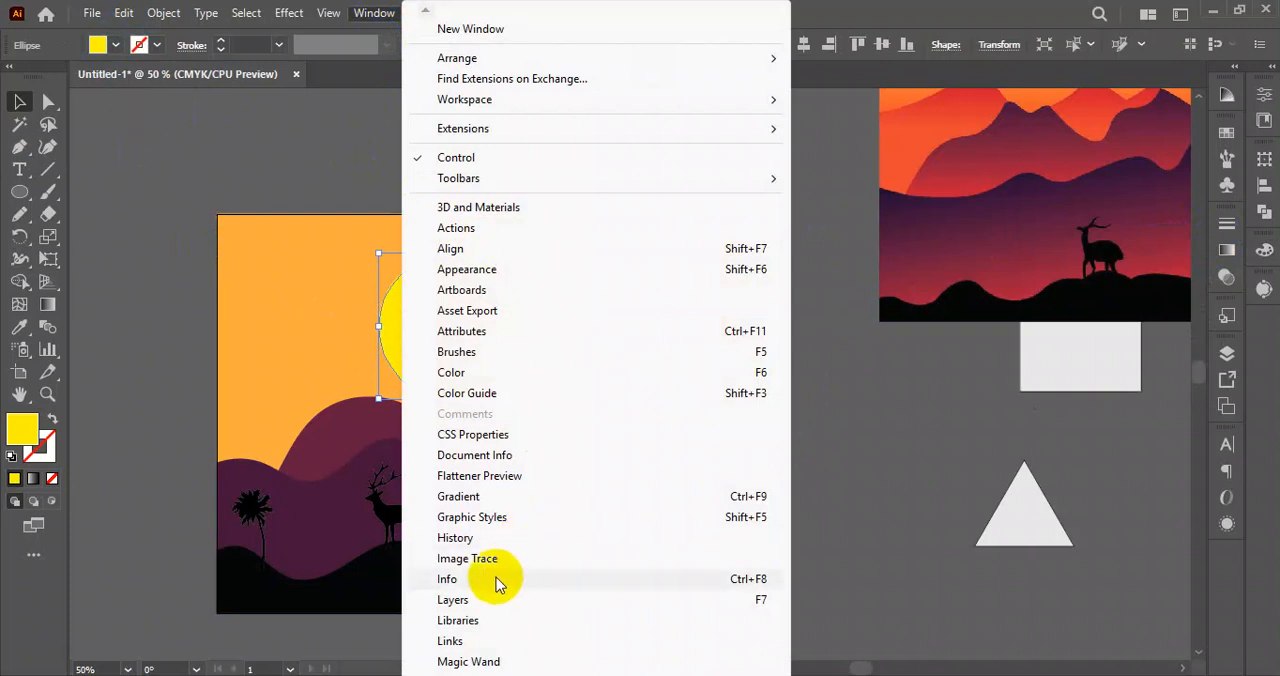
pyautogui.click(462, 498)
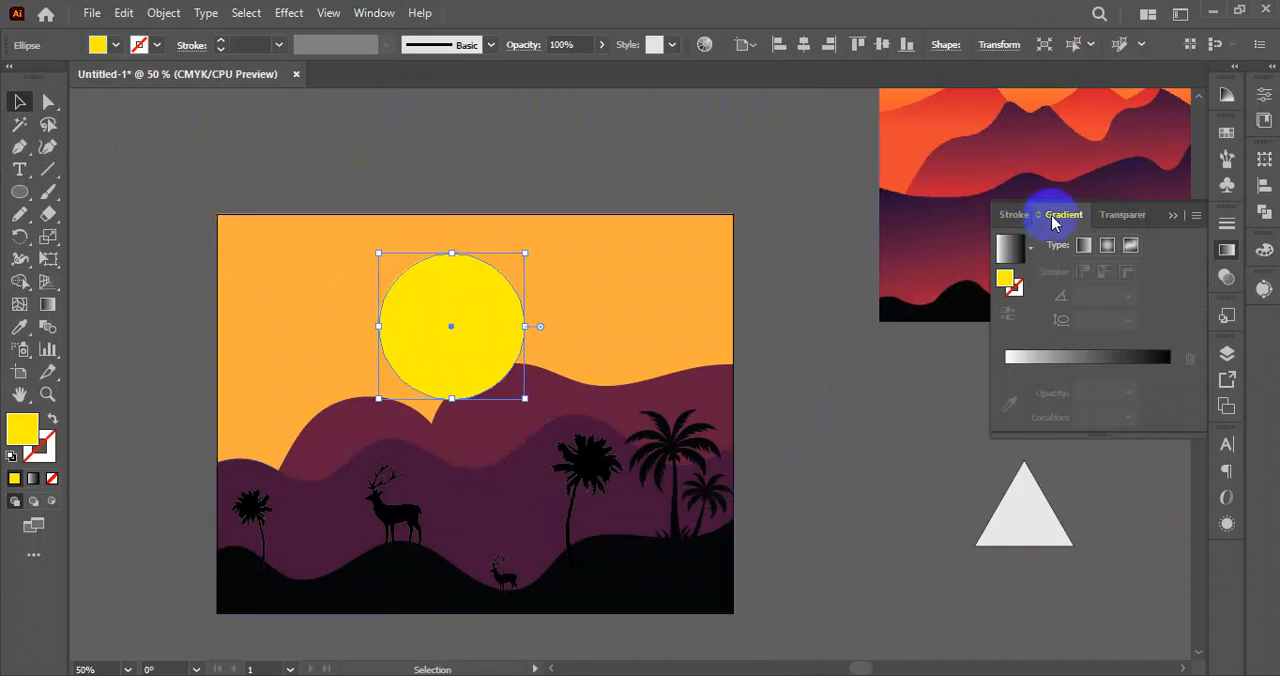
pyautogui.moveTo(1062, 217); pyautogui.dragTo(664, 154)
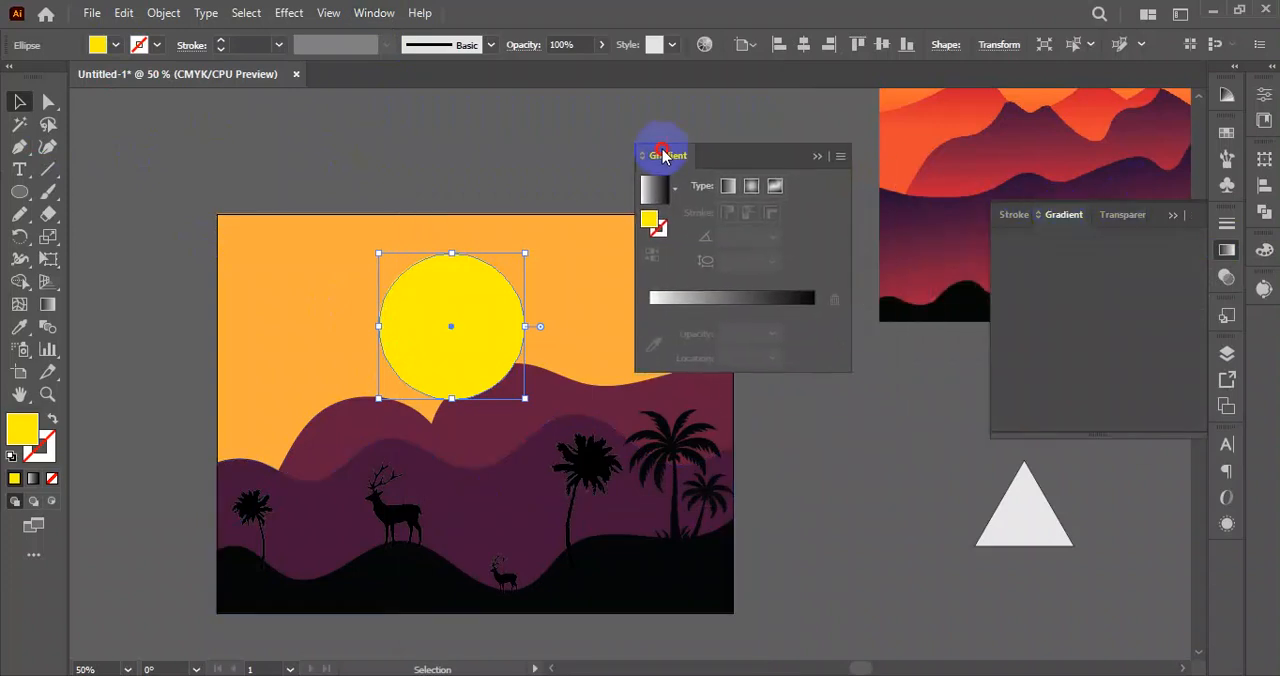
pyautogui.click(1176, 216)
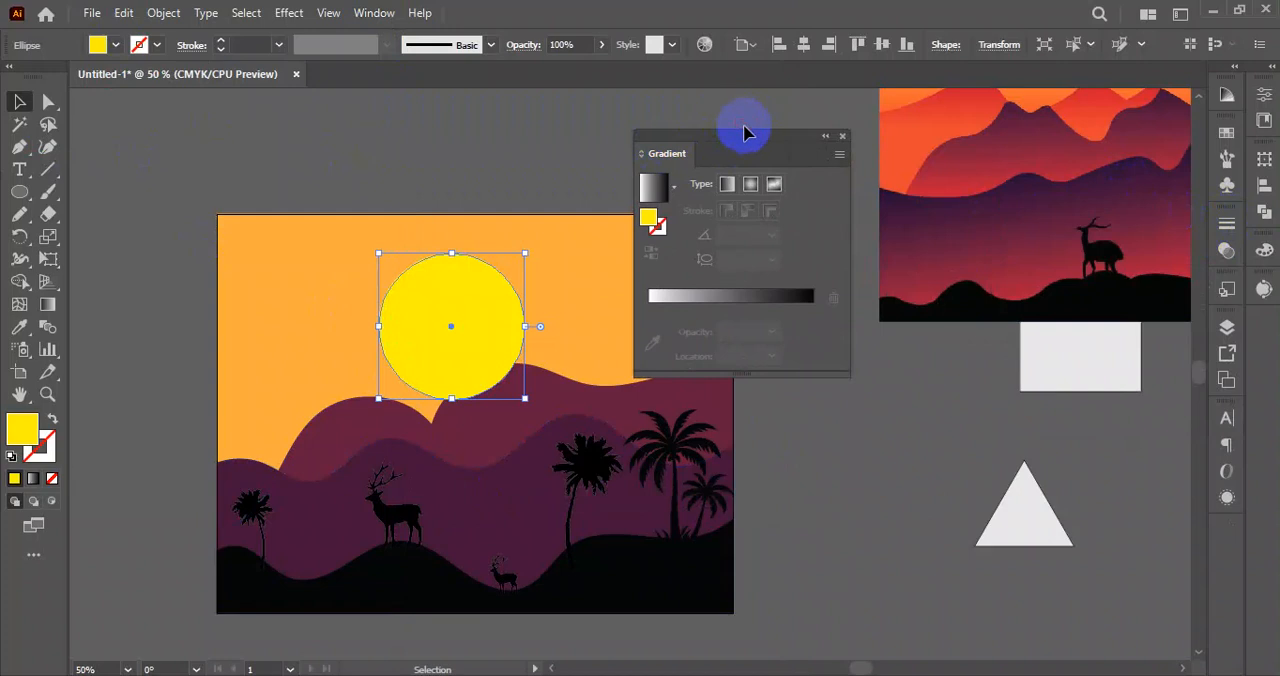
pyautogui.moveTo(750, 150); pyautogui.dragTo(771, 119)
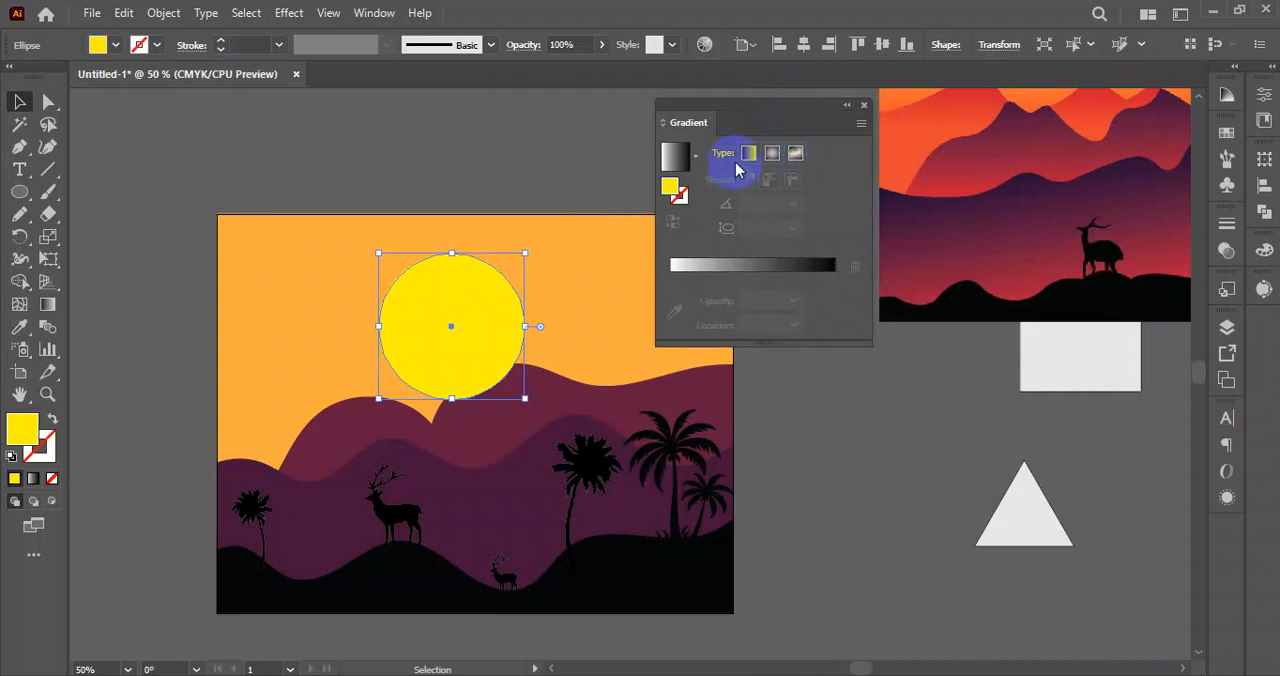
# Fill the sun circle with the Orange, Yellow gradient preset.
pyautogui.click(677, 199)
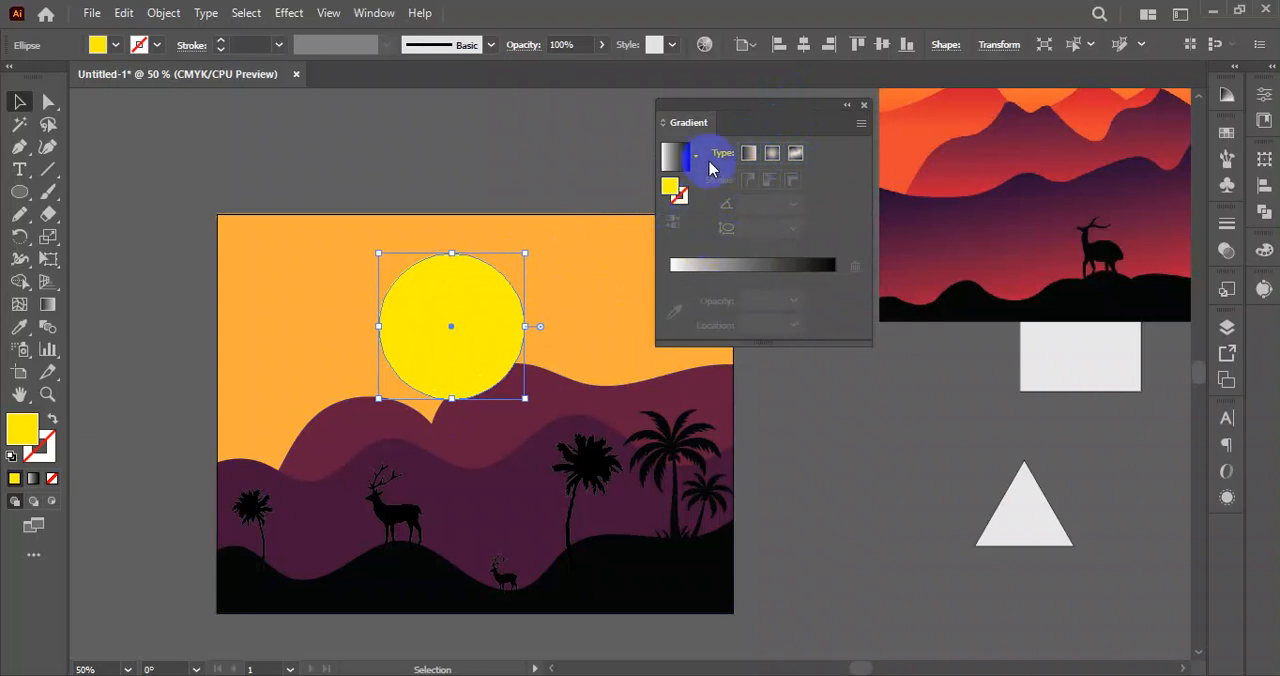
pyautogui.click(690, 163)
pyautogui.click(697, 160)
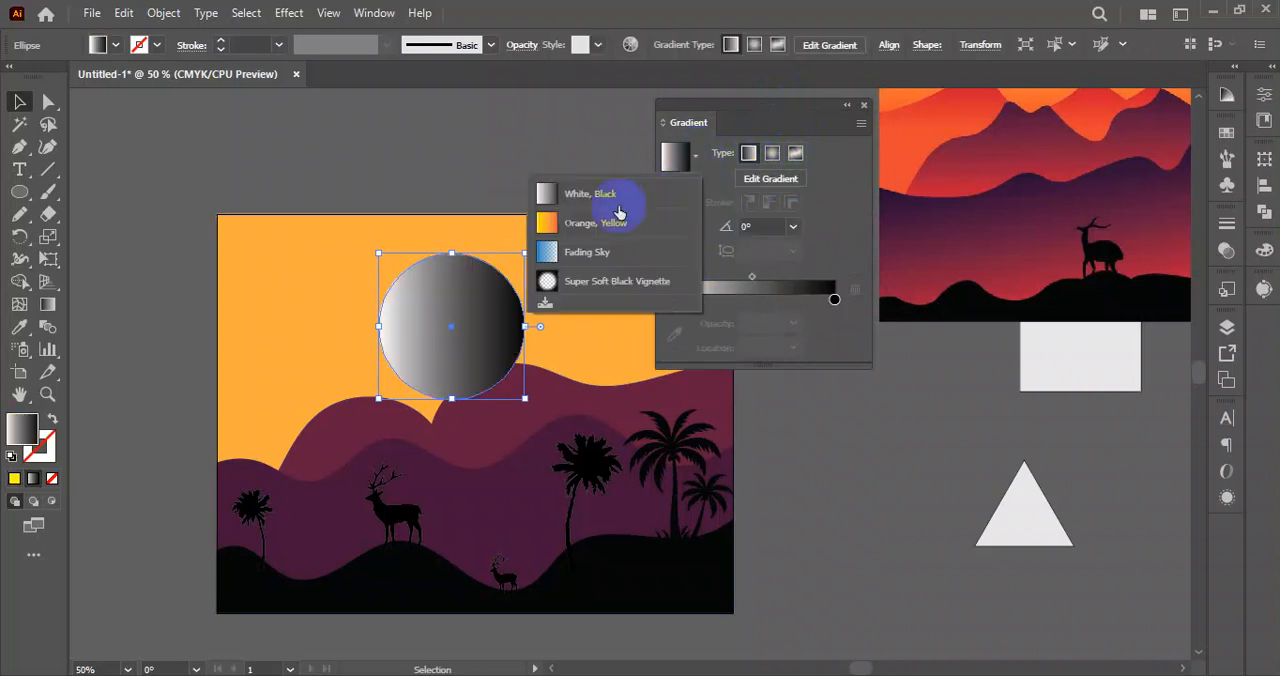
pyautogui.click(584, 231)
pyautogui.click(843, 491)
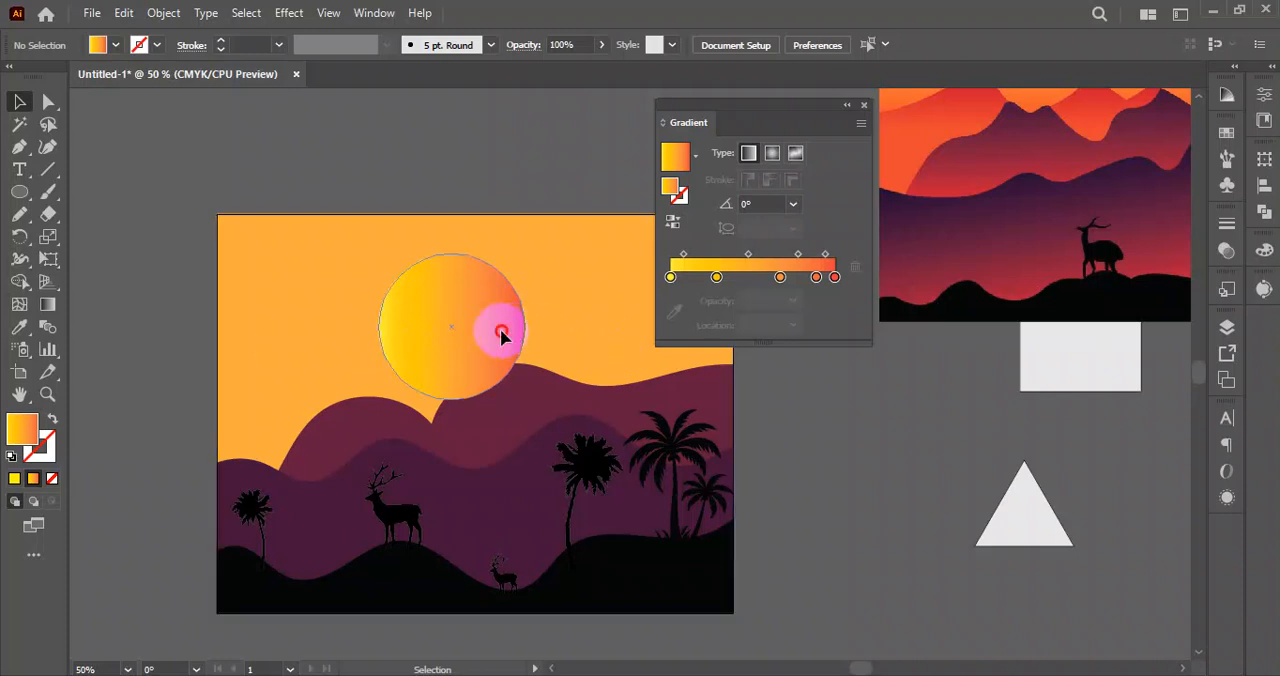
# Change the sun's gradient from linear to radial.
pyautogui.click(500, 334)
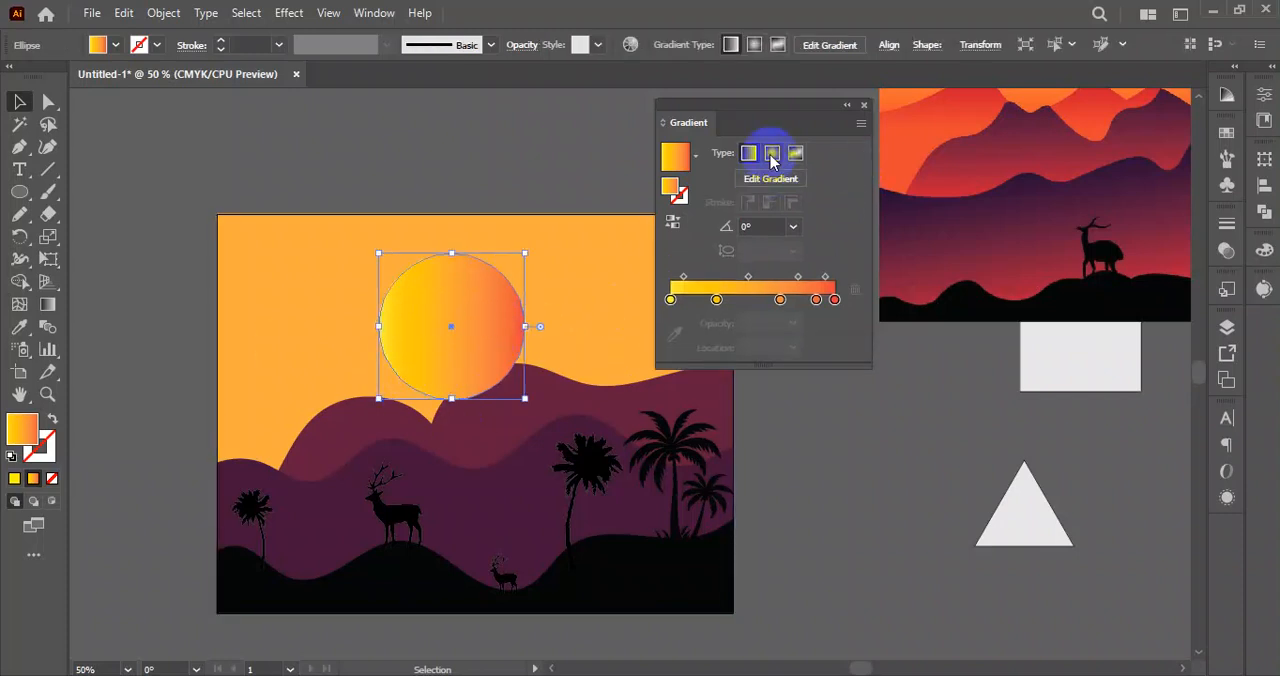
pyautogui.click(771, 154)
pyautogui.click(838, 516)
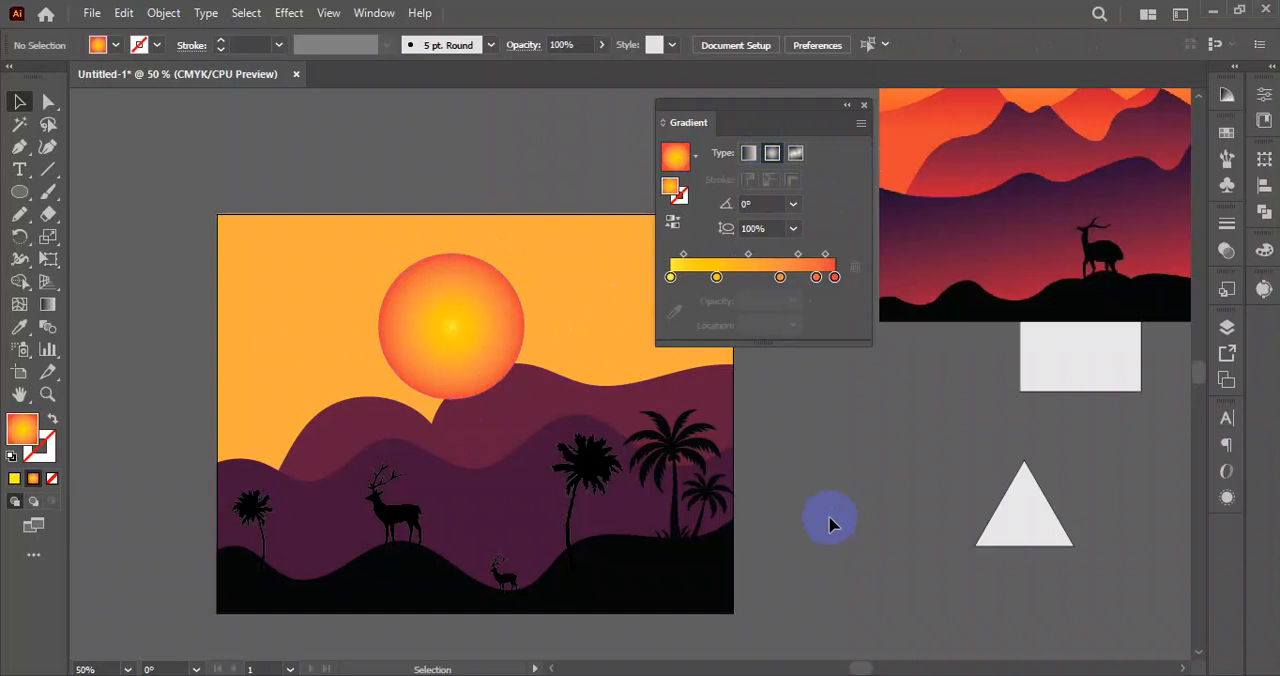
pyautogui.click(788, 521)
pyautogui.click(459, 319)
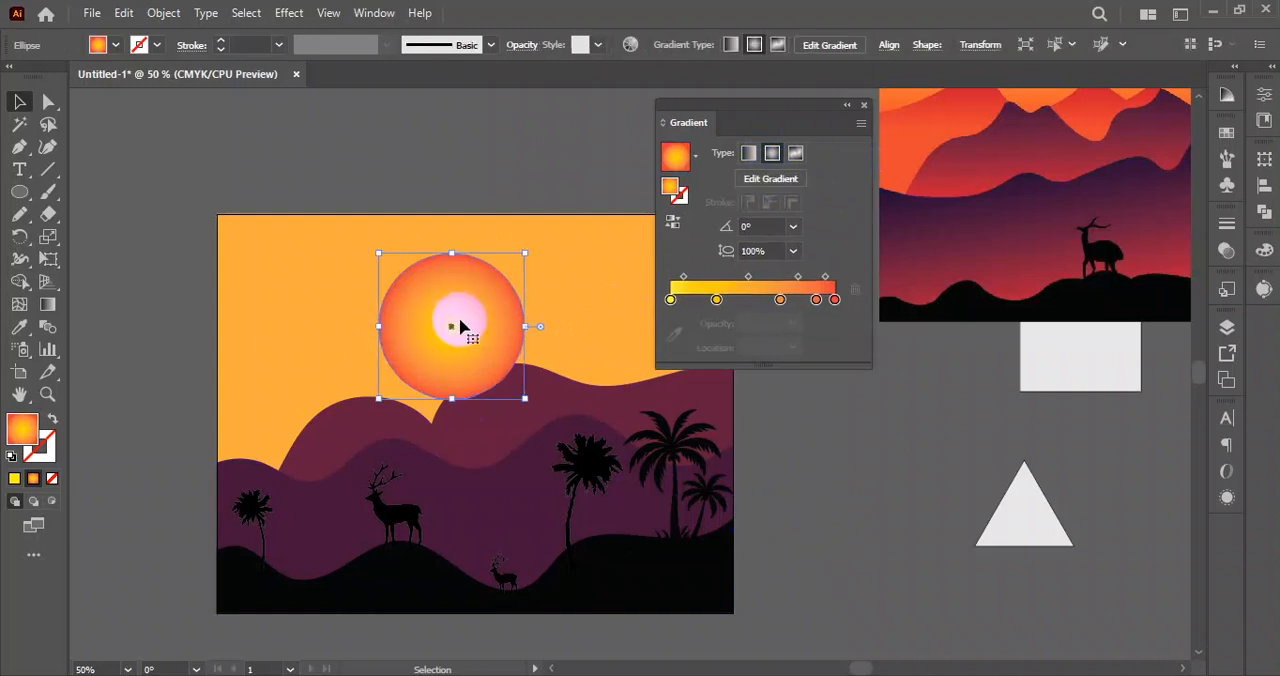
pyautogui.click(777, 402)
# Remove the two orange color stops before the red end of the sun's gradient and move the amber stop to location 36.4698%.
pyautogui.click(508, 303)
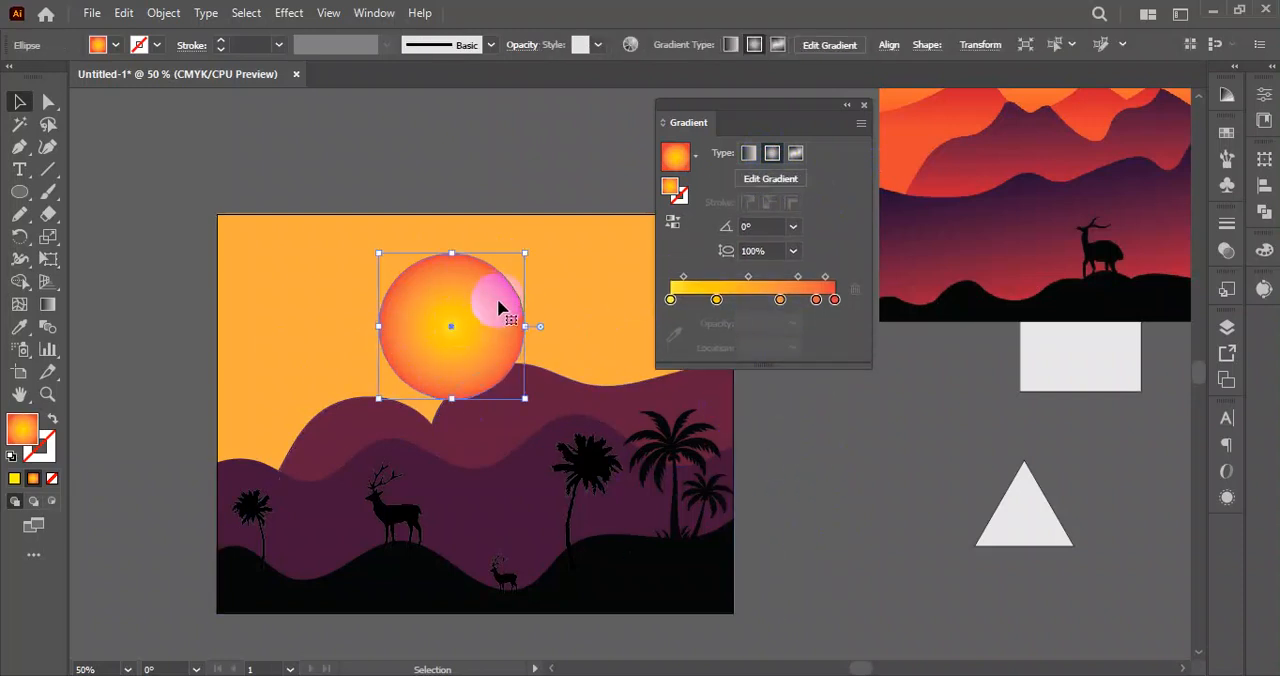
pyautogui.click(671, 300)
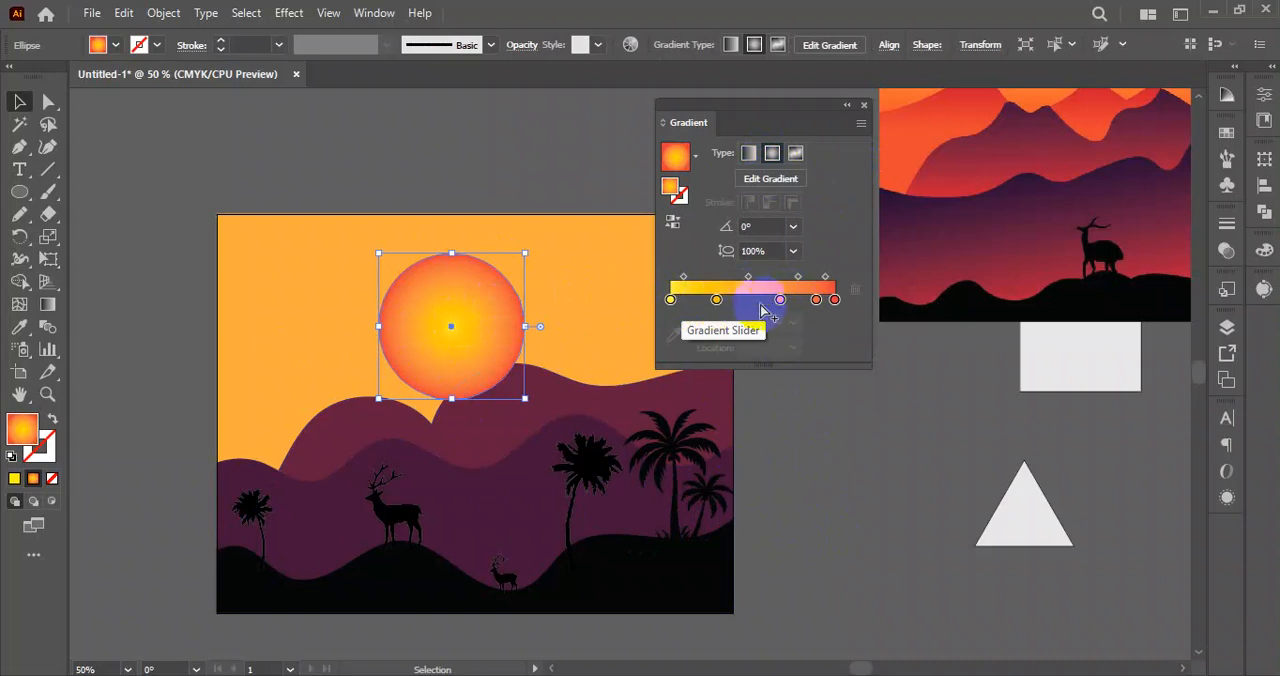
pyautogui.moveTo(828, 314); pyautogui.dragTo(762, 311)
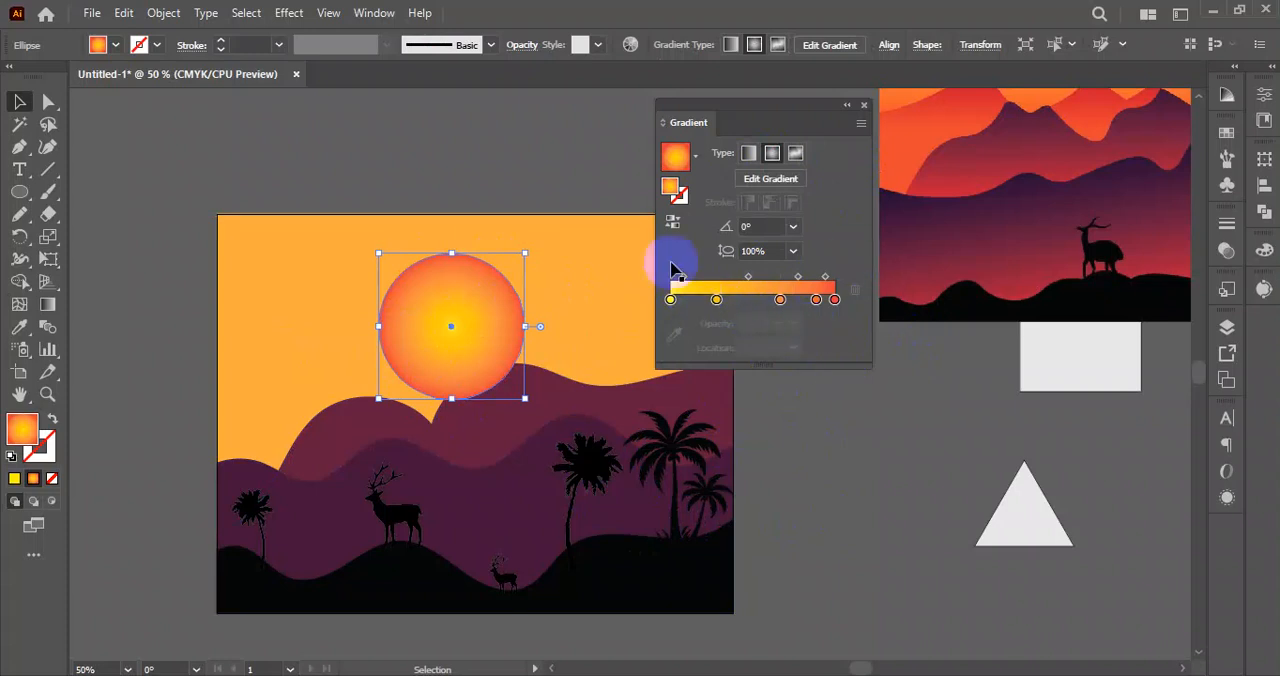
pyautogui.moveTo(818, 310); pyautogui.dragTo(816, 334)
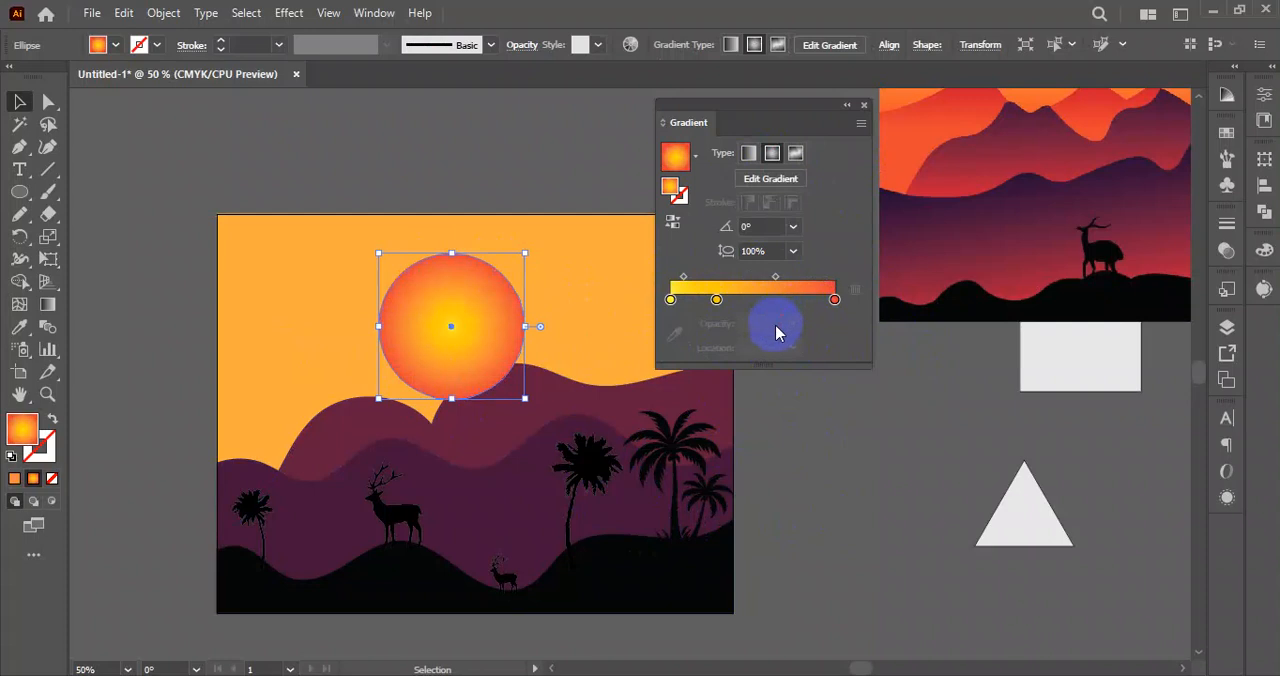
pyautogui.moveTo(717, 300)
pyautogui.mouseDown()
pyautogui.moveTo(749, 301)
pyautogui.moveTo(730, 300)
pyautogui.mouseUp()
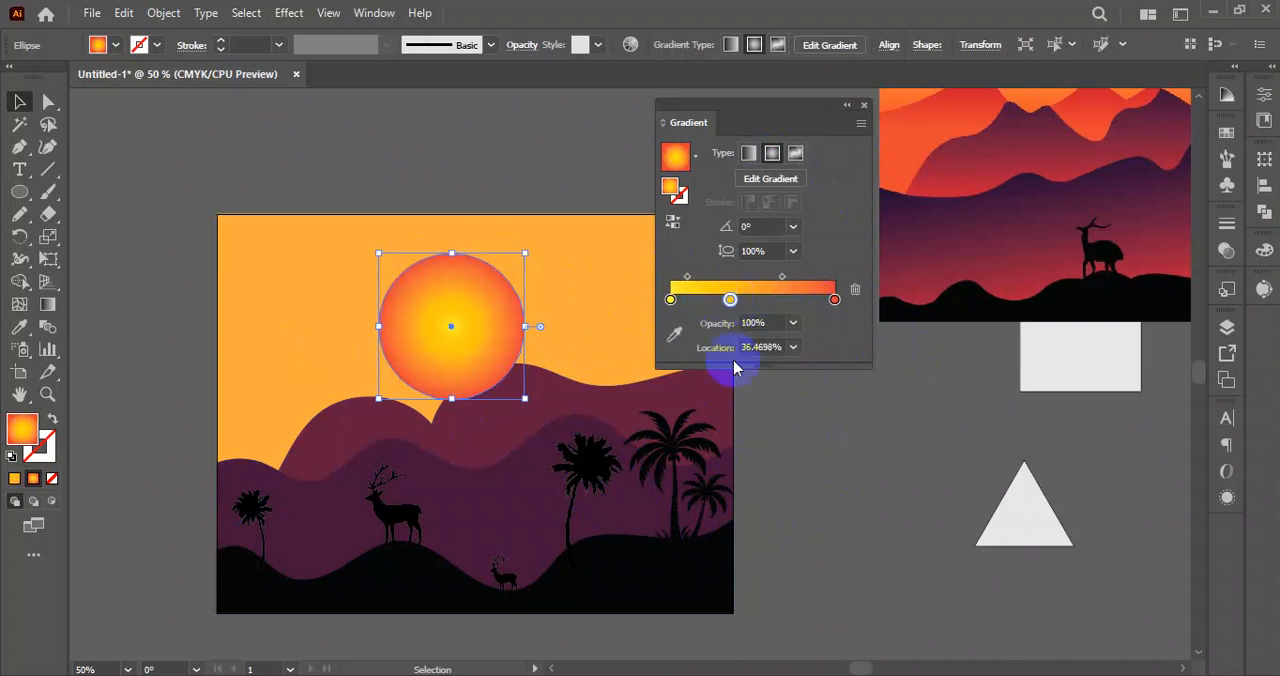
pyautogui.click(814, 479)
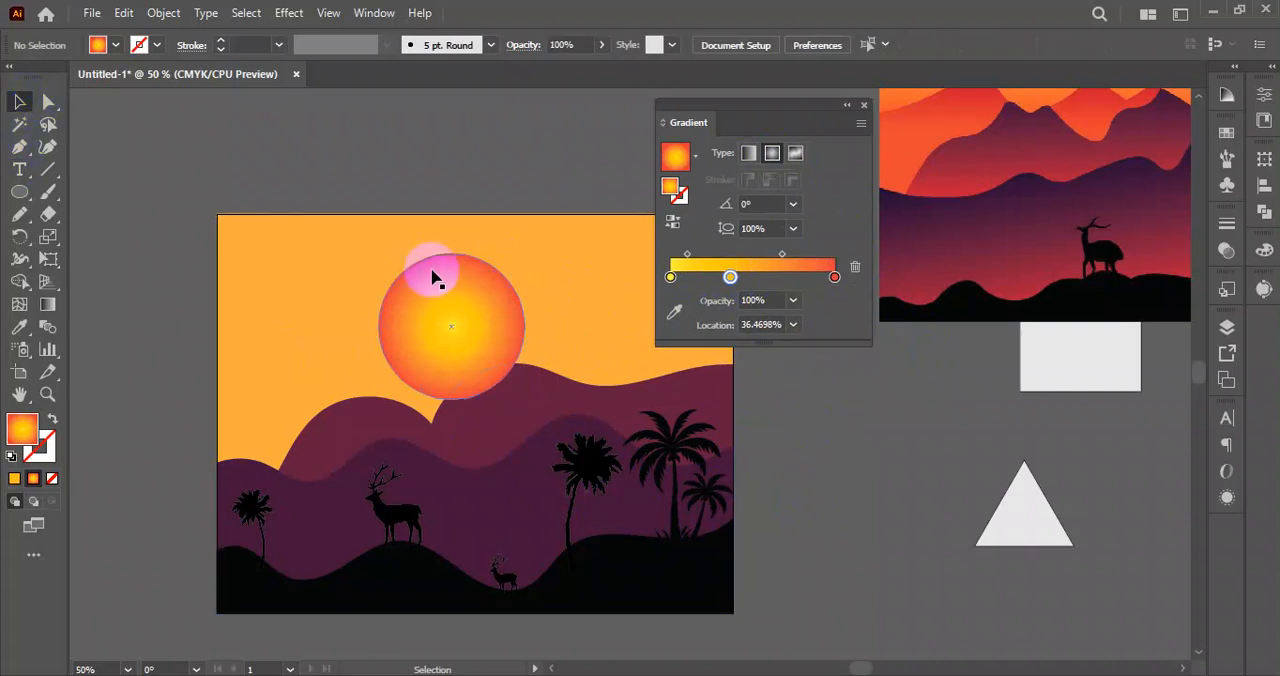
# Lock the solid orange sky background rectangle in place.
pyautogui.moveTo(560, 450); pyautogui.dragTo(557, 452)
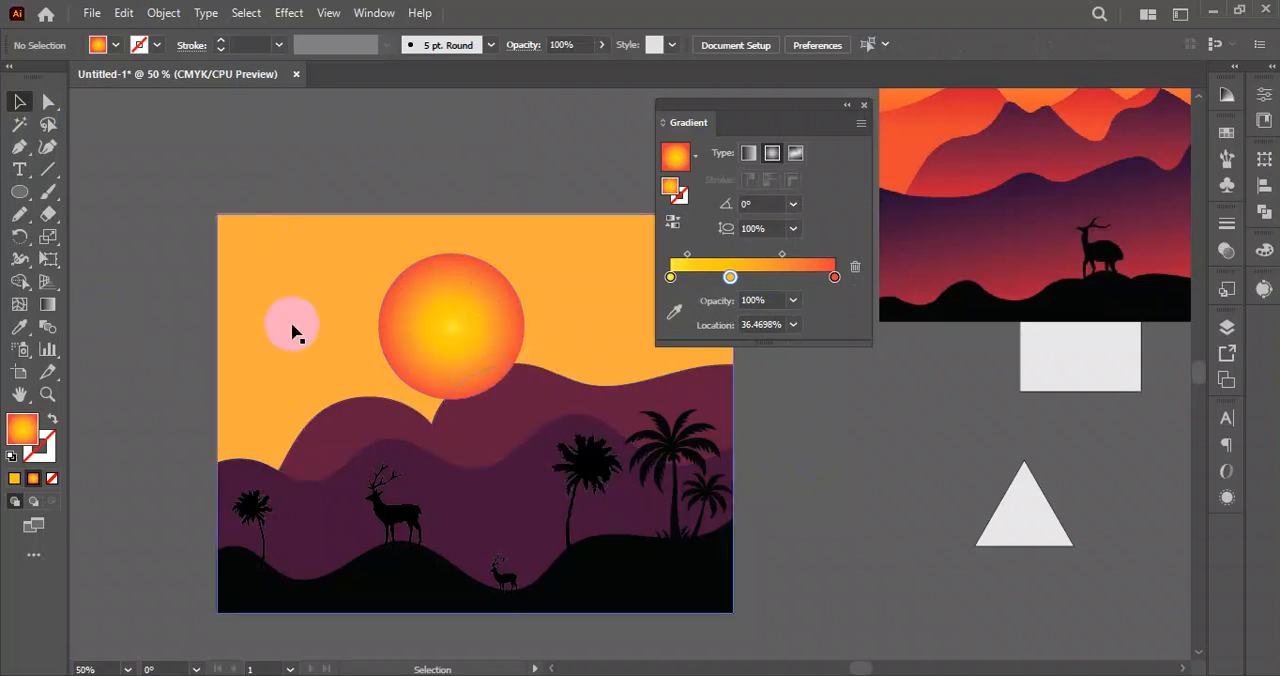
pyautogui.scroll(-2, 276, 303)
pyautogui.scroll(3, 262, 240)
pyautogui.moveTo(296, 170); pyautogui.dragTo(254, 271)
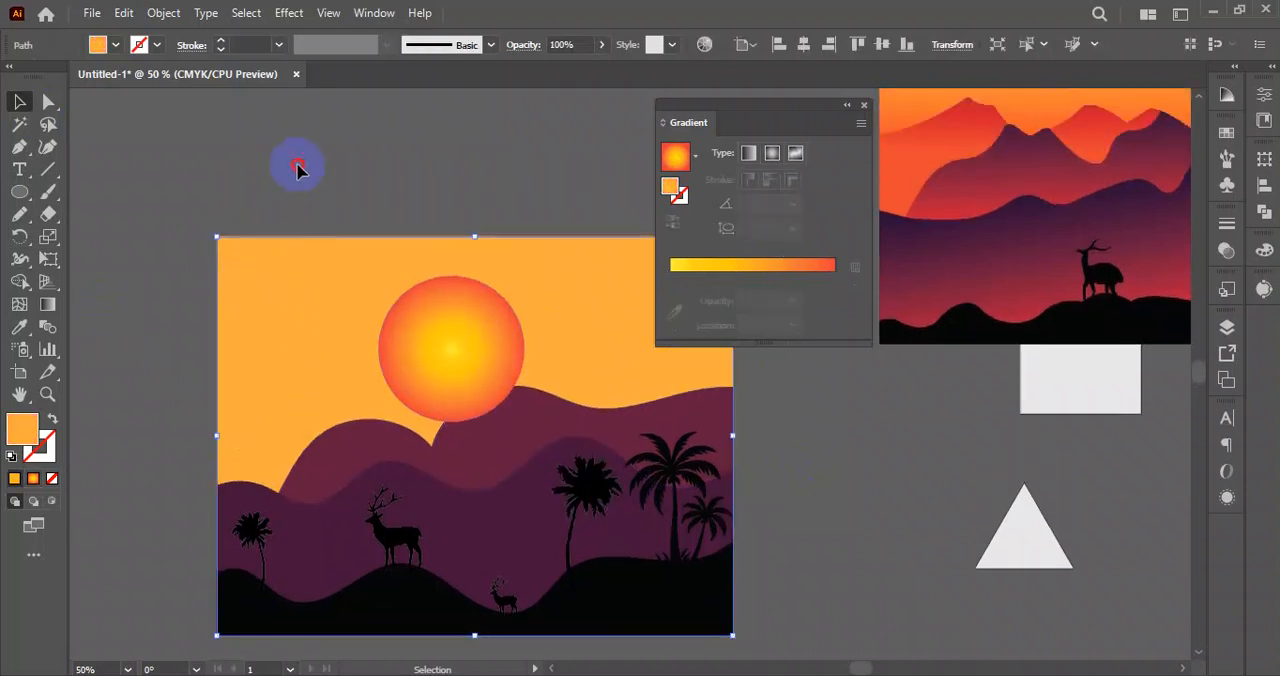
pyautogui.click(228, 283)
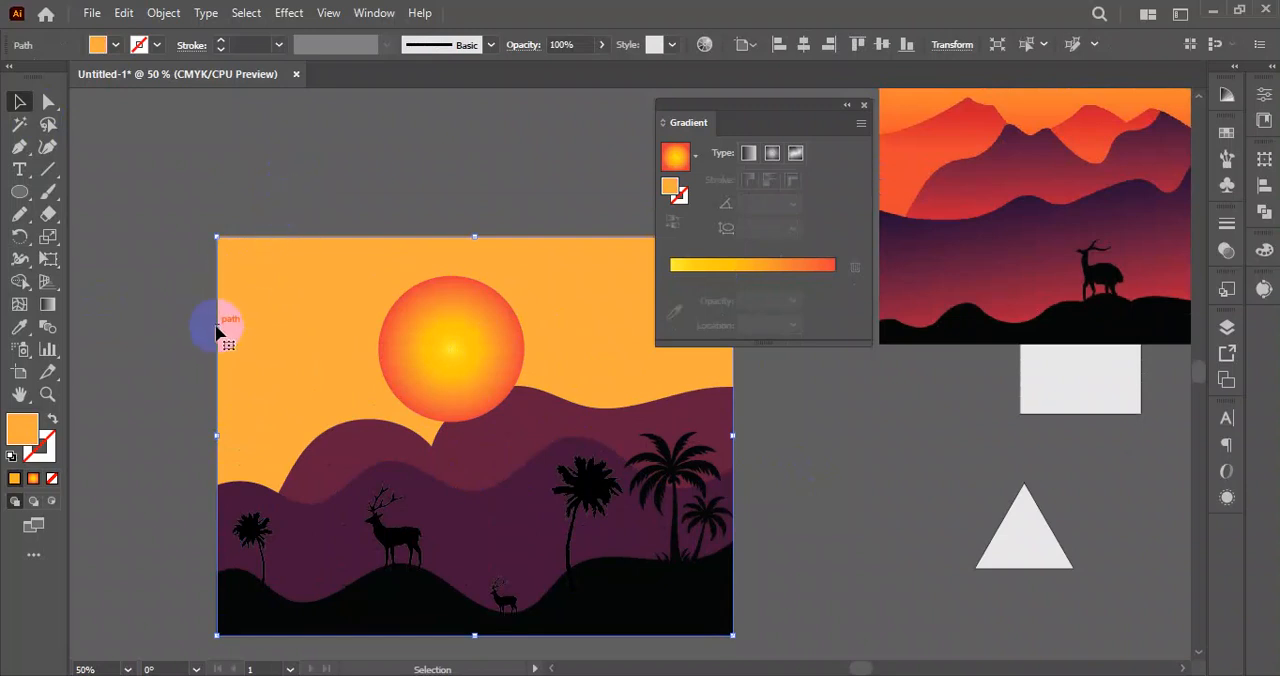
pyautogui.press('a')
pyautogui.hotkey('ctrl', '2')
# Select all the hills, palms and deer together and bring them to the front, over the sun.
pyautogui.scroll(-2, 240, 320)
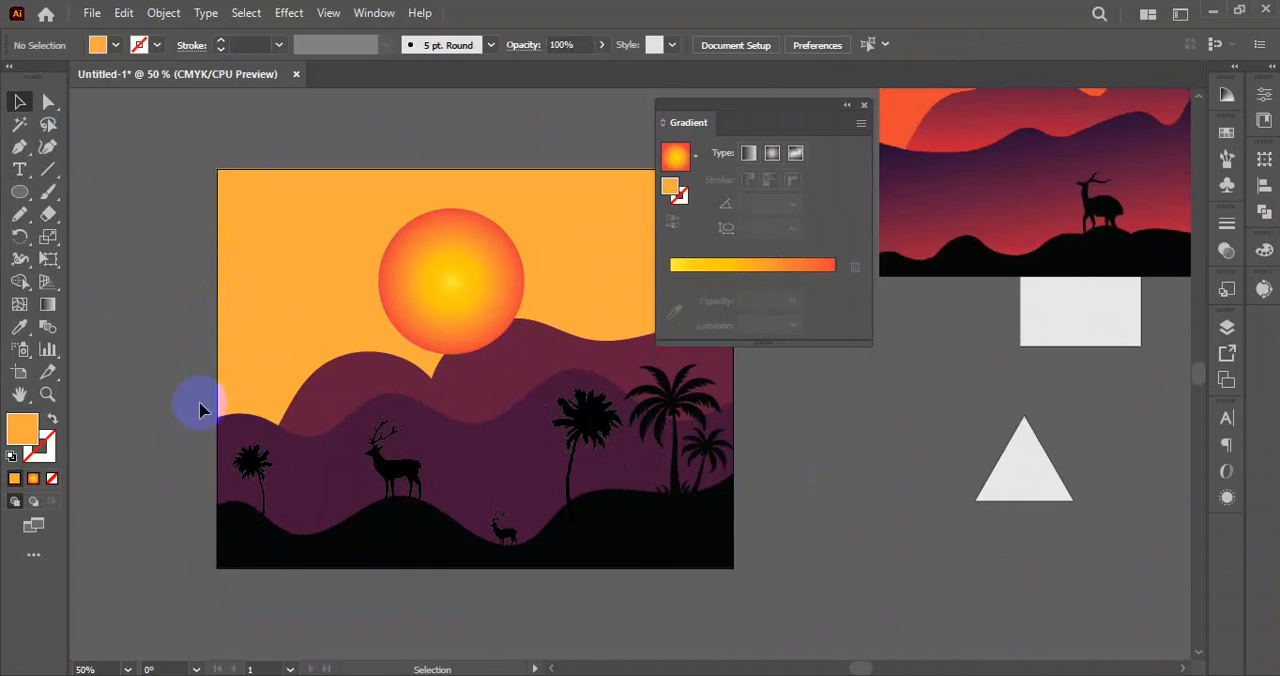
pyautogui.moveTo(181, 408); pyautogui.dragTo(857, 613)
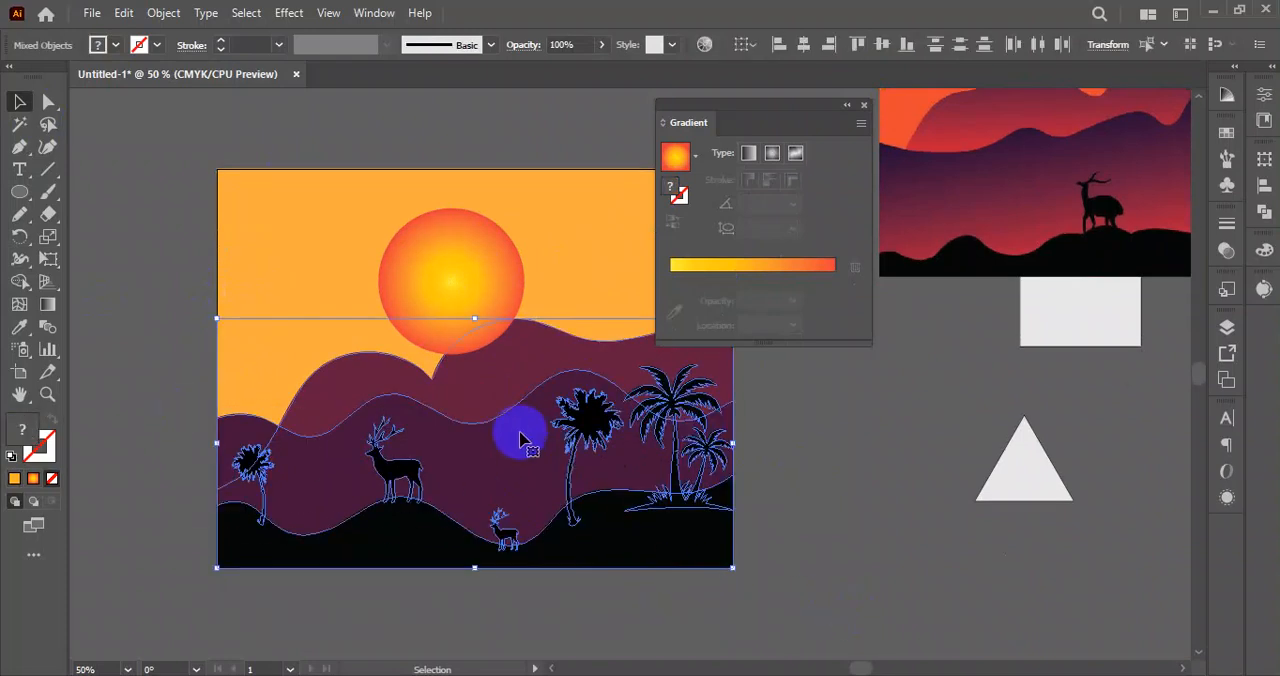
pyautogui.rightClick(520, 420)
pyautogui.moveTo(628, 587)
pyautogui.click(798, 583)
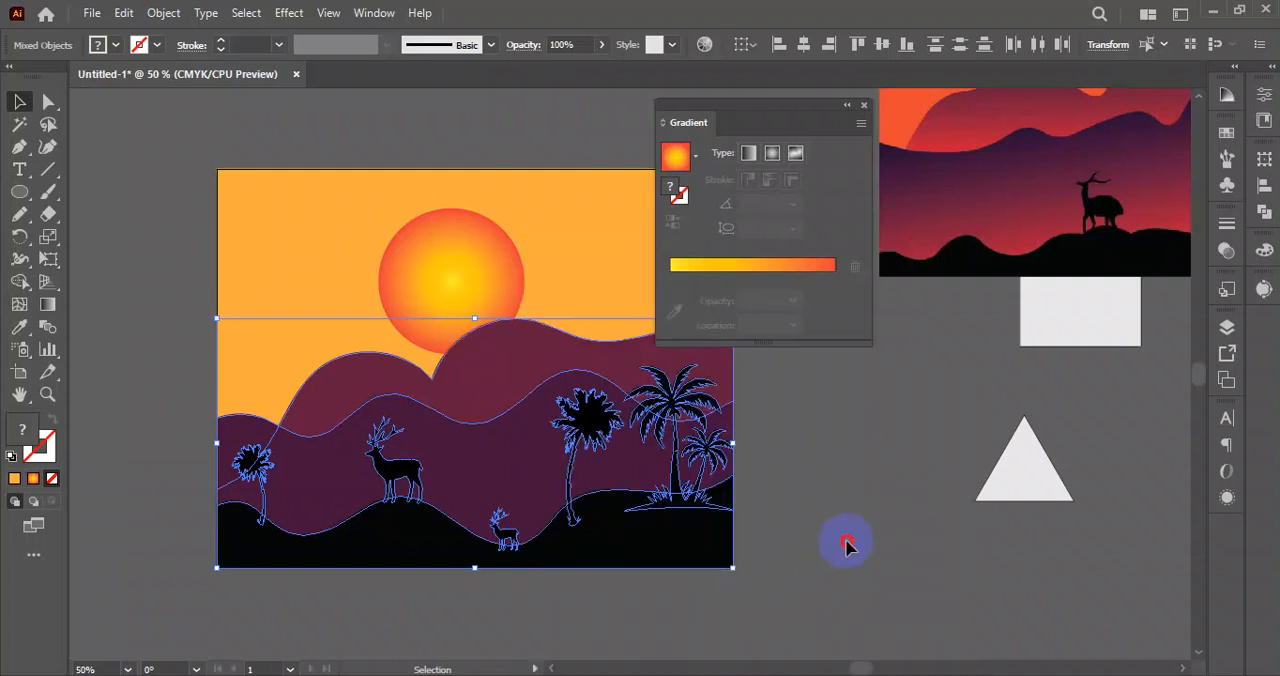
pyautogui.click(840, 547)
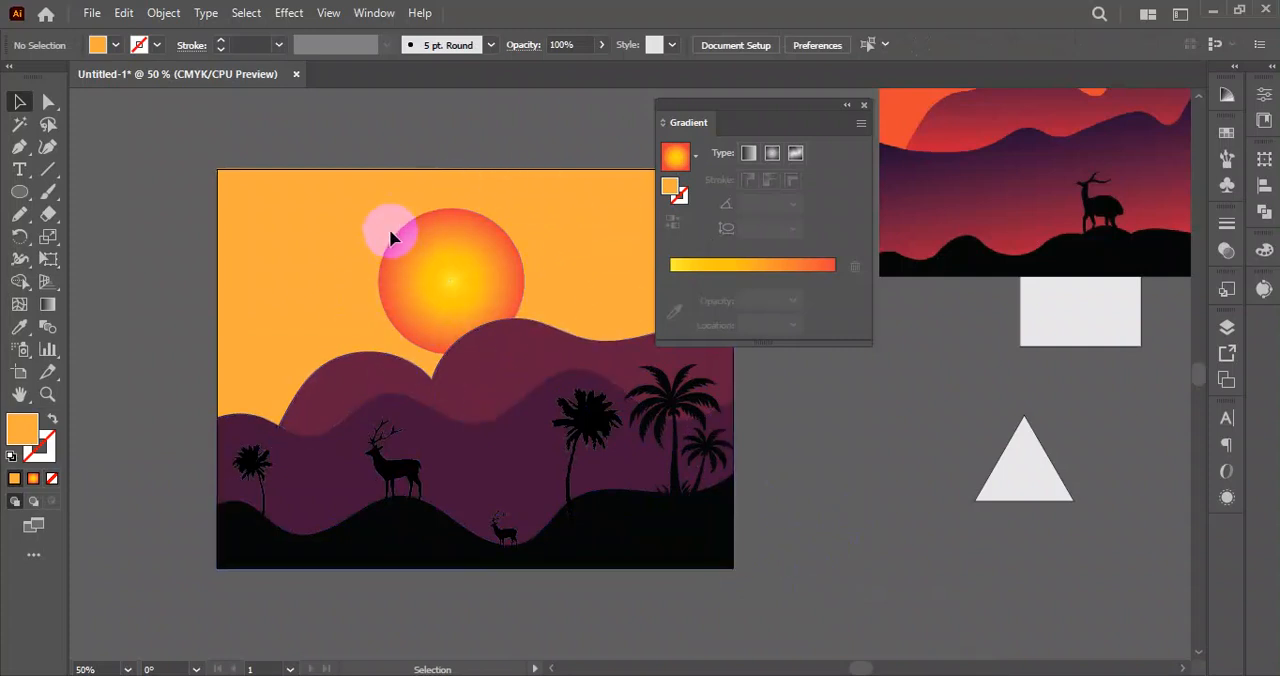
# Apply a Gaussian Blur with a radius of about 9.6 pixels to the sun circle.
pyautogui.click(463, 251)
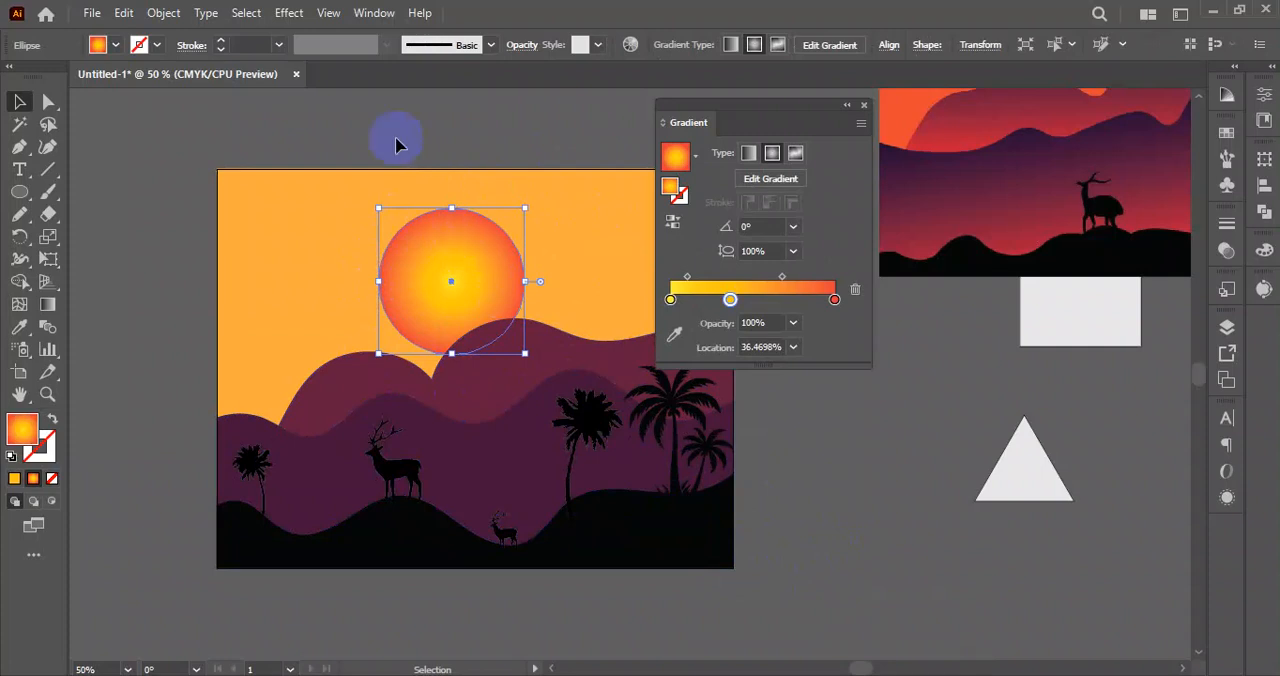
pyautogui.click(289, 12)
pyautogui.moveTo(362, 330)
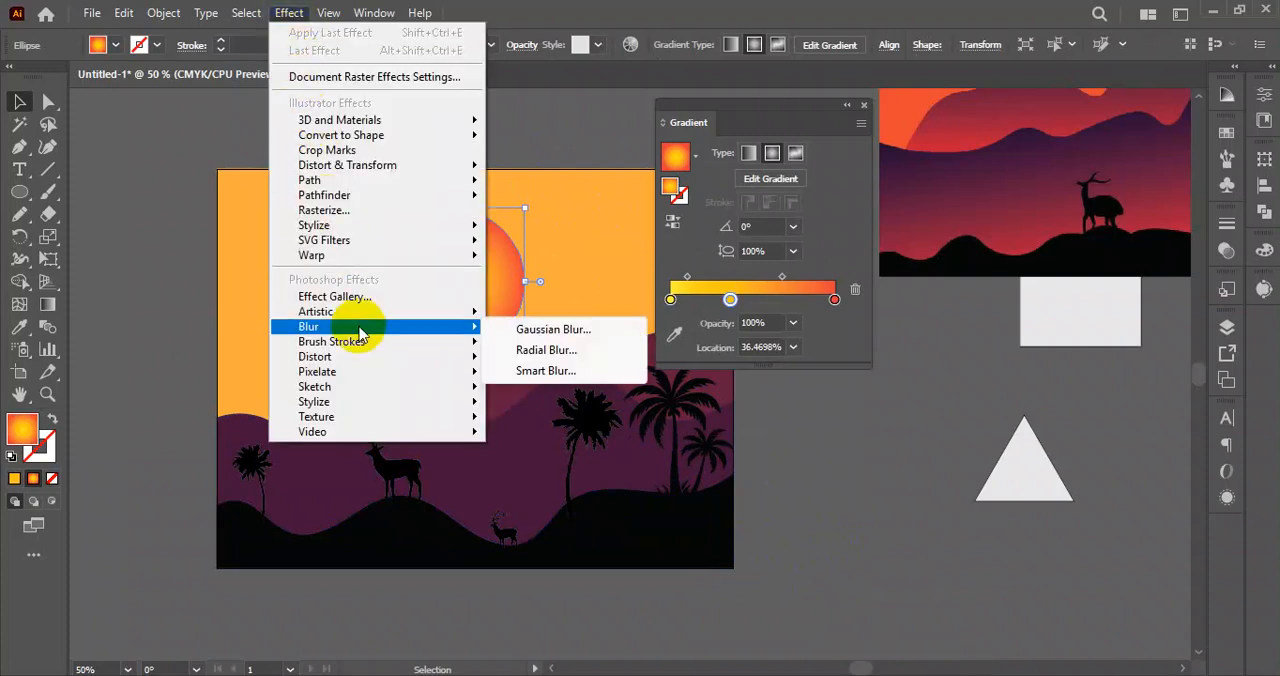
pyautogui.click(573, 337)
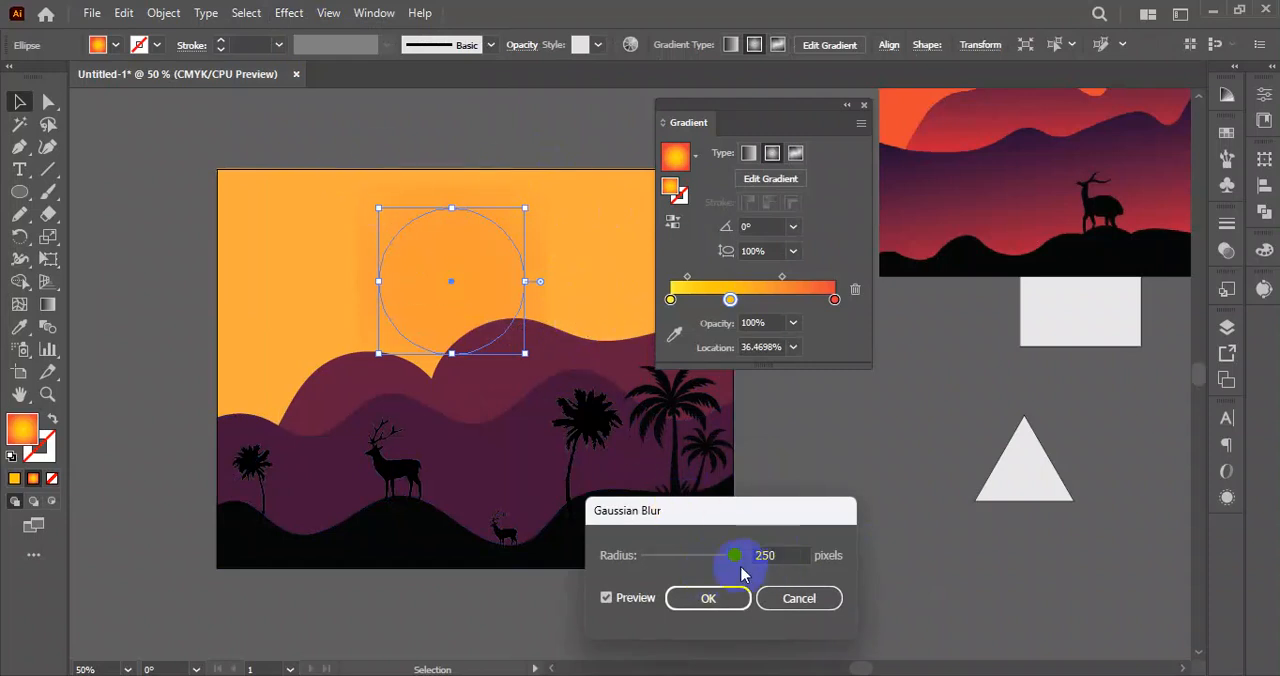
pyautogui.moveTo(727, 555); pyautogui.dragTo(656, 557)
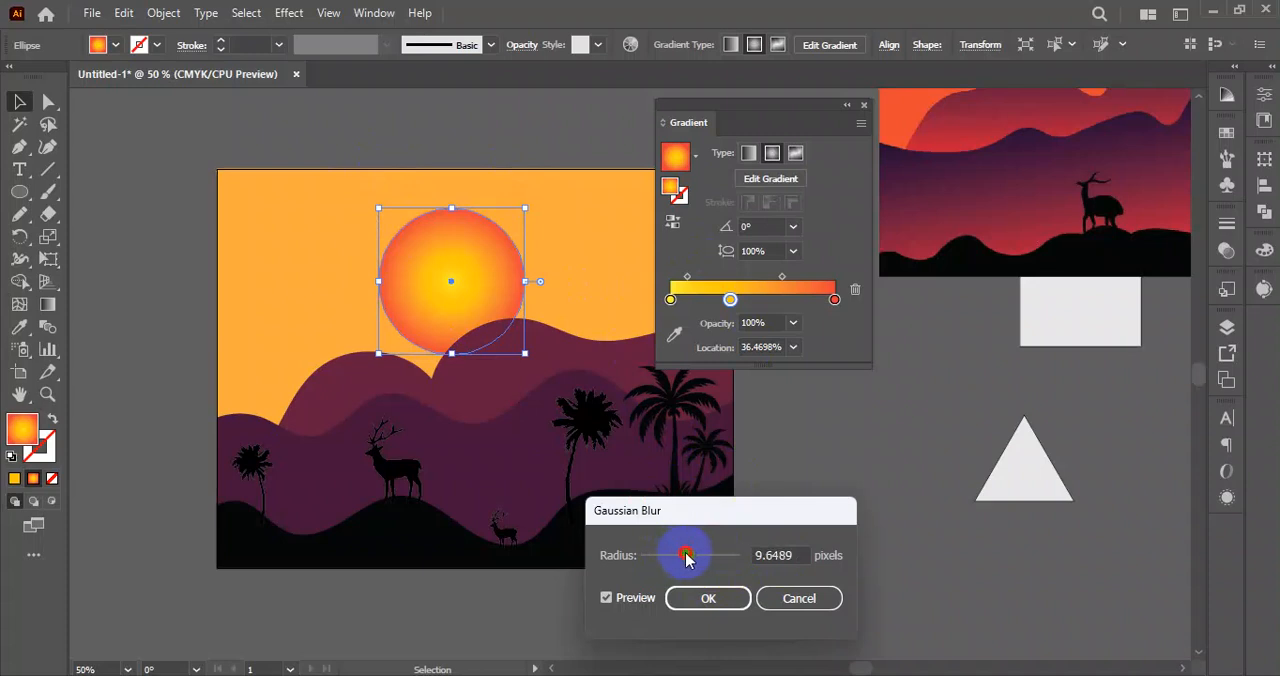
pyautogui.click(703, 600)
pyautogui.click(819, 521)
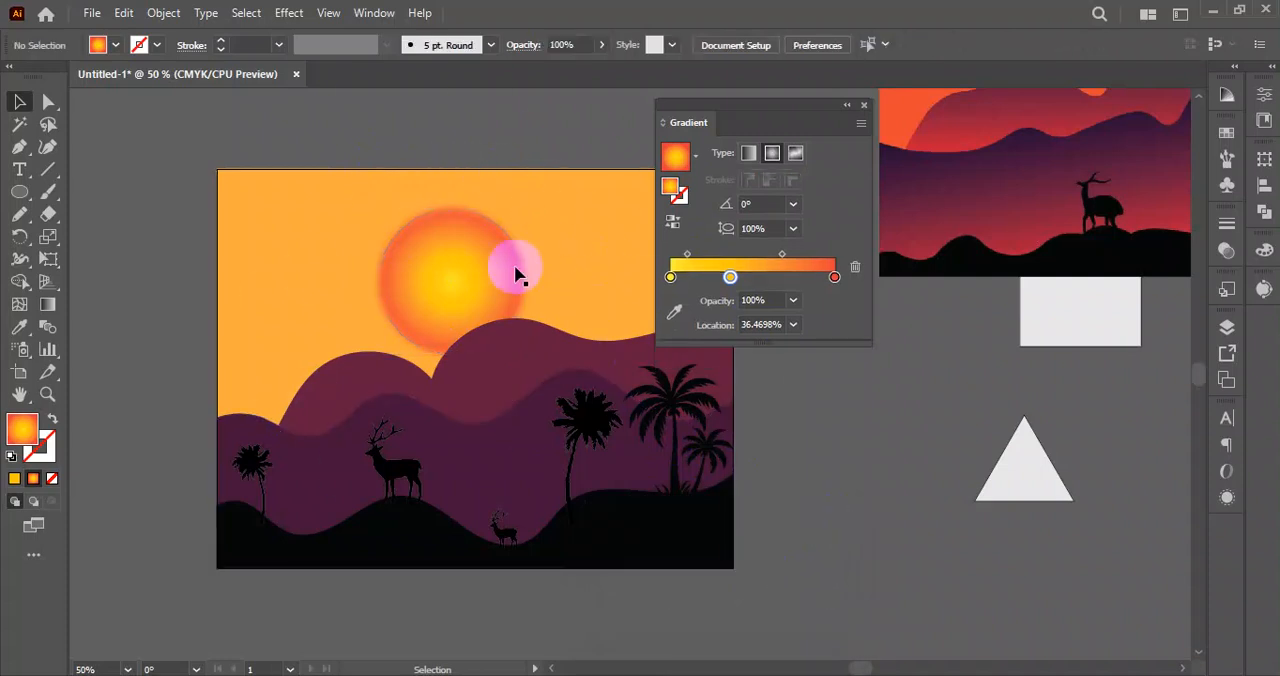
pyautogui.click(435, 253)
pyautogui.click(283, 18)
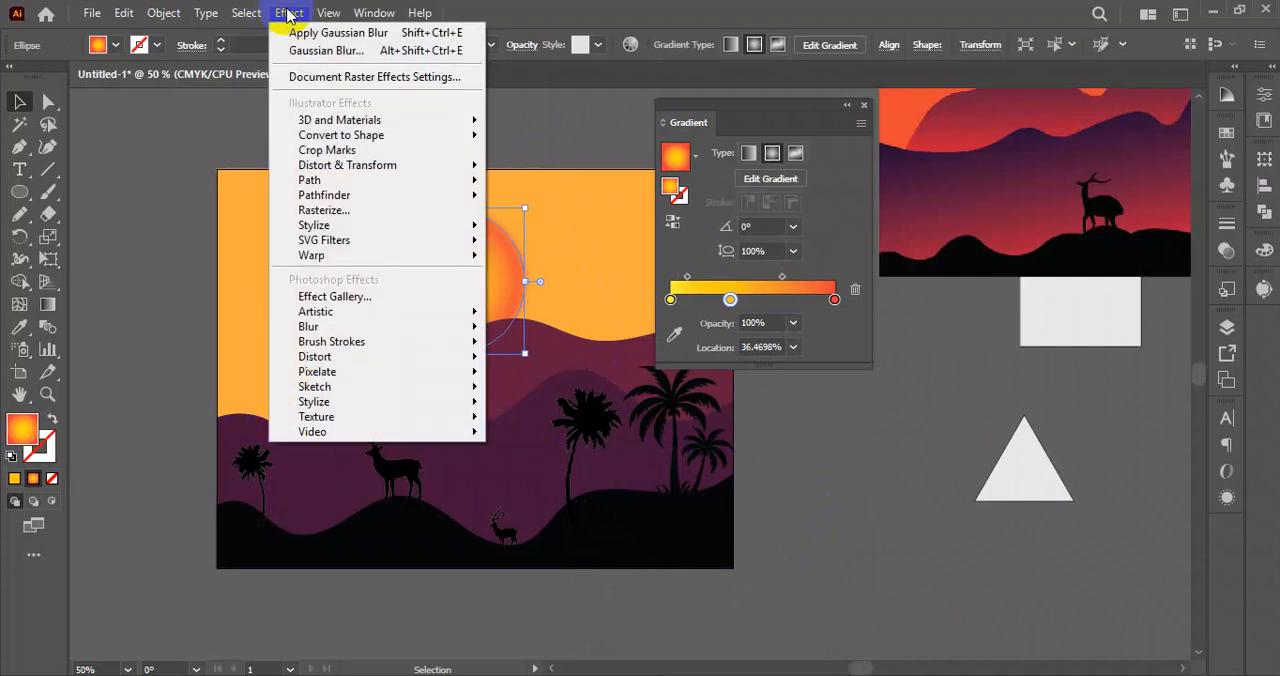
pyautogui.moveTo(443, 328)
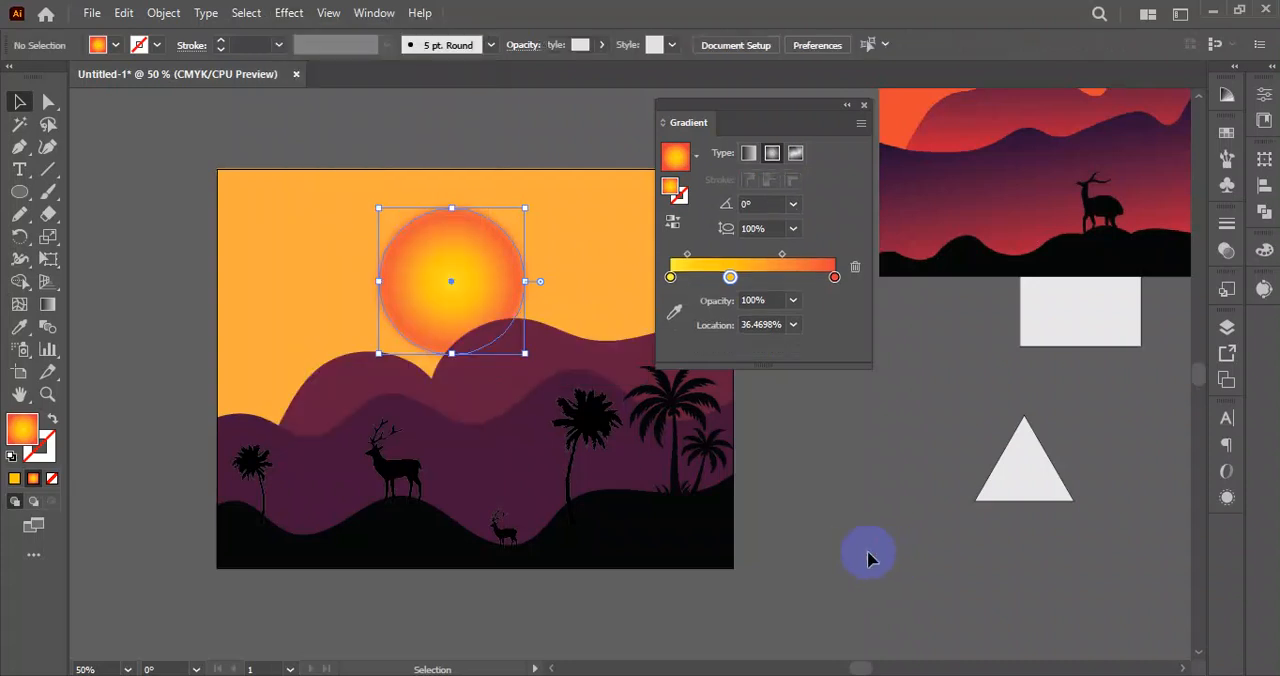
pyautogui.click(550, 330)
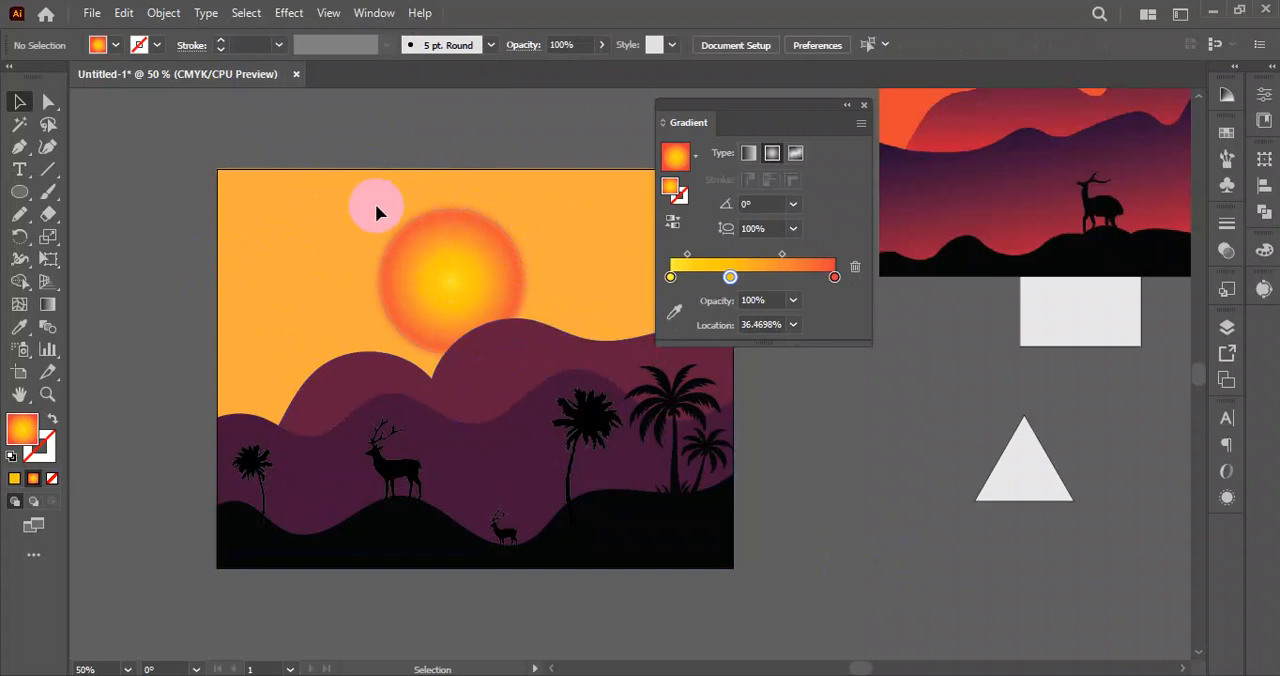
# Recolor the red end stop of the sun's gradient to orange by raising its green value to 99 (#E9633A).
pyautogui.click(468, 255)
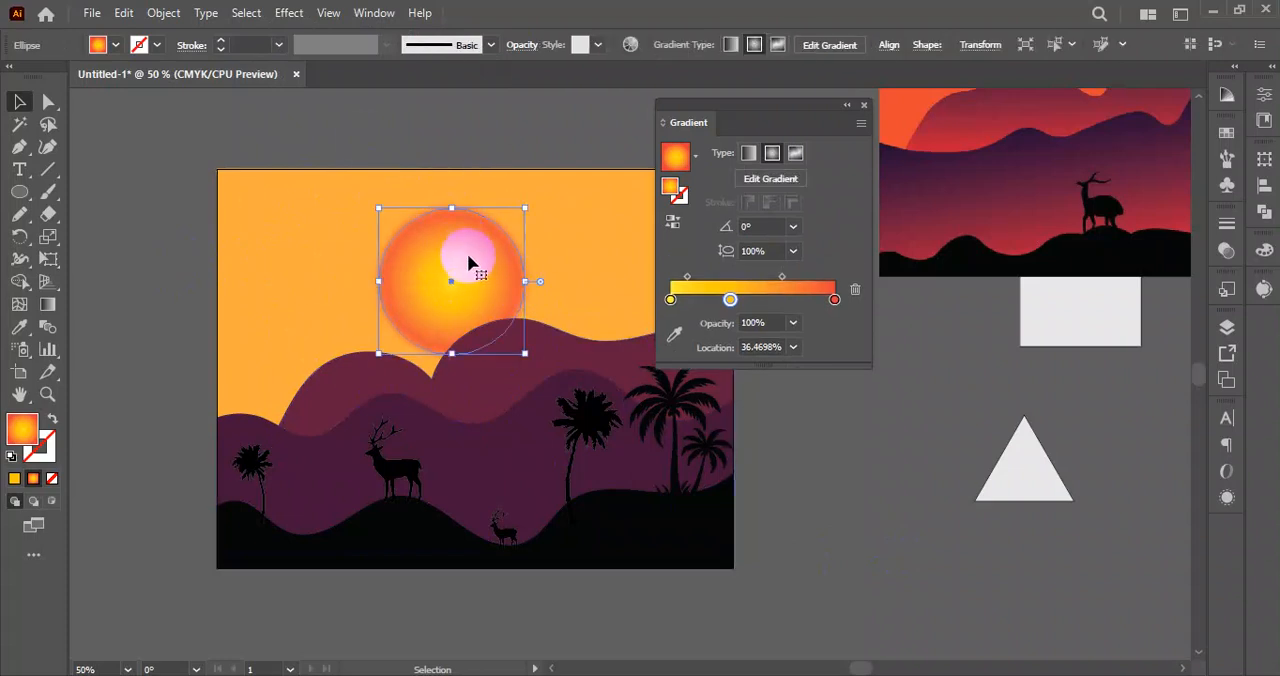
pyautogui.doubleClick(835, 300)
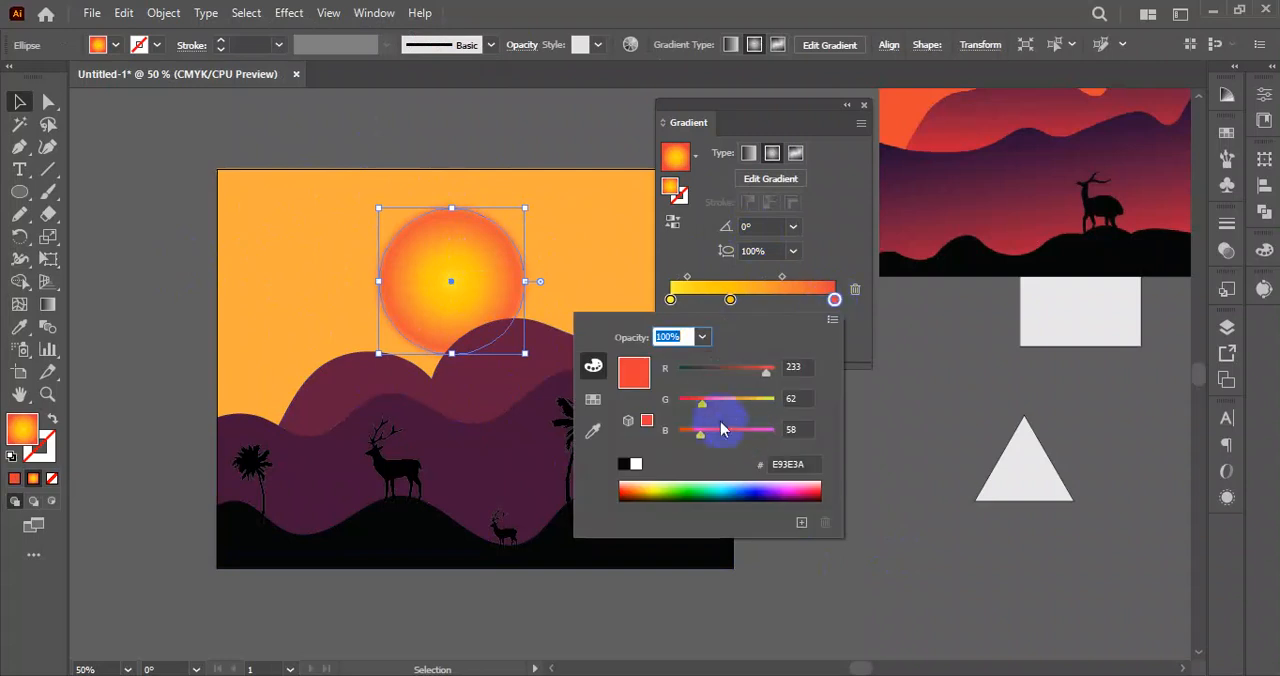
pyautogui.moveTo(704, 405)
pyautogui.mouseDown()
pyautogui.moveTo(726, 401)
pyautogui.moveTo(717, 407)
pyautogui.mouseUp()
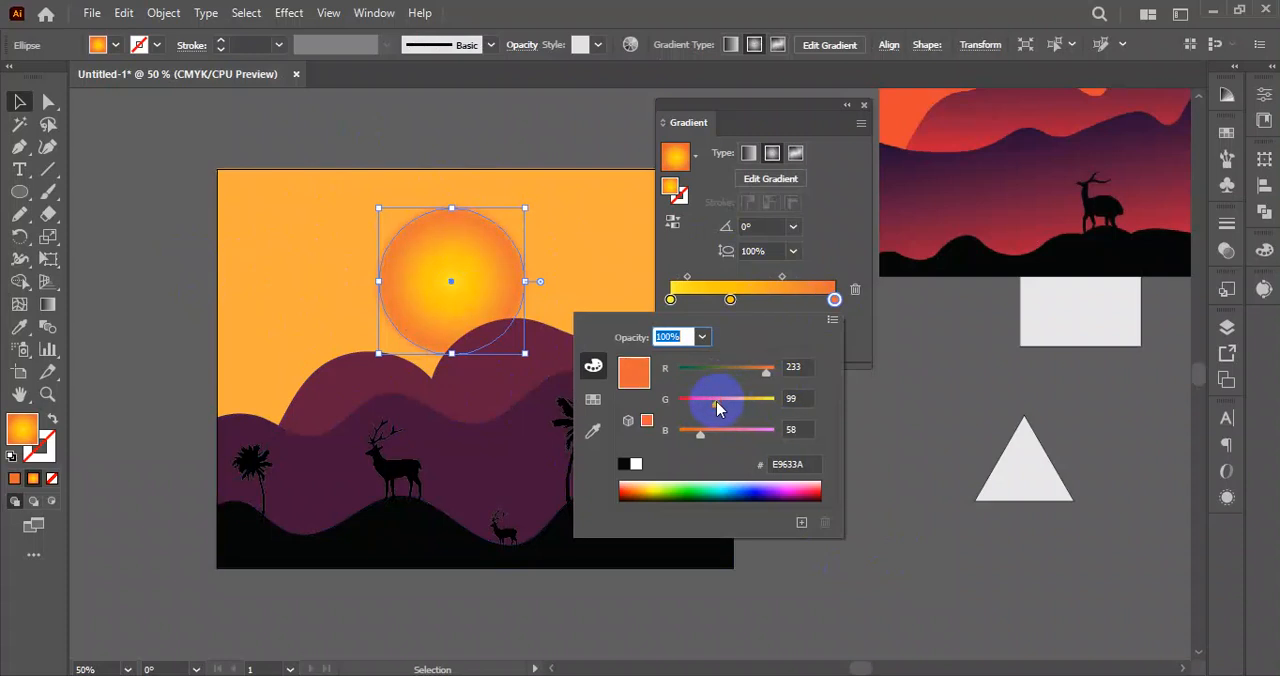
pyautogui.click(790, 266)
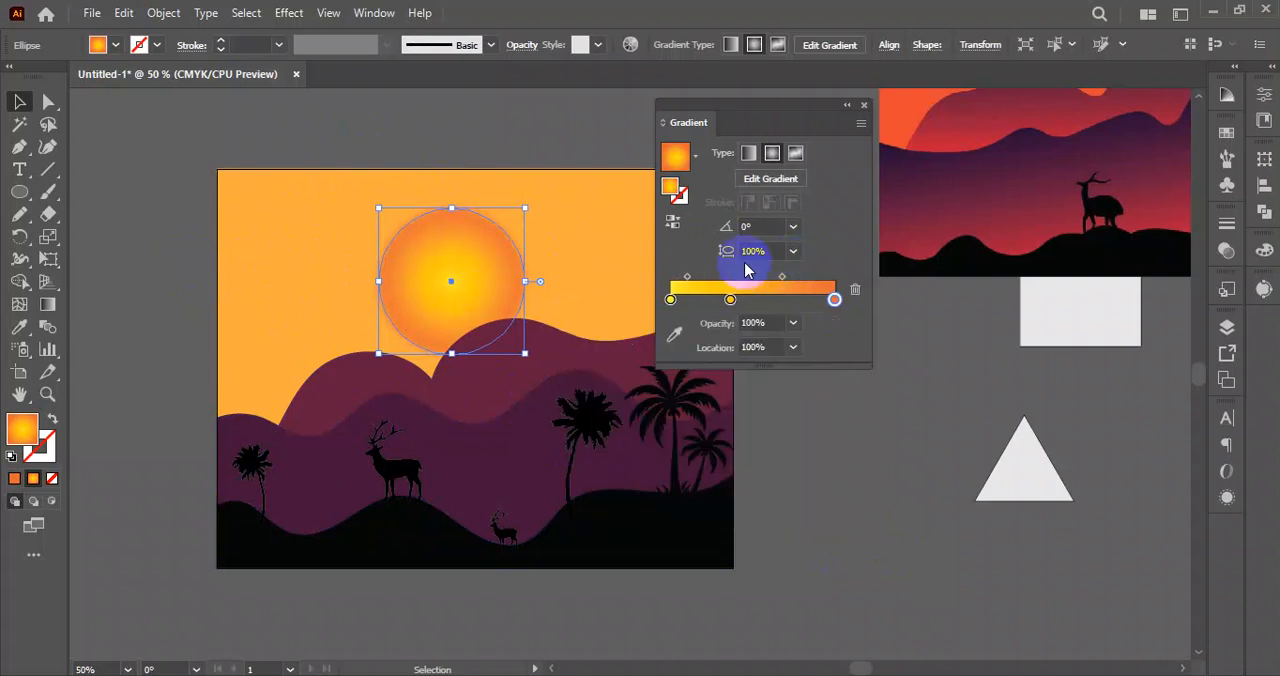
# Reverse the sun's gradient and simplify it to orange and yellow by removing the amber stop, with the midpoint at 54.5337%.
pyautogui.click(673, 221)
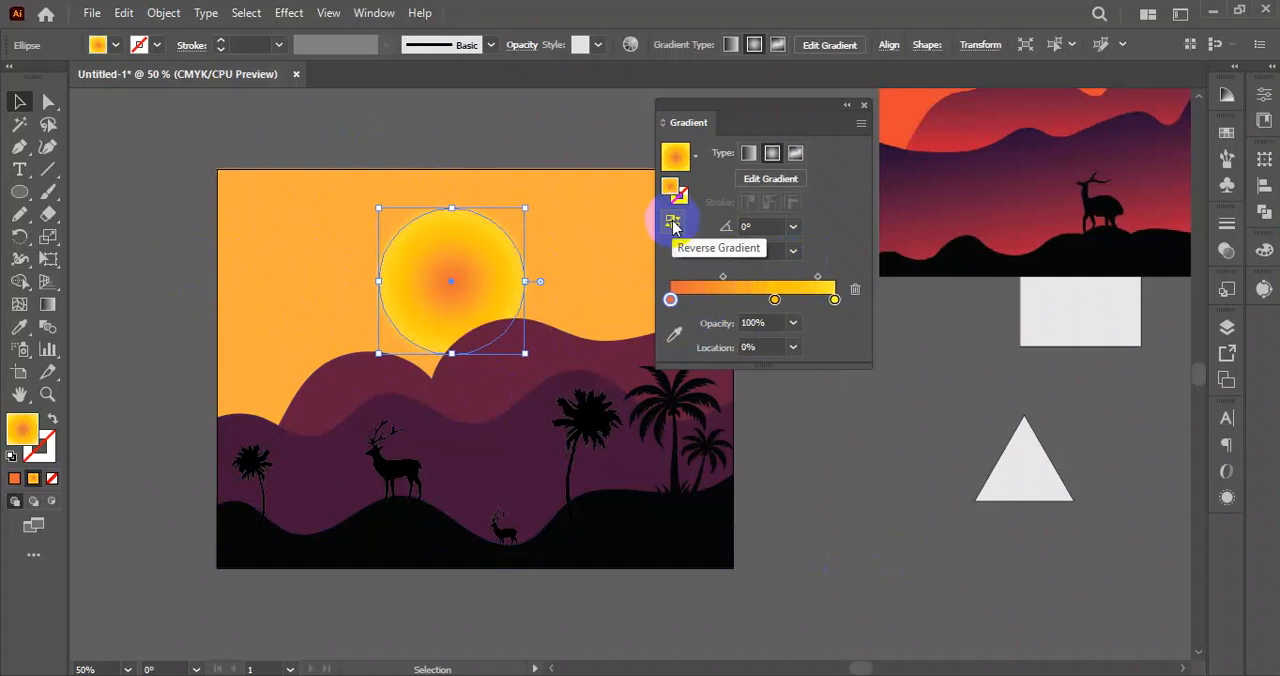
pyautogui.moveTo(723, 277); pyautogui.dragTo(757, 279)
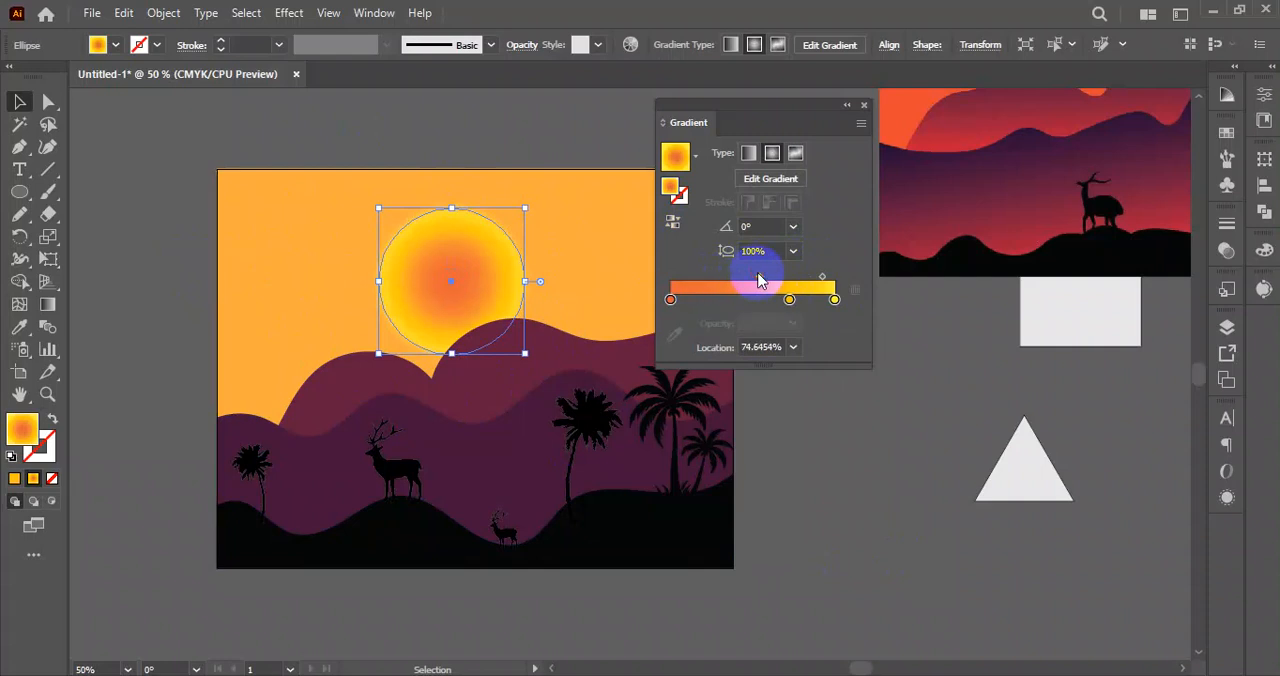
pyautogui.moveTo(790, 300); pyautogui.dragTo(798, 352)
pyautogui.moveTo(795, 279); pyautogui.dragTo(754, 277)
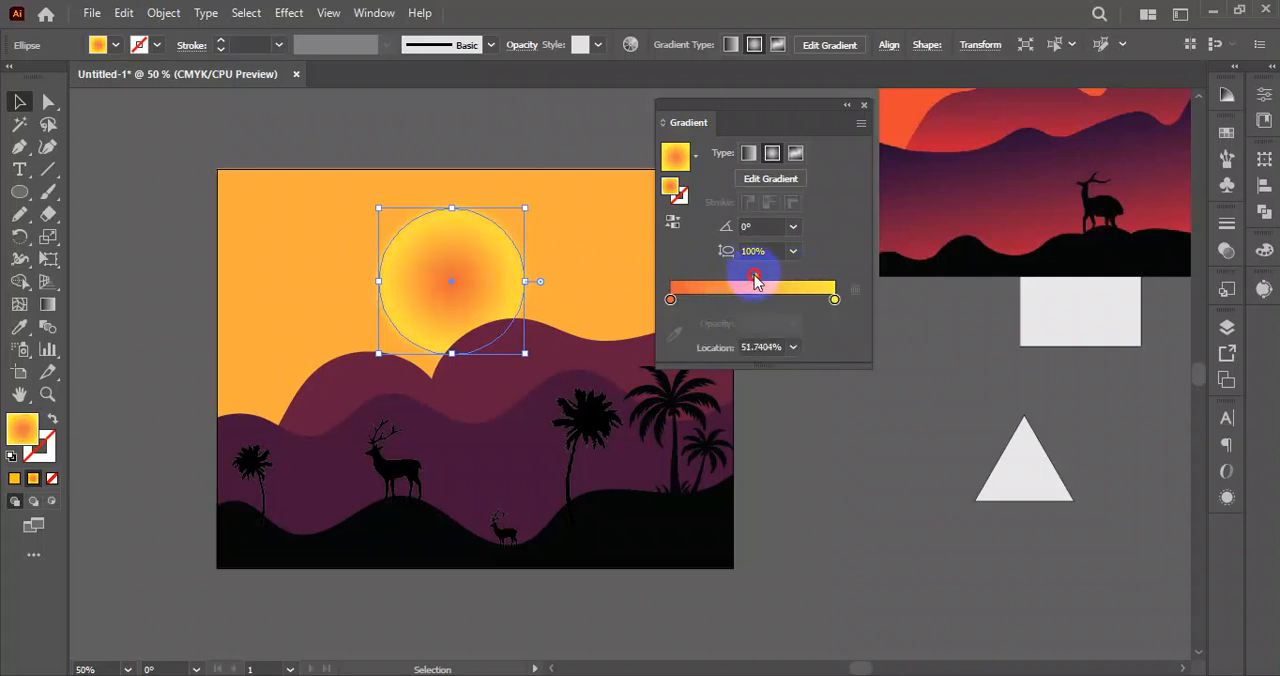
pyautogui.click(871, 474)
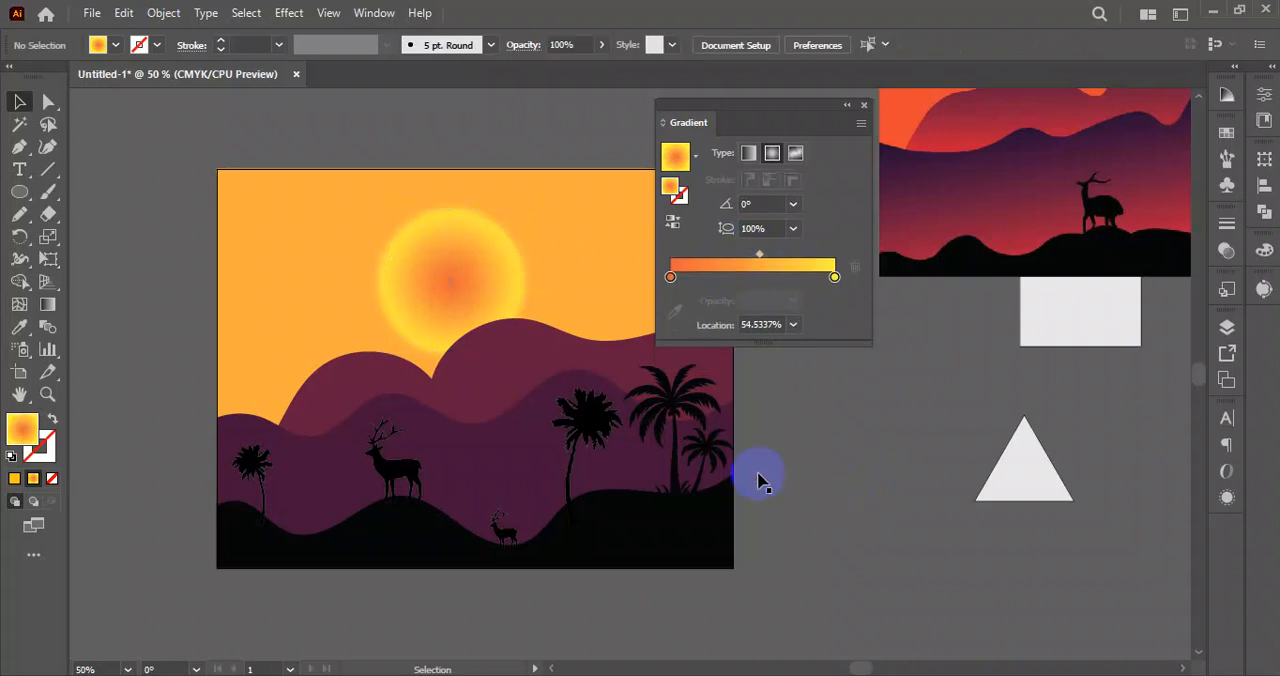
# Unlock all locked objects so the sky background can be edited again.
pyautogui.scroll(-3, 757, 480)
pyautogui.scroll(-4, 509, 297)
pyautogui.moveTo(608, 324); pyautogui.dragTo(411, 412)
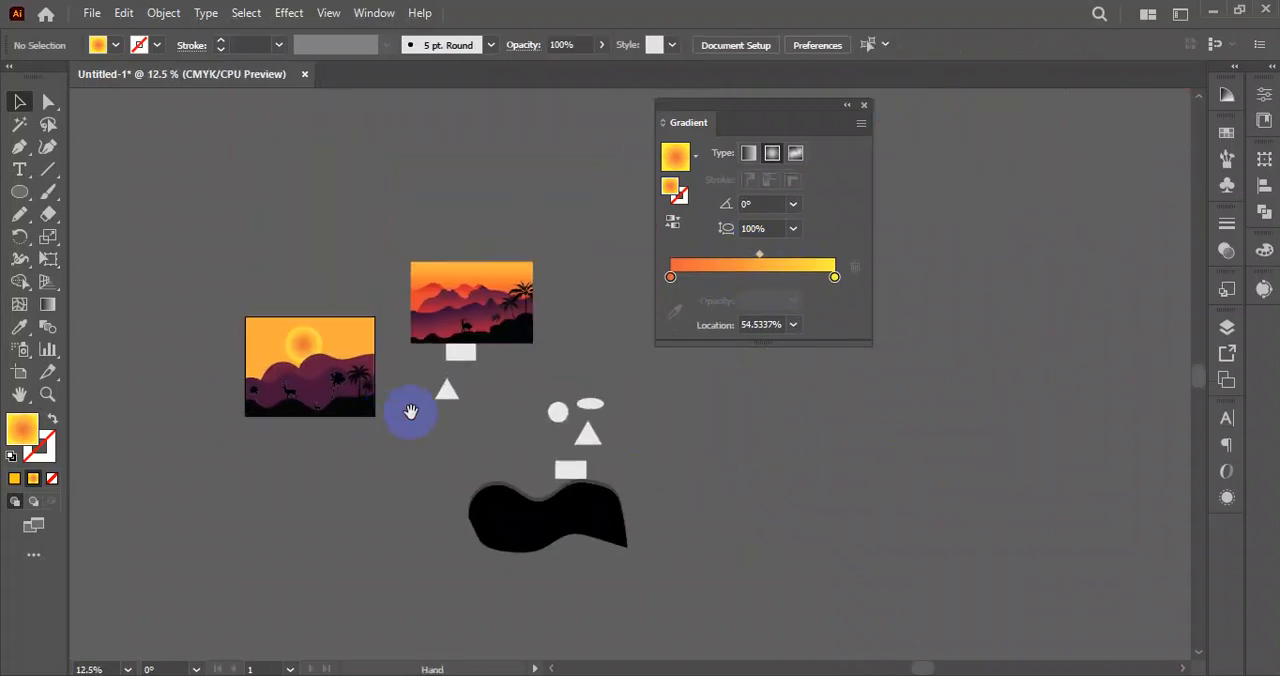
pyautogui.scroll(3, 330, 390)
pyautogui.hscroll(2, 620, 430)
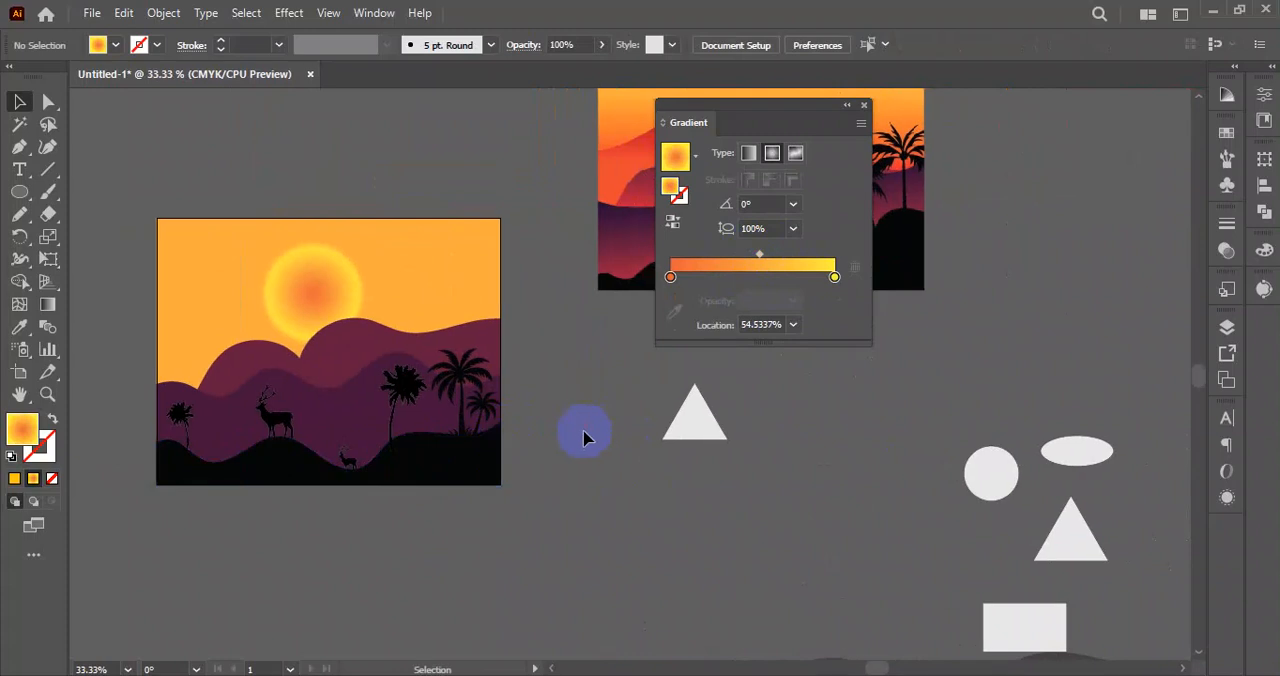
pyautogui.moveTo(512, 170); pyautogui.dragTo(177, 487)
pyautogui.click(236, 571)
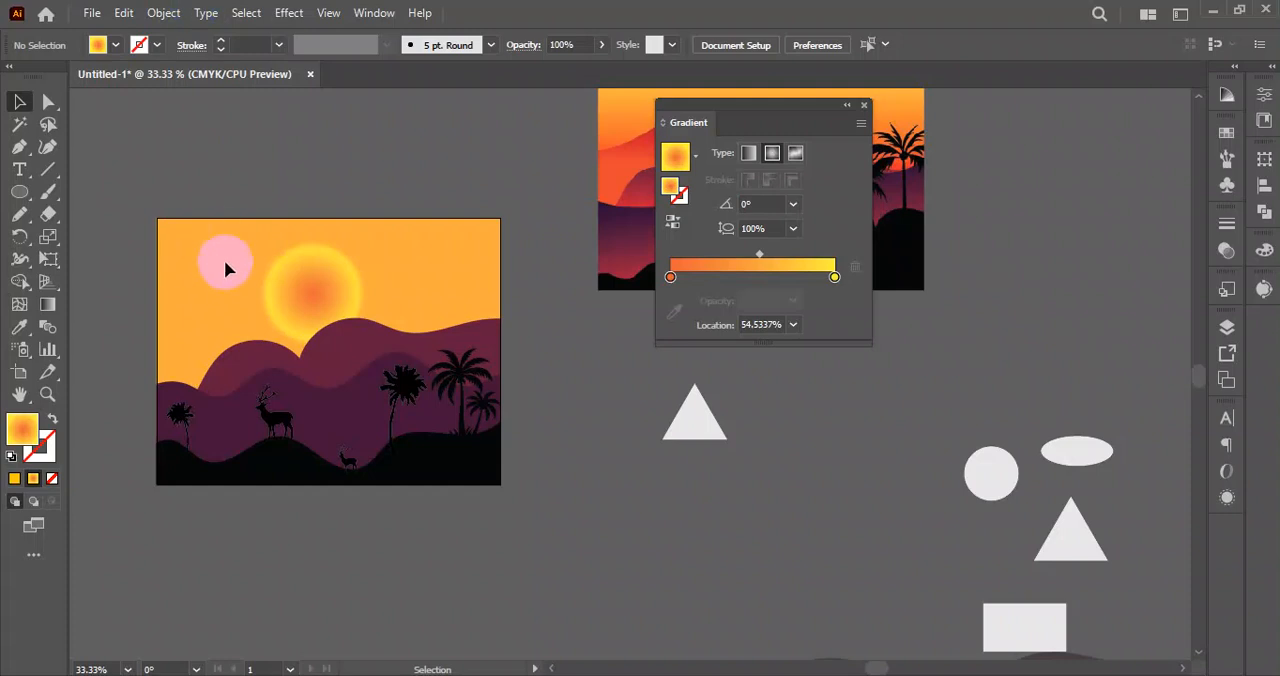
pyautogui.click(160, 17)
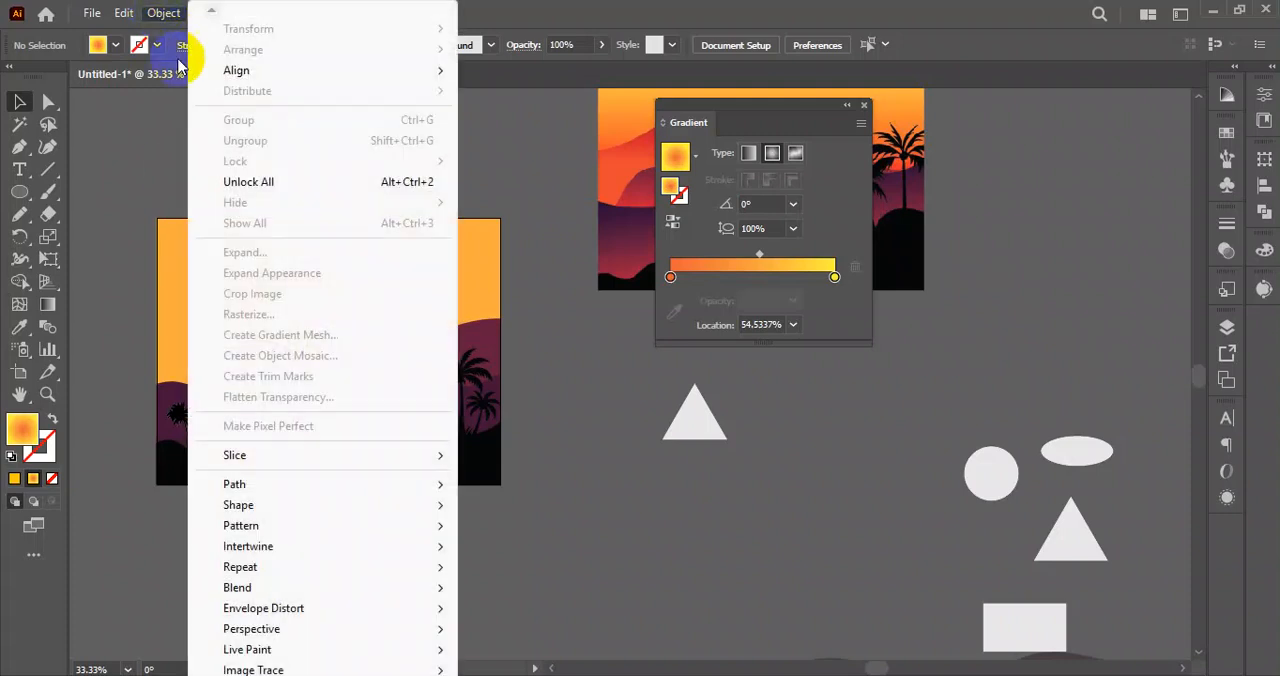
pyautogui.click(246, 180)
pyautogui.click(263, 268)
# Fill the sky background with the orange-to-yellow gradient as a linear gradient at an angle of -30°.
pyautogui.click(216, 256)
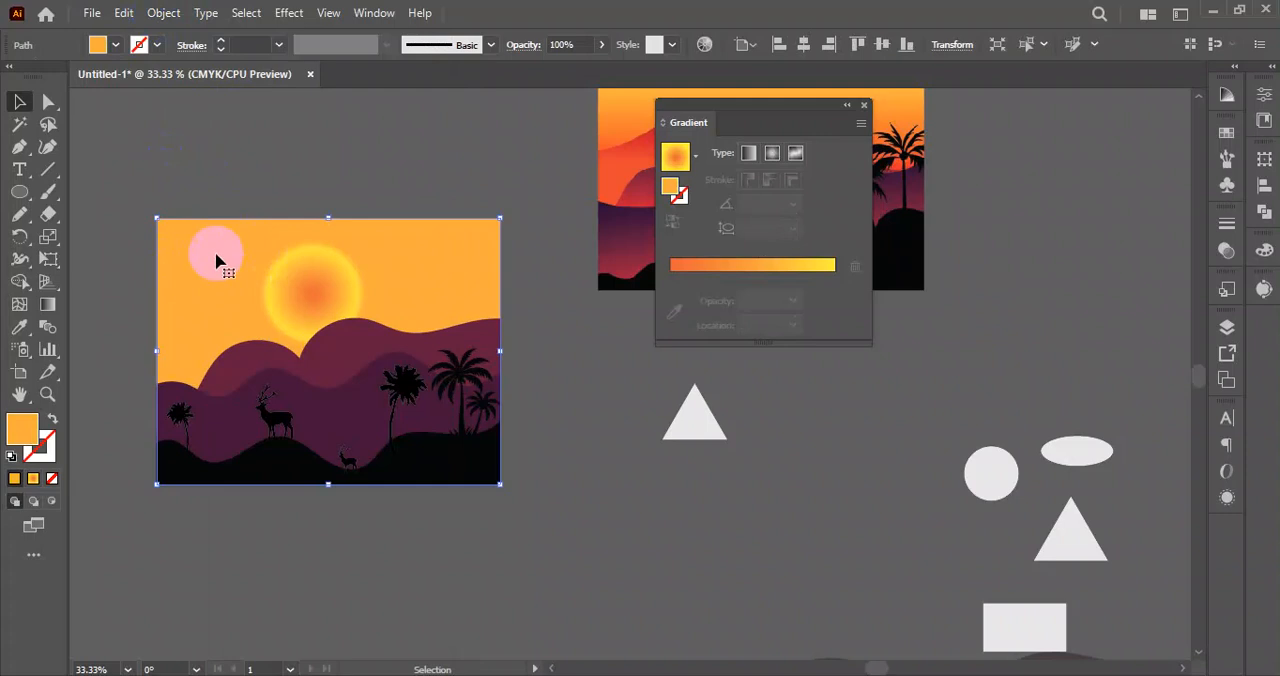
pyautogui.click(750, 266)
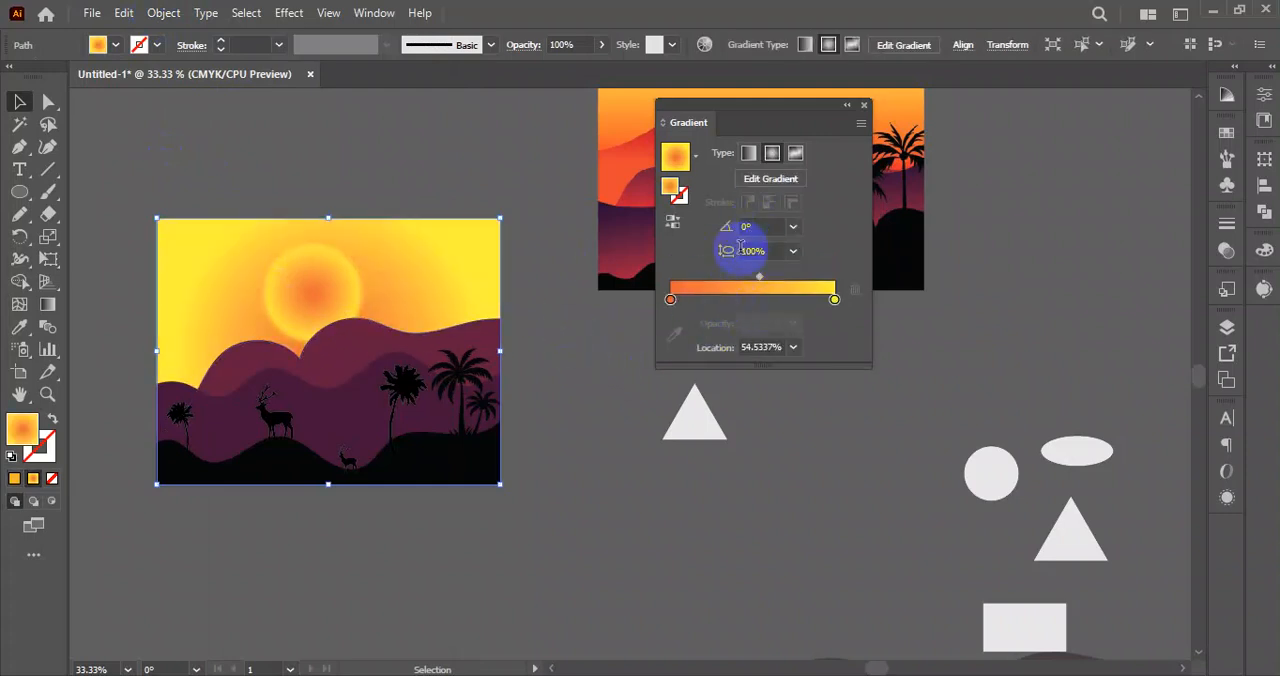
pyautogui.click(748, 153)
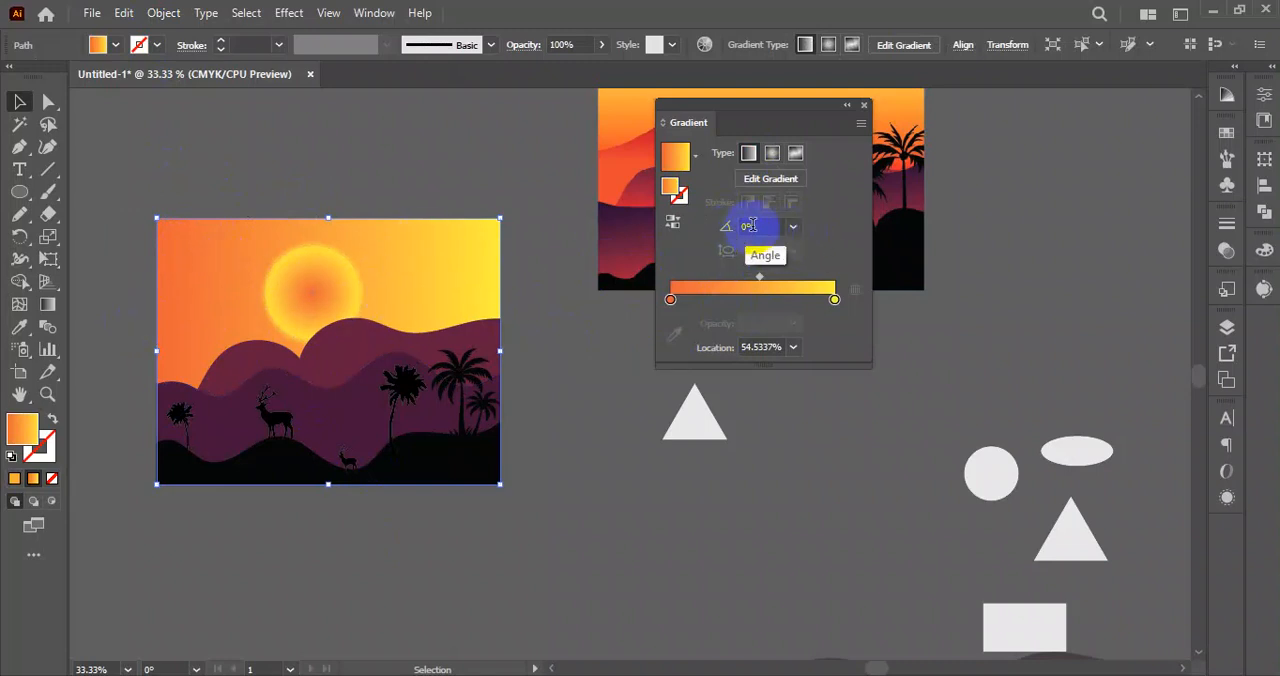
pyautogui.click(793, 228)
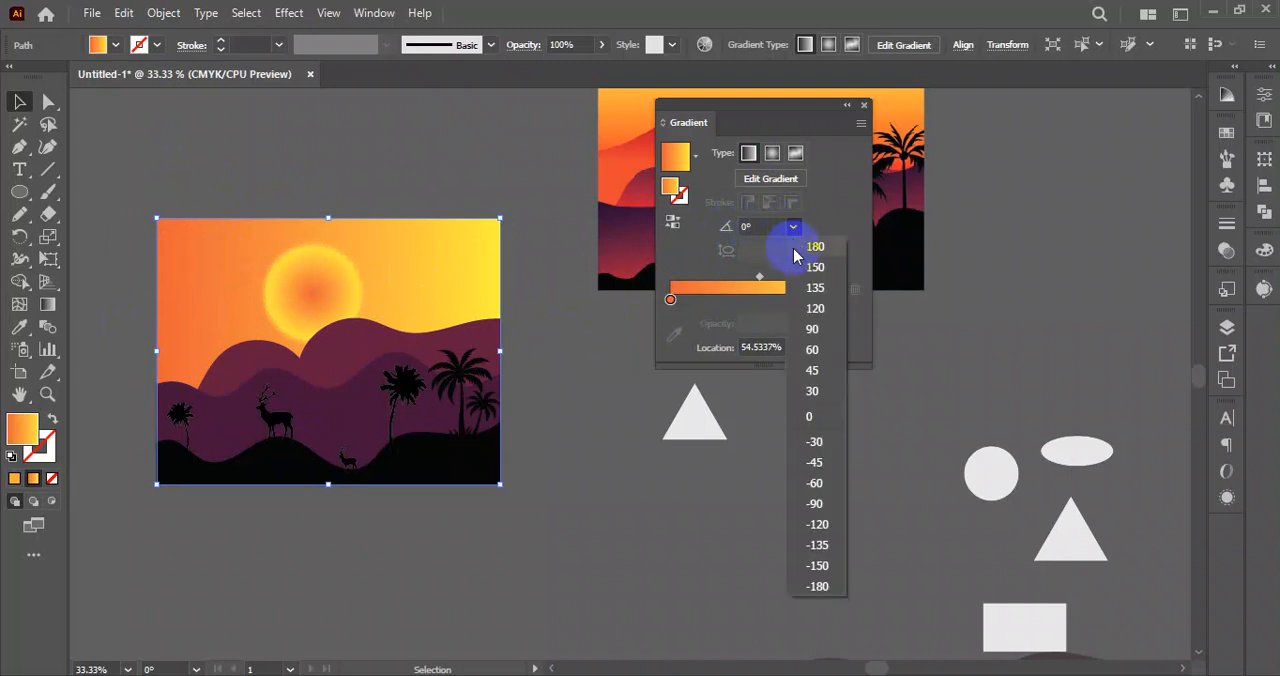
pyautogui.click(820, 444)
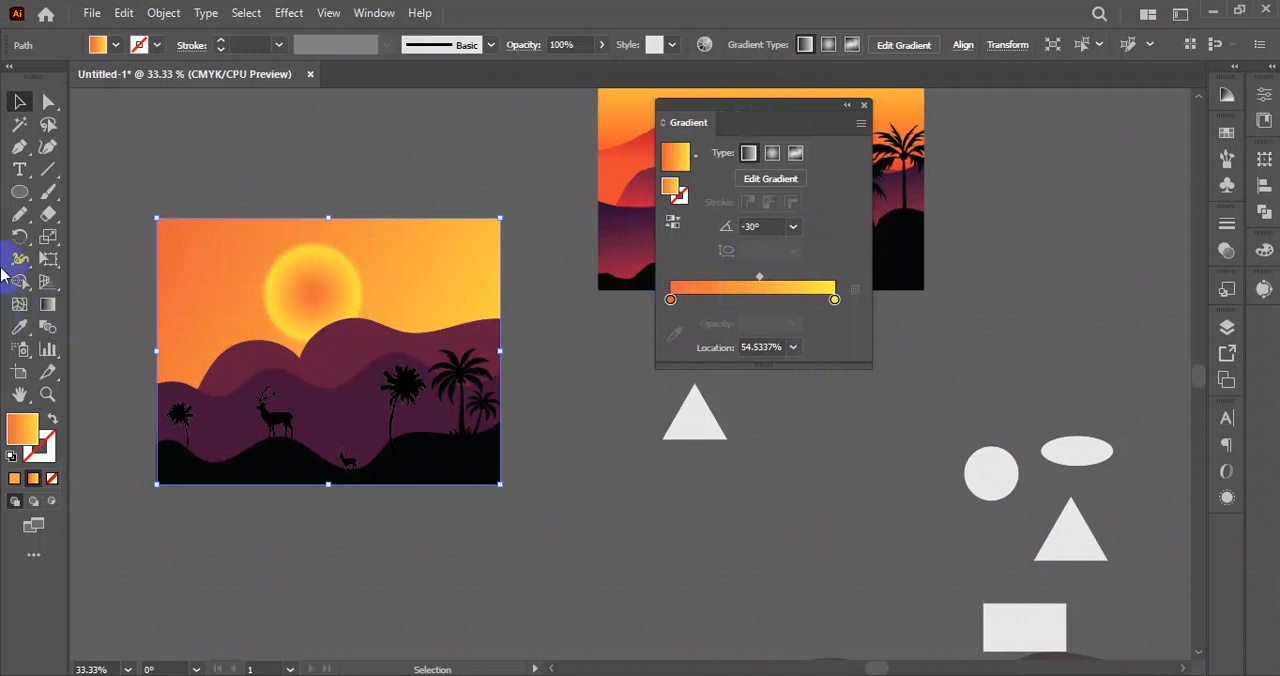
# Redraw the sky's gradient vertically with the Gradient tool, running from orange at the sky's top edge down to yellow at its base.
pyautogui.click(54, 307)
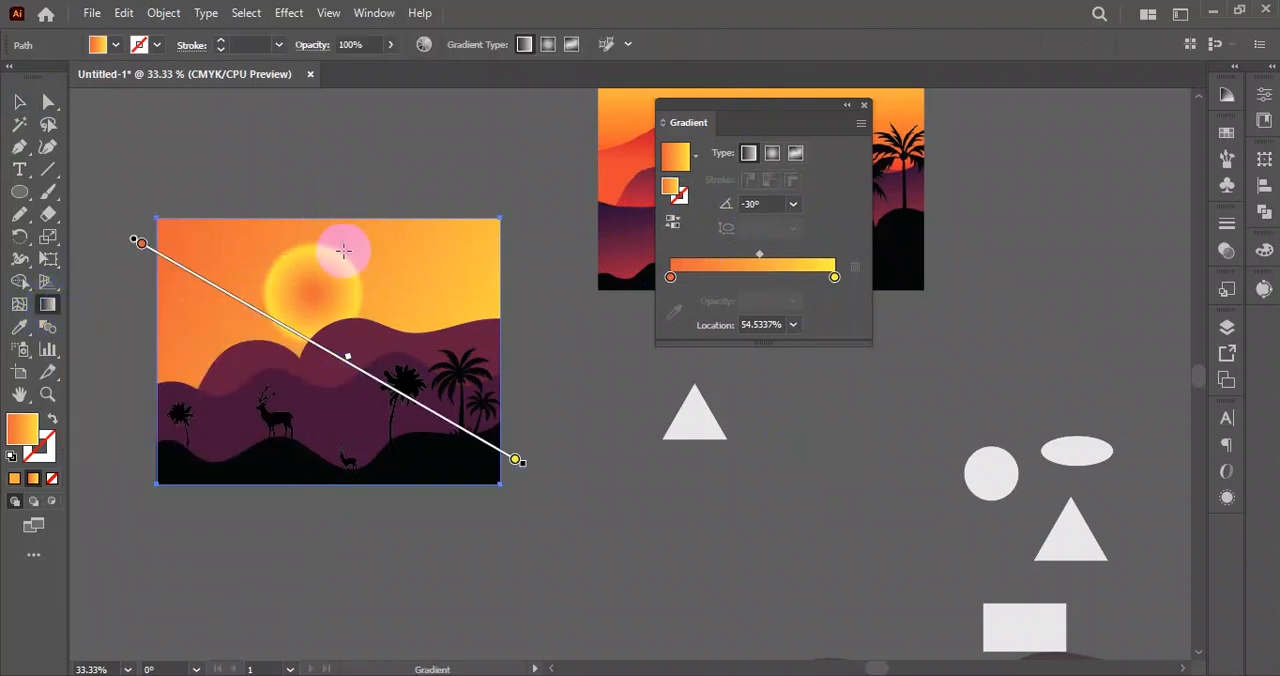
pyautogui.moveTo(313, 489); pyautogui.dragTo(315, 216)
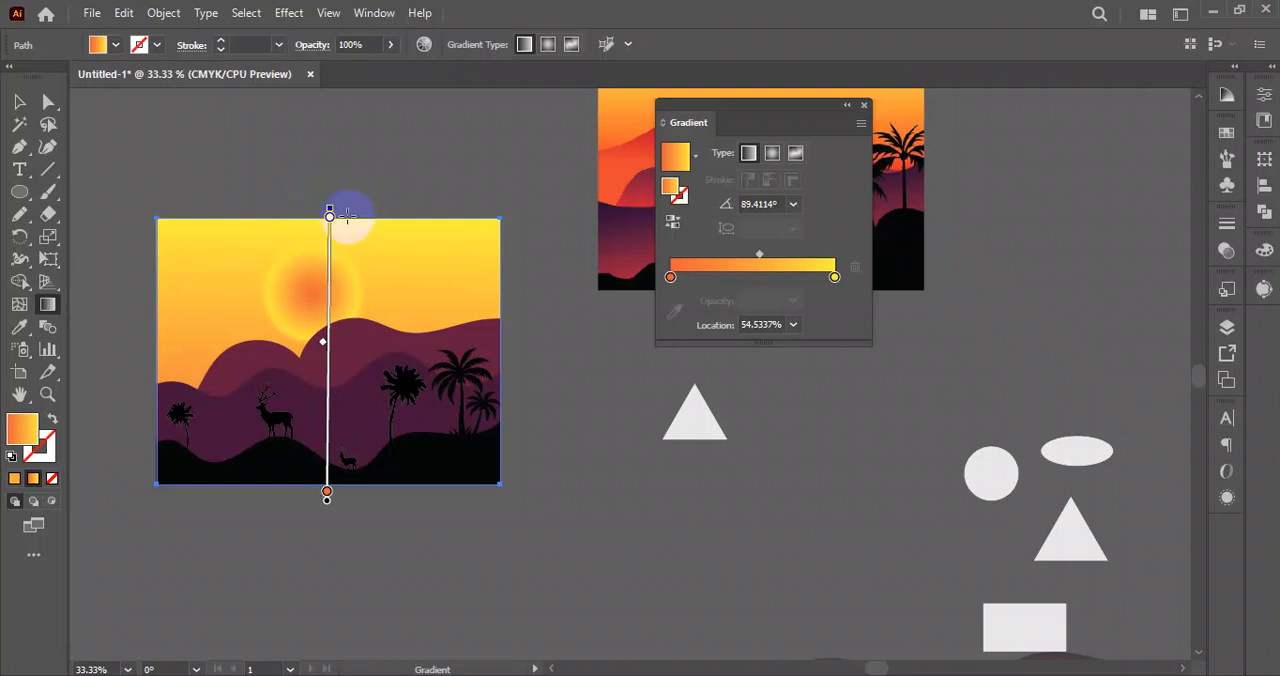
pyautogui.moveTo(347, 215); pyautogui.dragTo(338, 482)
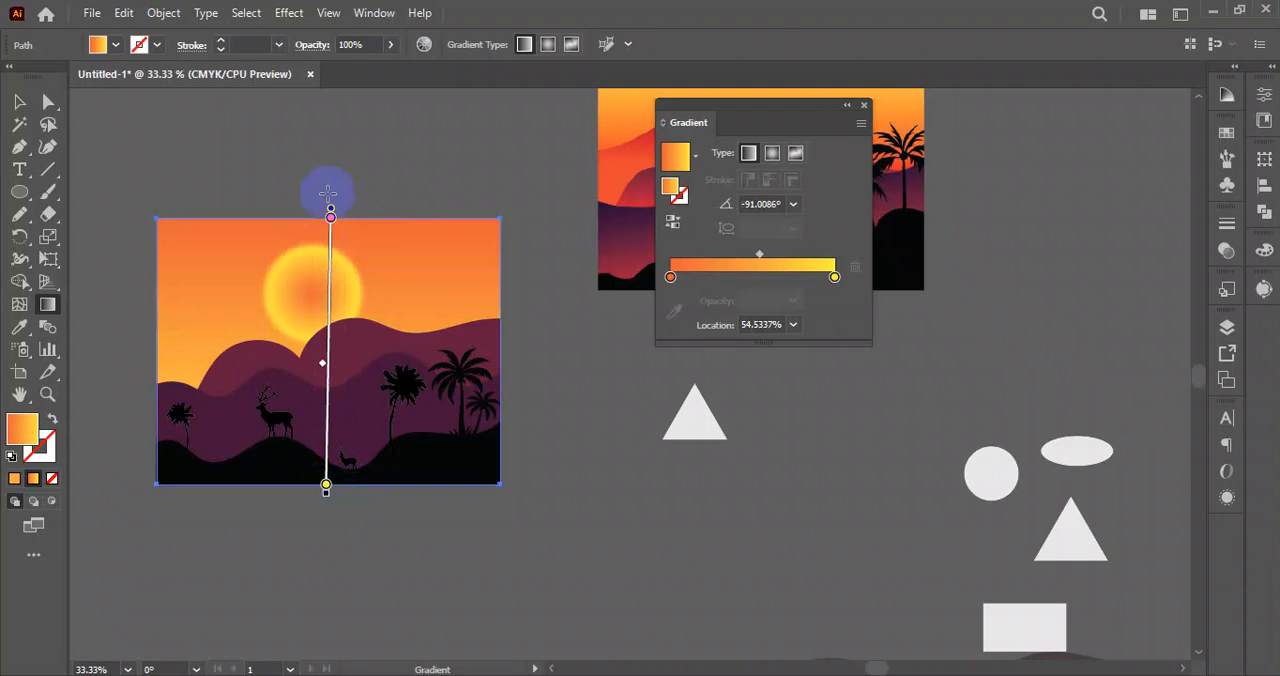
# Redraw the sky's linear gradient exactly vertical at -90°, running from orange at the sky's top edge to yellow at its base.
pyautogui.click(16, 101)
pyautogui.click(620, 465)
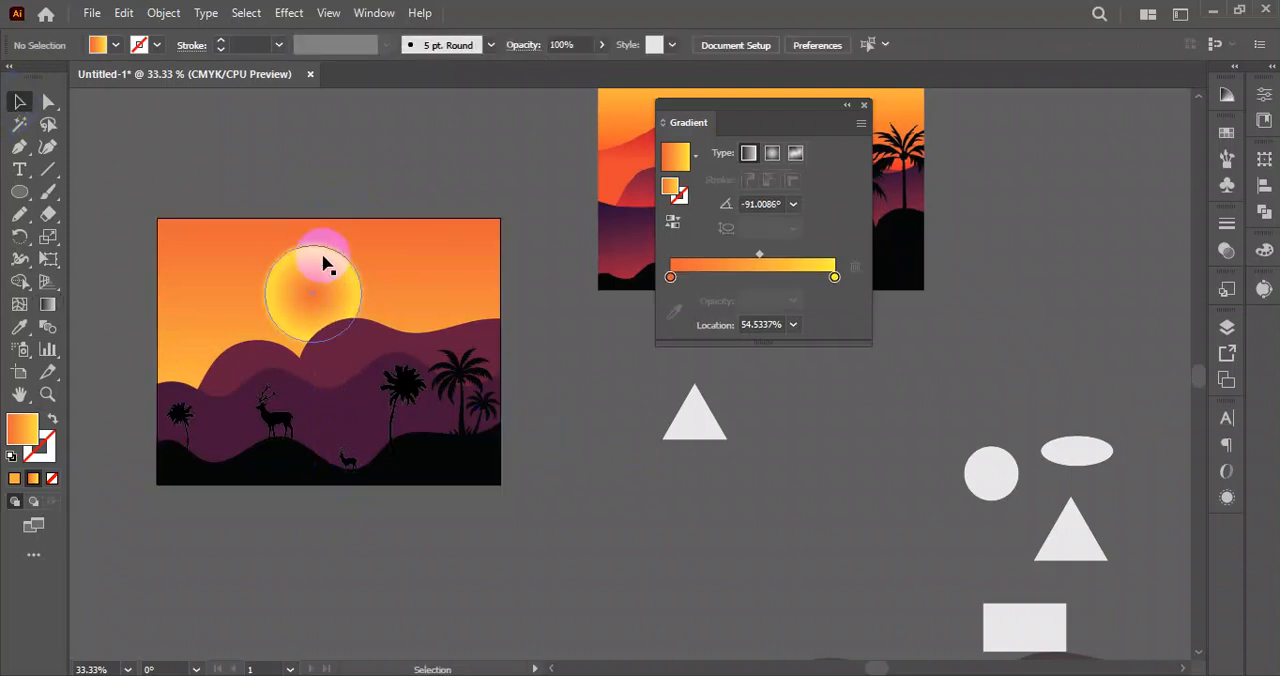
pyautogui.click(47, 304)
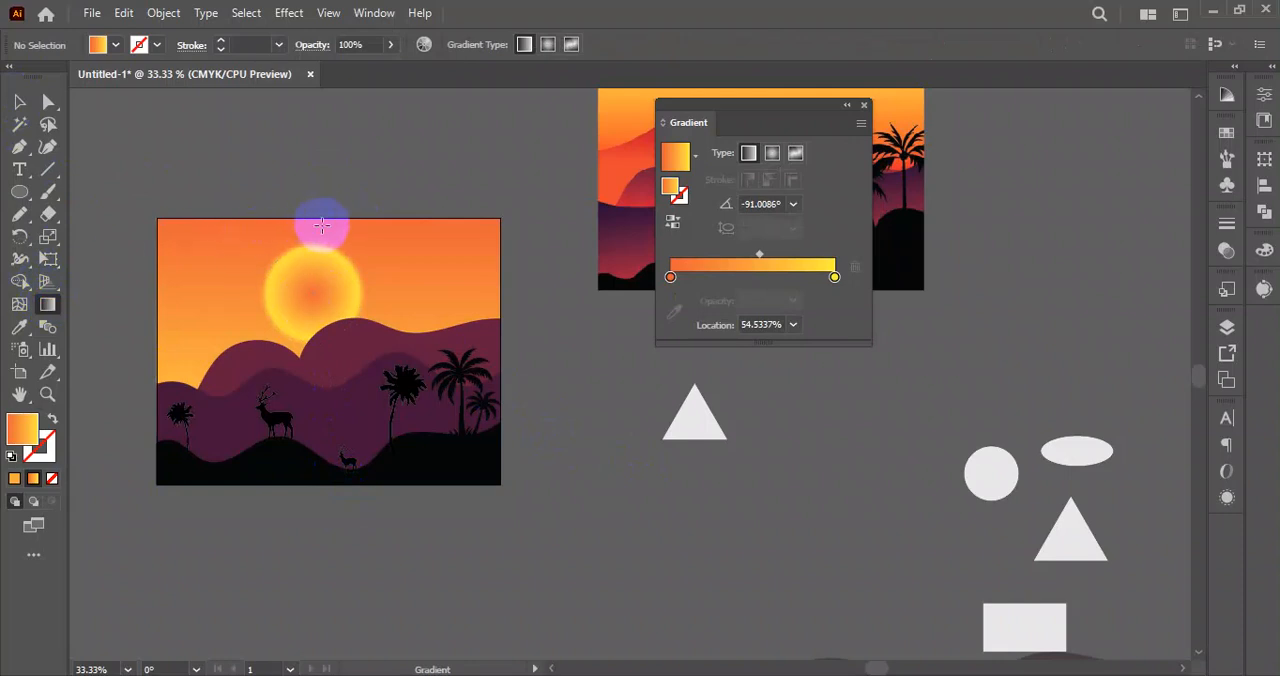
pyautogui.click(321, 218)
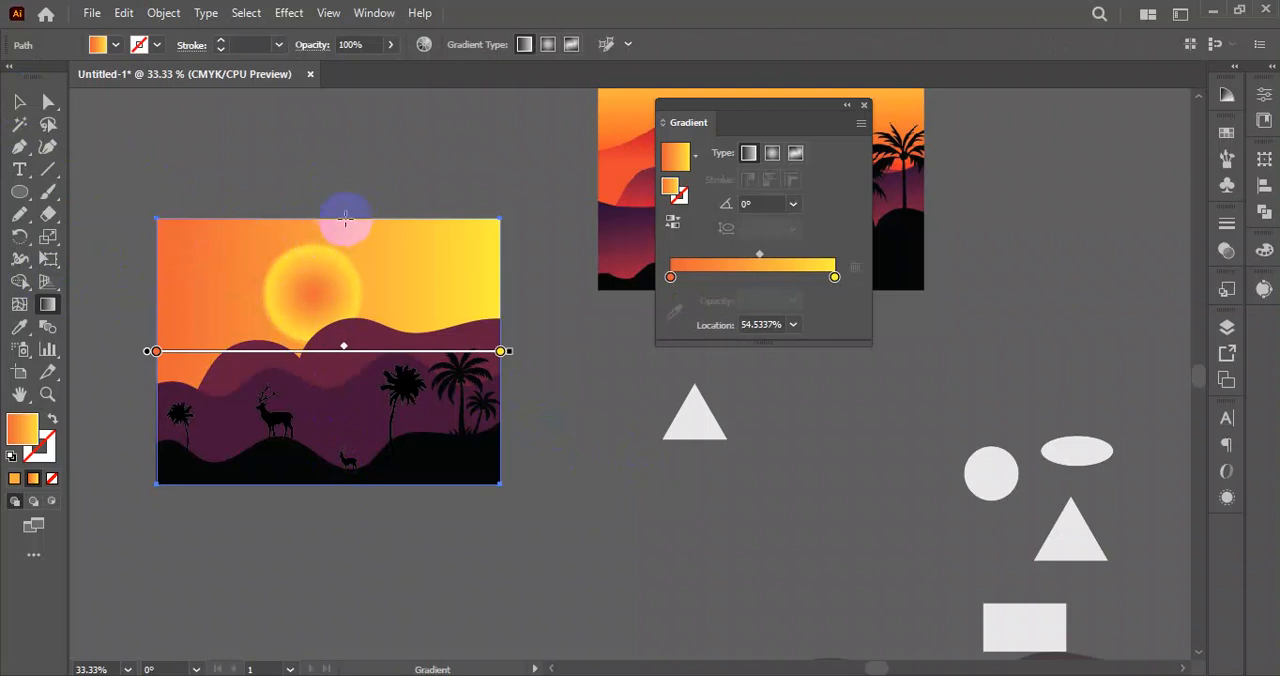
pyautogui.moveTo(333, 216); pyautogui.dragTo(330, 486)
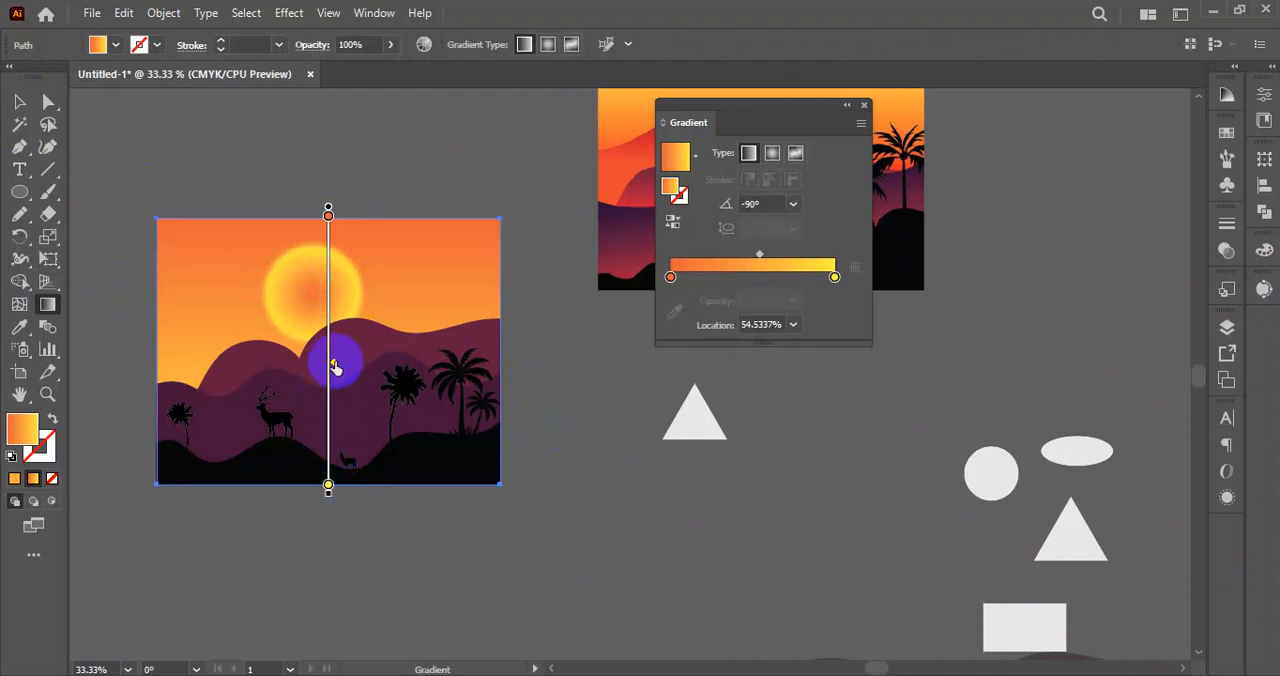
# Shift the midpoint of the sky's orange-to-yellow gradient to 38.8112% and deselect the sky.
pyautogui.moveTo(334, 366)
pyautogui.mouseDown()
pyautogui.moveTo(337, 299)
pyautogui.moveTo(332, 334)
pyautogui.moveTo(352, 346)
pyautogui.mouseUp()
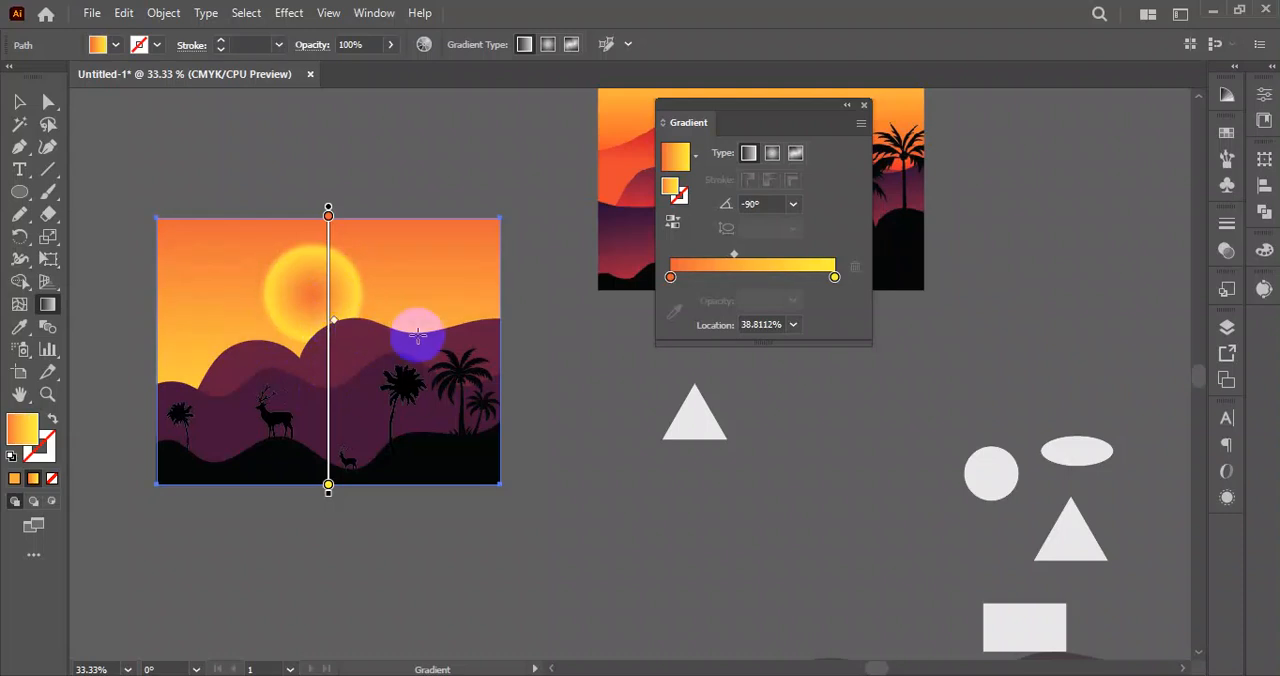
pyautogui.click(20, 102)
pyautogui.moveTo(209, 183); pyautogui.dragTo(392, 478)
pyautogui.click(596, 545)
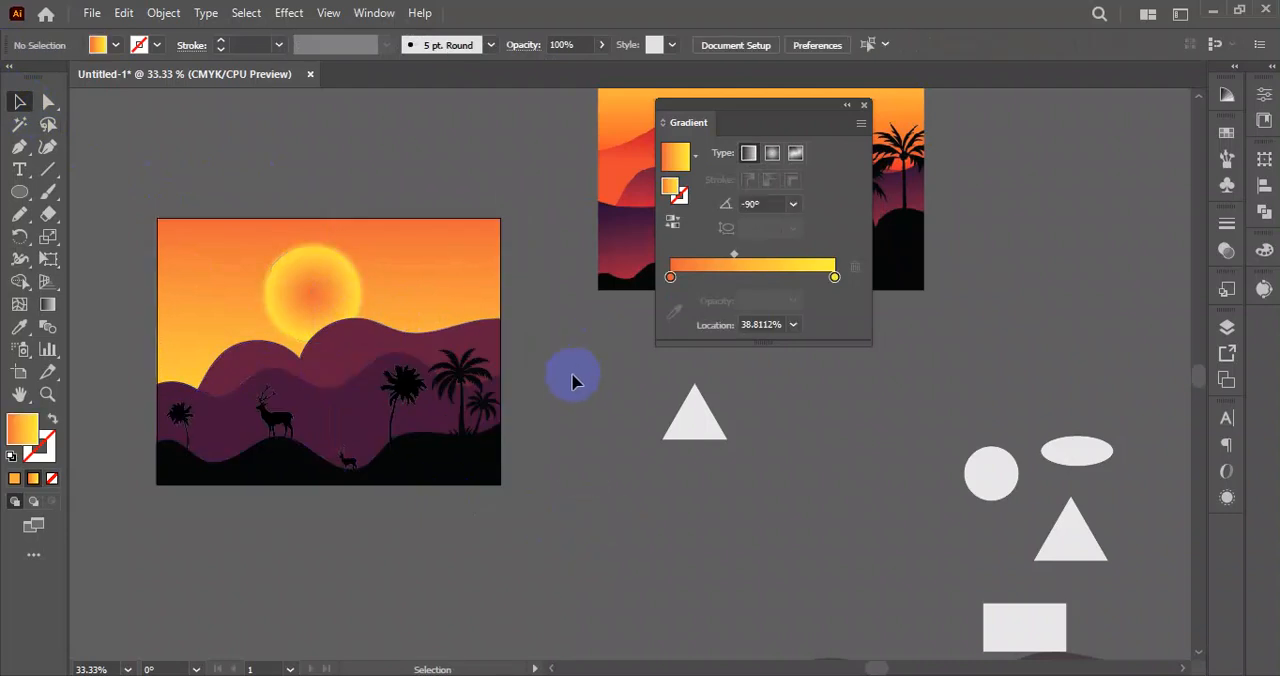
# Move the sunset reference image up, clear of the light grey square beneath it.
pyautogui.scroll(-2, 552, 385)
pyautogui.moveTo(553, 403); pyautogui.dragTo(438, 384)
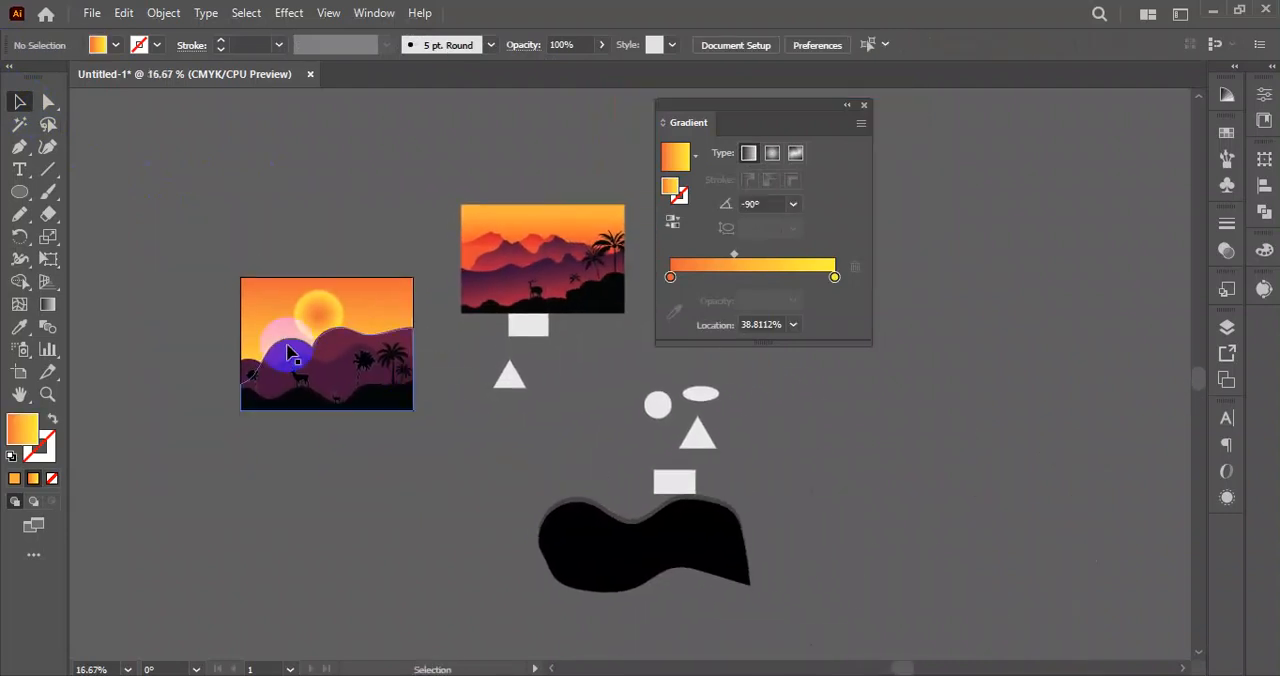
pyautogui.moveTo(234, 217); pyautogui.dragTo(430, 451)
pyautogui.click(475, 508)
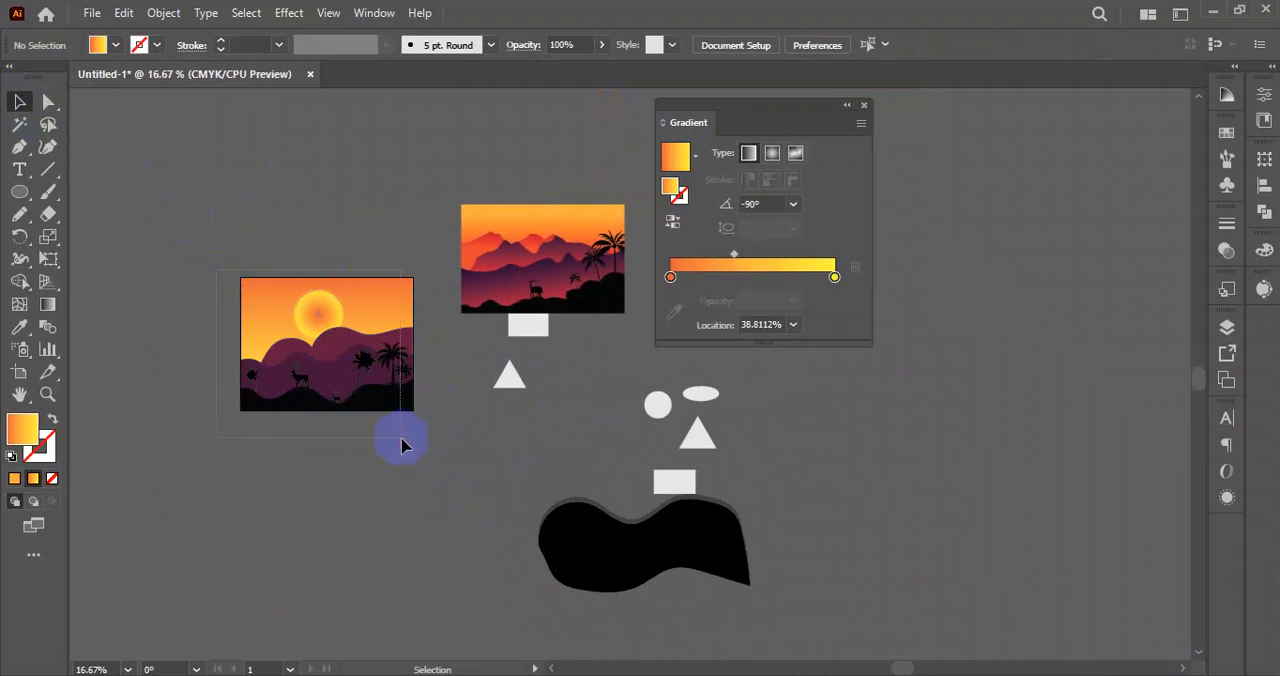
pyautogui.moveTo(401, 438); pyautogui.dragTo(422, 436)
pyautogui.moveTo(511, 264); pyautogui.dragTo(523, 215)
pyautogui.click(502, 518)
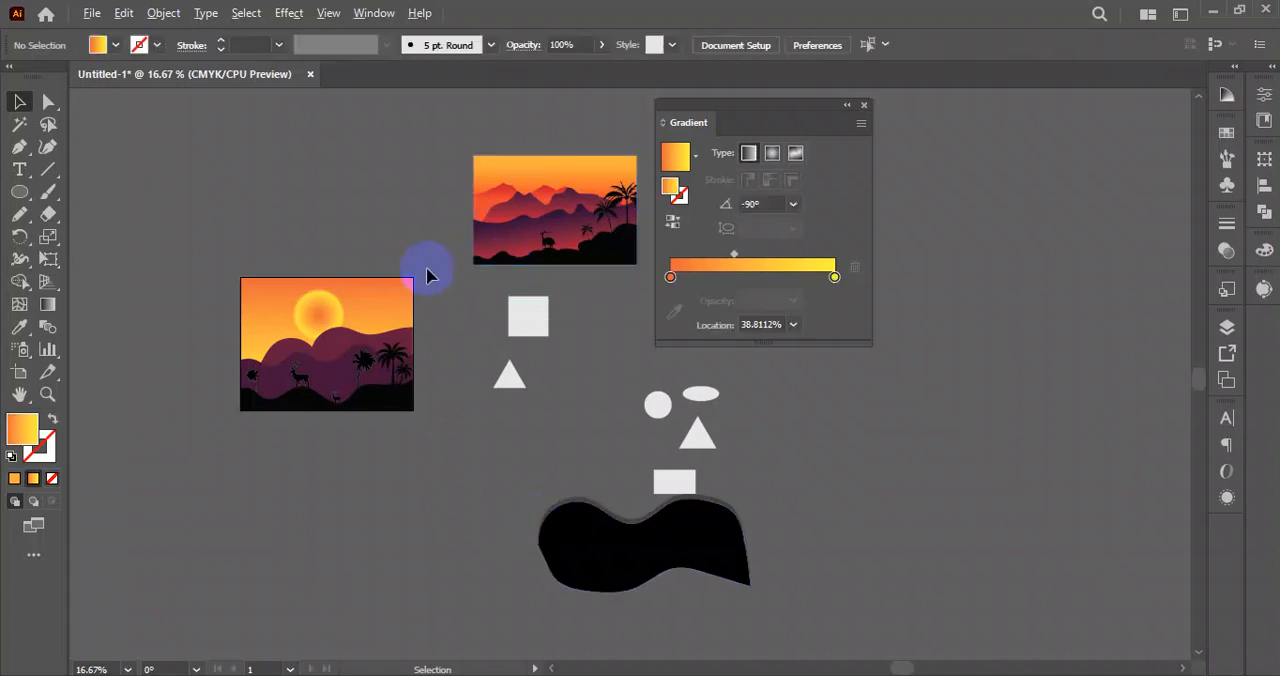
# Place the reference image directly above the recreated landscape with their left edges aligned for comparison.
pyautogui.scroll(3, 427, 269)
pyautogui.moveTo(471, 306); pyautogui.dragTo(511, 374)
pyautogui.moveTo(979, 257); pyautogui.dragTo(476, 284)
pyautogui.scroll(-2, 493, 332)
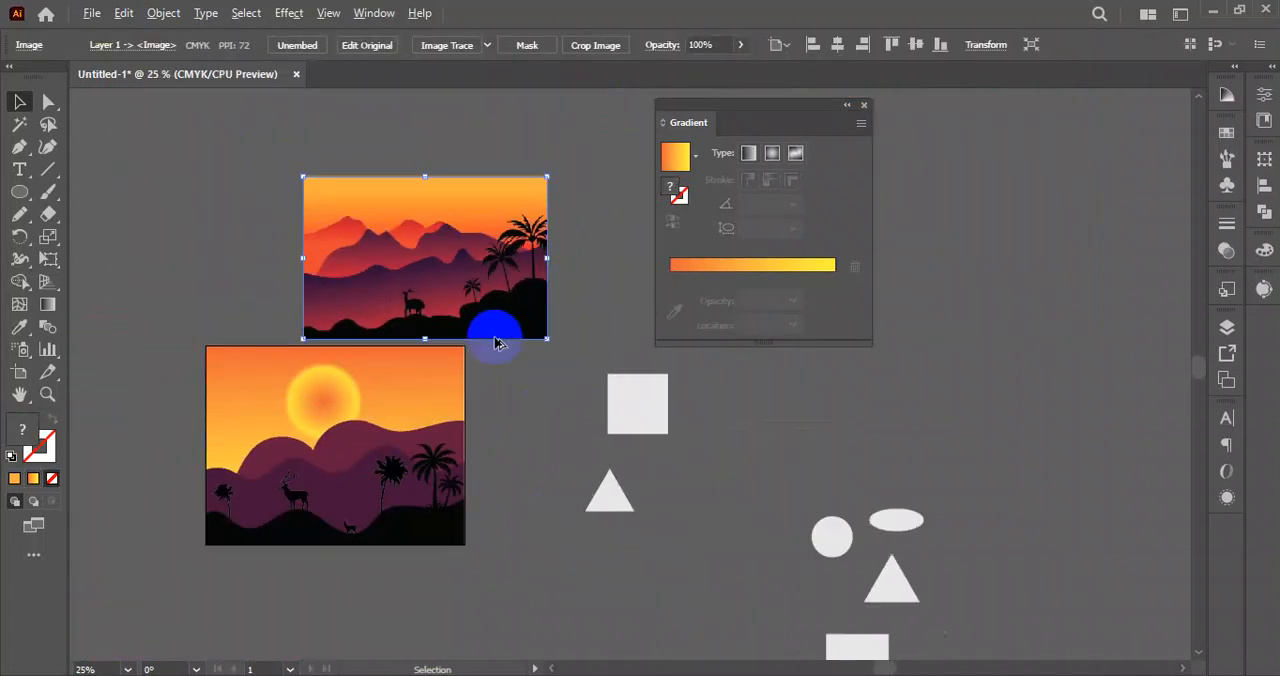
pyautogui.scroll(-1, 497, 343)
pyautogui.moveTo(423, 213); pyautogui.dragTo(326, 207)
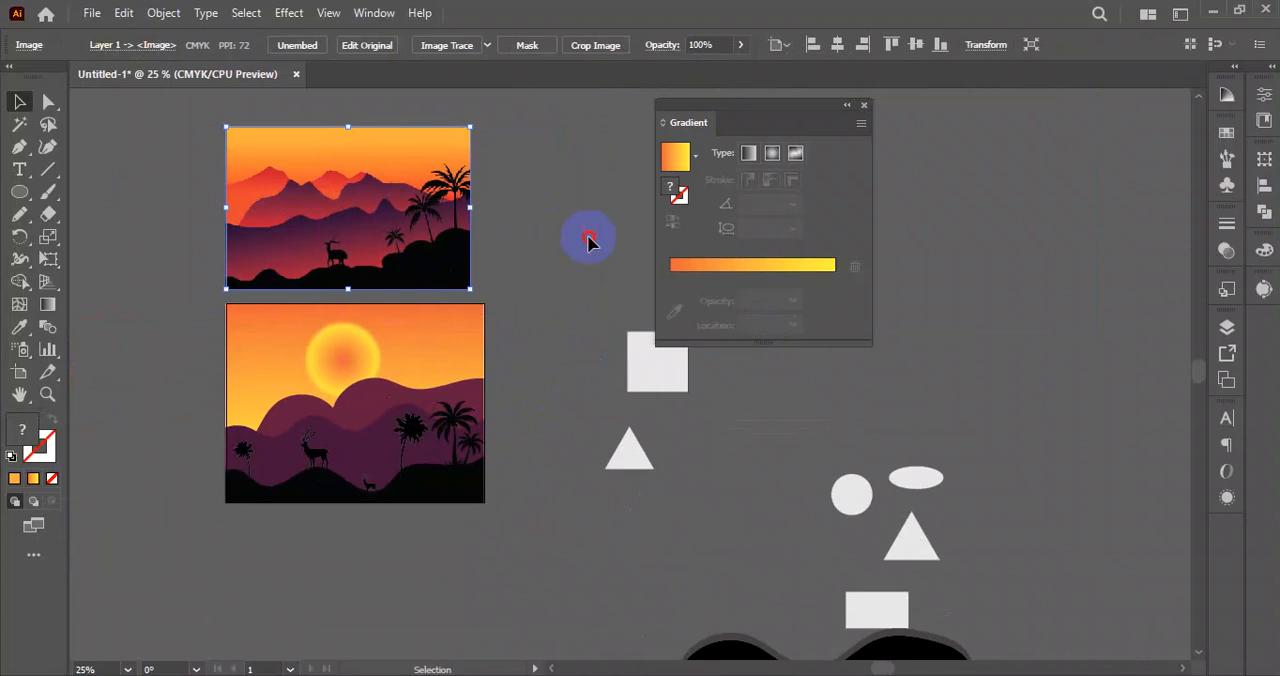
pyautogui.click(589, 240)
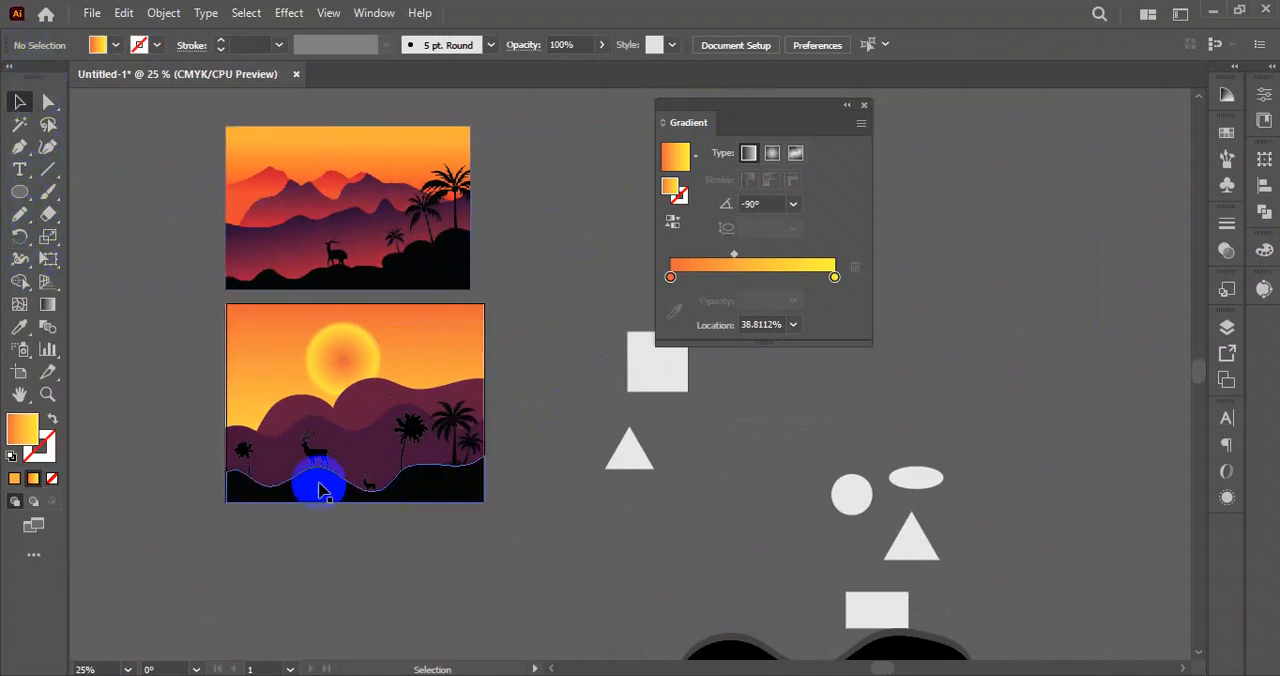
# Delete all the leftover light grey squares, triangles, circle, ellipse and rectangle beside the artwork.
pyautogui.moveTo(771, 106); pyautogui.dragTo(966, 113)
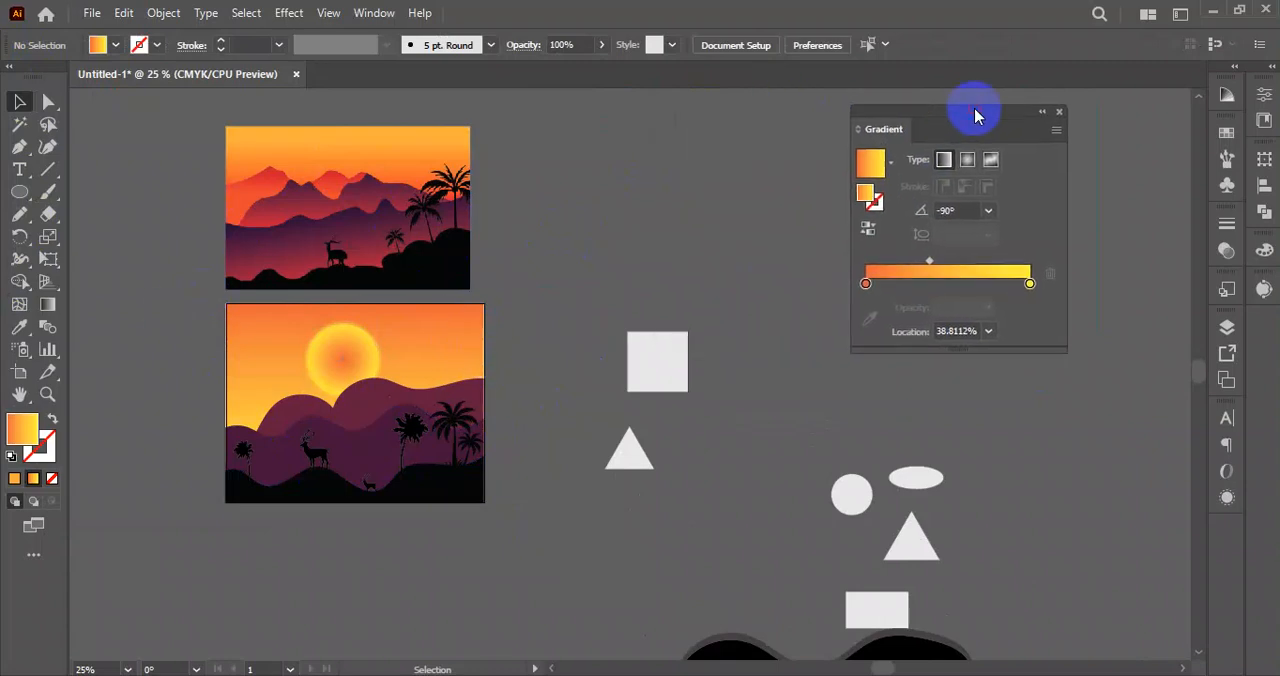
pyautogui.moveTo(612, 266); pyautogui.dragTo(978, 558)
pyautogui.moveTo(980, 605); pyautogui.dragTo(977, 613)
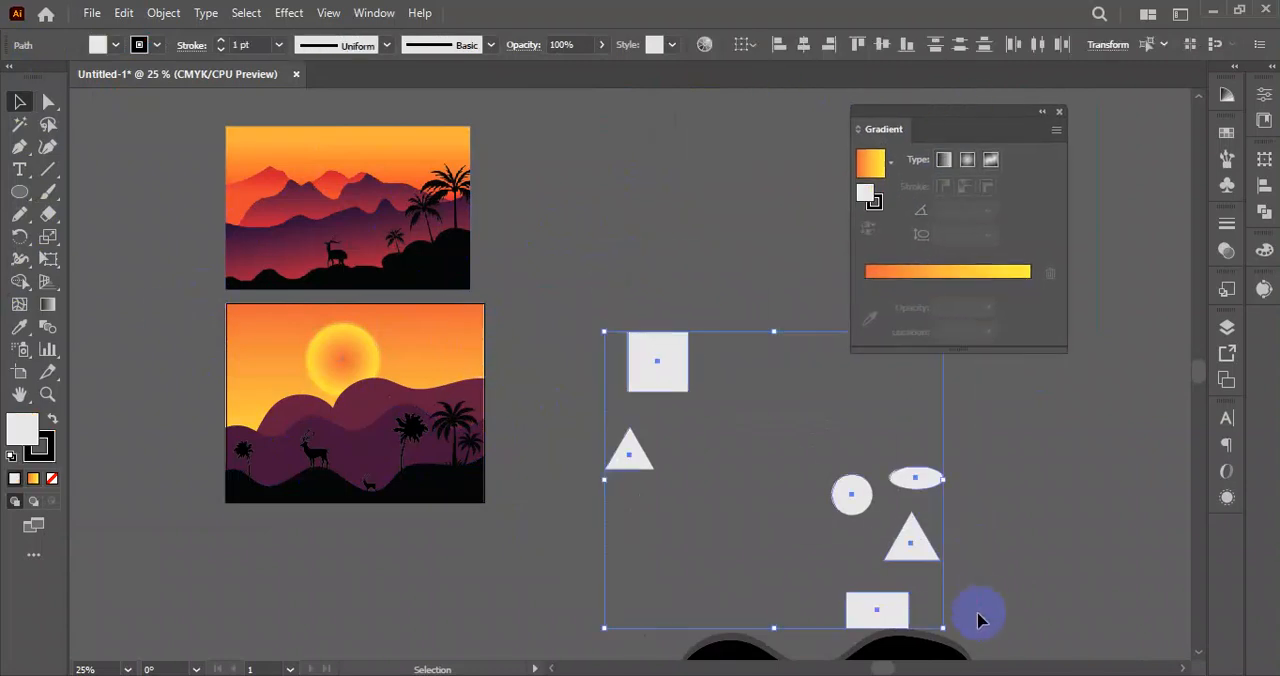
pyautogui.press('Delete')
# Draw two freehand wavy, rising curves with the Pencil tool on the empty area below the landscape.
pyautogui.click(27, 218)
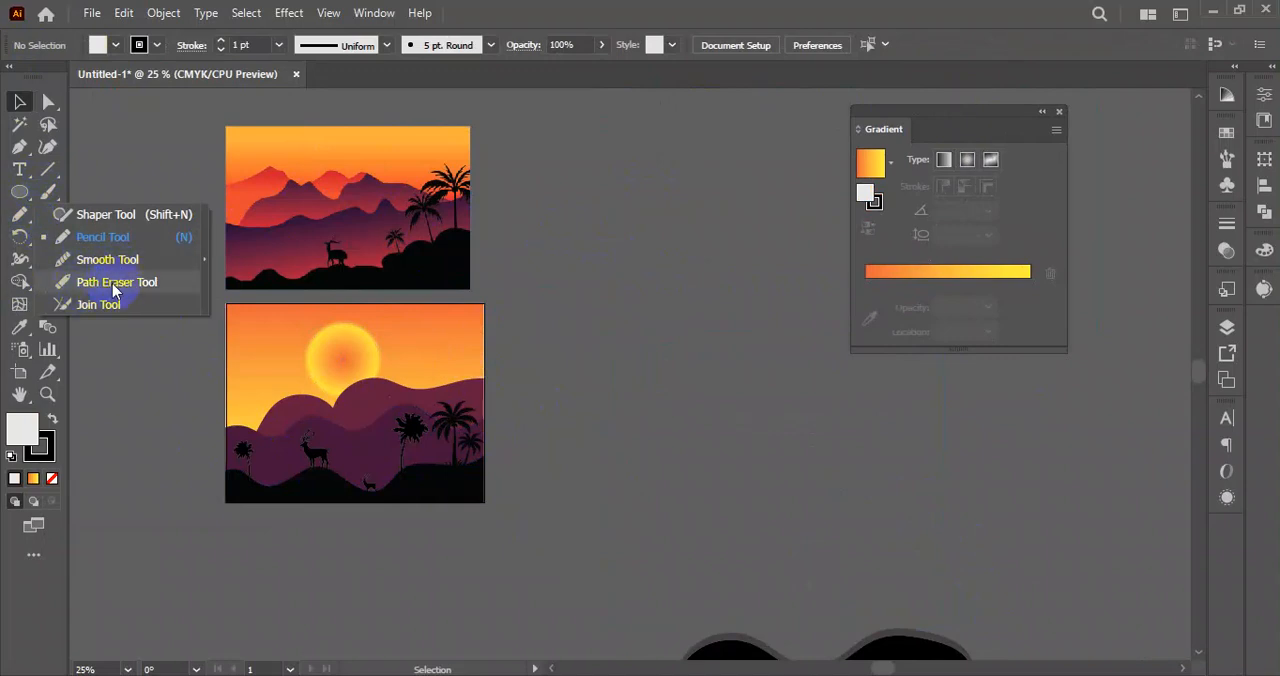
pyautogui.click(103, 237)
pyautogui.scroll(-5, 466, 342)
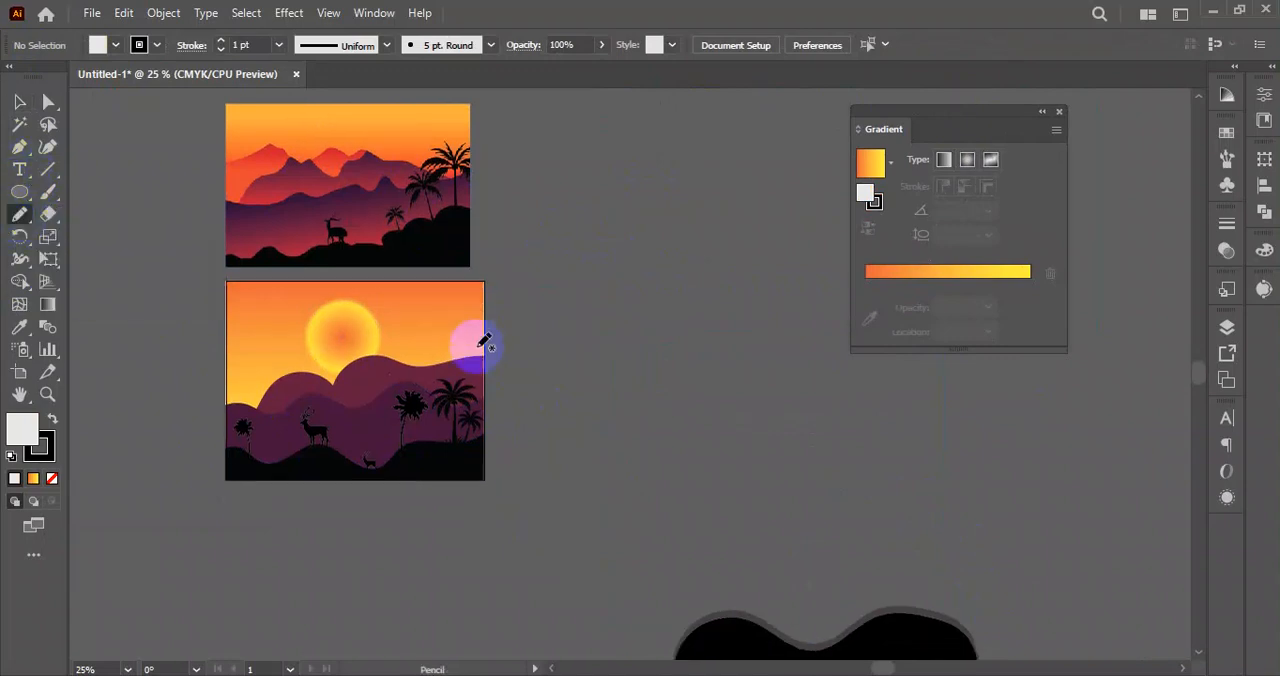
pyautogui.moveTo(258, 498)
pyautogui.mouseDown()
pyautogui.moveTo(354, 394)
pyautogui.moveTo(752, 200)
pyautogui.moveTo(790, 207)
pyautogui.mouseUp()
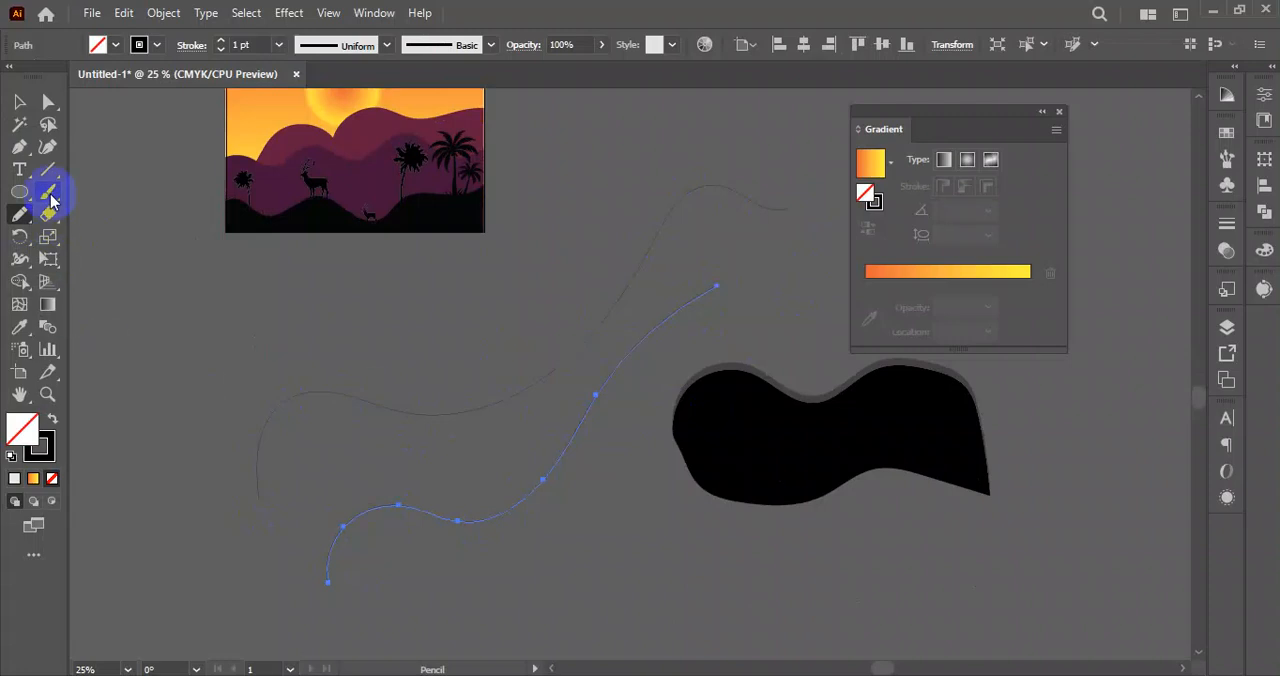
pyautogui.click(21, 104)
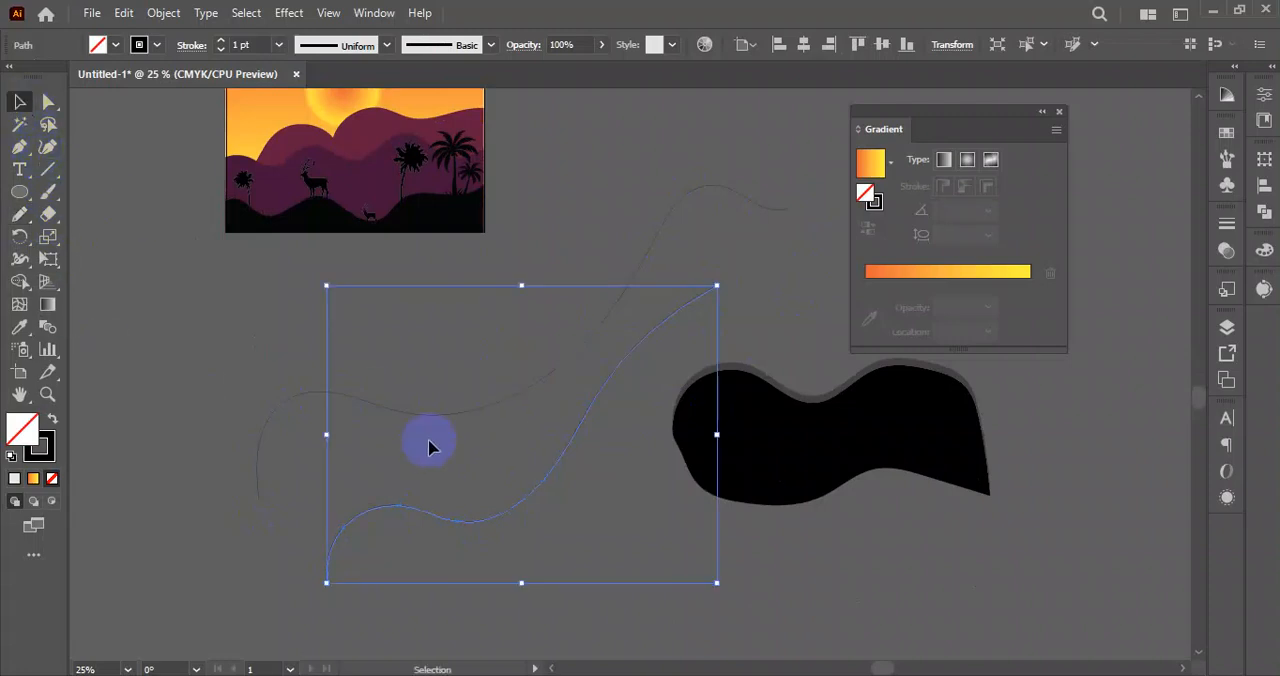
pyautogui.click(557, 252)
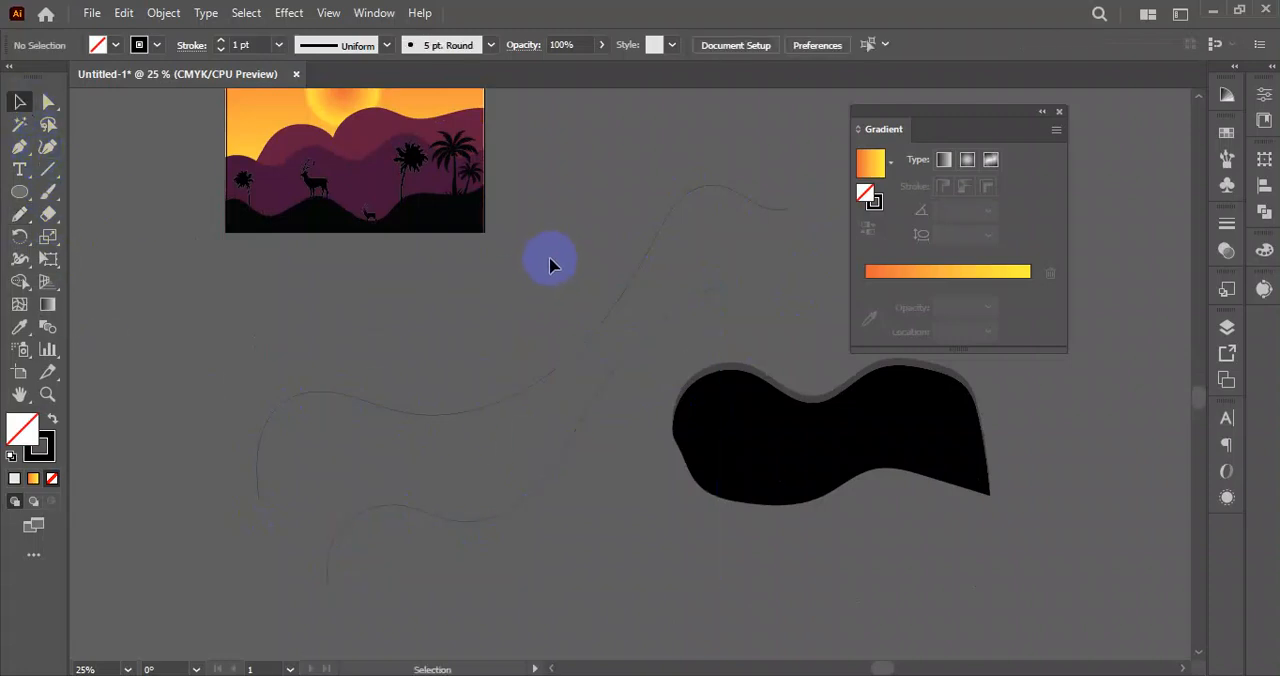
# Erase several sections of the upper wavy curve with the Path Eraser tool, leaving gaps along it.
pyautogui.click(420, 424)
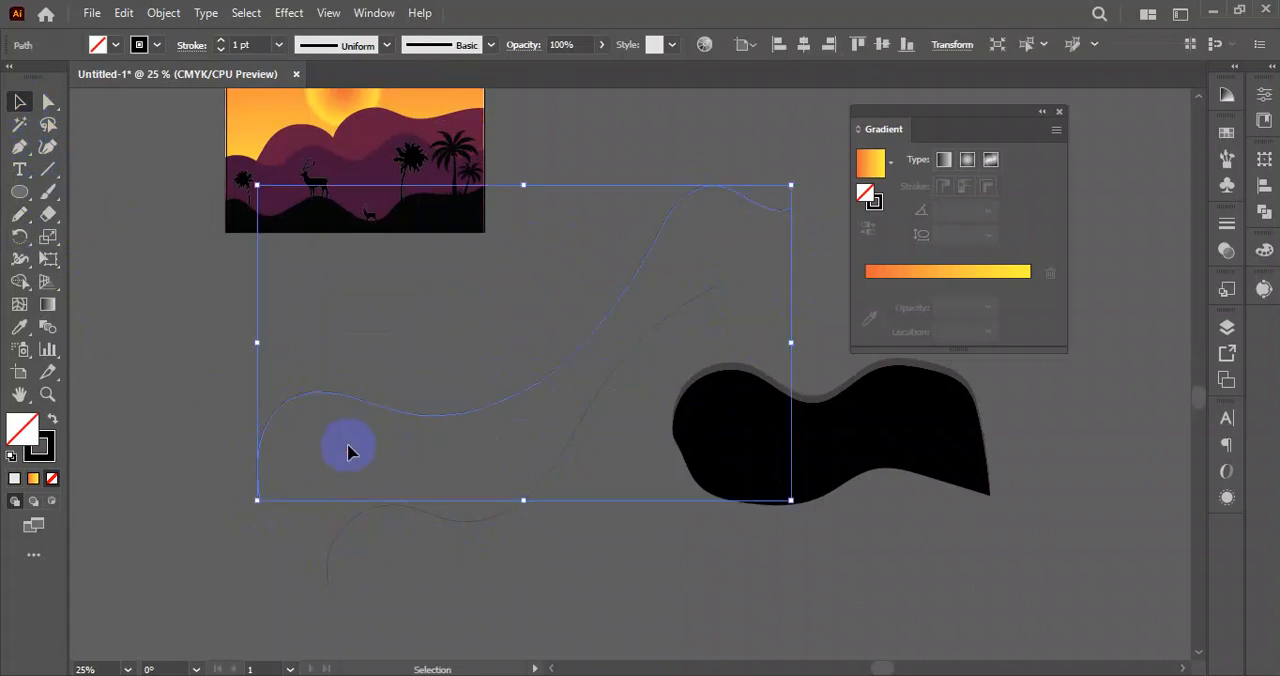
pyautogui.click(19, 218)
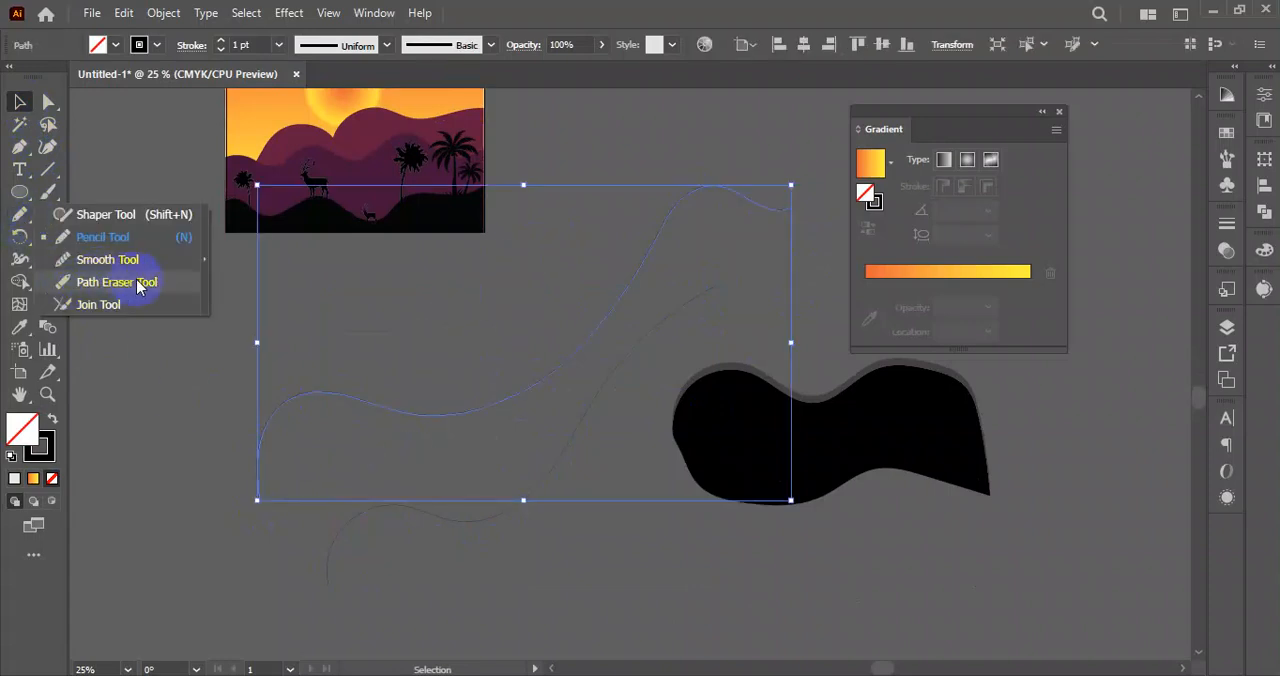
pyautogui.click(117, 283)
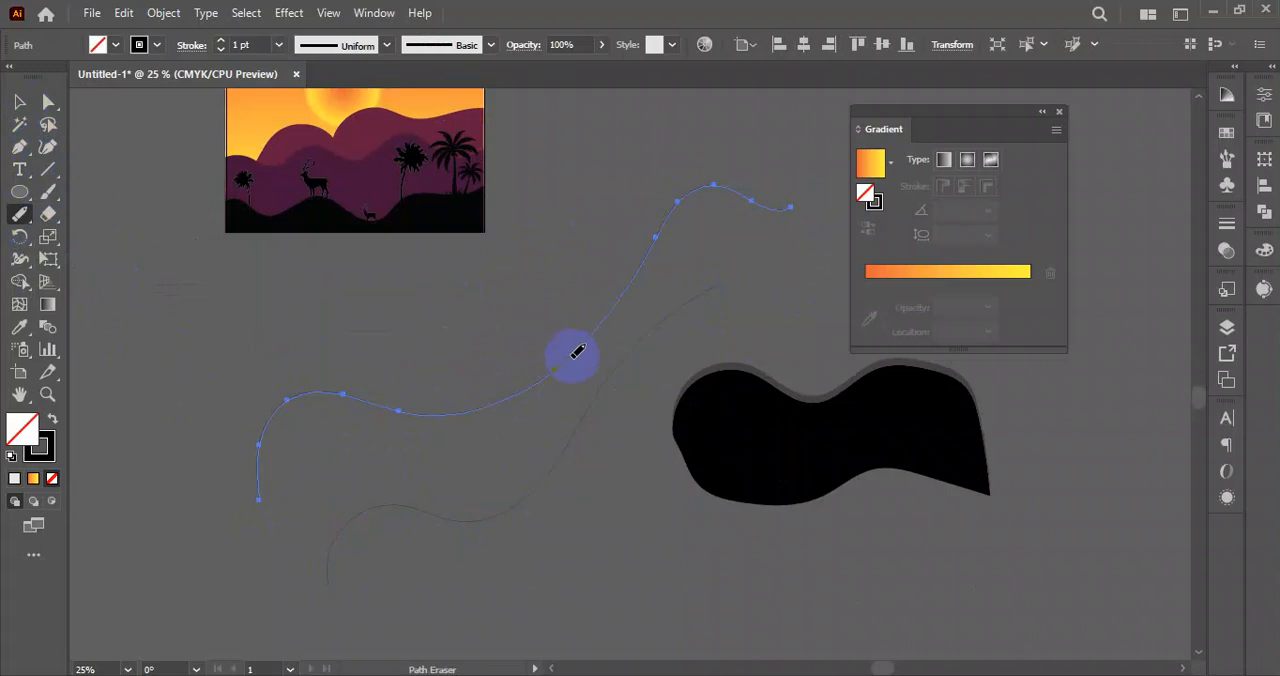
pyautogui.moveTo(560, 362); pyautogui.dragTo(495, 392)
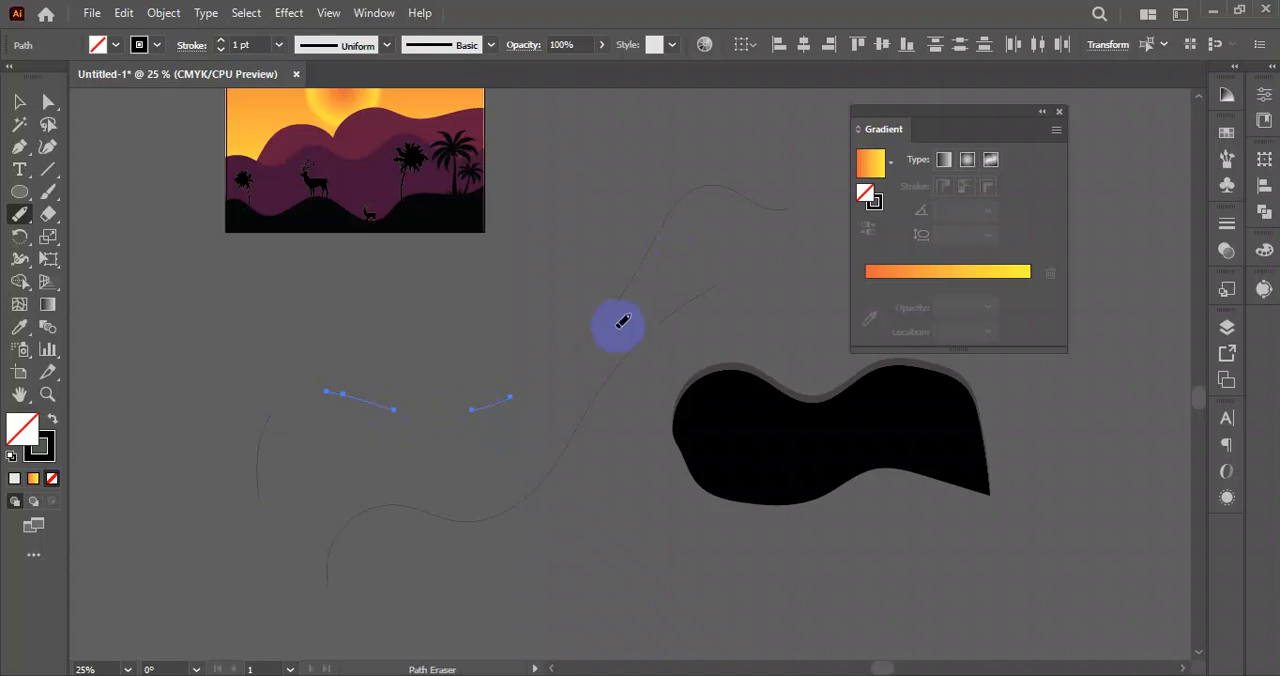
pyautogui.click(20, 102)
pyautogui.click(226, 322)
pyautogui.moveTo(234, 358); pyautogui.dragTo(432, 407)
# Draw an unfilled rectangle beside the wavy curves and erase part of its left and right sides with the Path Eraser tool.
pyautogui.moveTo(20, 193); pyautogui.dragTo(100, 191)
pyautogui.moveTo(97, 292); pyautogui.dragTo(230, 456)
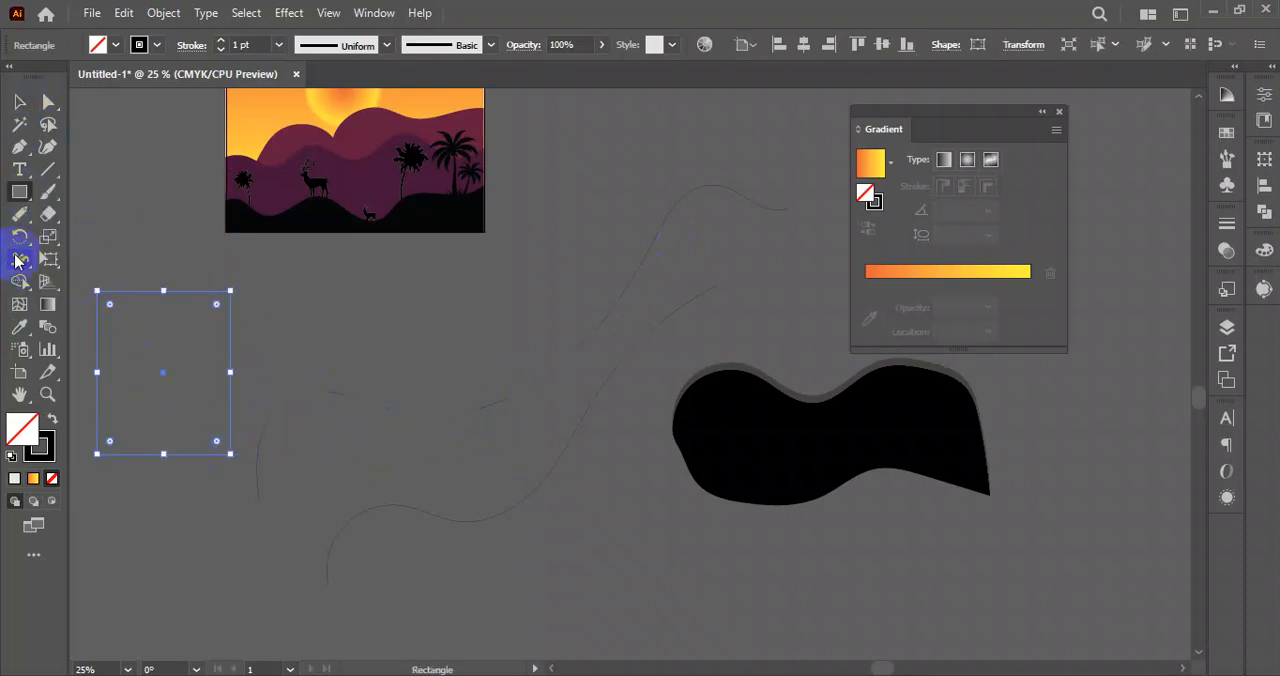
pyautogui.moveTo(23, 214)
pyautogui.mouseDown()
pyautogui.moveTo(100, 240)
pyautogui.moveTo(108, 284)
pyautogui.mouseUp()
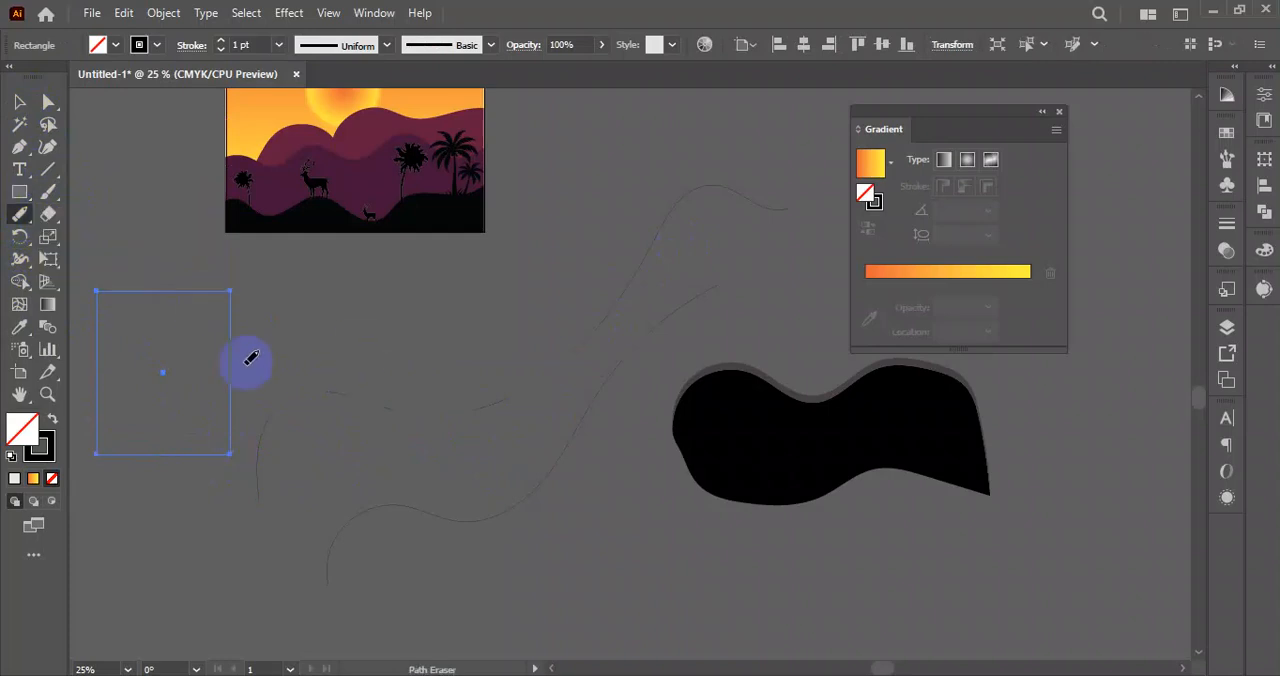
pyautogui.moveTo(237, 340); pyautogui.dragTo(231, 405)
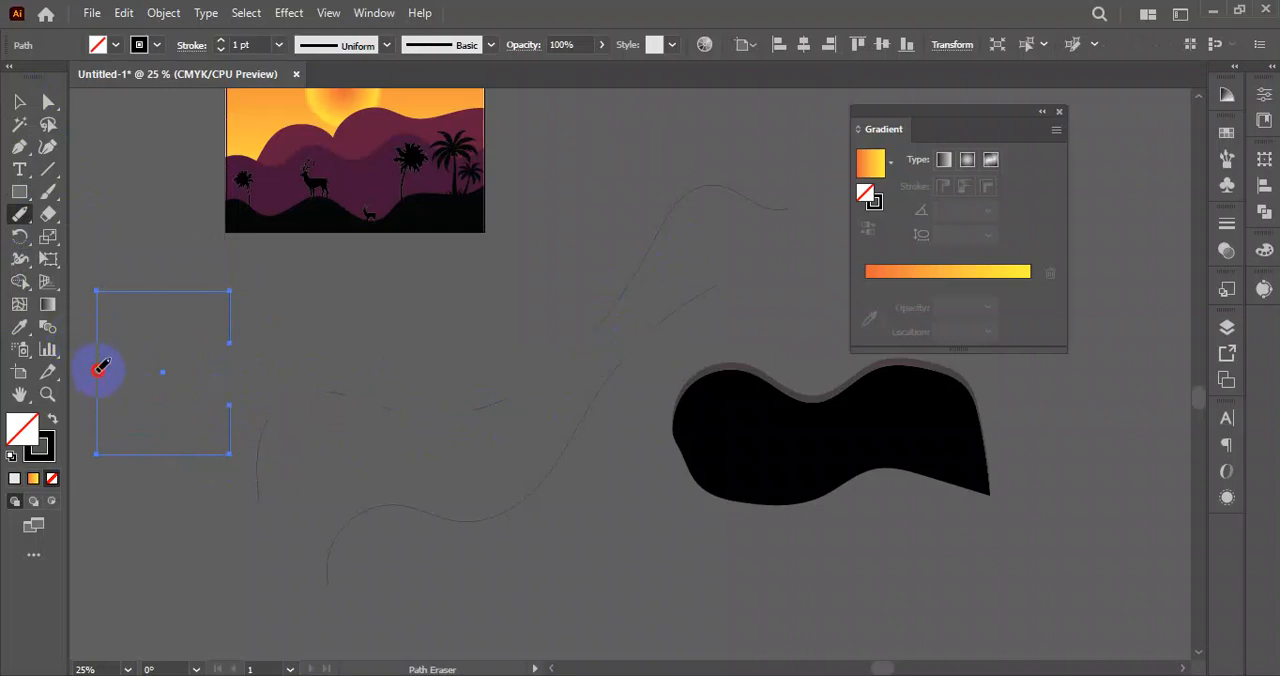
pyautogui.moveTo(100, 368); pyautogui.dragTo(93, 438)
pyautogui.click(19, 102)
pyautogui.click(313, 320)
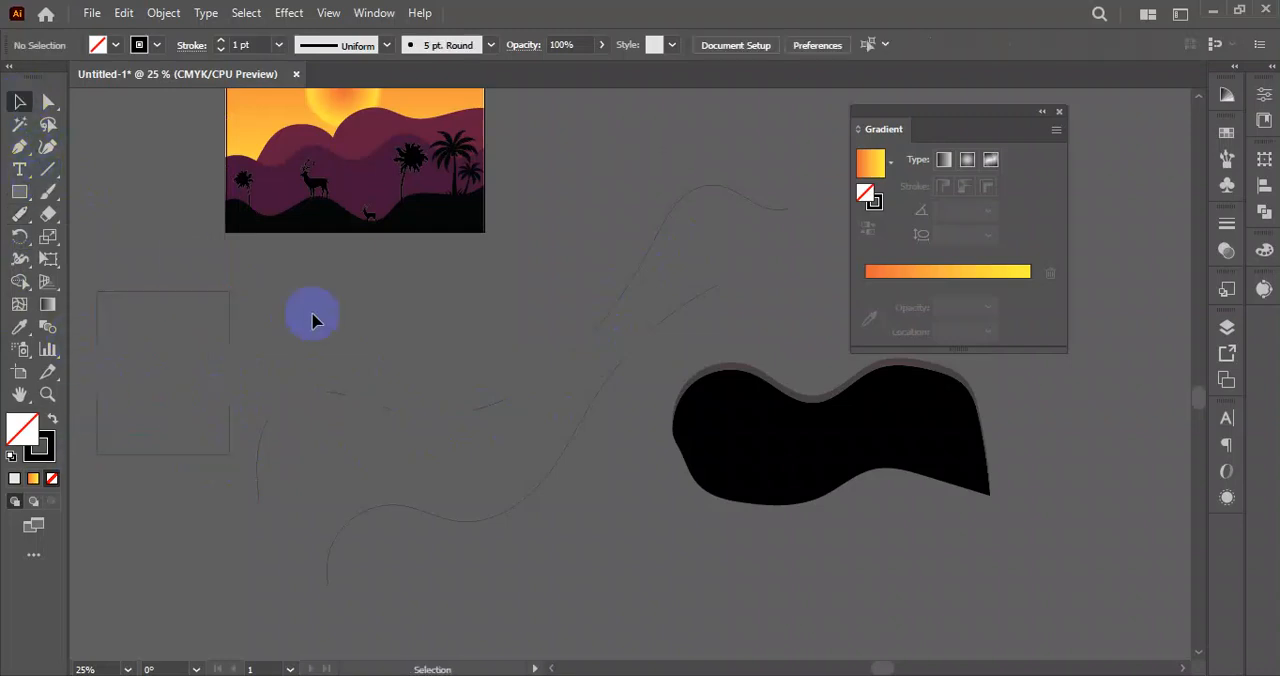
pyautogui.click(22, 215)
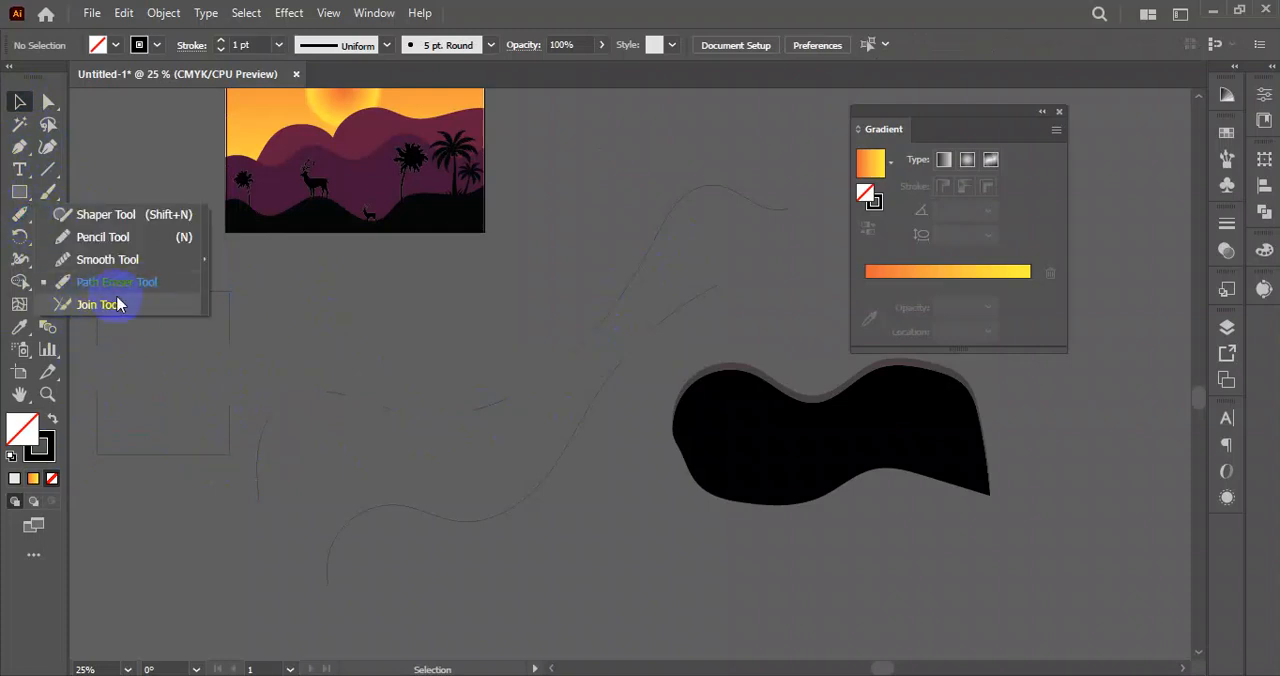
pyautogui.click(100, 305)
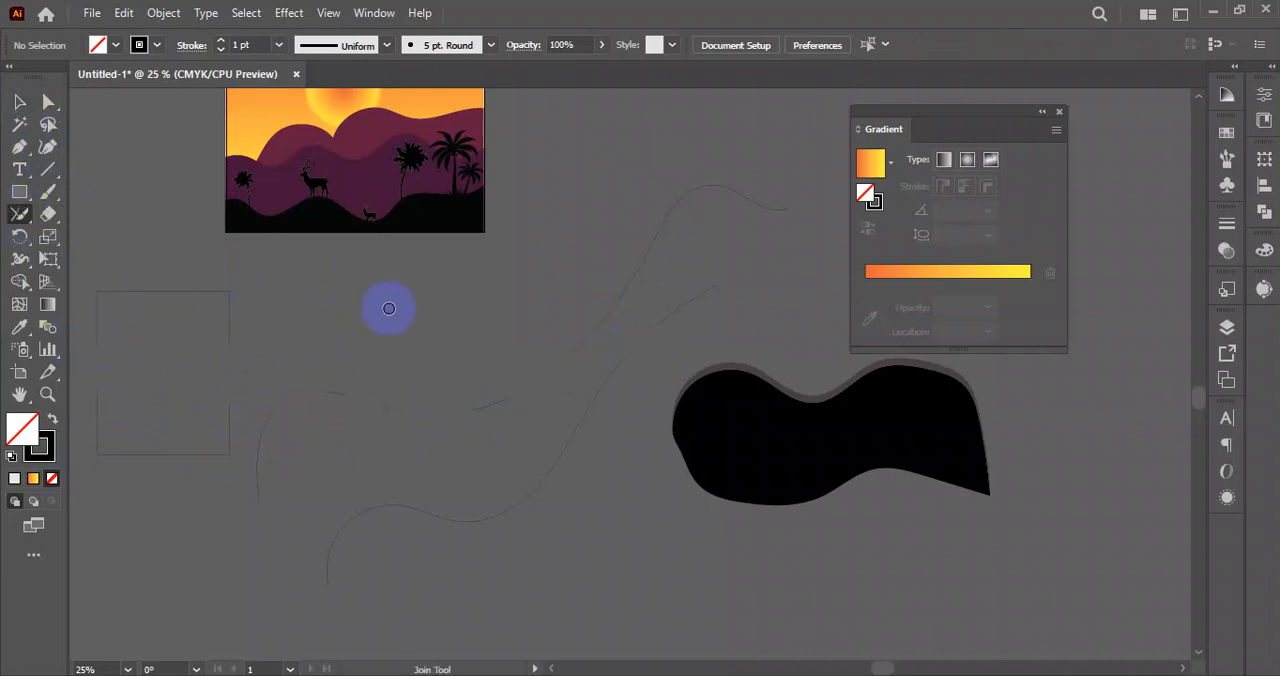
pyautogui.click(19, 102)
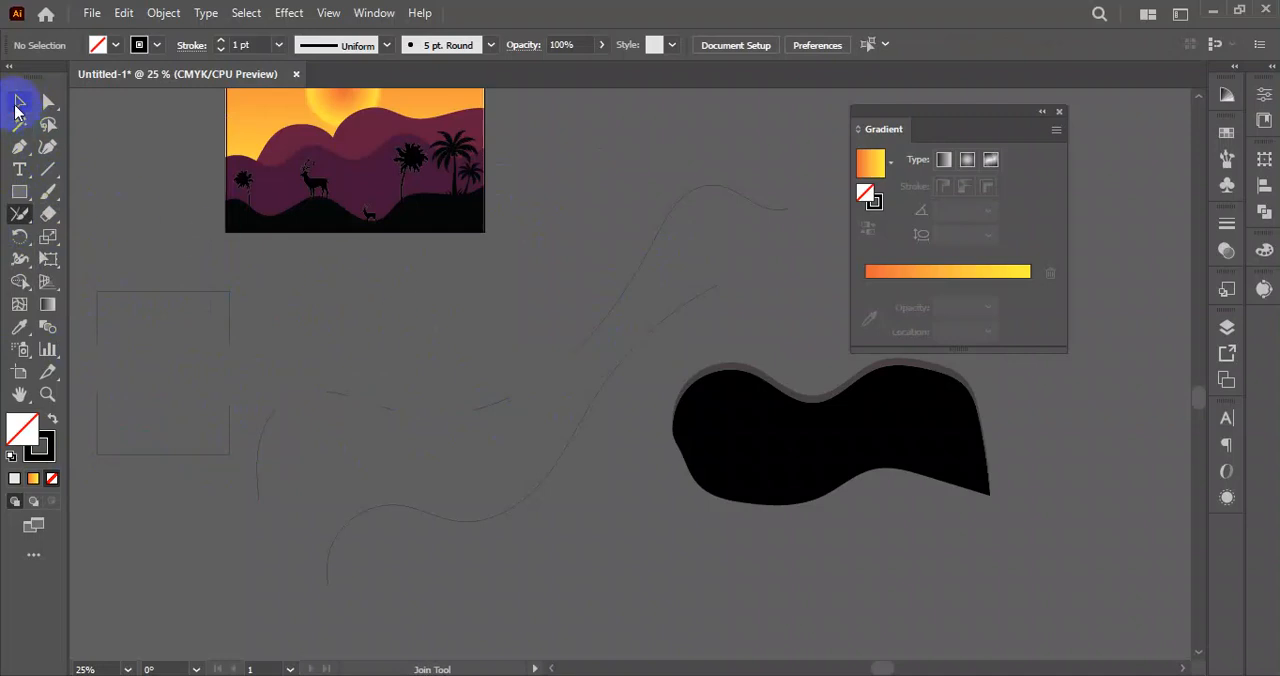
# Draw two freehand lines that meet at an angle below the black wavy shape with the Pencil tool.
pyautogui.click(20, 214)
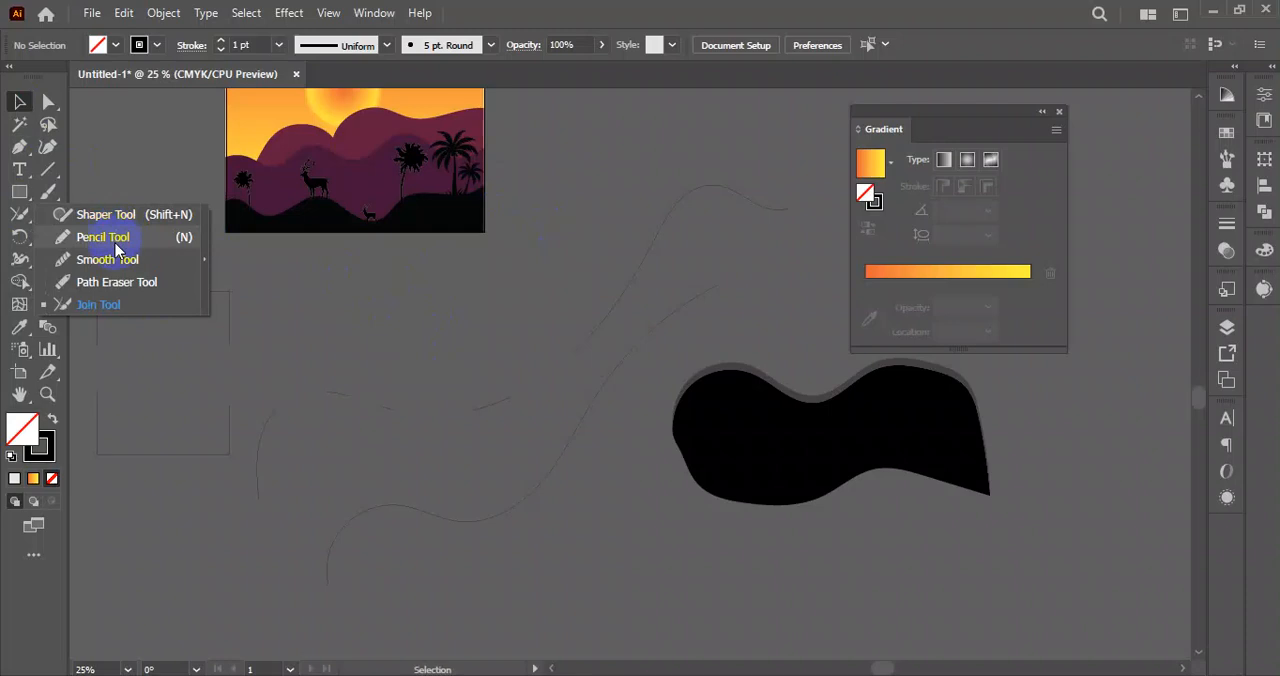
pyautogui.click(103, 240)
pyautogui.moveTo(495, 346)
pyautogui.mouseDown()
pyautogui.moveTo(391, 280)
pyautogui.moveTo(270, 170)
pyautogui.mouseUp()
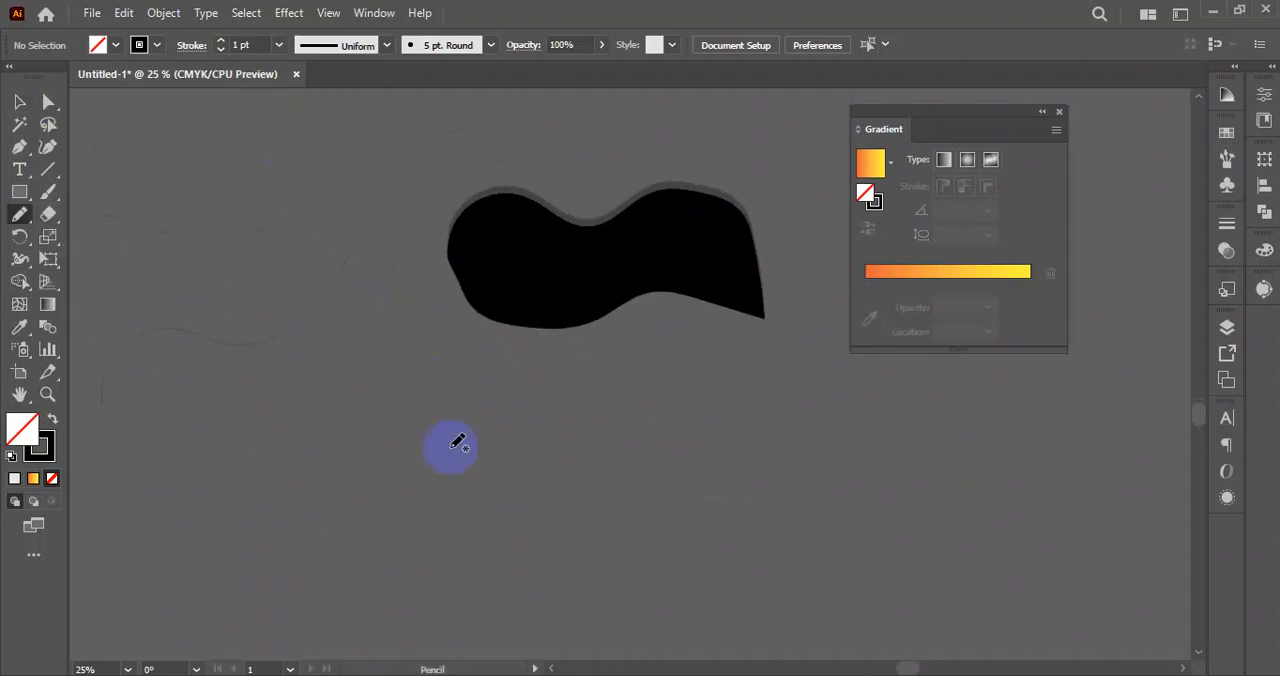
pyautogui.moveTo(355, 387); pyautogui.dragTo(457, 505)
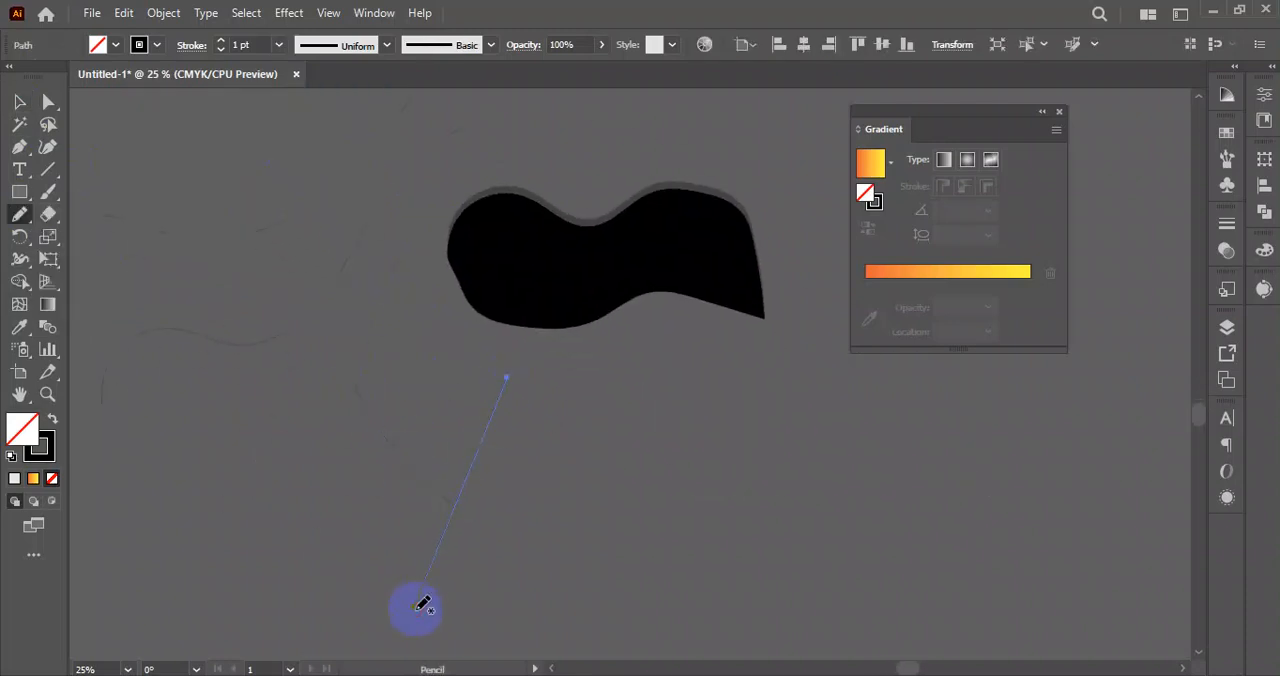
pyautogui.click(19, 102)
pyautogui.click(409, 506)
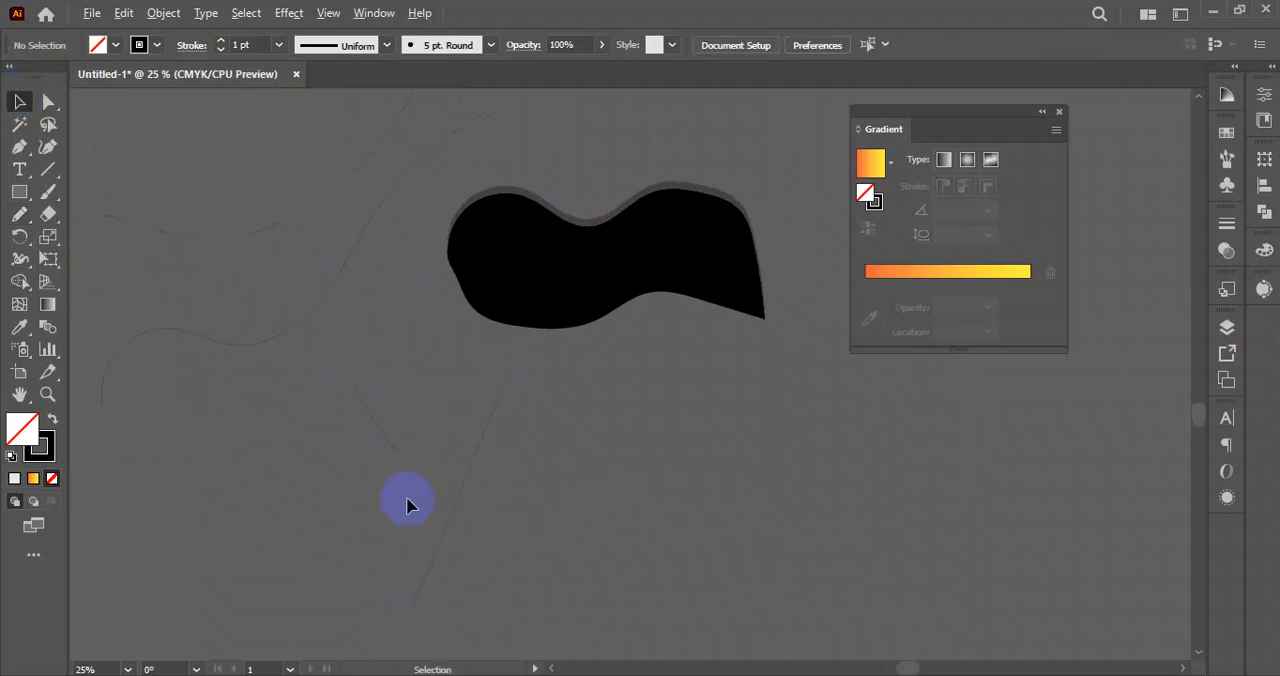
# Try to join the two selected freehand lines where they meet with the Join tool, undoing the result.
pyautogui.scroll(4, 409, 506)
pyautogui.moveTo(552, 531); pyautogui.dragTo(582, 489)
pyautogui.scroll(-3, 595, 527)
pyautogui.click(700, 529)
pyautogui.moveTo(741, 534); pyautogui.dragTo(645, 468)
pyautogui.moveTo(614, 400); pyautogui.dragTo(375, 484)
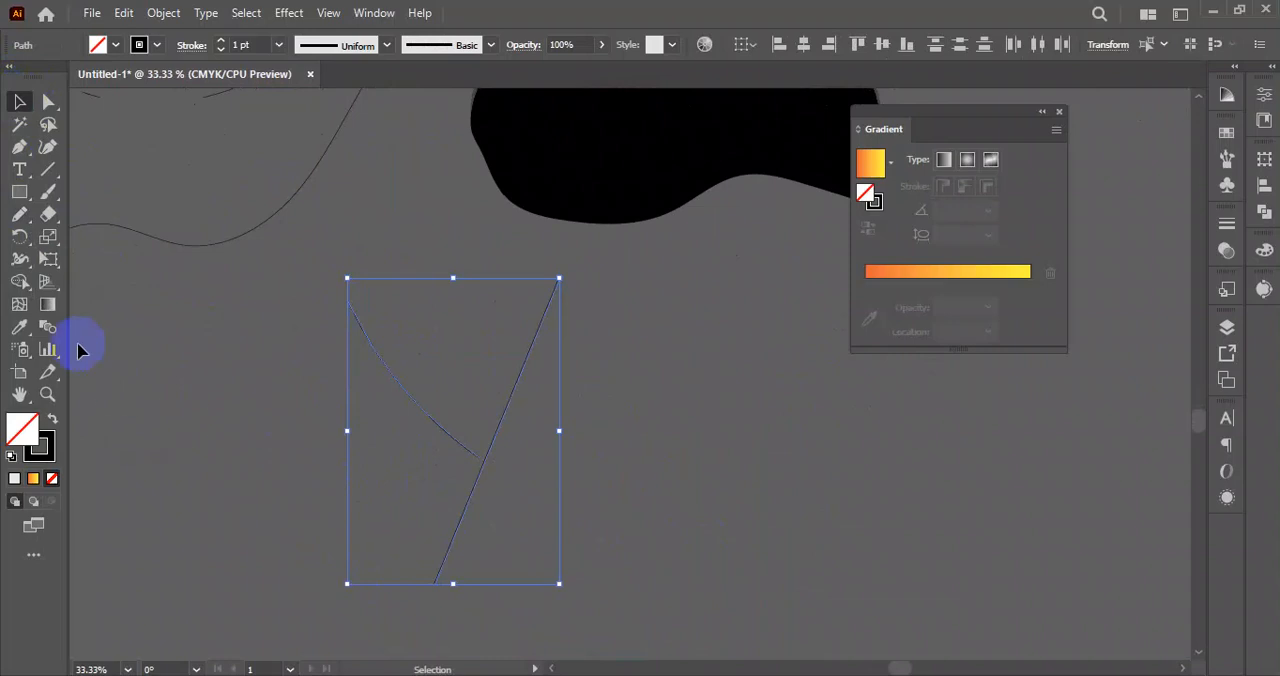
pyautogui.click(20, 213)
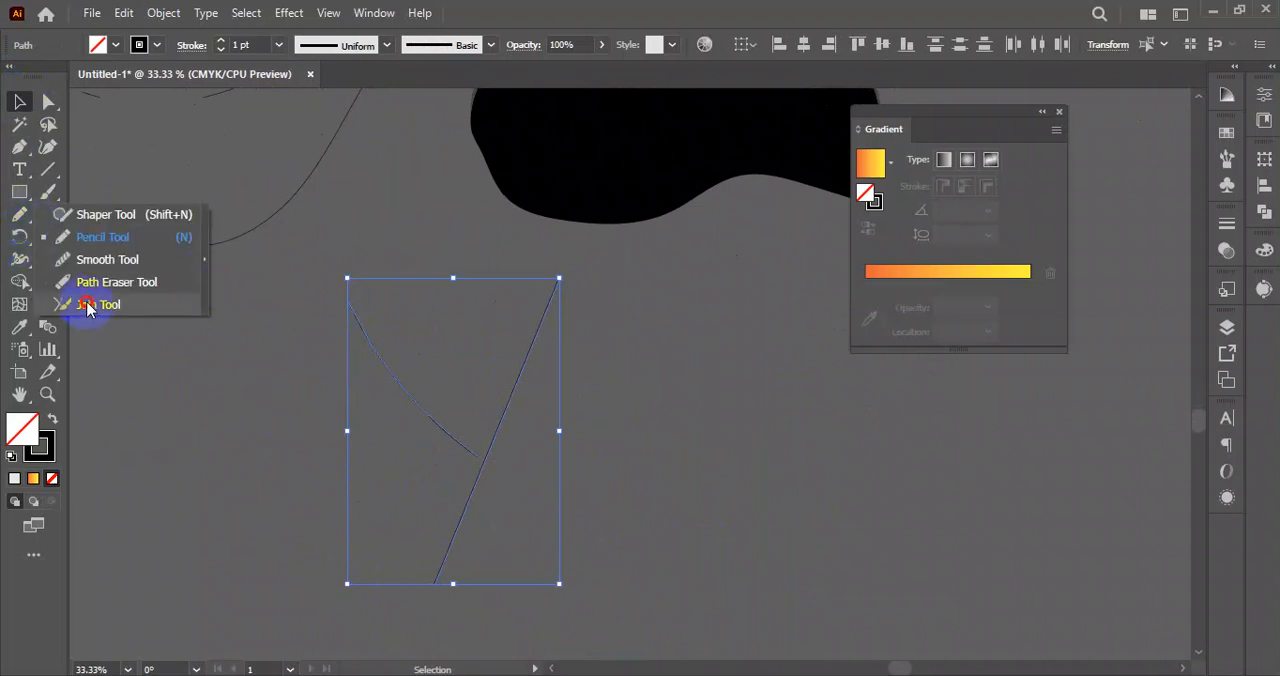
pyautogui.click(86, 306)
pyautogui.moveTo(447, 468)
pyautogui.mouseDown()
pyautogui.moveTo(505, 485)
pyautogui.moveTo(480, 452)
pyautogui.mouseUp()
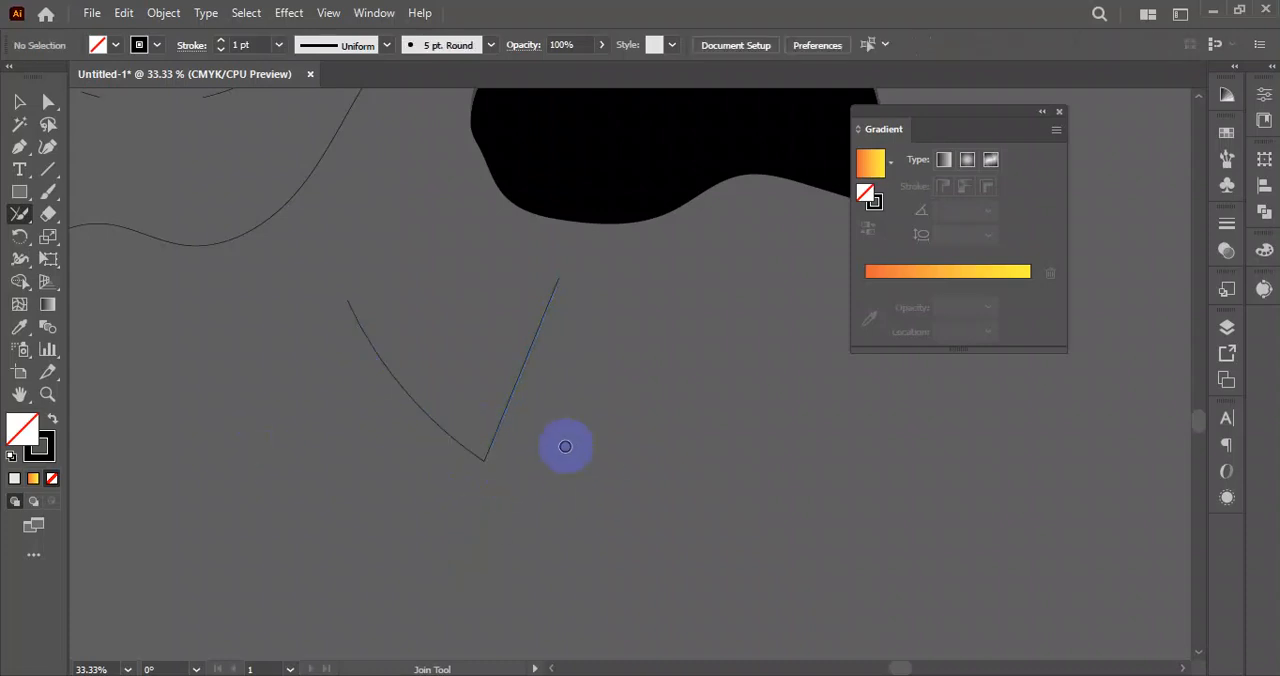
pyautogui.hotkey('ctrl', 'z')
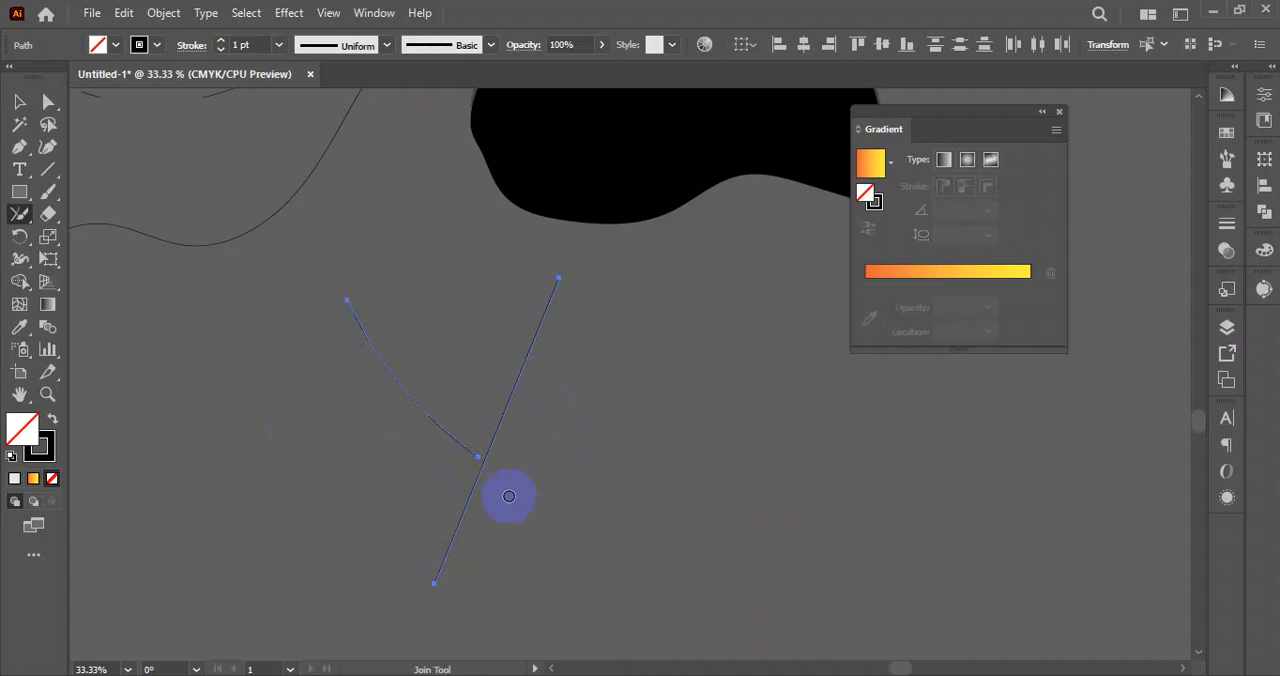
pyautogui.moveTo(447, 476)
pyautogui.mouseDown()
pyautogui.moveTo(502, 462)
pyautogui.moveTo(454, 454)
pyautogui.moveTo(507, 473)
pyautogui.moveTo(514, 430)
pyautogui.mouseUp()
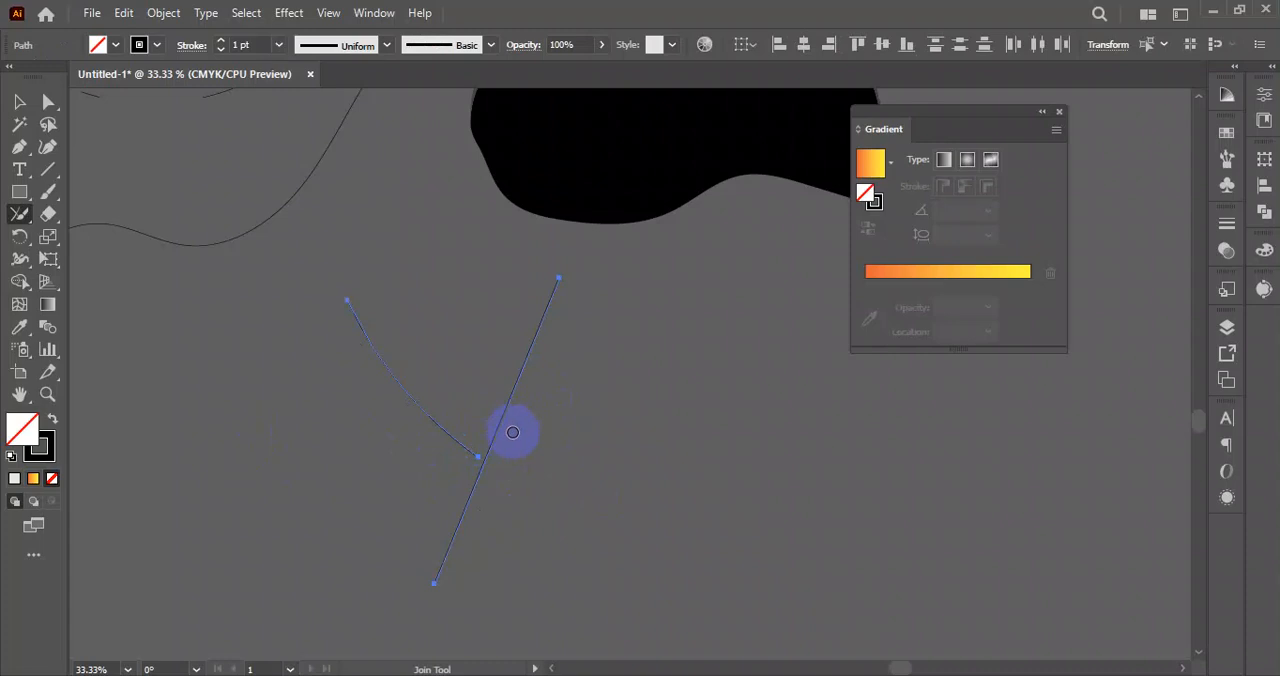
# Reselect both freehand lines and merge them into a single V-shaped path with the Join tool.
pyautogui.click(19, 102)
pyautogui.click(260, 401)
pyautogui.moveTo(318, 372); pyautogui.dragTo(606, 514)
pyautogui.click(19, 213)
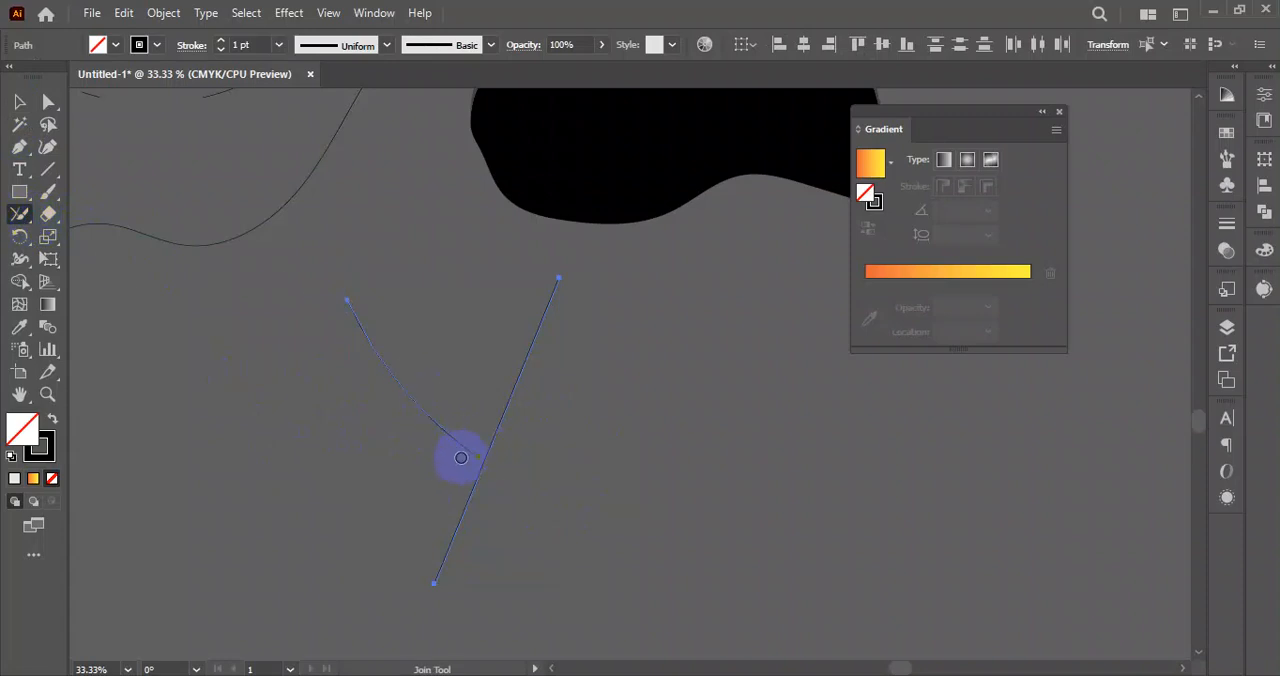
pyautogui.moveTo(502, 485)
pyautogui.mouseDown()
pyautogui.moveTo(418, 466)
pyautogui.moveTo(462, 461)
pyautogui.mouseUp()
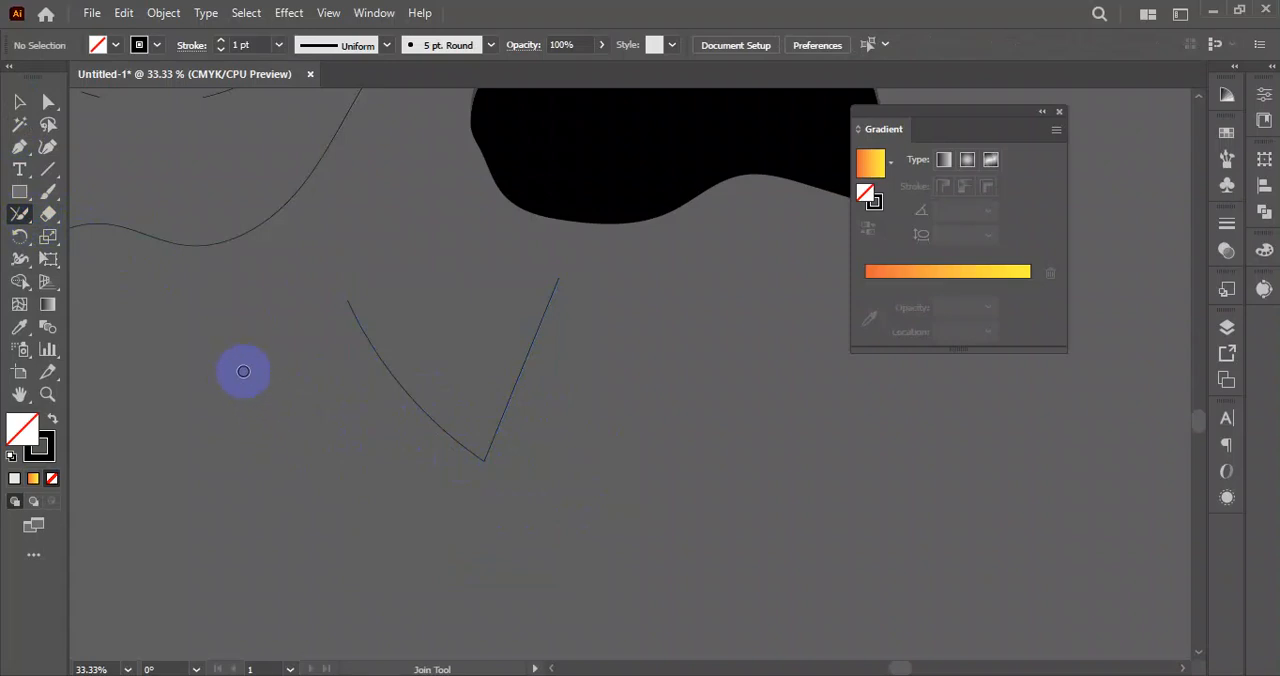
pyautogui.hotkey('ctrl', 'z')
pyautogui.moveTo(478, 410); pyautogui.dragTo(528, 448)
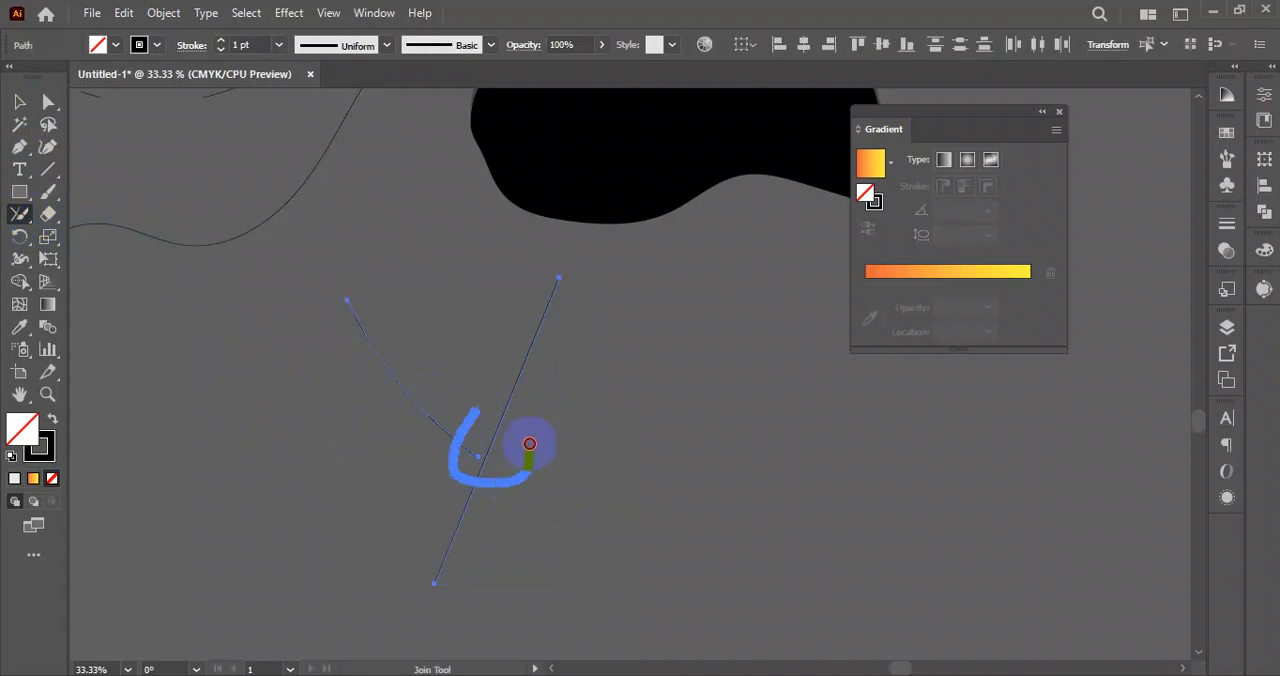
pyautogui.click(24, 104)
pyautogui.click(308, 410)
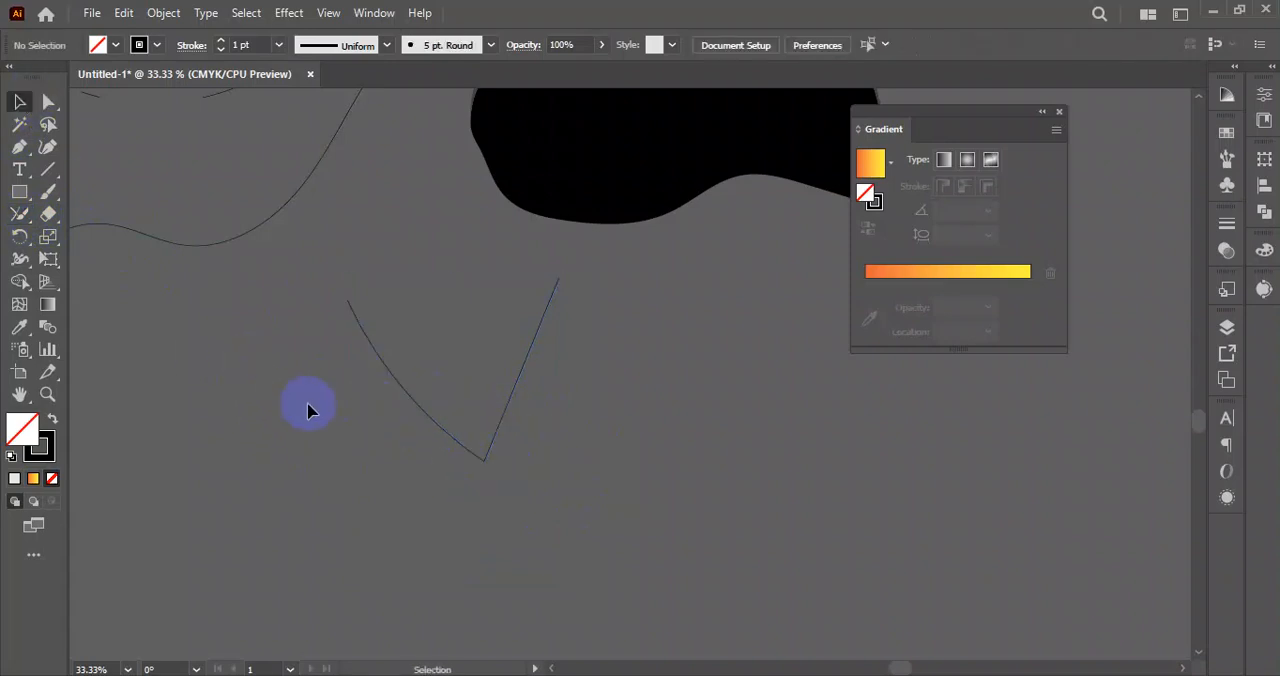
pyautogui.moveTo(360, 476); pyautogui.dragTo(672, 460)
pyautogui.scroll(-2, 471, 430)
pyautogui.scroll(-1, 538, 487)
pyautogui.moveTo(398, 506); pyautogui.dragTo(448, 521)
pyautogui.moveTo(30, 222)
pyautogui.mouseDown()
pyautogui.moveTo(63, 211)
pyautogui.moveTo(114, 314)
pyautogui.moveTo(86, 210)
pyautogui.moveTo(192, 238)
pyautogui.moveTo(27, 260)
pyautogui.moveTo(110, 174)
pyautogui.mouseUp()
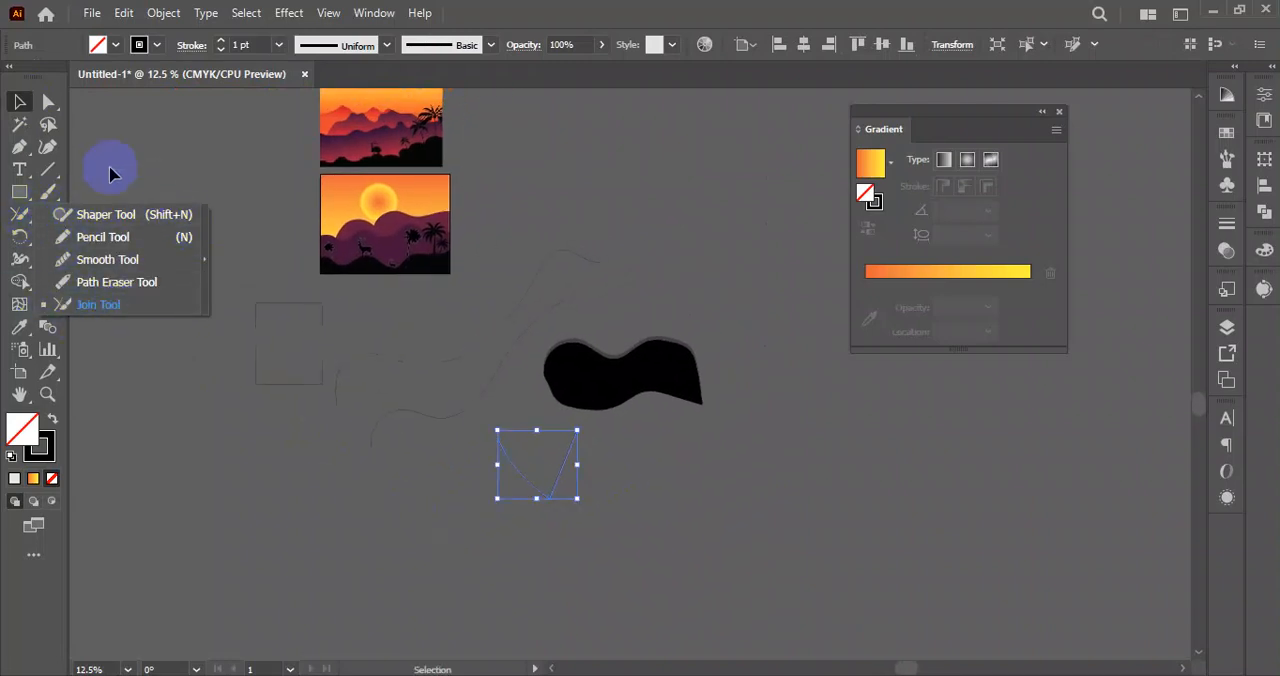
pyautogui.moveTo(40, 327)
pyautogui.mouseDown()
pyautogui.moveTo(114, 236)
pyautogui.moveTo(57, 251)
pyautogui.moveTo(55, 238)
pyautogui.moveTo(228, 257)
pyautogui.moveTo(175, 220)
pyautogui.moveTo(61, 245)
pyautogui.mouseUp()
pyautogui.moveTo(166, 245)
pyautogui.mouseDown()
pyautogui.moveTo(177, 300)
pyautogui.moveTo(114, 305)
pyautogui.moveTo(38, 153)
pyautogui.mouseUp()
pyautogui.click(25, 102)
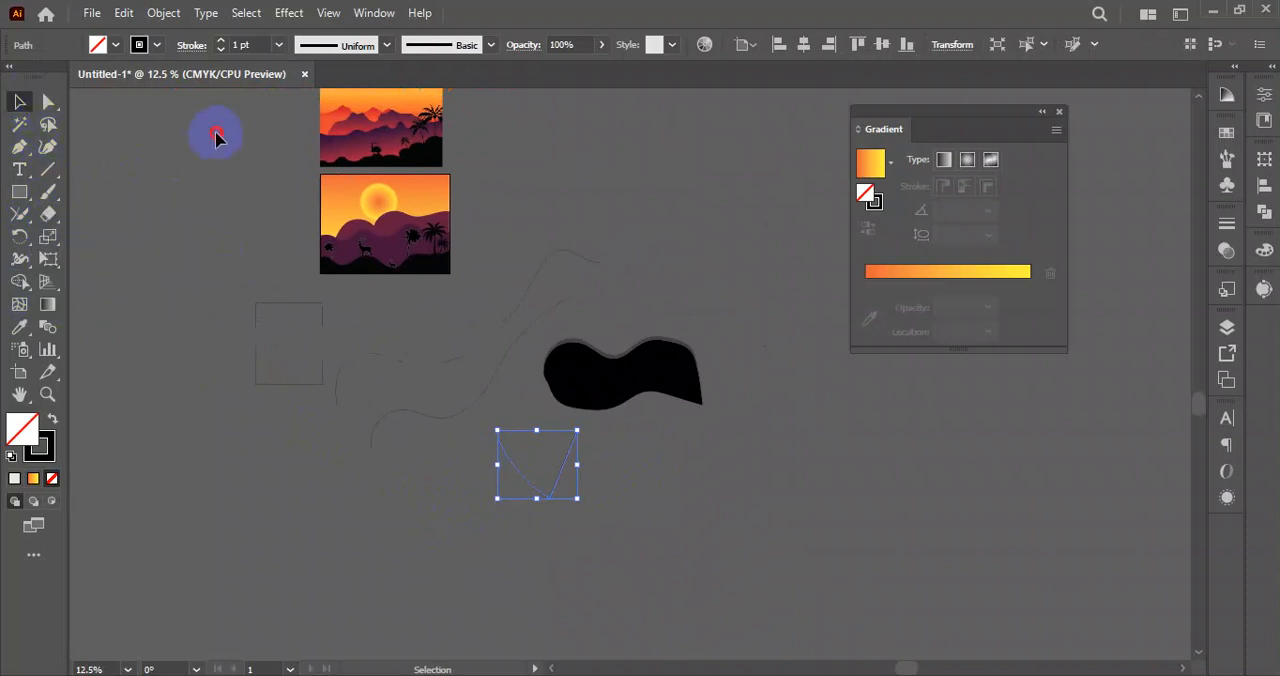
pyautogui.click(215, 133)
pyautogui.scroll(2, 363, 322)
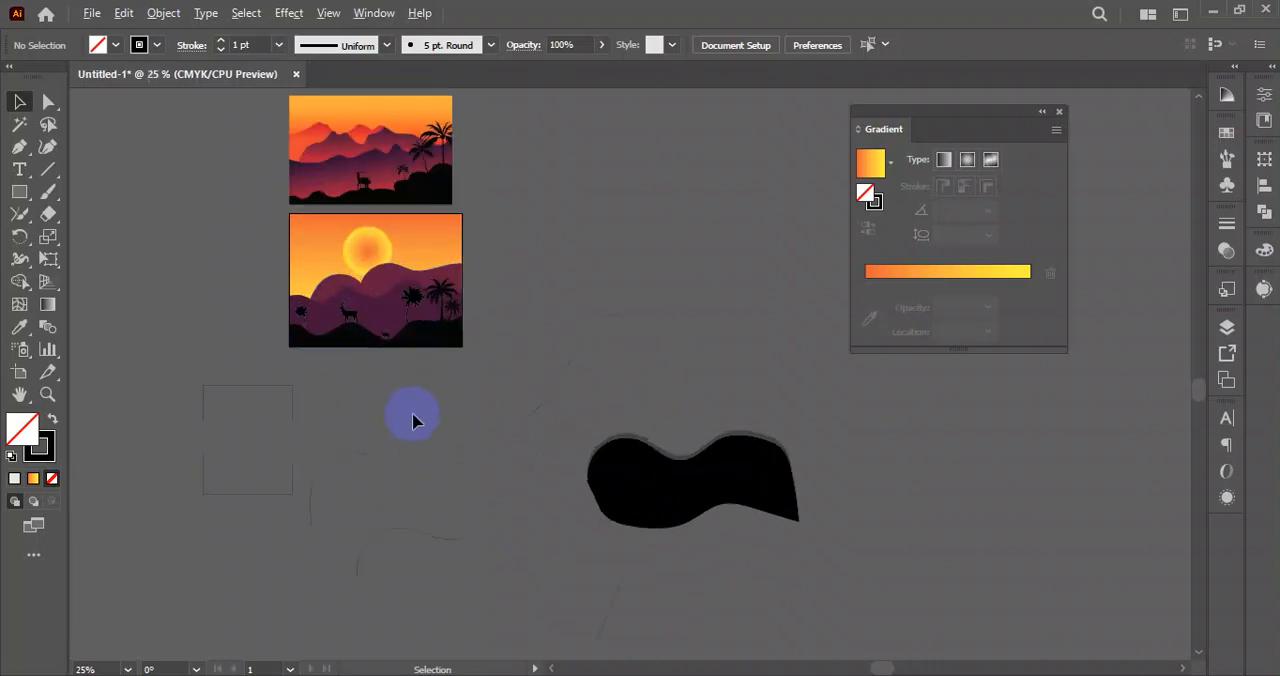
pyautogui.hscroll(2, 370, 360)
pyautogui.scroll(1, 368, 380)
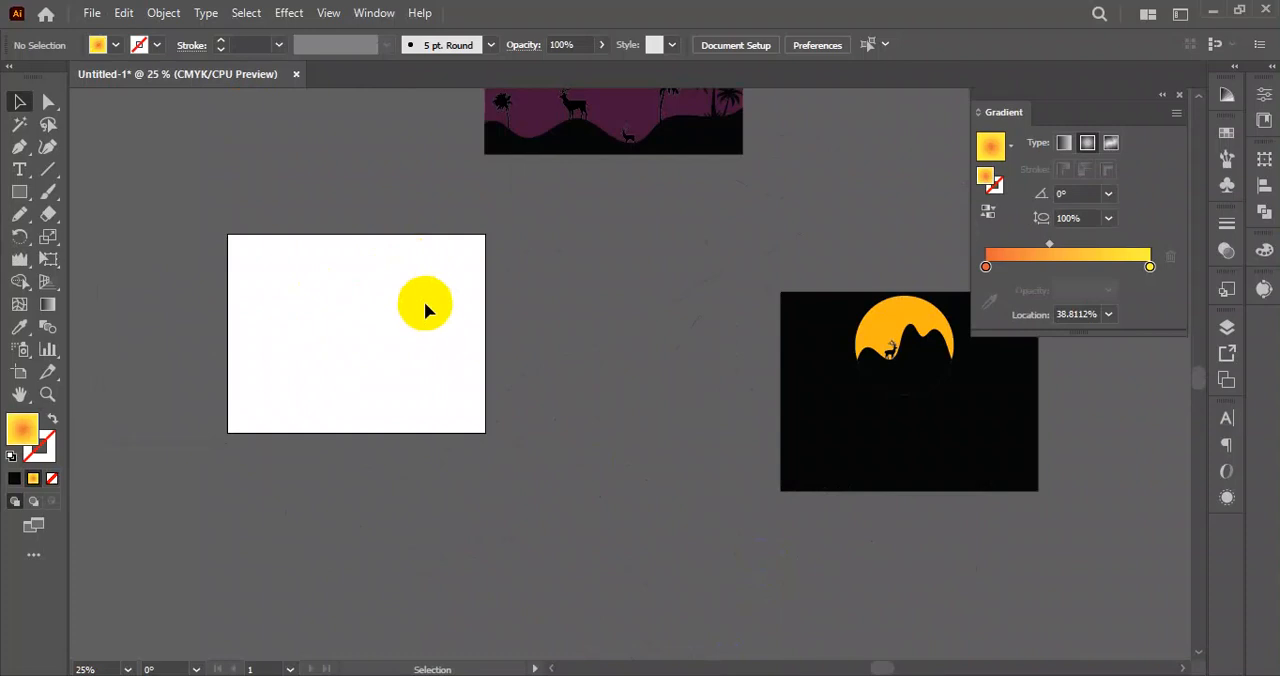
pyautogui.click(22, 101)
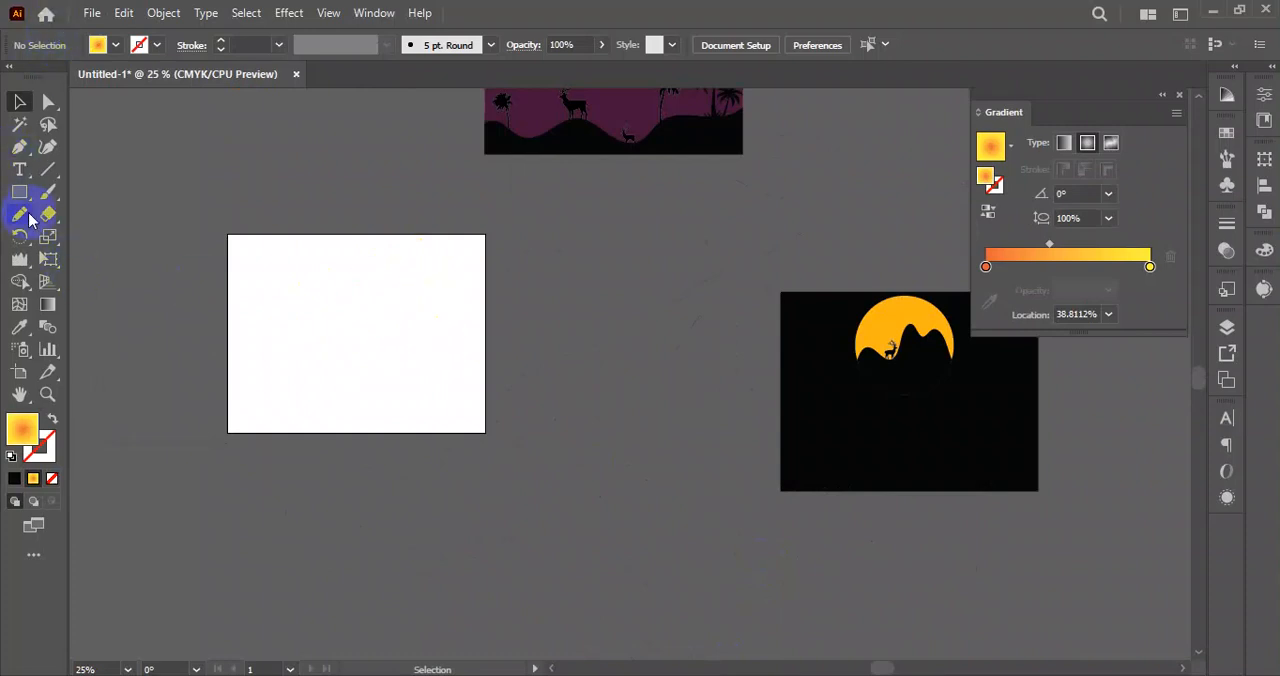
pyautogui.click(24, 220)
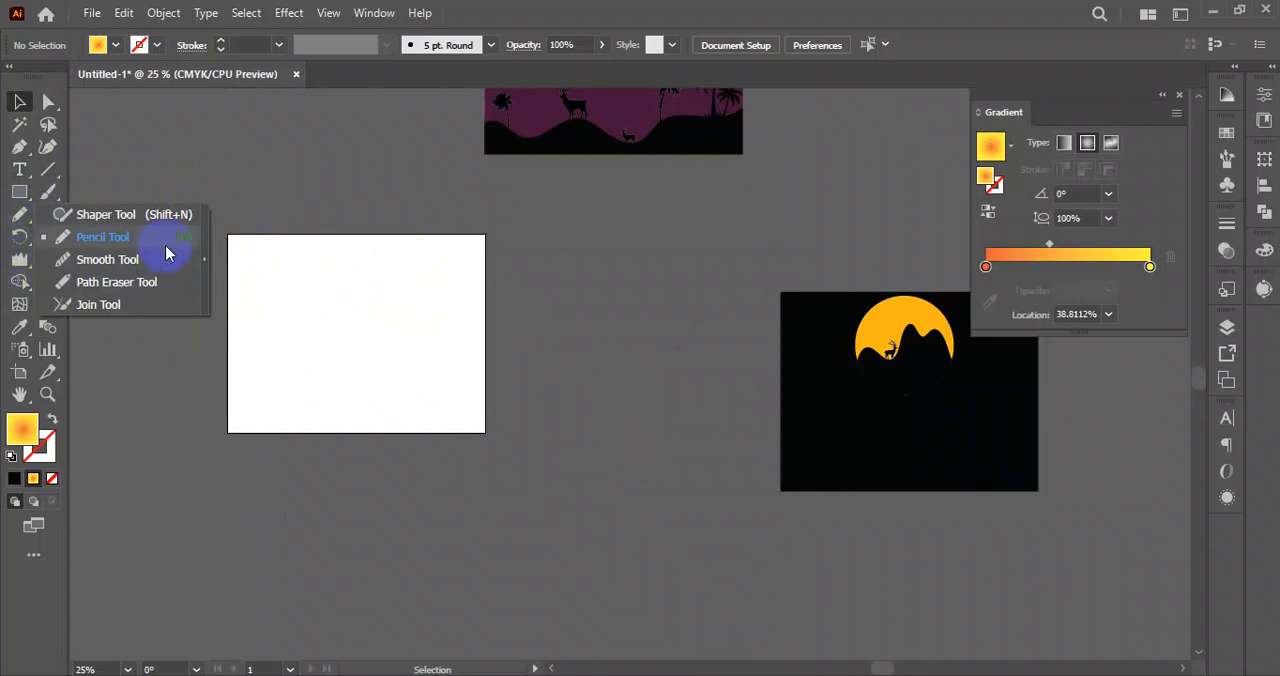
pyautogui.click(52, 194)
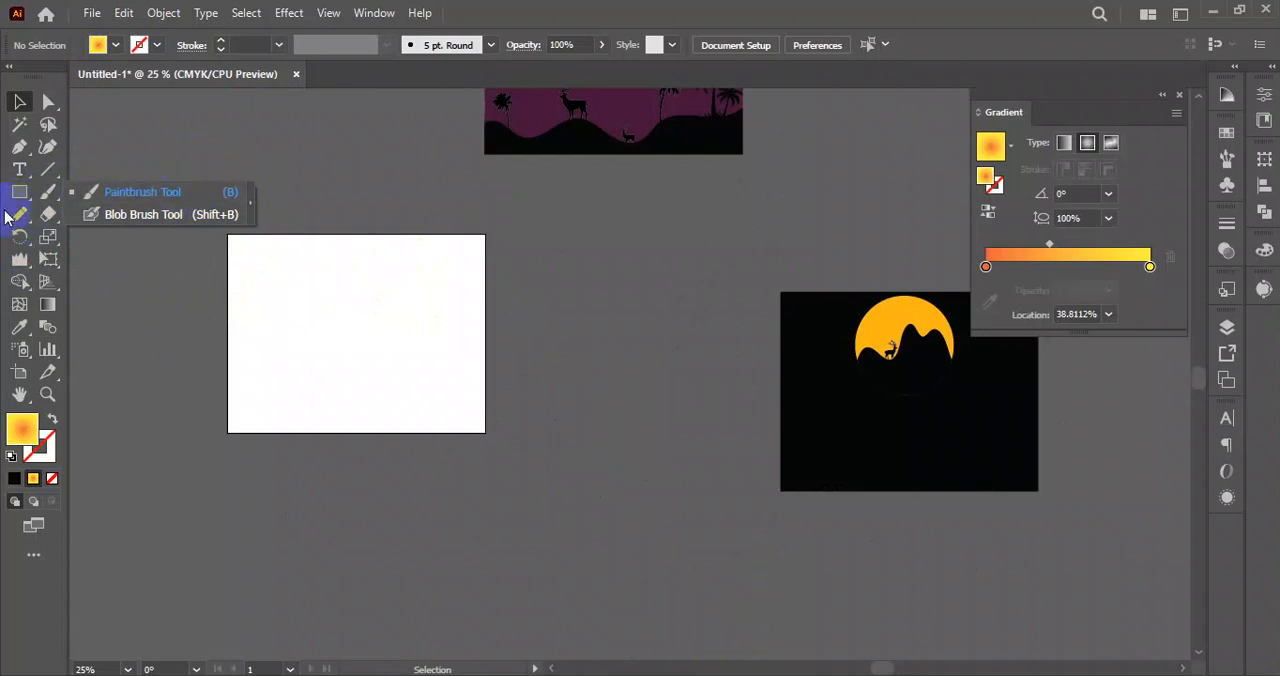
pyautogui.click(47, 214)
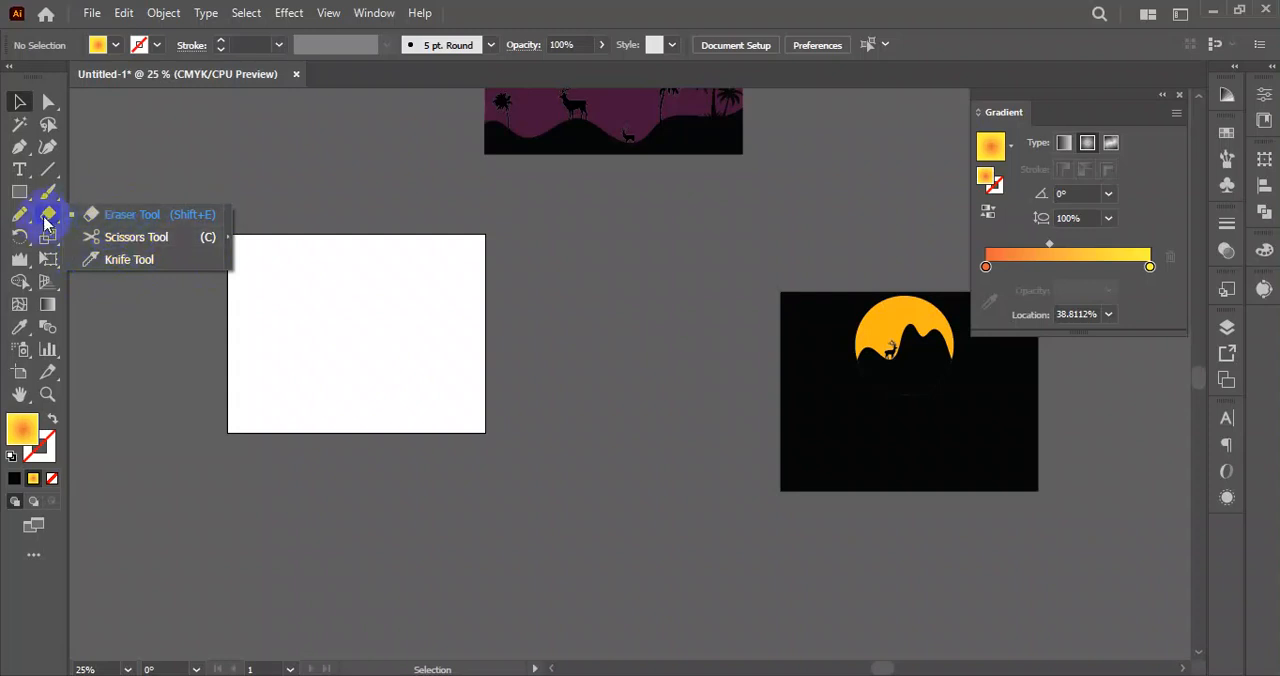
# Draw a circle on the empty white artboard with the Ellipse tool and fill it with solid yellow.
pyautogui.click(18, 197)
pyautogui.click(114, 238)
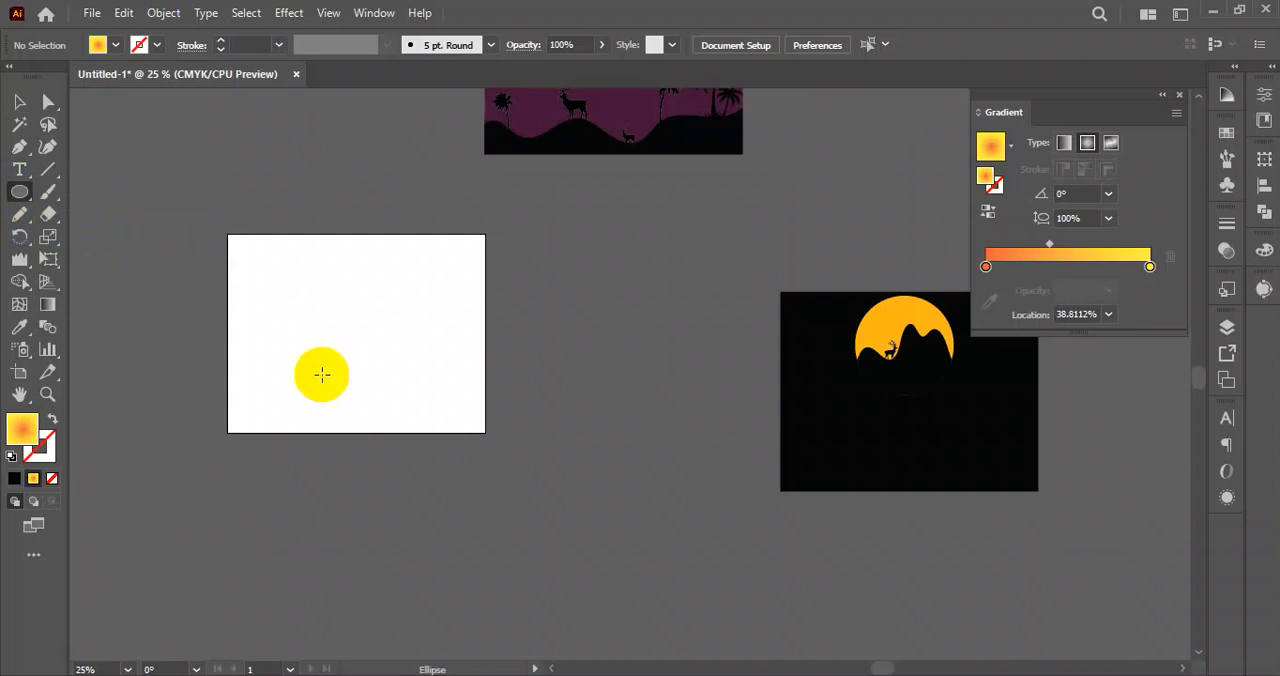
pyautogui.scroll(1, 316, 360)
pyautogui.moveTo(315, 358); pyautogui.dragTo(380, 369)
pyautogui.moveTo(277, 289); pyautogui.dragTo(384, 398)
pyautogui.click(19, 101)
pyautogui.moveTo(284, 276); pyautogui.dragTo(388, 295)
pyautogui.click(115, 45)
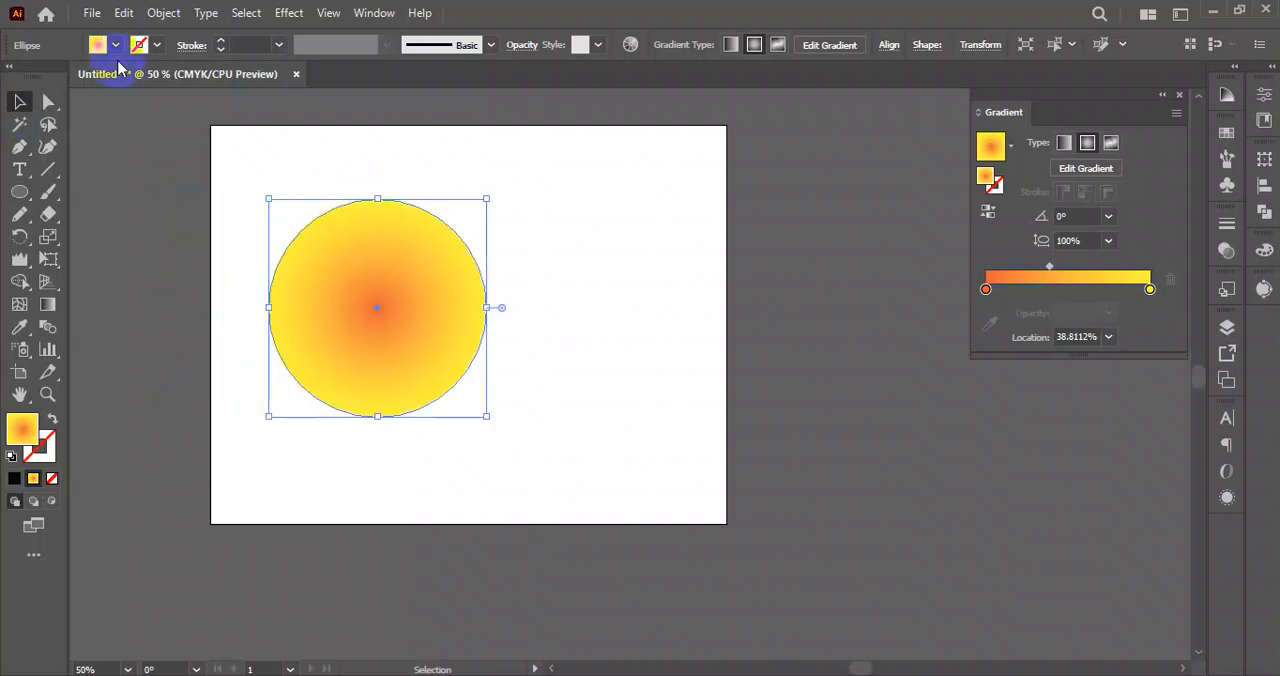
pyautogui.click(78, 76)
# Duplicate the yellow circle twice, placing one copy beside it on the artboard and the other outside the artboard.
pyautogui.click(570, 290)
pyautogui.moveTo(425, 347); pyautogui.dragTo(880, 312)
pyautogui.click(594, 426)
# Select the leftmost circle and set the Eraser tool's angle to -3° with a smaller fixed size.
pyautogui.click(359, 272)
pyautogui.moveTo(48, 213); pyautogui.dragTo(134, 220)
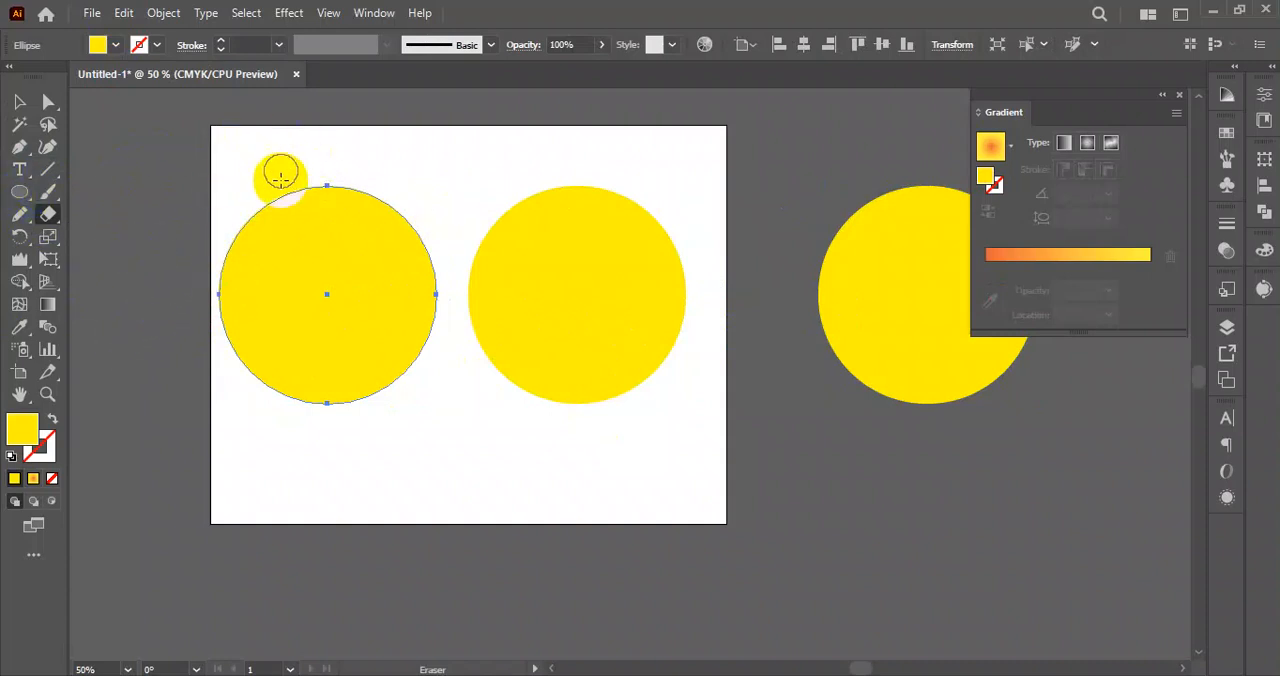
pyautogui.doubleClick(47, 215)
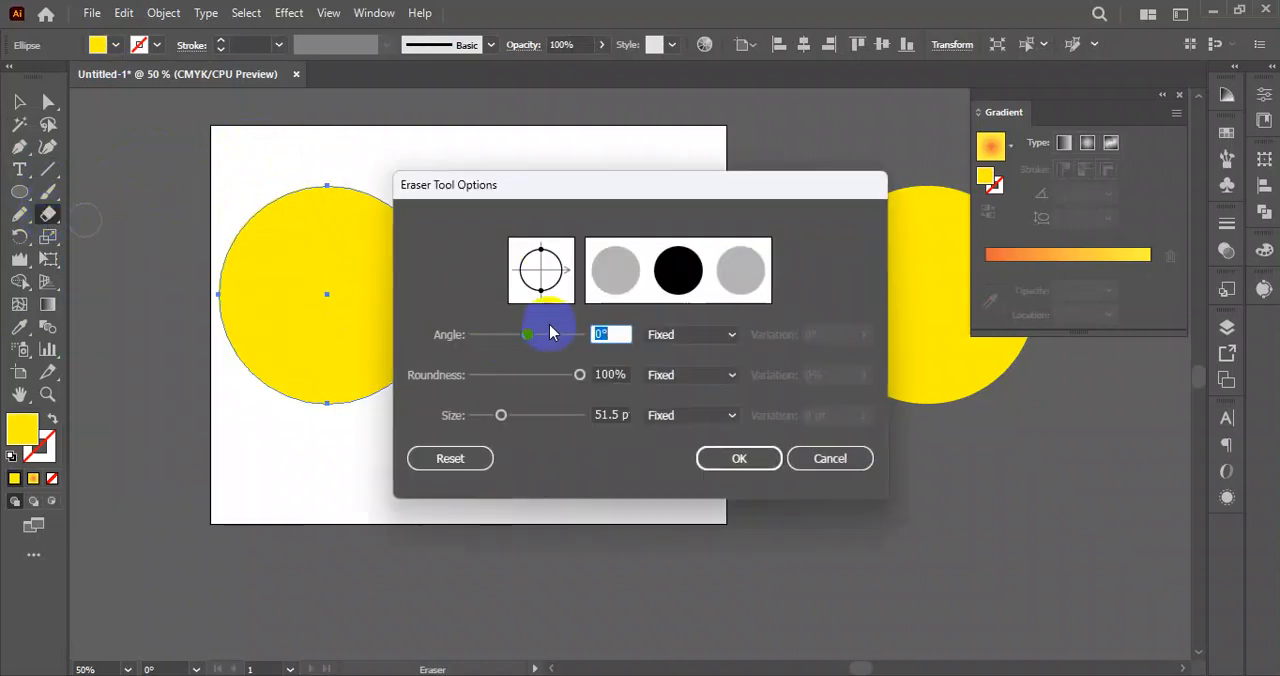
pyautogui.moveTo(602, 197)
pyautogui.mouseDown()
pyautogui.moveTo(543, 194)
pyautogui.moveTo(598, 217)
pyautogui.mouseUp()
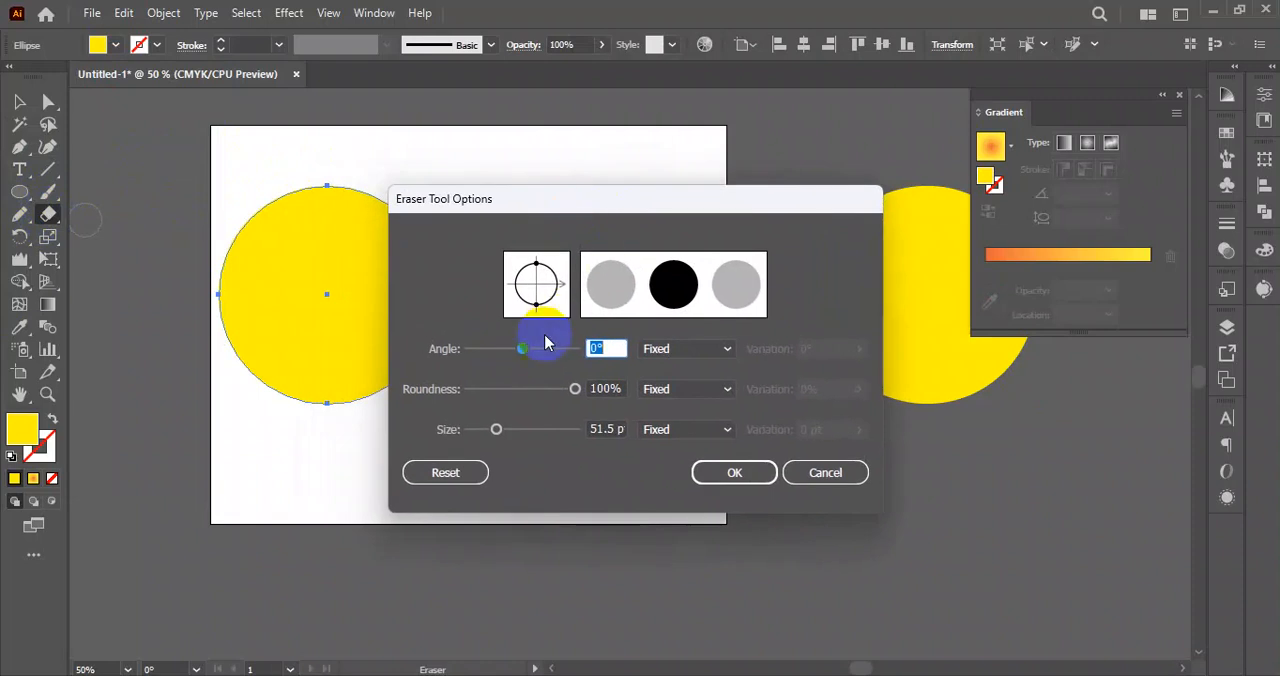
pyautogui.moveTo(529, 347); pyautogui.dragTo(525, 353)
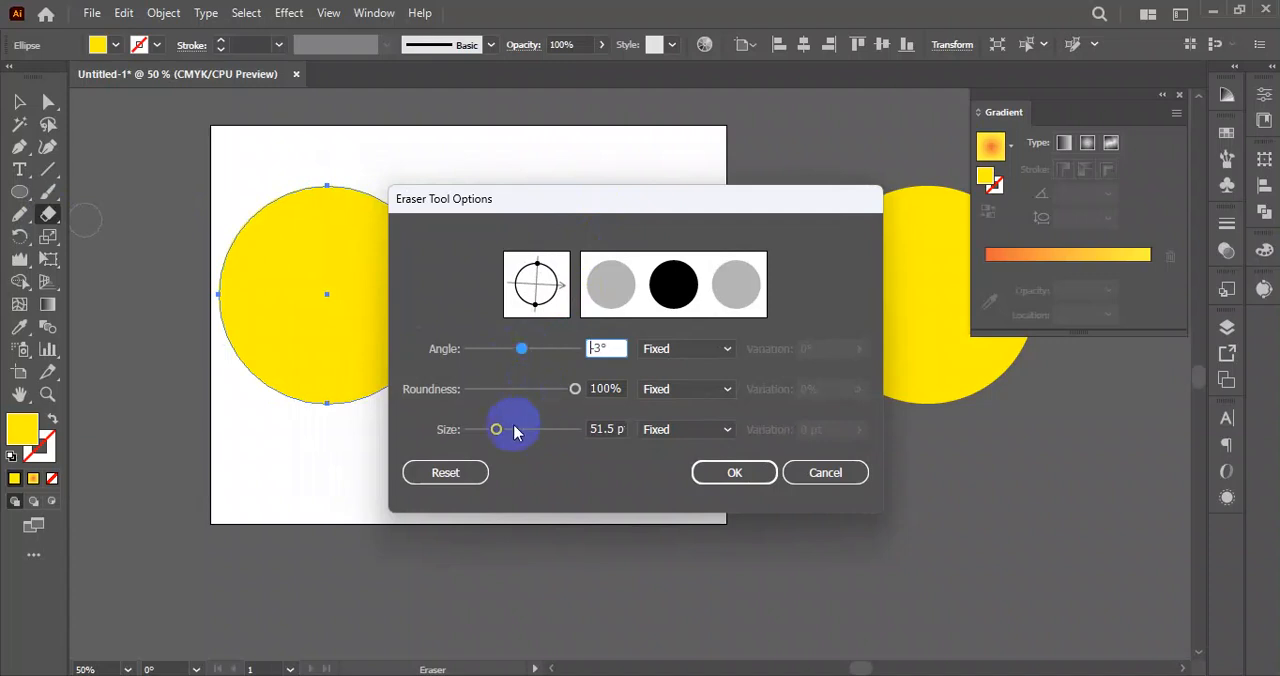
pyautogui.moveTo(497, 430); pyautogui.dragTo(486, 432)
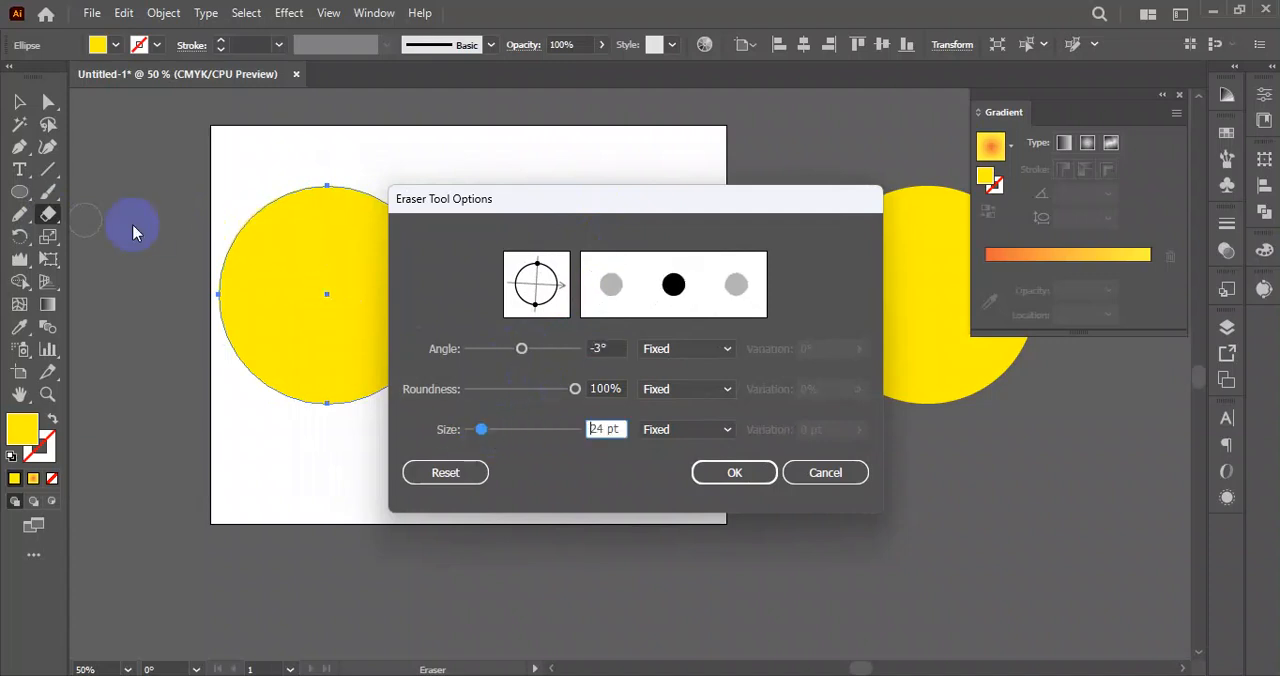
pyautogui.moveTo(478, 430)
pyautogui.mouseDown()
pyautogui.moveTo(475, 443)
pyautogui.moveTo(485, 433)
pyautogui.mouseUp()
pyautogui.click(742, 482)
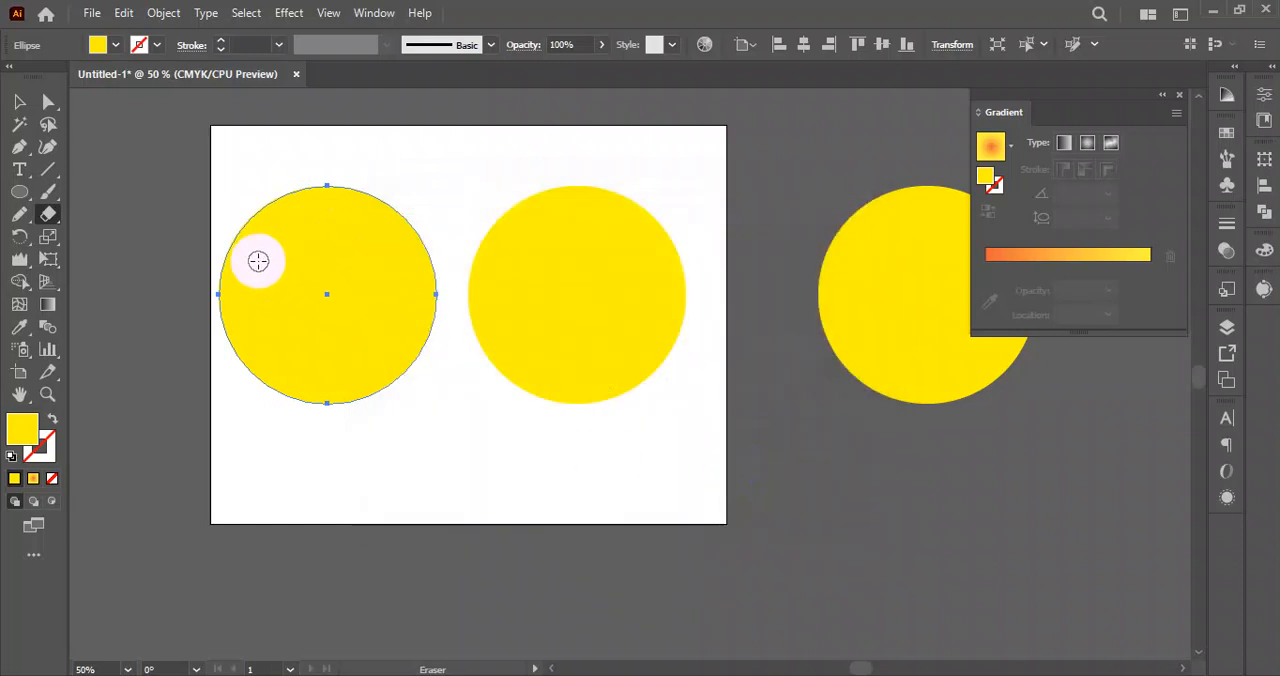
# Erase two wavy bands across the leftmost yellow circle with the Eraser tool, splitting it into three pieces.
pyautogui.moveTo(151, 306)
pyautogui.mouseDown()
pyautogui.moveTo(251, 300)
pyautogui.moveTo(423, 228)
pyautogui.mouseUp()
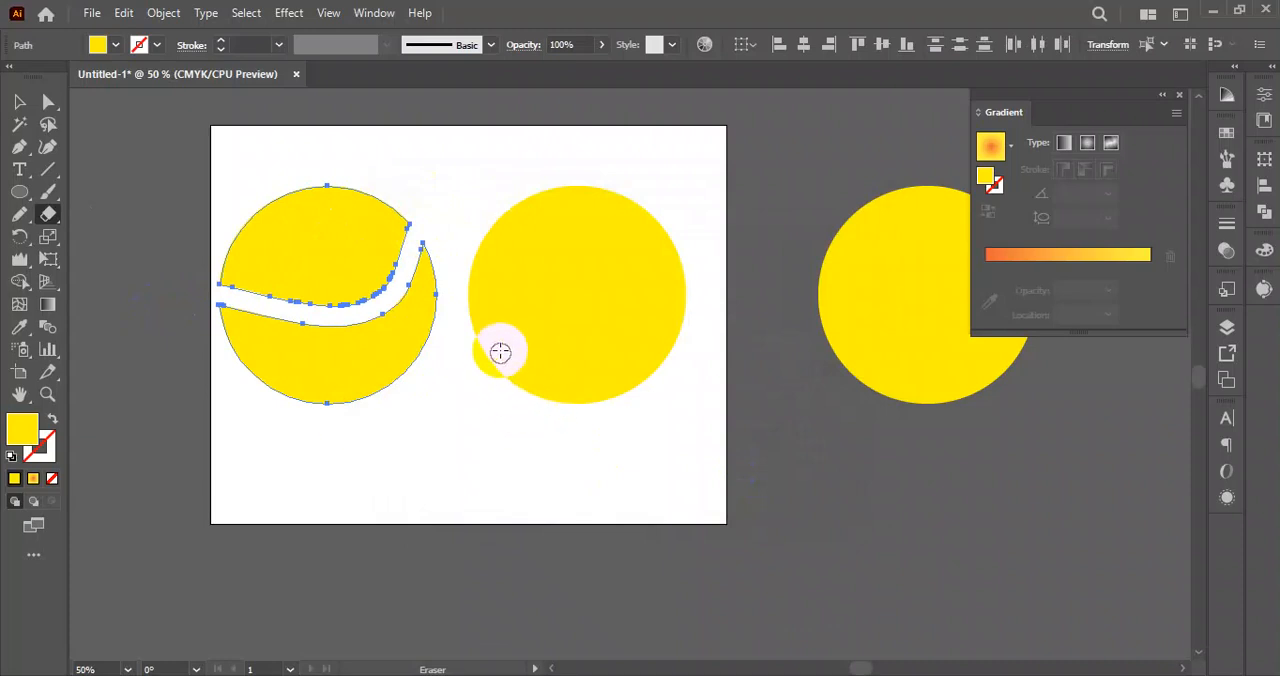
pyautogui.hotkey('ctrl', 'z')
pyautogui.moveTo(168, 316)
pyautogui.mouseDown()
pyautogui.moveTo(239, 276)
pyautogui.moveTo(371, 234)
pyautogui.moveTo(430, 240)
pyautogui.mouseUp()
pyautogui.moveTo(258, 340)
pyautogui.mouseDown()
pyautogui.moveTo(368, 356)
pyautogui.moveTo(460, 300)
pyautogui.mouseUp()
pyautogui.click(19, 101)
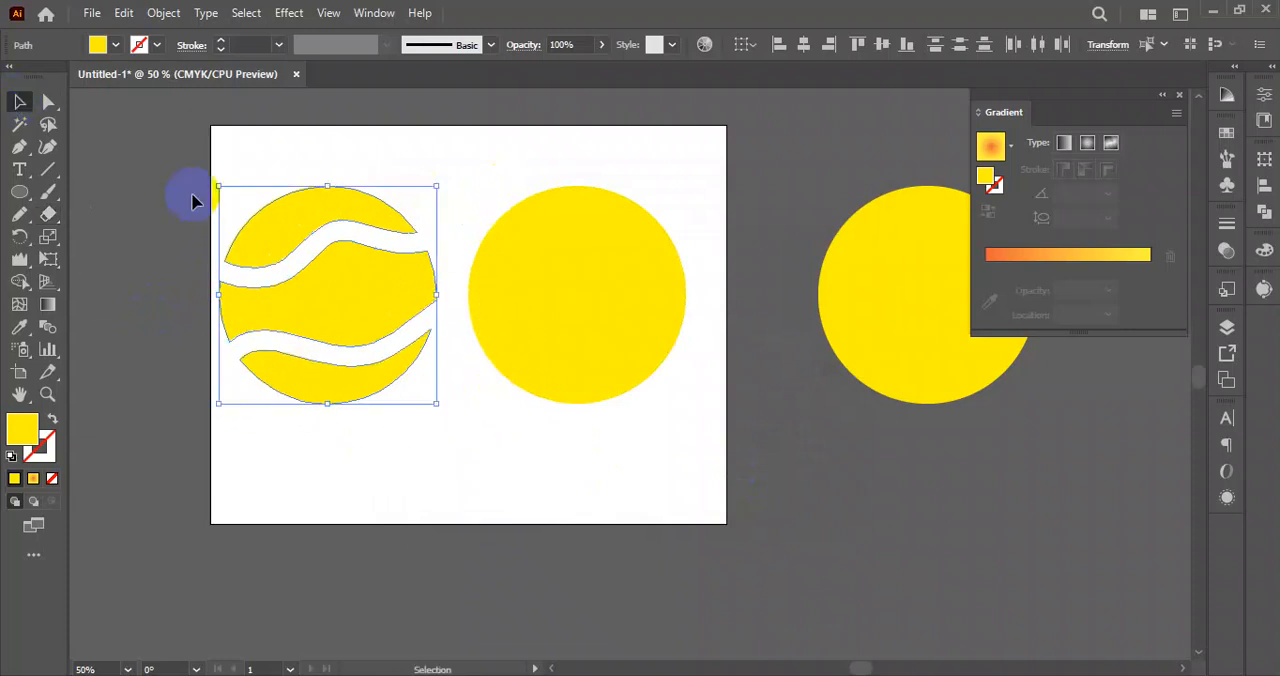
# Clear the yellow circles off the artboard and move the black rectangle from the moon scene onto it.
pyautogui.scroll(-2, 423, 277)
pyautogui.keyDown('shift'); pyautogui.click(497, 300); pyautogui.keyUp('shift')
pyautogui.moveTo(497, 300); pyautogui.dragTo(789, 577)
pyautogui.moveTo(1024, 448); pyautogui.dragTo(463, 390)
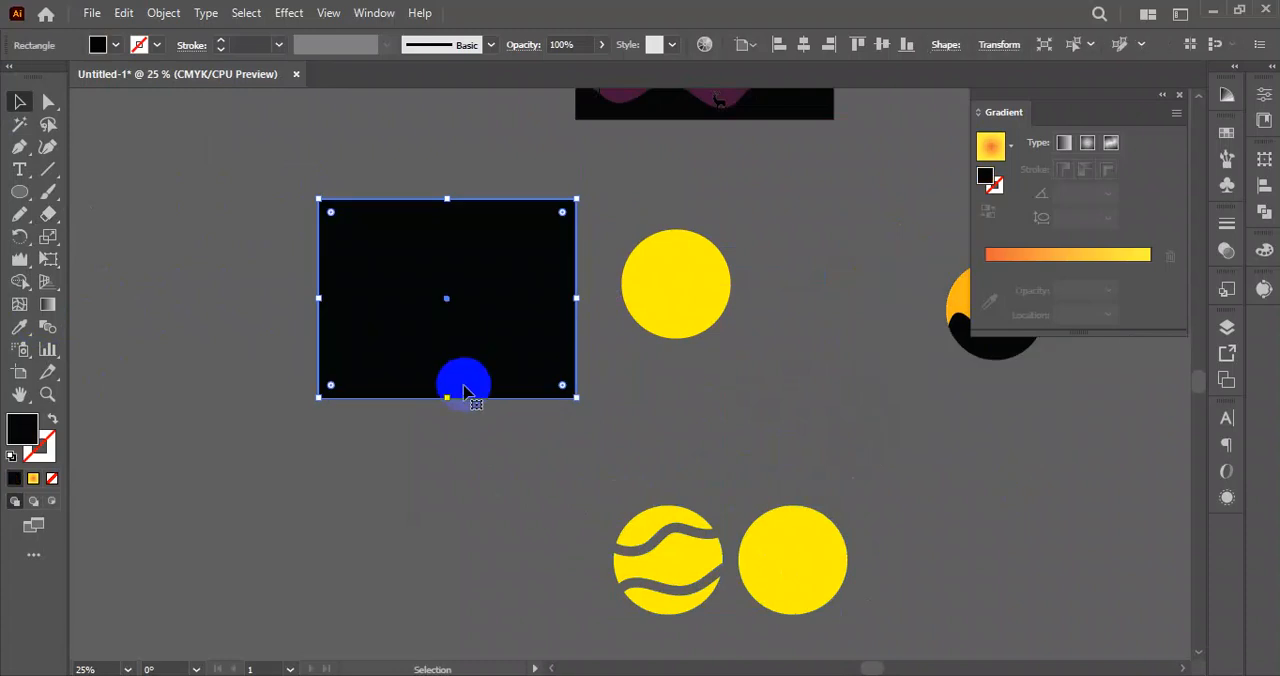
pyautogui.moveTo(657, 329); pyautogui.dragTo(765, 295)
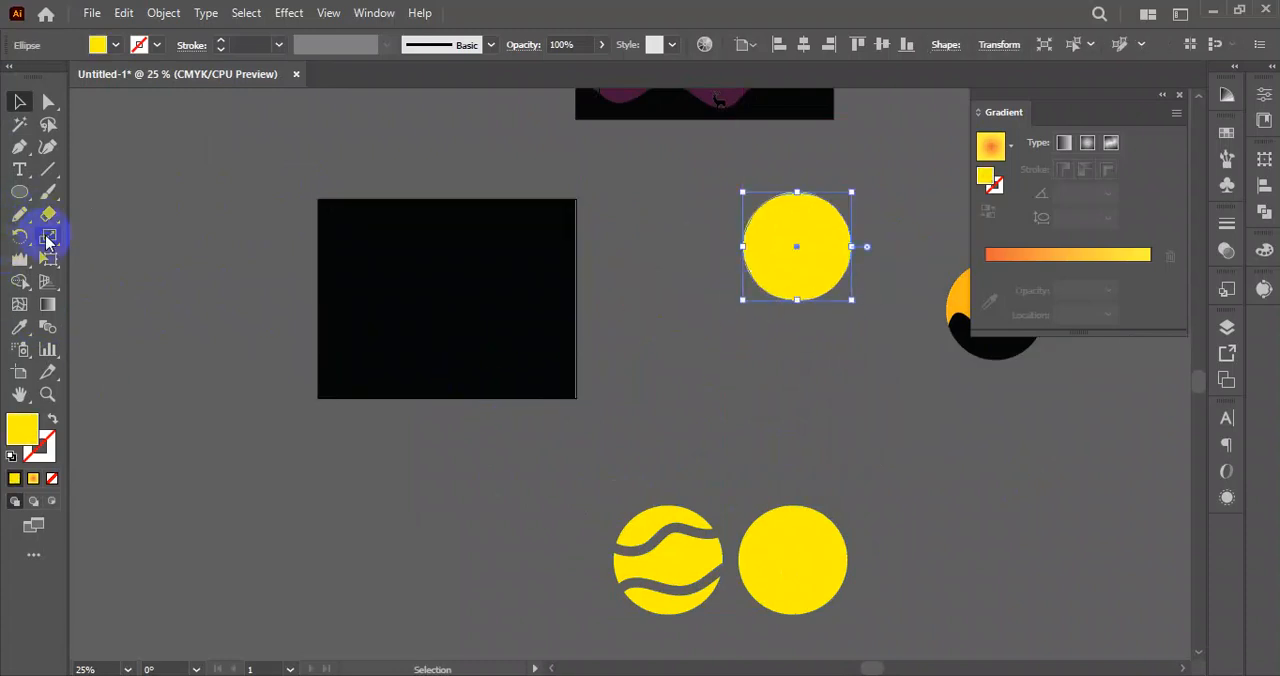
# Erase two wavy bands across the full width of the black rectangle with the Eraser tool.
pyautogui.moveTo(44, 220); pyautogui.dragTo(137, 210)
pyautogui.moveTo(276, 386)
pyautogui.mouseDown()
pyautogui.moveTo(350, 334)
pyautogui.moveTo(700, 345)
pyautogui.mouseUp()
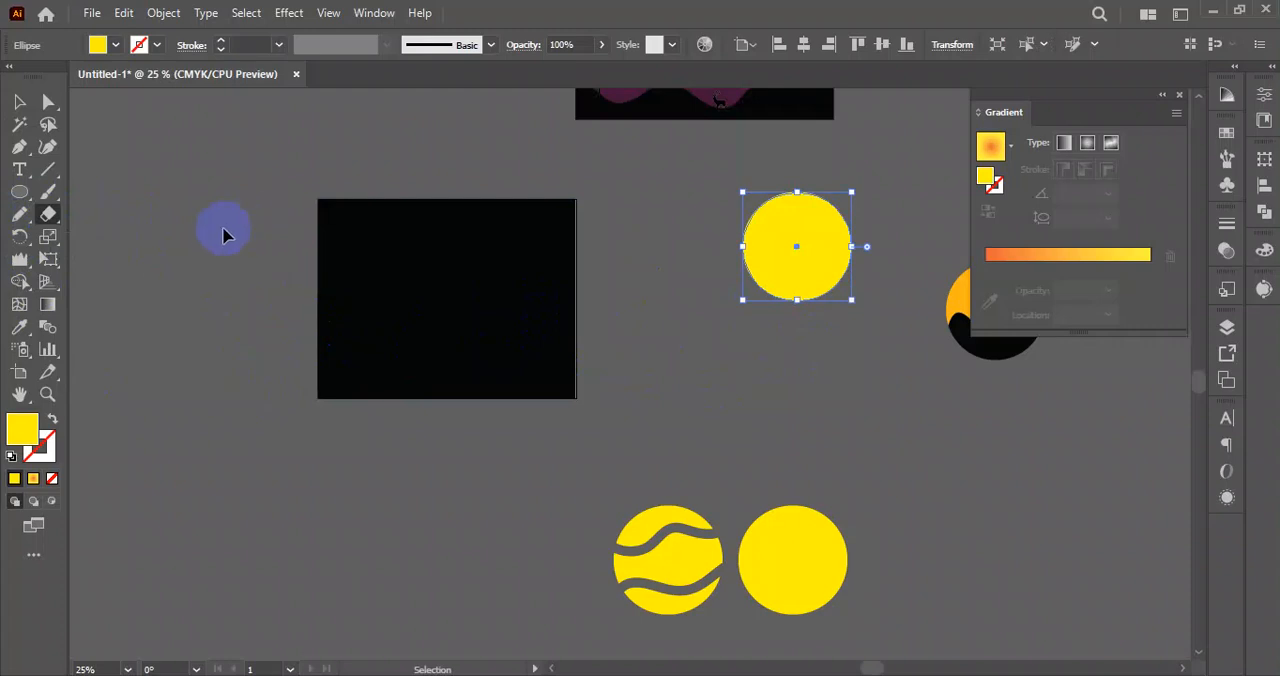
pyautogui.moveTo(222, 232); pyautogui.dragTo(471, 349)
pyautogui.moveTo(287, 366); pyautogui.dragTo(580, 300)
pyautogui.moveTo(309, 294)
pyautogui.mouseDown()
pyautogui.moveTo(396, 261)
pyautogui.moveTo(661, 248)
pyautogui.mouseUp()
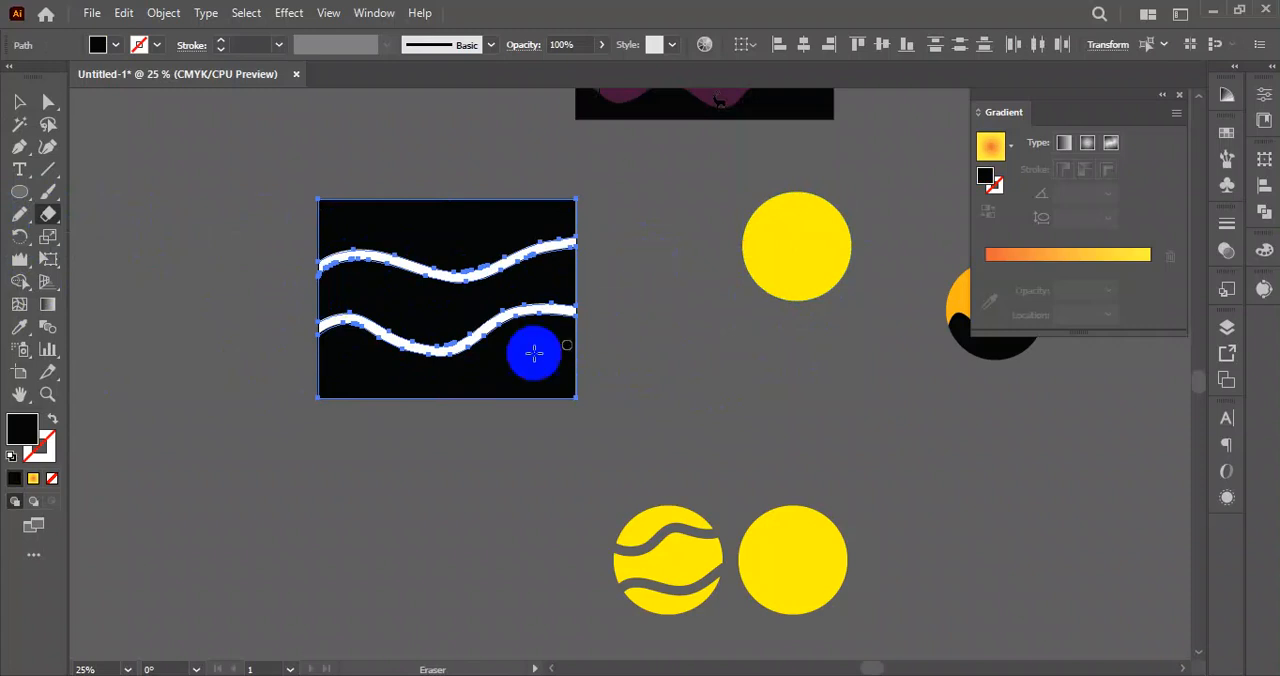
pyautogui.moveTo(528, 249); pyautogui.dragTo(578, 241)
pyautogui.click(19, 101)
pyautogui.click(426, 269)
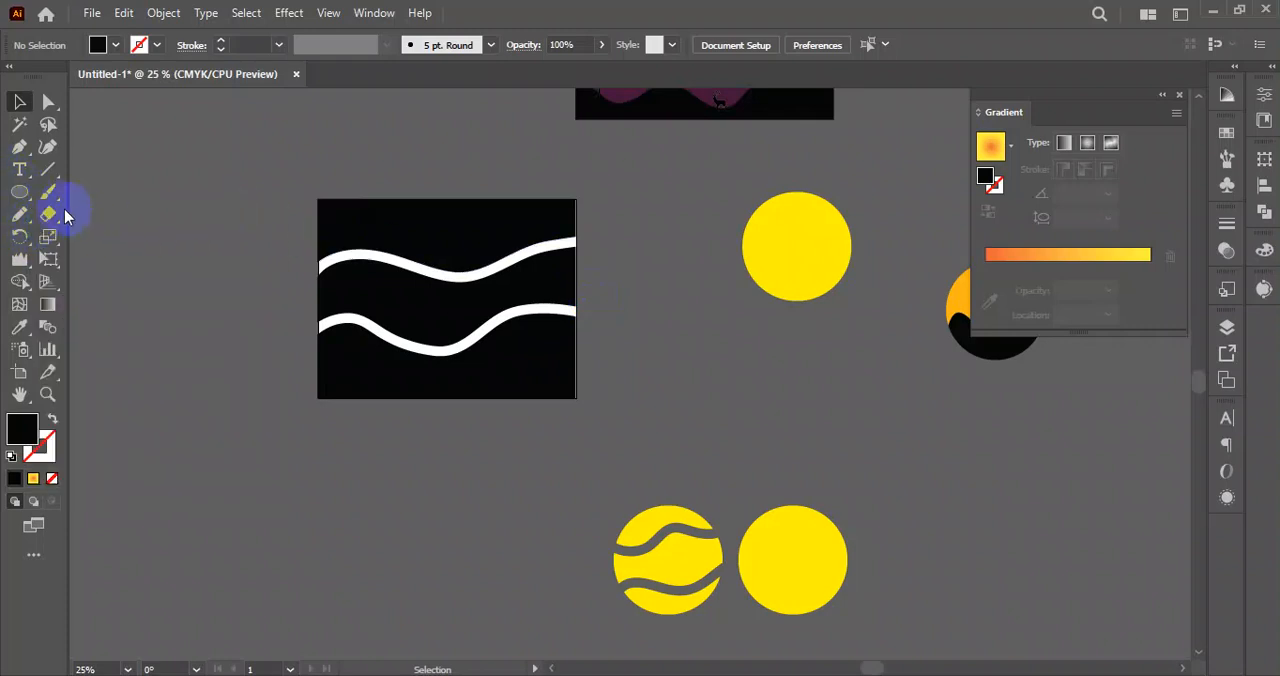
# Select the black rectangle's uppermost piece and erase a wide diagonal band across it with a larger Eraser size.
pyautogui.rightClick(222, 285)
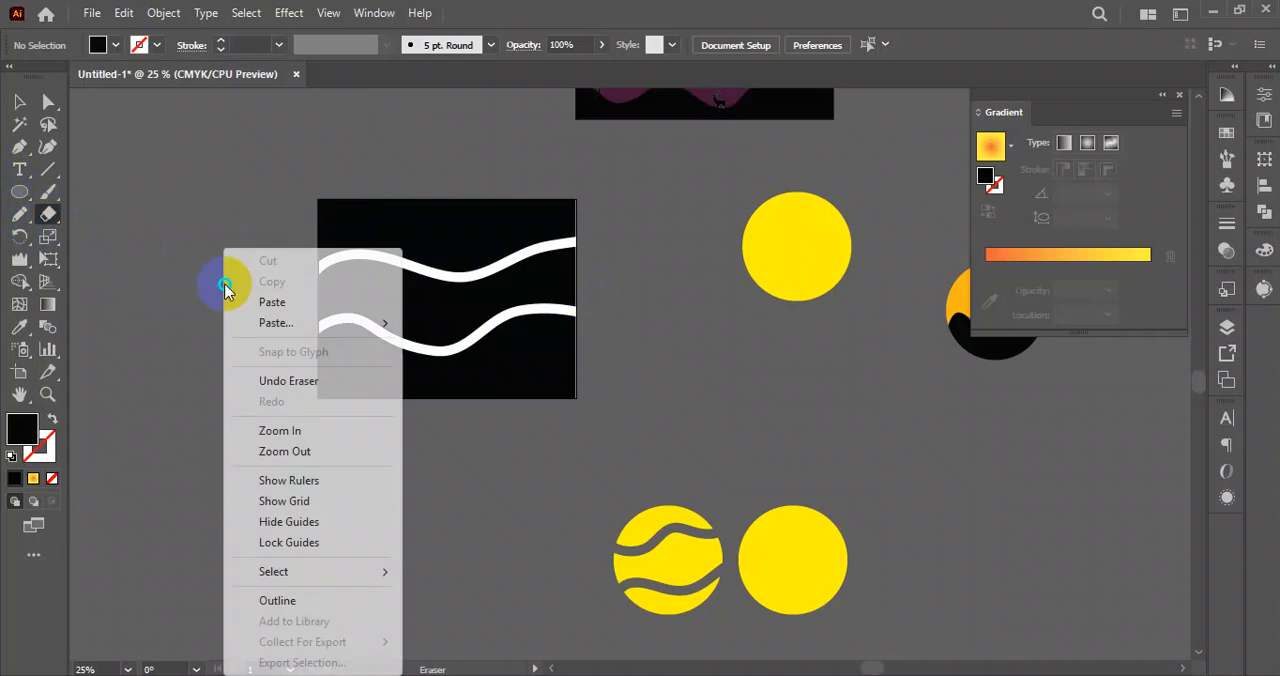
pyautogui.click(192, 280)
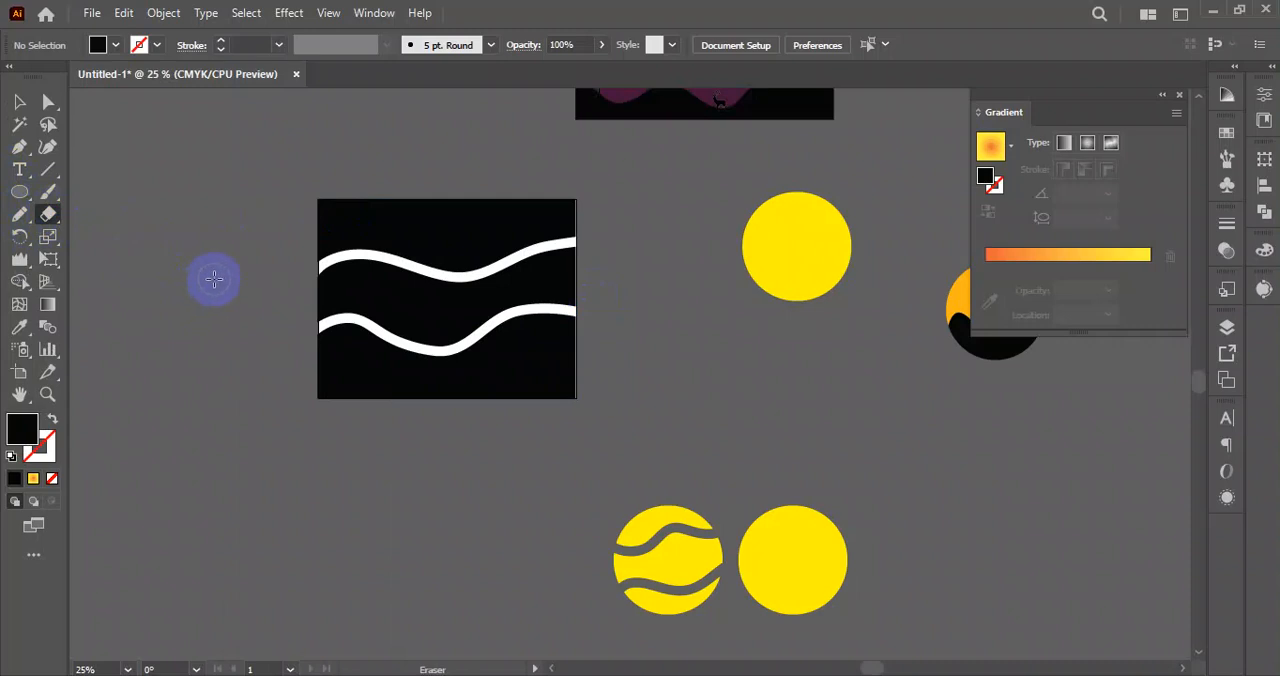
pyautogui.keyDown('ctrl'); pyautogui.click(465, 222); pyautogui.keyUp('ctrl')
pyautogui.moveTo(490, 172)
pyautogui.mouseDown()
pyautogui.moveTo(384, 270)
pyautogui.moveTo(340, 456)
pyautogui.mouseUp()
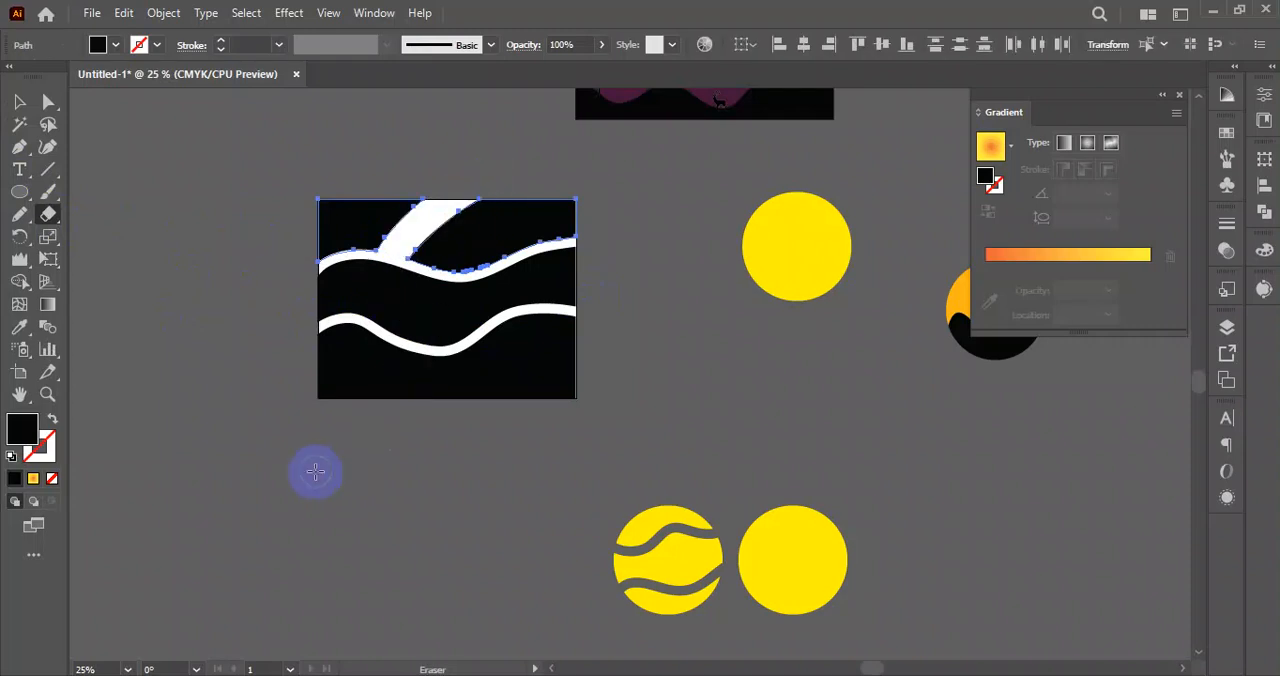
# Erase a broad curved band across the black rectangle's lower pieces and move all the pieces off the artboard.
pyautogui.moveTo(484, 438); pyautogui.dragTo(333, 153)
pyautogui.moveTo(486, 459)
pyautogui.mouseDown()
pyautogui.moveTo(521, 407)
pyautogui.moveTo(309, 309)
pyautogui.mouseUp()
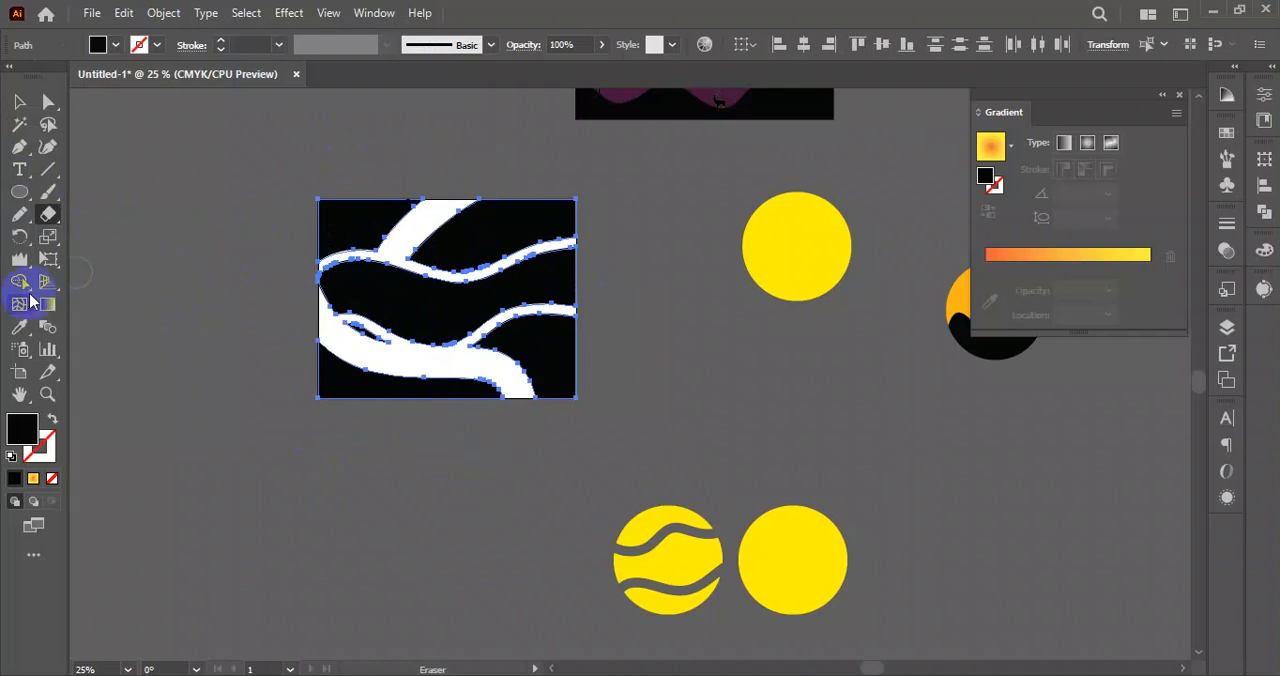
pyautogui.click(20, 102)
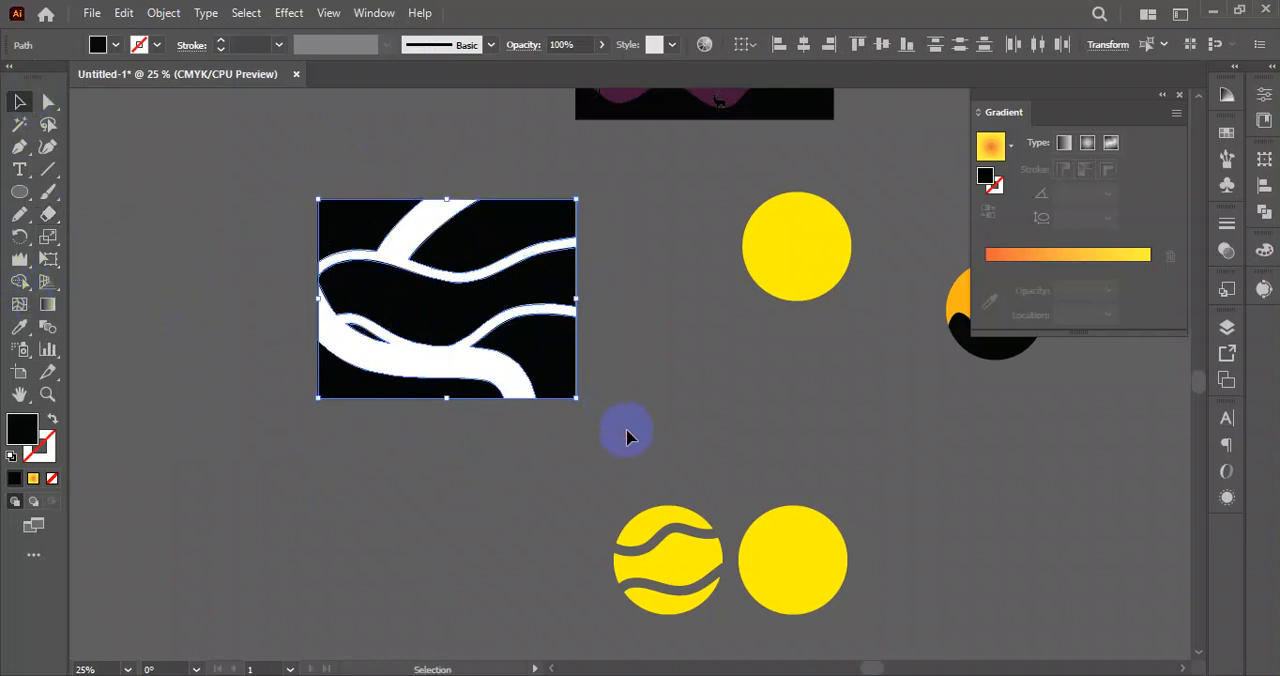
pyautogui.moveTo(474, 301); pyautogui.dragTo(252, 540)
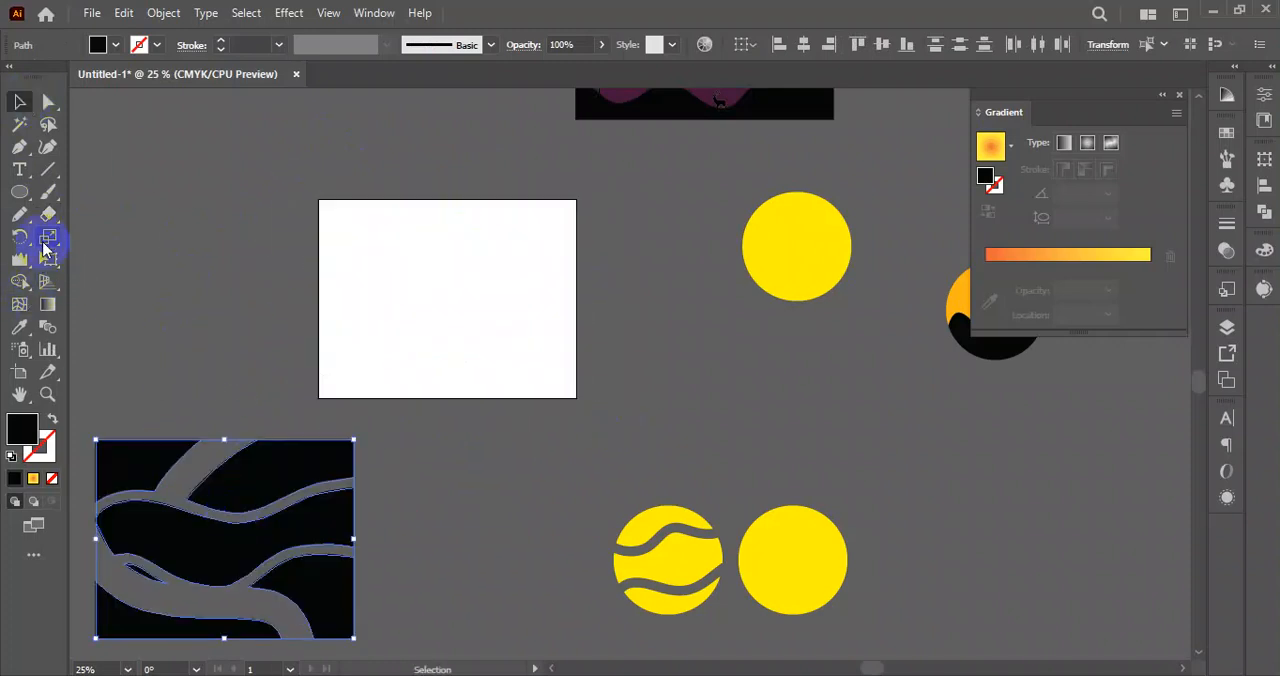
# Draw a large black ellipse on the artboard and erase a wavy band across its middle with the Eraser tool.
pyautogui.click(20, 192)
pyautogui.moveTo(330, 217)
pyautogui.mouseDown()
pyautogui.moveTo(423, 309)
pyautogui.moveTo(560, 403)
pyautogui.mouseUp()
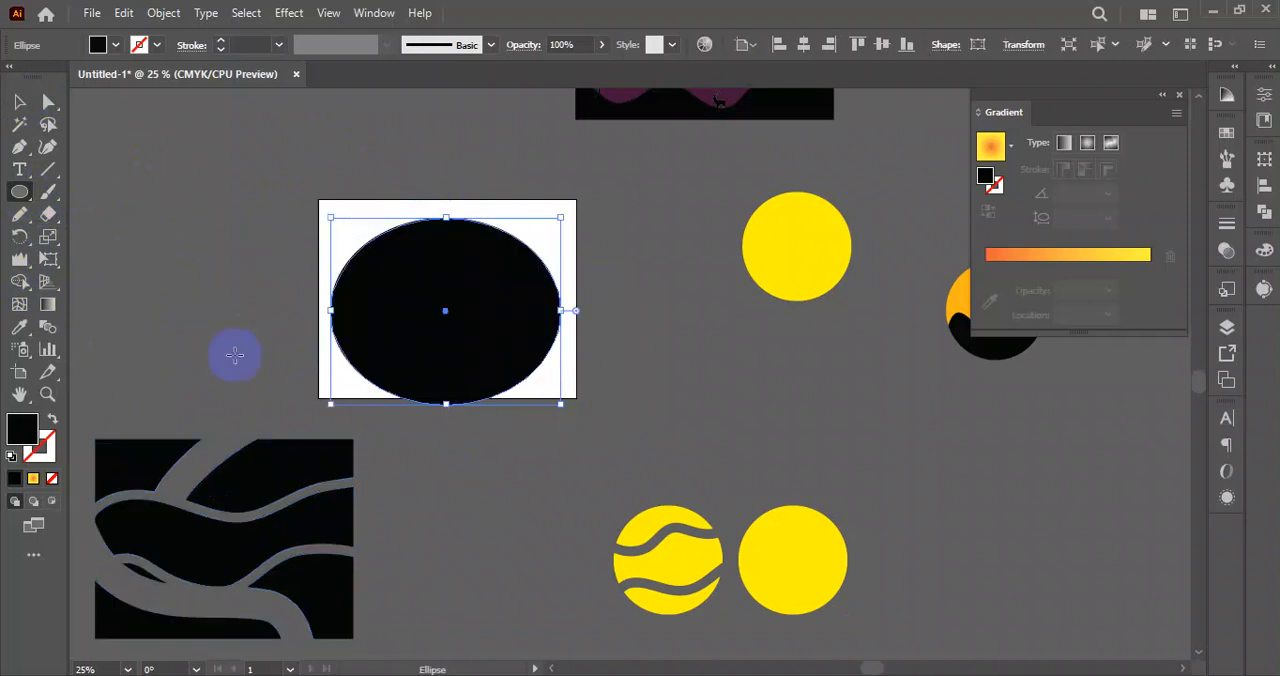
pyautogui.click(48, 213)
pyautogui.moveTo(316, 282)
pyautogui.mouseDown()
pyautogui.moveTo(411, 316)
pyautogui.moveTo(566, 294)
pyautogui.moveTo(740, 383)
pyautogui.mouseUp()
# Move the split black ellipse off the artboard and place the upper yellow circle on it.
pyautogui.click(17, 101)
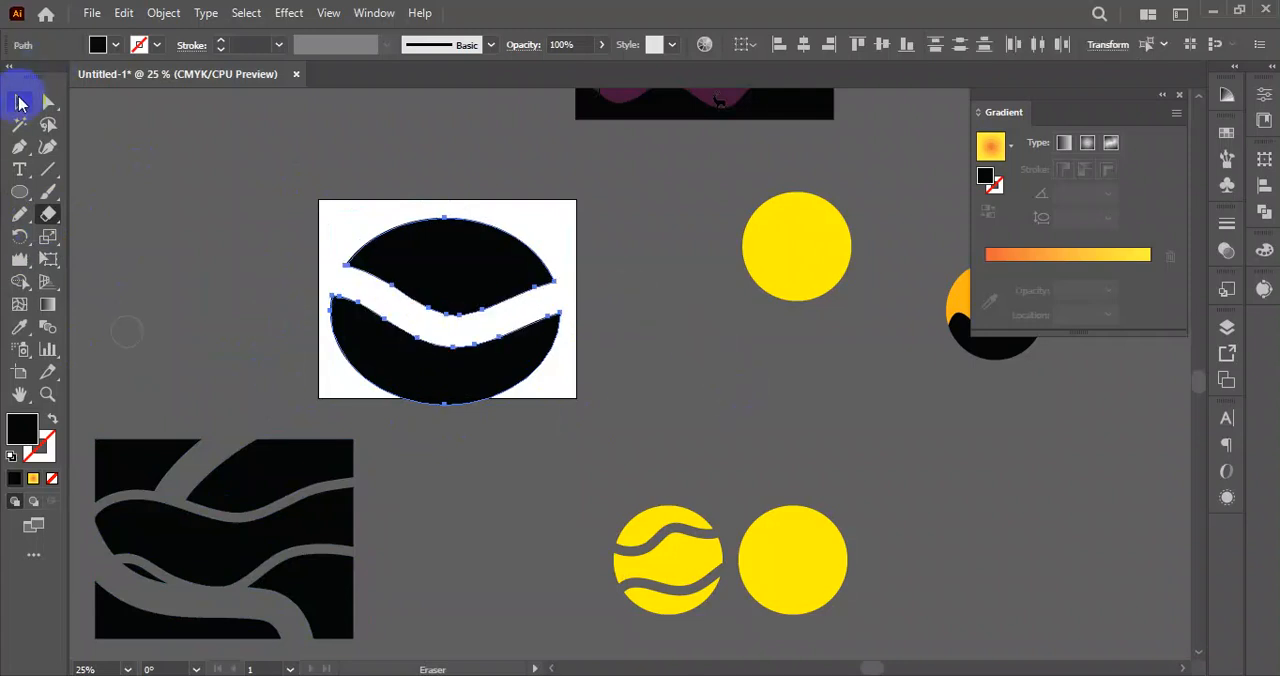
pyautogui.click(292, 193)
pyautogui.moveTo(307, 184); pyautogui.dragTo(237, 277)
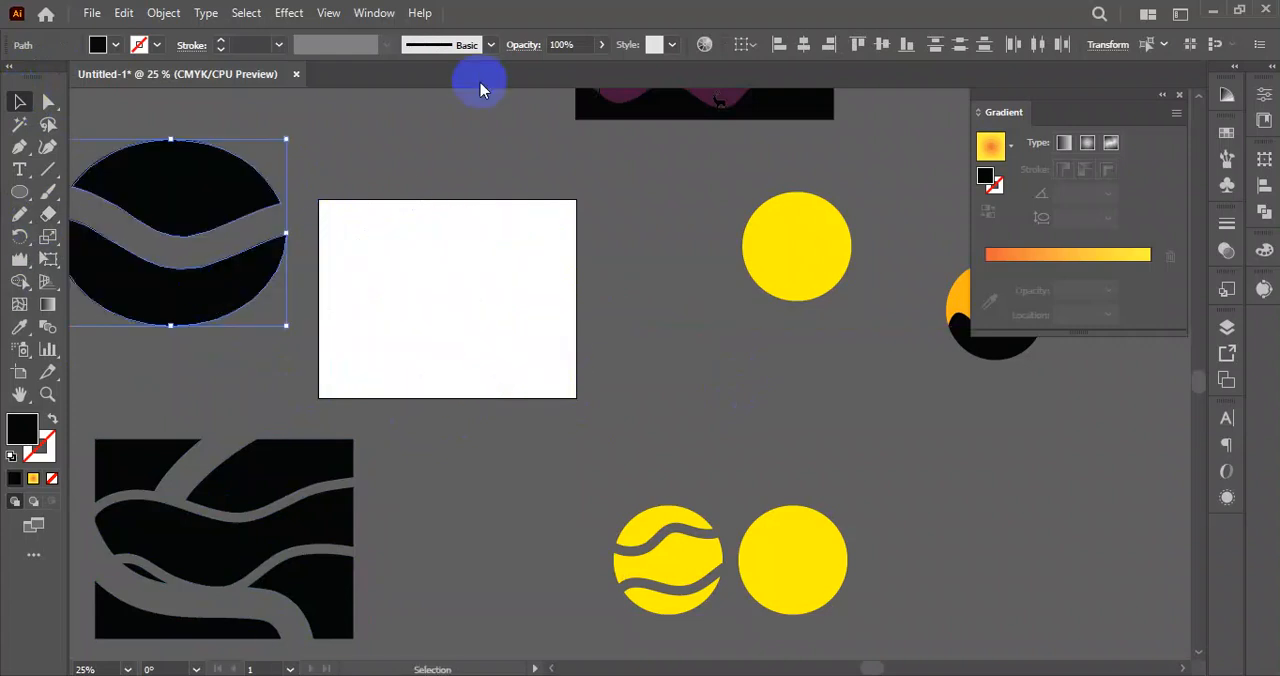
pyautogui.moveTo(803, 257); pyautogui.dragTo(443, 300)
# Cut the yellow circle's outline with the Scissors tool at its upper-left and lower-right arcs.
pyautogui.moveTo(50, 215)
pyautogui.mouseDown()
pyautogui.moveTo(466, 285)
pyautogui.moveTo(120, 287)
pyautogui.moveTo(124, 246)
pyautogui.mouseUp()
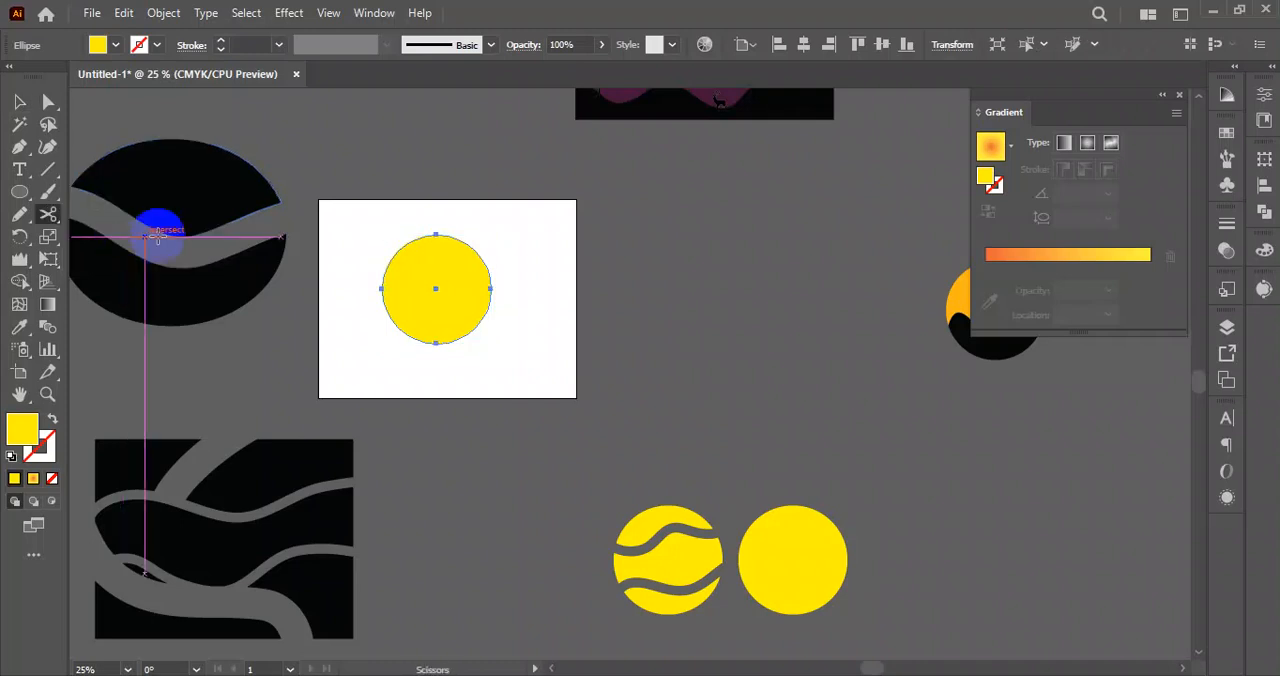
pyautogui.scroll(4, 456, 265)
pyautogui.moveTo(433, 283); pyautogui.dragTo(496, 269)
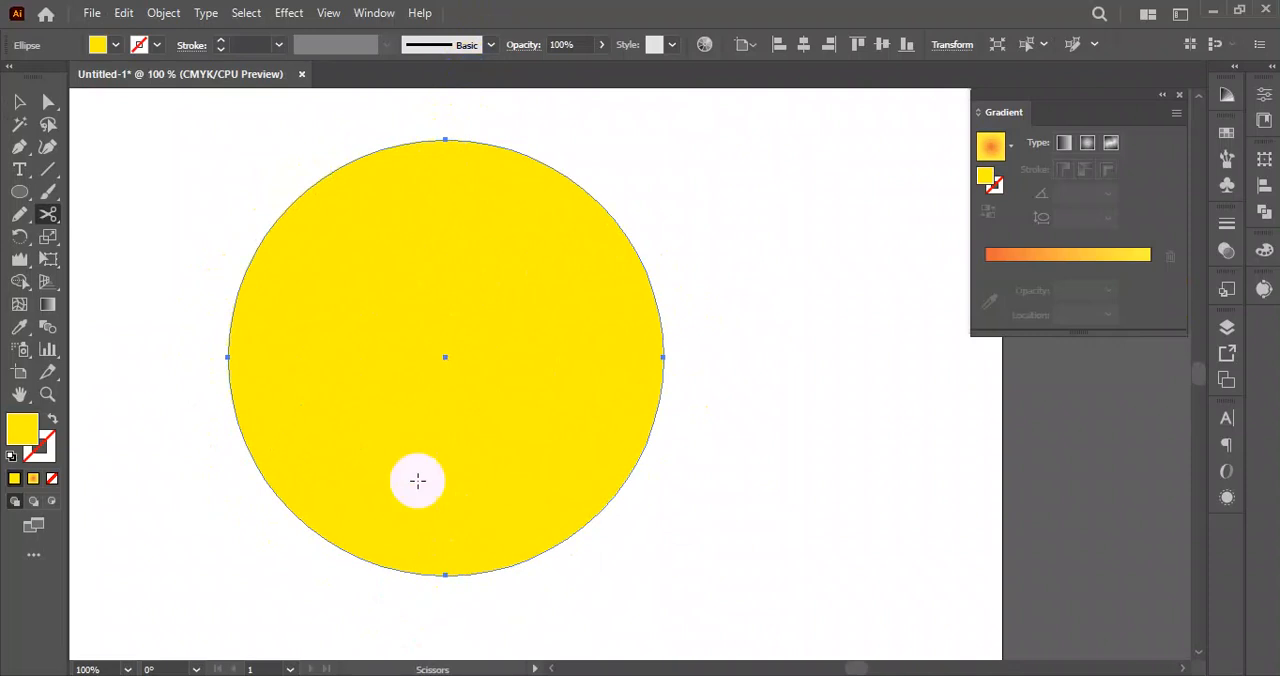
pyautogui.click(277, 217)
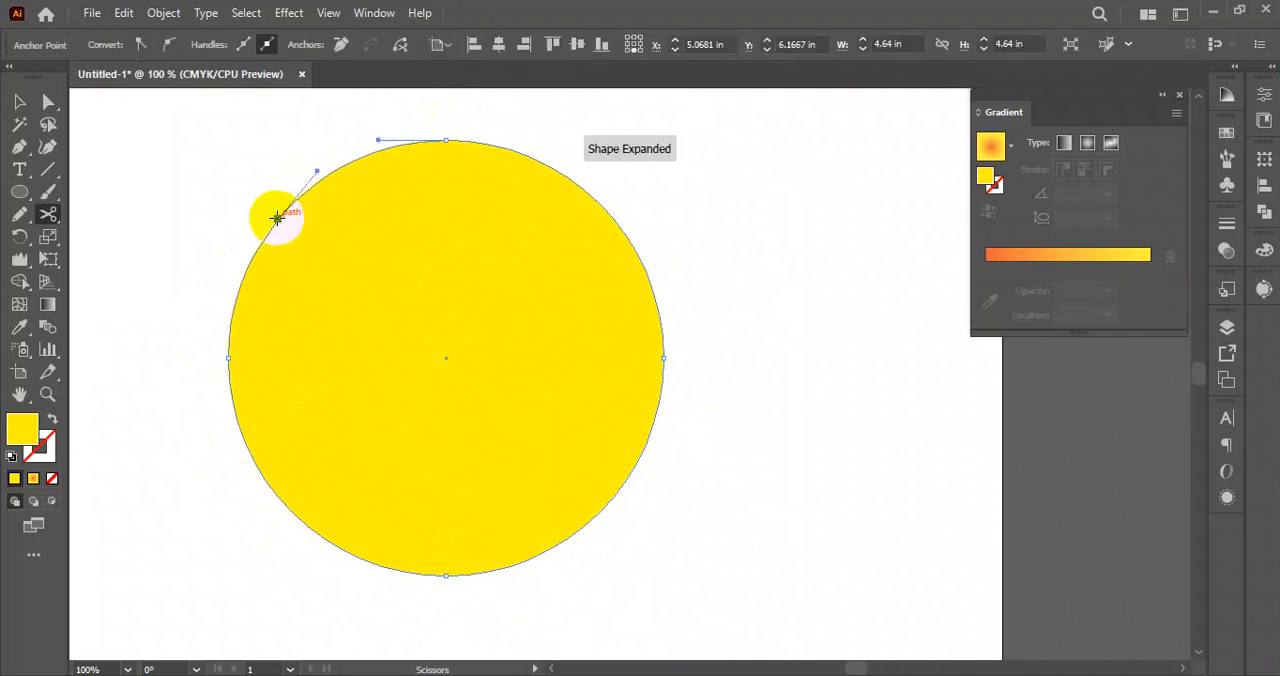
pyautogui.click(603, 507)
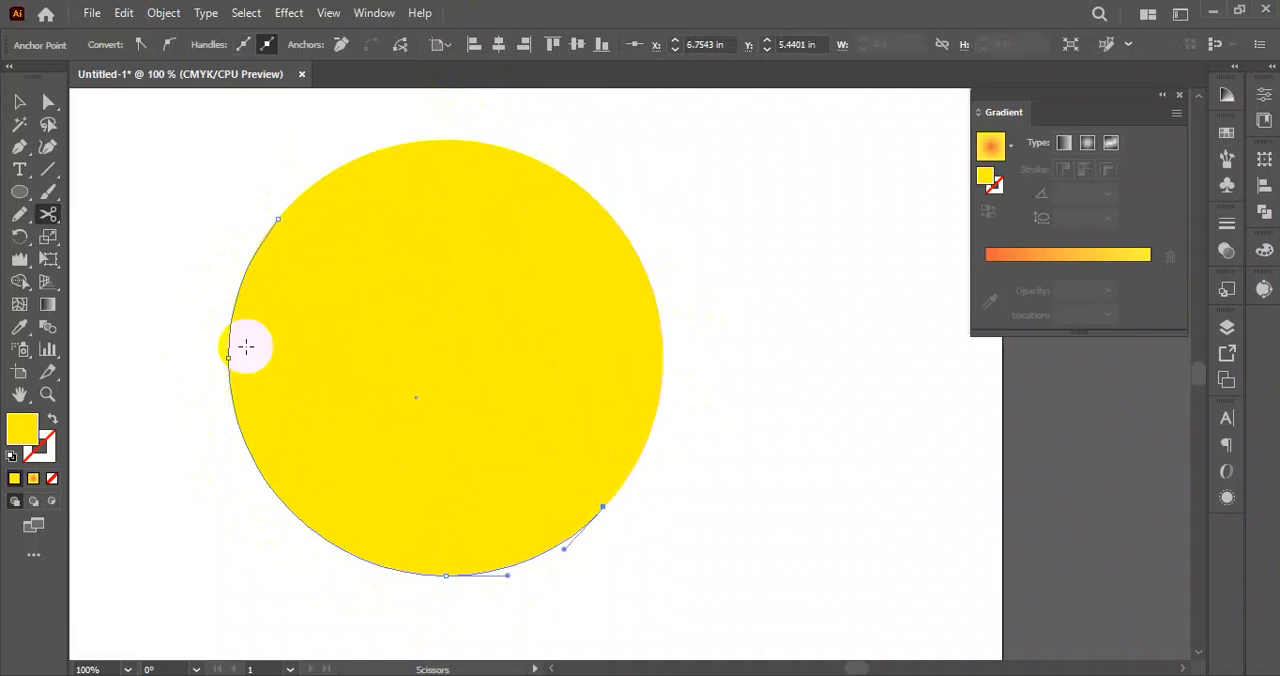
# Select the upper-right half of the cut circle and fill it with green.
pyautogui.click(19, 101)
pyautogui.click(728, 258)
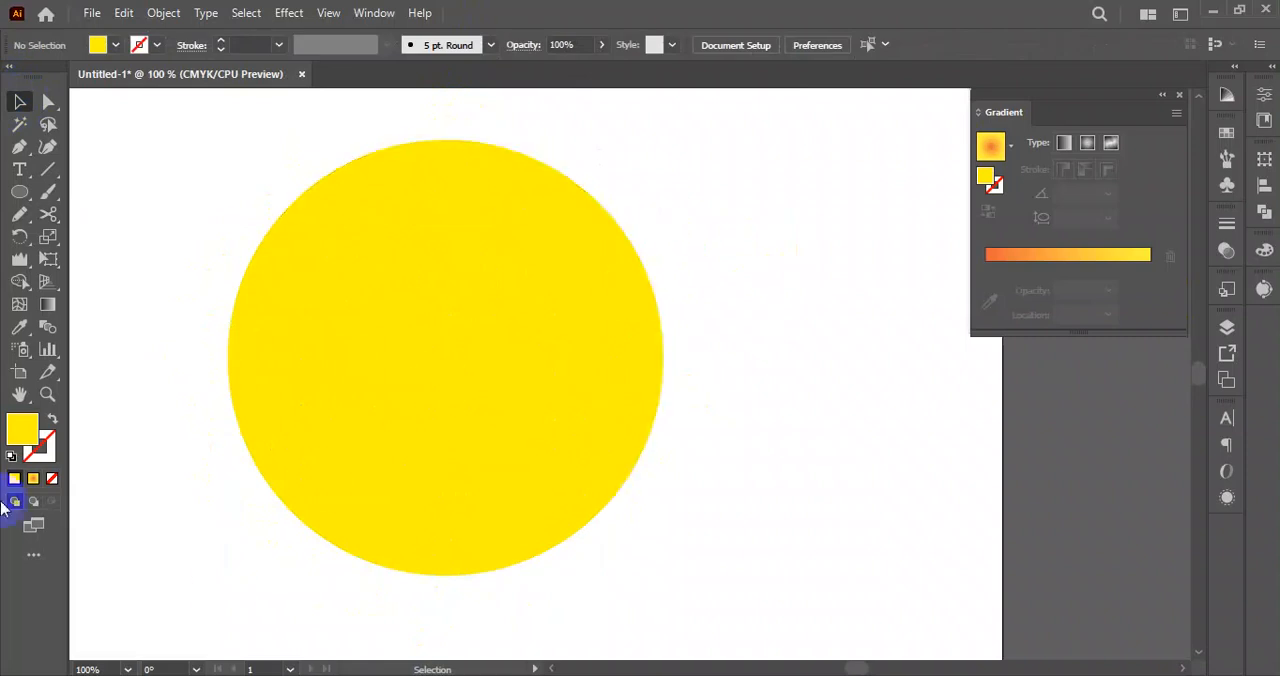
pyautogui.click(645, 261)
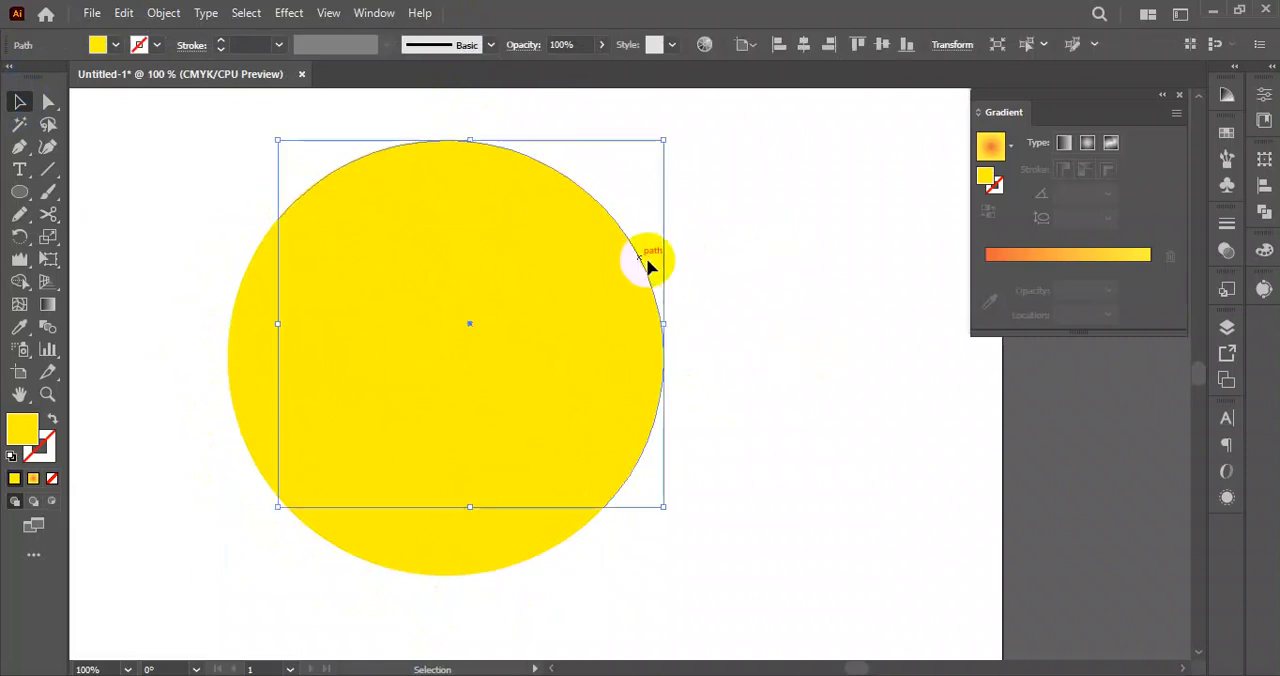
pyautogui.click(111, 46)
pyautogui.click(88, 80)
pyautogui.click(766, 420)
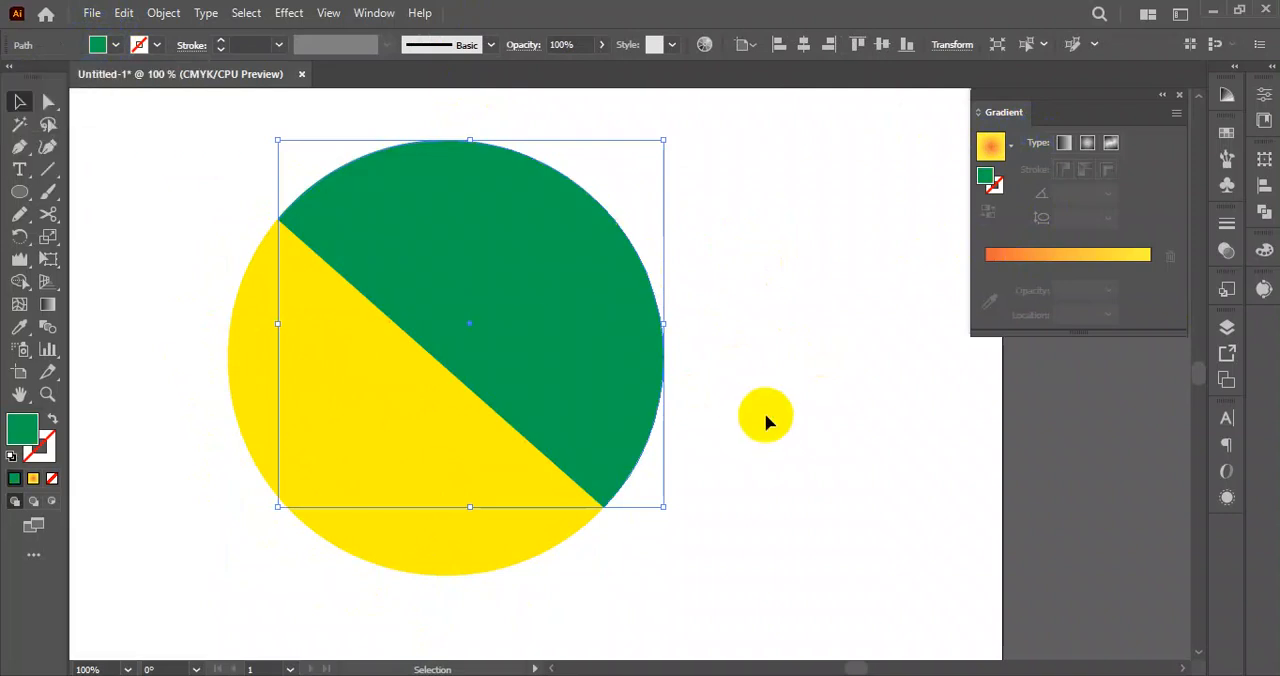
# Pull the green half away from the yellow half and undo the move.
pyautogui.click(824, 440)
pyautogui.moveTo(511, 406); pyautogui.dragTo(722, 268)
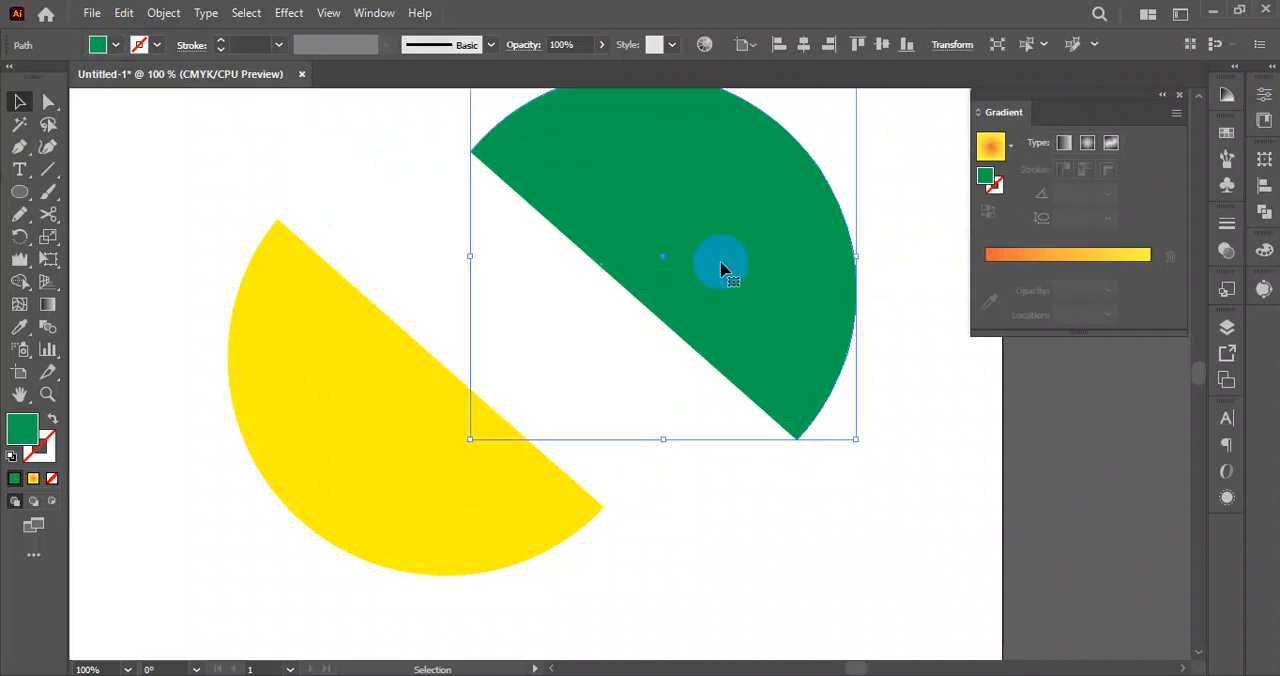
pyautogui.click(845, 534)
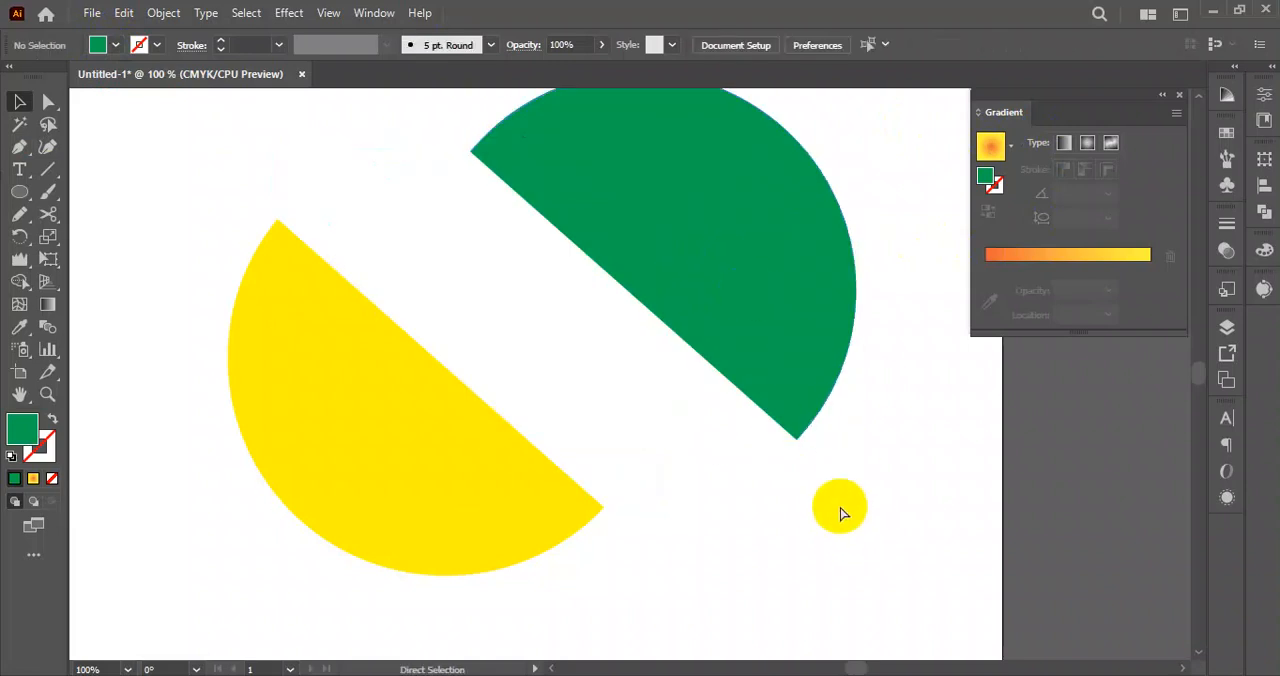
pyautogui.hotkey('ctrl', 'z')
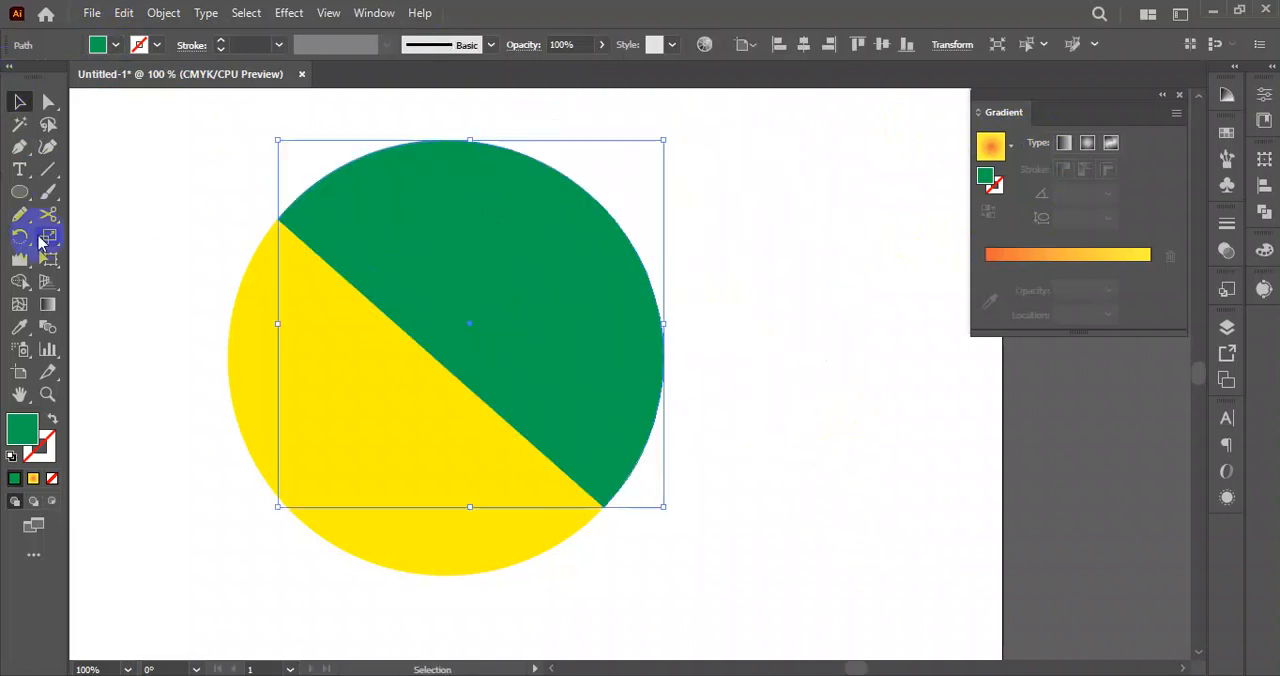
# Cut the green half at its upper-right arc and the yellow half at its lower-left arc with the Scissors tool.
pyautogui.click(48, 214)
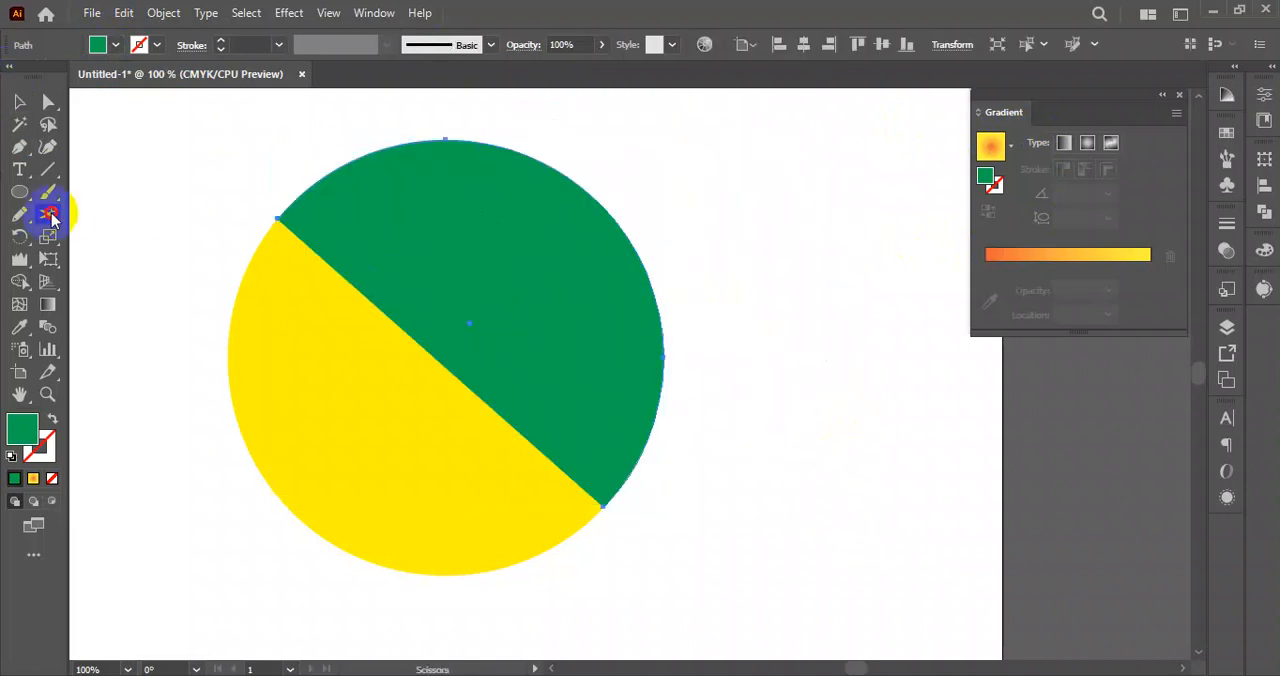
pyautogui.click(576, 180)
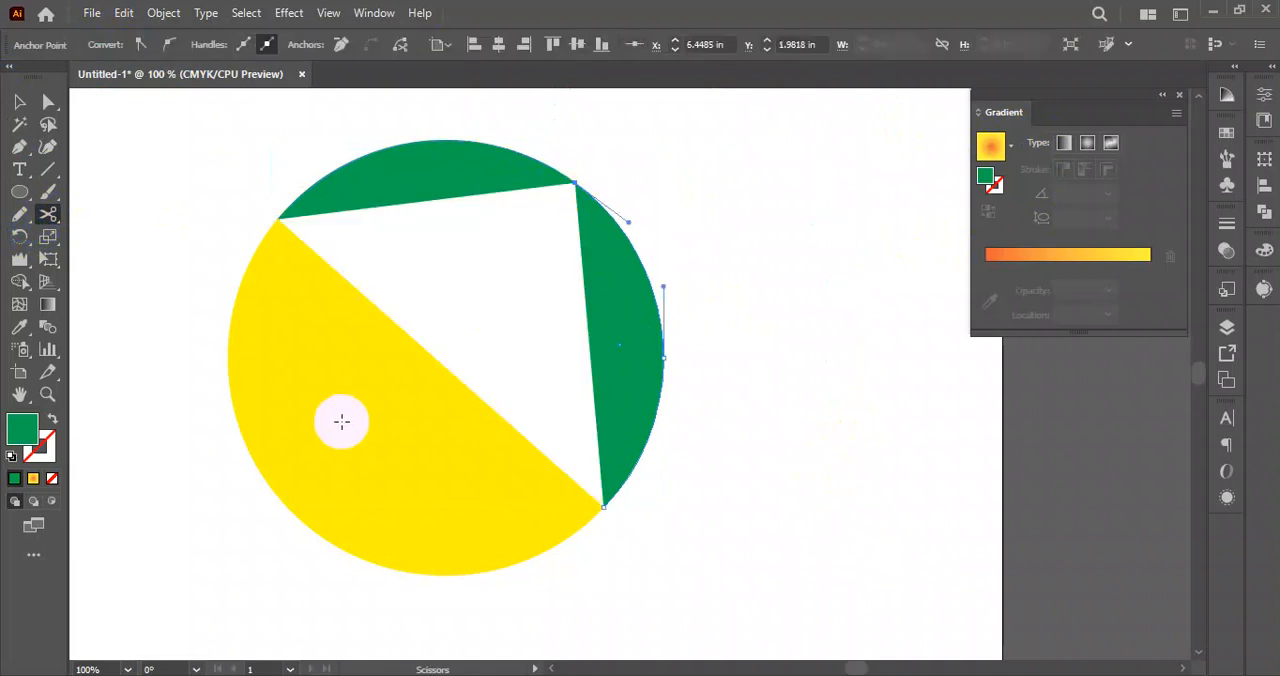
pyautogui.keyDown('ctrl'); pyautogui.click(334, 471); pyautogui.keyUp('ctrl')
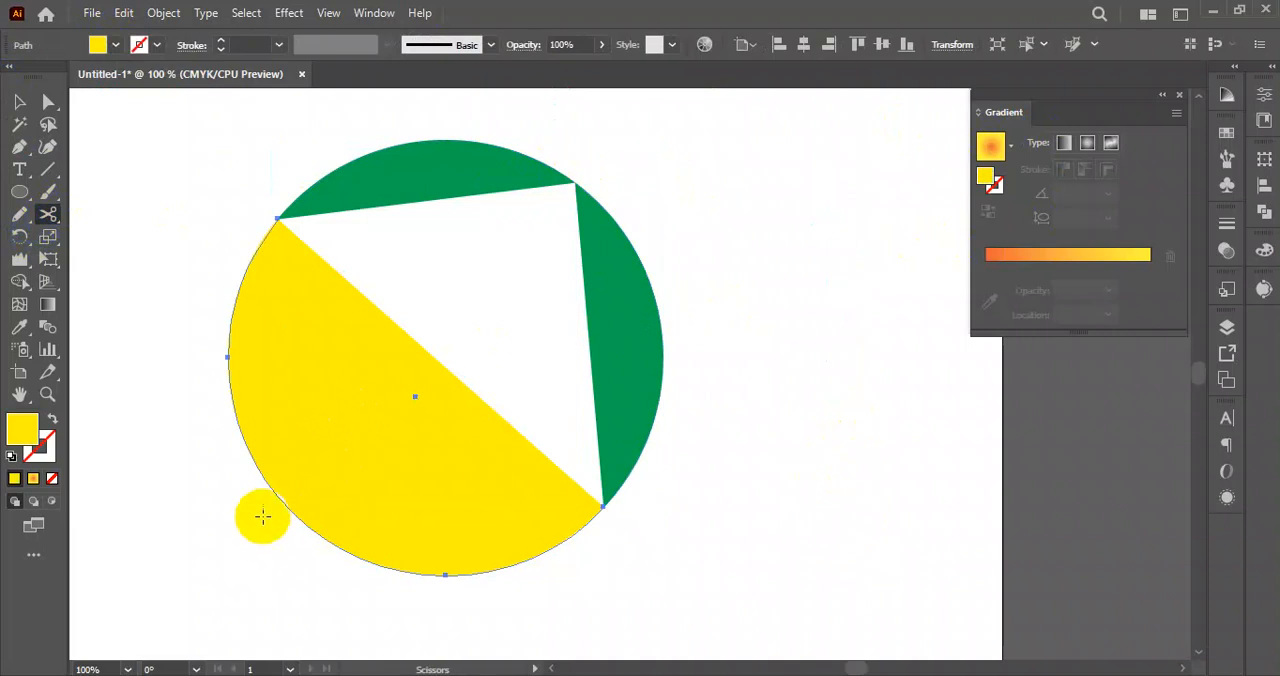
pyautogui.click(283, 502)
pyautogui.click(19, 101)
pyautogui.click(208, 210)
pyautogui.moveTo(174, 140); pyautogui.dragTo(712, 547)
pyautogui.click(765, 550)
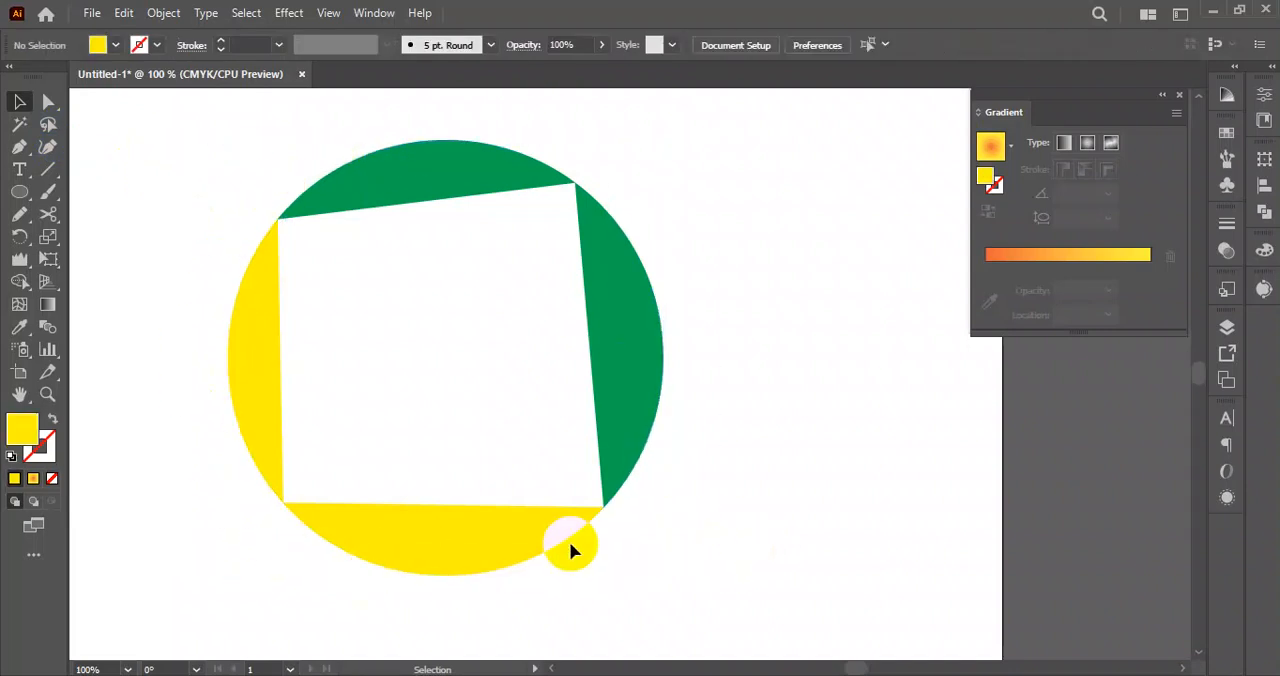
pyautogui.moveTo(292, 503); pyautogui.dragTo(285, 510)
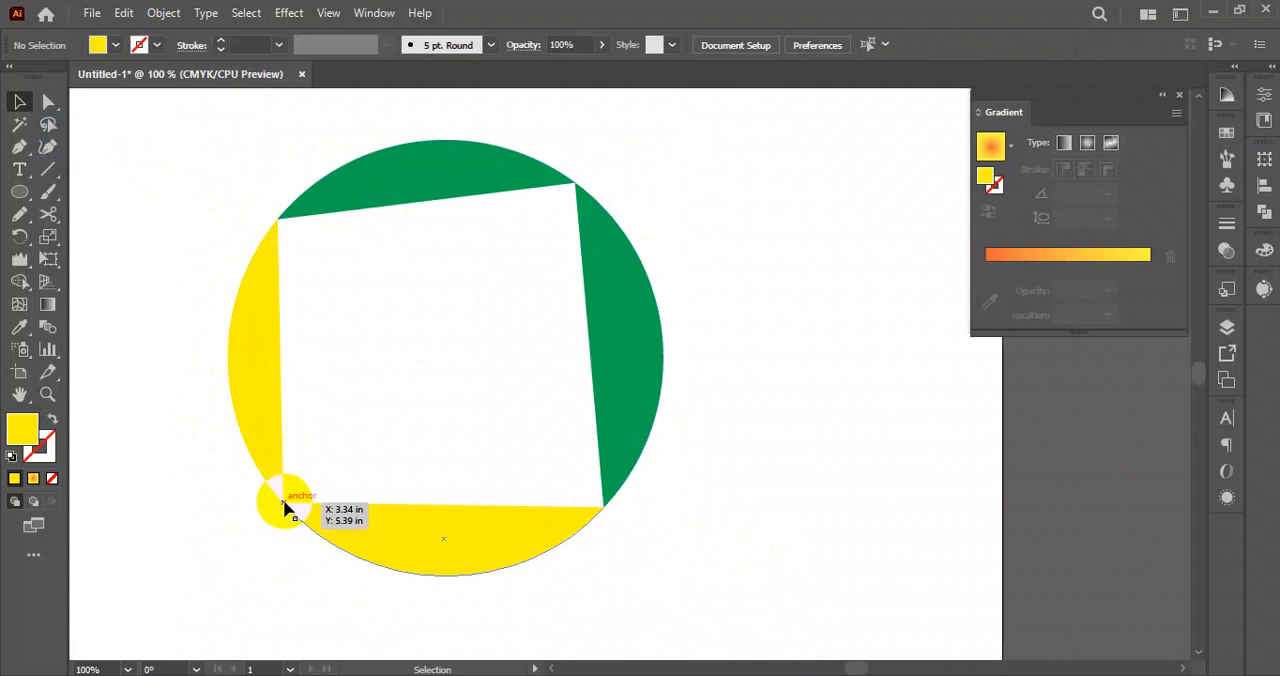
pyautogui.moveTo(200, 149); pyautogui.dragTo(778, 622)
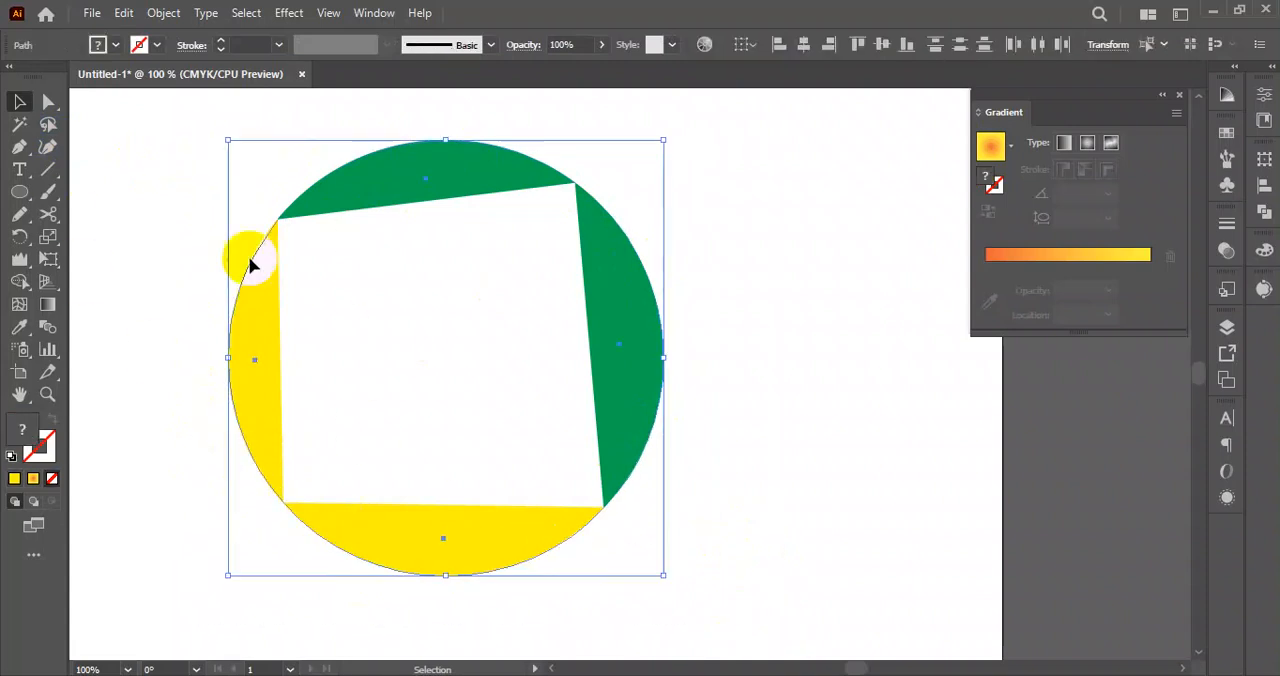
pyautogui.click(45, 443)
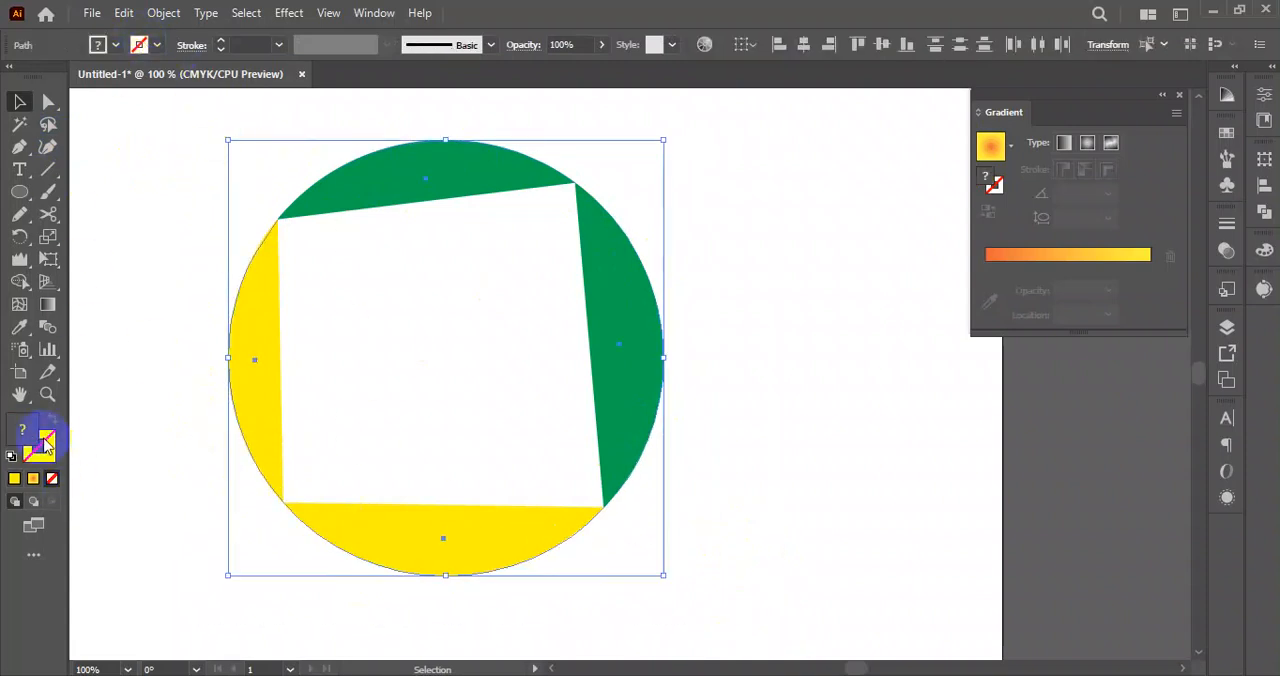
# Pull the rightmost green segment away from the cut circle and undo the move.
pyautogui.click(744, 369)
pyautogui.moveTo(738, 164); pyautogui.dragTo(775, 342)
pyautogui.click(780, 319)
pyautogui.hotkey('ctrl', 'z')
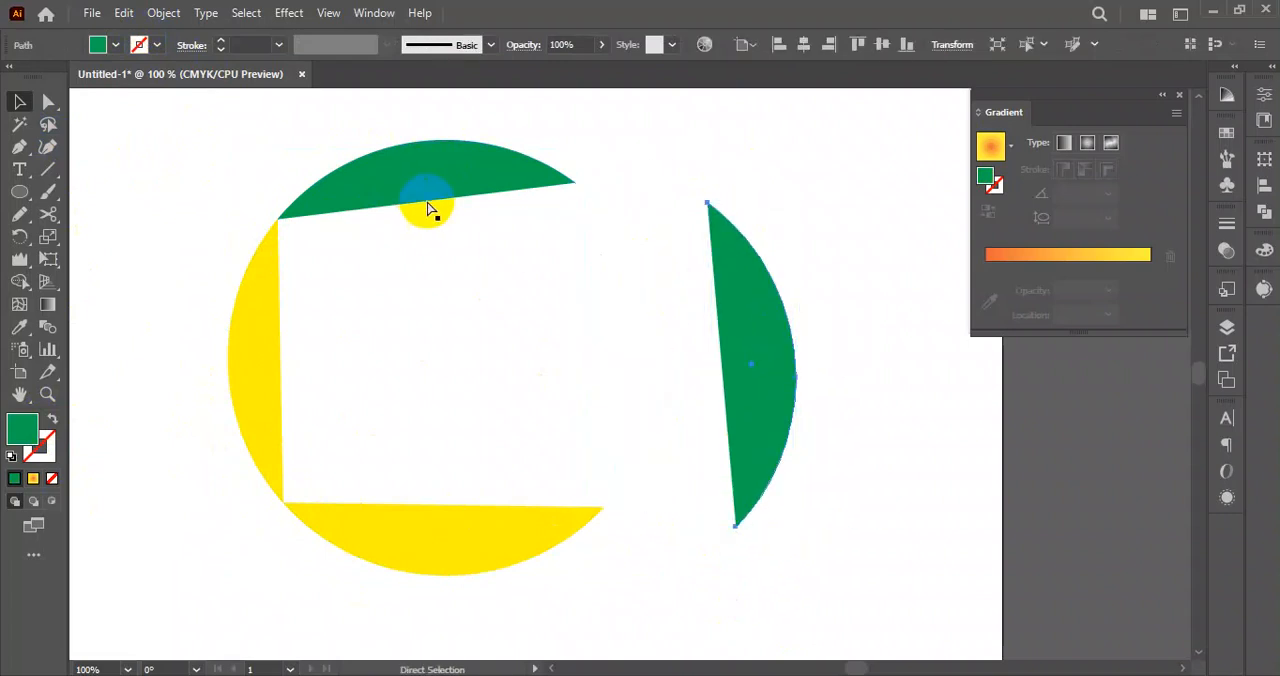
pyautogui.click(737, 268)
pyautogui.moveTo(691, 106); pyautogui.dragTo(187, 556)
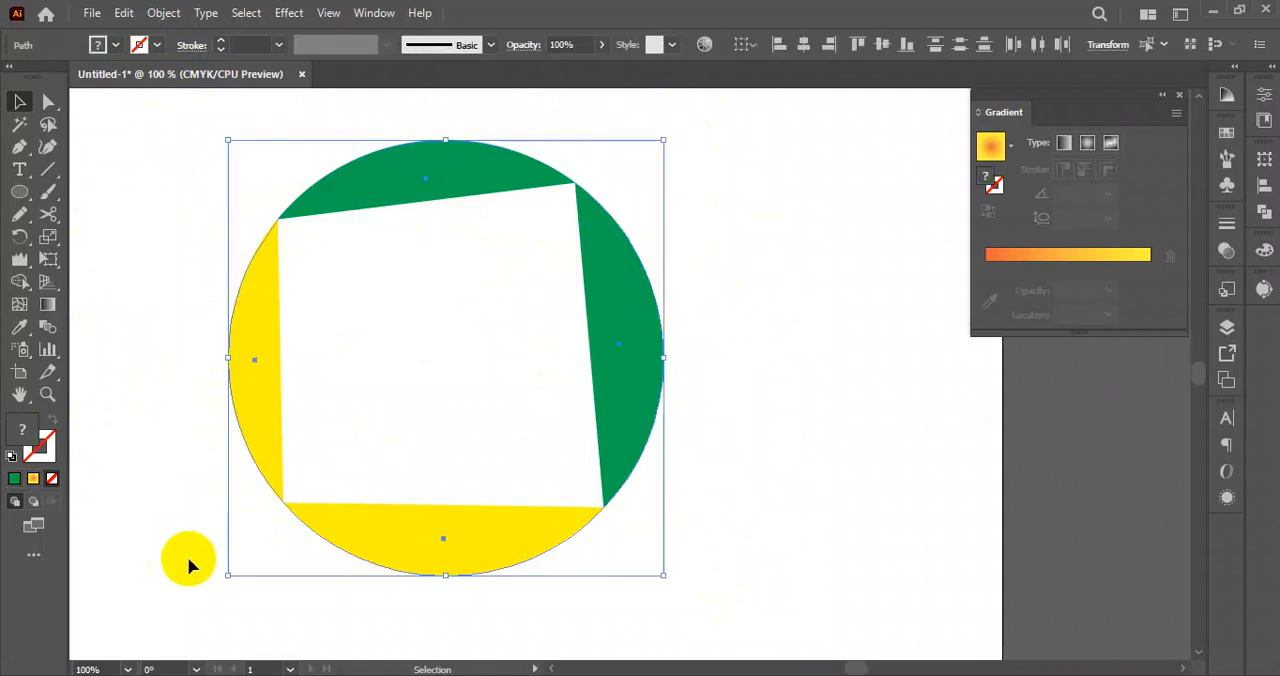
pyautogui.click(763, 263)
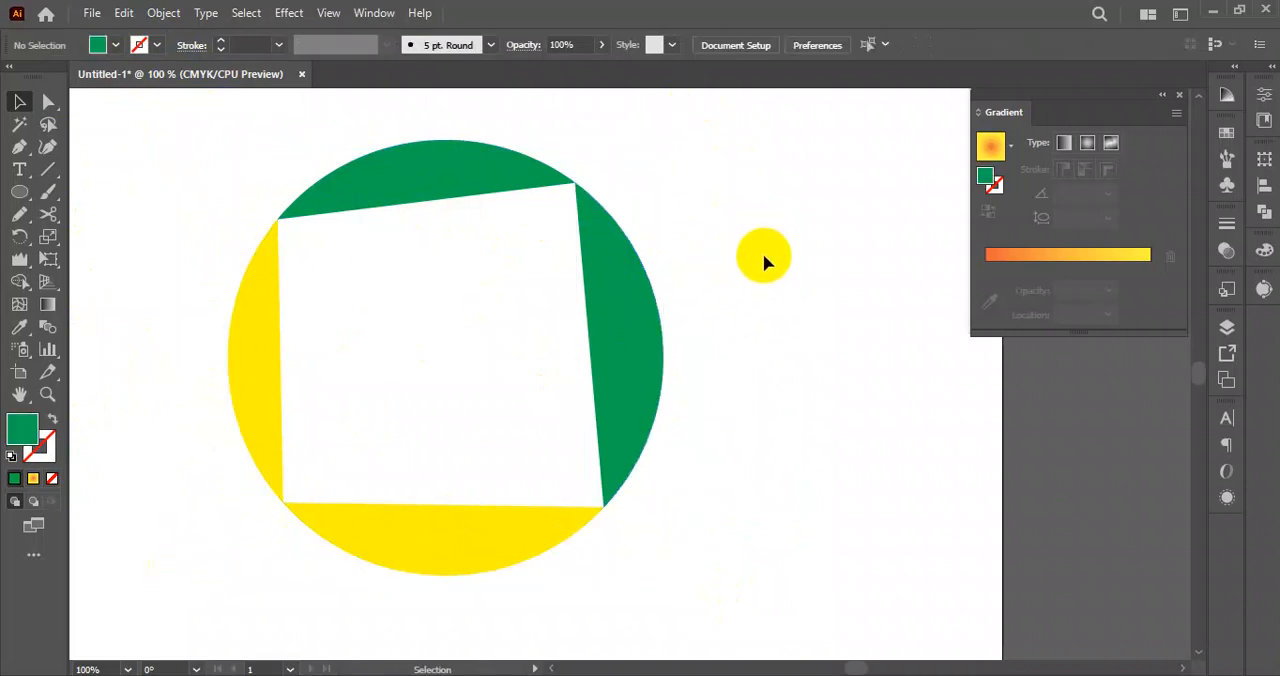
# Duplicate the four circle segments, scale the copy down inside the original ring and rotate it.
pyautogui.hotkey('ctrl', '-')
pyautogui.moveTo(725, 153); pyautogui.dragTo(351, 459)
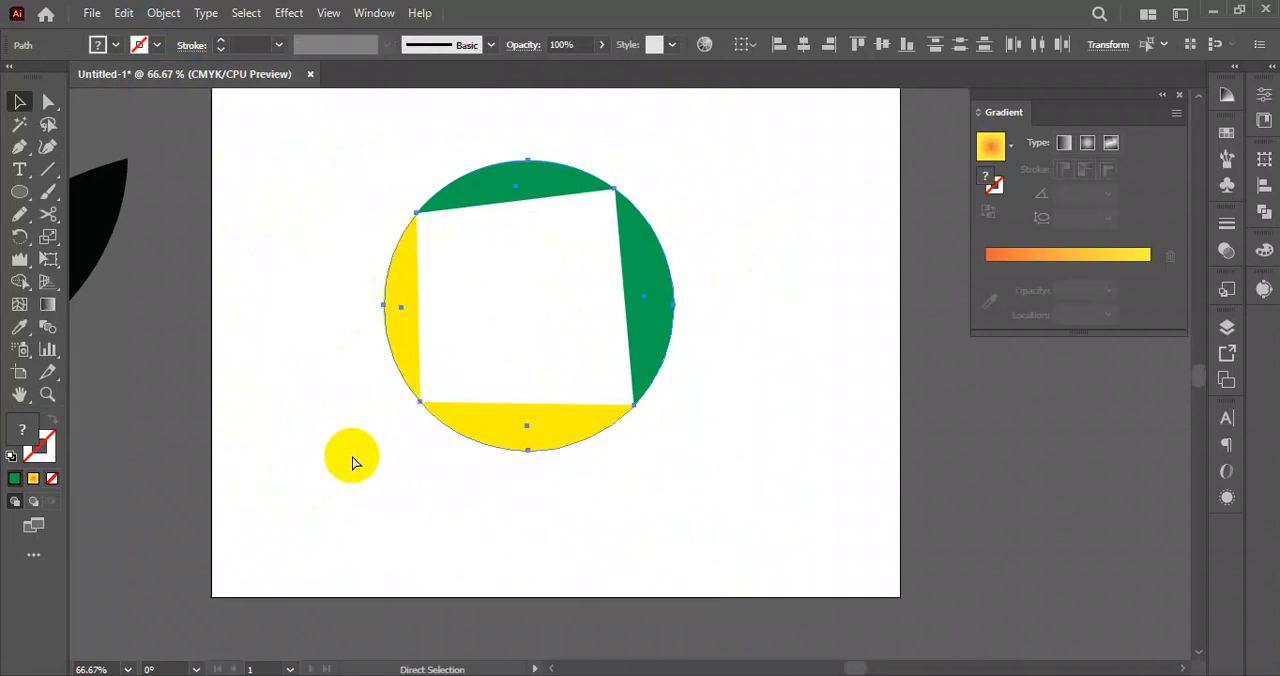
pyautogui.press('v')
pyautogui.moveTo(677, 160); pyautogui.dragTo(623, 205)
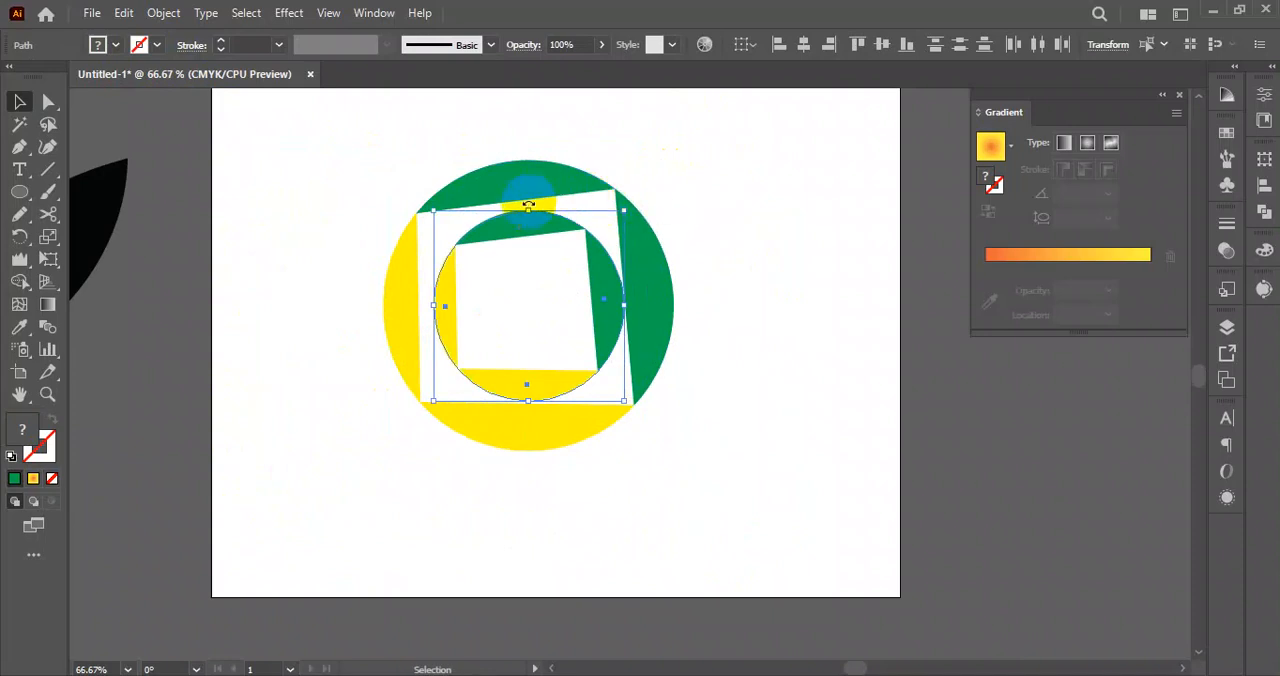
pyautogui.moveTo(528, 203); pyautogui.dragTo(583, 246)
pyautogui.moveTo(586, 336); pyautogui.dragTo(602, 258)
pyautogui.click(597, 231)
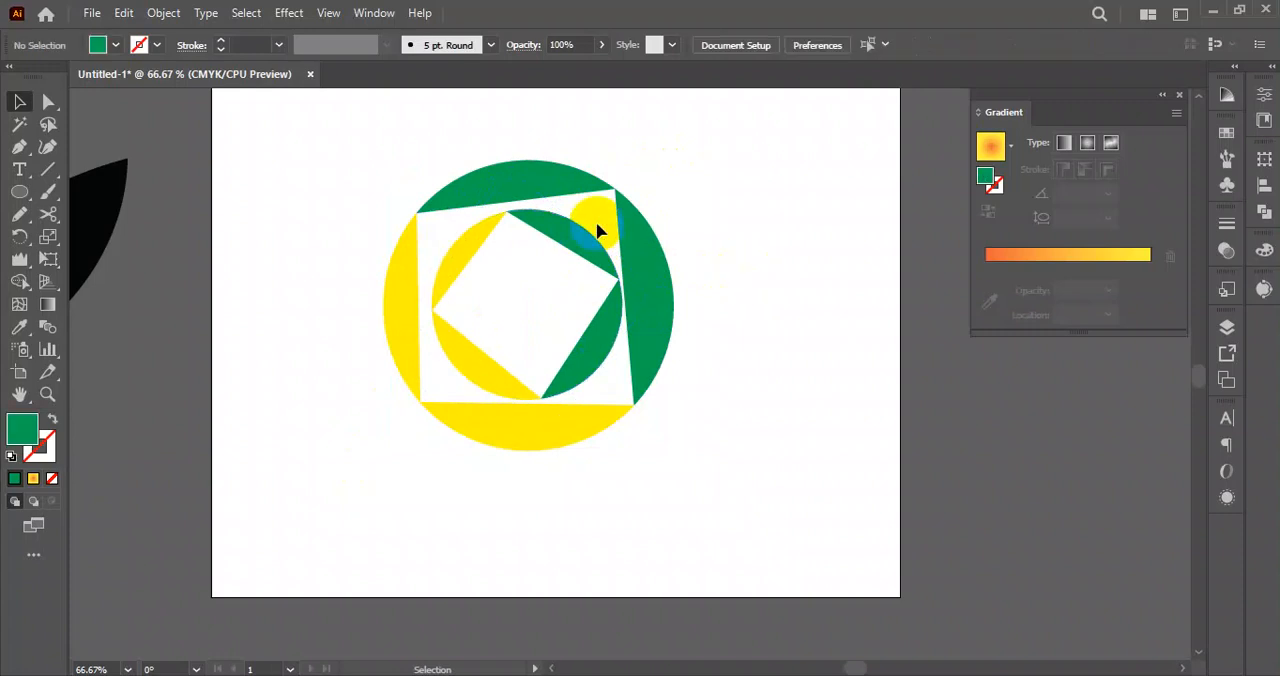
# Delete the four segments of the inner ring and move the outer ring off the artboard.
pyautogui.click(584, 238)
pyautogui.press('Delete')
pyautogui.click(461, 269)
pyautogui.press('Delete')
pyautogui.click(461, 347)
pyautogui.press('Delete')
pyautogui.click(586, 349)
pyautogui.press('Delete')
pyautogui.moveTo(755, 183); pyautogui.dragTo(401, 470)
pyautogui.moveTo(397, 345); pyautogui.dragTo(934, 465)
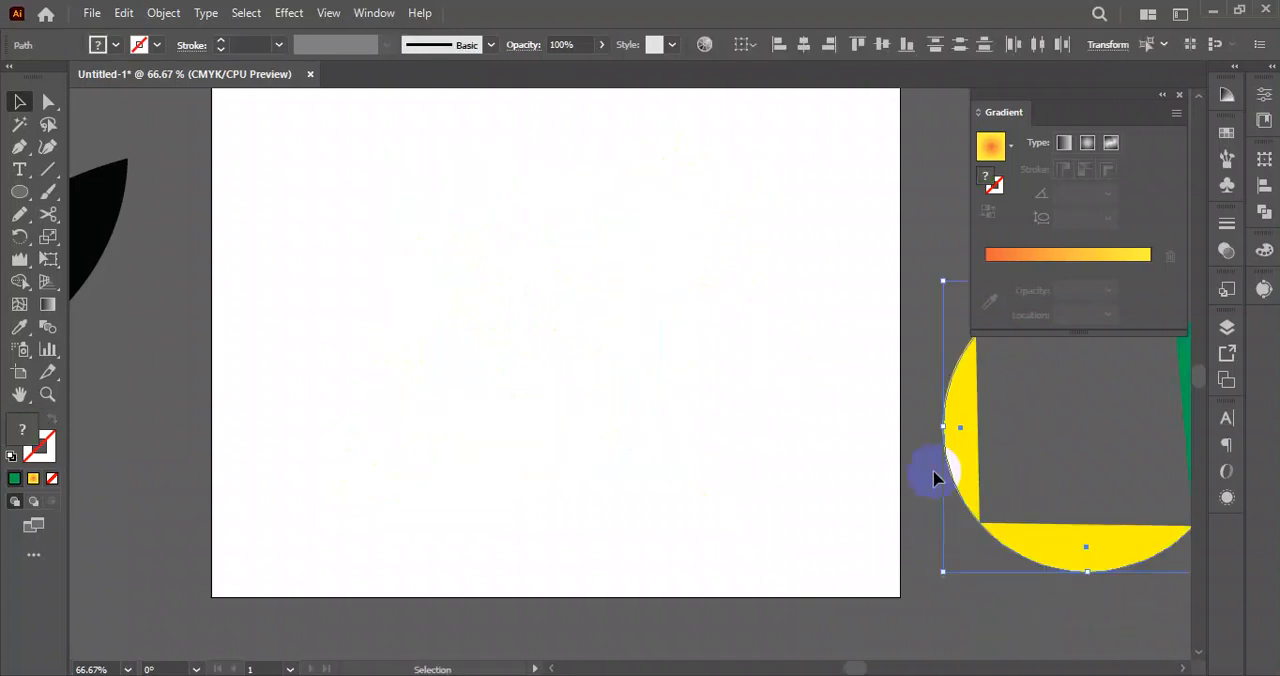
# Draw a long diagonal line across the artboard and give it a 5 pt black stroke.
pyautogui.moveTo(53, 226); pyautogui.dragTo(137, 232)
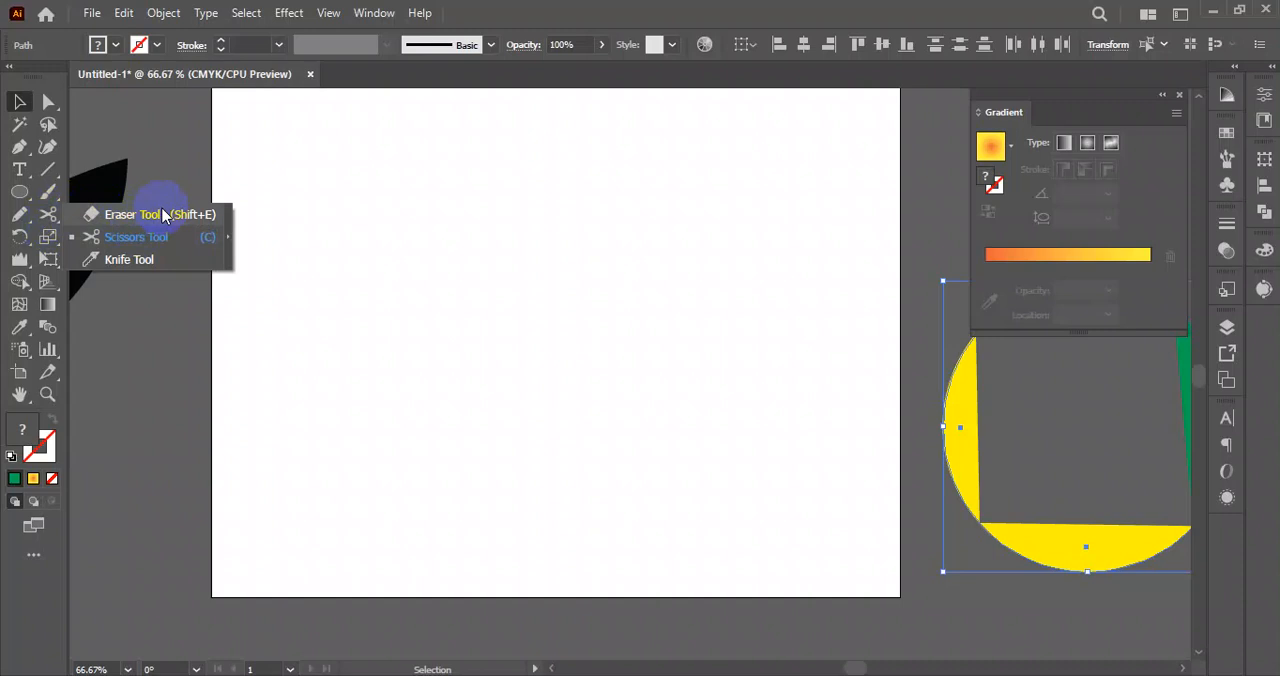
pyautogui.moveTo(165, 216)
pyautogui.mouseDown()
pyautogui.moveTo(133, 245)
pyautogui.moveTo(71, 177)
pyautogui.moveTo(45, 168)
pyautogui.mouseUp()
pyautogui.click(48, 169)
pyautogui.moveTo(239, 533); pyautogui.dragTo(803, 130)
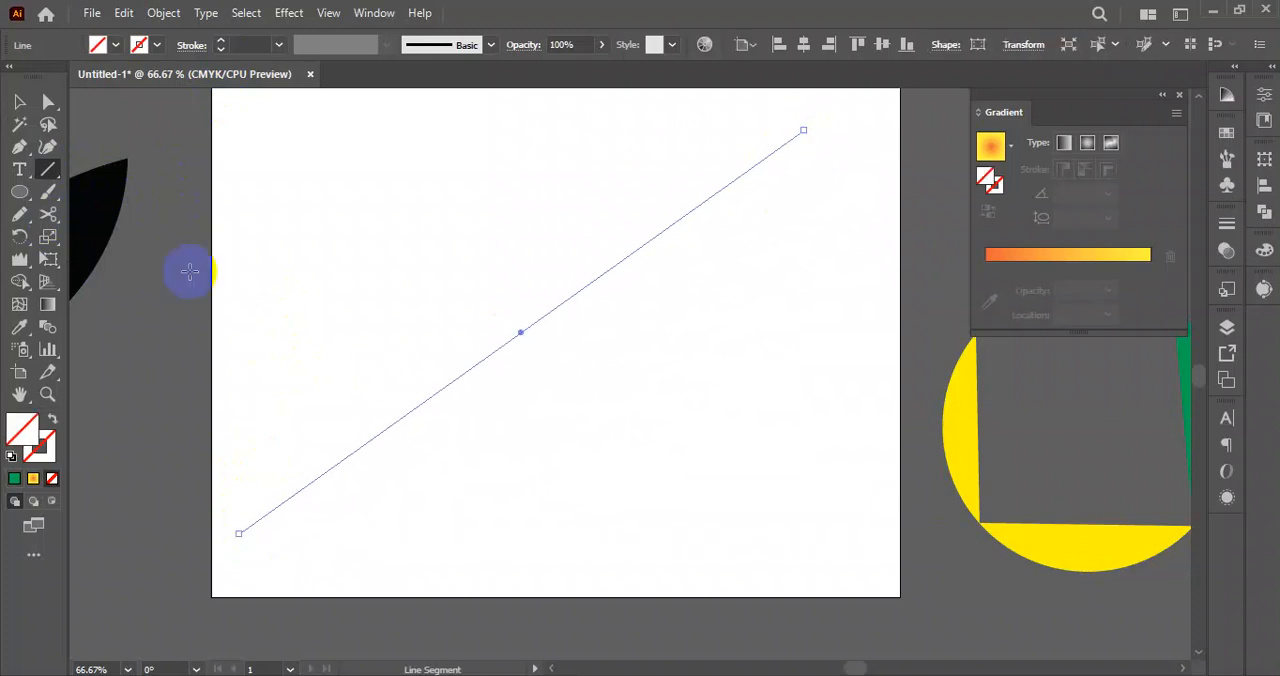
pyautogui.click(219, 41)
pyautogui.click(219, 41)
pyautogui.click(219, 41)
pyautogui.click(219, 41)
pyautogui.click(219, 41)
pyautogui.click(23, 103)
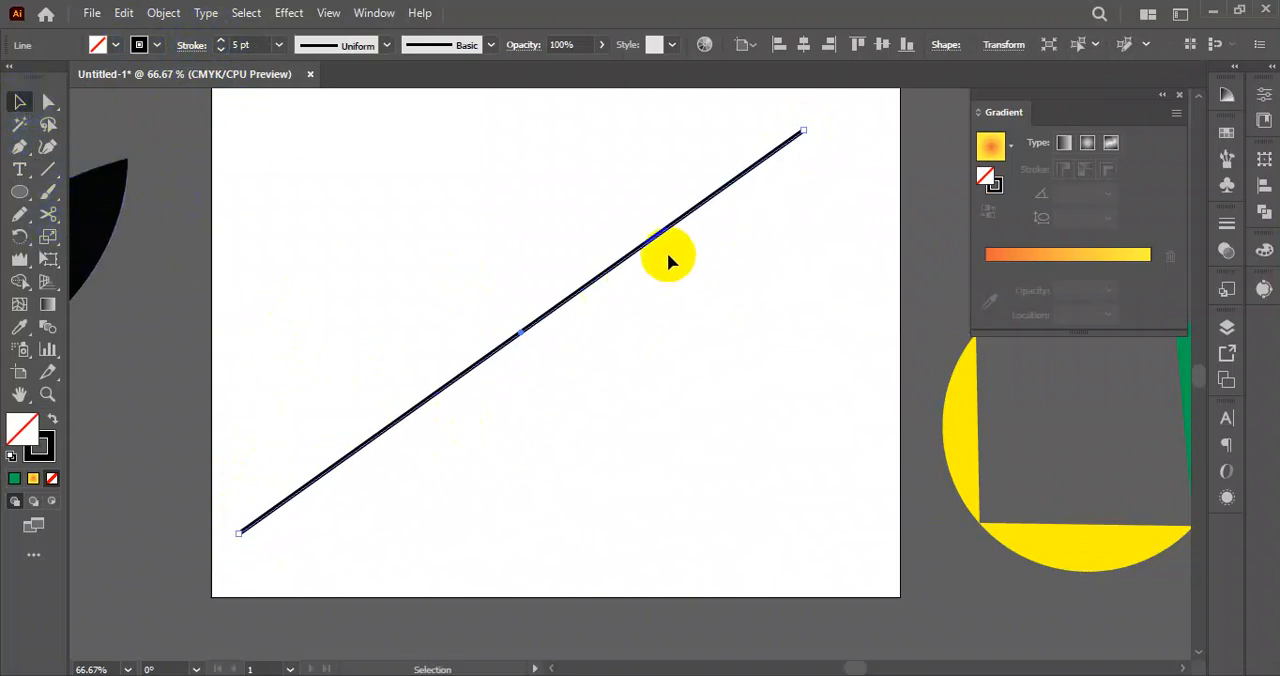
# Cut the diagonal line with the Scissors tool at its upper part and near its middle.
pyautogui.click(48, 216)
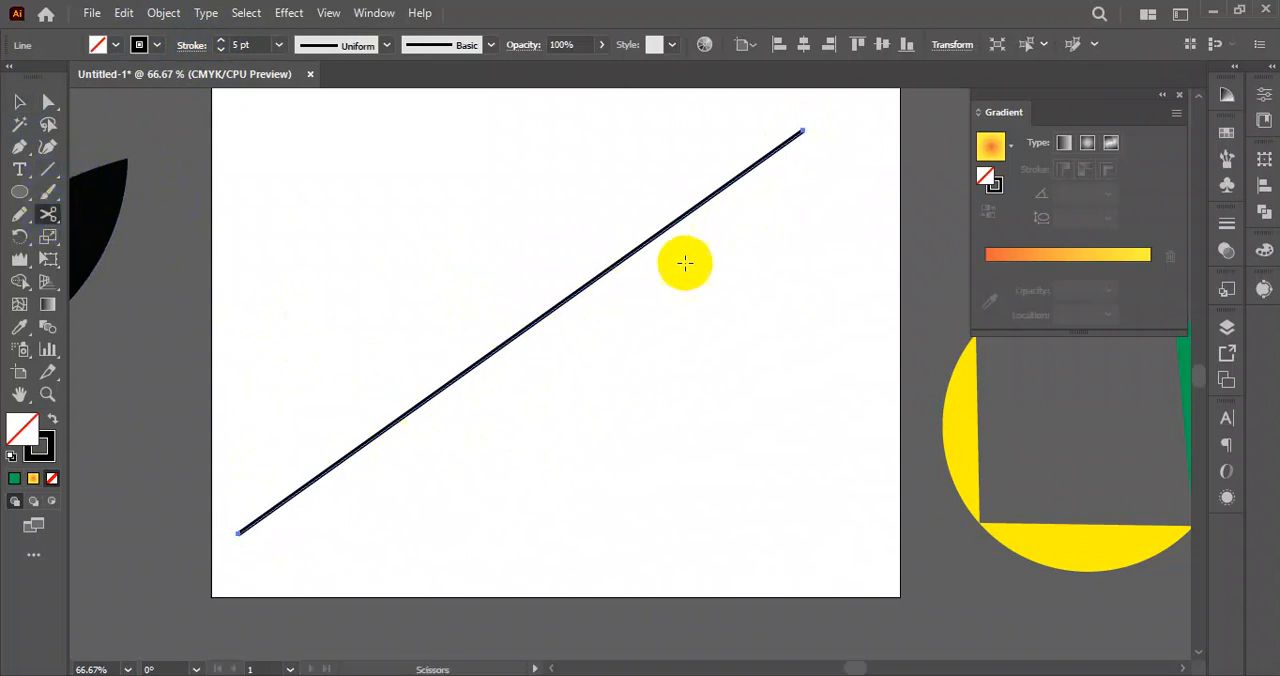
pyautogui.click(703, 201)
pyautogui.click(543, 316)
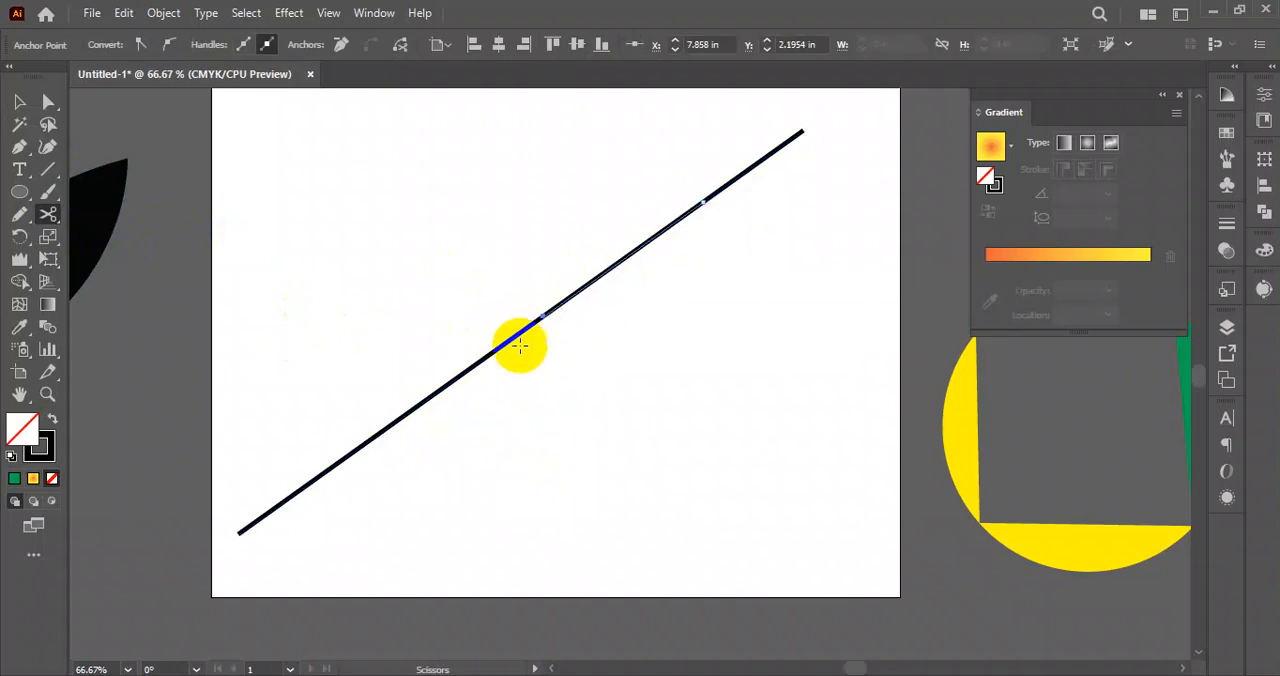
# Cut the diagonal line once more in its lower part and move the two middle pieces out of line with the outer ones.
pyautogui.click(384, 430)
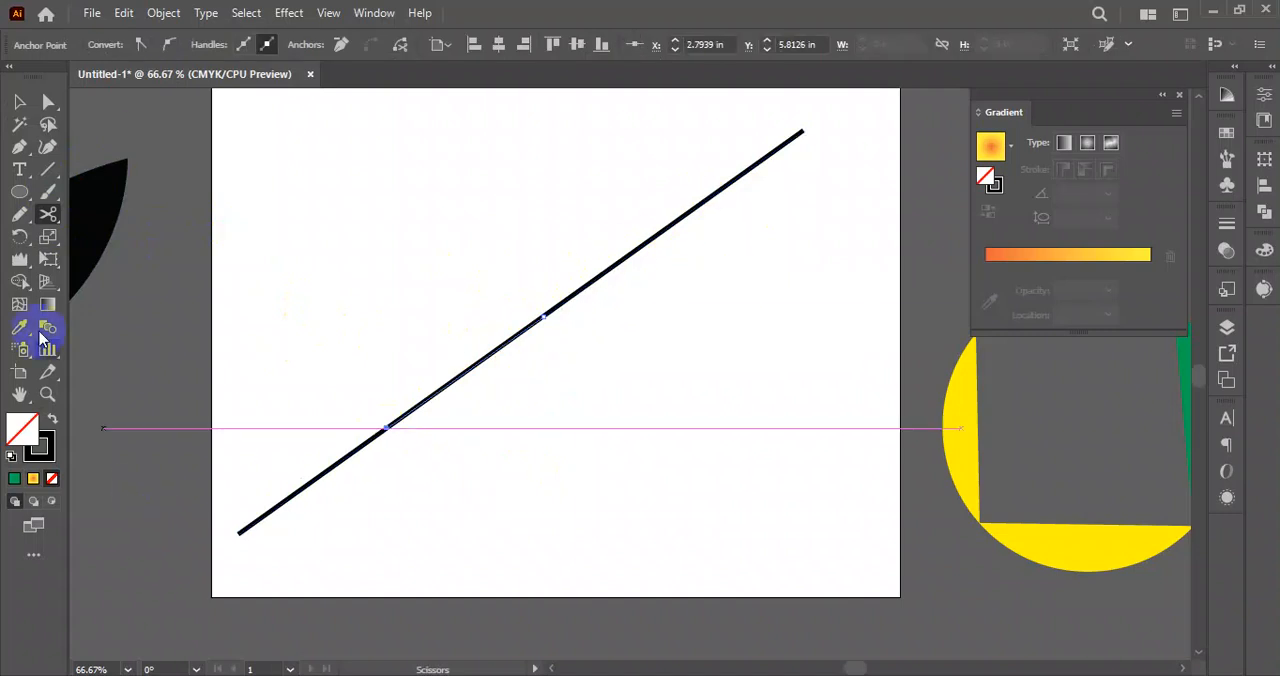
pyautogui.click(19, 102)
pyautogui.click(366, 249)
pyautogui.click(354, 451)
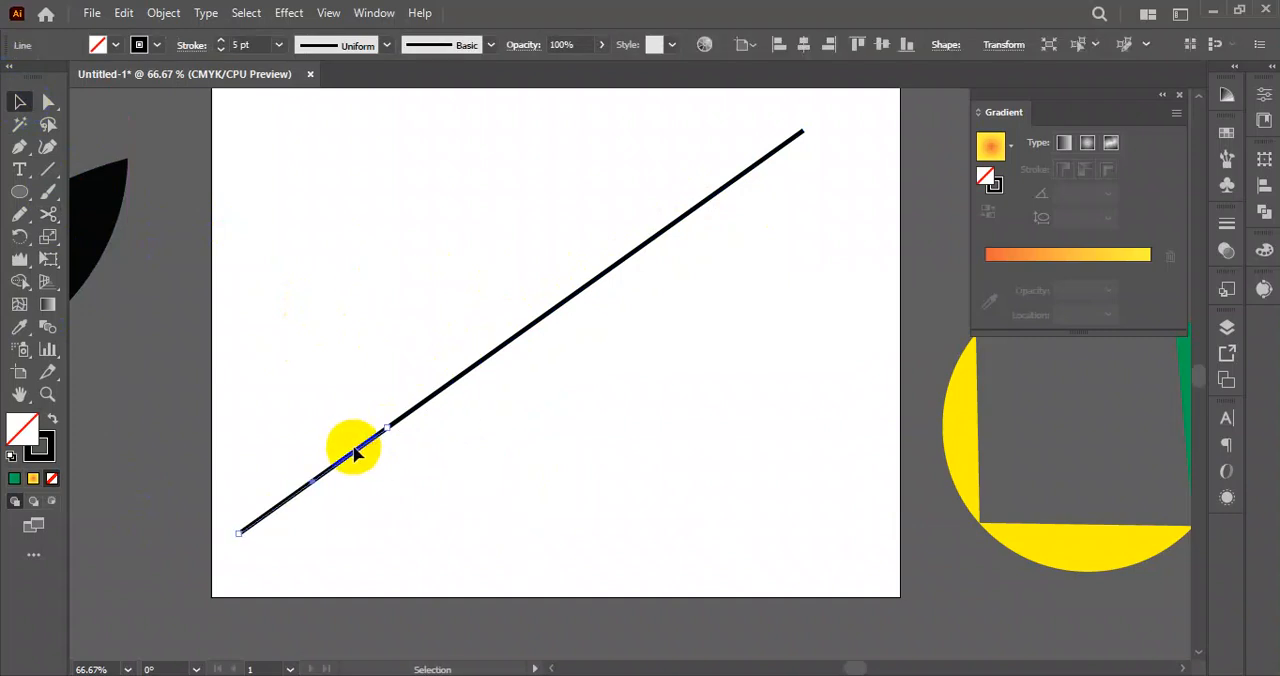
pyautogui.click(484, 367)
pyautogui.click(489, 355)
pyautogui.moveTo(489, 357); pyautogui.dragTo(509, 389)
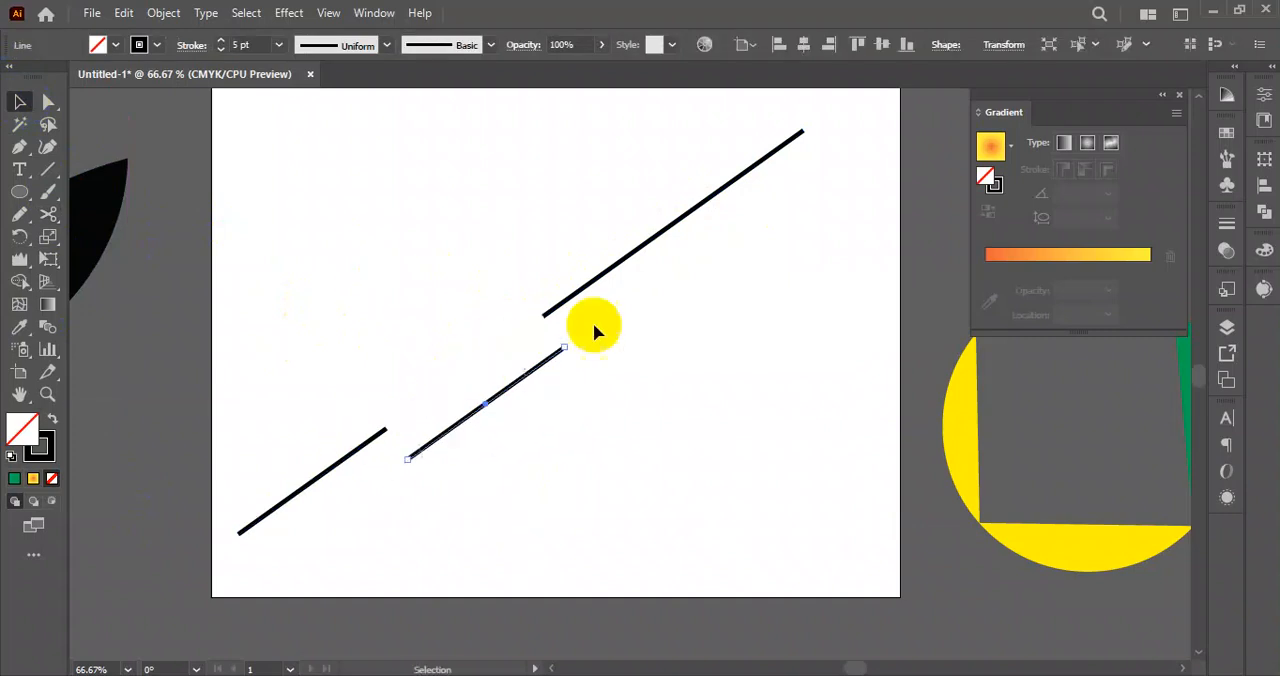
pyautogui.moveTo(678, 222); pyautogui.dragTo(656, 170)
pyautogui.click(734, 256)
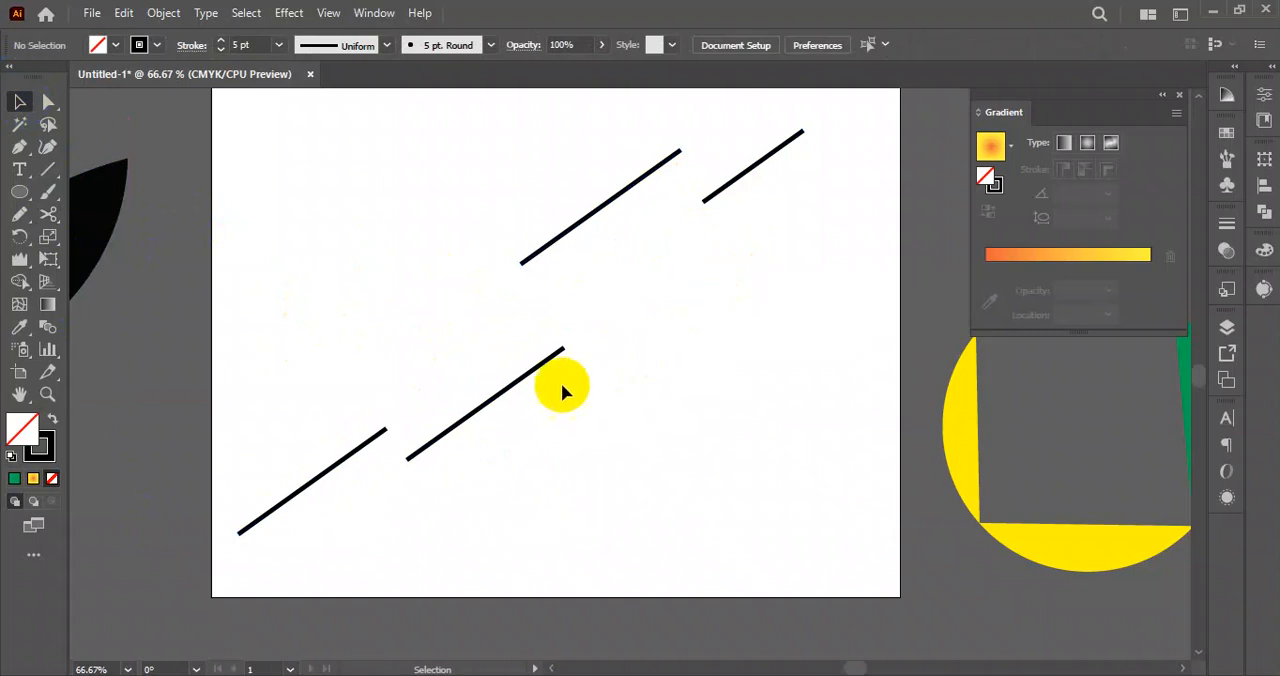
pyautogui.moveTo(521, 383); pyautogui.dragTo(521, 401)
pyautogui.click(272, 203)
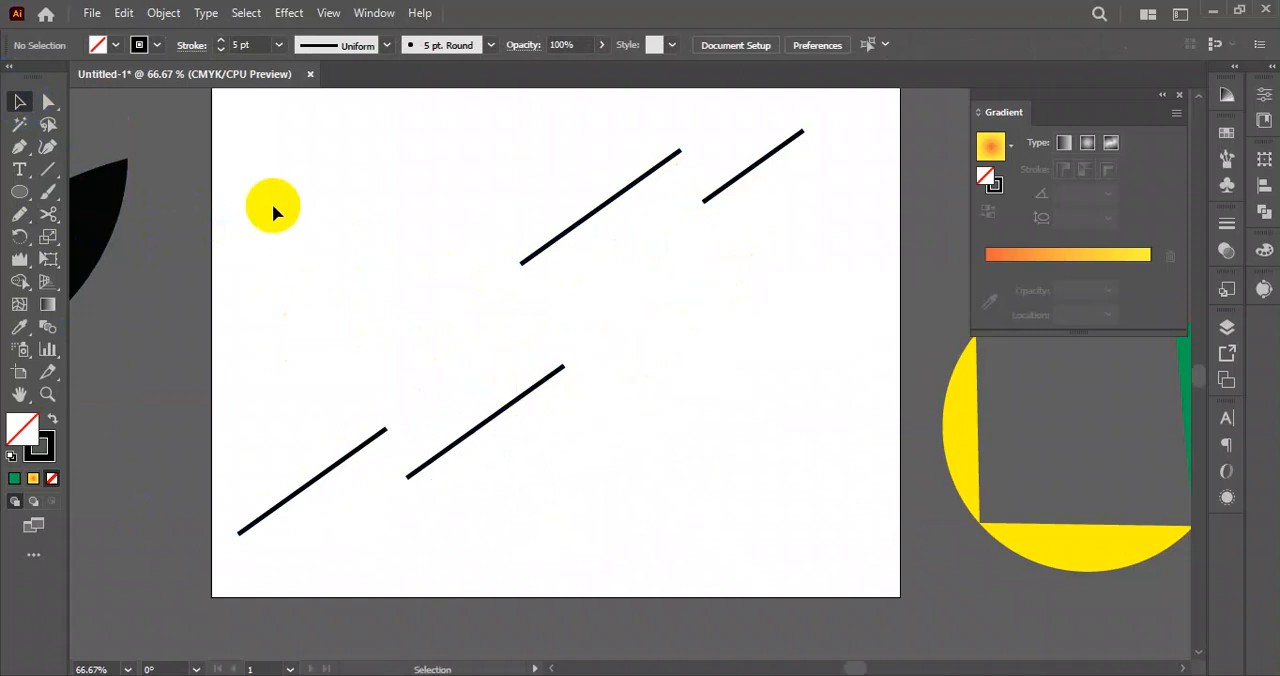
# Draw a yellow circle without a stroke in the empty upper-left area of the artboard.
pyautogui.click(57, 218)
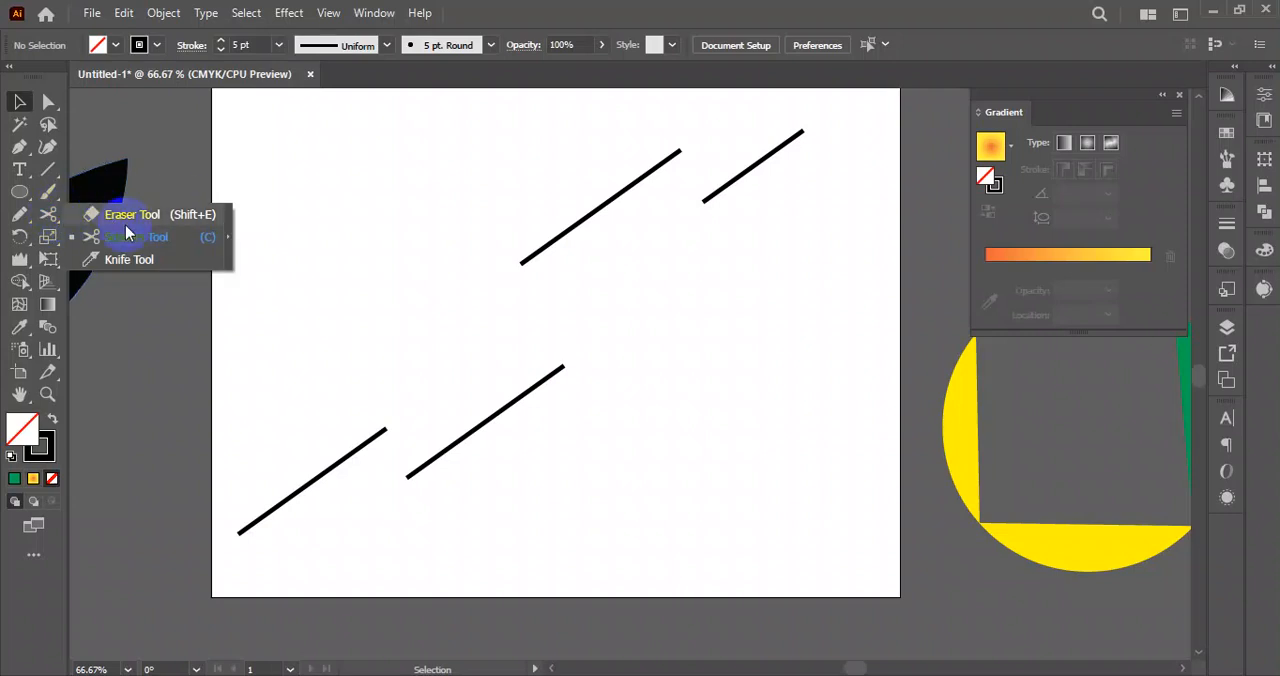
pyautogui.click(386, 294)
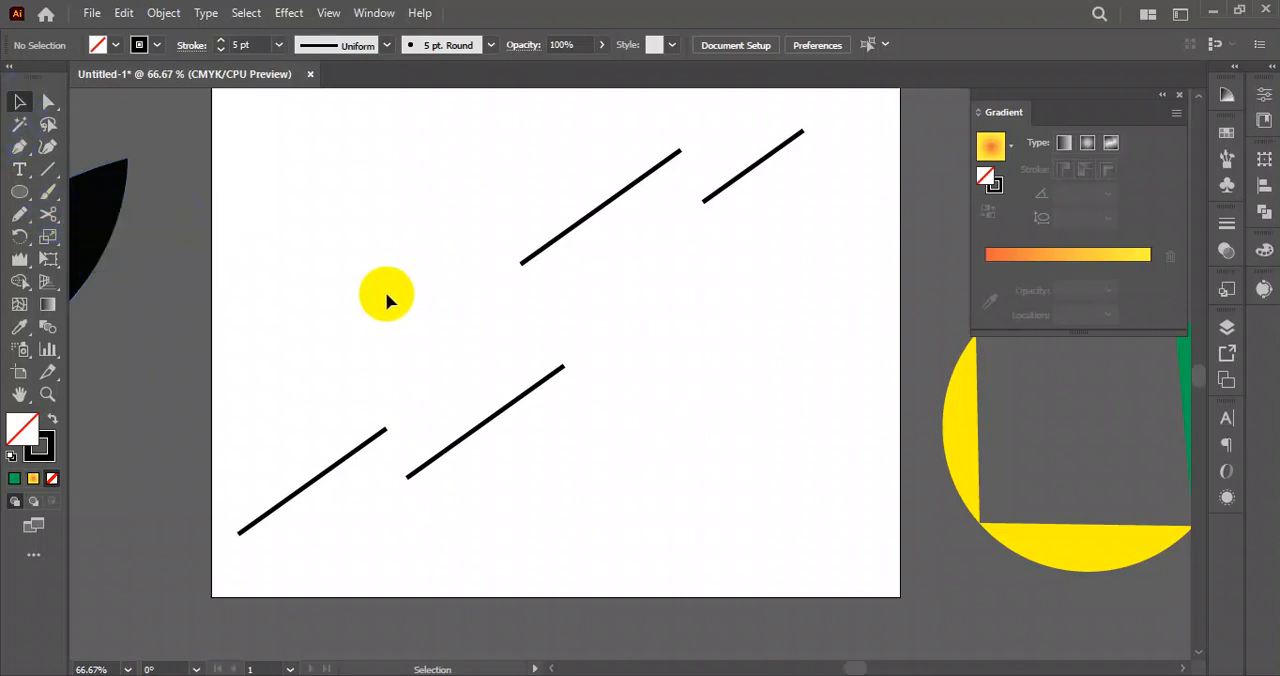
pyautogui.moveTo(1103, 560); pyautogui.dragTo(345, 322)
pyautogui.hotkey('ctrl', 'z')
pyautogui.click(19, 192)
pyautogui.moveTo(372, 236); pyautogui.dragTo(434, 323)
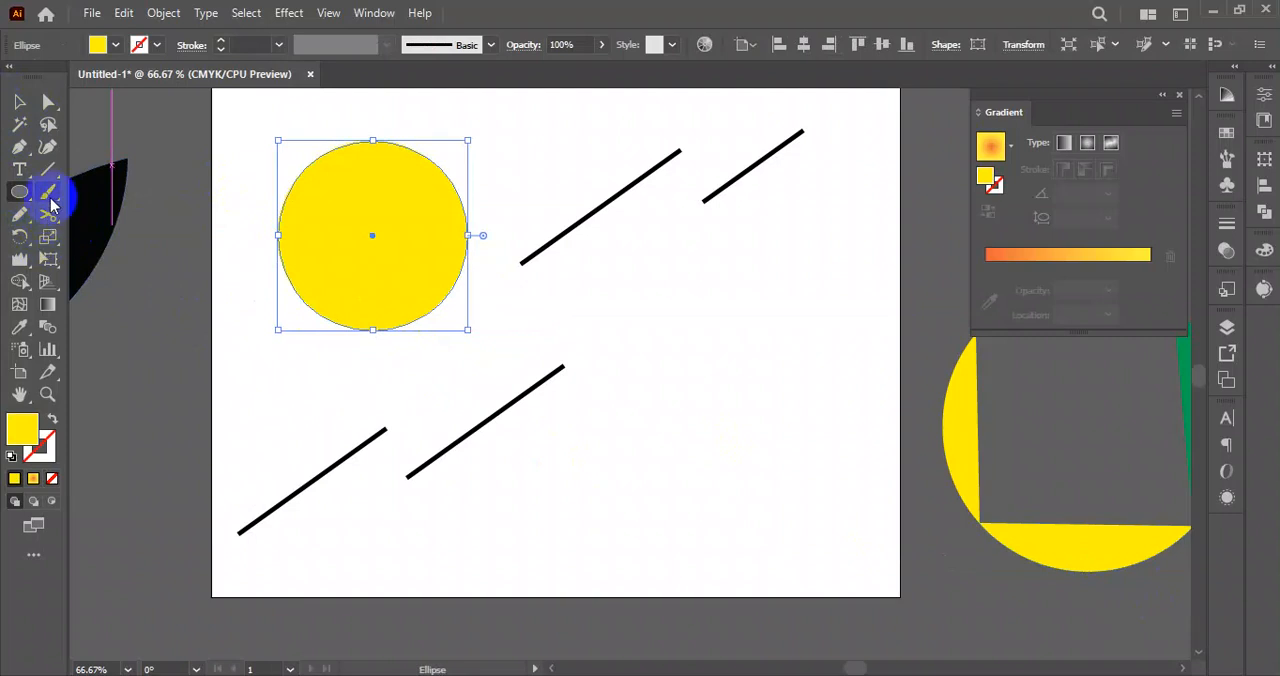
# Slice the yellow circle into four wavy bands with three curved Knife tool cuts across its middle, upper and lower parts.
pyautogui.moveTo(49, 237)
pyautogui.mouseDown()
pyautogui.moveTo(40, 212)
pyautogui.moveTo(106, 234)
pyautogui.moveTo(114, 257)
pyautogui.mouseUp()
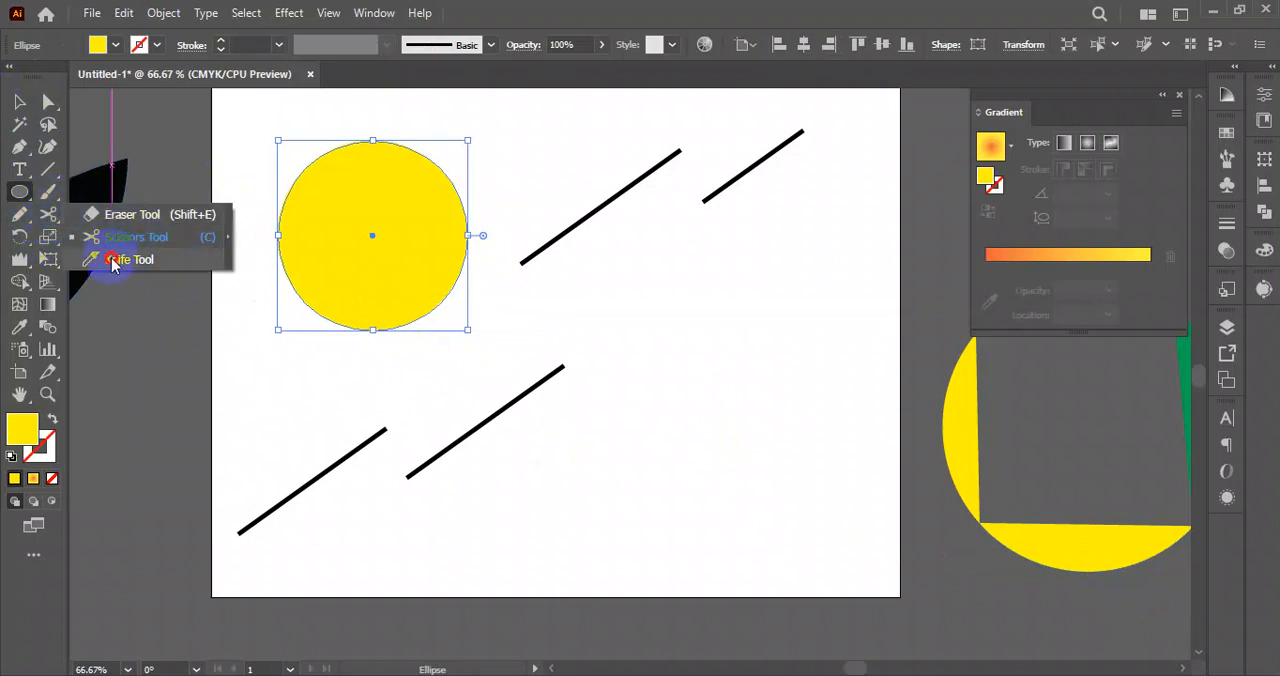
pyautogui.moveTo(236, 318); pyautogui.dragTo(486, 209)
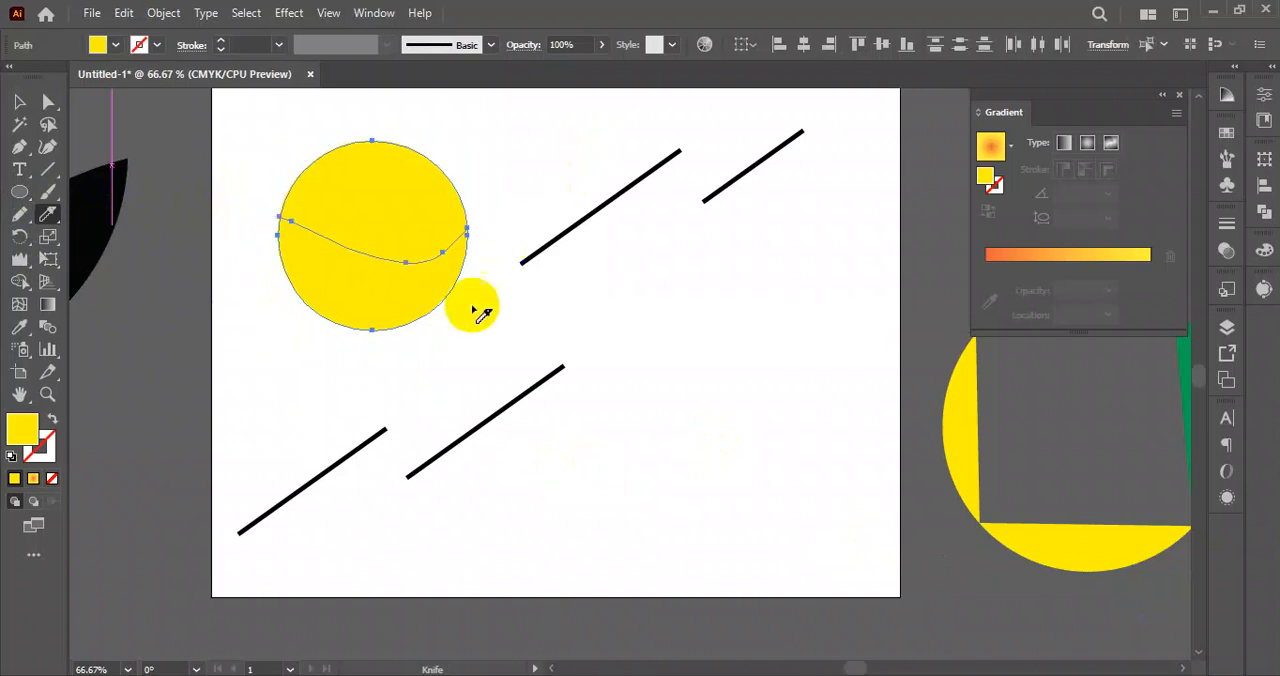
pyautogui.moveTo(281, 212)
pyautogui.mouseDown()
pyautogui.moveTo(543, 163)
pyautogui.moveTo(551, 180)
pyautogui.mouseUp()
pyautogui.moveTo(440, 334)
pyautogui.mouseDown()
pyautogui.moveTo(374, 294)
pyautogui.moveTo(141, 288)
pyautogui.mouseUp()
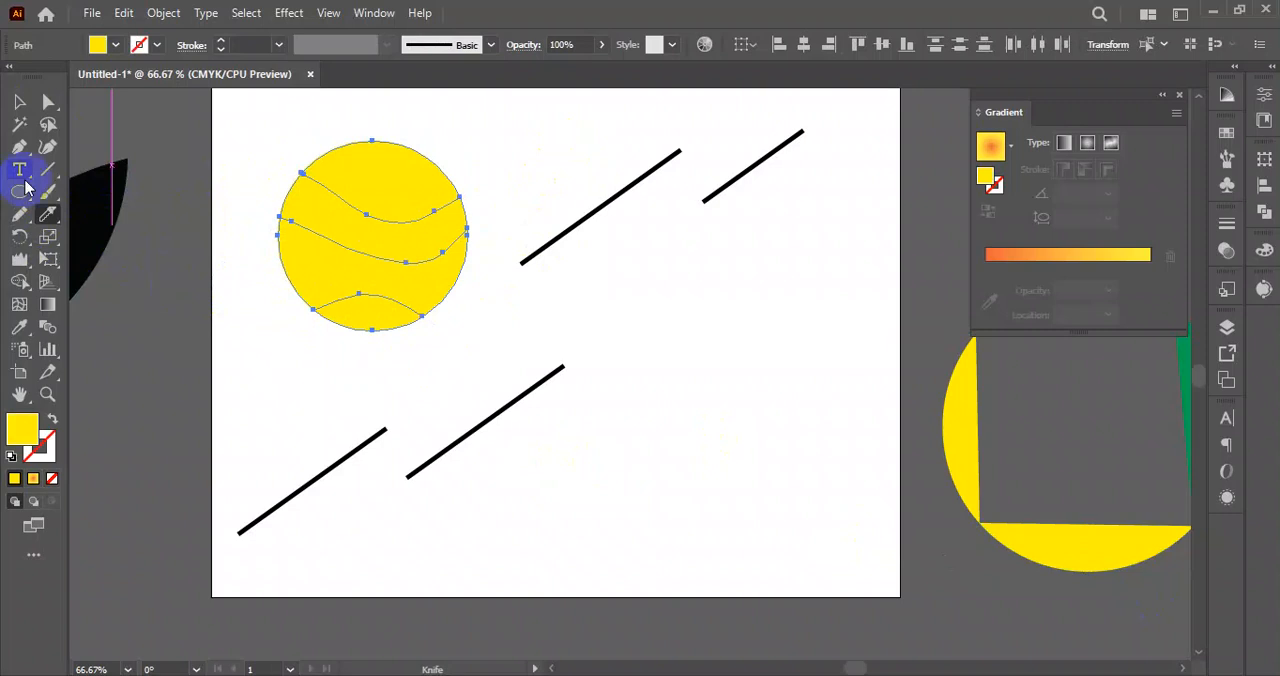
pyautogui.click(22, 102)
pyautogui.click(498, 118)
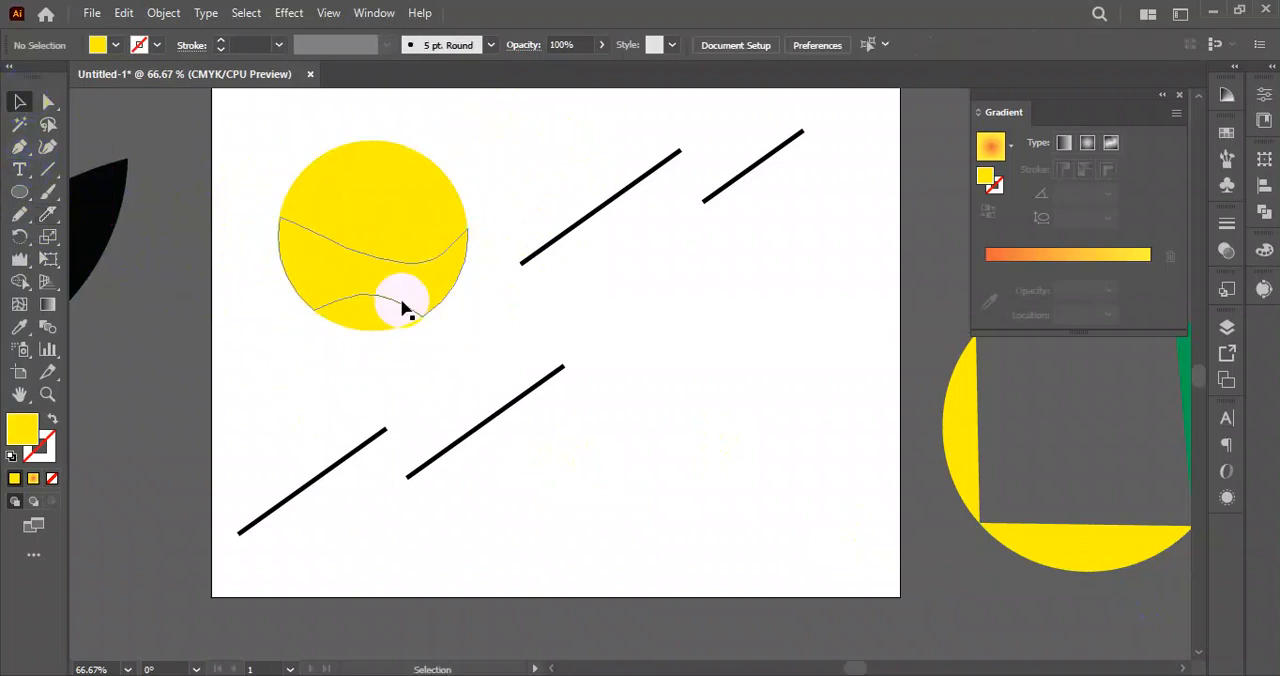
# Fill the topmost band of the circle with light blue and the band beneath it with green.
pyautogui.click(370, 192)
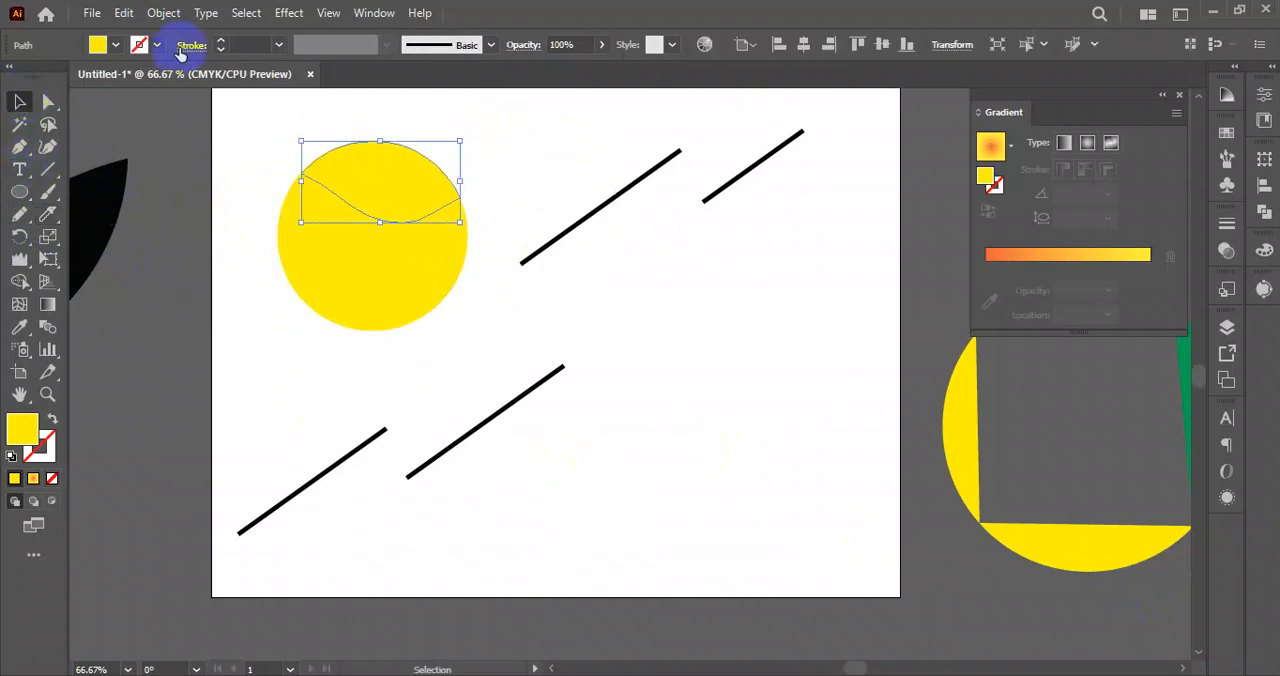
pyautogui.click(112, 44)
pyautogui.click(92, 77)
pyautogui.press('Escape')
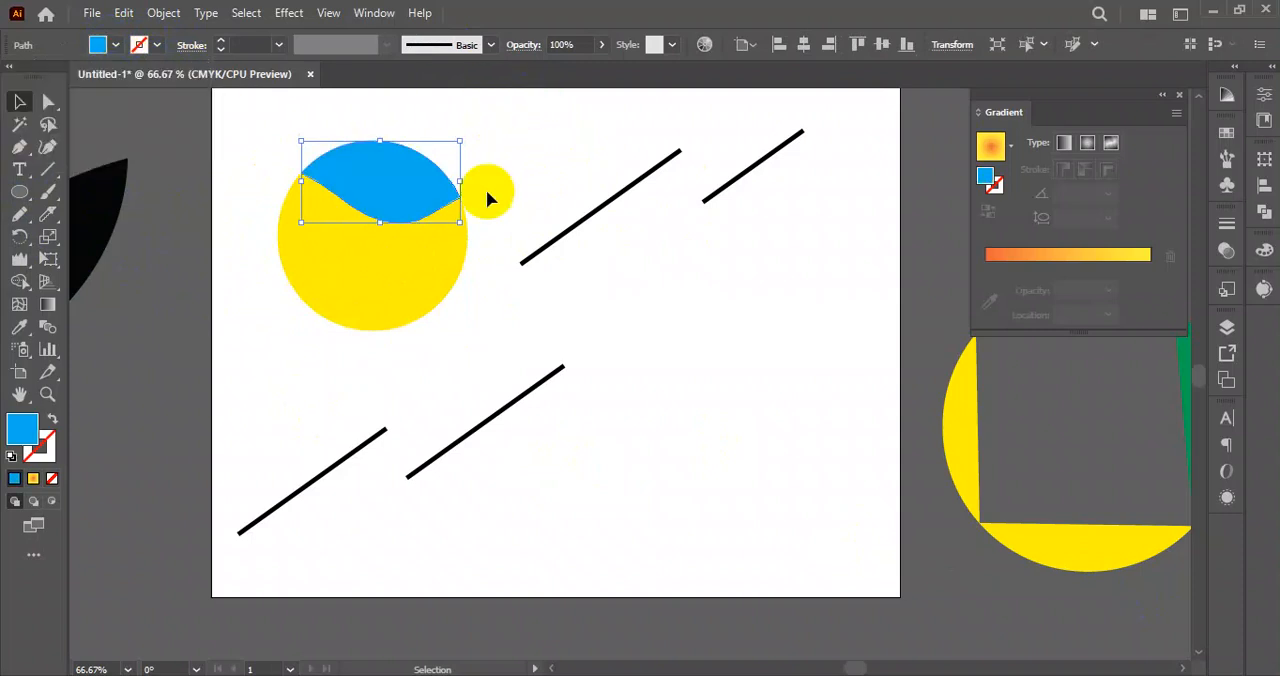
pyautogui.click(423, 251)
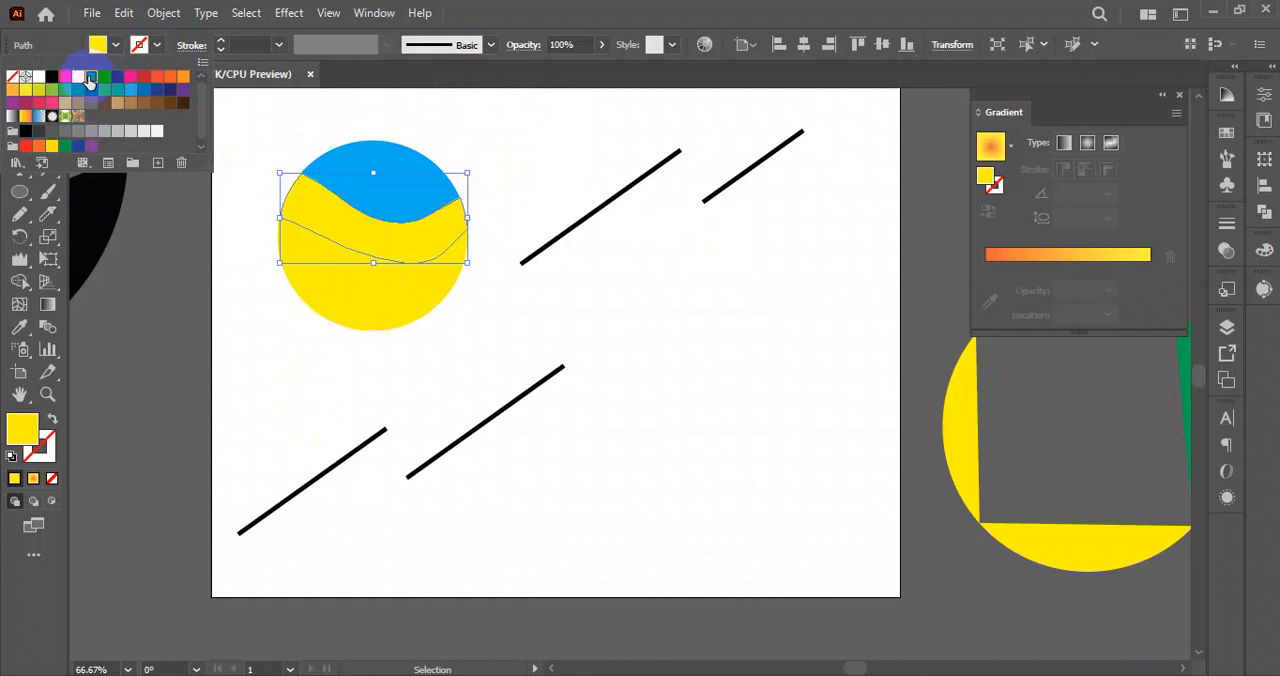
pyautogui.click(91, 77)
# Fill the lowest band of the circle with dark blue and clear the selection.
pyautogui.click(371, 306)
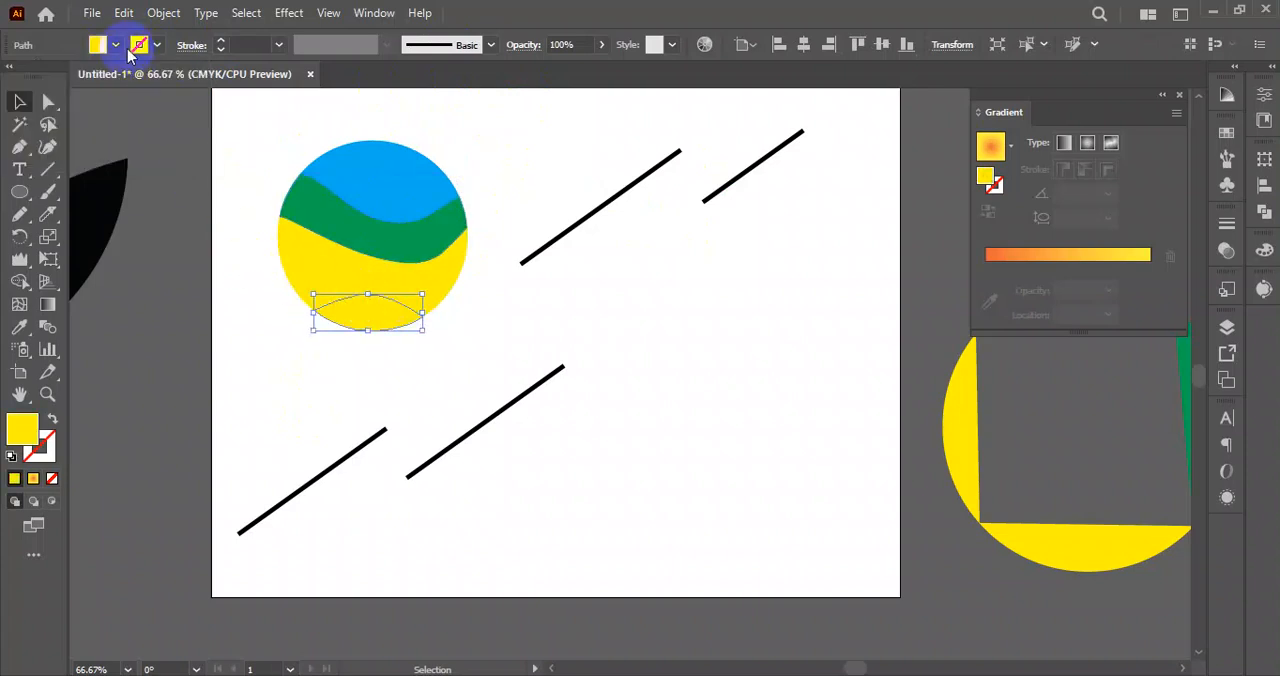
pyautogui.click(97, 45)
pyautogui.click(123, 78)
pyautogui.click(523, 157)
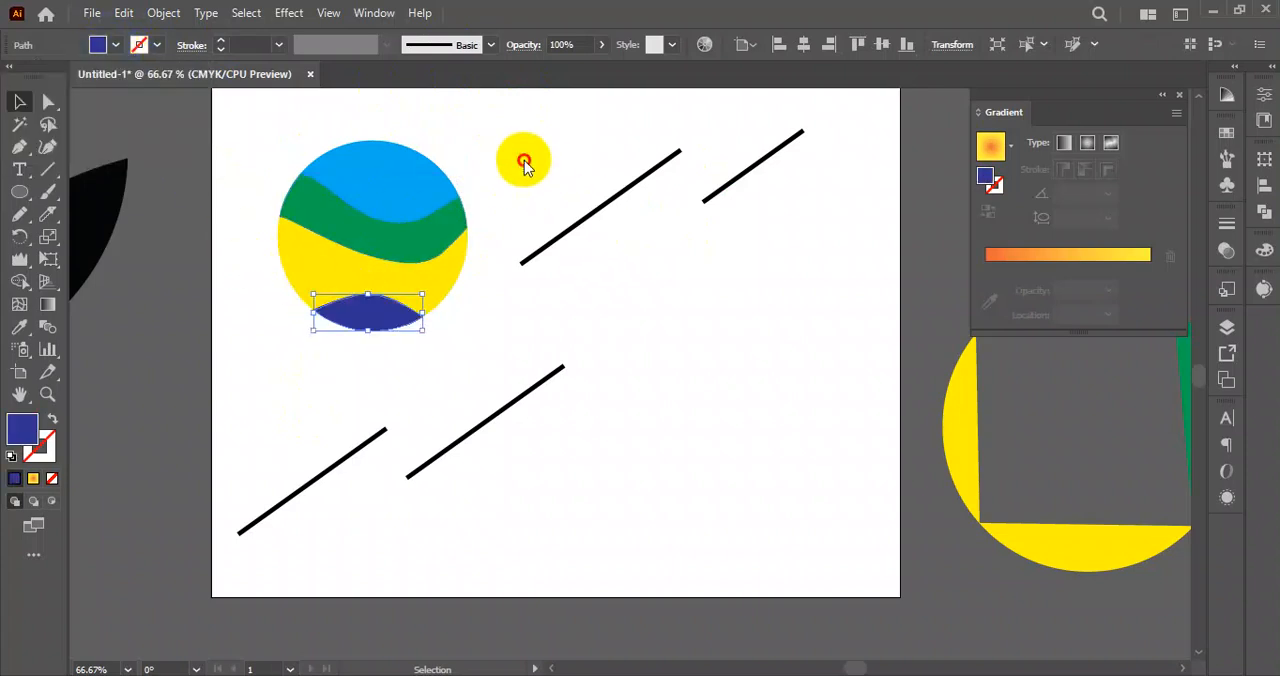
pyautogui.click(506, 169)
pyautogui.moveTo(453, 112); pyautogui.dragTo(266, 320)
pyautogui.click(577, 370)
pyautogui.moveTo(254, 115); pyautogui.dragTo(466, 366)
pyautogui.click(543, 345)
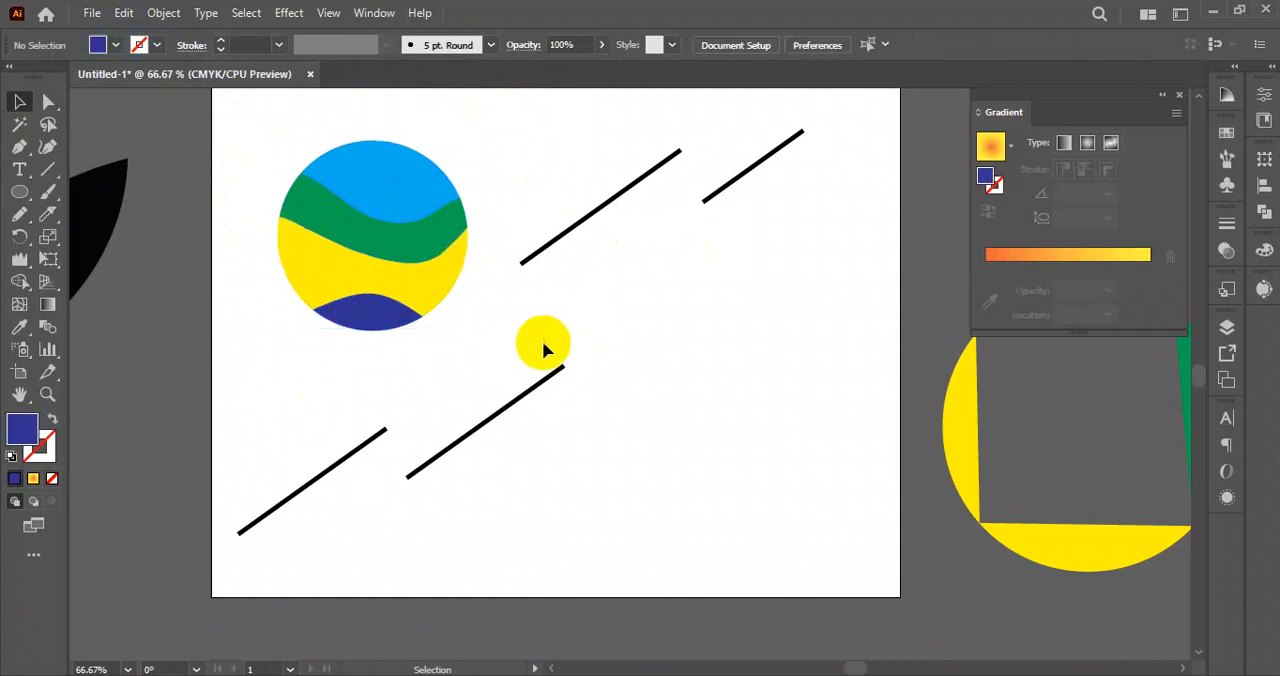
pyautogui.moveTo(276, 132); pyautogui.dragTo(440, 328)
pyautogui.click(531, 309)
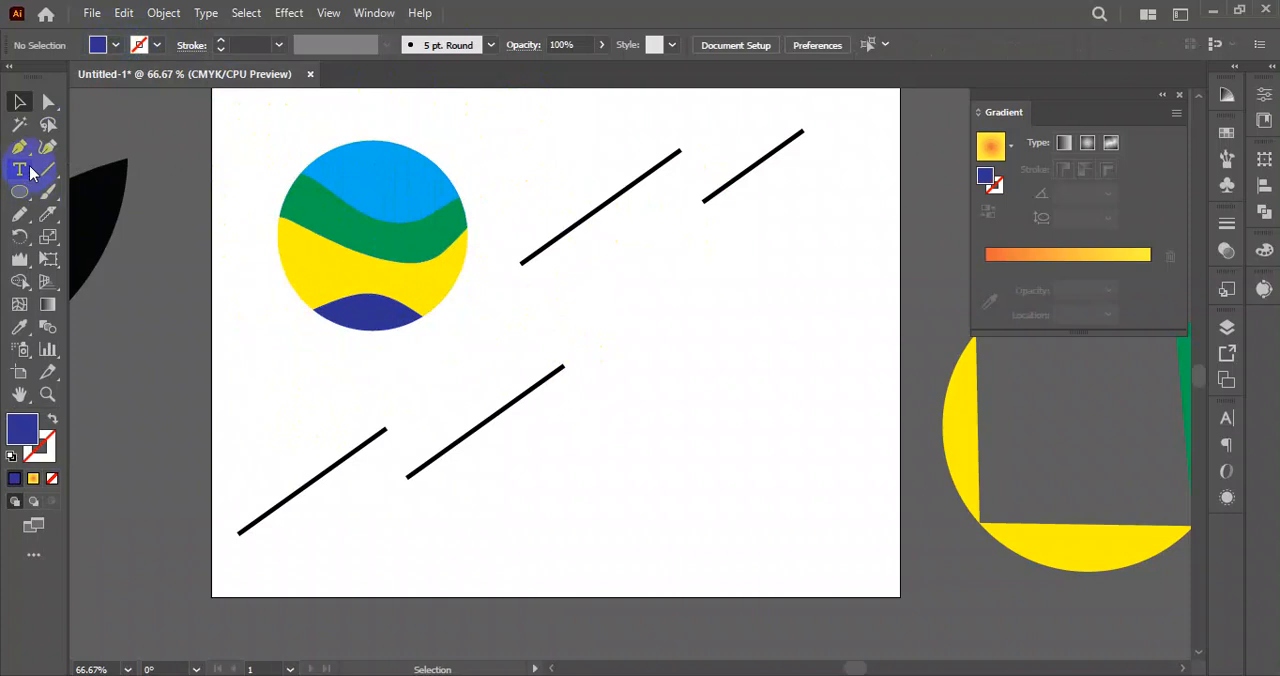
# Examine the size setting in the Eraser tool options and close them without changes.
pyautogui.moveTo(49, 206); pyautogui.dragTo(94, 212)
pyautogui.doubleClick(49, 213)
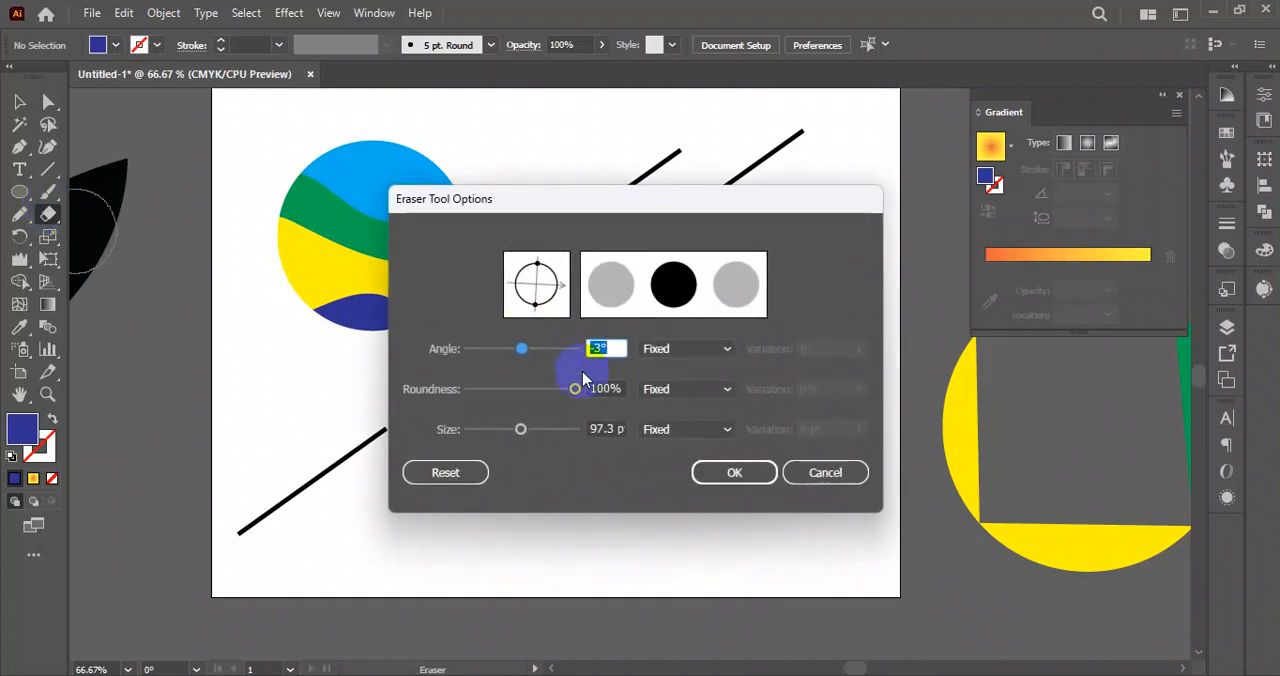
pyautogui.click(588, 427)
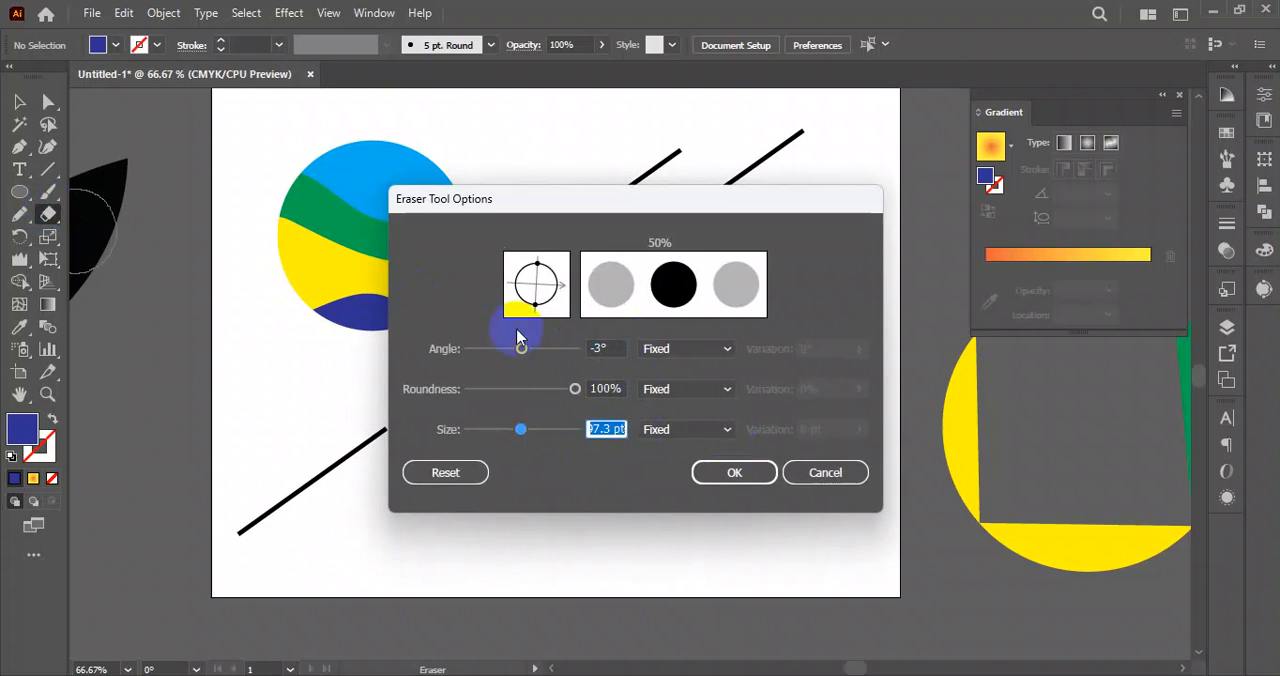
pyautogui.click(823, 476)
# Activate the Scissors tool.
pyautogui.moveTo(47, 214)
pyautogui.mouseDown()
pyautogui.moveTo(145, 224)
pyautogui.moveTo(113, 240)
pyautogui.mouseUp()
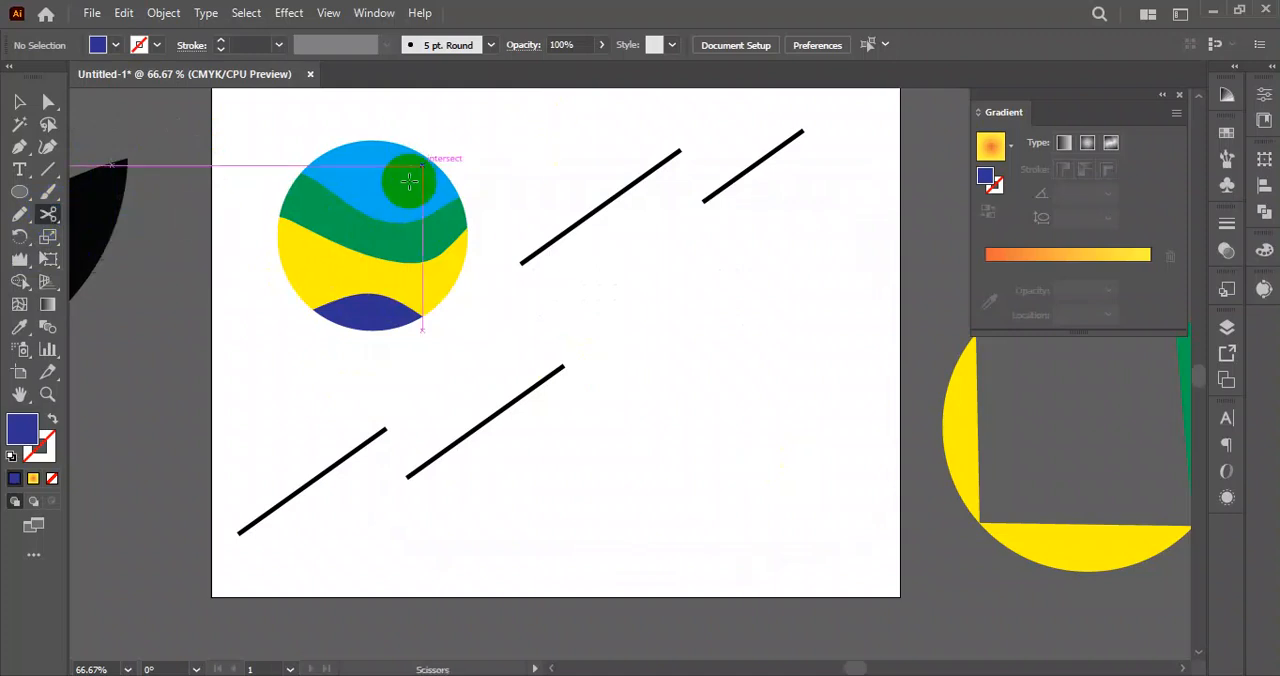
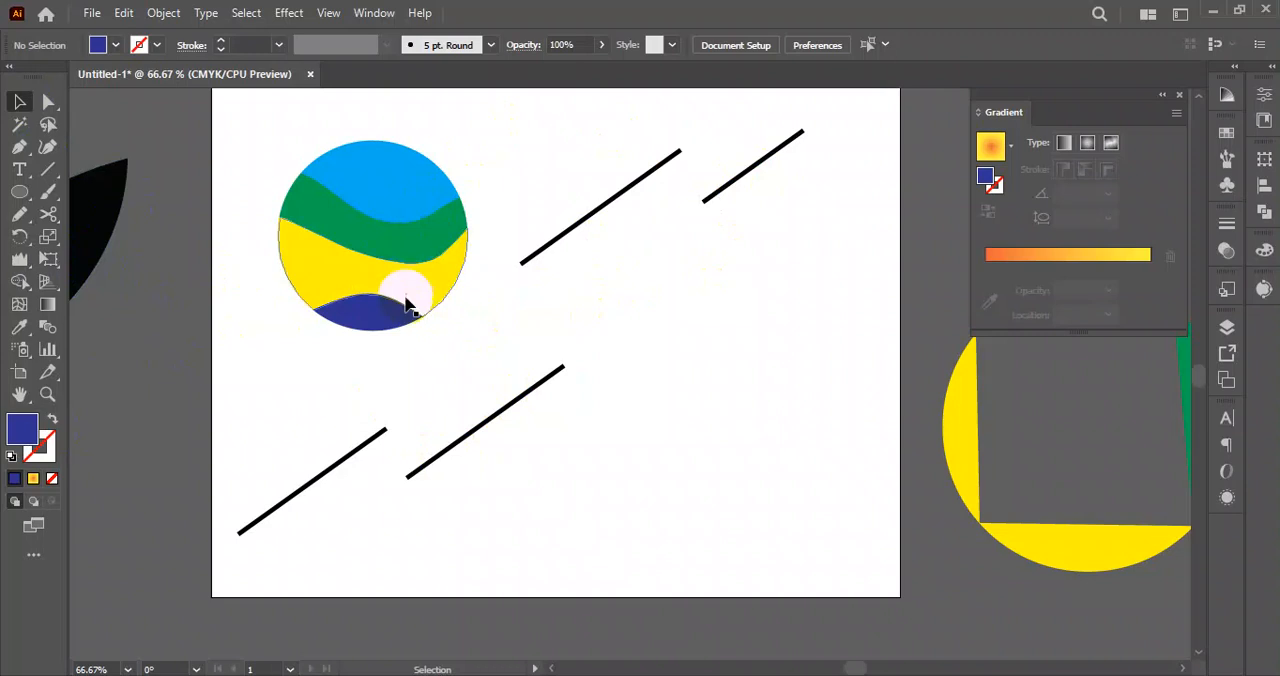
# Draw one horizontal line crossed by three vertical lines in the artboard's lower right area and select all four.
pyautogui.moveTo(242, 112); pyautogui.dragTo(484, 351)
pyautogui.click(51, 174)
pyautogui.moveTo(537, 481); pyautogui.dragTo(818, 481)
pyautogui.moveTo(588, 366); pyautogui.dragTo(589, 603)
pyautogui.moveTo(665, 358)
pyautogui.mouseDown()
pyautogui.moveTo(679, 540)
pyautogui.moveTo(741, 580)
pyautogui.mouseUp()
pyautogui.click(19, 101)
pyautogui.moveTo(826, 349); pyautogui.dragTo(565, 580)
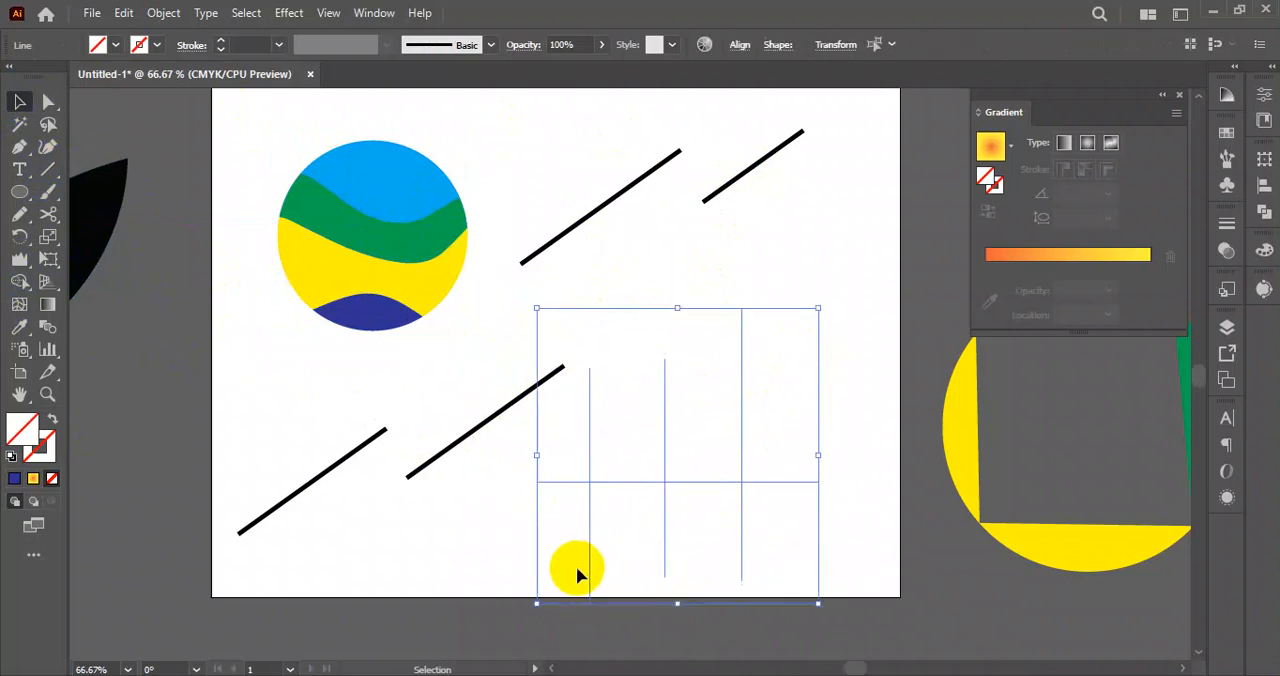
# Give the four crossing lines a black 1 pt stroke and move them clear of the diagonal line.
pyautogui.click(160, 45)
pyautogui.click(52, 76)
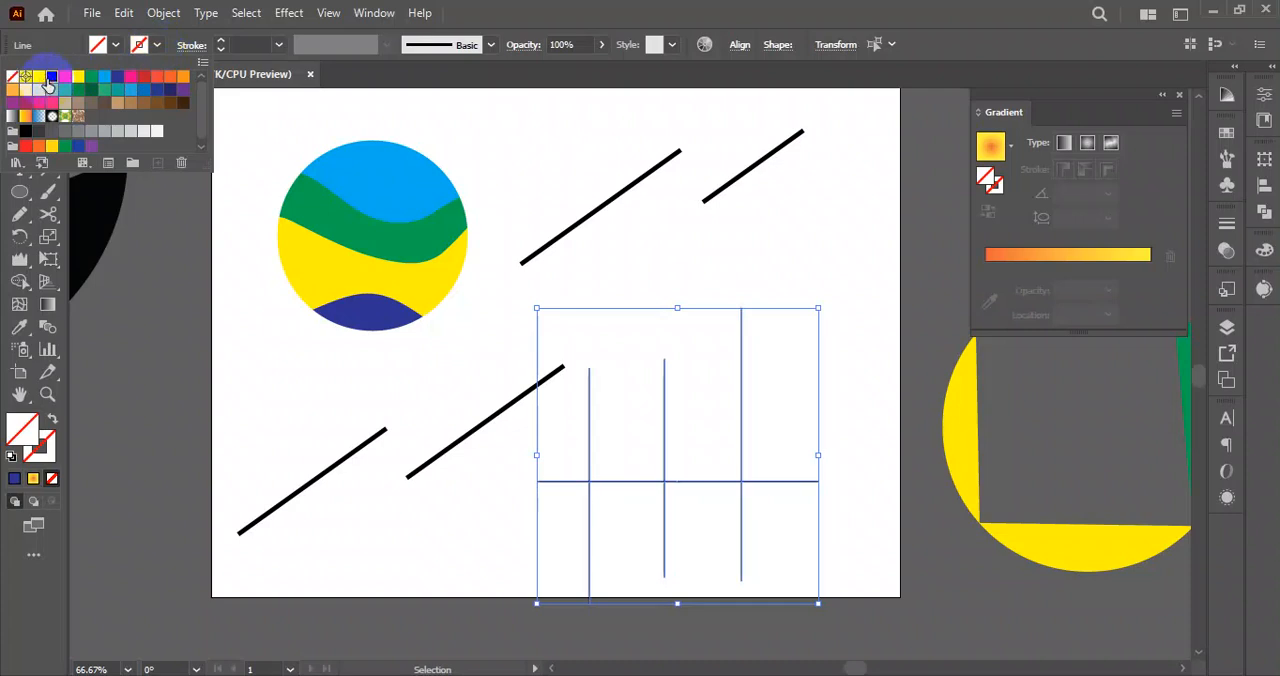
pyautogui.click(698, 237)
pyautogui.click(842, 398)
pyautogui.press('space')
pyautogui.moveTo(815, 449); pyautogui.dragTo(635, 452)
pyautogui.click(788, 442)
pyautogui.click(858, 463)
pyautogui.moveTo(858, 463); pyautogui.dragTo(580, 468)
# With Shape Builder, remove the lower segments of the first two vertical lines and the horizontal segment between the second and third, then deselect.
pyautogui.moveTo(584, 345); pyautogui.dragTo(808, 480)
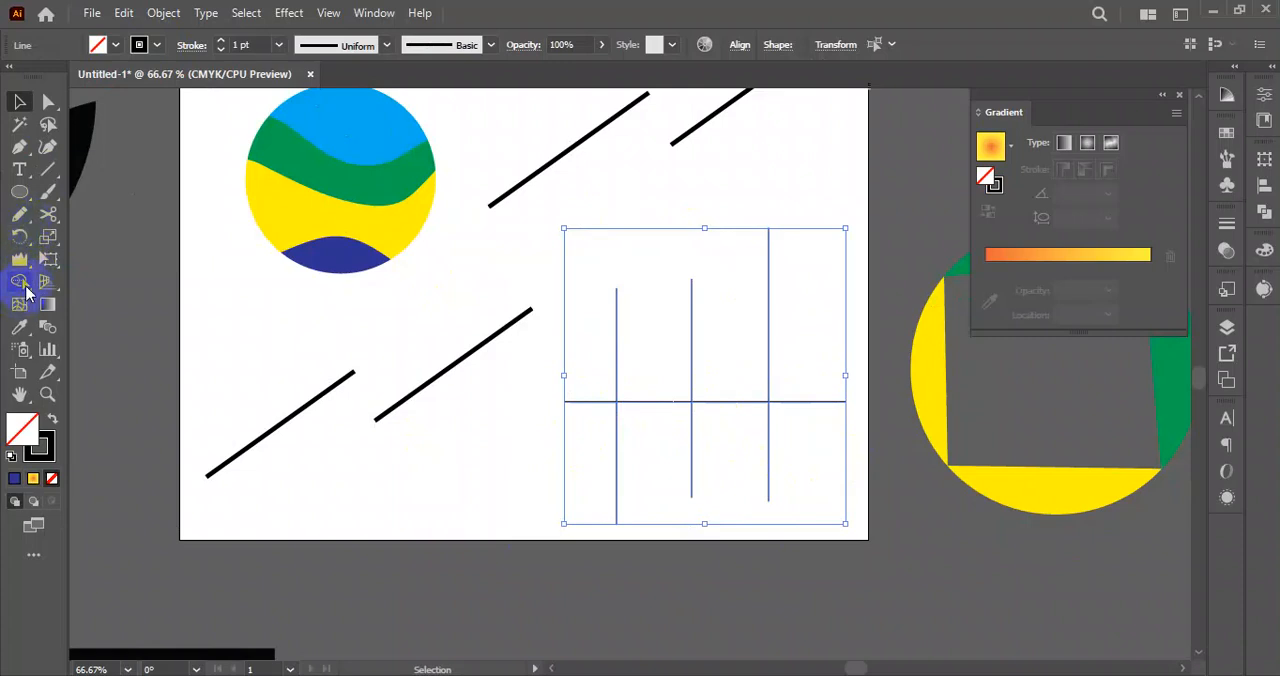
pyautogui.moveTo(26, 288); pyautogui.dragTo(121, 297)
pyautogui.click(122, 285)
pyautogui.scroll(5, 638, 415)
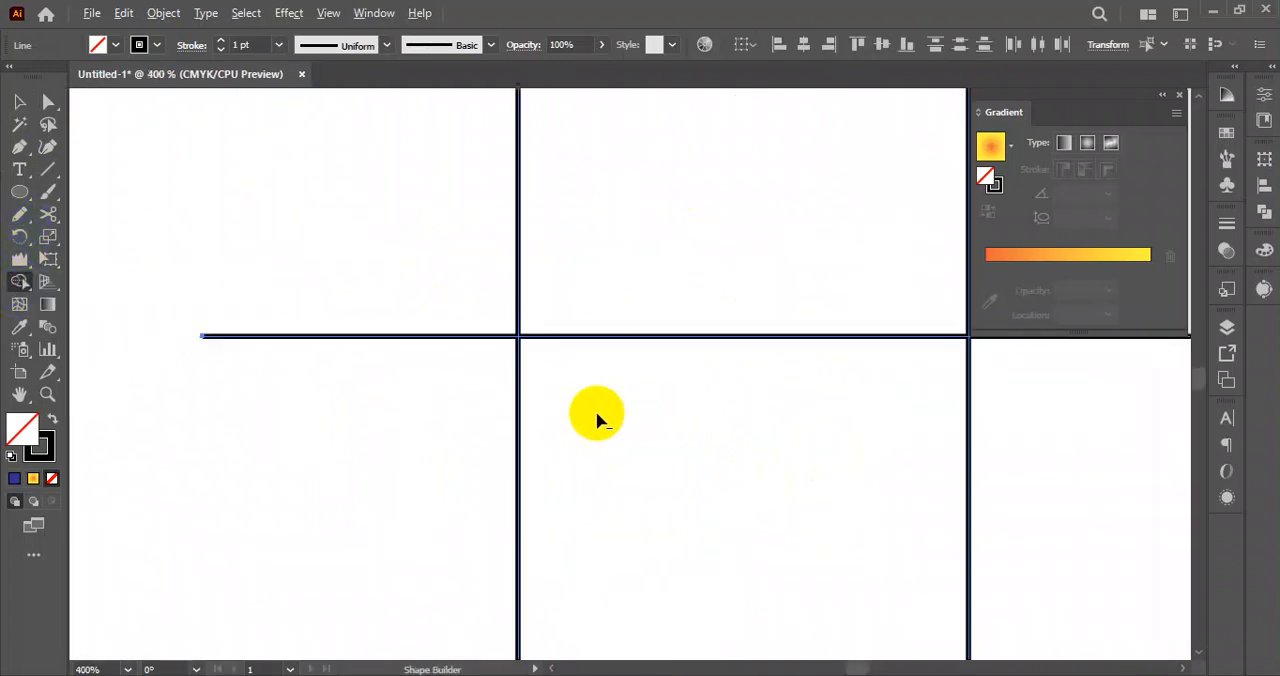
pyautogui.keyDown('alt'); pyautogui.click(519, 356); pyautogui.keyUp('alt')
pyautogui.hscroll(5, 430, 430)
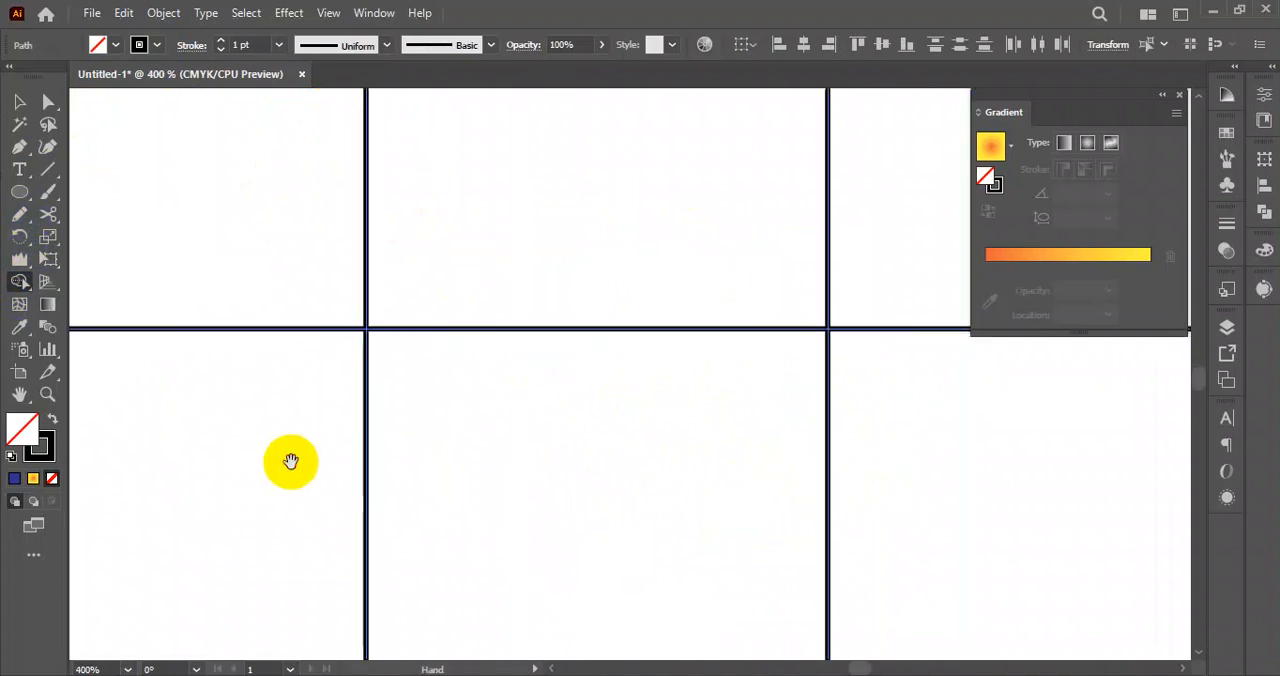
pyautogui.keyDown('alt'); pyautogui.click(368, 370); pyautogui.keyUp('alt')
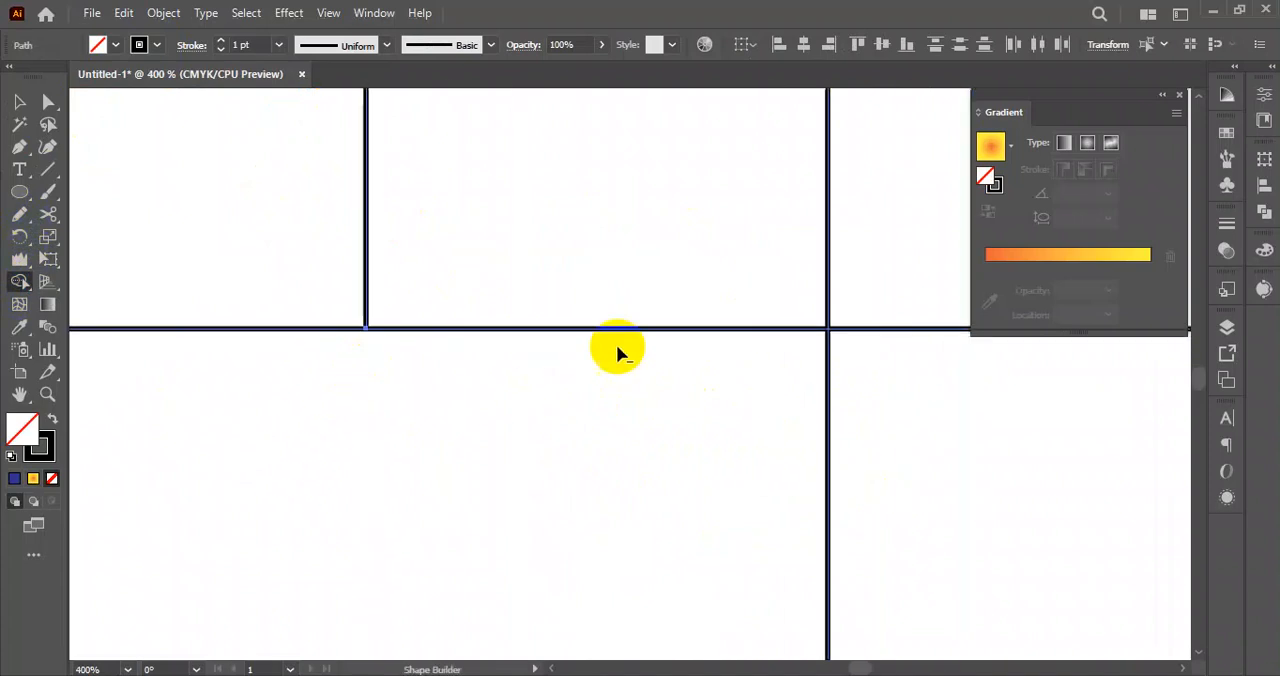
pyautogui.keyDown('alt'); pyautogui.click(519, 334); pyautogui.keyUp('alt')
pyautogui.scroll(-4, 497, 397)
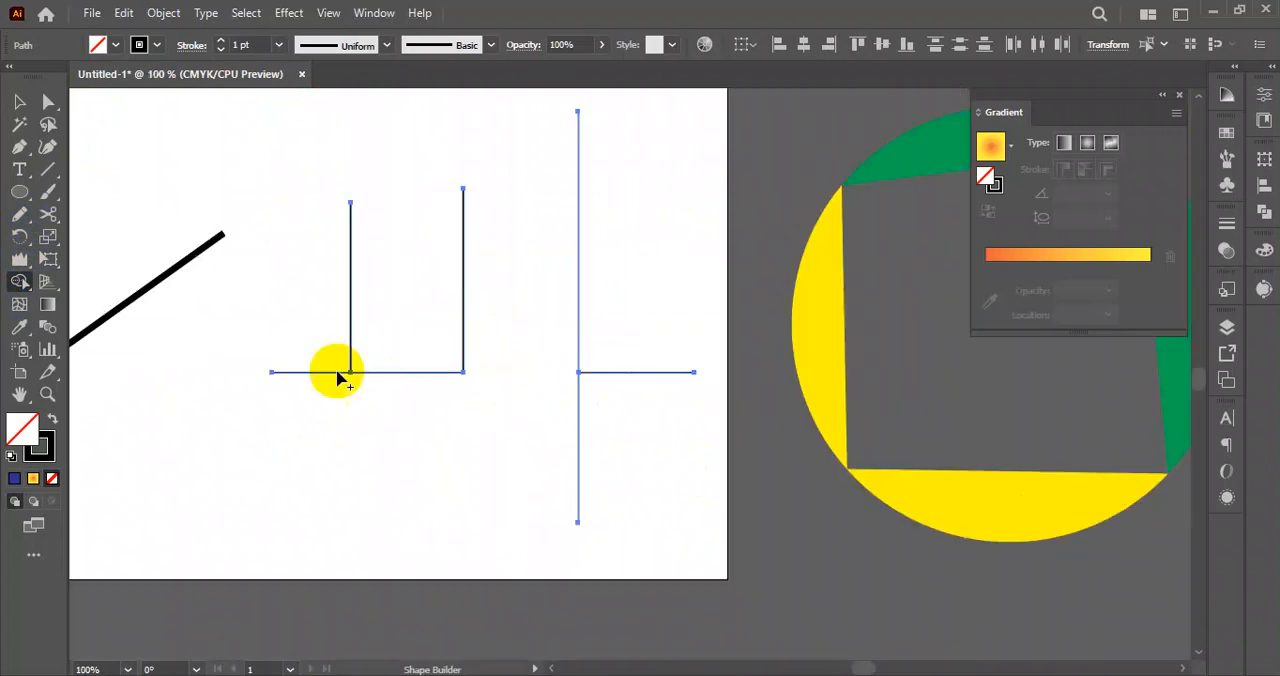
pyautogui.click(20, 102)
pyautogui.click(444, 467)
# Move the striped circle off the artboard, above the green and yellow circle.
pyautogui.scroll(5, 465, 374)
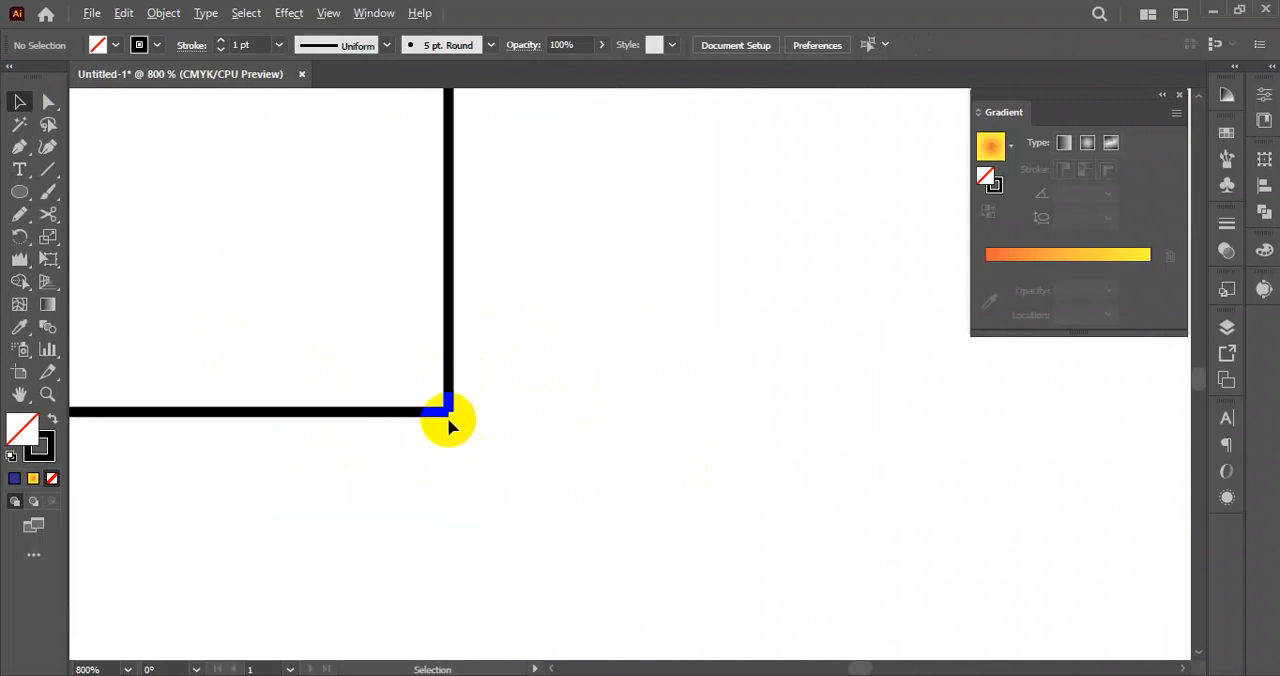
pyautogui.scroll(-1, 458, 425)
pyautogui.scroll(2, 460, 437)
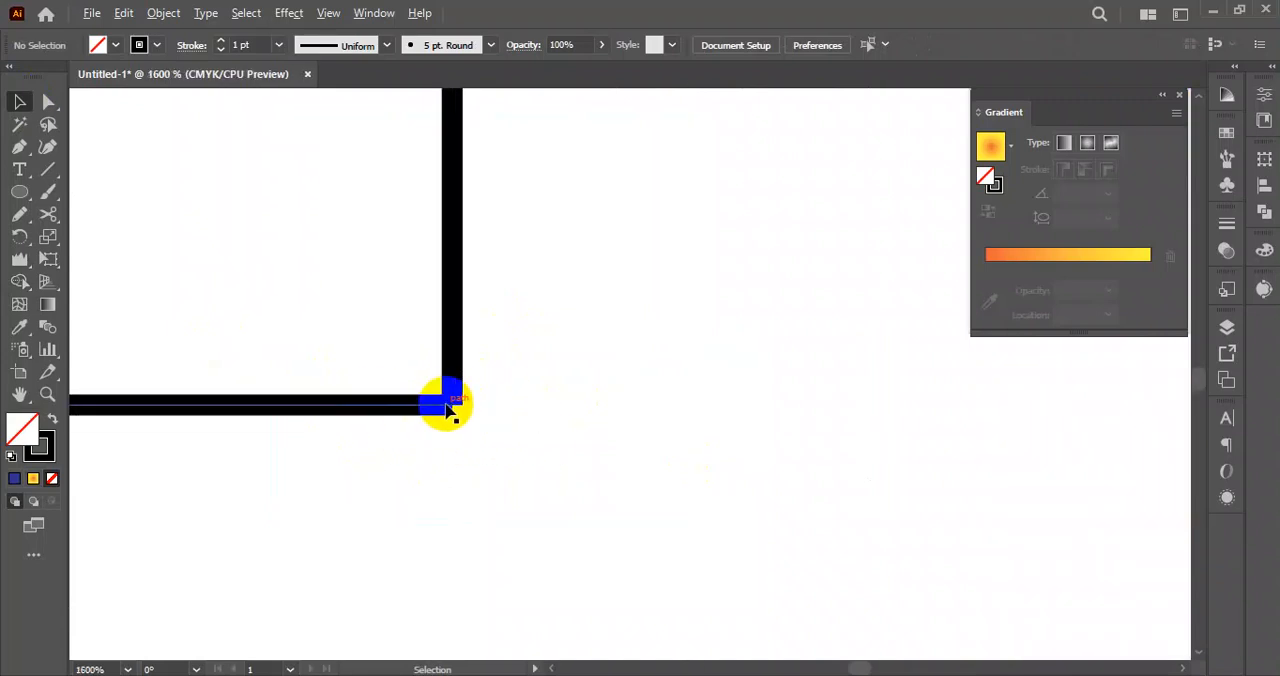
pyautogui.scroll(-8, 474, 450)
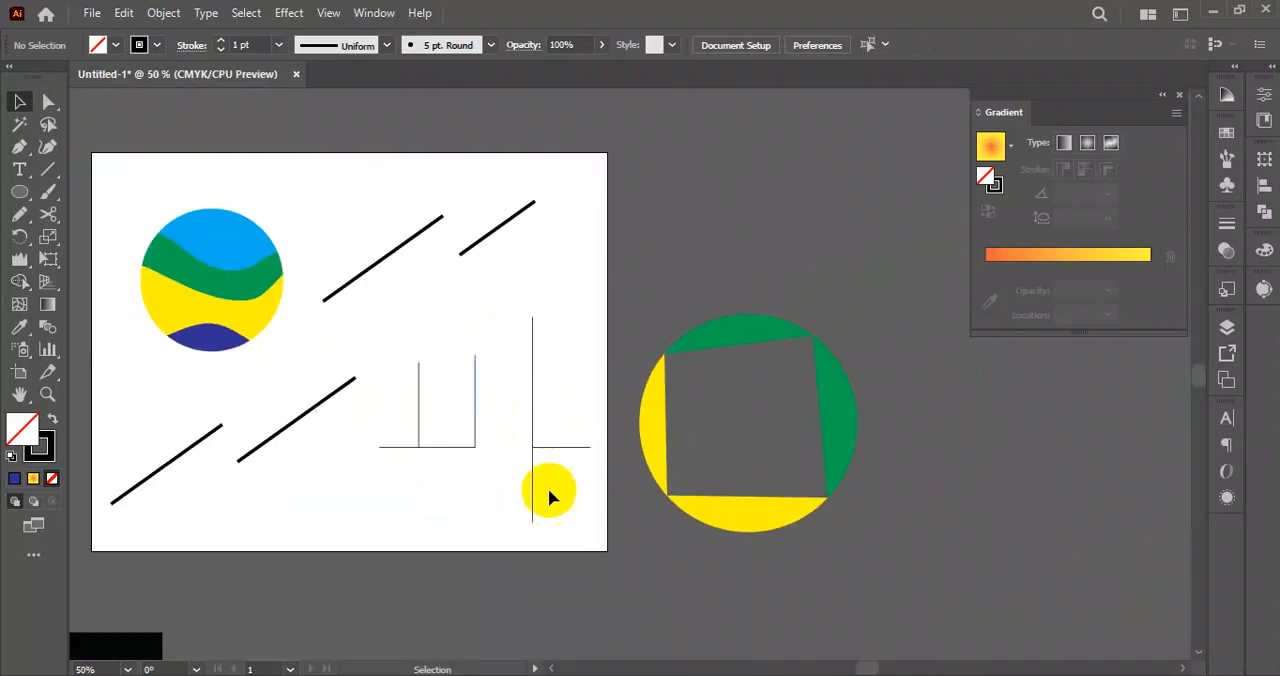
pyautogui.moveTo(474, 494); pyautogui.dragTo(501, 490)
pyautogui.moveTo(152, 166); pyautogui.dragTo(808, 222)
# Select all the practice lines on the artboard and delete them.
pyautogui.moveTo(196, 187); pyautogui.dragTo(586, 506)
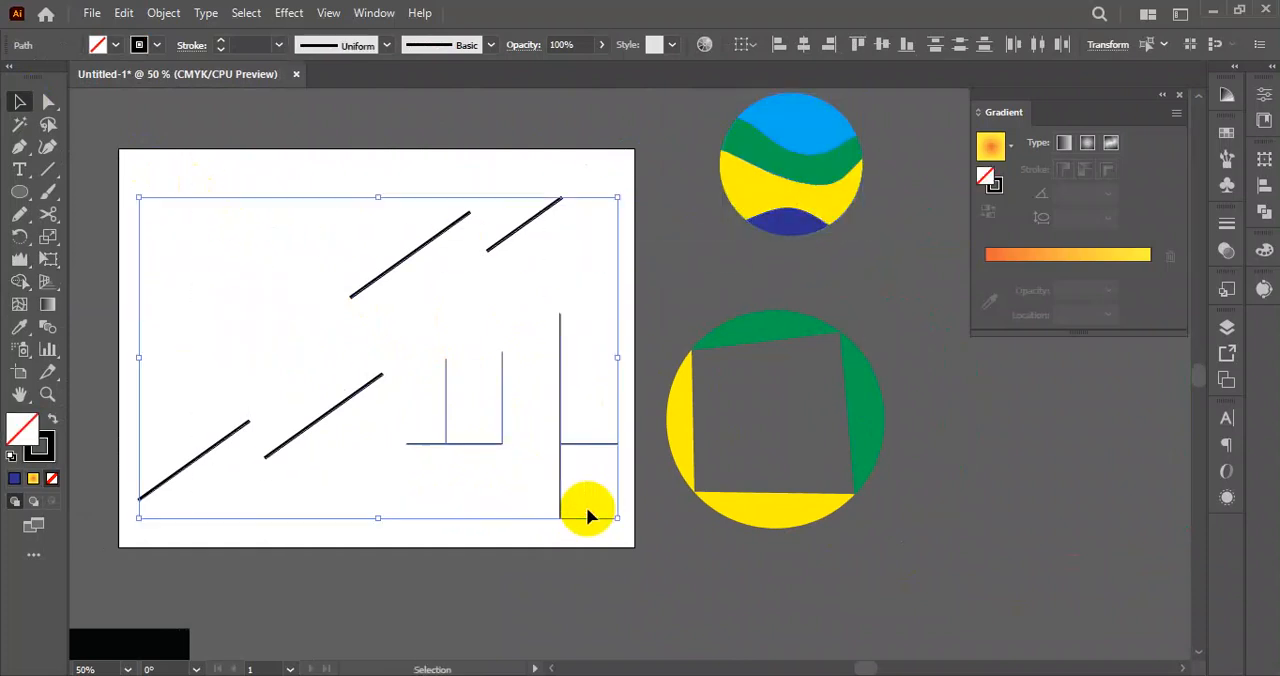
pyautogui.moveTo(128, 165); pyautogui.dragTo(624, 540)
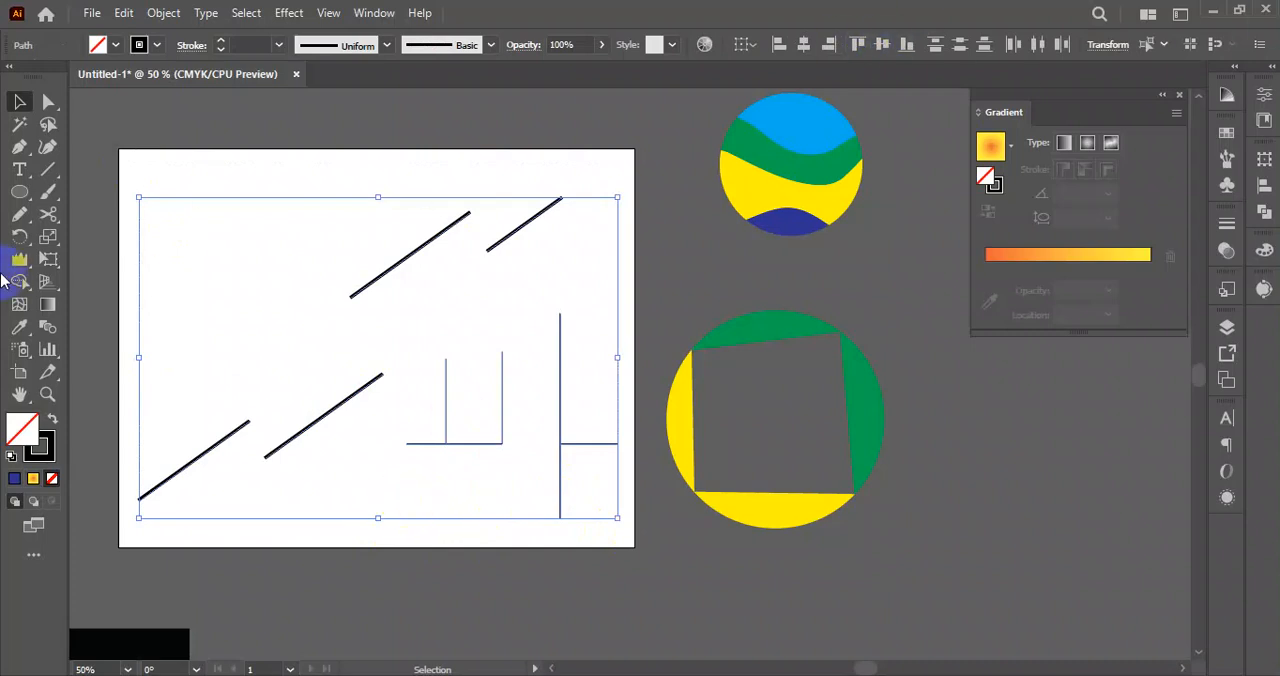
pyautogui.click(61, 219)
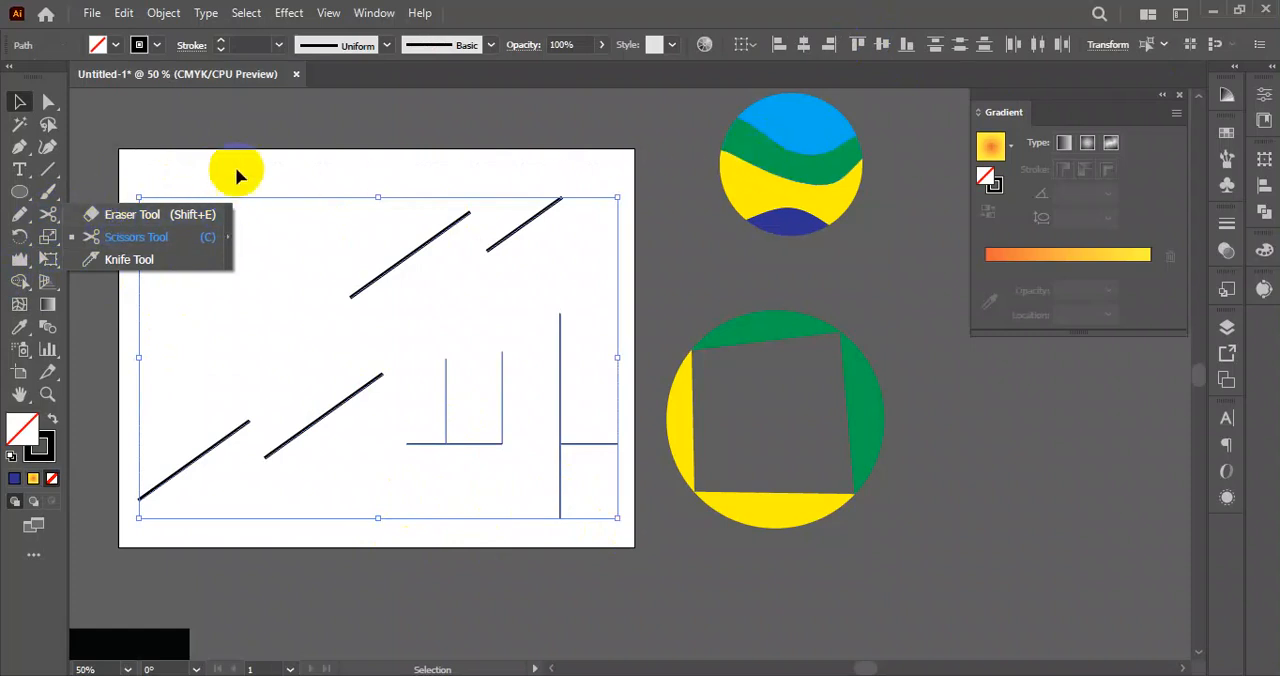
pyautogui.click(176, 247)
pyautogui.click(239, 172)
pyautogui.moveTo(182, 160); pyautogui.dragTo(604, 515)
pyautogui.press('Delete')
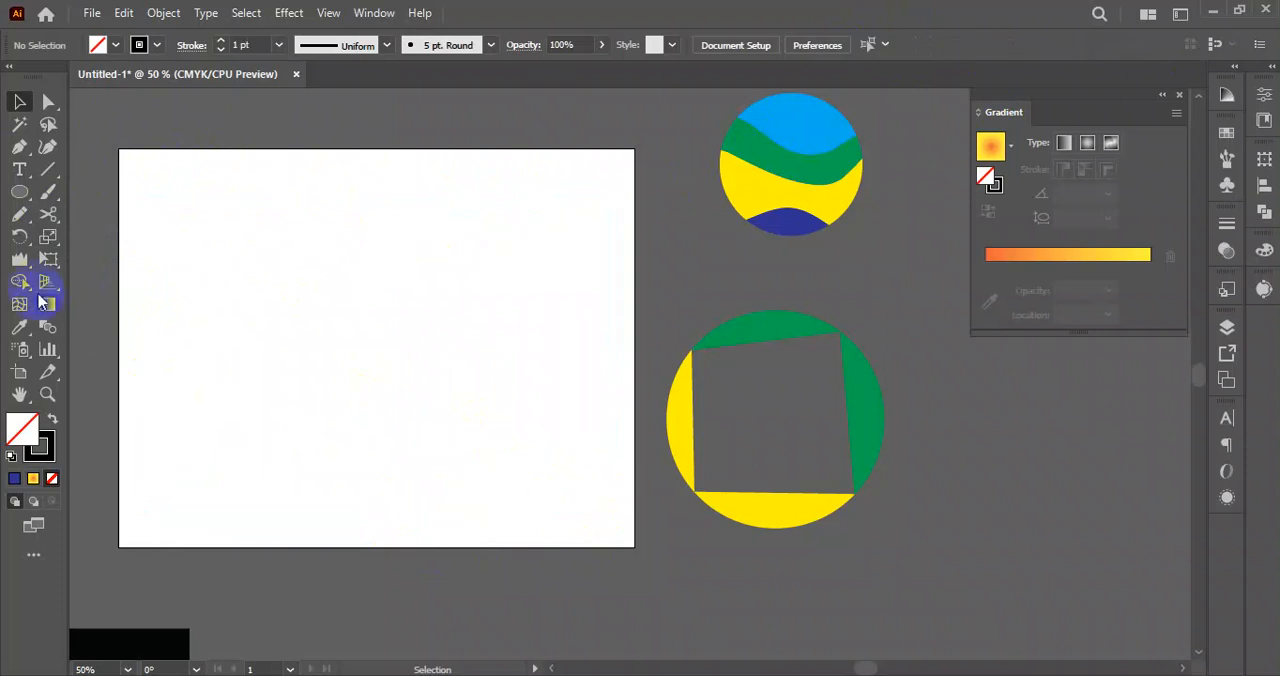
# Draw a tall, narrow rectangle on the left part of the artboard and swap its stroke and fill for a solid black shape.
pyautogui.moveTo(57, 244); pyautogui.dragTo(130, 243)
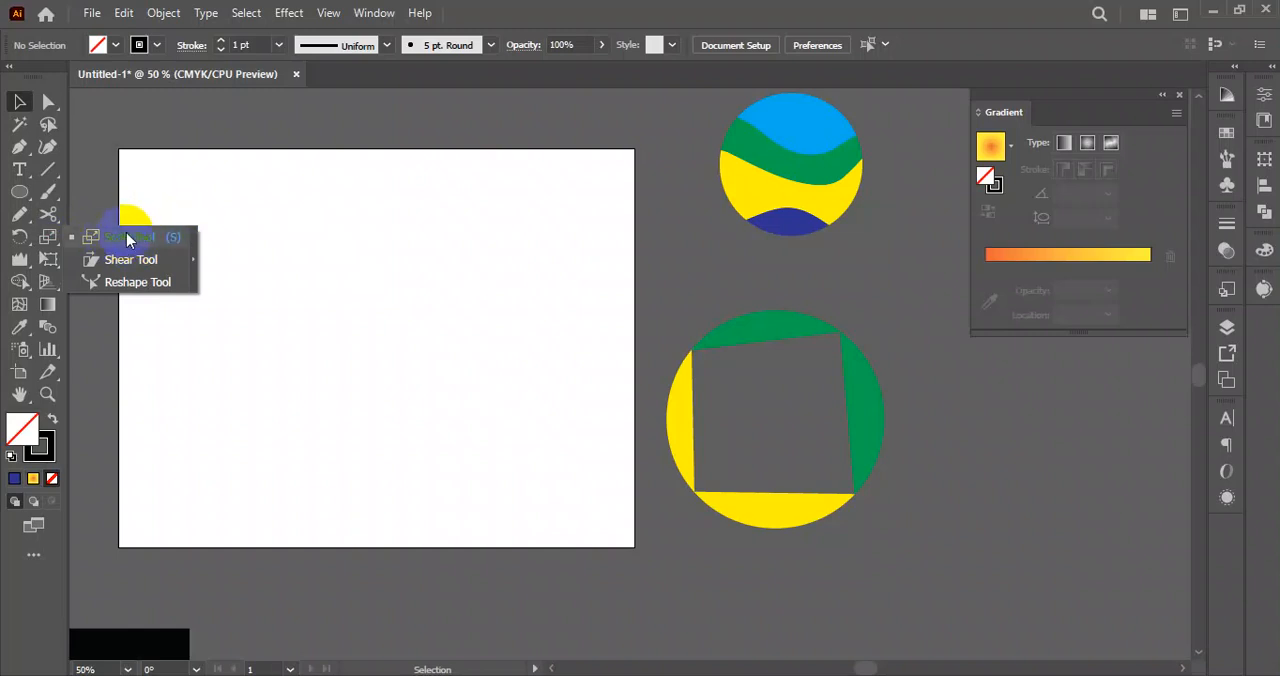
pyautogui.click(19, 191)
pyautogui.click(93, 192)
pyautogui.moveTo(188, 292); pyautogui.dragTo(261, 483)
pyautogui.press('v')
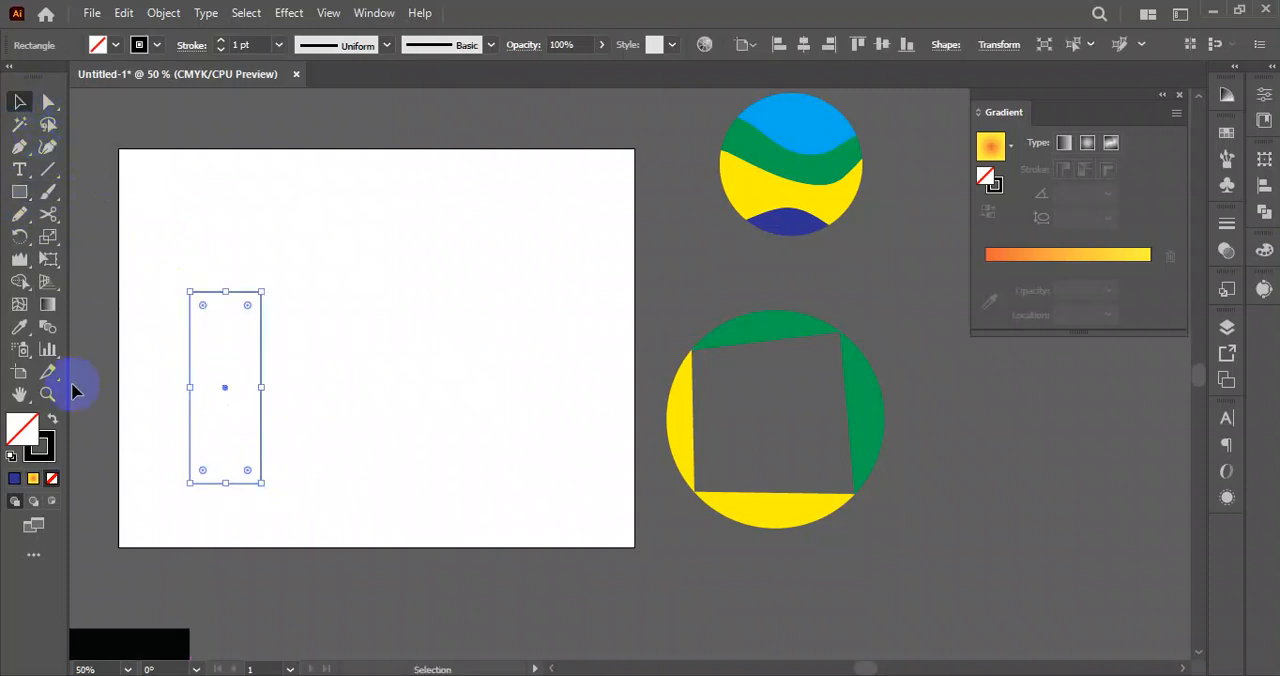
pyautogui.click(53, 419)
pyautogui.click(291, 206)
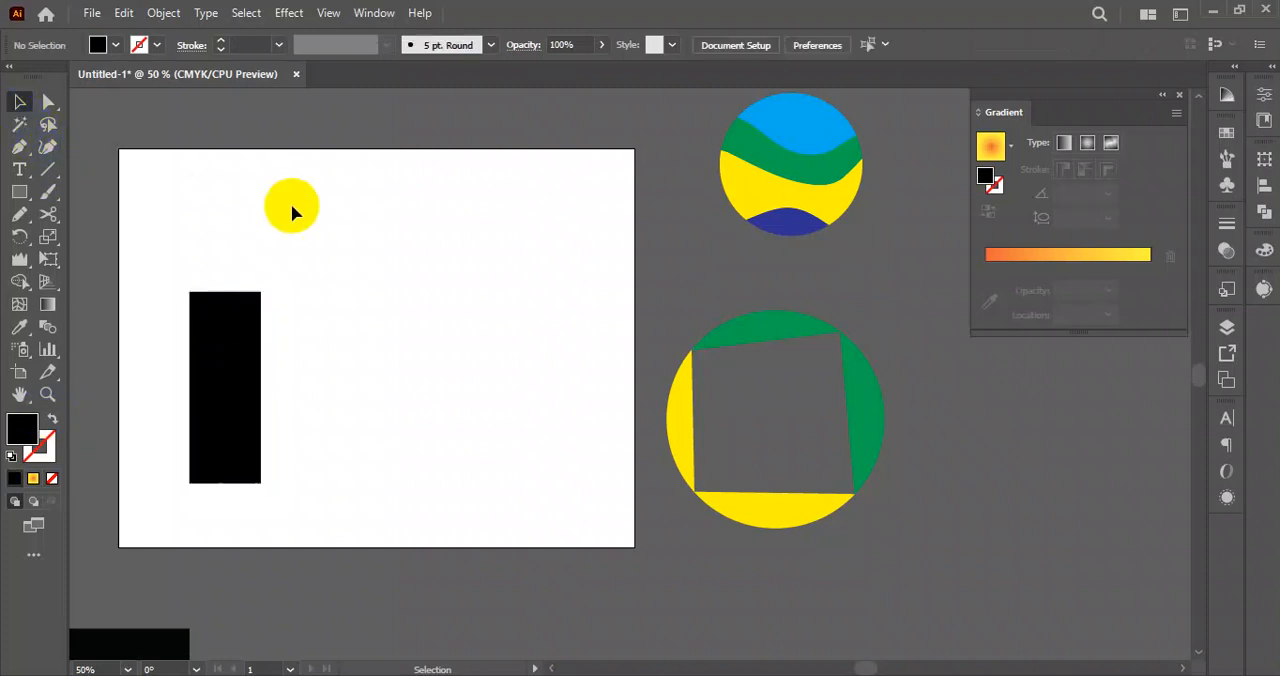
# Duplicate the black rectangle three times to the right at equal spacing and clear the selection.
pyautogui.moveTo(220, 386); pyautogui.dragTo(313, 396)
pyautogui.hotkey('ctrl', 'd')
pyautogui.hotkey('ctrl', 'd')
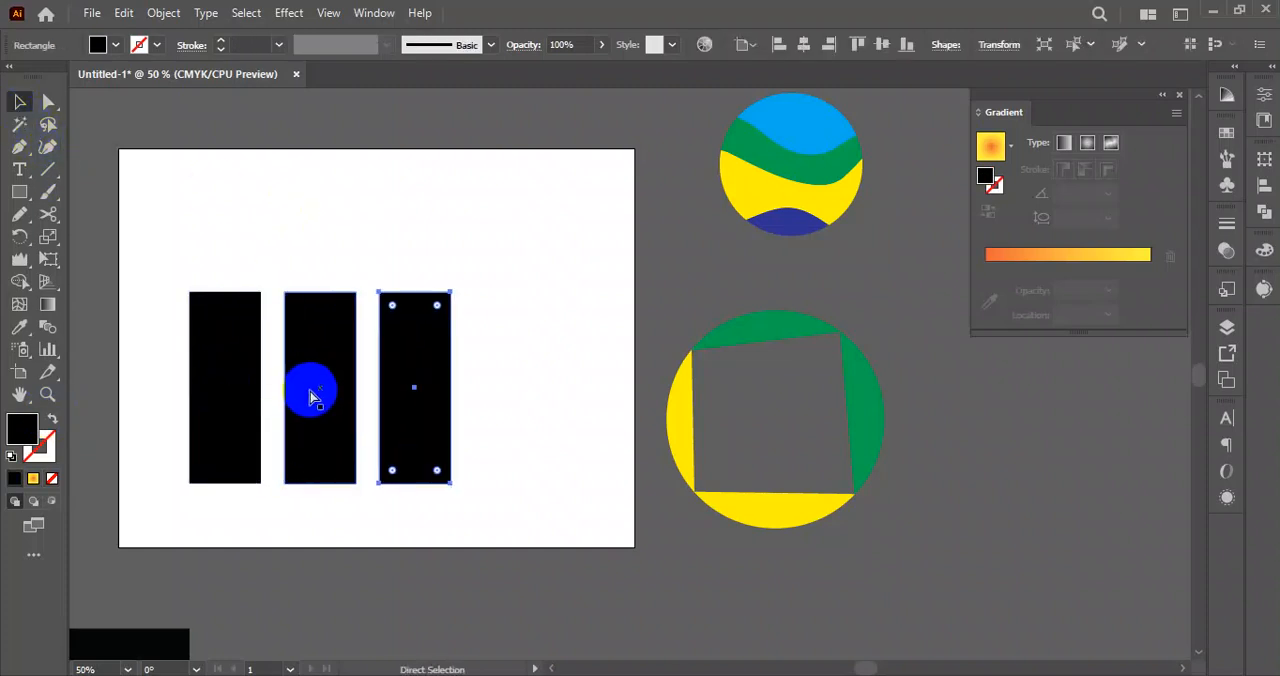
pyautogui.click(582, 426)
# Try scaling the four rectangles' top anchor points outward from the first rectangle's upper left corner, and undo the change.
pyautogui.click(48, 102)
pyautogui.moveTo(167, 240); pyautogui.dragTo(606, 323)
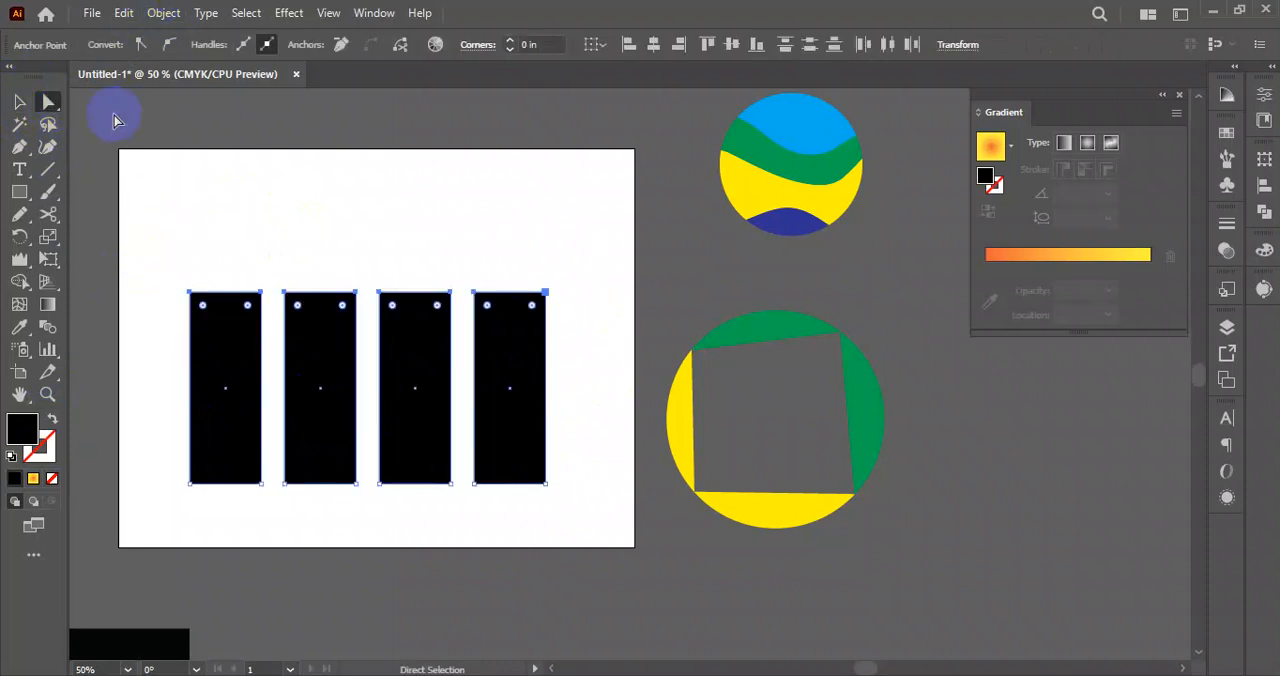
pyautogui.keyDown('shift'); pyautogui.click(355, 292); pyautogui.keyUp('shift')
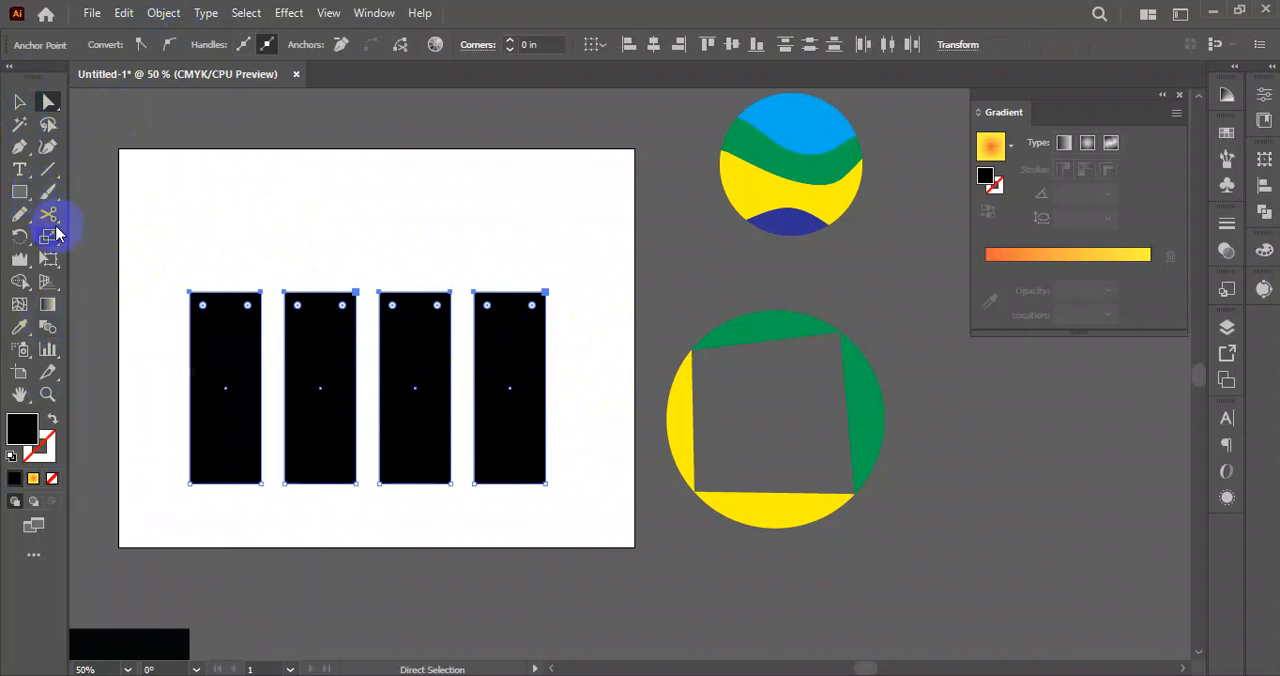
pyautogui.click(48, 237)
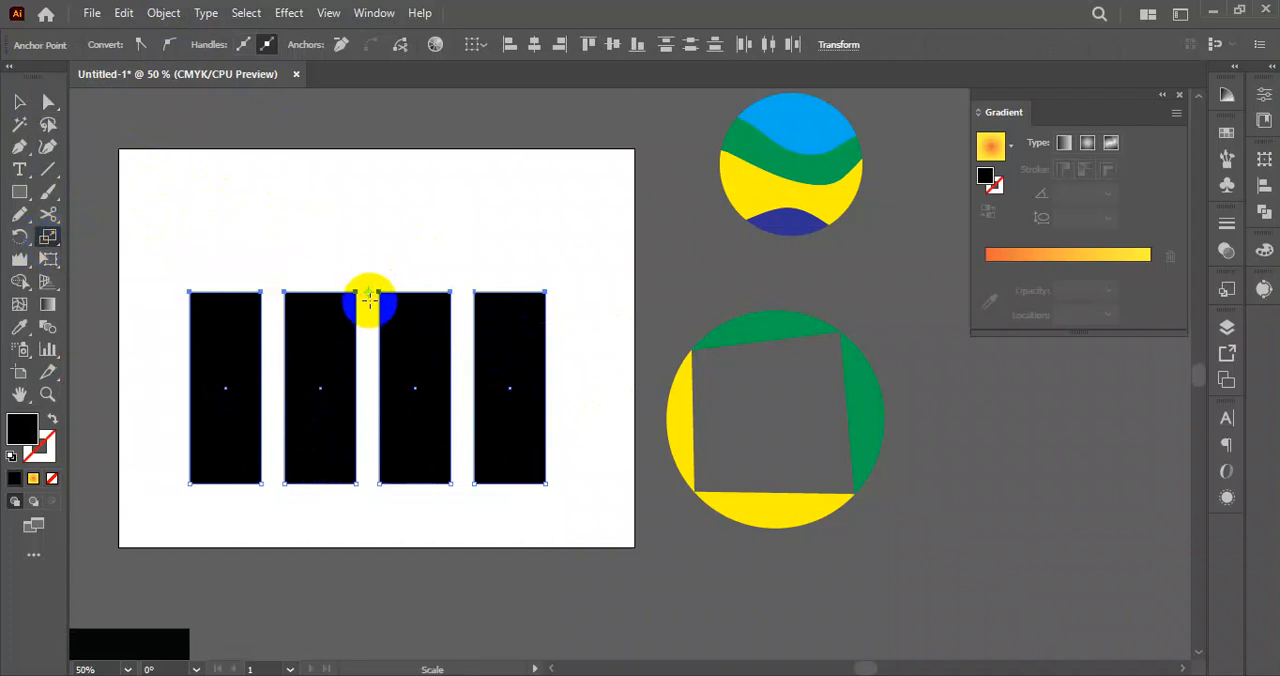
pyautogui.click(188, 290)
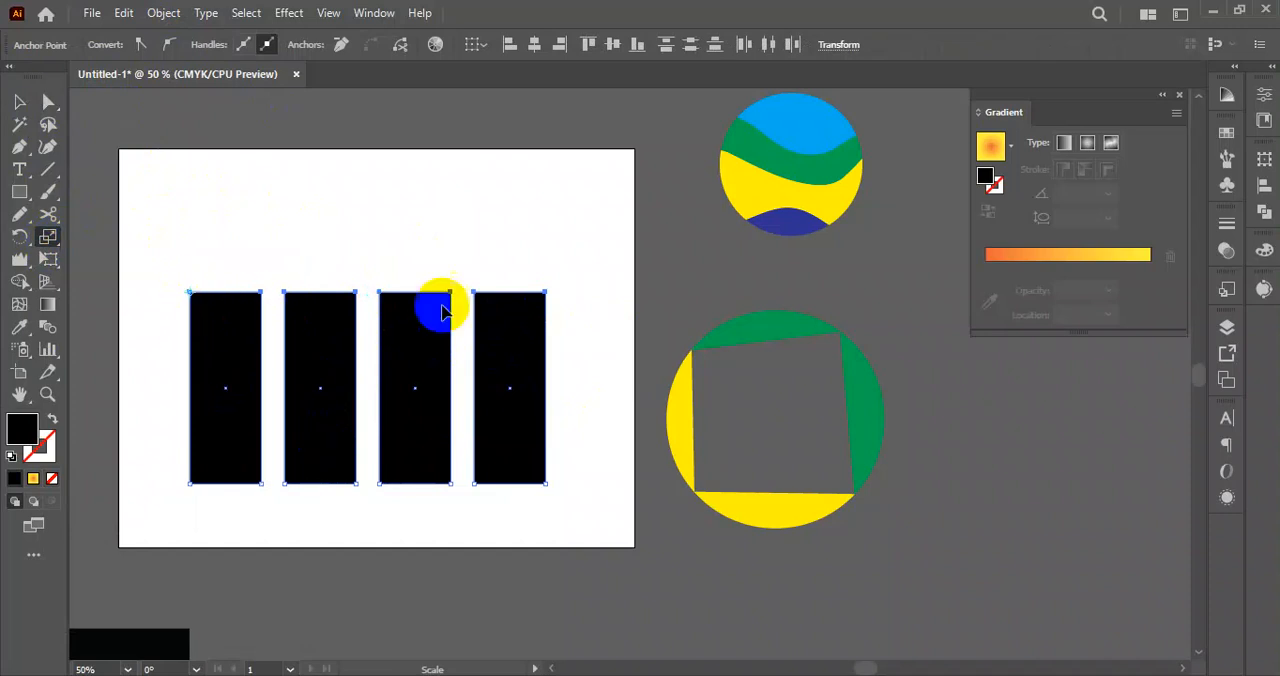
pyautogui.moveTo(546, 292); pyautogui.dragTo(938, 320)
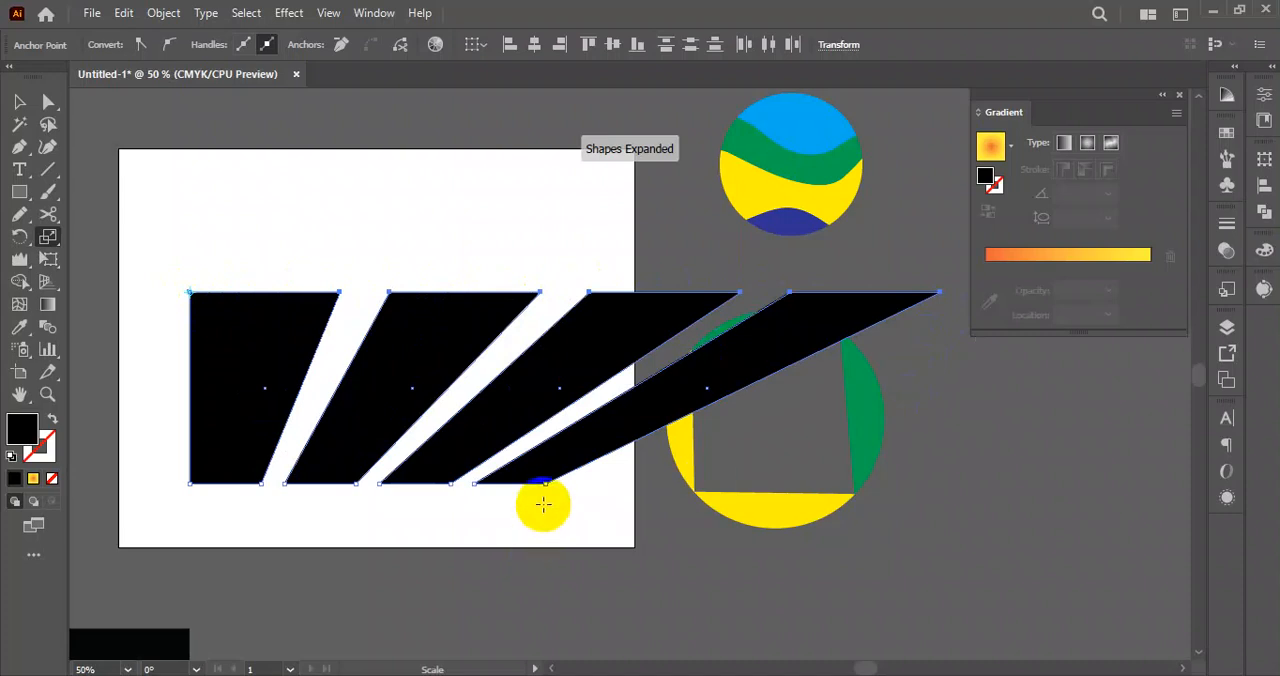
pyautogui.hotkey('ctrl', 'z')
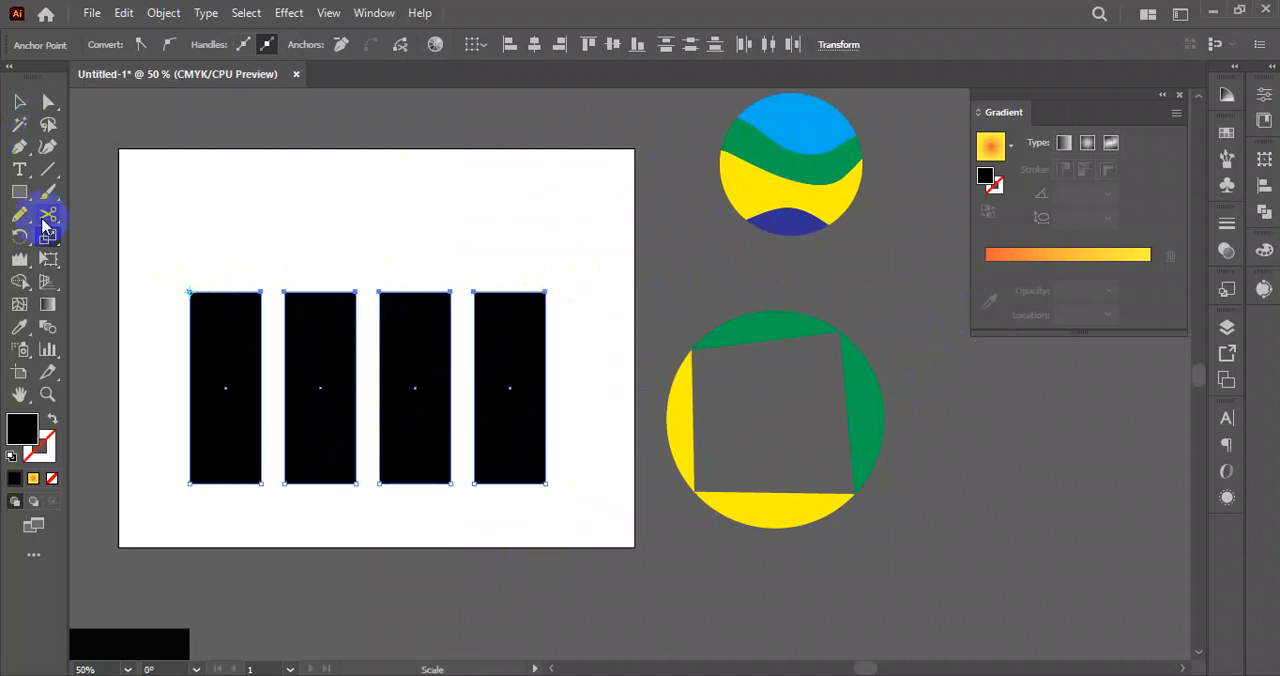
pyautogui.click(16, 100)
pyautogui.moveTo(183, 274); pyautogui.dragTo(556, 440)
pyautogui.click(555, 437)
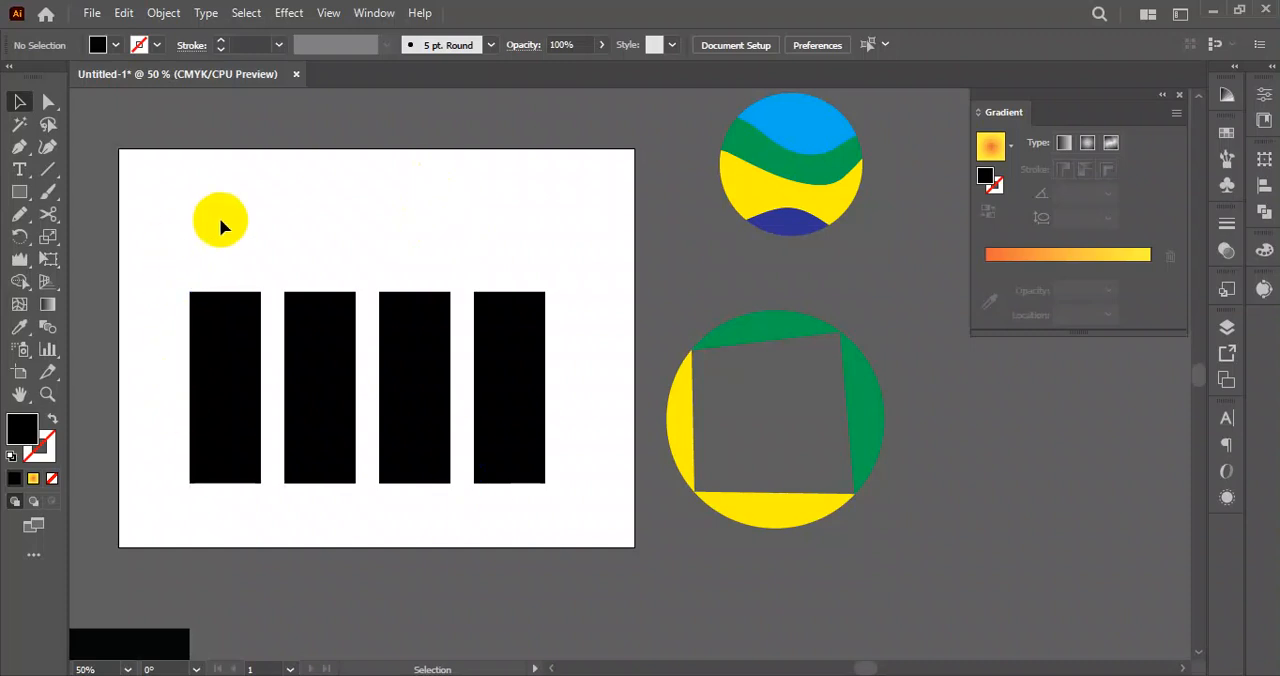
pyautogui.click(325, 336)
pyautogui.click(516, 336)
pyautogui.click(310, 309)
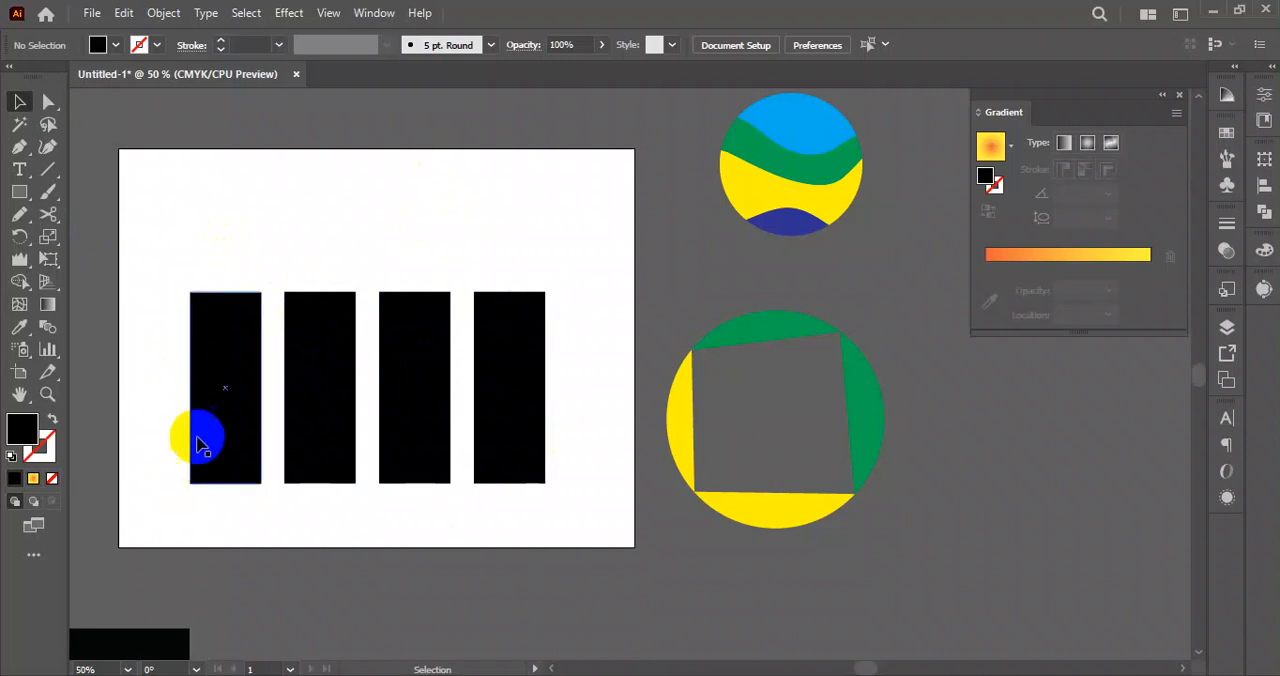
# Try tapering the two outer rectangles by scaling their outer anchor points vertically toward the centre, and undo the change.
pyautogui.click(48, 101)
pyautogui.moveTo(586, 241); pyautogui.dragTo(530, 532)
pyautogui.moveTo(163, 234); pyautogui.dragTo(229, 509)
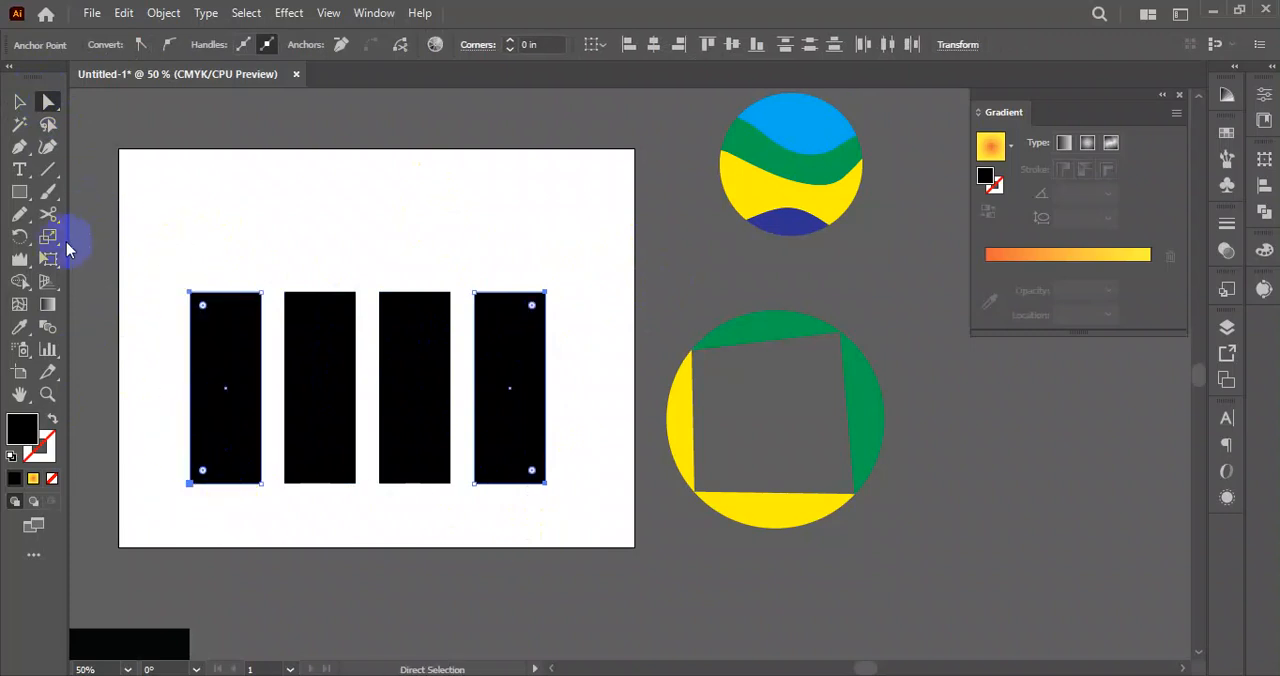
pyautogui.click(55, 239)
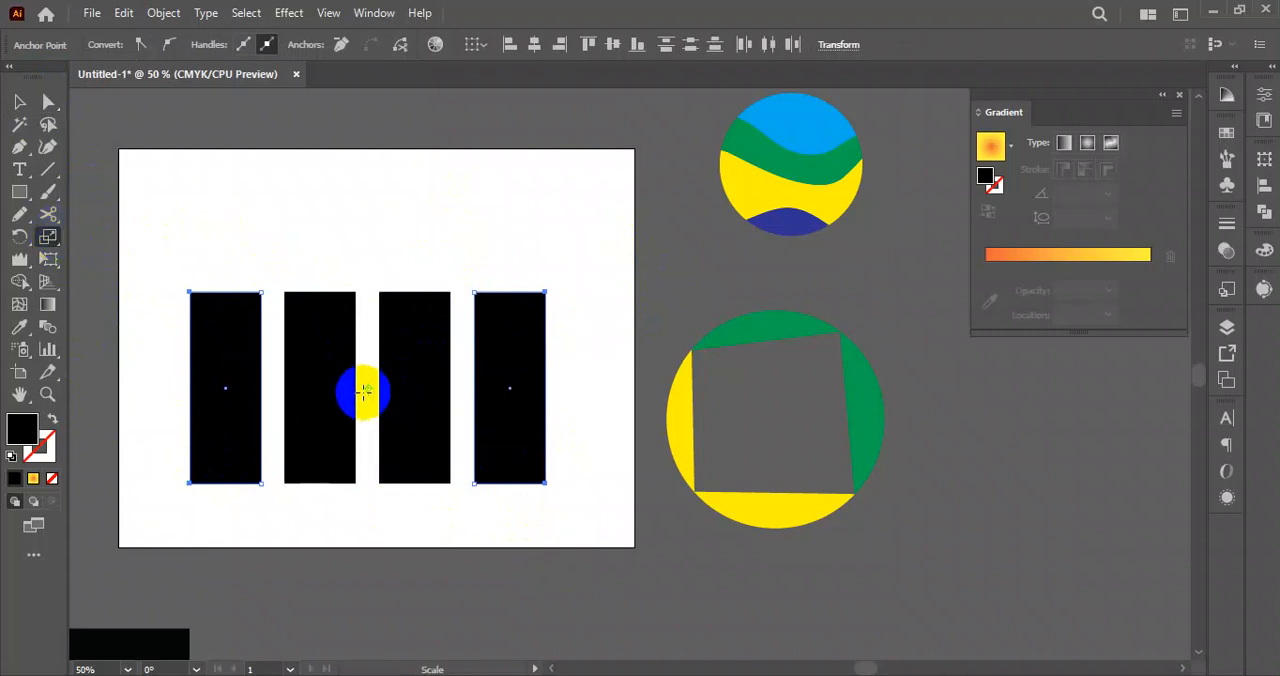
pyautogui.moveTo(543, 290); pyautogui.dragTo(548, 482)
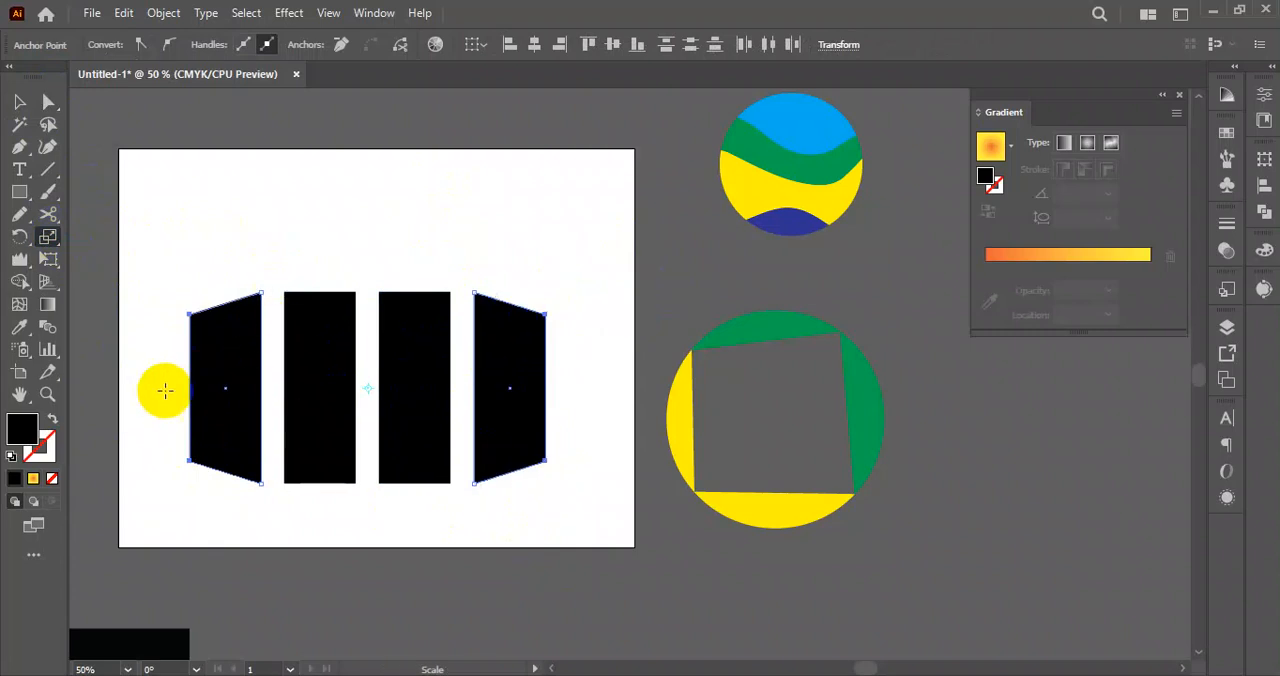
pyautogui.click(752, 365)
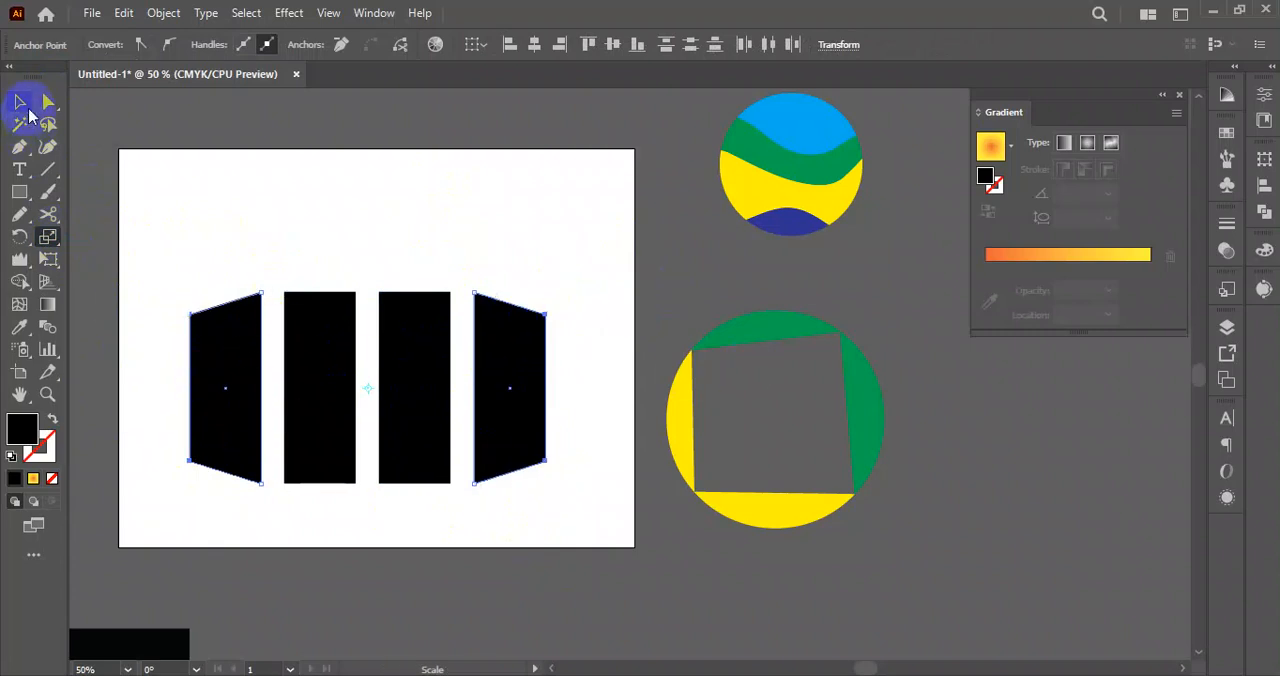
pyautogui.click(408, 290)
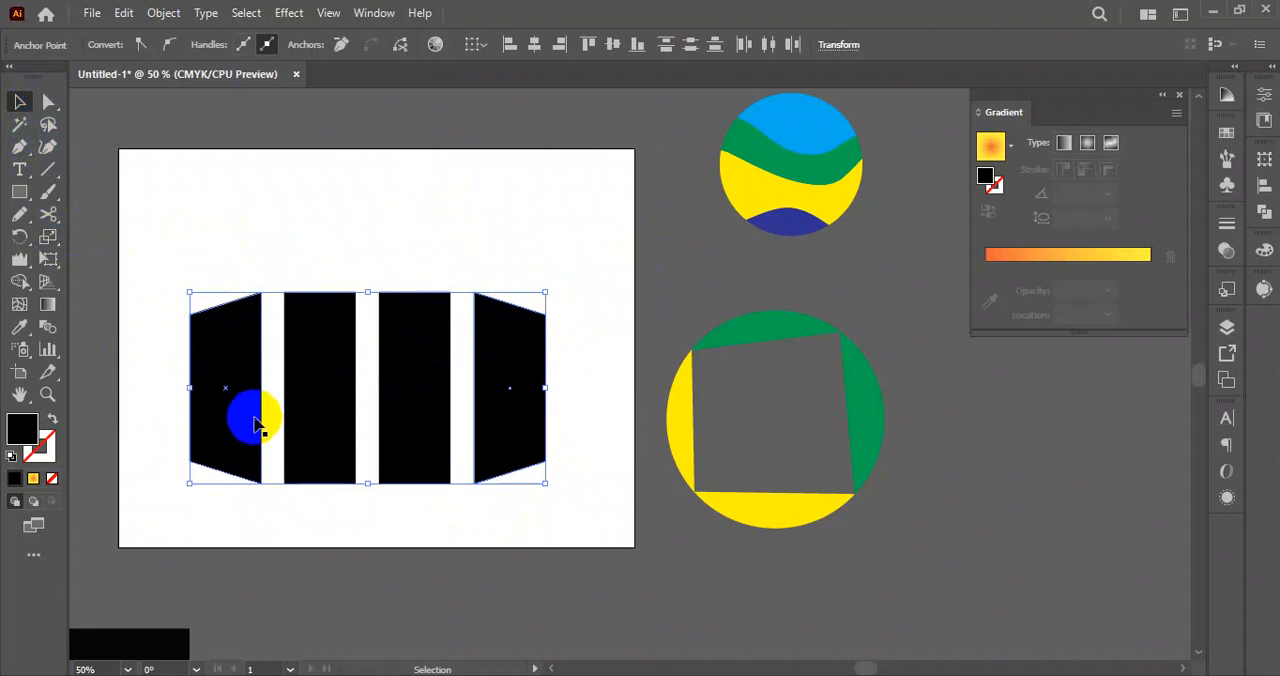
pyautogui.moveTo(397, 392); pyautogui.dragTo(313, 465)
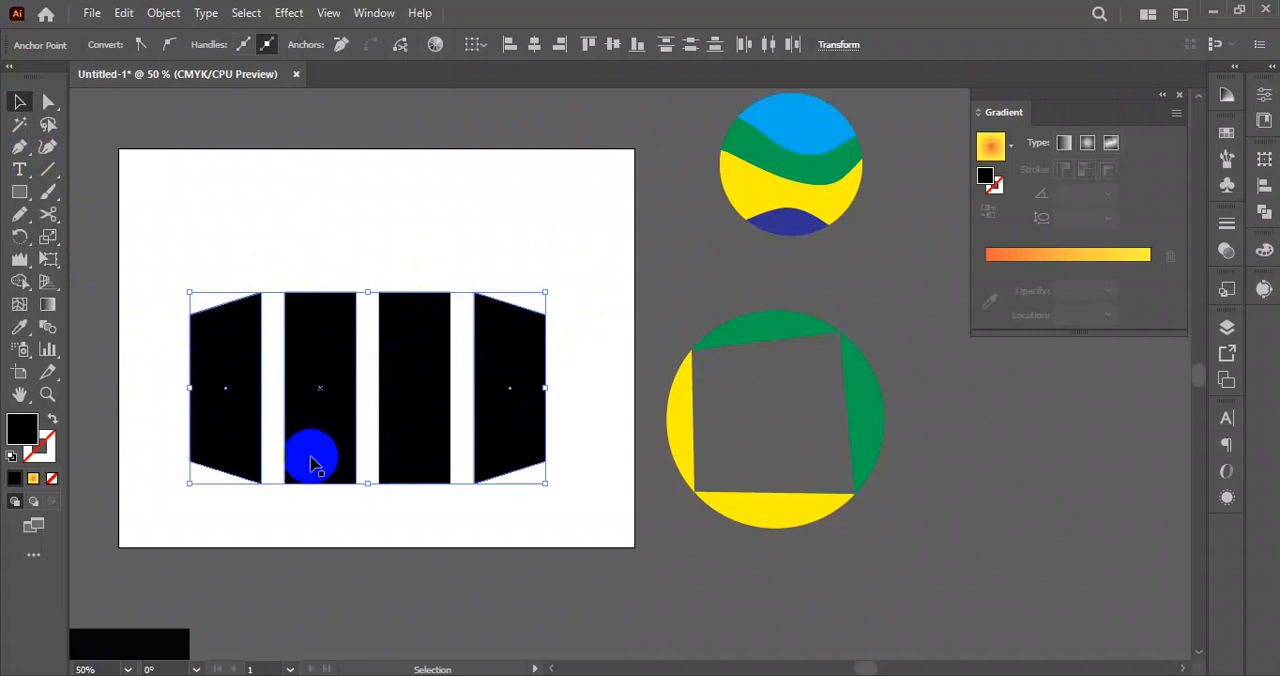
pyautogui.click(357, 207)
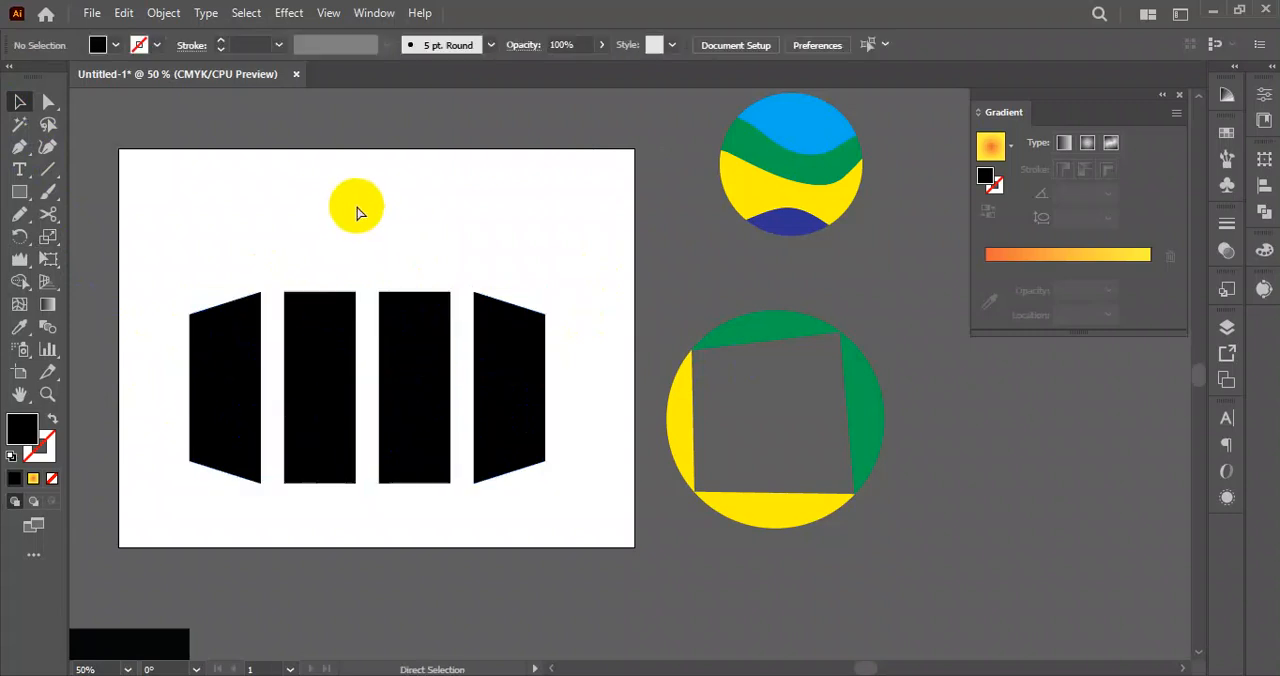
pyautogui.hotkey('ctrl', 'z')
# Select the left anchors of the first and third rectangles and the right anchors of the second and fourth, and scale them vertically inward.
pyautogui.click(48, 101)
pyautogui.moveTo(186, 218); pyautogui.dragTo(207, 506)
pyautogui.moveTo(361, 279); pyautogui.dragTo(343, 494)
pyautogui.moveTo(379, 276); pyautogui.dragTo(420, 518)
pyautogui.moveTo(571, 252); pyautogui.dragTo(543, 513)
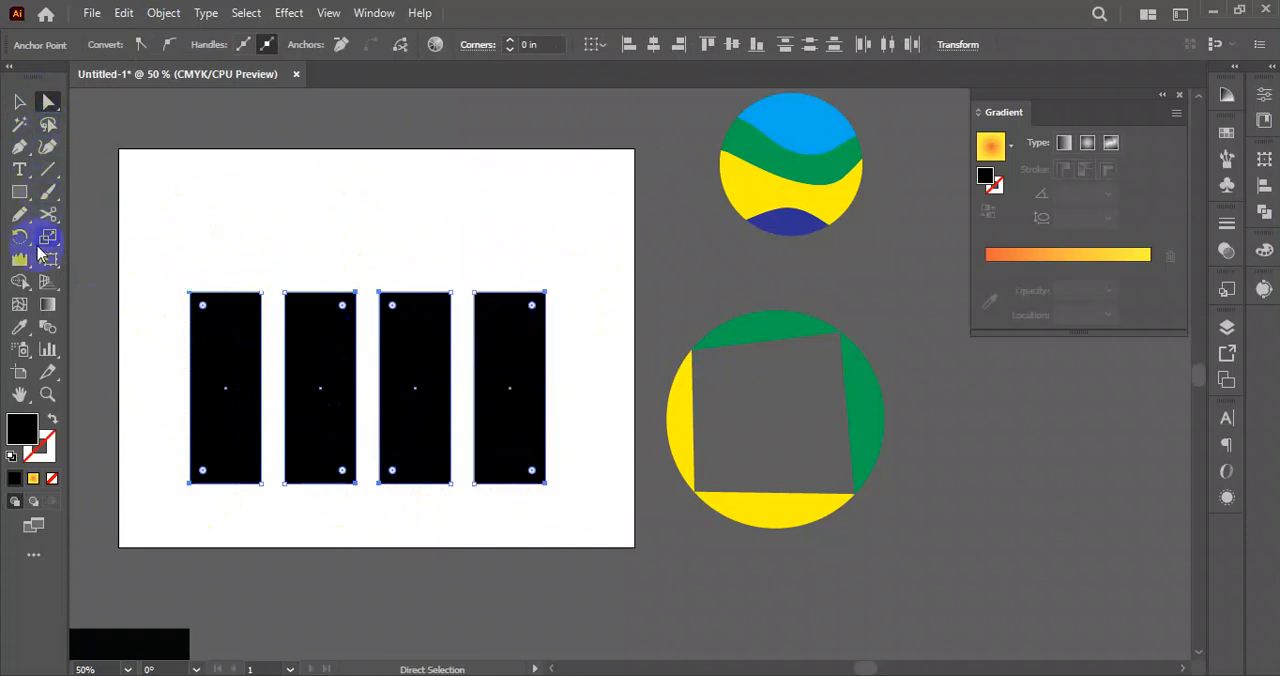
pyautogui.click(50, 242)
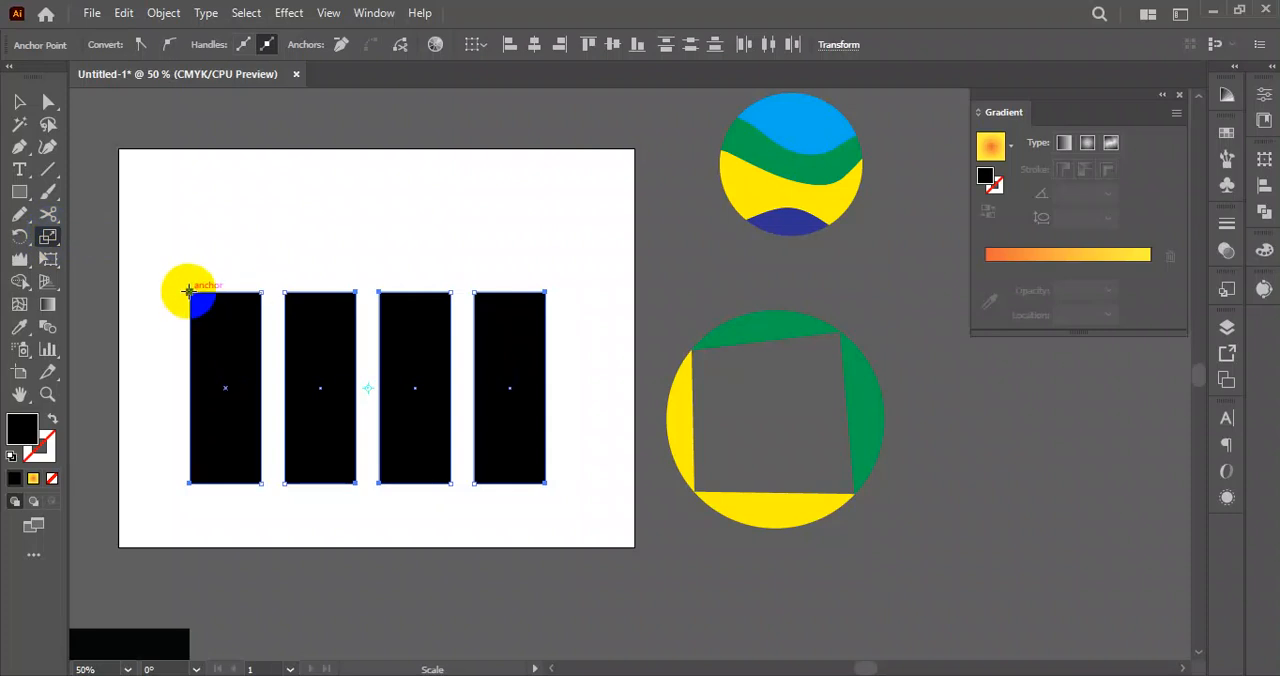
pyautogui.moveTo(189, 290); pyautogui.dragTo(190, 310)
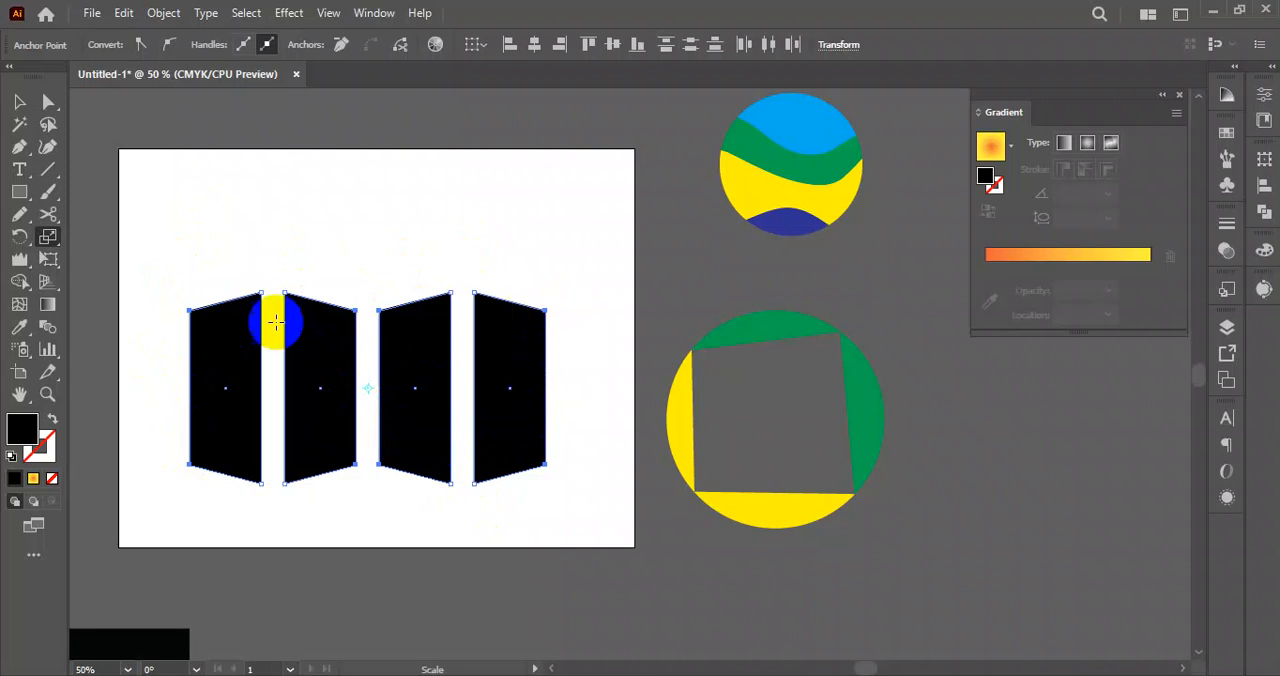
# Select all four tapered black panels and move them off the artboard to the lower right.
pyautogui.click(20, 101)
pyautogui.click(230, 480)
pyautogui.moveTo(198, 262); pyautogui.dragTo(531, 437)
pyautogui.moveTo(318, 418); pyautogui.dragTo(1053, 514)
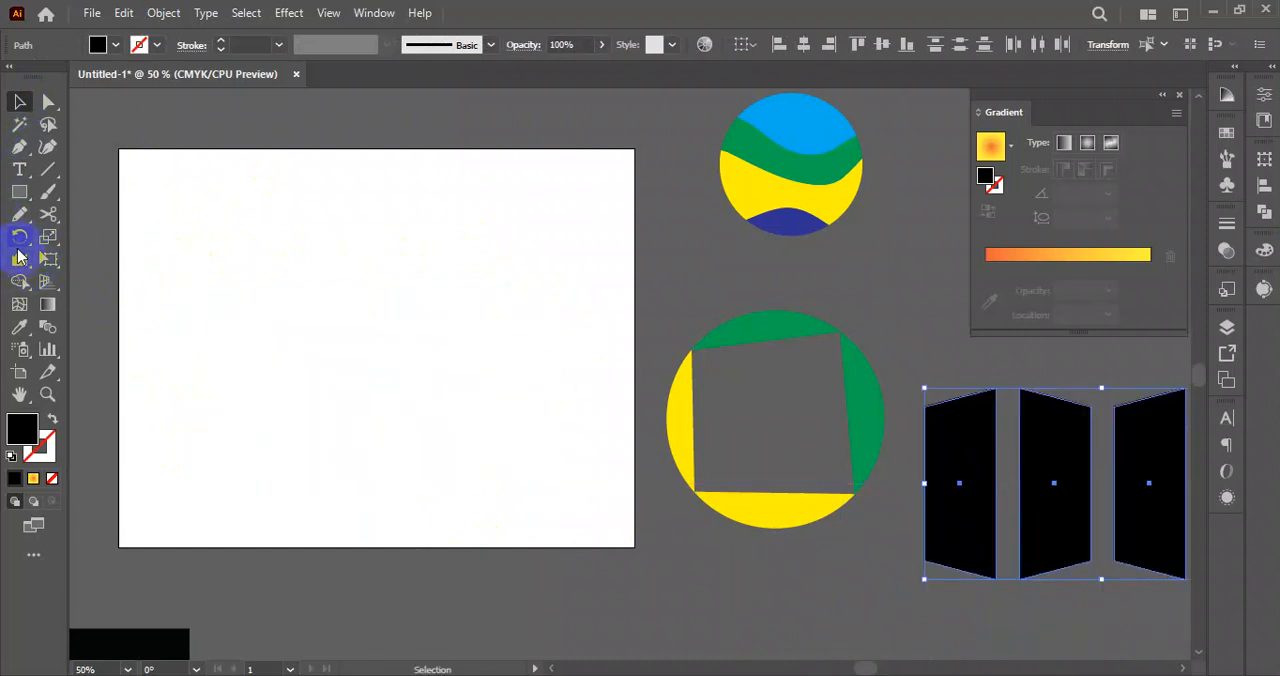
# Draw a large five-pointed star on the artboard and swap its fill and stroke to leave a black outline.
pyautogui.moveTo(20, 193); pyautogui.dragTo(85, 282)
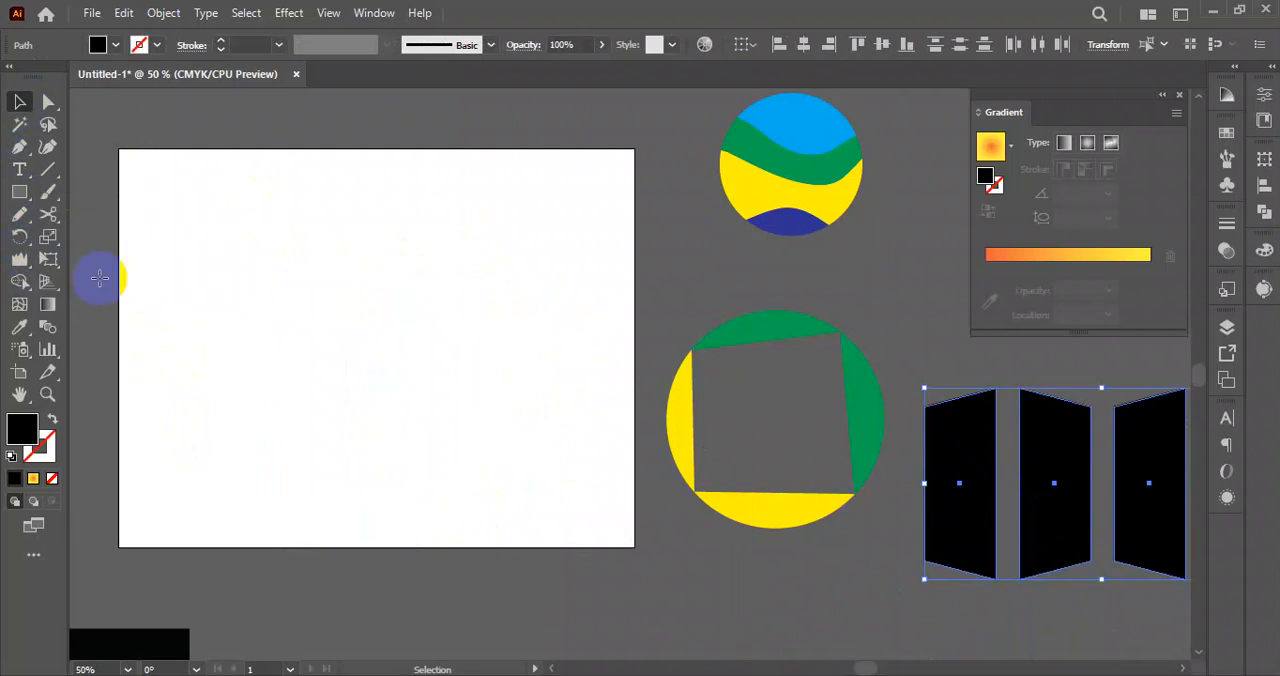
pyautogui.moveTo(376, 394); pyautogui.dragTo(533, 503)
pyautogui.click(17, 103)
pyautogui.moveTo(429, 386); pyautogui.dragTo(421, 339)
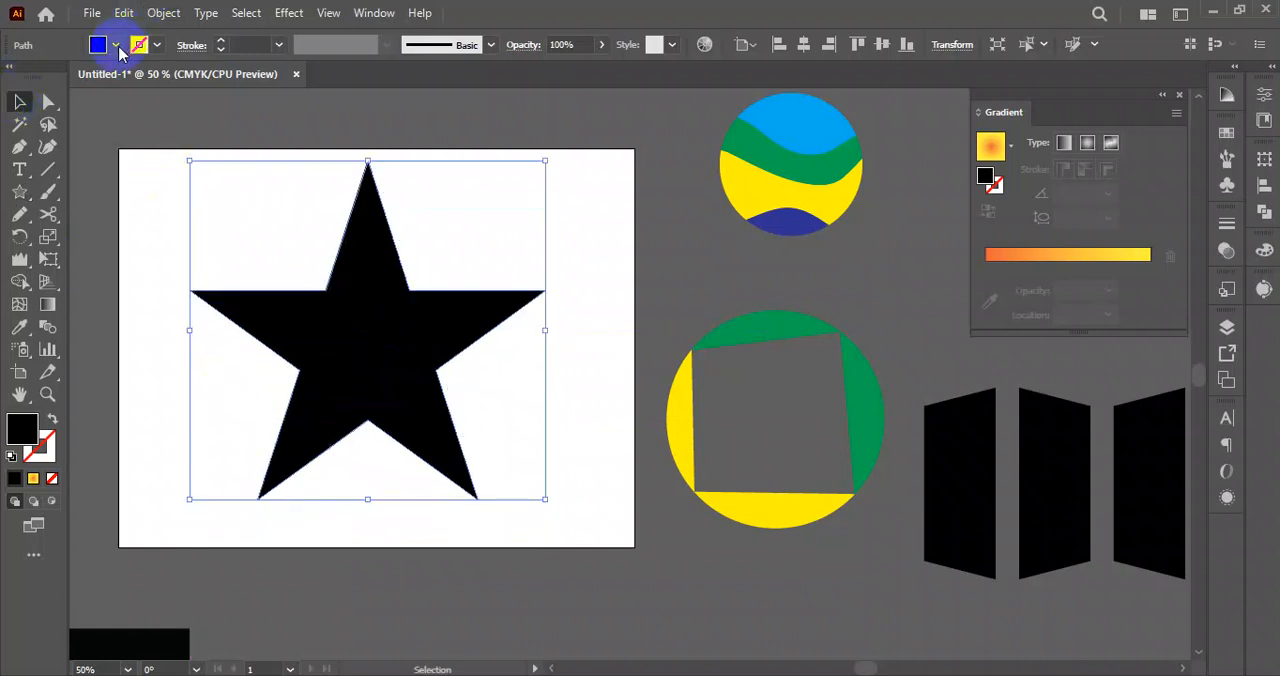
pyautogui.click(52, 419)
pyautogui.click(572, 389)
pyautogui.moveTo(591, 229)
pyautogui.mouseDown()
pyautogui.moveTo(503, 349)
pyautogui.moveTo(486, 352)
pyautogui.mouseUp()
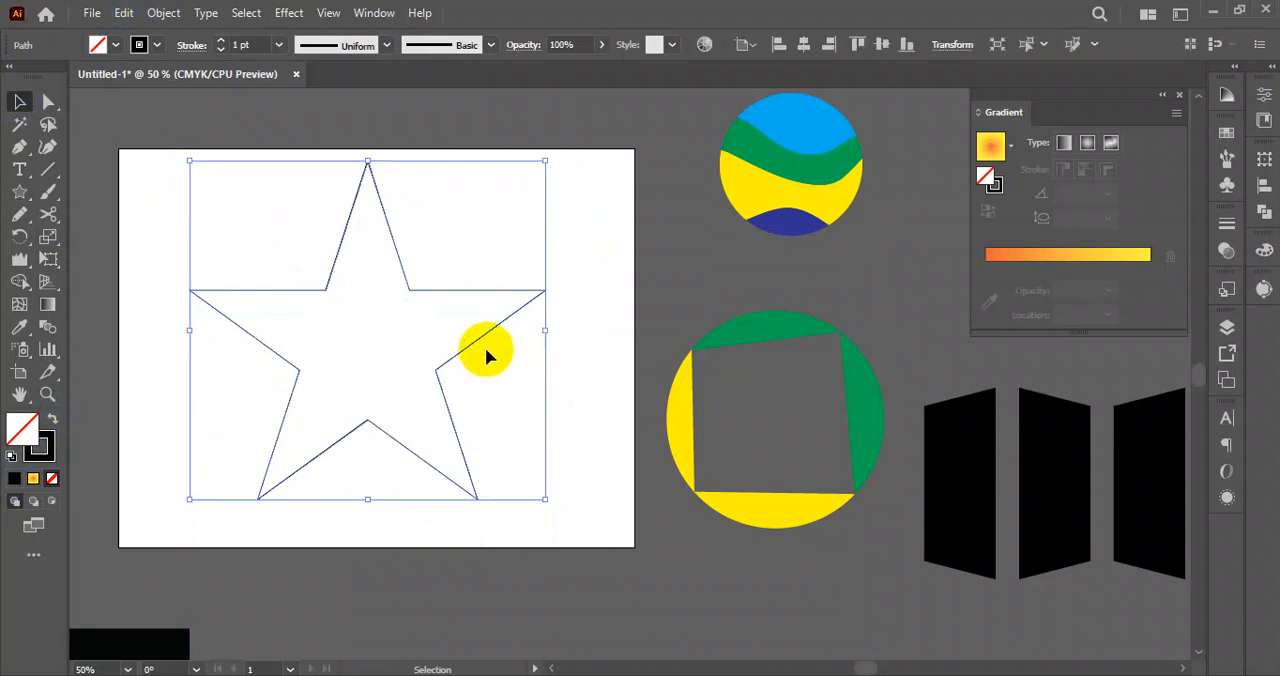
# Make a copy of the star scaled uniformly to 80% about its centre.
pyautogui.doubleClick(49, 240)
pyautogui.moveTo(714, 194); pyautogui.dragTo(598, 201)
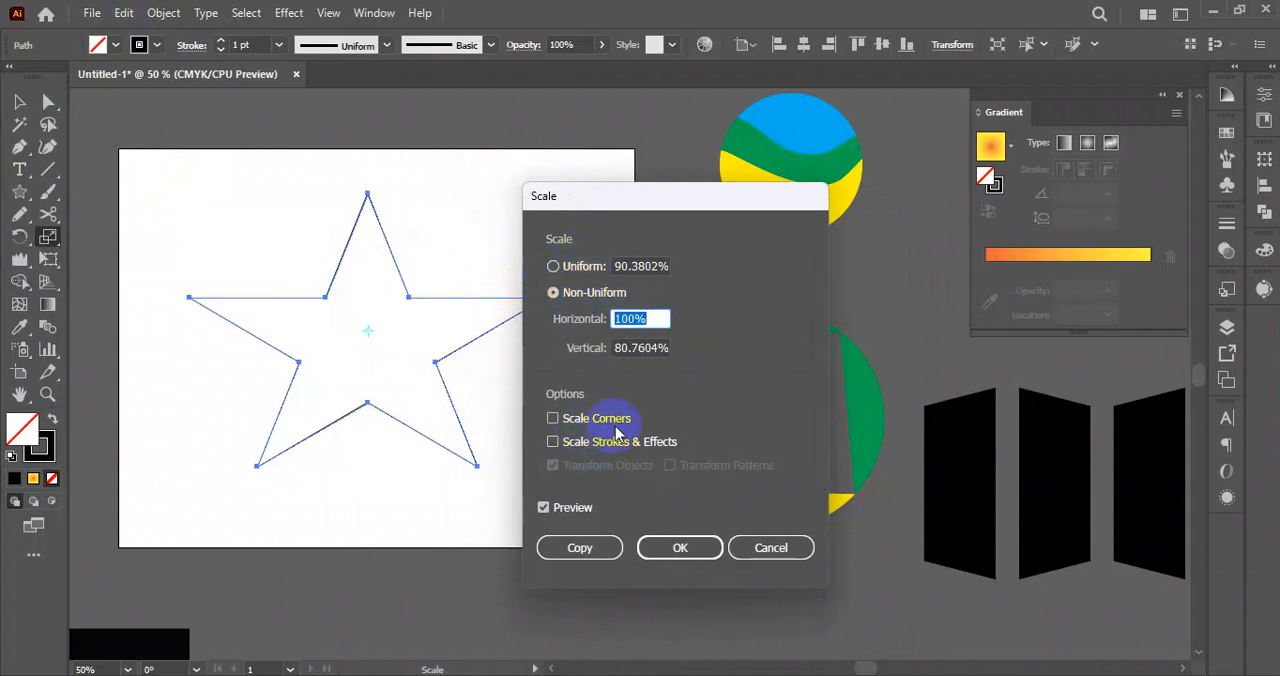
pyautogui.click(567, 276)
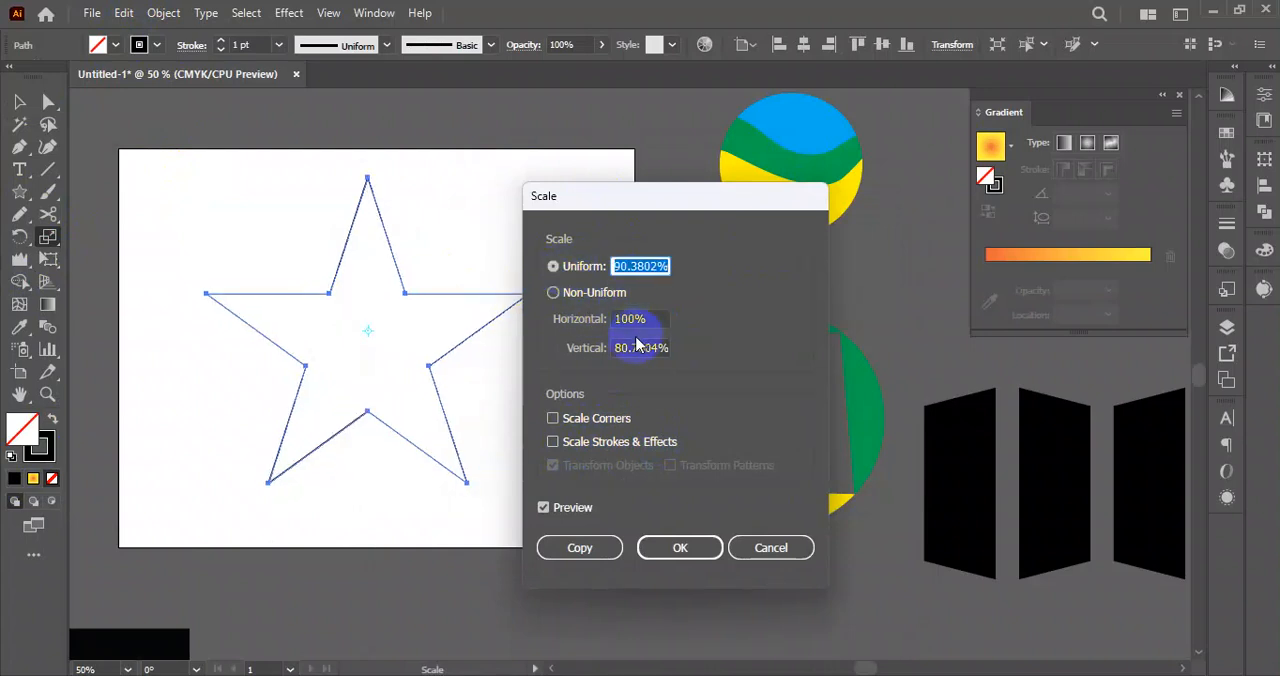
pyautogui.click(651, 268)
pyautogui.write('90')
pyautogui.press('Tab')
pyautogui.click(645, 264)
pyautogui.press('Down')
pyautogui.press('Down')
pyautogui.press('Down')
pyautogui.press('Down')
pyautogui.press('Down')
pyautogui.press('Down')
pyautogui.press('Down')
pyautogui.press('Down')
pyautogui.press('Down')
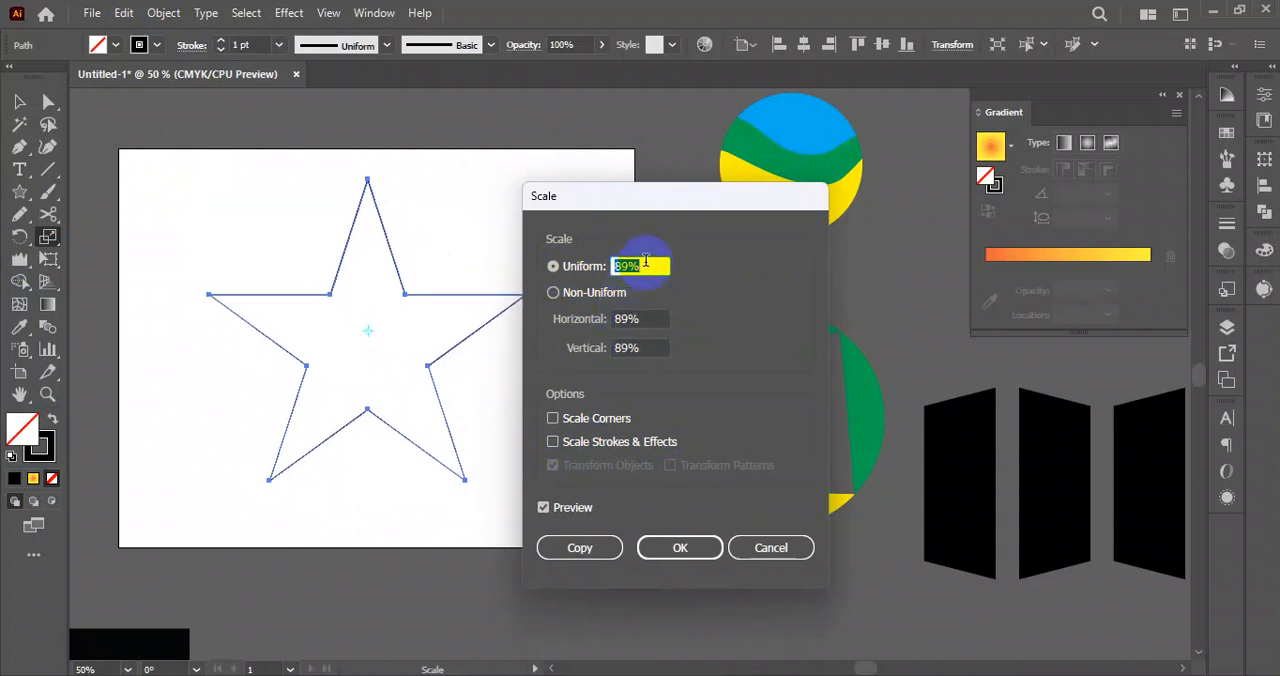
pyautogui.press('Down')
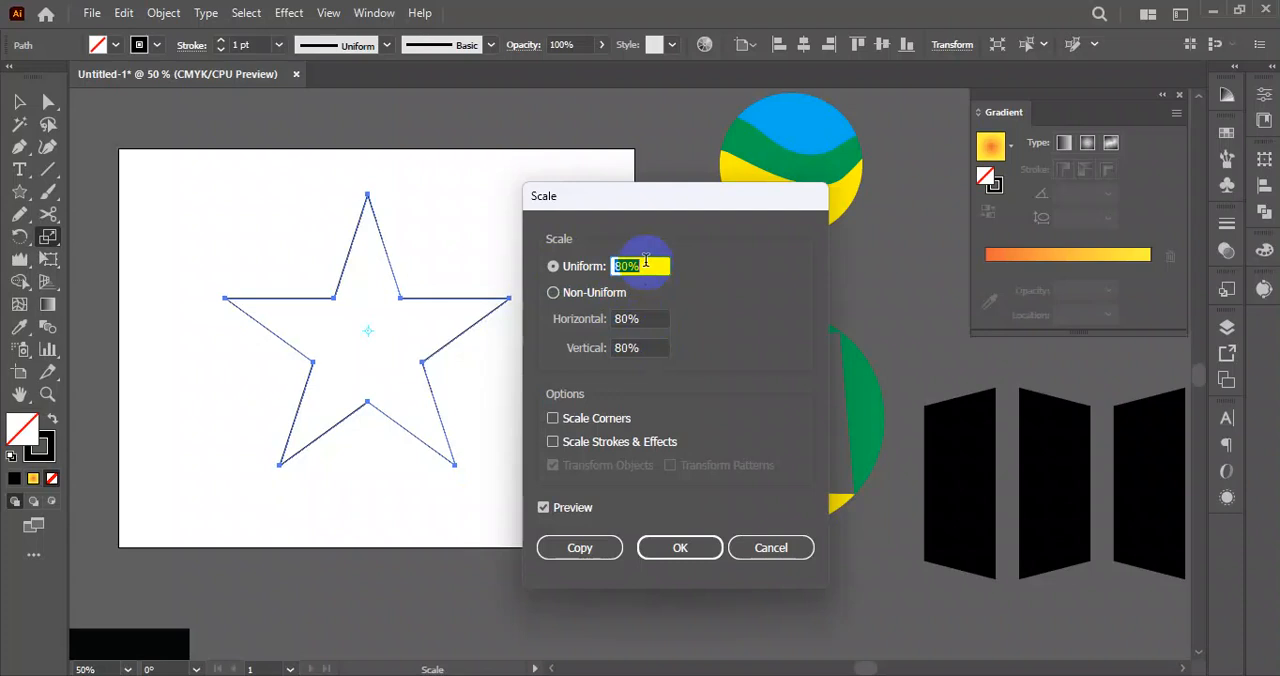
pyautogui.click(556, 557)
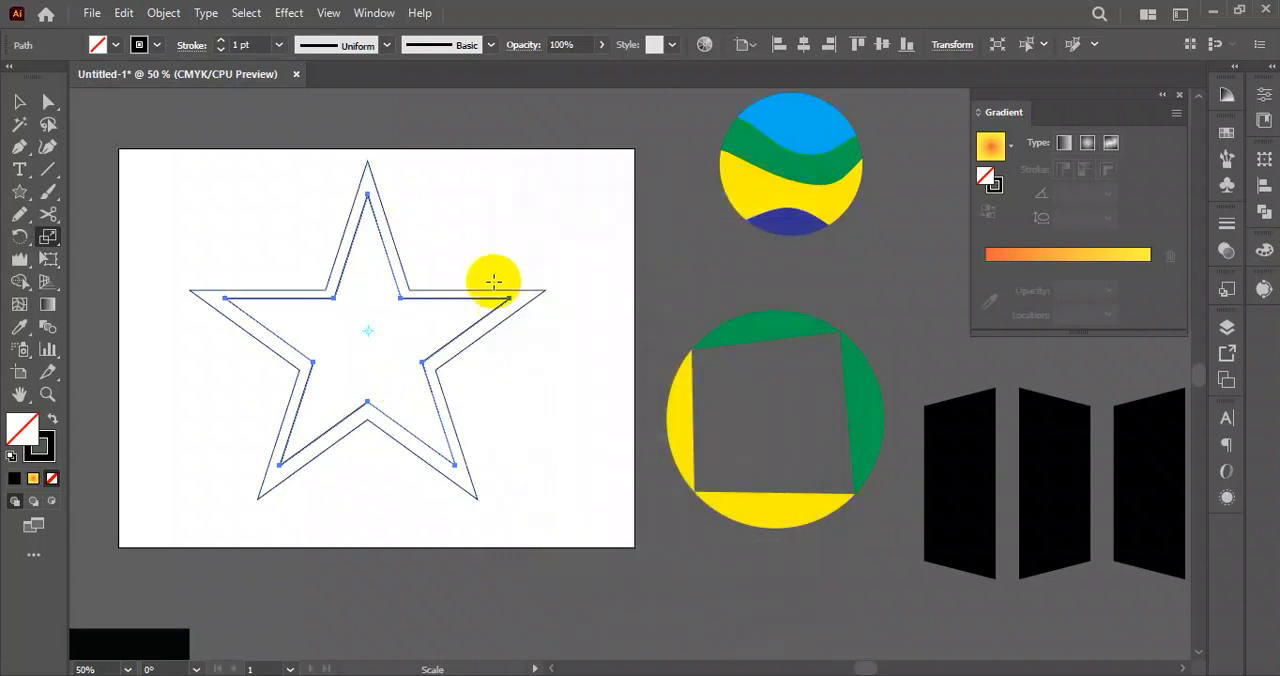
# Repeat the scaled star copy until the nested stars shrink to the centre, and clear the selection.
pyautogui.press('v')
pyautogui.hotkey('ctrl', 'd')
pyautogui.hotkey('ctrl', 'd')
pyautogui.hotkey('ctrl', 'd')
pyautogui.hotkey('ctrl', 'd')
pyautogui.hotkey('ctrl', 'd')
pyautogui.hotkey('ctrl', 'd')
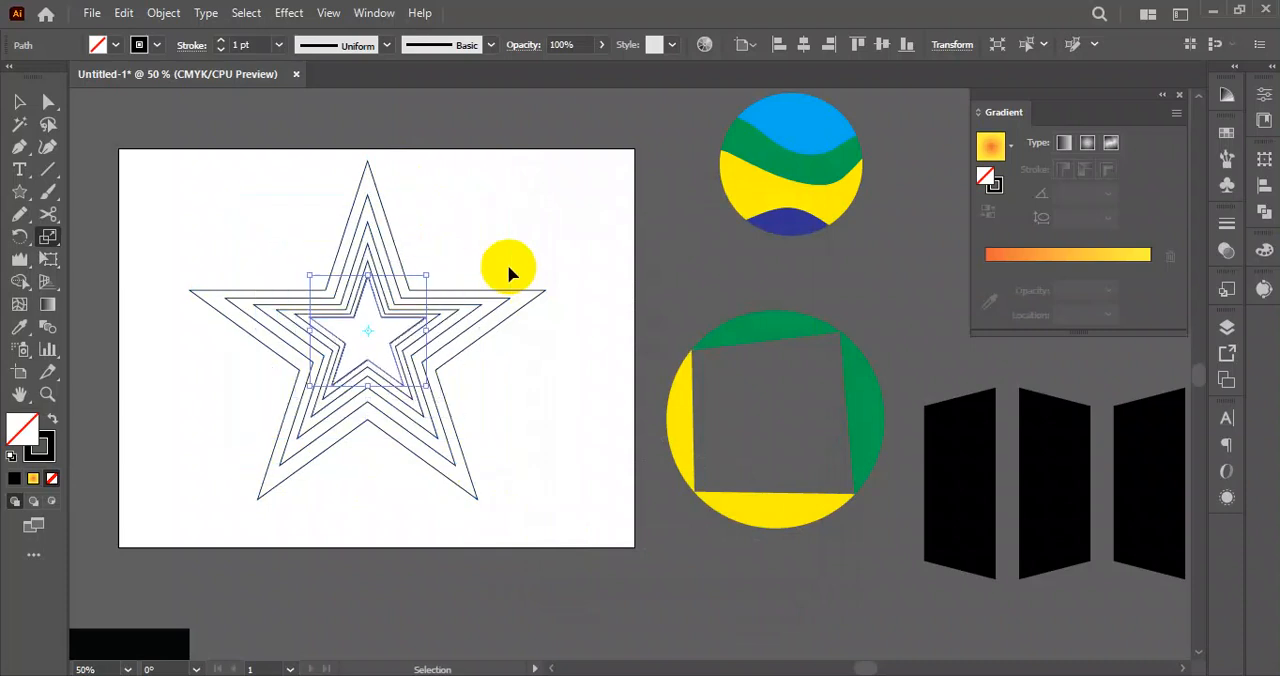
pyautogui.hotkey('ctrl', 'd')
pyautogui.hotkey('ctrl', 'd')
pyautogui.hotkey('ctrl', 'd')
pyautogui.hotkey('ctrl', 'd')
pyautogui.press('s')
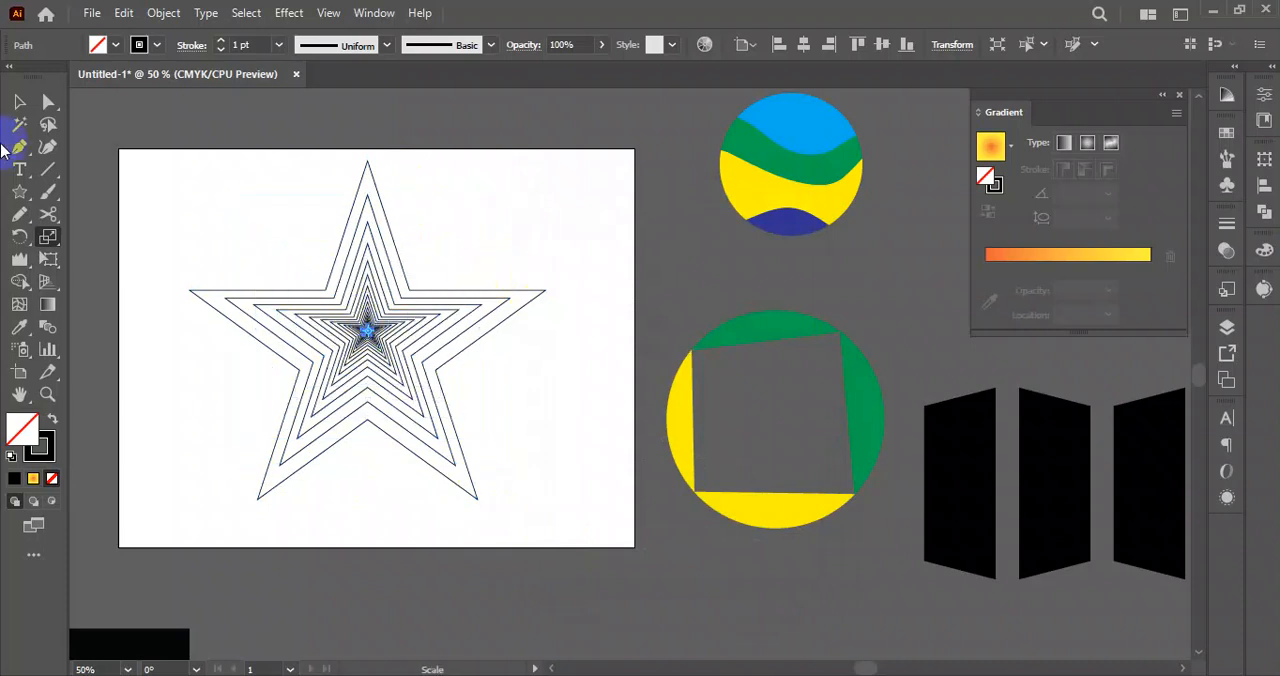
pyautogui.click(27, 104)
pyautogui.click(281, 203)
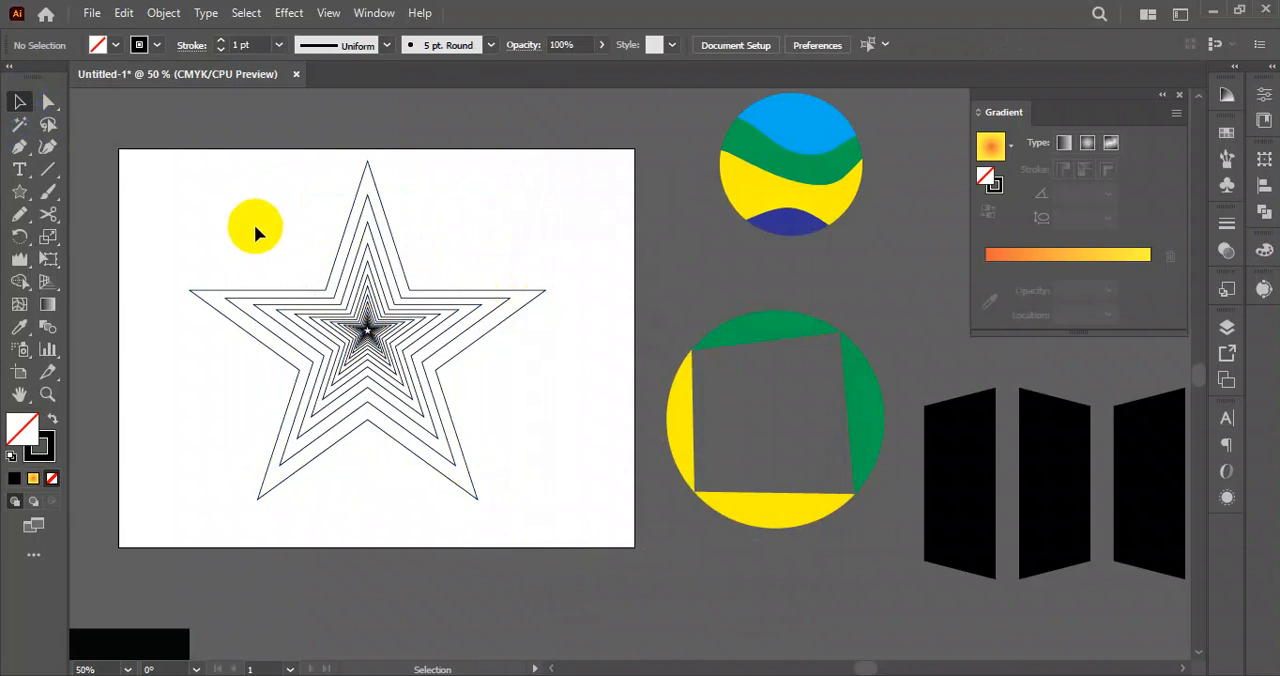
# Select all the nested stars and move them off the artboard, below the green and yellow circle.
pyautogui.moveTo(188, 175); pyautogui.dragTo(576, 494)
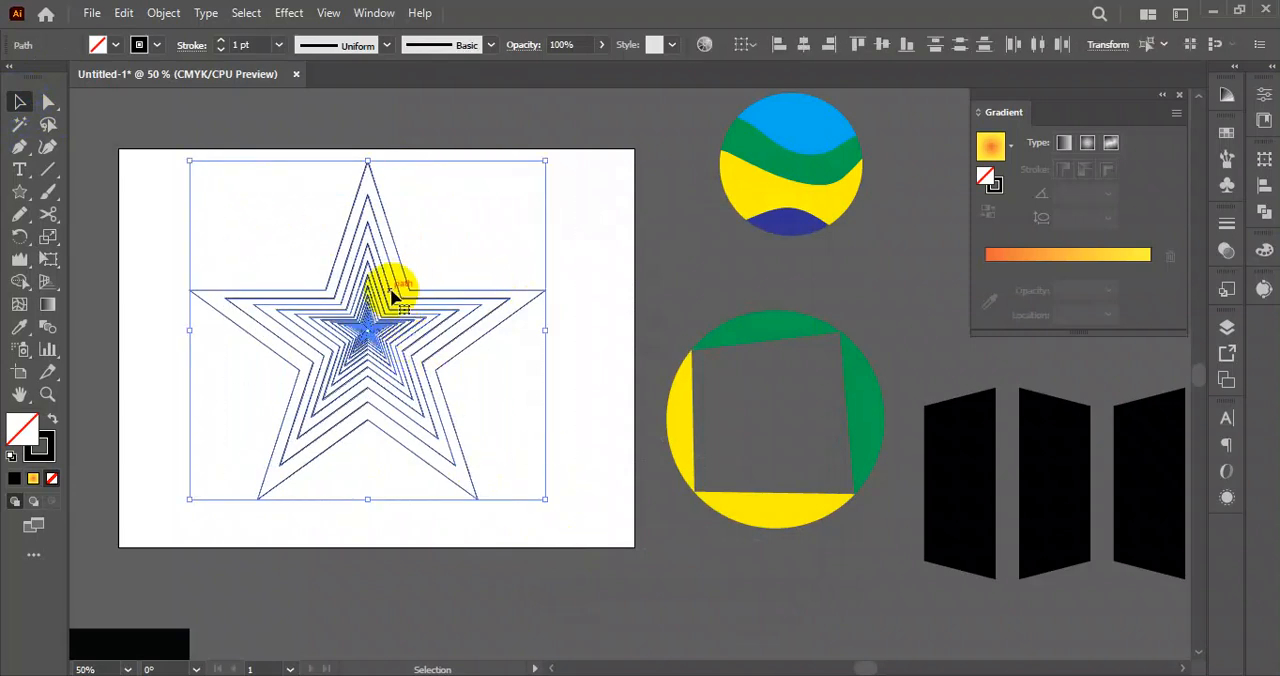
pyautogui.moveTo(395, 284); pyautogui.dragTo(181, 472)
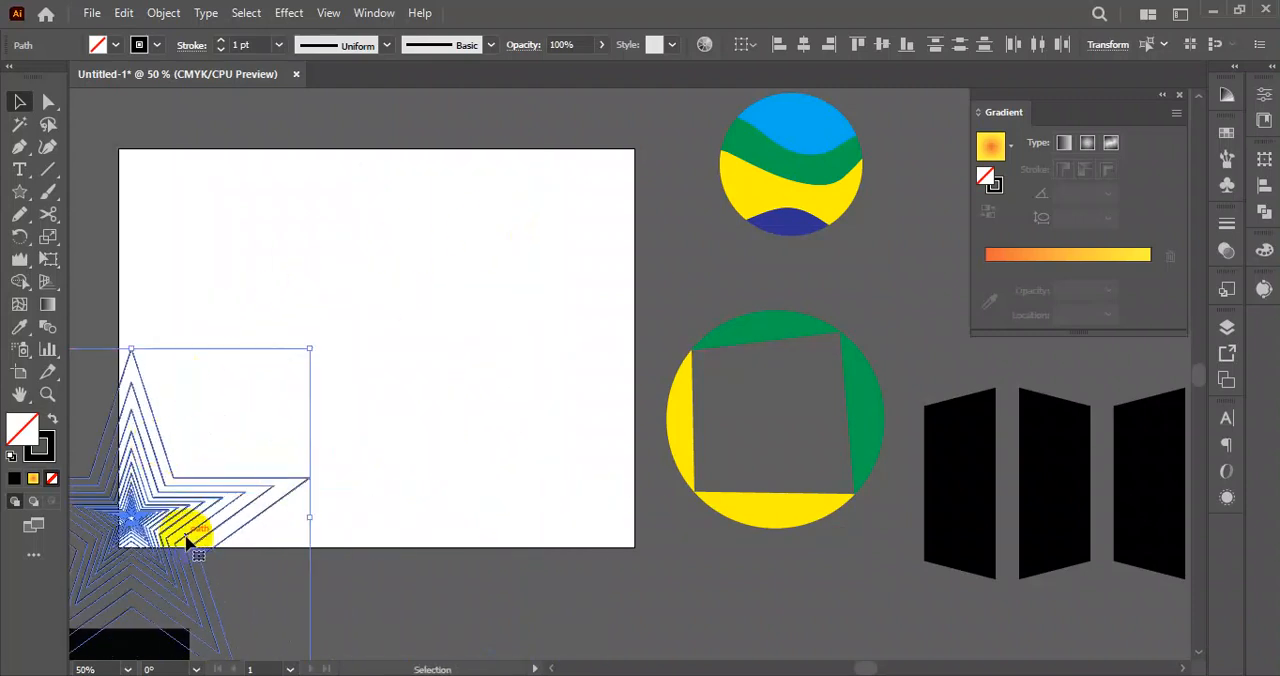
pyautogui.moveTo(183, 519); pyautogui.dragTo(420, 358)
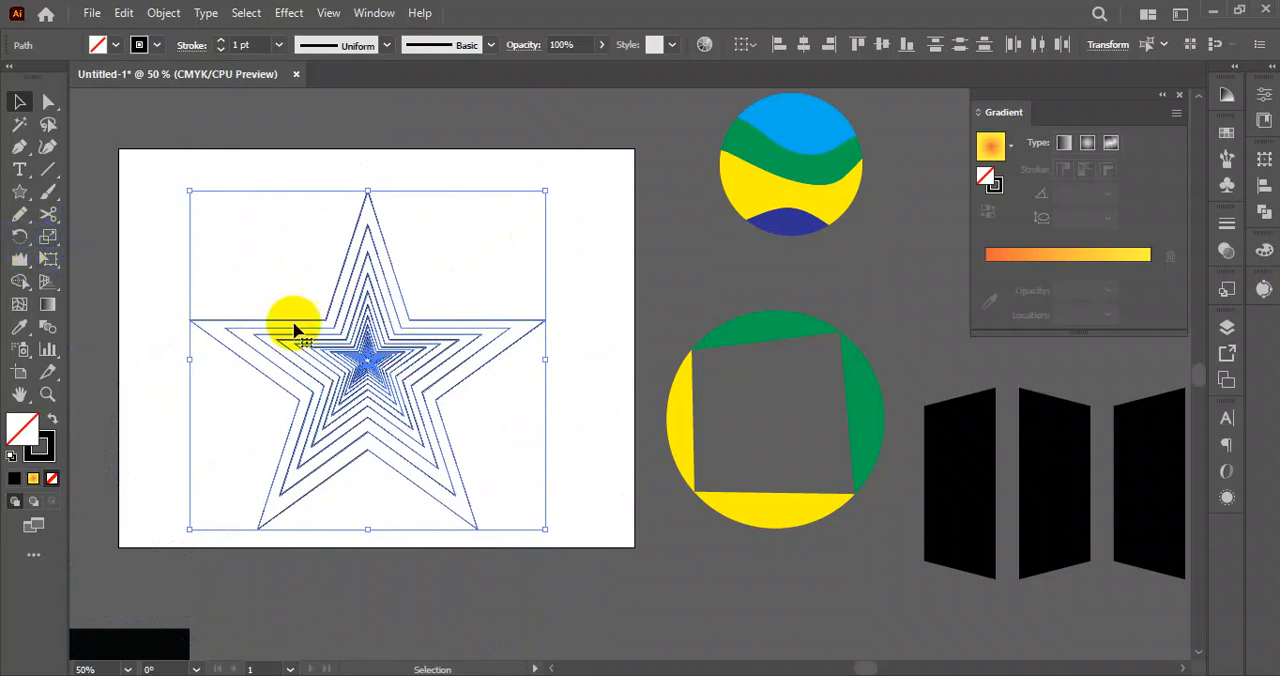
pyautogui.moveTo(378, 367); pyautogui.dragTo(853, 606)
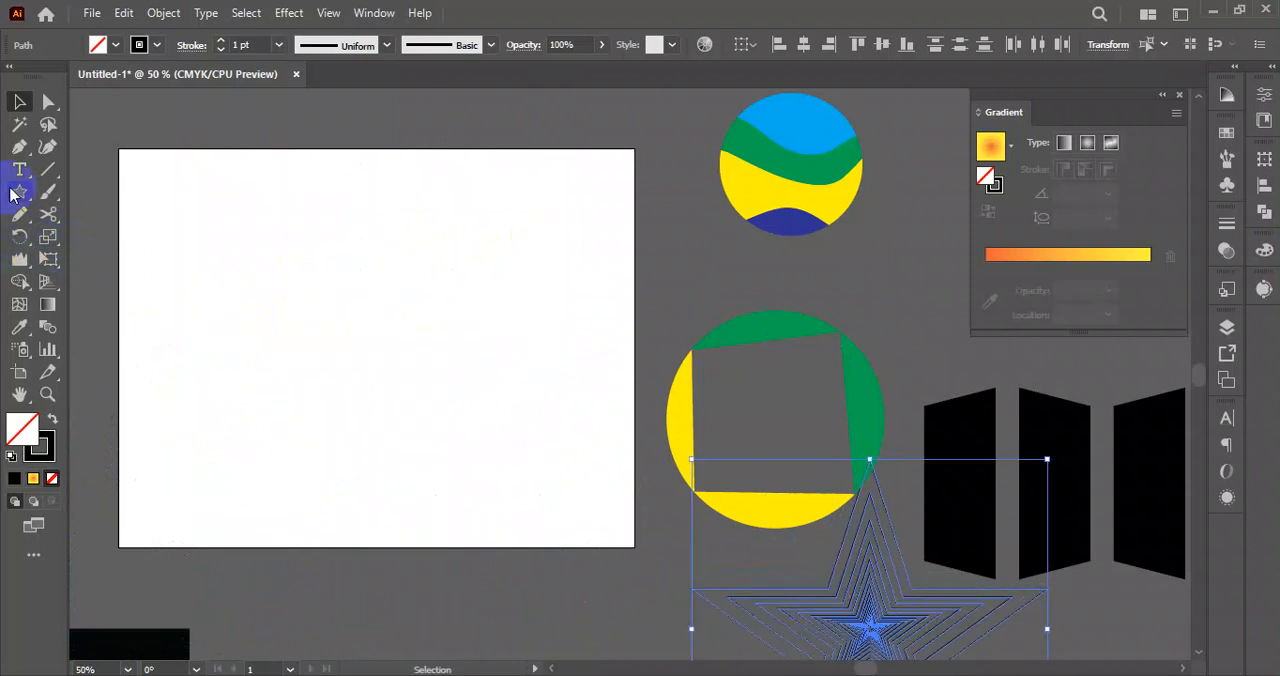
# Draw a tall, thin outlined rectangle on the left part of the artboard and clear the selection.
pyautogui.moveTo(27, 197); pyautogui.dragTo(80, 189)
pyautogui.hotkey('ctrl', 'shift', 'a')
pyautogui.moveTo(190, 311); pyautogui.dragTo(208, 527)
pyautogui.click(19, 101)
pyautogui.click(297, 286)
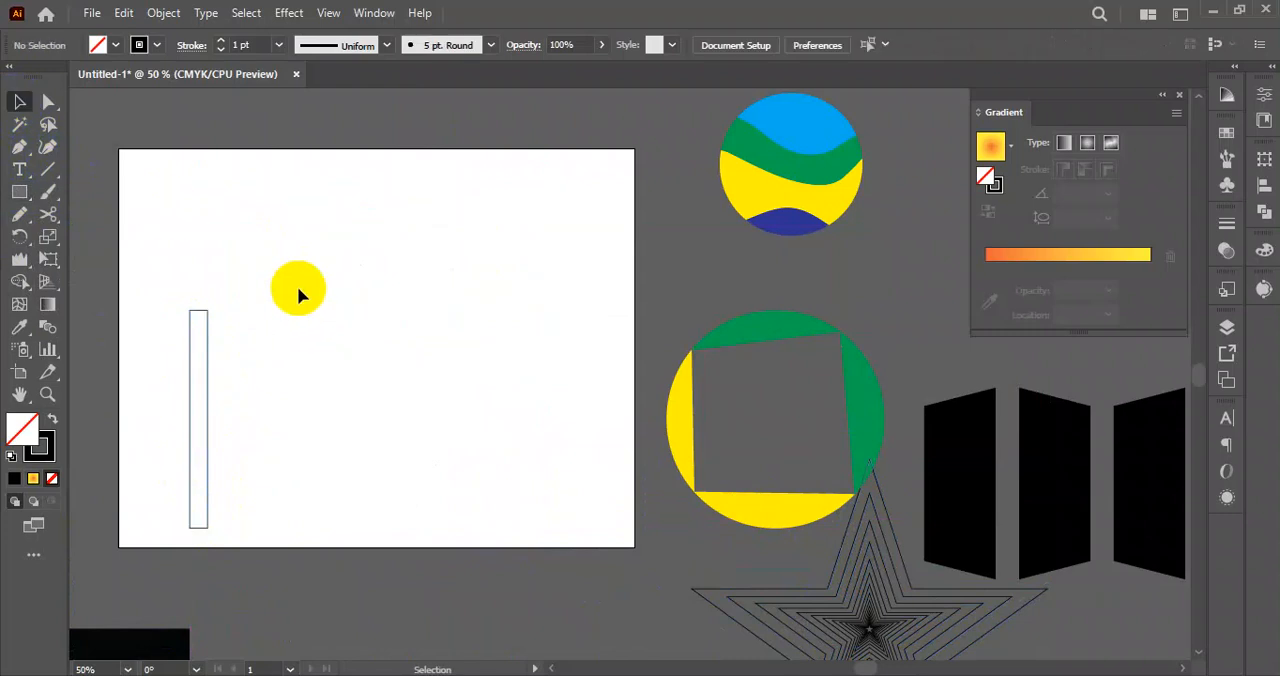
# Copy the large deer from the sunset landscape onto the artboard.
pyautogui.scroll(-3, 617, 233)
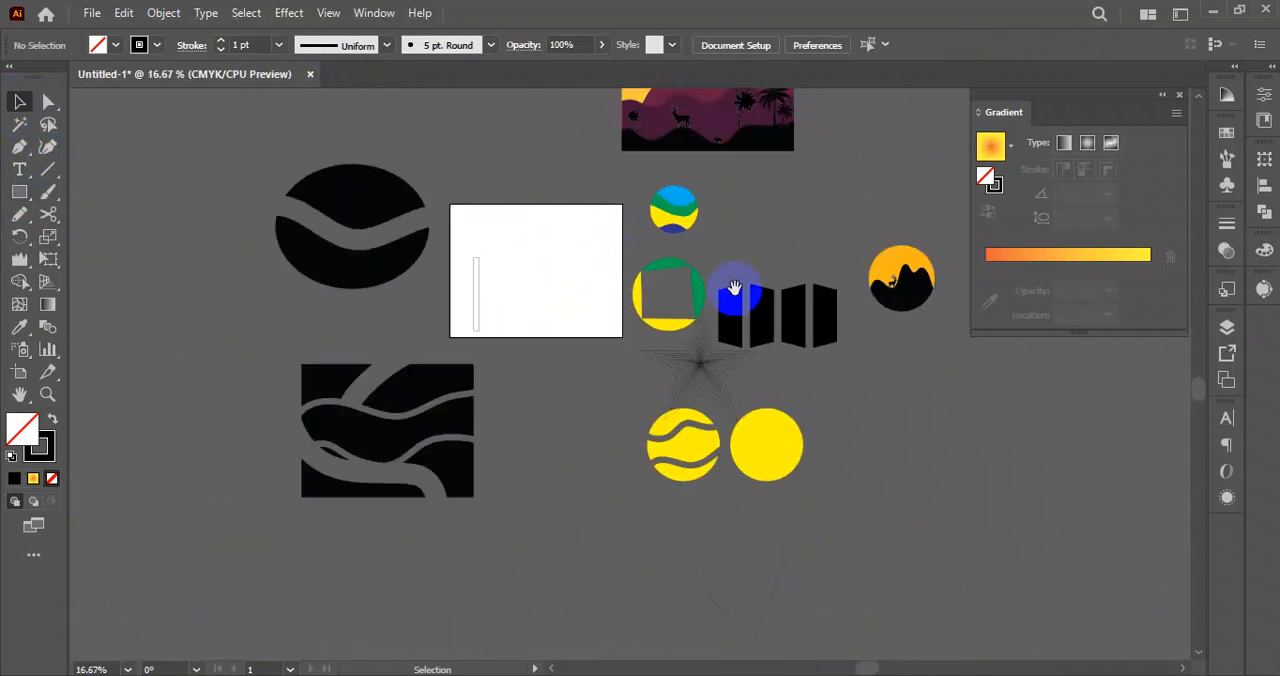
pyautogui.moveTo(735, 288); pyautogui.dragTo(709, 420)
pyautogui.scroll(3, 648, 294)
pyautogui.moveTo(660, 331); pyautogui.dragTo(809, 403)
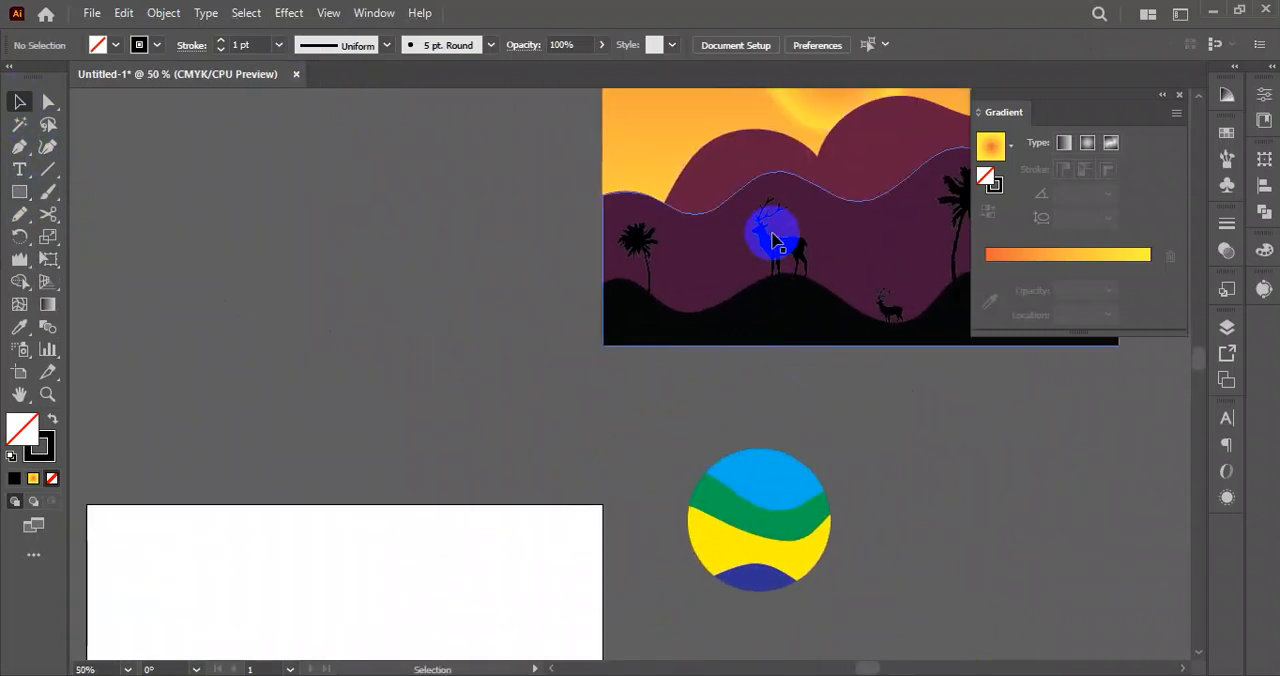
pyautogui.click(775, 242)
pyautogui.moveTo(776, 244); pyautogui.dragTo(335, 566)
pyautogui.moveTo(335, 566); pyautogui.dragTo(586, 214)
# Move the thin rectangle off the artboard to the left and place the deer in the artboard's lower right corner.
pyautogui.moveTo(450, 373); pyautogui.dragTo(256, 443)
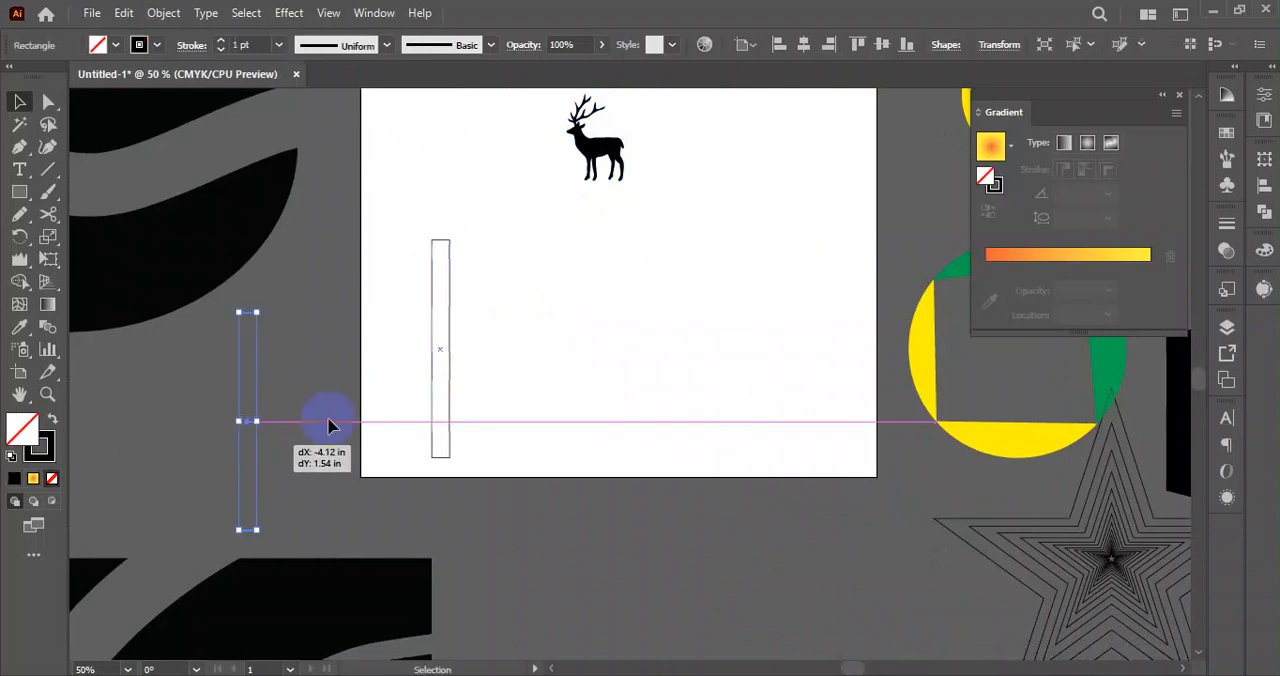
pyautogui.moveTo(570, 267); pyautogui.dragTo(466, 434)
pyautogui.moveTo(497, 313); pyautogui.dragTo(449, 565)
pyautogui.click(566, 519)
pyautogui.moveTo(560, 525); pyautogui.dragTo(564, 487)
pyautogui.moveTo(453, 530); pyautogui.dragTo(717, 512)
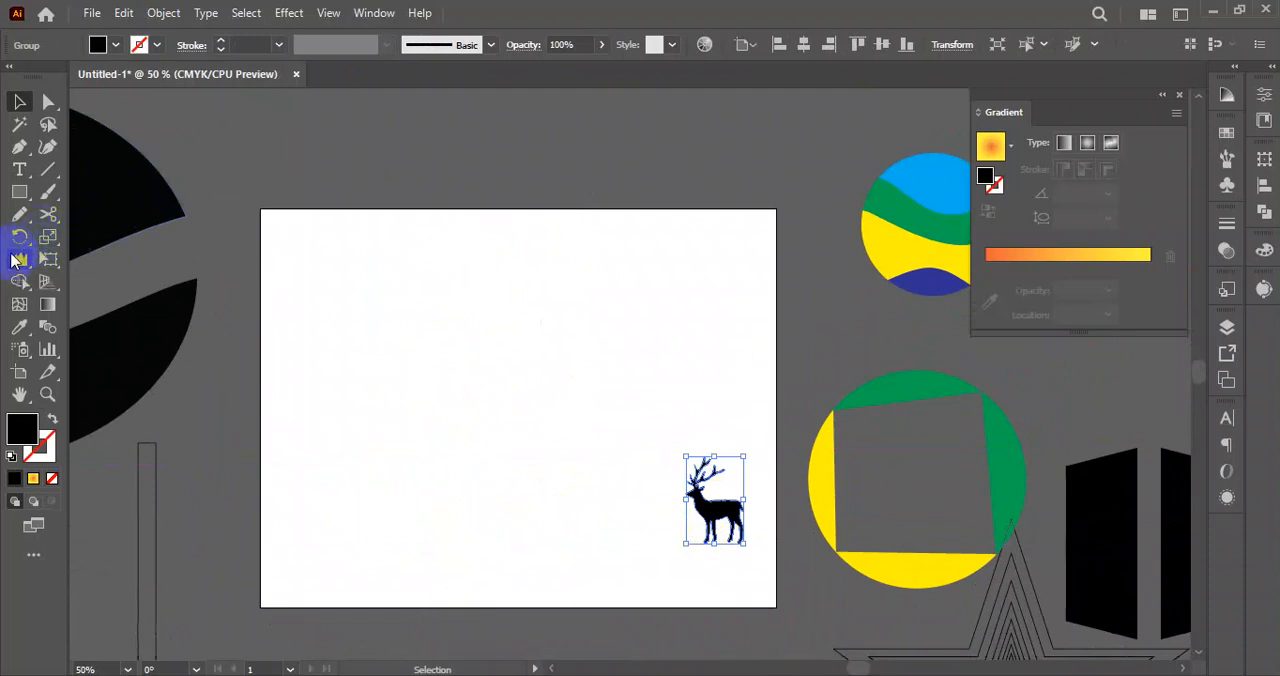
pyautogui.doubleClick(48, 238)
pyautogui.moveTo(694, 227); pyautogui.dragTo(374, 243)
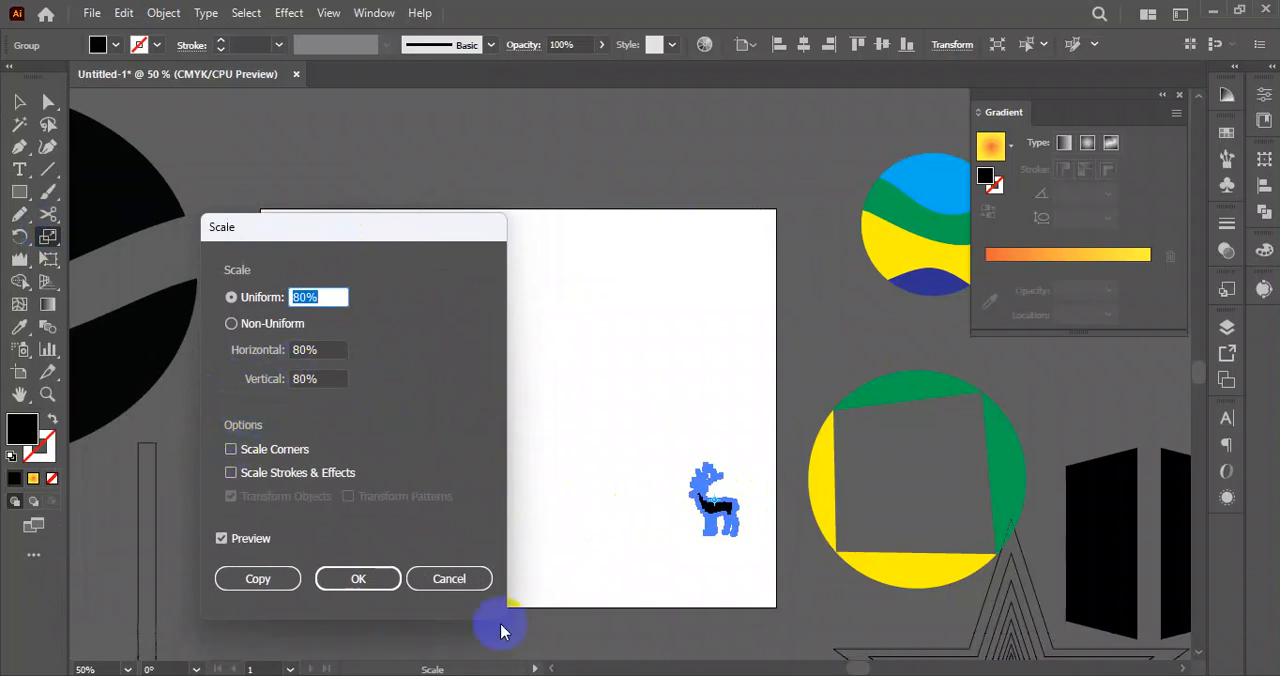
pyautogui.click(449, 579)
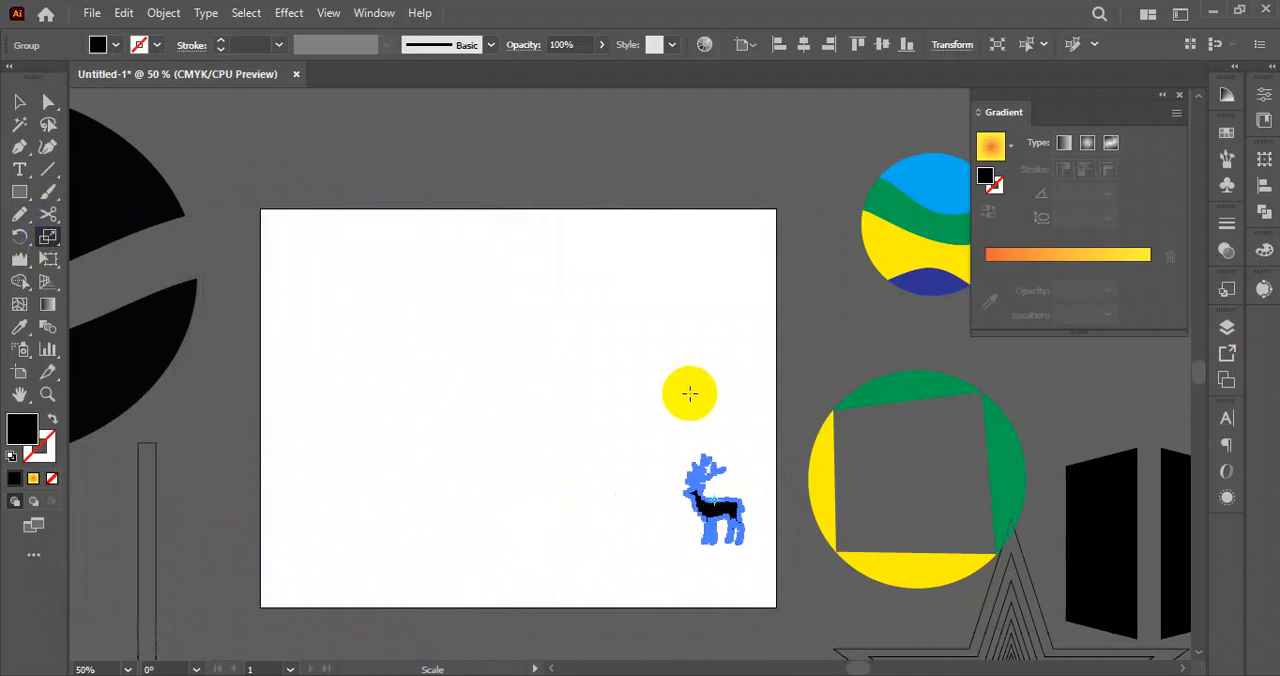
# Move the thin rectangle back onto the left part of the artboard and swap its stroke and fill for solid black.
pyautogui.click(22, 103)
pyautogui.moveTo(154, 462); pyautogui.dragTo(338, 375)
pyautogui.click(57, 417)
# Move the deer off the artboard past its upper right corner and duplicate the black bar across to the artboard's right side.
pyautogui.moveTo(729, 525); pyautogui.dragTo(821, 135)
pyautogui.moveTo(340, 466); pyautogui.dragTo(680, 476)
pyautogui.click(200, 302)
# Draw a thin black bar across the tops of the two vertical bars and scale the three-bar frame down slightly.
pyautogui.click(19, 191)
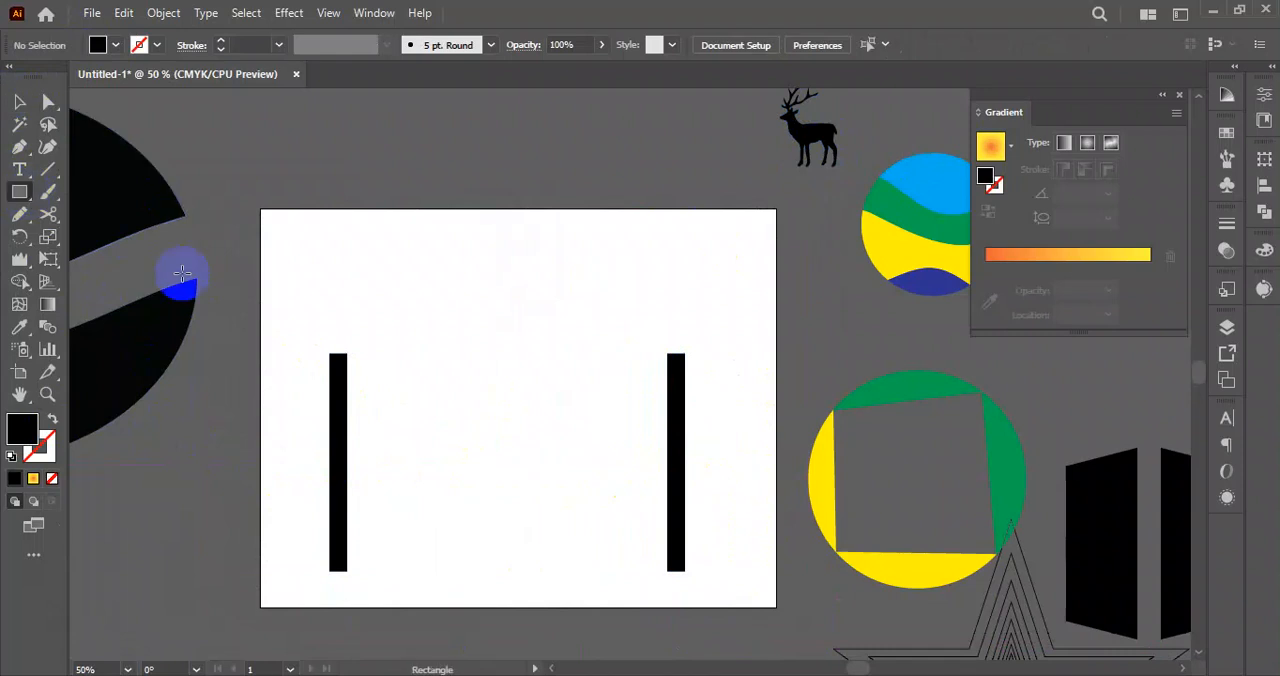
pyautogui.moveTo(331, 353); pyautogui.dragTo(685, 366)
pyautogui.click(19, 101)
pyautogui.click(428, 260)
pyautogui.moveTo(300, 318); pyautogui.dragTo(706, 461)
pyautogui.click(704, 487)
pyautogui.moveTo(714, 308); pyautogui.dragTo(338, 469)
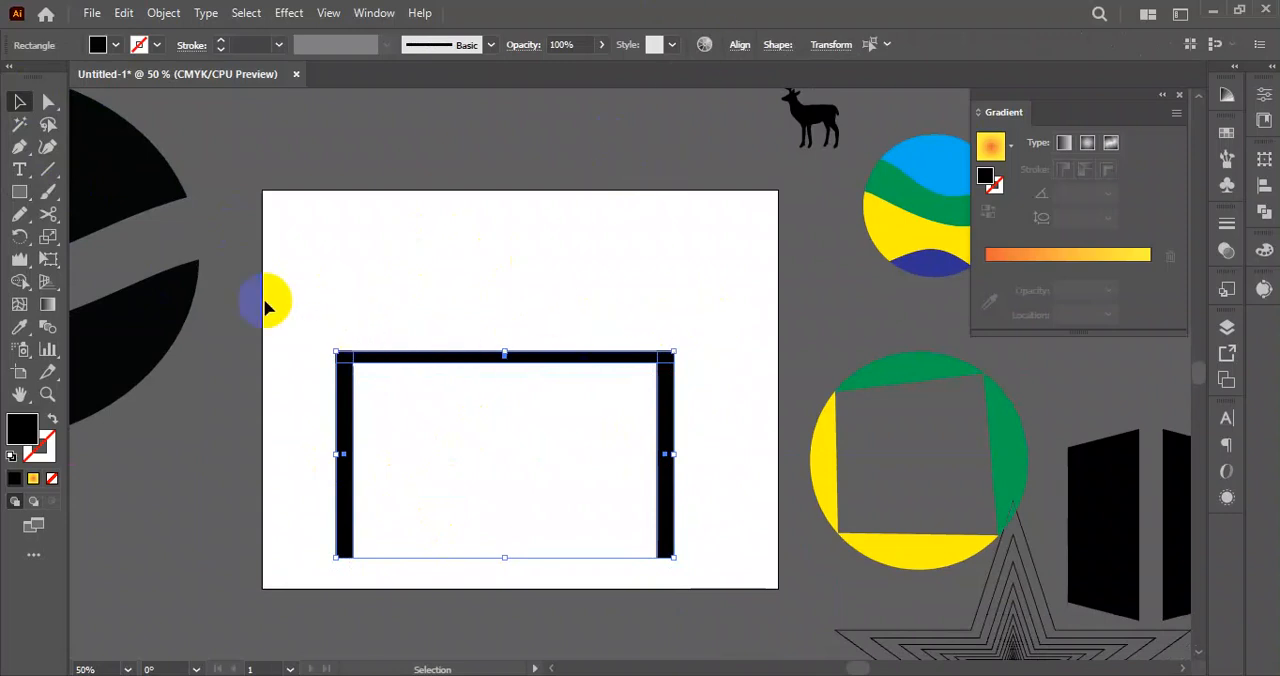
# Make a copy of the three-bar frame scaled toward its centre to about 80% width and 69% height.
pyautogui.moveTo(295, 310); pyautogui.dragTo(713, 484)
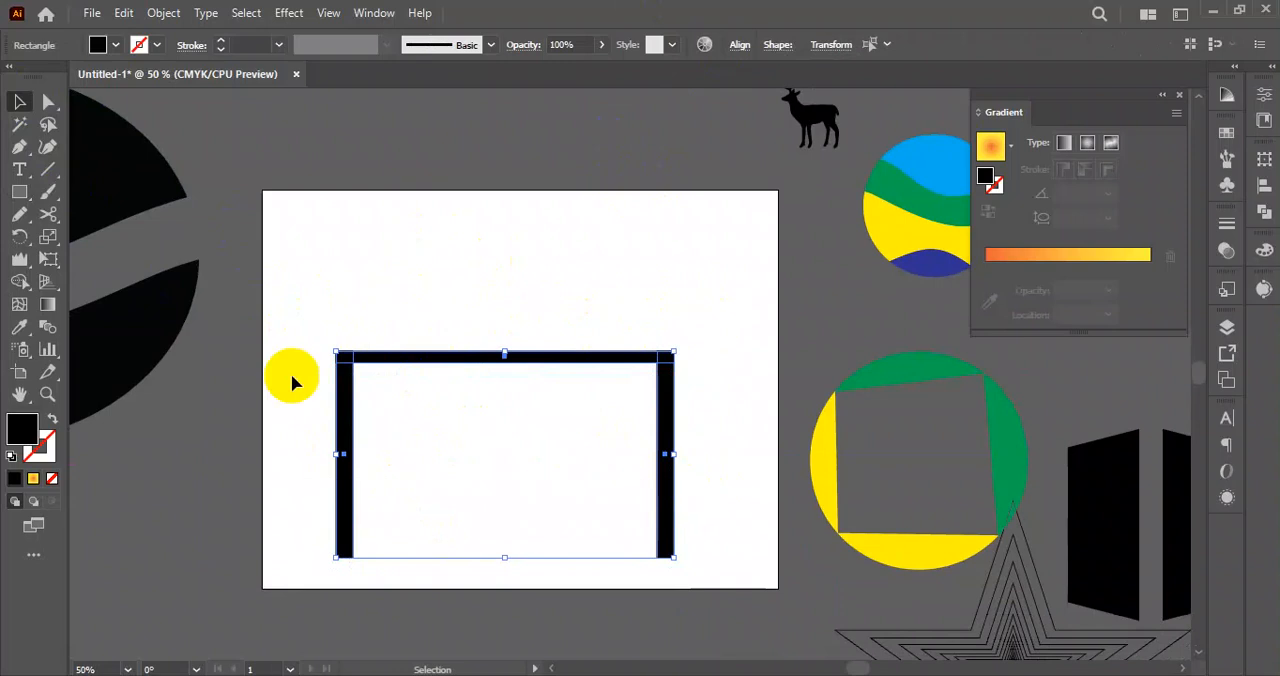
pyautogui.click(49, 241)
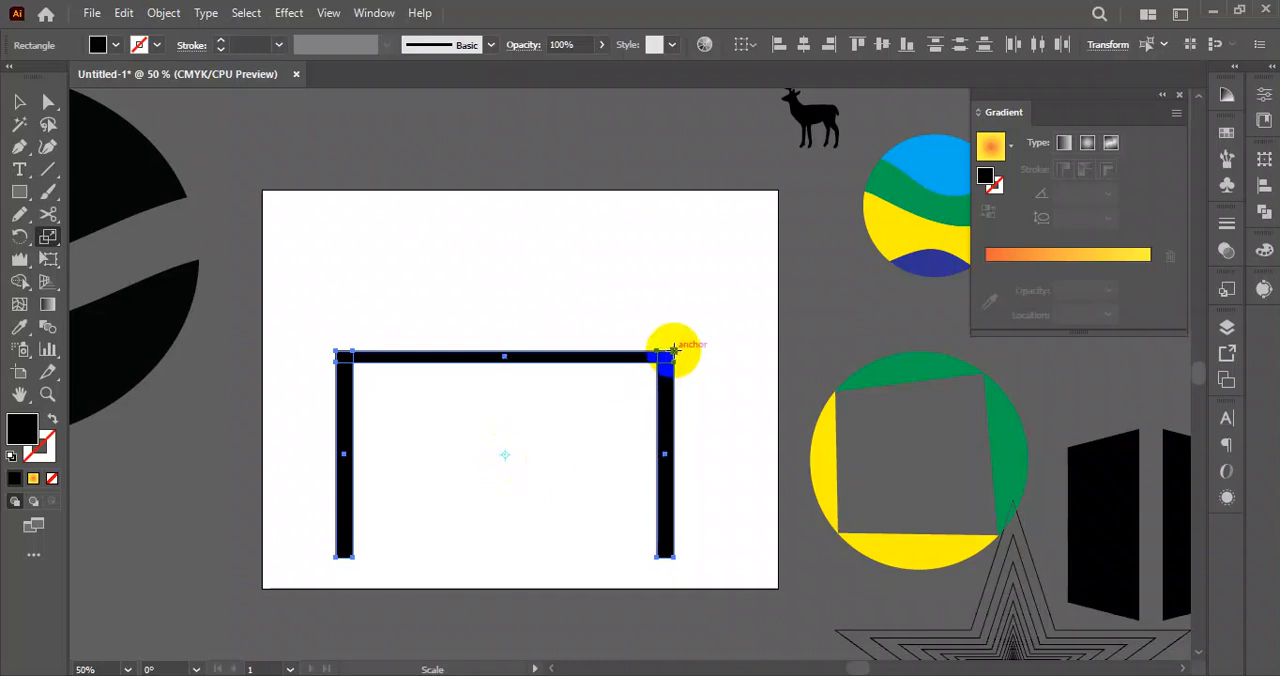
pyautogui.moveTo(674, 348); pyautogui.dragTo(640, 385)
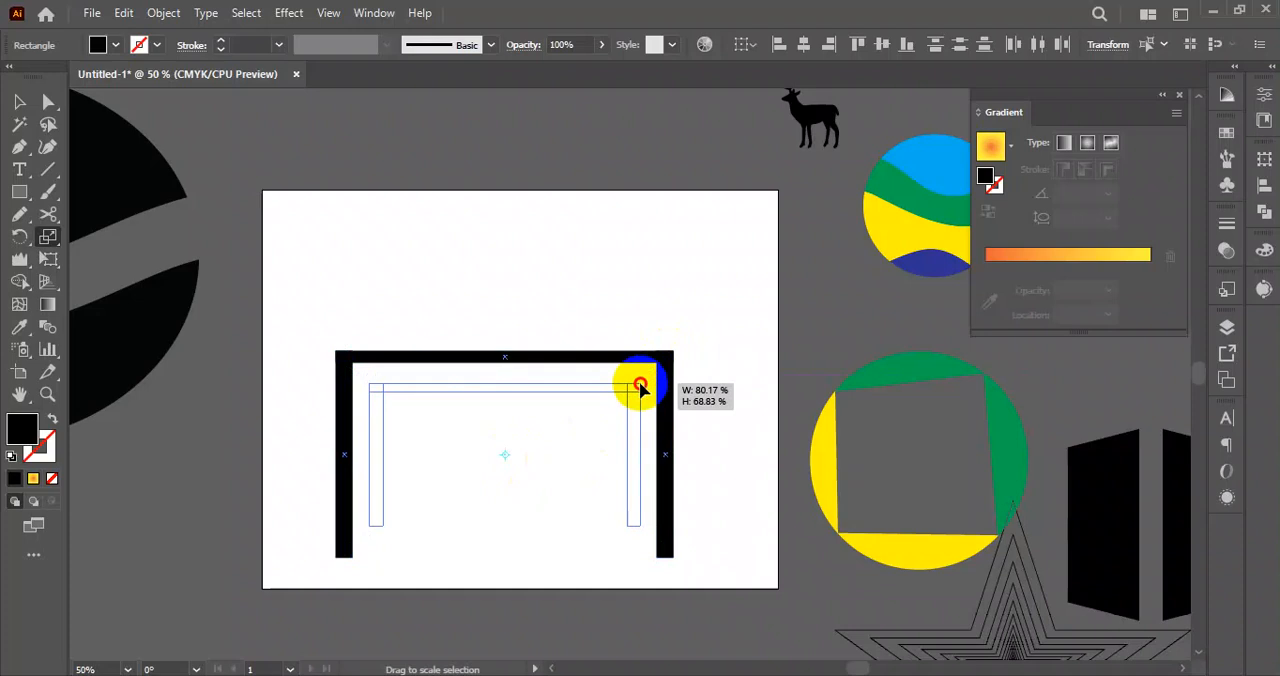
pyautogui.moveTo(640, 385); pyautogui.dragTo(641, 386)
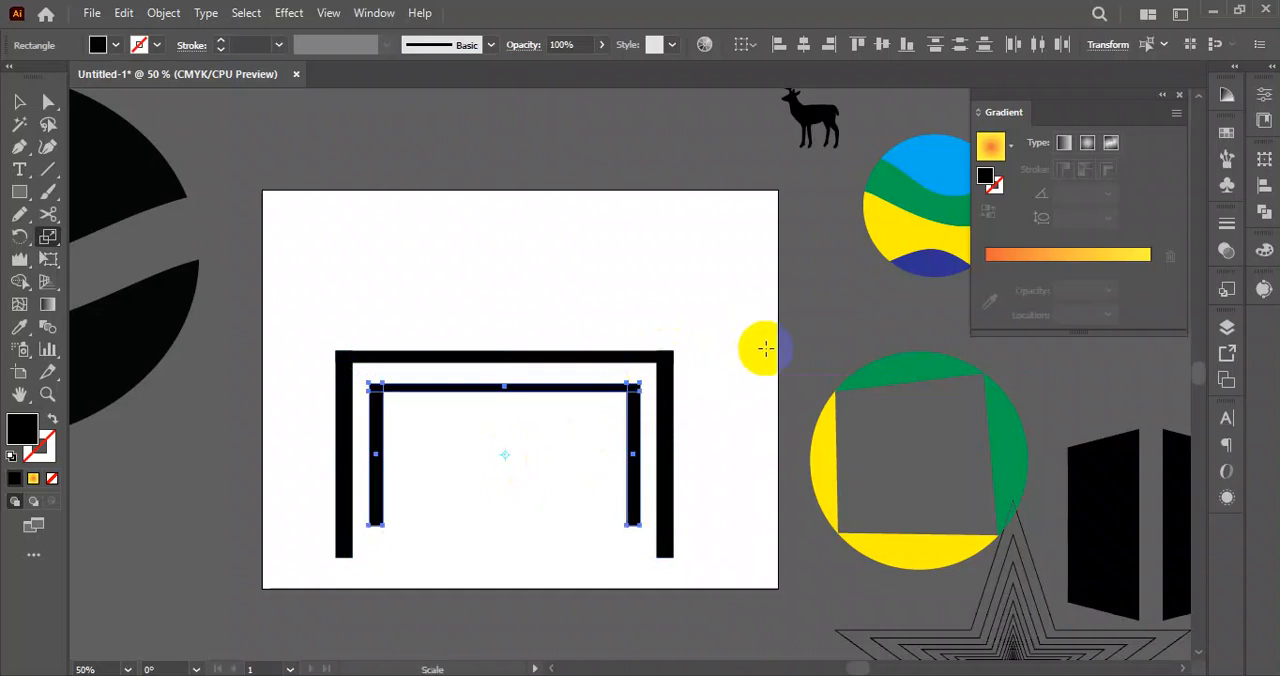
# Repeat the scaled frame copy until the frames recede to the centre like a tunnel, and clear the selection.
pyautogui.hotkey('ctrl', 'd')
pyautogui.hotkey('ctrl', 'd')
pyautogui.hotkey('ctrl', 'd')
pyautogui.hotkey('ctrl', 'd')
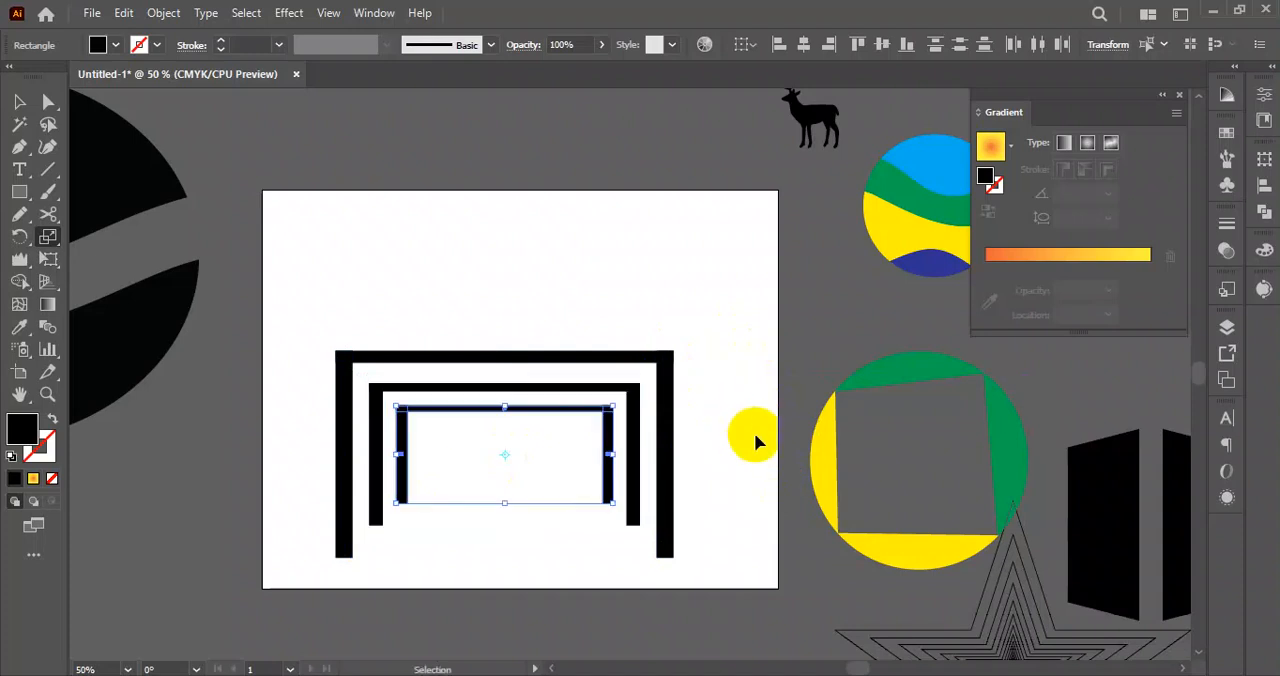
pyautogui.hotkey('ctrl', 'd')
pyautogui.hotkey('ctrl', 'd')
pyautogui.hotkey('ctrl', 'd')
pyautogui.click(19, 101)
pyautogui.click(471, 195)
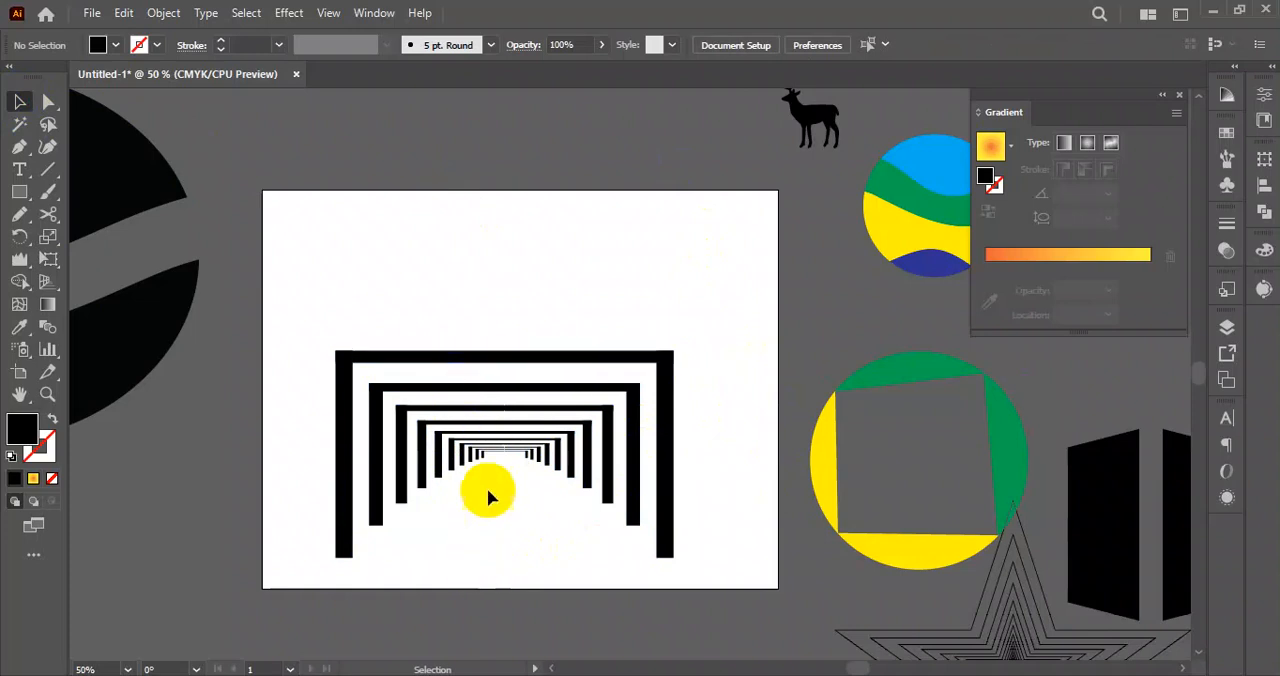
# Duplicate the whole set of receding frames to the empty area above the artboard and clear the selection.
pyautogui.moveTo(320, 315); pyautogui.dragTo(541, 237)
pyautogui.scroll(-2, 680, 513)
pyautogui.click(577, 234)
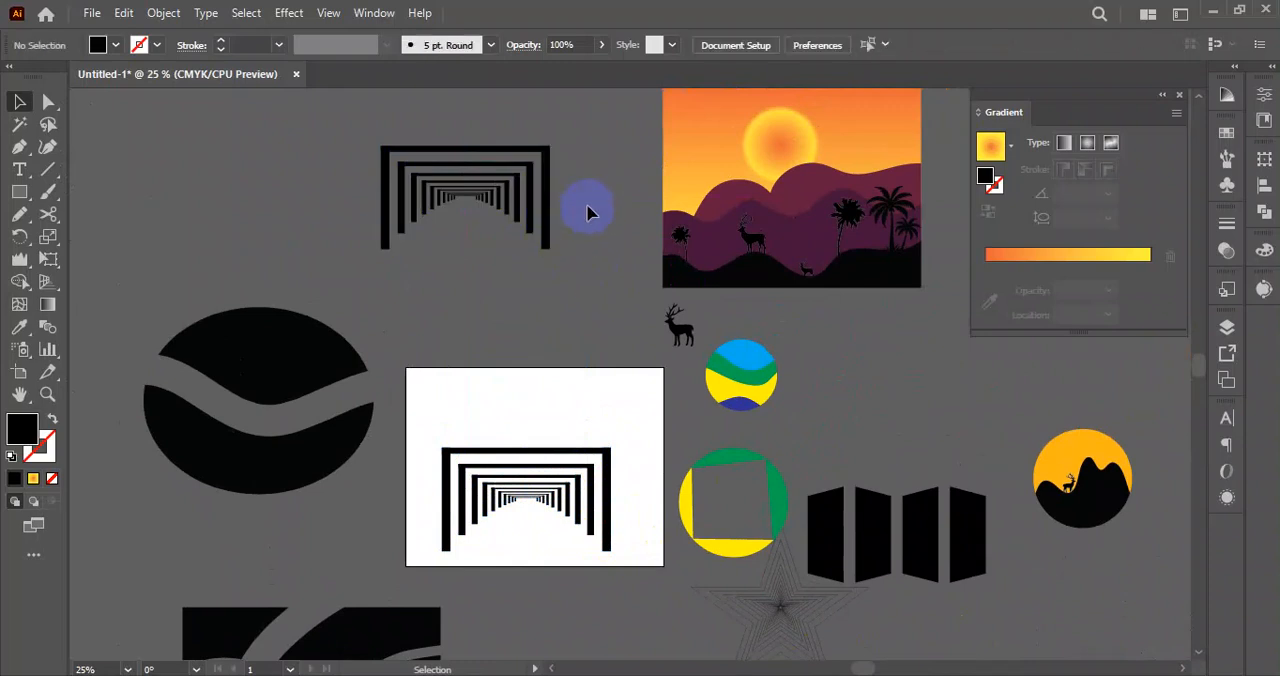
# Delete the inner frames on the artboard and make a copy of the outer frame scaled uniformly to about 78.3% toward its bottom centre.
pyautogui.moveTo(457, 539); pyautogui.dragTo(588, 458)
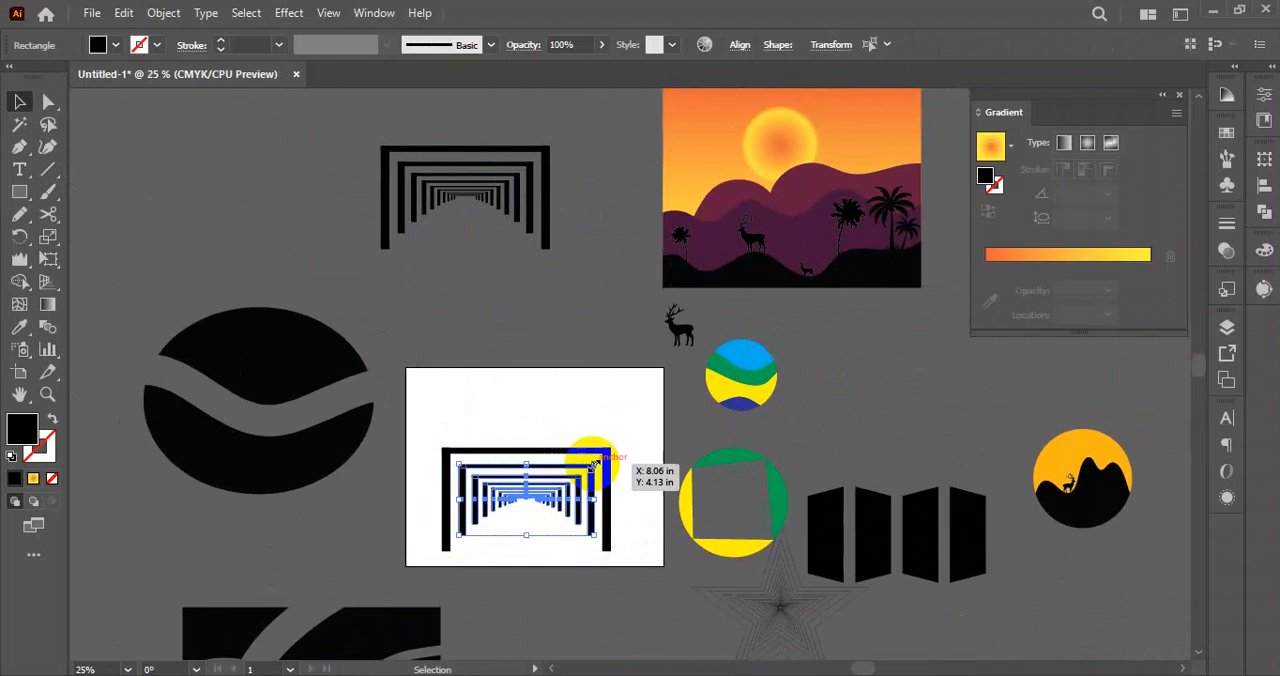
pyautogui.press('Delete')
pyautogui.moveTo(432, 432); pyautogui.dragTo(623, 550)
pyautogui.click(49, 238)
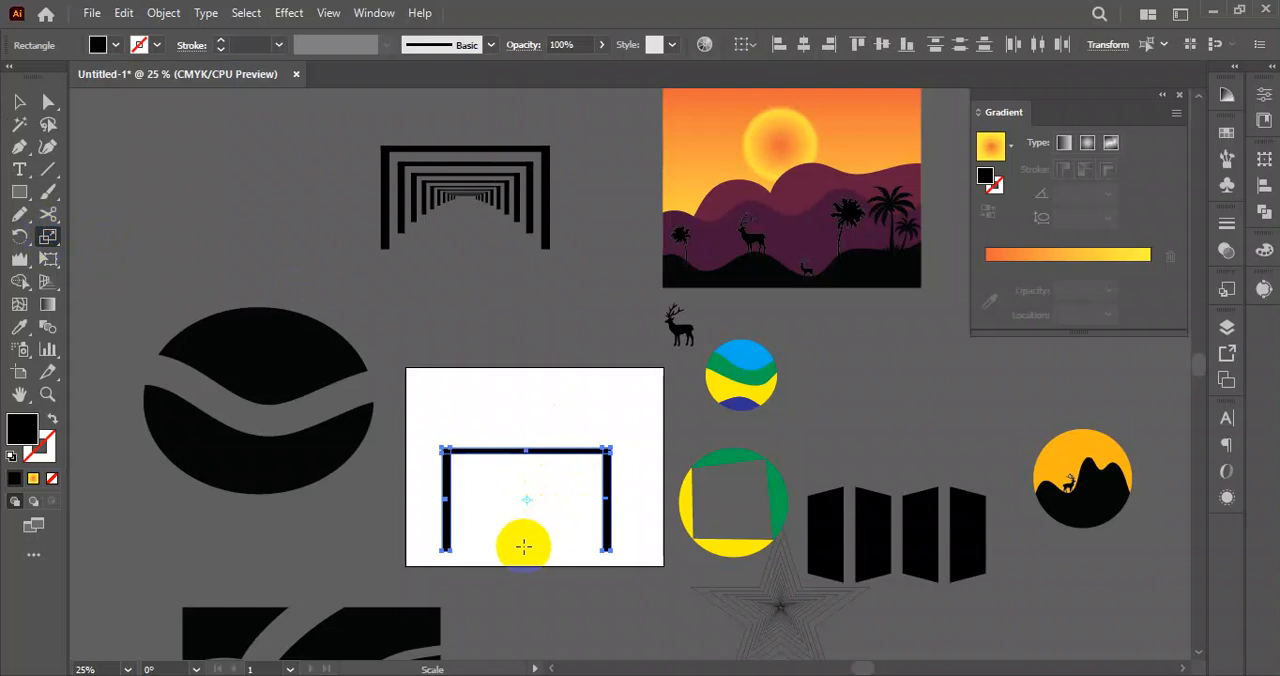
pyautogui.click(524, 548)
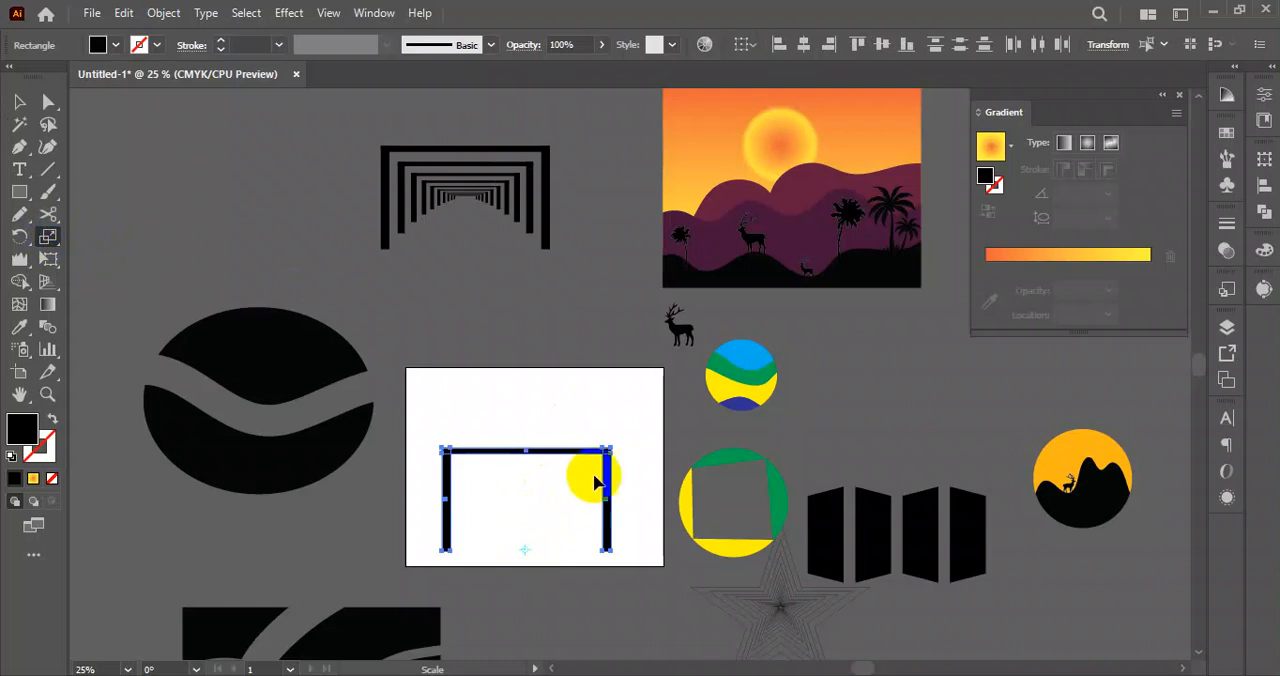
pyautogui.moveTo(613, 452); pyautogui.dragTo(590, 470)
pyautogui.hotkey('shift', 'alt')
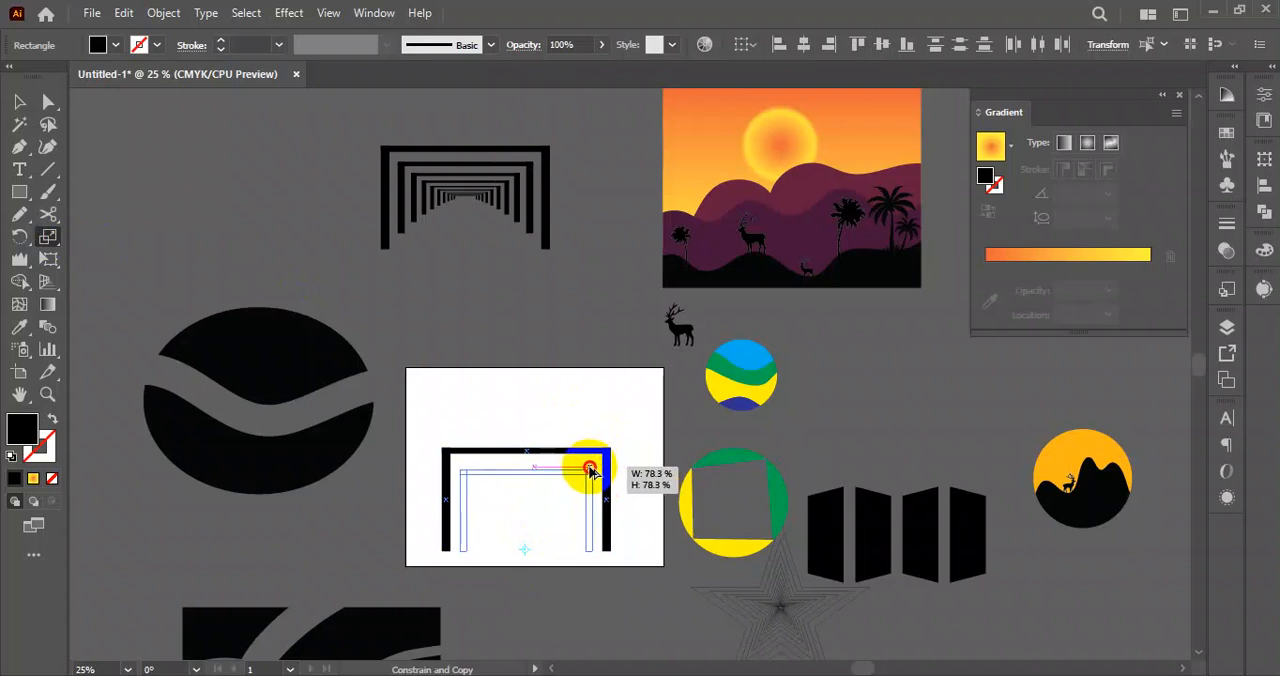
pyautogui.moveTo(590, 470); pyautogui.dragTo(590, 470)
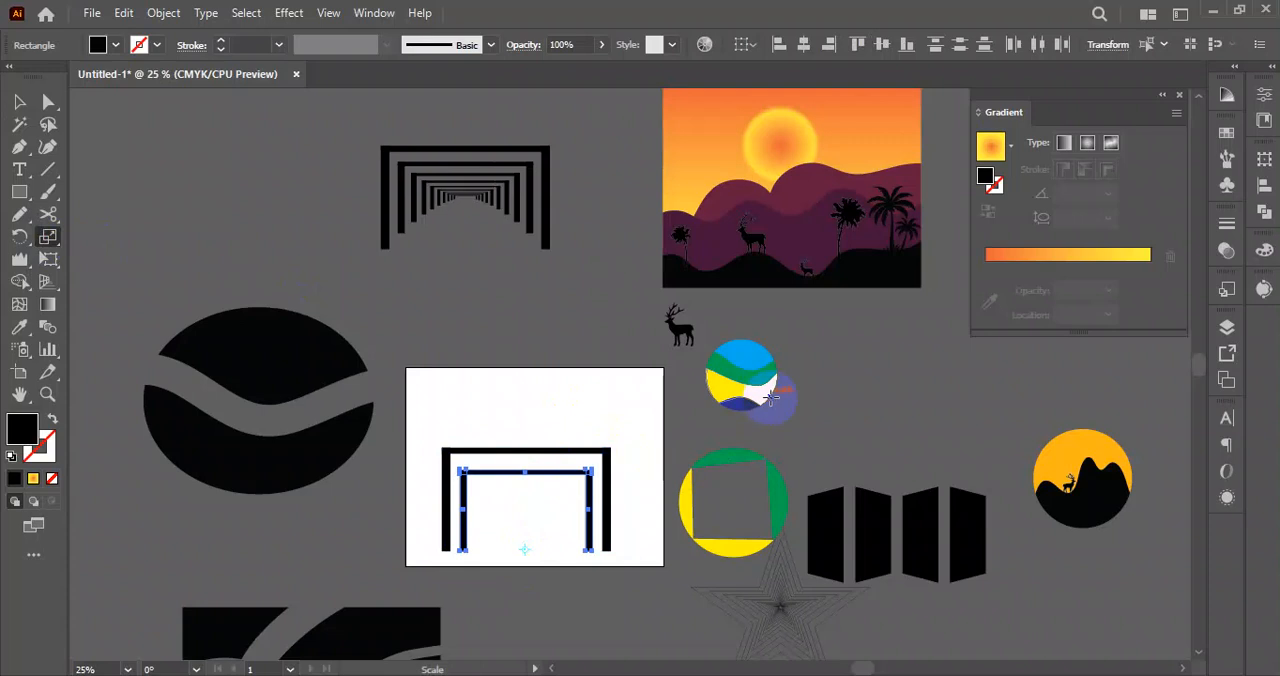
# Repeat the scaled frame copy until the nested frames shrink to the bottom centre, and clear the selection.
pyautogui.press('v')
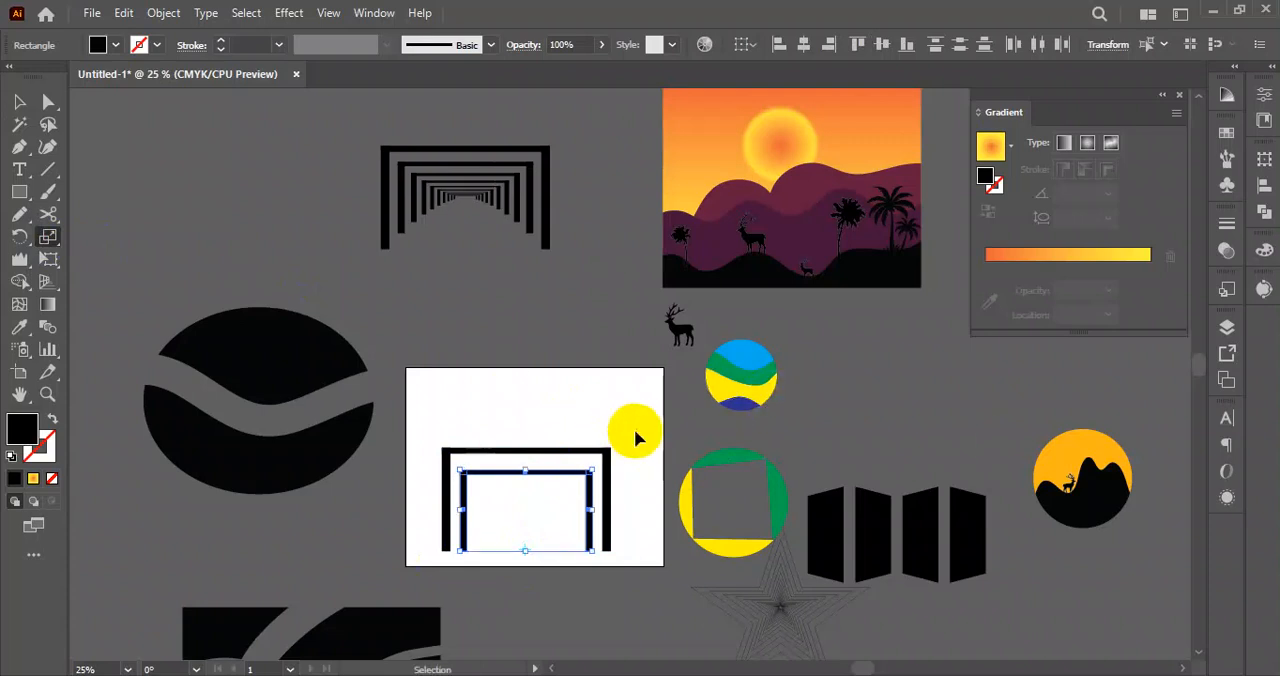
pyautogui.hotkey('ctrl', 'd')
pyautogui.hotkey('ctrl', 'd')
pyautogui.hotkey('ctrl', 'd')
pyautogui.hotkey('ctrl', 'd')
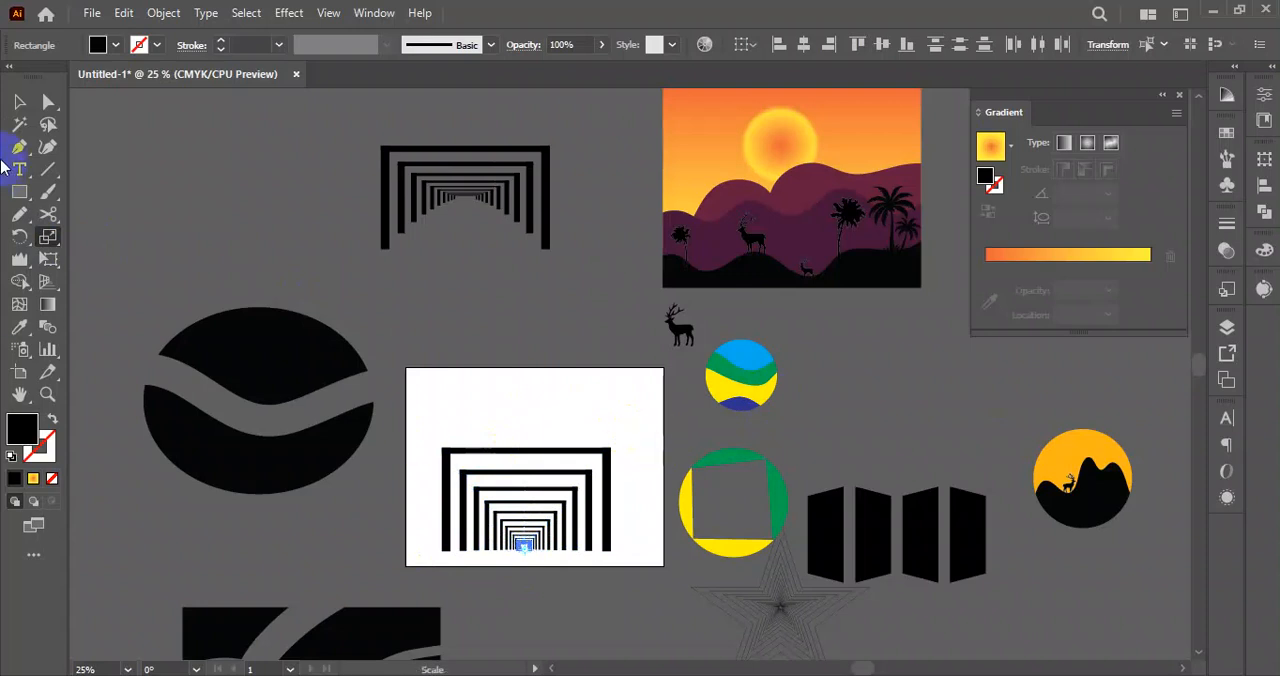
pyautogui.click(19, 102)
pyautogui.click(311, 251)
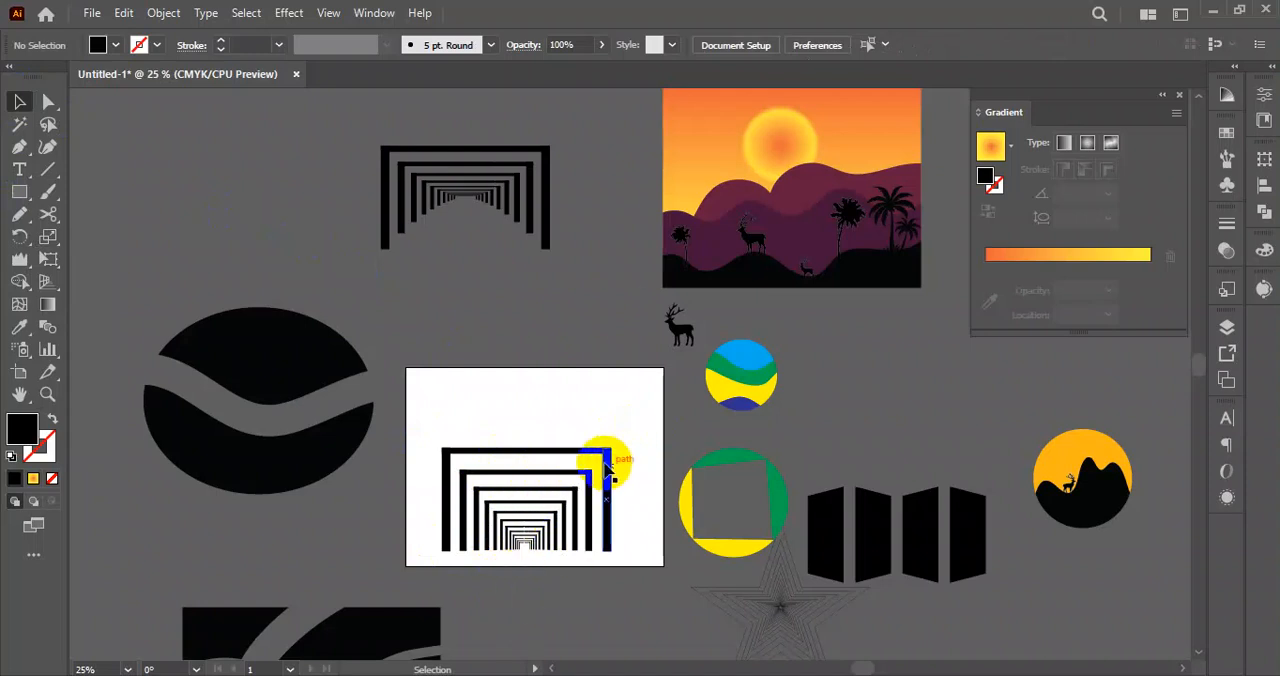
# Duplicate the bottom-aligned frames to the empty area beside the first set above the artboard, and delete the inner frames on the artboard.
pyautogui.moveTo(422, 412); pyautogui.dragTo(338, 241)
pyautogui.click(500, 310)
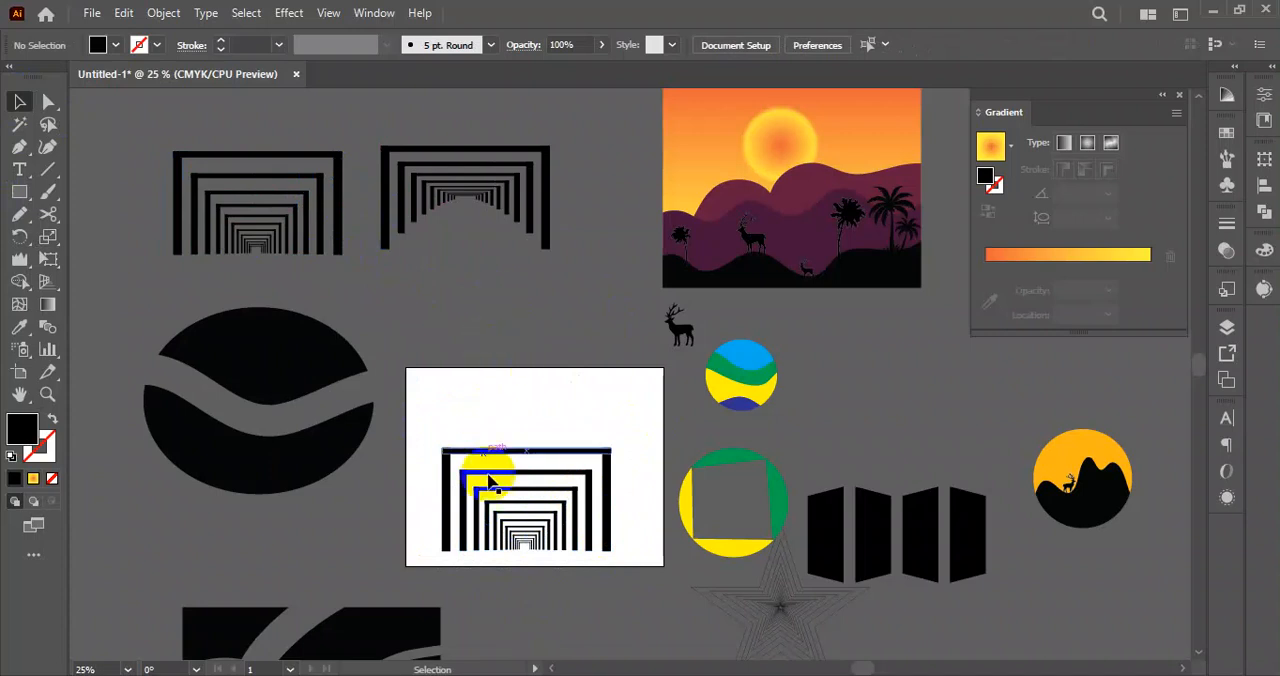
pyautogui.moveTo(459, 463); pyautogui.dragTo(532, 446)
pyautogui.press('Delete')
pyautogui.scroll(2, 544, 490)
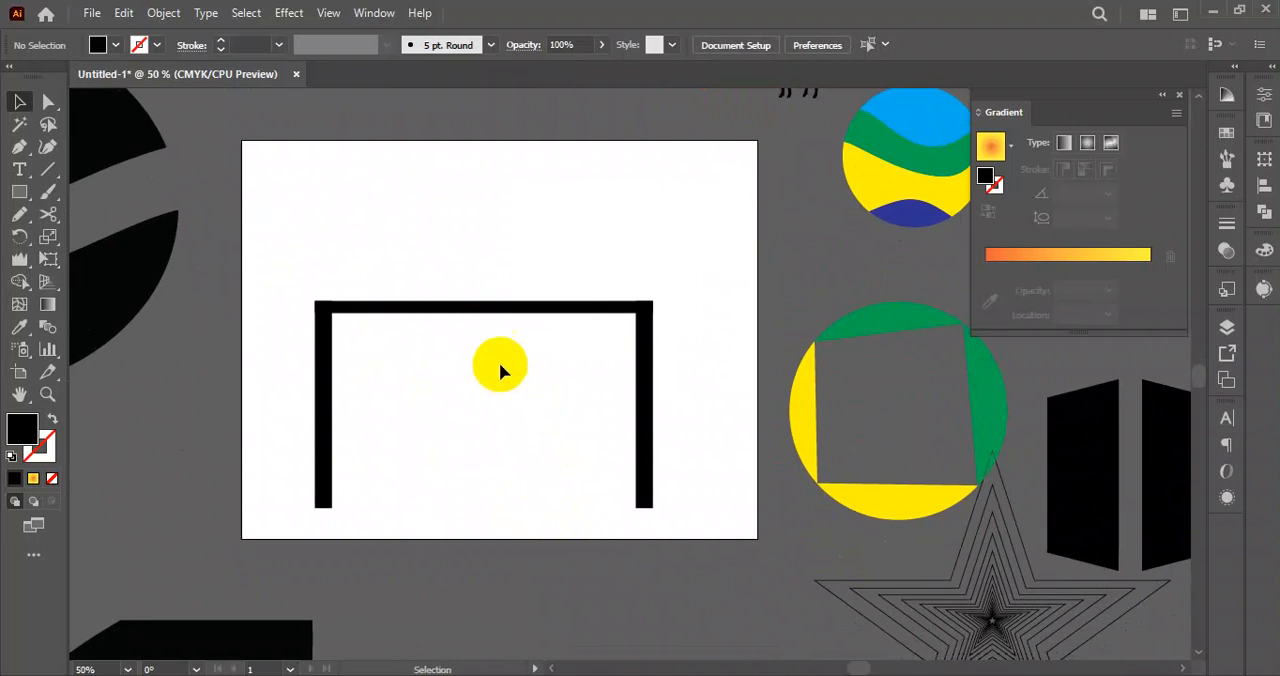
# Copy the frame scaled to about 63% width and 25% height toward a point just below its top bar, and repeat the copy.
pyautogui.moveTo(297, 277); pyautogui.dragTo(654, 510)
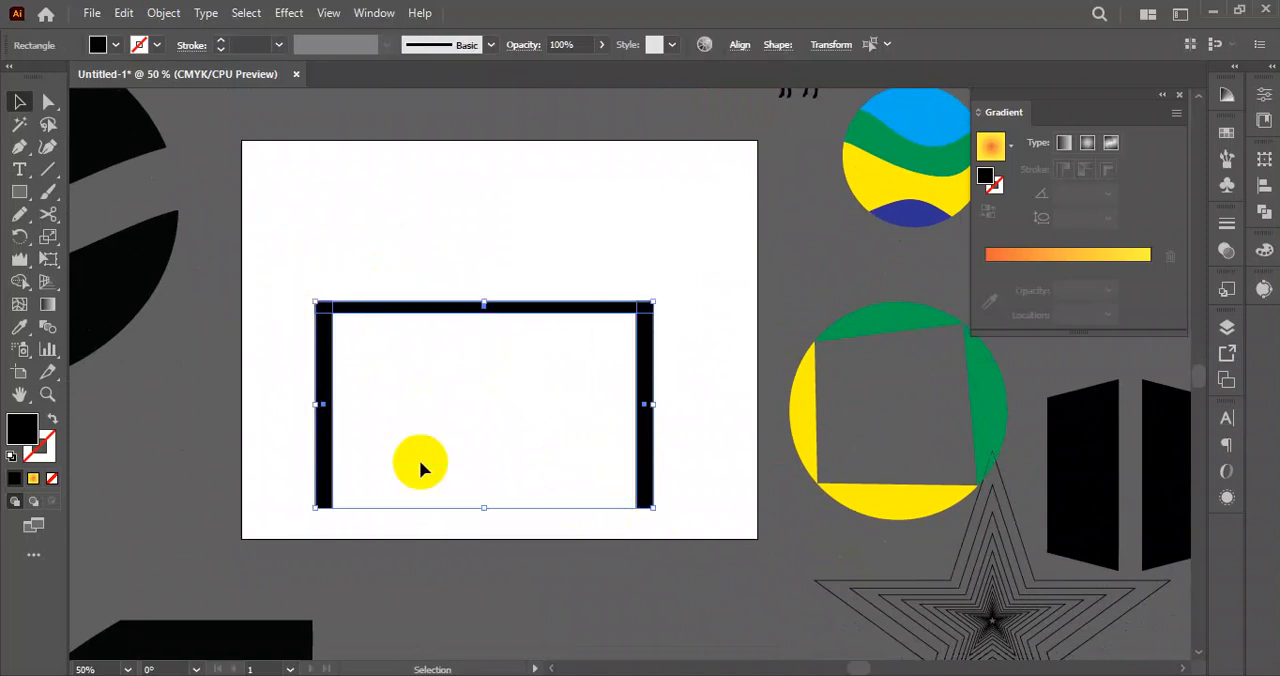
pyautogui.click(48, 238)
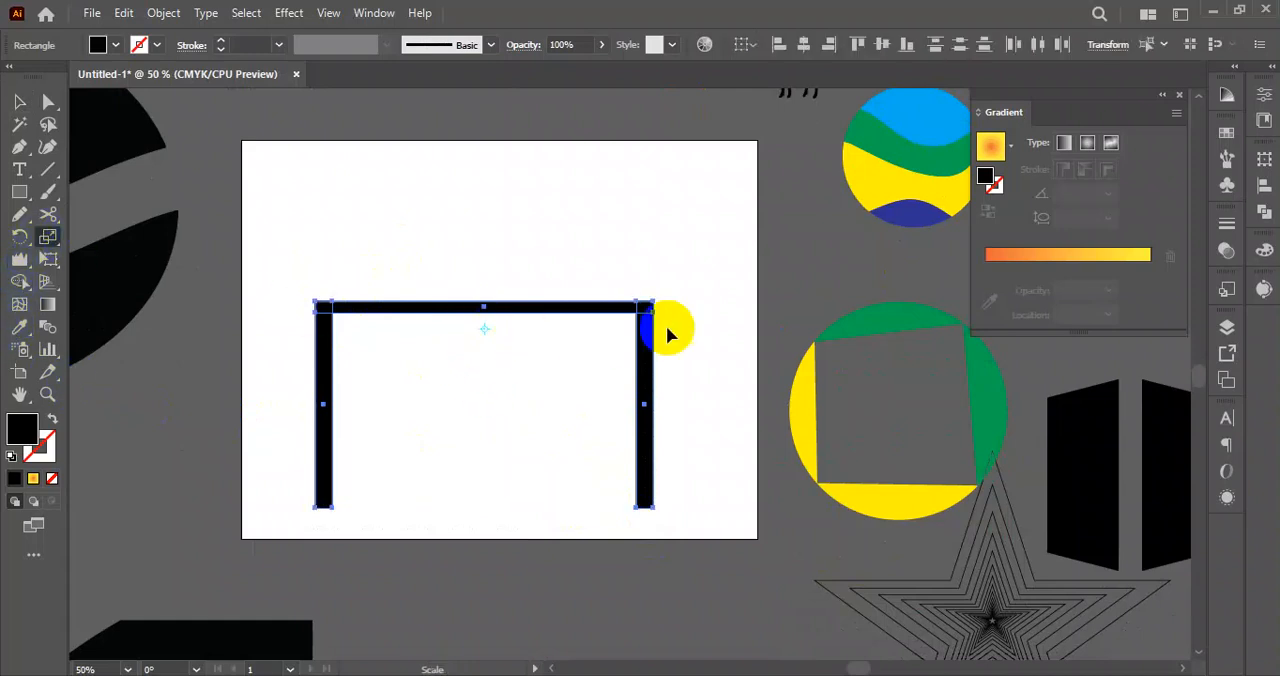
pyautogui.moveTo(652, 306); pyautogui.dragTo(593, 326)
pyautogui.hotkey('ctrl', 'd')
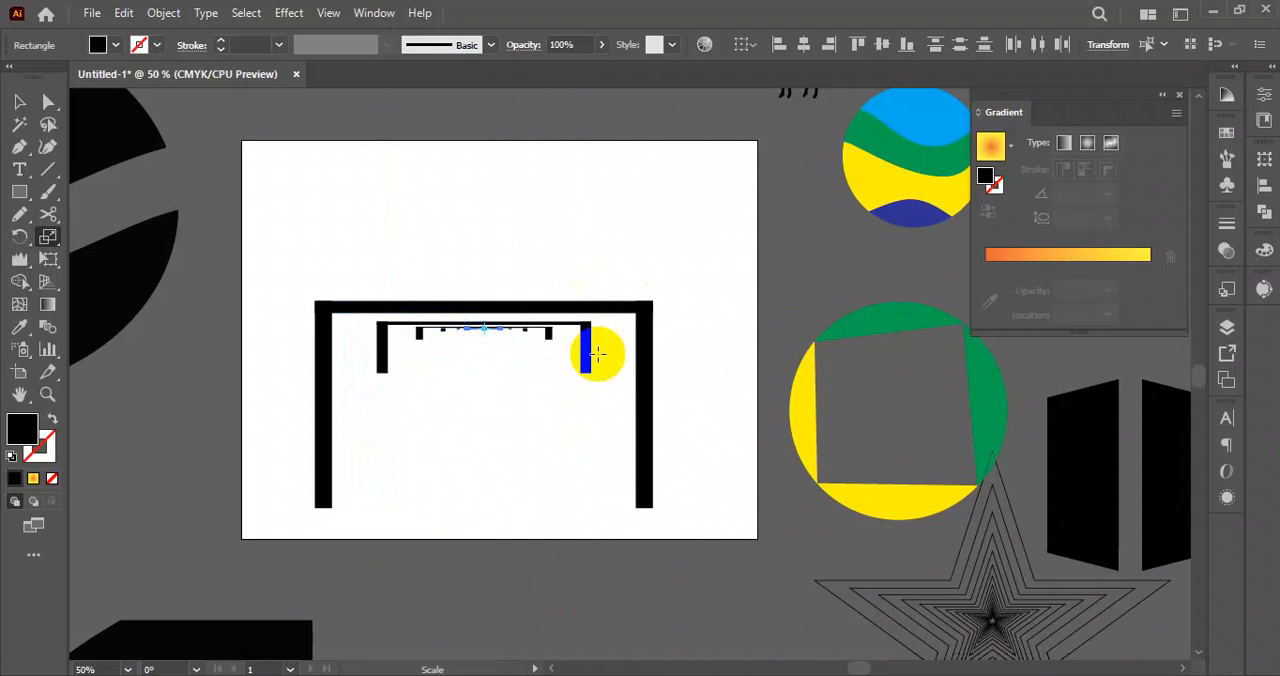
# Delete the nested copies and the remaining outer frame to empty the artboard.
pyautogui.click(20, 104)
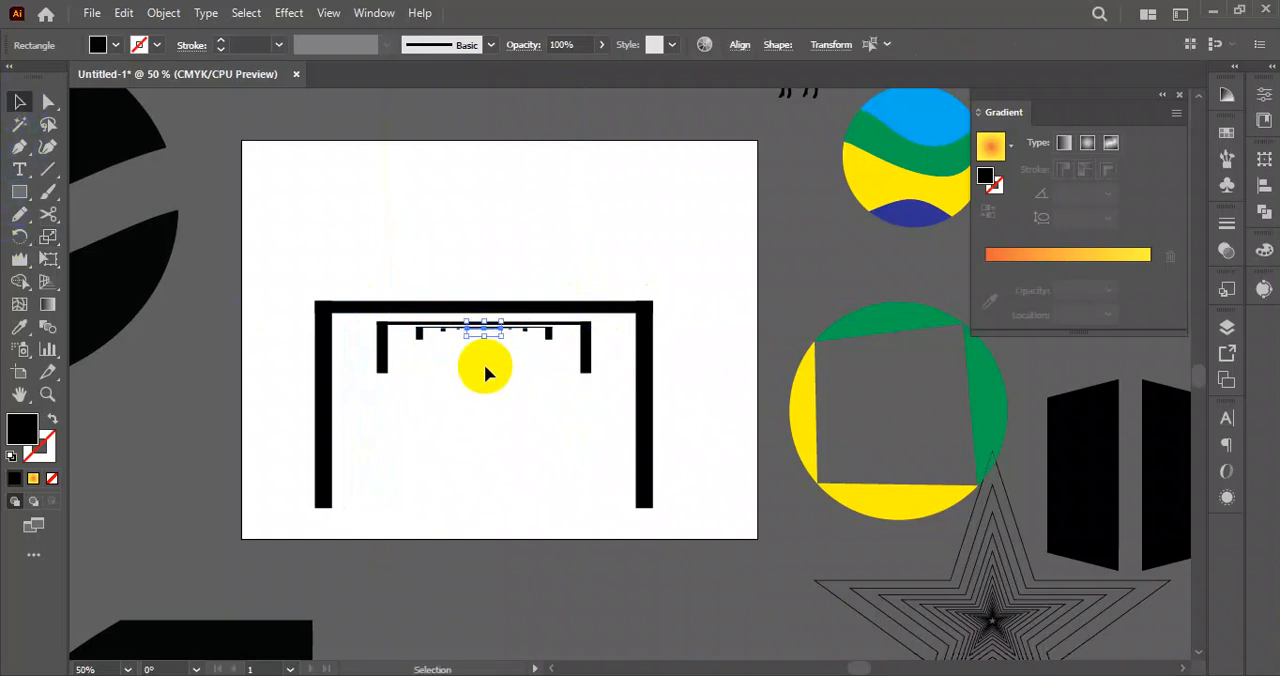
pyautogui.click(494, 436)
pyautogui.moveTo(357, 320); pyautogui.dragTo(607, 398)
pyautogui.press('Delete')
pyautogui.moveTo(280, 265); pyautogui.dragTo(652, 452)
pyautogui.press('Delete')
# Move the small black deer silhouette beside the sunset scene onto the artboard.
pyautogui.scroll(-2, 394, 270)
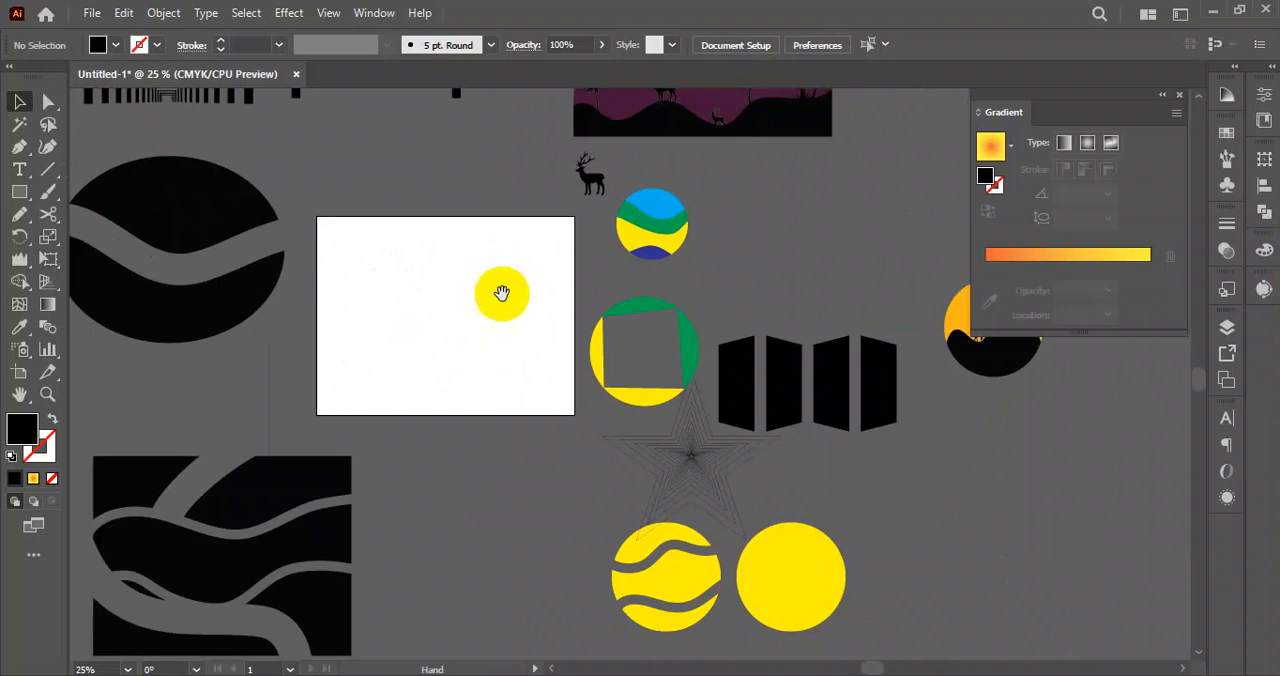
pyautogui.moveTo(500, 294); pyautogui.dragTo(514, 368)
pyautogui.scroll(2, 460, 390)
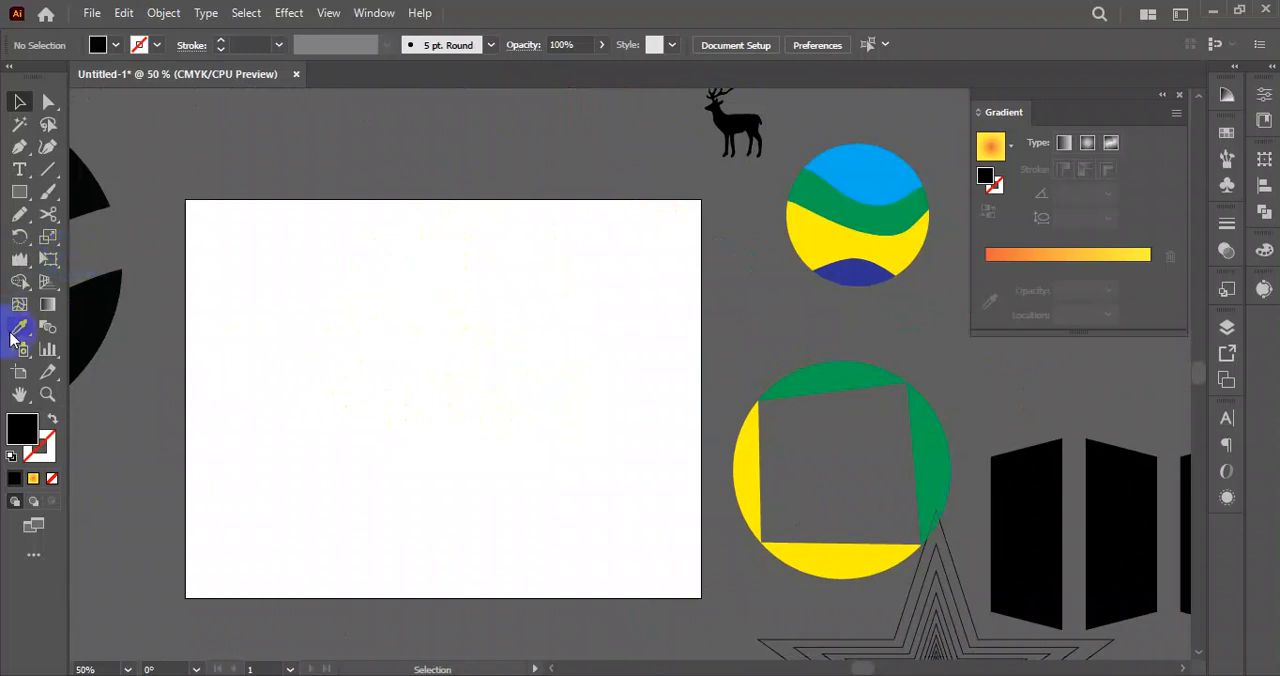
pyautogui.doubleClick(50, 237)
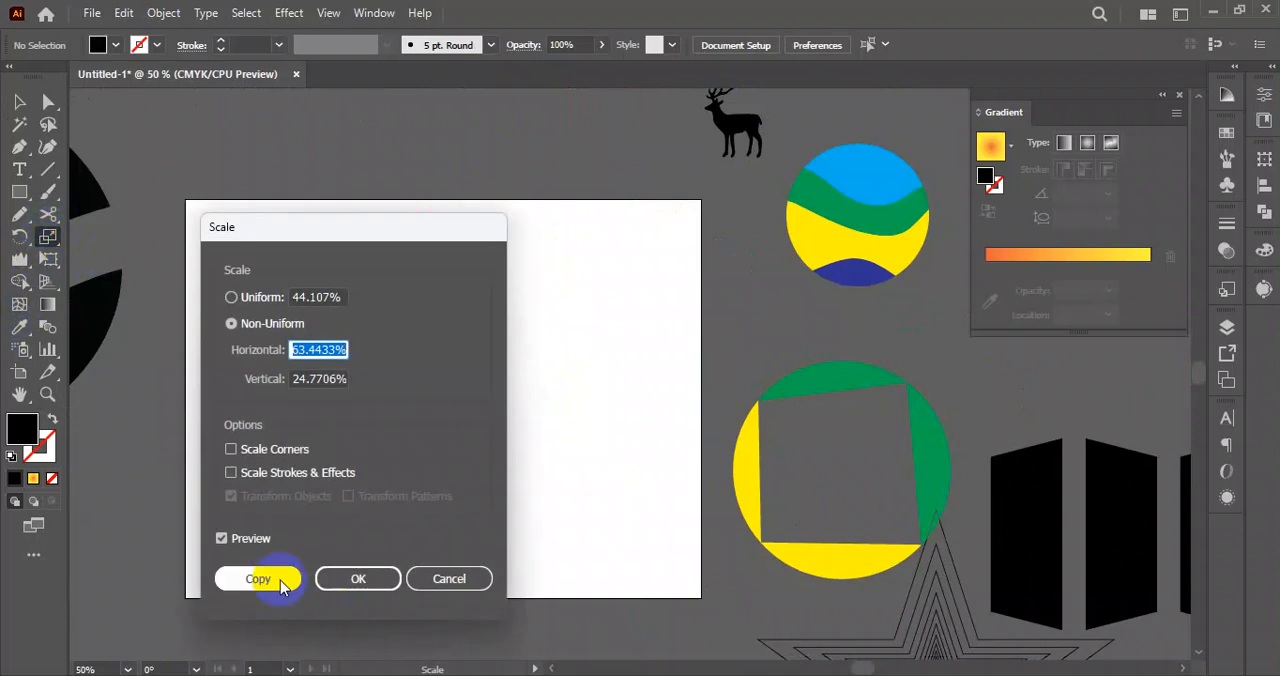
pyautogui.click(450, 579)
pyautogui.click(19, 101)
pyautogui.click(735, 125)
pyautogui.moveTo(735, 125); pyautogui.dragTo(465, 333)
# Make a copy of the deer scaled uniformly to 200% through the Scale options.
pyautogui.doubleClick(48, 236)
pyautogui.moveTo(409, 223); pyautogui.dragTo(396, 408)
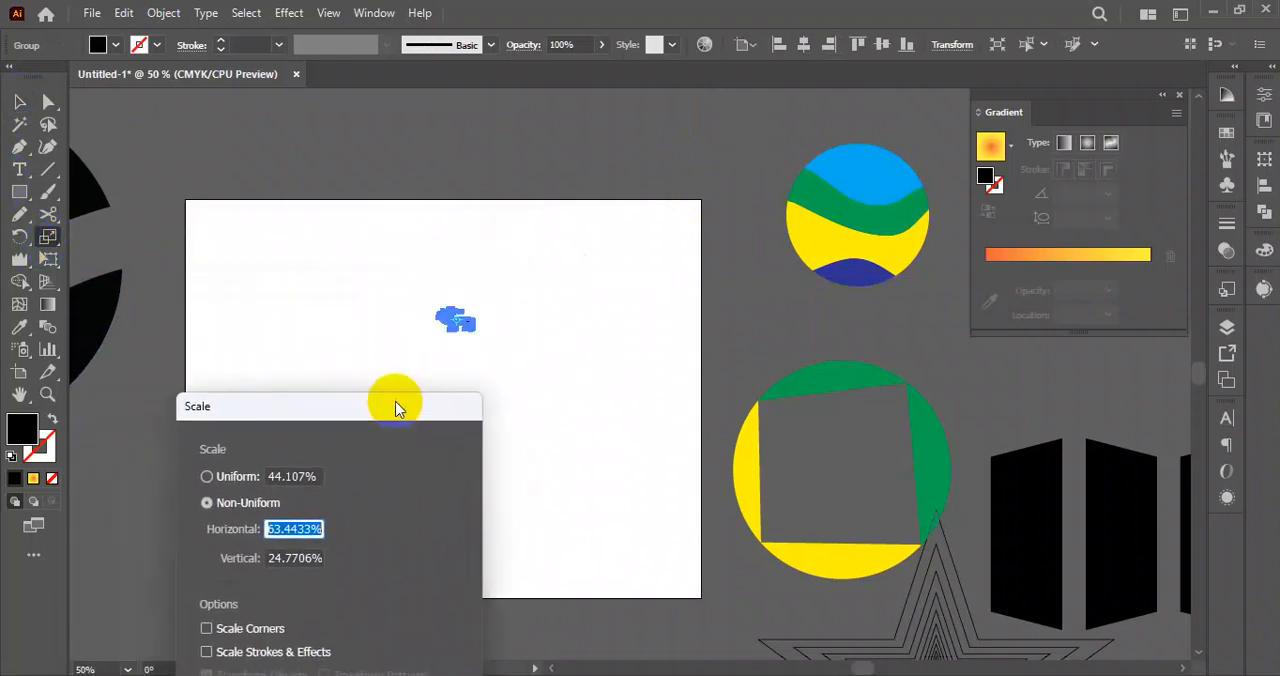
pyautogui.click(207, 477)
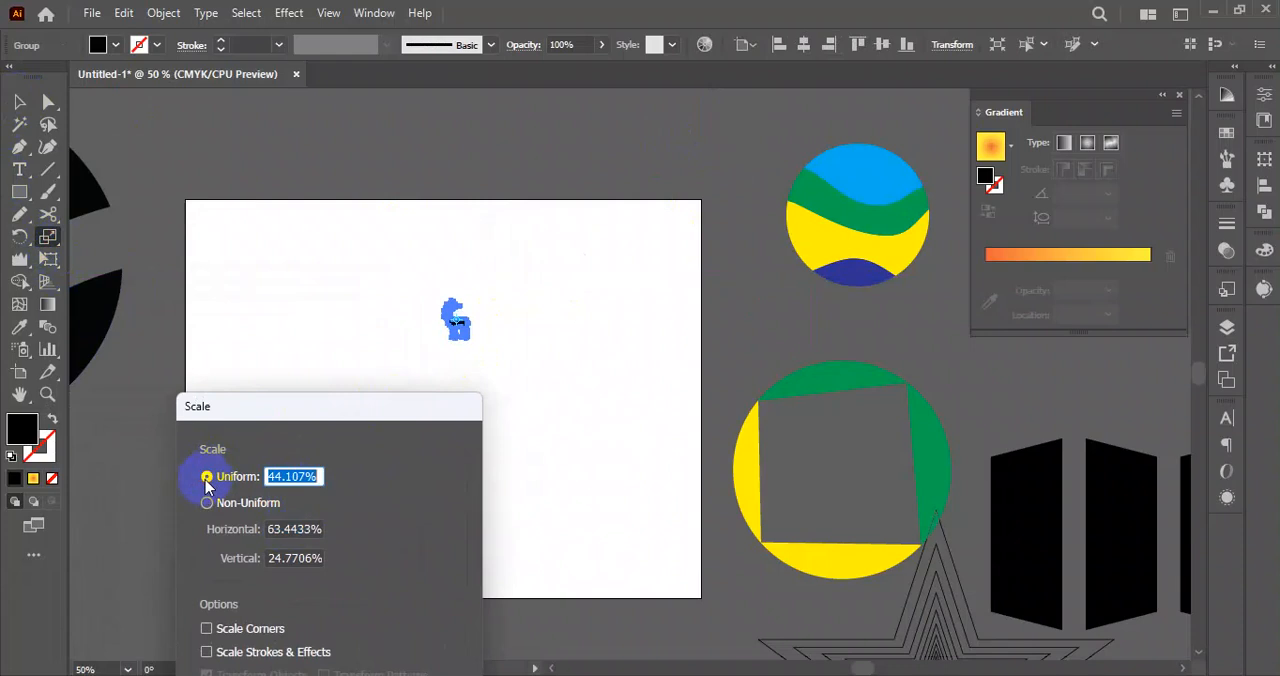
pyautogui.moveTo(331, 400); pyautogui.dragTo(323, 365)
pyautogui.click(297, 437)
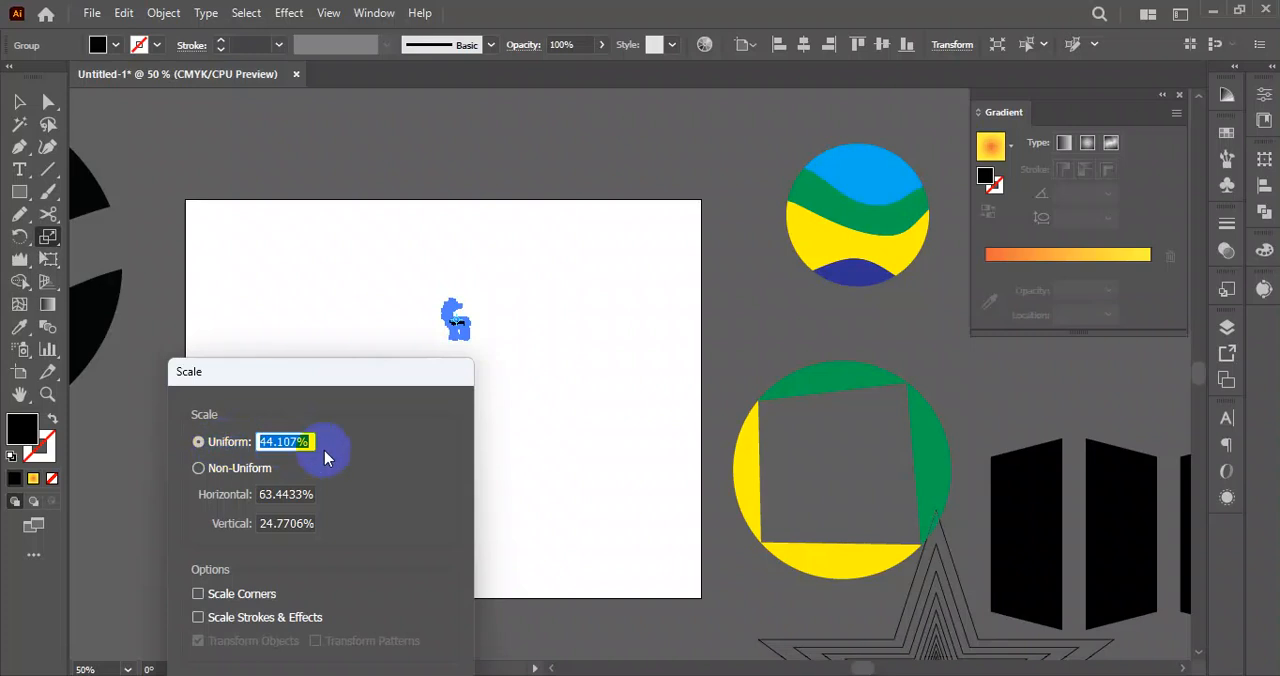
pyautogui.write('2000')
pyautogui.moveTo(337, 373); pyautogui.dragTo(722, 252)
pyautogui.click(610, 603)
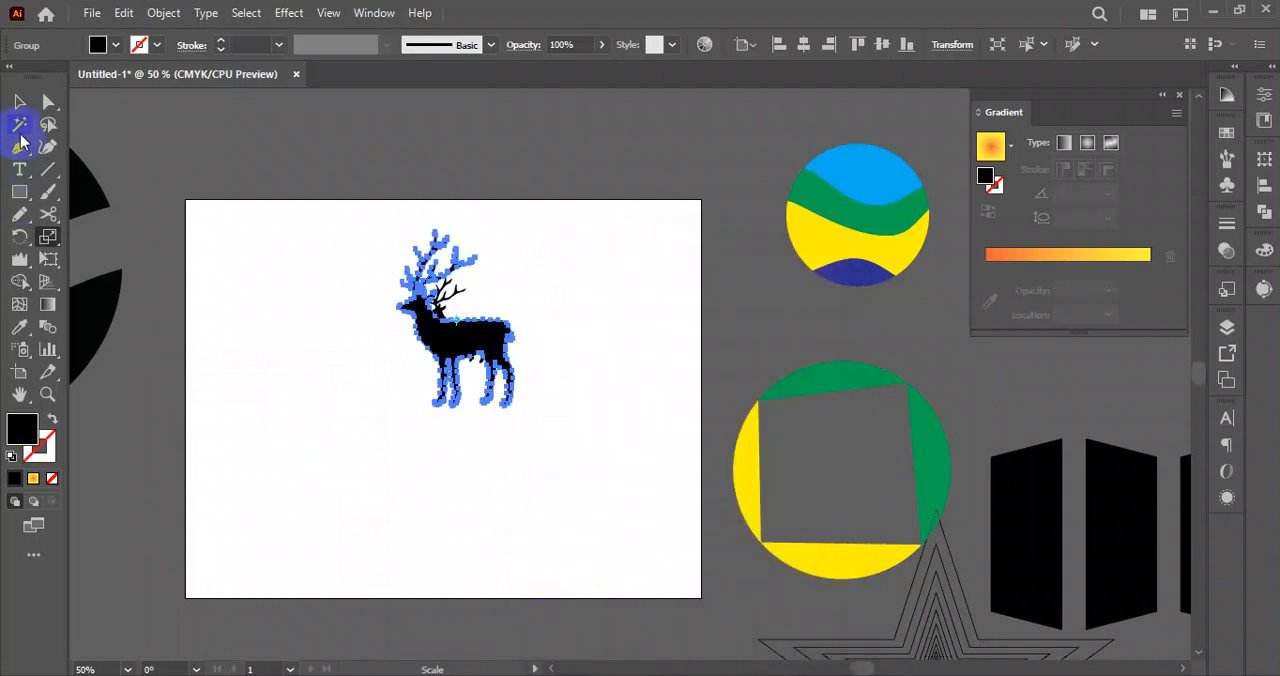
# Separate the overlapping deer so the enlarged copy stands to the left of the small original.
pyautogui.click(20, 102)
pyautogui.moveTo(486, 320); pyautogui.dragTo(506, 348)
pyautogui.moveTo(424, 484); pyautogui.dragTo(434, 429)
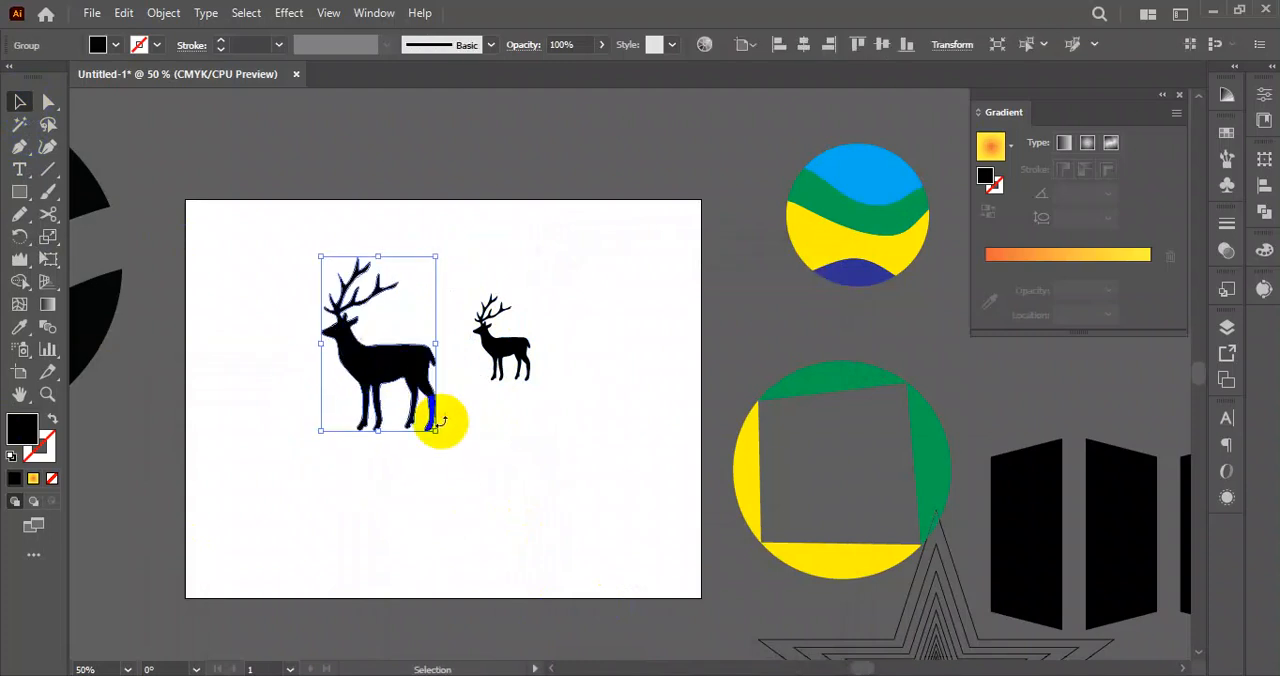
pyautogui.click(506, 350)
pyautogui.click(518, 430)
pyautogui.click(402, 362)
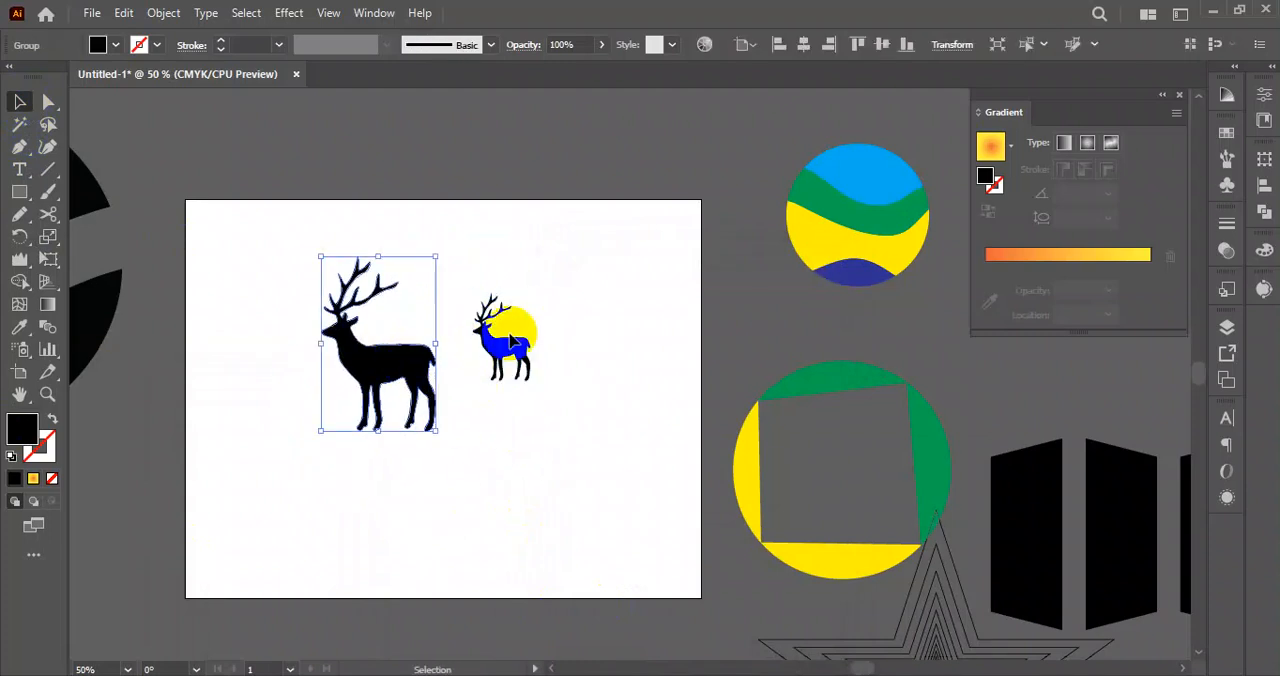
pyautogui.click(537, 324)
pyautogui.moveTo(533, 340); pyautogui.dragTo(434, 437)
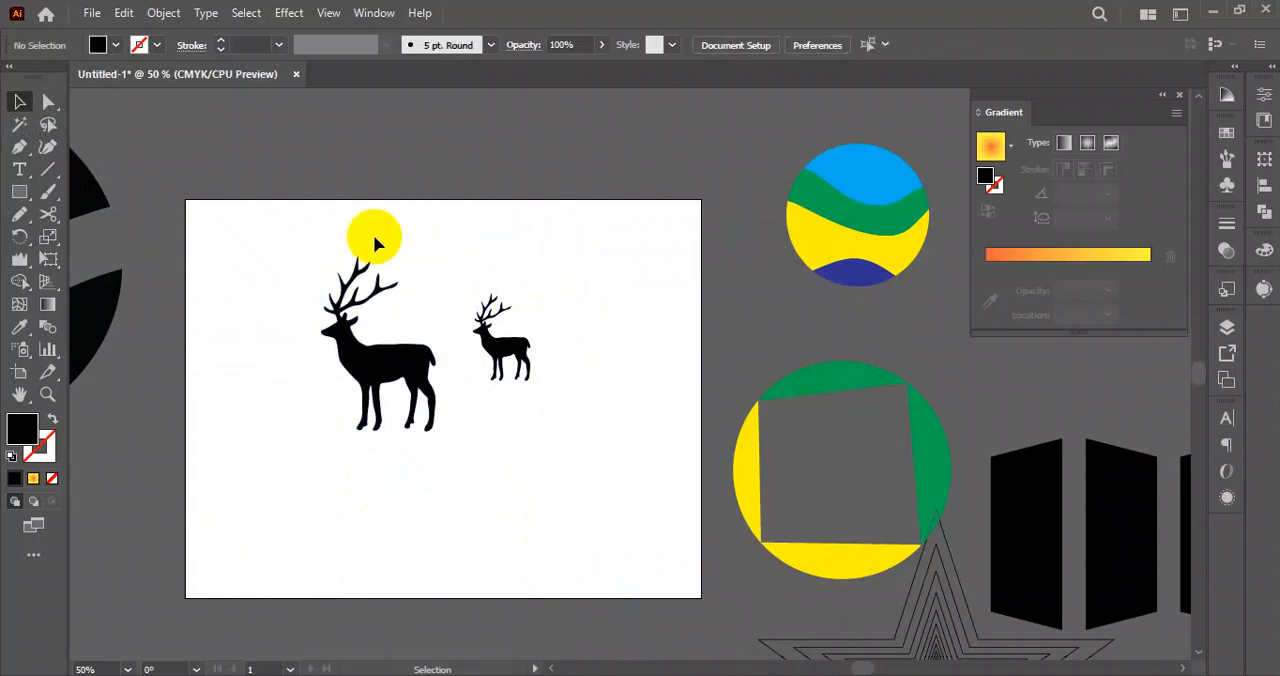
# Move both deer together off the artboard to the area just above it.
pyautogui.click(386, 323)
pyautogui.moveTo(558, 238); pyautogui.dragTo(302, 446)
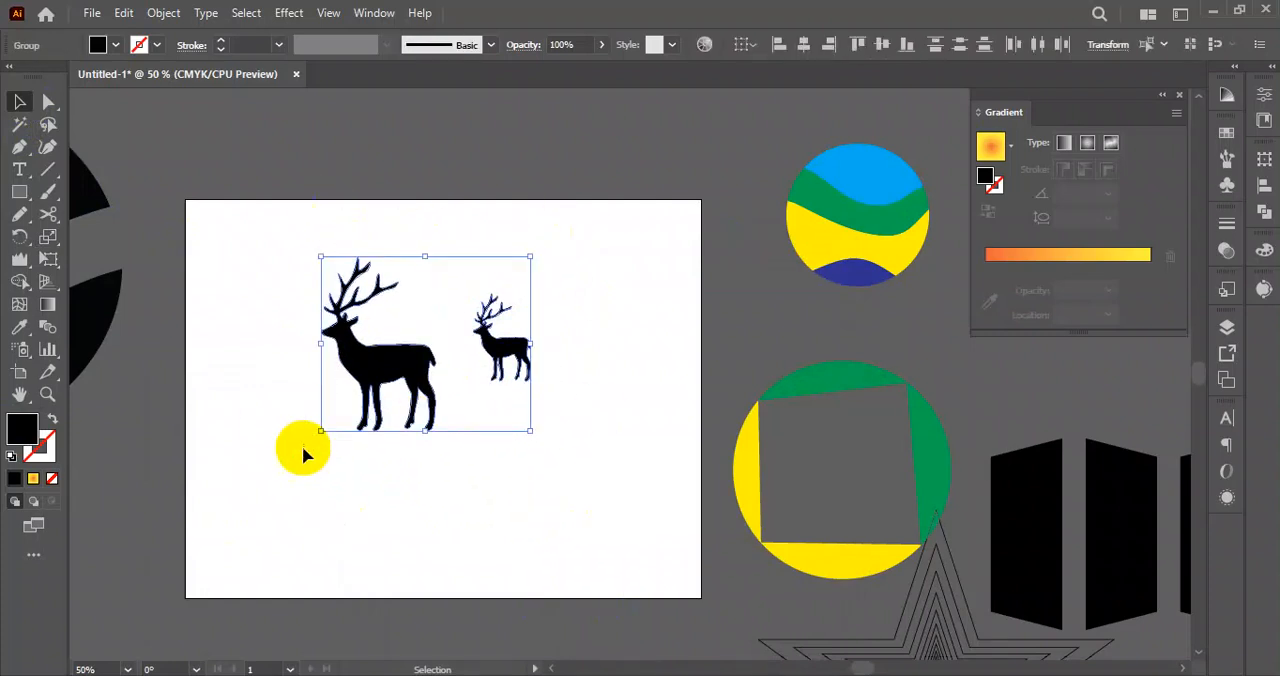
pyautogui.moveTo(344, 392); pyautogui.dragTo(381, 155)
# Choose the Shear tool to view its description, return to the Selection tool and deselect the deer.
pyautogui.moveTo(58, 236); pyautogui.dragTo(119, 272)
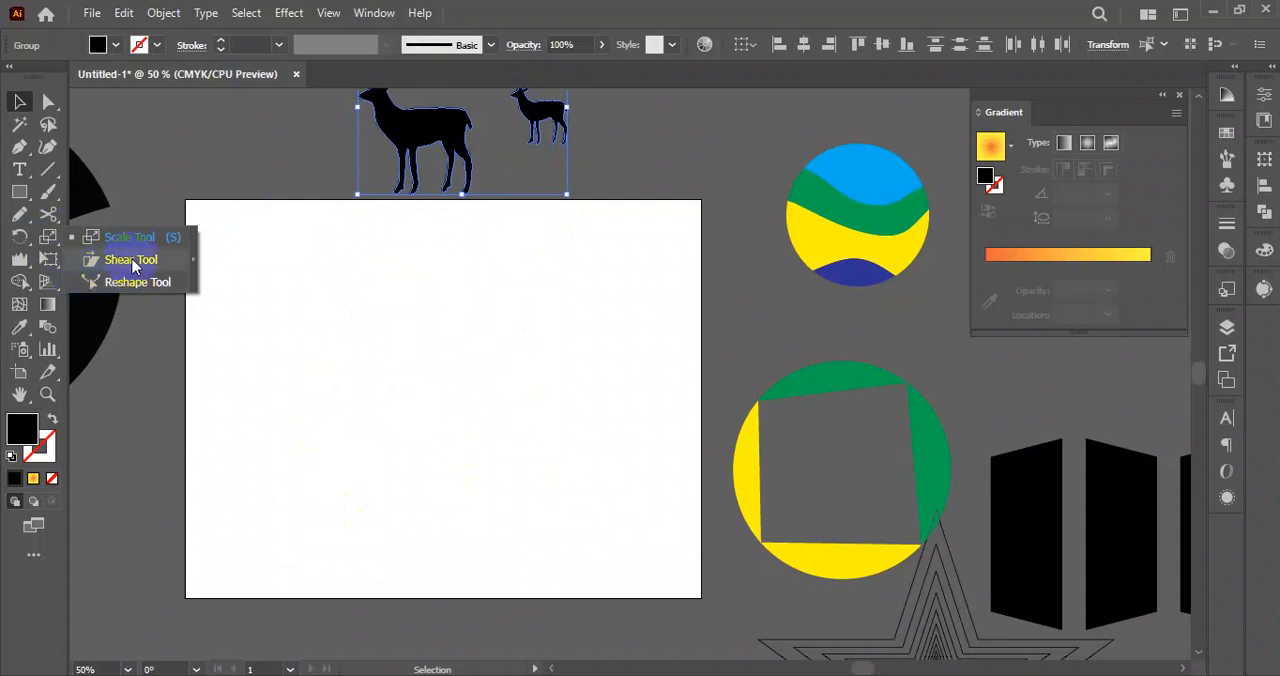
pyautogui.click(121, 262)
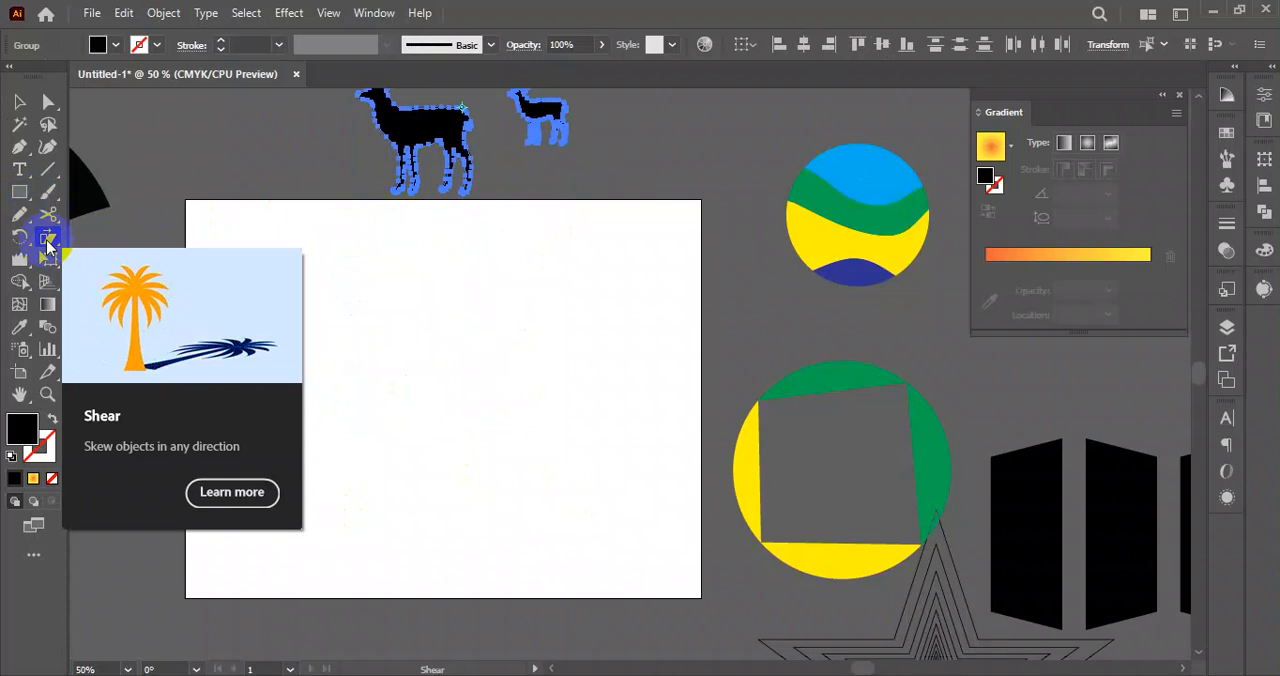
pyautogui.click(47, 240)
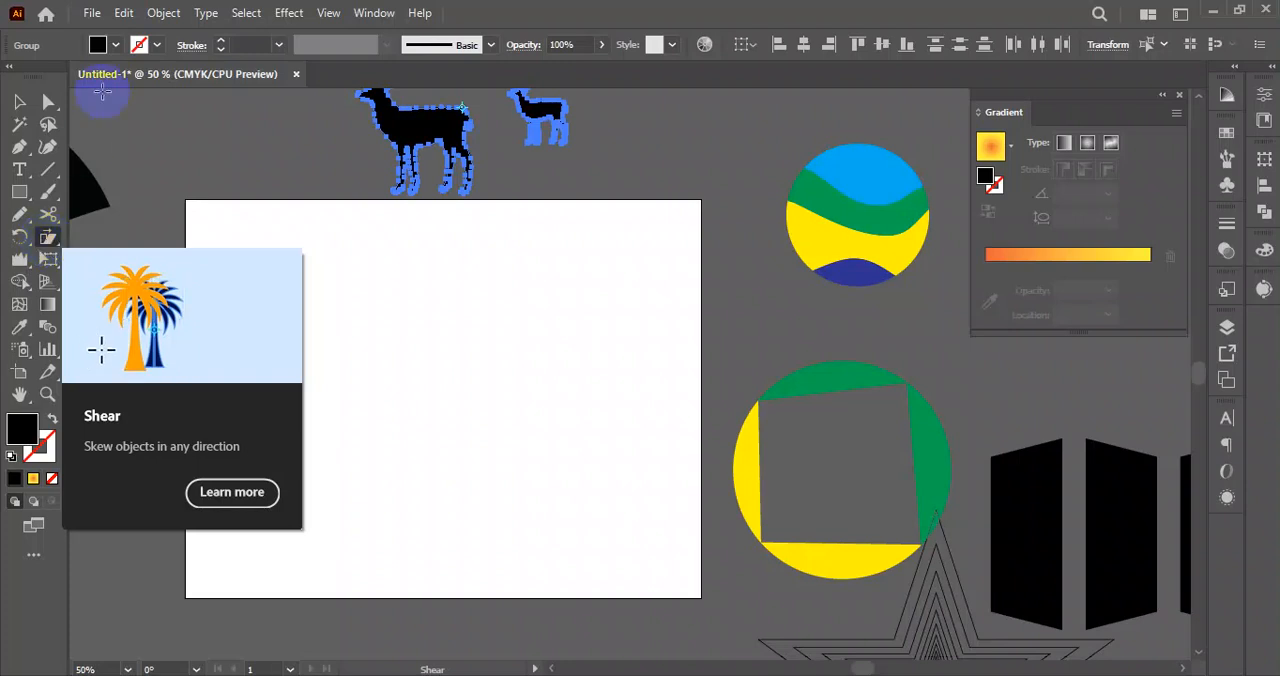
pyautogui.click(21, 101)
pyautogui.click(515, 388)
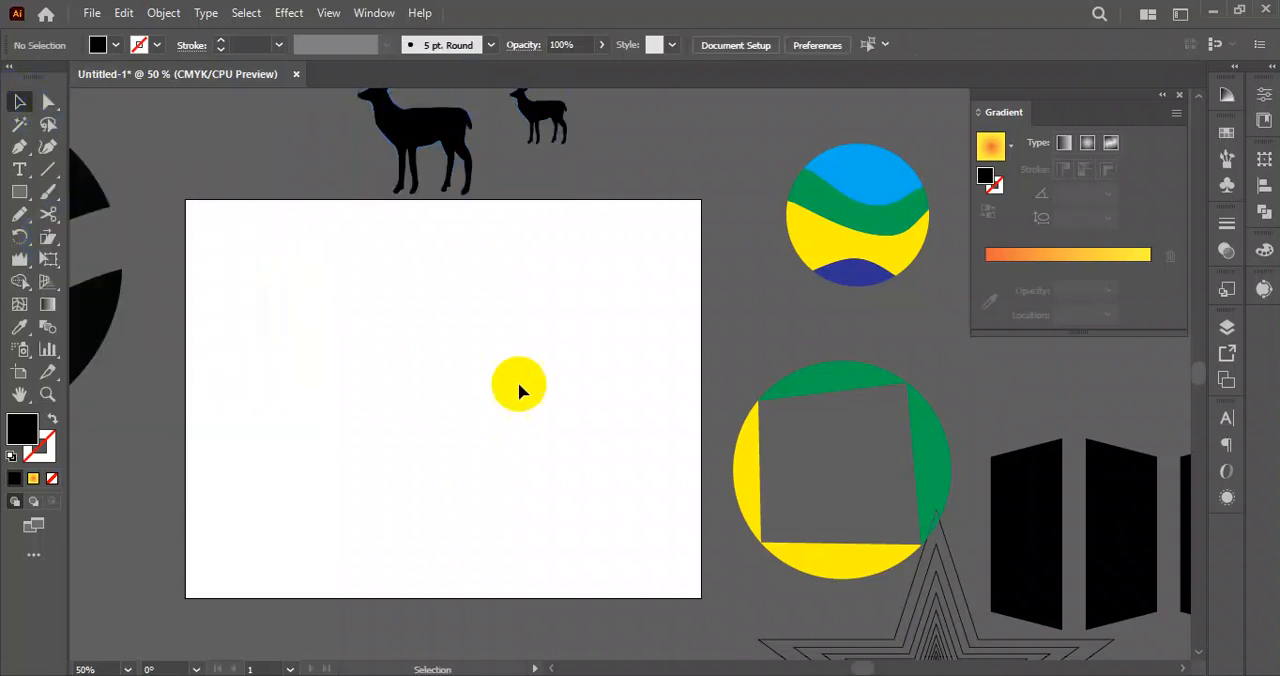
# Bring the palm tree from the sunset scene onto the empty artboard and deselect it.
pyautogui.scroll(-3, 478, 385)
pyautogui.press('super')
pyautogui.press('super')
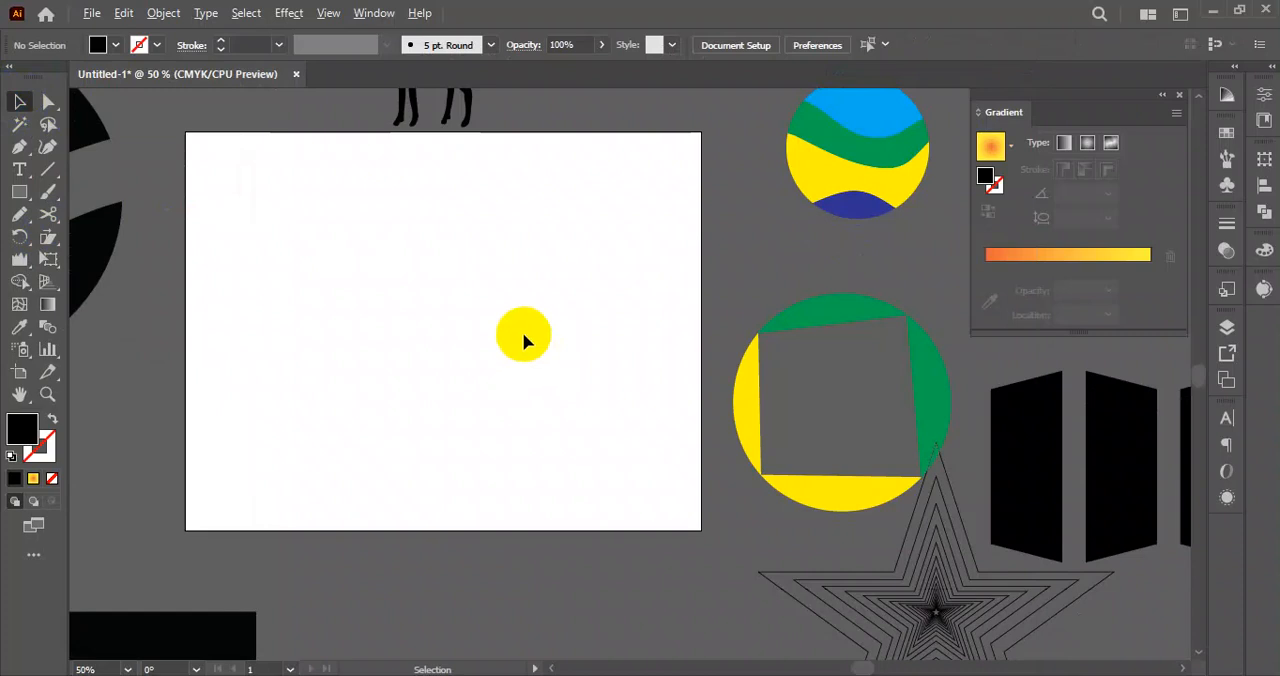
pyautogui.scroll(-3, 522, 334)
pyautogui.moveTo(601, 313); pyautogui.dragTo(607, 381)
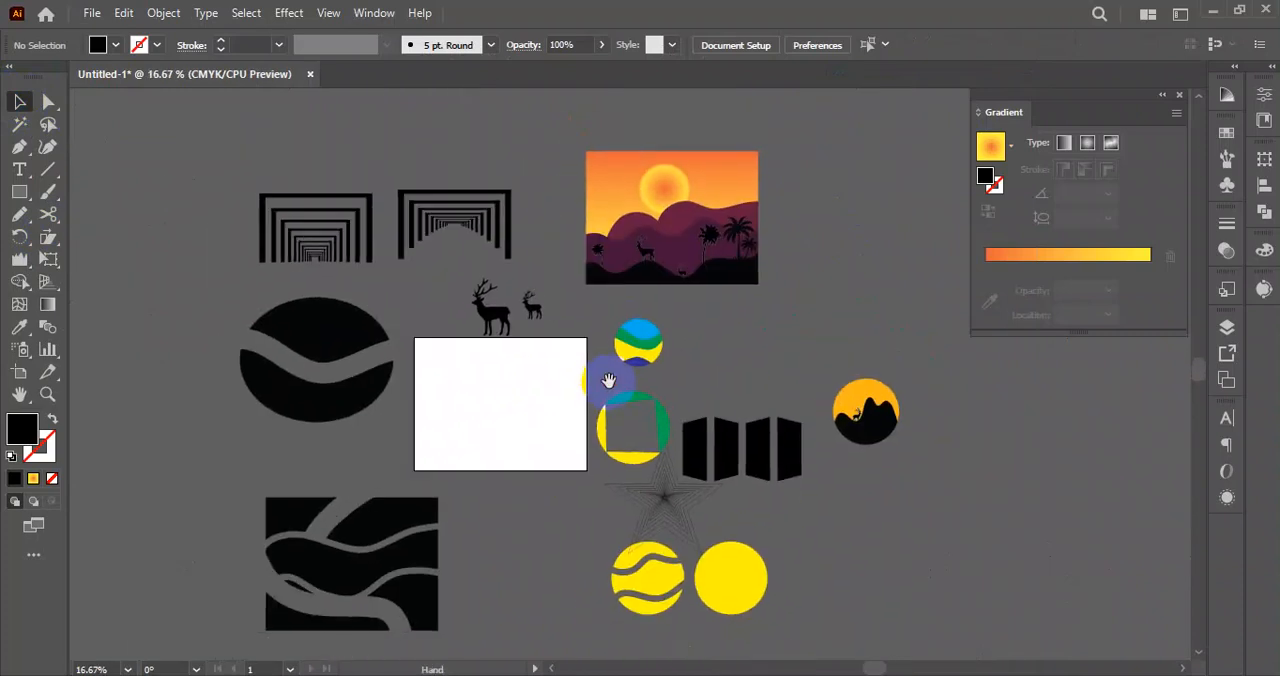
pyautogui.click(713, 243)
pyautogui.moveTo(713, 243); pyautogui.dragTo(455, 412)
pyautogui.click(470, 432)
pyautogui.scroll(5, 470, 432)
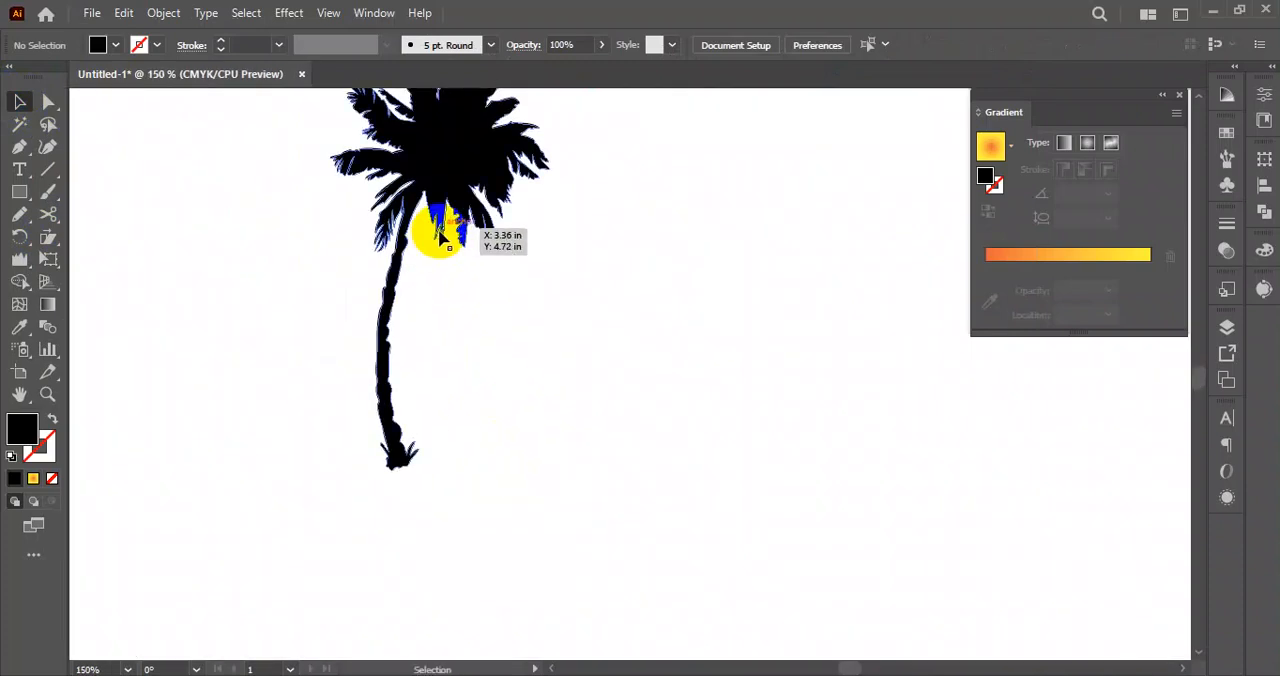
pyautogui.click(478, 248)
pyautogui.scroll(-3, 552, 370)
pyautogui.click(514, 380)
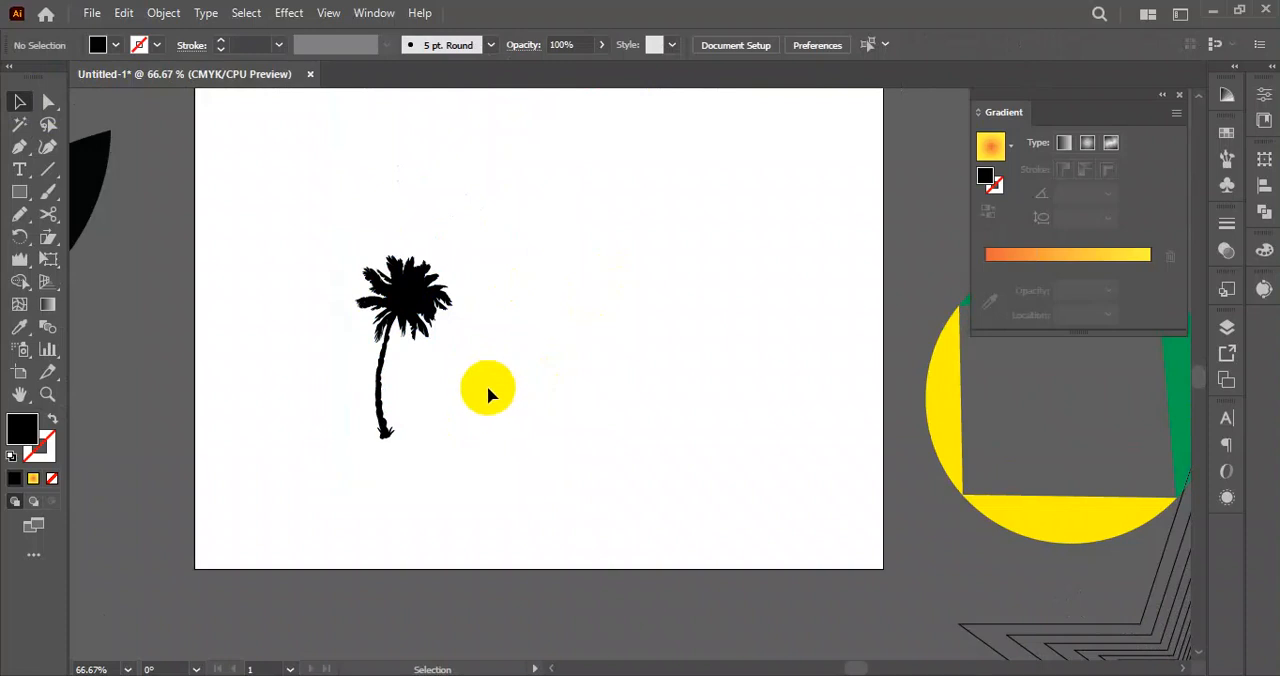
pyautogui.click(443, 292)
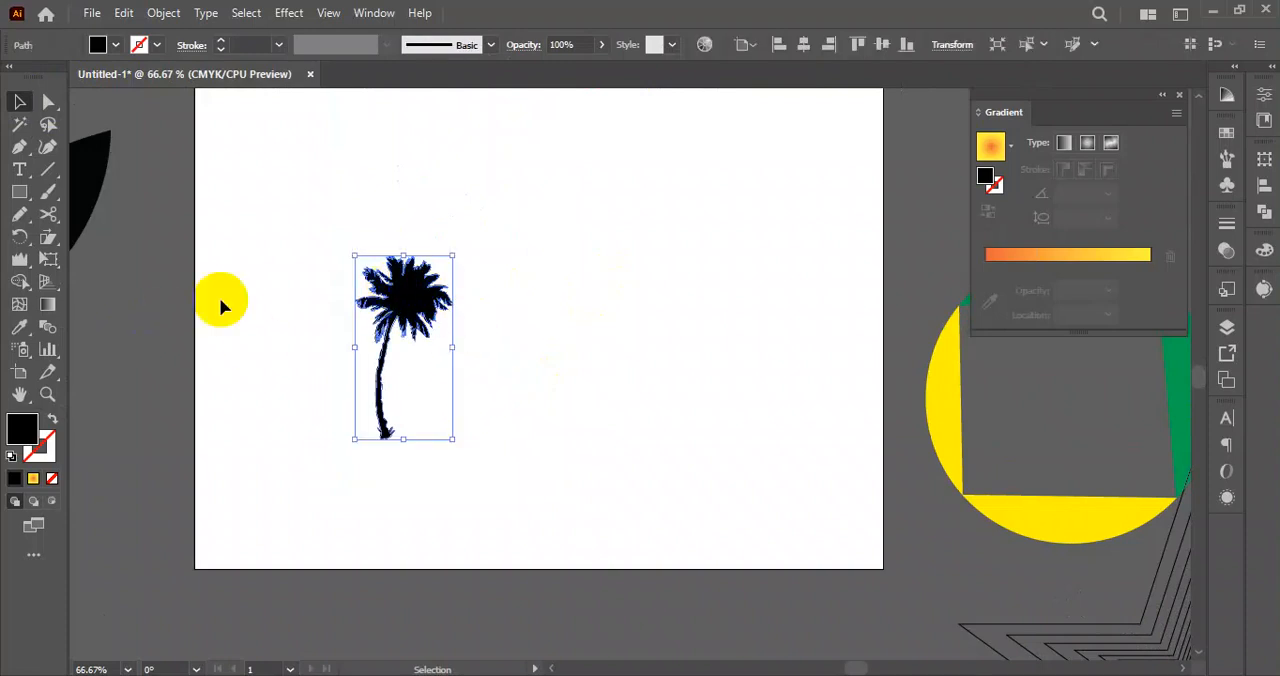
pyautogui.click(536, 353)
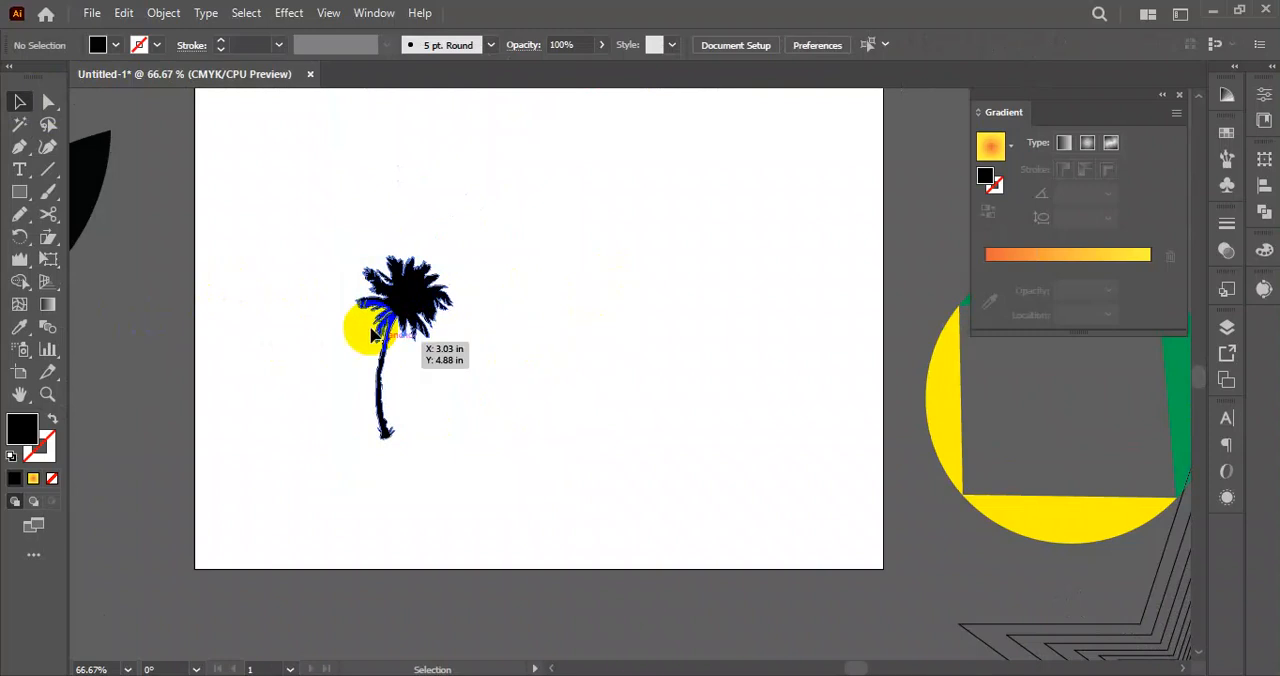
# Duplicate the black palm tree to its right and fill the copy with red.
pyautogui.click(436, 294)
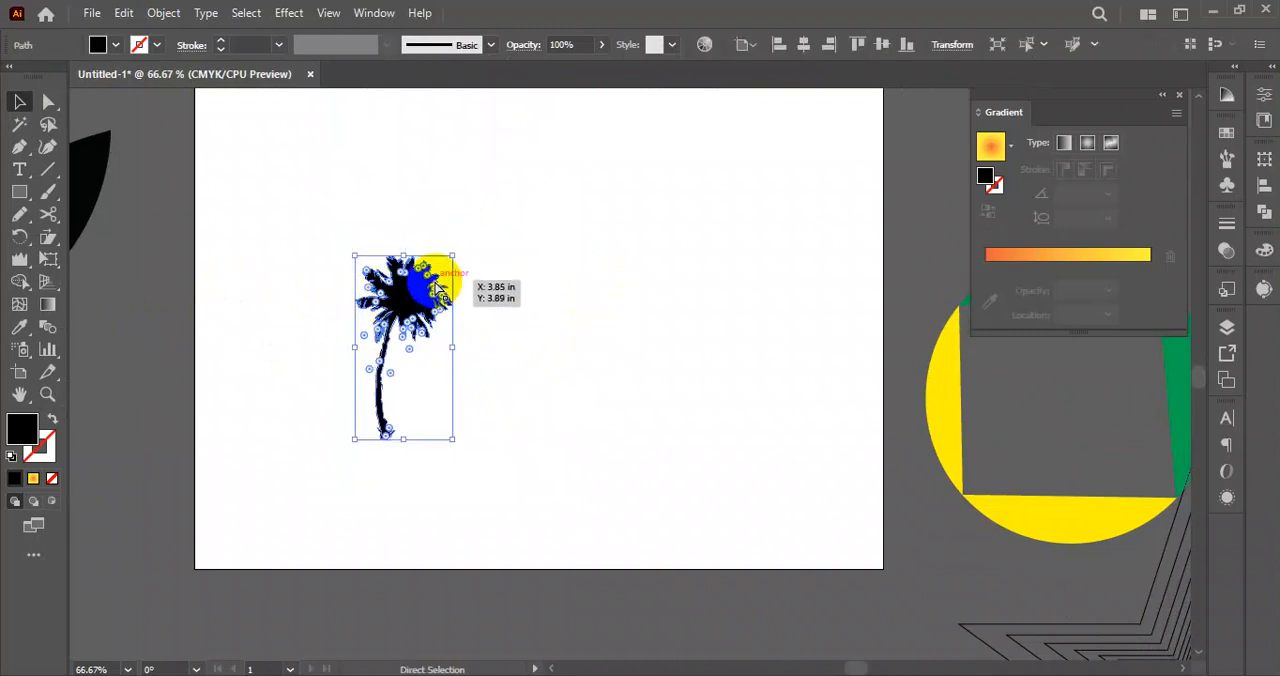
pyautogui.press('a')
pyautogui.click(436, 287)
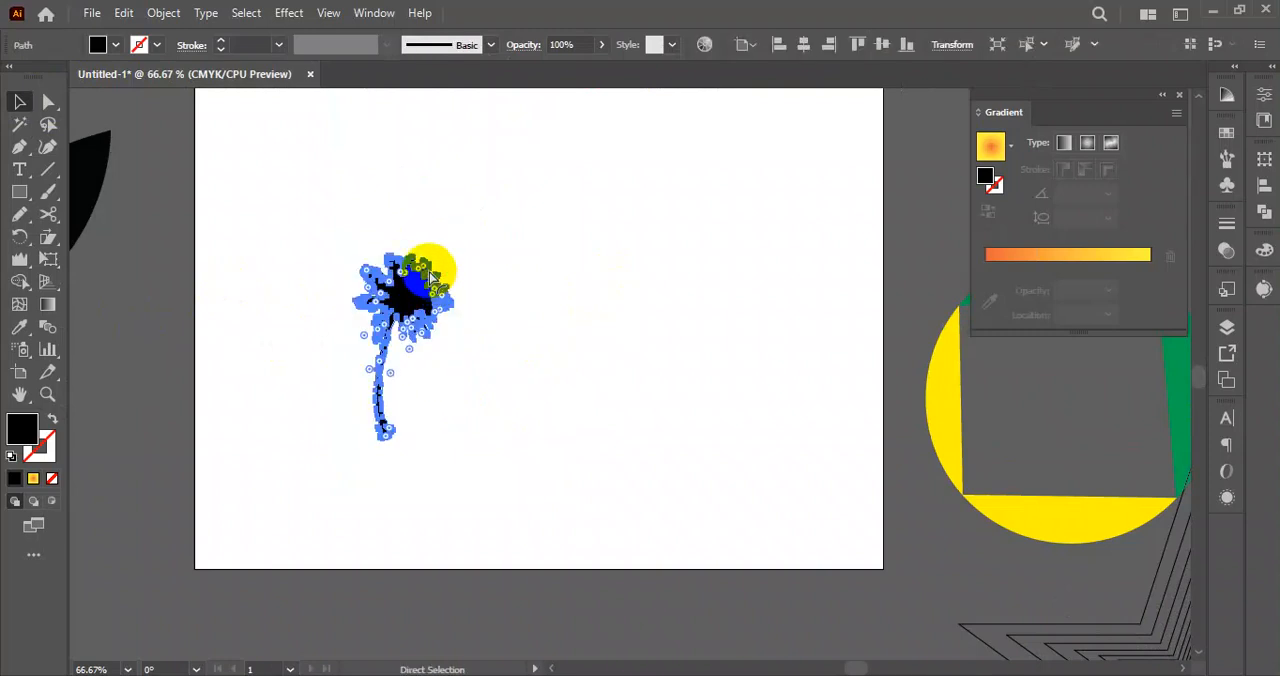
pyautogui.press('v')
pyautogui.click(551, 314)
pyautogui.moveTo(439, 296); pyautogui.dragTo(559, 296)
pyautogui.click(117, 46)
pyautogui.click(66, 78)
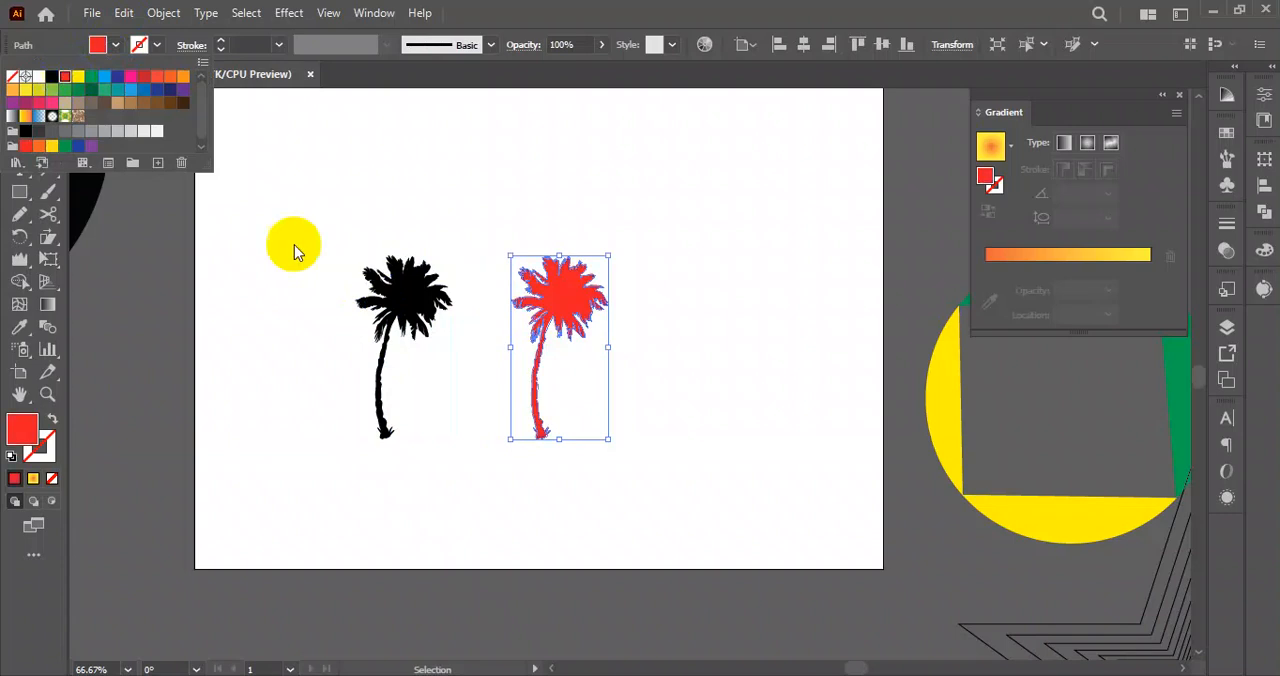
# Move the red palm tree over the black one, offset slightly to its left, and deselect it.
pyautogui.click(654, 403)
pyautogui.click(654, 403)
pyautogui.moveTo(537, 418); pyautogui.dragTo(366, 419)
pyautogui.click(462, 318)
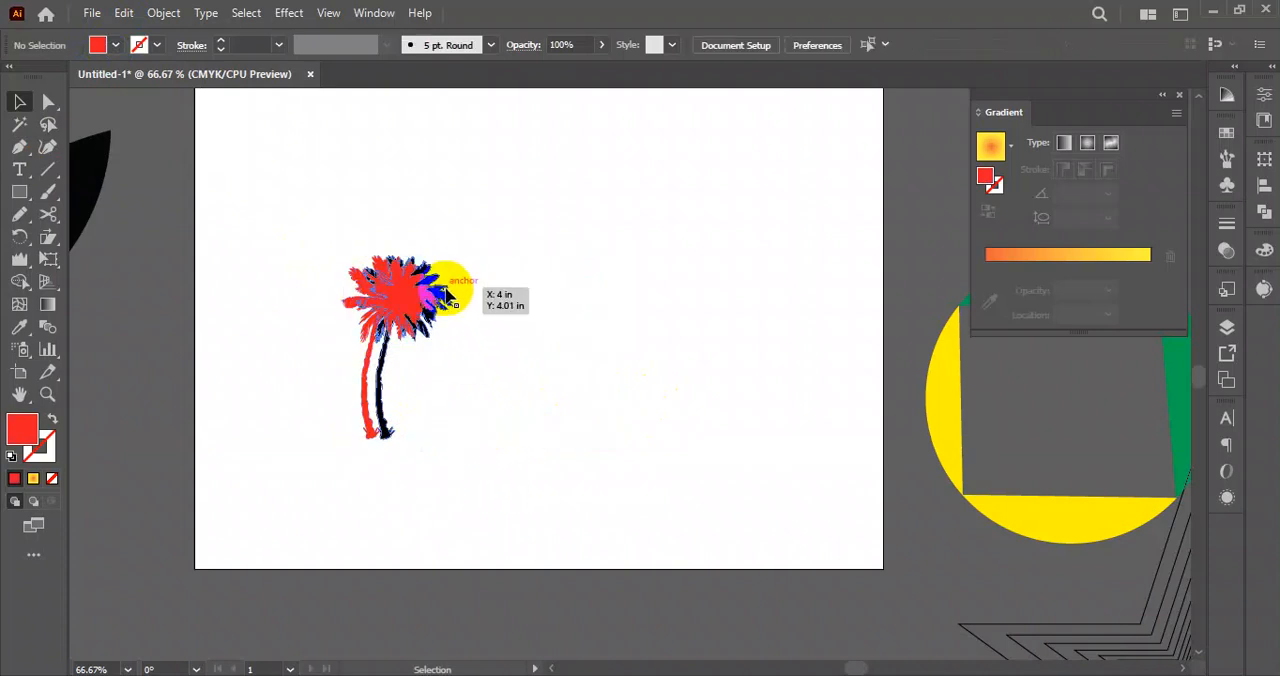
# Shear the black palm tree from the trunk base into a long, flat shadow stretching right, and deselect it.
pyautogui.click(448, 290)
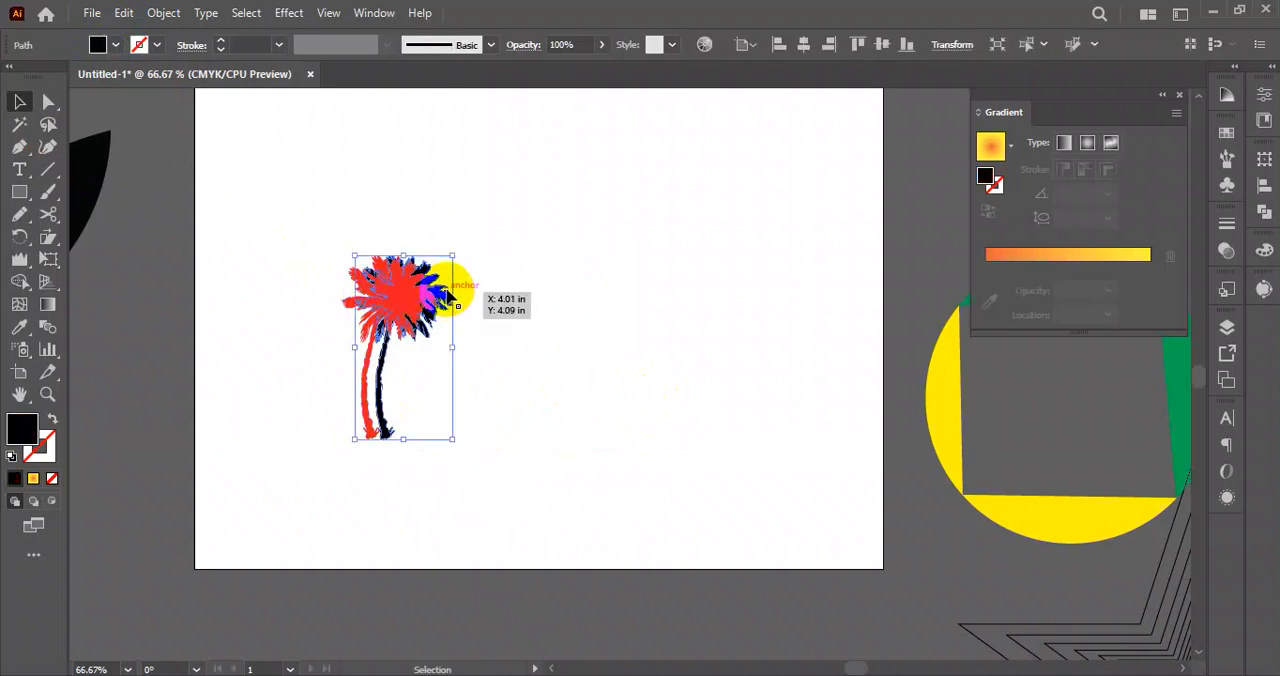
pyautogui.click(491, 322)
pyautogui.moveTo(447, 296); pyautogui.dragTo(450, 297)
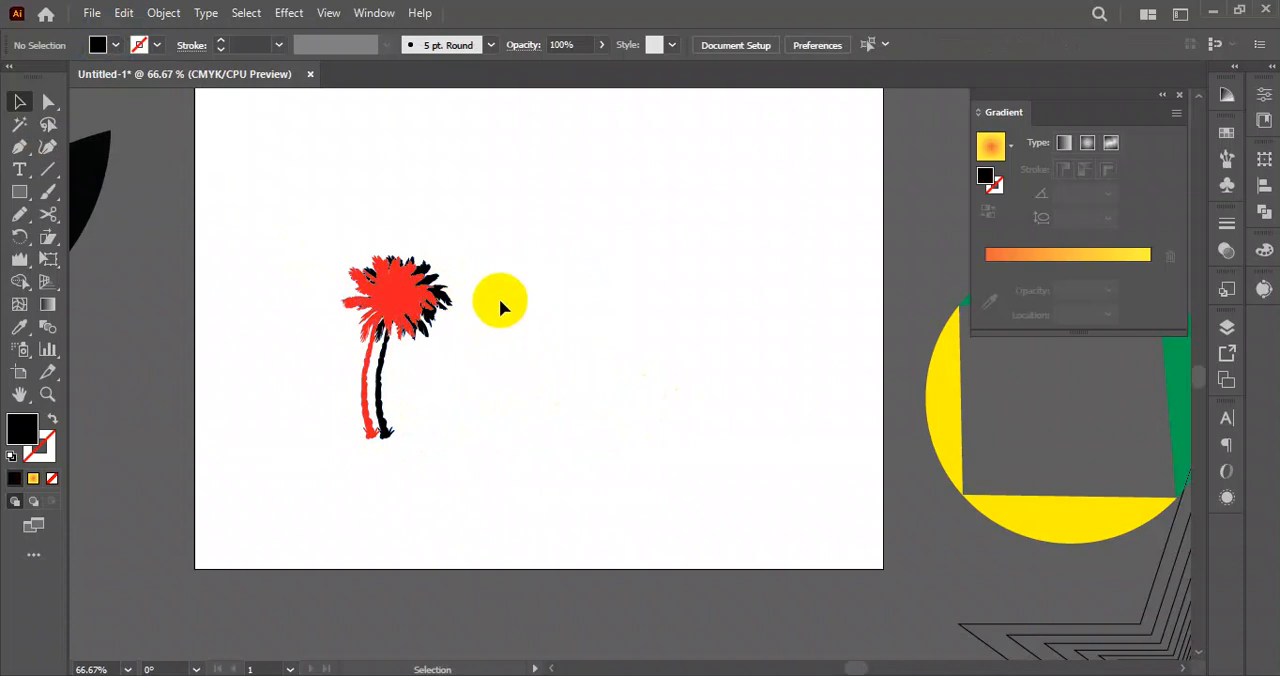
pyautogui.click(446, 291)
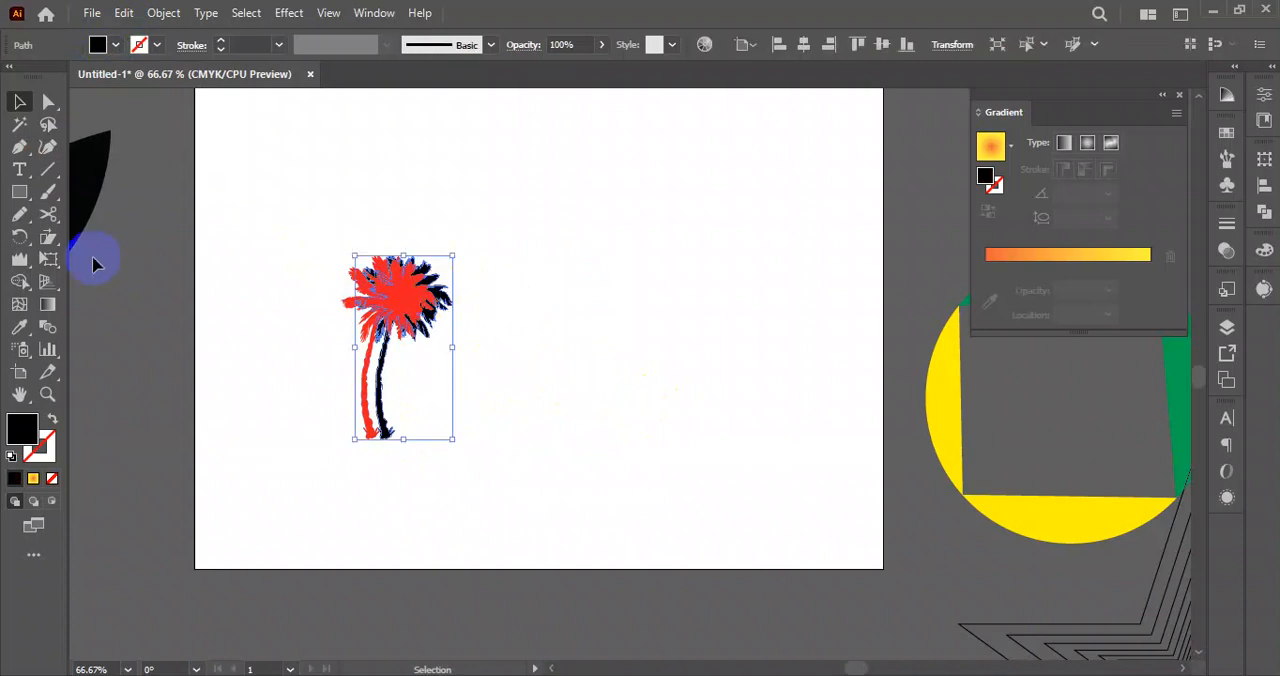
pyautogui.moveTo(50, 238); pyautogui.dragTo(100, 258)
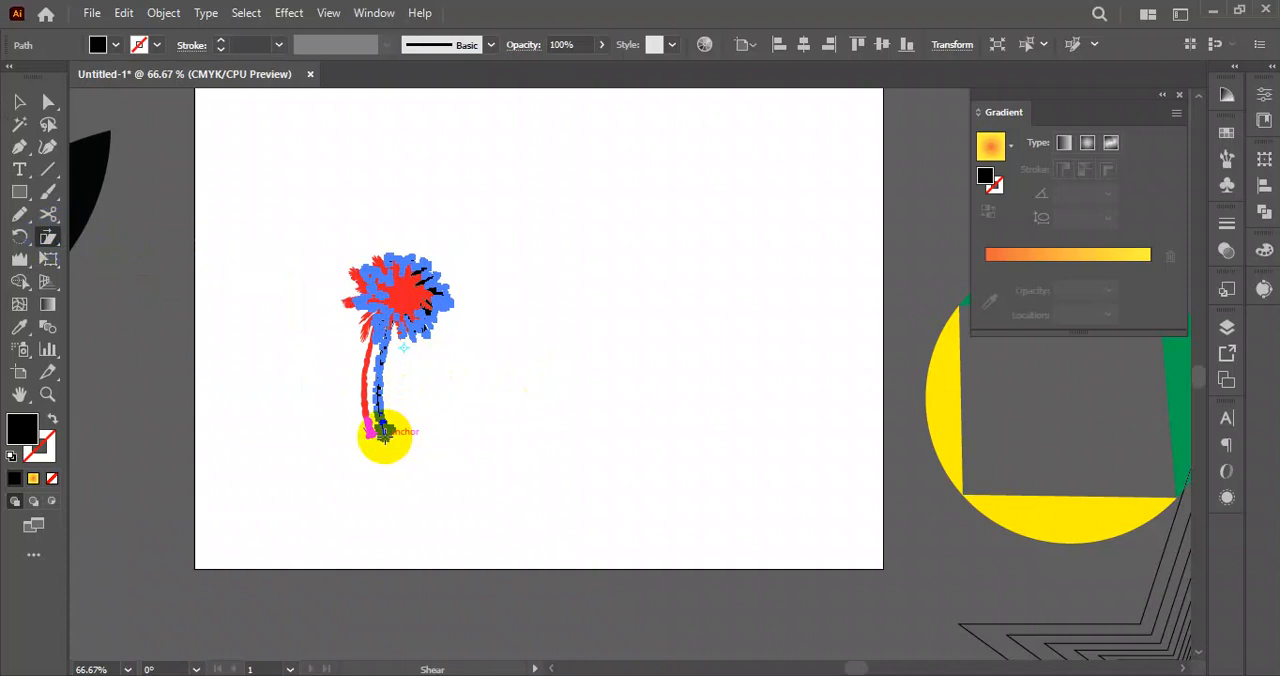
pyautogui.moveTo(422, 266); pyautogui.dragTo(851, 426)
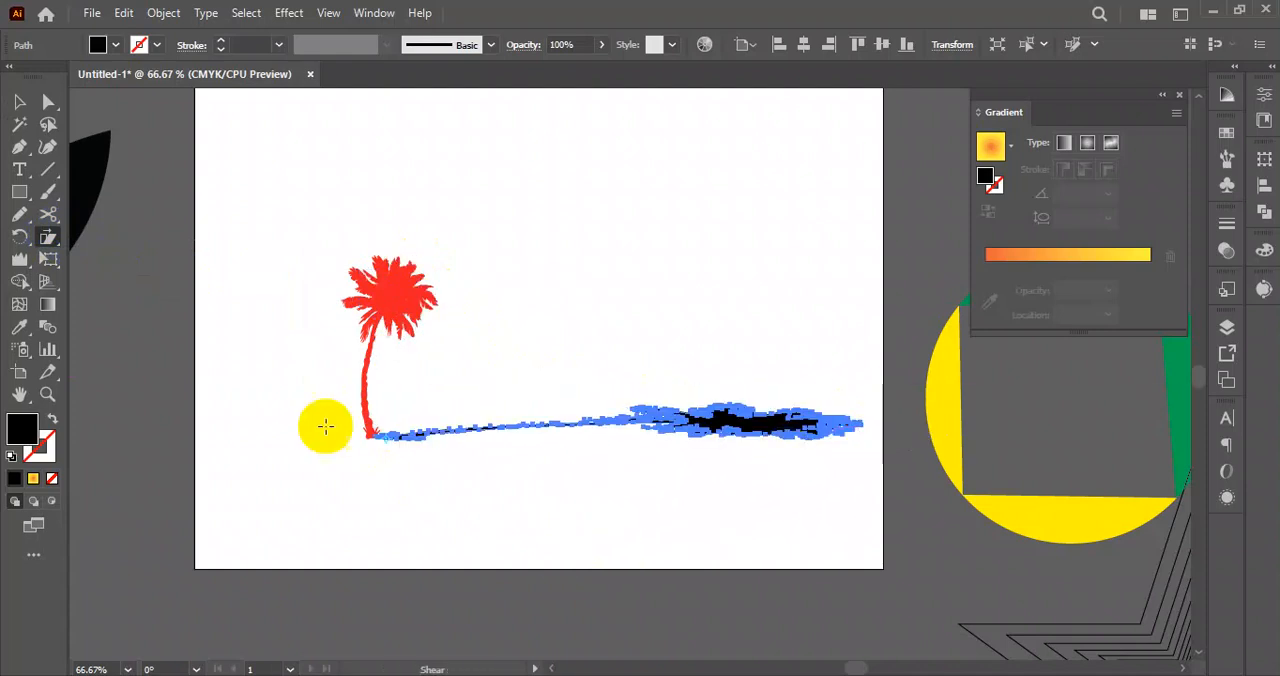
pyautogui.click(15, 100)
pyautogui.click(355, 250)
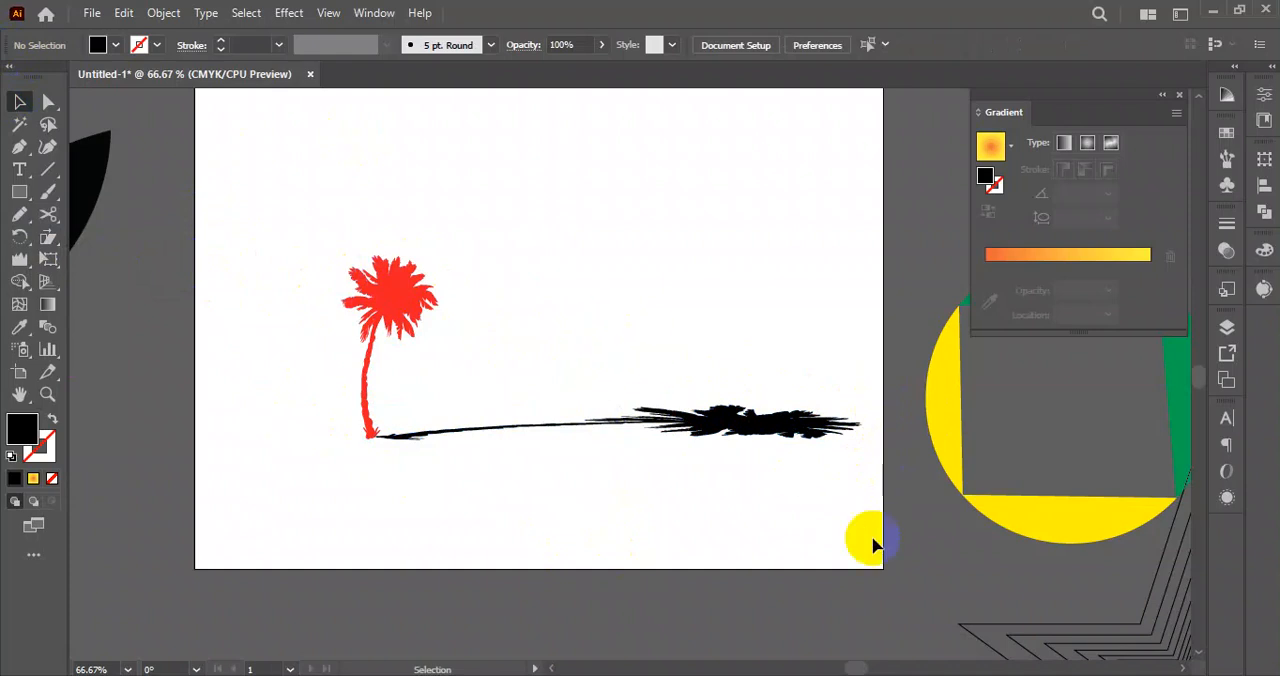
# Switch to the web browser and search Google Images for "man silhouette".
pyautogui.hotkey('alt', 'Tab')
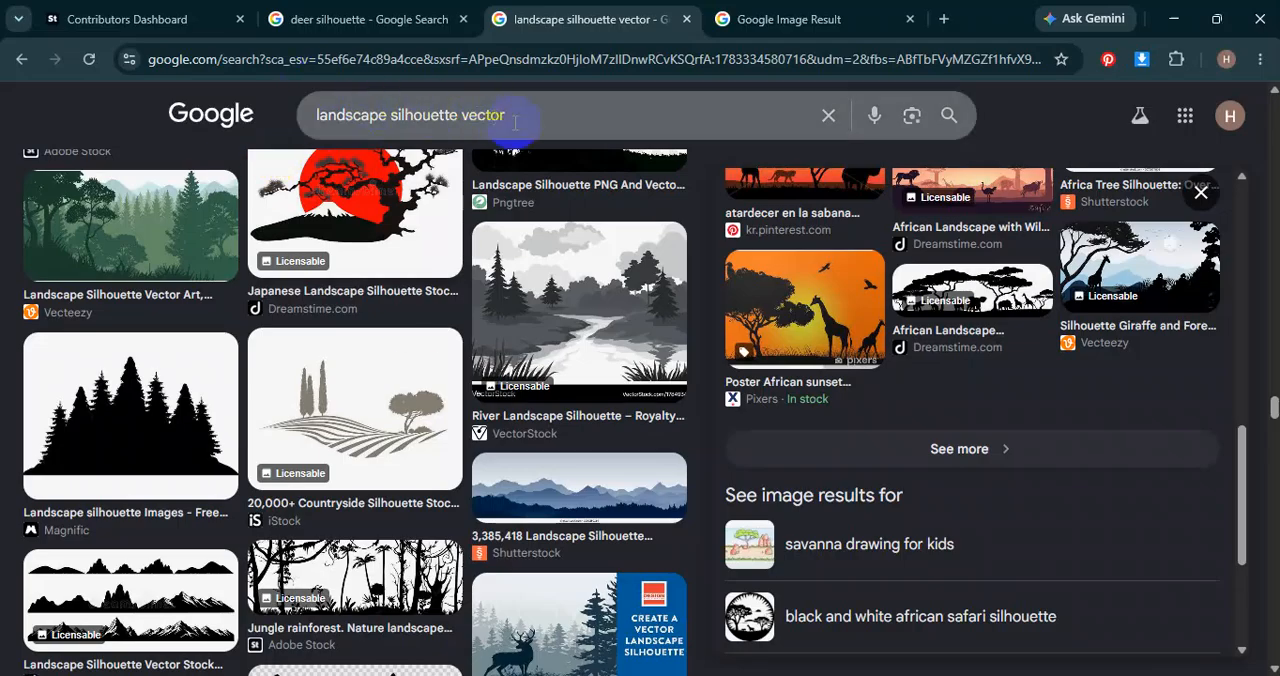
pyautogui.moveTo(517, 120); pyautogui.dragTo(321, 152)
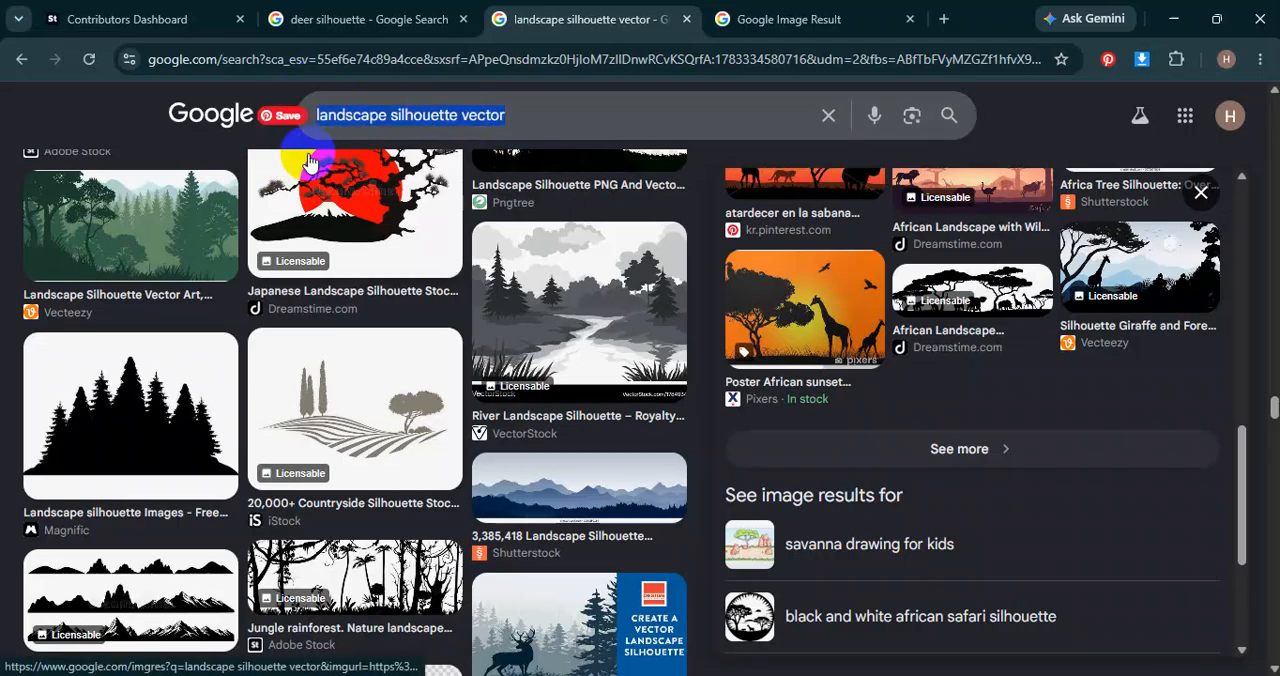
pyautogui.write('man silh')
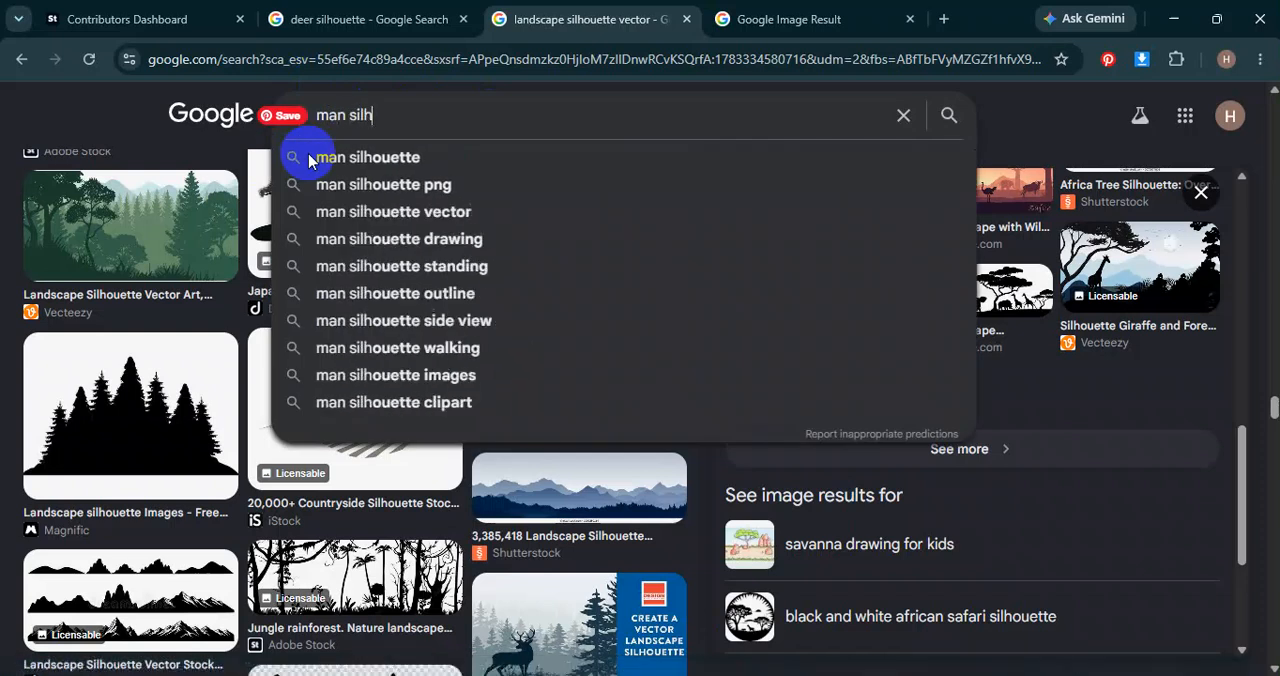
pyautogui.press('Down')
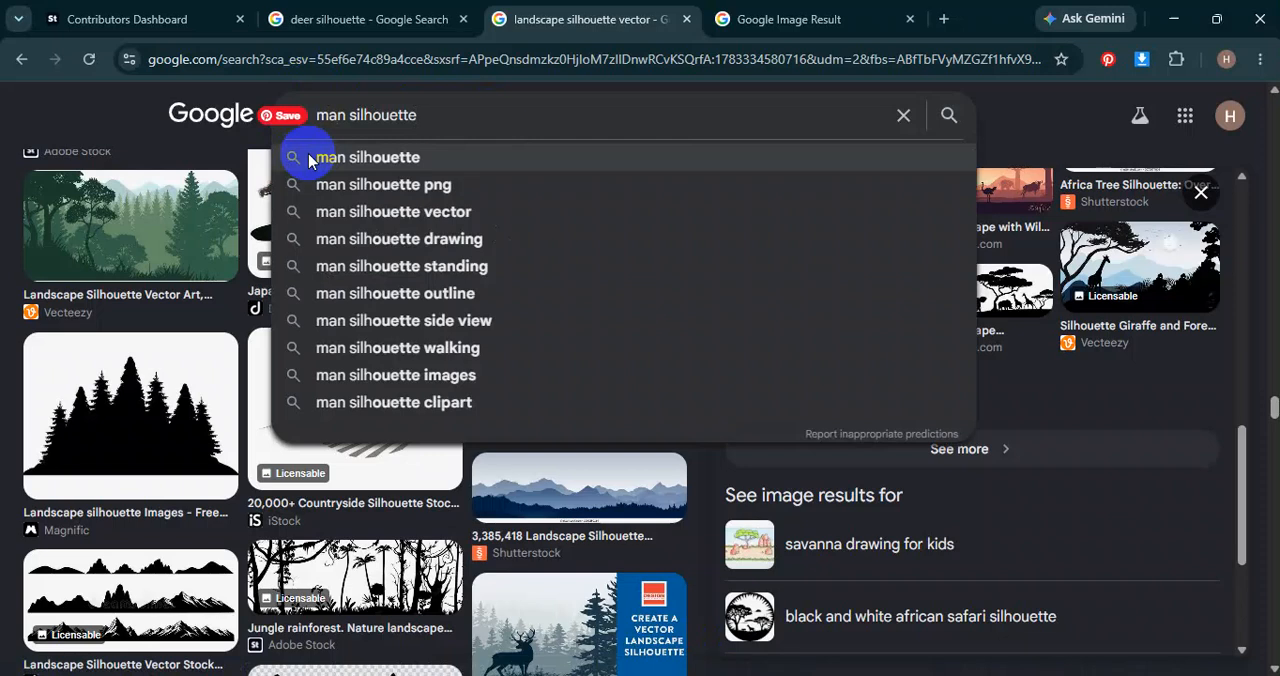
pyautogui.click(309, 161)
pyautogui.scroll(-2, 225, 345)
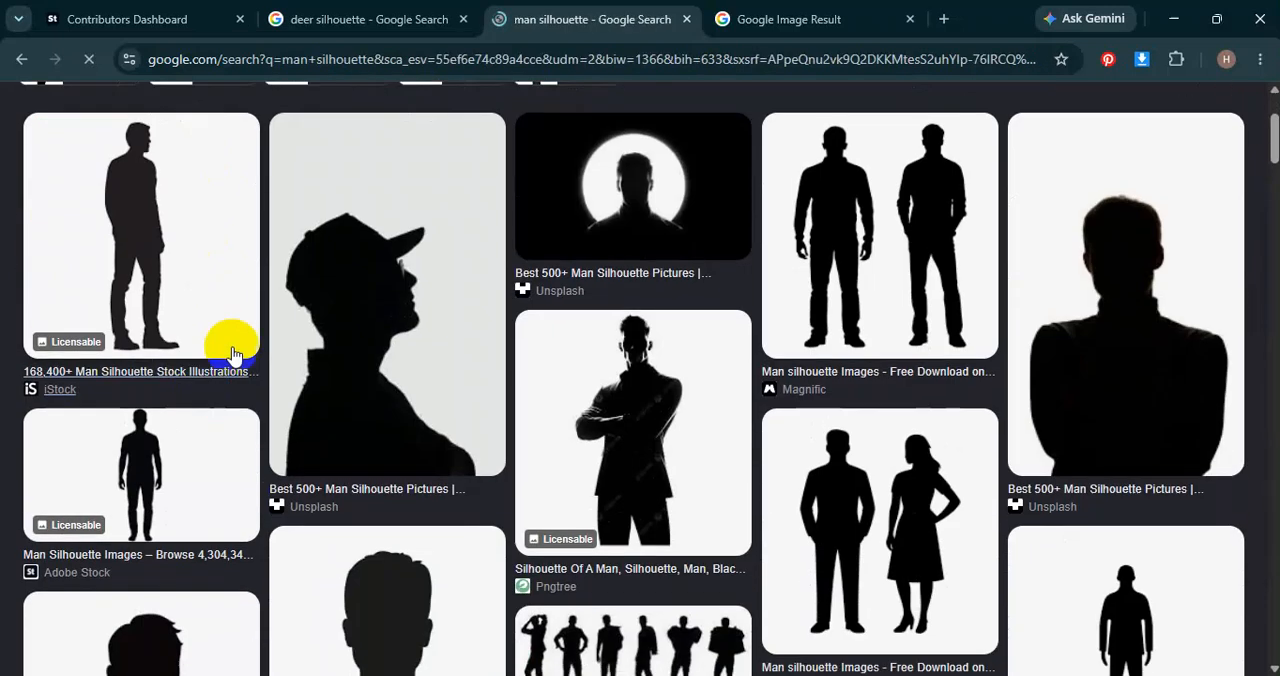
# Copy the iStock image of a man standing in side view, switch to Illustrator and paste it over the artboard.
pyautogui.click(166, 251)
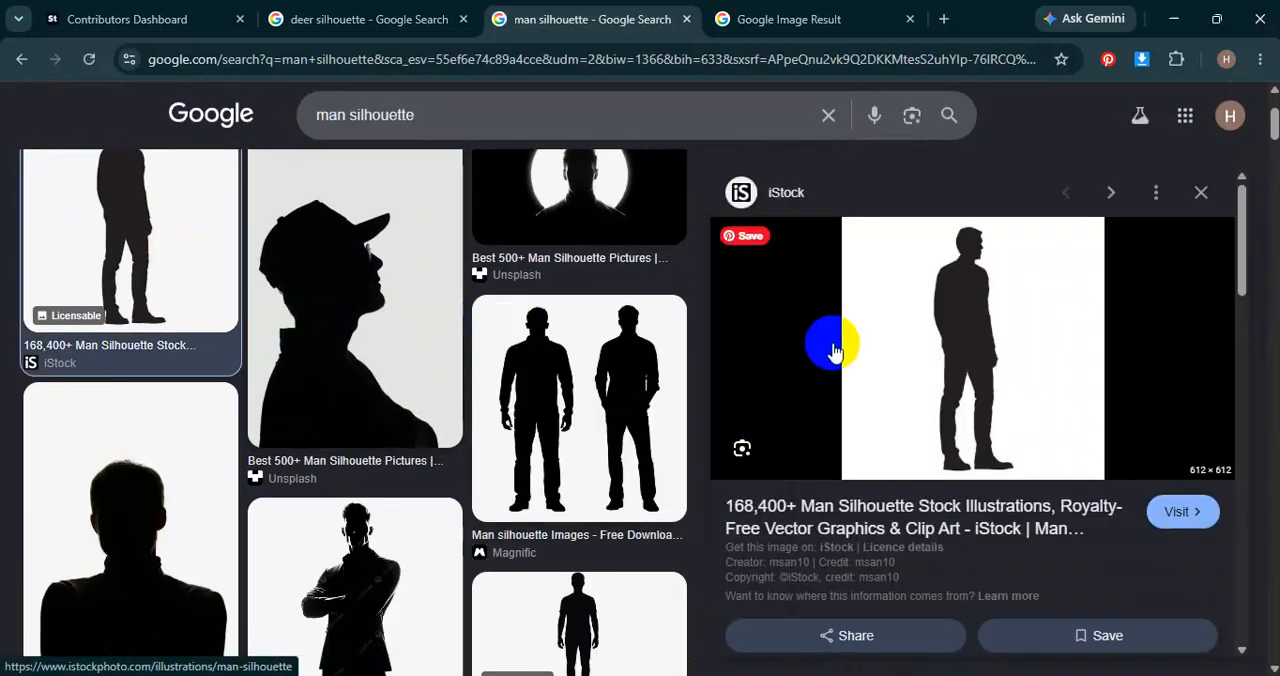
pyautogui.rightClick(967, 307)
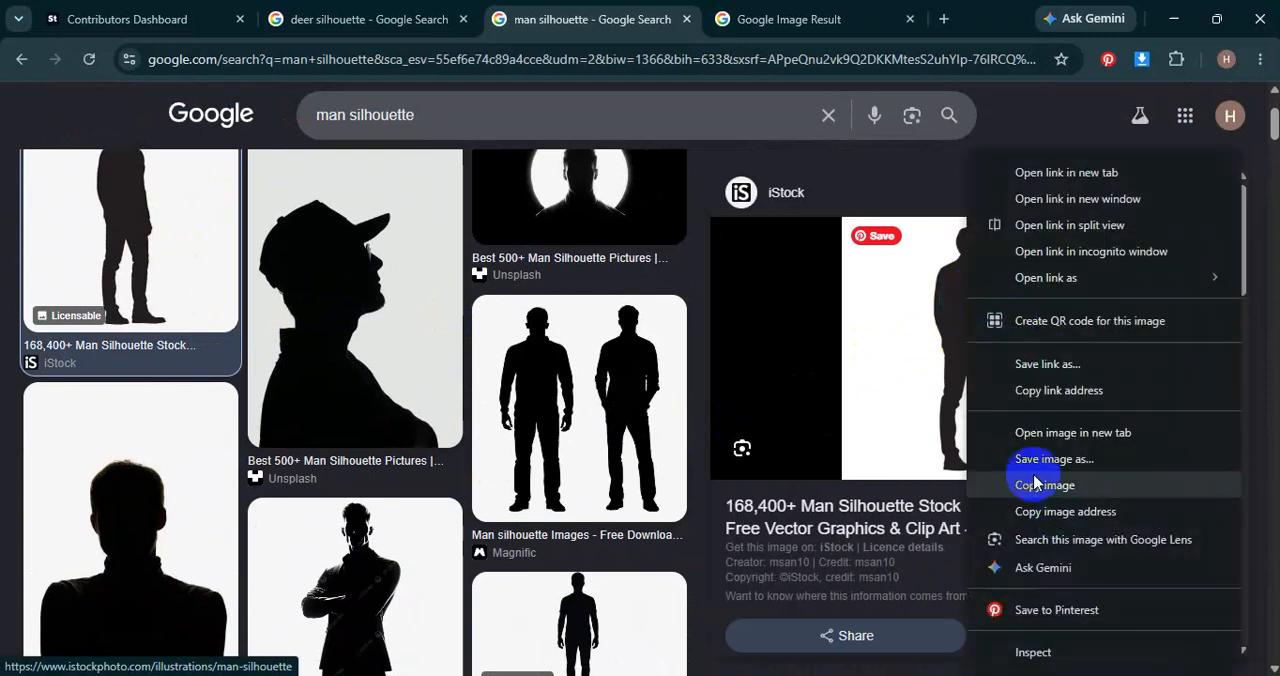
pyautogui.click(955, 488)
pyautogui.hotkey('alt', 'Tab')
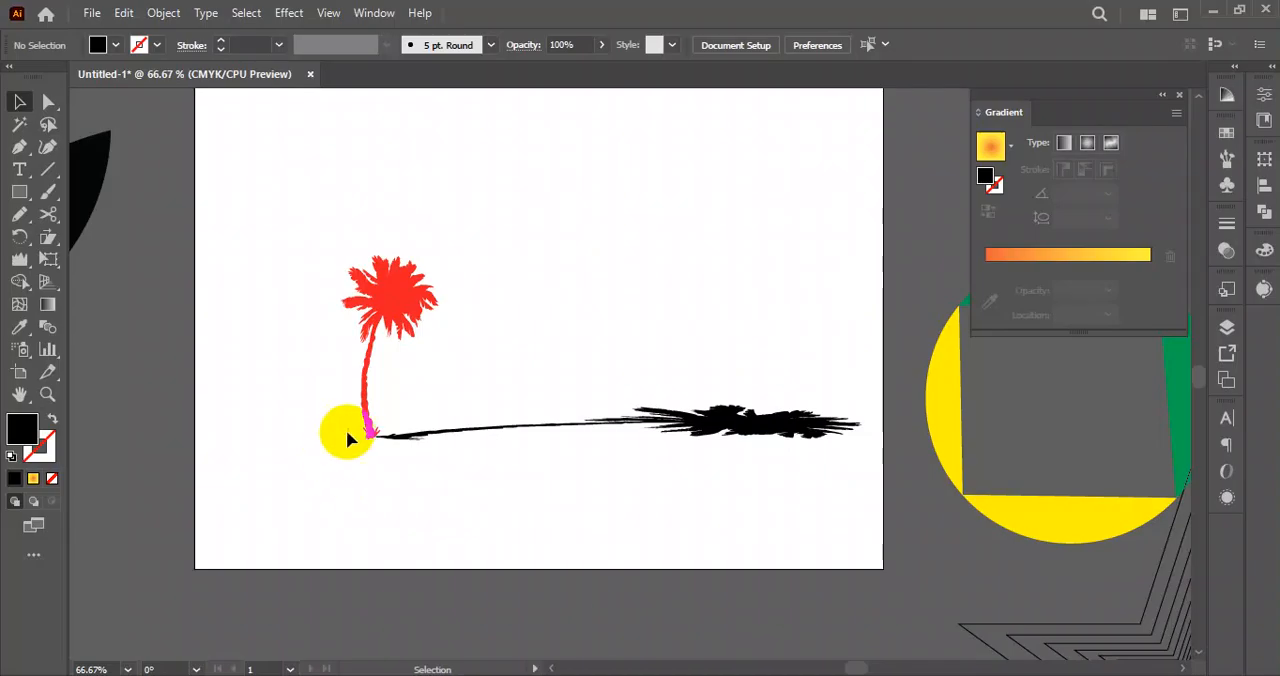
pyautogui.hotkey('ctrl', 'v')
pyautogui.moveTo(657, 320); pyautogui.dragTo(535, 320)
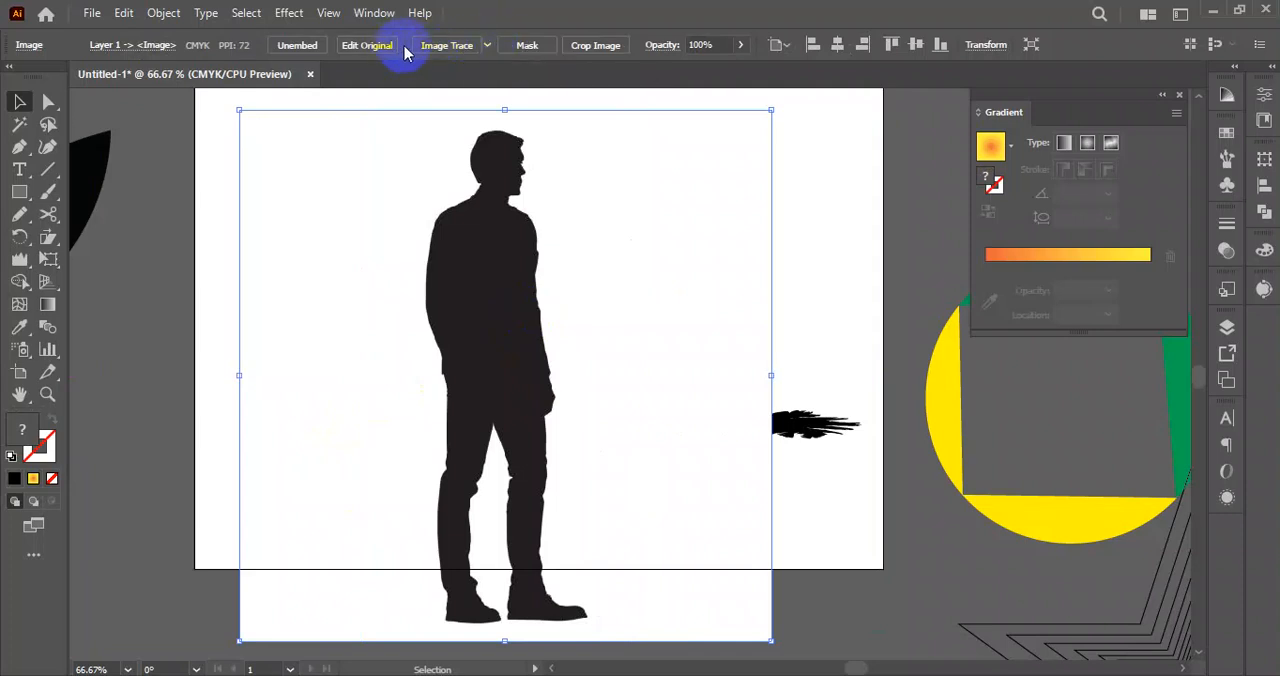
# Trace the pasted man image with the Silhouettes preset and expand the result.
pyautogui.click(488, 45)
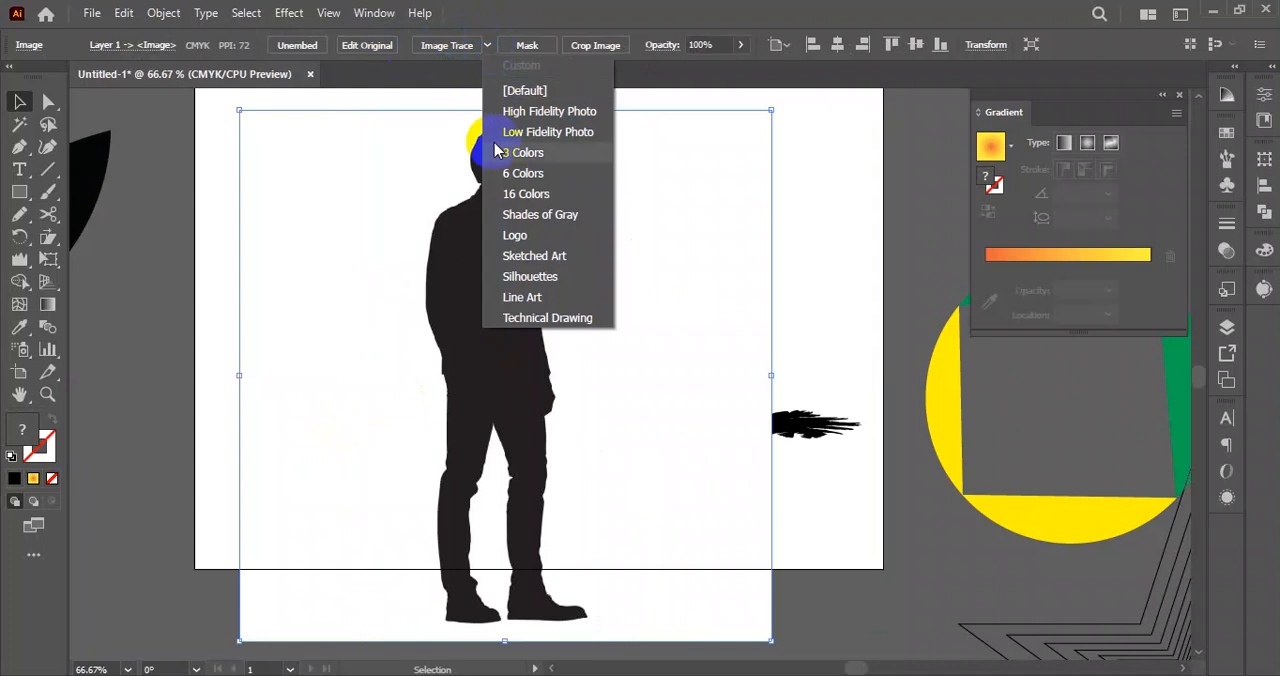
pyautogui.click(518, 278)
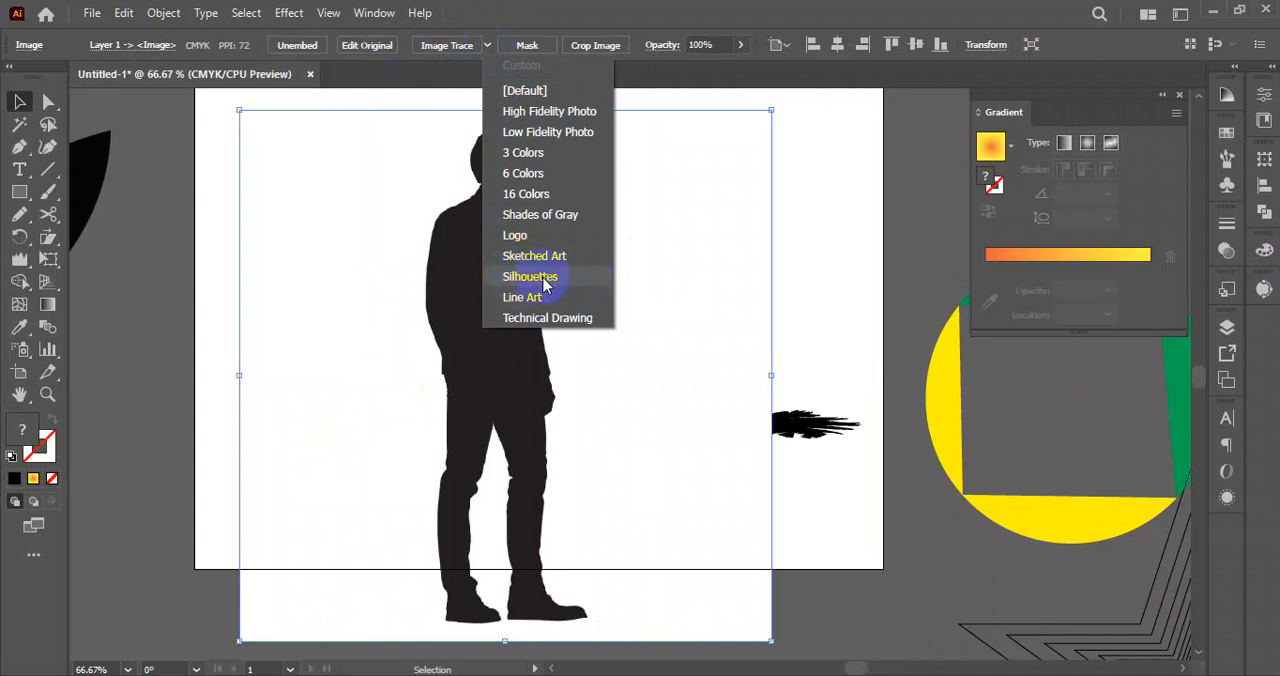
pyautogui.click(543, 283)
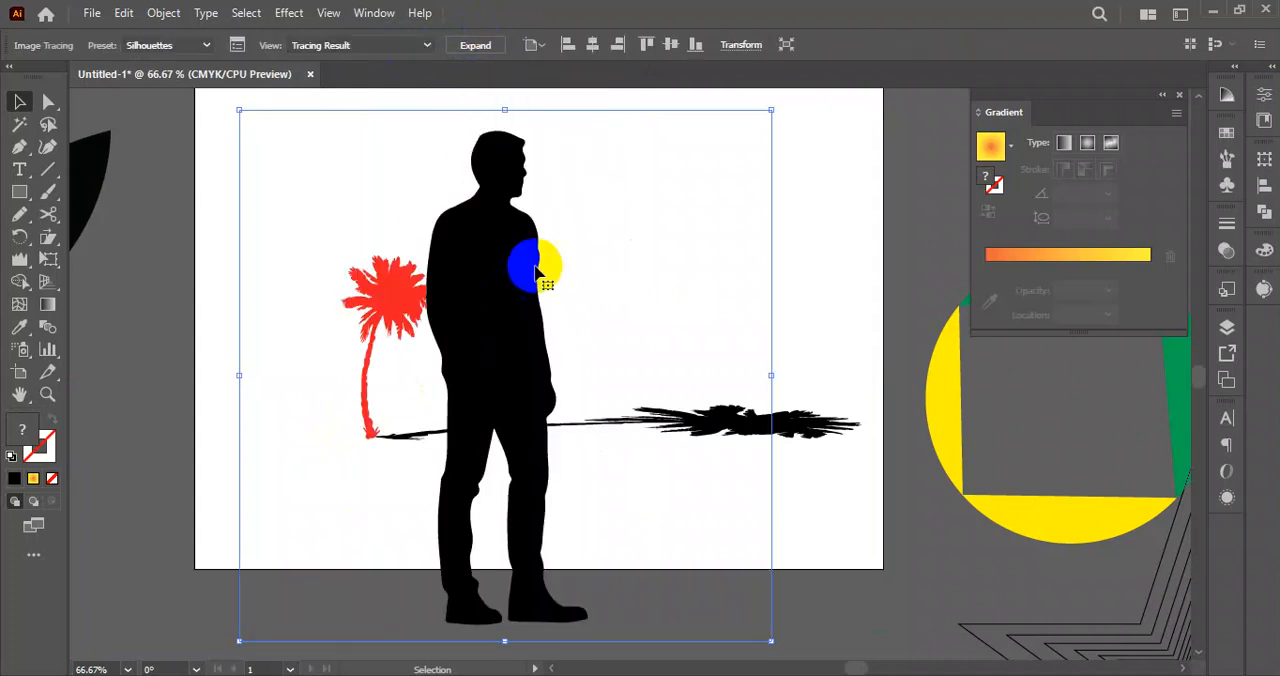
pyautogui.click(475, 46)
# Scale the man silhouette down to about half its height and place it above the palm shadow's crown.
pyautogui.moveTo(524, 236)
pyautogui.mouseDown()
pyautogui.moveTo(496, 340)
pyautogui.moveTo(270, 230)
pyautogui.mouseUp()
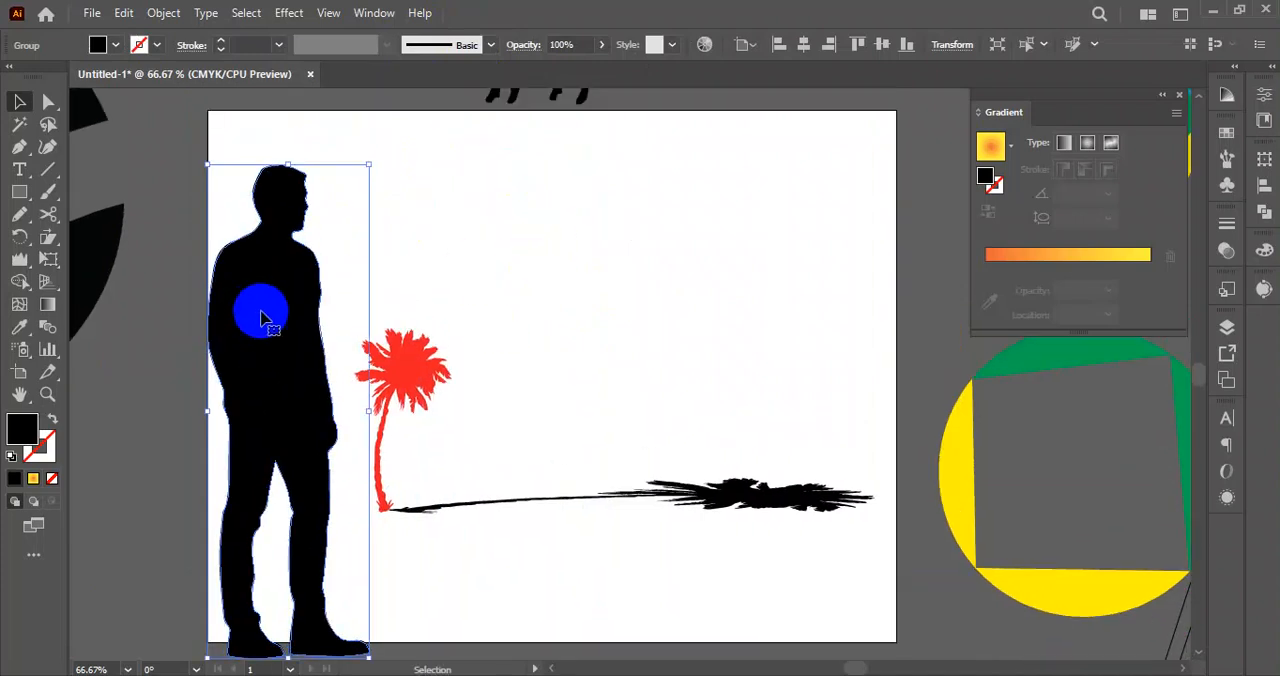
pyautogui.moveTo(288, 163); pyautogui.dragTo(277, 278)
pyautogui.click(443, 280)
pyautogui.scroll(1, 443, 280)
pyautogui.moveTo(280, 416); pyautogui.dragTo(746, 302)
pyautogui.press('space')
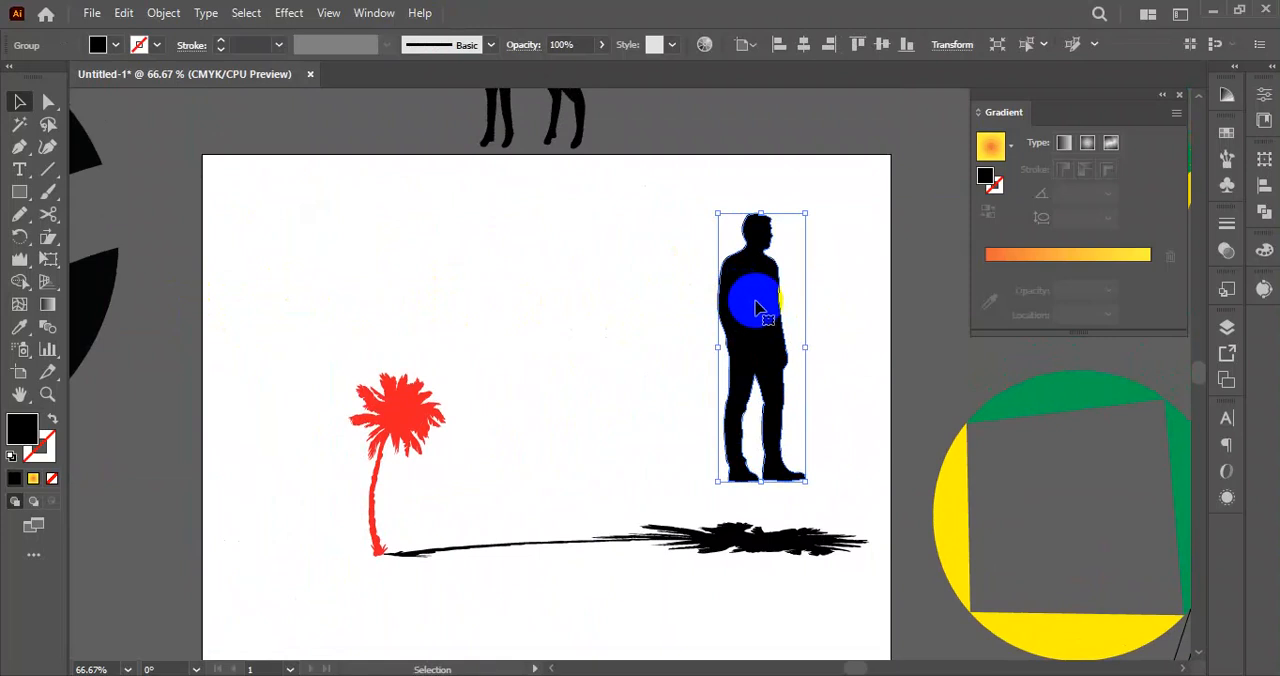
# Fill the front man silhouette with green and shift it slightly to the right of the black copy behind it.
pyautogui.press('a')
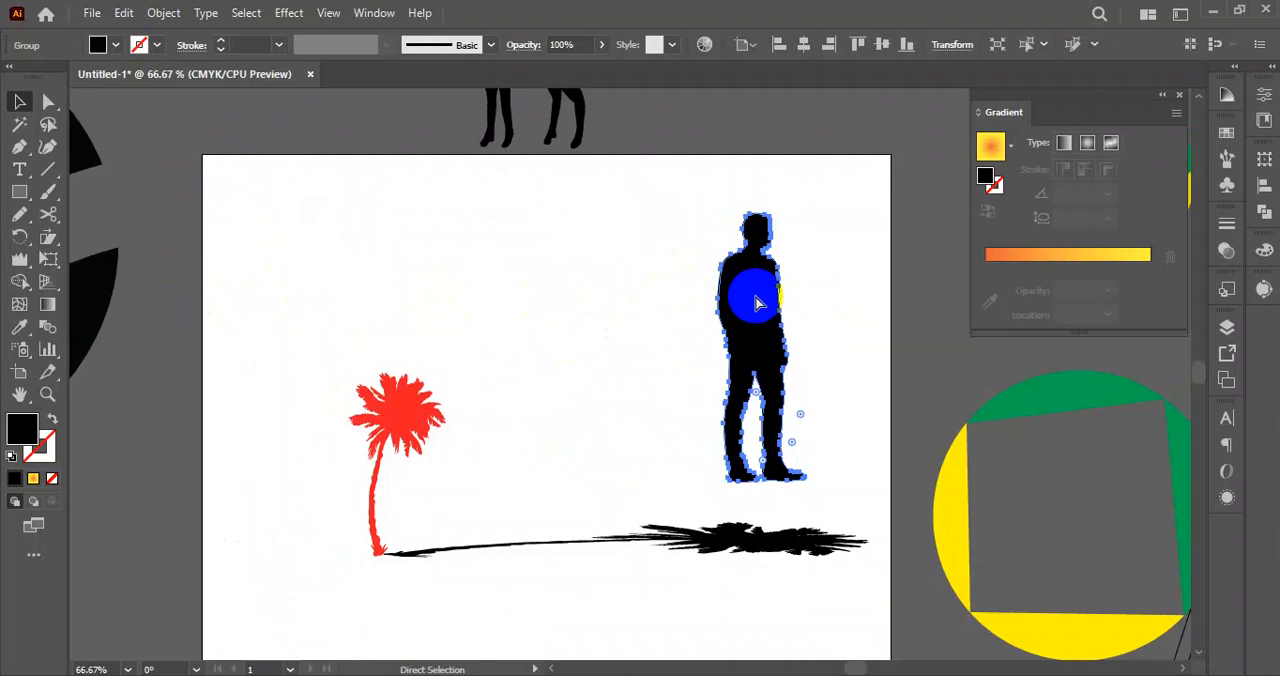
pyautogui.press('v')
pyautogui.click(843, 289)
pyautogui.click(751, 314)
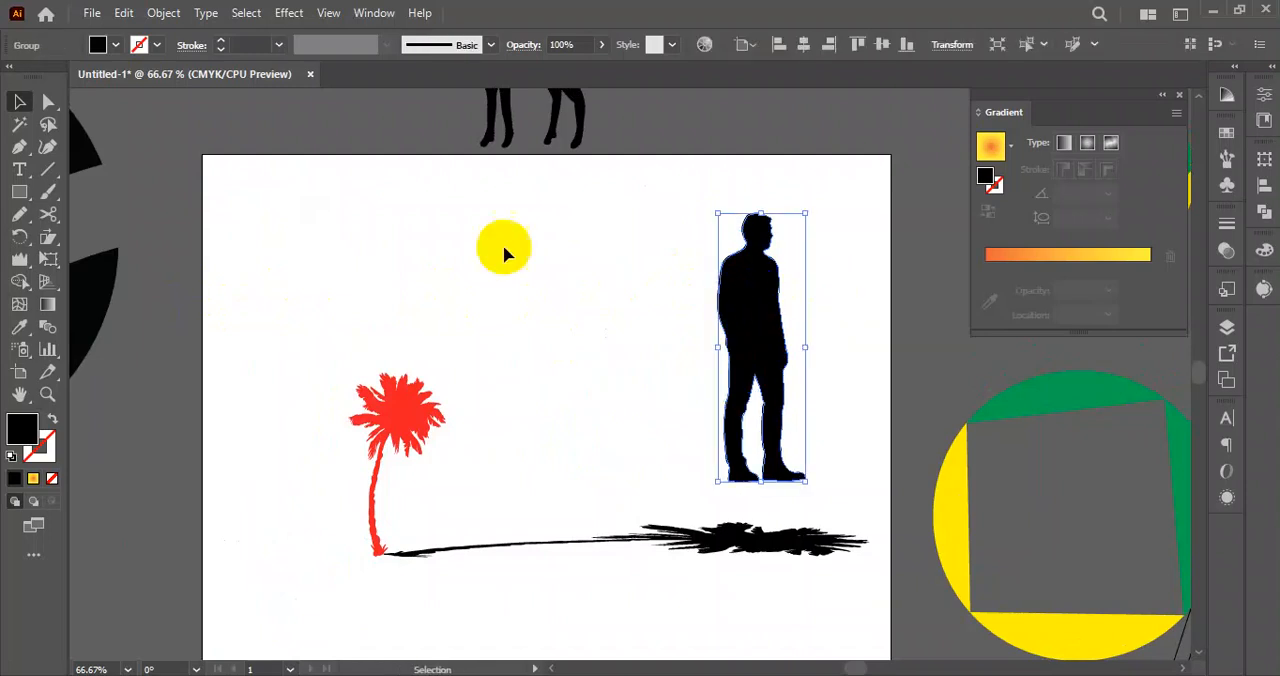
pyautogui.click(117, 46)
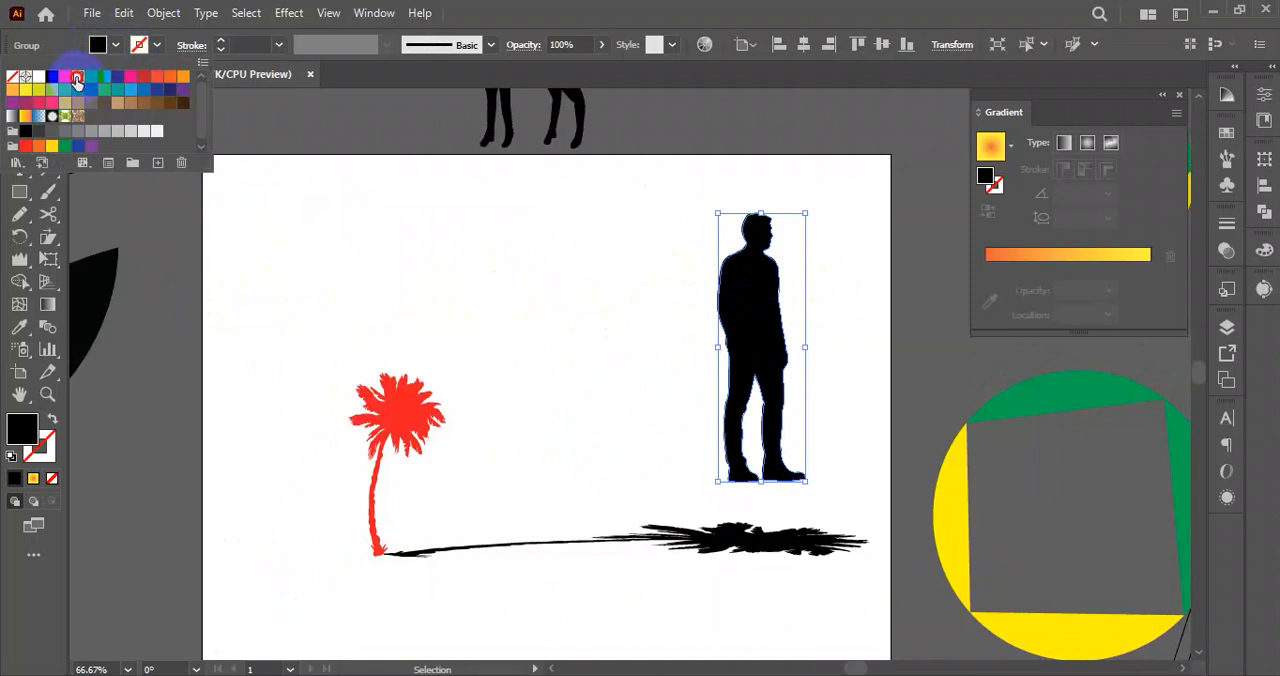
pyautogui.click(77, 79)
pyautogui.click(92, 79)
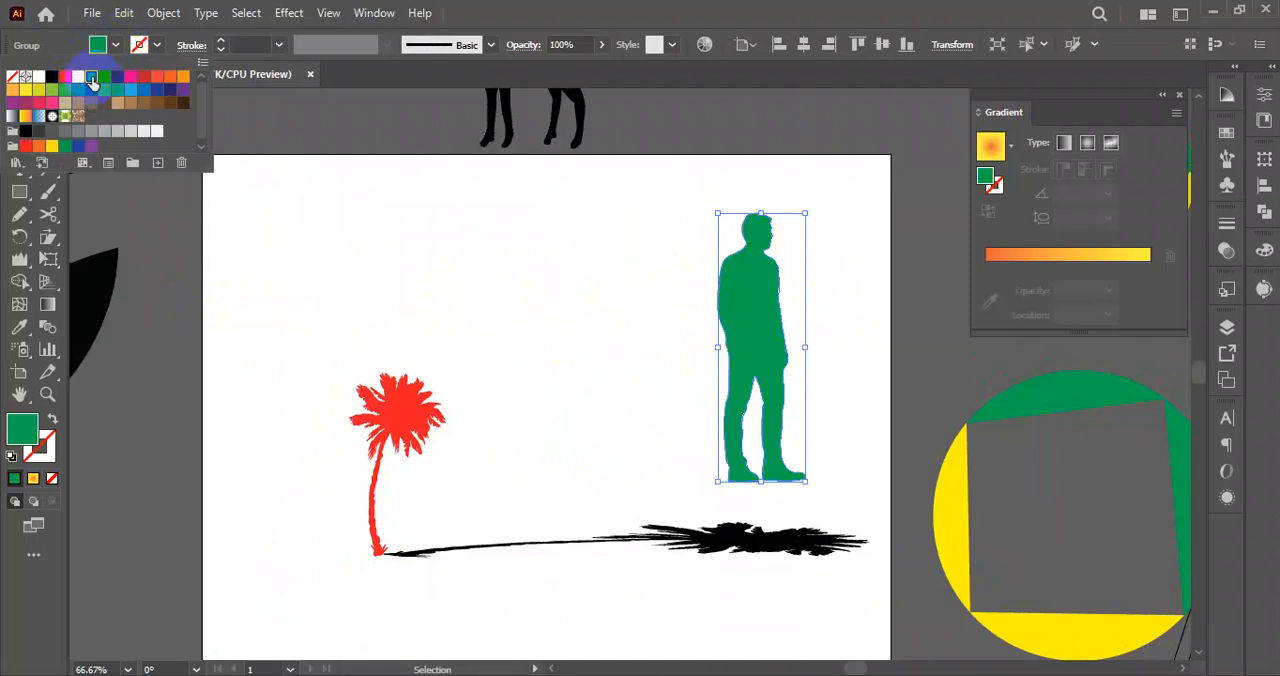
pyautogui.click(521, 271)
pyautogui.click(528, 259)
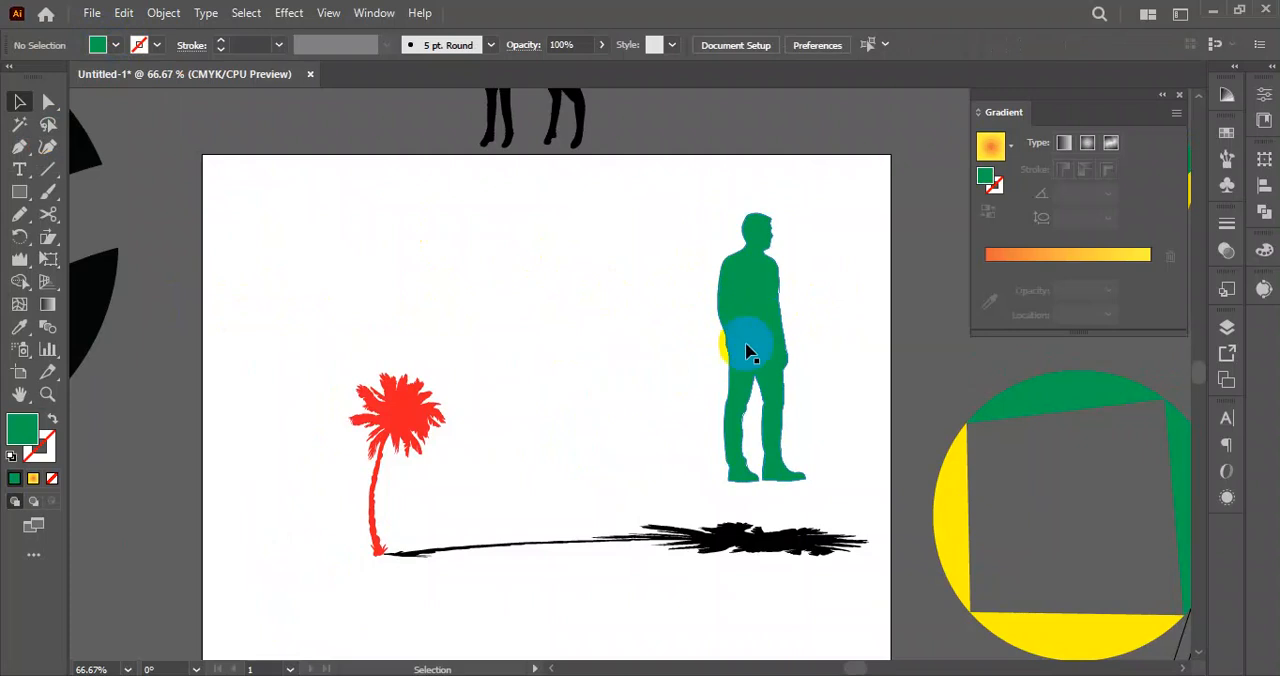
pyautogui.moveTo(765, 330); pyautogui.dragTo(771, 330)
pyautogui.click(846, 321)
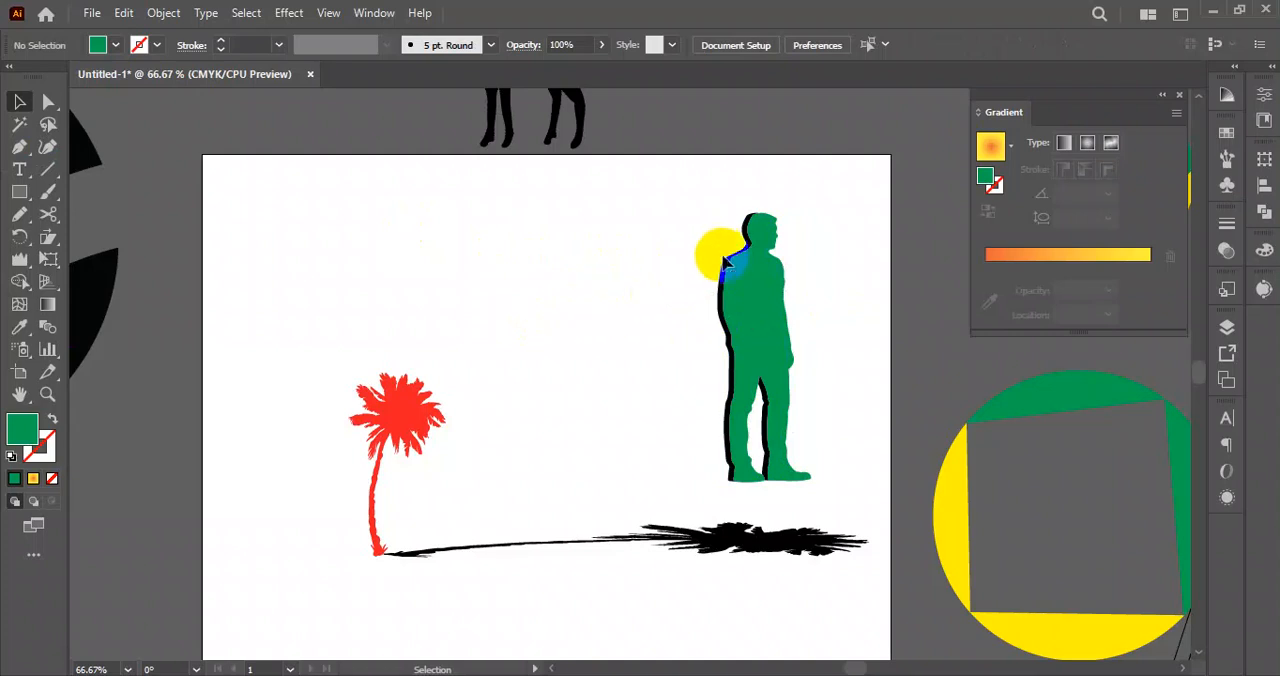
# Shear the black man copy from the feet into a long shadow slanting toward the upper left, and deselect it.
pyautogui.moveTo(727, 266); pyautogui.dragTo(587, 319)
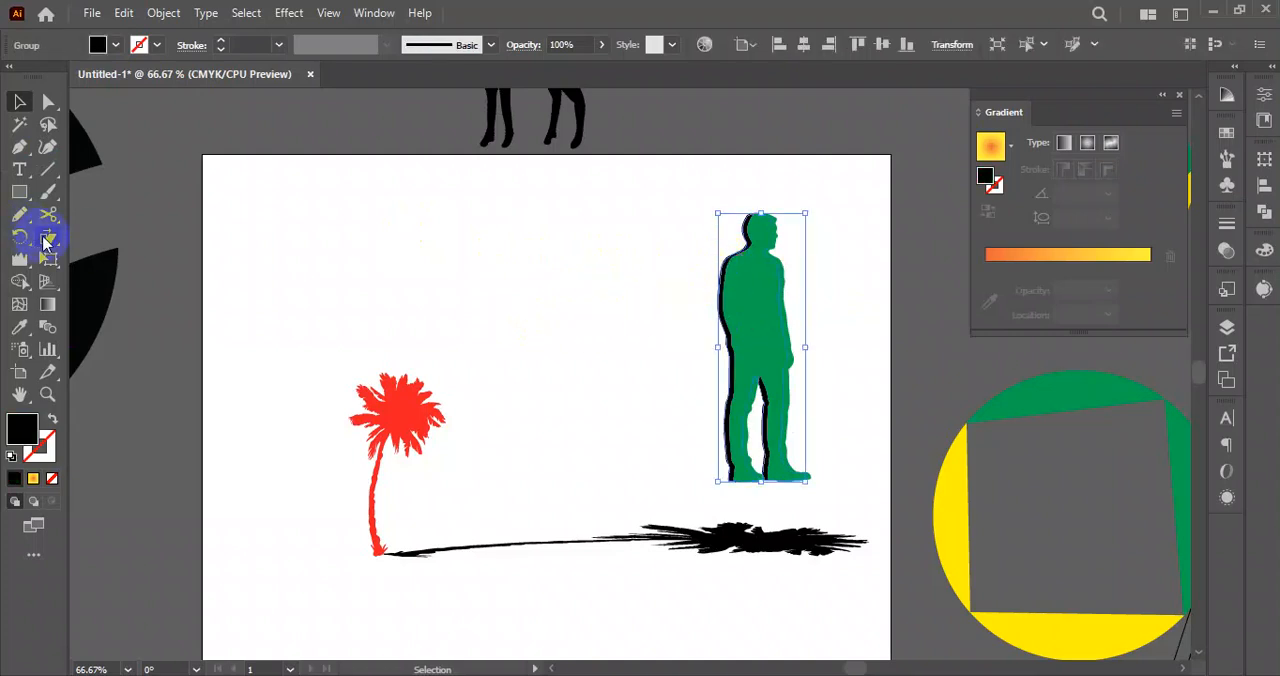
pyautogui.click(45, 241)
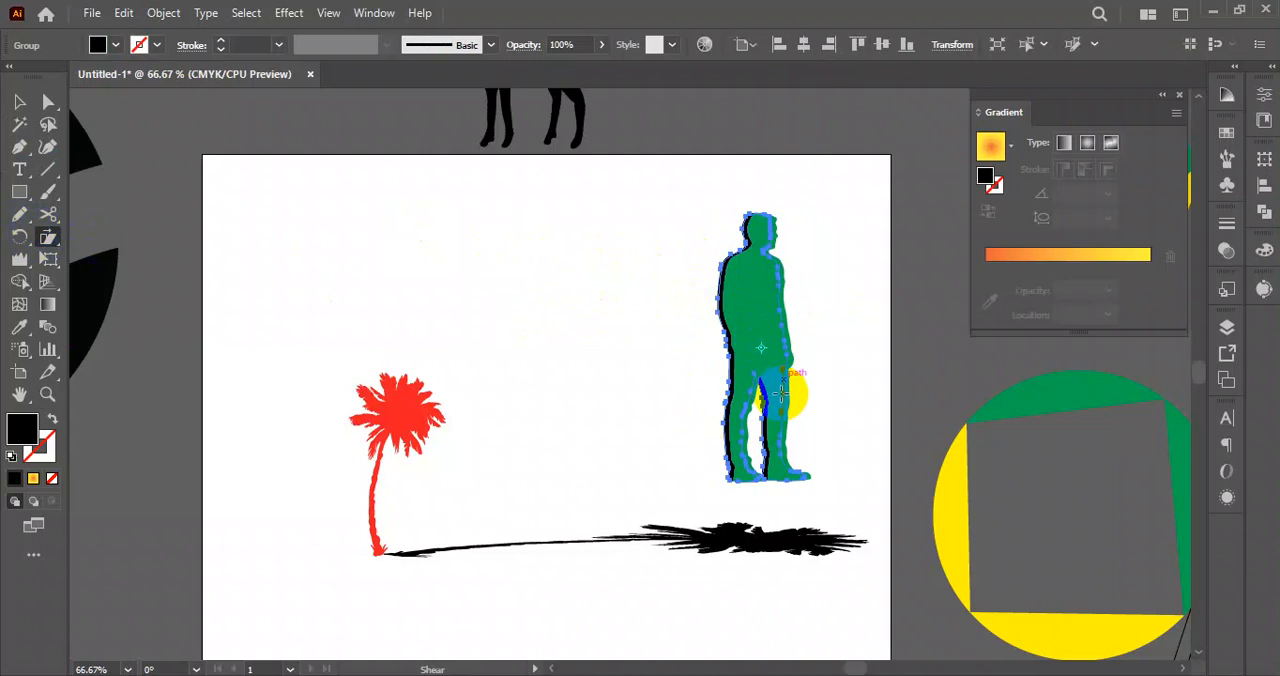
pyautogui.moveTo(781, 393); pyautogui.dragTo(752, 474)
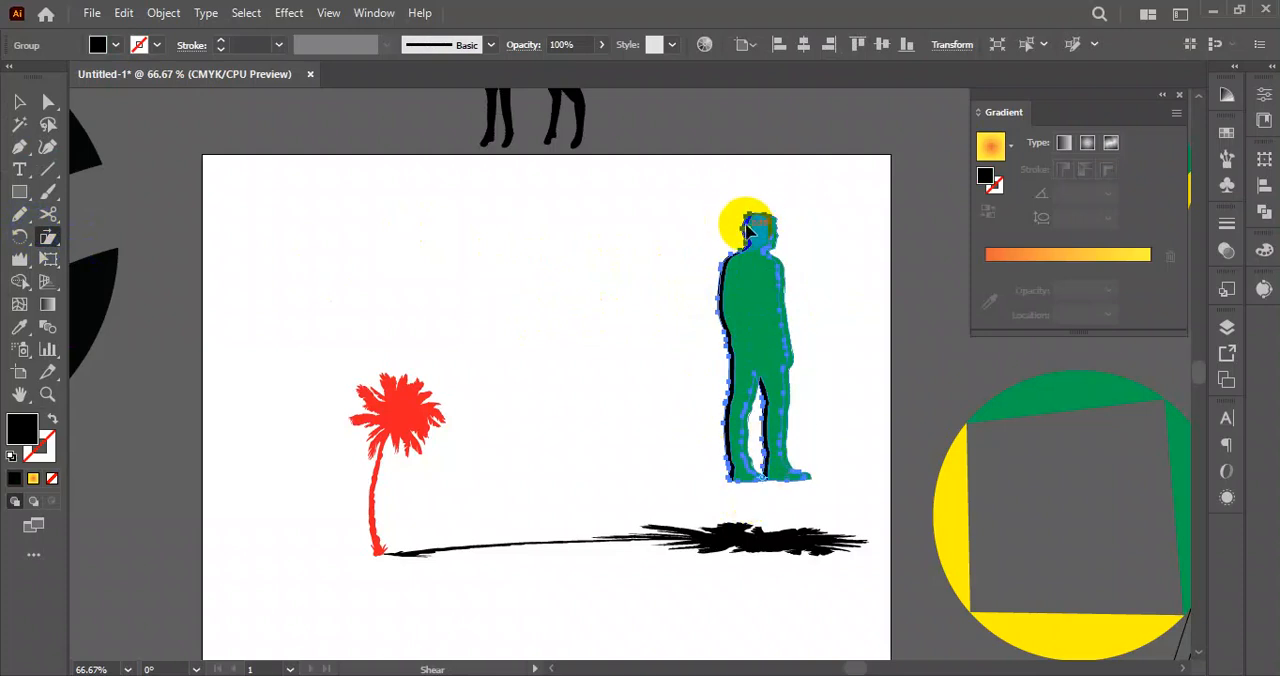
pyautogui.moveTo(748, 228); pyautogui.dragTo(300, 341)
pyautogui.click(18, 101)
pyautogui.click(530, 248)
# Select the red palm tree with its shadow and move both down across the artboard's bottom edge.
pyautogui.moveTo(314, 479); pyautogui.dragTo(580, 620)
pyautogui.moveTo(390, 422); pyautogui.dragTo(372, 527)
pyautogui.scroll(-2, 609, 357)
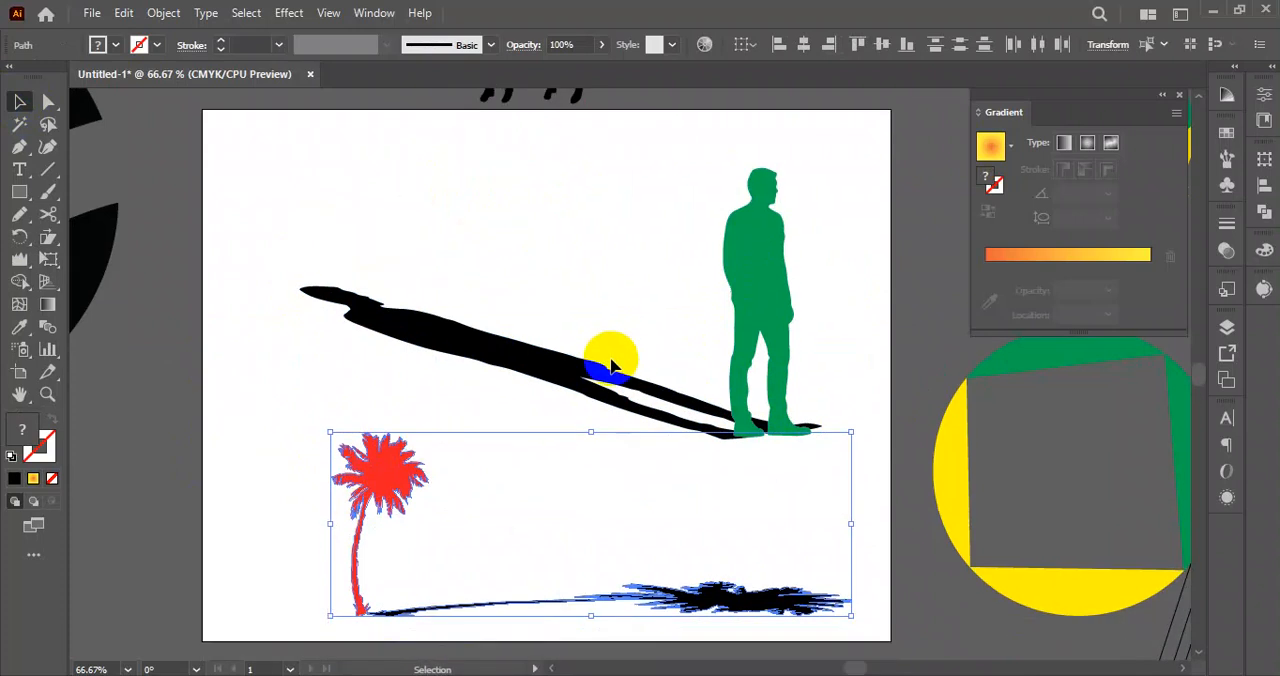
pyautogui.moveTo(382, 452); pyautogui.dragTo(362, 548)
pyautogui.scroll(-1, 474, 428)
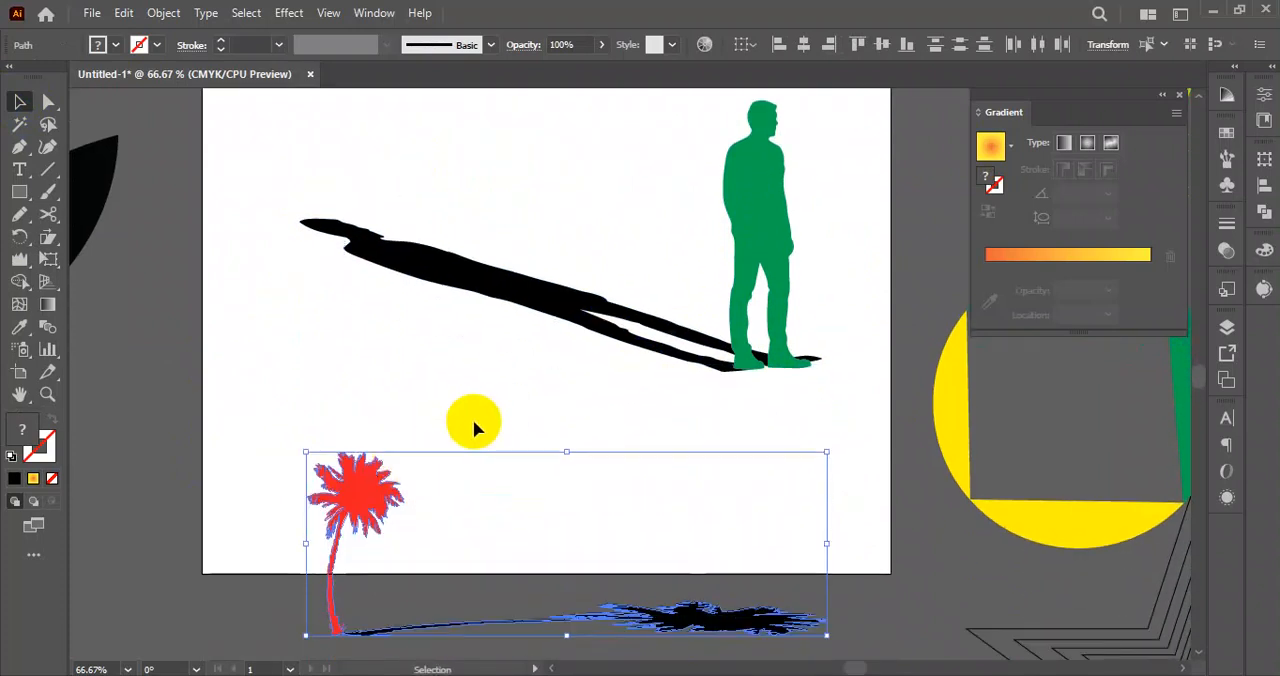
# Shift the man's black shadow slightly left to line up with the green figure's feet, and deselect it.
pyautogui.scroll(1, 655, 355)
pyautogui.moveTo(655, 345); pyautogui.dragTo(630, 345)
pyautogui.click(597, 422)
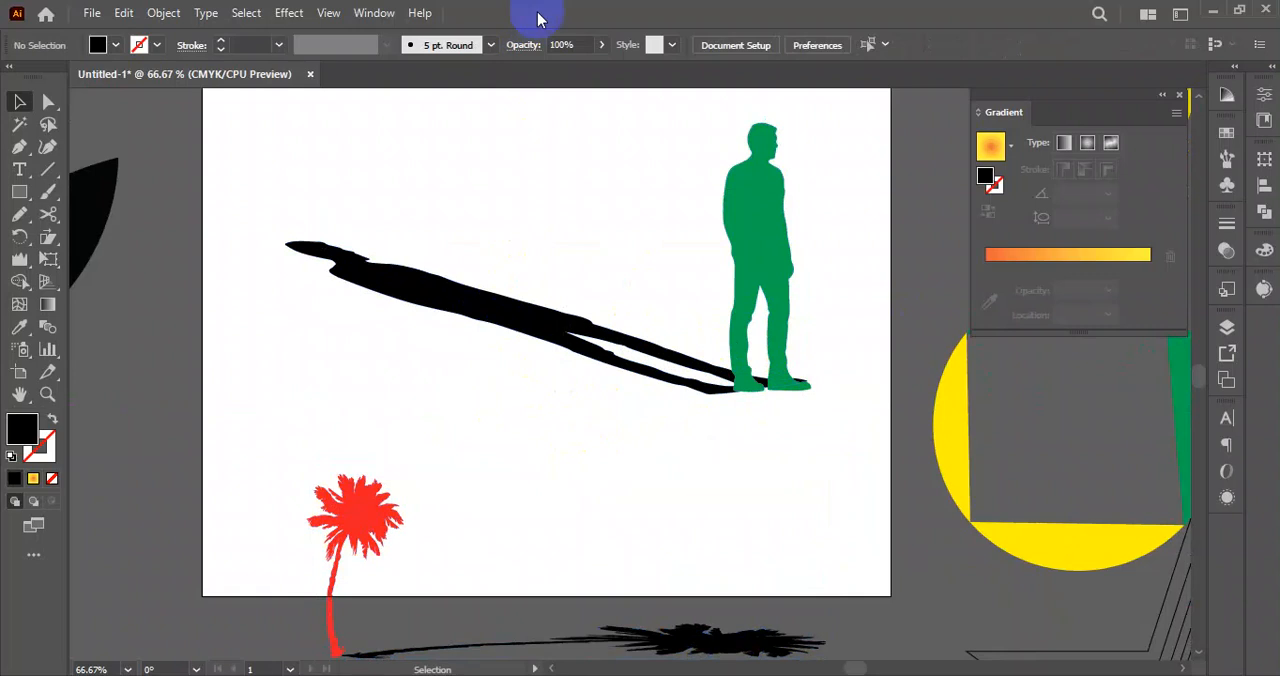
# Scale the man and his shadow together to about a third of their size and move them to the artboard's lower-left corner.
pyautogui.moveTo(309, 156); pyautogui.dragTo(868, 380)
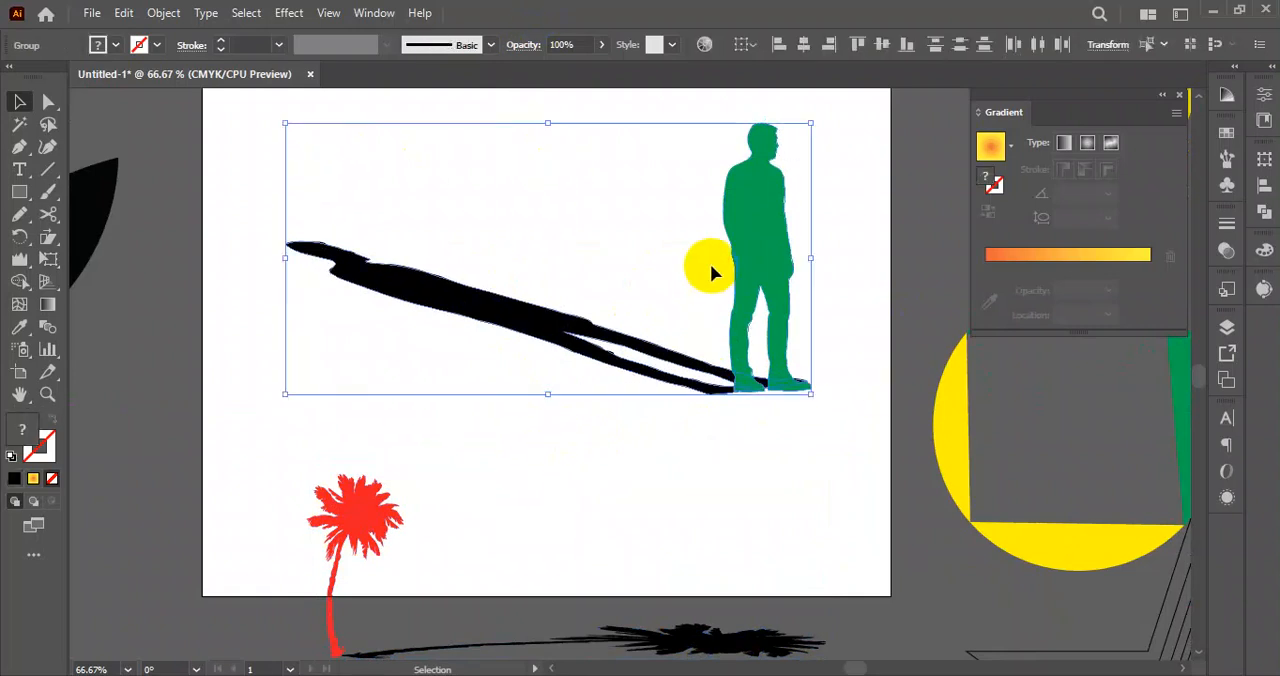
pyautogui.moveTo(811, 123); pyautogui.dragTo(634, 211)
pyautogui.moveTo(600, 255); pyautogui.dragTo(212, 539)
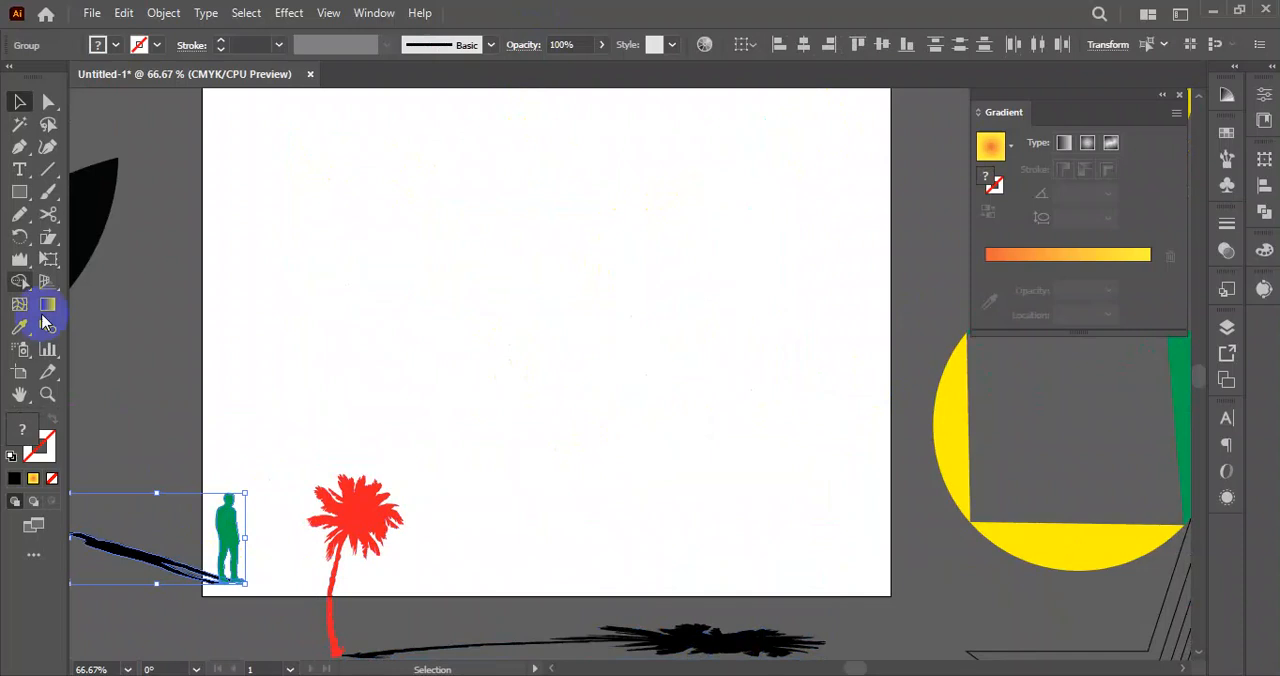
# Draw a small black square on the upper artboard and duplicate it into an evenly spaced row of six.
pyautogui.click(48, 242)
pyautogui.click(19, 191)
pyautogui.moveTo(323, 227)
pyautogui.mouseDown()
pyautogui.moveTo(392, 294)
pyautogui.moveTo(463, 266)
pyautogui.moveTo(449, 263)
pyautogui.moveTo(465, 272)
pyautogui.mouseUp()
pyautogui.click(19, 101)
pyautogui.hotkey('ctrl', 'd')
pyautogui.hotkey('ctrl', 'd')
pyautogui.hotkey('ctrl', 'd')
pyautogui.hotkey('ctrl', 'd')
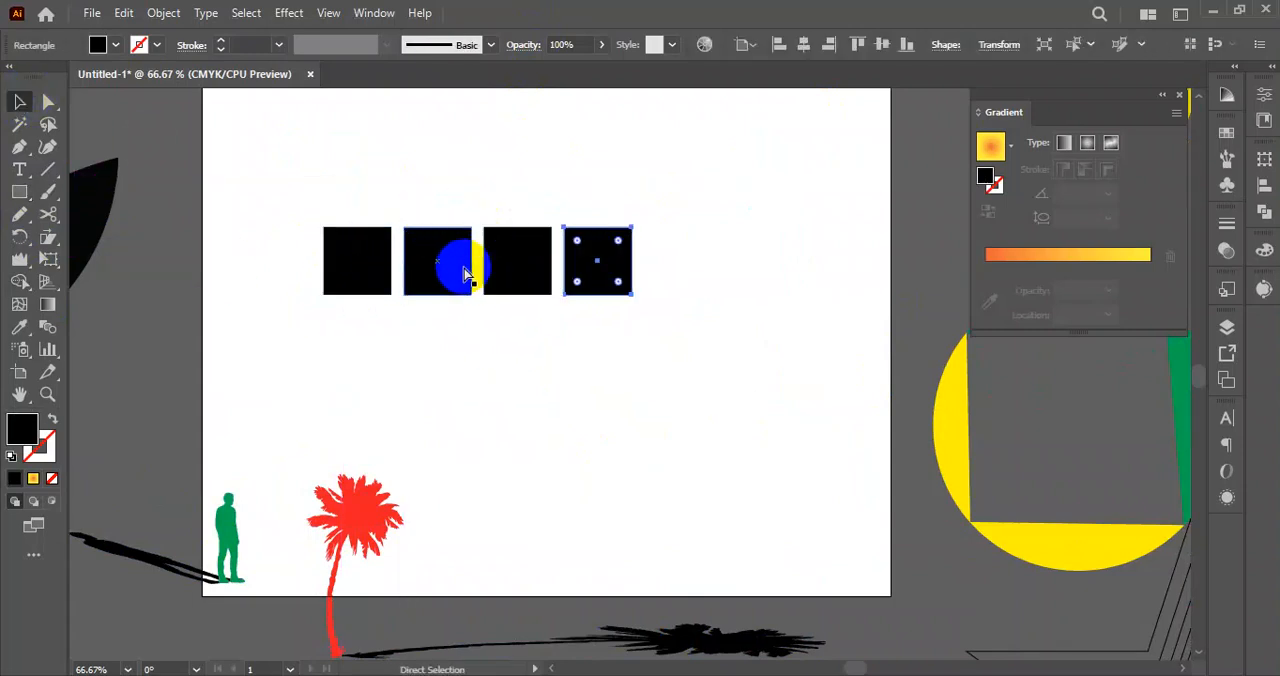
# Duplicate the row of black squares directly below the original to make two rows of six.
pyautogui.moveTo(349, 182); pyautogui.dragTo(760, 312)
pyautogui.moveTo(765, 270); pyautogui.dragTo(286, 386)
pyautogui.click(829, 217)
# Shear all twelve squares together into slanted parallelograms running down toward the artboard's lower right.
pyautogui.scroll(2, 826, 274)
pyautogui.moveTo(551, 229); pyautogui.dragTo(545, 276)
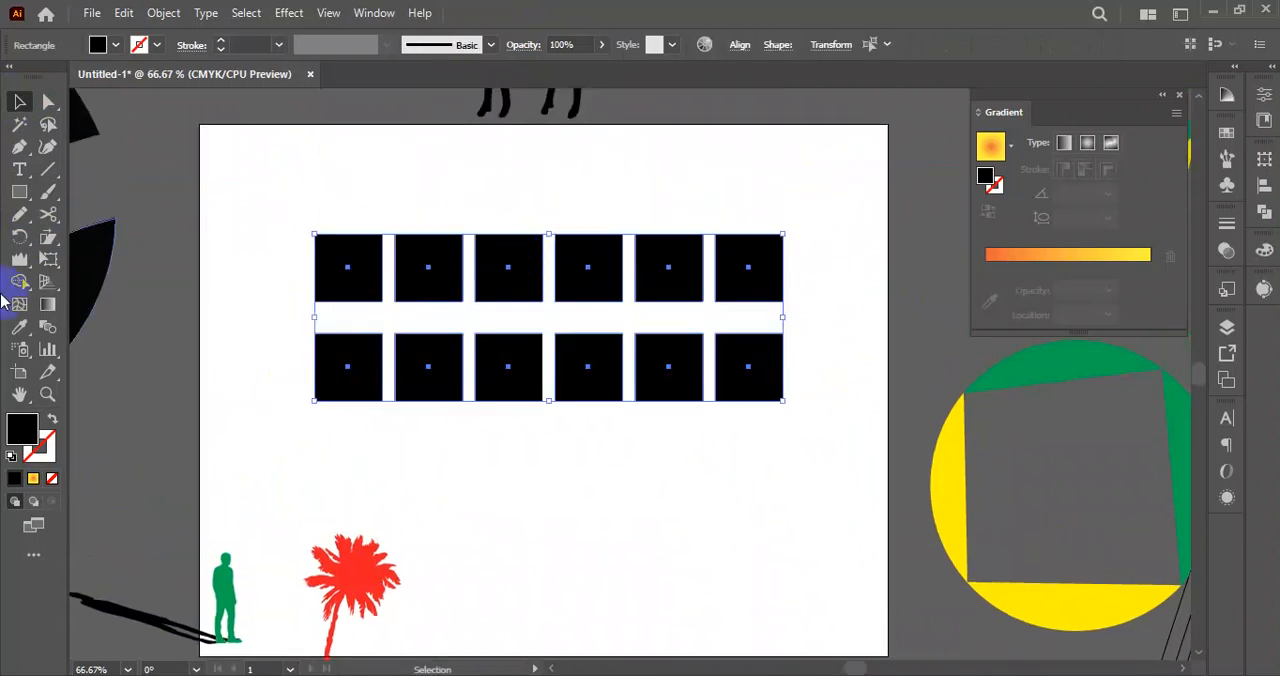
pyautogui.click(47, 238)
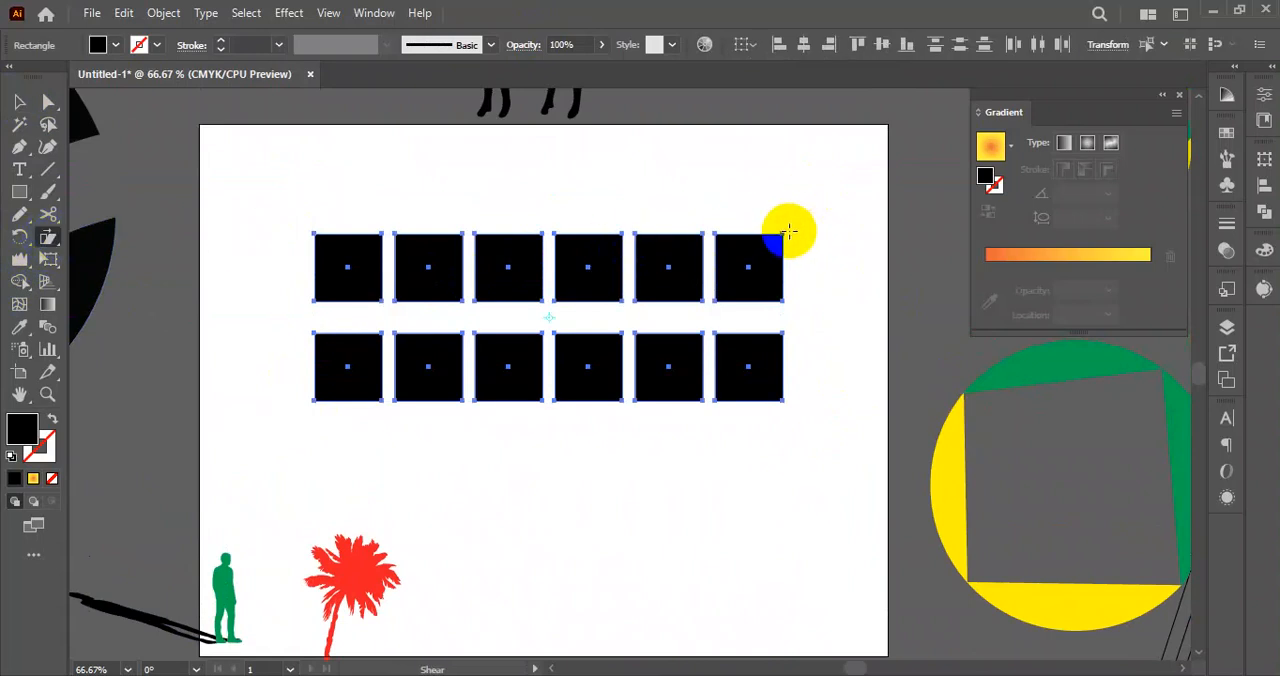
pyautogui.moveTo(782, 233); pyautogui.dragTo(637, 243)
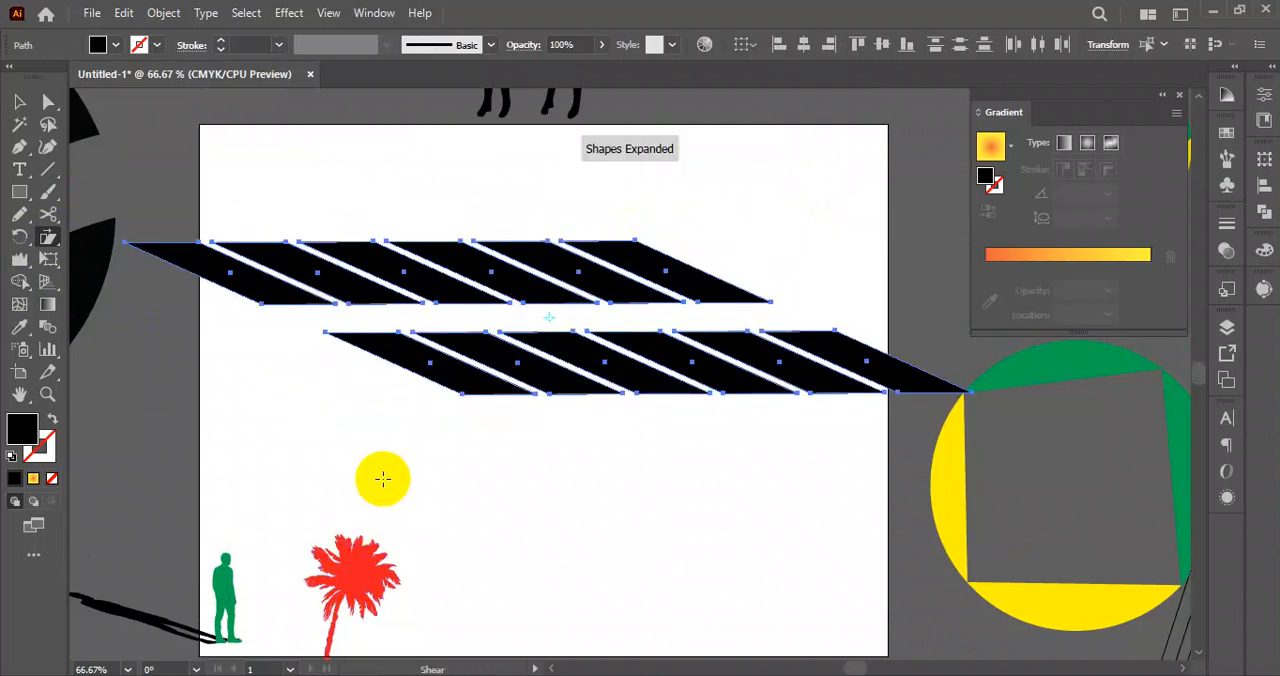
pyautogui.moveTo(458, 393); pyautogui.dragTo(452, 368)
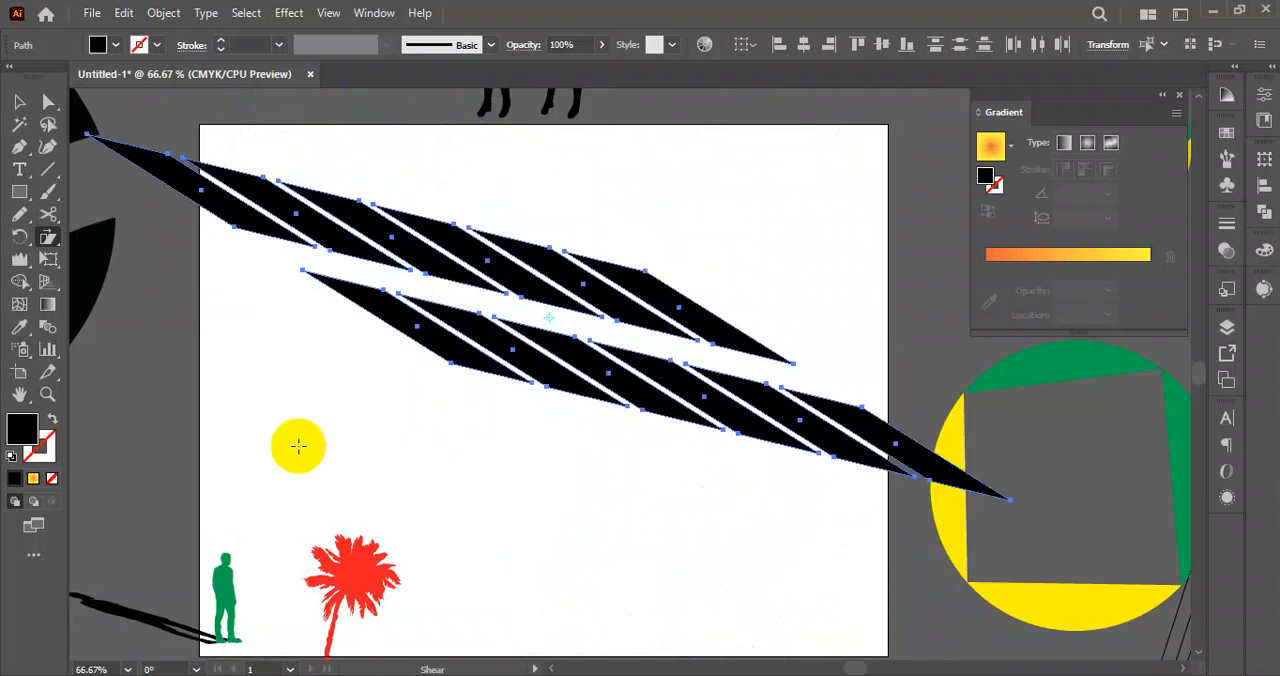
# Scale the sheared parallelograms down to about a sixth of their width and place them near the artboard's upper-left corner.
pyautogui.click(19, 101)
pyautogui.click(231, 300)
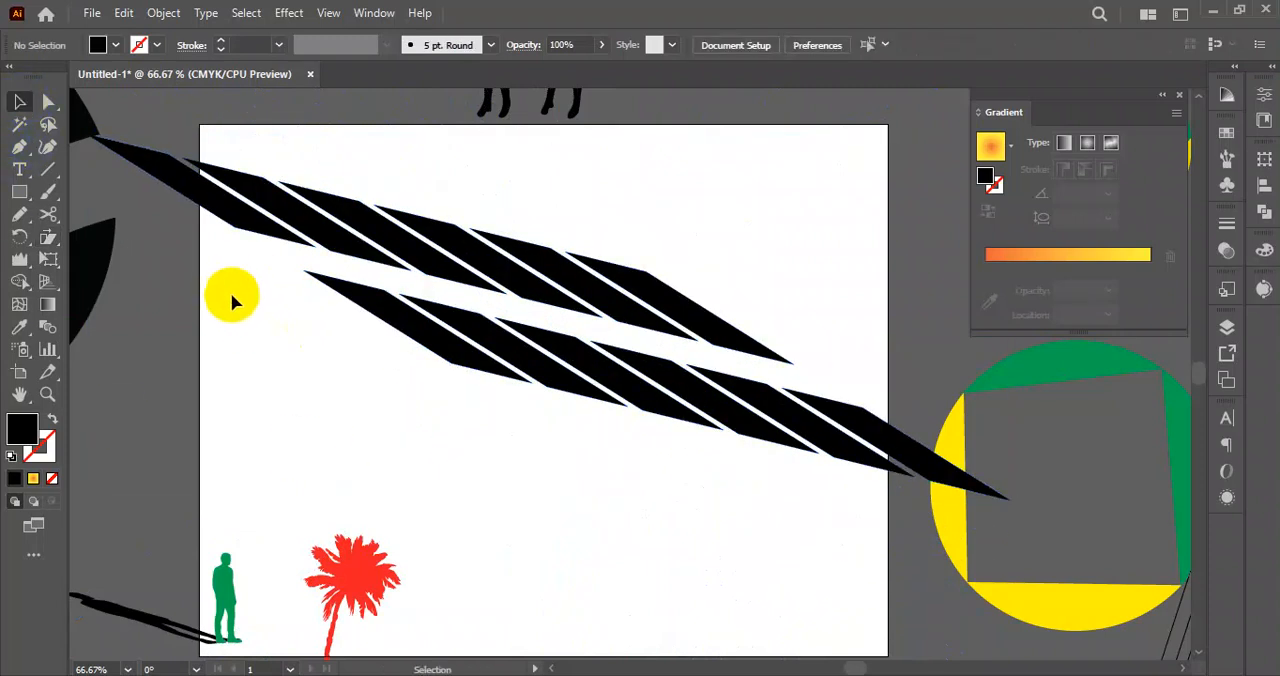
pyautogui.moveTo(180, 240); pyautogui.dragTo(890, 530)
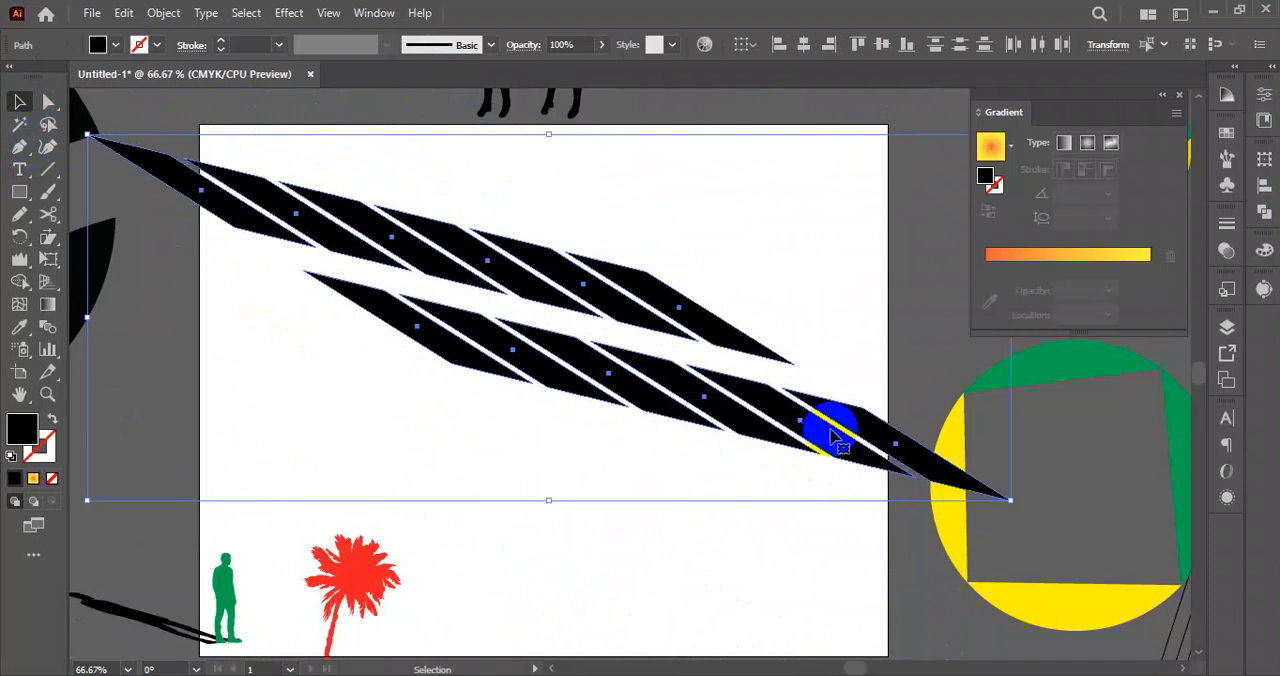
pyautogui.moveTo(549, 134); pyautogui.dragTo(567, 290)
pyautogui.click(570, 472)
pyautogui.moveTo(659, 269); pyautogui.dragTo(314, 234)
pyautogui.click(403, 345)
pyautogui.moveTo(412, 170); pyautogui.dragTo(245, 268)
pyautogui.click(296, 386)
pyautogui.click(311, 363)
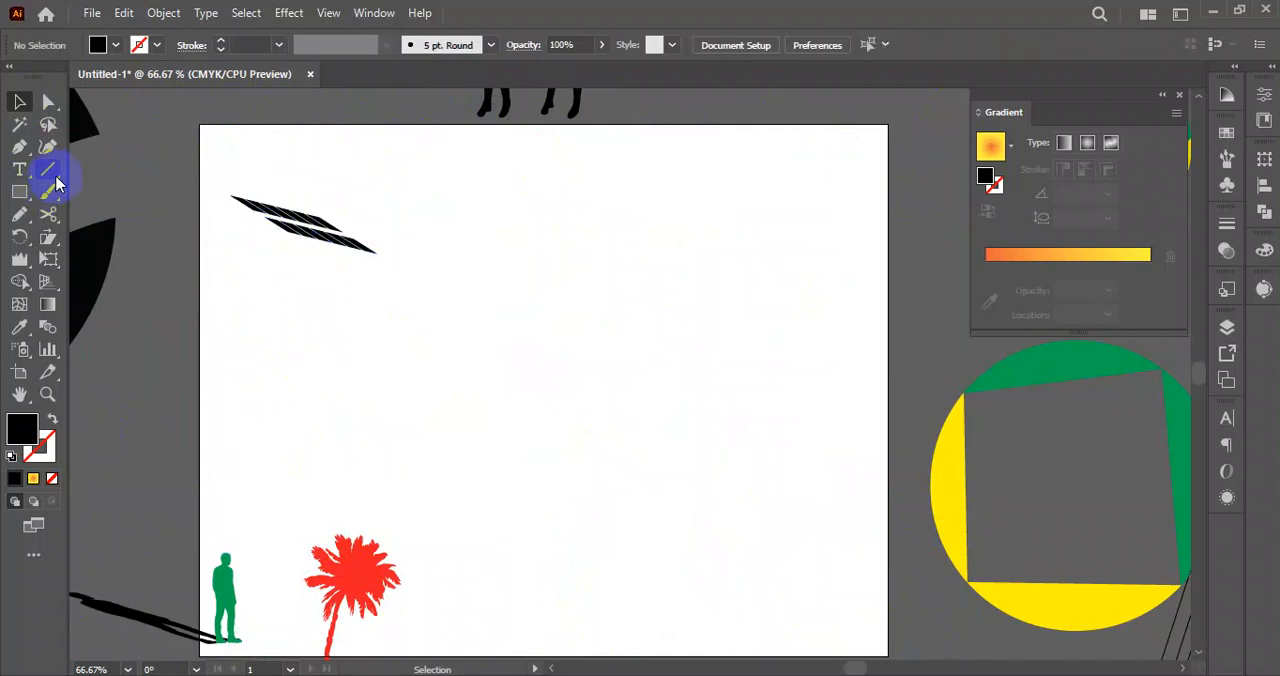
pyautogui.moveTo(222, 190); pyautogui.dragTo(429, 303)
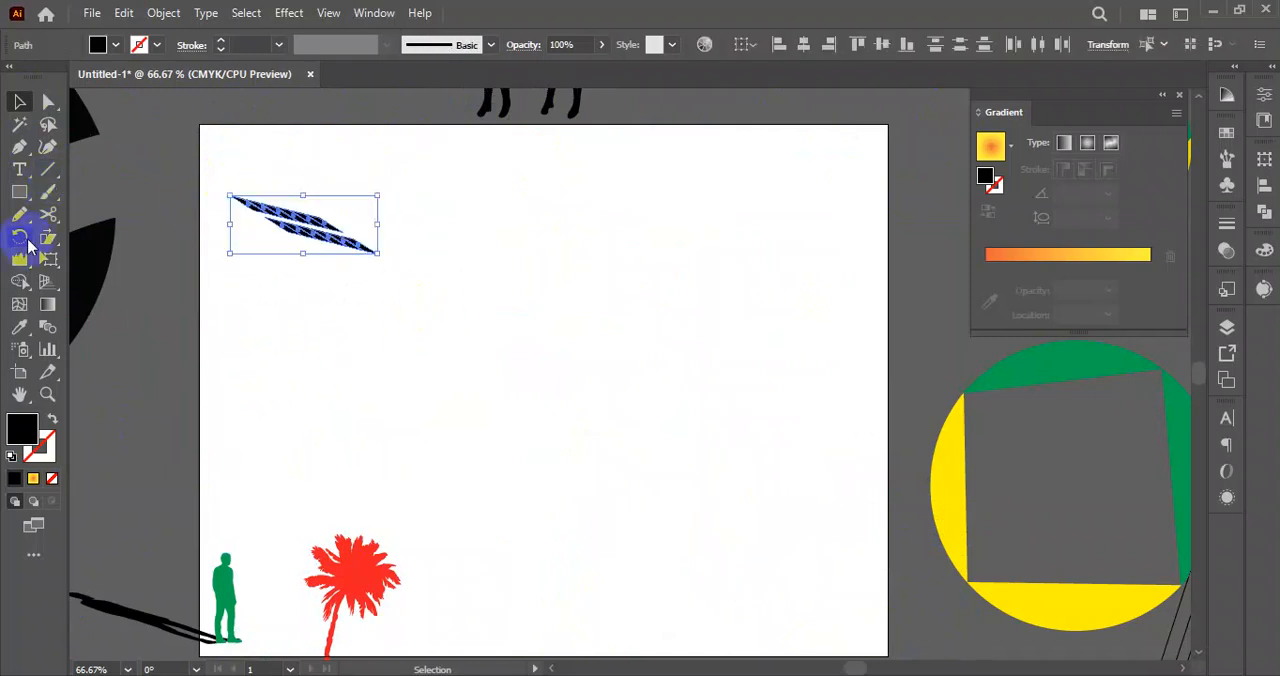
pyautogui.moveTo(55, 255); pyautogui.dragTo(175, 253)
pyautogui.click(131, 258)
pyautogui.click(22, 103)
pyautogui.click(386, 188)
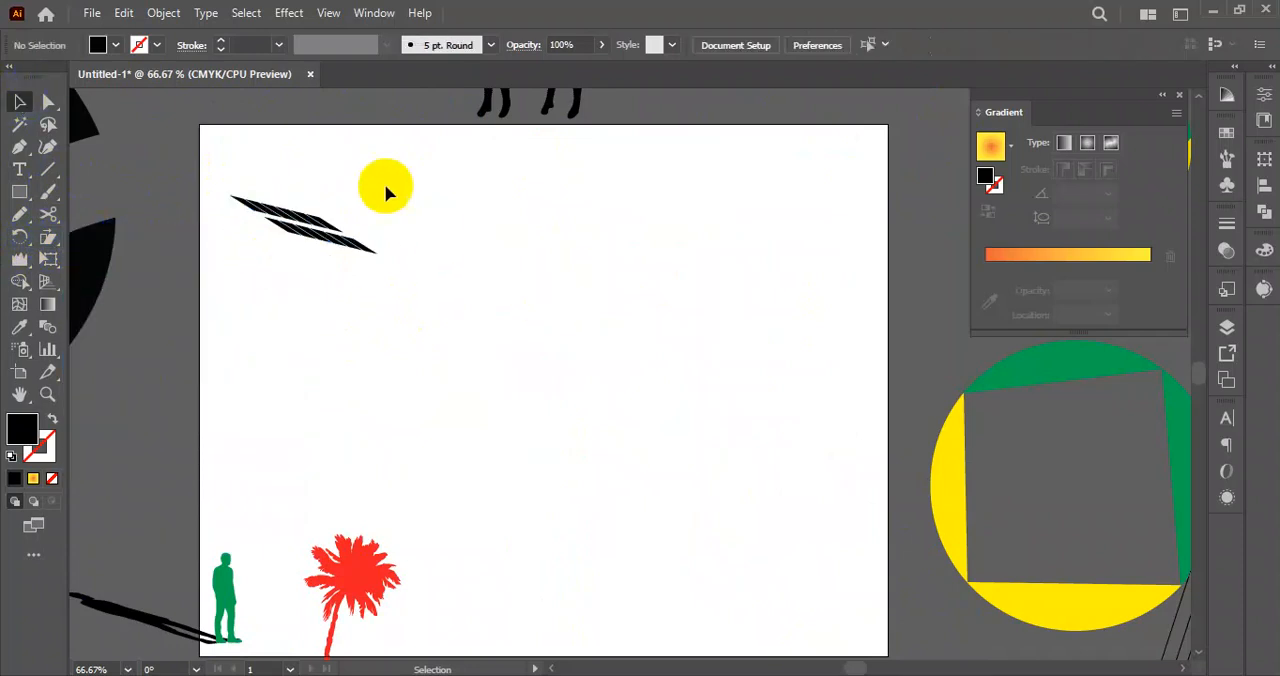
# Move the parallelograms, the palm tree and the man with their shadows off the artboard toward the lower right.
pyautogui.scroll(-3, 429, 308)
pyautogui.moveTo(403, 341); pyautogui.dragTo(325, 407)
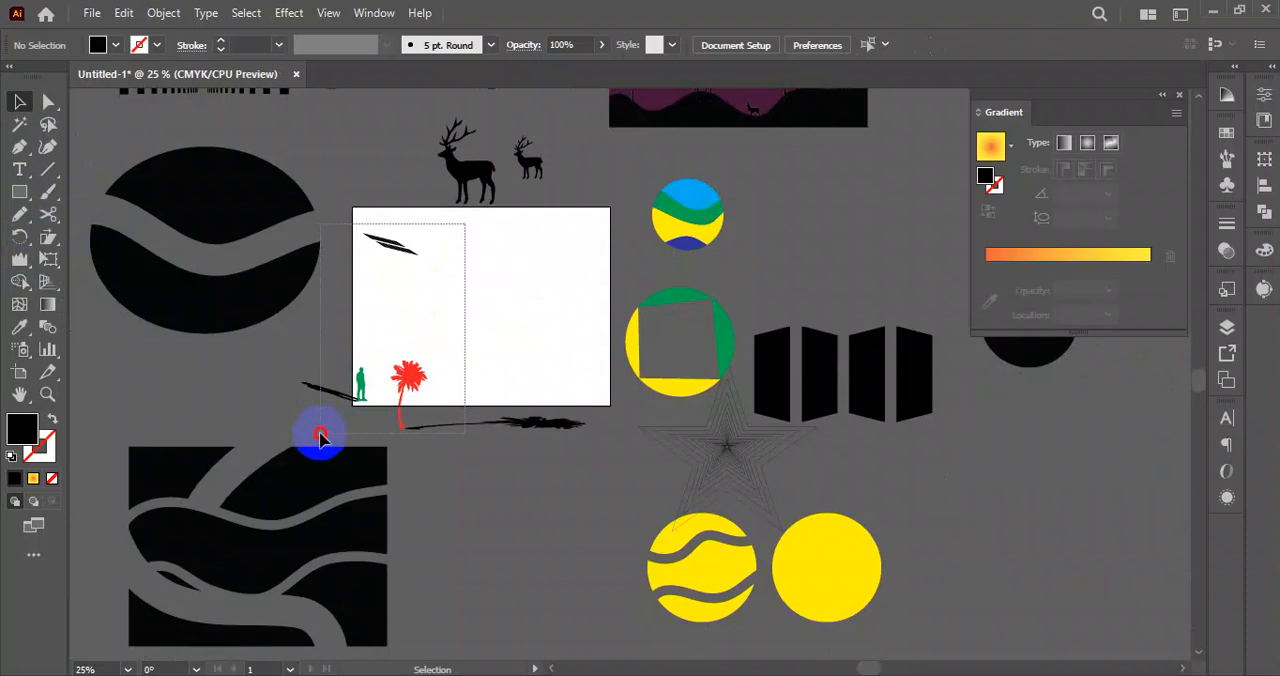
pyautogui.moveTo(320, 437); pyautogui.dragTo(318, 432)
pyautogui.moveTo(360, 390); pyautogui.dragTo(1035, 560)
pyautogui.click(526, 450)
pyautogui.scroll(2, 421, 271)
pyautogui.moveTo(394, 273); pyautogui.dragTo(317, 323)
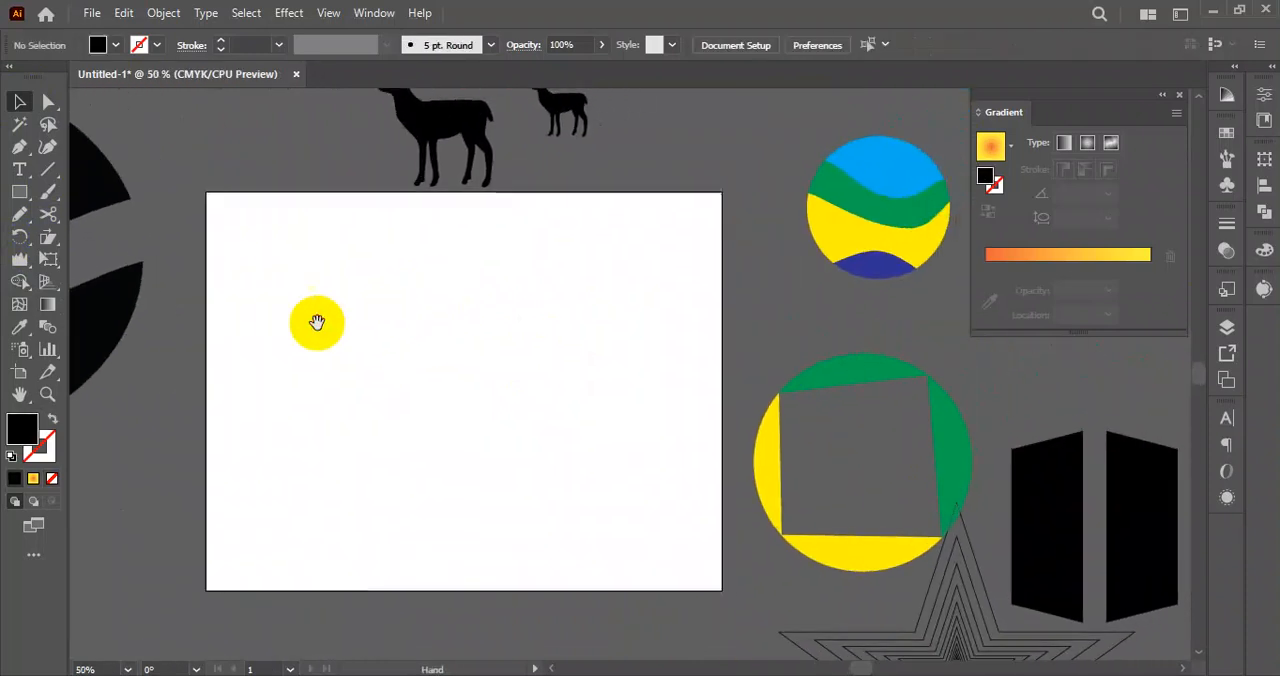
# Draw a black rectangle that covers the whole artboard.
pyautogui.click(18, 193)
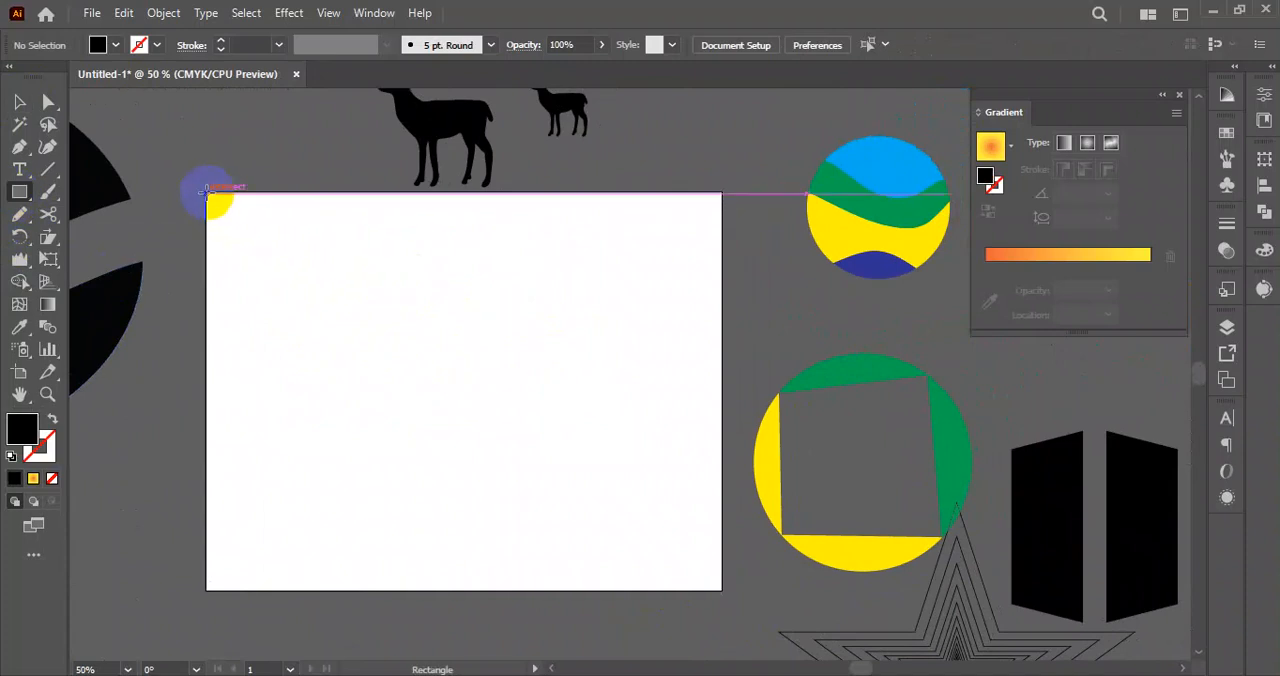
pyautogui.moveTo(205, 192); pyautogui.dragTo(722, 590)
pyautogui.click(21, 102)
pyautogui.click(446, 184)
pyautogui.moveTo(463, 193); pyautogui.dragTo(464, 194)
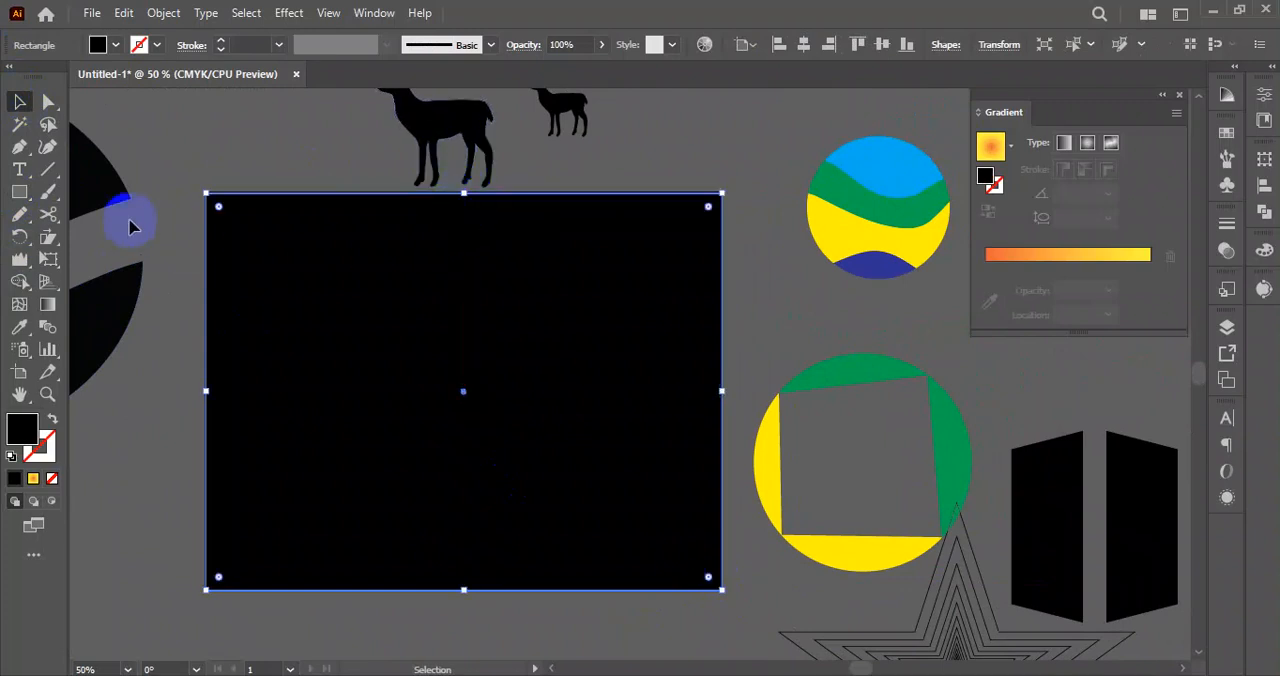
# Draw a wide rectangle across the upper-right part of the black background and fill it with yellow.
pyautogui.click(129, 214)
pyautogui.click(19, 194)
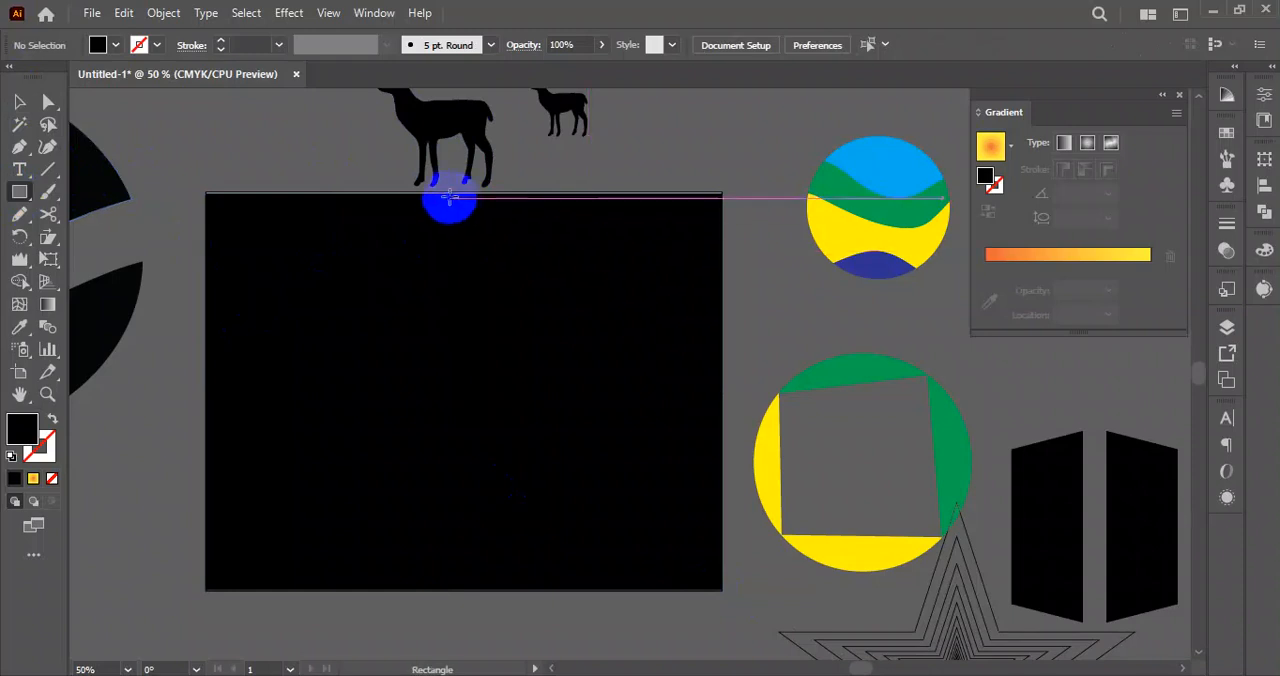
pyautogui.moveTo(425, 193); pyautogui.dragTo(722, 264)
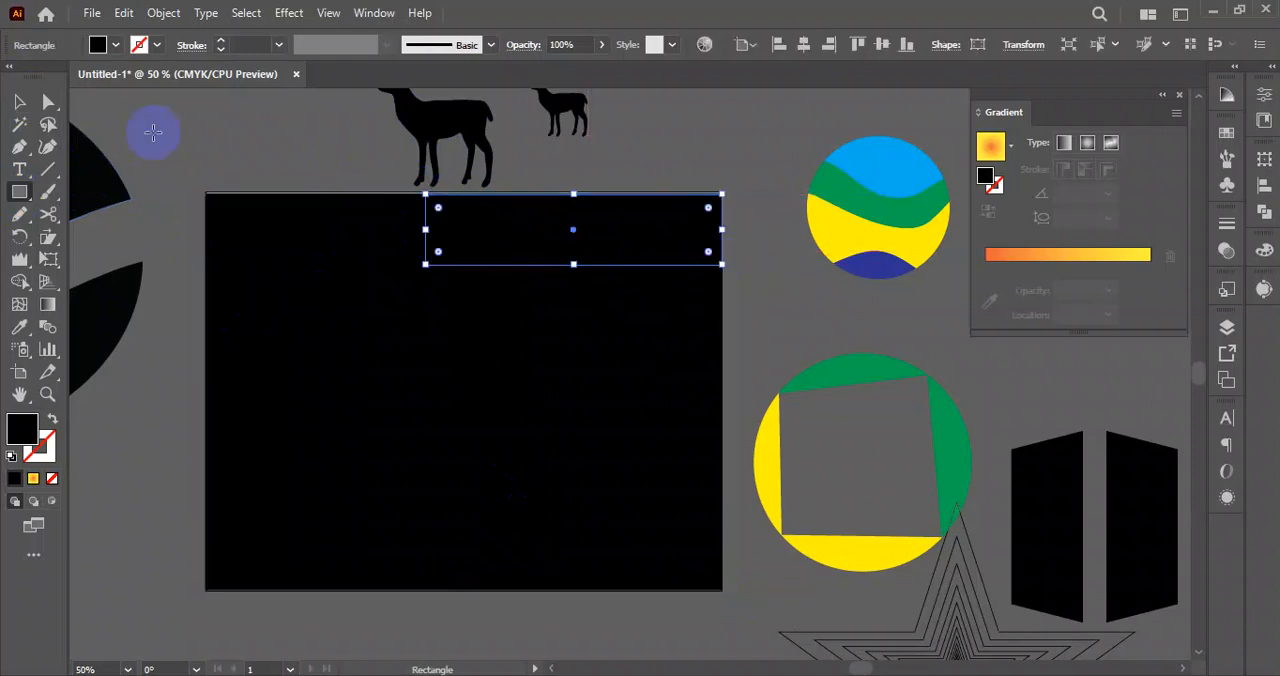
pyautogui.click(116, 44)
pyautogui.click(78, 79)
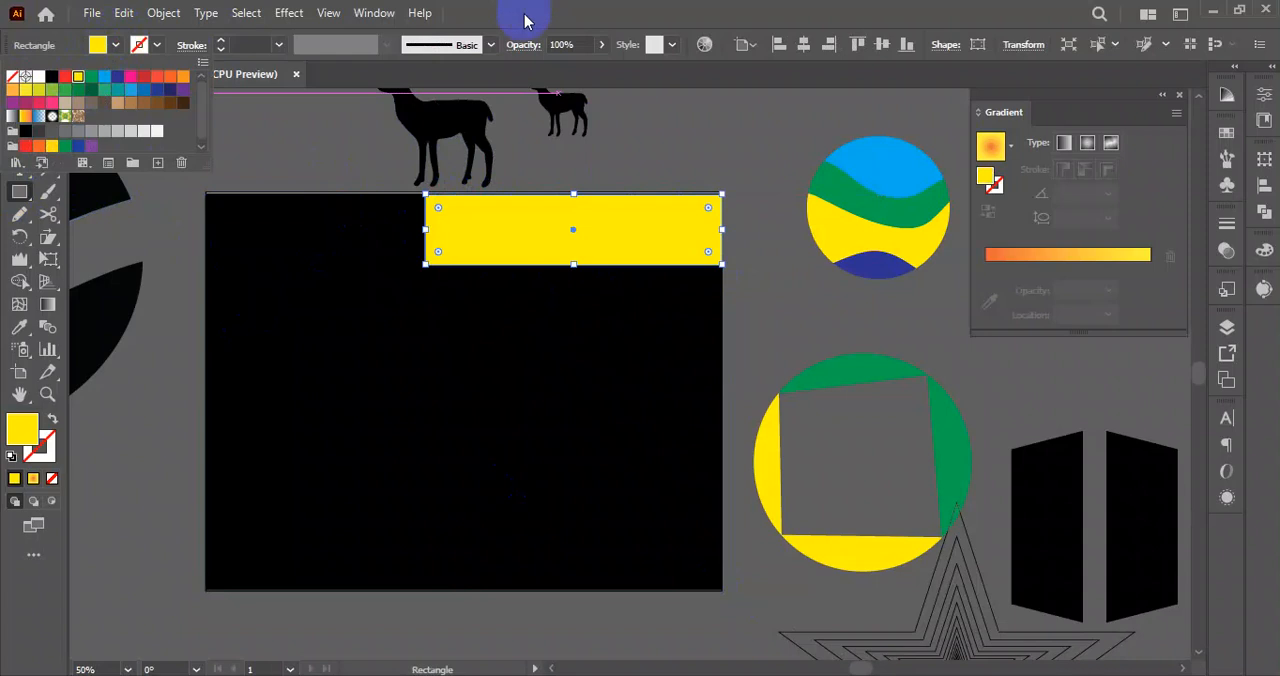
pyautogui.click(526, 18)
pyautogui.click(172, 150)
# Nudge the yellow rectangle up to the artboard's top edge and slant its left end by moving the lower-left anchor point inward.
pyautogui.scroll(2, 436, 212)
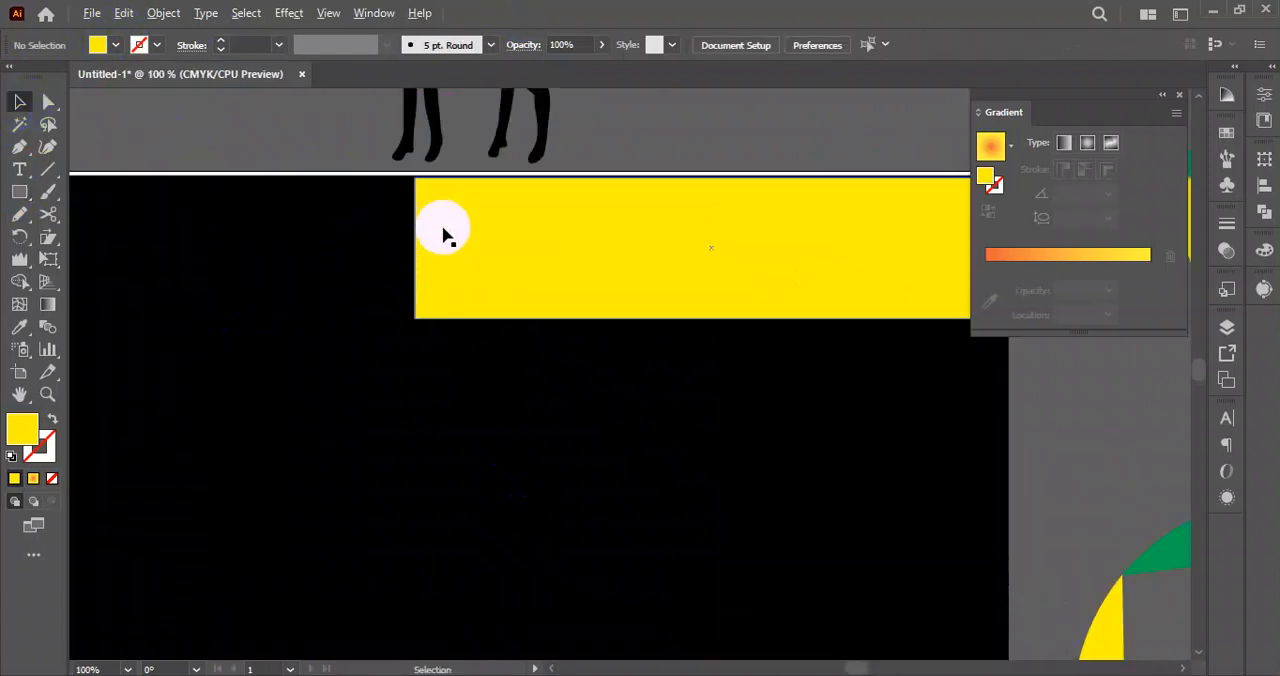
pyautogui.click(467, 266)
pyautogui.moveTo(501, 235); pyautogui.dragTo(502, 229)
pyautogui.click(48, 102)
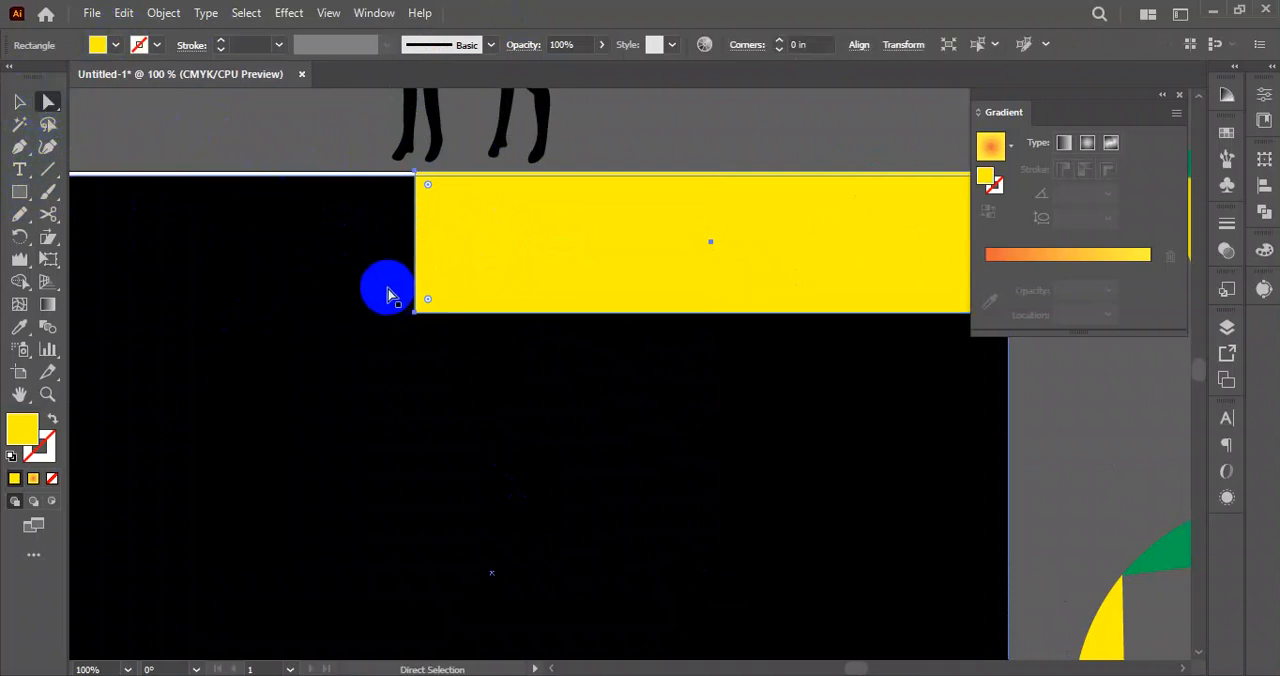
pyautogui.click(415, 313)
pyautogui.moveTo(417, 315); pyautogui.dragTo(531, 310)
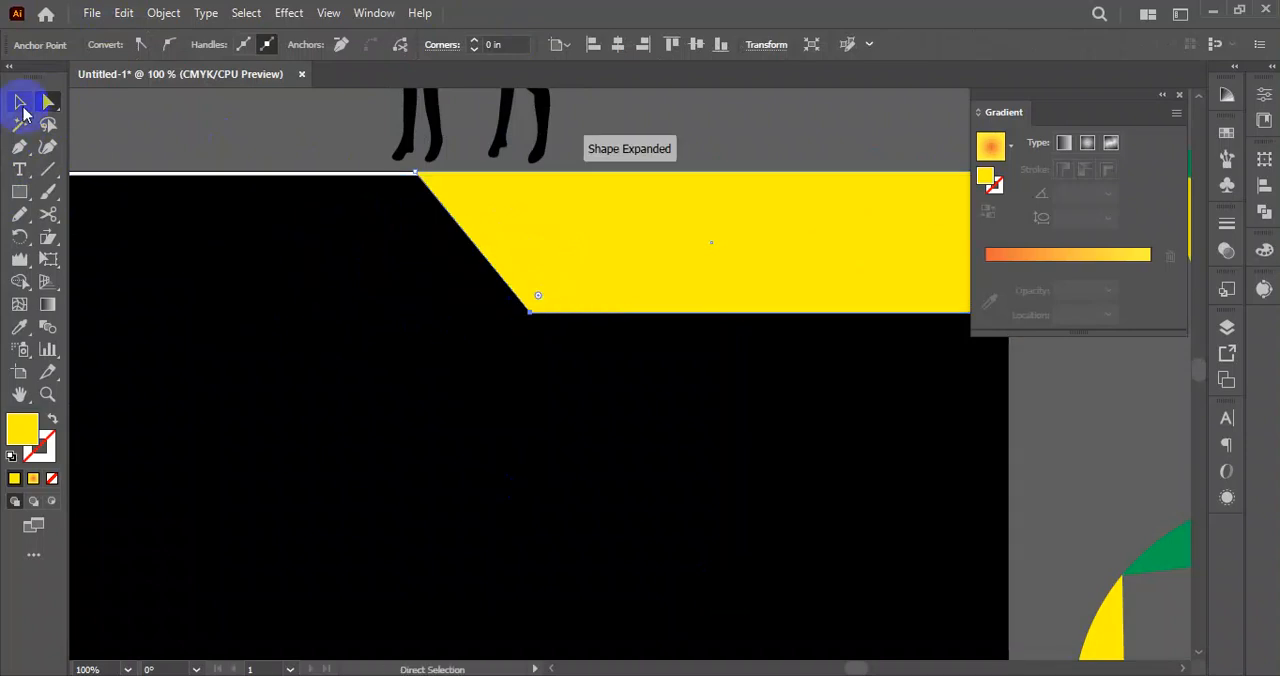
pyautogui.click(21, 106)
pyautogui.click(209, 143)
# Add four evenly spaced narrow yellow bars along the top edge, to the left of the slanted yellow shape.
pyautogui.scroll(-1, 323, 217)
pyautogui.moveTo(323, 217); pyautogui.dragTo(362, 266)
pyautogui.click(17, 193)
pyautogui.click(397, 255)
pyautogui.hotkey('ctrl', 'd')
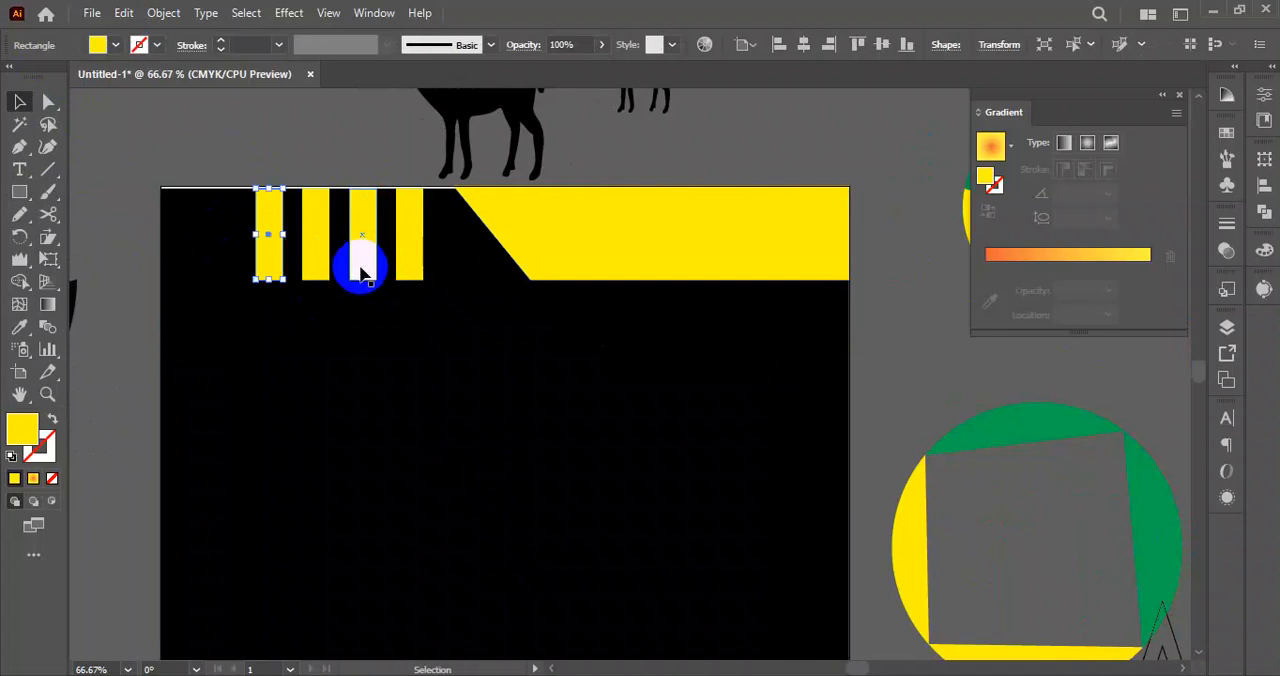
pyautogui.click(270, 117)
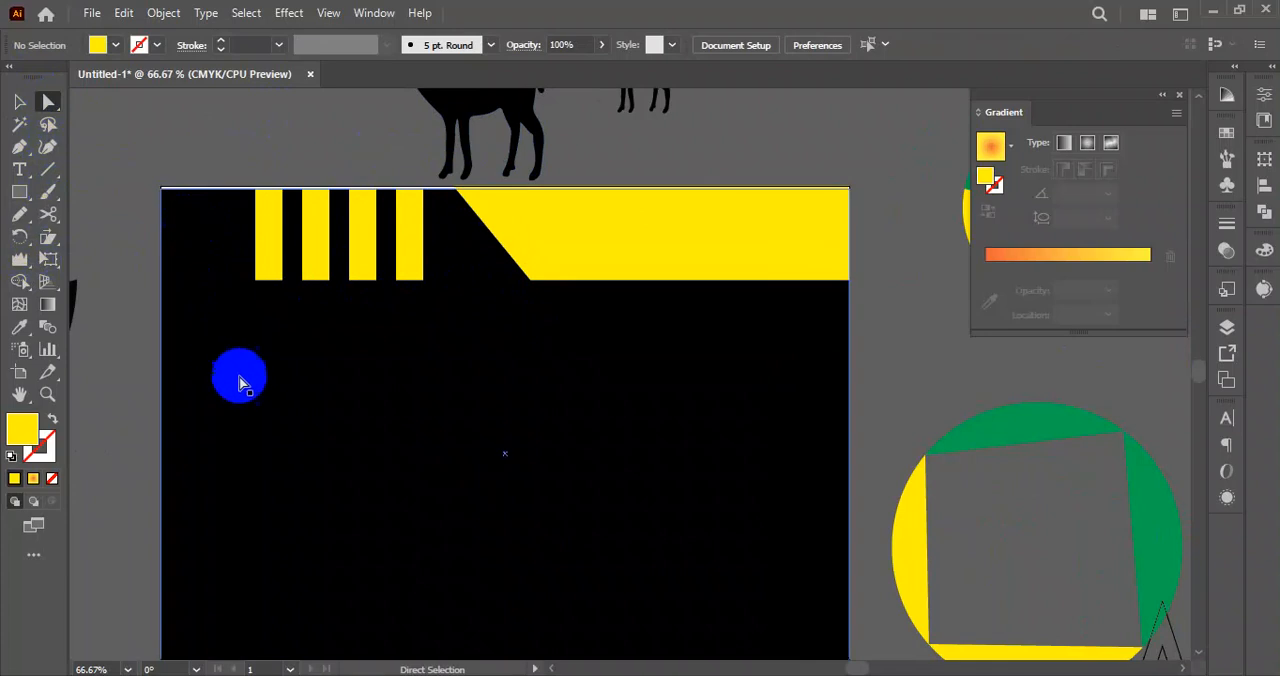
# Lock the black background rectangle.
pyautogui.click(238, 381)
pyautogui.click(18, 103)
pyautogui.click(207, 415)
pyautogui.press('ctrl')
pyautogui.hotkey('ctrl', 'shift', 'a')
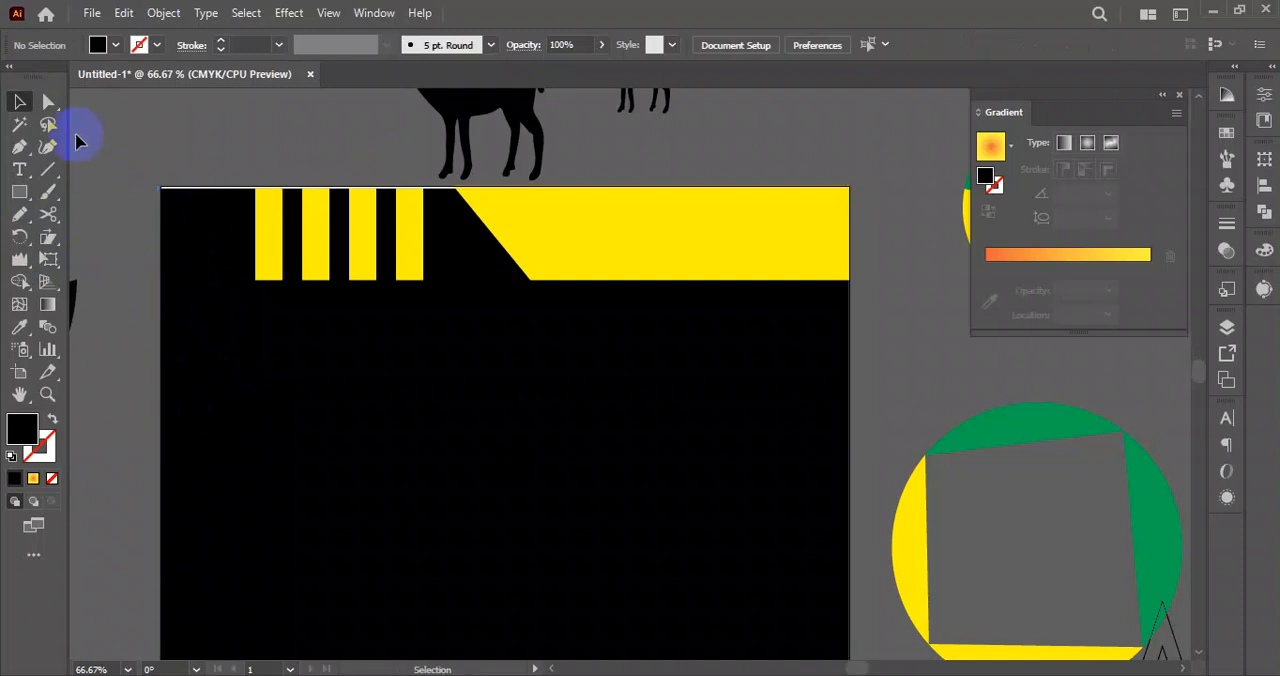
pyautogui.moveTo(210, 264); pyautogui.dragTo(467, 337)
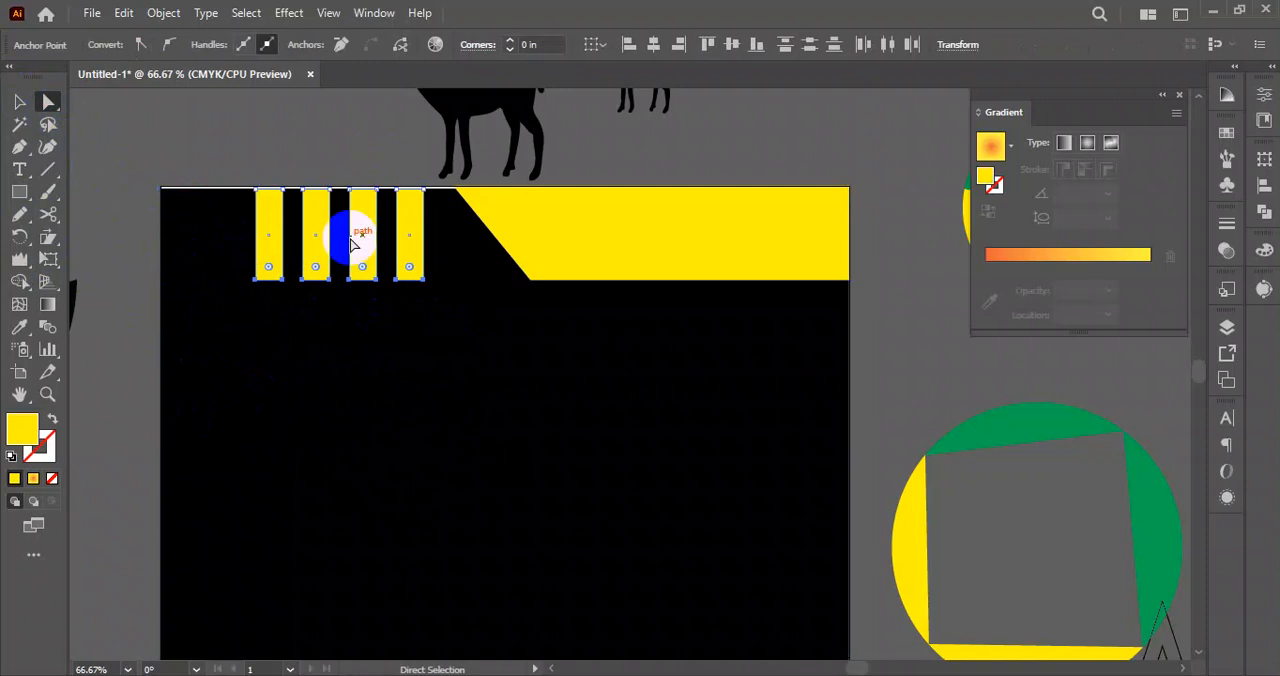
pyautogui.moveTo(218, 170); pyautogui.dragTo(256, 192)
pyautogui.click(521, 445)
# Move the large deer silhouette upward, away from the artboard's top edge.
pyautogui.scroll(3, 472, 361)
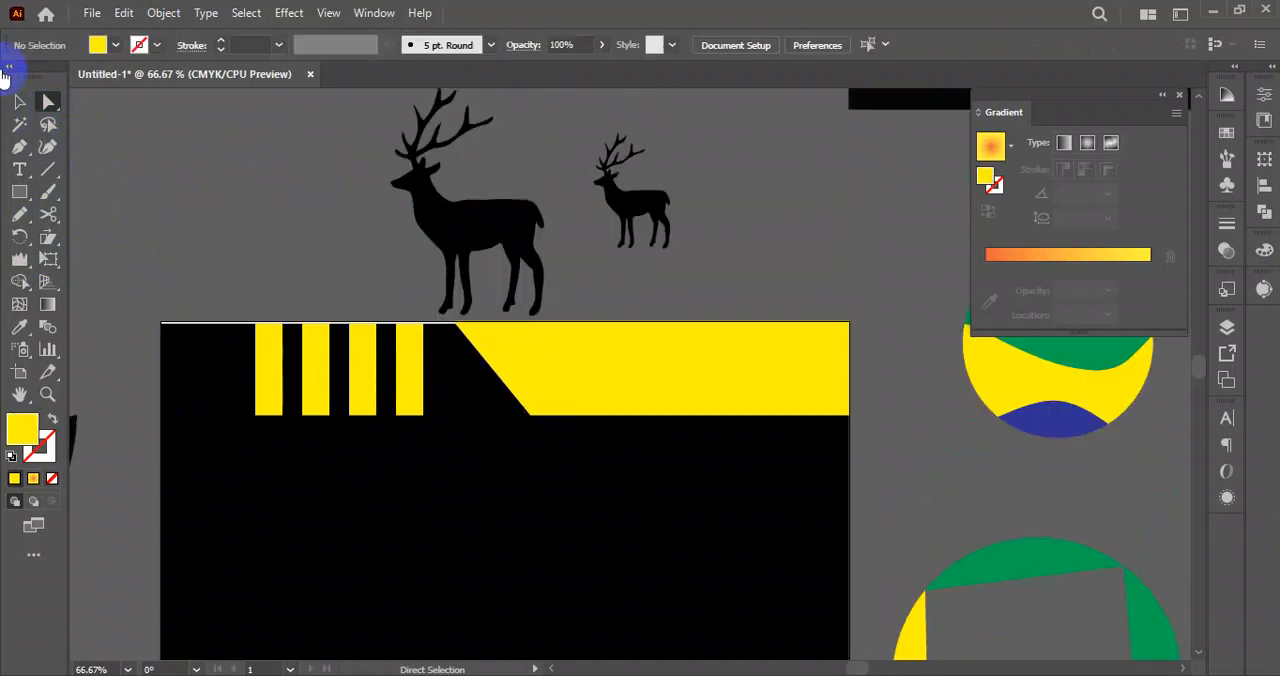
pyautogui.click(486, 128)
pyautogui.scroll(-3, 457, 277)
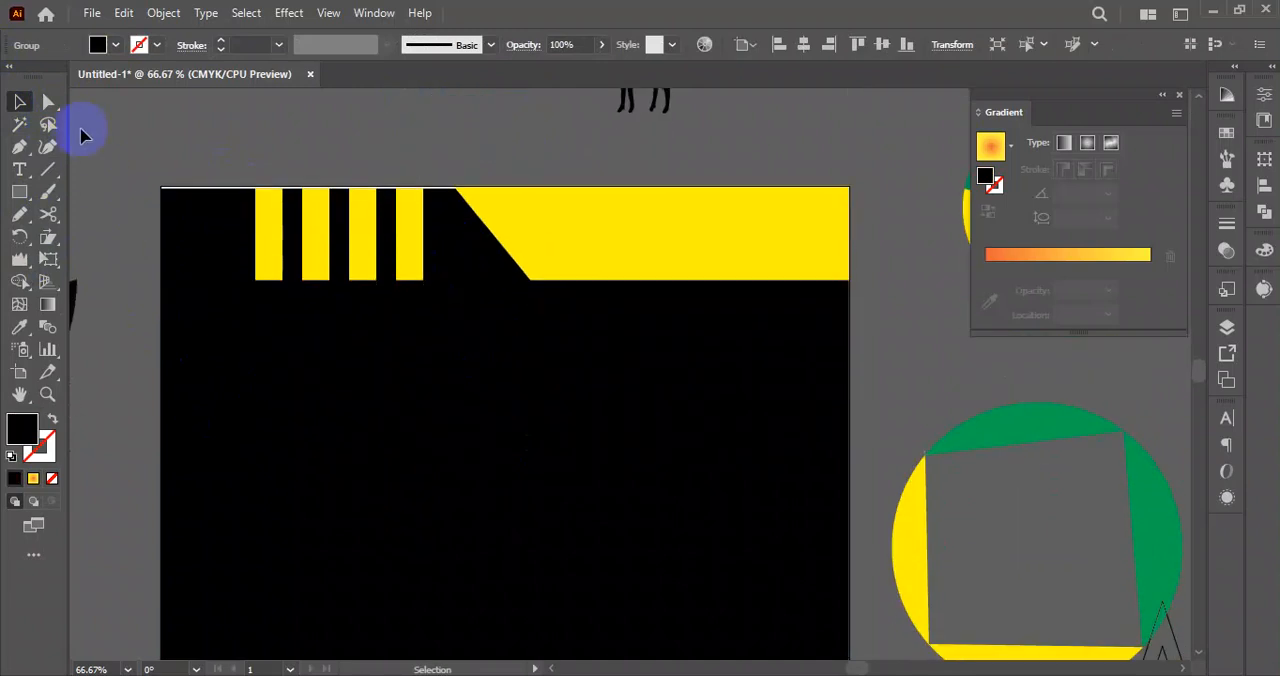
# Try to shear only the lower anchor points of the four yellow bars.
pyautogui.click(48, 102)
pyautogui.moveTo(222, 314); pyautogui.dragTo(457, 266)
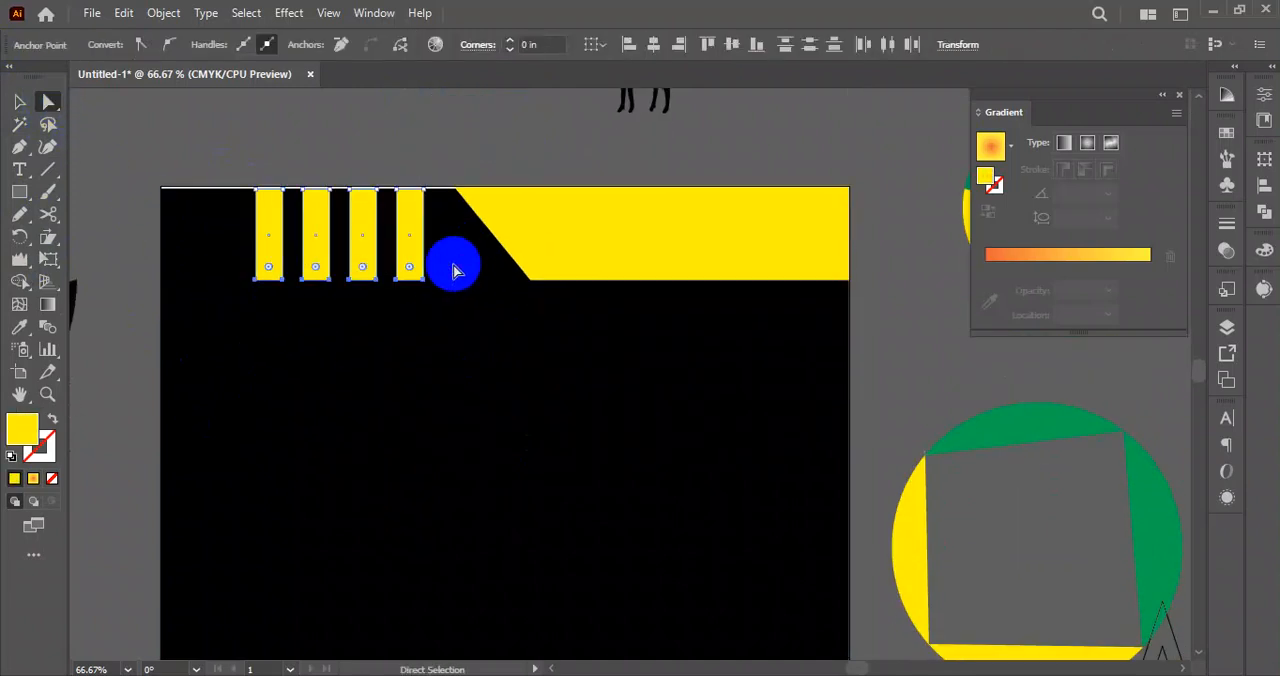
pyautogui.click(54, 237)
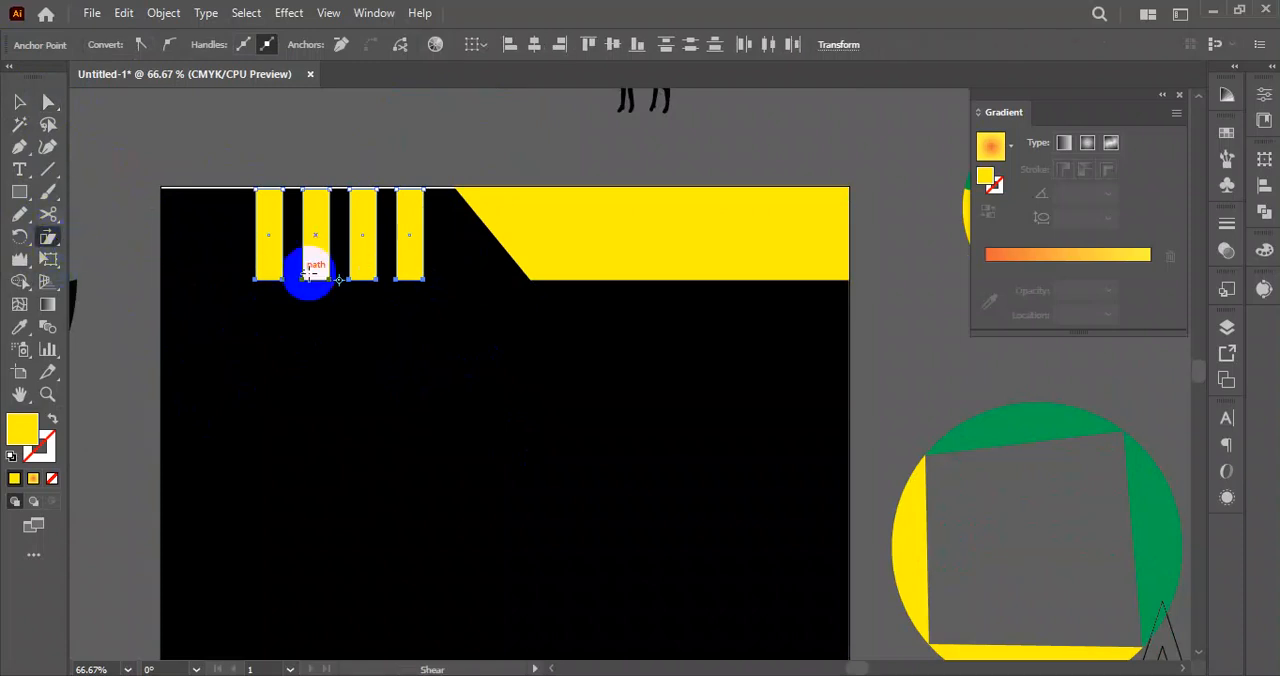
pyautogui.moveTo(428, 283); pyautogui.dragTo(494, 266)
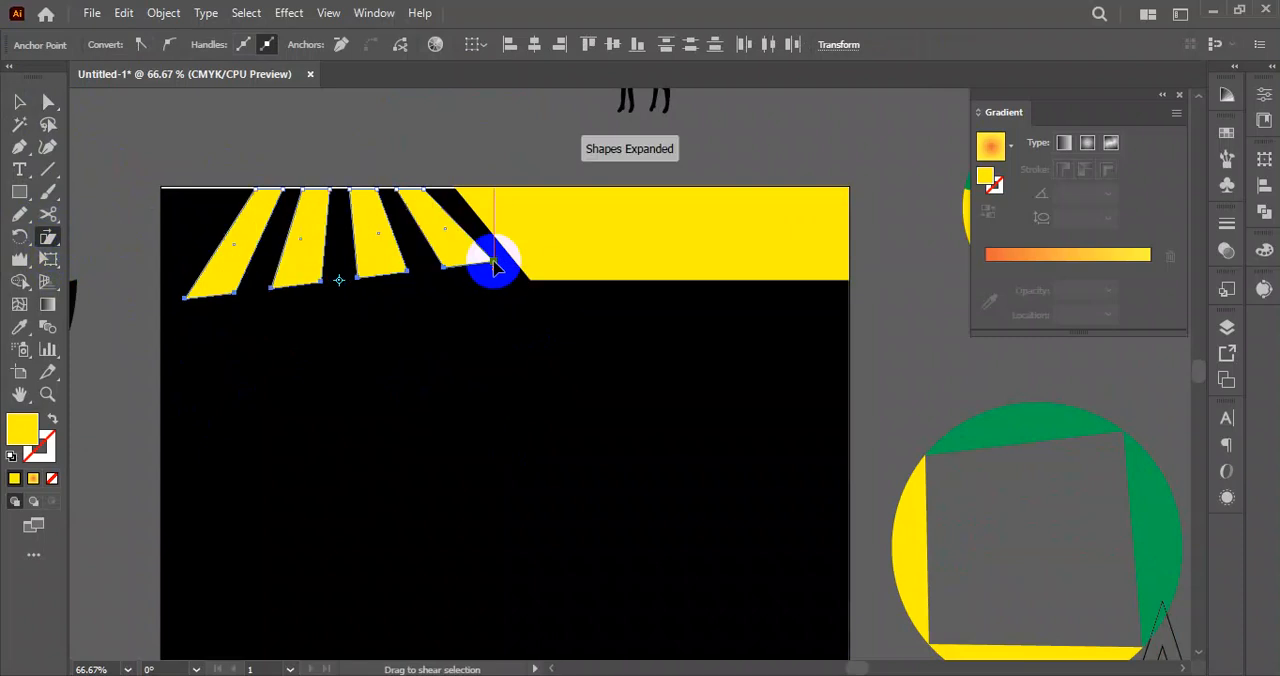
pyautogui.hotkey('ctrl', 'z')
# Try to scale only the lower anchor points of the four yellow bars with the Scale tool.
pyautogui.click(276, 290)
pyautogui.moveTo(60, 240); pyautogui.dragTo(112, 237)
pyautogui.click(371, 291)
pyautogui.moveTo(426, 278); pyautogui.dragTo(443, 277)
pyautogui.hotkey('ctrl', 'z')
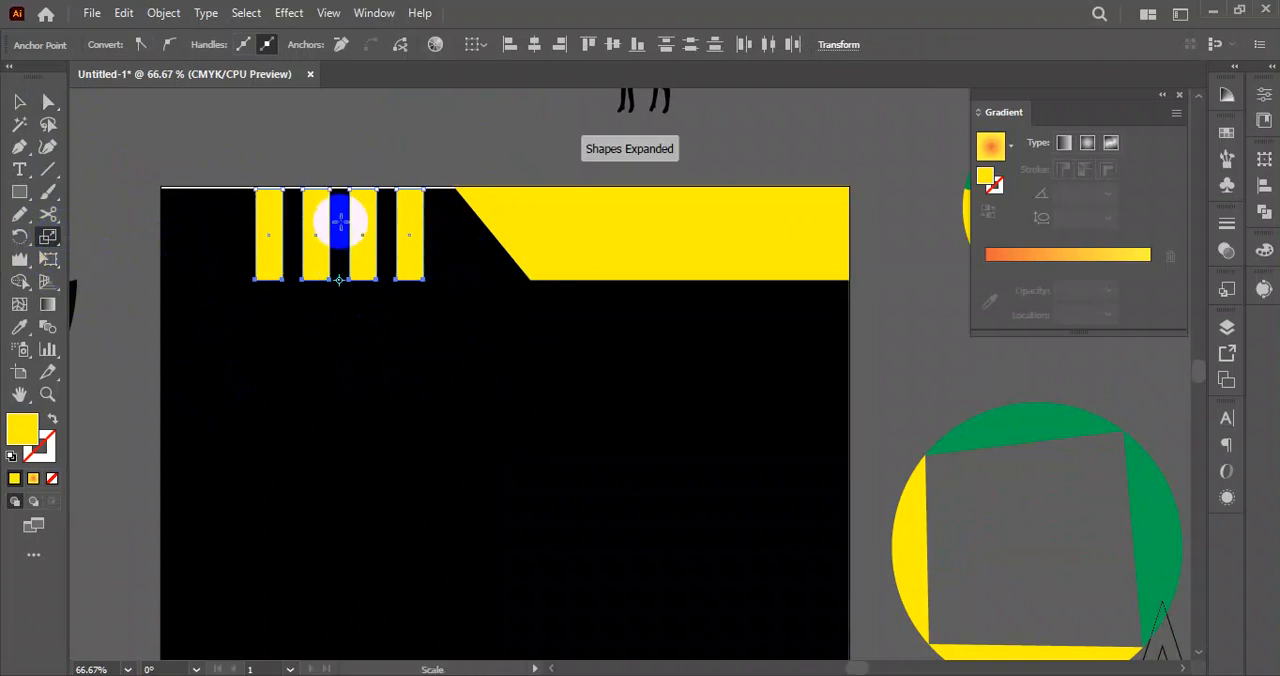
pyautogui.moveTo(425, 281); pyautogui.dragTo(456, 281)
pyautogui.hotkey('ctrl', 'z')
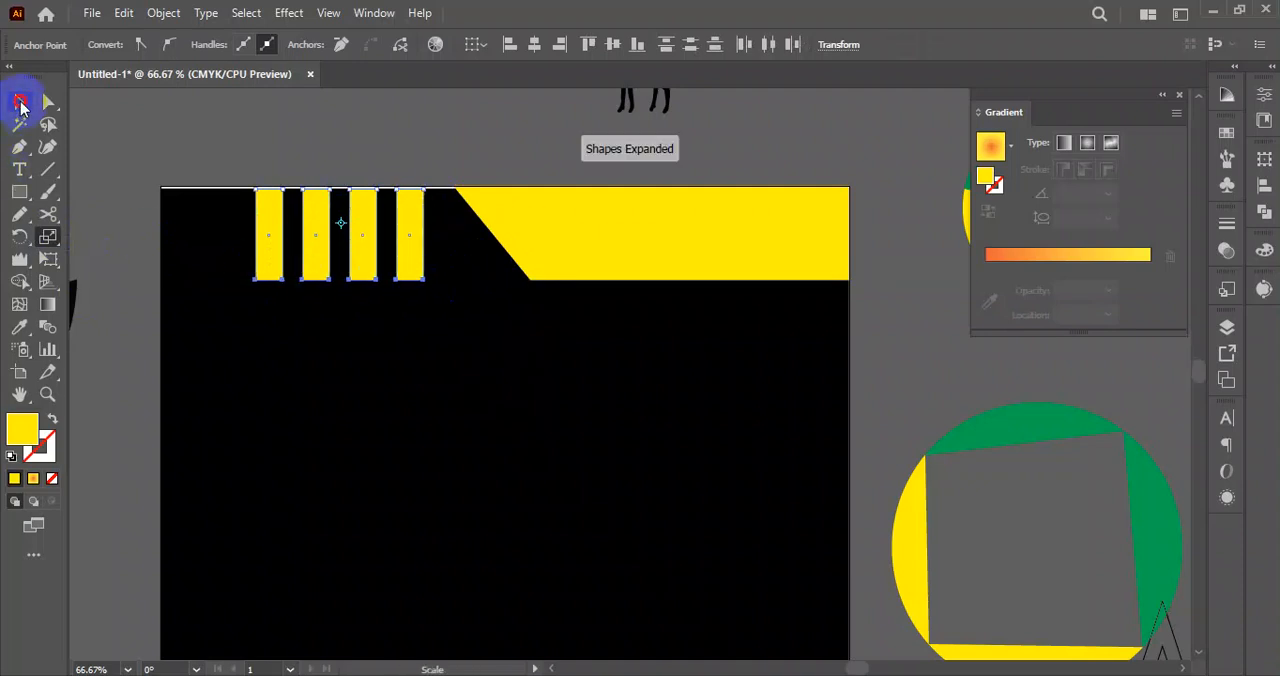
# Shear the four whole yellow bars horizontally with the Shear tool so their lower ends slant toward the yellow header shape.
pyautogui.click(20, 101)
pyautogui.click(225, 193)
pyautogui.click(276, 234)
pyautogui.moveTo(200, 240); pyautogui.dragTo(428, 313)
pyautogui.click(56, 237)
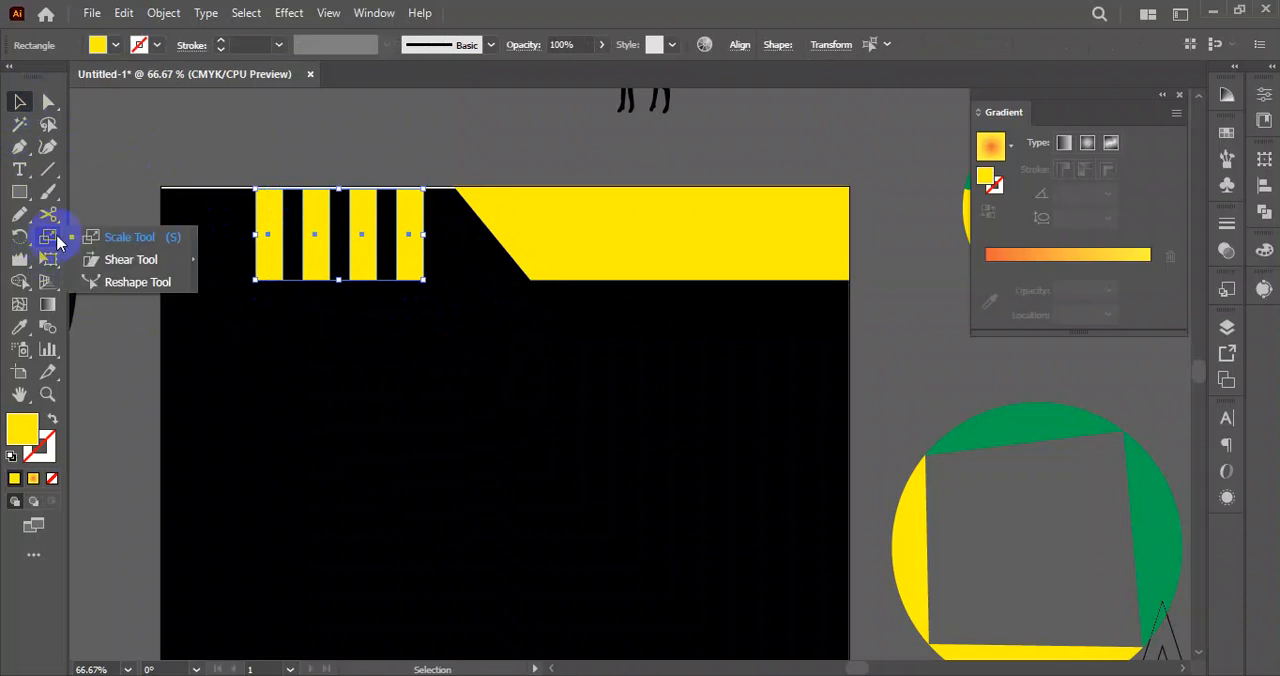
pyautogui.click(120, 263)
pyautogui.moveTo(425, 281); pyautogui.dragTo(452, 284)
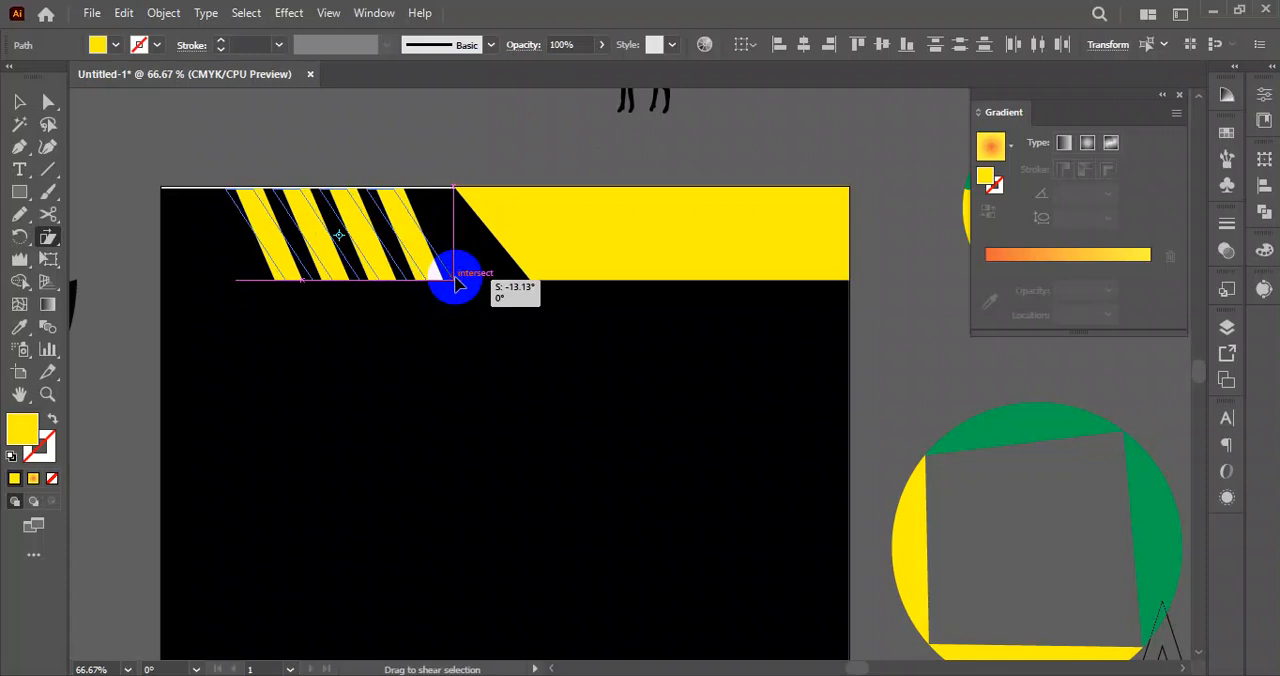
pyautogui.moveTo(455, 281); pyautogui.dragTo(455, 283)
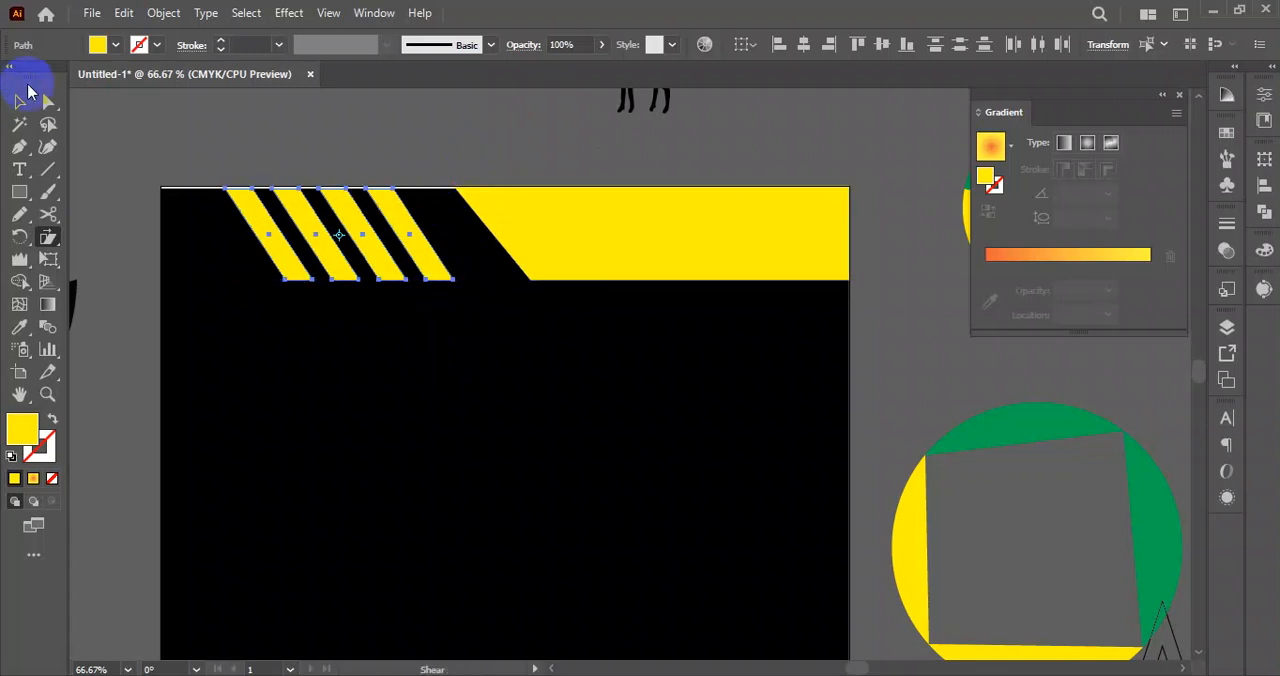
# Move the four slanted bars closer to the yellow header shape and shear them further to match its slanted edge.
pyautogui.click(199, 392)
pyautogui.moveTo(241, 344); pyautogui.dragTo(462, 280)
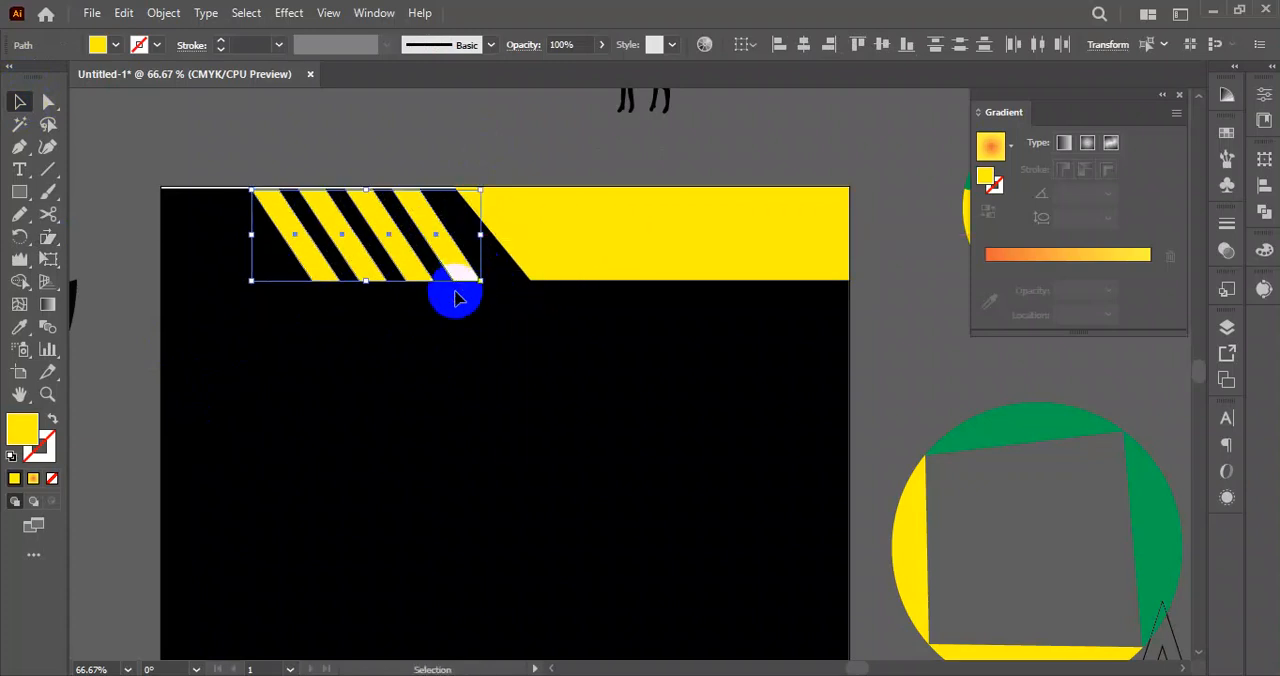
pyautogui.click(56, 263)
pyautogui.moveTo(329, 286); pyautogui.dragTo(480, 265)
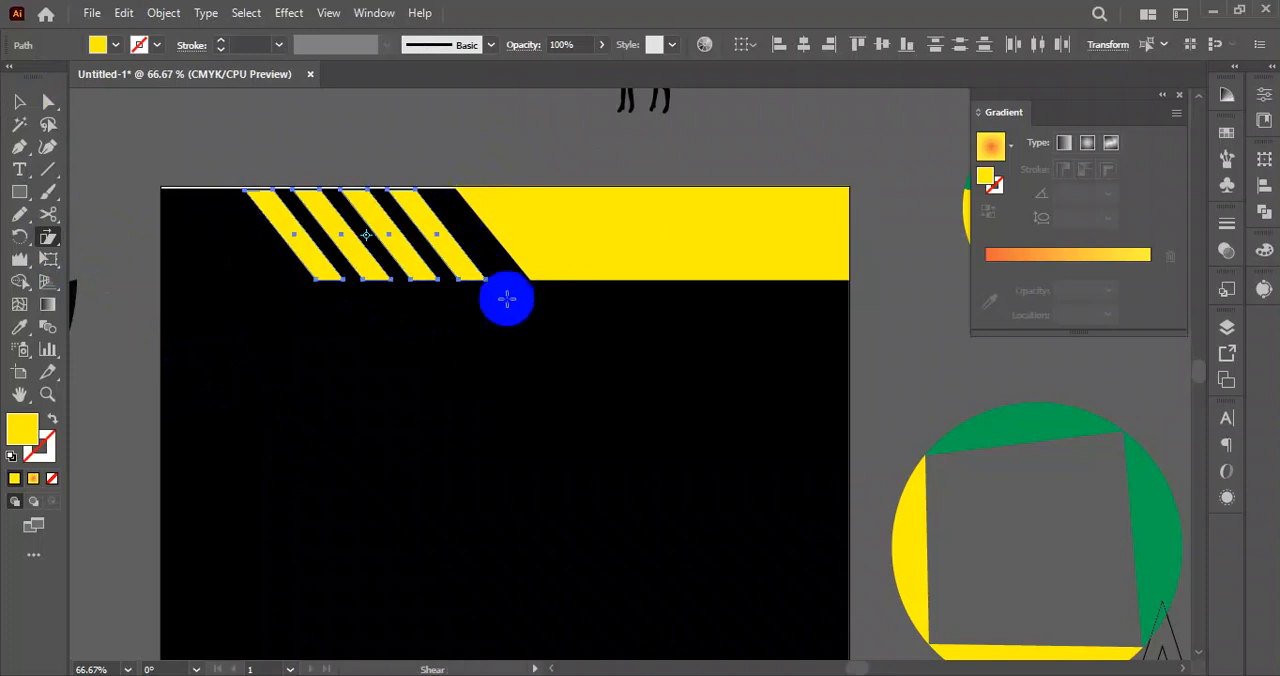
# Shift the four slanted bars toward the artboard's left edge, leaving a wider black gap before the yellow header shape.
pyautogui.click(20, 103)
pyautogui.click(370, 398)
pyautogui.moveTo(260, 322); pyautogui.dragTo(466, 240)
pyautogui.click(390, 383)
pyautogui.moveTo(380, 260); pyautogui.dragTo(396, 262)
pyautogui.click(410, 380)
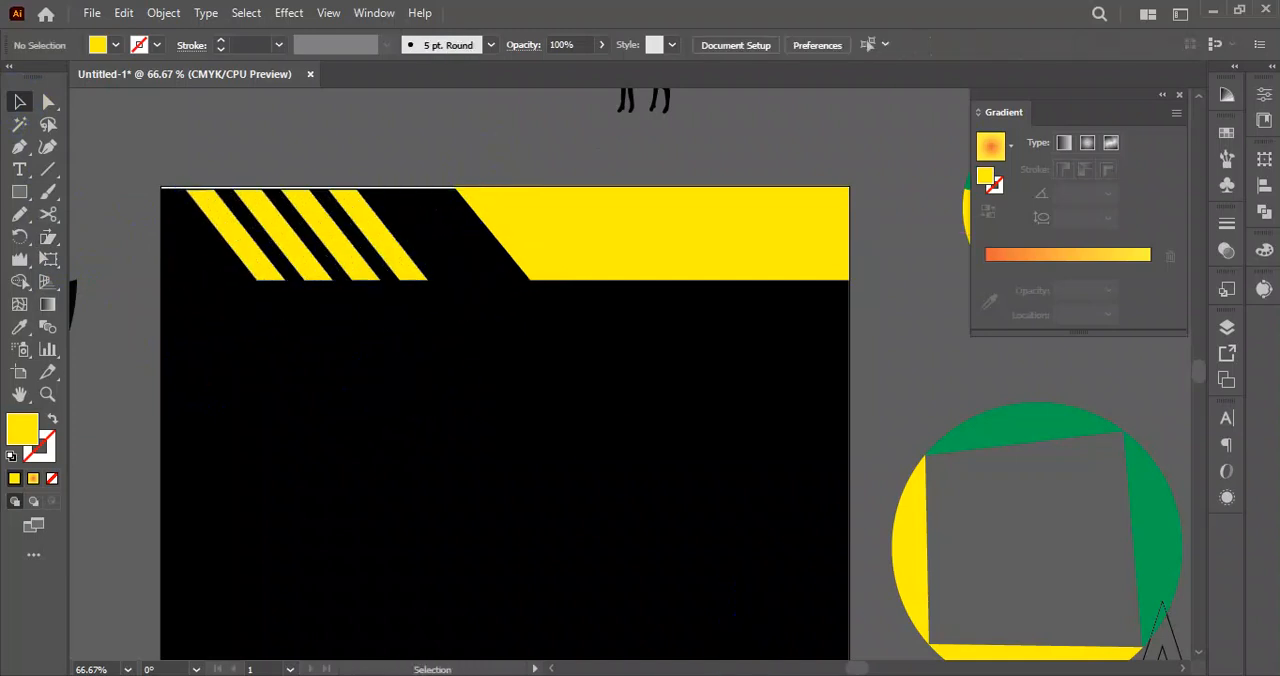
# Switch to Chrome and search Google Images for "letter head design".
pyautogui.click(790, 640)
pyautogui.click(735, 22)
pyautogui.click(523, 62)
pyautogui.write('lett')
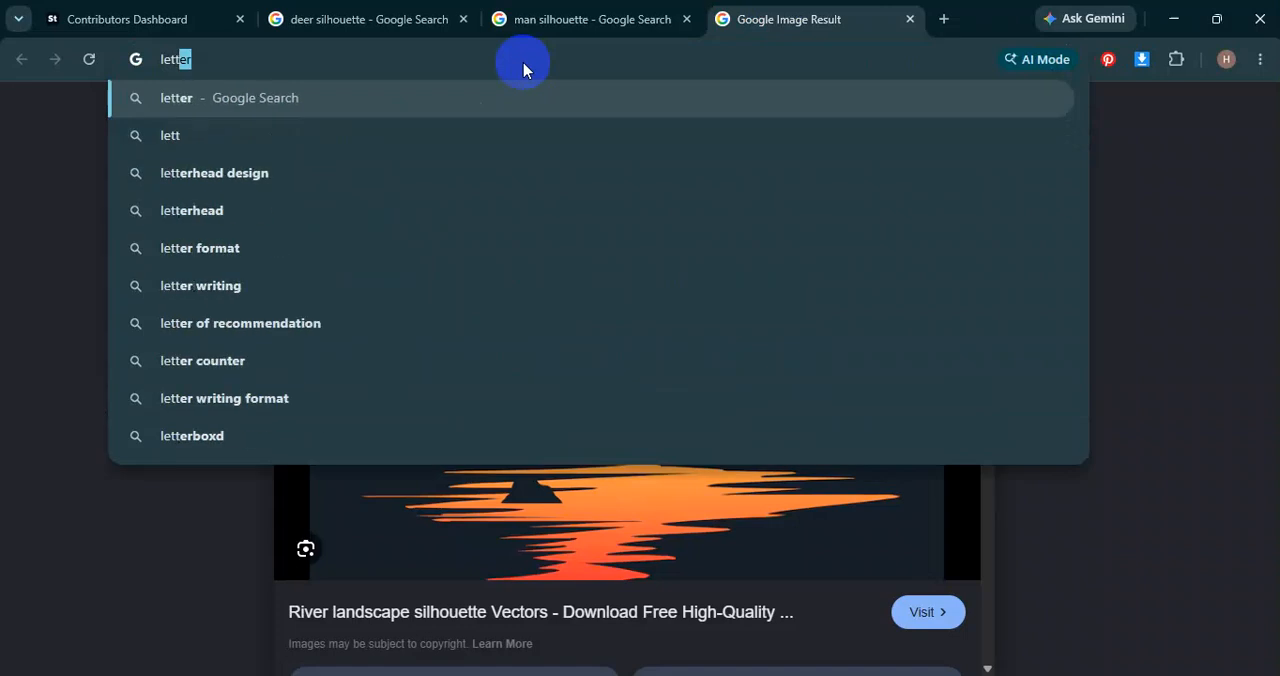
pyautogui.write('er head design')
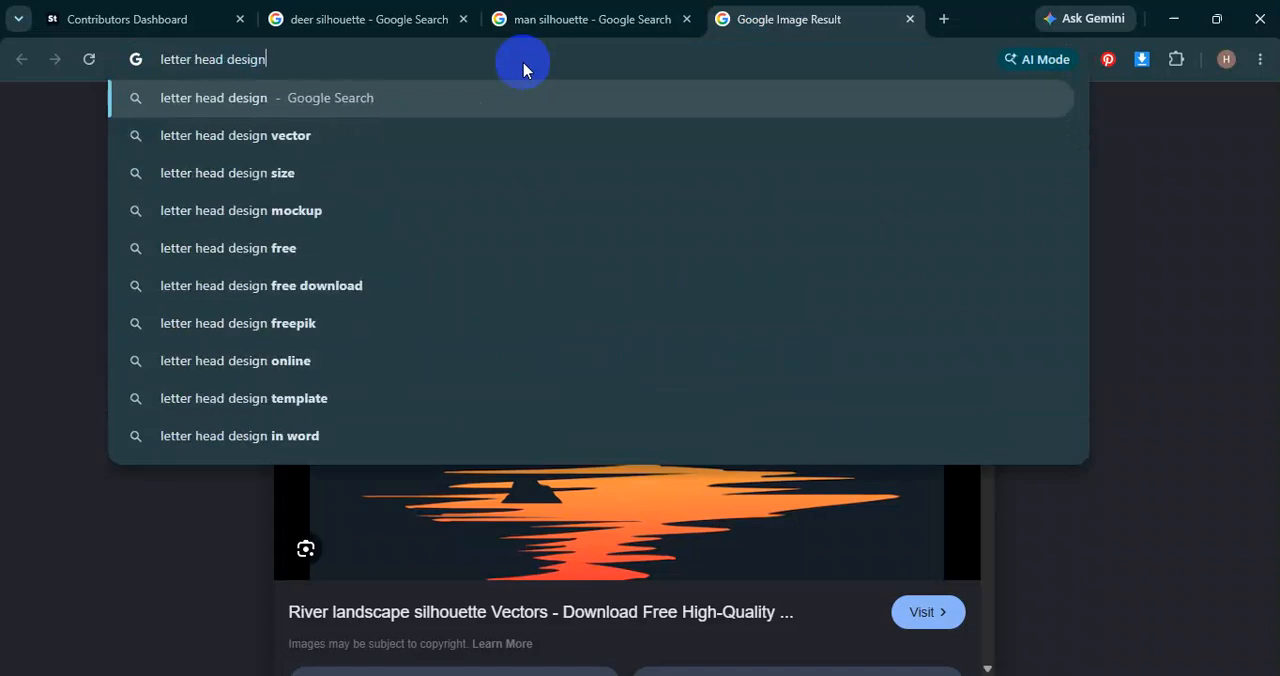
pyautogui.press('Return')
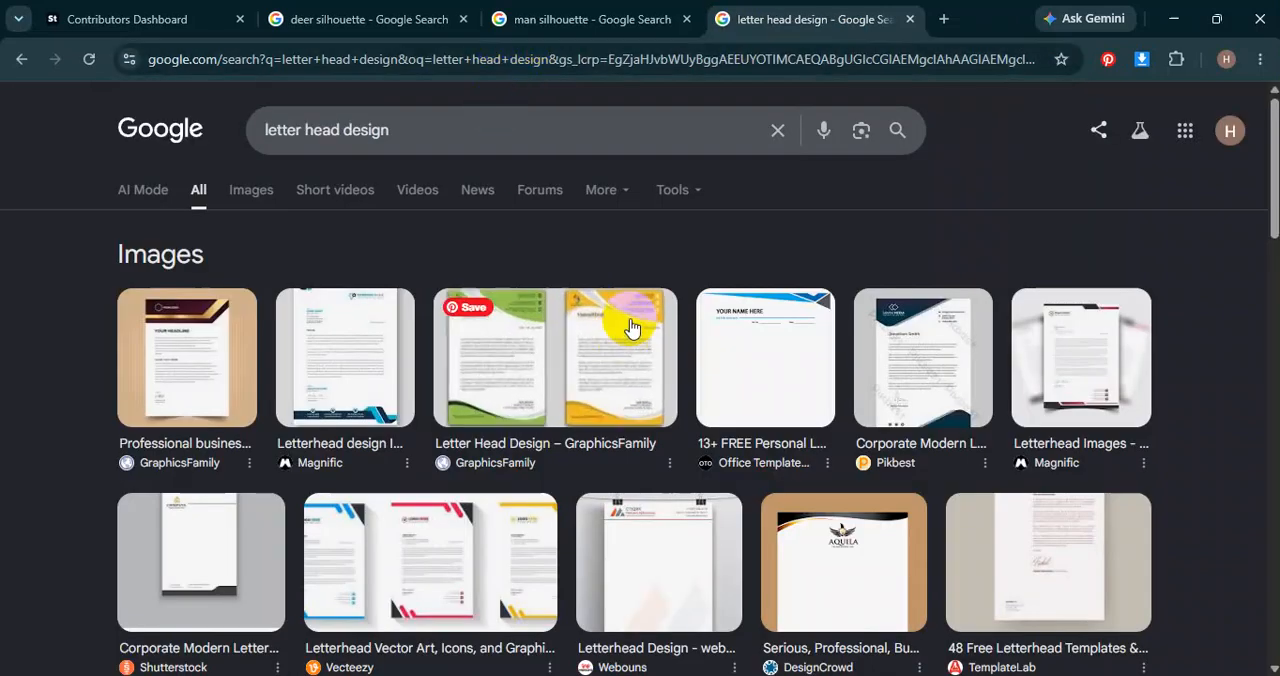
pyautogui.click(250, 193)
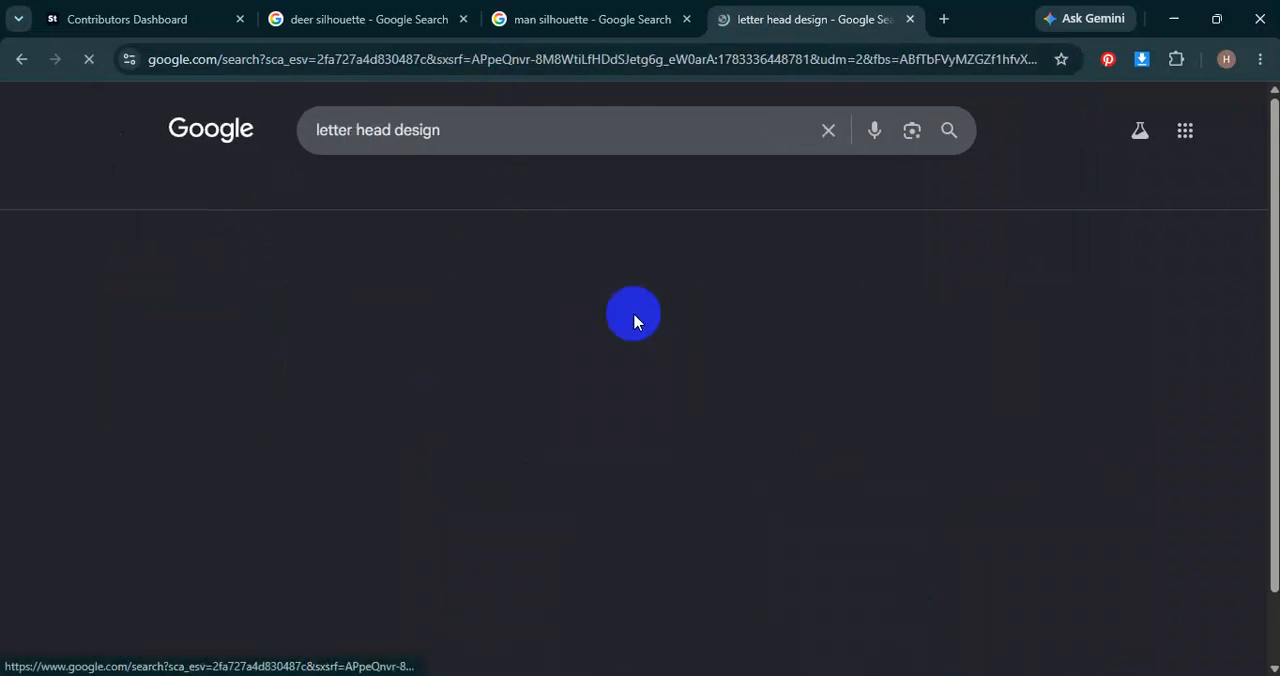
# Browse the letterhead image results for layout ideas and open the preview of the magenta and teal wavy letterhead pair.
pyautogui.scroll(-3, 470, 480)
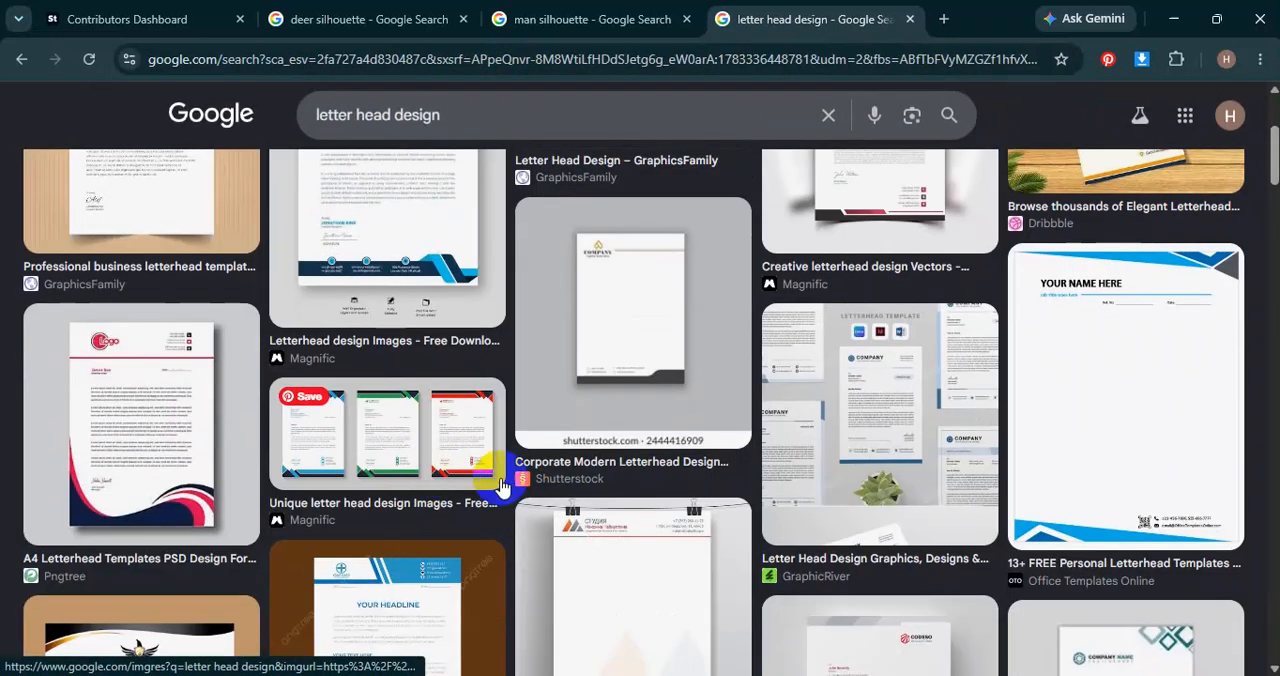
pyautogui.scroll(-1, 620, 480)
pyautogui.scroll(-1, 607, 515)
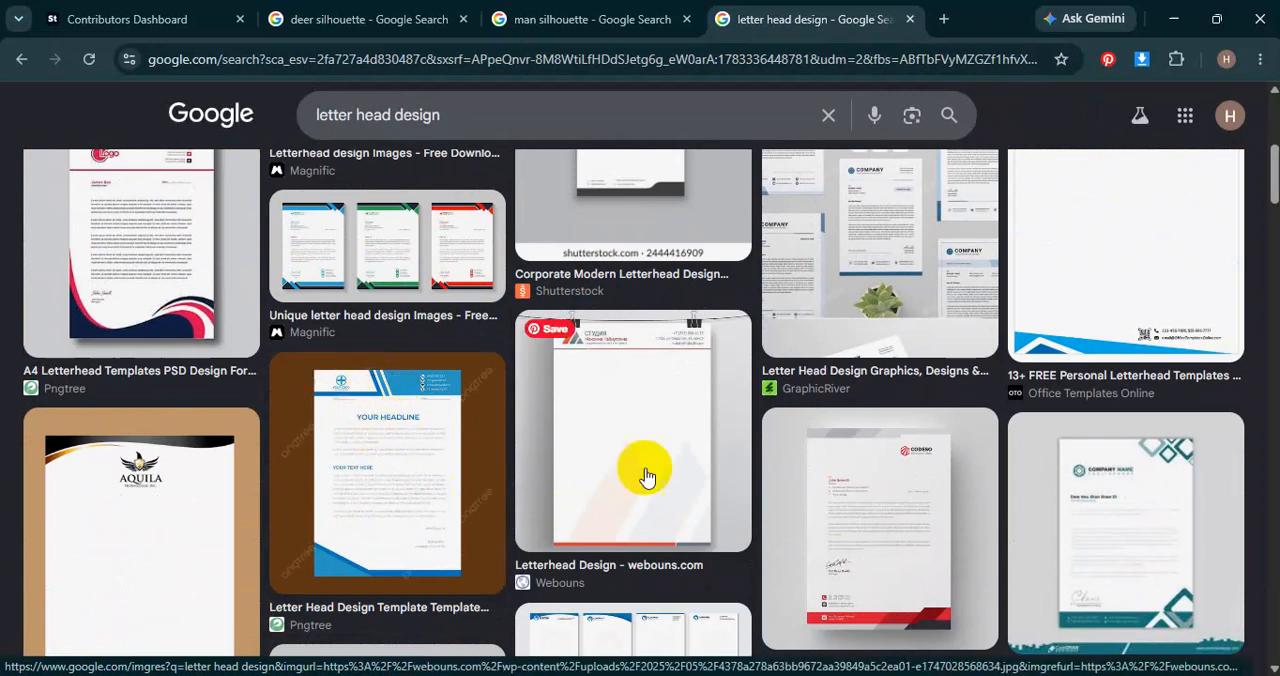
pyautogui.scroll(5, 643, 471)
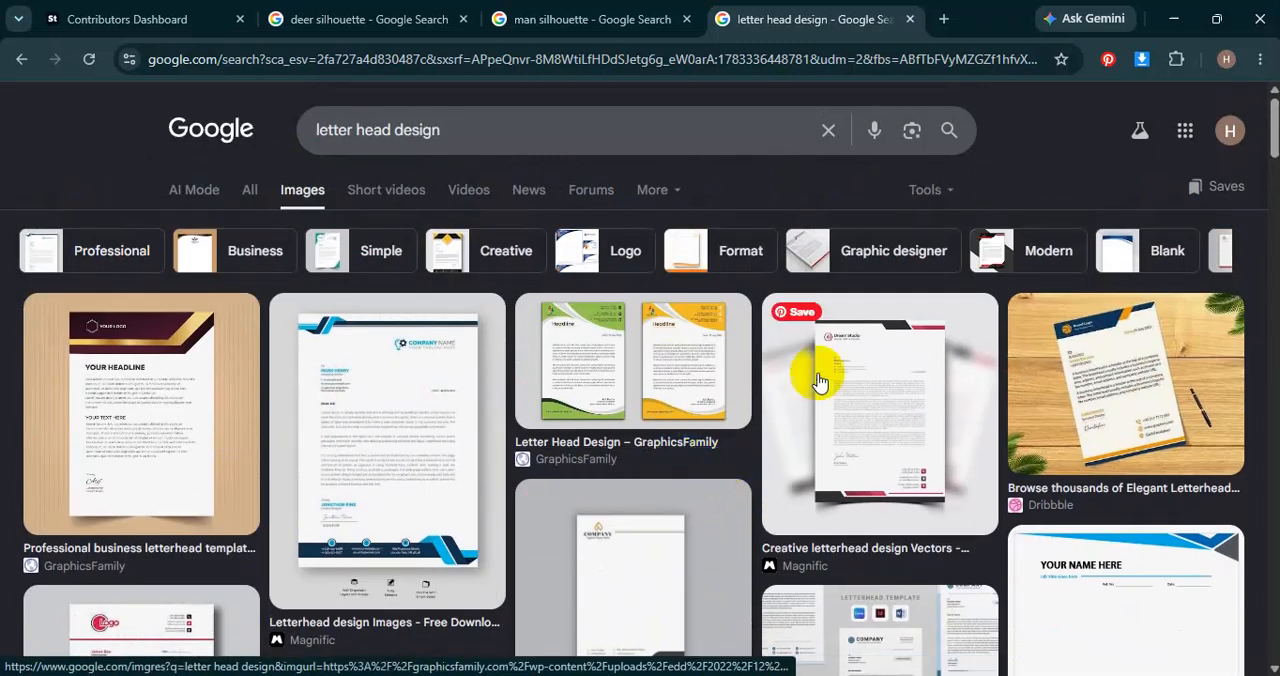
pyautogui.scroll(-5, 426, 484)
pyautogui.scroll(-2, 466, 422)
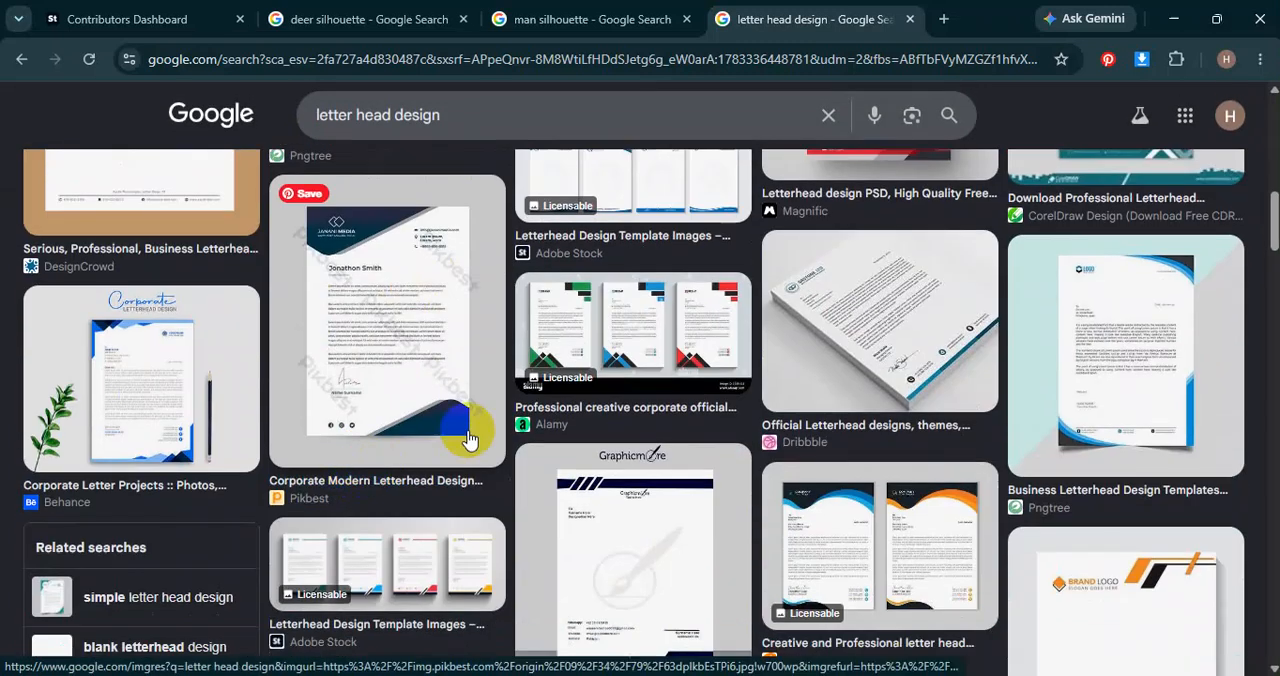
pyautogui.scroll(-1, 589, 403)
pyautogui.scroll(1, 660, 455)
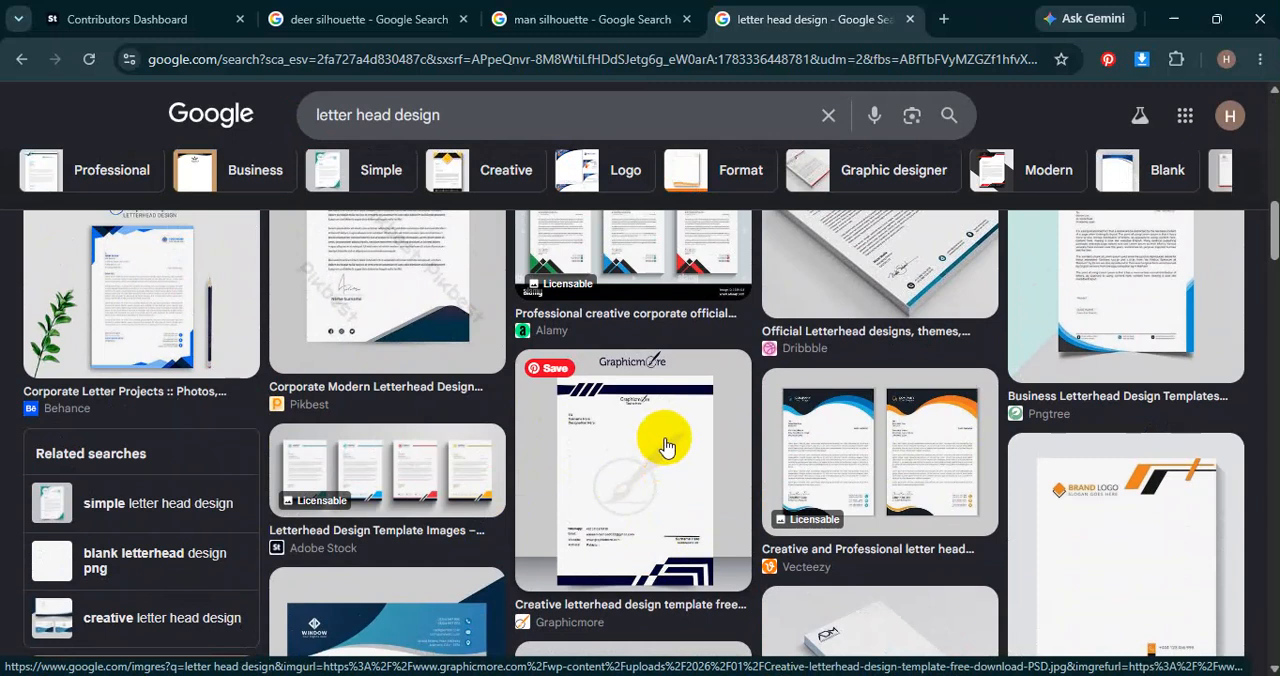
pyautogui.scroll(-2, 663, 449)
pyautogui.scroll(-3, 440, 440)
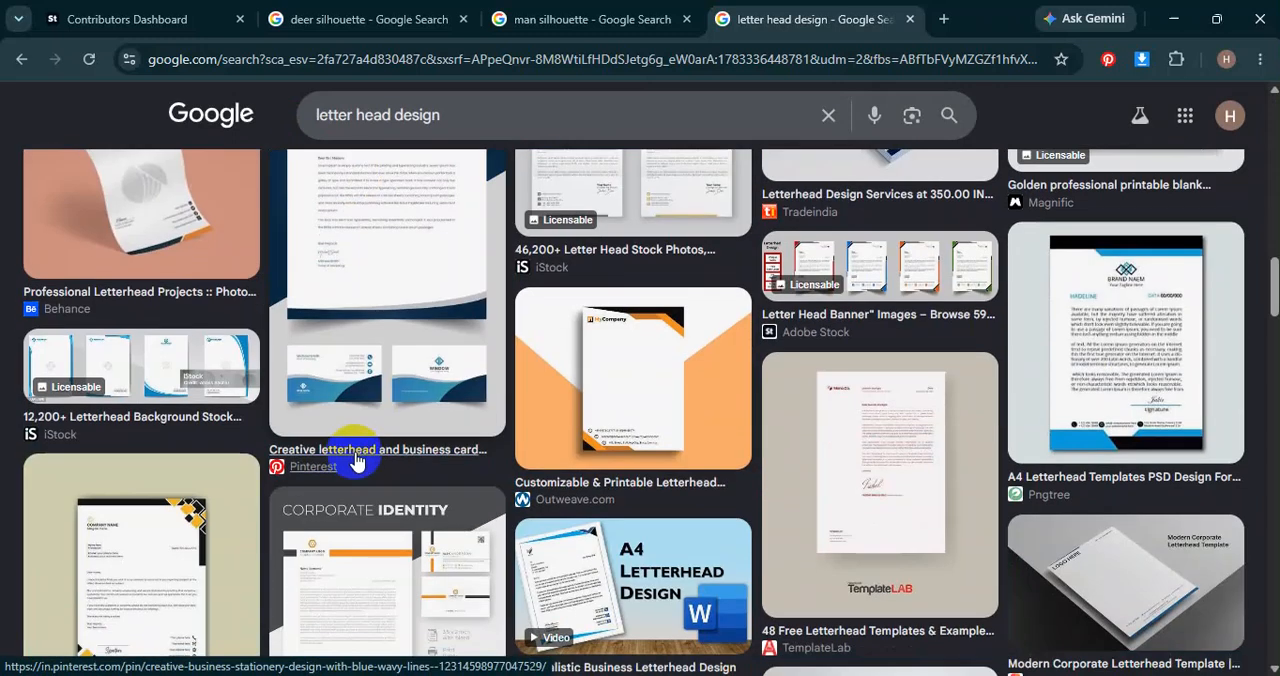
pyautogui.scroll(-2, 430, 410)
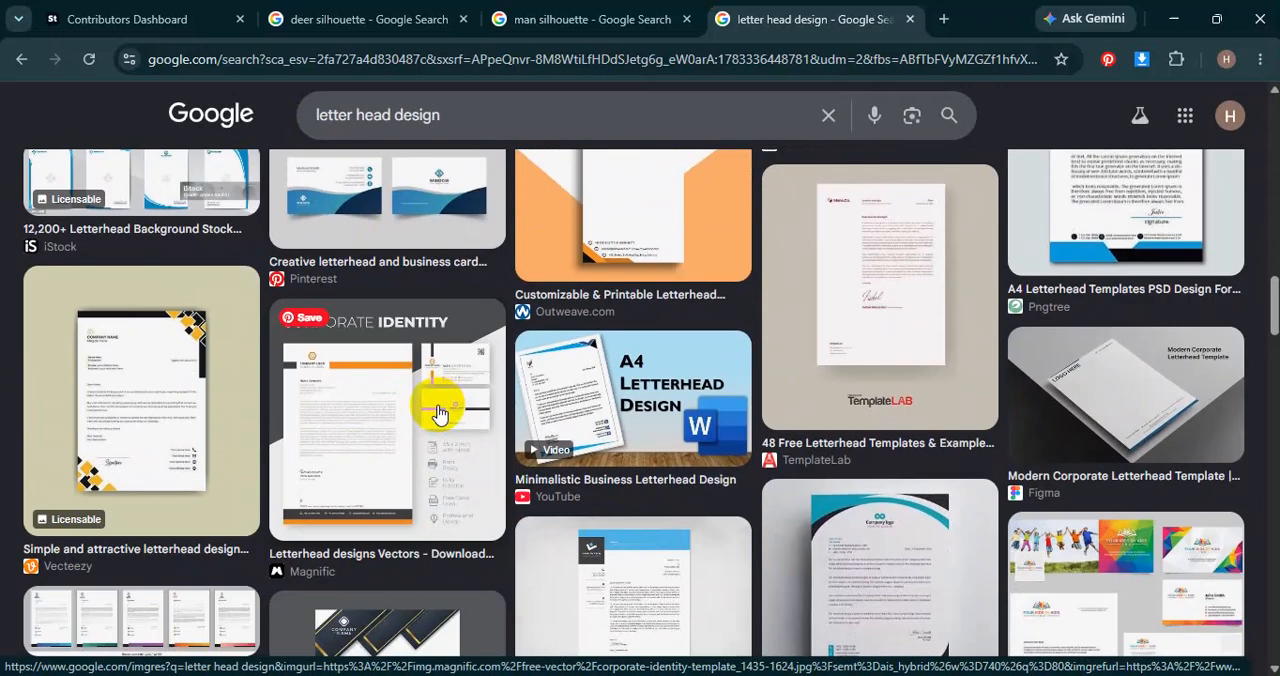
pyautogui.scroll(-4, 873, 383)
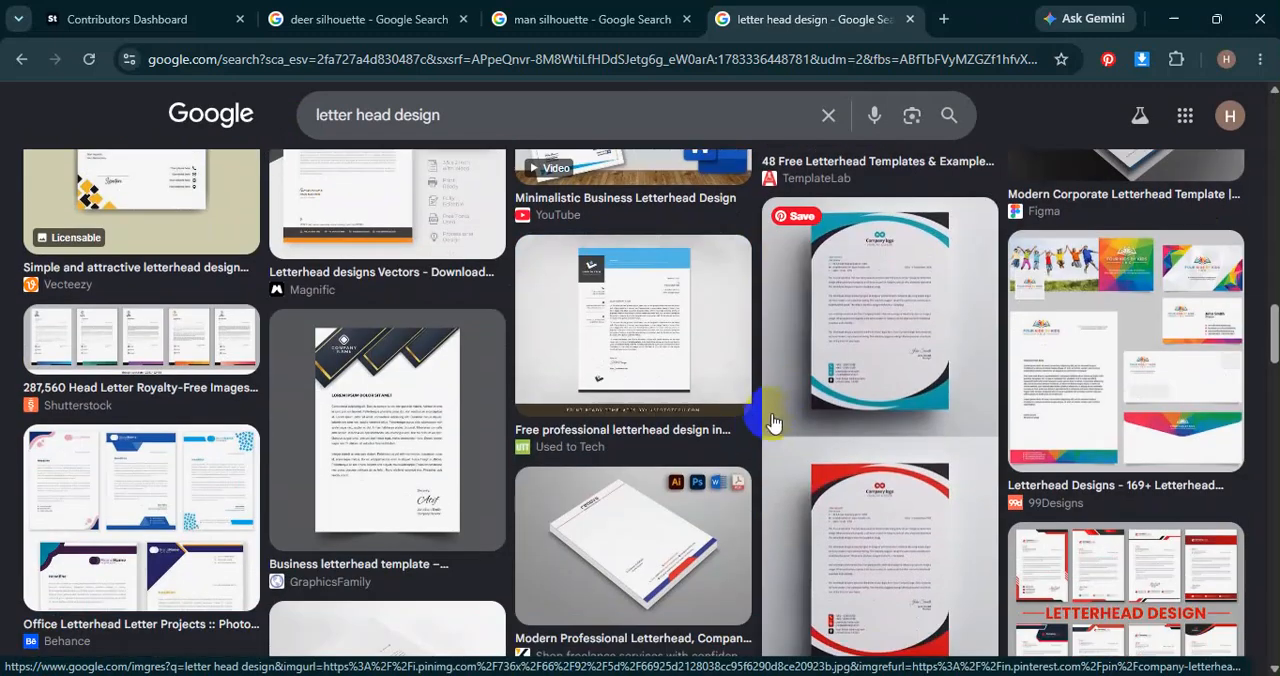
pyautogui.scroll(-2, 389, 387)
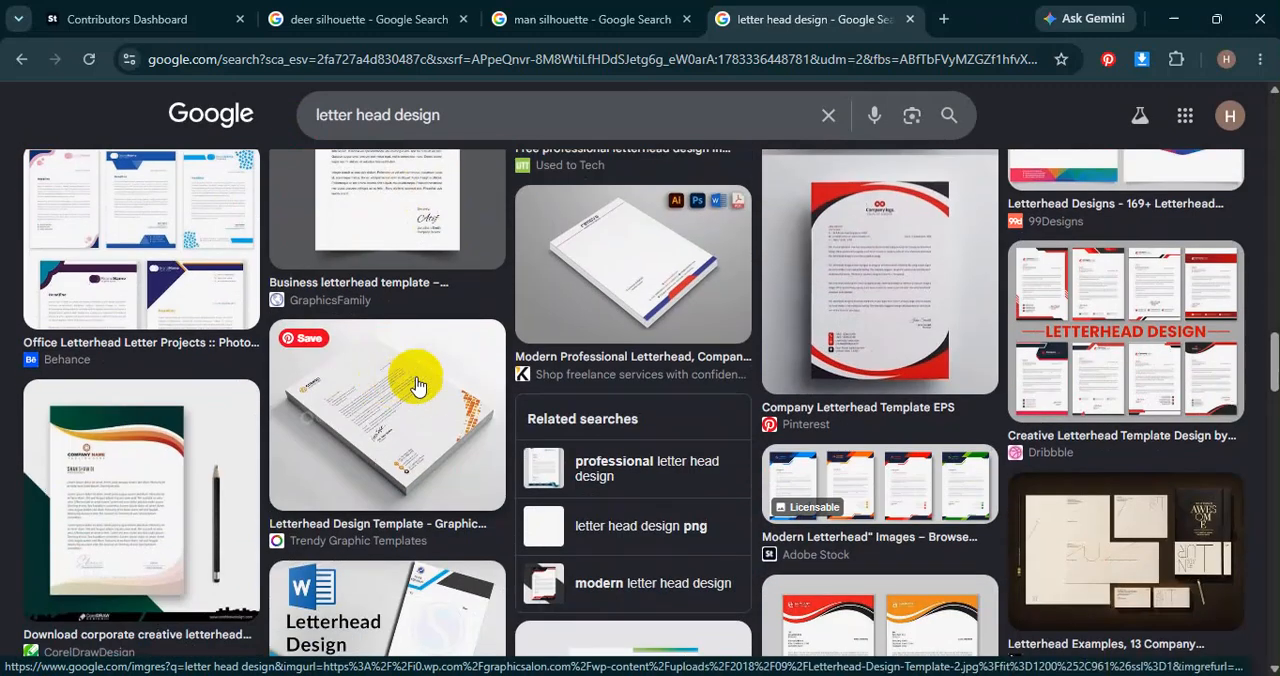
pyautogui.scroll(-4, 410, 385)
pyautogui.scroll(-2, 505, 400)
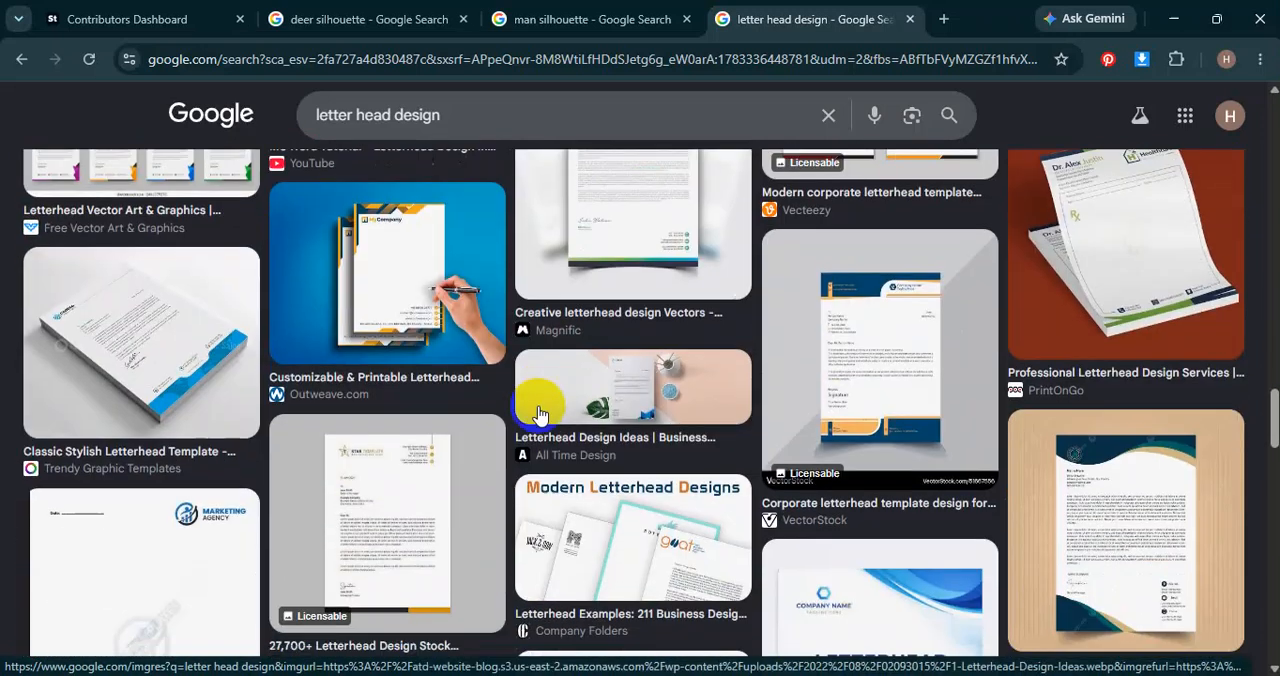
pyautogui.scroll(-3, 420, 313)
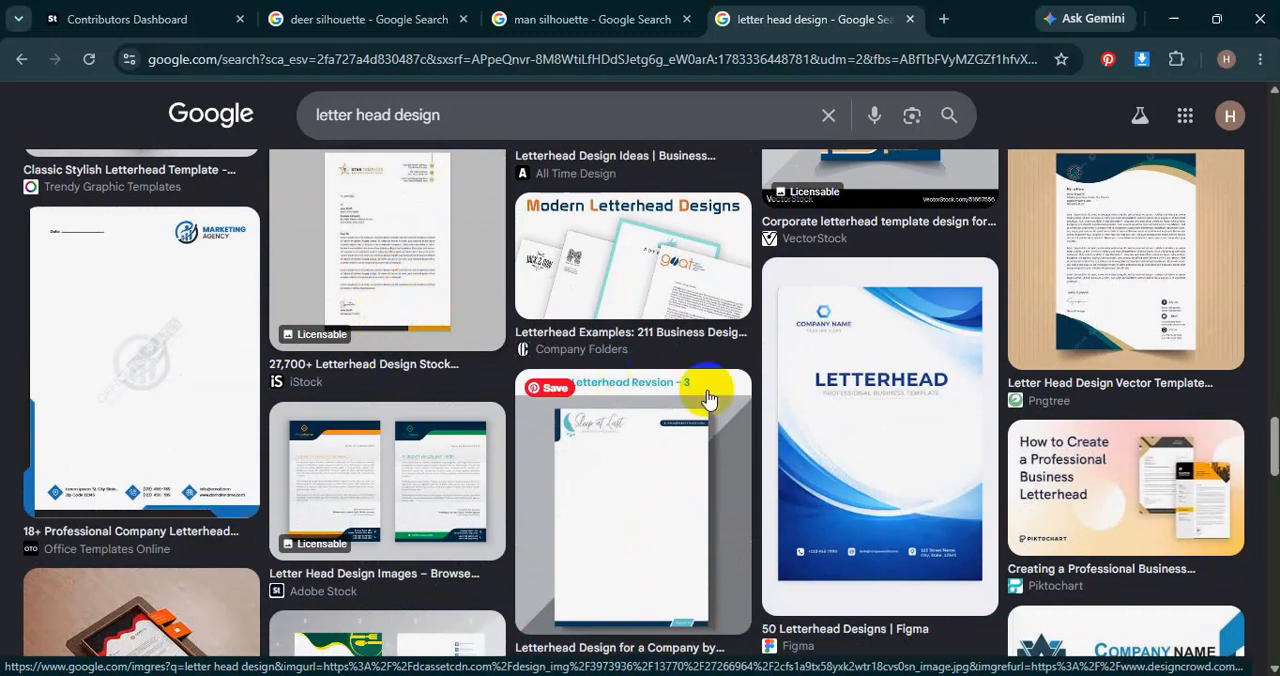
pyautogui.scroll(-3, 658, 463)
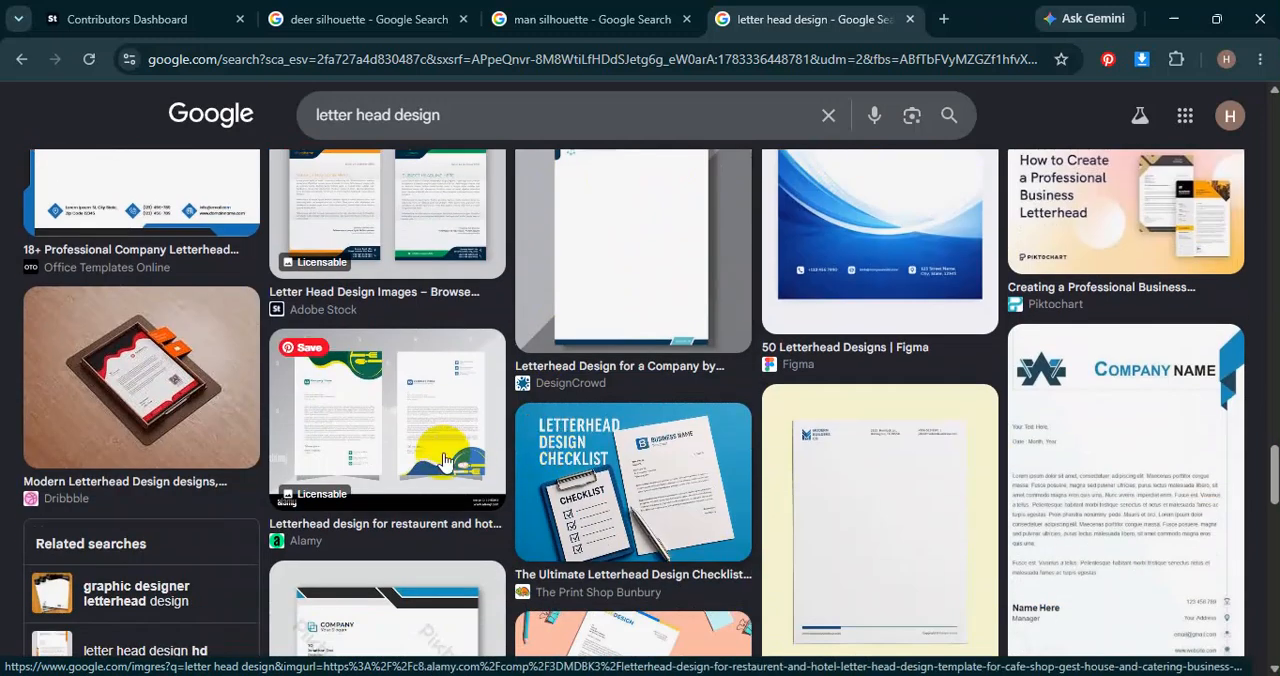
pyautogui.scroll(-1, 755, 447)
pyautogui.scroll(-3, 755, 447)
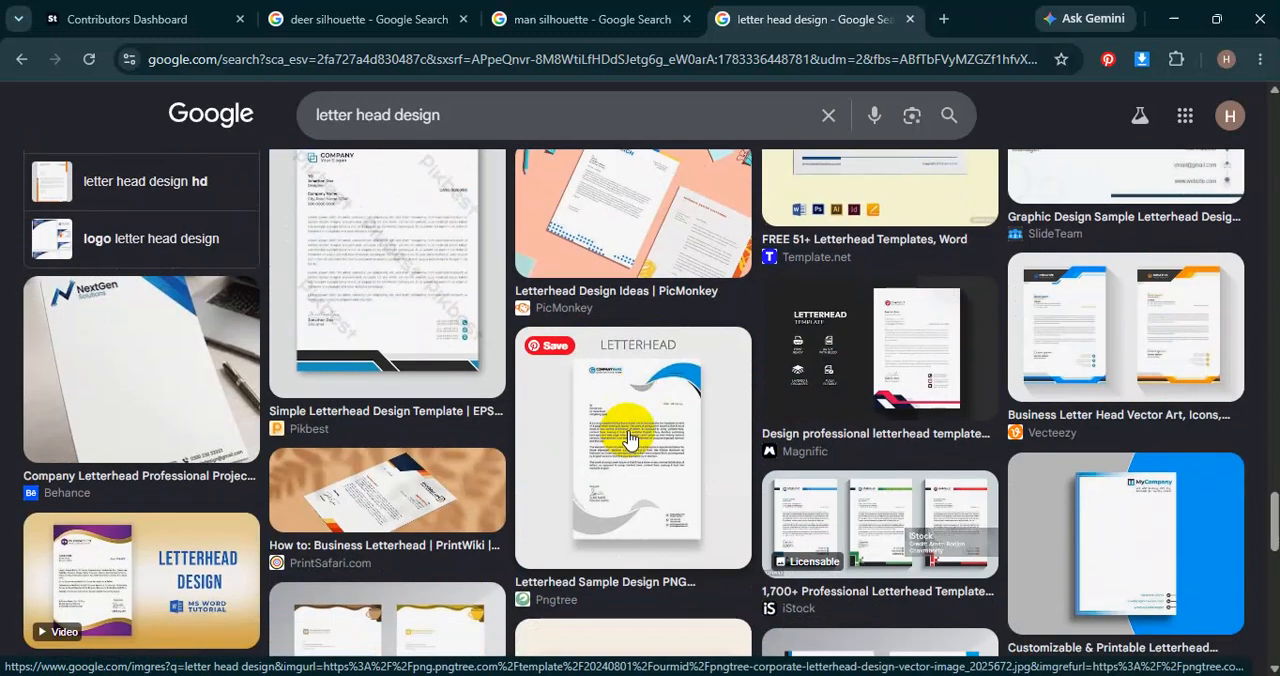
pyautogui.scroll(-3, 628, 440)
pyautogui.scroll(-2, 586, 451)
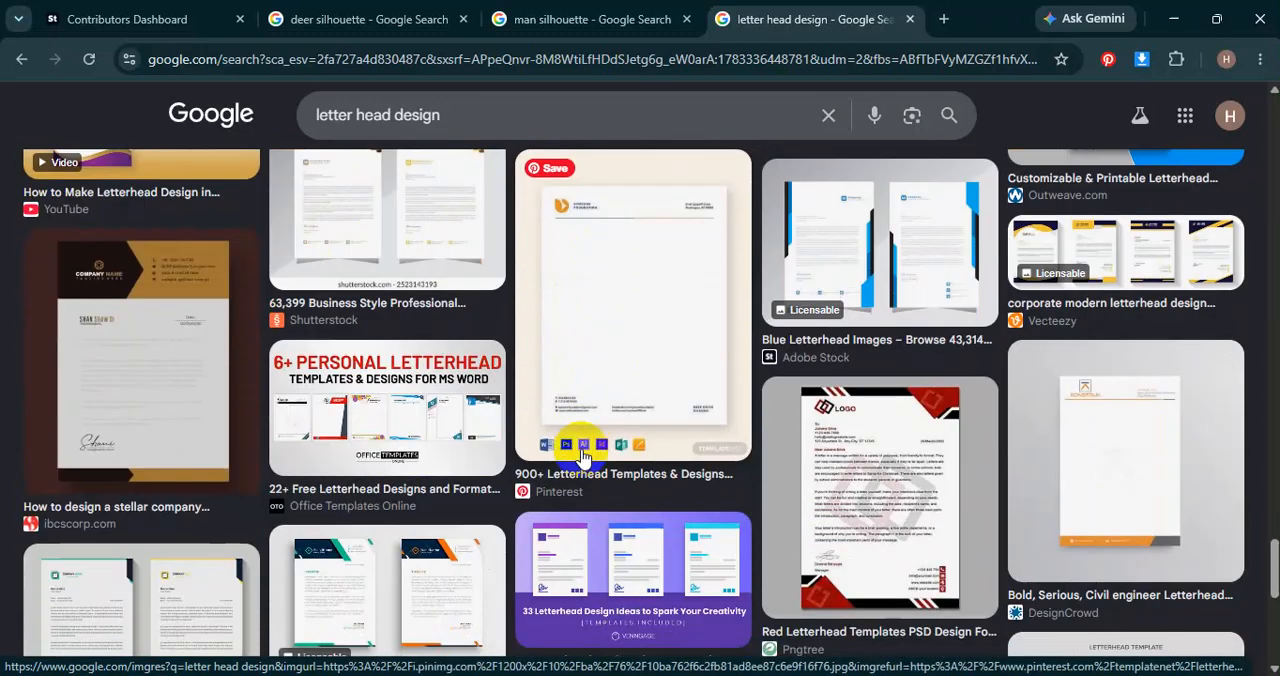
pyautogui.scroll(-3, 584, 455)
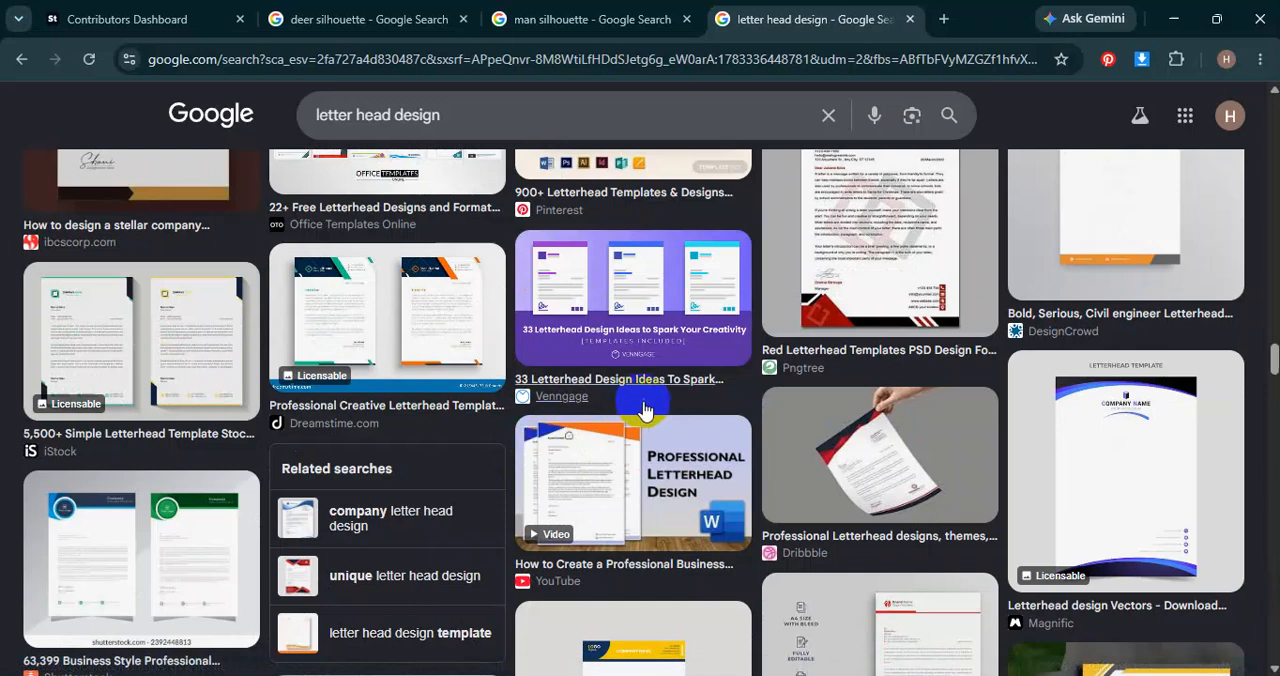
pyautogui.scroll(-3, 586, 455)
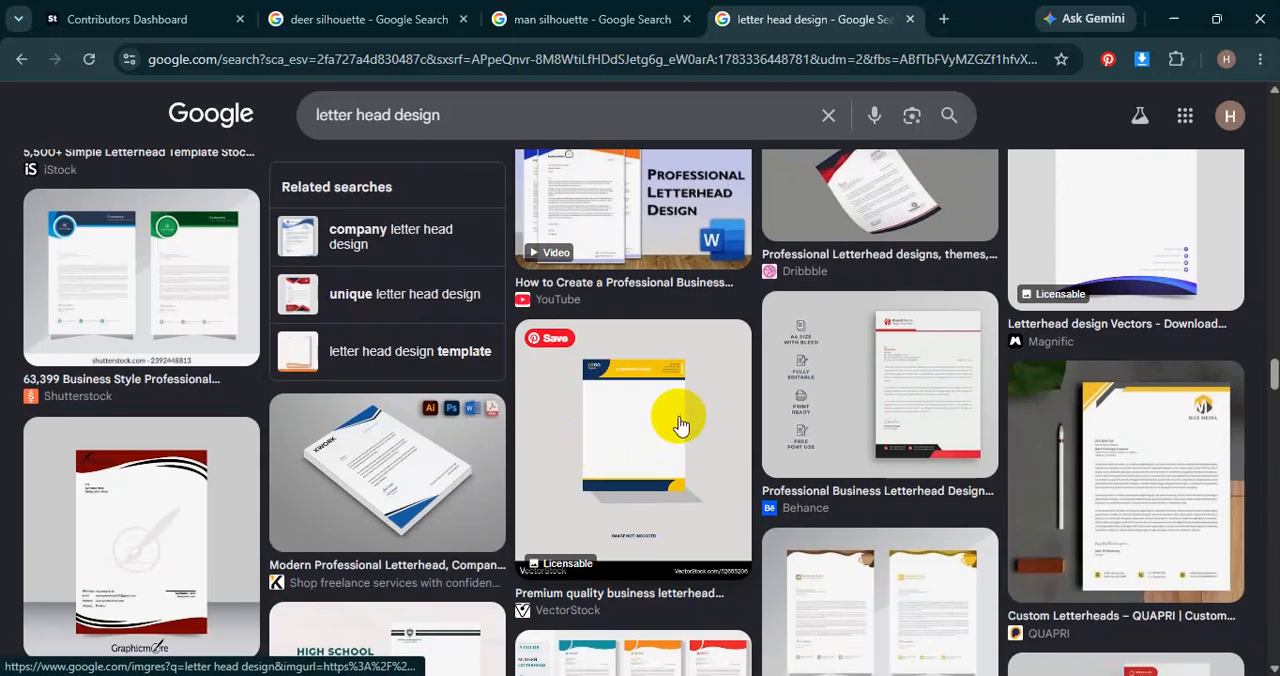
pyautogui.scroll(-4, 650, 430)
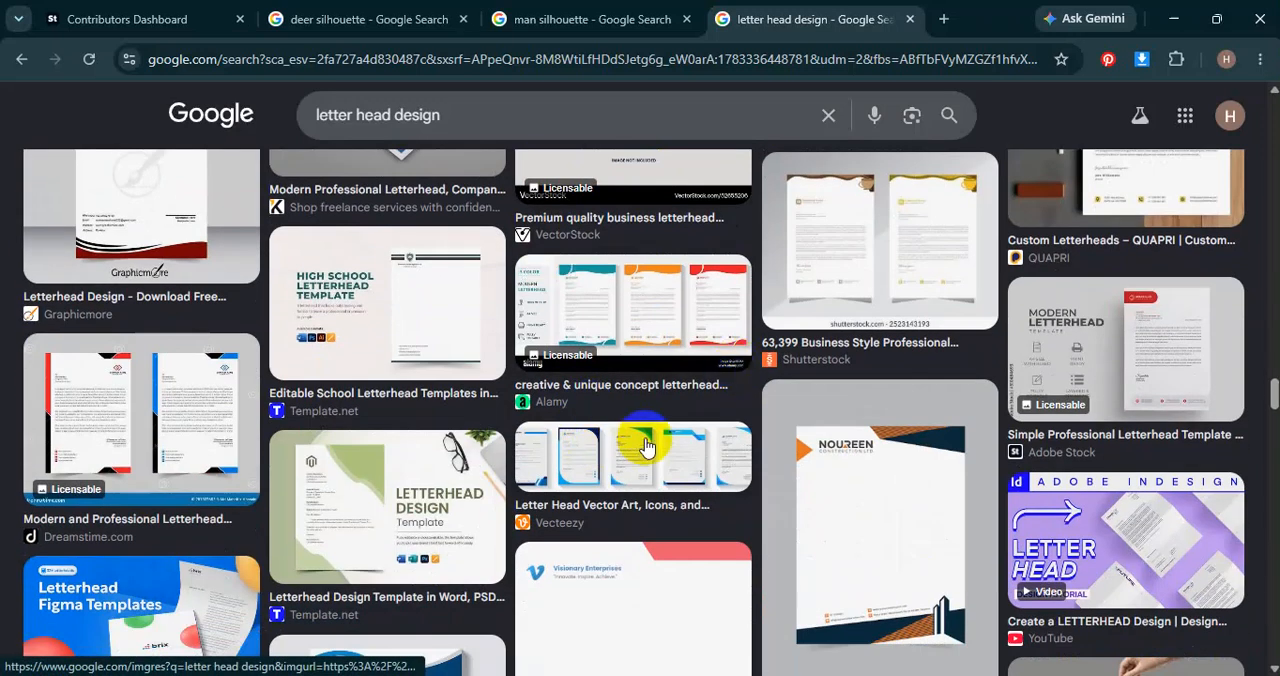
pyautogui.scroll(-4, 320, 525)
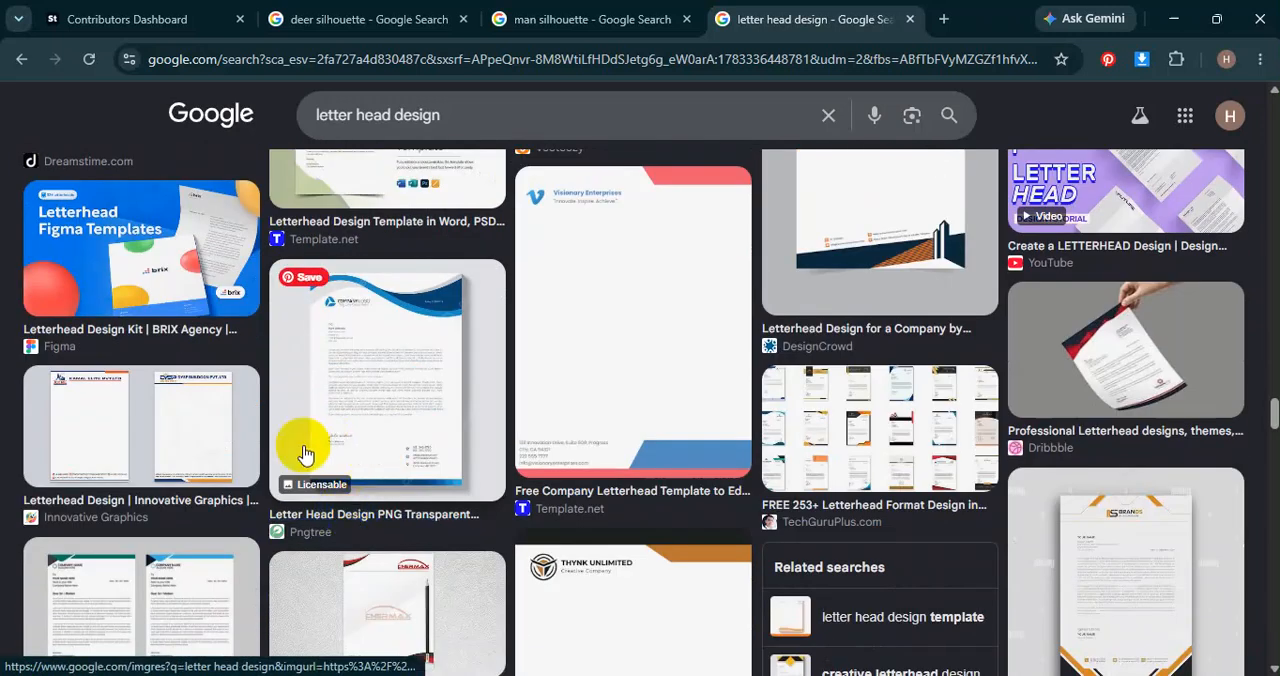
pyautogui.scroll(-4, 700, 477)
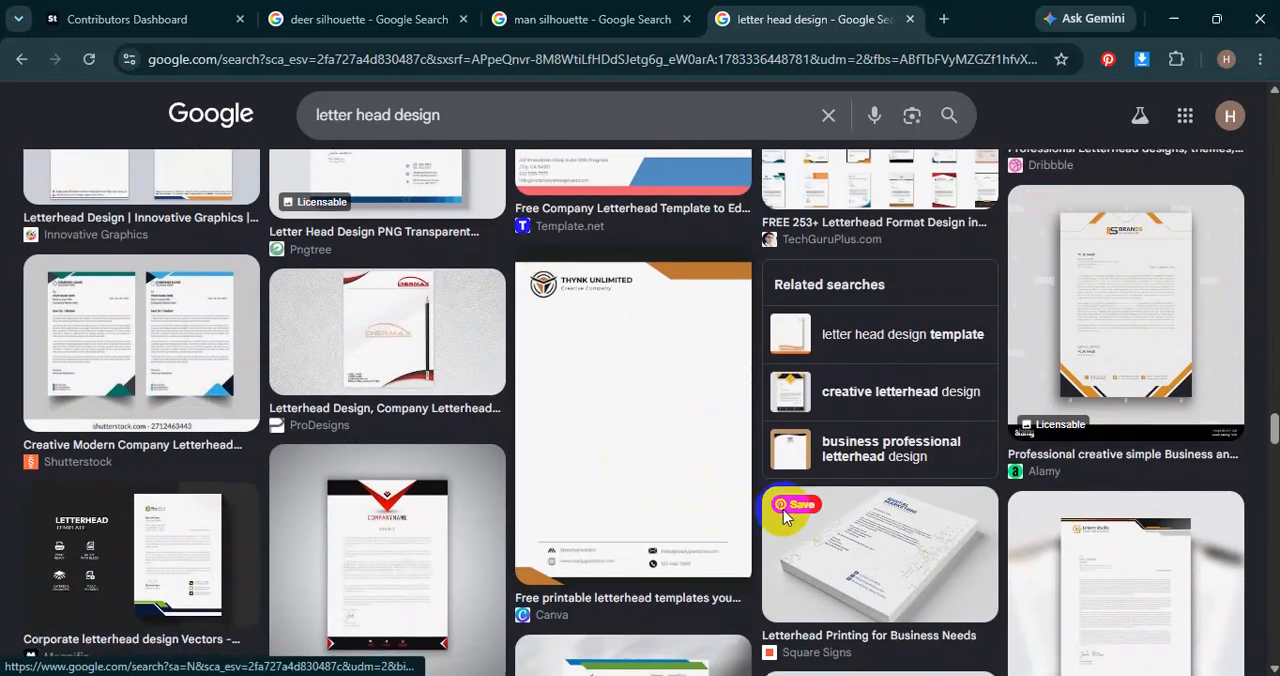
pyautogui.scroll(-4, 680, 490)
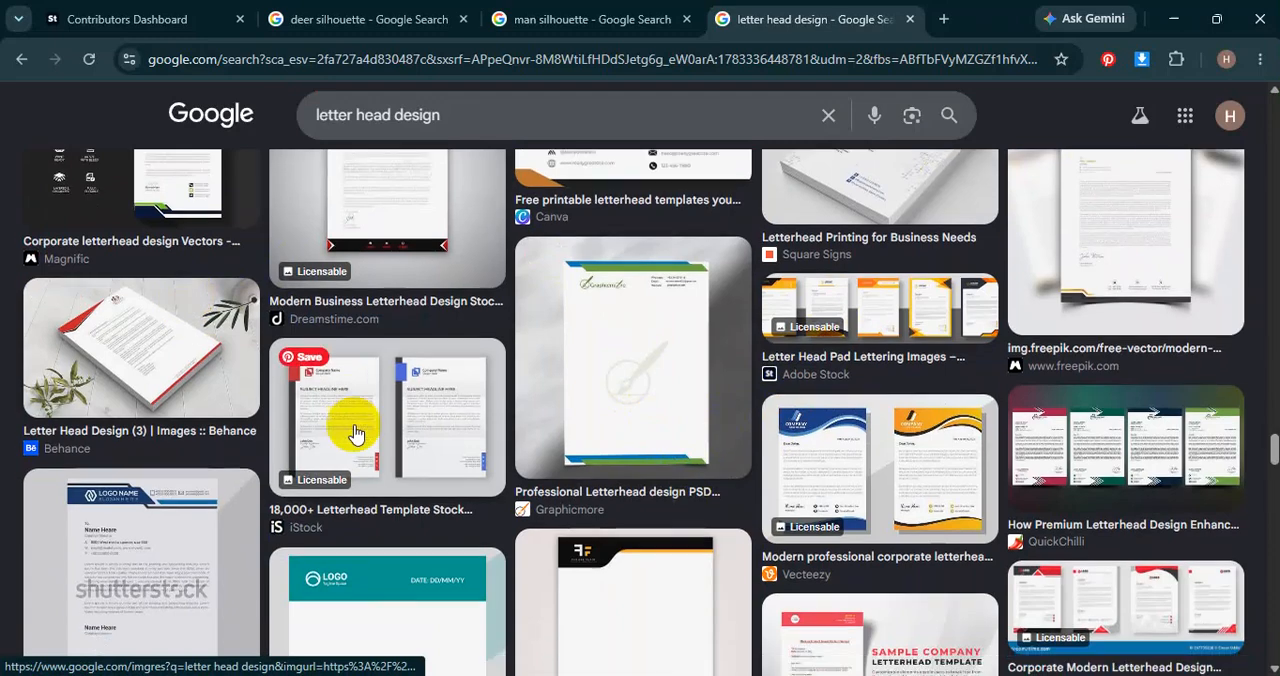
pyautogui.scroll(-3, 355, 430)
pyautogui.scroll(-3, 400, 475)
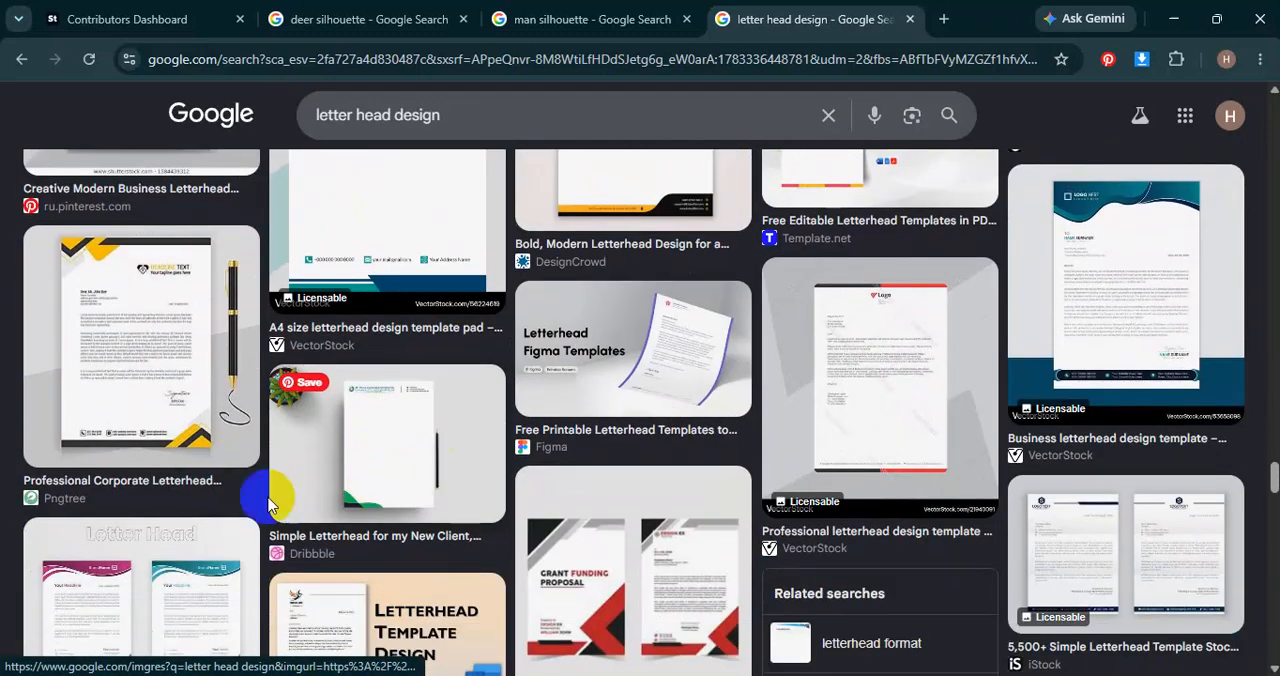
pyautogui.scroll(-3, 480, 450)
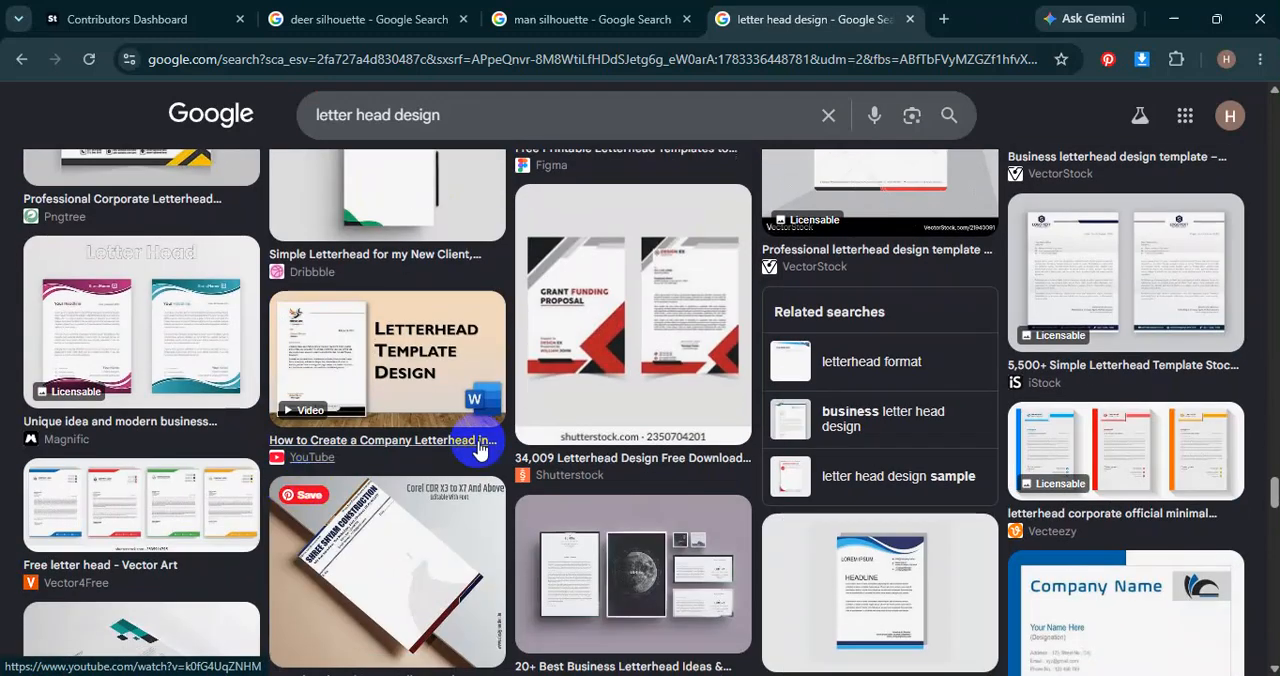
pyautogui.click(174, 313)
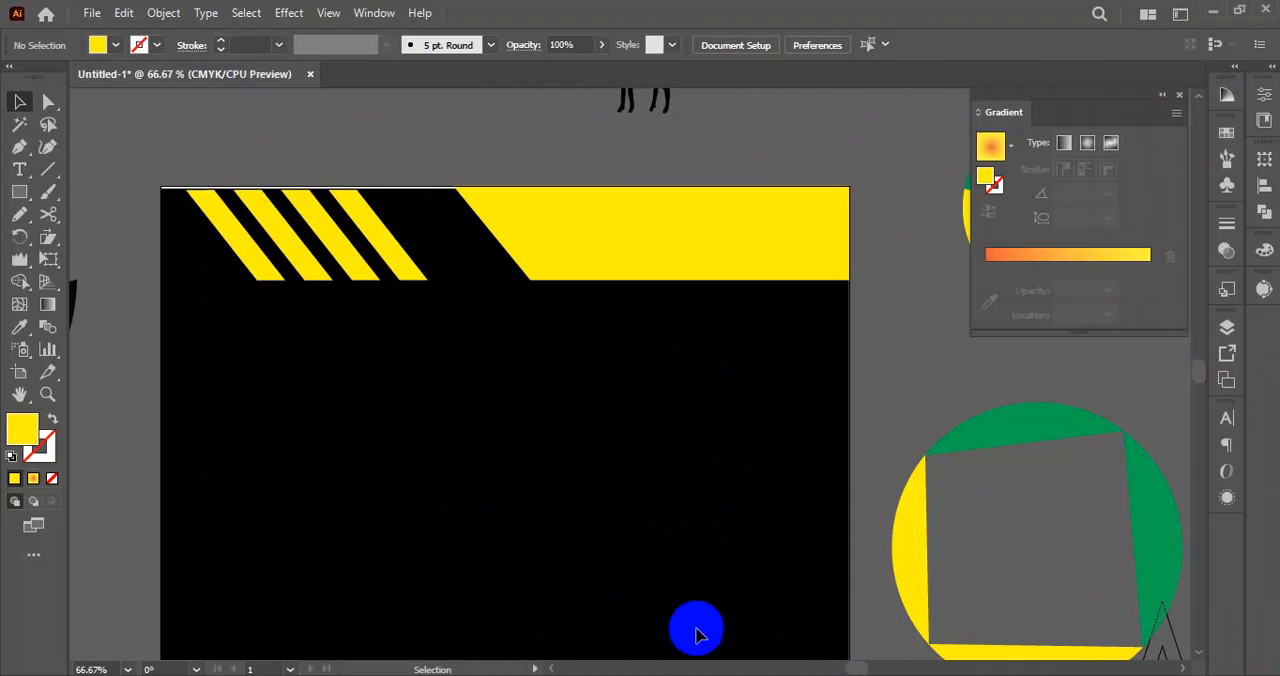
# Switch back to Illustrator and draw a yellow rectangle about 11 x 1.79 in across the bottom of the black artboard.
pyautogui.scroll(-5, 420, 443)
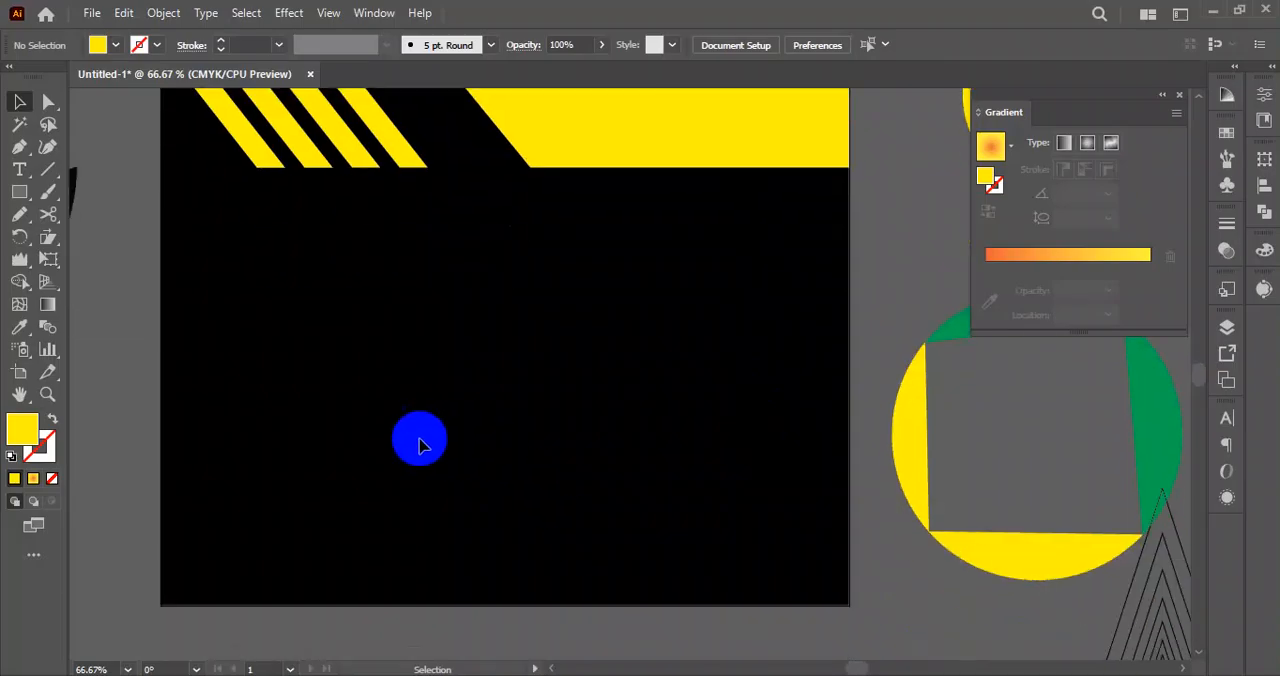
pyautogui.click(166, 510)
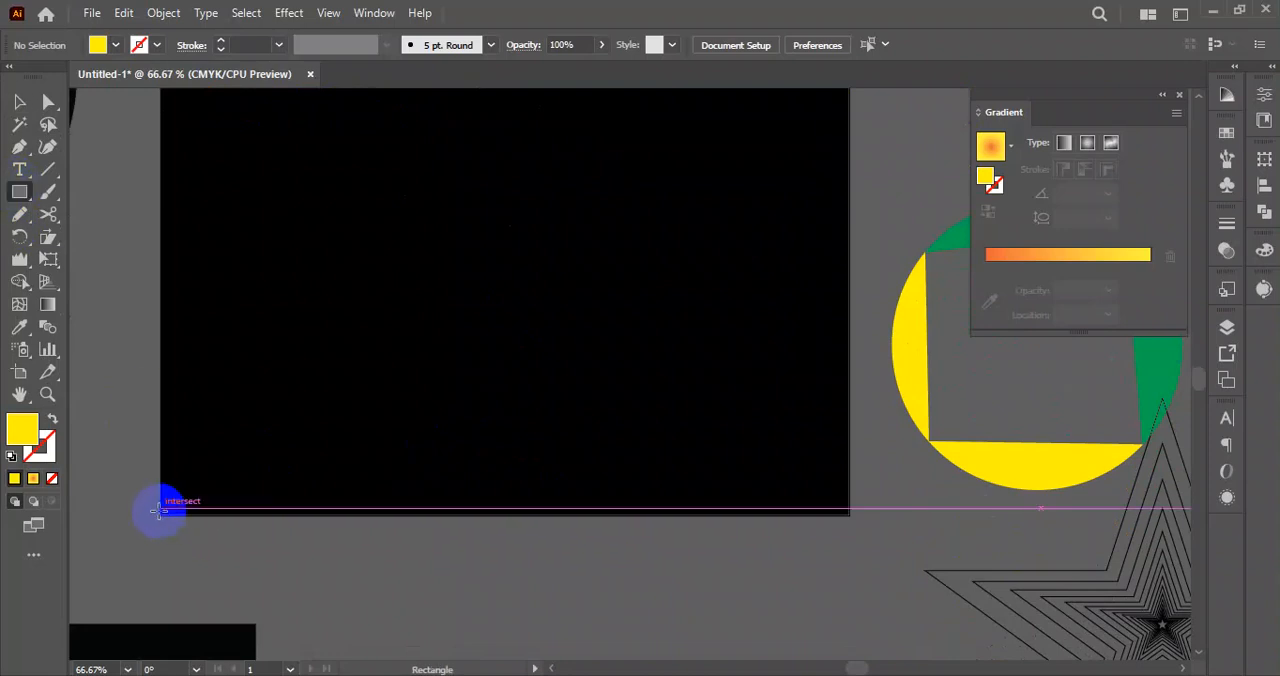
pyautogui.moveTo(817, 462); pyautogui.dragTo(850, 403)
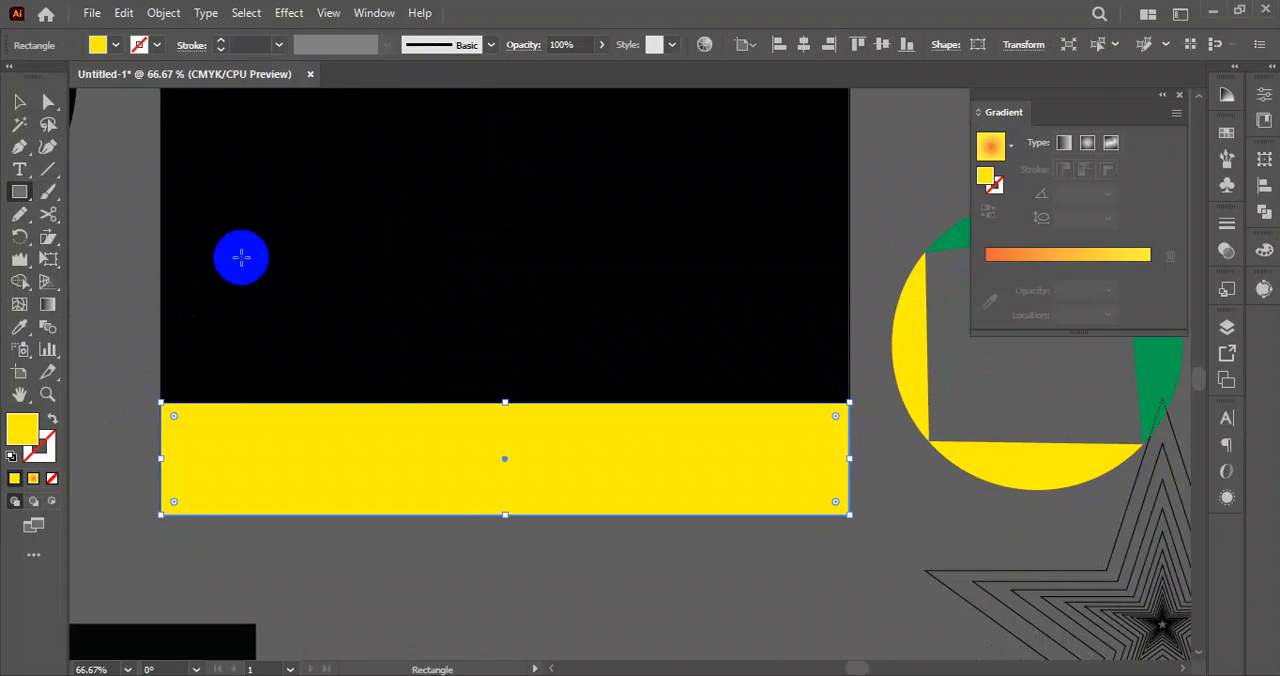
# Raise the bottom rectangle's upper-left anchor to about Y 5.64 in so its upper edge slants down to the right.
pyautogui.click(31, 104)
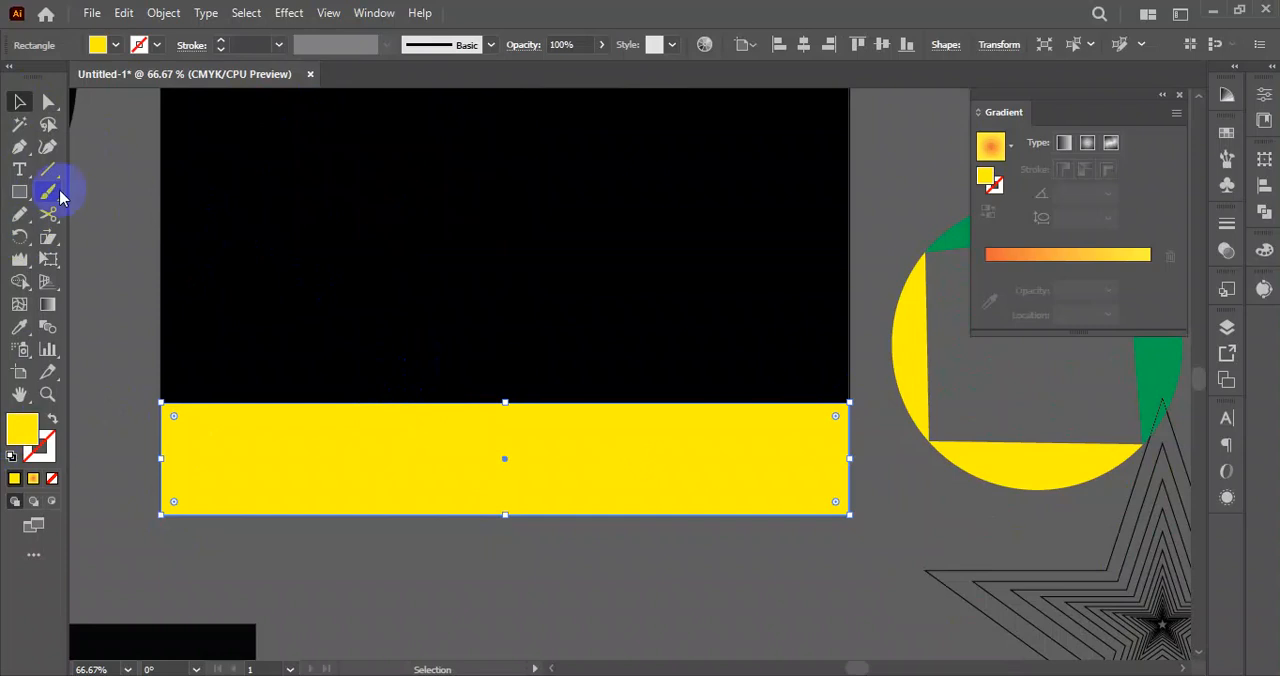
pyautogui.click(49, 101)
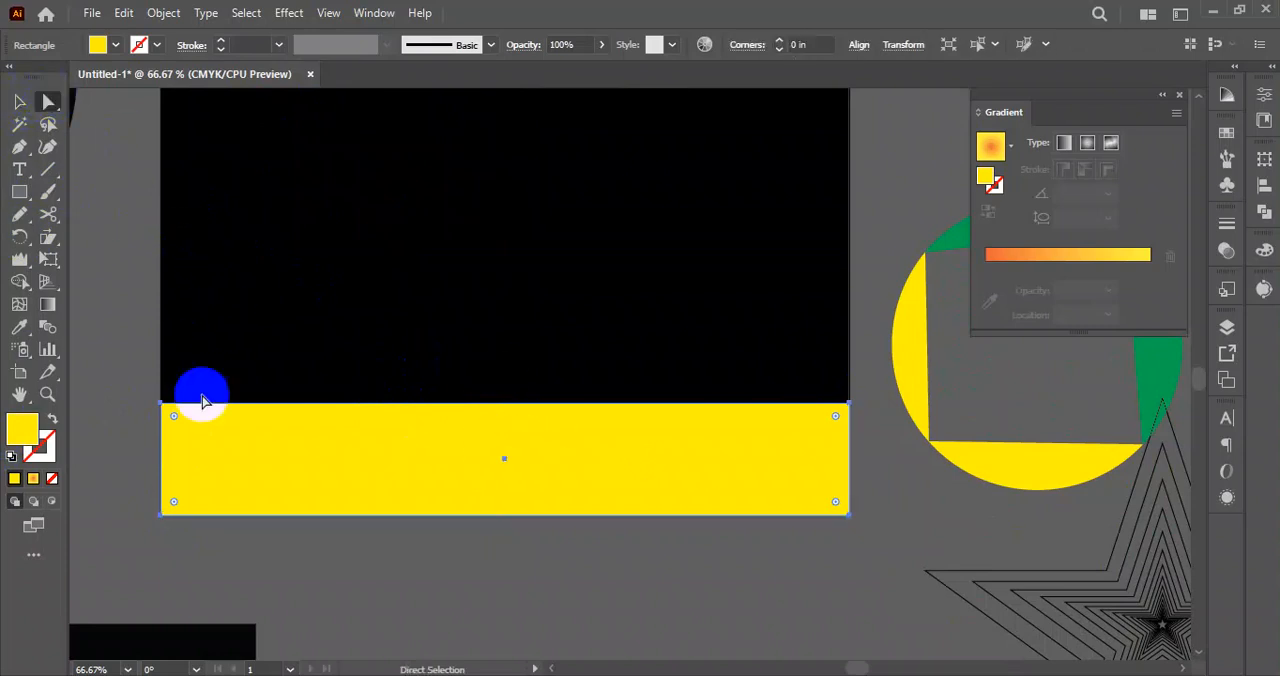
pyautogui.moveTo(162, 403); pyautogui.dragTo(161, 338)
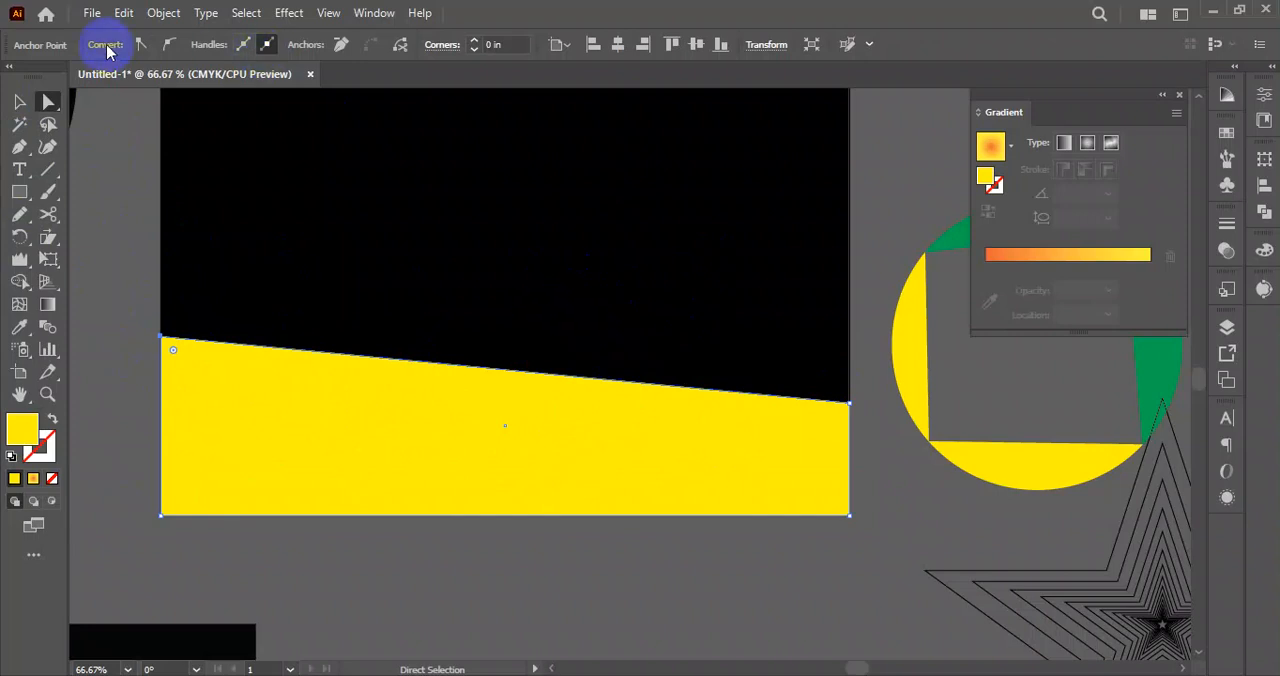
# Try to curve the slanted edge by converting the raised corner to a smooth anchor and adjusting its direction handles.
pyautogui.click(20, 147)
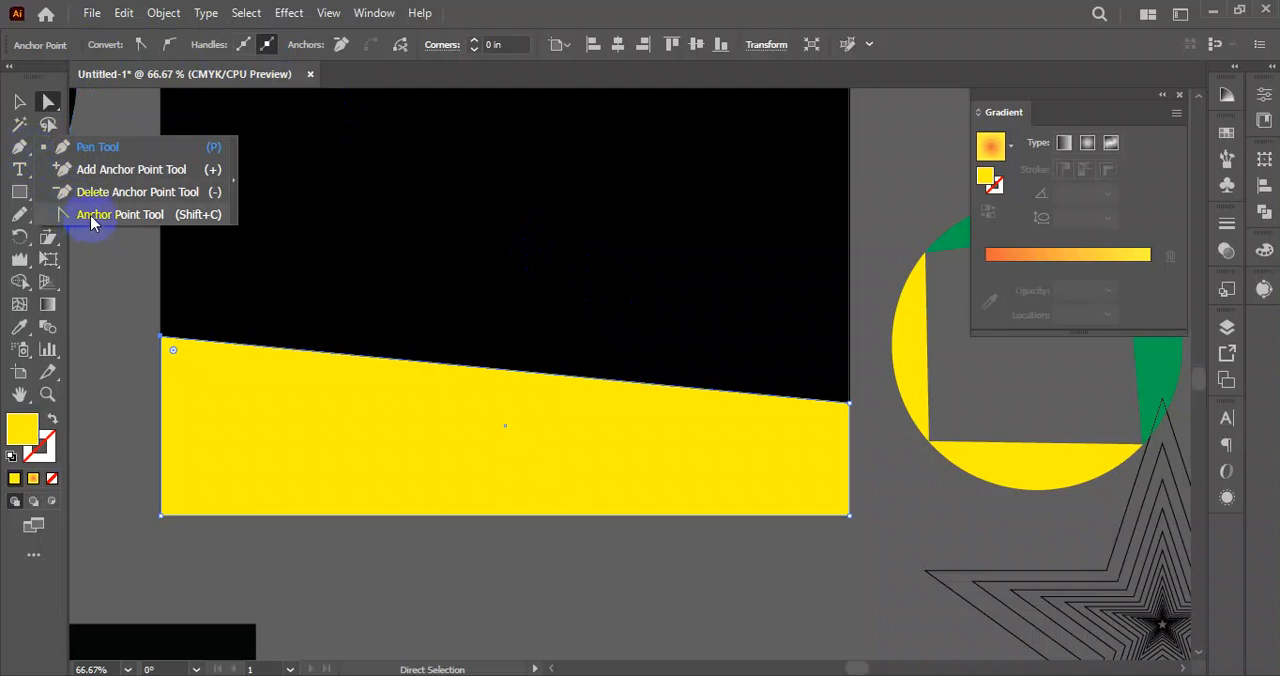
pyautogui.click(143, 45)
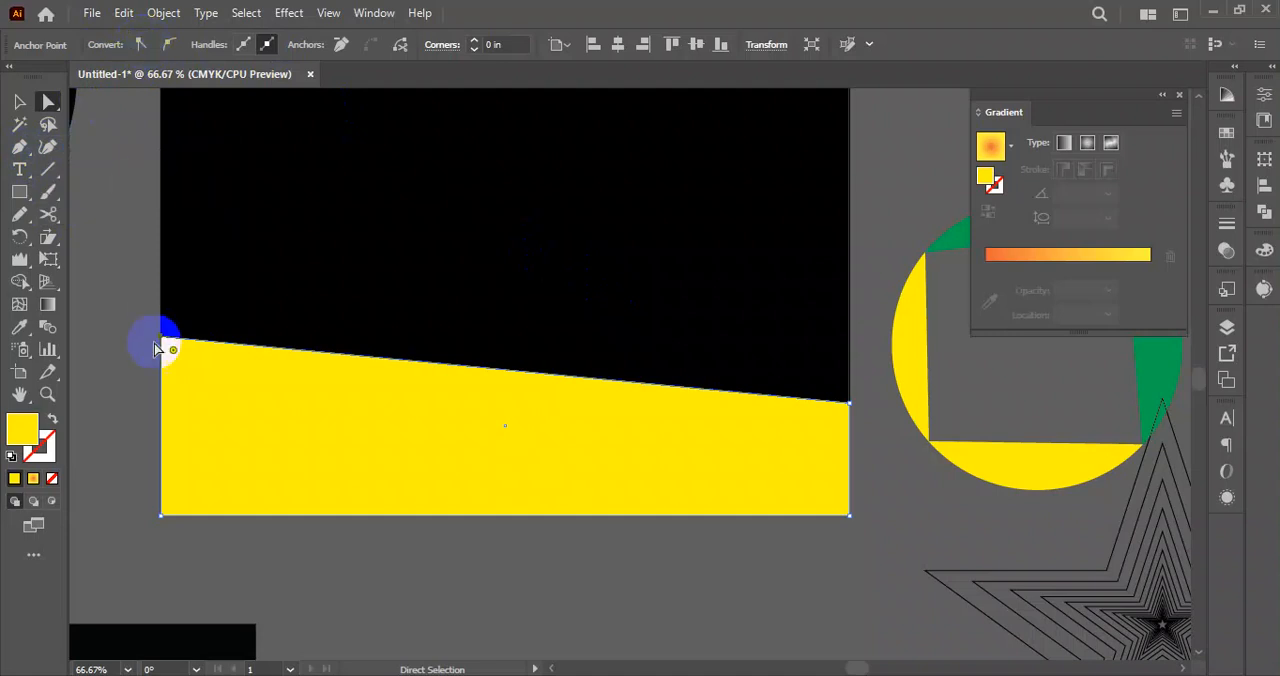
pyautogui.click(92, 372)
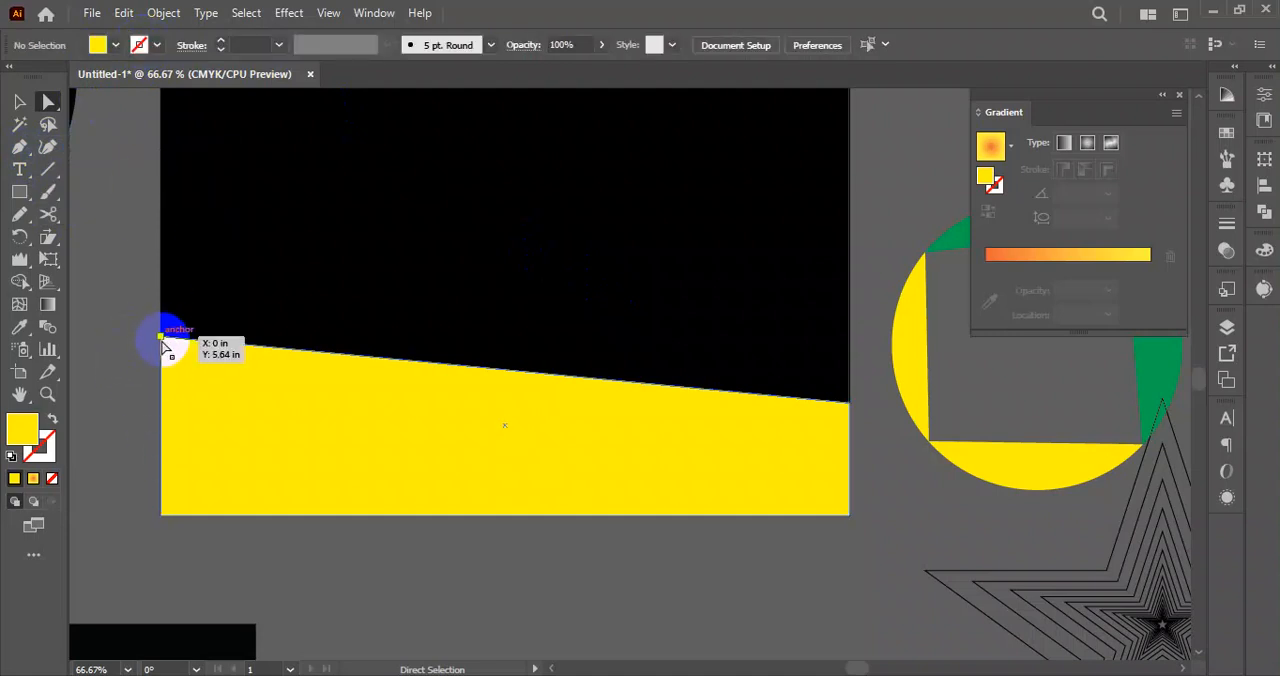
pyautogui.click(163, 341)
pyautogui.click(167, 44)
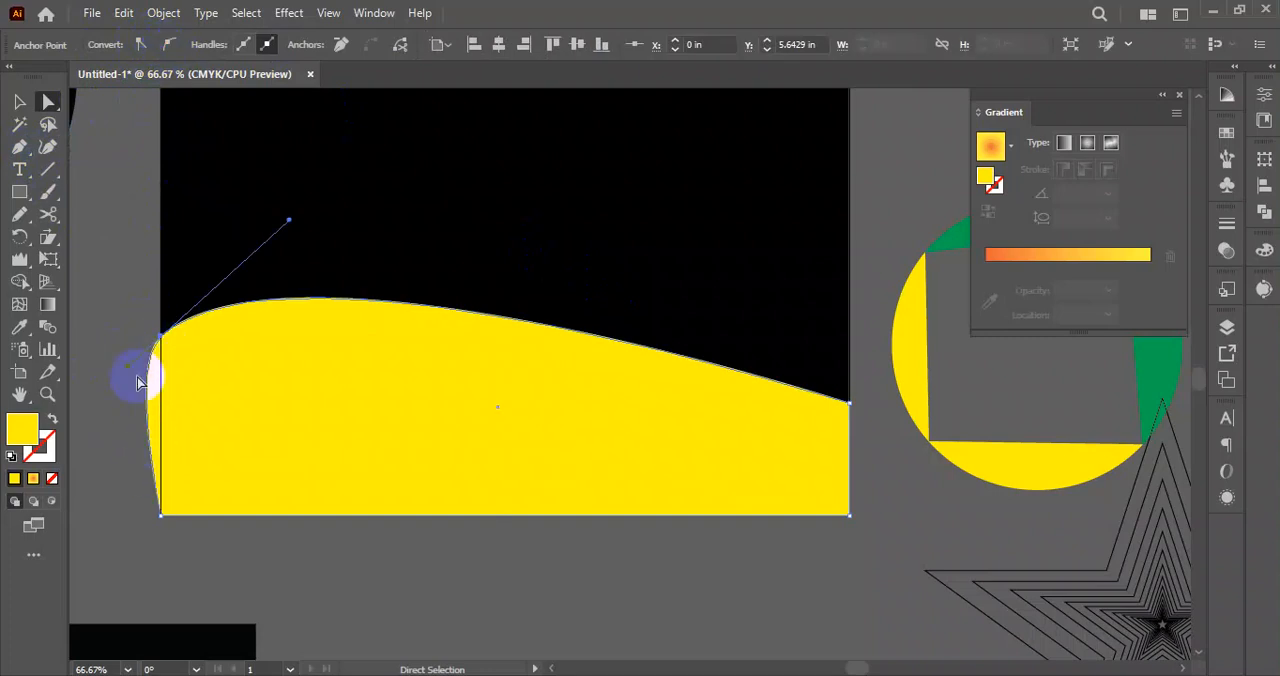
pyautogui.moveTo(127, 373); pyautogui.dragTo(161, 368)
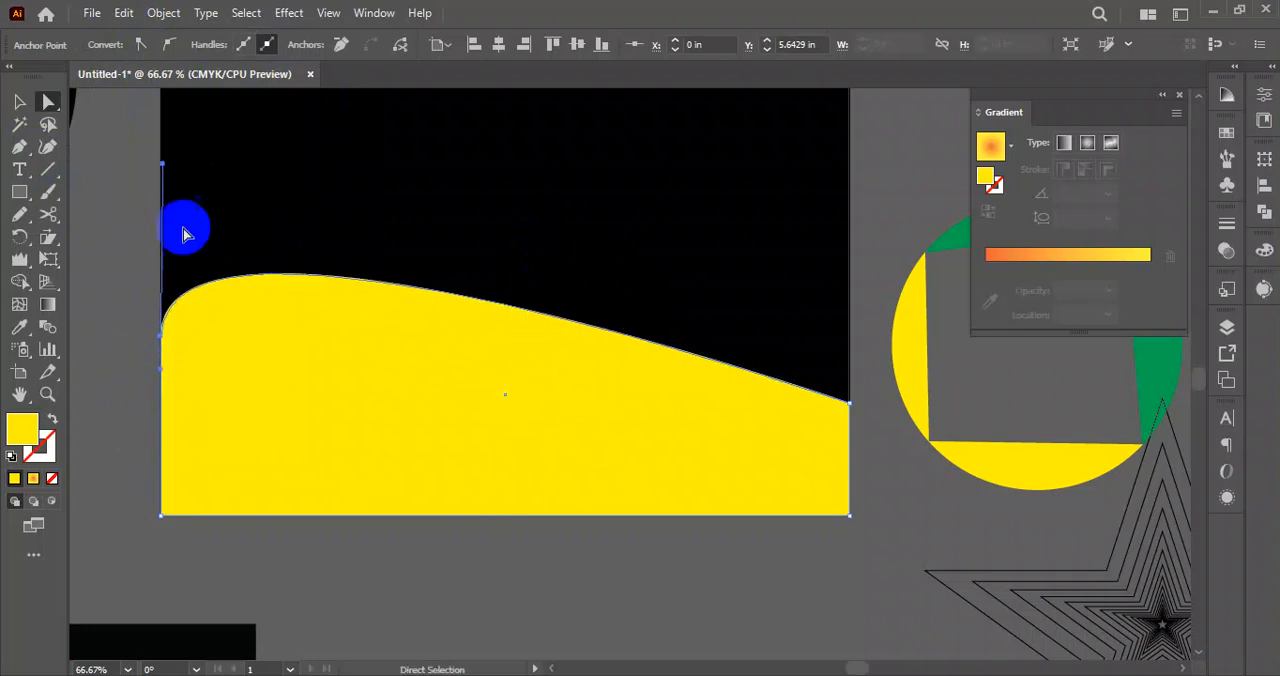
pyautogui.moveTo(167, 172); pyautogui.dragTo(409, 508)
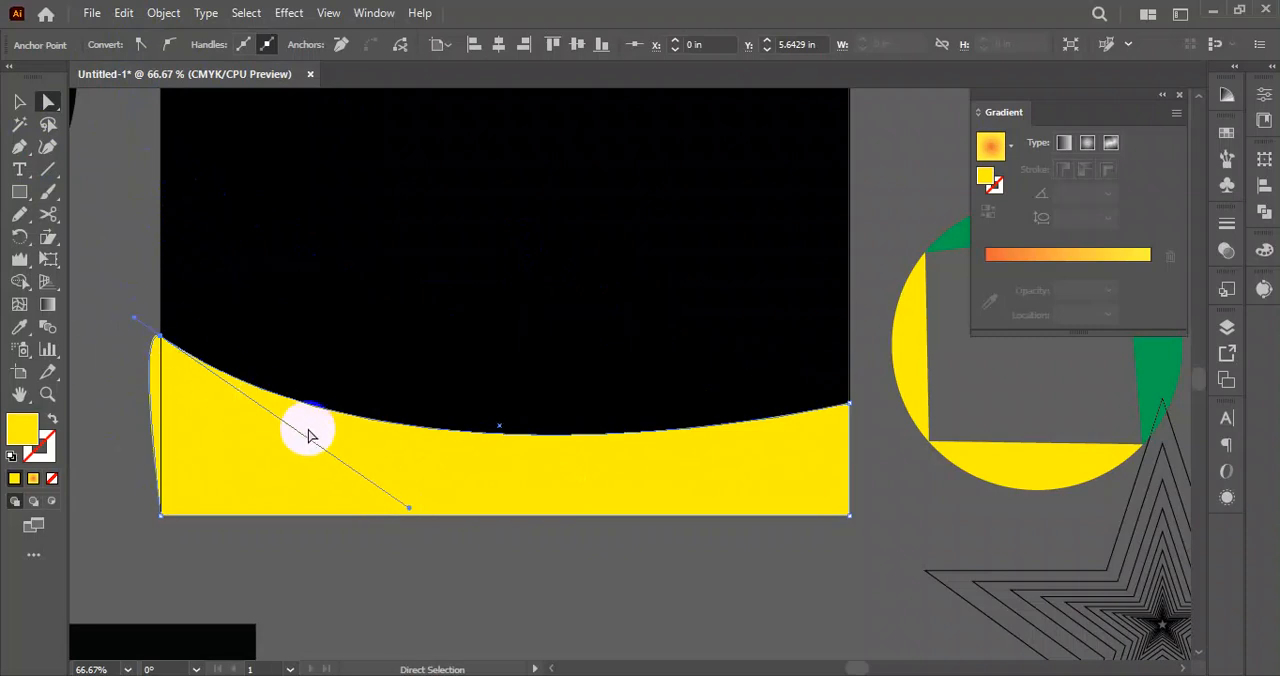
pyautogui.hotkey('ctrl', 'z')
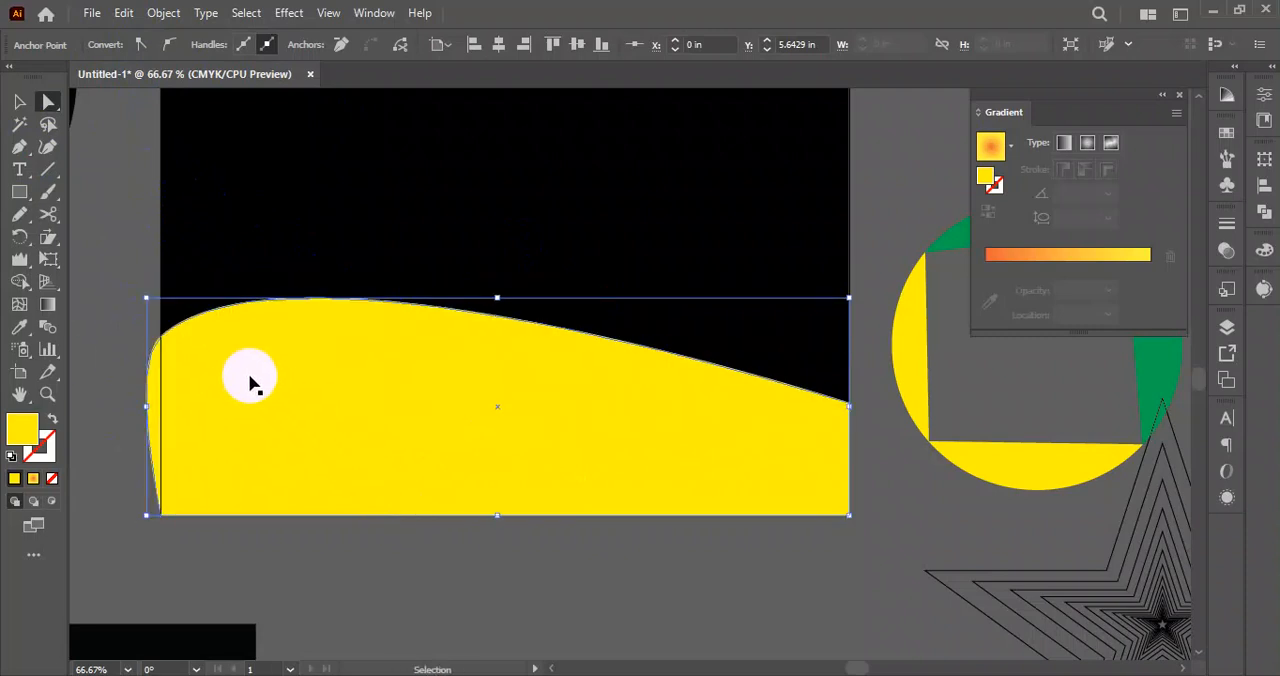
pyautogui.hotkey('ctrl', 'z')
# Bend the yellow shape's slanted edge into a wave with the Anchor Point tool, dipping on the left and cresting on the right.
pyautogui.moveTo(22, 148); pyautogui.dragTo(82, 200)
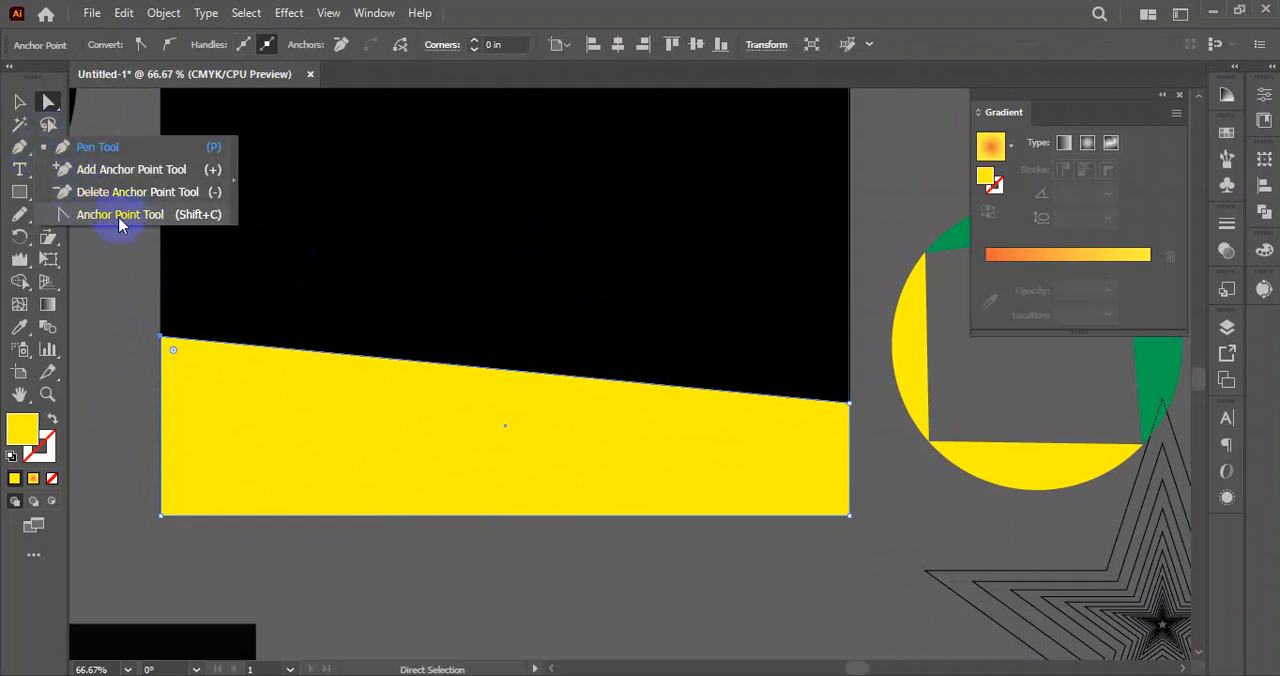
pyautogui.moveTo(119, 224); pyautogui.dragTo(119, 224)
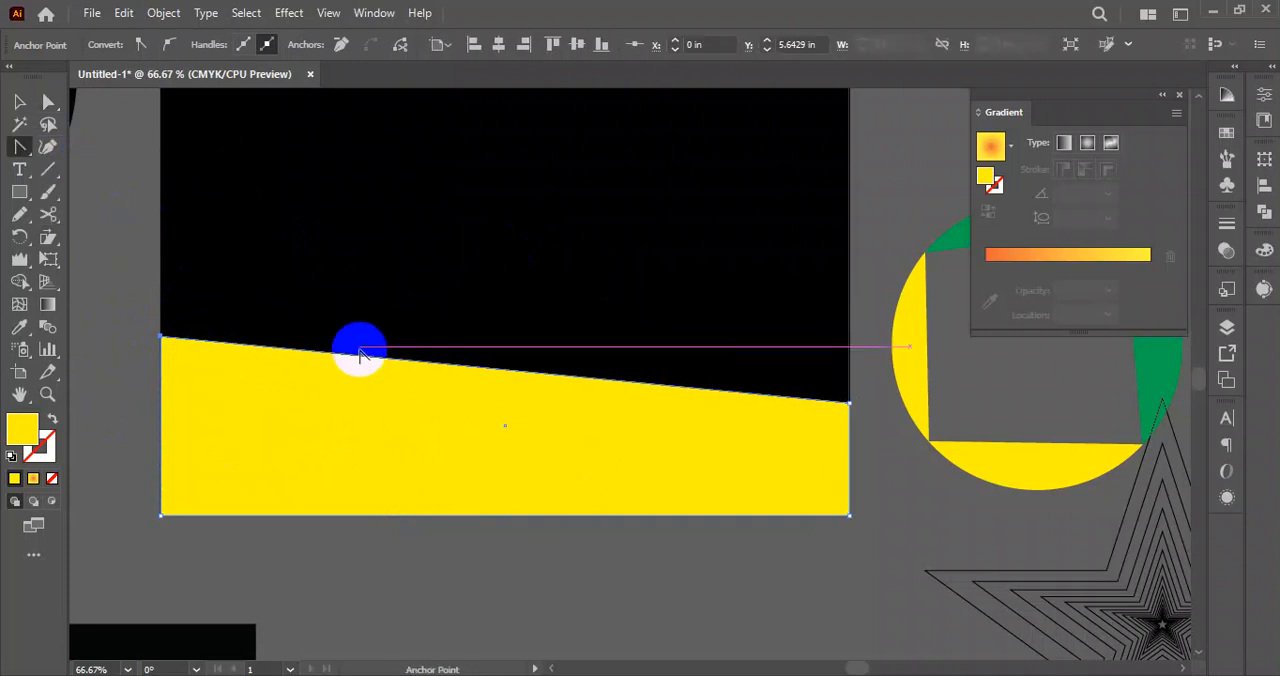
pyautogui.moveTo(357, 356); pyautogui.dragTo(357, 423)
pyautogui.moveTo(574, 436); pyautogui.dragTo(610, 177)
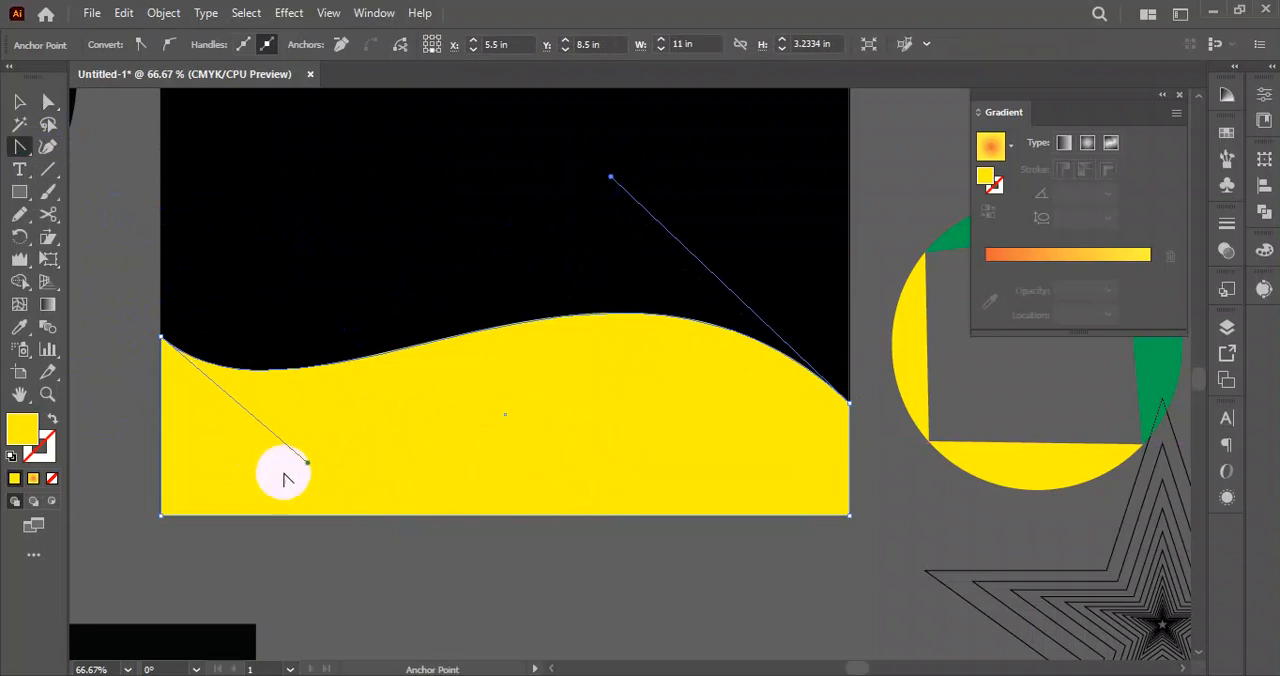
pyautogui.moveTo(307, 462); pyautogui.dragTo(513, 612)
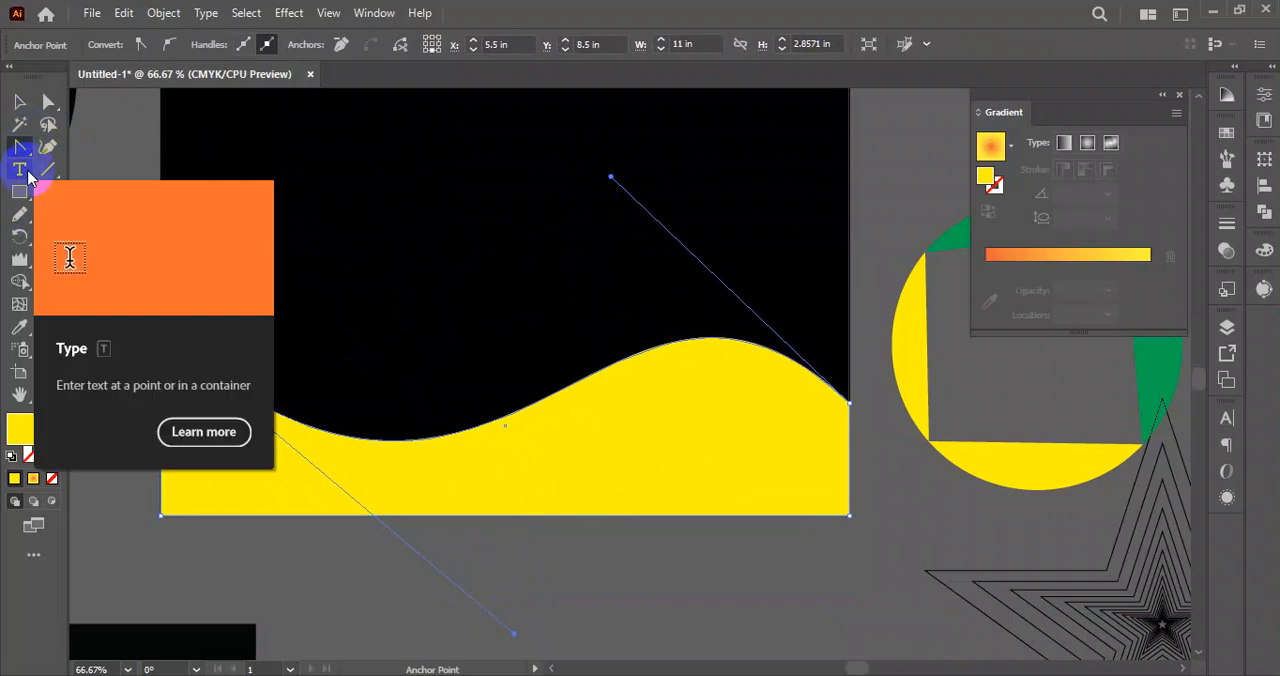
pyautogui.moveTo(22, 150); pyautogui.dragTo(108, 224)
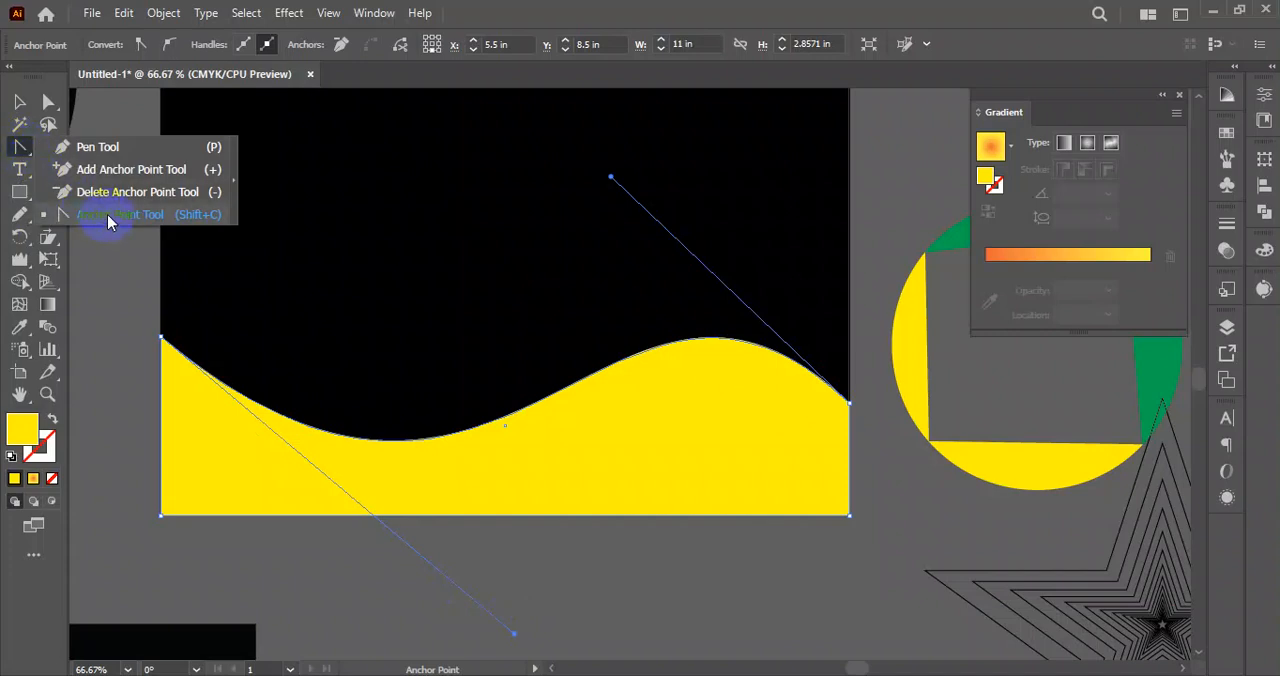
pyautogui.click(16, 104)
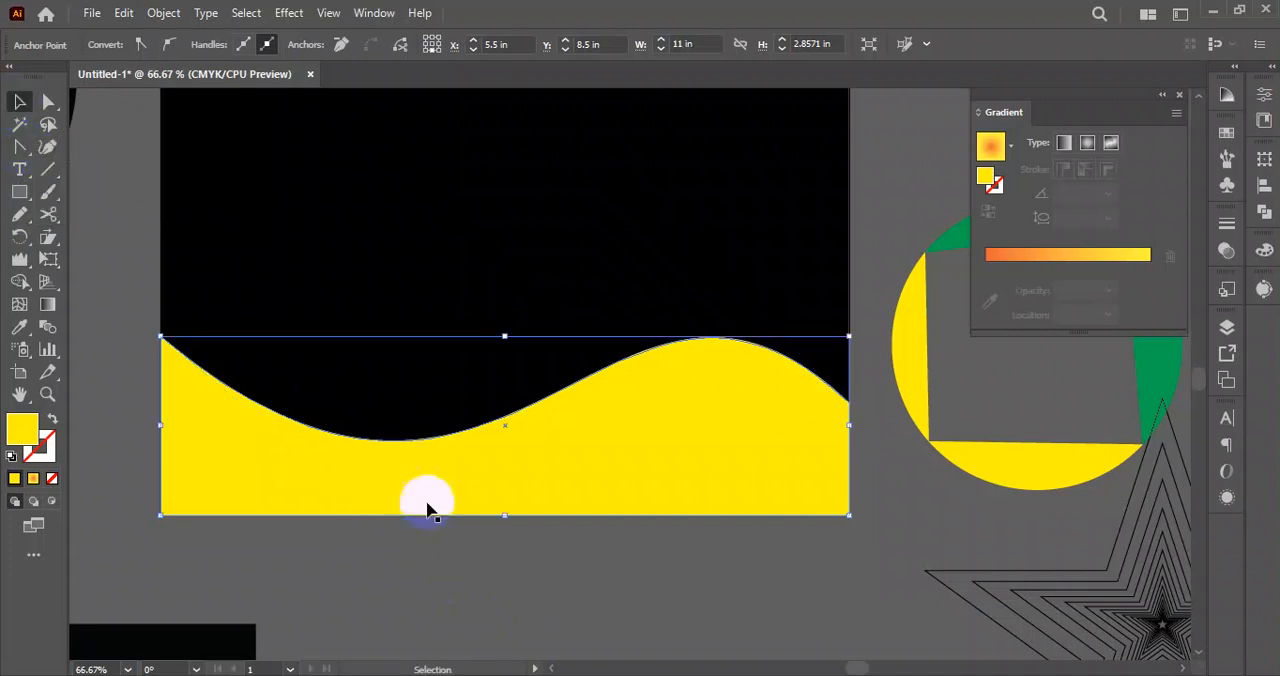
pyautogui.click(612, 577)
# Undo the wave edits and the raised corner to restore the plain yellow bottom rectangle.
pyautogui.hotkey('ctrl', 'z')
pyautogui.hotkey('ctrl', 'z')
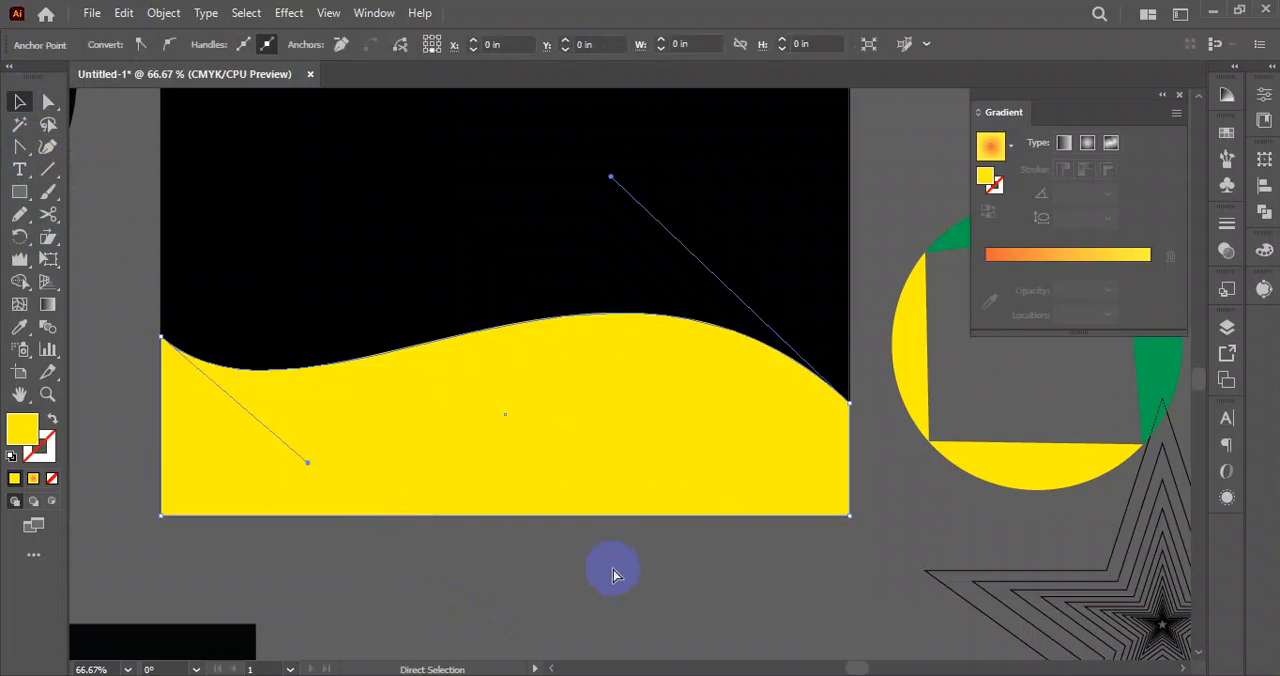
pyautogui.hotkey('ctrl', 'z')
pyautogui.hotkey('ctrl', 'z')
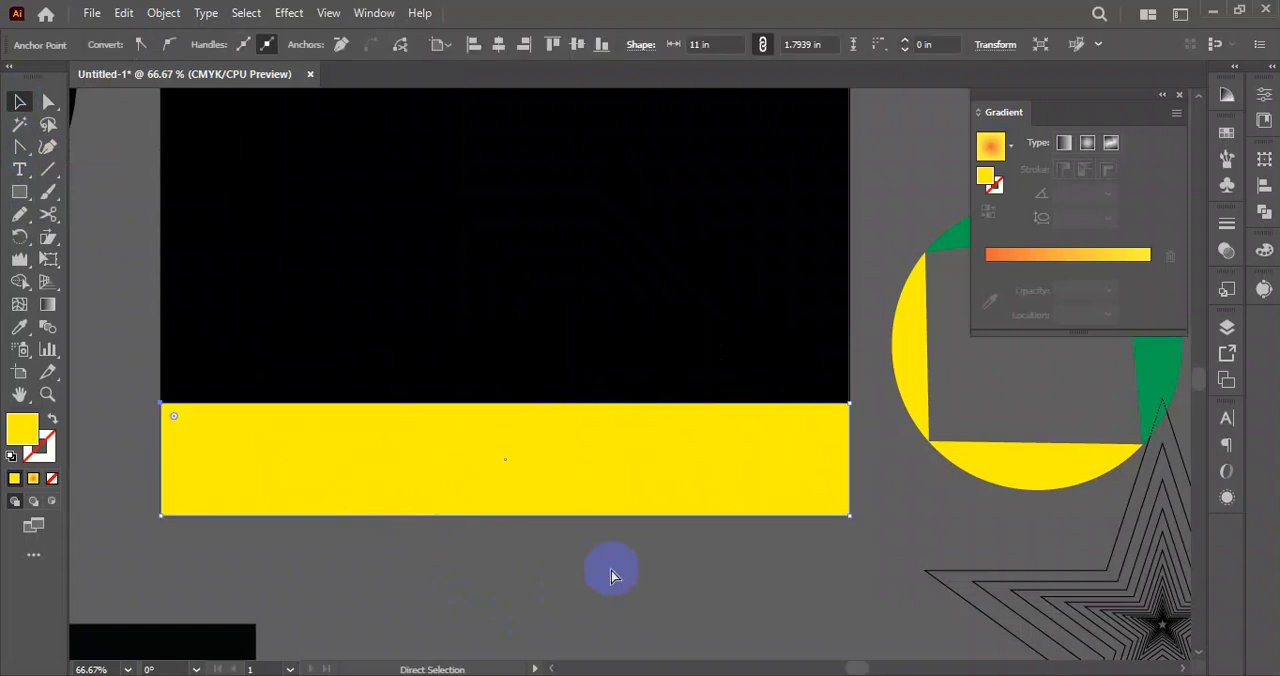
# Select the upper-left anchor of the yellow bottom rectangle, then select the whole rectangle.
pyautogui.click(295, 478)
pyautogui.click(528, 568)
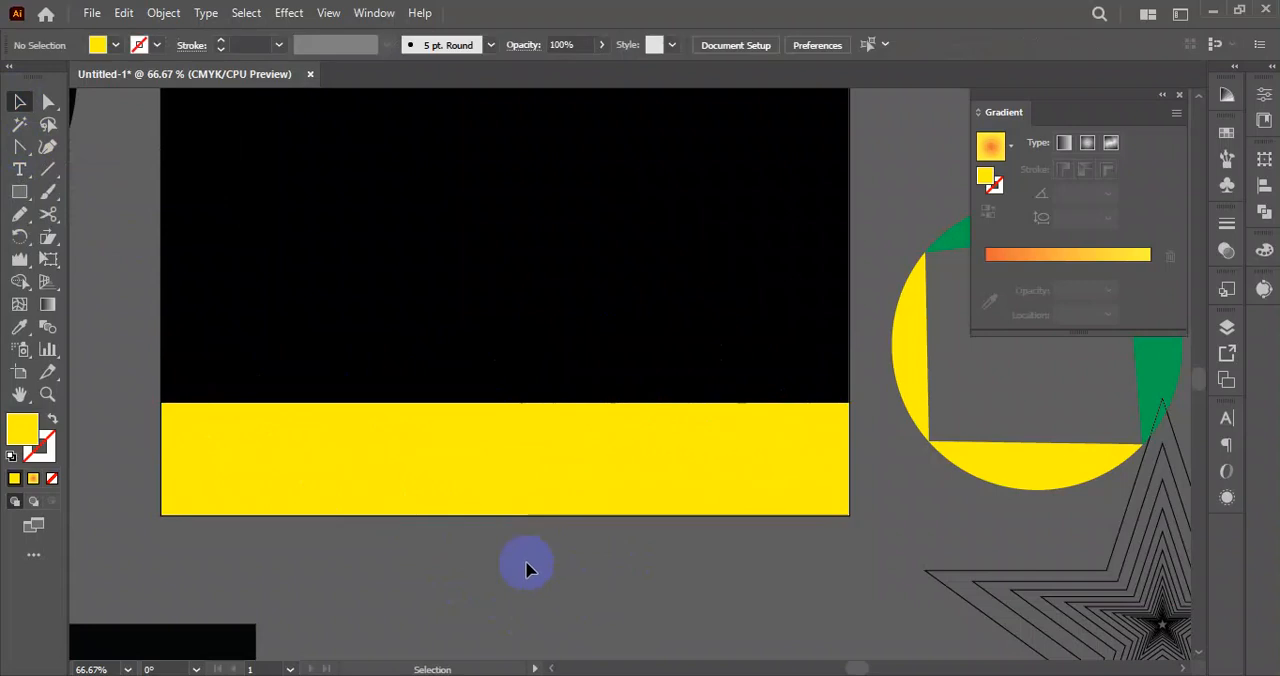
pyautogui.click(162, 405)
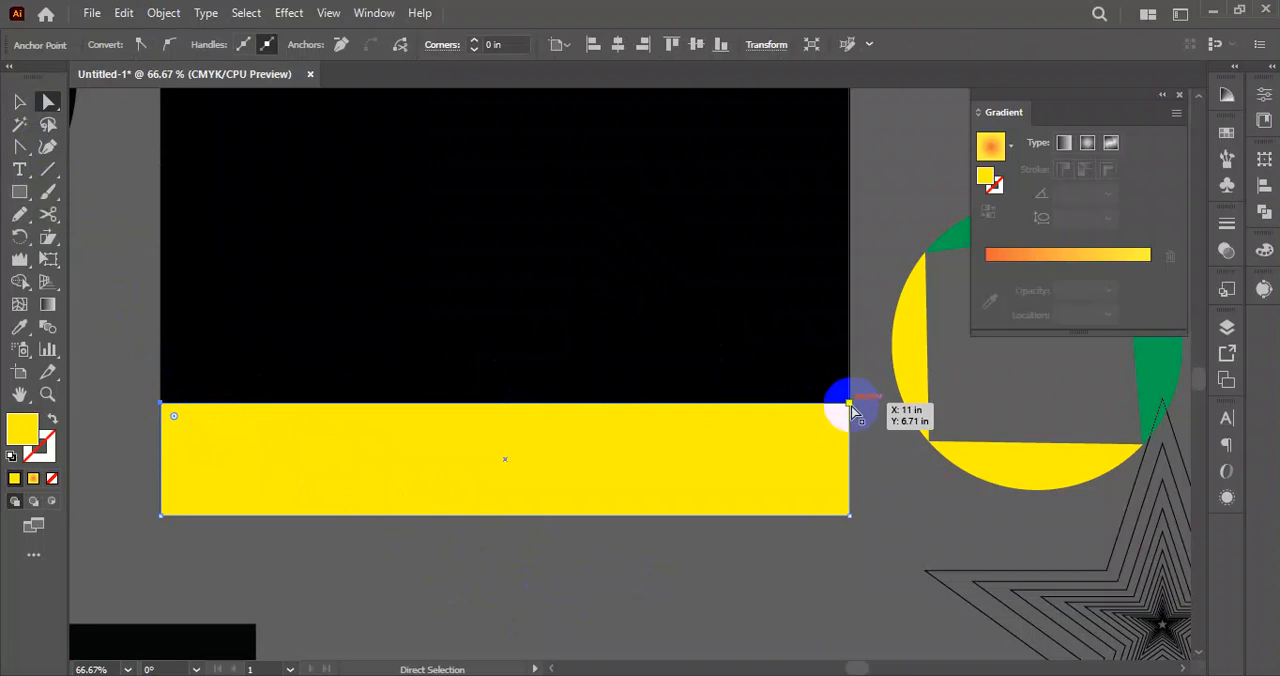
pyautogui.click(19, 102)
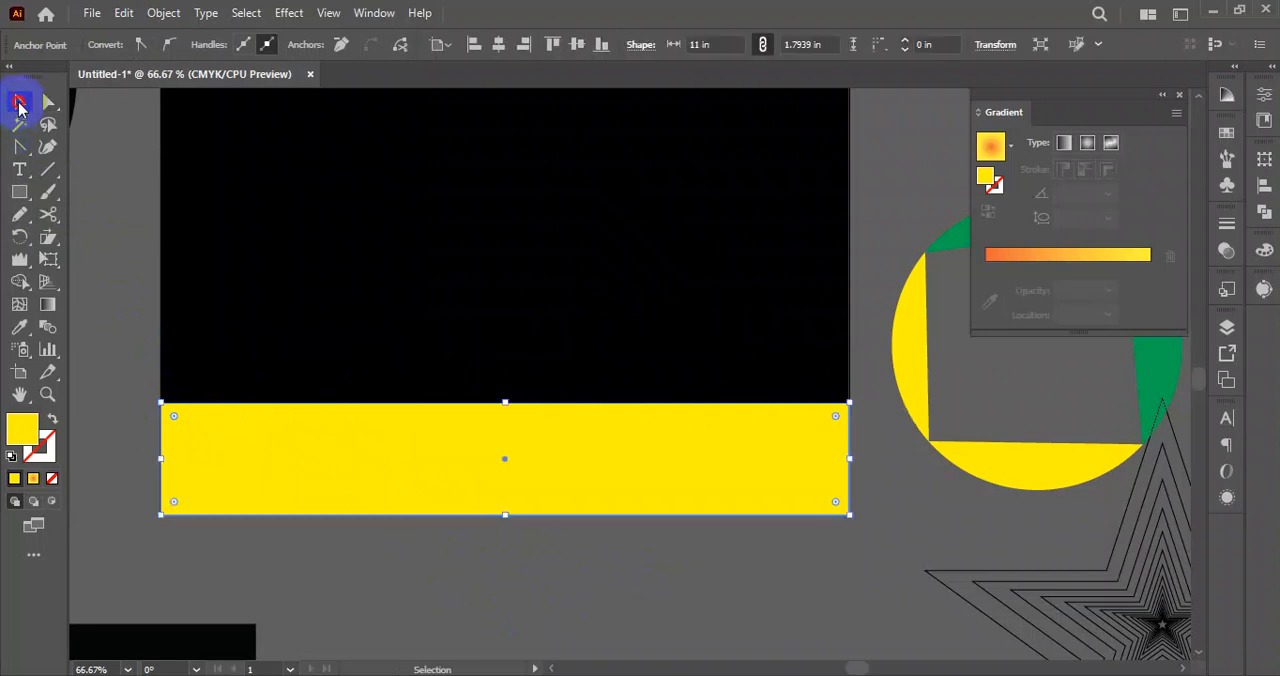
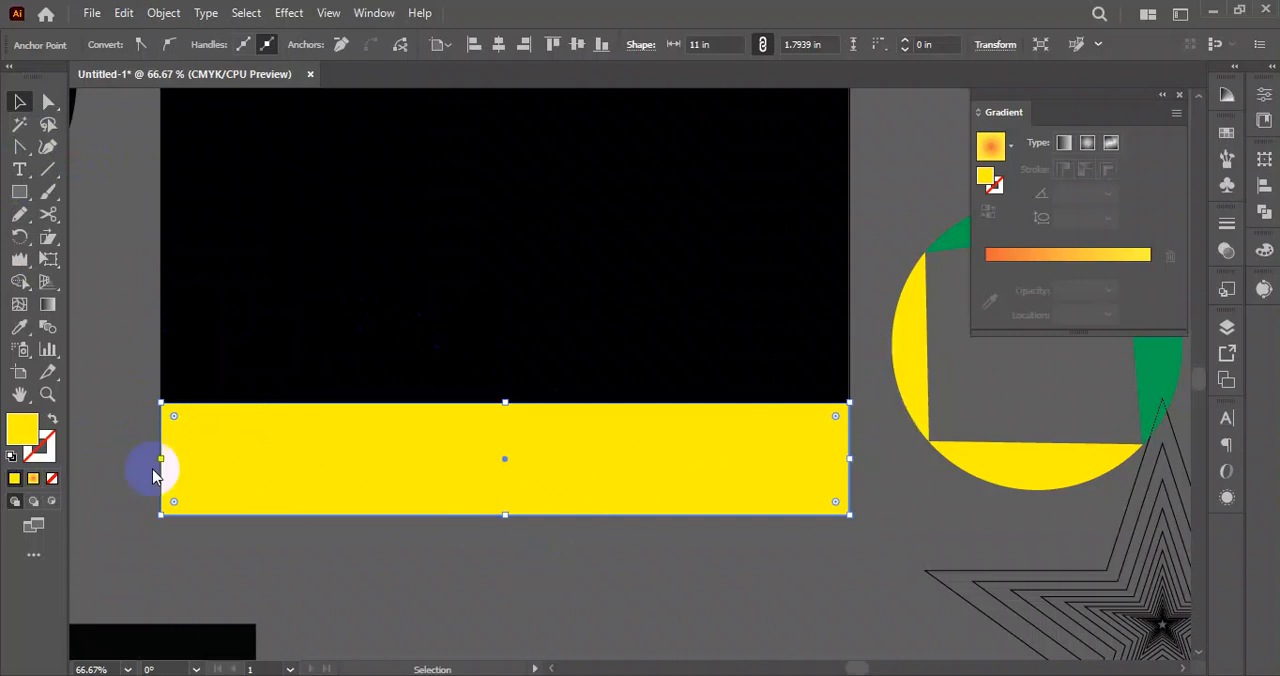
# Reshape the yellow rectangle's upper edge into a wave with the Curvature tool, adding a central crest, two dips and a raised right corner.
pyautogui.click(48, 148)
pyautogui.moveTo(457, 403); pyautogui.dragTo(470, 342)
pyautogui.moveTo(331, 398); pyautogui.dragTo(358, 454)
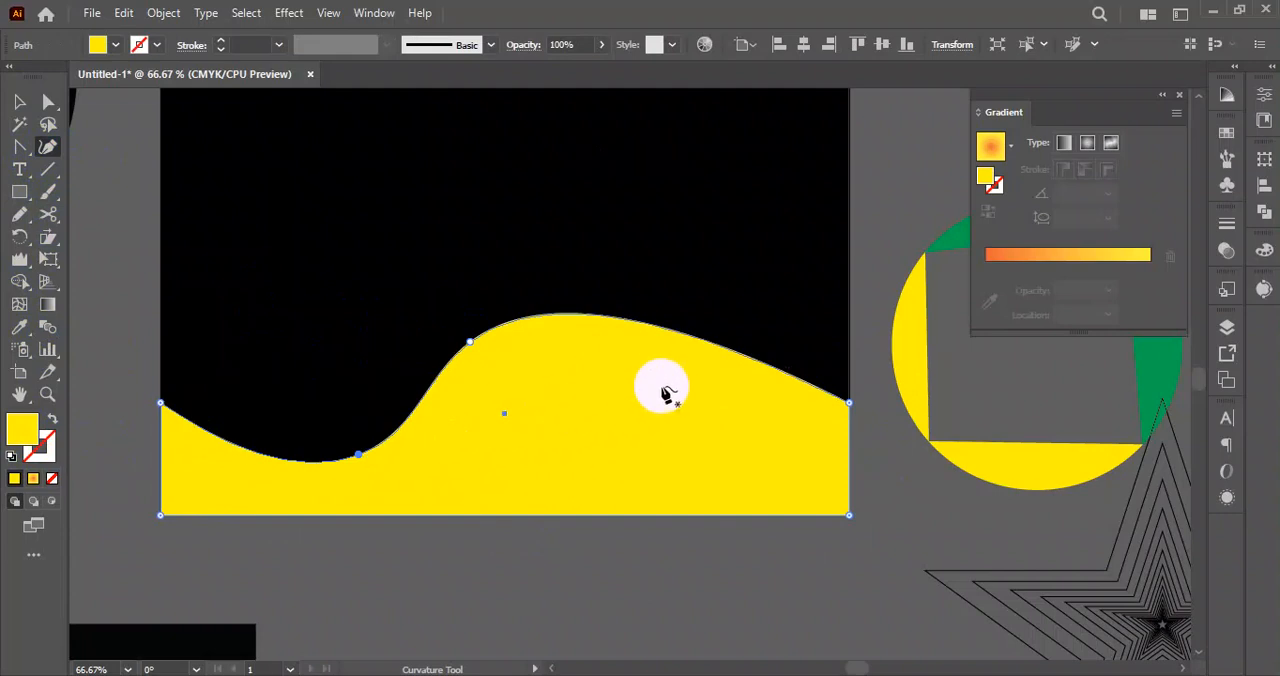
pyautogui.moveTo(683, 334); pyautogui.dragTo(653, 441)
pyautogui.moveTo(469, 341)
pyautogui.mouseDown()
pyautogui.moveTo(492, 339)
pyautogui.moveTo(481, 320)
pyautogui.mouseUp()
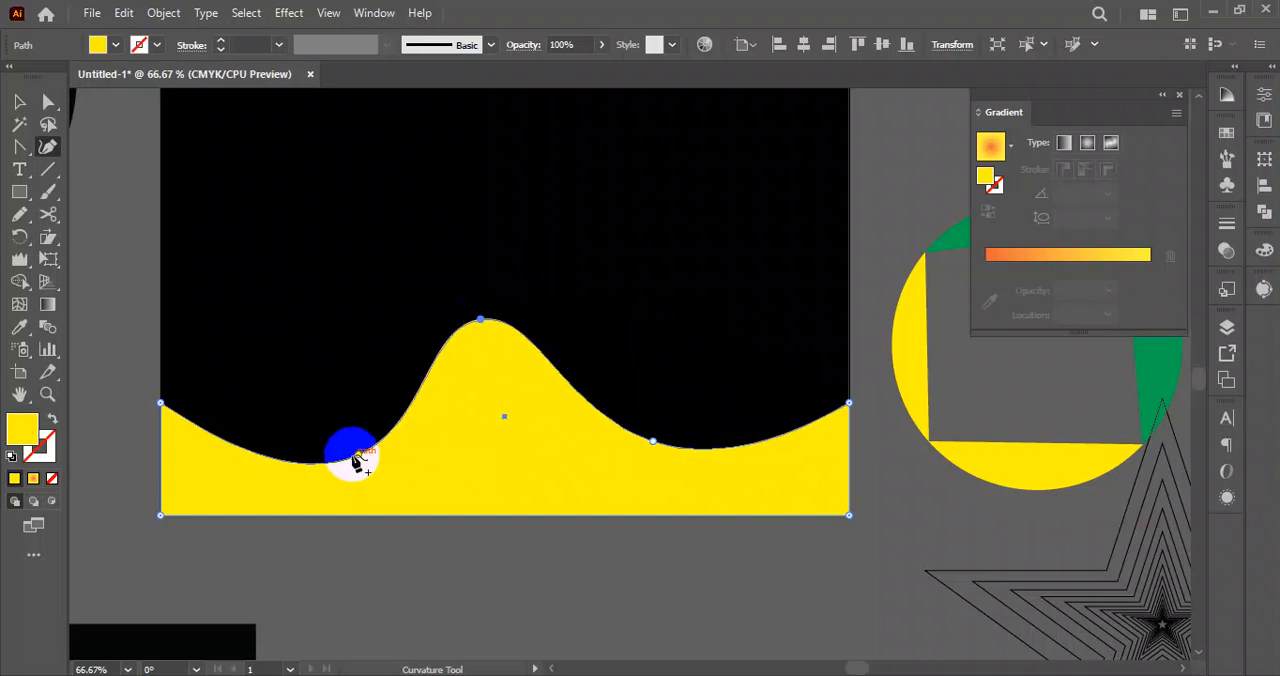
pyautogui.moveTo(849, 405); pyautogui.dragTo(849, 333)
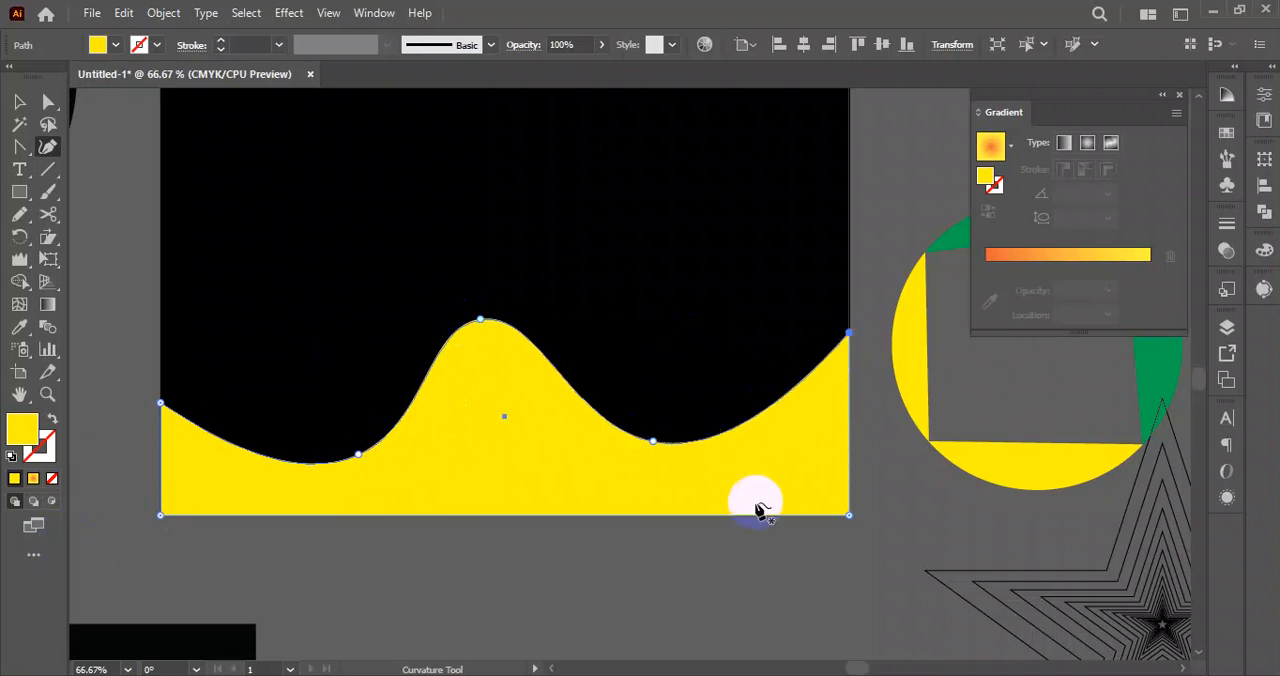
pyautogui.click(19, 101)
pyautogui.click(600, 588)
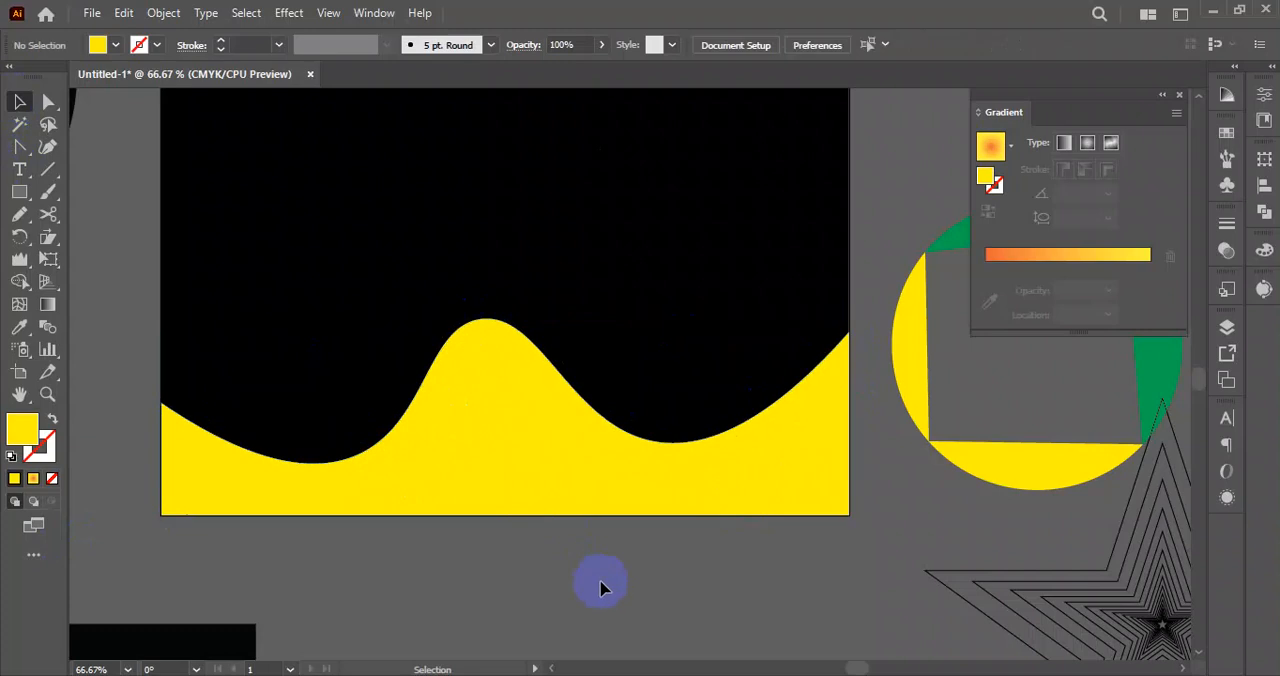
# Duplicate the yellow wave shape behind itself, fill the copy with CMYK Cyan and nudge it up slightly to form a thin blue edge.
pyautogui.click(497, 415)
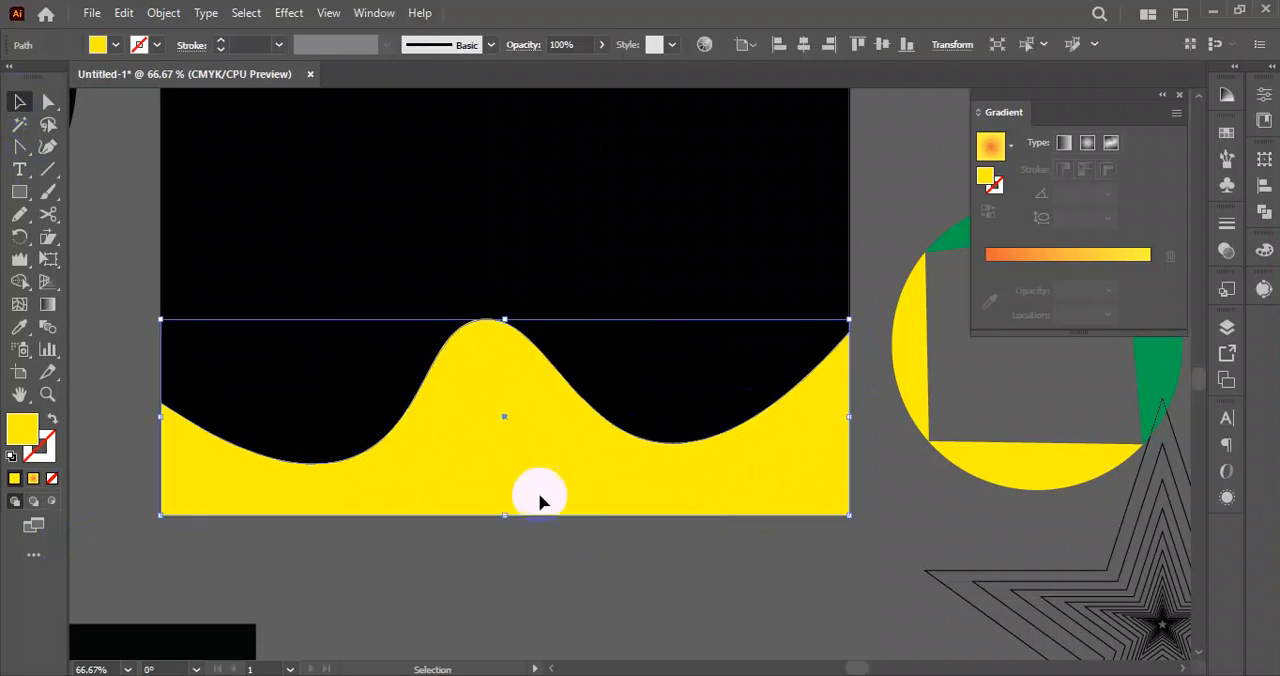
pyautogui.press('a')
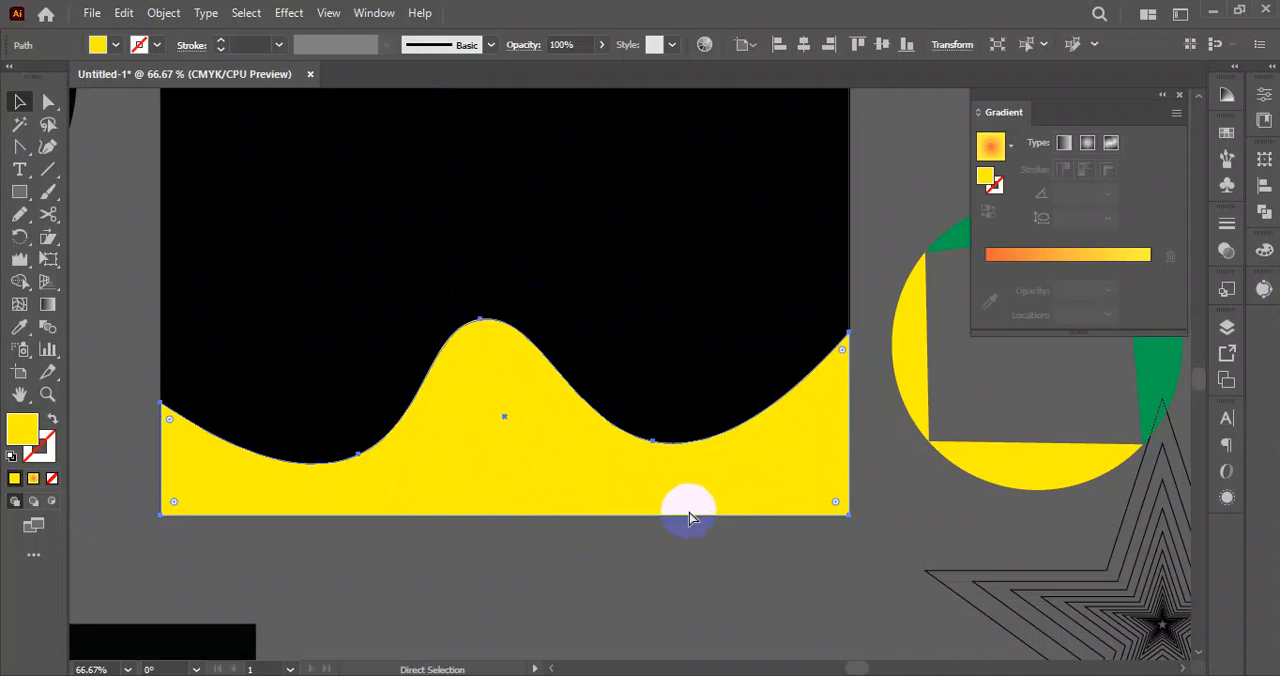
pyautogui.click(690, 519)
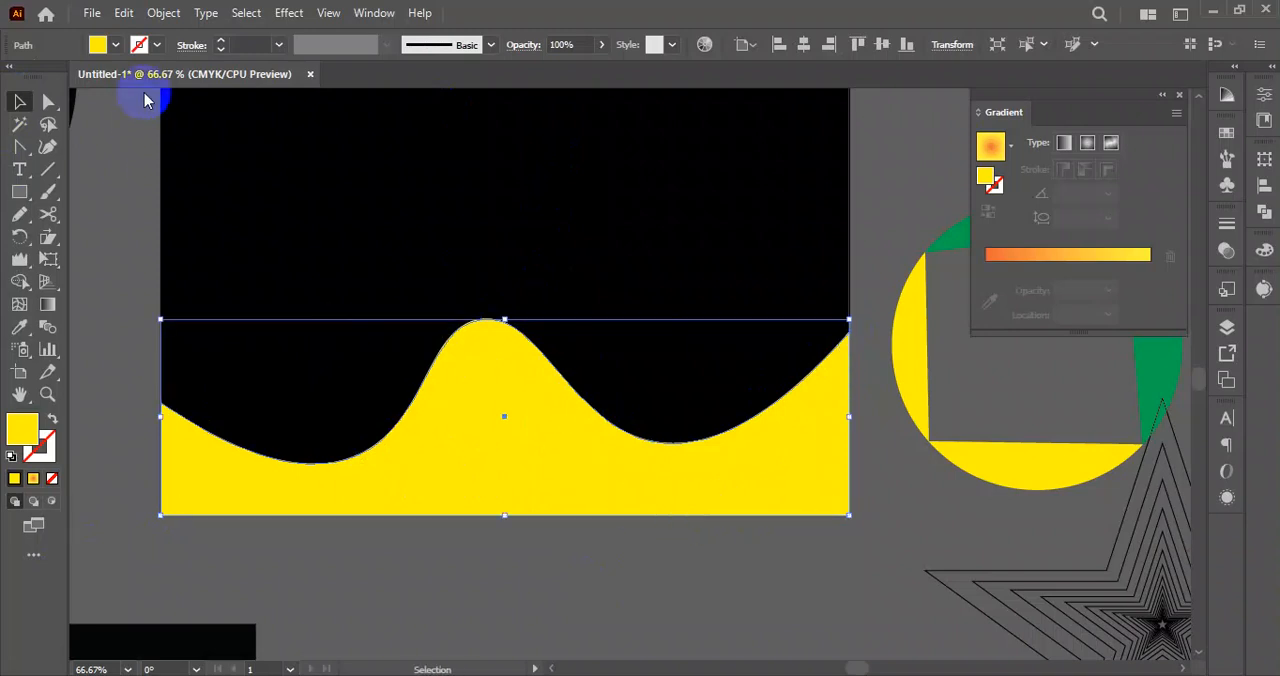
pyautogui.click(116, 45)
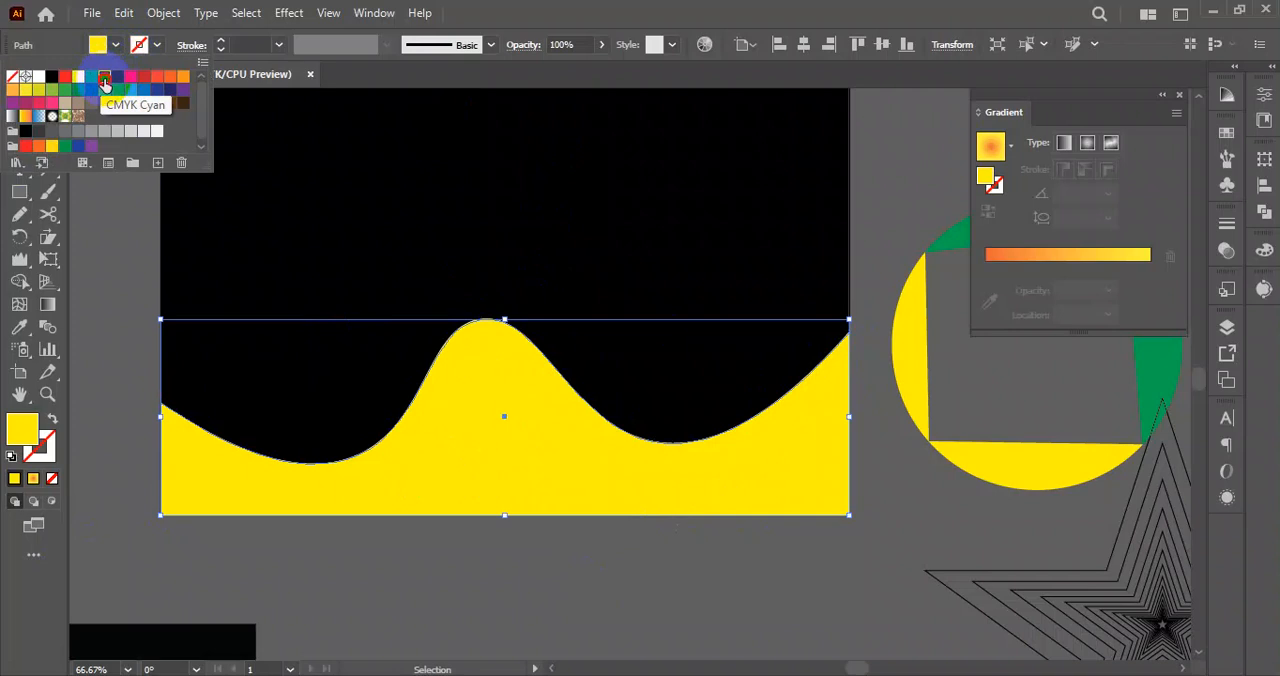
pyautogui.click(104, 84)
pyautogui.press('Up')
pyautogui.press('Up')
pyautogui.press('Up')
pyautogui.press('Up')
pyautogui.press('Up')
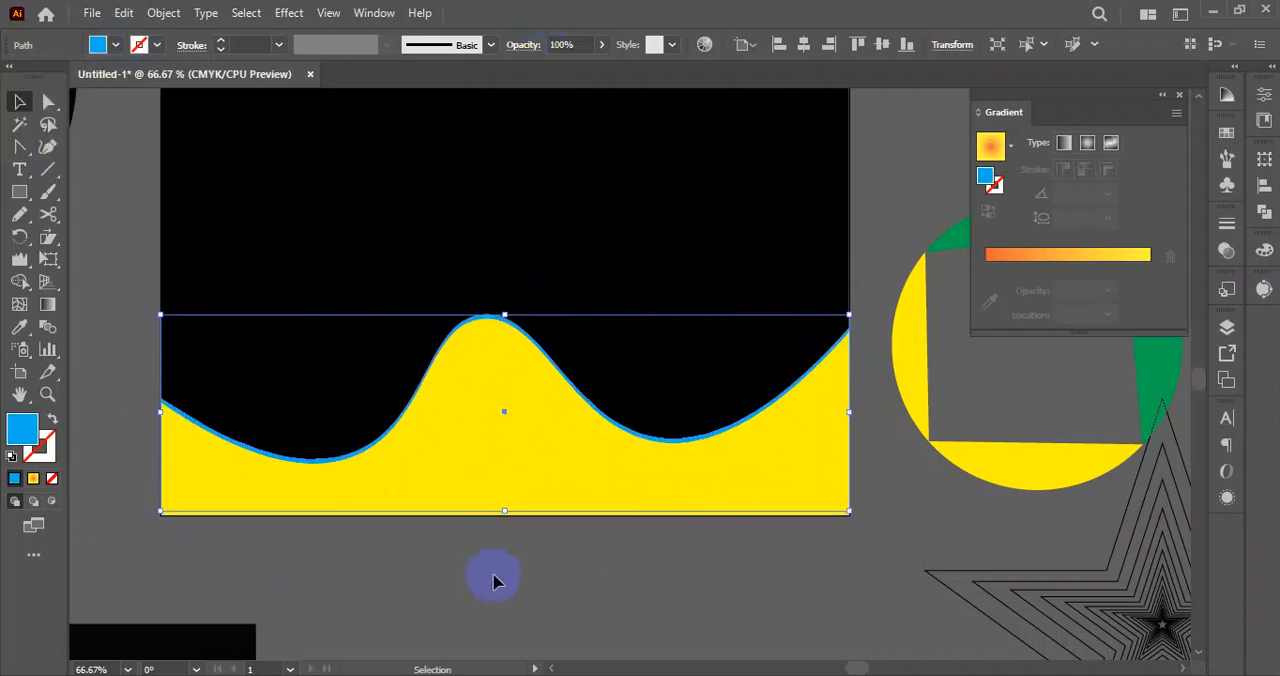
pyautogui.click(500, 581)
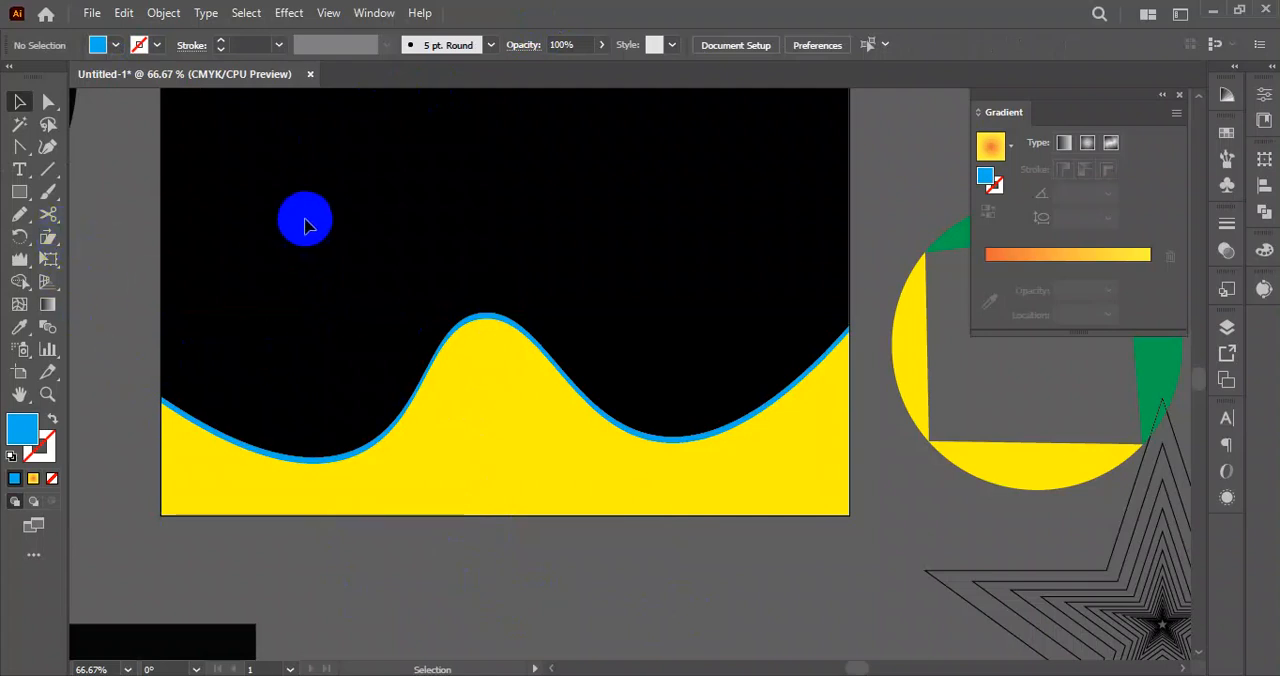
# Select the yellow wave together with its blue copy and move both below the black artboard.
pyautogui.moveTo(22, 158); pyautogui.dragTo(14, 135)
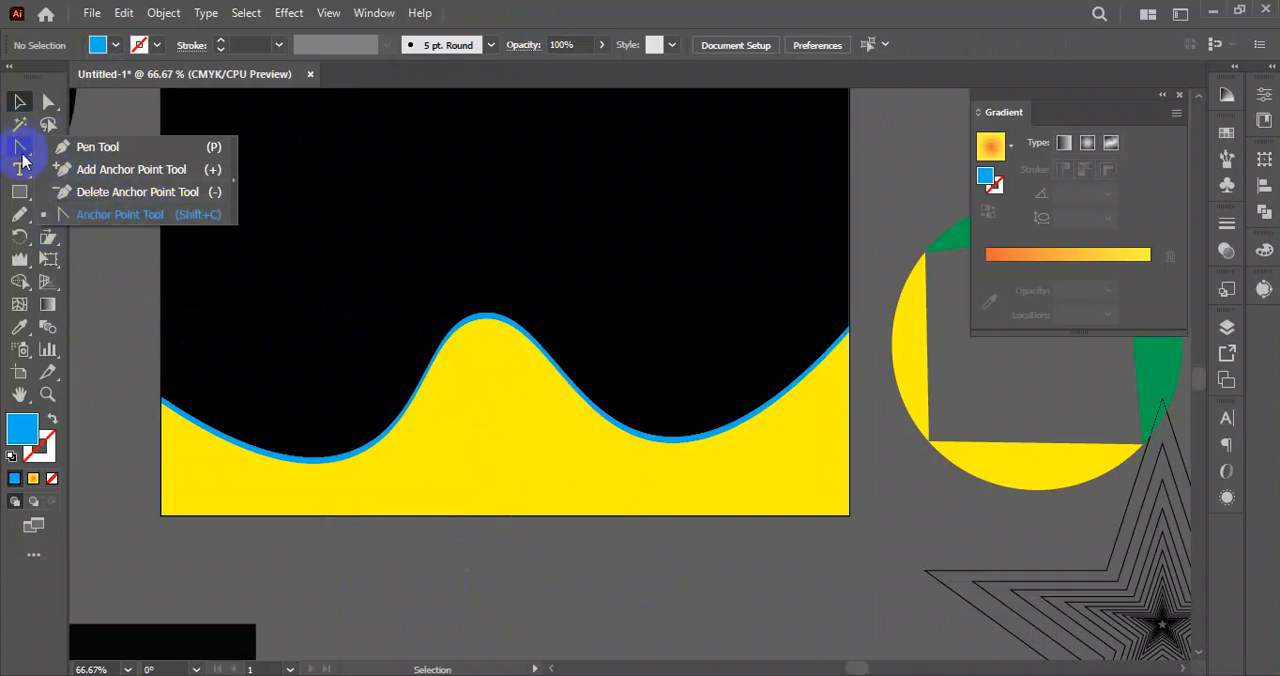
pyautogui.click(48, 147)
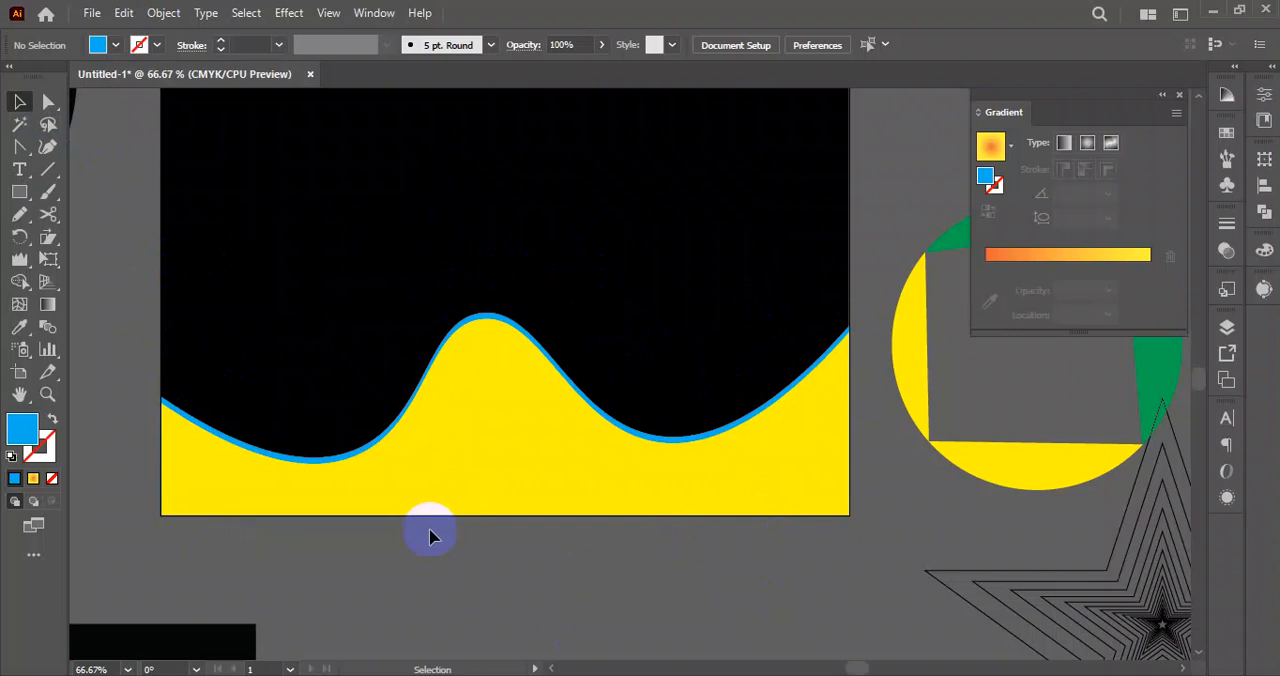
pyautogui.moveTo(152, 428); pyautogui.dragTo(310, 488)
pyautogui.moveTo(457, 440); pyautogui.dragTo(476, 675)
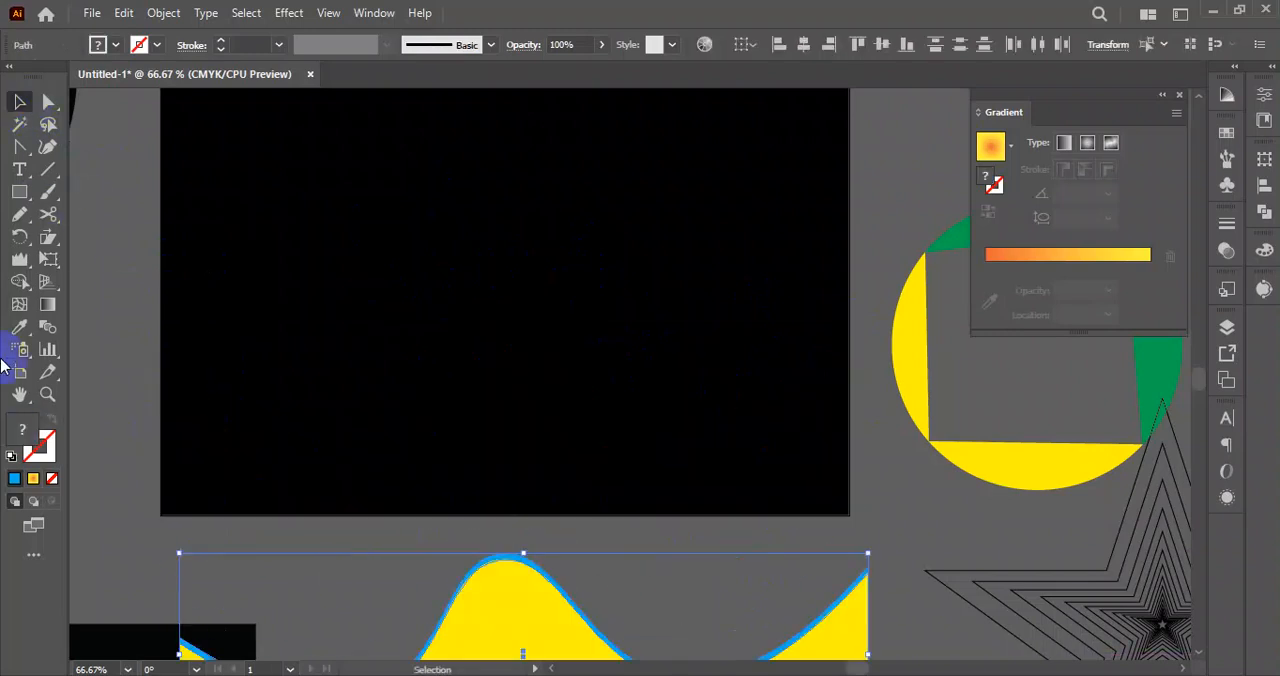
# Draw a closed blue wavy shape across the lower part of the black artboard with the Pen tool, extending past its edges.
pyautogui.moveTo(19, 146); pyautogui.dragTo(100, 140)
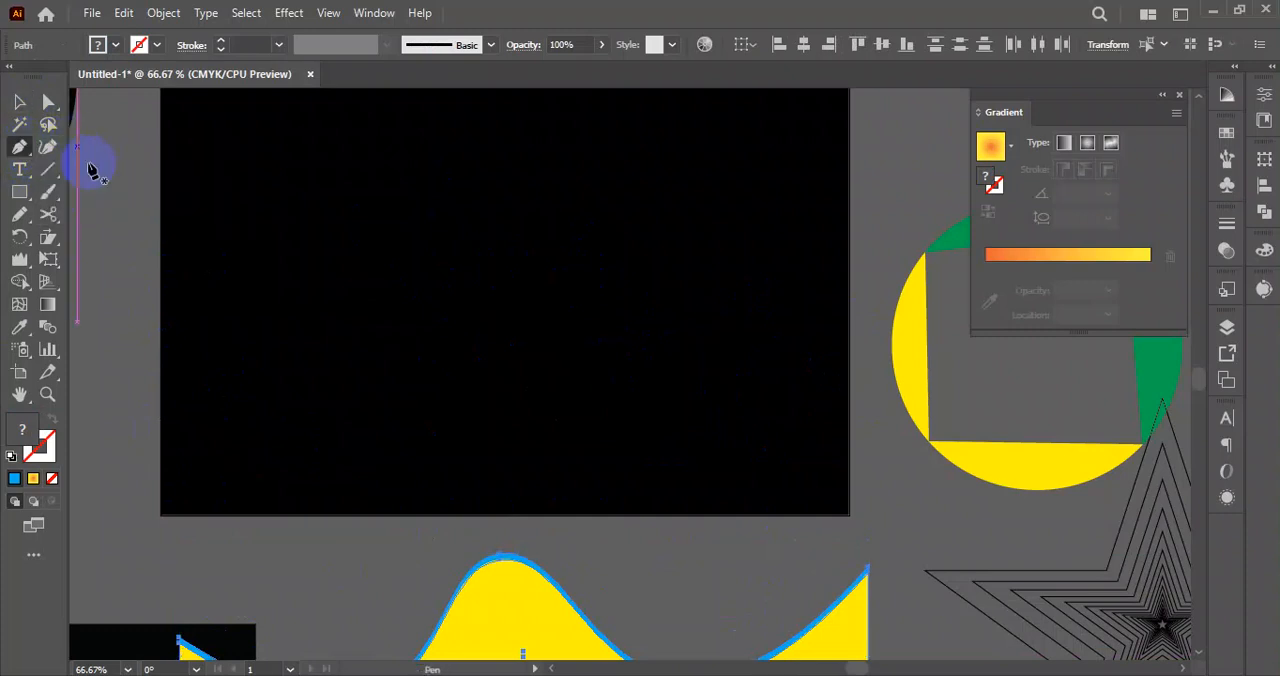
pyautogui.click(118, 466)
pyautogui.moveTo(423, 354); pyautogui.dragTo(583, 465)
pyautogui.moveTo(730, 268); pyautogui.dragTo(932, 604)
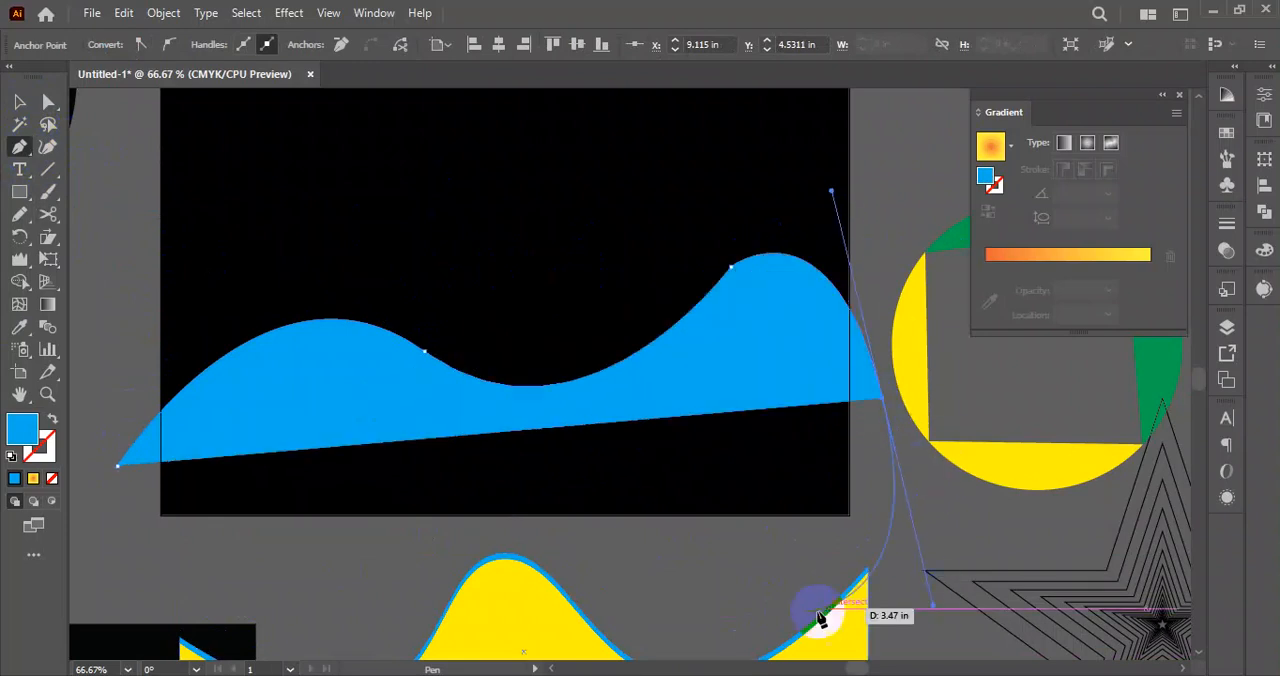
pyautogui.moveTo(794, 553); pyautogui.dragTo(80, 531)
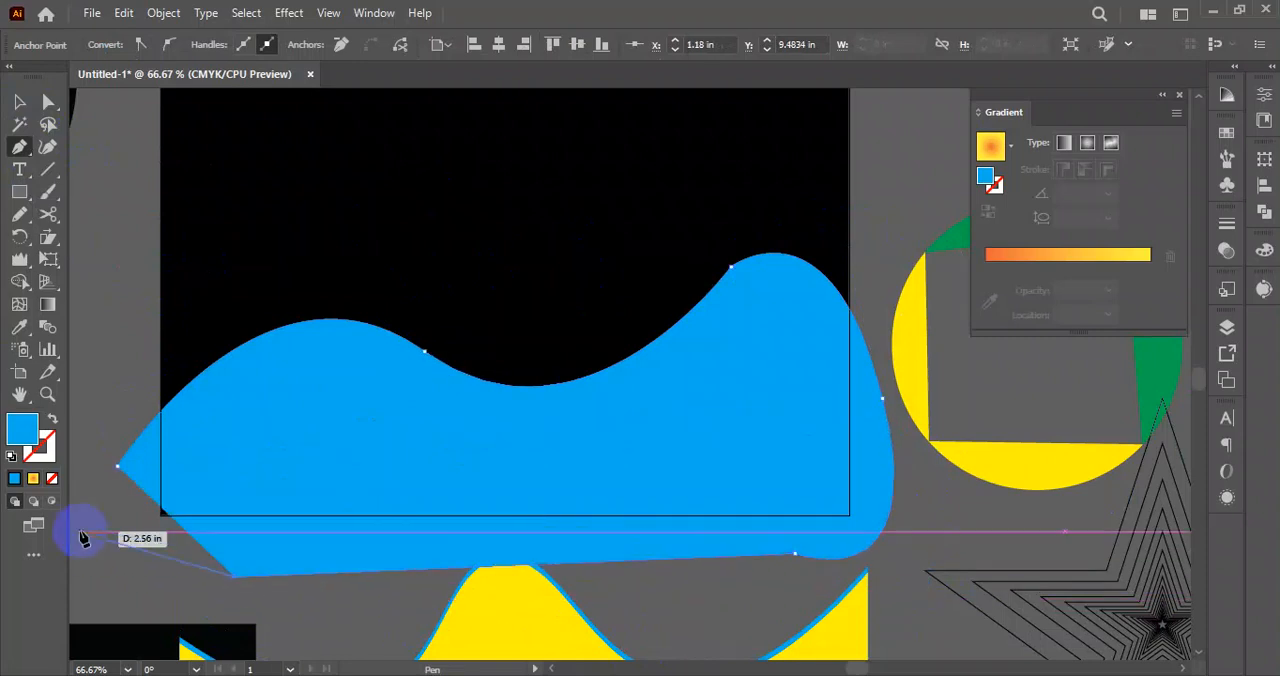
pyautogui.click(112, 516)
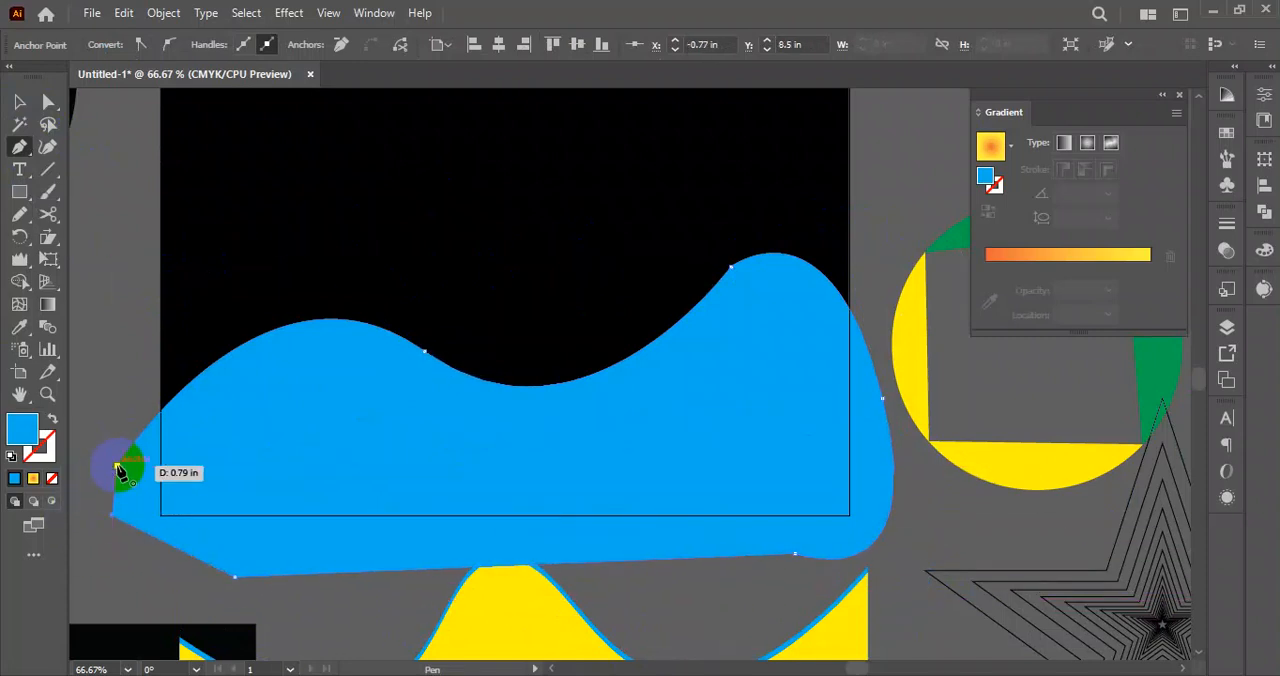
pyautogui.click(117, 466)
pyautogui.click(19, 104)
pyautogui.click(114, 237)
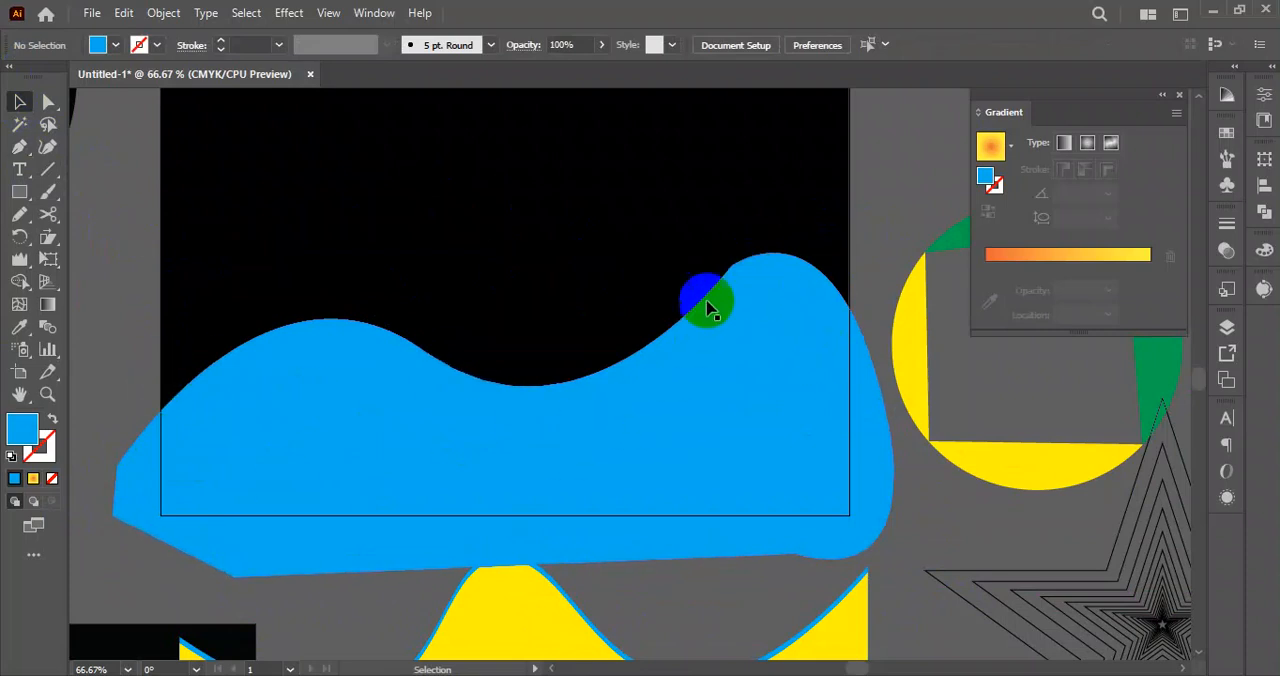
# Even out the upper wavy edge of the blue shape with the Smooth tool.
pyautogui.click(740, 290)
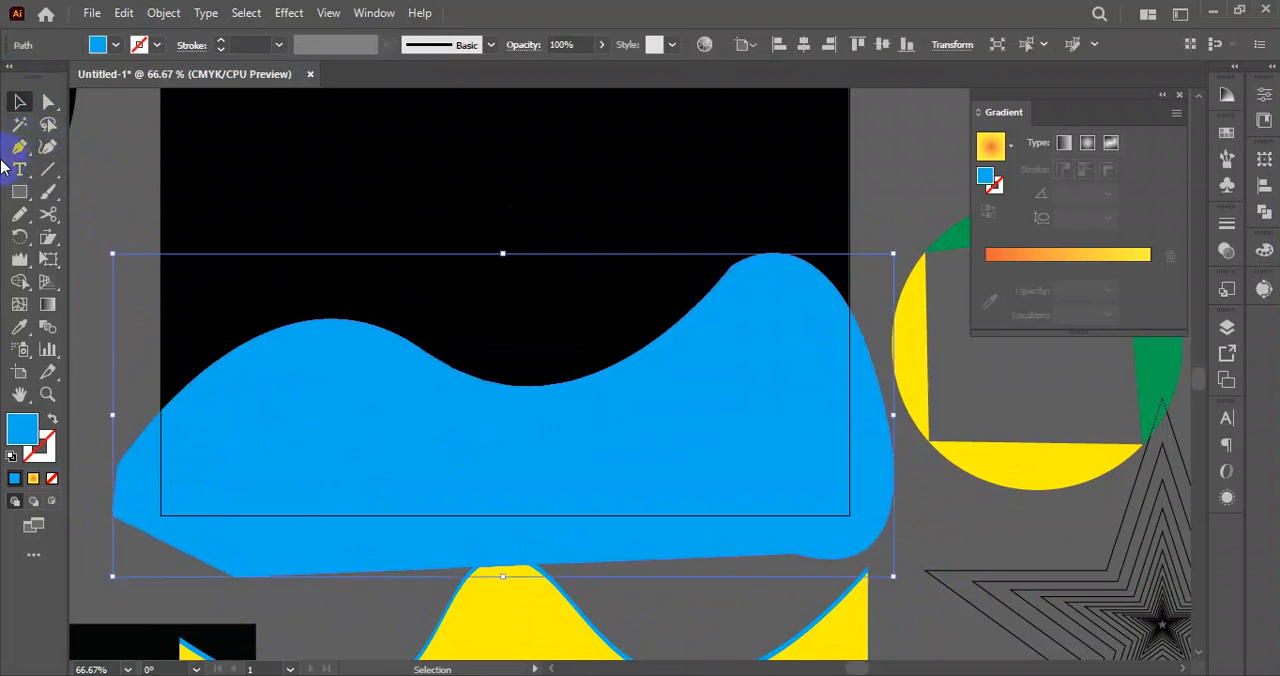
pyautogui.click(19, 214)
pyautogui.click(107, 260)
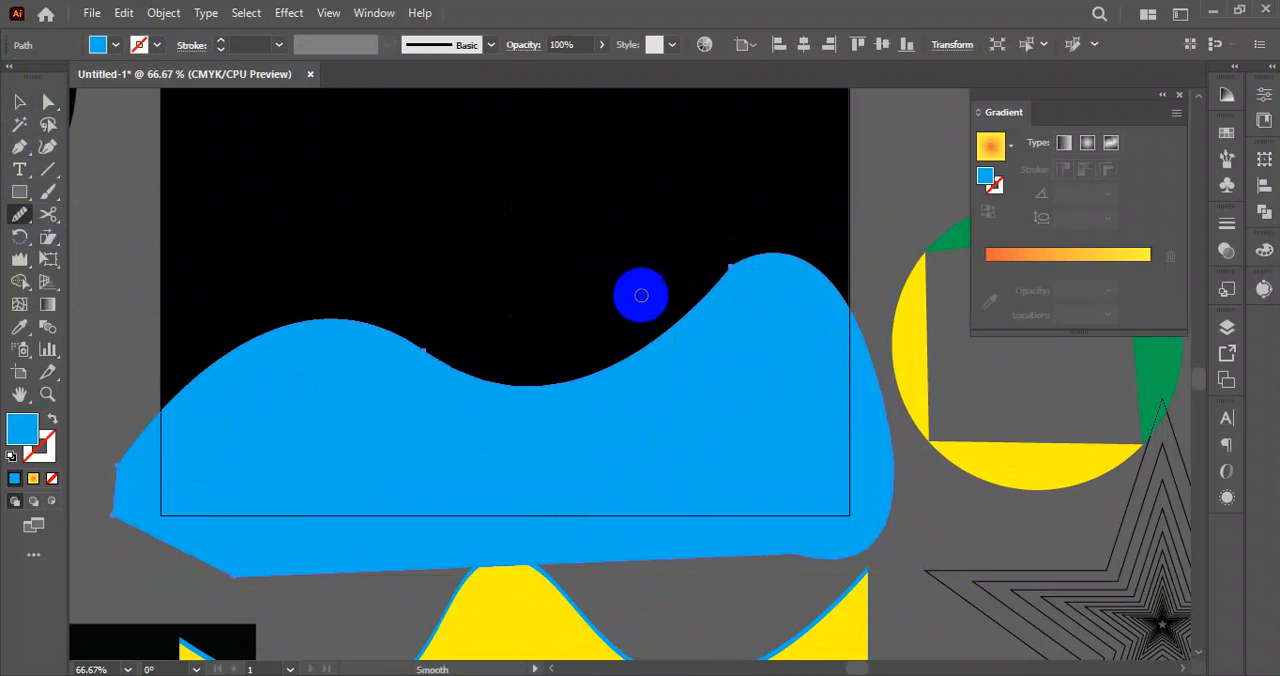
pyautogui.moveTo(738, 288)
pyautogui.mouseDown()
pyautogui.moveTo(738, 272)
pyautogui.moveTo(651, 355)
pyautogui.moveTo(614, 320)
pyautogui.moveTo(755, 260)
pyautogui.moveTo(697, 260)
pyautogui.moveTo(449, 354)
pyautogui.moveTo(426, 306)
pyautogui.mouseUp()
pyautogui.scroll(3, 426, 306)
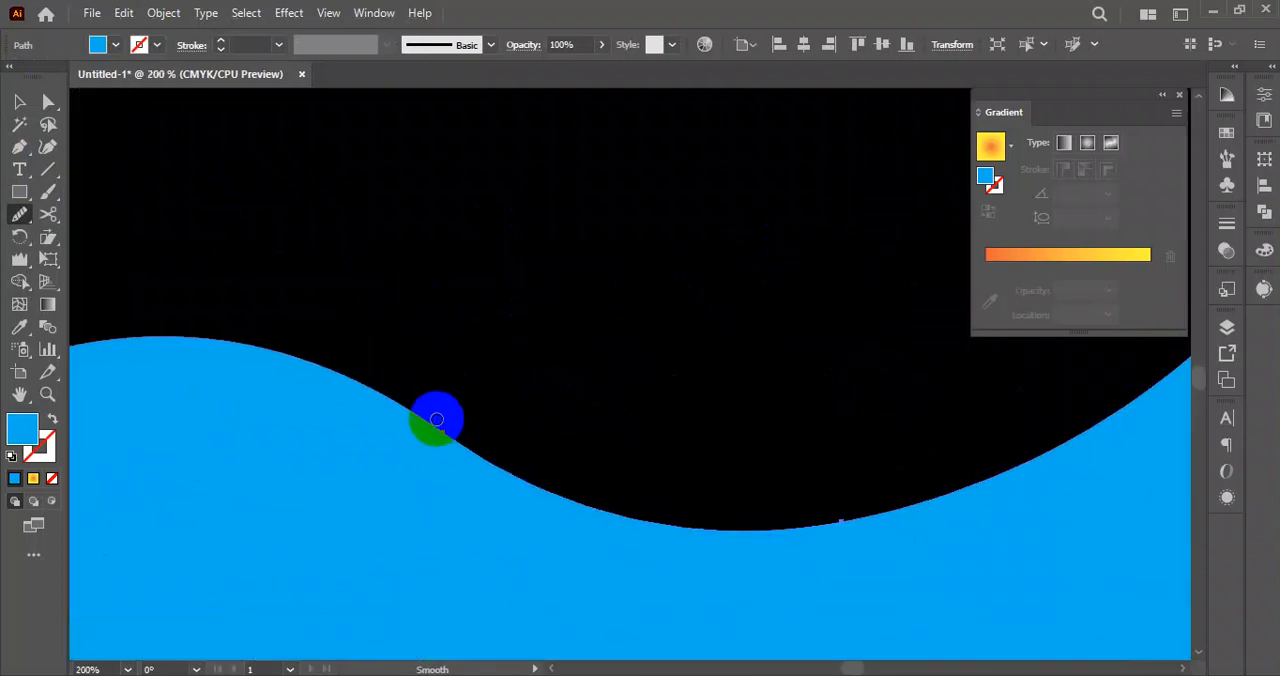
pyautogui.moveTo(436, 423)
pyautogui.mouseDown()
pyautogui.moveTo(506, 460)
pyautogui.moveTo(791, 529)
pyautogui.mouseUp()
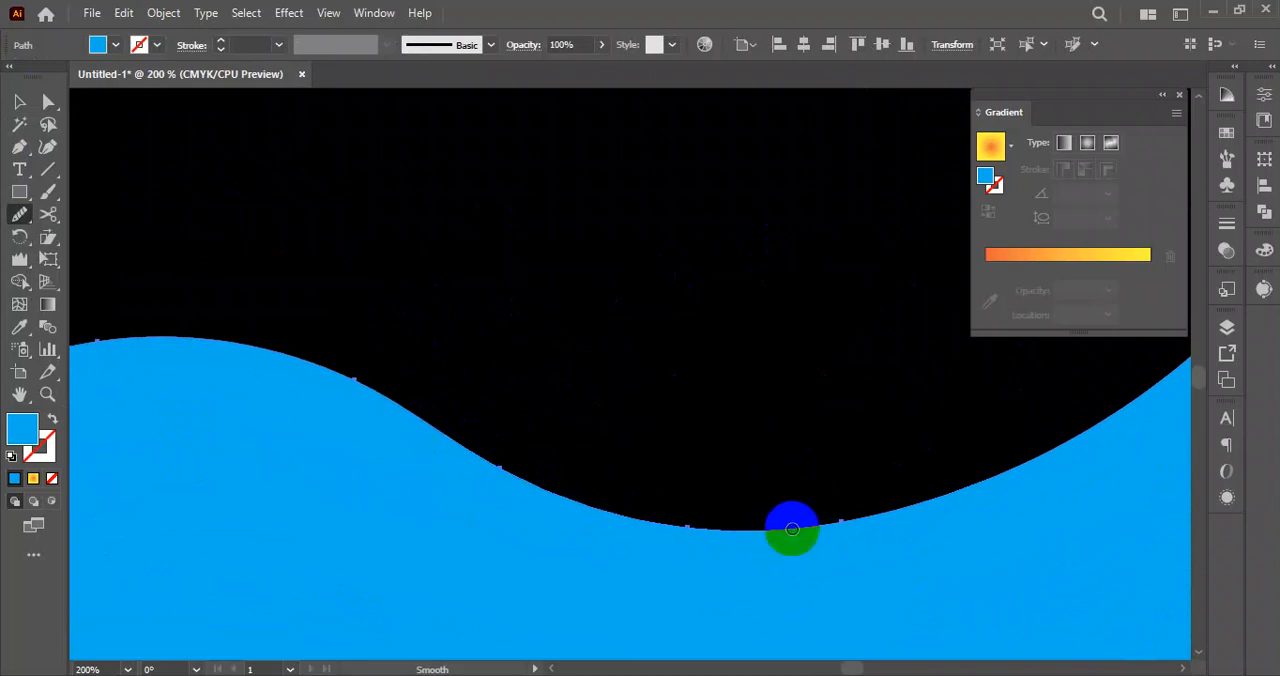
pyautogui.hotkey('ctrl', '0')
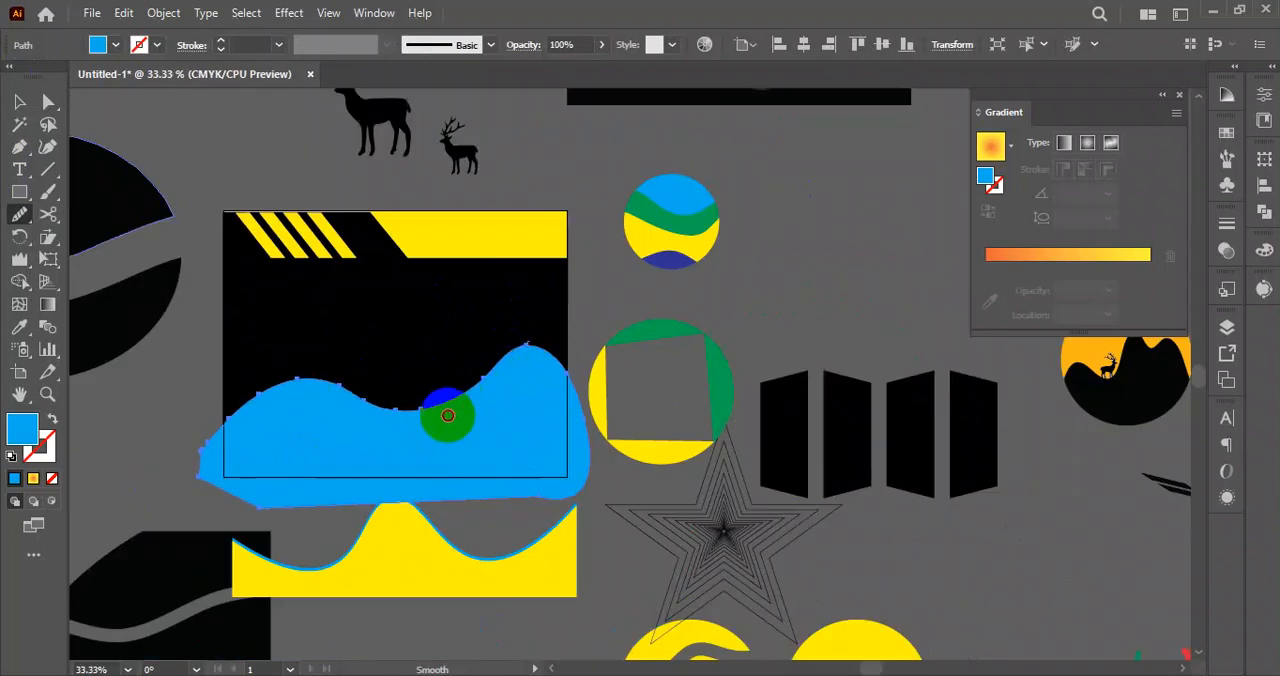
# Delete the blue wavy shape drawn over the black artboard.
pyautogui.click(20, 101)
pyautogui.click(423, 422)
pyautogui.scroll(-3, 470, 330)
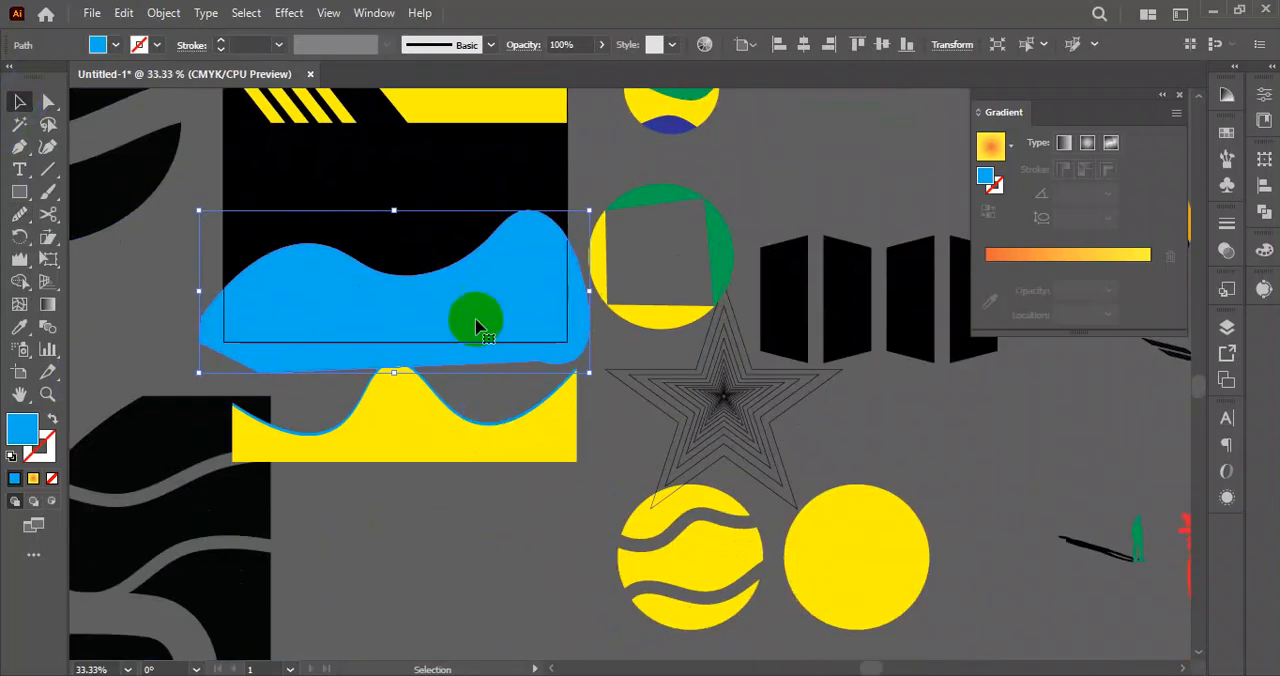
pyautogui.press('Delete')
pyautogui.scroll(1, 343, 357)
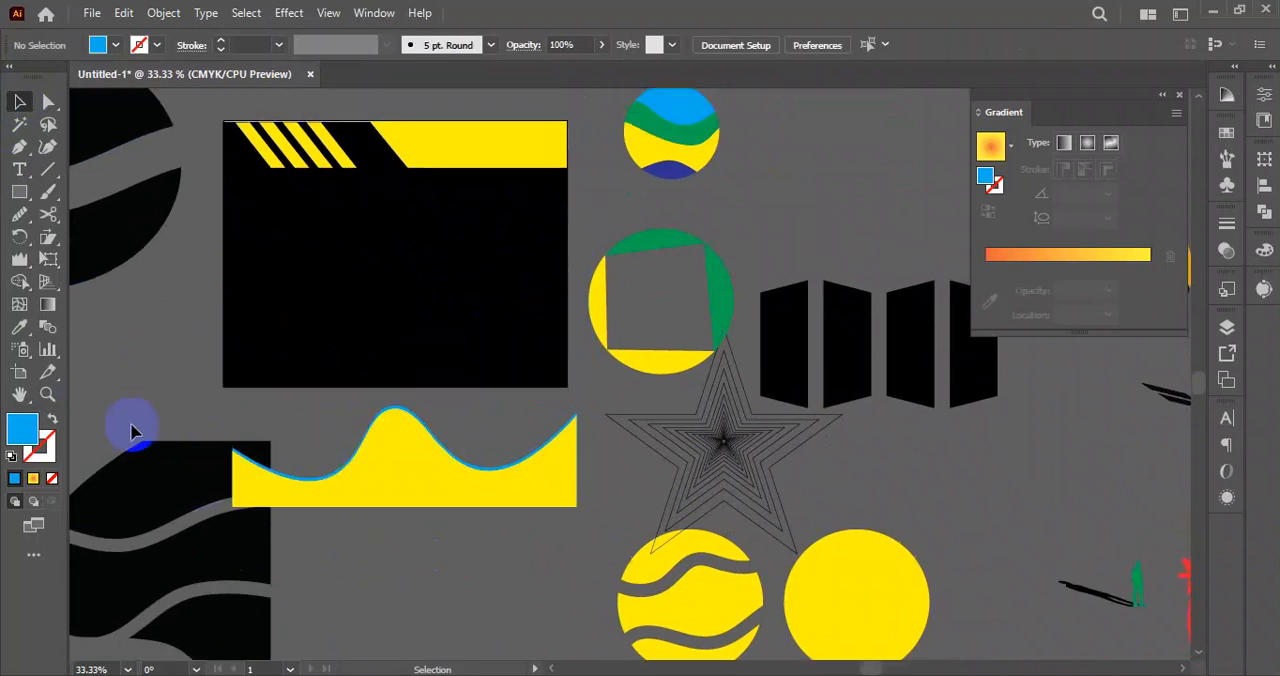
# Delete the black wavy artwork lying beside the yellow wave.
pyautogui.click(178, 553)
pyautogui.moveTo(137, 360); pyautogui.dragTo(200, 537)
pyautogui.press('Delete')
pyautogui.scroll(2, 370, 470)
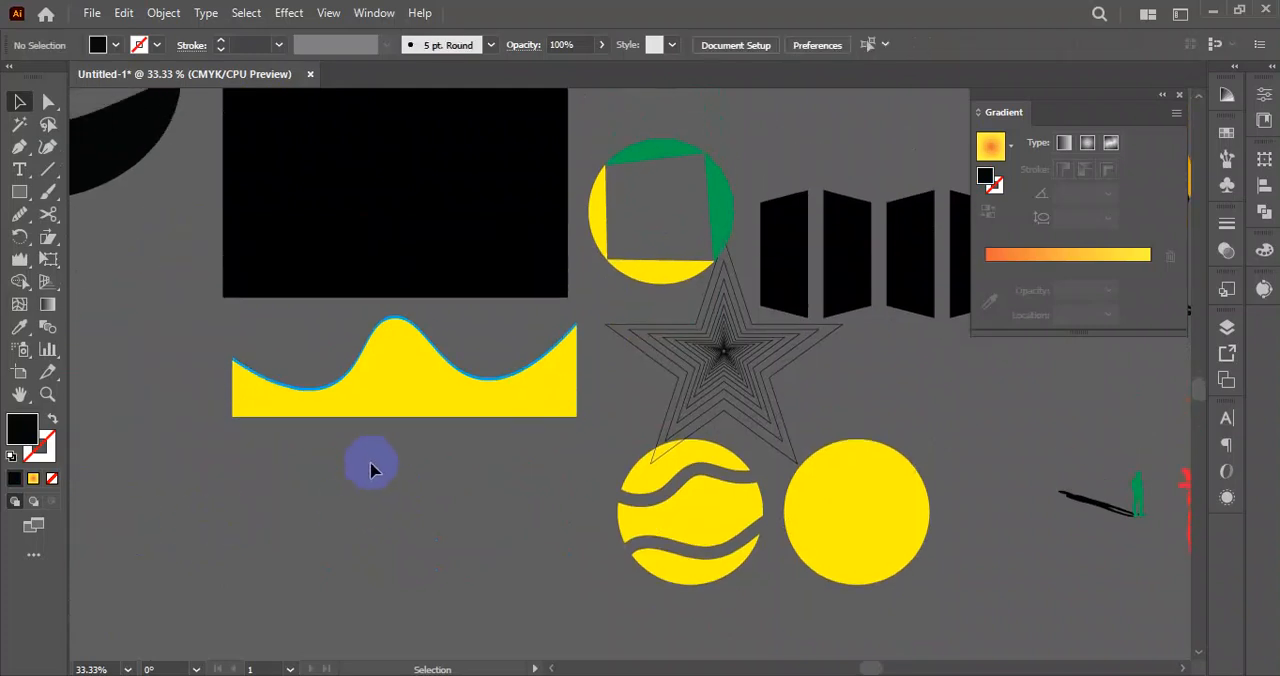
# Switch to Chrome to examine the "letter head design" image results for layout and shape ideas, and return to Illustrator.
pyautogui.click(22, 202)
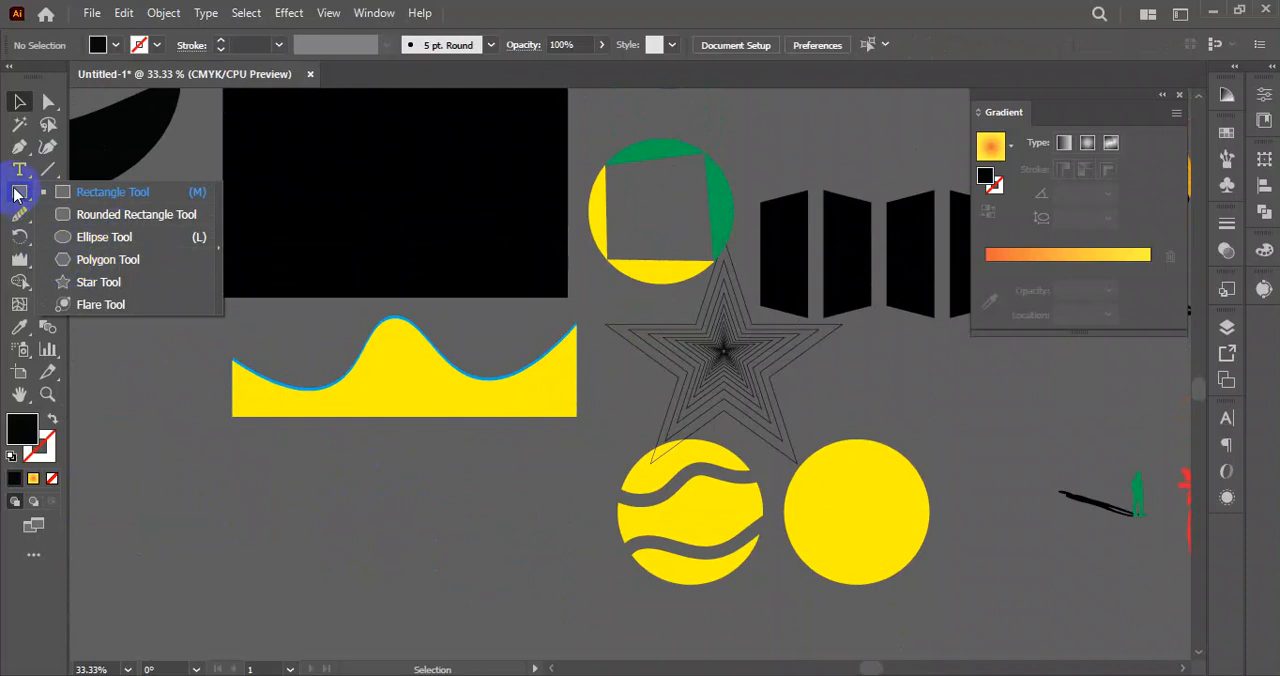
pyautogui.click(835, 675)
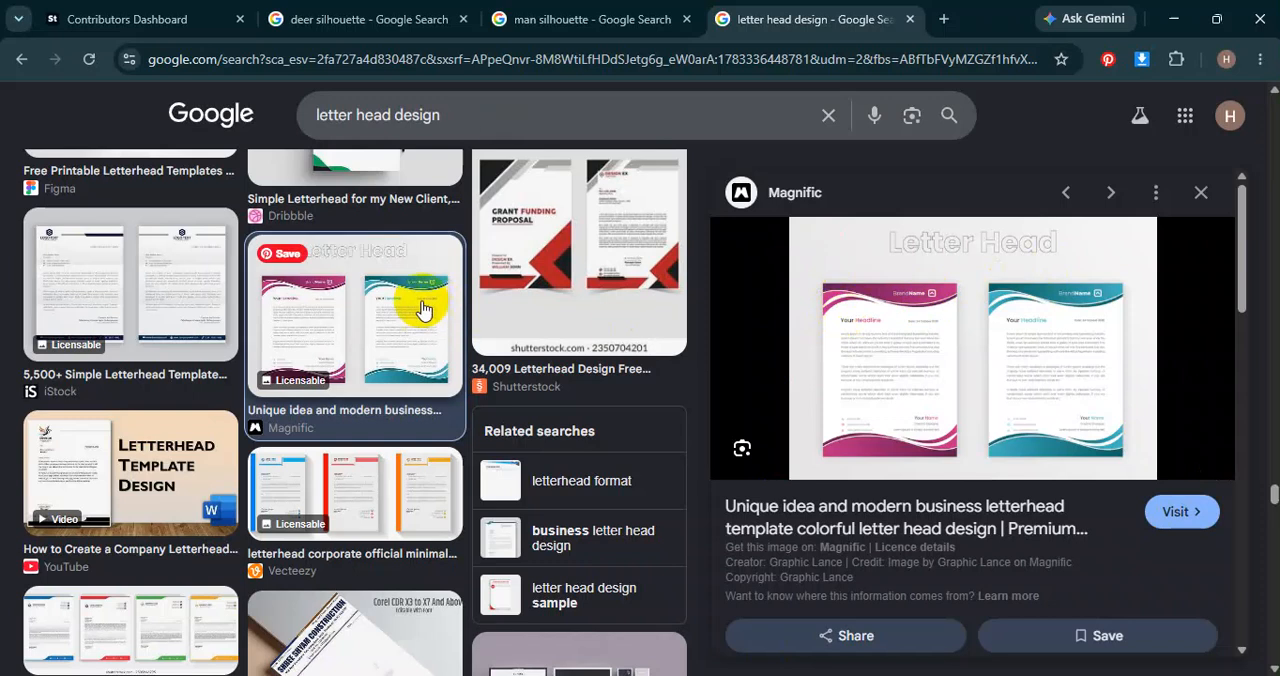
pyautogui.scroll(-5, 546, 262)
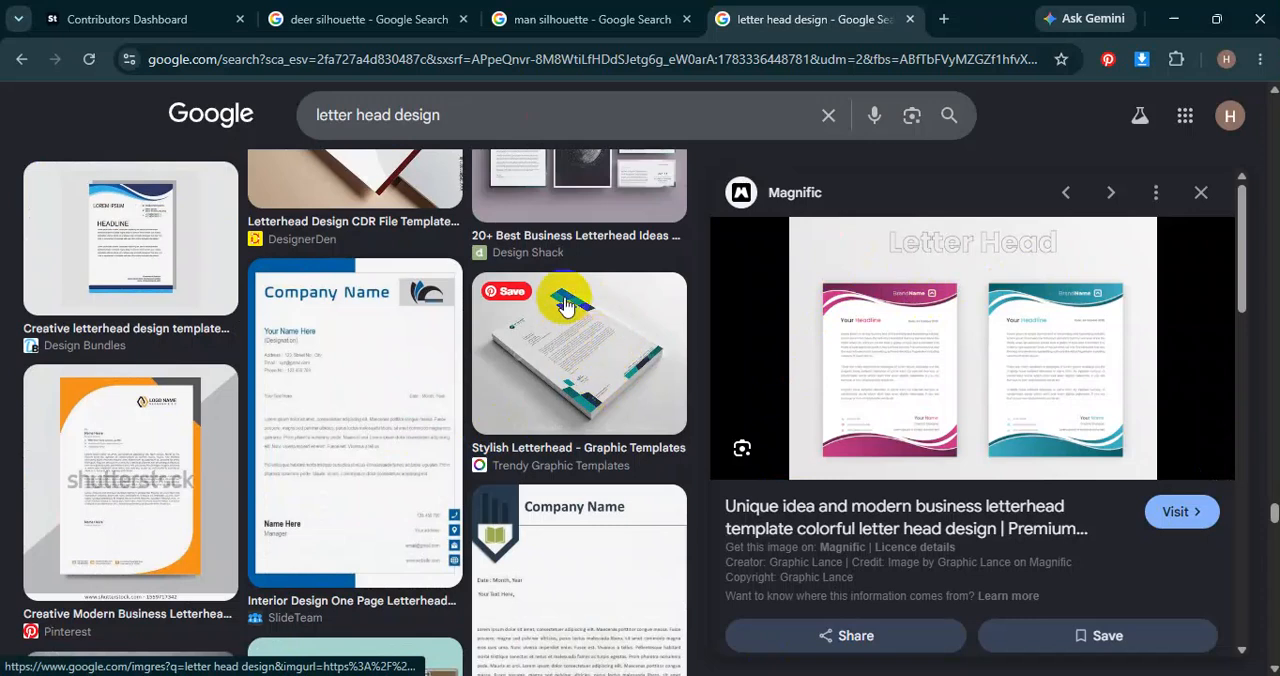
pyautogui.scroll(-1, 120, 312)
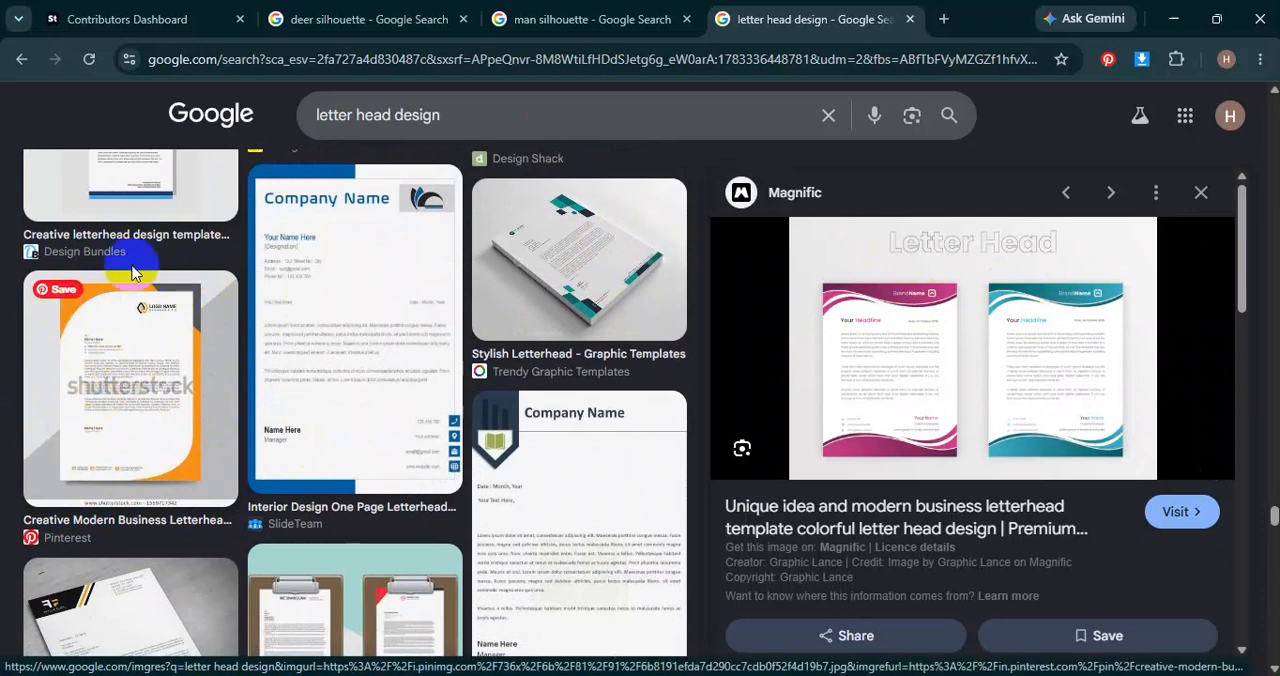
pyautogui.scroll(-3, 150, 343)
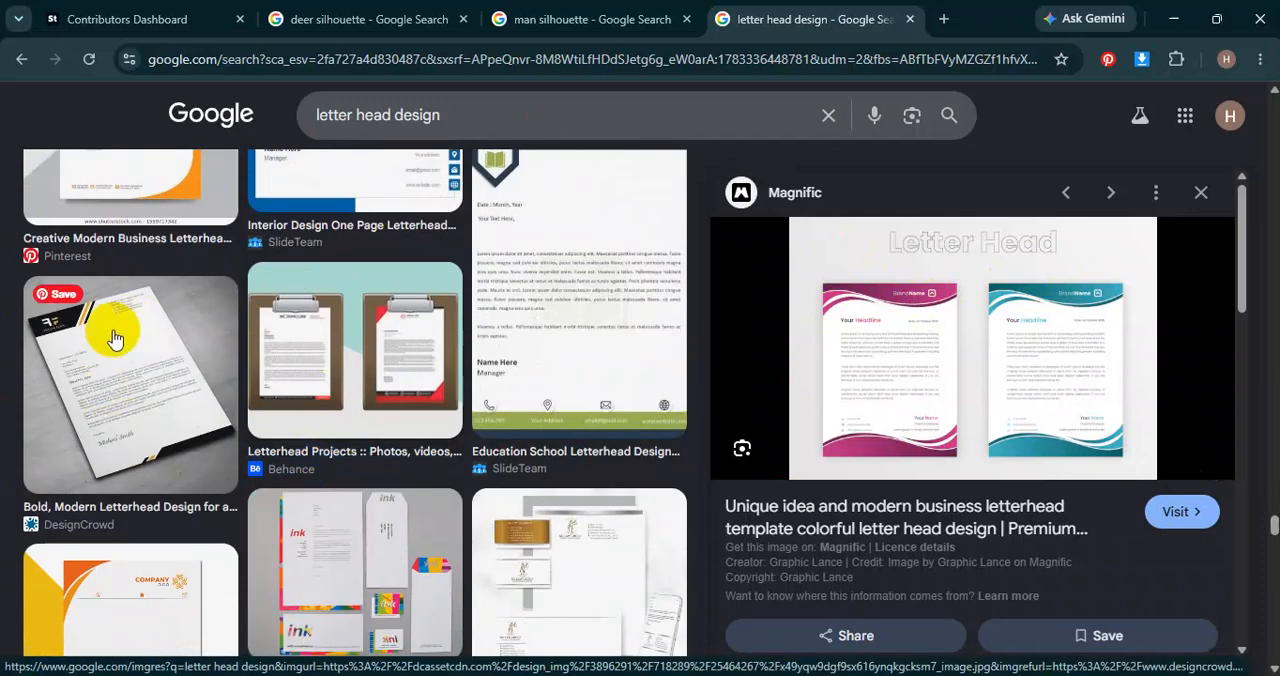
pyautogui.scroll(-2, 360, 515)
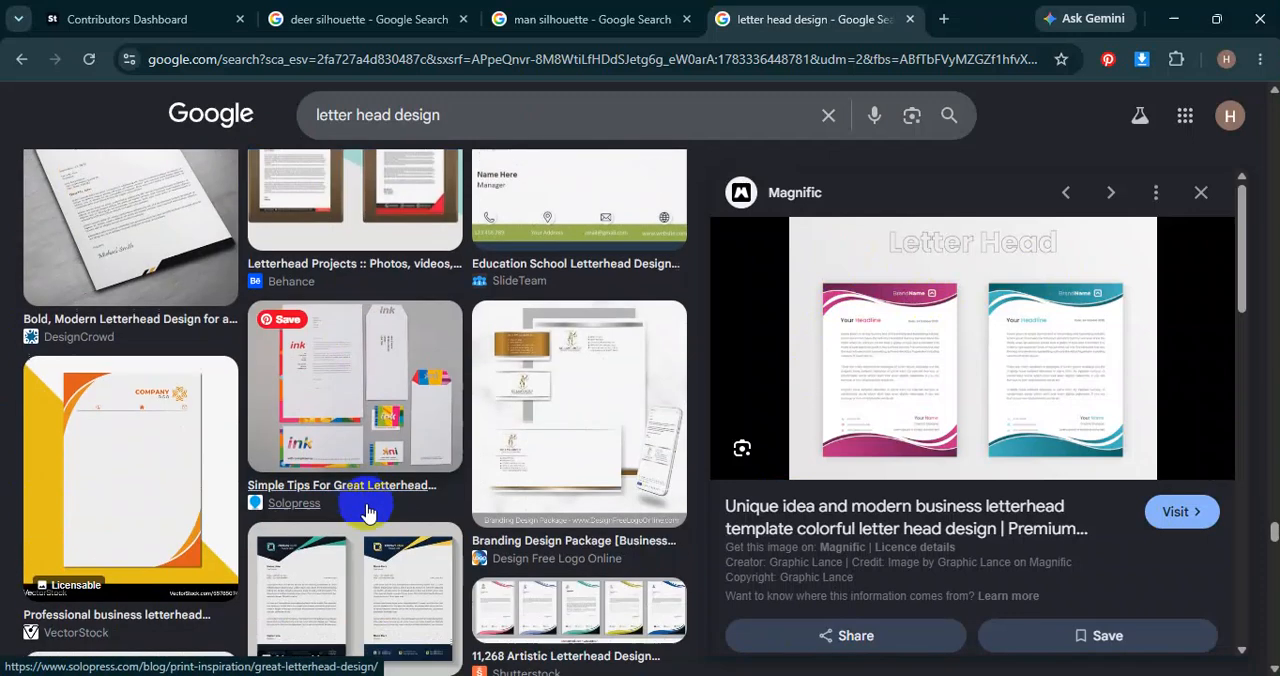
pyautogui.scroll(-3, 575, 493)
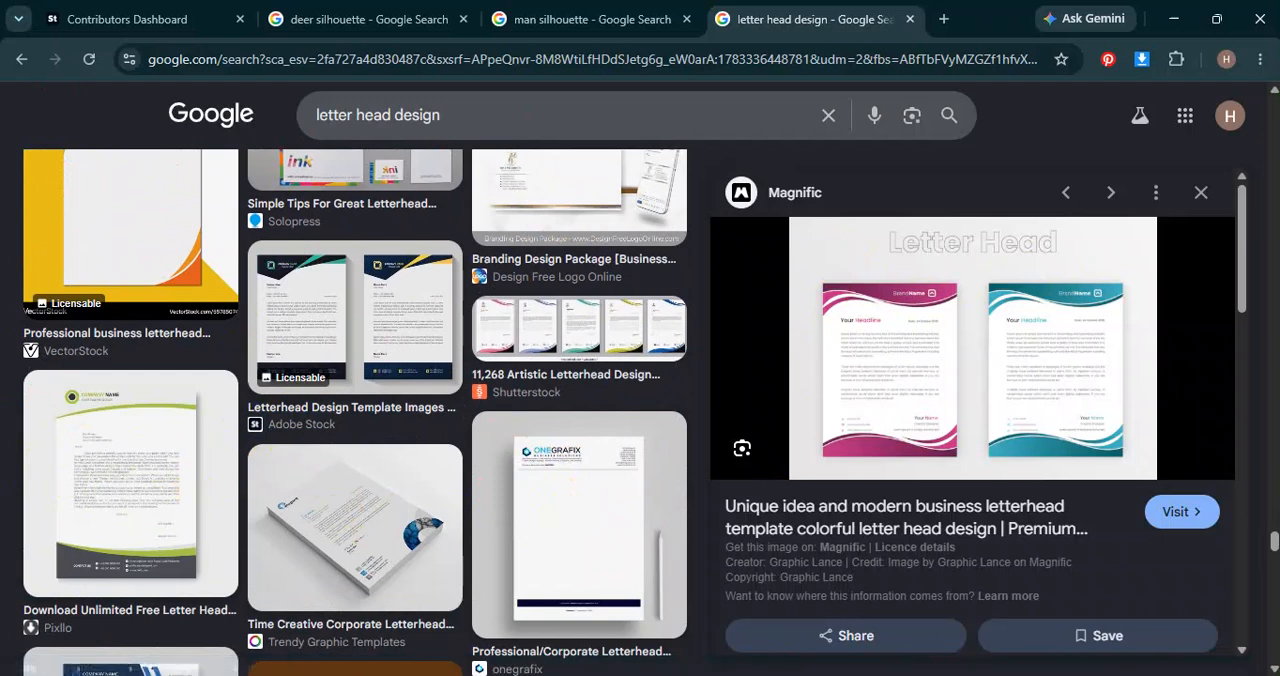
pyautogui.moveTo(807, 674)
pyautogui.click(807, 600)
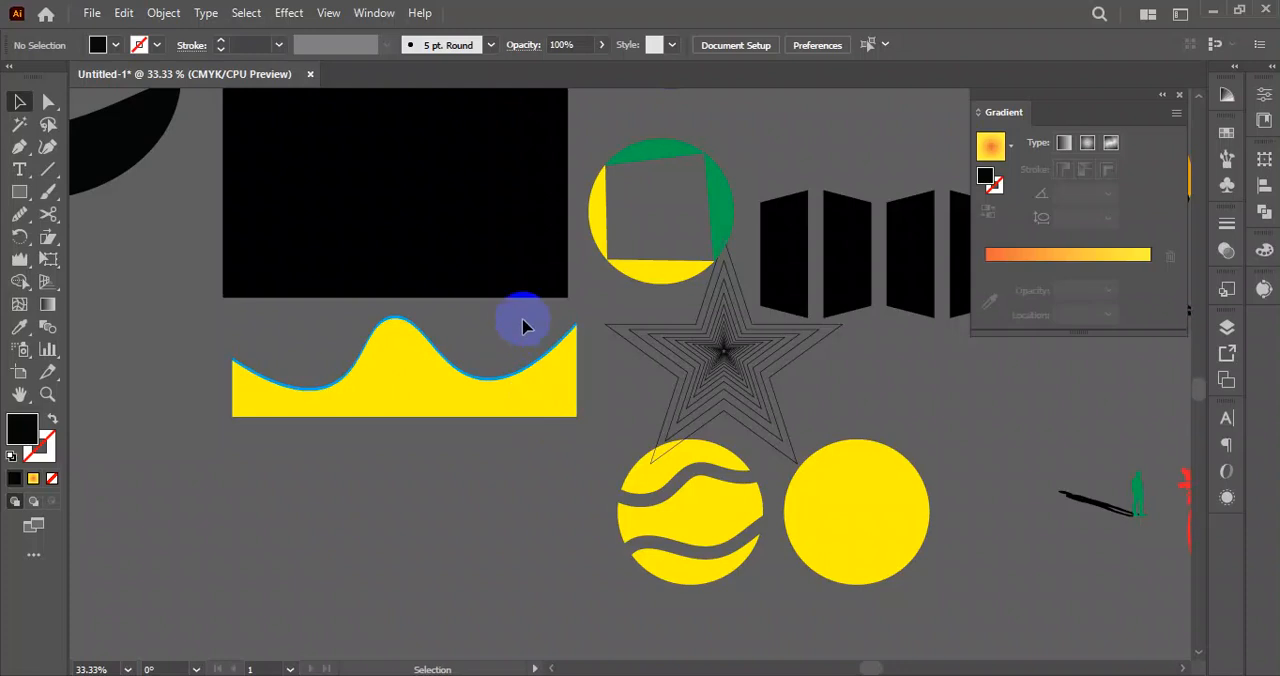
pyautogui.scroll(3, 571, 333)
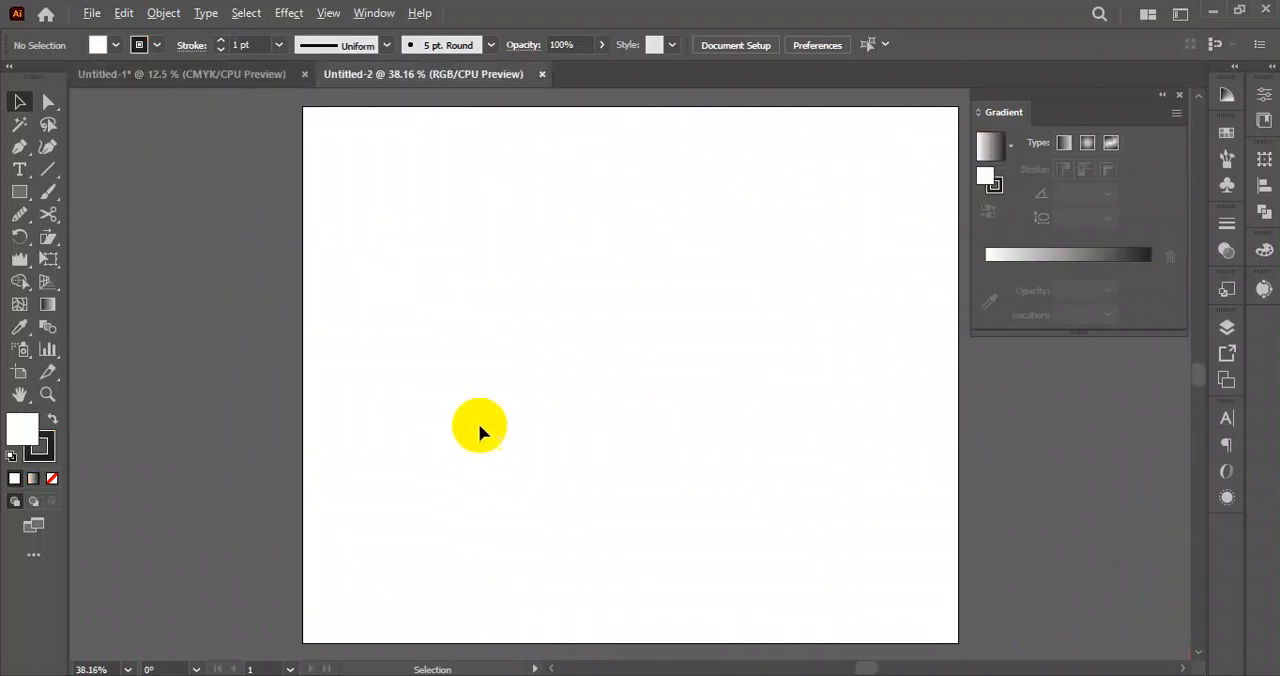
# Switch to Chrome and search Google Images for "background shape vector".
pyautogui.scroll(-2, 478, 430)
pyautogui.scroll(-2, 445, 350)
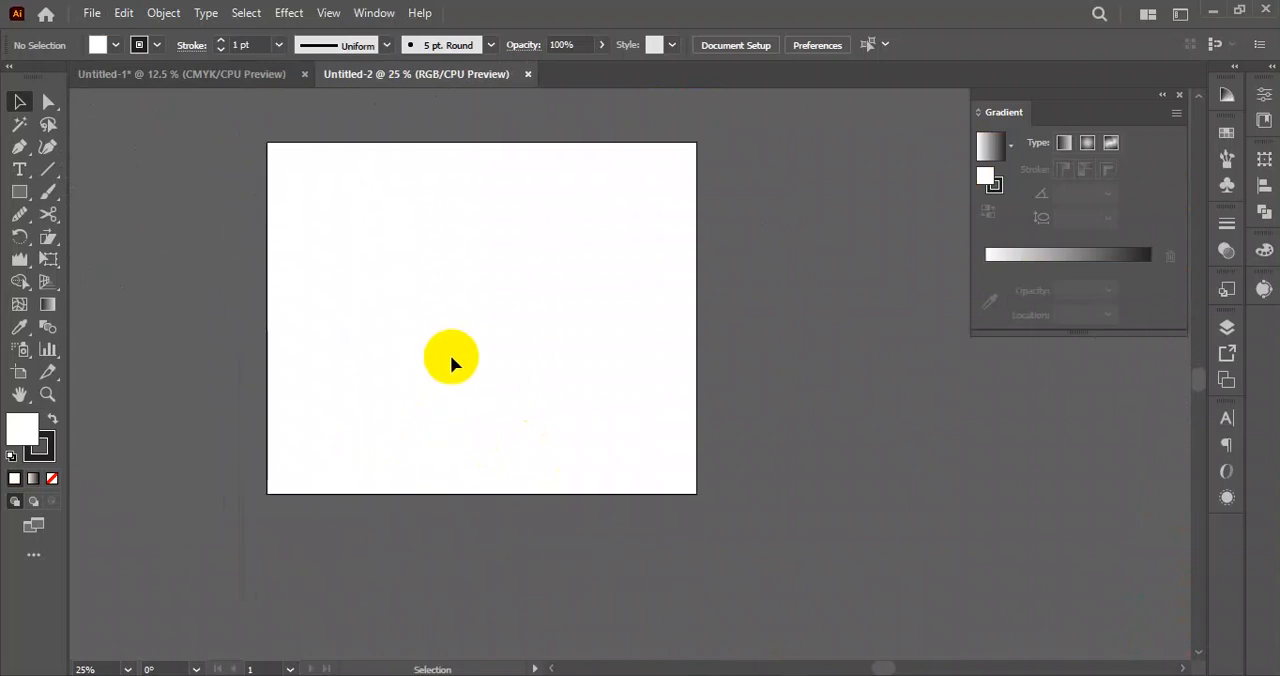
pyautogui.hotkey('alt', 'Tab')
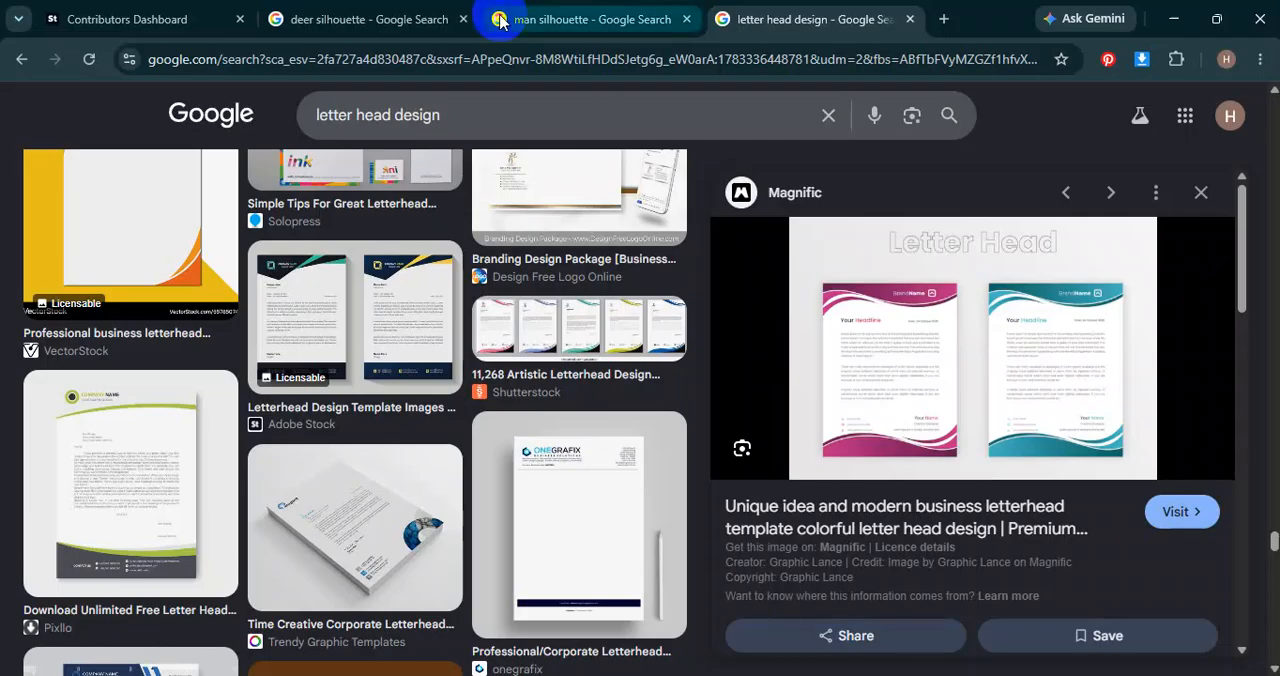
pyautogui.moveTo(448, 115); pyautogui.dragTo(299, 133)
pyautogui.write('bac')
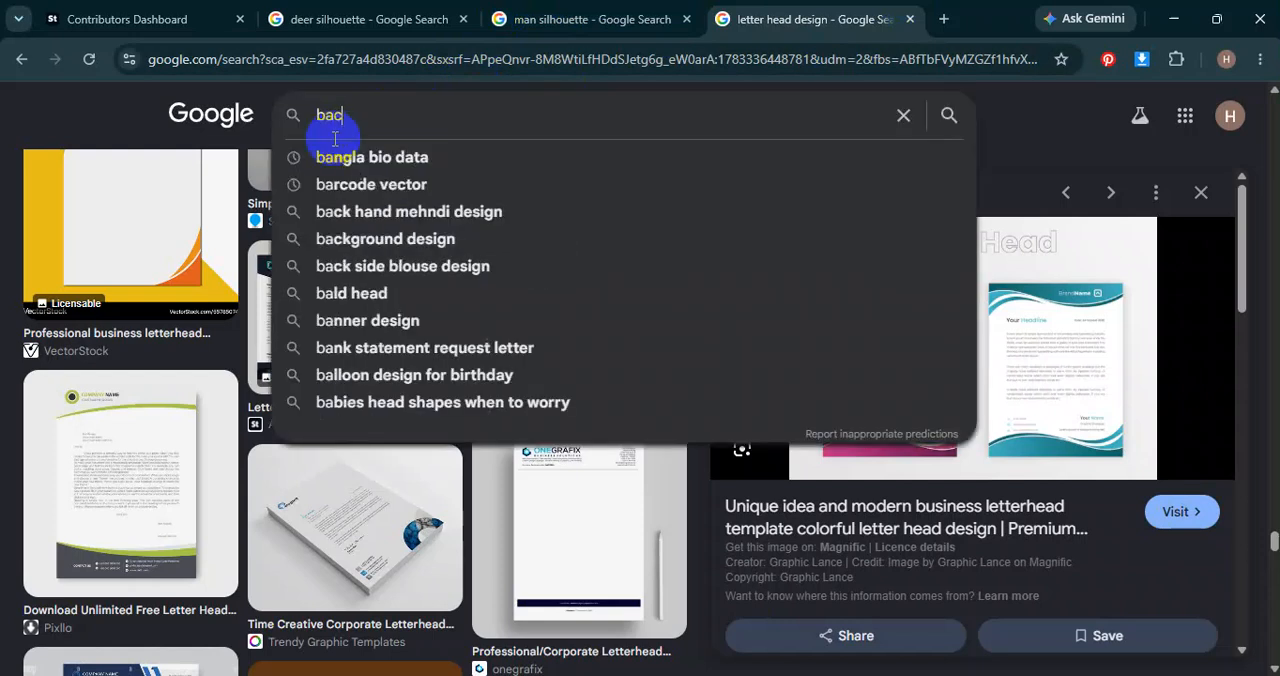
pyautogui.write('kgrou')
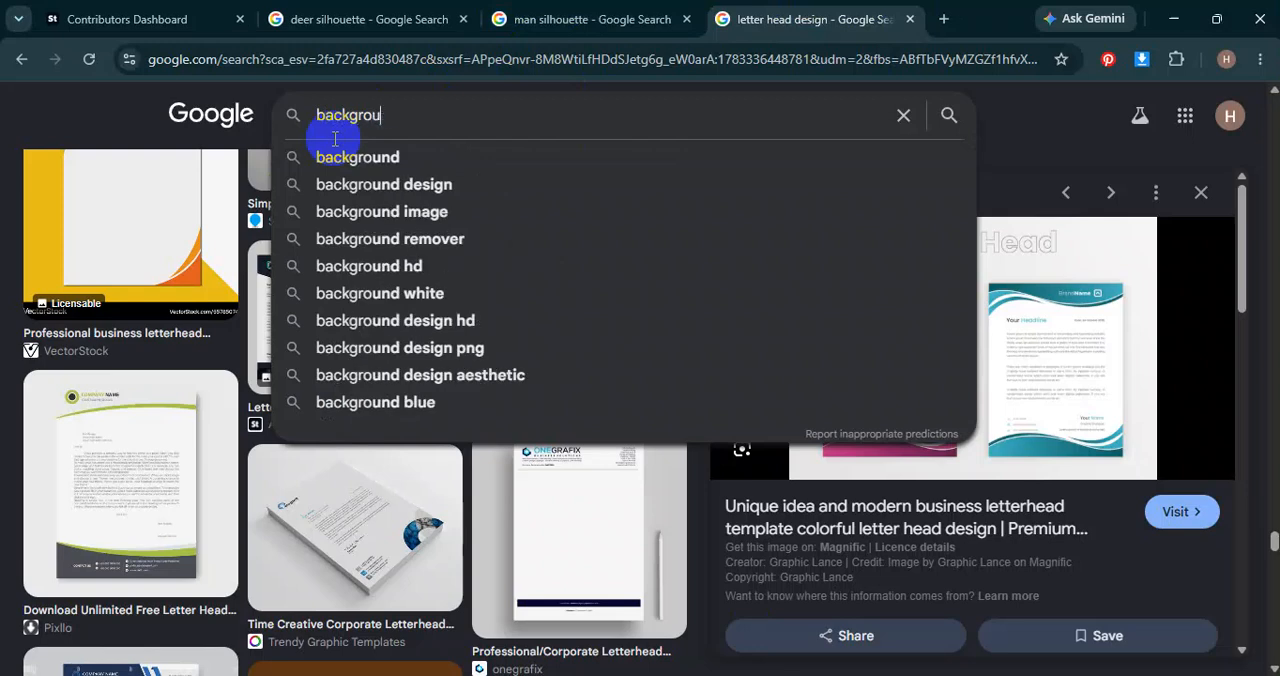
pyautogui.write('nd vector')
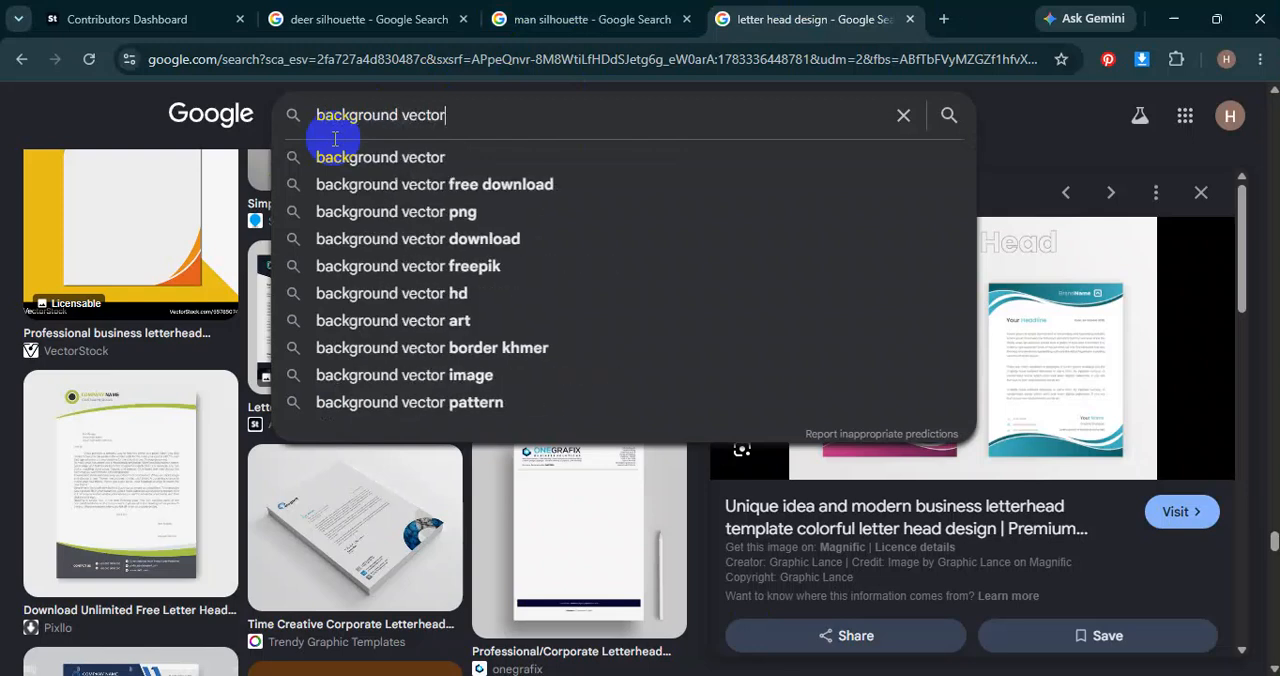
pyautogui.press('BackSpace')
pyautogui.press('BackSpace')
pyautogui.press('BackSpace')
pyautogui.press('BackSpace')
pyautogui.press('BackSpace')
pyautogui.press('BackSpace')
pyautogui.write('shape vector')
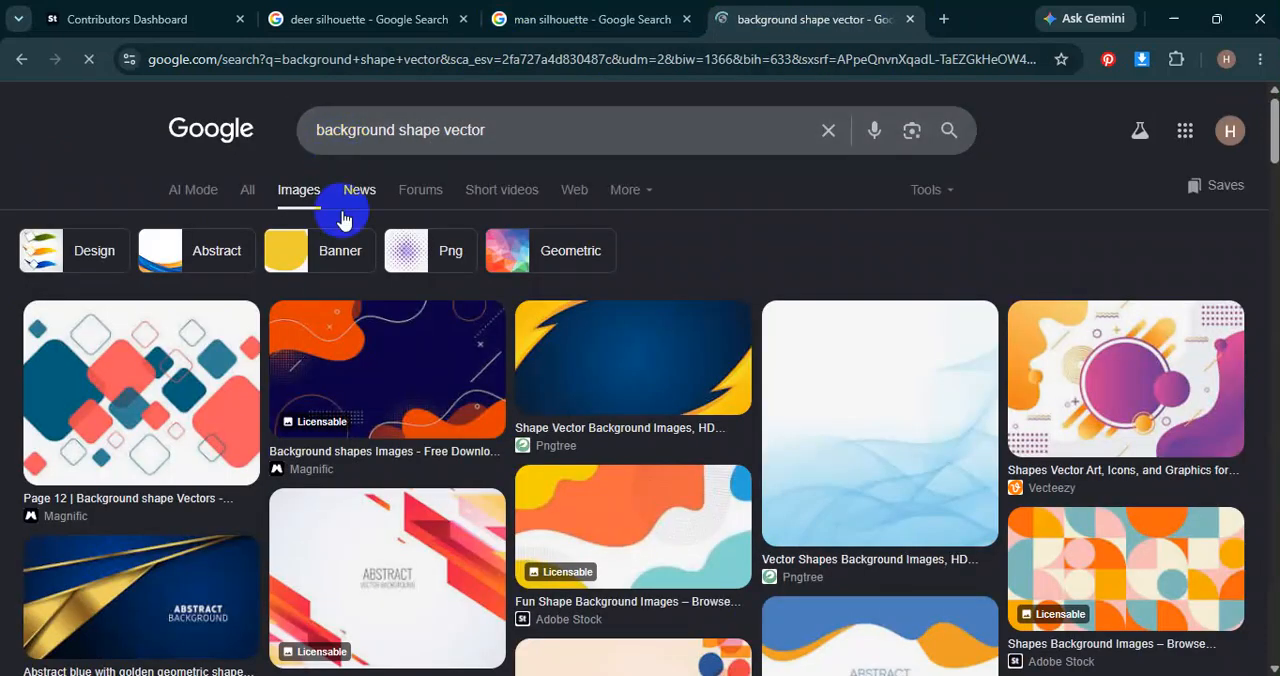
# Preview the dark blue and orange shapes image, and open the Adobe Stock page of the "Fun Shape Background Images" result.
pyautogui.click(364, 366)
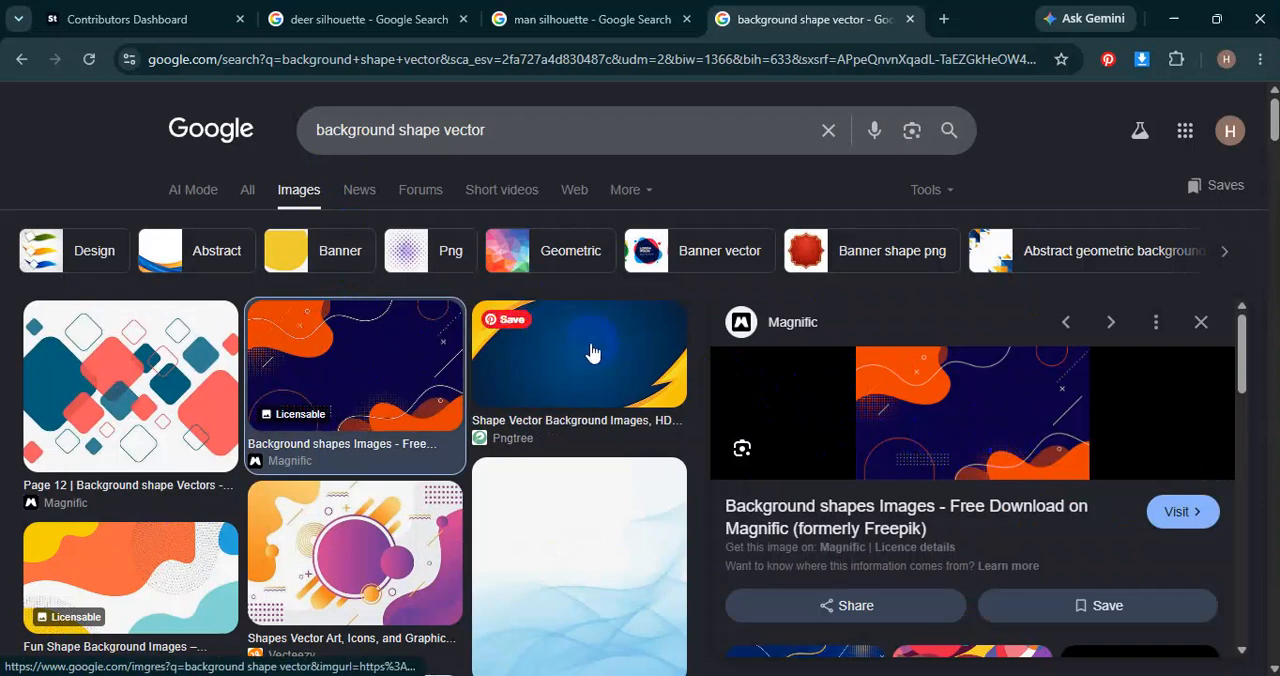
pyautogui.scroll(-3, 585, 360)
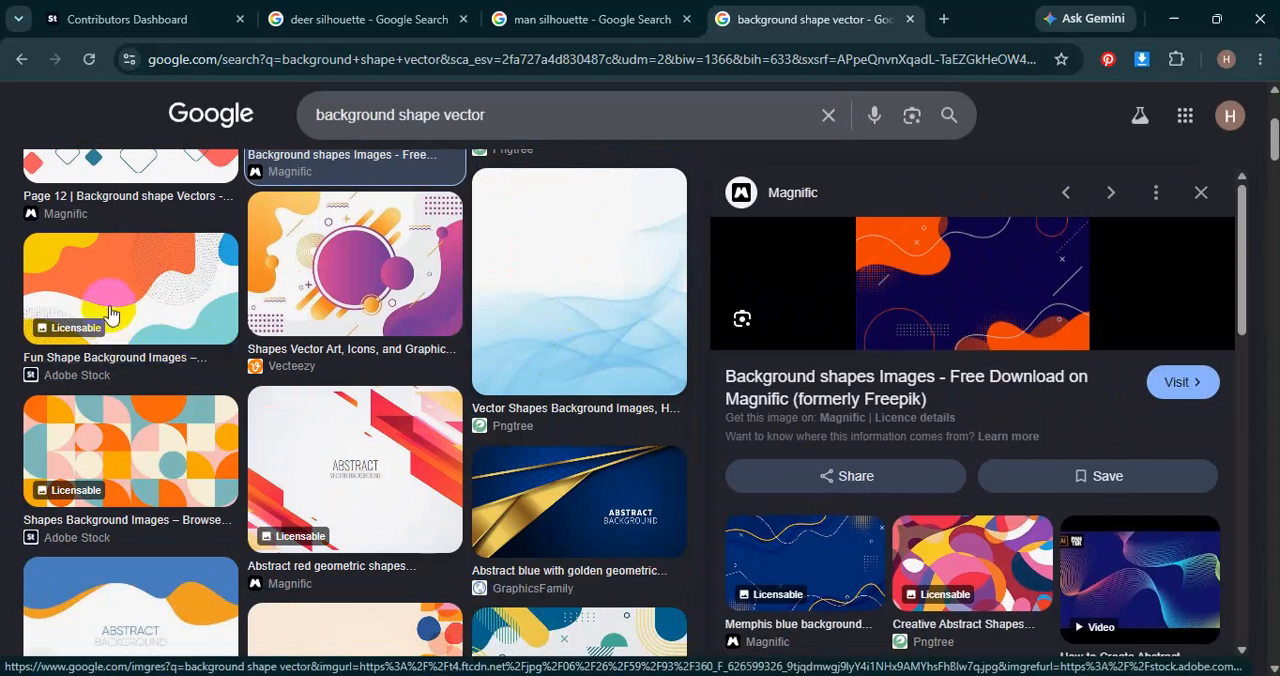
pyautogui.click(150, 292)
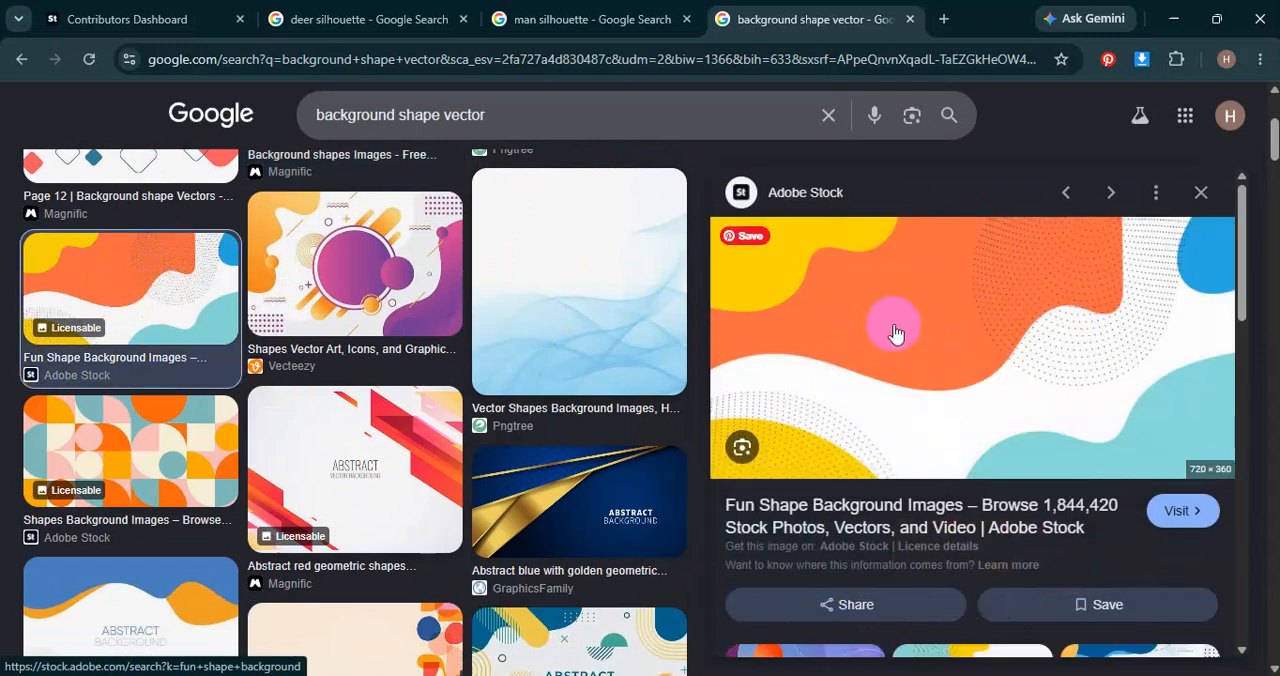
pyautogui.click(1058, 381)
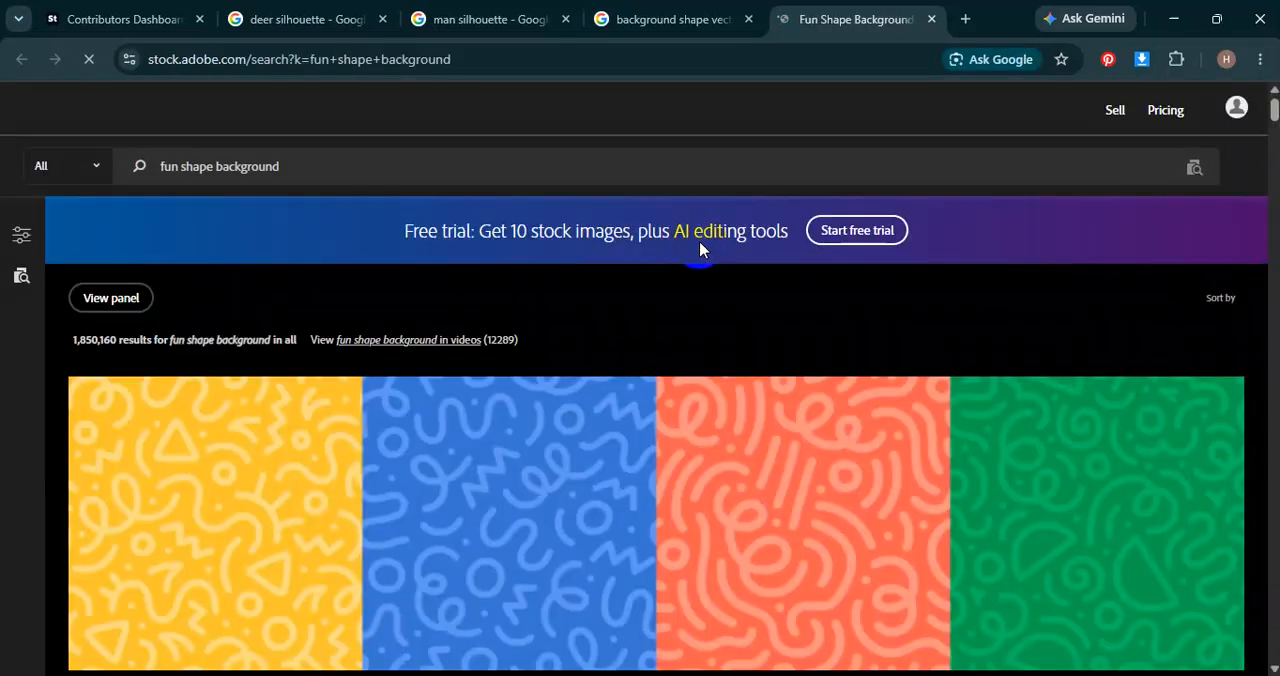
# Examine the "fun shape background" results on Adobe Stock, including the cute doodle pattern's details, for organic shape ideas.
pyautogui.scroll(-2, 567, 432)
pyautogui.scroll(-4, 567, 437)
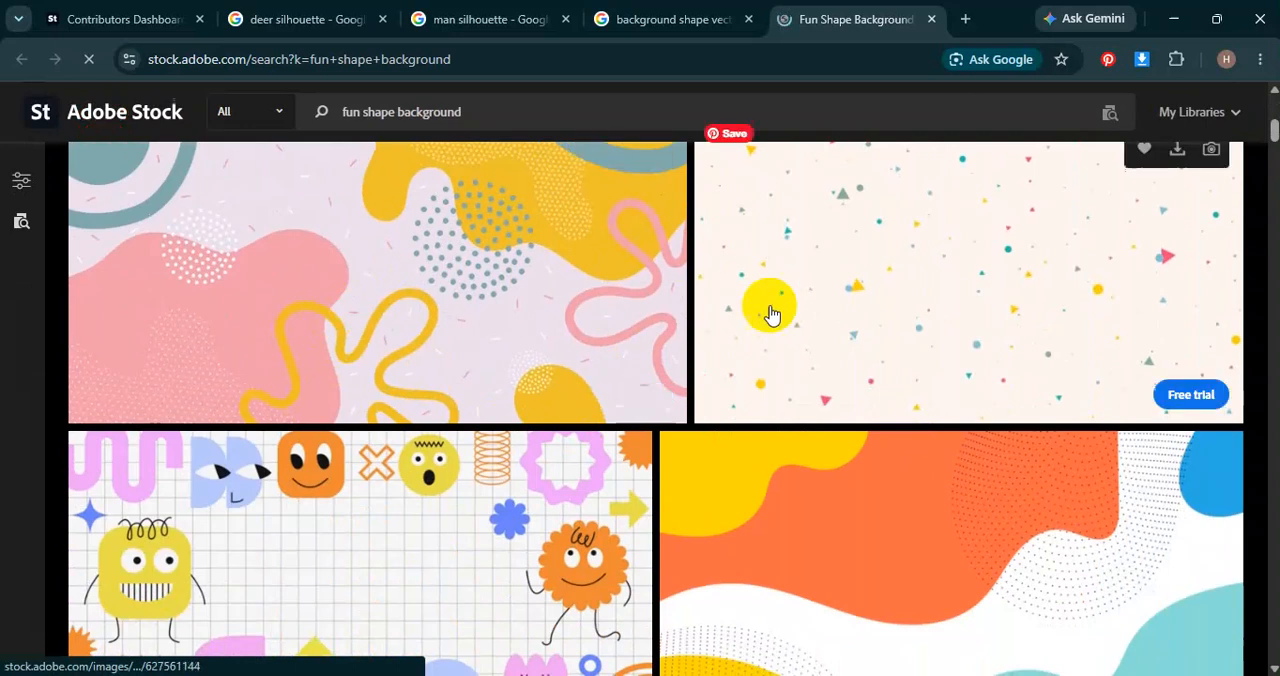
pyautogui.click(429, 251)
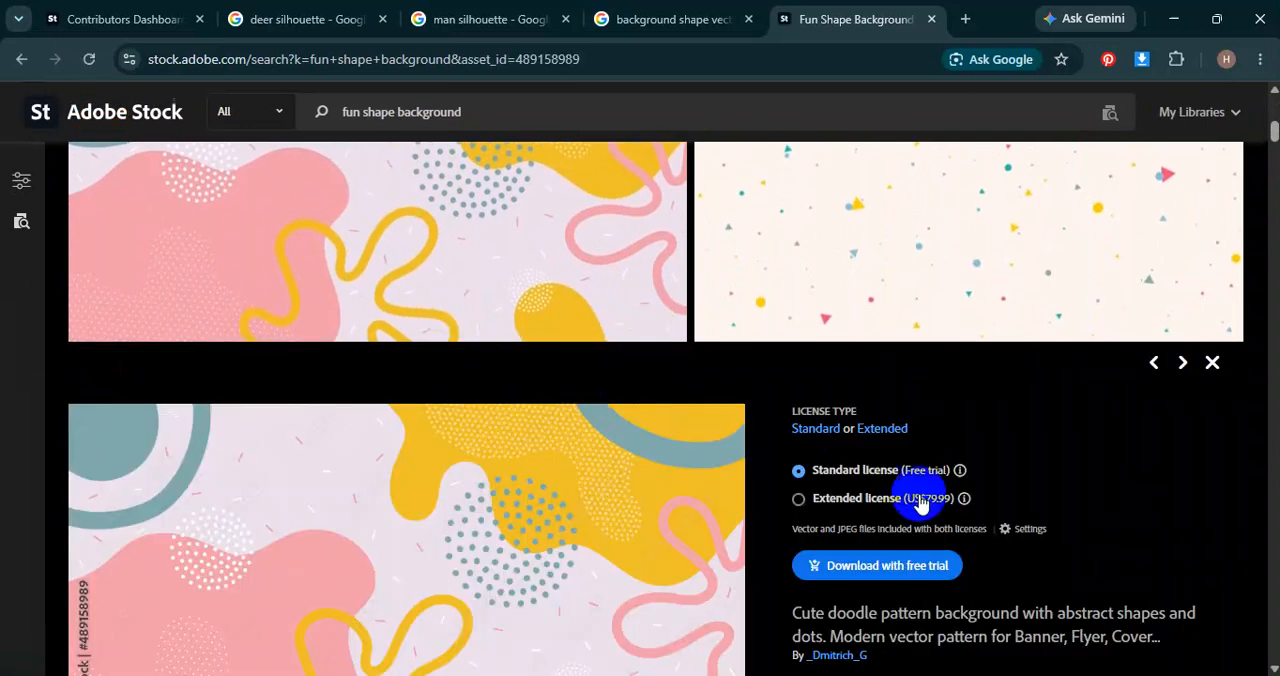
pyautogui.scroll(-2, 914, 485)
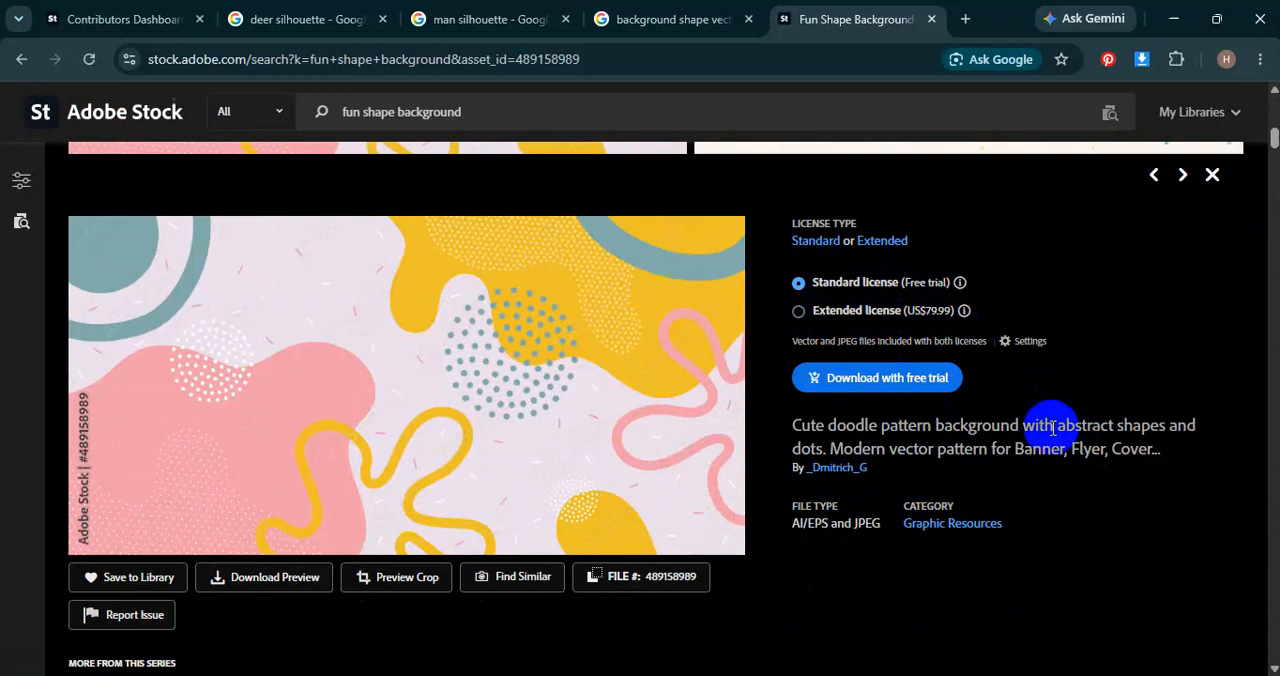
pyautogui.scroll(-7, 1052, 428)
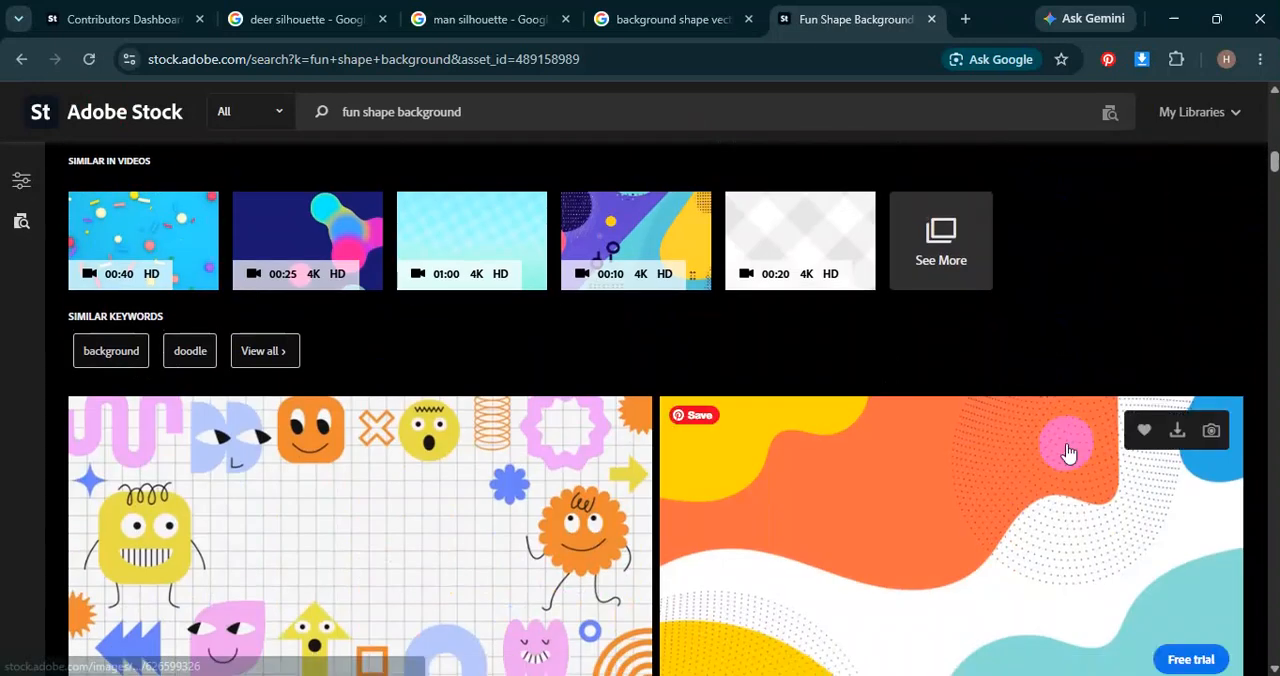
pyautogui.scroll(-4, 1066, 443)
pyautogui.scroll(-3, 840, 392)
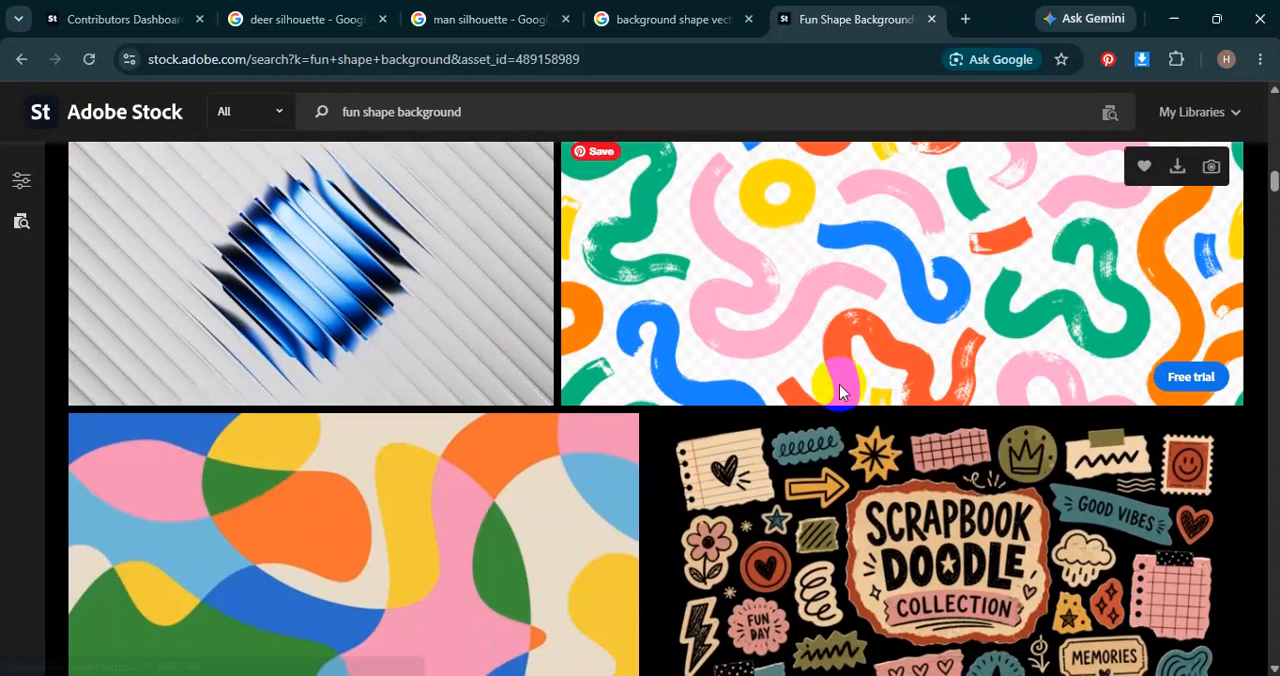
pyautogui.scroll(3, 840, 392)
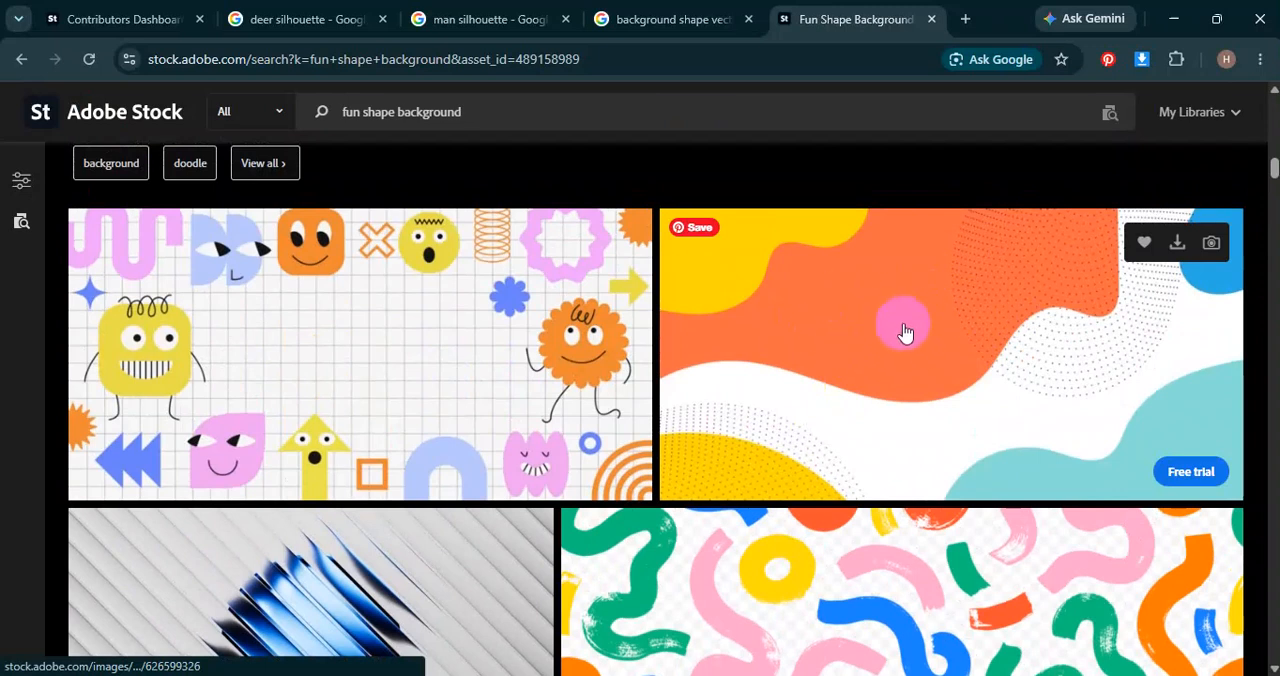
pyautogui.scroll(-3, 904, 332)
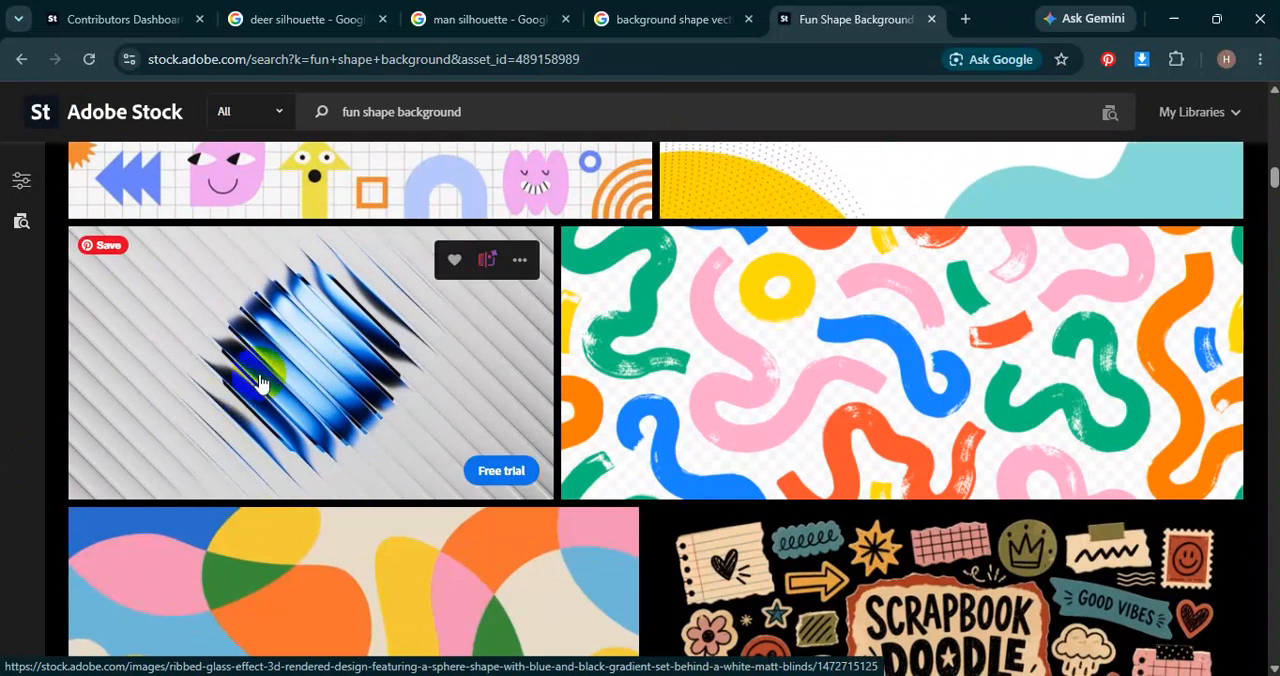
pyautogui.scroll(-2, 450, 460)
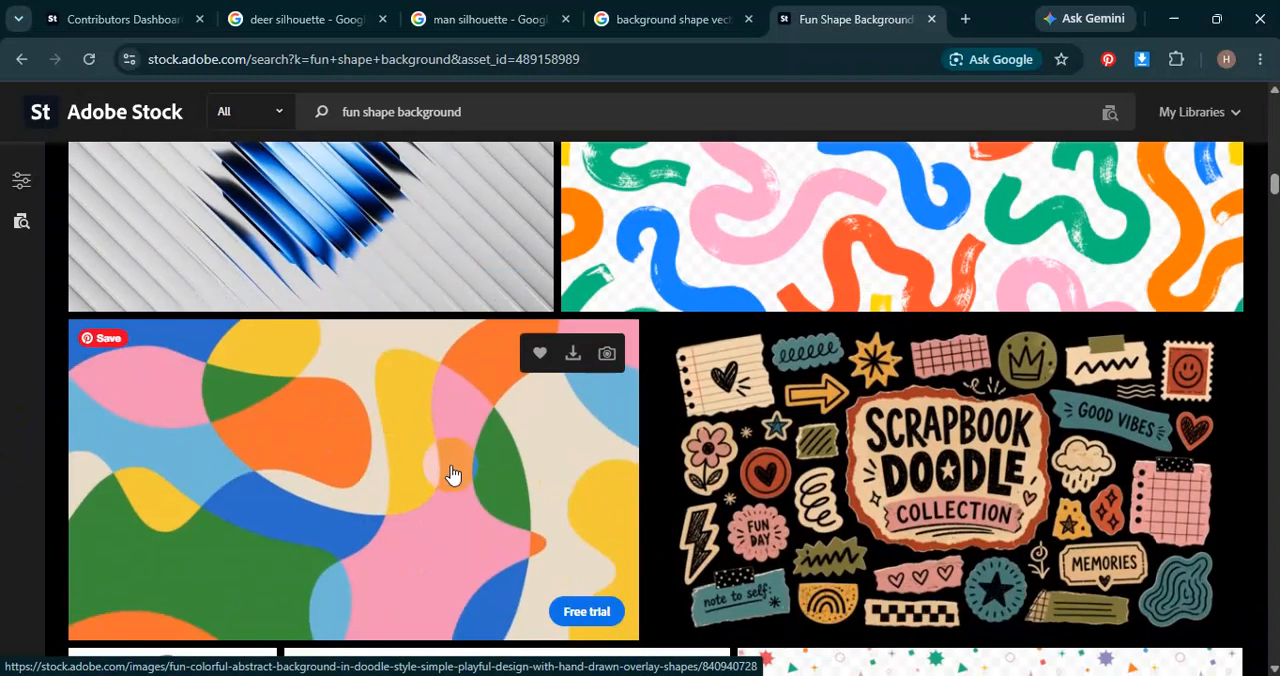
pyautogui.scroll(-12, 452, 474)
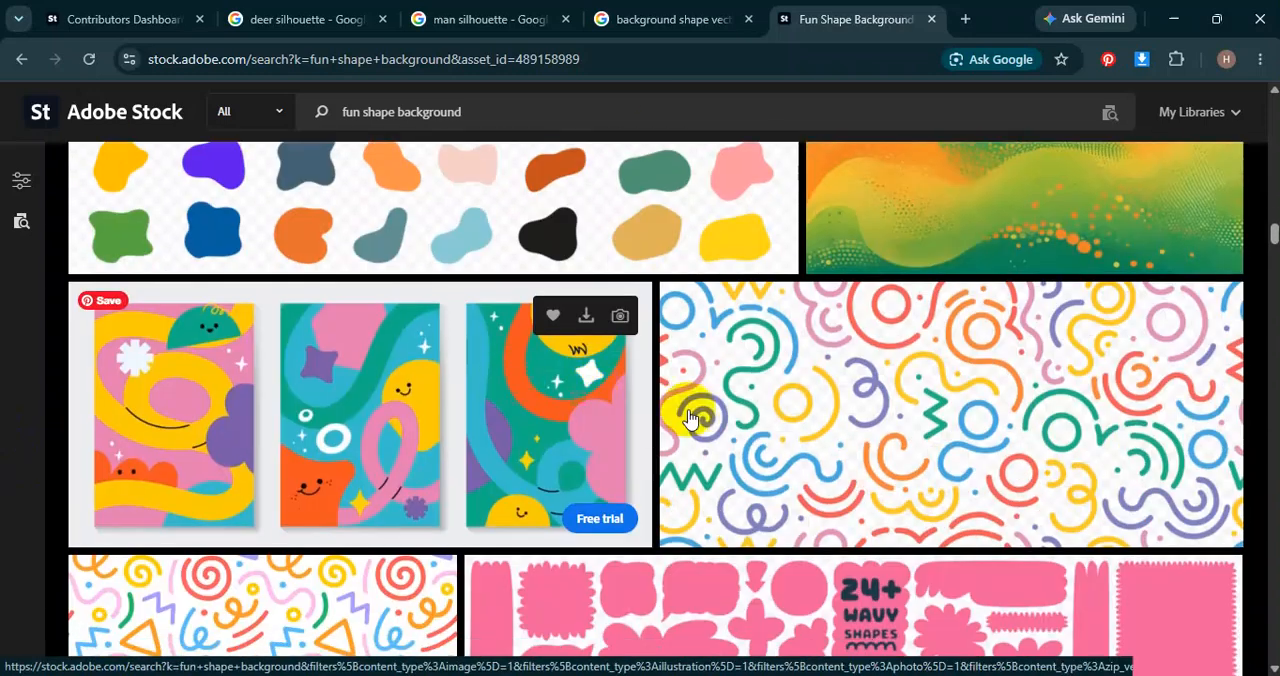
# Return to the "background shape vector" results and copy the previewed orange, yellow and teal wavy background image.
pyautogui.click(666, 16)
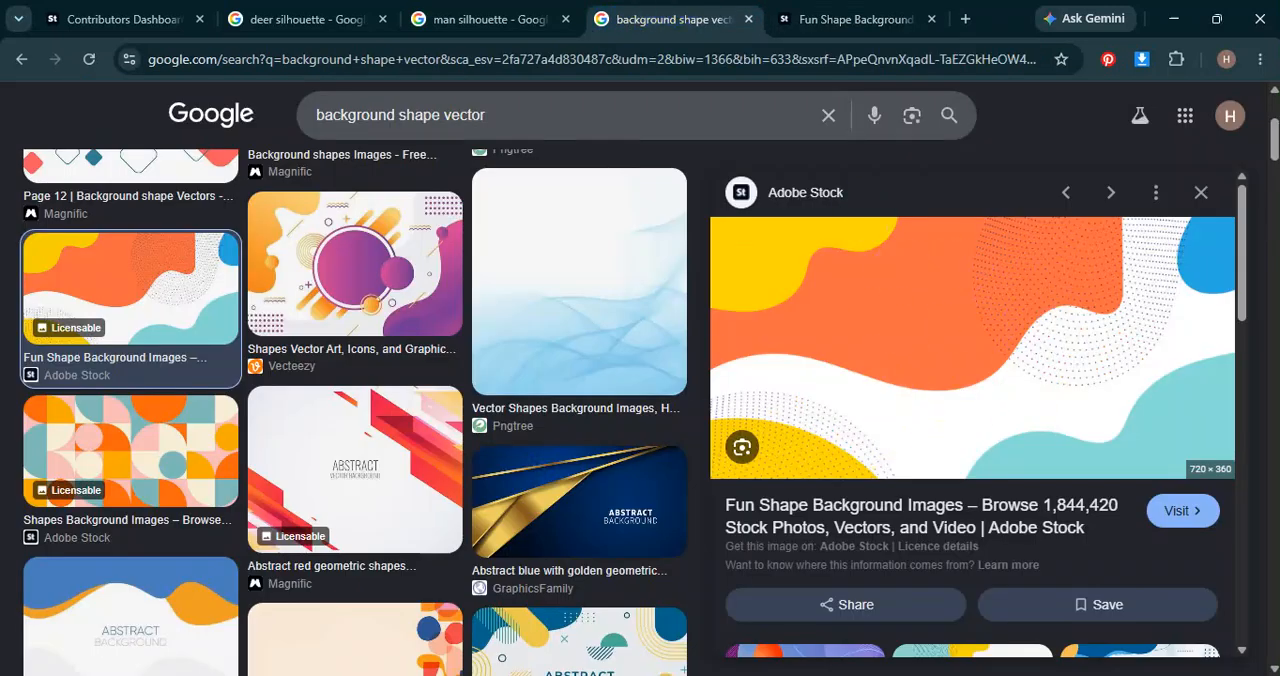
pyautogui.moveTo(807, 674)
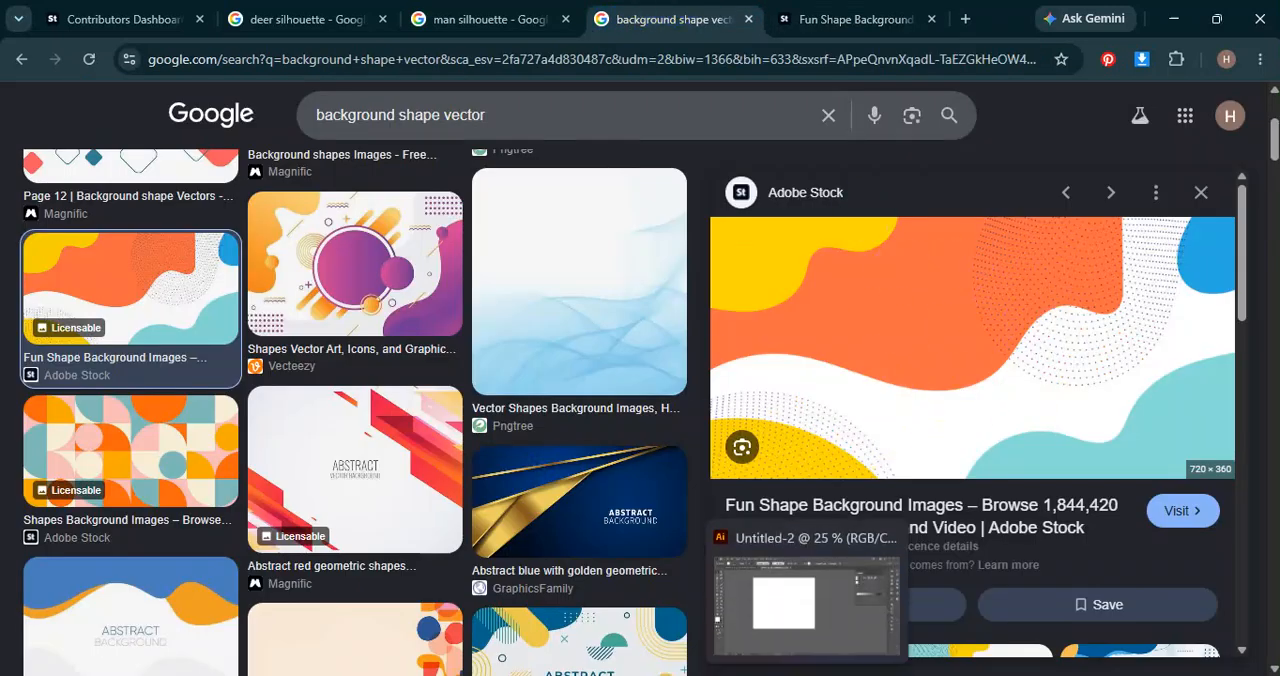
pyautogui.rightClick(903, 323)
pyautogui.click(978, 486)
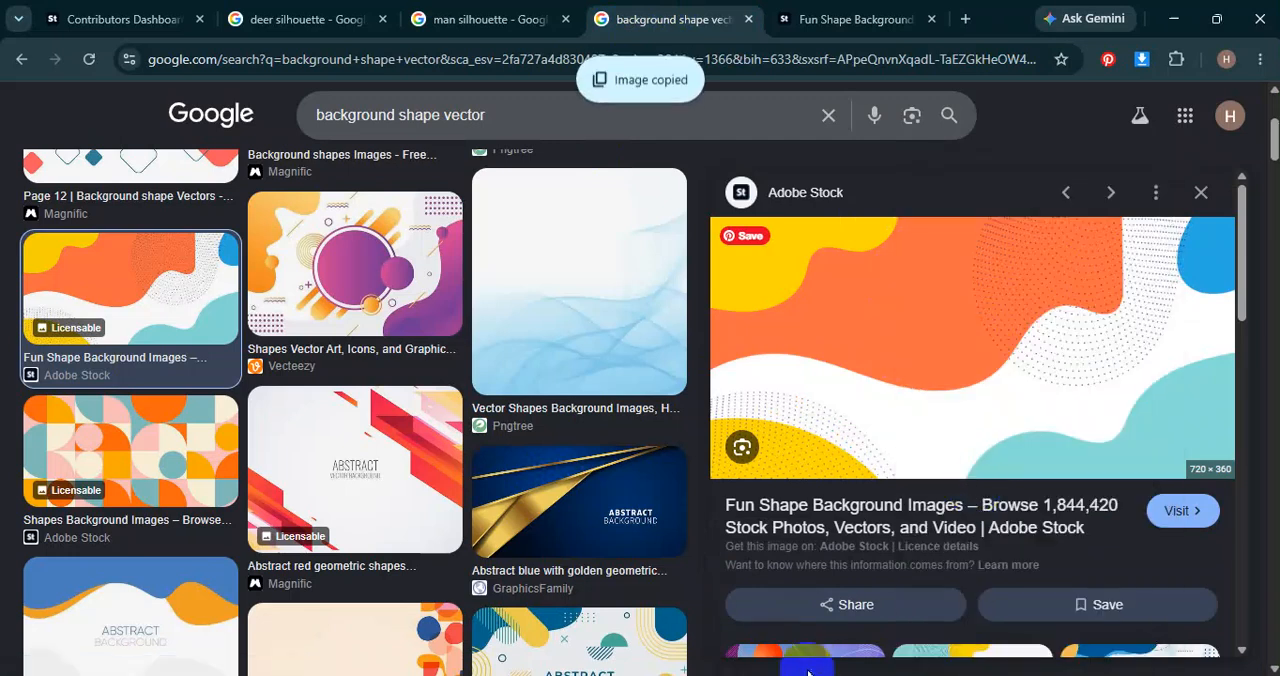
# Switch to Illustrator, paste the copied reference image and place it to the left of the Untitled-2 artboard.
pyautogui.click(807, 670)
pyautogui.hotkey('ctrl', 'v')
pyautogui.hotkey('ctrl', '-')
pyautogui.moveTo(610, 360); pyautogui.dragTo(245, 219)
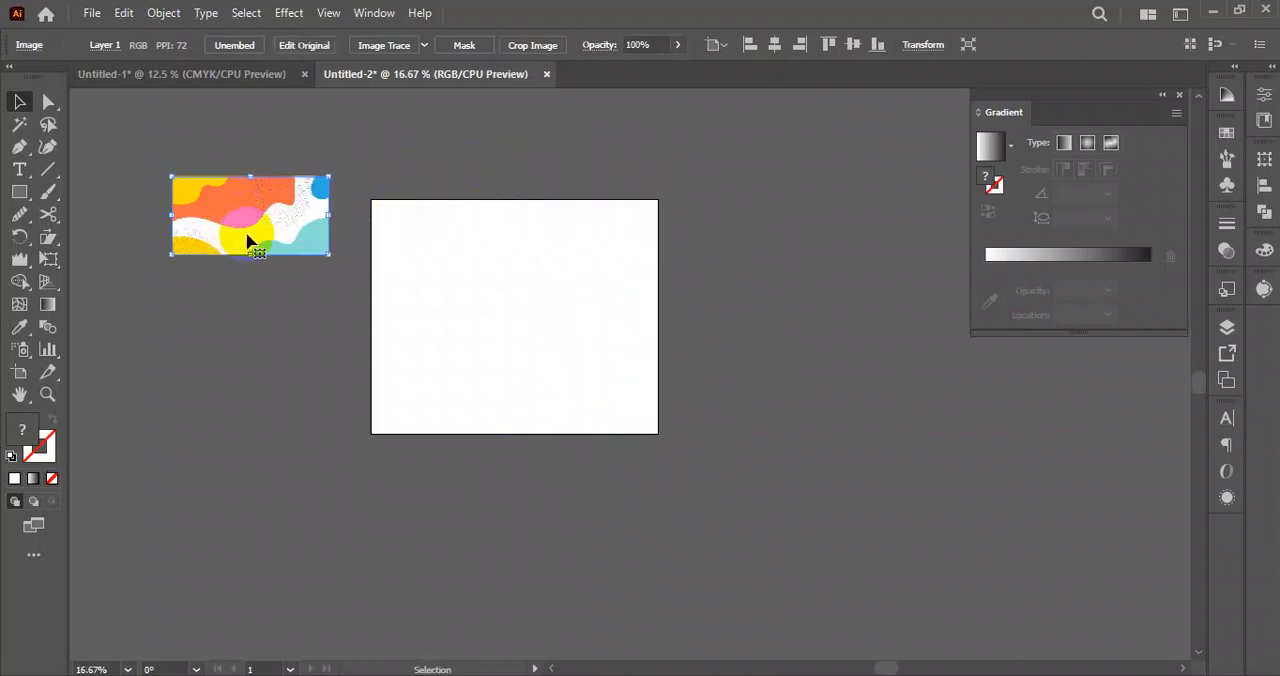
# Create a rectangle 1320 px wide and 1080 px high on the Untitled-2 artboard.
pyautogui.hotkey('ctrl', '+')
pyautogui.moveTo(500, 260); pyautogui.dragTo(662, 316)
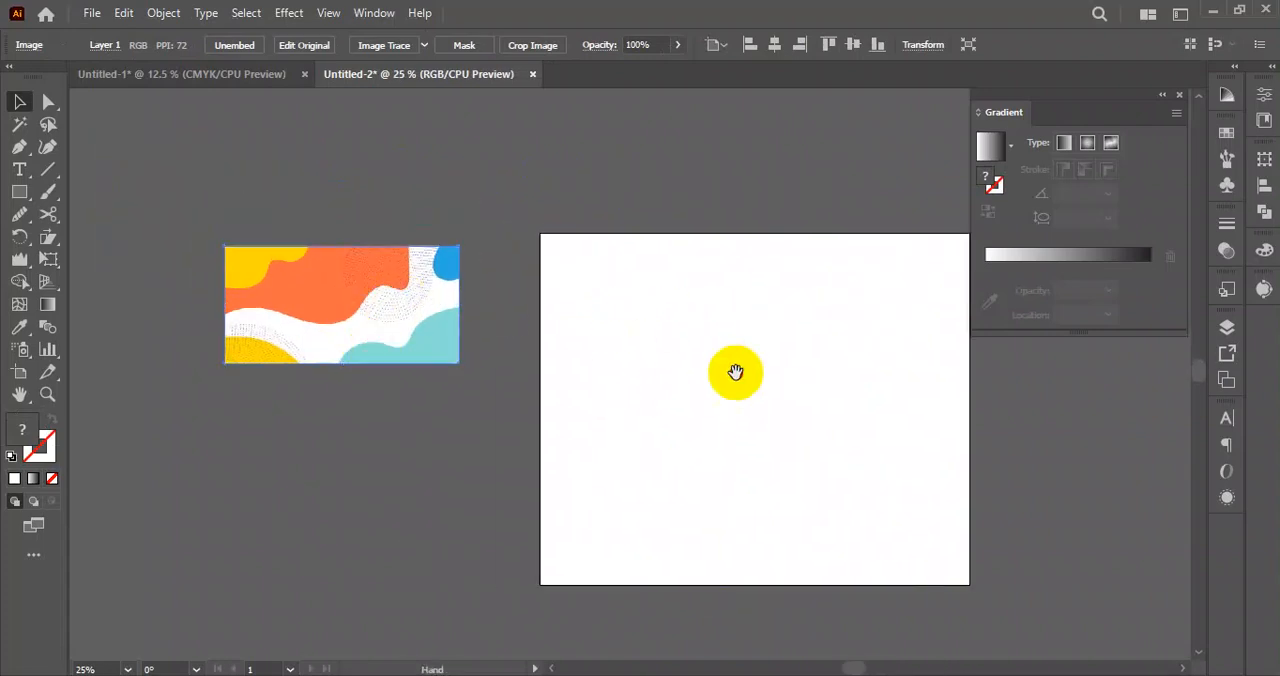
pyautogui.moveTo(735, 372); pyautogui.dragTo(646, 322)
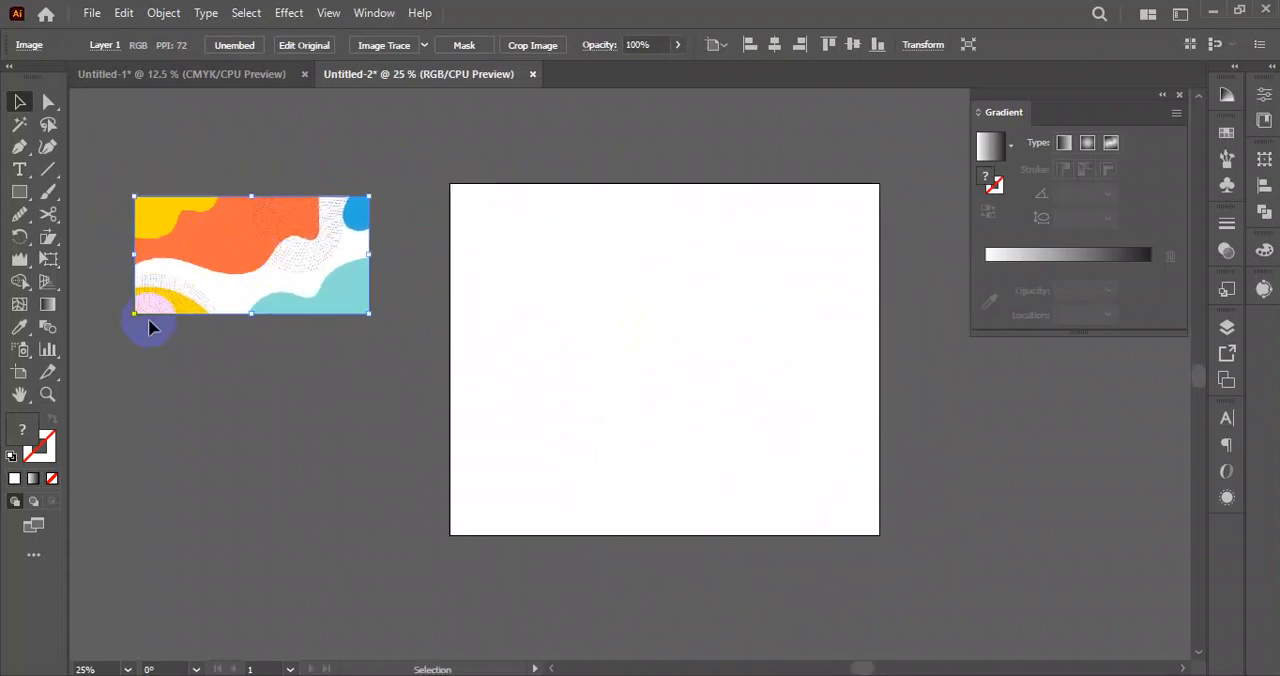
pyautogui.click(19, 191)
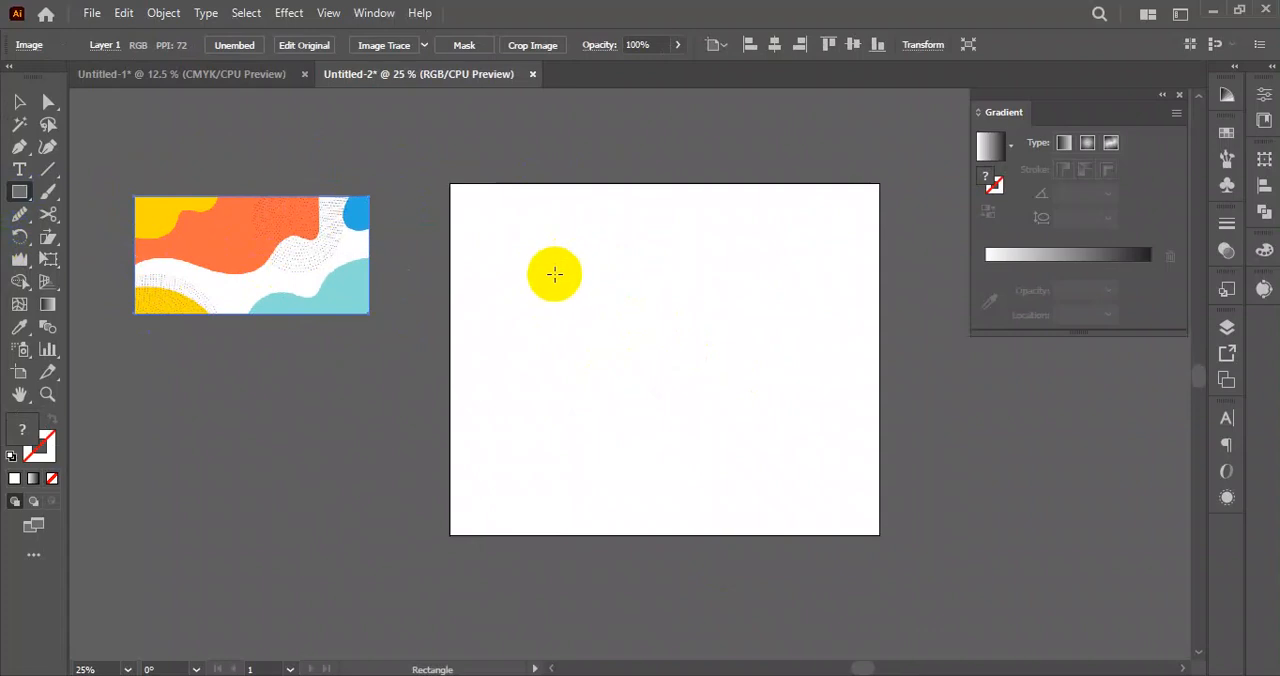
pyautogui.click(555, 273)
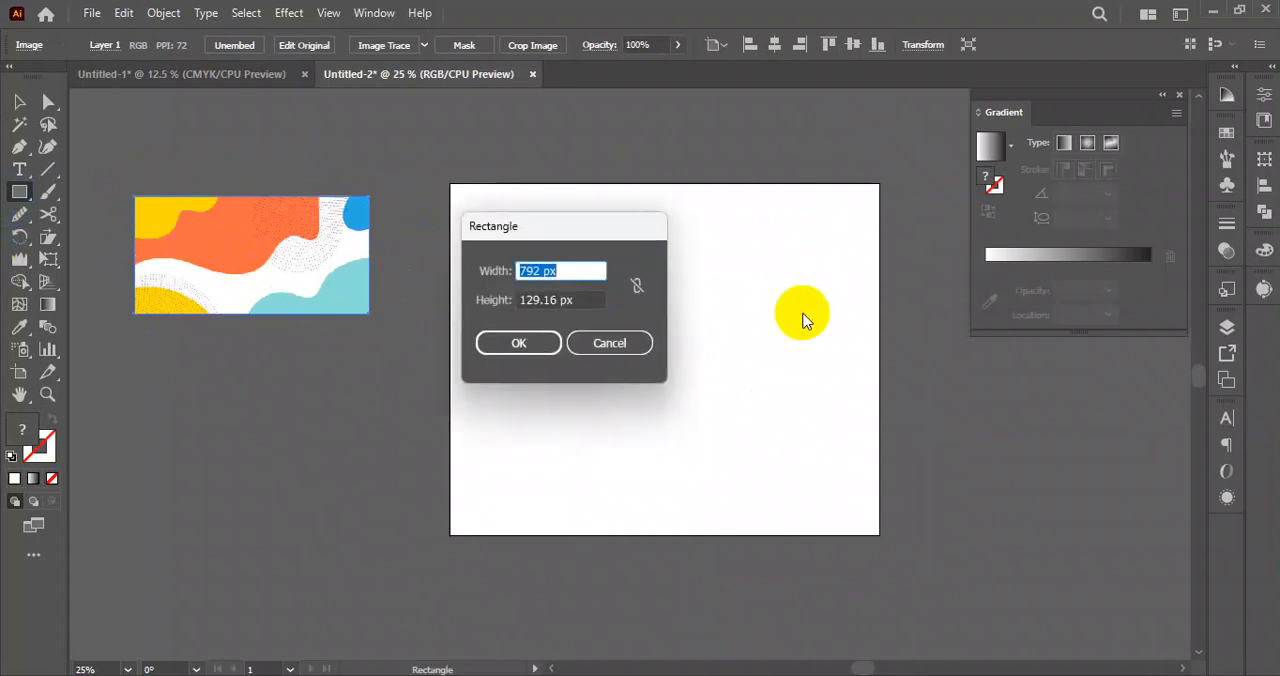
pyautogui.write('1320')
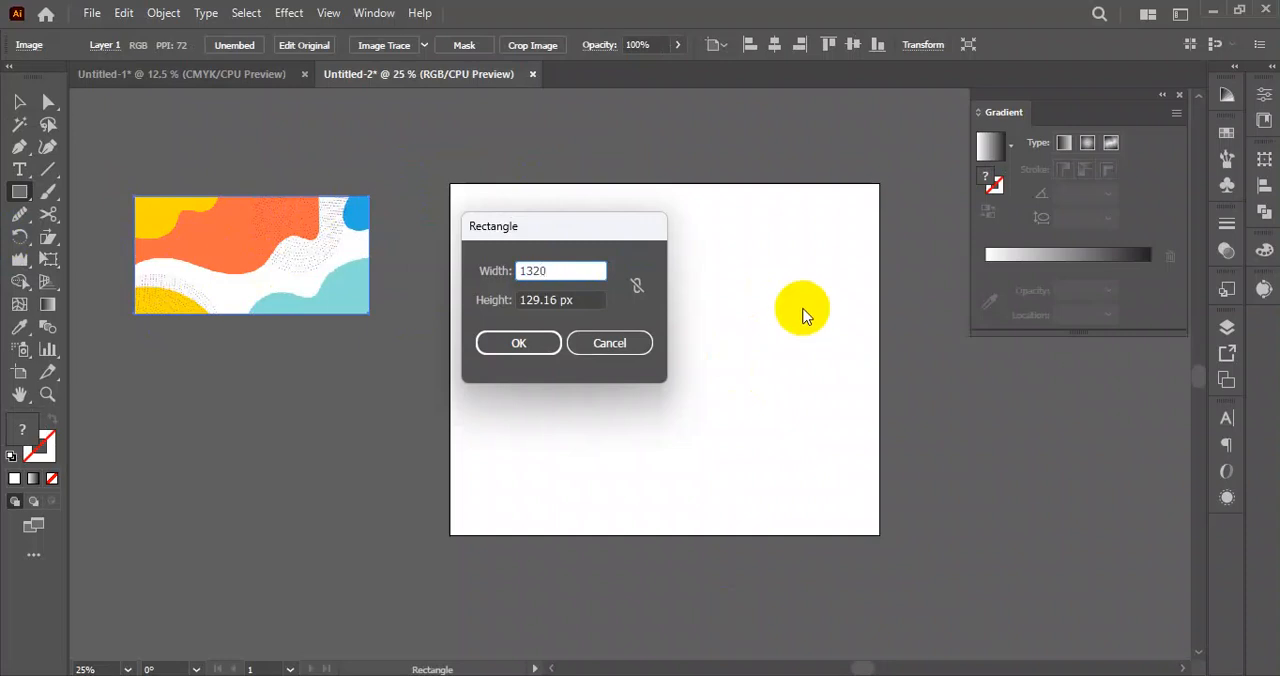
pyautogui.moveTo(592, 300); pyautogui.dragTo(475, 321)
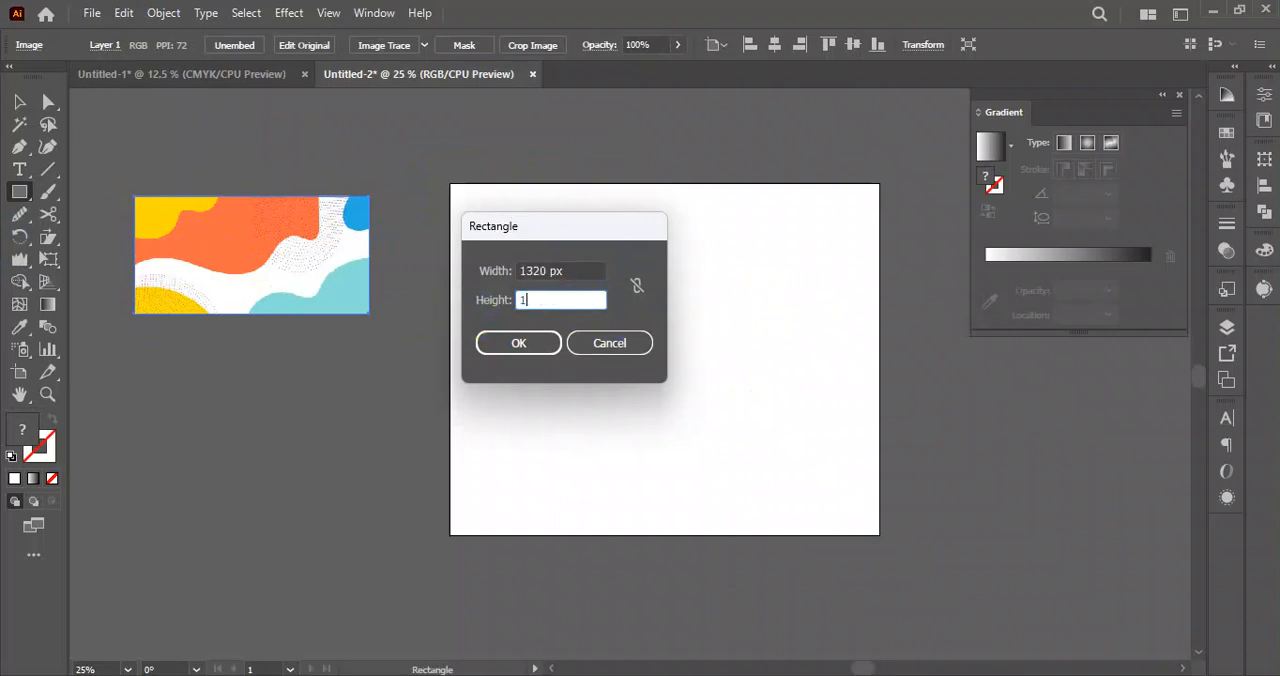
pyautogui.click(519, 343)
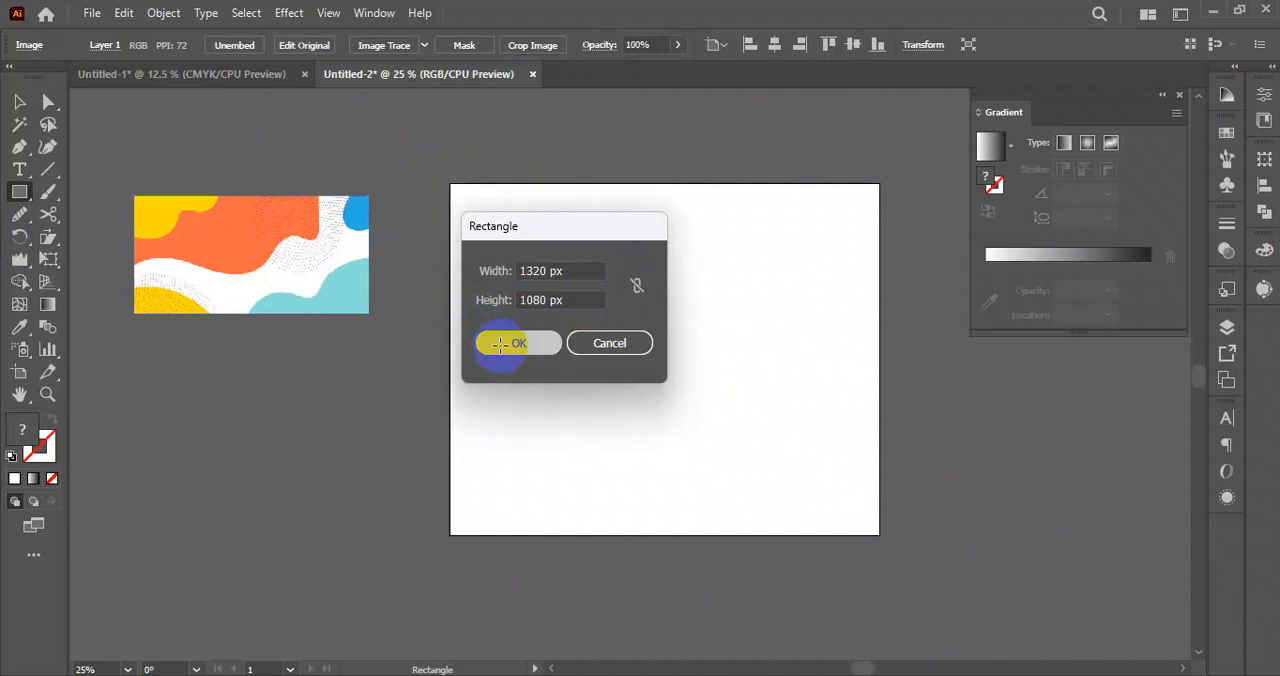
# Centre the white rectangle horizontally and vertically on the artboard, and deselect it.
pyautogui.click(19, 101)
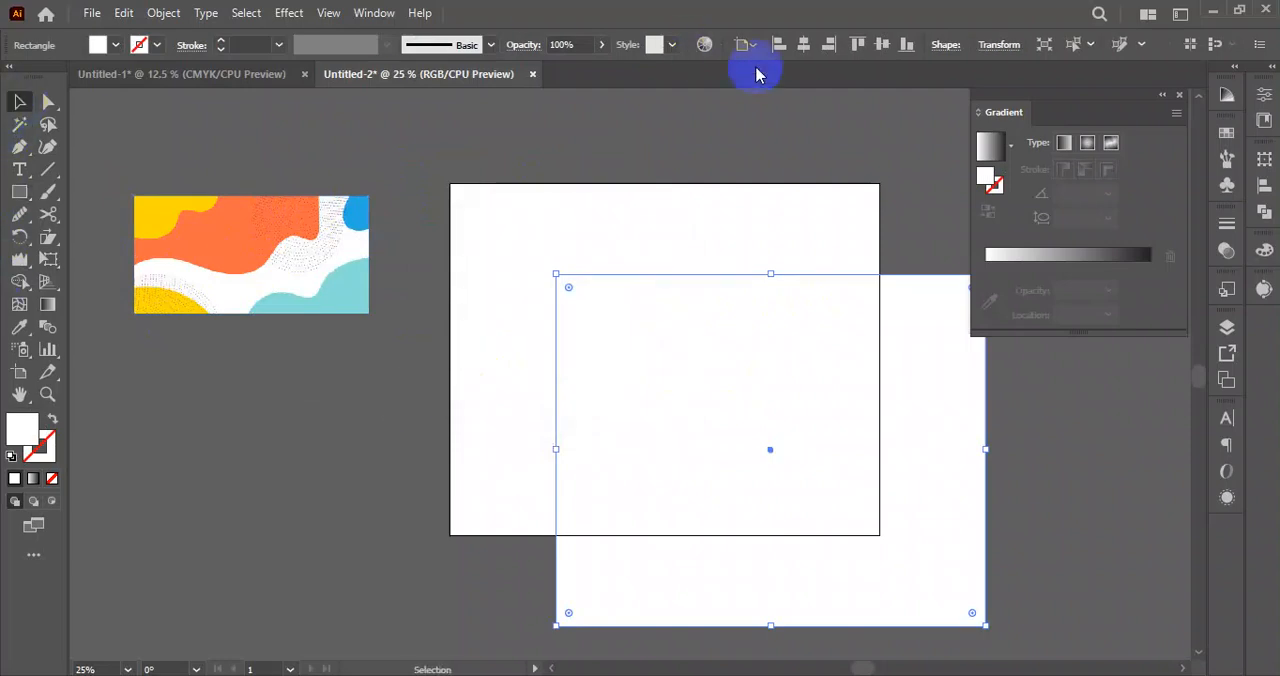
pyautogui.click(803, 44)
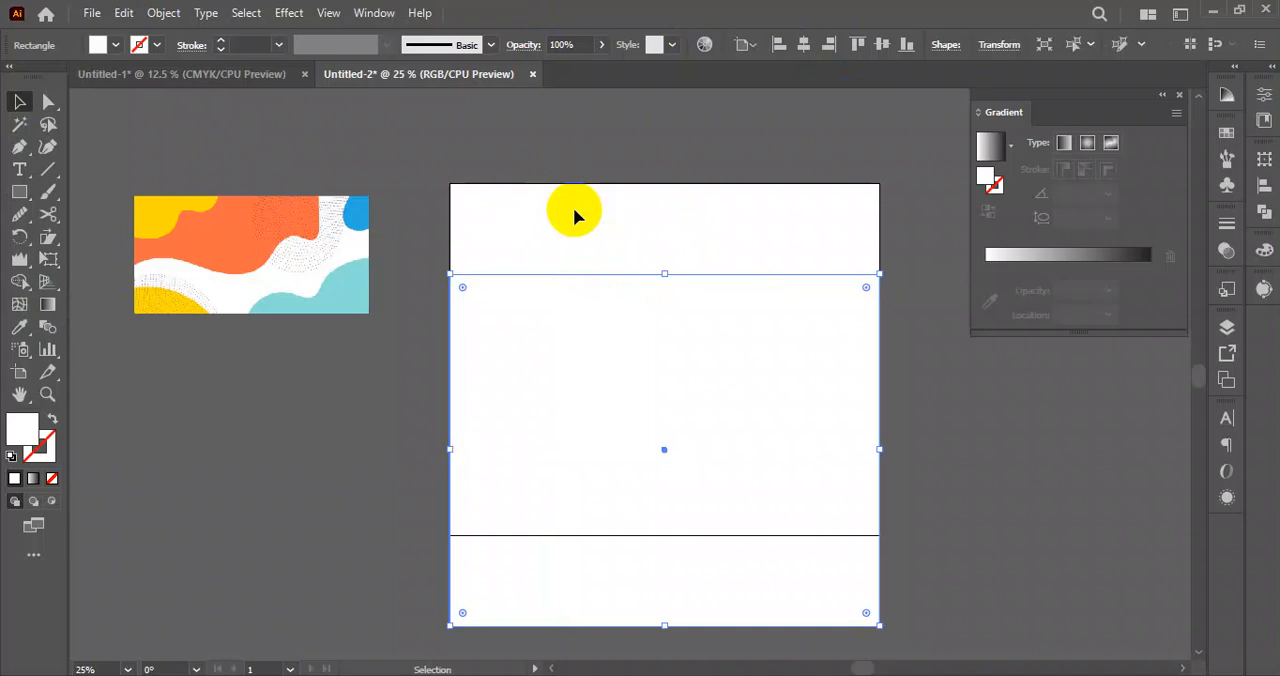
pyautogui.click(880, 40)
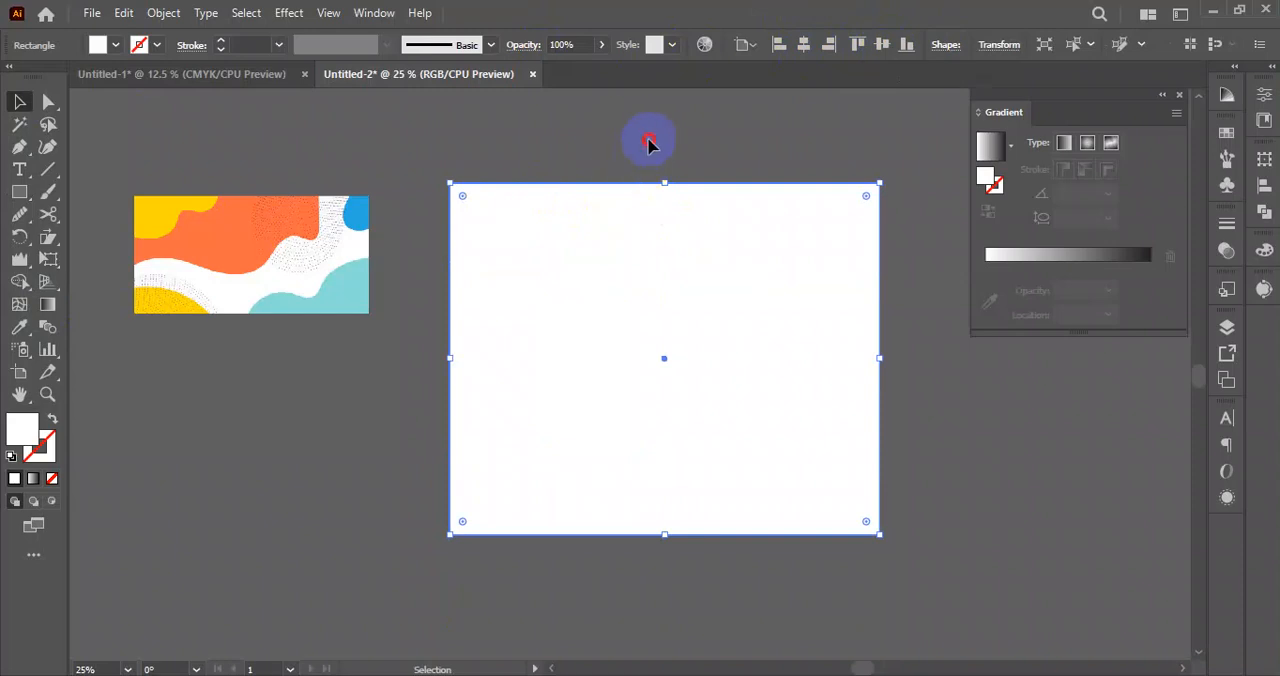
pyautogui.click(648, 145)
pyautogui.click(603, 217)
pyautogui.press('a')
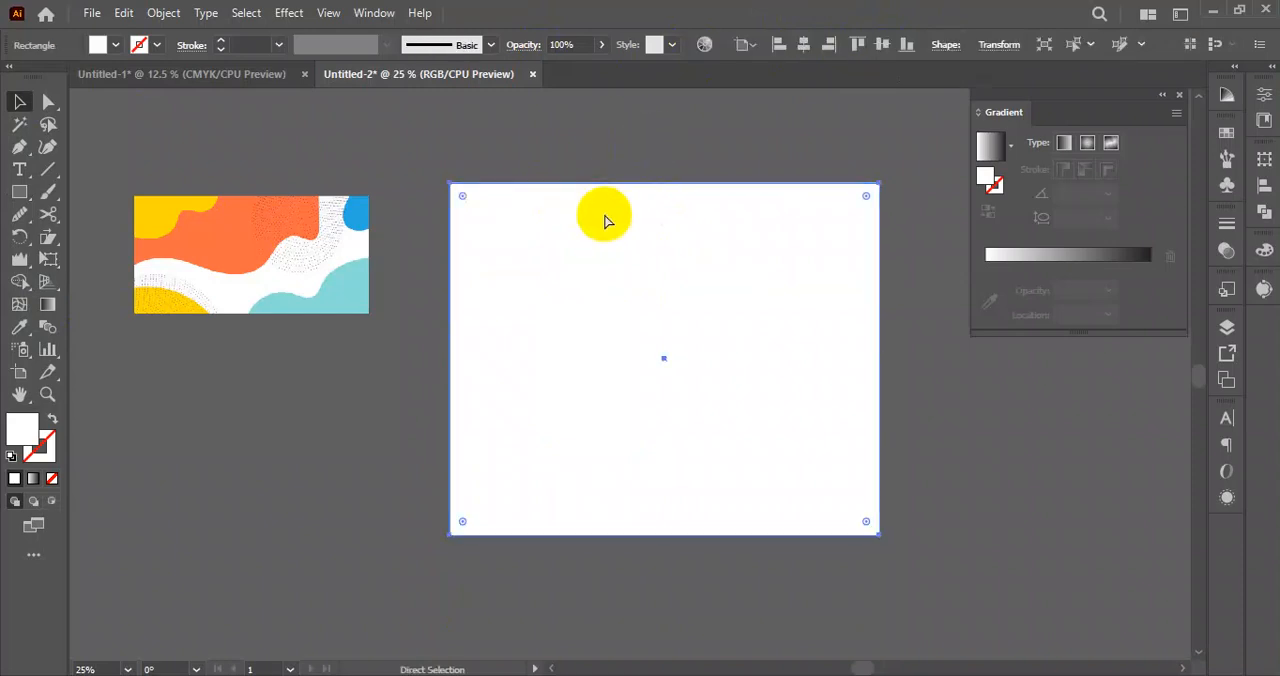
pyautogui.click(640, 137)
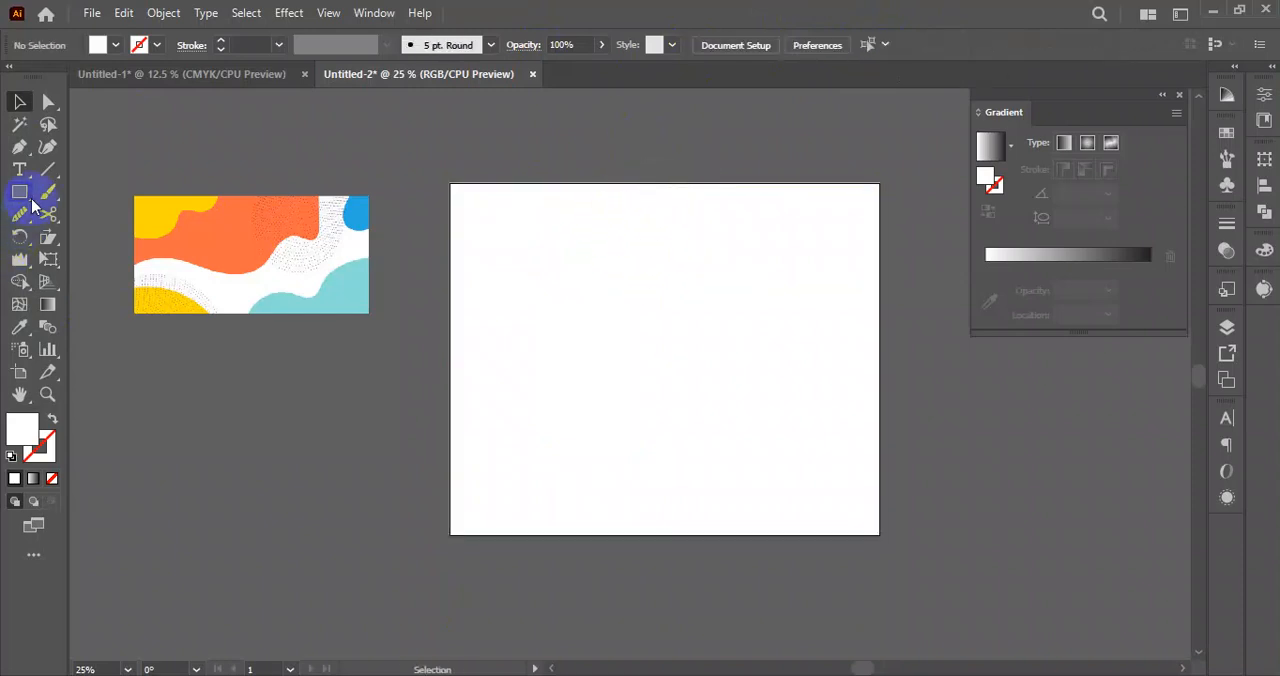
# Draw a closed wavy shape over the artboard's upper-left corner with the Pencil tool and fill it with the reference image's orange.
pyautogui.moveTo(20, 214); pyautogui.dragTo(106, 262)
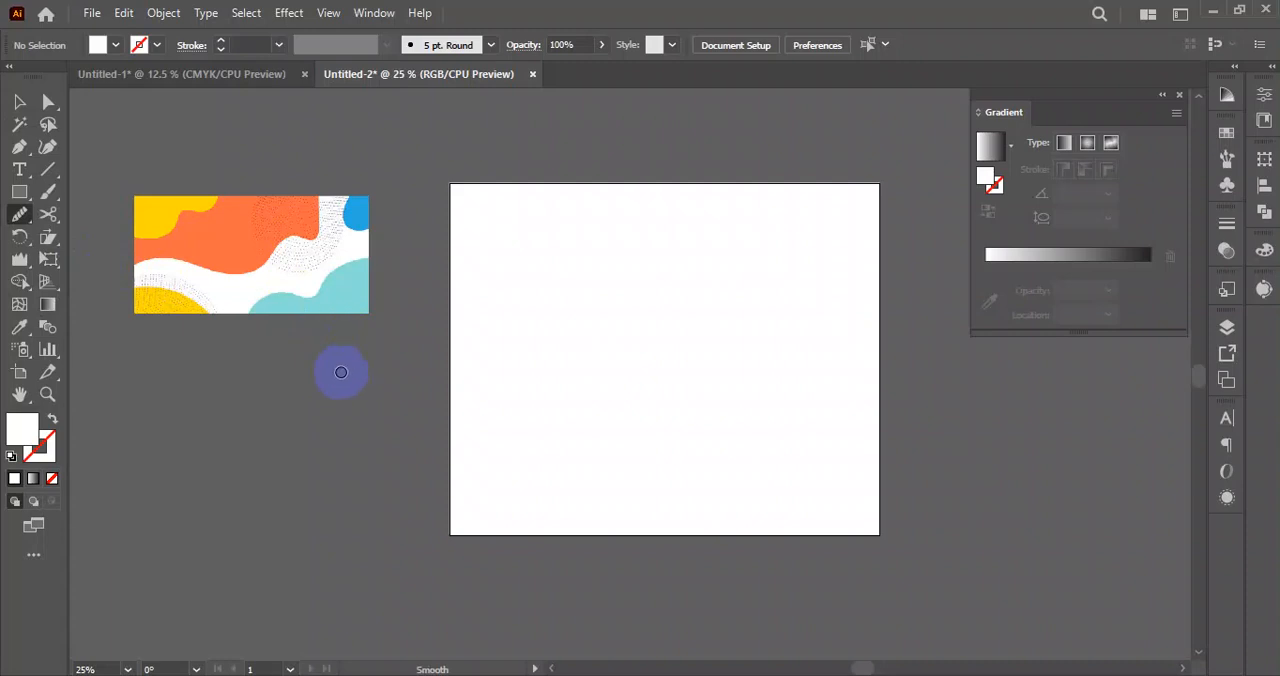
pyautogui.moveTo(20, 215); pyautogui.dragTo(106, 237)
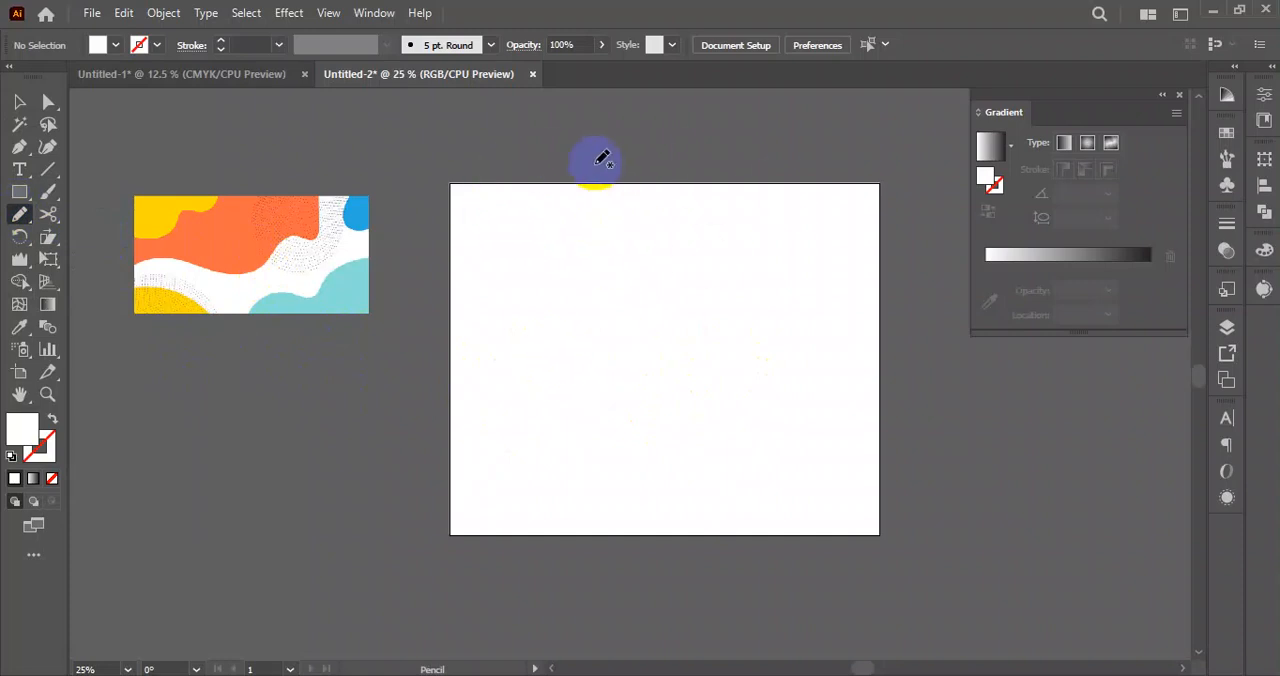
pyautogui.moveTo(640, 160)
pyautogui.mouseDown()
pyautogui.moveTo(622, 267)
pyautogui.moveTo(515, 313)
pyautogui.moveTo(402, 178)
pyautogui.mouseUp()
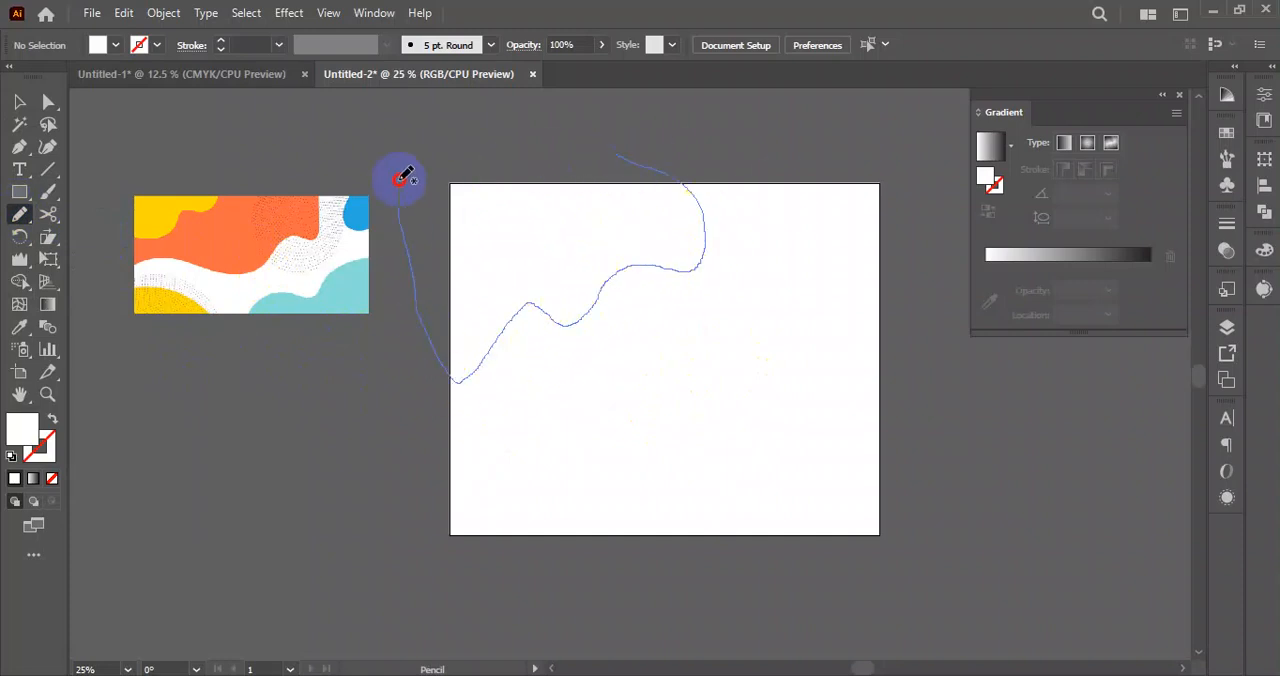
pyautogui.moveTo(612, 148); pyautogui.dragTo(675, 178)
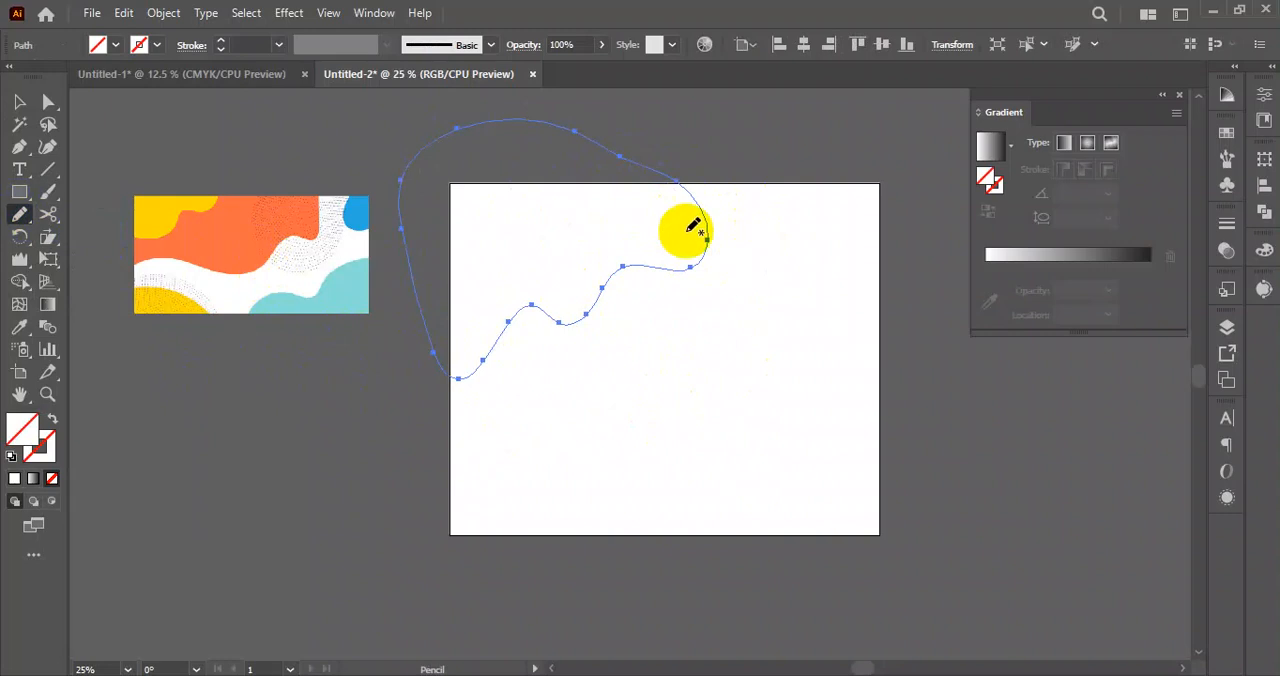
pyautogui.click(19, 326)
pyautogui.click(236, 224)
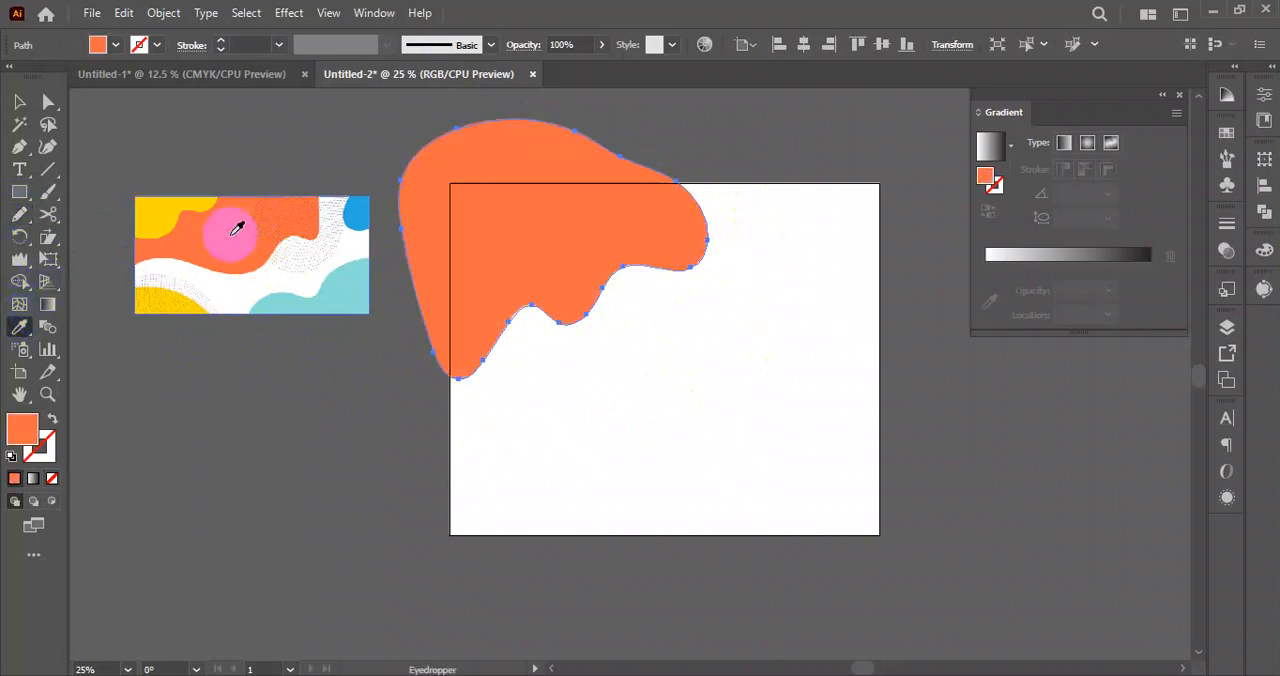
pyautogui.click(20, 102)
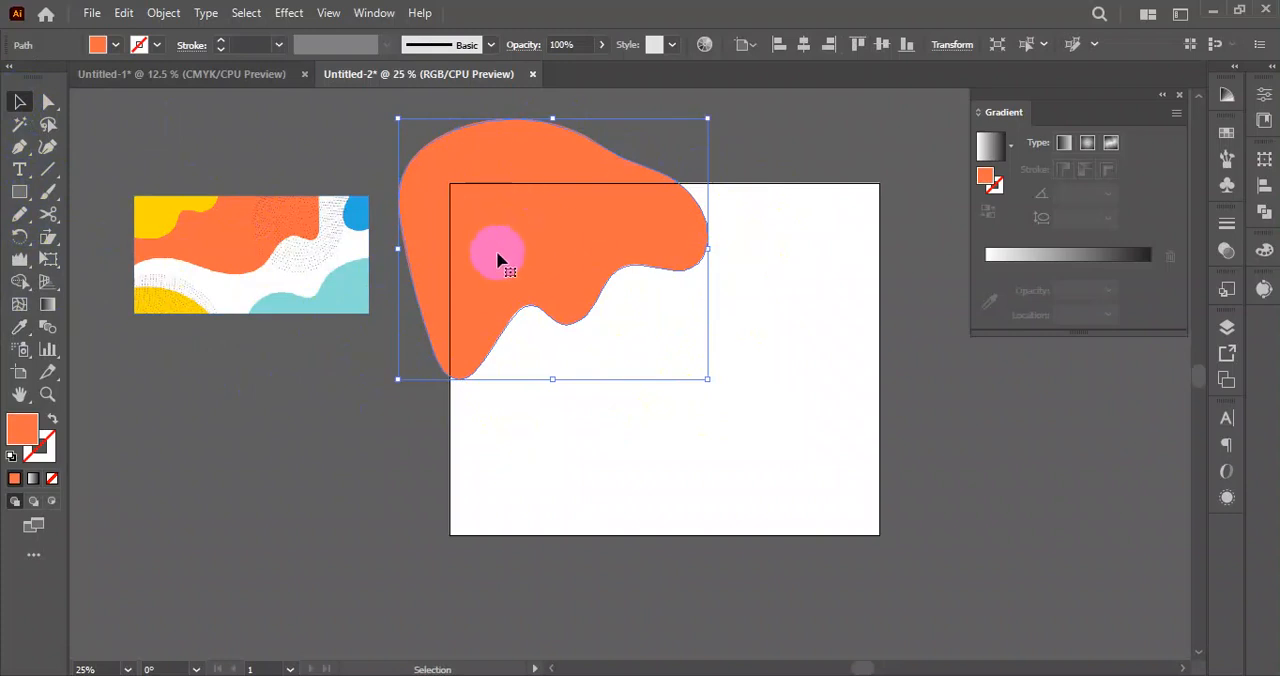
pyautogui.click(289, 448)
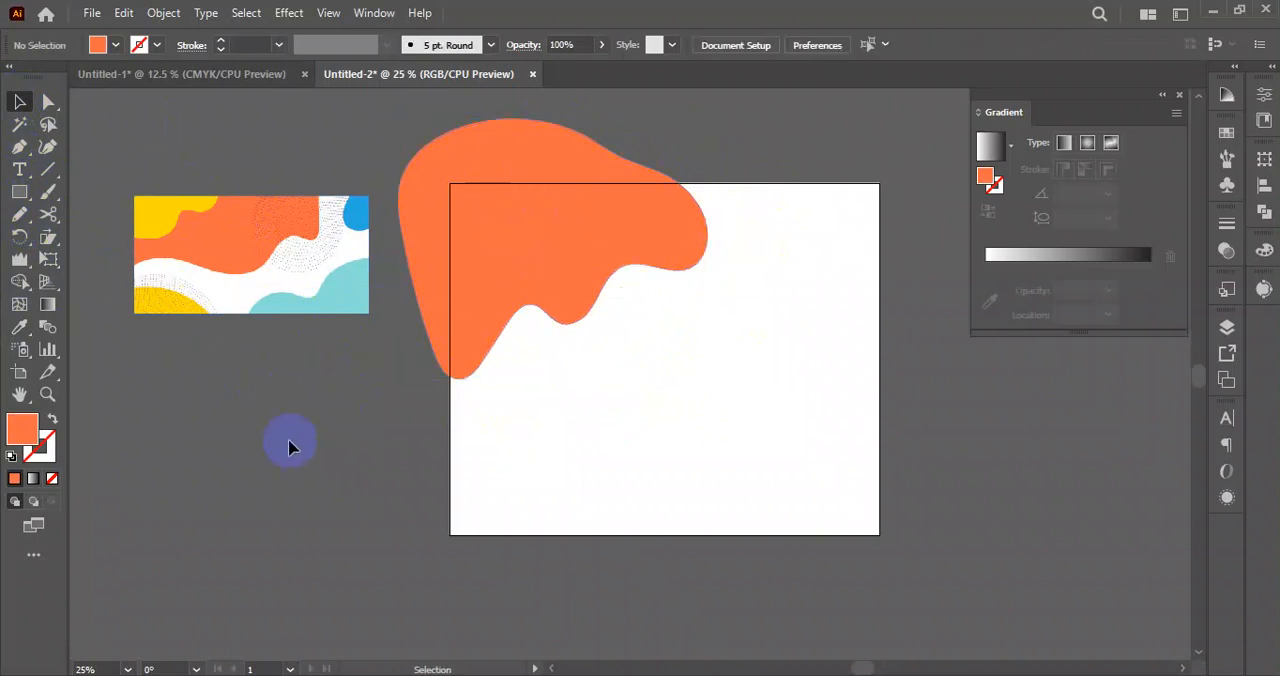
# Draw a smaller closed wavy shape overlapping the orange one with the Pencil tool and fill it with the reference image's yellow.
pyautogui.click(20, 215)
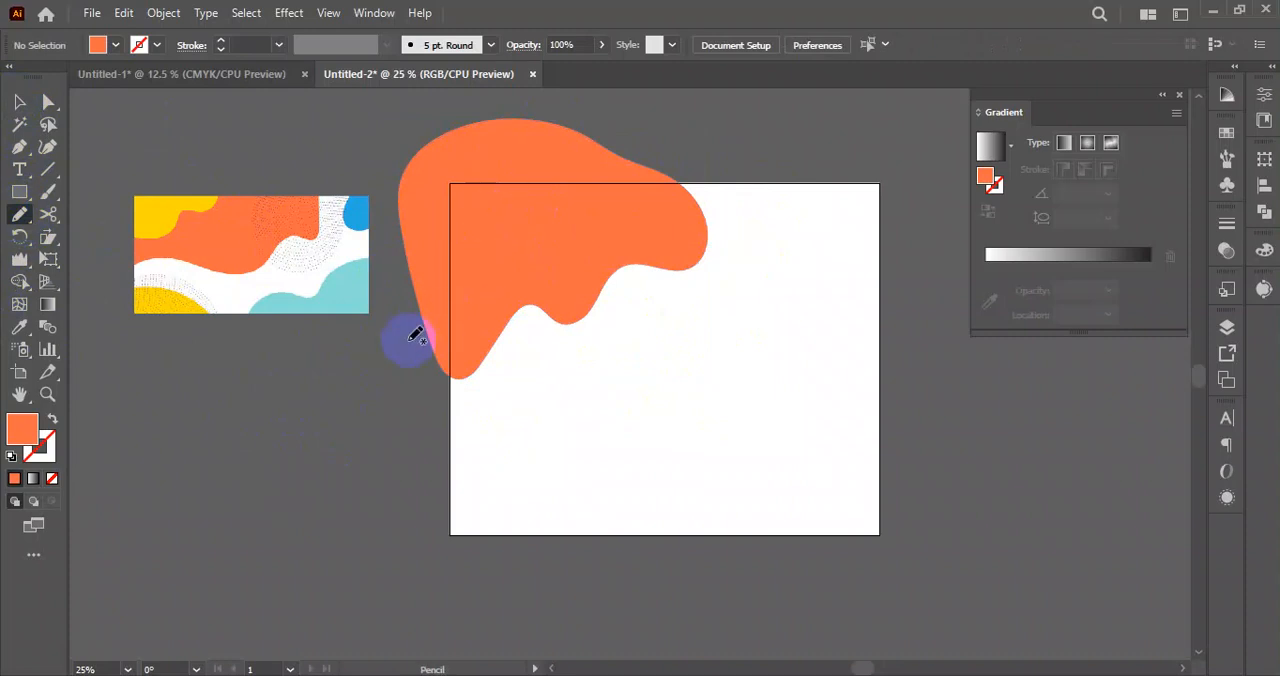
pyautogui.moveTo(443, 267)
pyautogui.mouseDown()
pyautogui.moveTo(498, 262)
pyautogui.moveTo(584, 217)
pyautogui.mouseUp()
pyautogui.moveTo(392, 302); pyautogui.dragTo(389, 349)
pyautogui.click(20, 327)
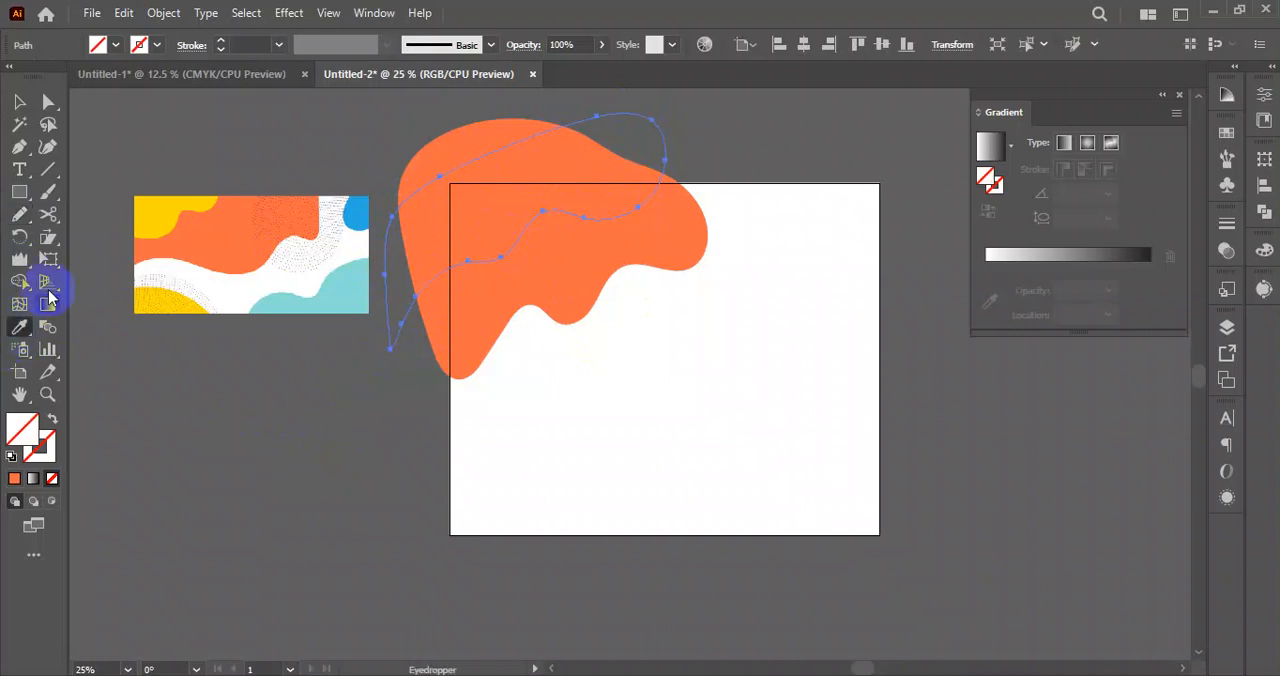
pyautogui.click(160, 215)
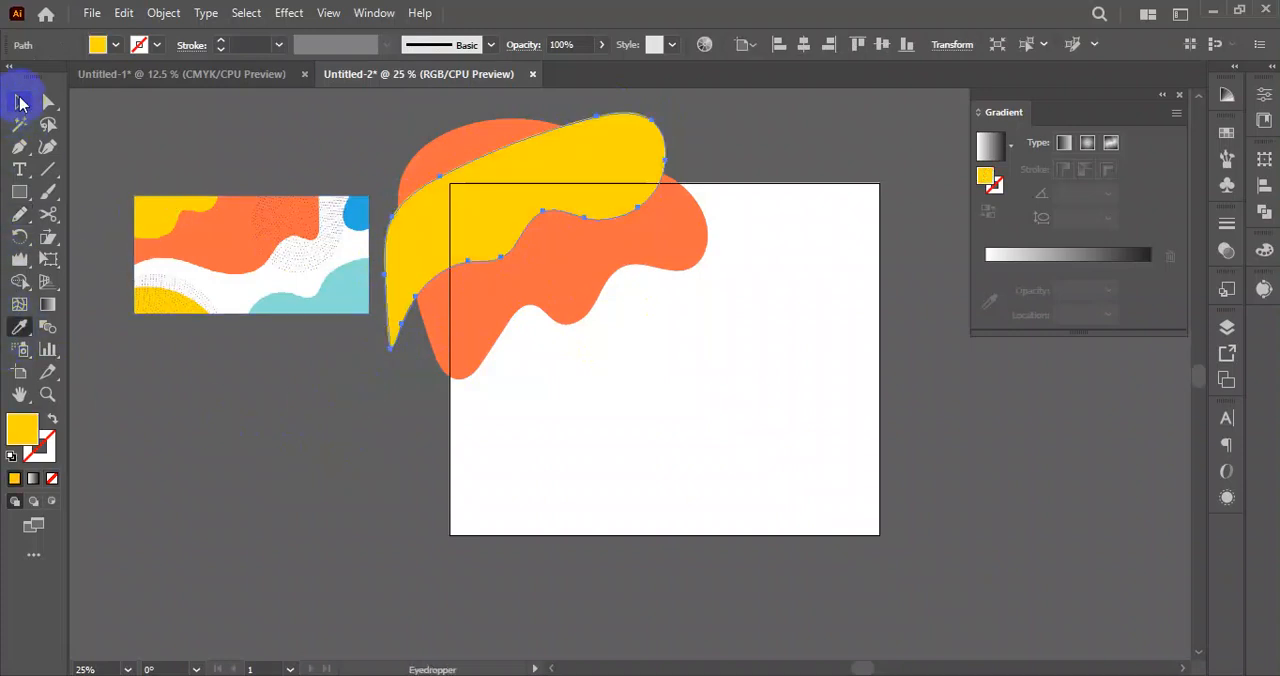
pyautogui.click(20, 102)
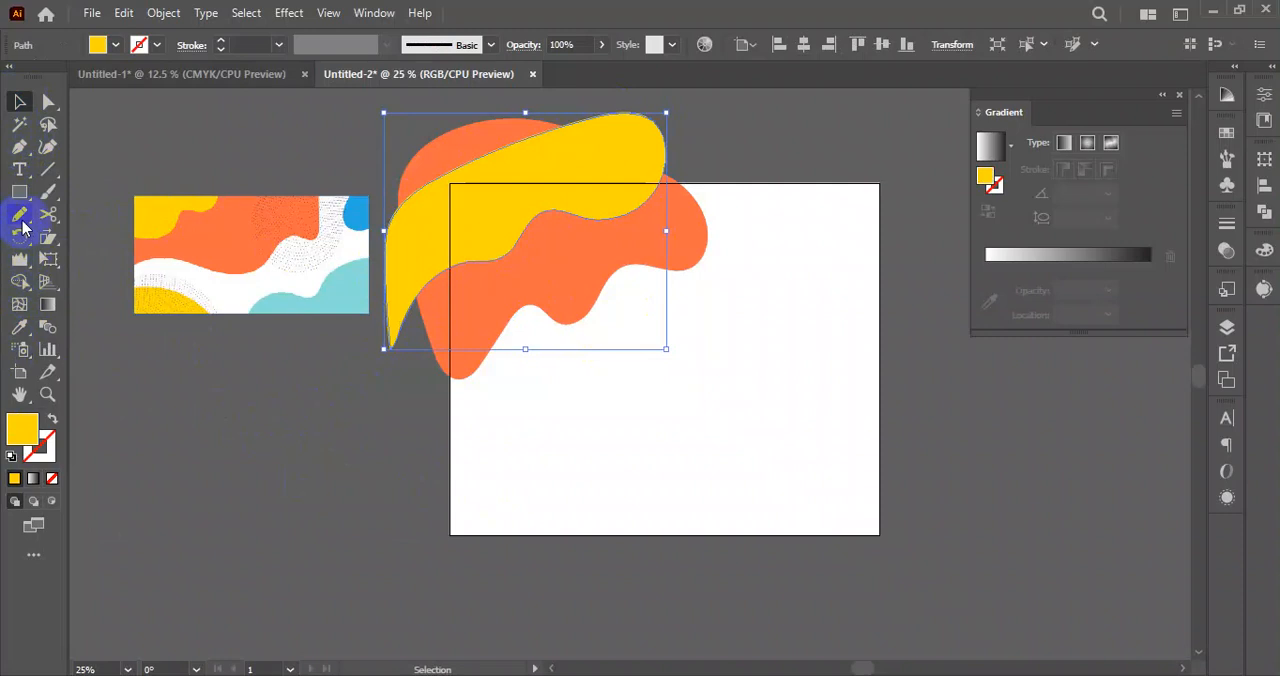
# Draw a rounded blob over the artboard's lower-left corner with the Pencil tool and fill it with the same yellow.
pyautogui.click(20, 214)
pyautogui.moveTo(418, 510)
pyautogui.mouseDown()
pyautogui.moveTo(564, 492)
pyautogui.moveTo(491, 600)
pyautogui.moveTo(406, 466)
pyautogui.mouseUp()
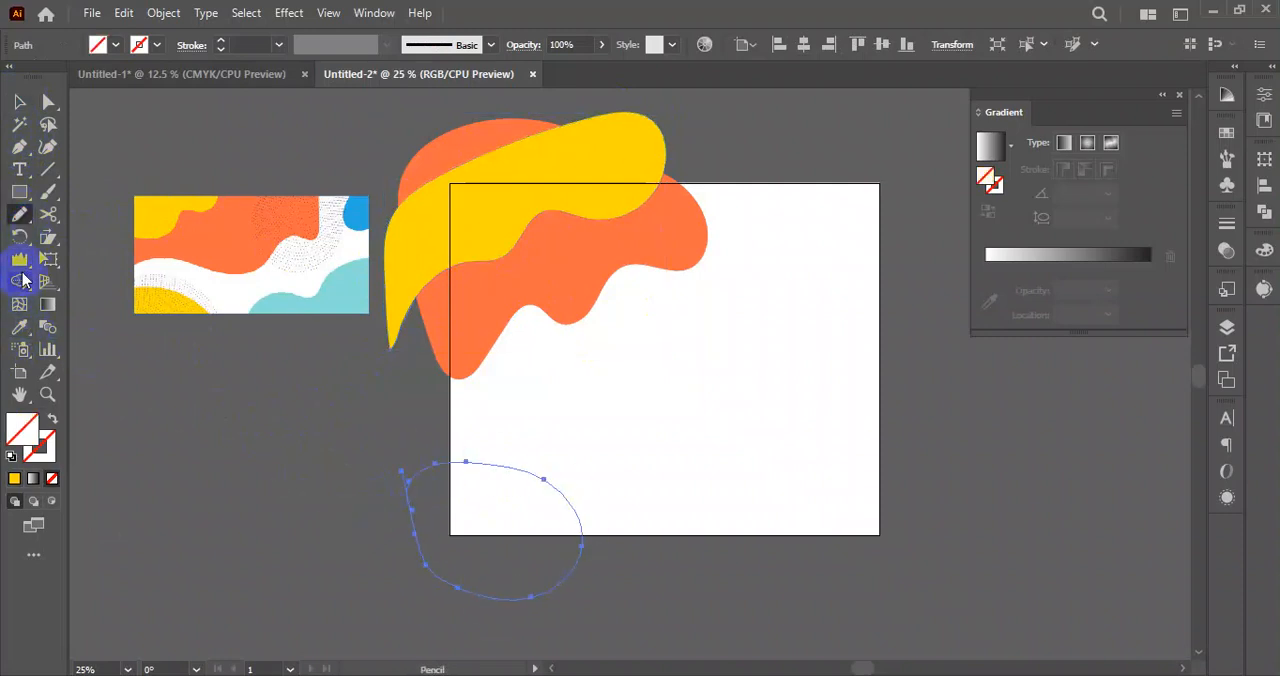
pyautogui.click(19, 327)
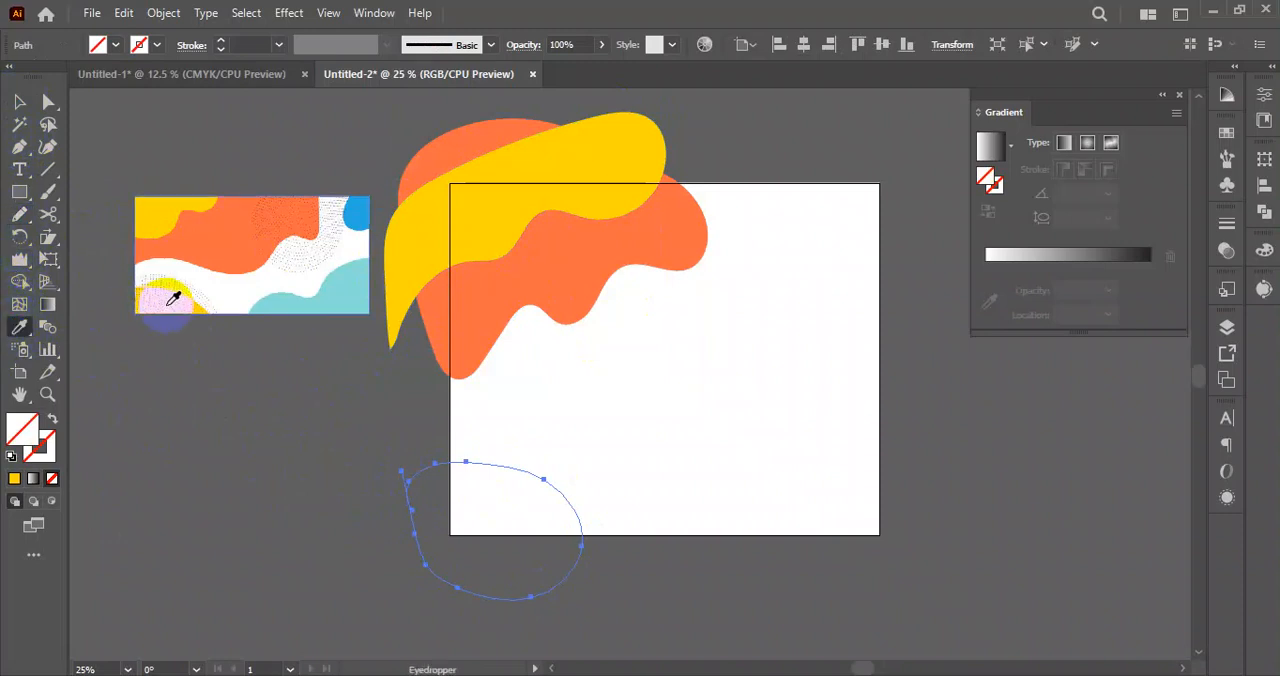
pyautogui.click(575, 178)
pyautogui.click(19, 101)
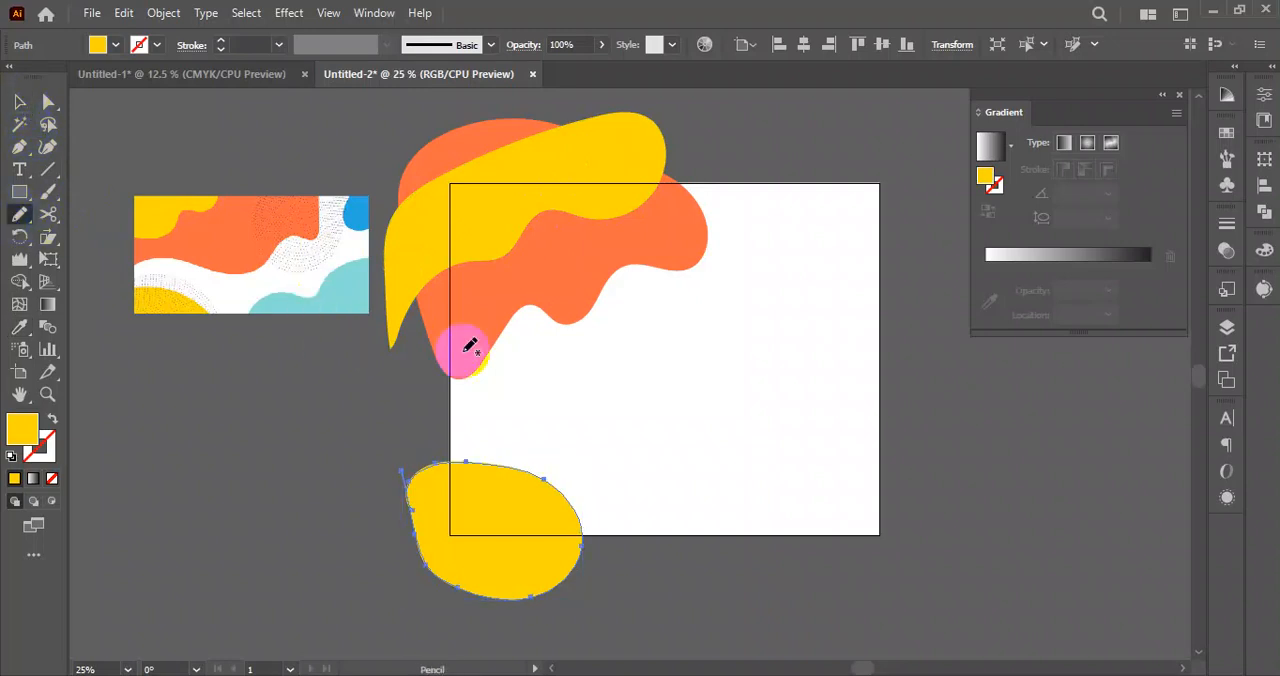
# Draw a closed wavy shape over the artboard's lower-right corner with the Pencil tool and fill it with the reference image's teal.
pyautogui.moveTo(687, 580)
pyautogui.mouseDown()
pyautogui.moveTo(700, 502)
pyautogui.moveTo(801, 451)
pyautogui.moveTo(1013, 533)
pyautogui.mouseUp()
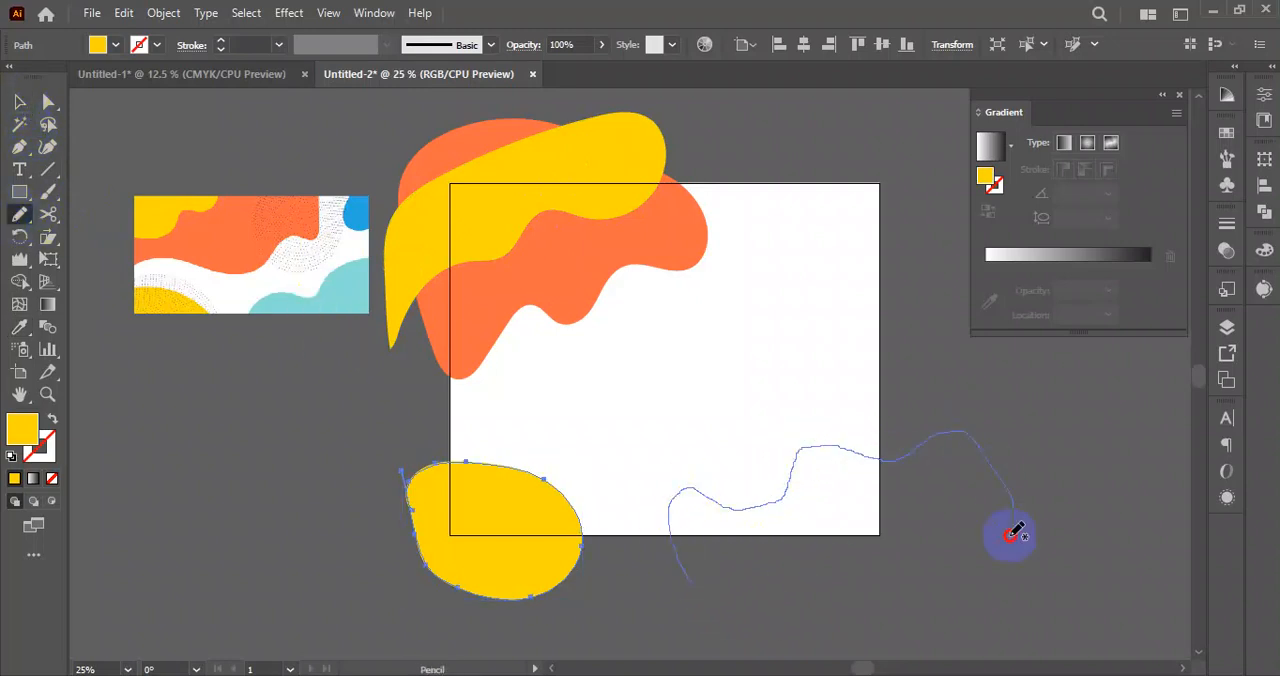
pyautogui.moveTo(680, 597); pyautogui.dragTo(688, 575)
pyautogui.click(19, 326)
pyautogui.click(338, 290)
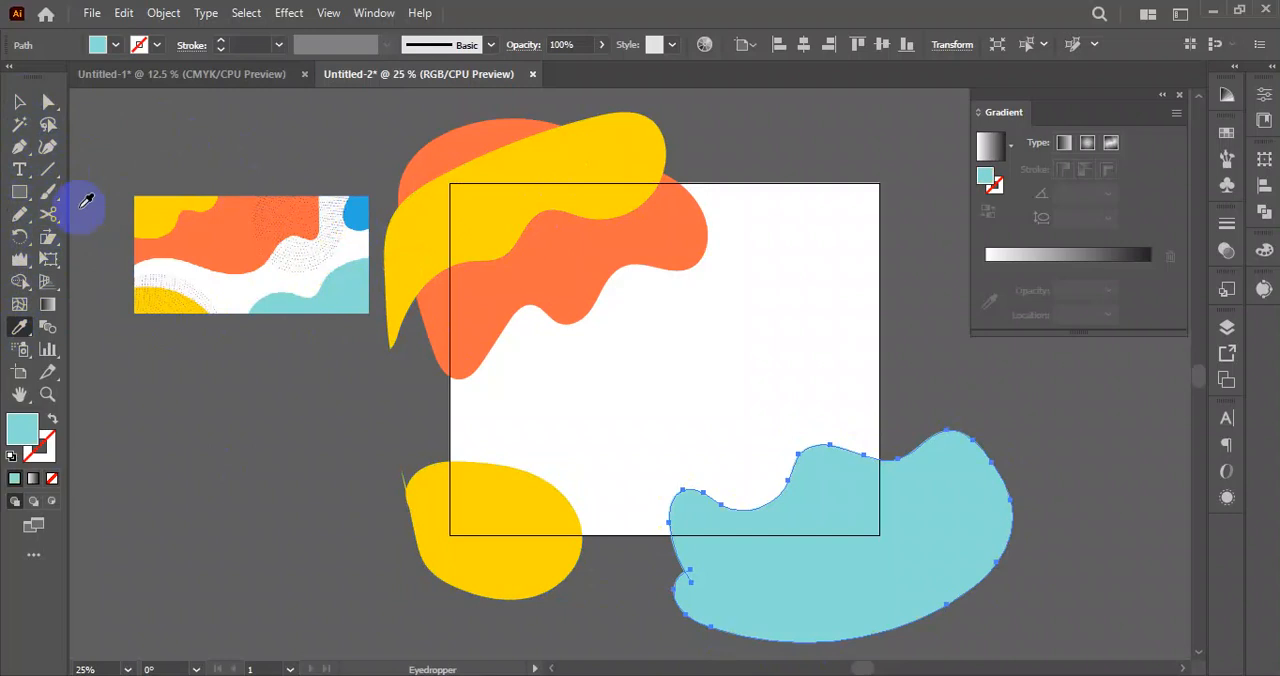
pyautogui.click(837, 280)
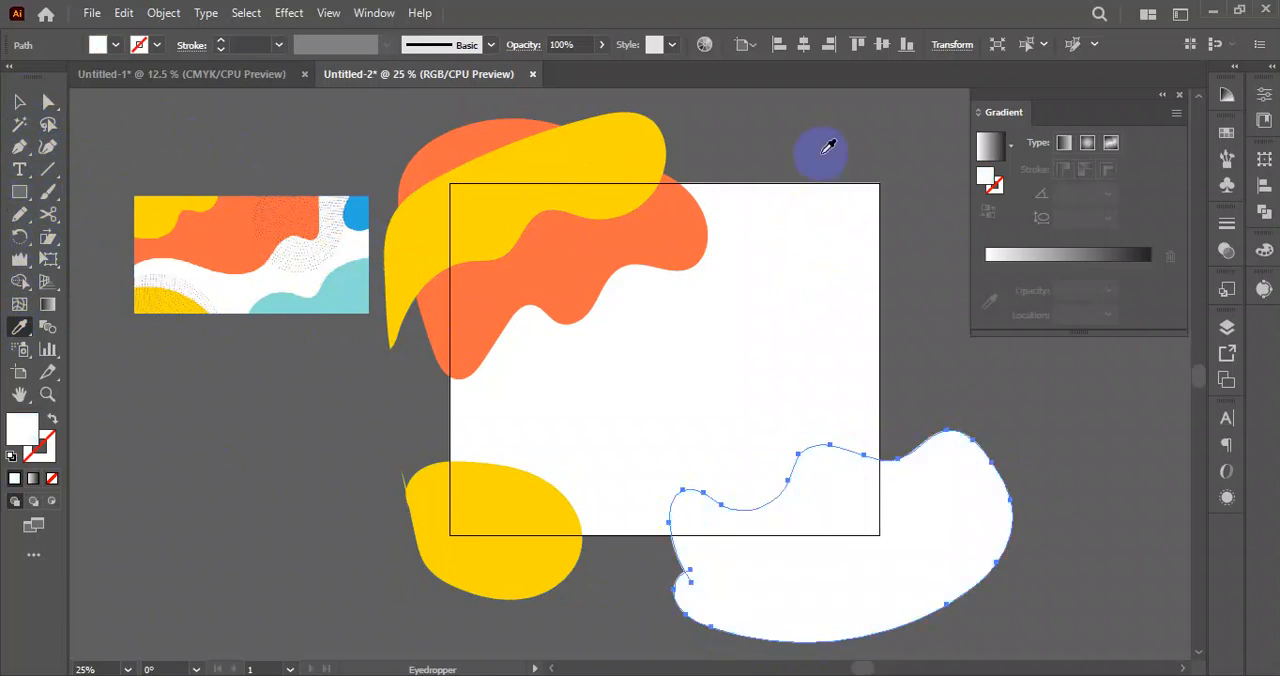
pyautogui.hotkey('ctrl', 'z')
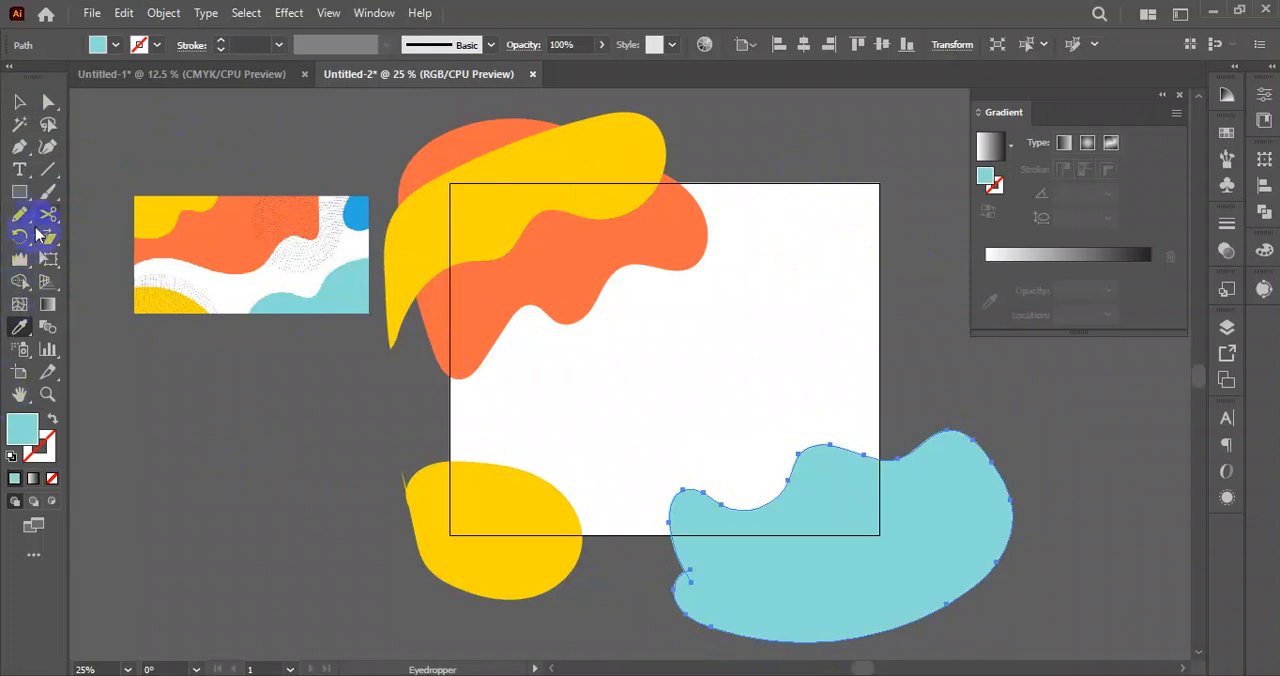
# Draw a wavy shape over the artboard's upper-right corner, fill it with the reference image's blue, and move the reference image farther from the artboard.
pyautogui.click(28, 220)
pyautogui.moveTo(840, 168)
pyautogui.mouseDown()
pyautogui.moveTo(788, 229)
pyautogui.moveTo(775, 306)
pyautogui.moveTo(862, 370)
pyautogui.moveTo(951, 266)
pyautogui.moveTo(927, 166)
pyautogui.moveTo(830, 168)
pyautogui.mouseUp()
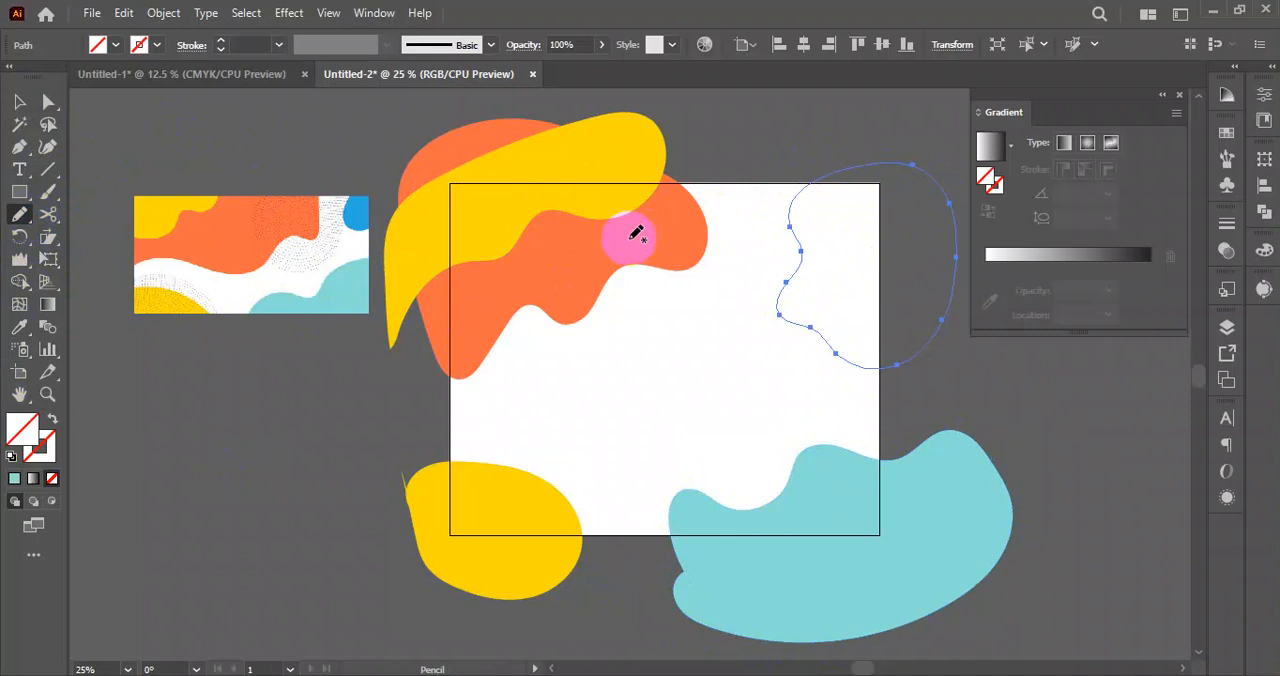
pyautogui.click(19, 327)
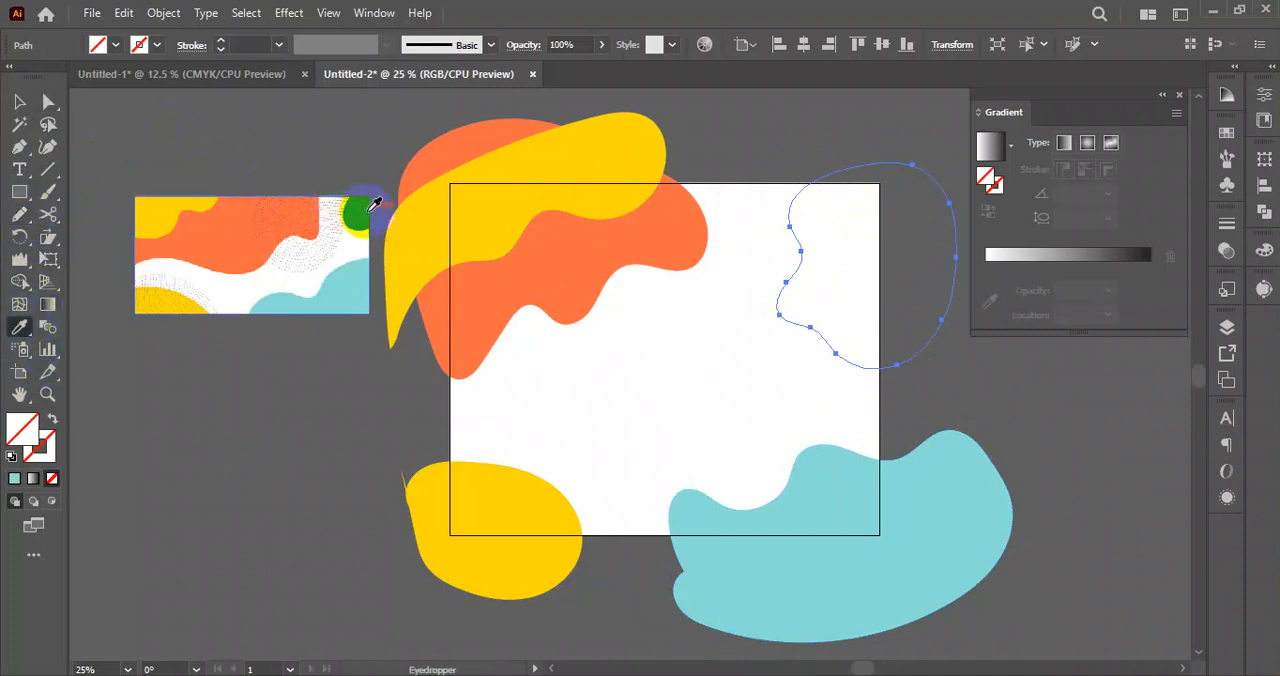
pyautogui.click(375, 204)
pyautogui.click(19, 101)
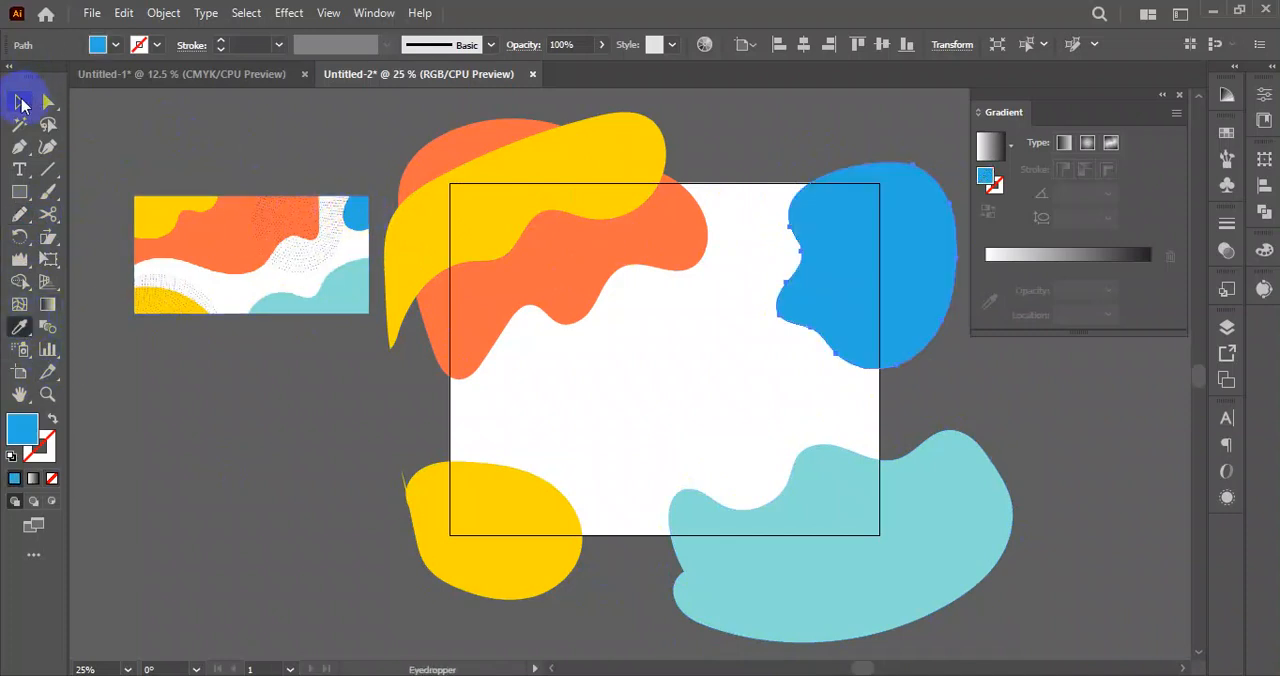
pyautogui.click(300, 130)
pyautogui.moveTo(323, 266); pyautogui.dragTo(251, 260)
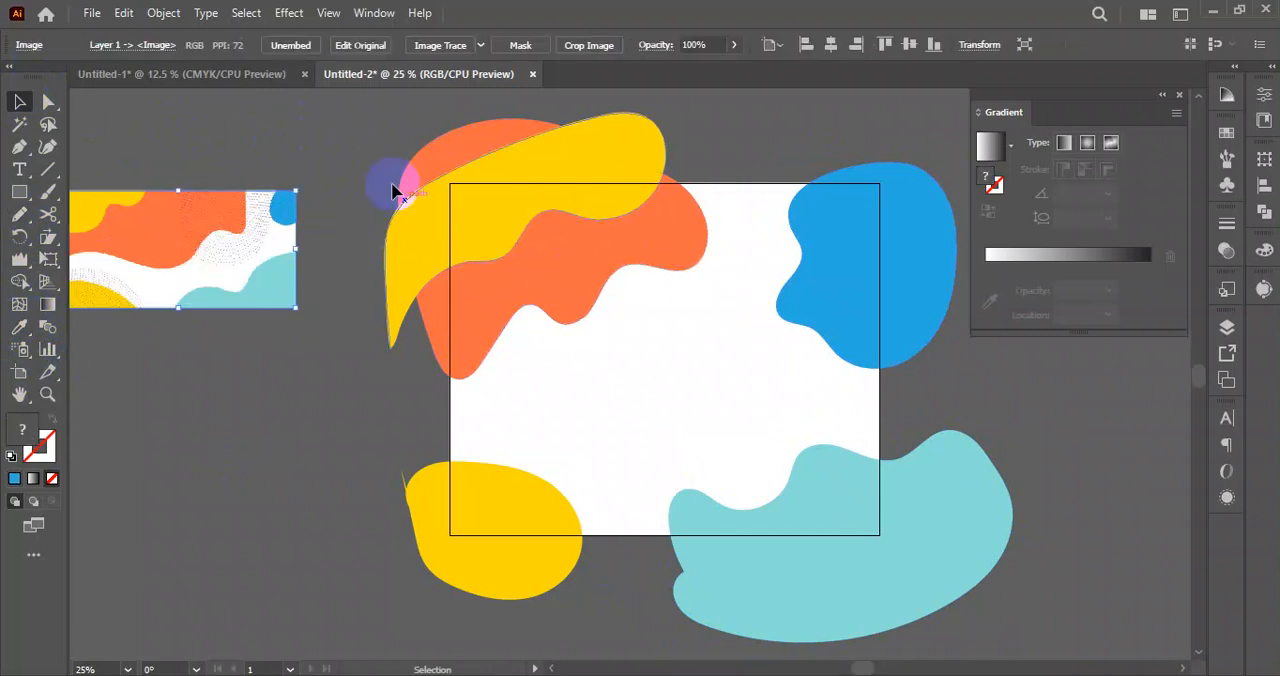
pyautogui.moveTo(394, 143); pyautogui.dragTo(957, 594)
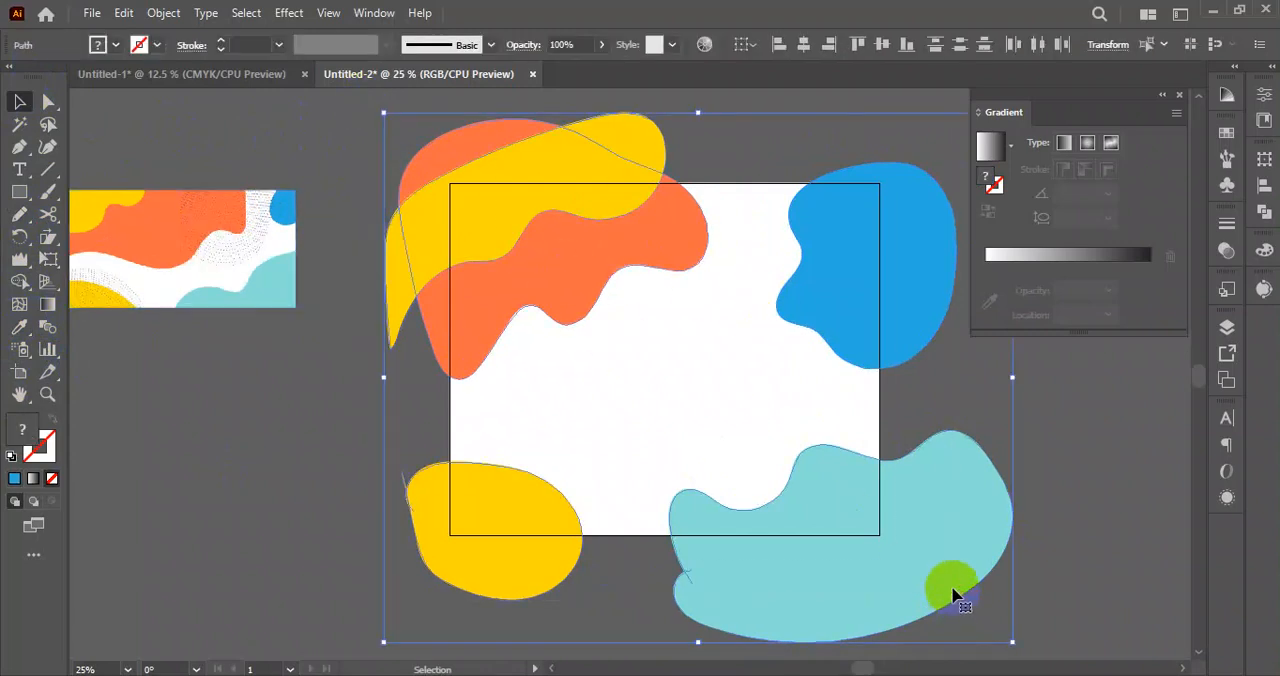
pyautogui.click(1046, 494)
pyautogui.moveTo(733, 346); pyautogui.dragTo(664, 401)
pyautogui.moveTo(385, 115); pyautogui.dragTo(977, 611)
pyautogui.click(19, 281)
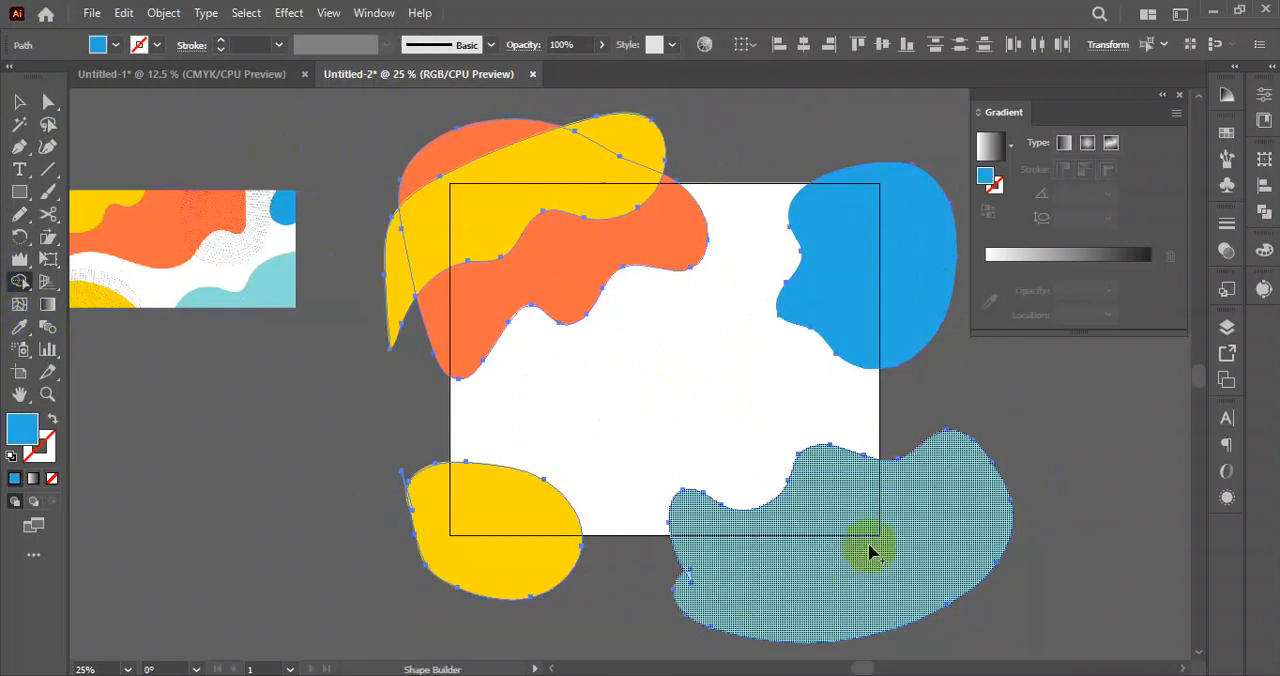
pyautogui.click(18, 102)
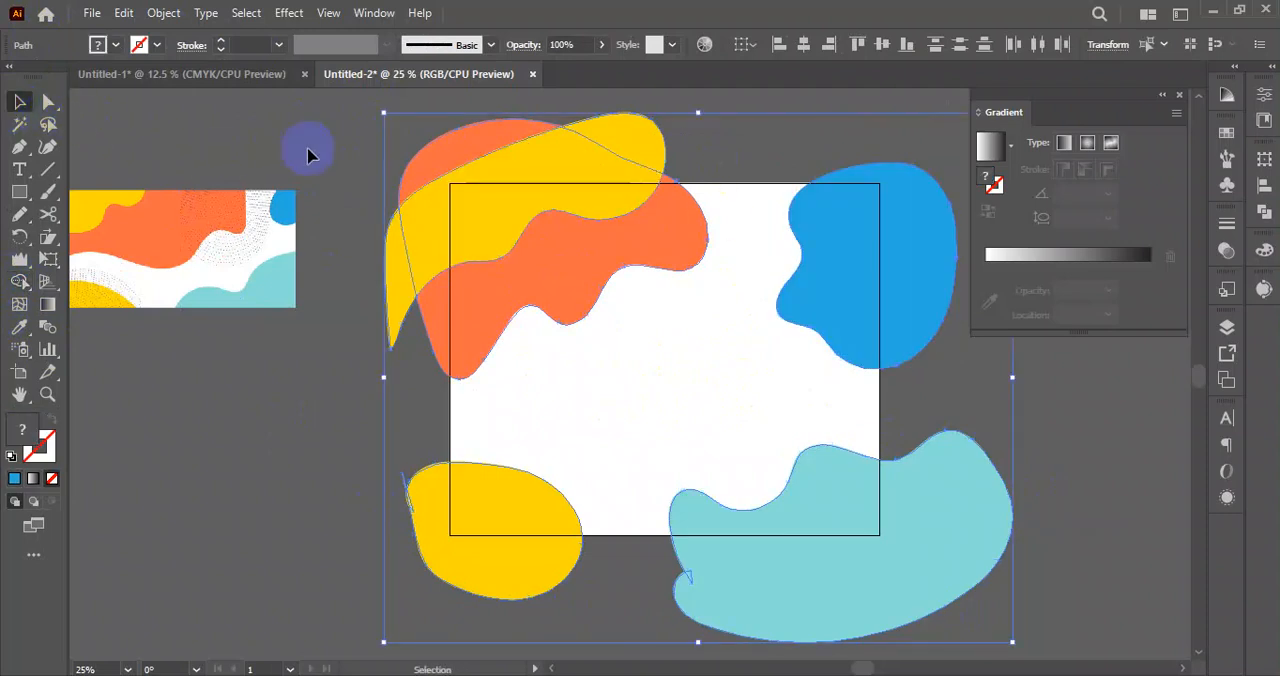
# Unlock the white background rectangle and clear the selection.
pyautogui.click(165, 13)
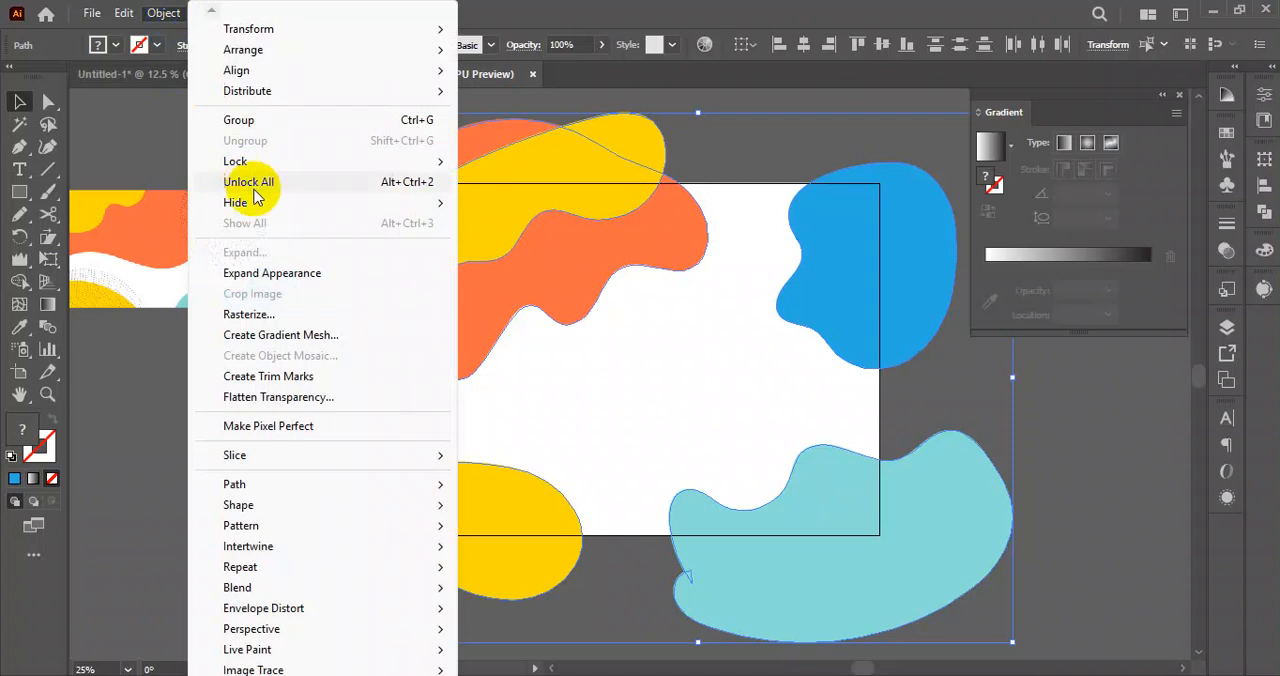
pyautogui.click(254, 188)
pyautogui.click(329, 133)
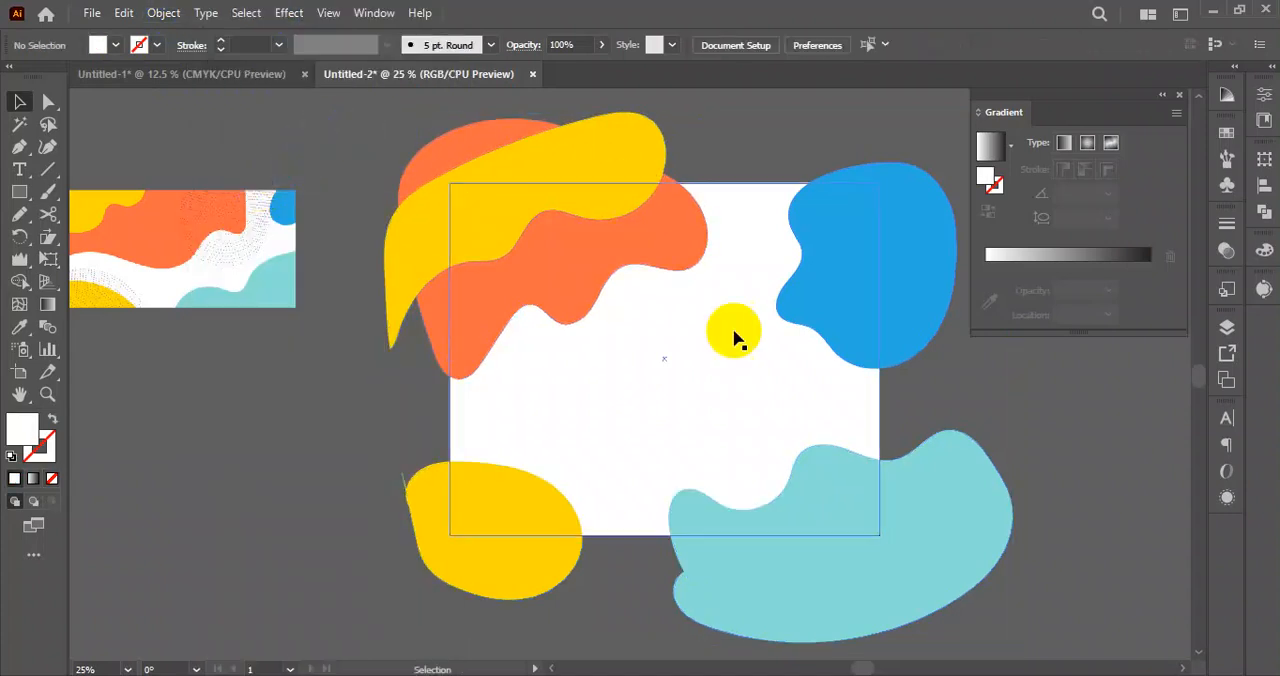
# Select all coloured shapes with the white rectangle and use Shape Builder to remove the lower yellow and teal parts outside the rectangle.
pyautogui.moveTo(376, 133); pyautogui.dragTo(1003, 628)
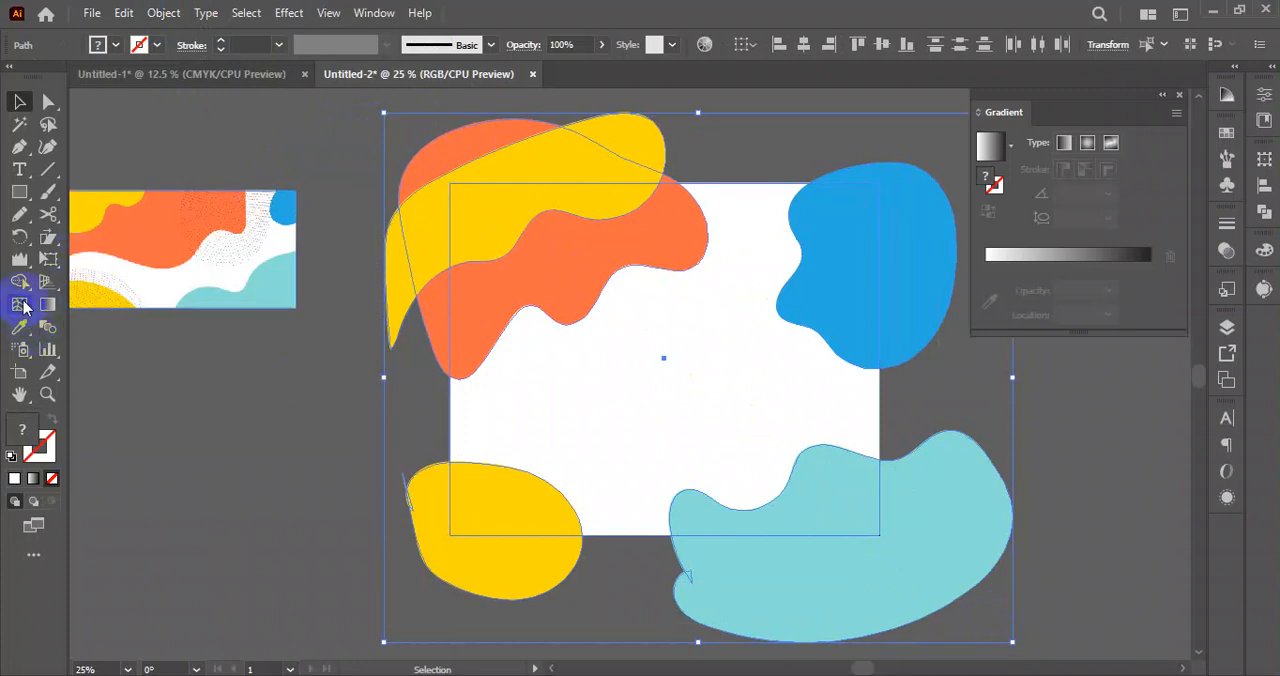
pyautogui.click(20, 283)
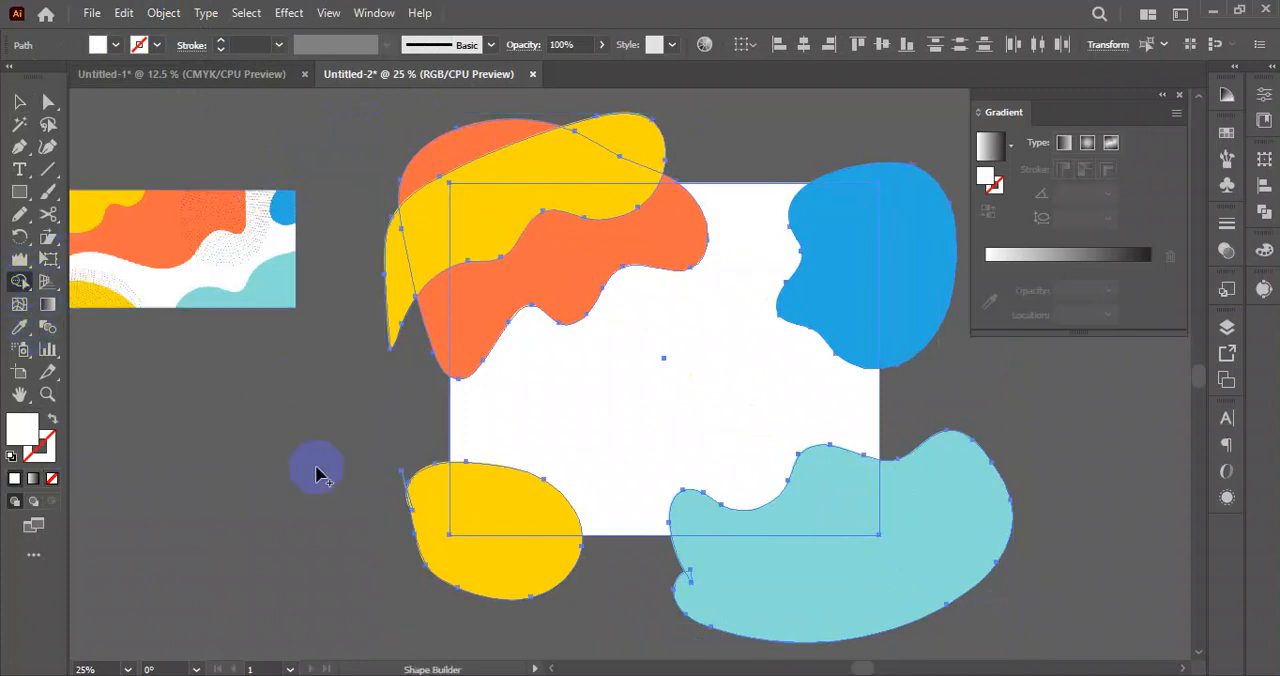
pyautogui.keyDown('alt'); pyautogui.click(492, 560); pyautogui.keyUp('alt')
pyautogui.keyDown('alt'); pyautogui.click(817, 598); pyautogui.keyUp('alt')
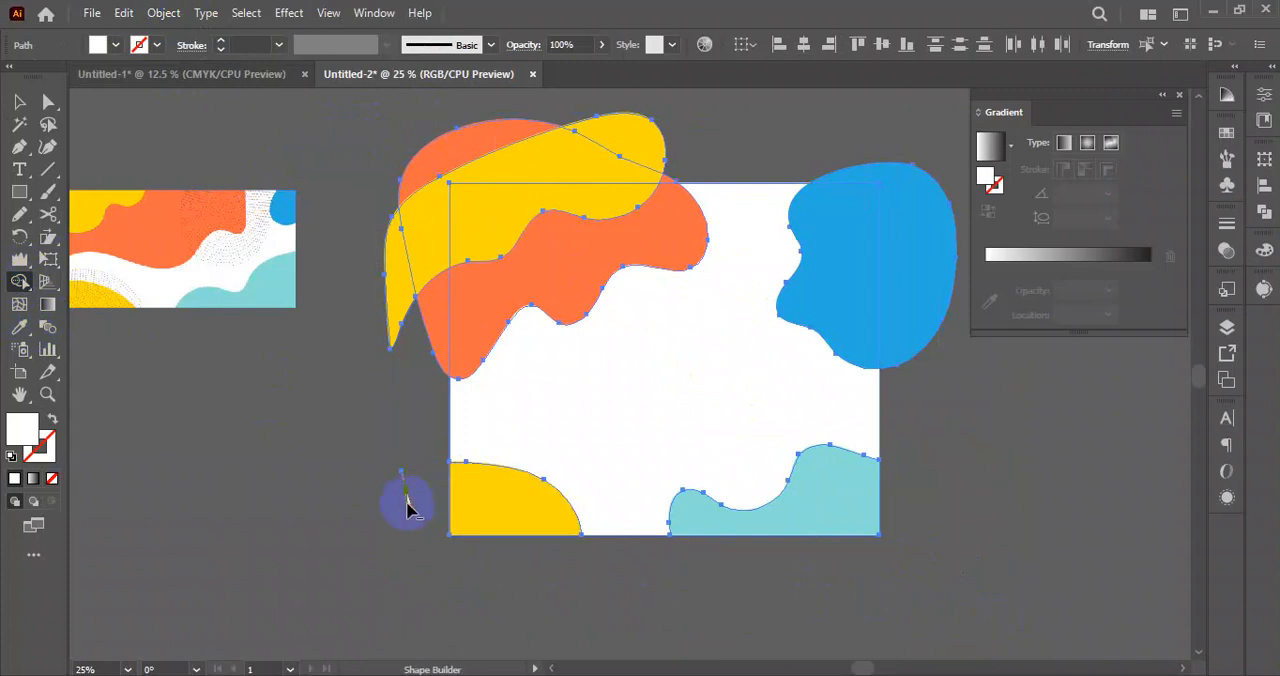
# Remove the parts of the upper yellow, orange and blue shapes outside the rectangle with Shape Builder, including the small orange tip, and deselect.
pyautogui.moveTo(400, 255)
pyautogui.mouseDown()
pyautogui.moveTo(395, 292)
pyautogui.moveTo(411, 213)
pyautogui.moveTo(440, 203)
pyautogui.mouseUp()
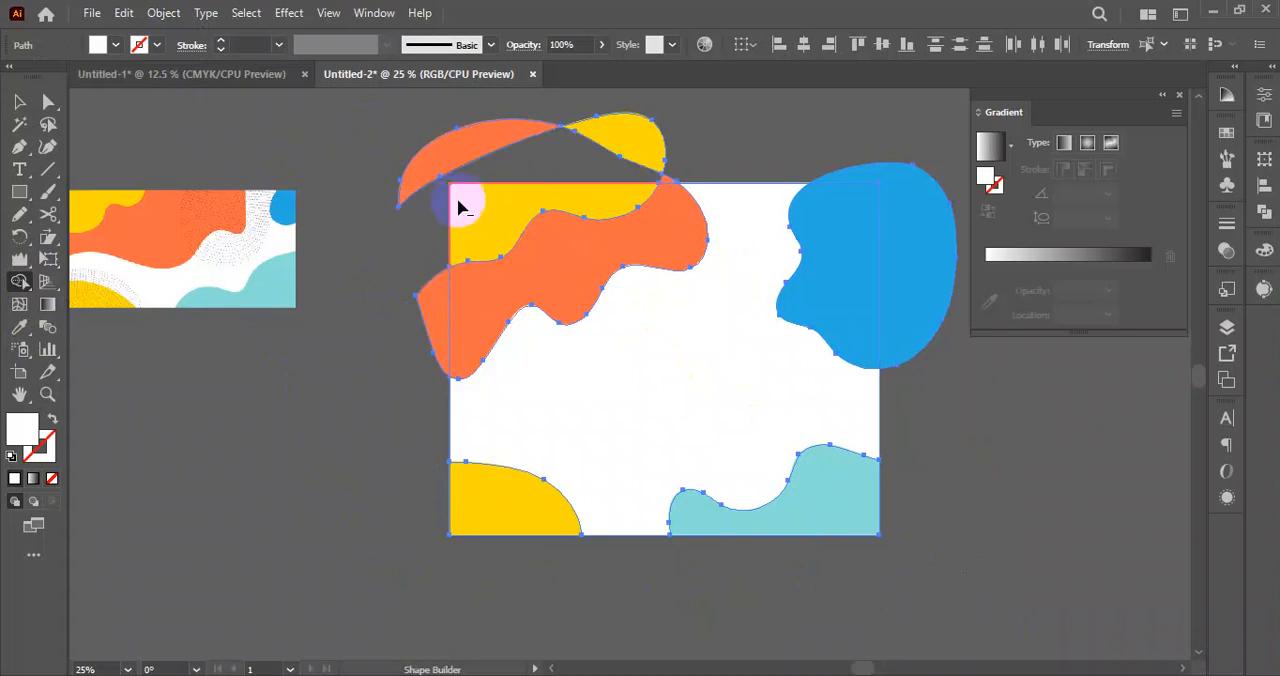
pyautogui.keyDown('alt'); pyautogui.click(466, 131); pyautogui.keyUp('alt')
pyautogui.keyDown('alt'); pyautogui.click(660, 150); pyautogui.keyUp('alt')
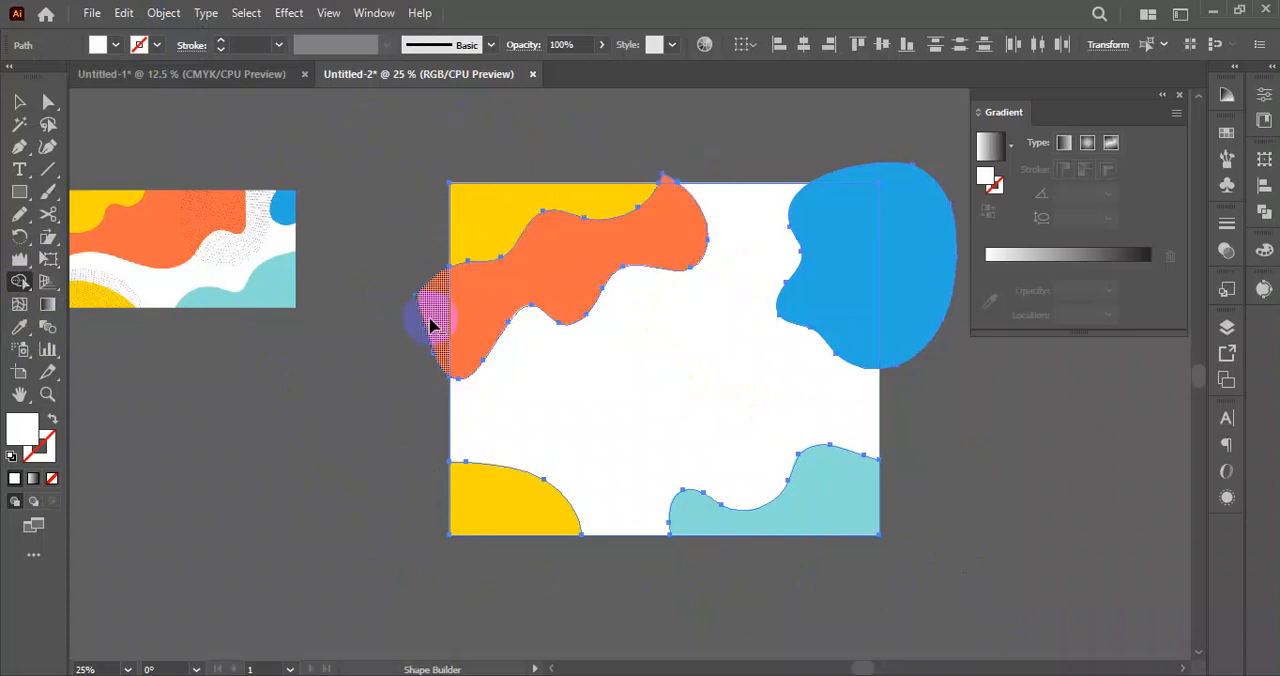
pyautogui.keyDown('alt'); pyautogui.click(432, 325); pyautogui.keyUp('alt')
pyautogui.keyDown('alt'); pyautogui.click(914, 210); pyautogui.keyUp('alt')
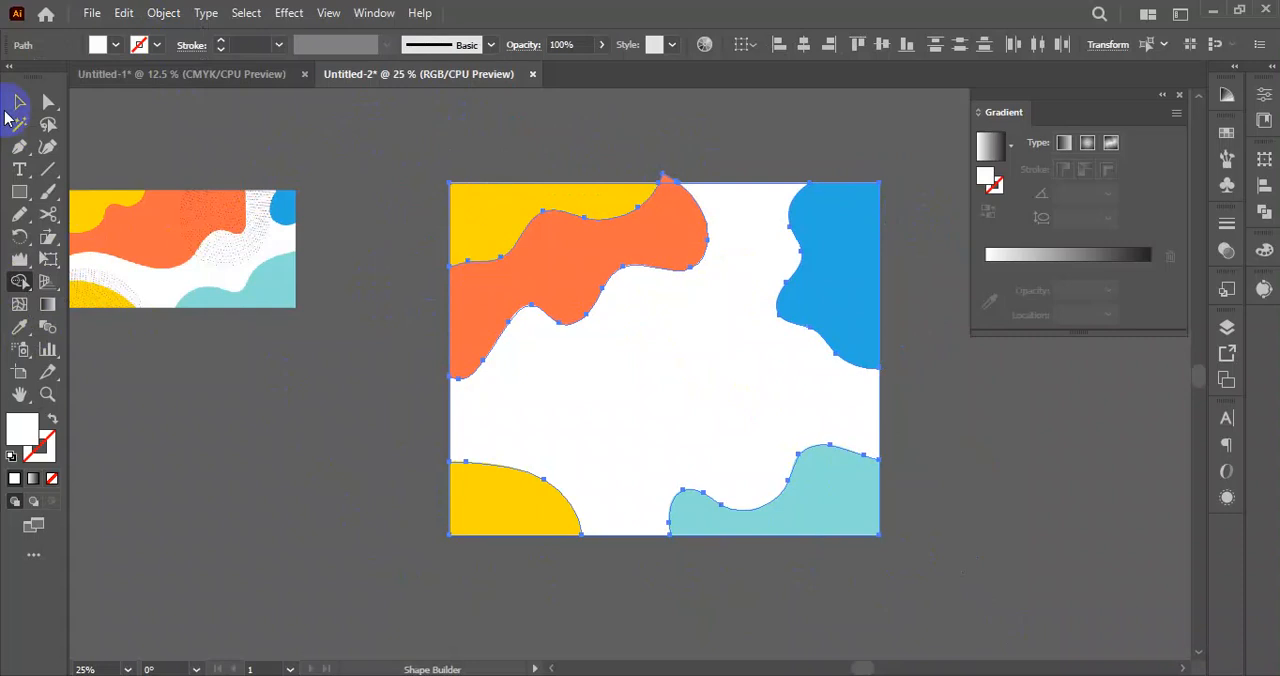
pyautogui.keyDown('alt'); pyautogui.scroll(4, 657, 166); pyautogui.keyUp('alt')
pyautogui.keyDown('alt'); pyautogui.click(563, 290); pyautogui.keyUp('alt')
pyautogui.click(19, 101)
pyautogui.keyDown('alt'); pyautogui.scroll(-4, 434, 209); pyautogui.keyUp('alt')
pyautogui.click(829, 404)
pyautogui.moveTo(812, 404); pyautogui.dragTo(883, 403)
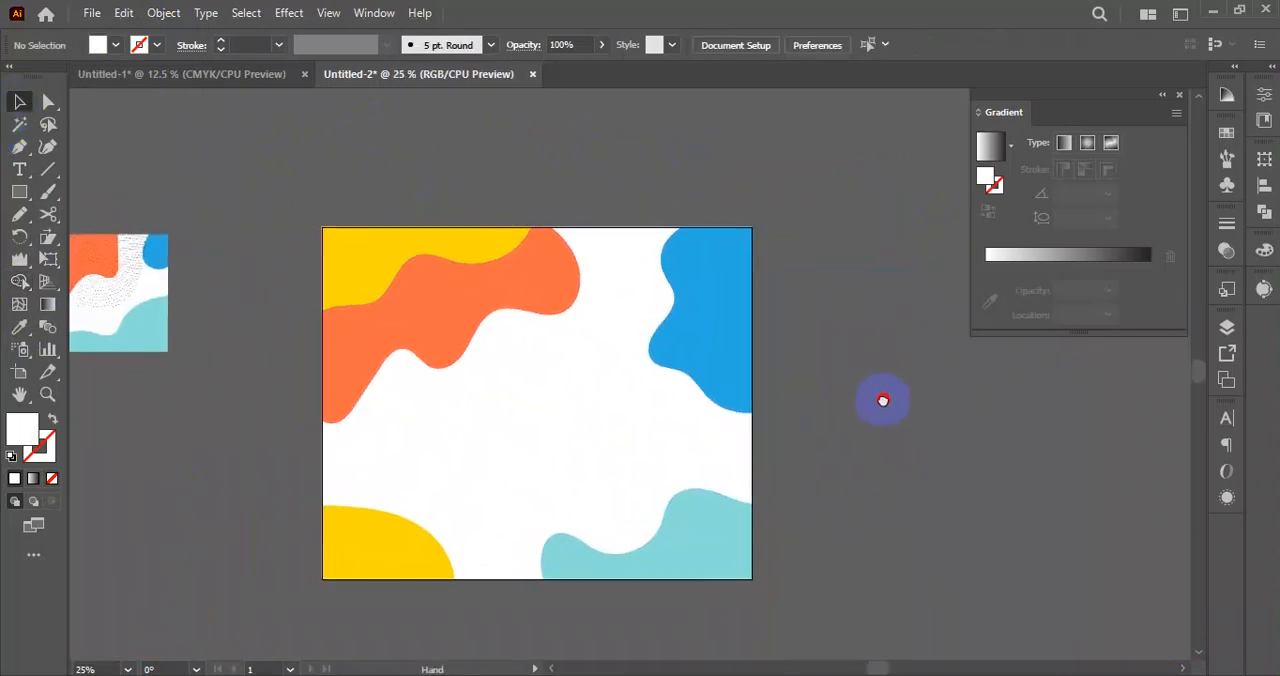
pyautogui.keyDown('alt'); pyautogui.scroll(-2, 842, 465); pyautogui.keyUp('alt')
pyautogui.keyDown('alt'); pyautogui.scroll(2, 794, 493); pyautogui.keyUp('alt')
pyautogui.moveTo(346, 377); pyautogui.dragTo(608, 445)
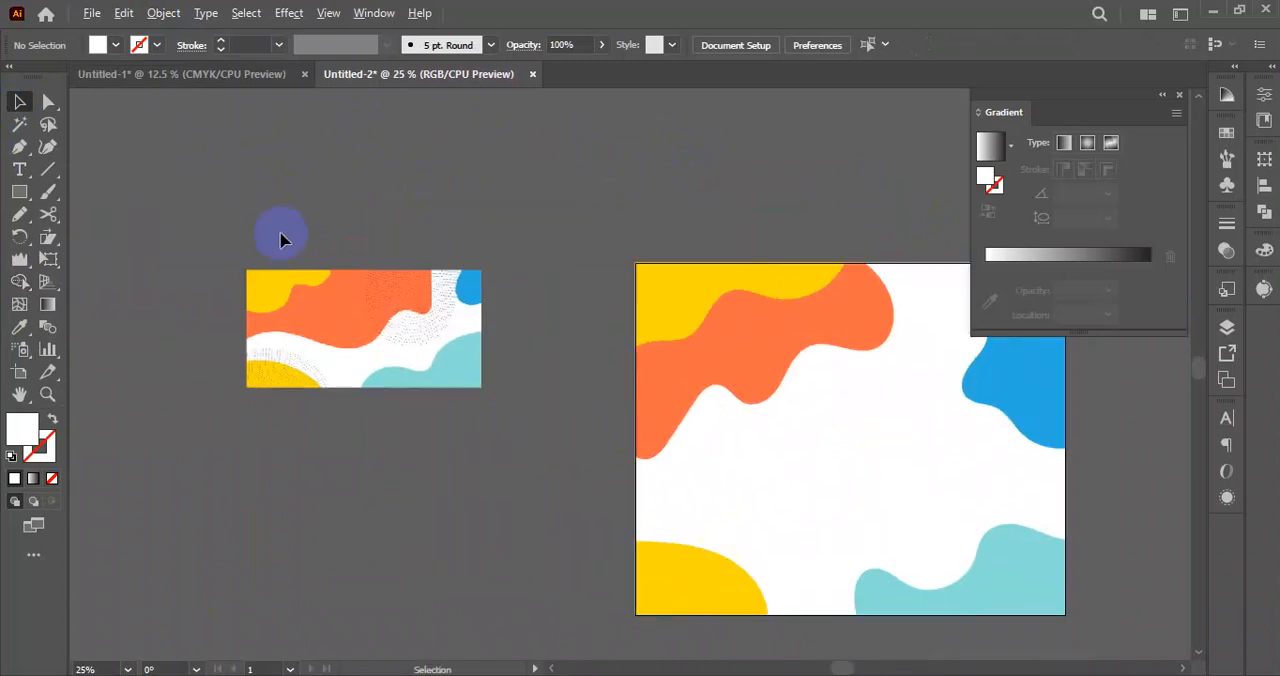
# Examine the dotted ring patterns in the reference image and compare them with the artboard.
pyautogui.keyDown('alt'); pyautogui.scroll(4, 404, 292); pyautogui.keyUp('alt')
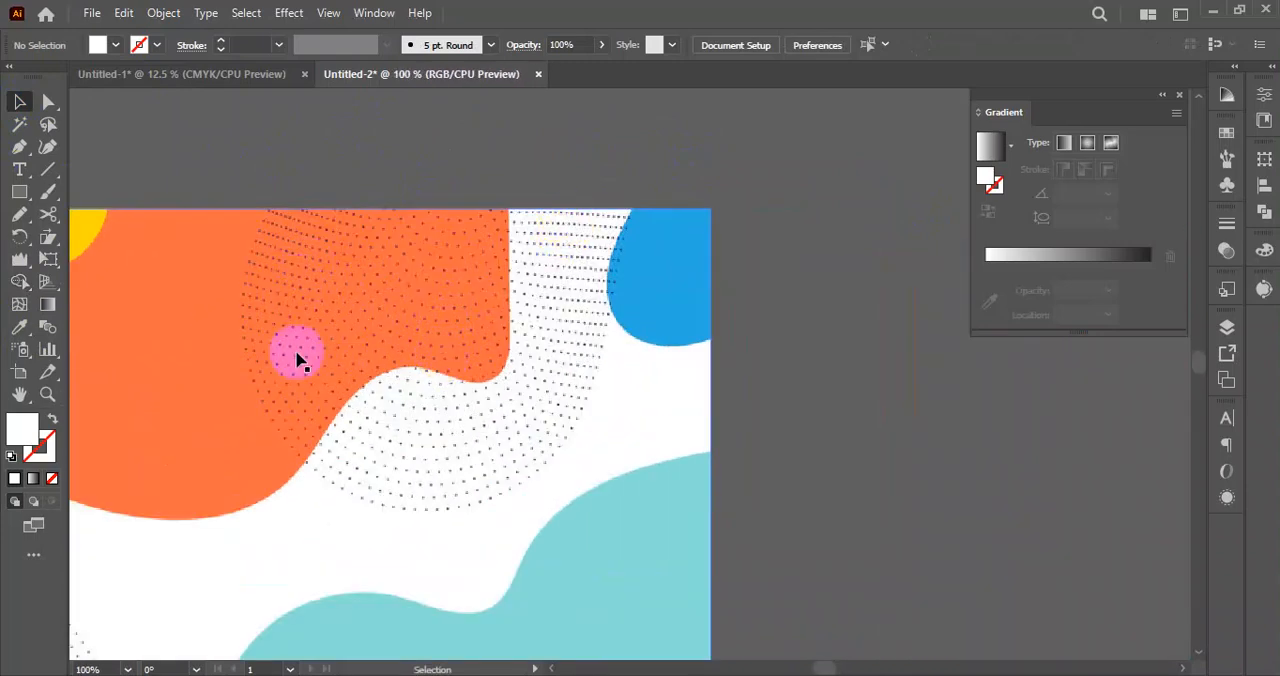
pyautogui.keyDown('alt'); pyautogui.scroll(-3, 374, 423); pyautogui.keyUp('alt')
pyautogui.moveTo(326, 497); pyautogui.dragTo(357, 360)
pyautogui.keyDown('alt'); pyautogui.scroll(3, 248, 352); pyautogui.keyUp('alt')
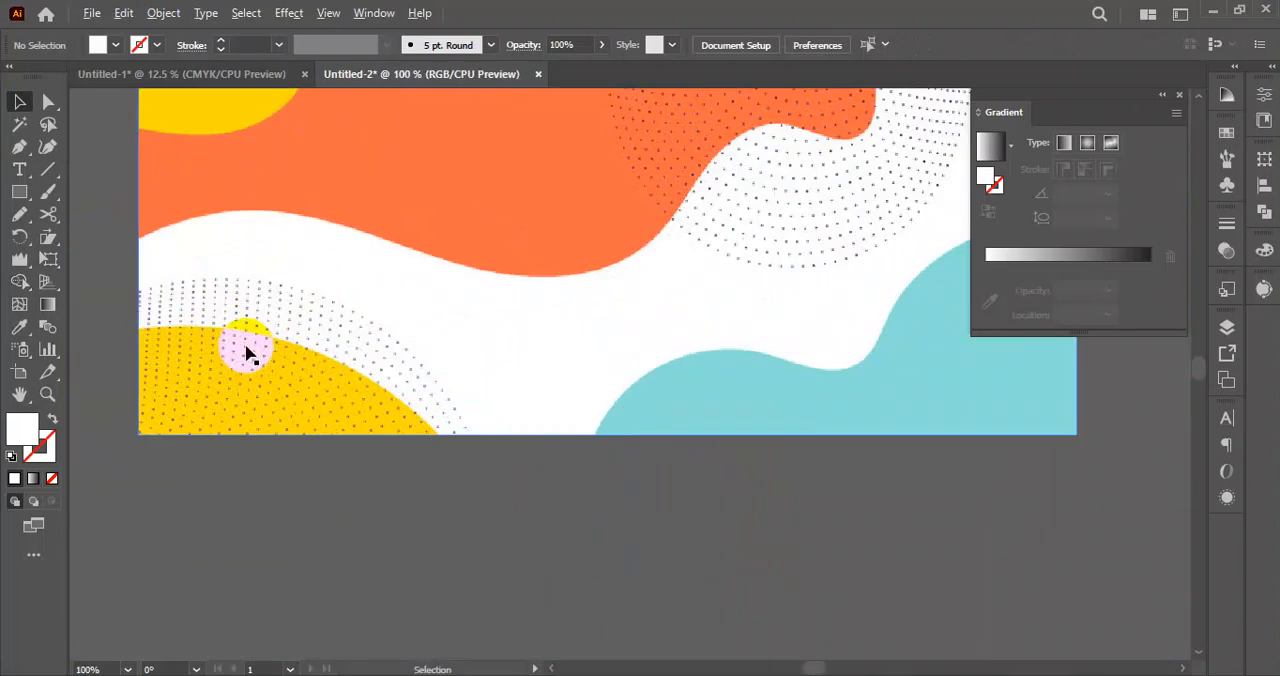
pyautogui.keyDown('alt'); pyautogui.scroll(-3, 252, 352); pyautogui.keyUp('alt')
pyautogui.moveTo(649, 440); pyautogui.dragTo(449, 389)
pyautogui.keyDown('alt'); pyautogui.scroll(-1, 602, 422); pyautogui.keyUp('alt')
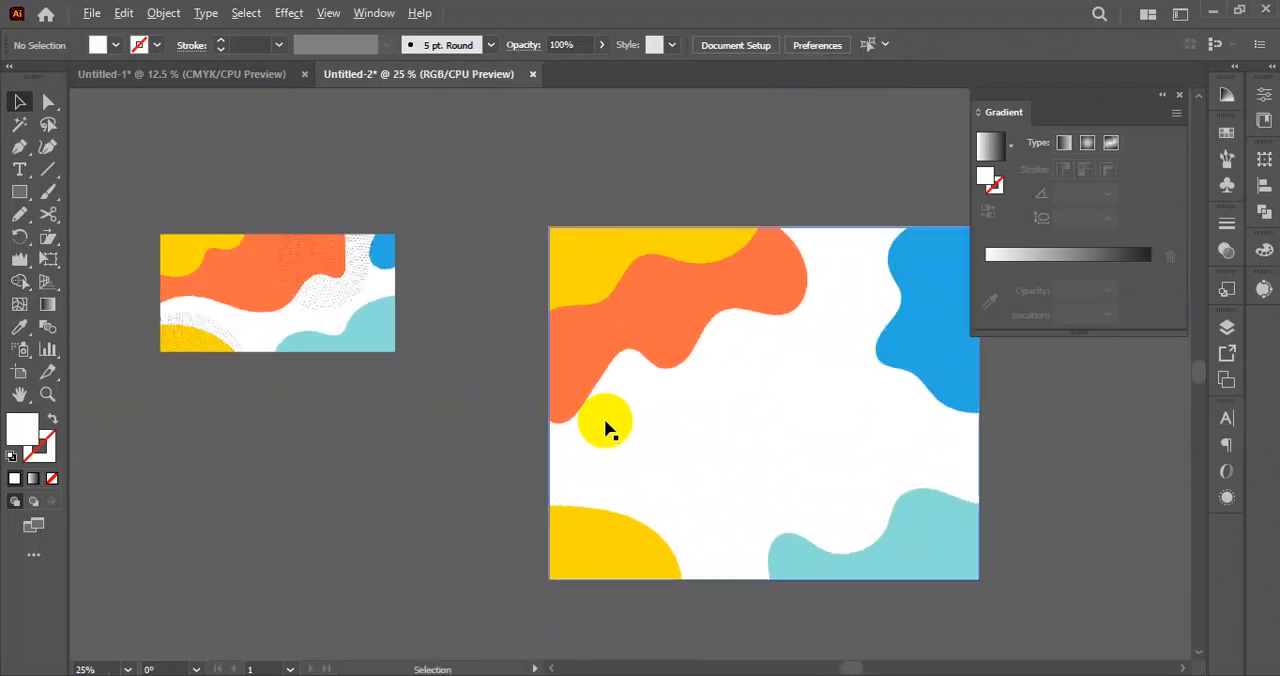
pyautogui.moveTo(758, 468); pyautogui.dragTo(582, 400)
pyautogui.moveTo(871, 406); pyautogui.dragTo(838, 449)
pyautogui.moveTo(891, 484); pyautogui.dragTo(891, 471)
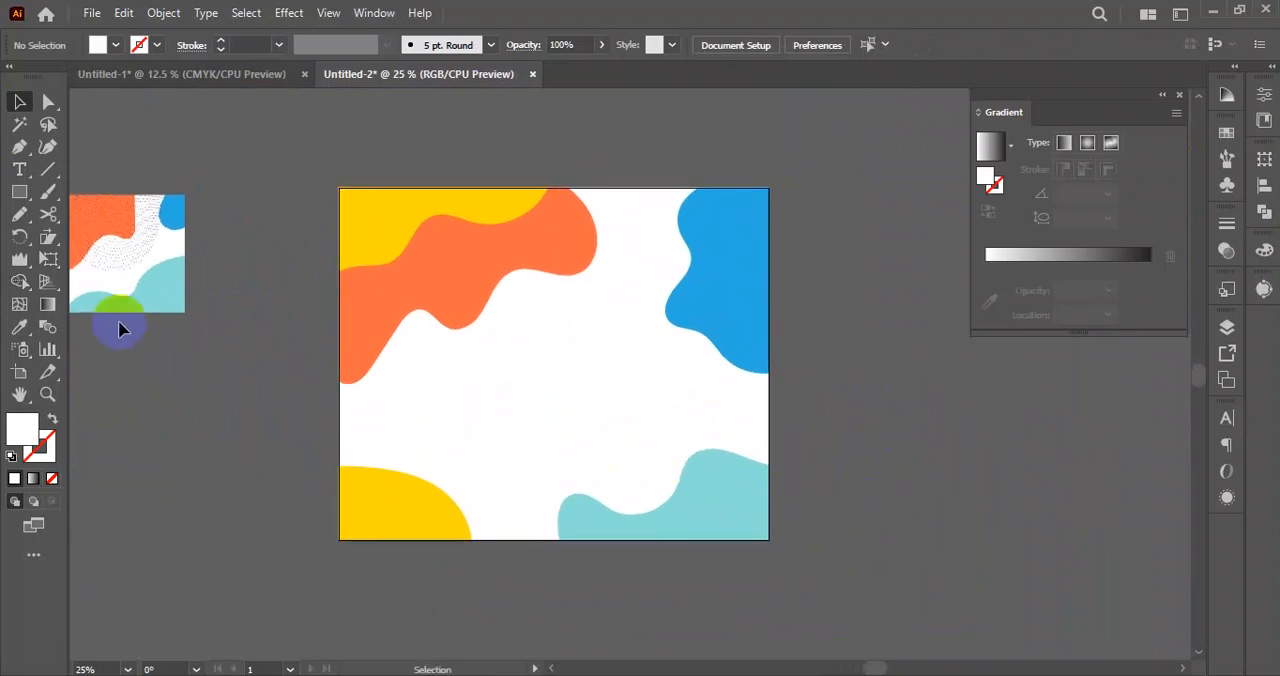
# Draw a circle over the yellow and orange shapes in the artboard's upper-left area and give it a black outline without fill.
pyautogui.click(19, 191)
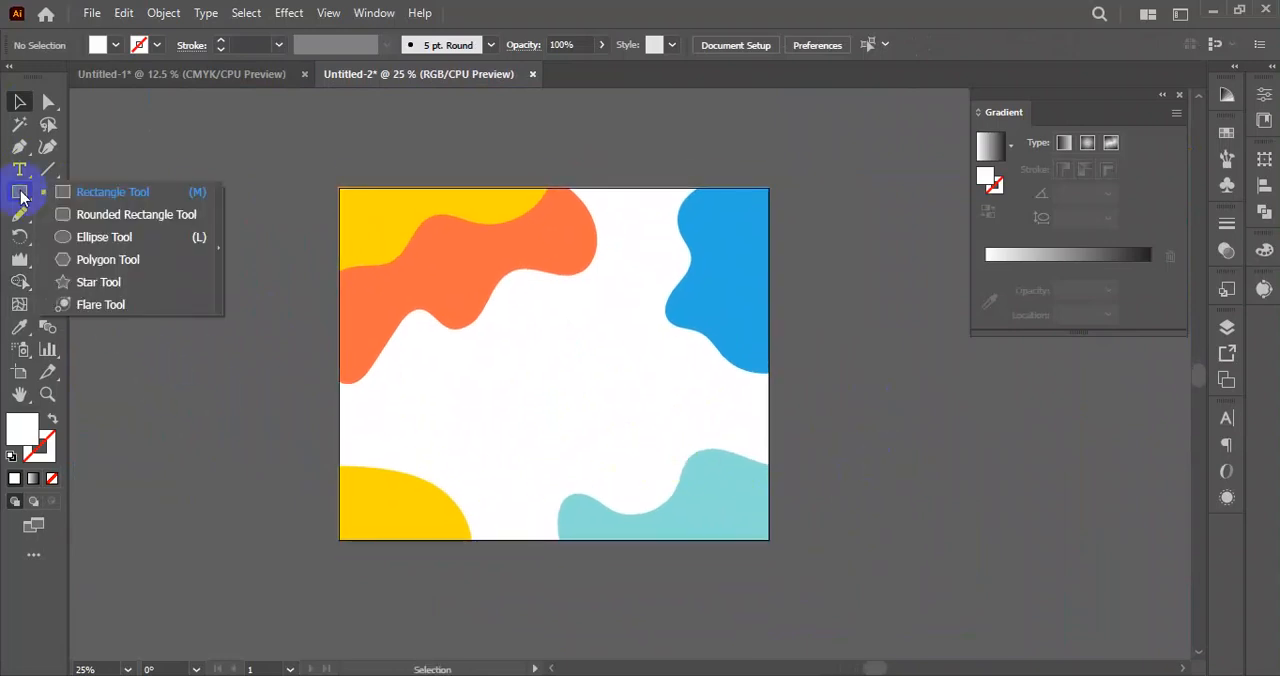
pyautogui.click(72, 237)
pyautogui.moveTo(471, 271); pyautogui.dragTo(527, 349)
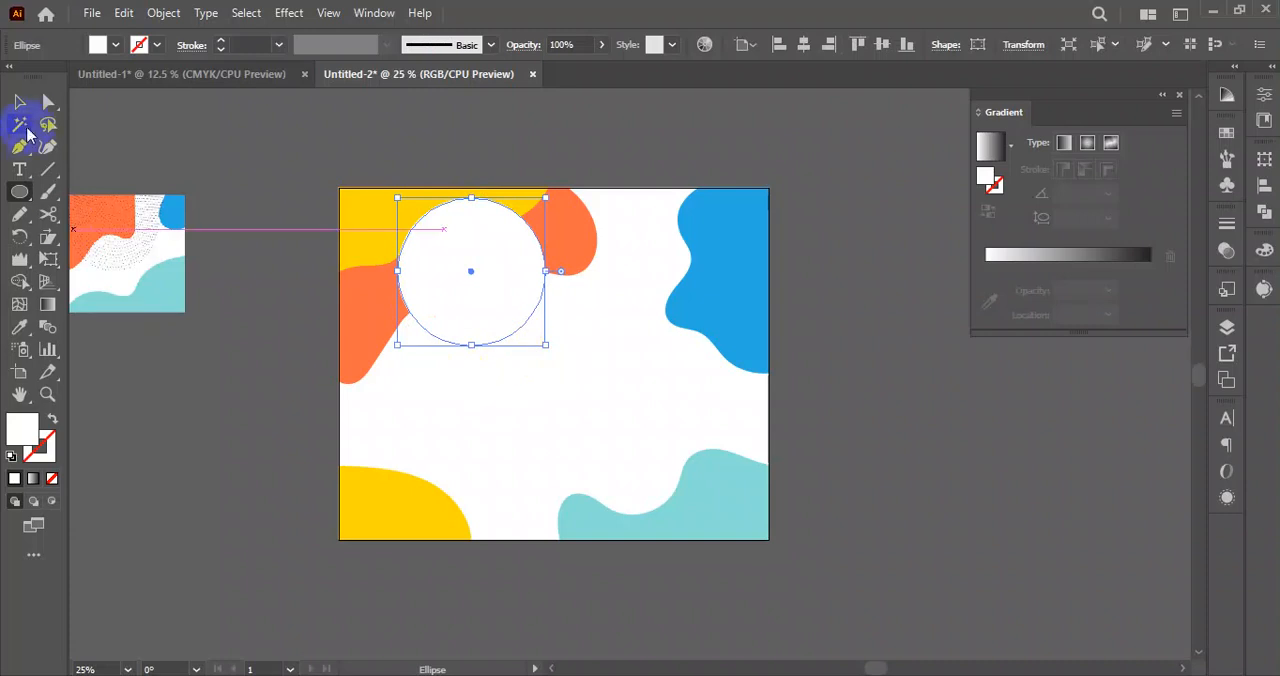
pyautogui.click(20, 104)
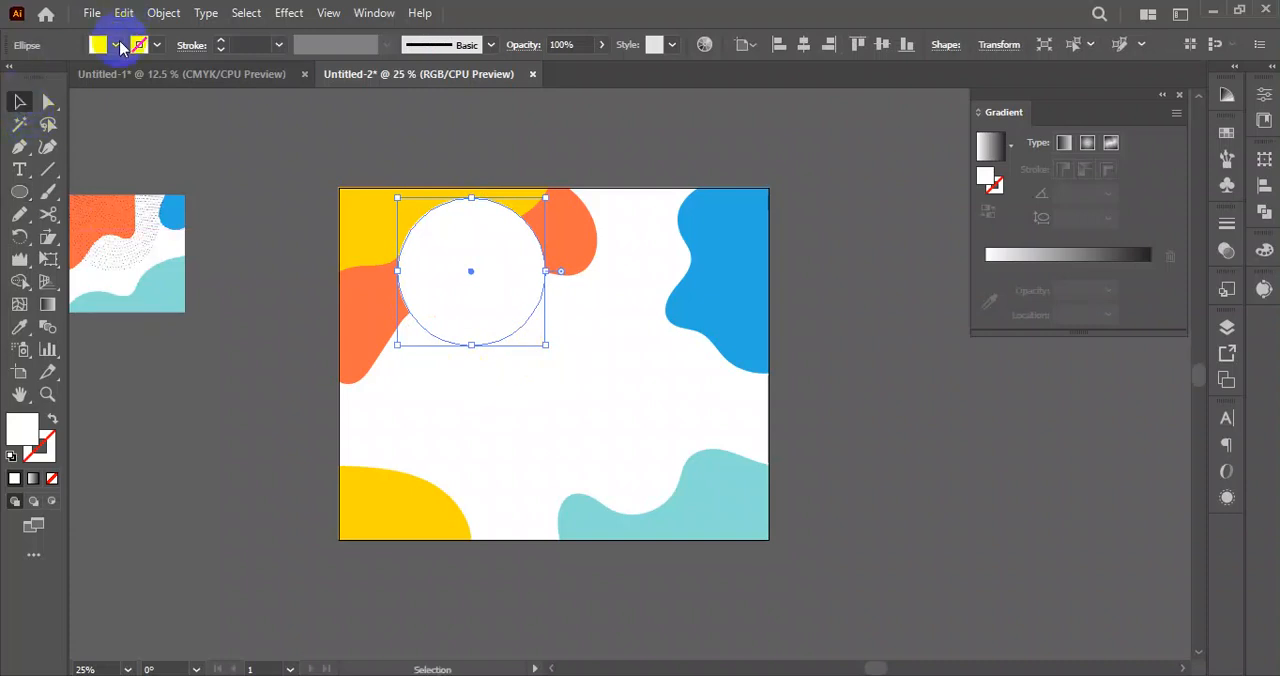
pyautogui.click(117, 45)
pyautogui.click(49, 78)
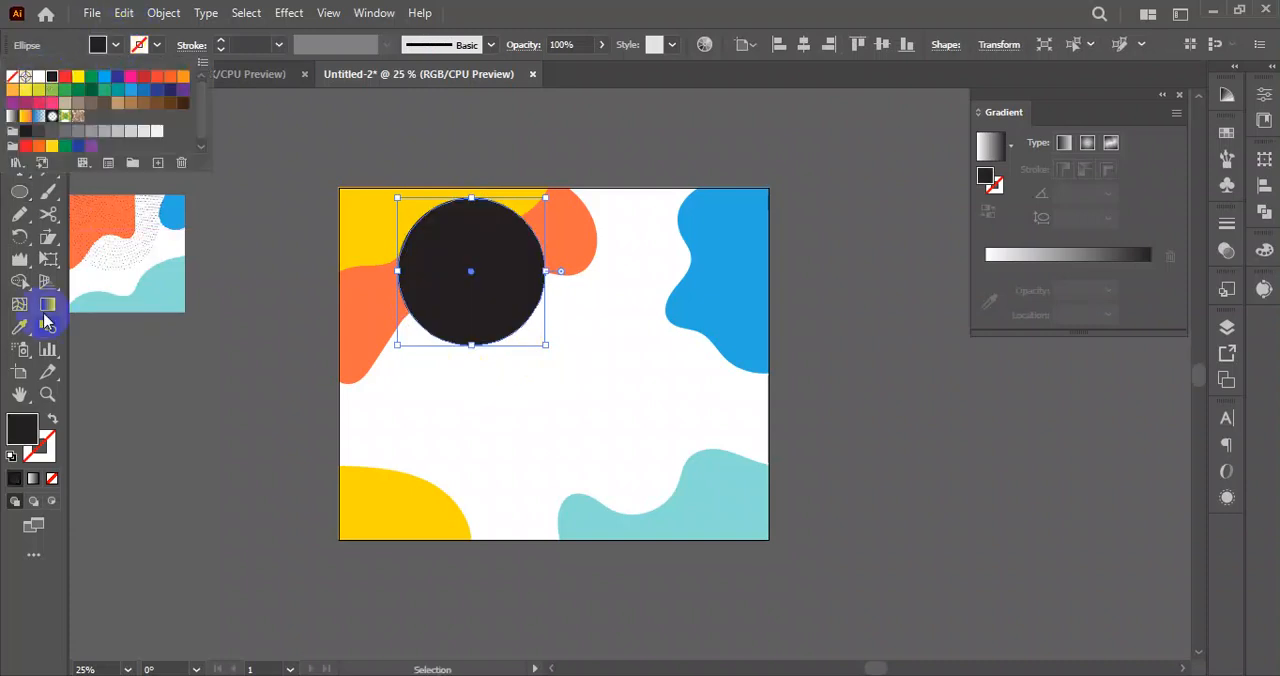
pyautogui.click(52, 419)
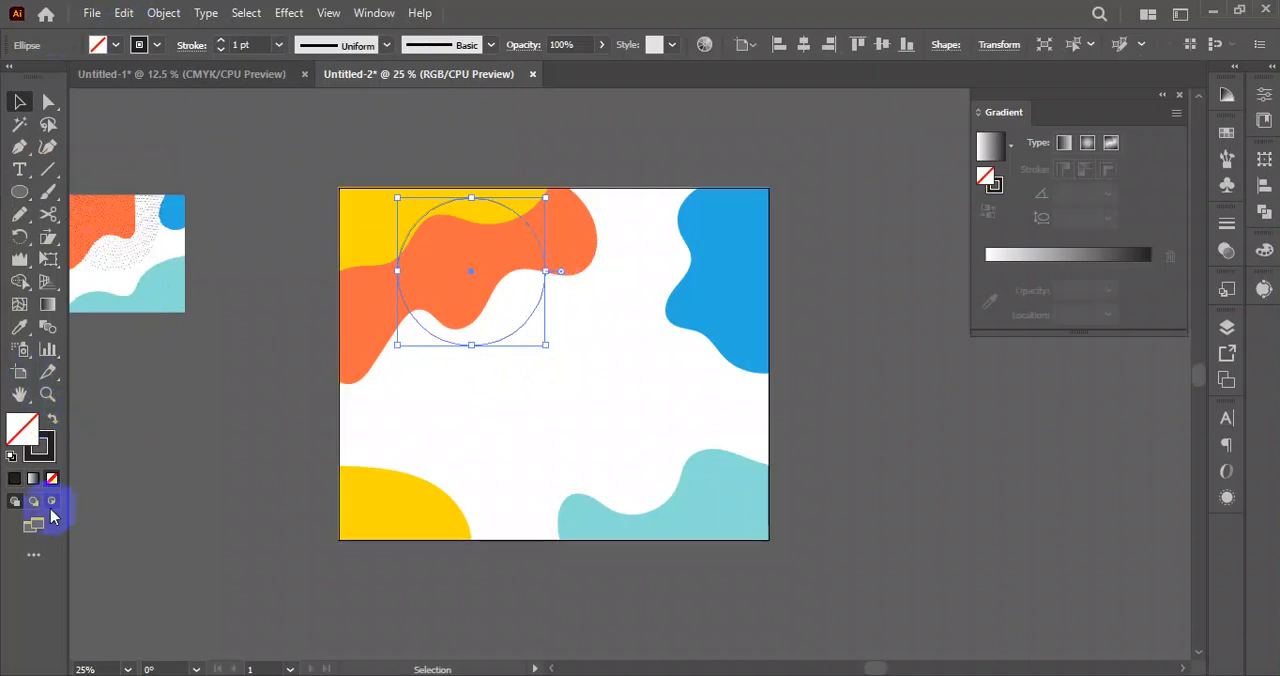
# Set the circle's stroke colour to pure black, 000000.
pyautogui.click(51, 459)
pyautogui.doubleClick(53, 459)
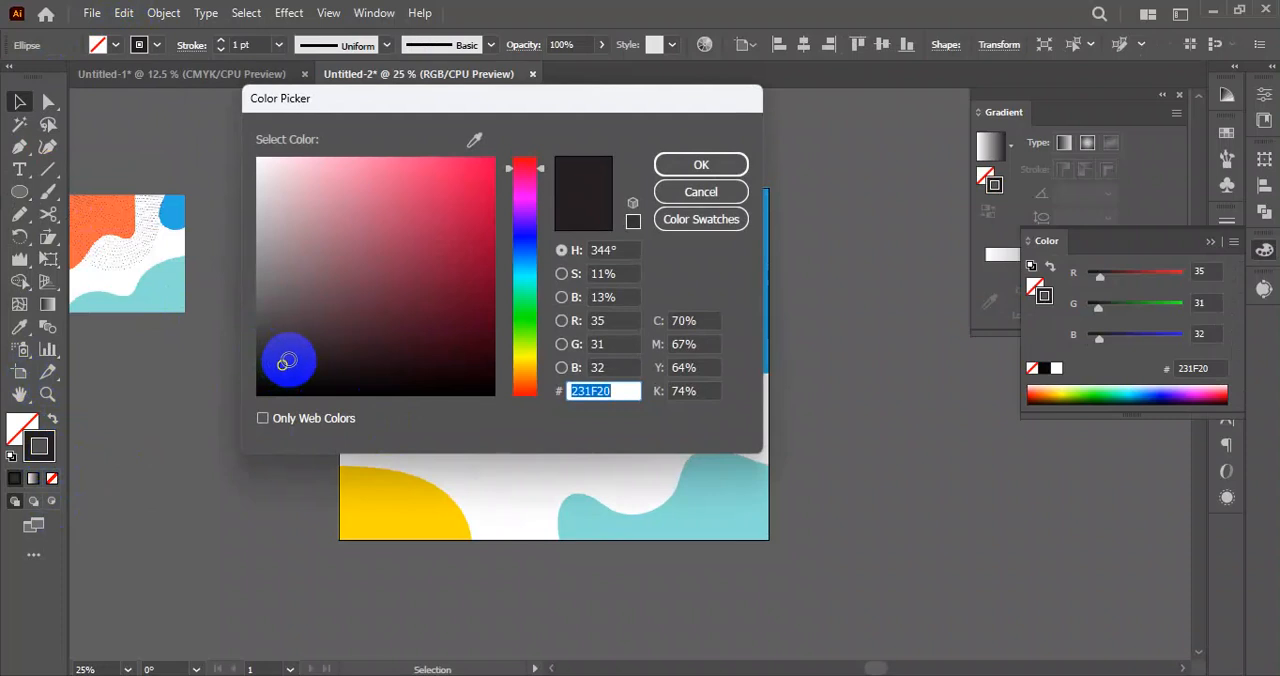
pyautogui.moveTo(287, 362); pyautogui.dragTo(177, 448)
pyautogui.moveTo(615, 389); pyautogui.dragTo(531, 407)
pyautogui.click(735, 166)
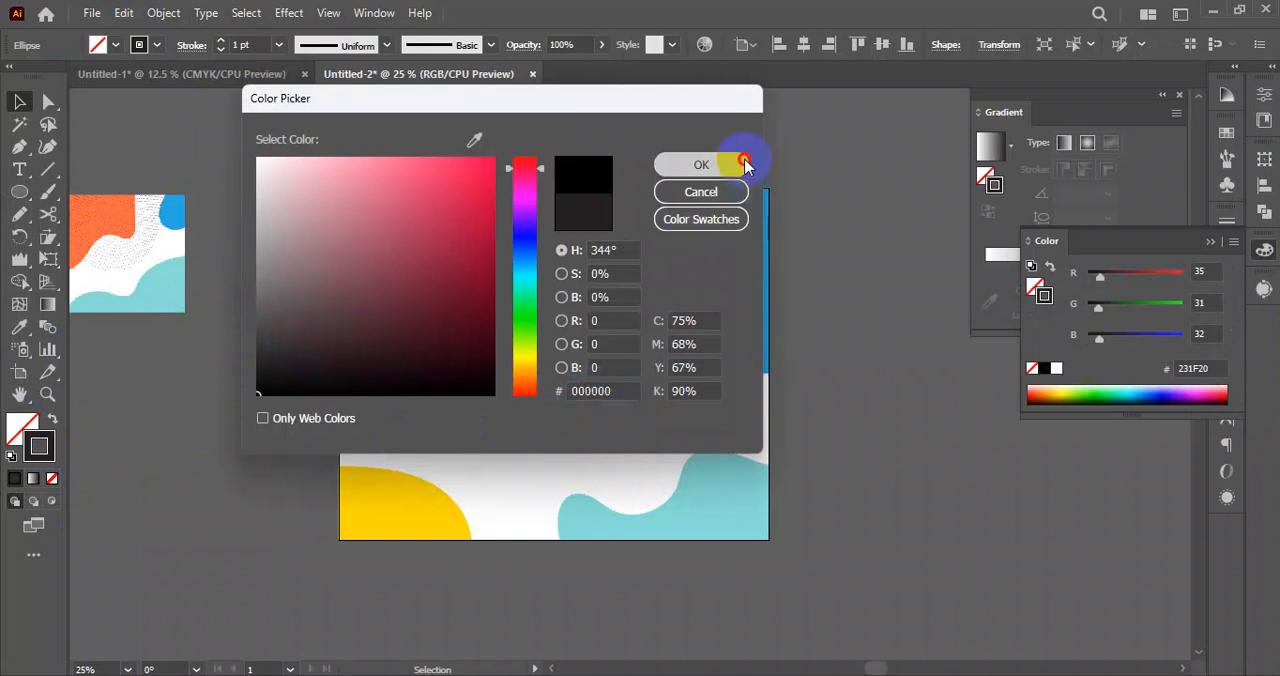
# Set the circle's stroke weight to 2 pt and clear the selection.
pyautogui.scroll(4, 489, 240)
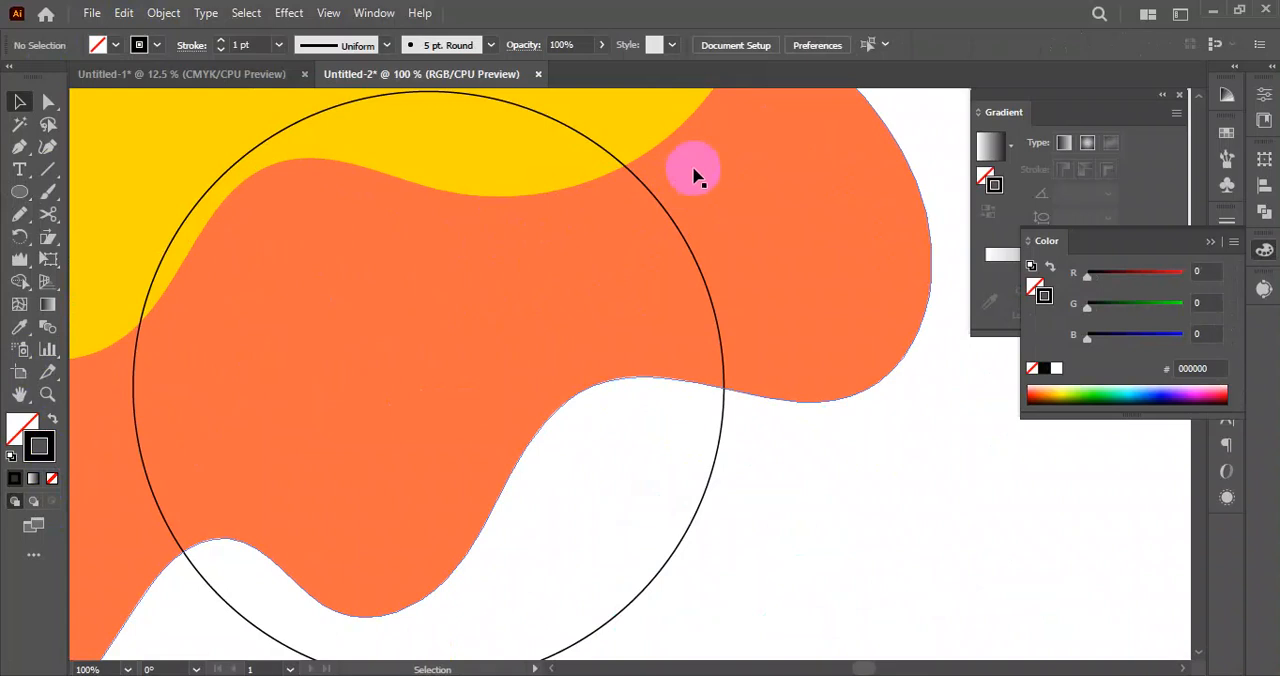
pyautogui.click(663, 210)
pyautogui.click(238, 42)
pyautogui.click(220, 42)
pyautogui.click(801, 443)
pyautogui.scroll(-3, 648, 455)
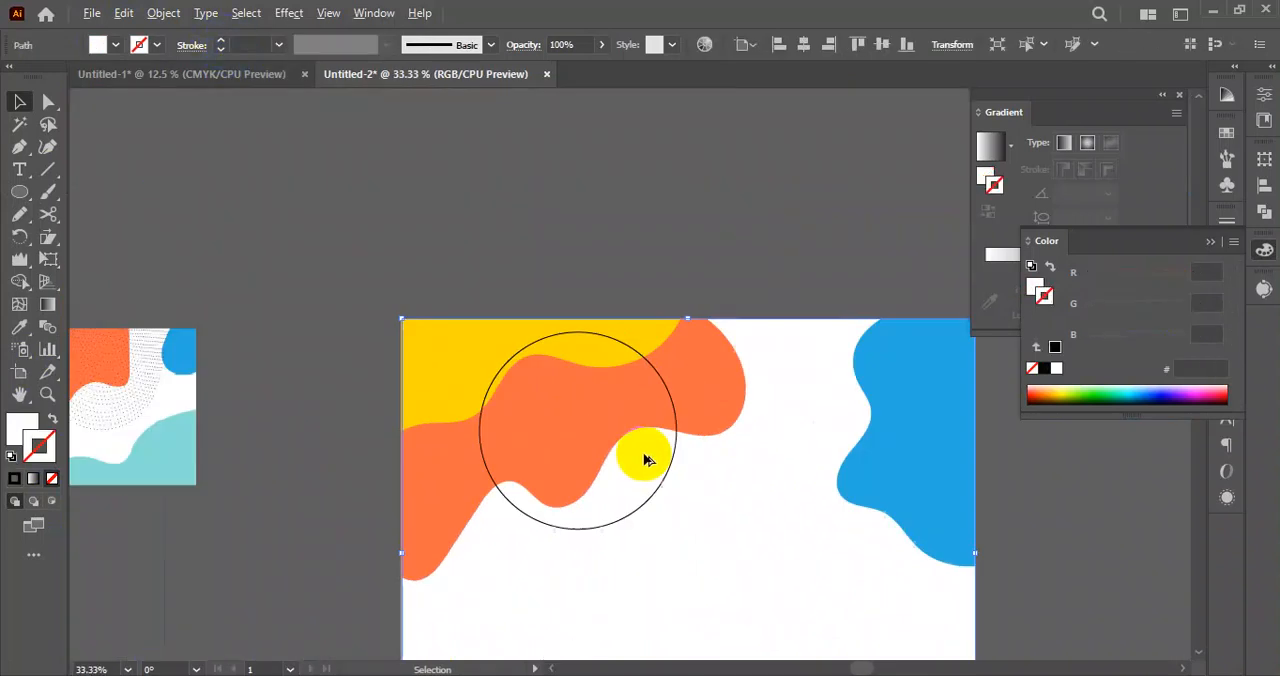
pyautogui.moveTo(644, 454); pyautogui.dragTo(549, 402)
pyautogui.click(656, 234)
# Select the circle and make a concentric copy scaled uniformly to 85%.
pyautogui.click(568, 424)
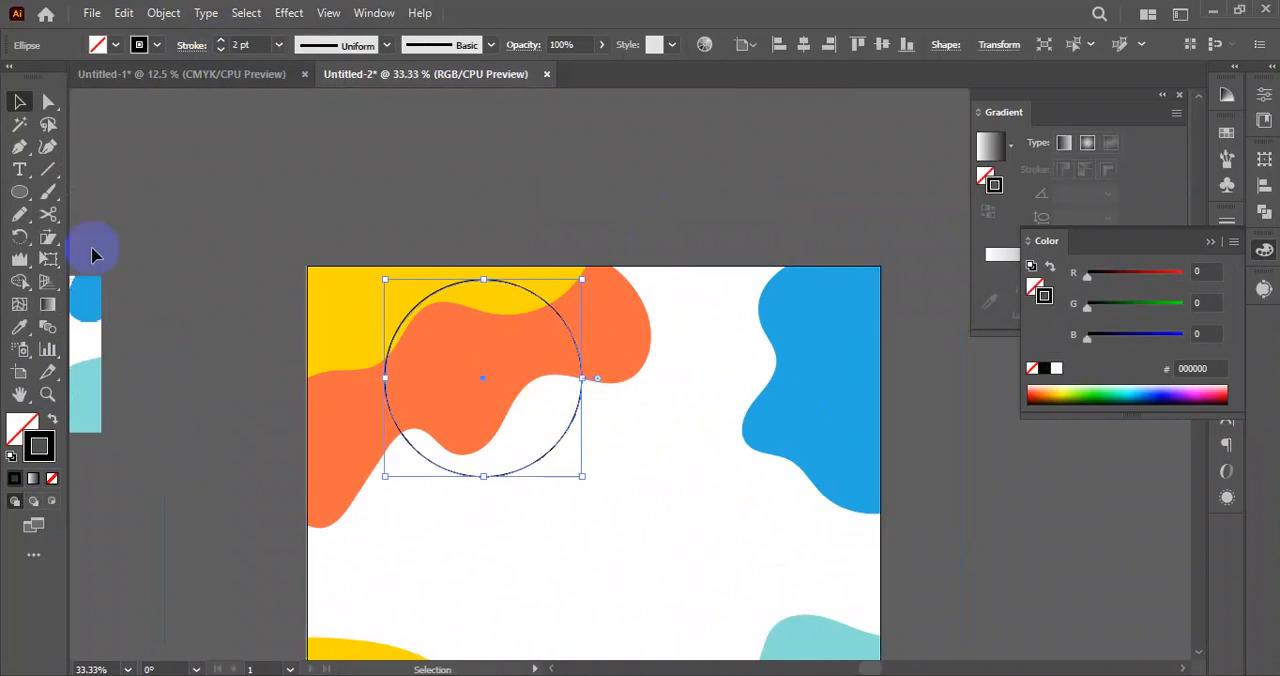
pyautogui.moveTo(43, 241); pyautogui.dragTo(103, 237)
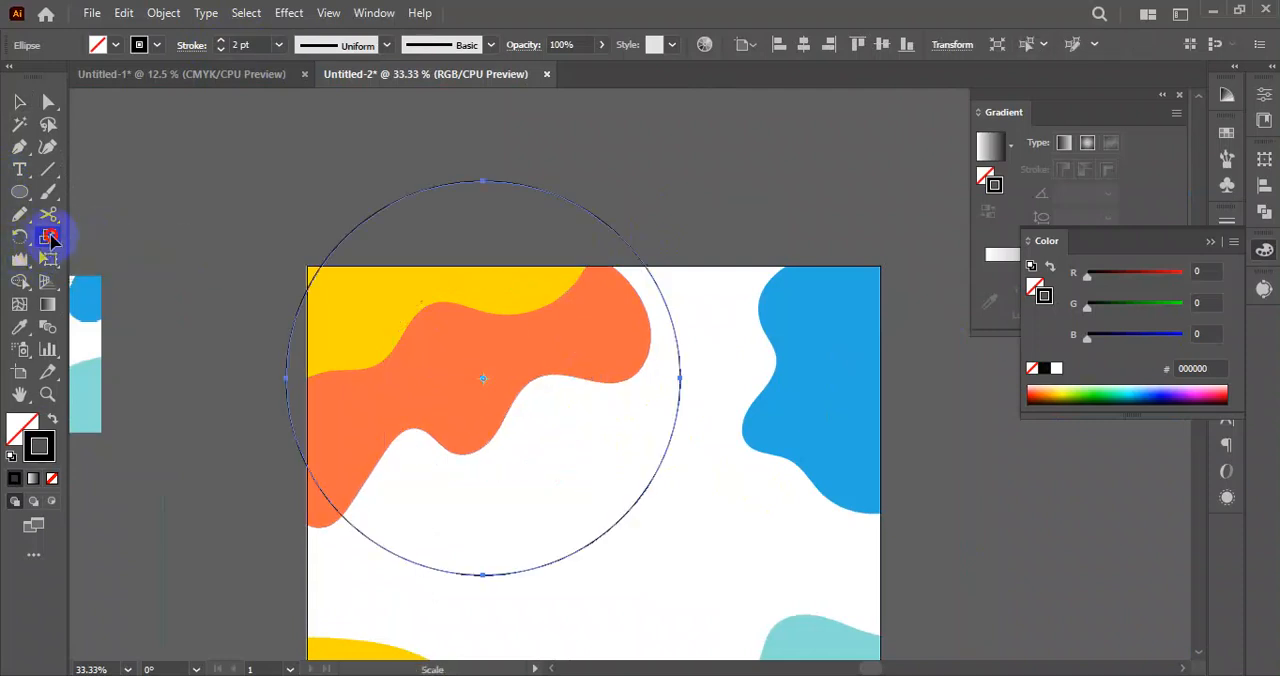
pyautogui.doubleClick(50, 237)
pyautogui.click(690, 320)
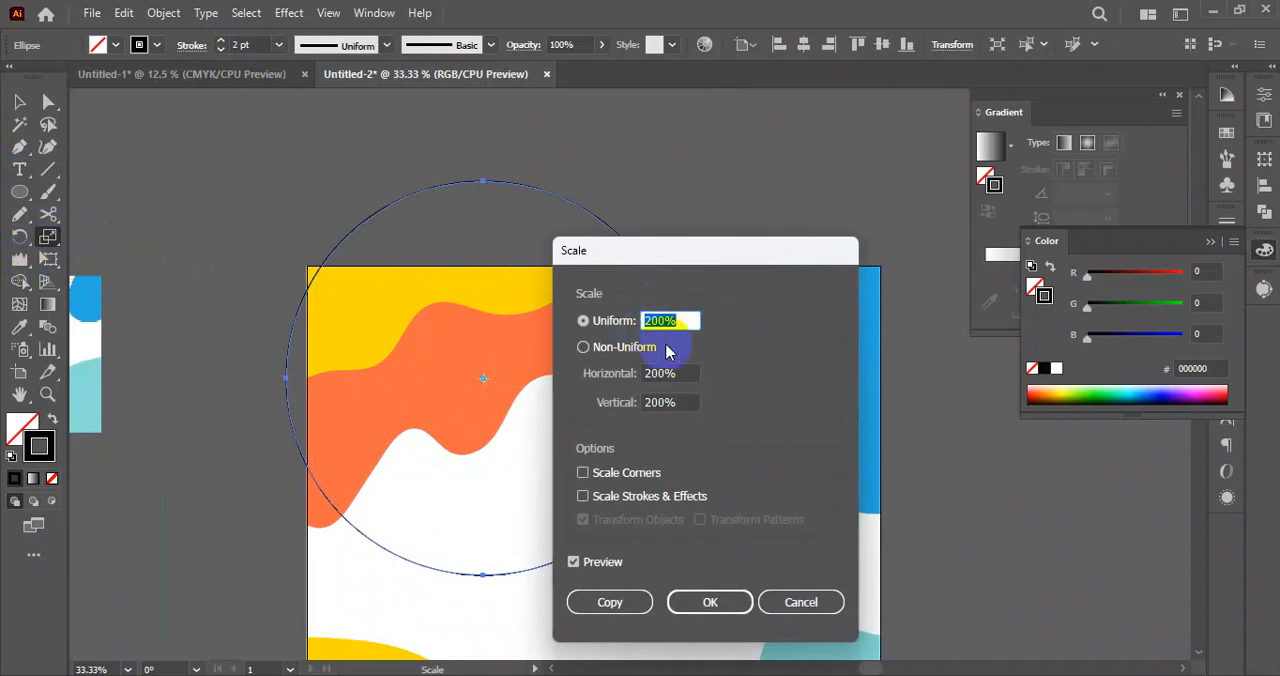
pyautogui.scroll(-20, 673, 320)
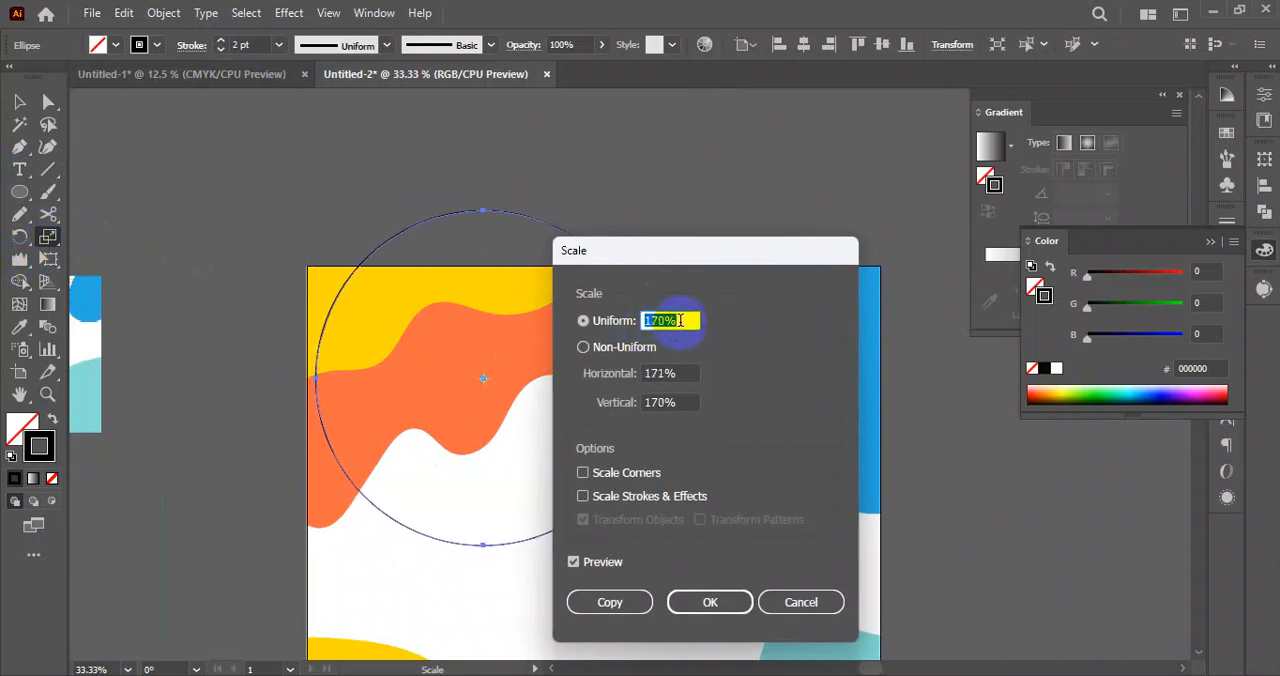
pyautogui.scroll(-20, 683, 320)
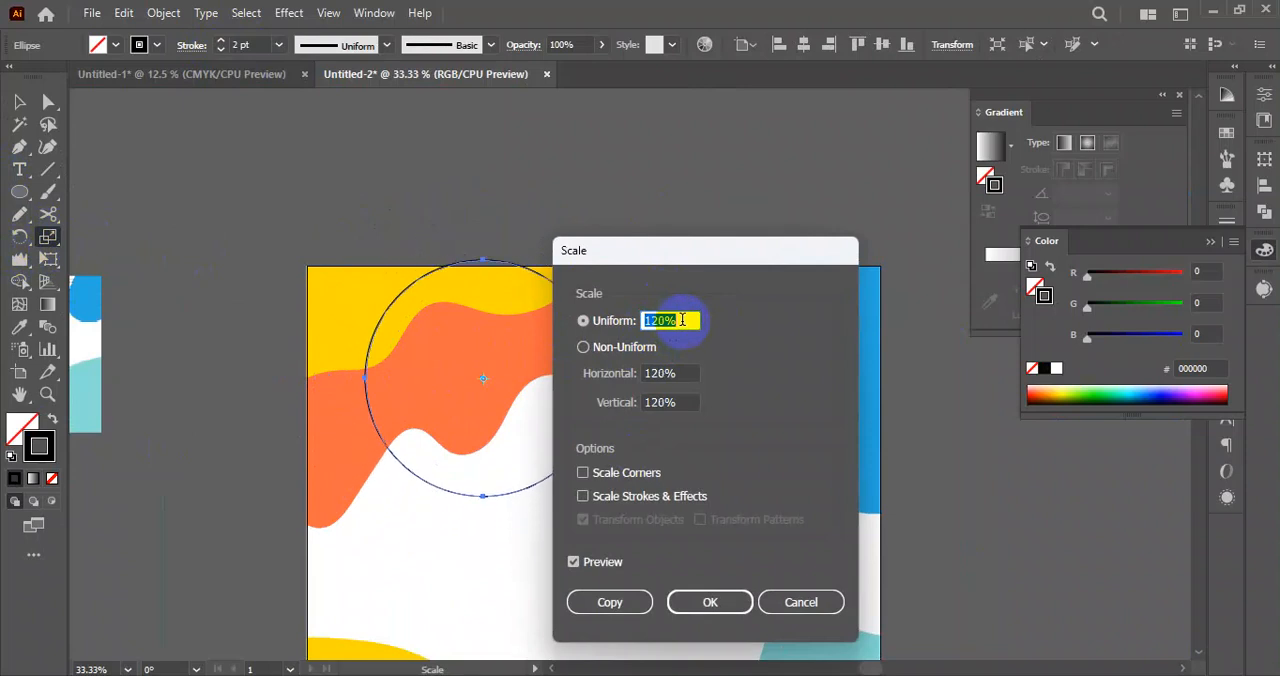
pyautogui.scroll(-8, 680, 320)
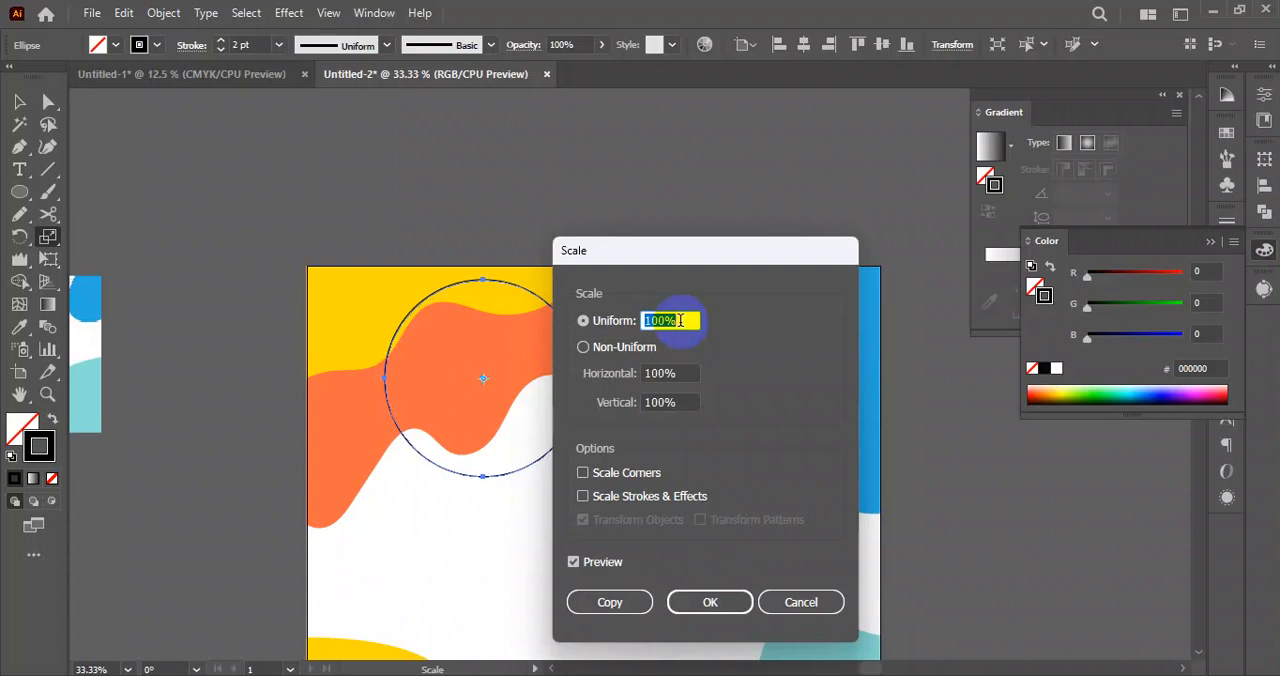
pyautogui.scroll(-7, 680, 320)
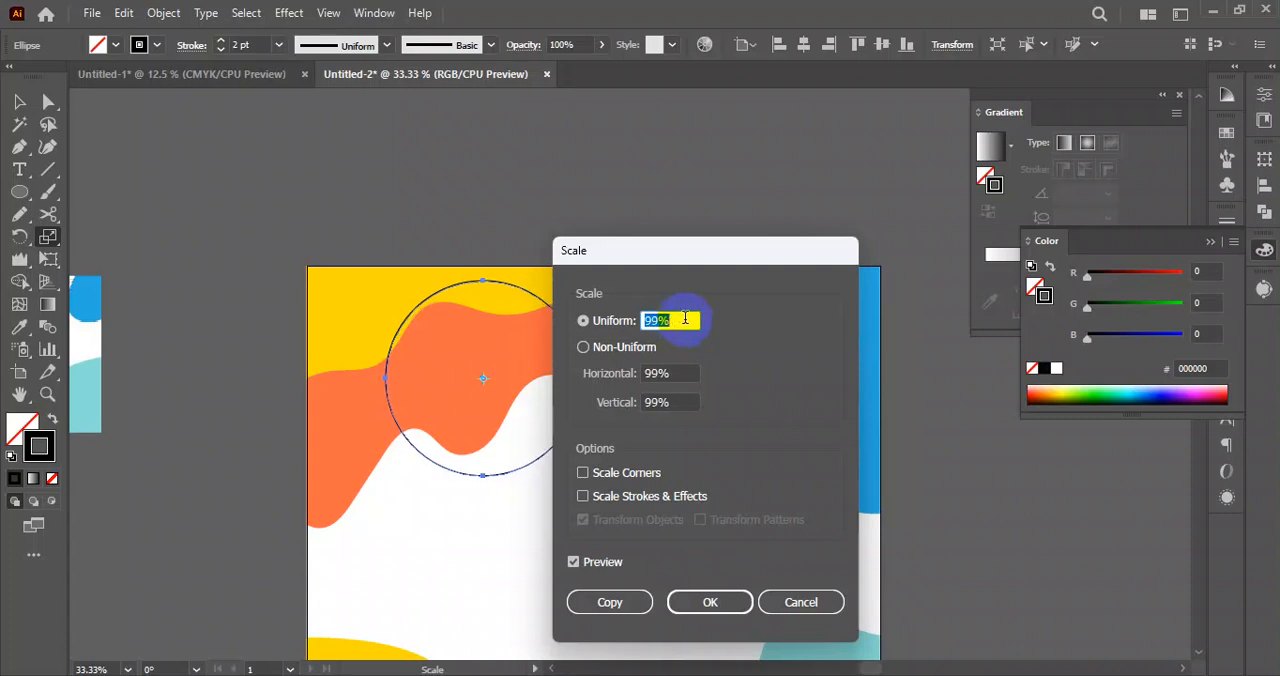
pyautogui.scroll(-4, 684, 319)
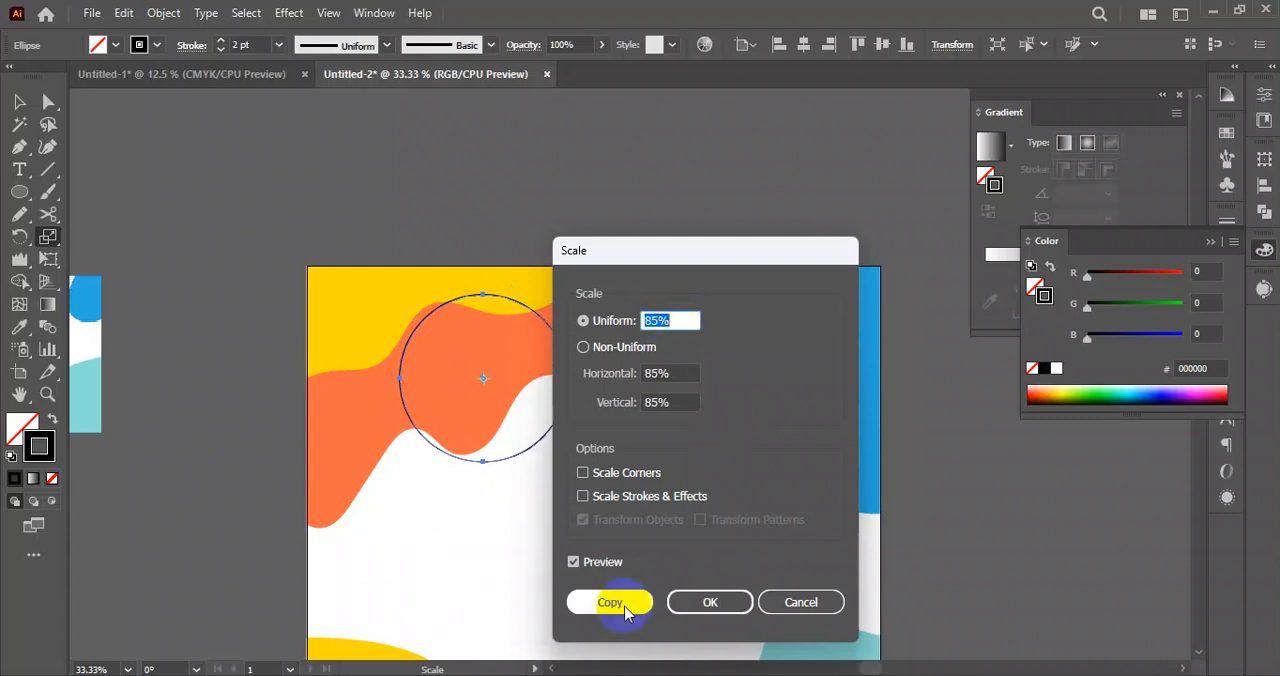
pyautogui.click(621, 604)
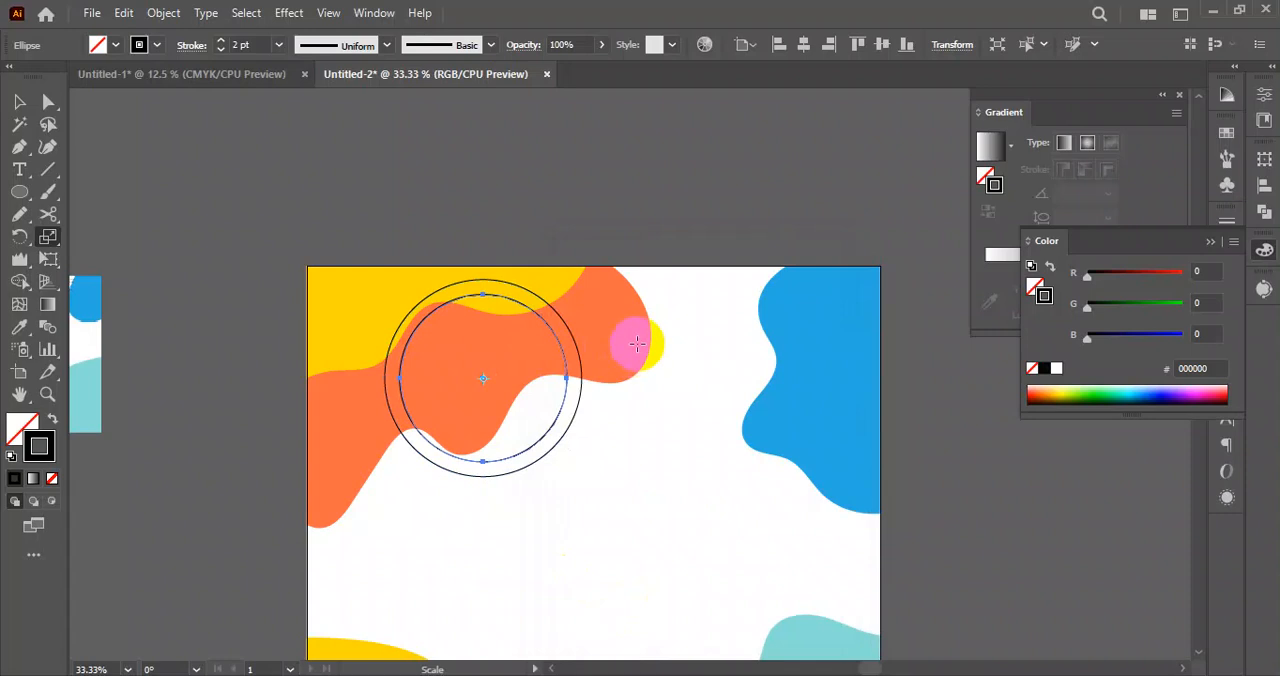
# Repeat the scaled copy six times to build a set of concentric circles inward, and deselect.
pyautogui.hotkey('ctrl', 'd')
pyautogui.hotkey('ctrl', 'd')
pyautogui.hotkey('ctrl', 'd')
pyautogui.hotkey('ctrl', 'd')
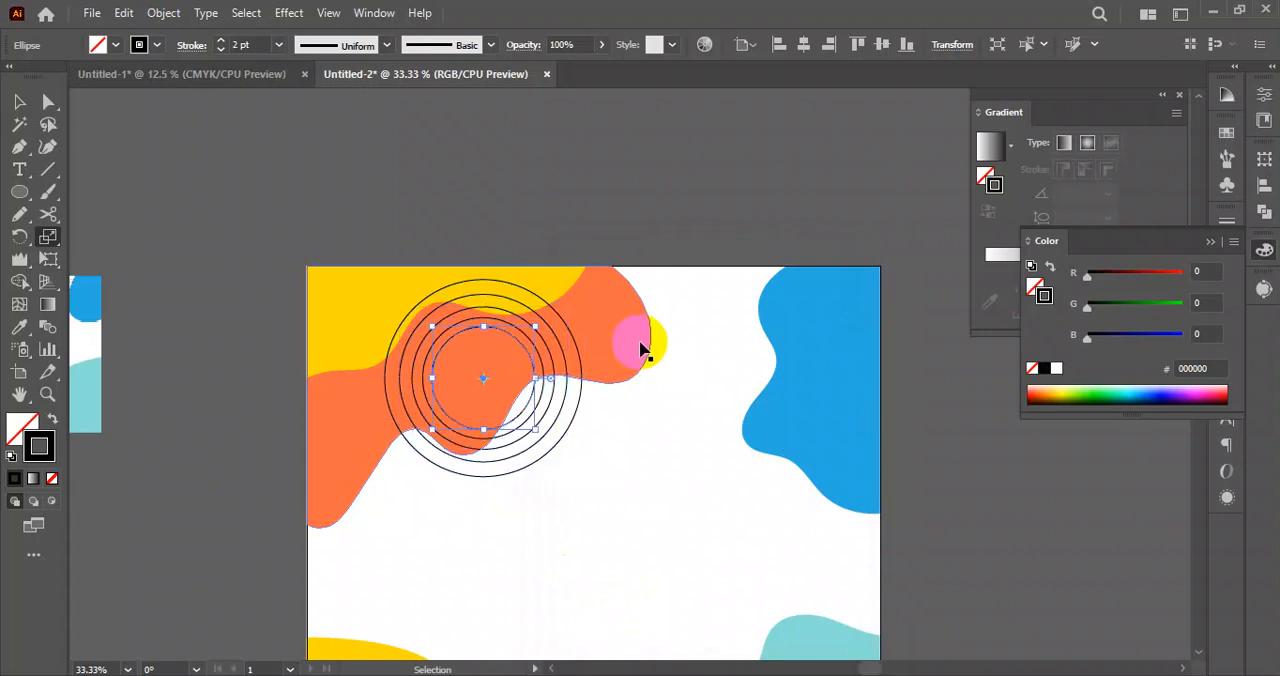
pyautogui.hotkey('ctrl', 'd')
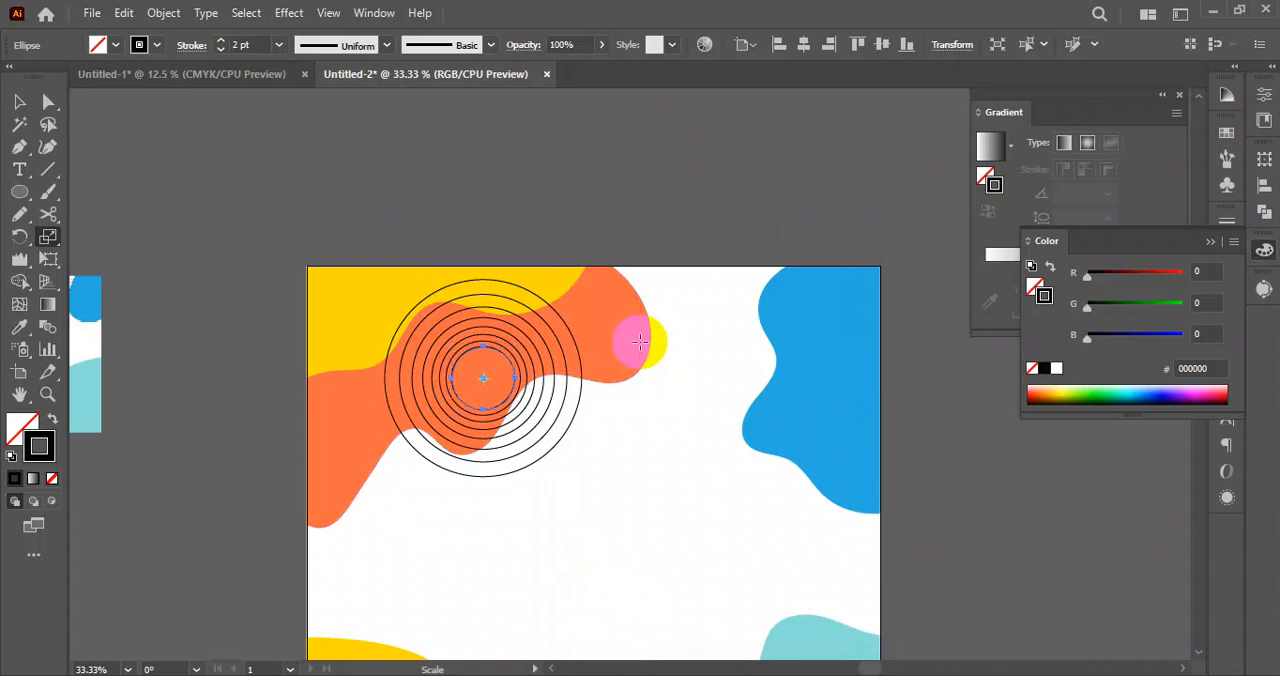
pyautogui.click(19, 101)
pyautogui.click(285, 160)
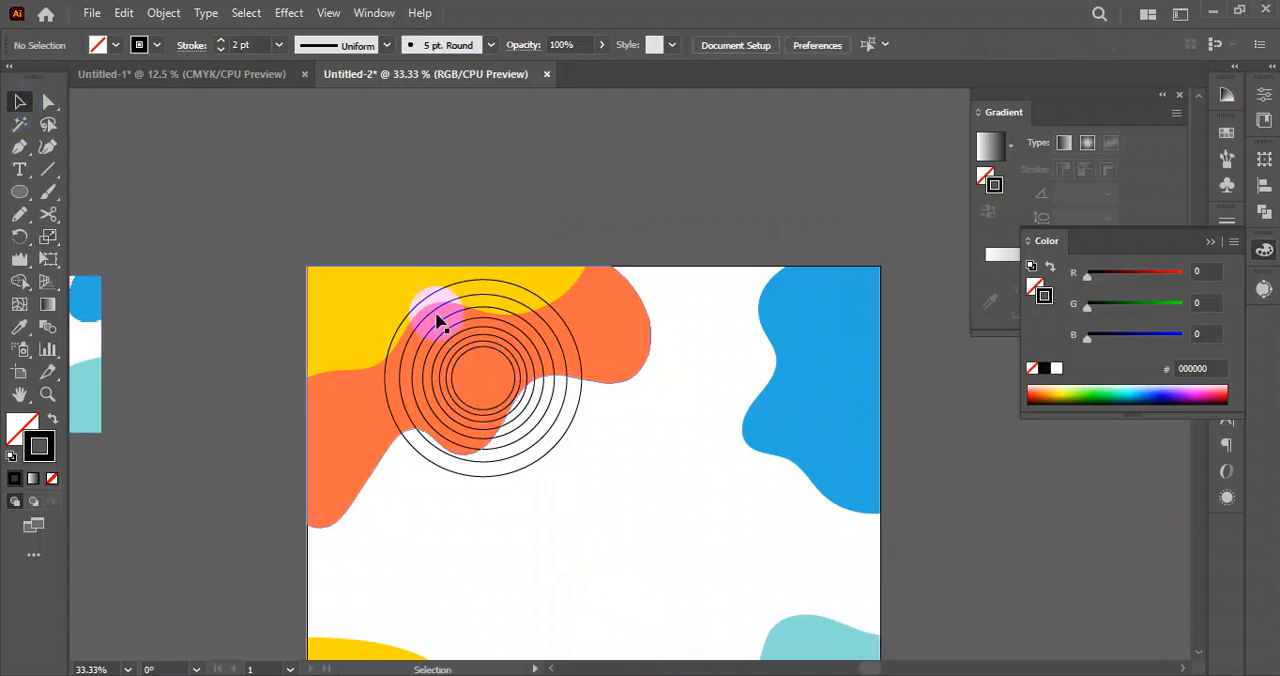
# Select the white background with the yellow and orange shapes, leaving out the circles, and lock them.
pyautogui.scroll(4, 443, 320)
pyautogui.scroll(-2, 434, 428)
pyautogui.scroll(-1, 427, 383)
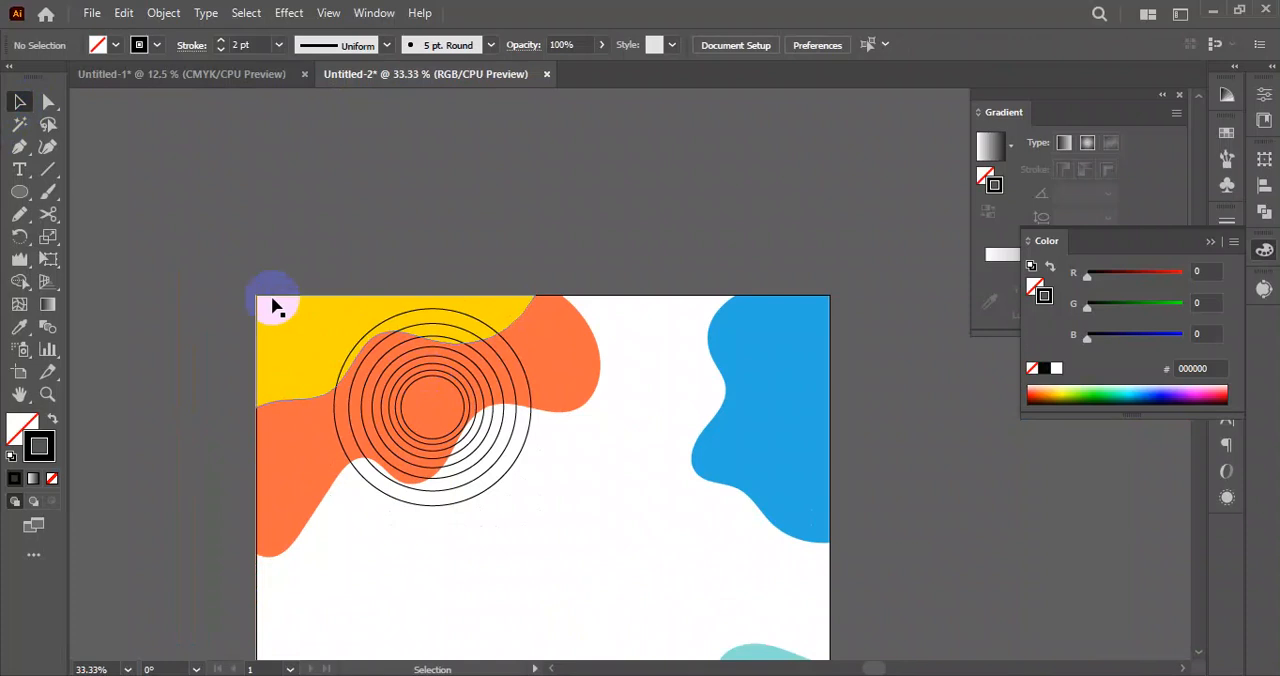
pyautogui.click(294, 585)
pyautogui.scroll(-2, 310, 480)
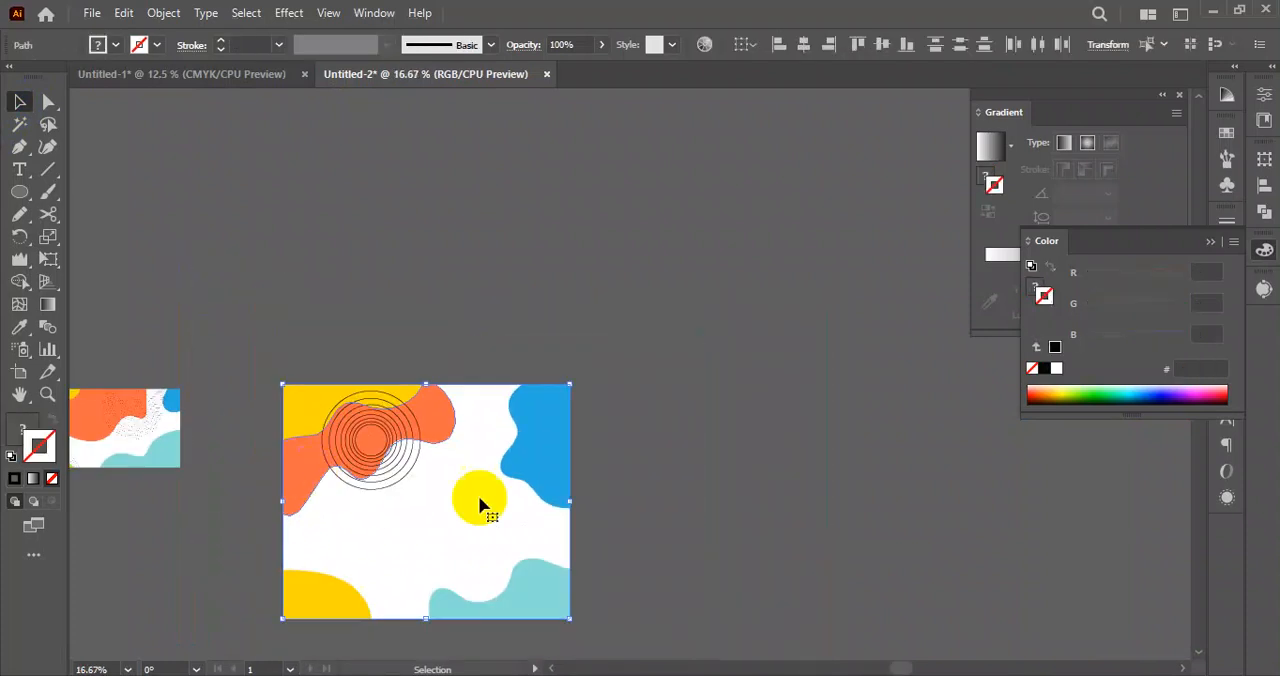
pyautogui.click(607, 490)
pyautogui.moveTo(577, 381); pyautogui.dragTo(689, 348)
pyautogui.moveTo(394, 571); pyautogui.dragTo(420, 608)
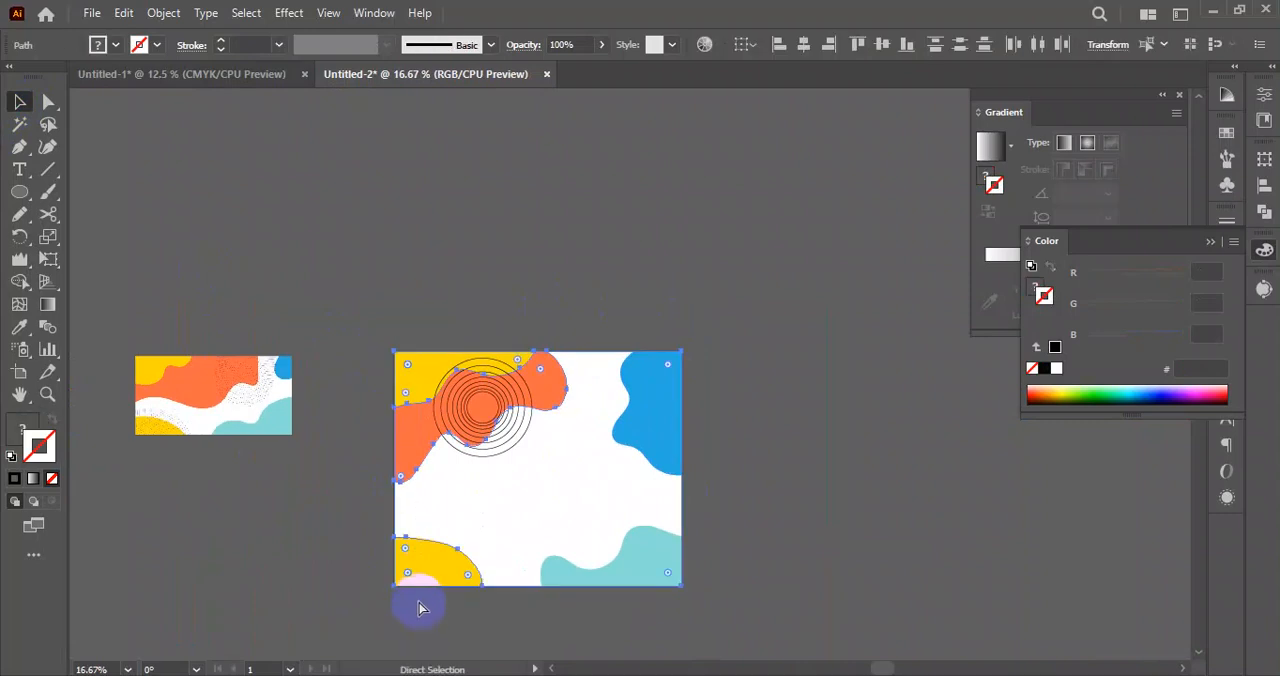
pyautogui.click(420, 607)
# Select all concentric circles, give them a dashed stroke with 12 pt dashes, round caps and round joins, and deselect.
pyautogui.scroll(4, 457, 380)
pyautogui.moveTo(383, 323); pyautogui.dragTo(693, 490)
pyautogui.scroll(-2, 676, 541)
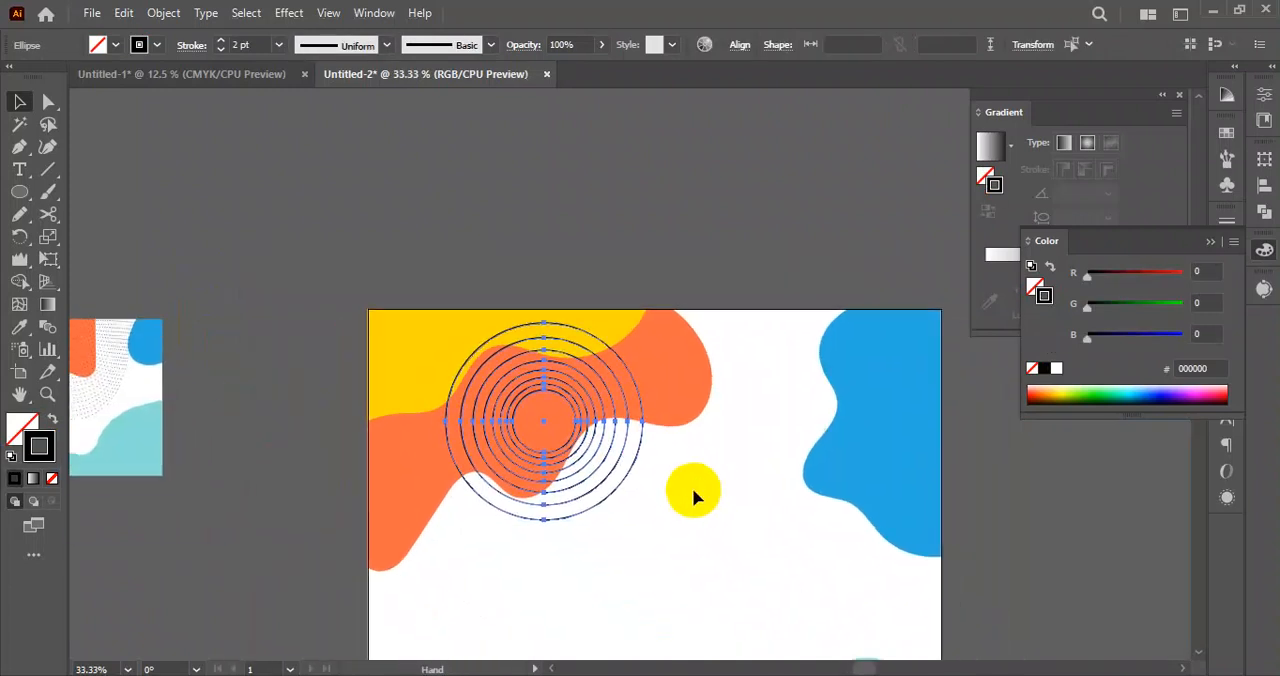
pyautogui.click(193, 47)
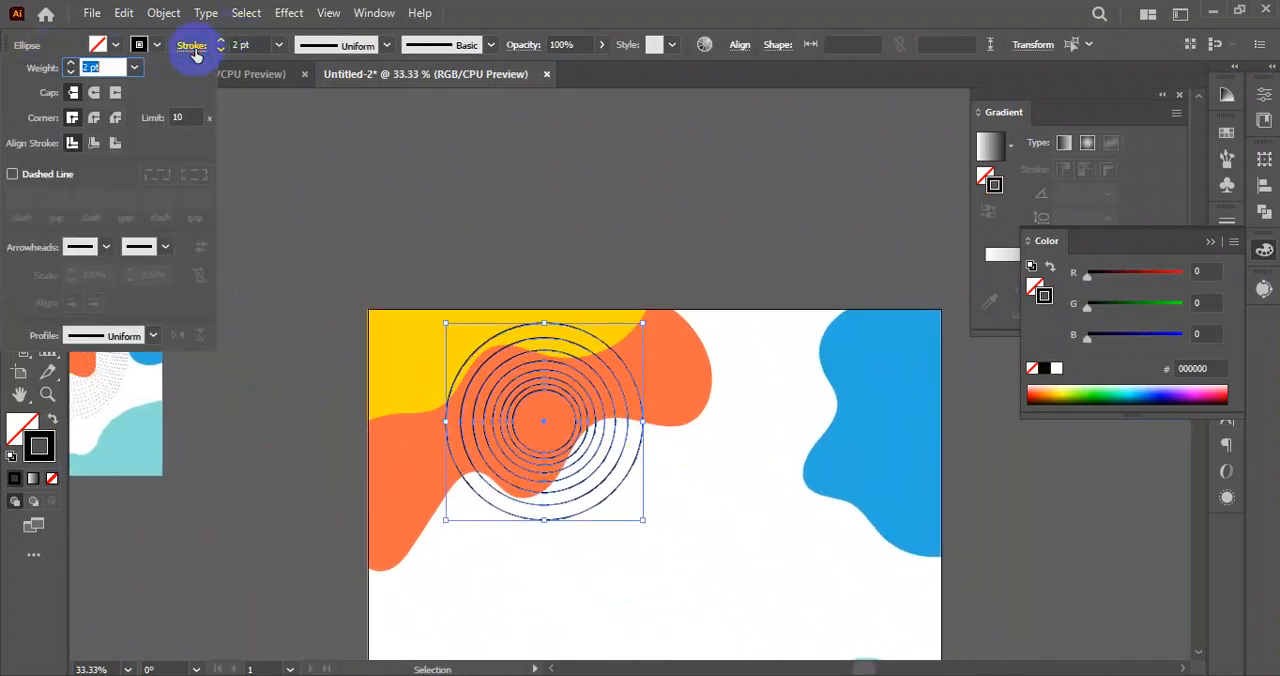
pyautogui.click(12, 175)
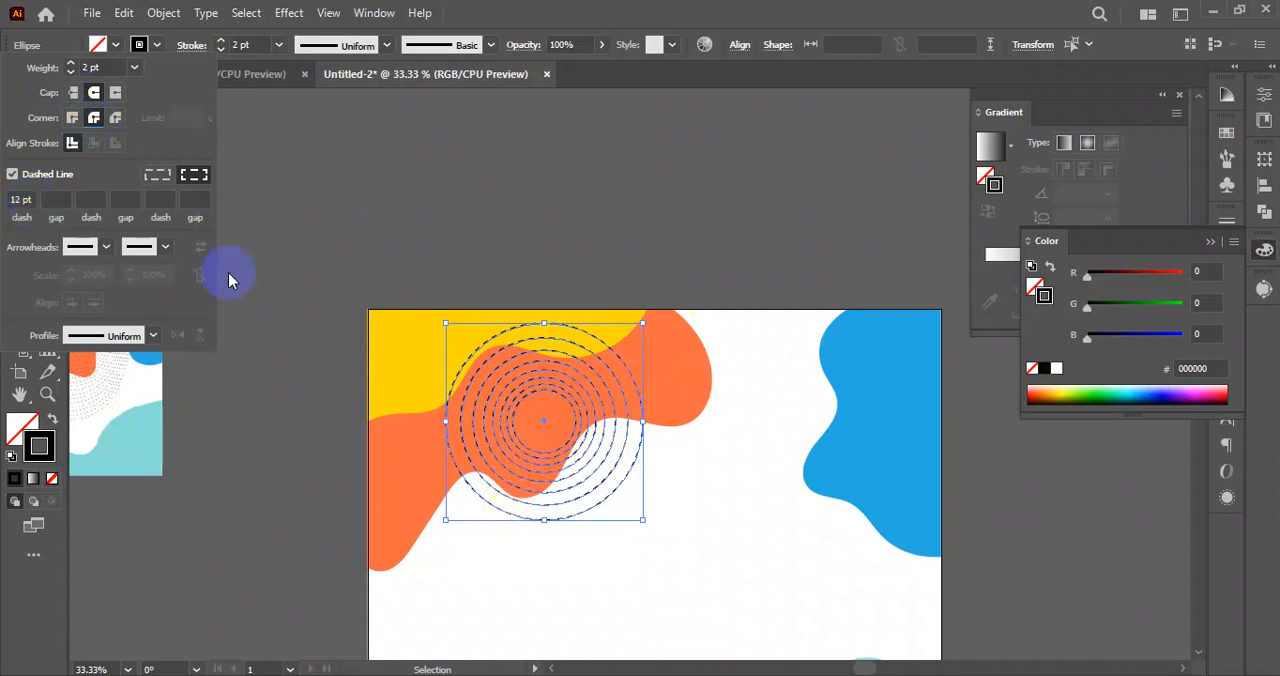
pyautogui.scroll(4, 483, 382)
pyautogui.press('space')
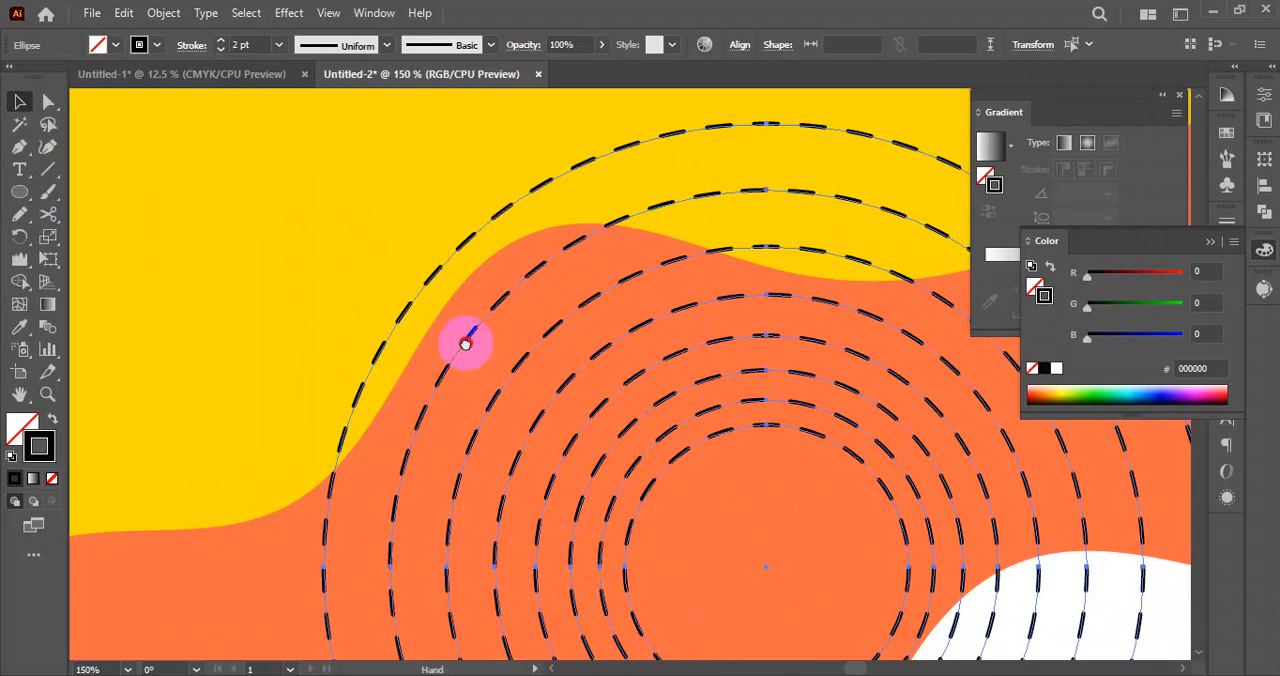
pyautogui.moveTo(465, 344); pyautogui.dragTo(479, 391)
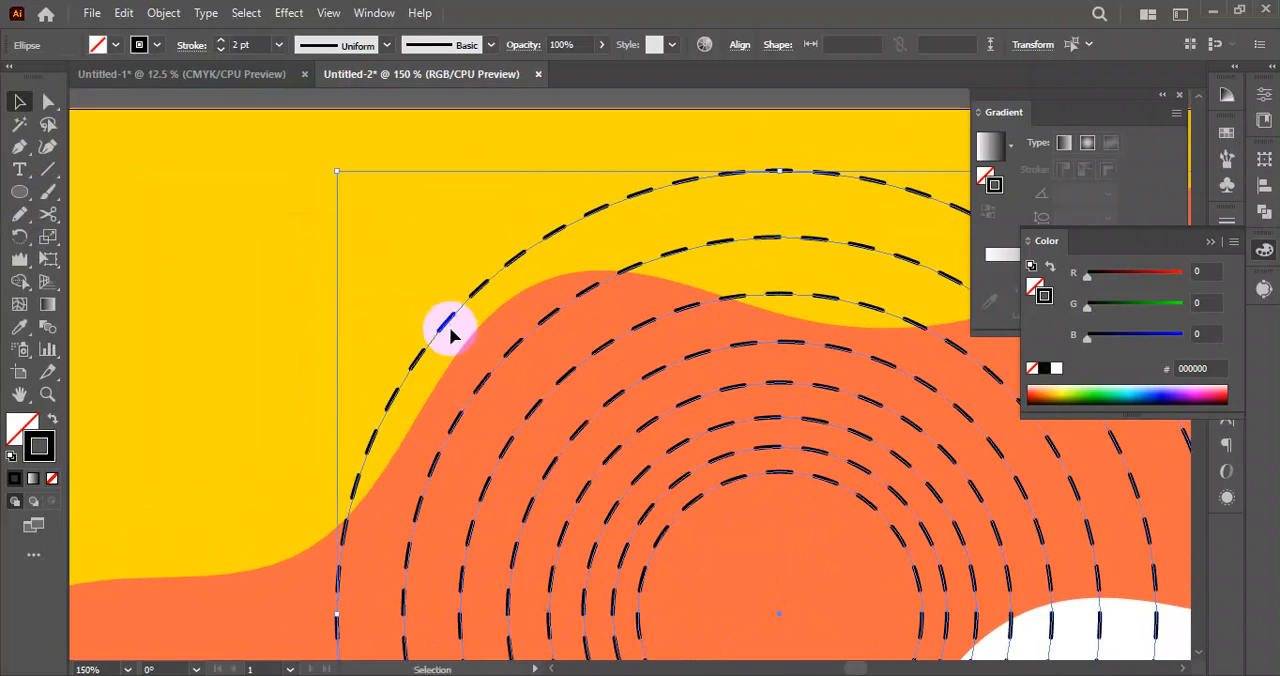
pyautogui.click(285, 172)
# Select all the concentric circles and set the dash length of their dashed stroke to 0 pt.
pyautogui.scroll(-2, 395, 230)
pyautogui.click(732, 541)
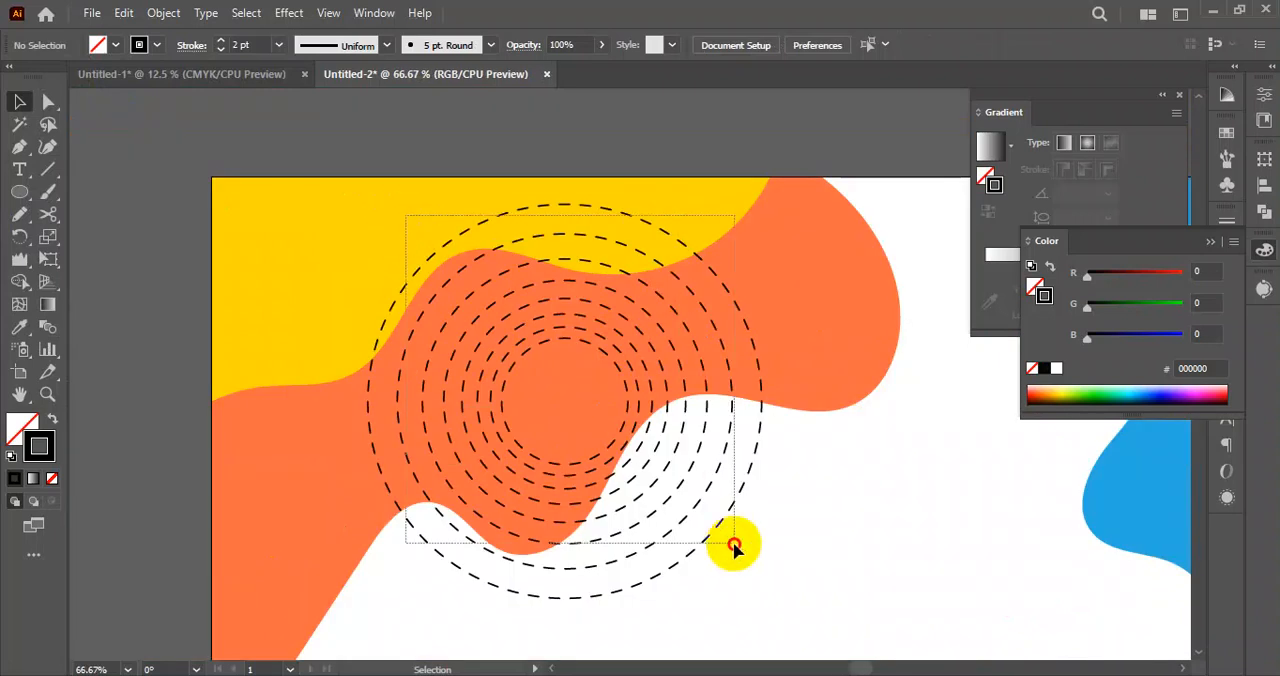
pyautogui.click(188, 46)
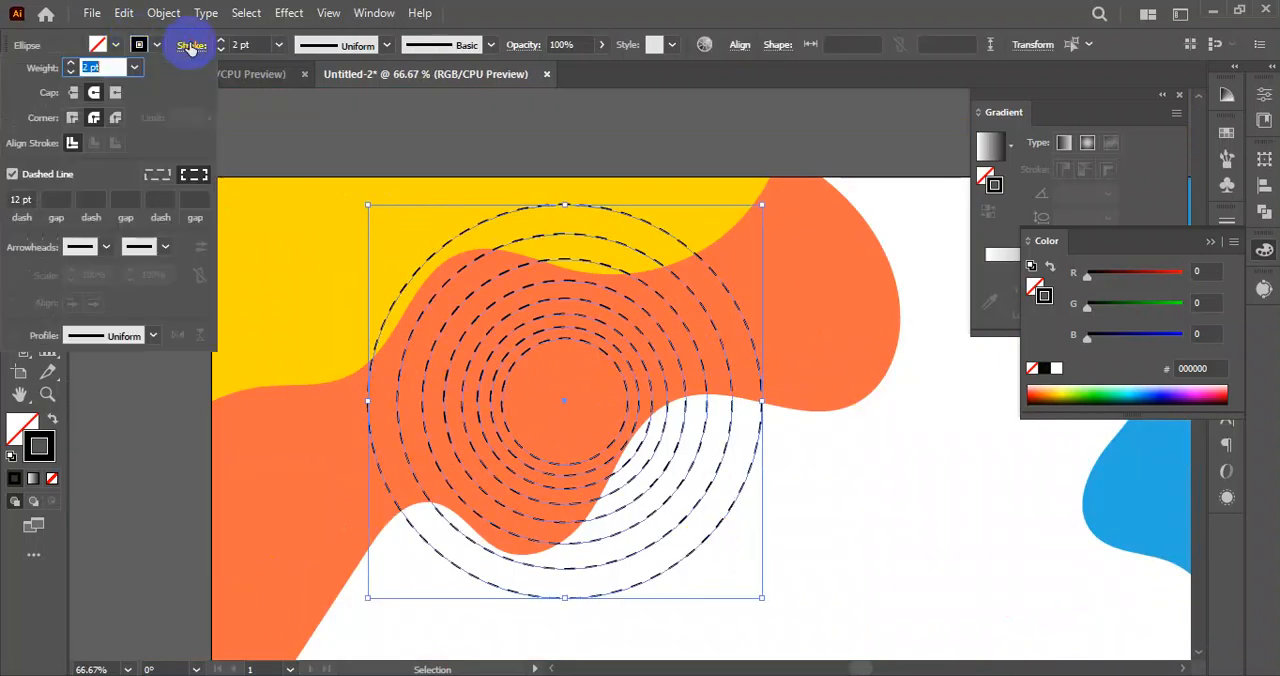
pyautogui.click(31, 200)
pyautogui.write('3')
pyautogui.press('Return')
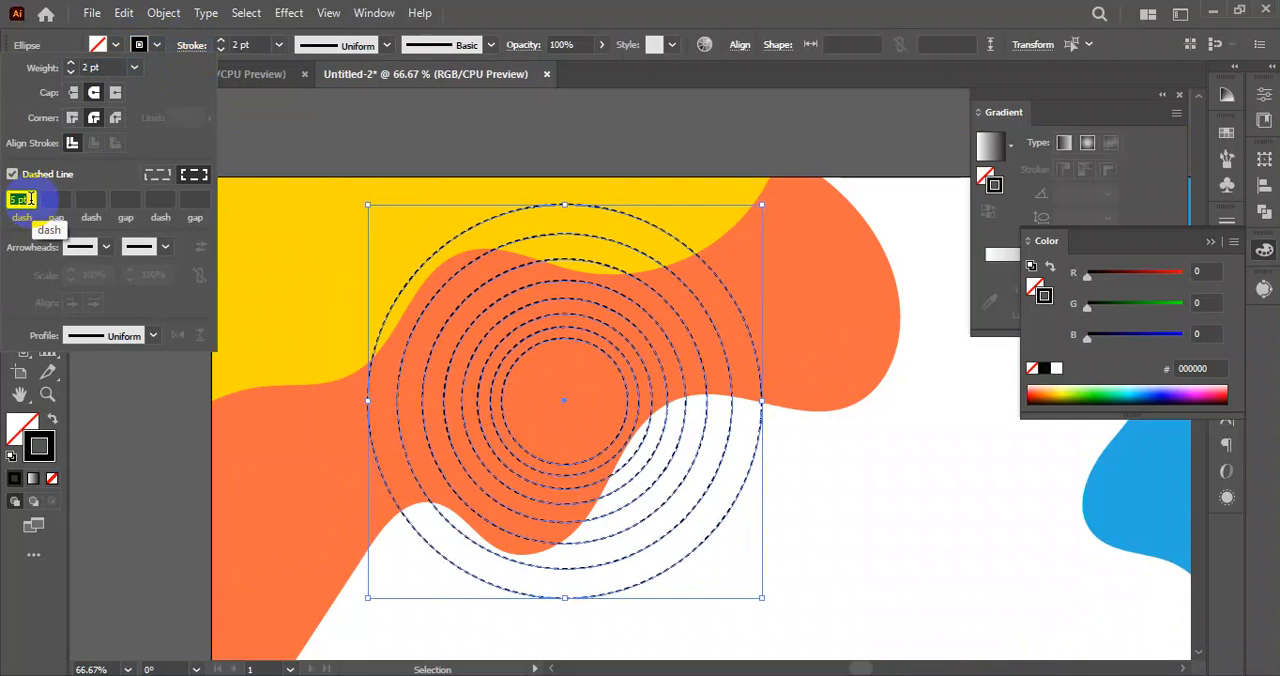
pyautogui.write('5')
pyautogui.press('Return')
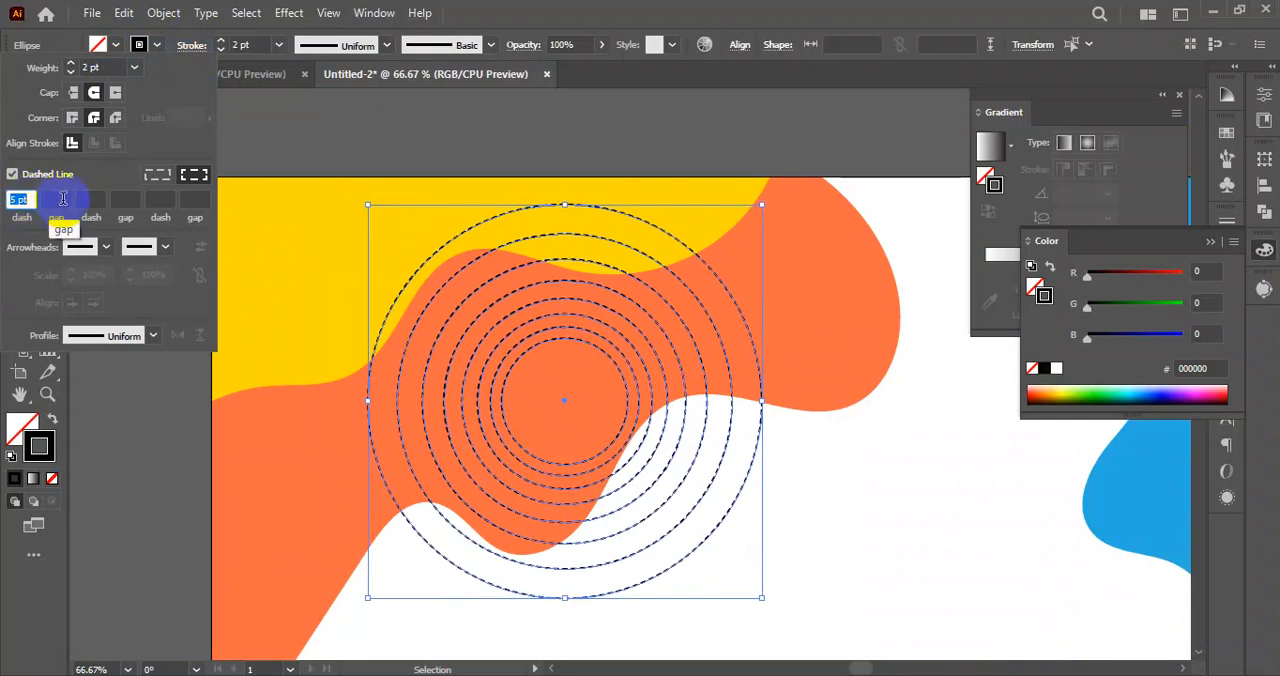
pyautogui.write('0')
pyautogui.press('Return')
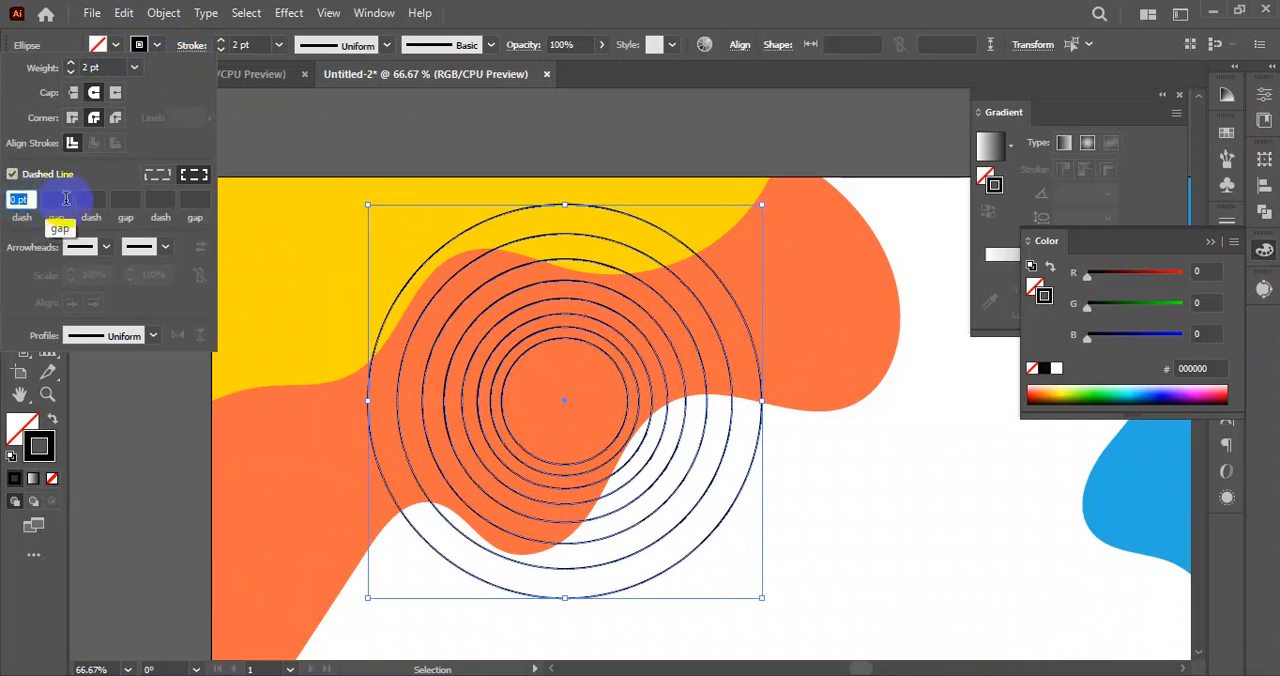
# Set the circles' stroke weight to 4 pt and the dash gap to 8 pt to form dotted rings, and deselect.
pyautogui.write('4')
pyautogui.press('Return')
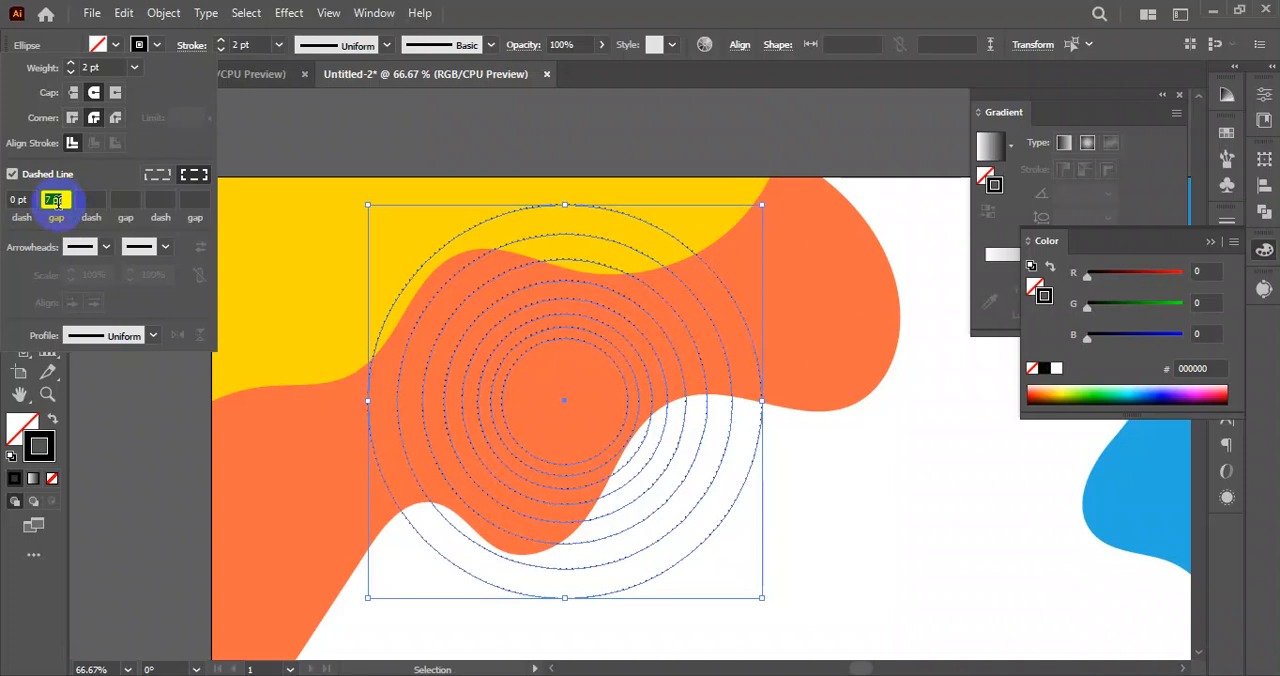
pyautogui.click(71, 64)
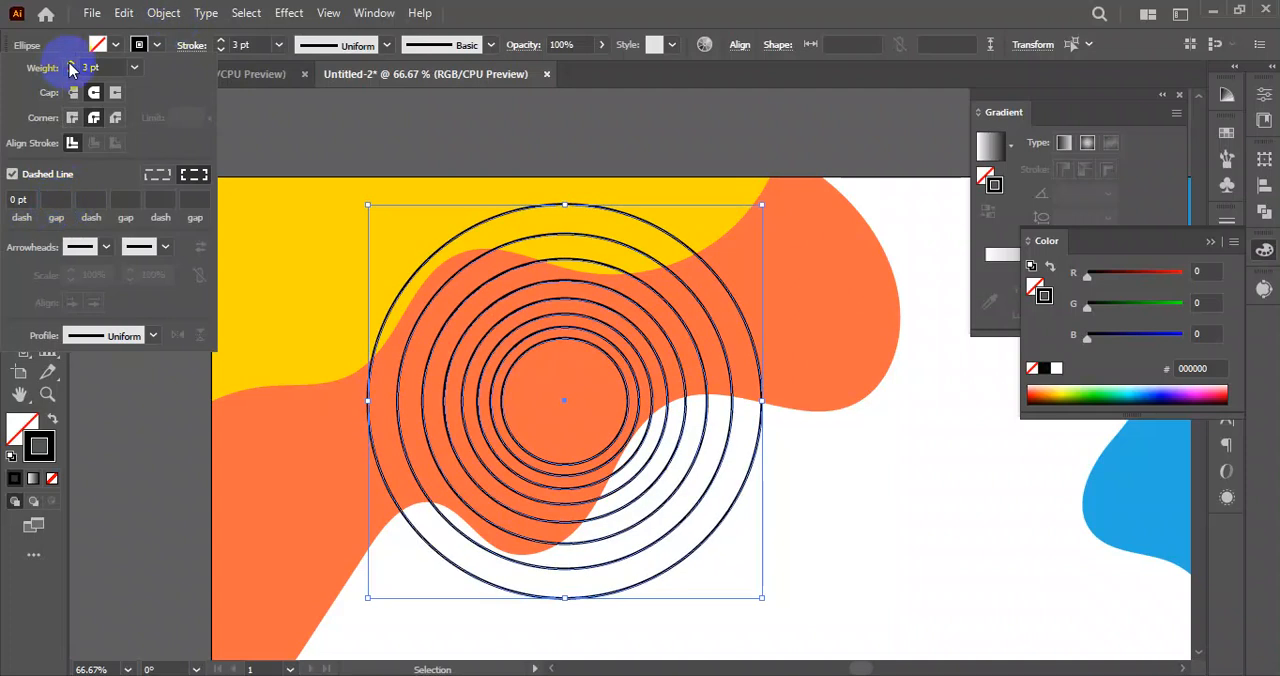
pyautogui.click(71, 64)
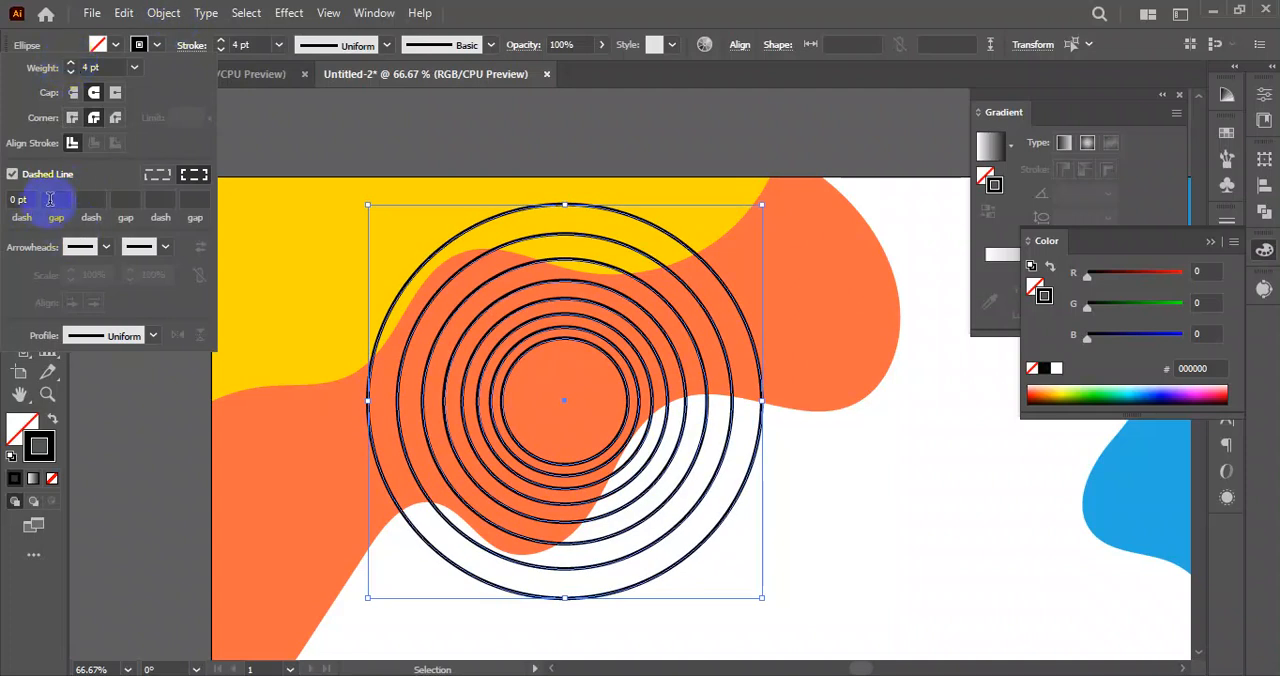
pyautogui.scroll(9, 56, 197)
pyautogui.scroll(-1, 53, 199)
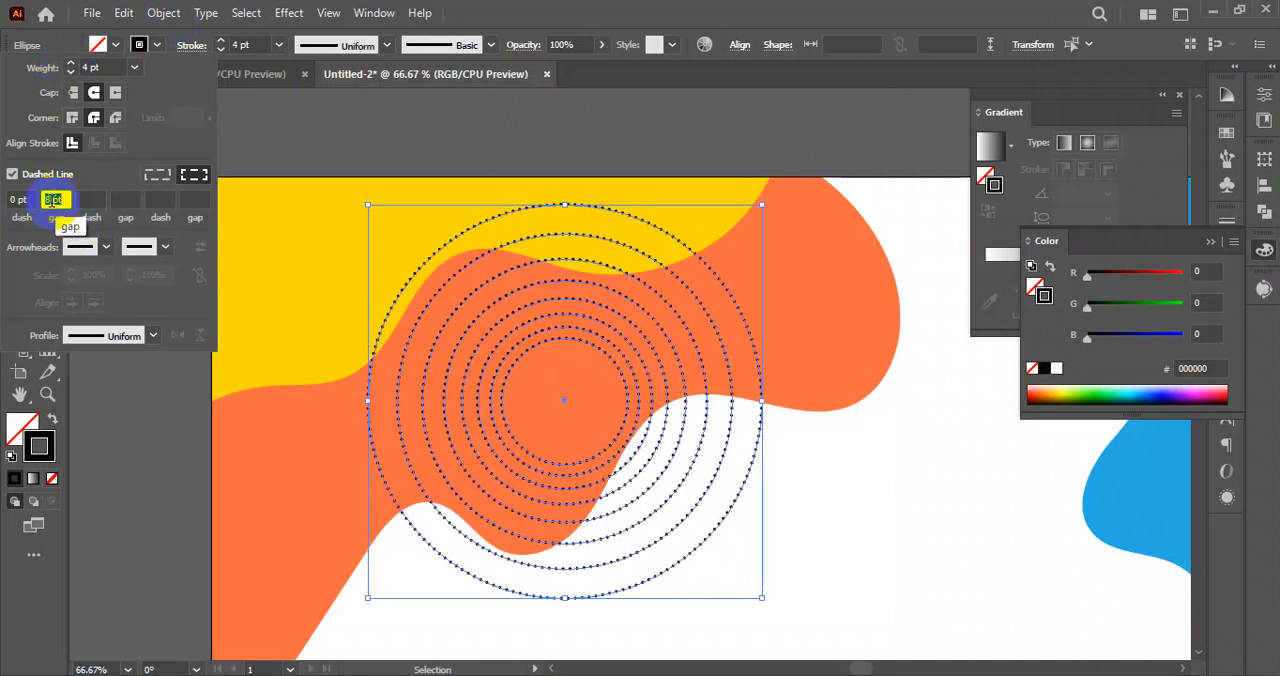
pyautogui.press('Return')
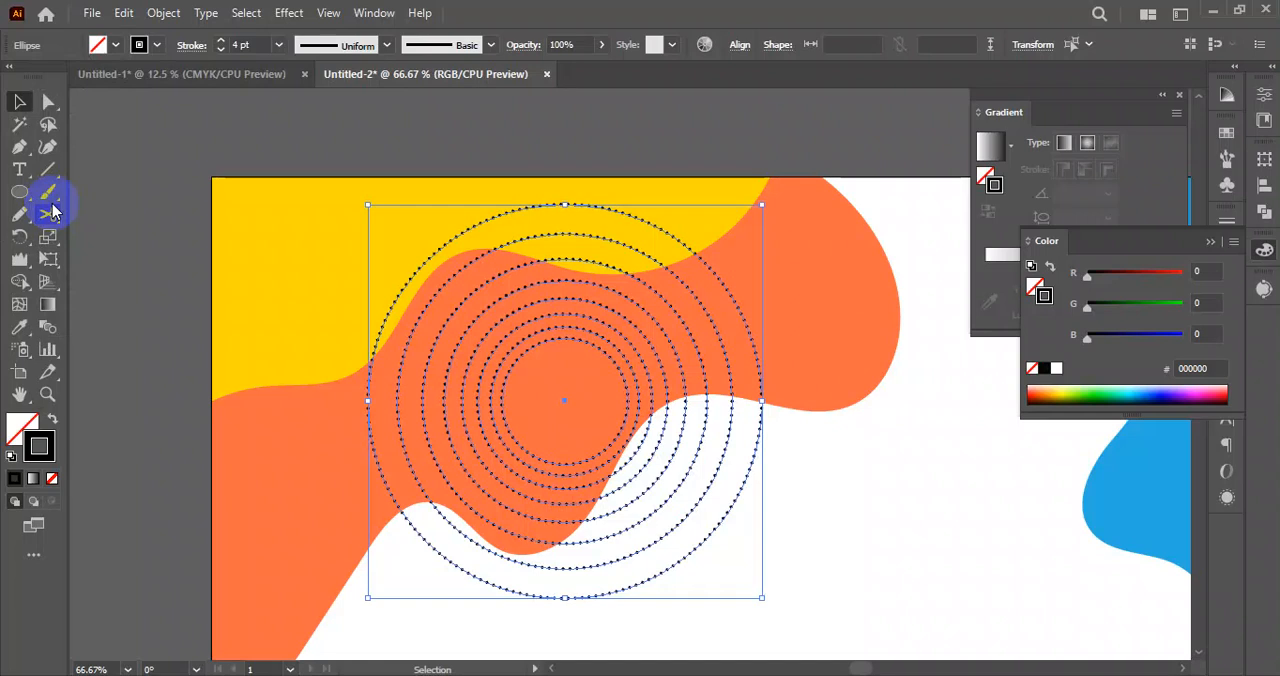
pyautogui.click(171, 234)
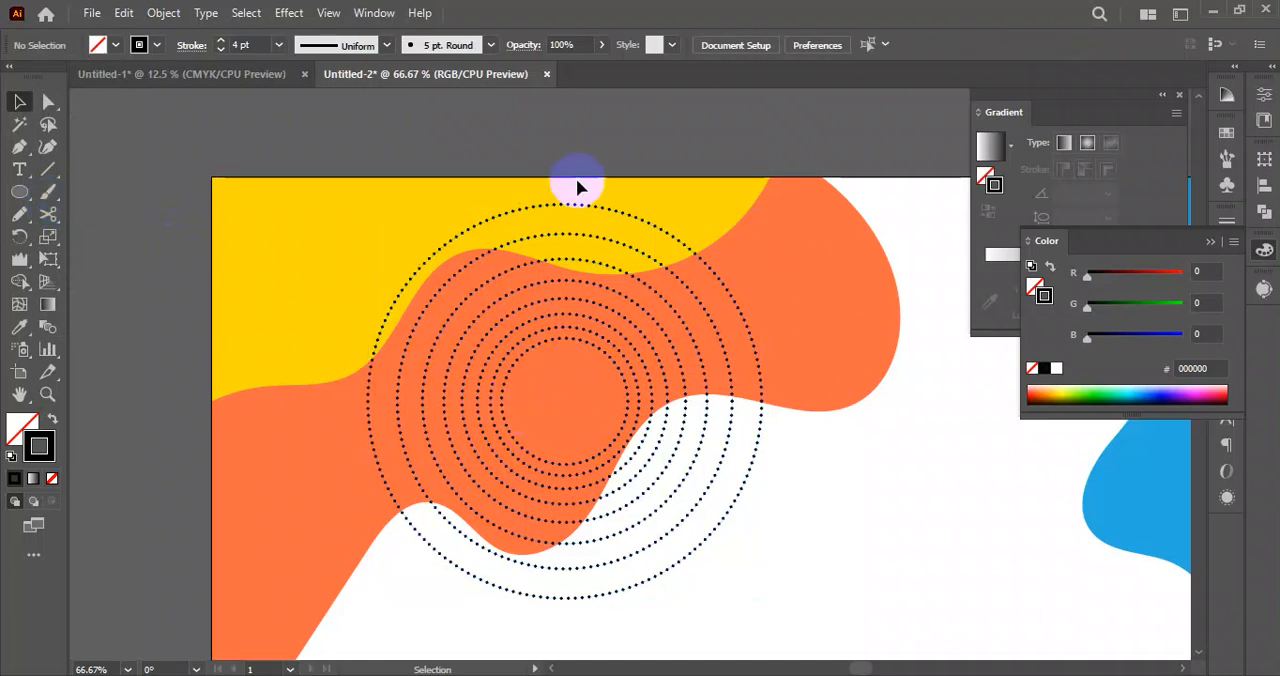
# Select all the dotted circles over the orange shape, group them, and deselect.
pyautogui.scroll(-3, 526, 374)
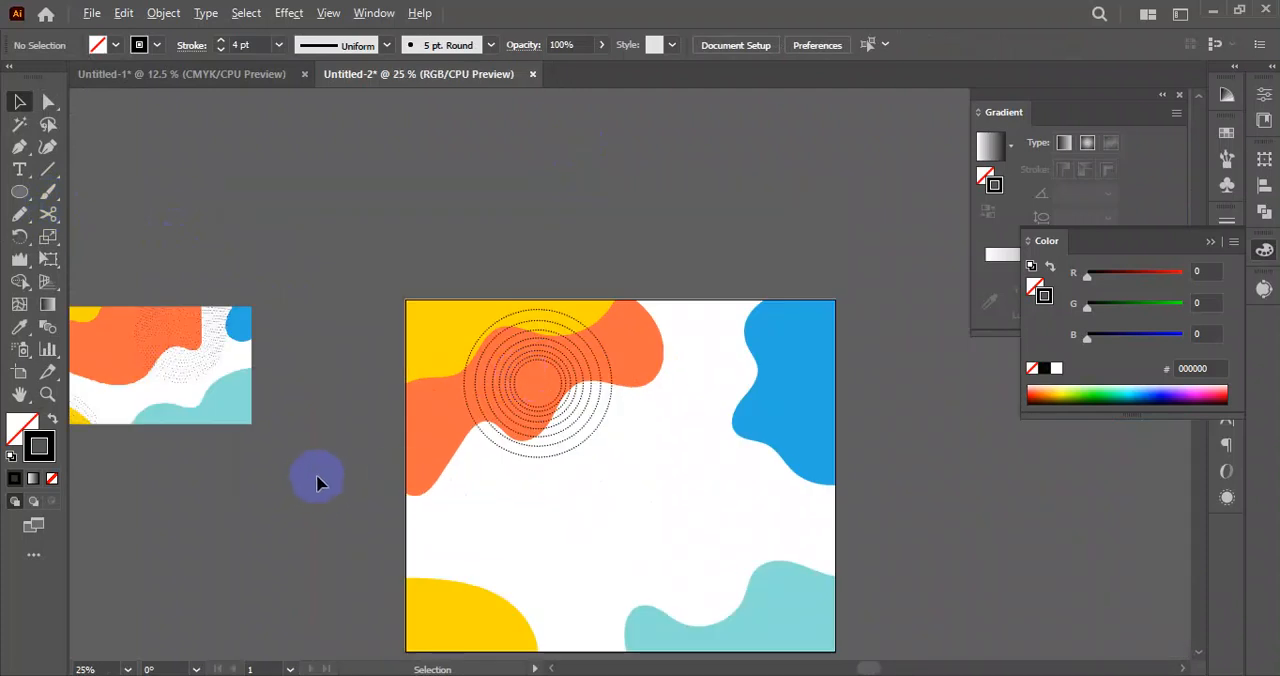
pyautogui.scroll(-1, 316, 483)
pyautogui.scroll(5, 469, 409)
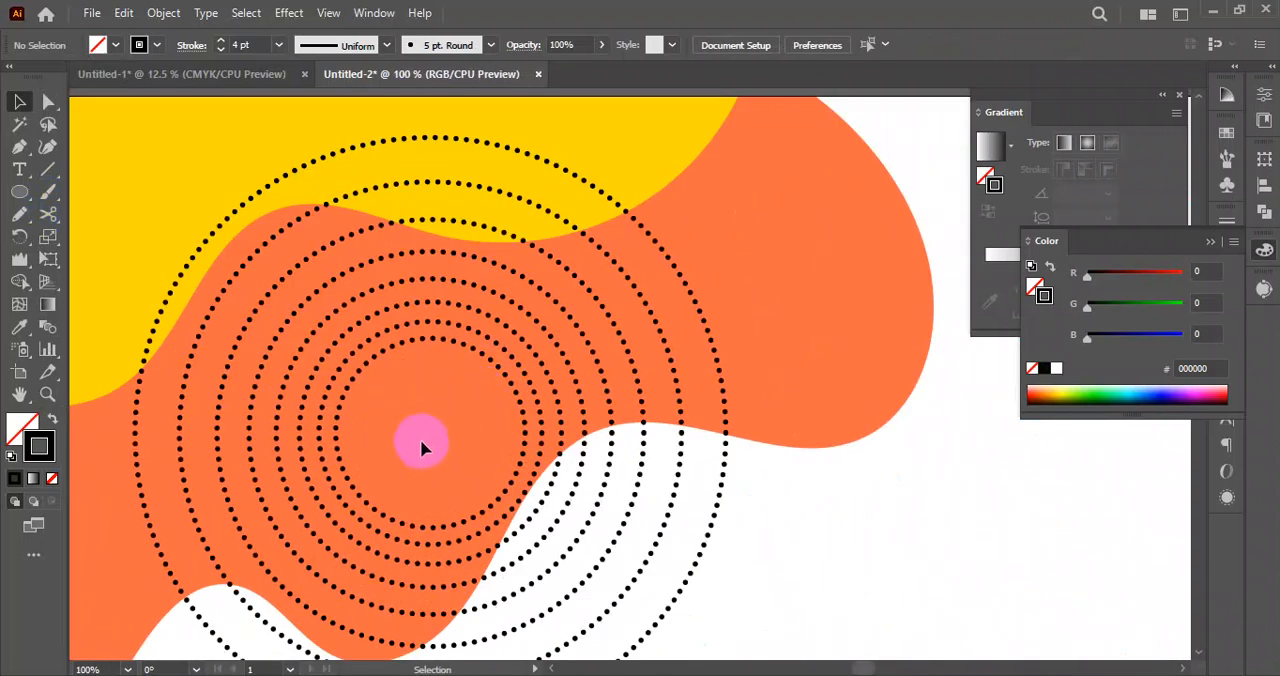
pyautogui.scroll(-4, 423, 432)
pyautogui.moveTo(480, 319); pyautogui.dragTo(566, 266)
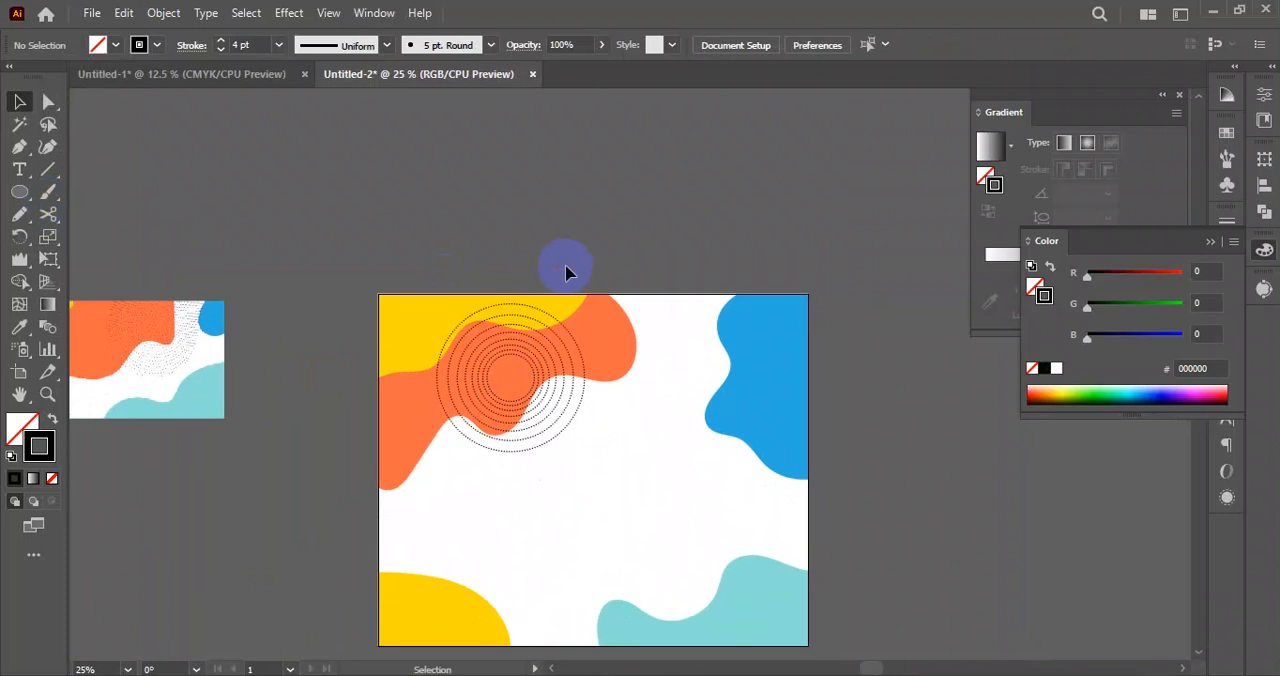
pyautogui.scroll(1, 588, 465)
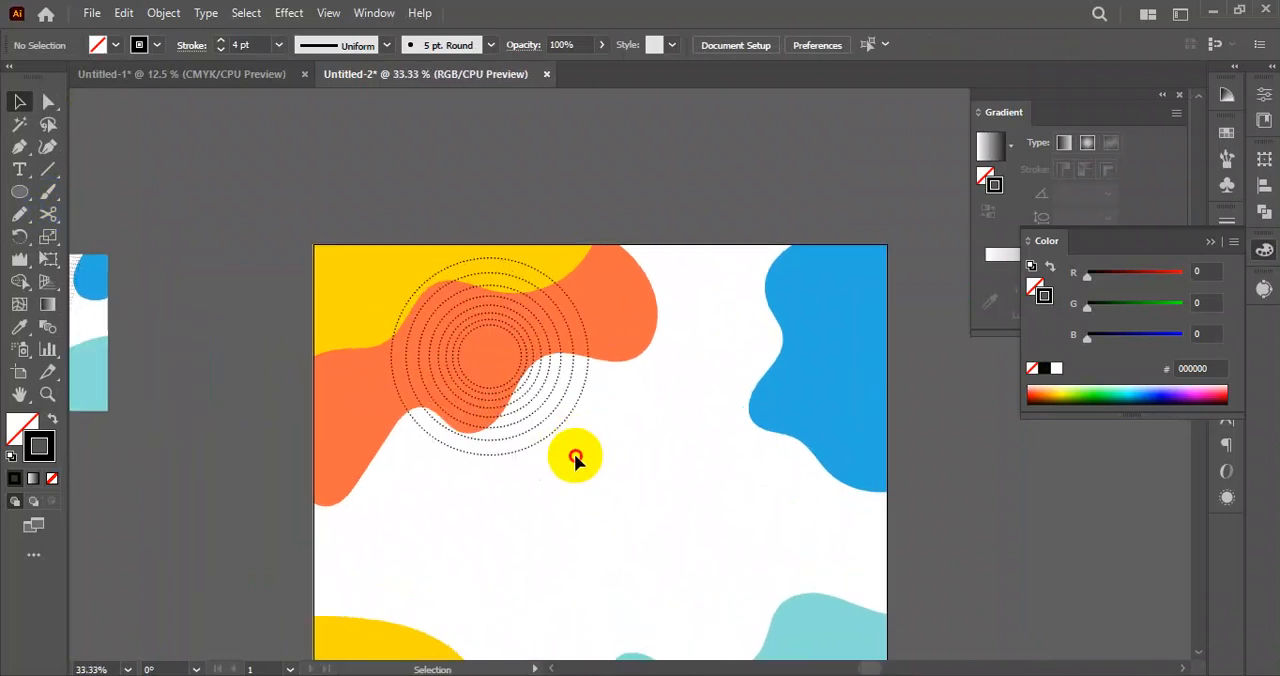
pyautogui.click(484, 320)
pyautogui.moveTo(483, 316); pyautogui.dragTo(482, 313)
pyautogui.moveTo(626, 453); pyautogui.dragTo(573, 430)
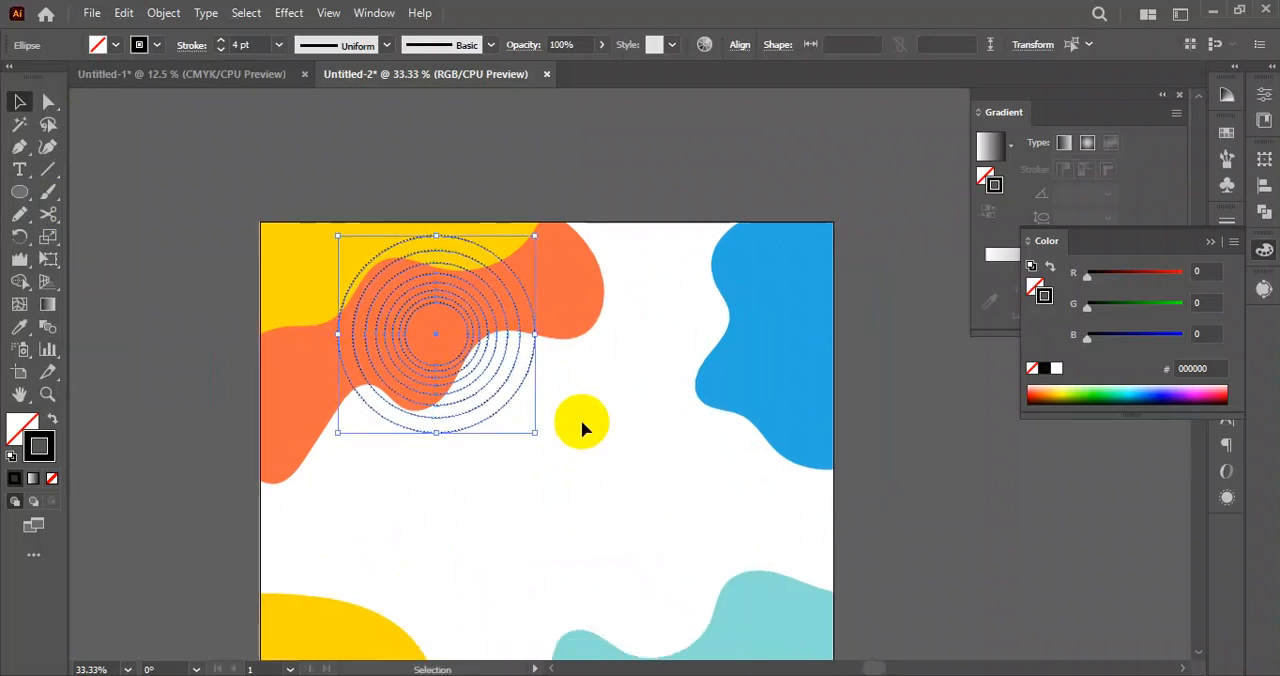
pyautogui.click(566, 428)
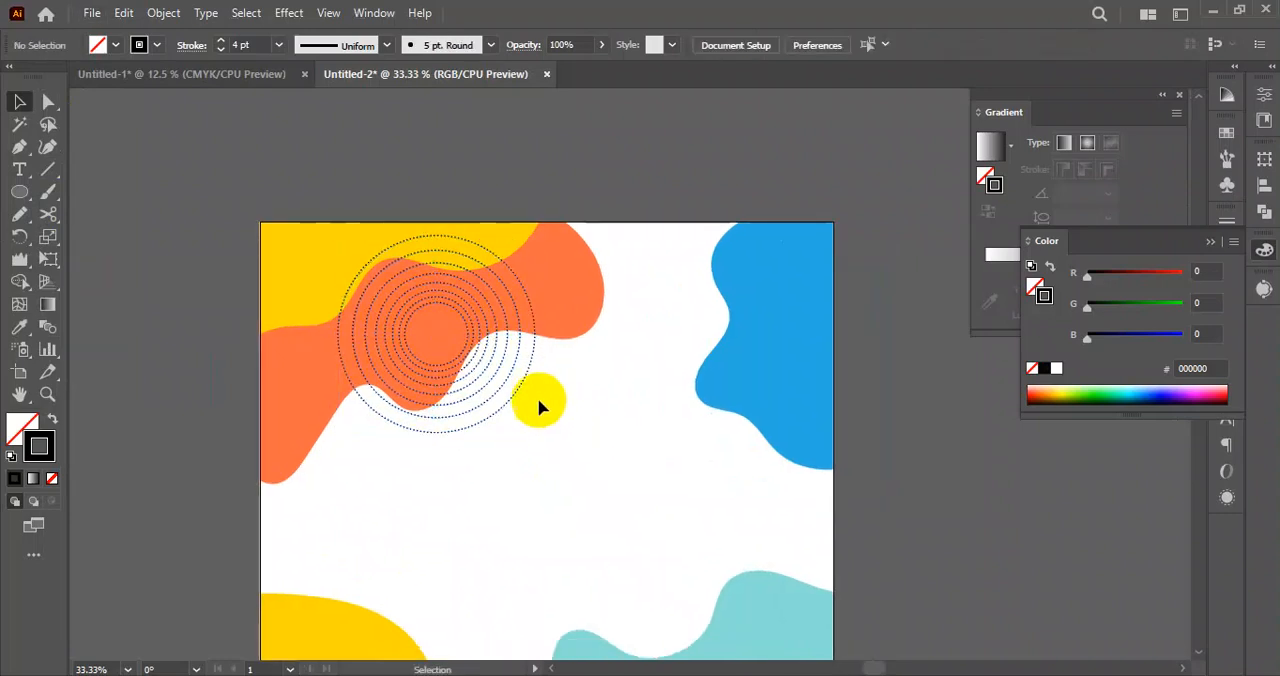
pyautogui.click(573, 424)
pyautogui.moveTo(573, 420); pyautogui.dragTo(420, 322)
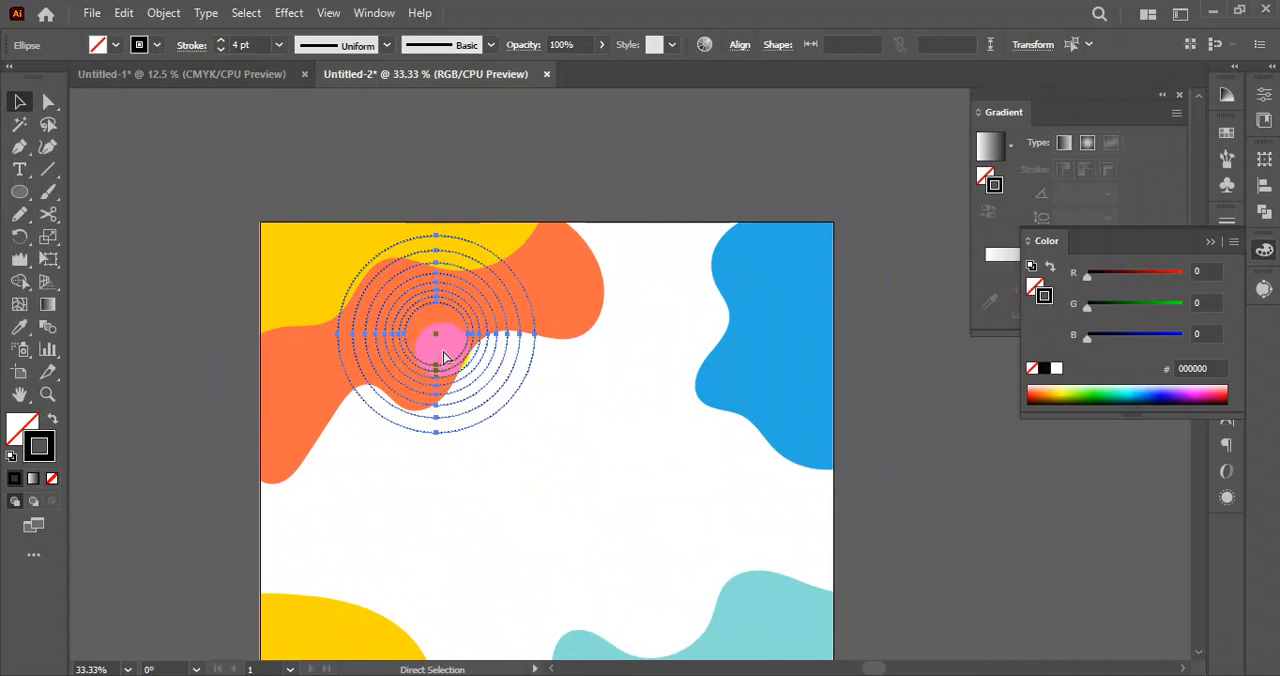
pyautogui.click(589, 476)
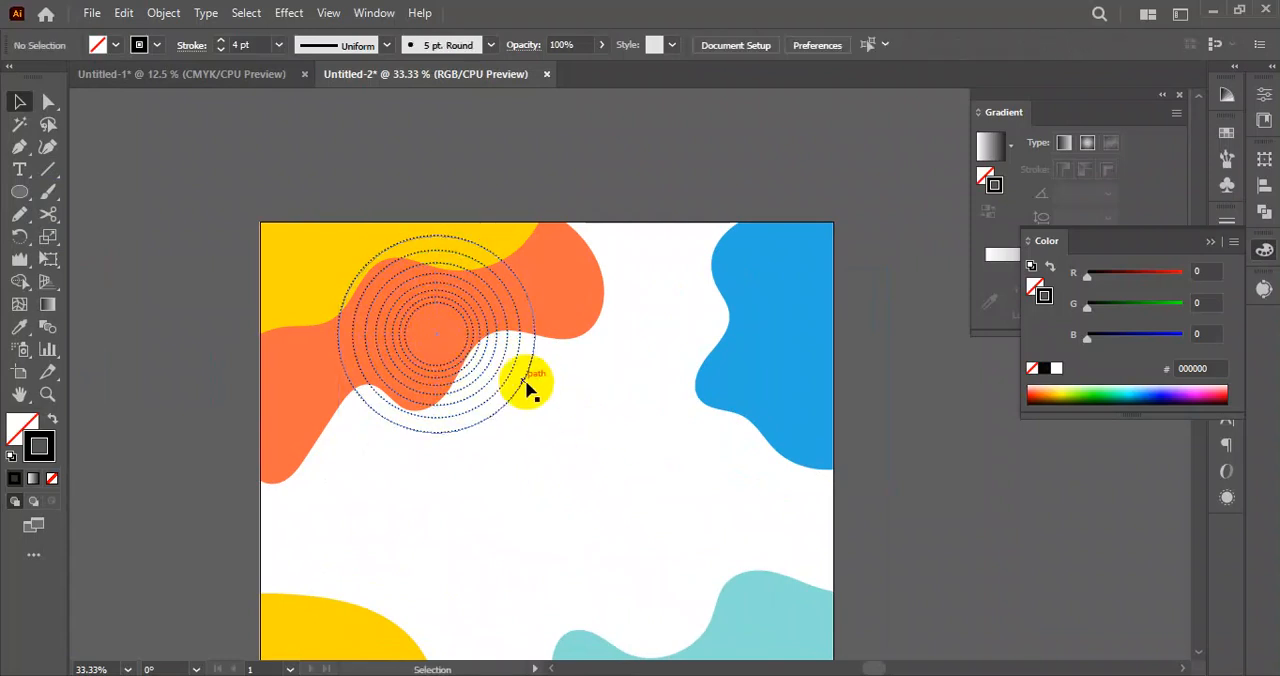
# Duplicate the dotted circle group onto the white area just above the teal shape, and deselect.
pyautogui.moveTo(523, 388); pyautogui.dragTo(602, 435)
pyautogui.moveTo(523, 386); pyautogui.dragTo(731, 552)
pyautogui.scroll(-3, 889, 486)
pyautogui.click(893, 484)
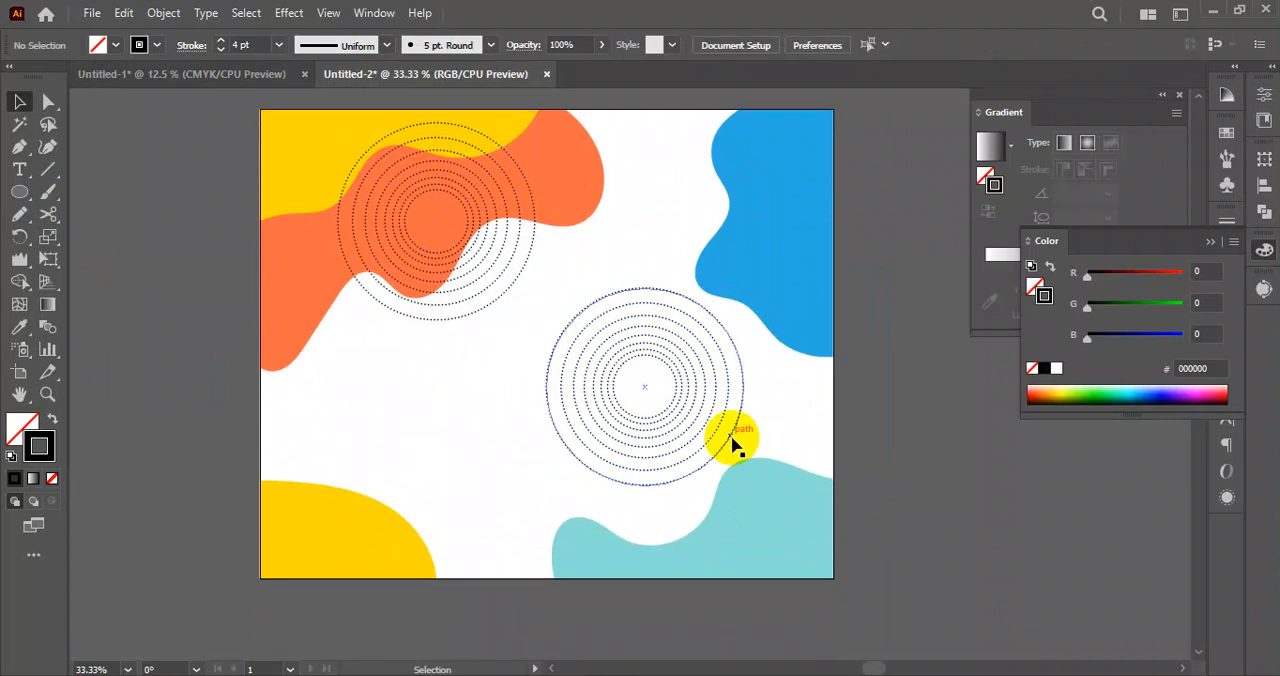
# Move the duplicated circle group over the teal shape so it overlaps the artboard's lower-right corner.
pyautogui.moveTo(728, 447); pyautogui.dragTo(857, 569)
pyautogui.scroll(-3, 855, 532)
pyautogui.moveTo(838, 521); pyautogui.dragTo(883, 538)
pyautogui.click(983, 560)
# Fine-tune the position of the circle group over the teal shape, shifting it slightly left and down, and deselect.
pyautogui.click(833, 518)
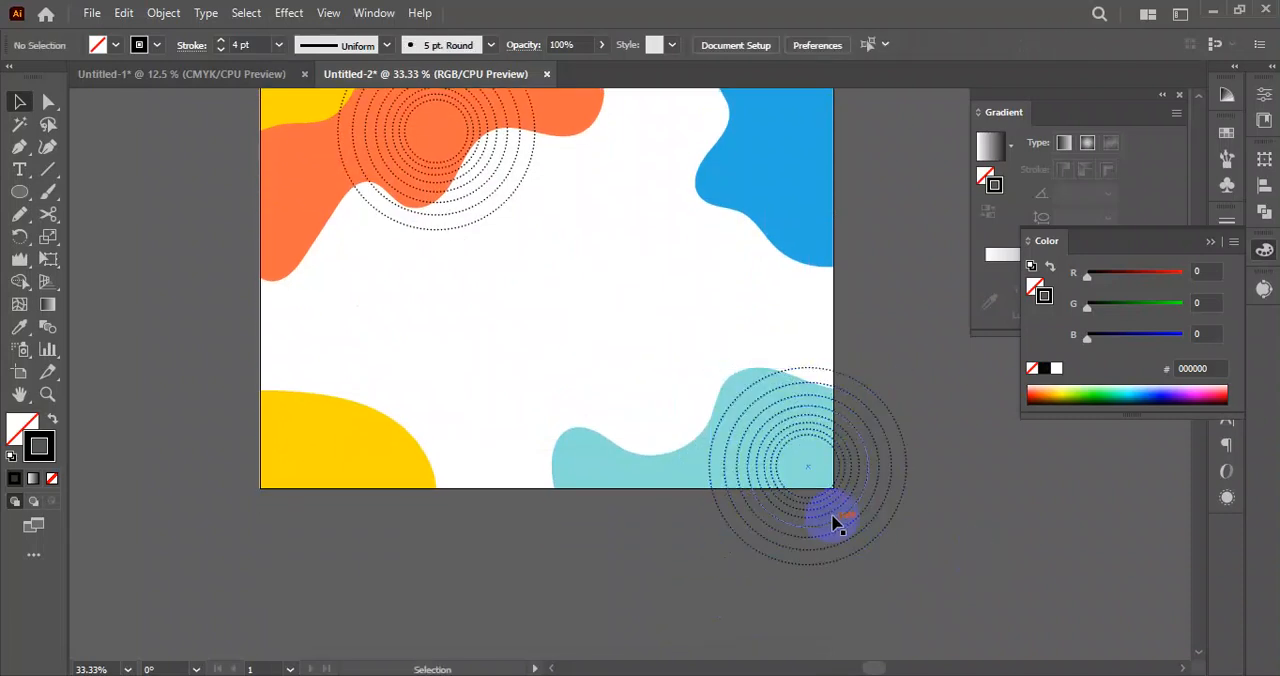
pyautogui.moveTo(831, 508); pyautogui.dragTo(817, 523)
pyautogui.click(926, 560)
pyautogui.scroll(-2, 848, 541)
pyautogui.moveTo(930, 555); pyautogui.dragTo(880, 462)
pyautogui.scroll(2, 770, 524)
pyautogui.scroll(-1, 896, 448)
pyautogui.moveTo(817, 498); pyautogui.dragTo(820, 497)
pyautogui.click(900, 441)
pyautogui.click(789, 504)
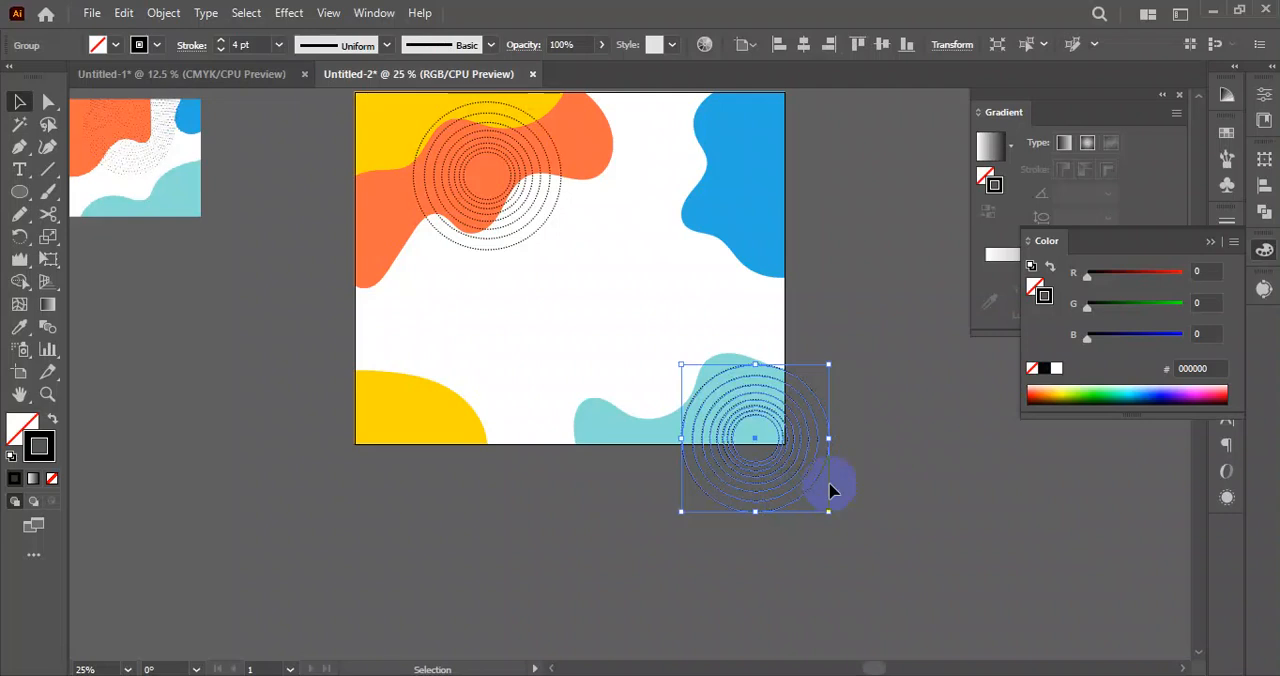
pyautogui.click(880, 462)
# Select the teal shape with its circle group, unlock all locked objects in the artwork, and deselect.
pyautogui.scroll(3, 786, 520)
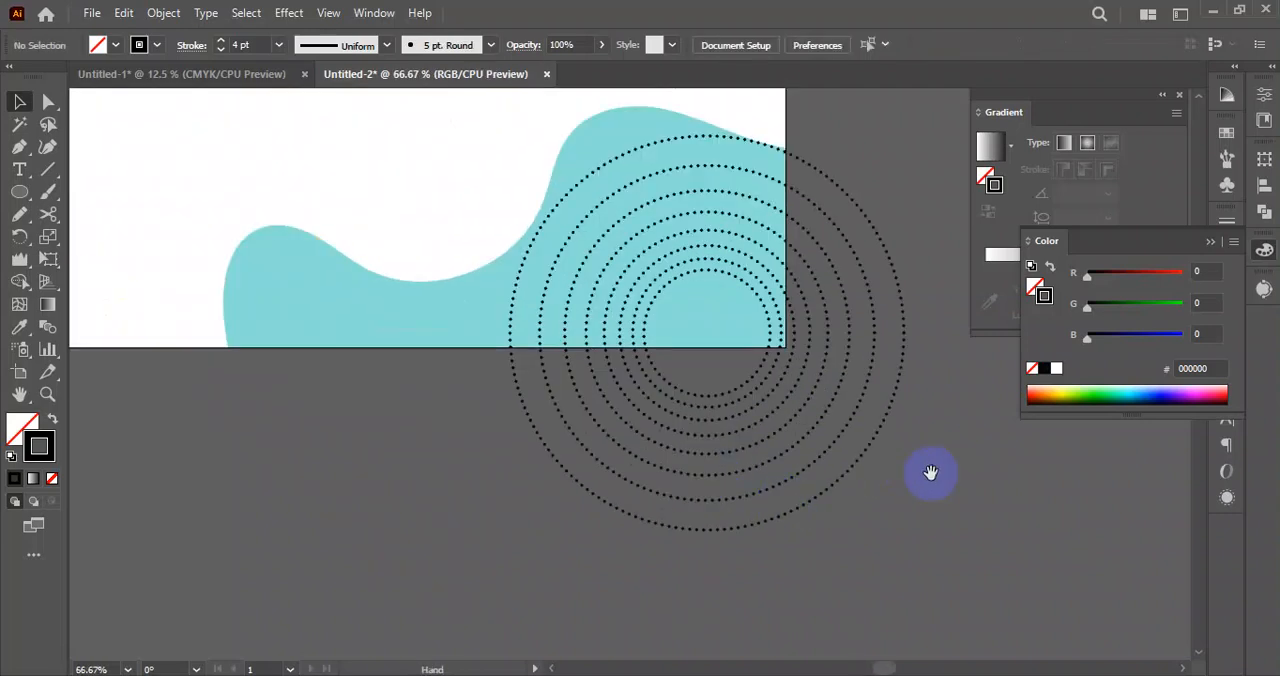
pyautogui.click(449, 403)
pyautogui.scroll(5, 460, 405)
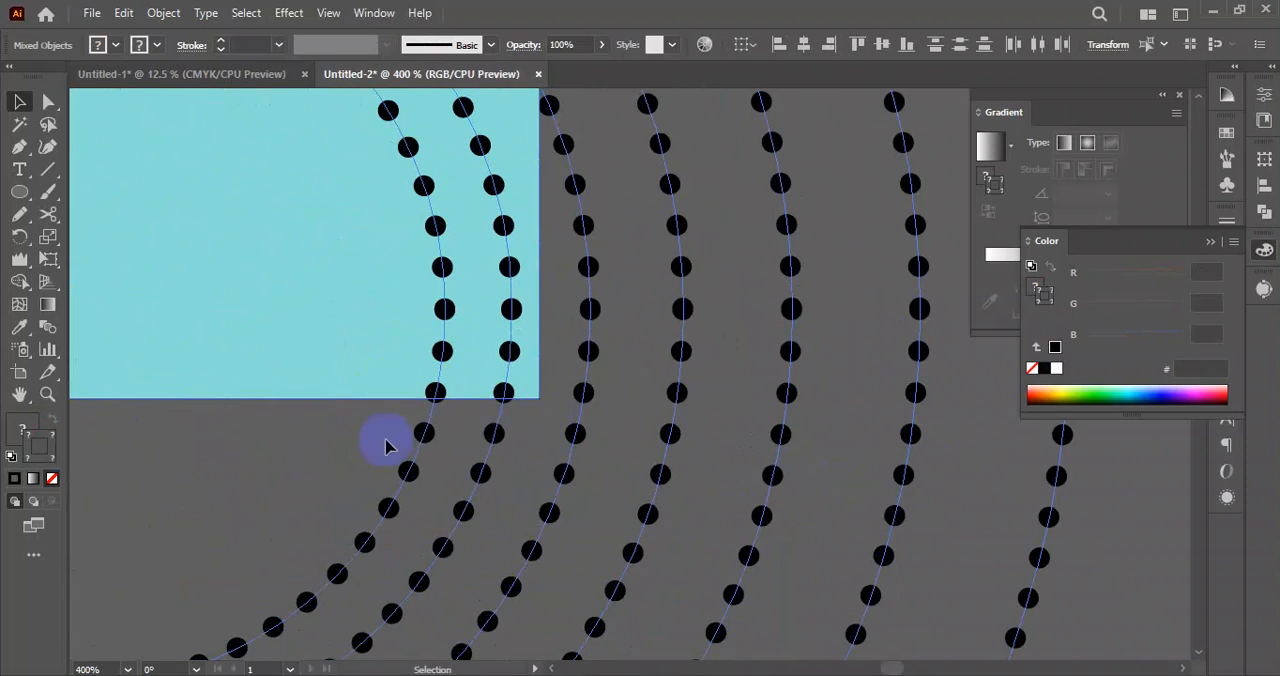
pyautogui.scroll(-3, 434, 416)
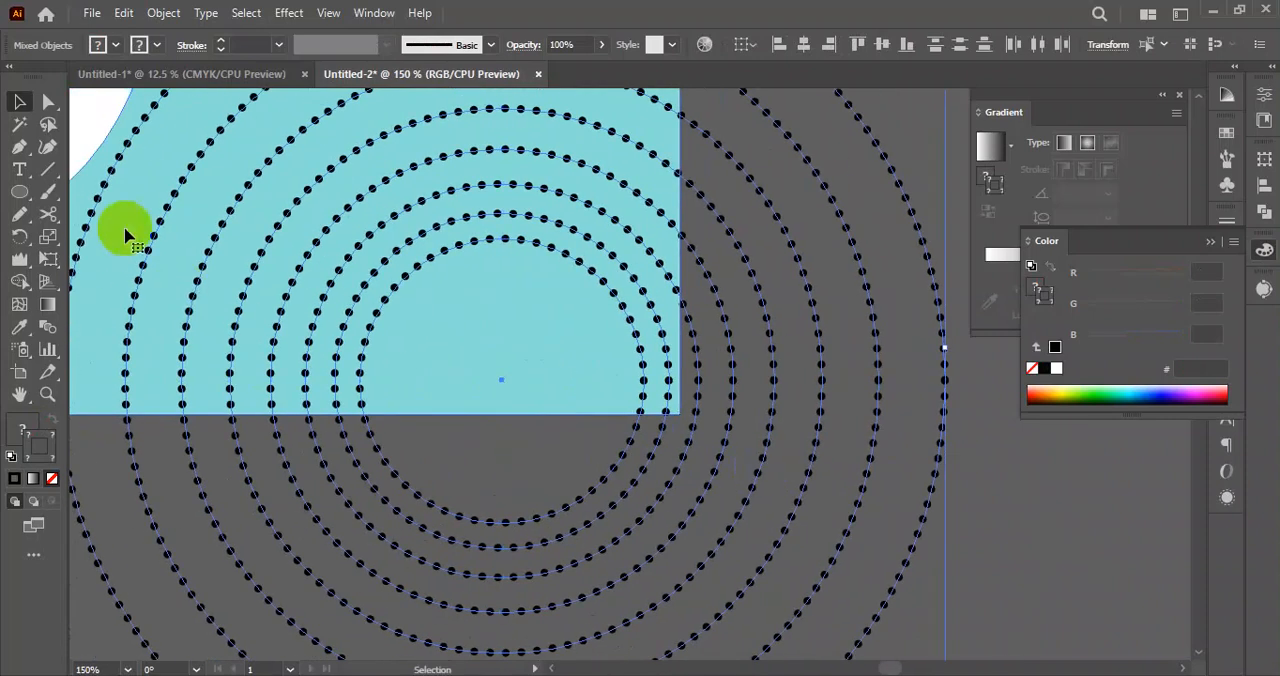
pyautogui.scroll(-4, 495, 375)
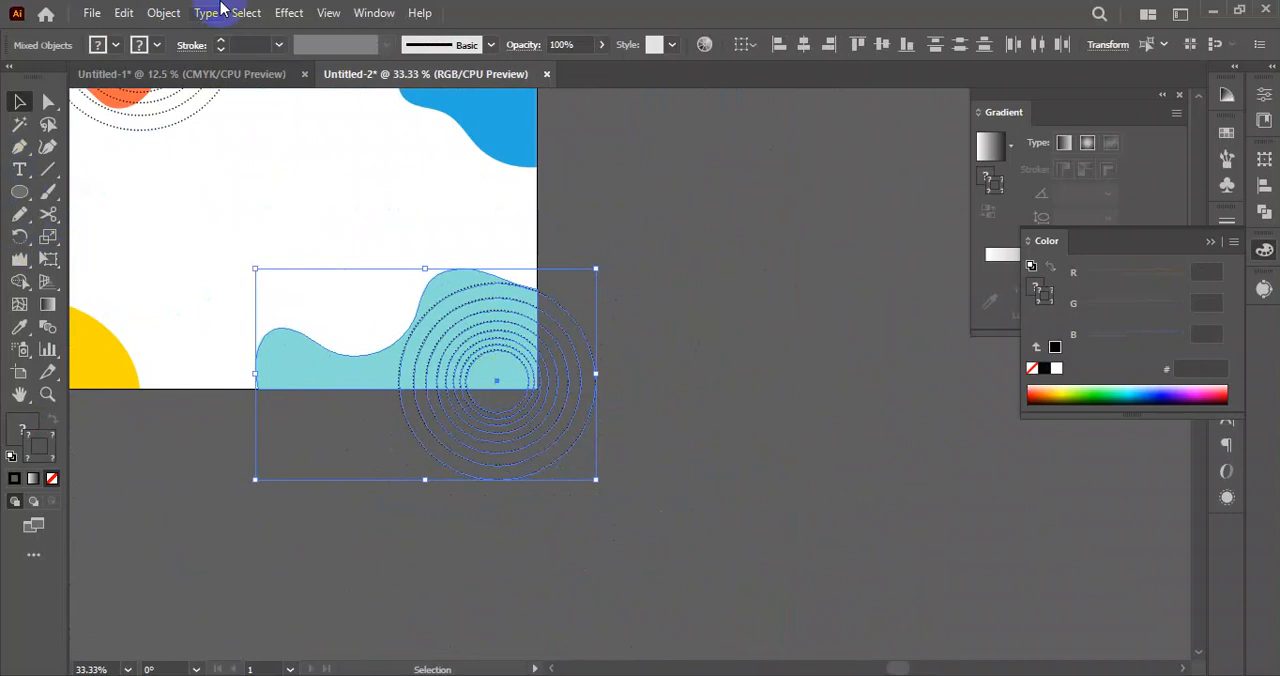
pyautogui.click(162, 16)
pyautogui.click(253, 182)
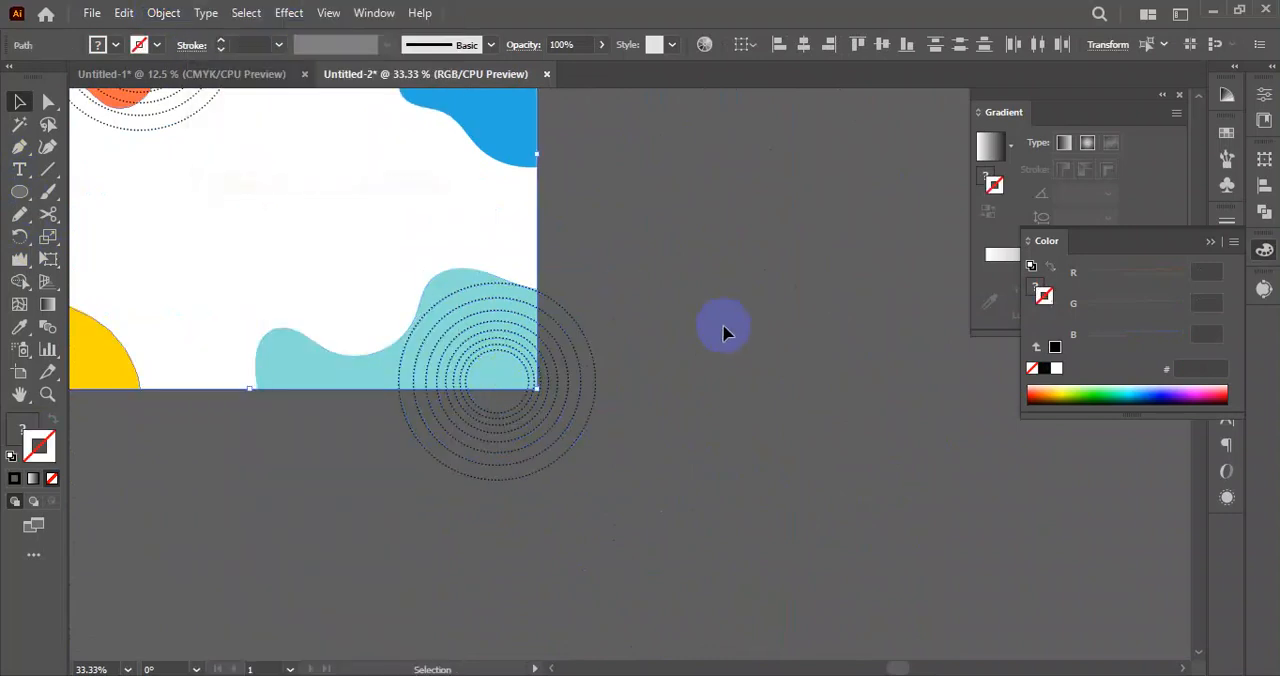
pyautogui.click(723, 331)
# Select the background, teal shape and circle group and try to remove the circle parts outside the artboard with Shape Builder.
pyautogui.moveTo(692, 372); pyautogui.dragTo(740, 380)
pyautogui.moveTo(706, 294); pyautogui.dragTo(269, 430)
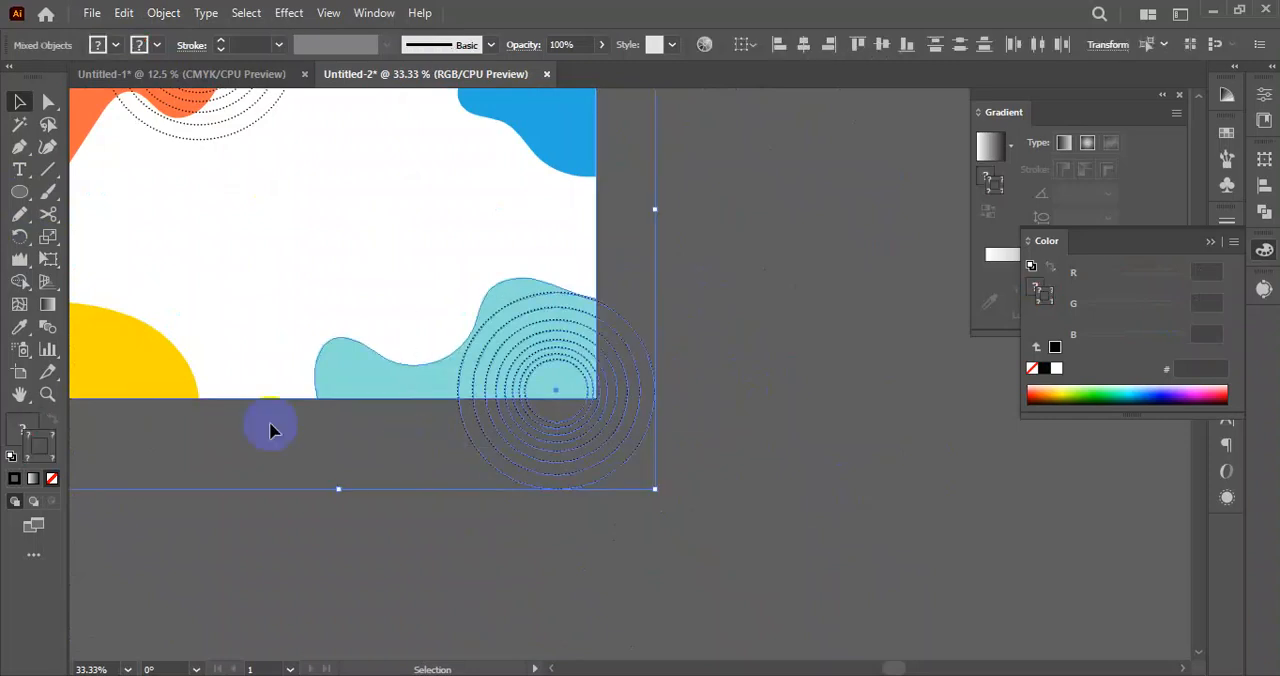
pyautogui.click(20, 281)
pyautogui.scroll(5, 560, 429)
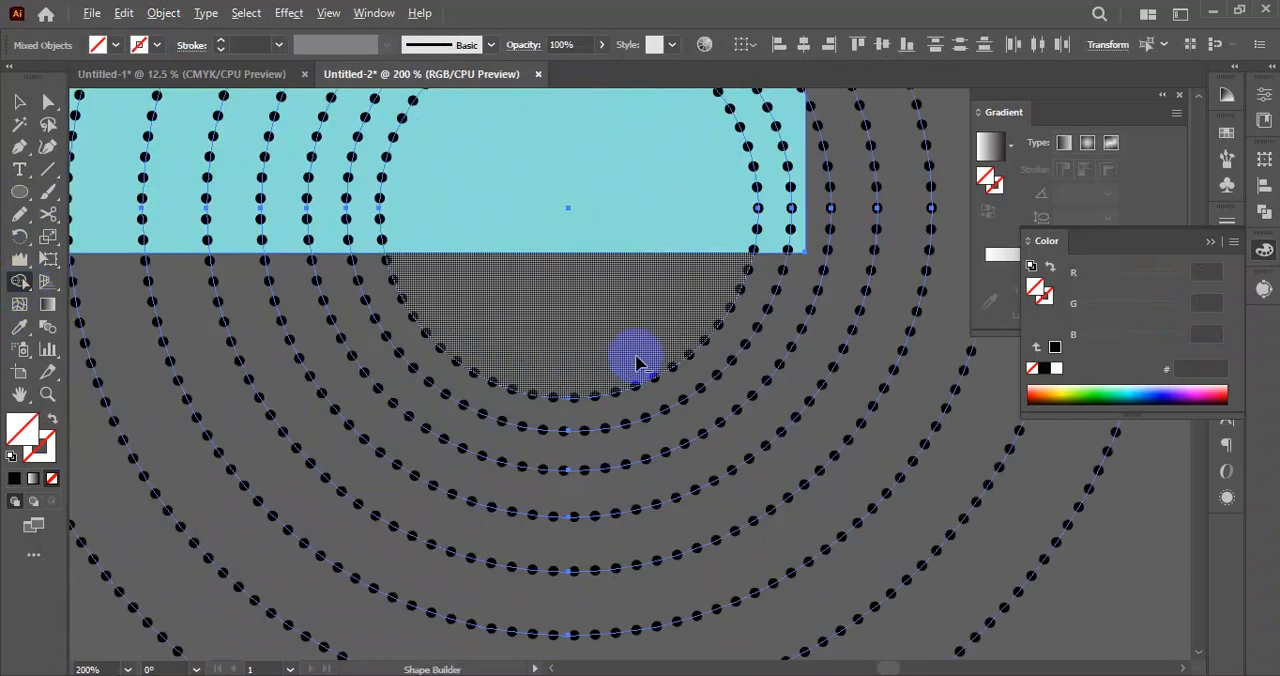
pyautogui.scroll(4, 702, 294)
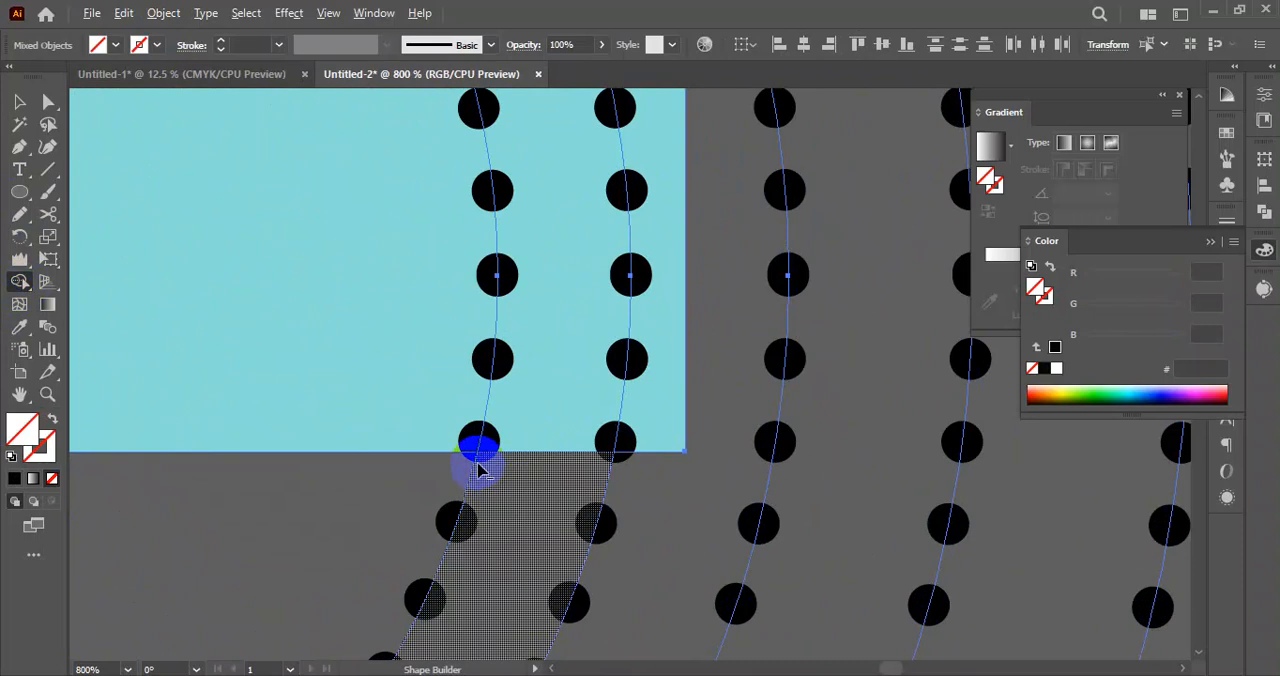
pyautogui.moveTo(481, 472); pyautogui.dragTo(474, 456)
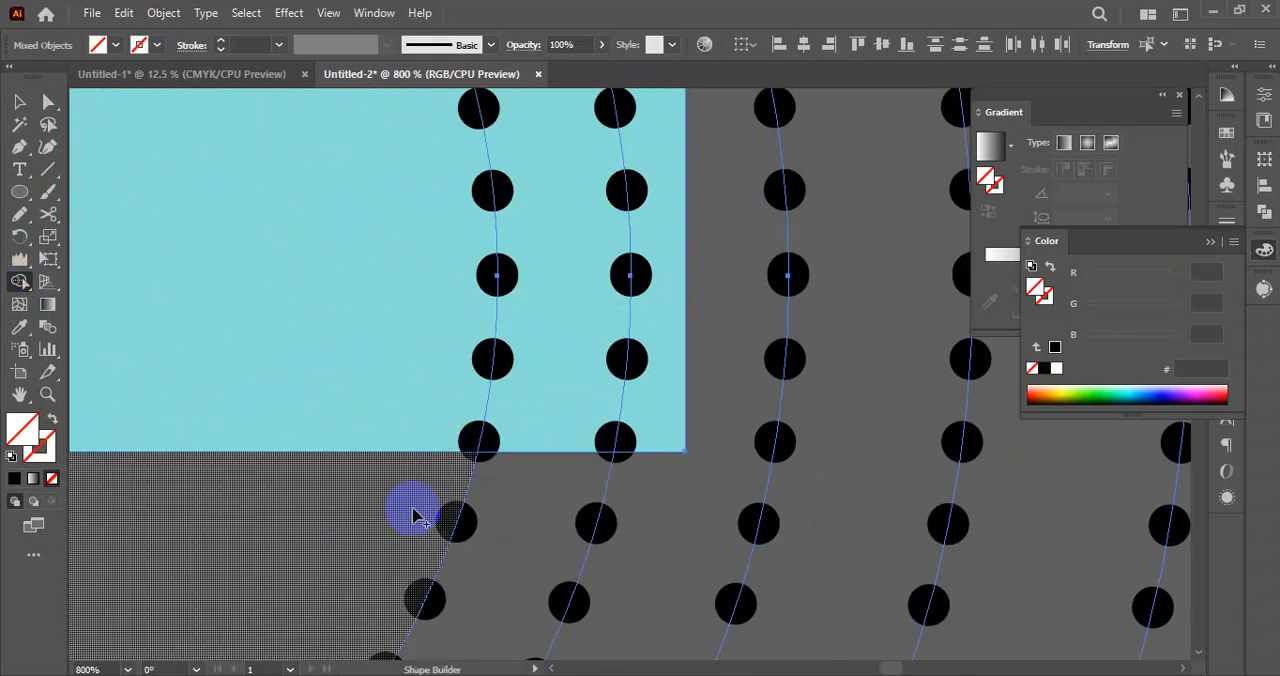
pyautogui.click(20, 103)
pyautogui.scroll(-5, 453, 405)
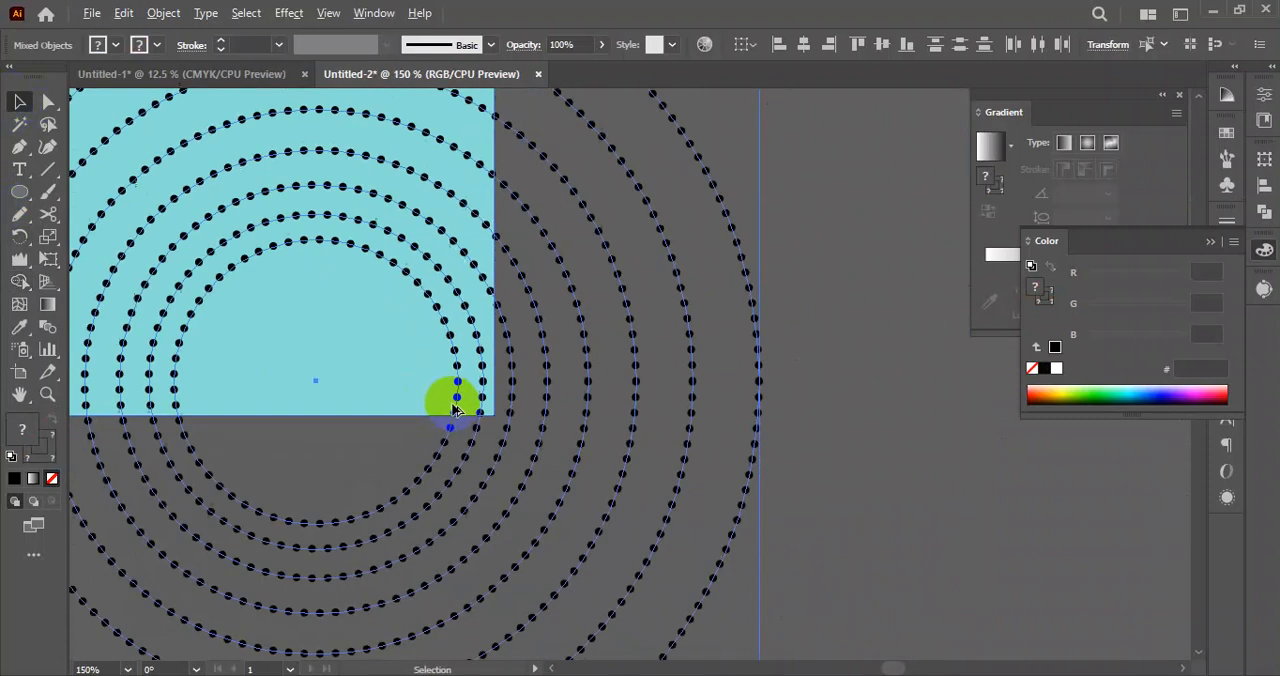
pyautogui.scroll(-3, 829, 476)
pyautogui.click(846, 450)
pyautogui.click(516, 436)
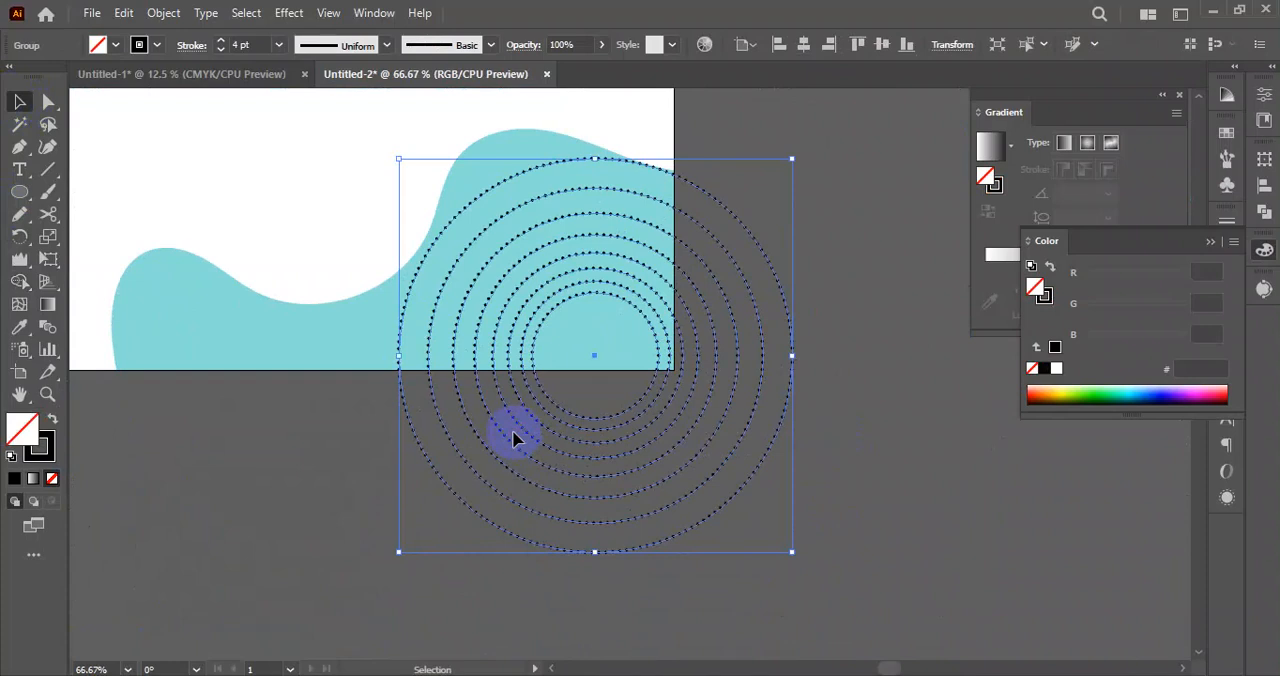
pyautogui.click(743, 491)
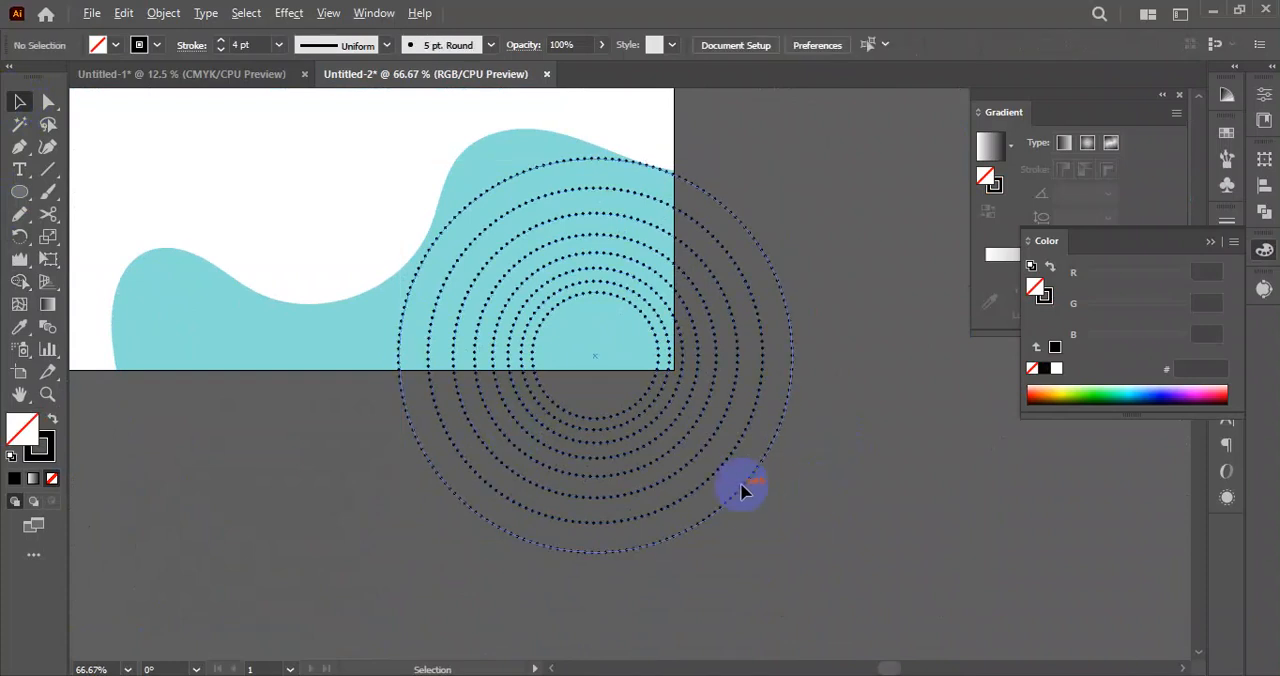
pyautogui.scroll(-3, 823, 451)
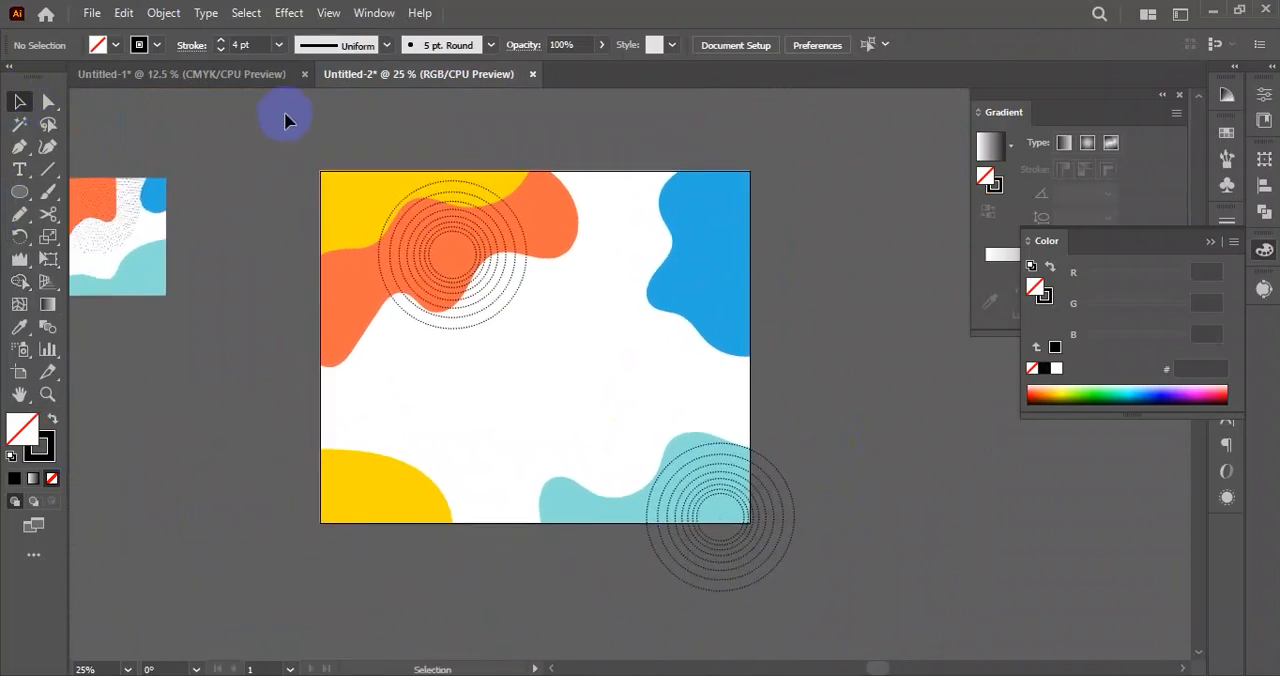
# Select the white background rectangle behind the shapes and lock it.
pyautogui.moveTo(583, 315); pyautogui.dragTo(548, 311)
pyautogui.rightClick(26, 193)
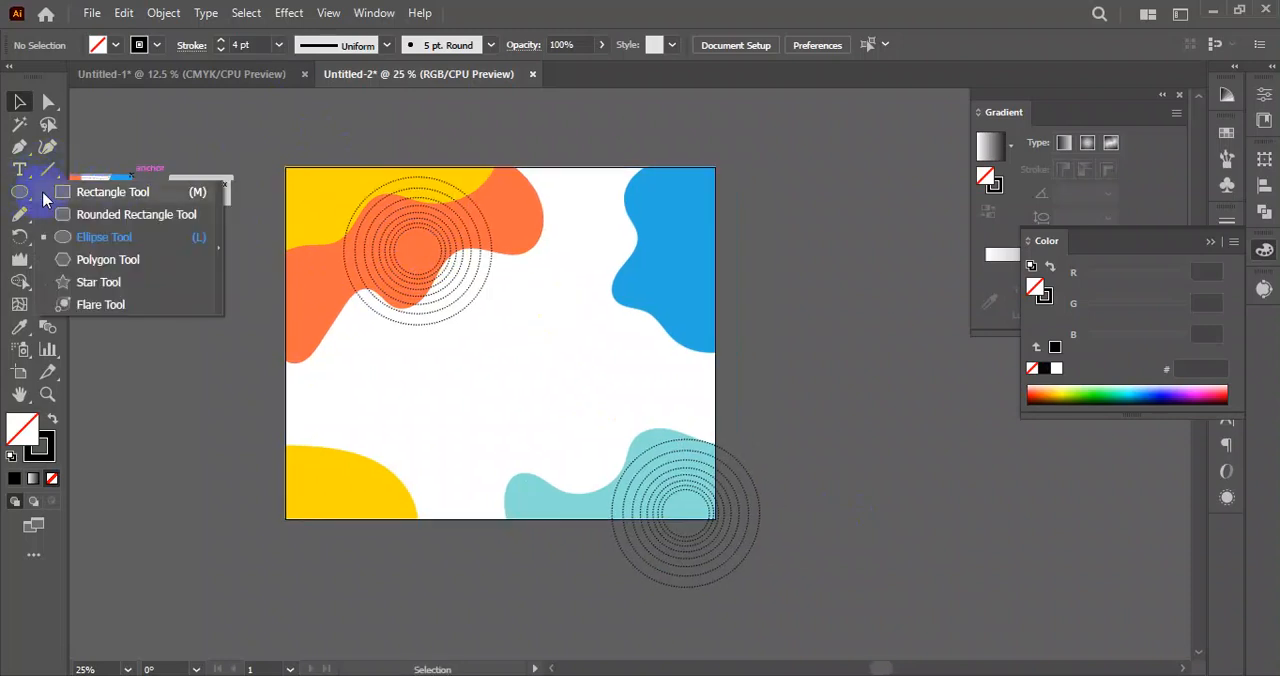
pyautogui.click(112, 191)
pyautogui.click(17, 102)
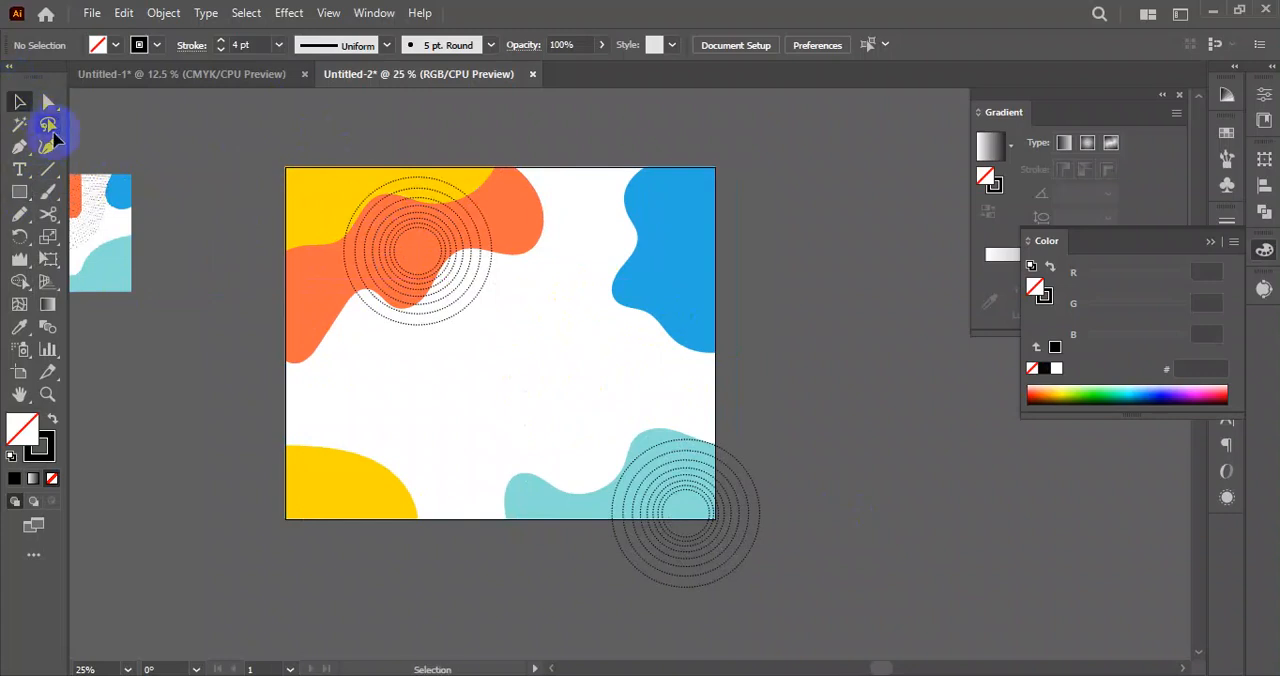
pyautogui.click(523, 362)
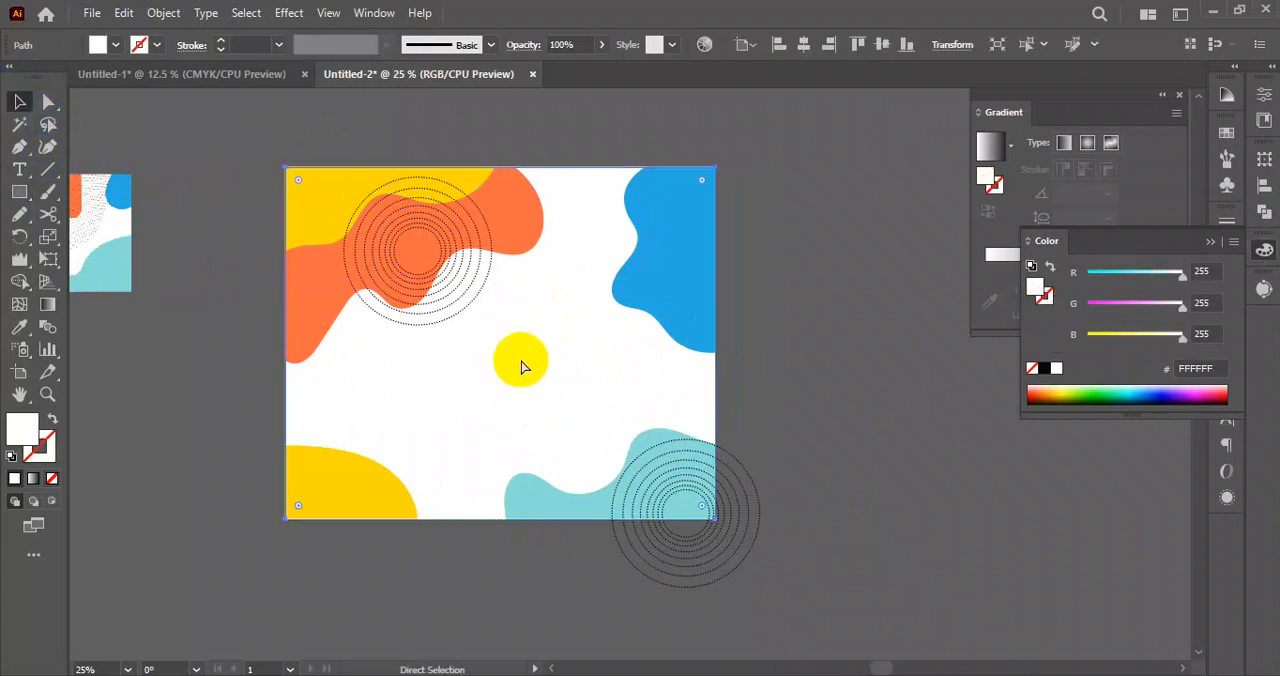
pyautogui.hotkey('ctrl', '2')
# Create a white 1320 × 1080 px rectangle and centre it horizontally and vertically on the artboard.
pyautogui.press('m')
pyautogui.click(537, 371)
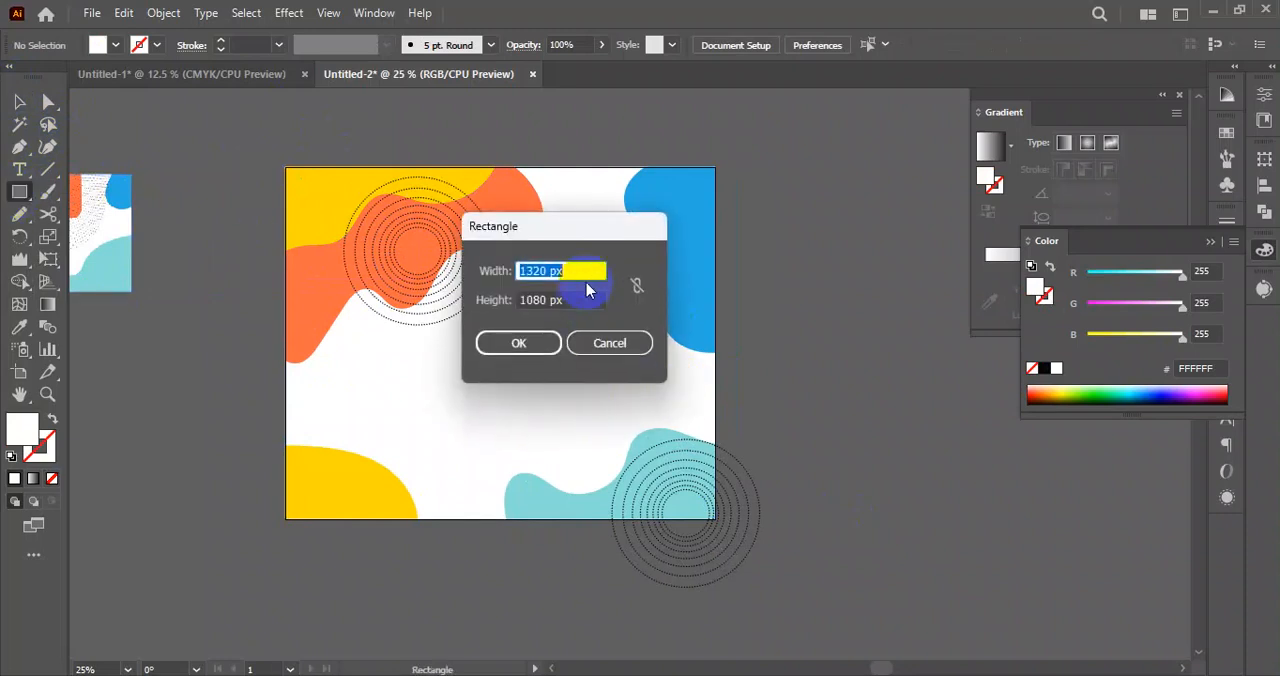
pyautogui.click(518, 343)
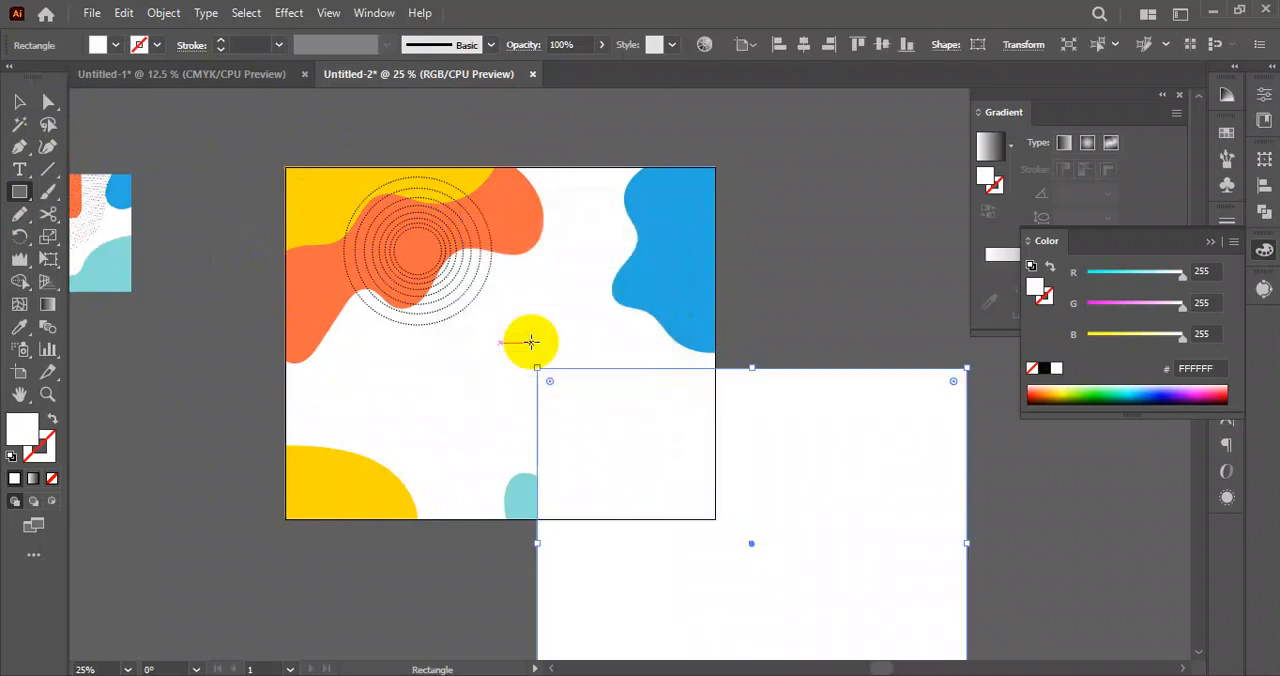
pyautogui.click(19, 101)
pyautogui.click(805, 46)
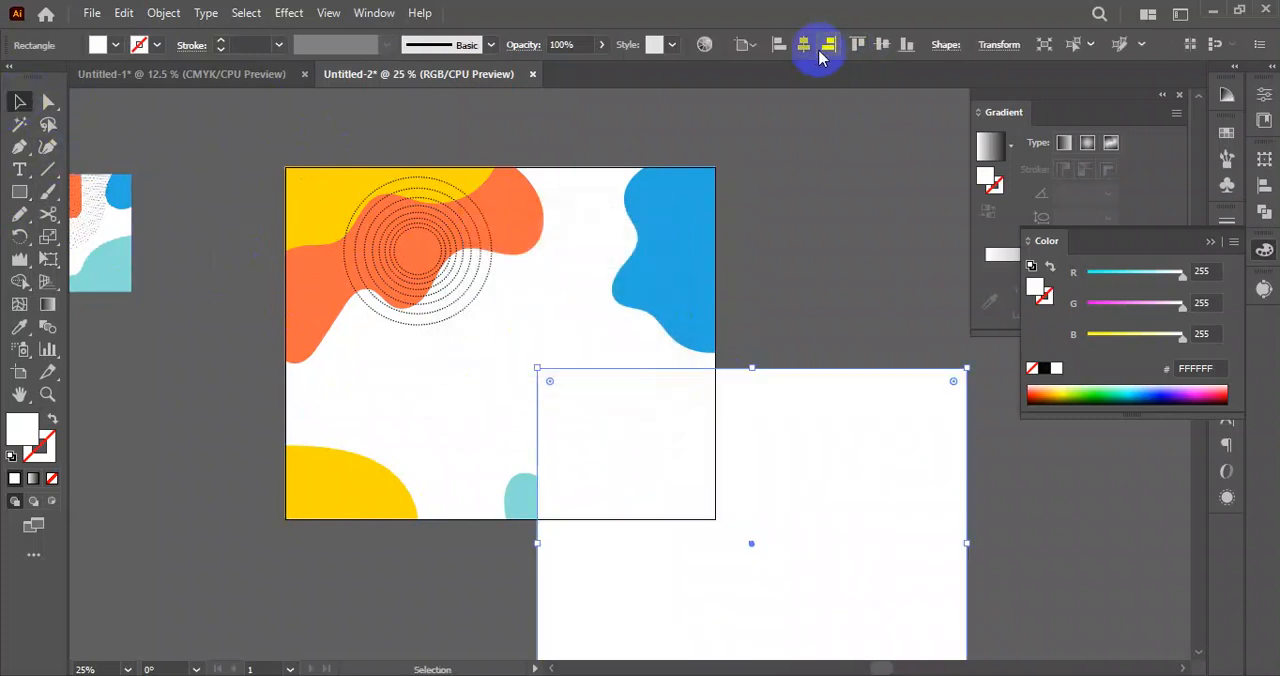
pyautogui.click(880, 45)
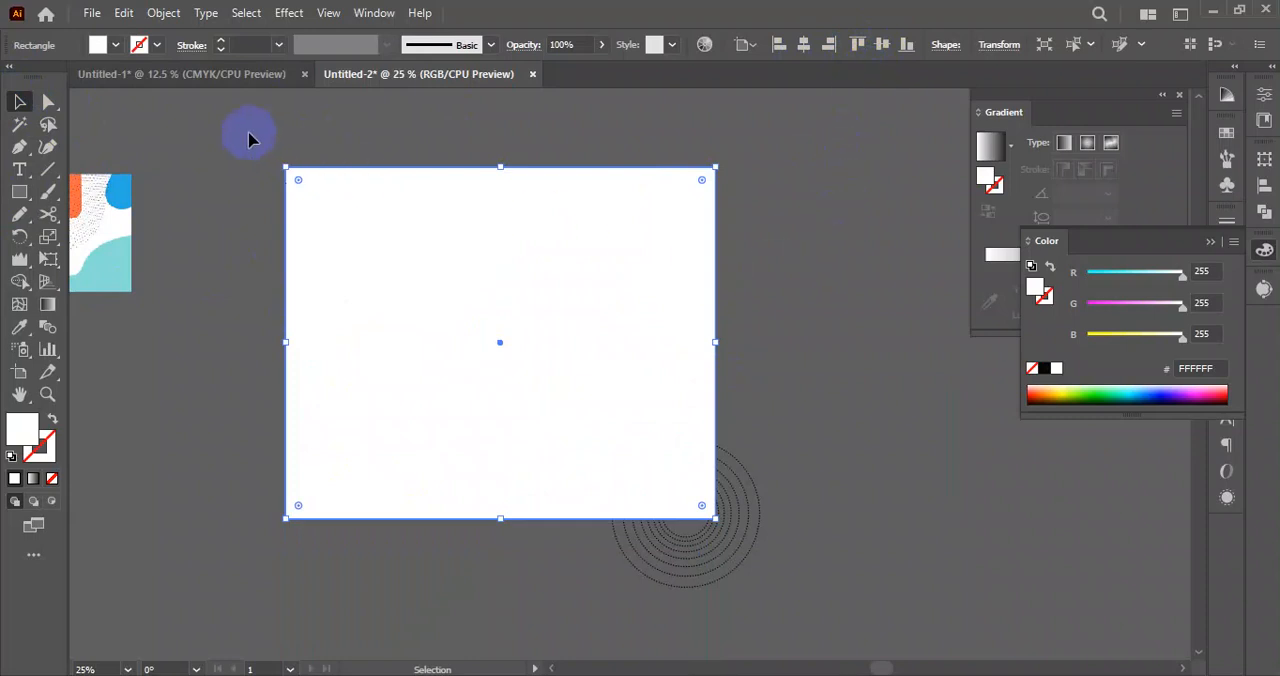
# Select the new rectangle with all coloured shapes and circle groups, make a clipping mask, and deselect.
pyautogui.click(678, 512)
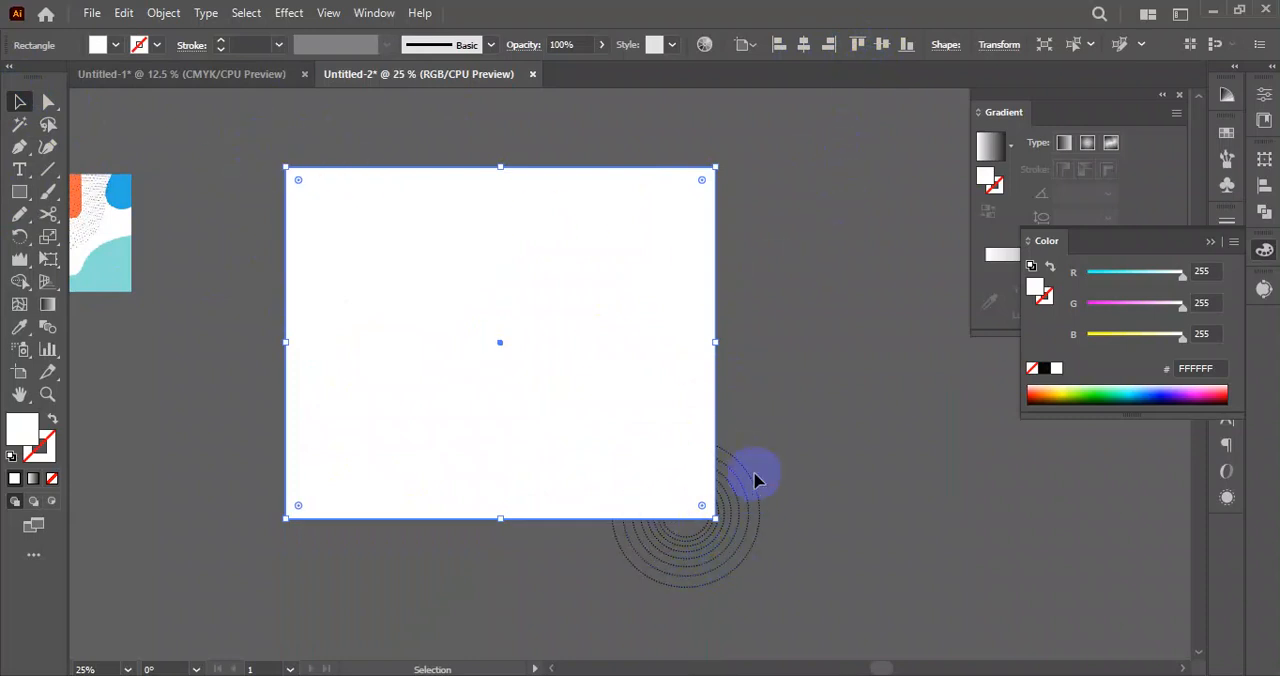
pyautogui.click(463, 486)
pyautogui.click(409, 189)
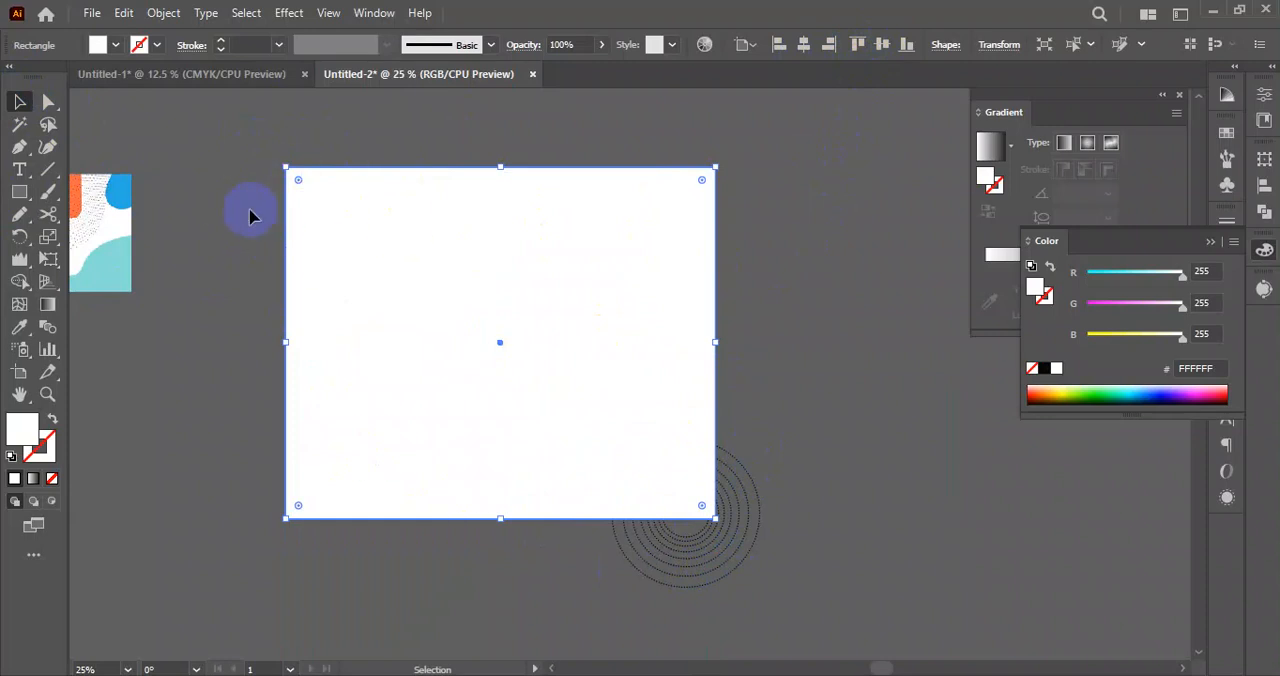
pyautogui.moveTo(251, 140); pyautogui.dragTo(737, 523)
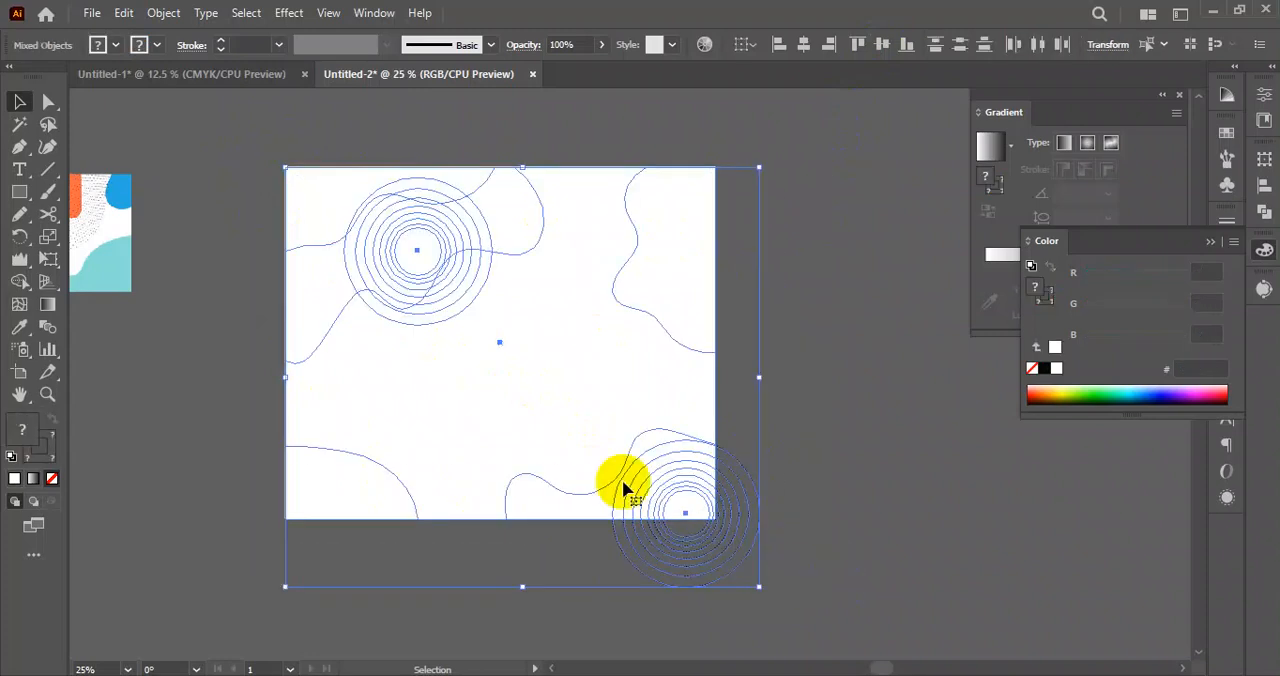
pyautogui.rightClick(543, 383)
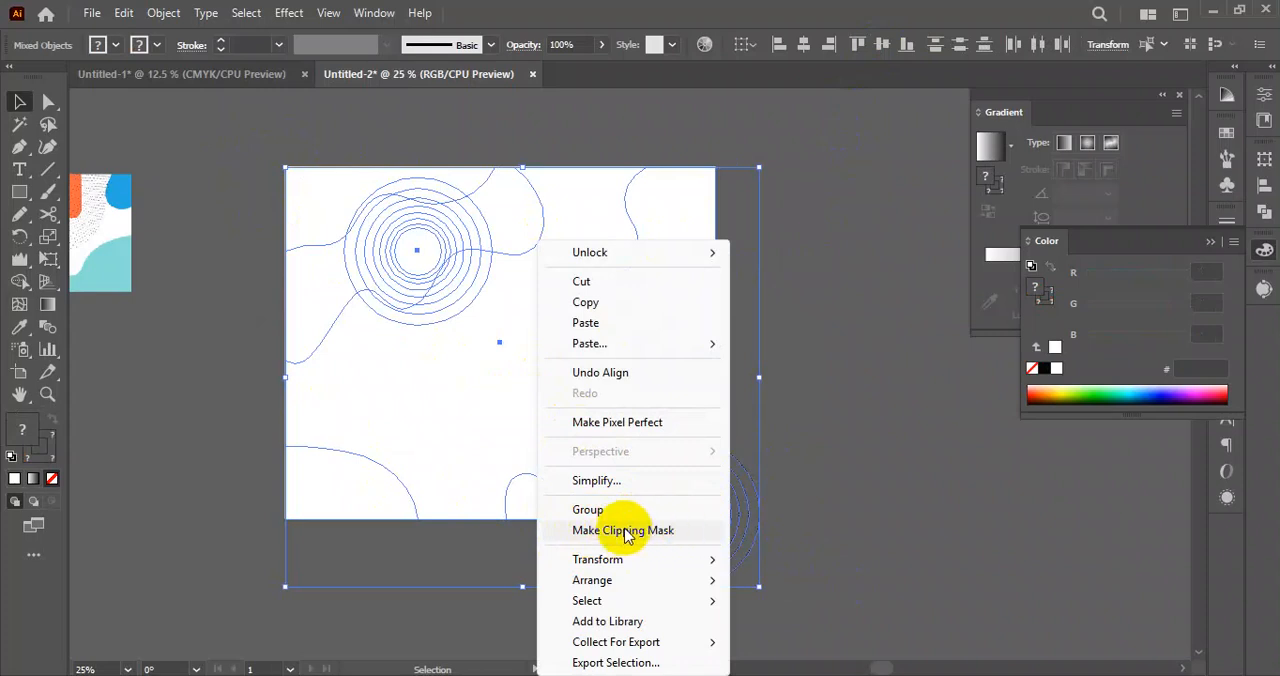
pyautogui.click(160, 13)
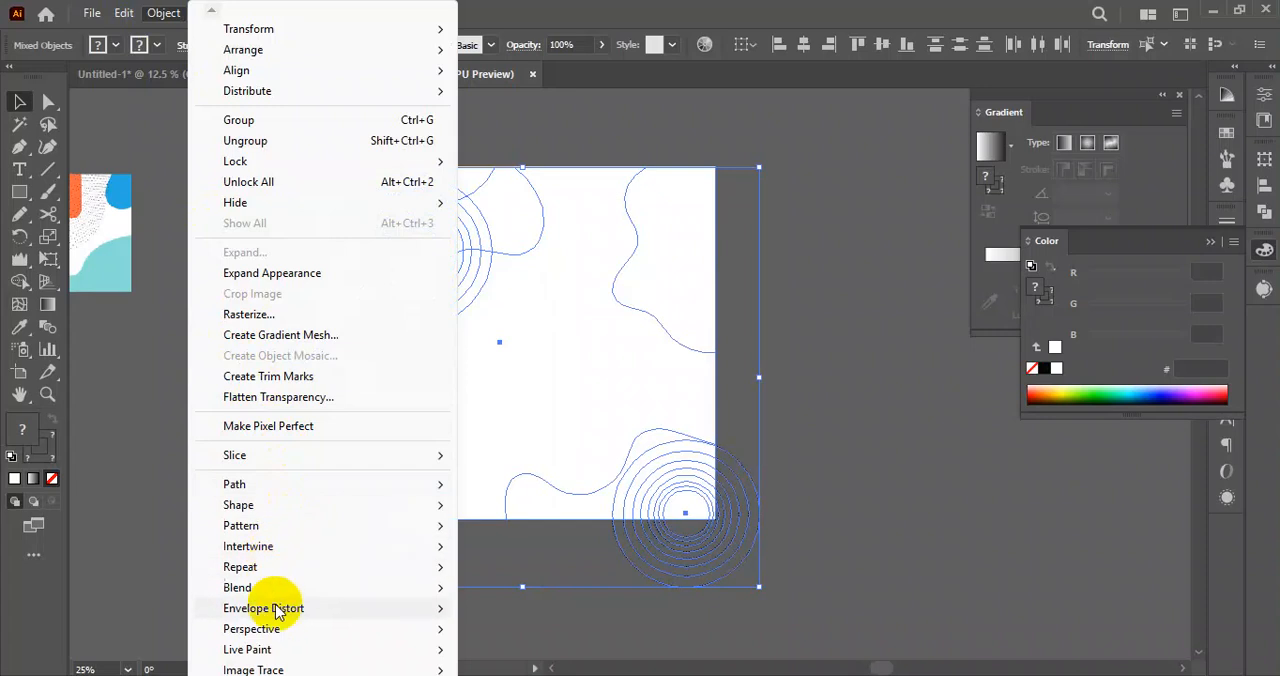
pyautogui.moveTo(290, 674)
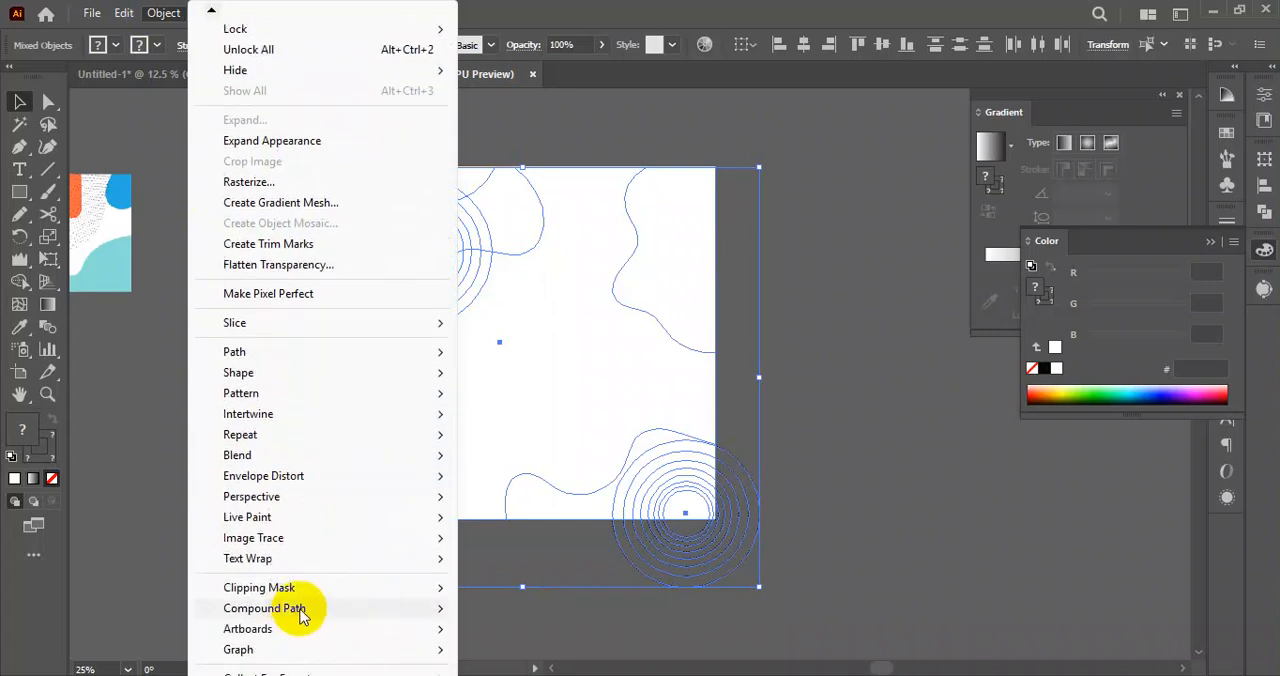
pyautogui.moveTo(423, 591)
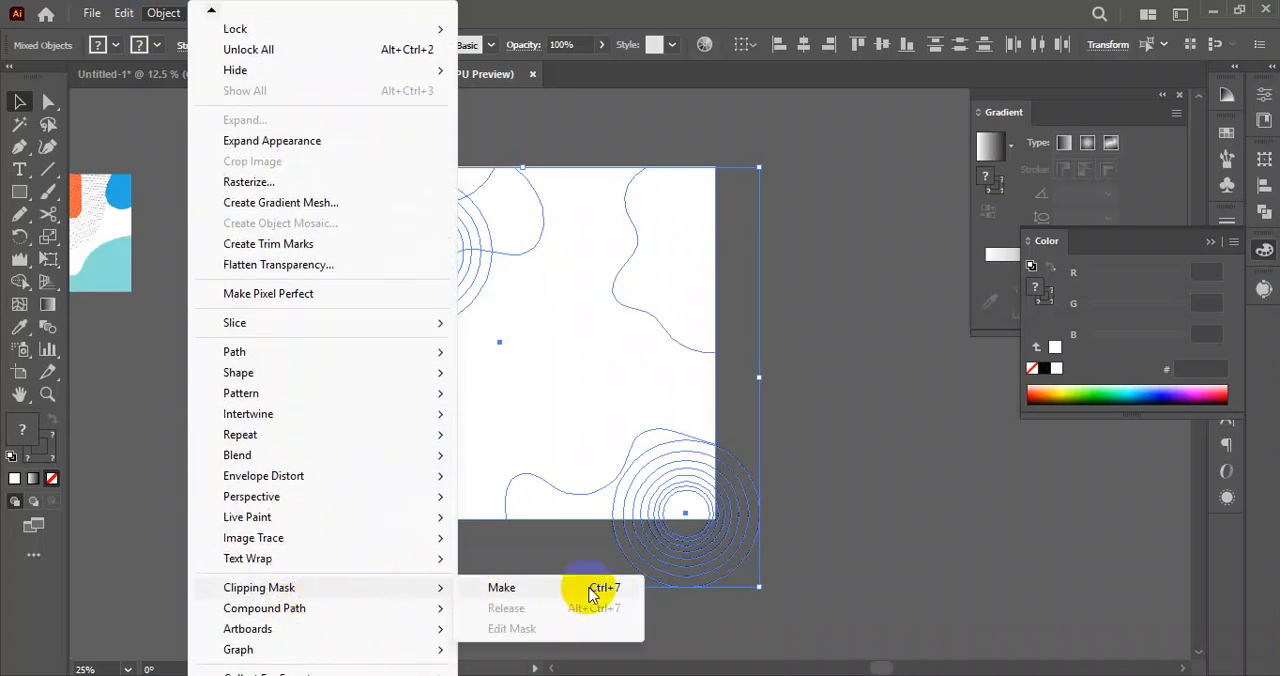
pyautogui.rightClick(646, 240)
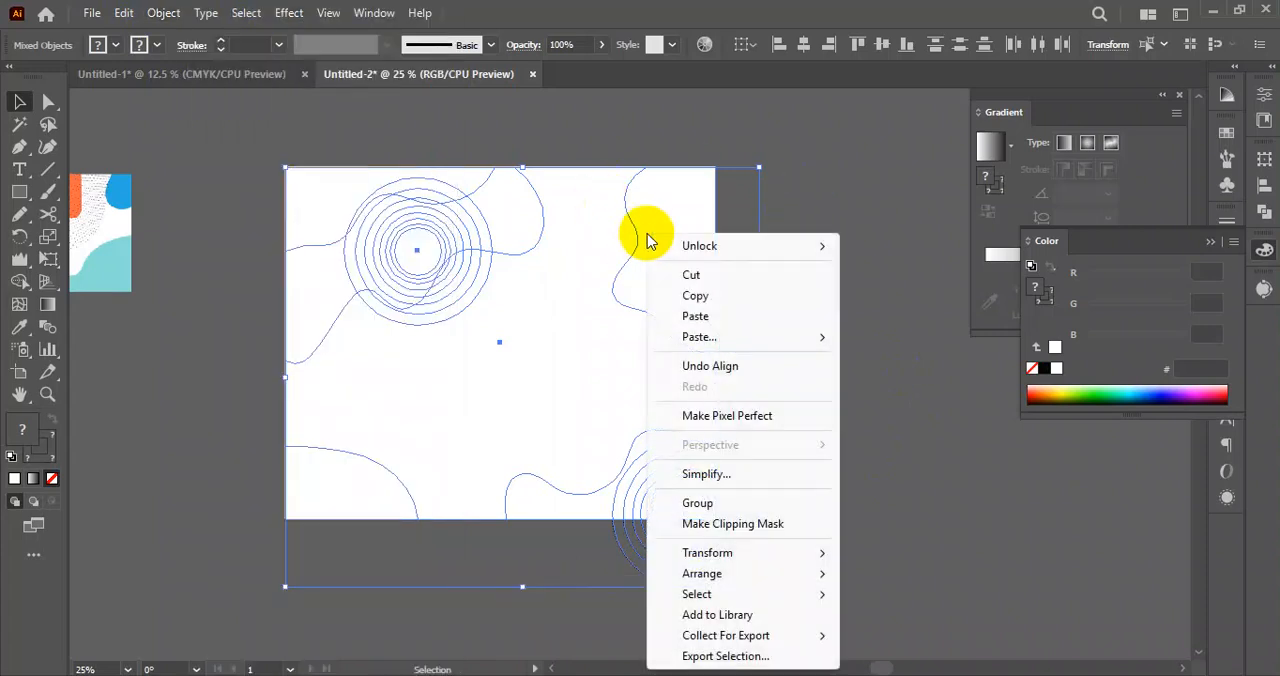
pyautogui.click(759, 524)
pyautogui.click(878, 512)
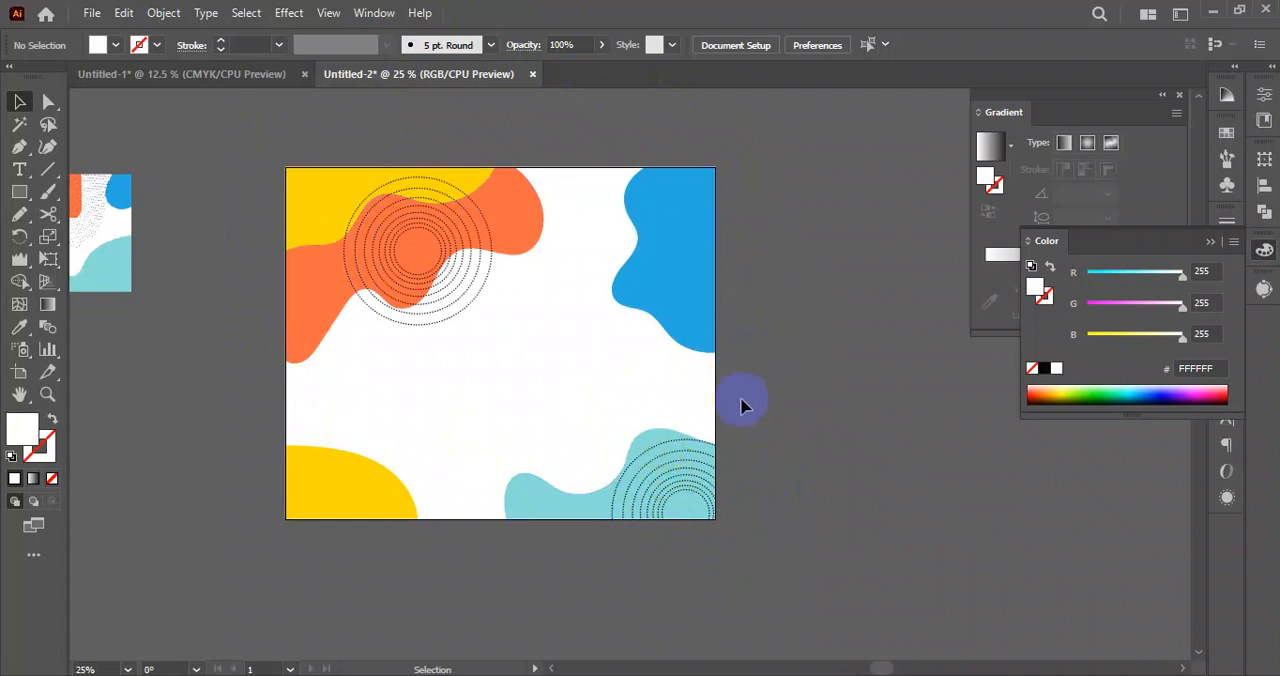
# Examine the clipped artwork's edges at the artboard and compare the composition with the reference image.
pyautogui.click(262, 74)
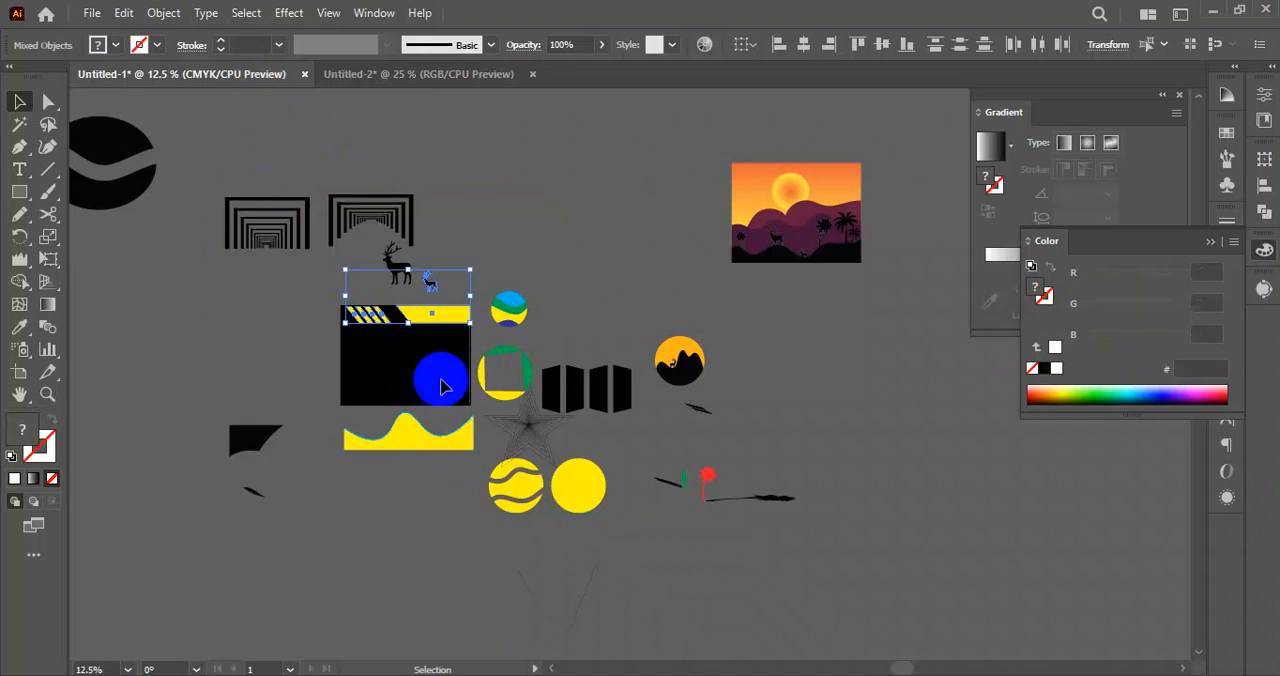
pyautogui.click(440, 75)
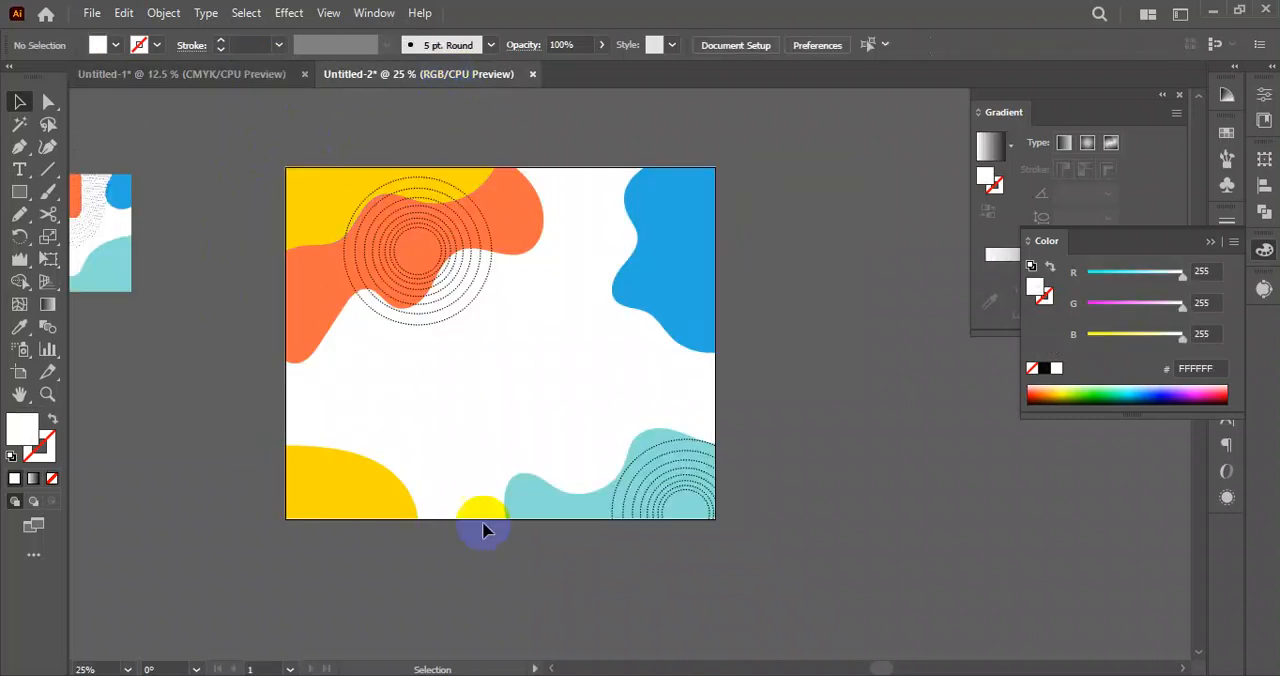
pyautogui.moveTo(249, 131); pyautogui.dragTo(808, 580)
pyautogui.click(808, 580)
pyautogui.moveTo(277, 154); pyautogui.dragTo(762, 545)
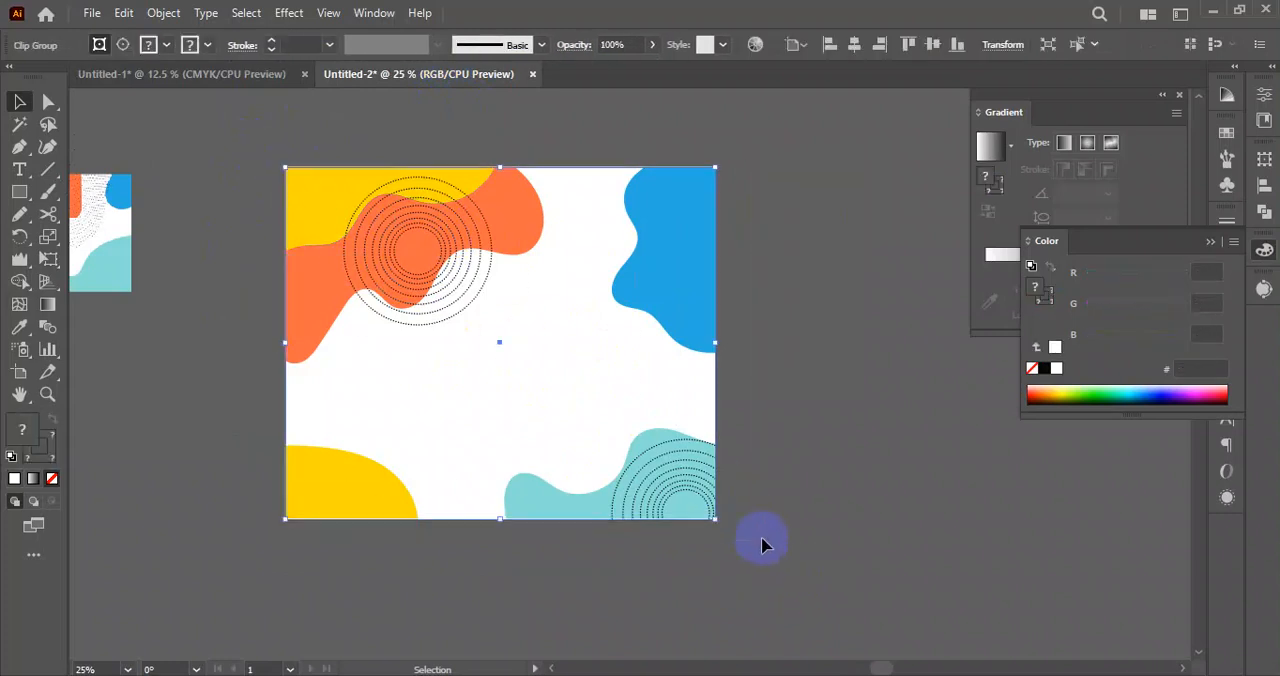
pyautogui.click(847, 485)
pyautogui.scroll(-2, 743, 376)
pyautogui.moveTo(752, 383); pyautogui.dragTo(723, 397)
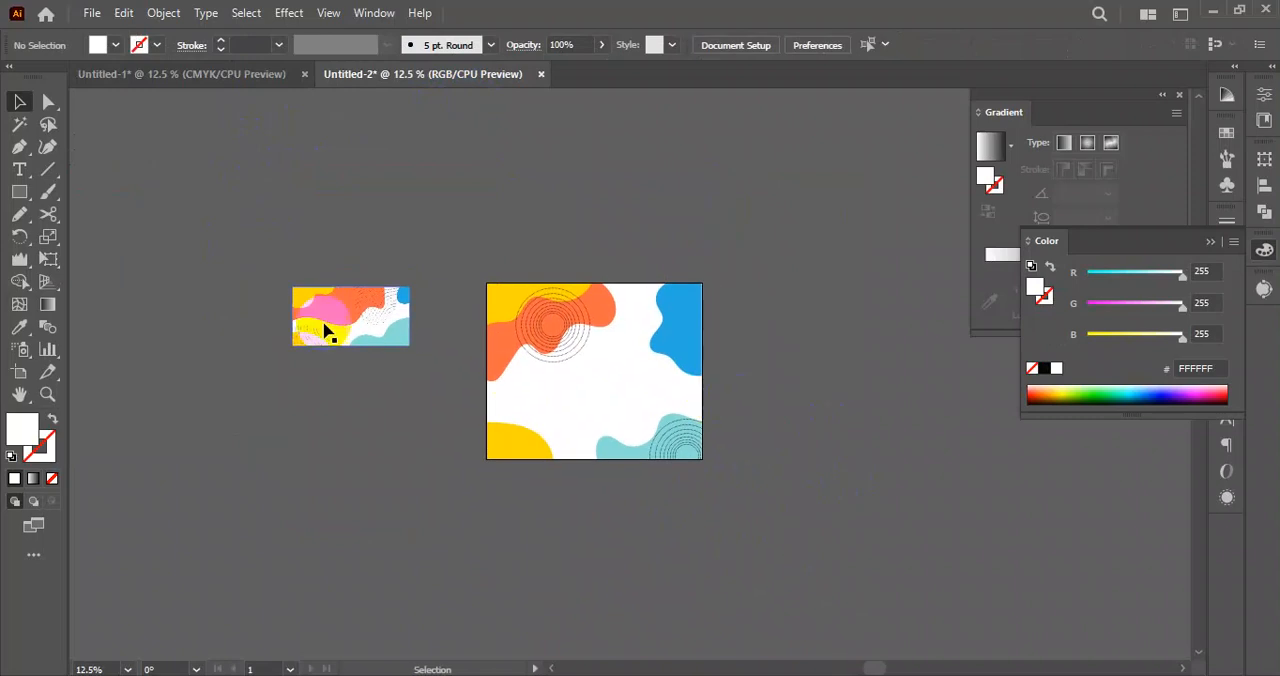
pyautogui.scroll(1, 428, 377)
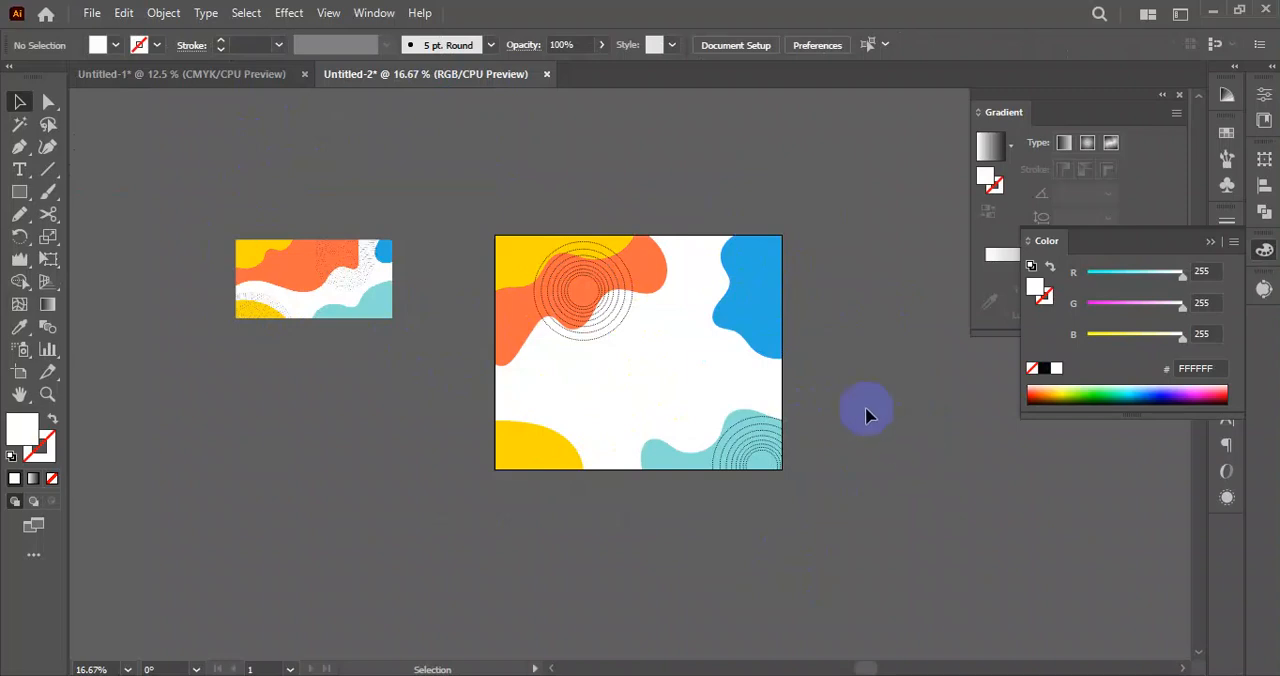
pyautogui.moveTo(488, 205); pyautogui.dragTo(765, 465)
pyautogui.moveTo(856, 542); pyautogui.dragTo(494, 208)
# Try slightly different positions for the reference image beside the artboard and deselect.
pyautogui.moveTo(366, 292); pyautogui.dragTo(319, 278)
pyautogui.click(443, 263)
pyautogui.moveTo(448, 220); pyautogui.dragTo(862, 542)
pyautogui.click(829, 525)
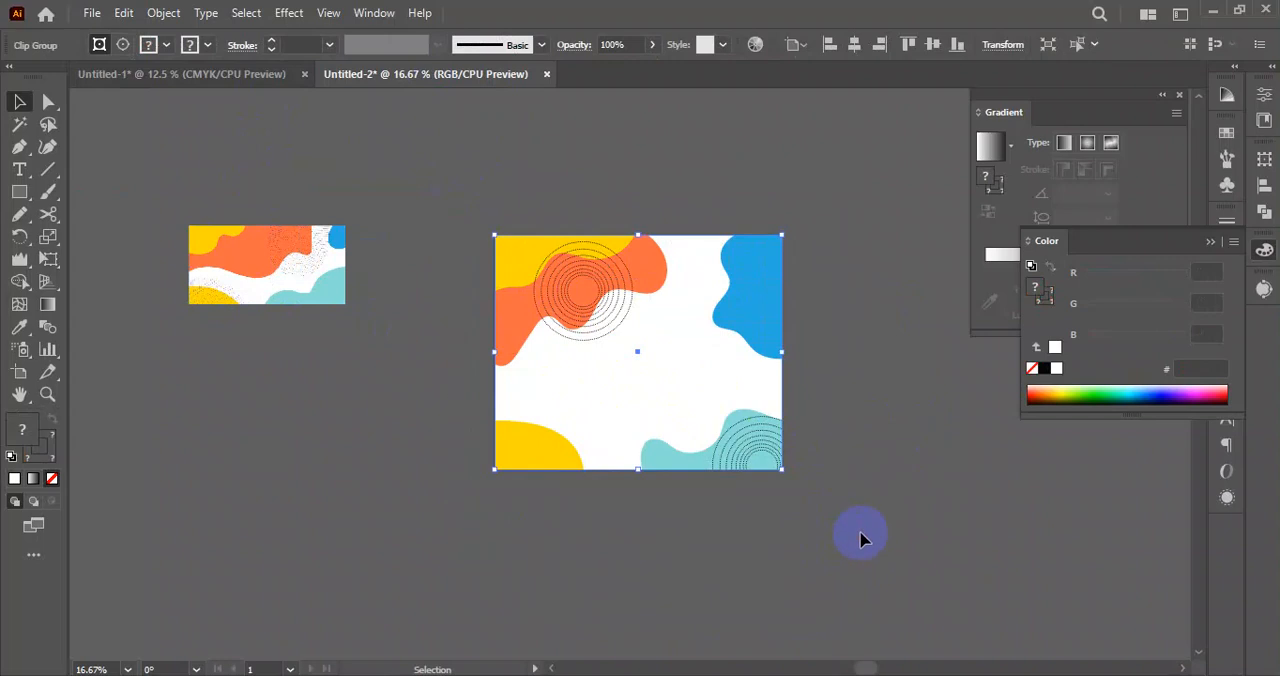
pyautogui.click(862, 540)
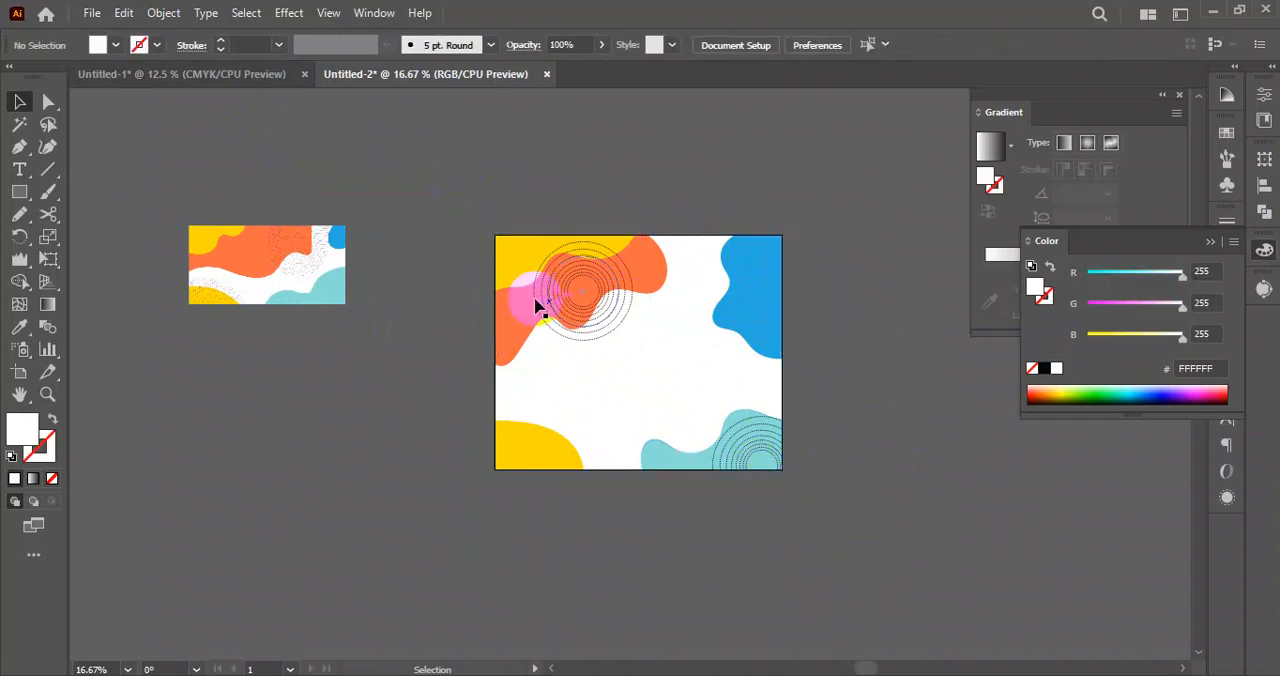
pyautogui.moveTo(452, 180); pyautogui.dragTo(857, 523)
pyautogui.moveTo(262, 265)
pyautogui.mouseDown()
pyautogui.moveTo(271, 253)
pyautogui.moveTo(240, 288)
pyautogui.moveTo(272, 286)
pyautogui.moveTo(300, 248)
pyautogui.moveTo(271, 278)
pyautogui.moveTo(290, 272)
pyautogui.mouseUp()
pyautogui.hotkey('ctrl', 'z')
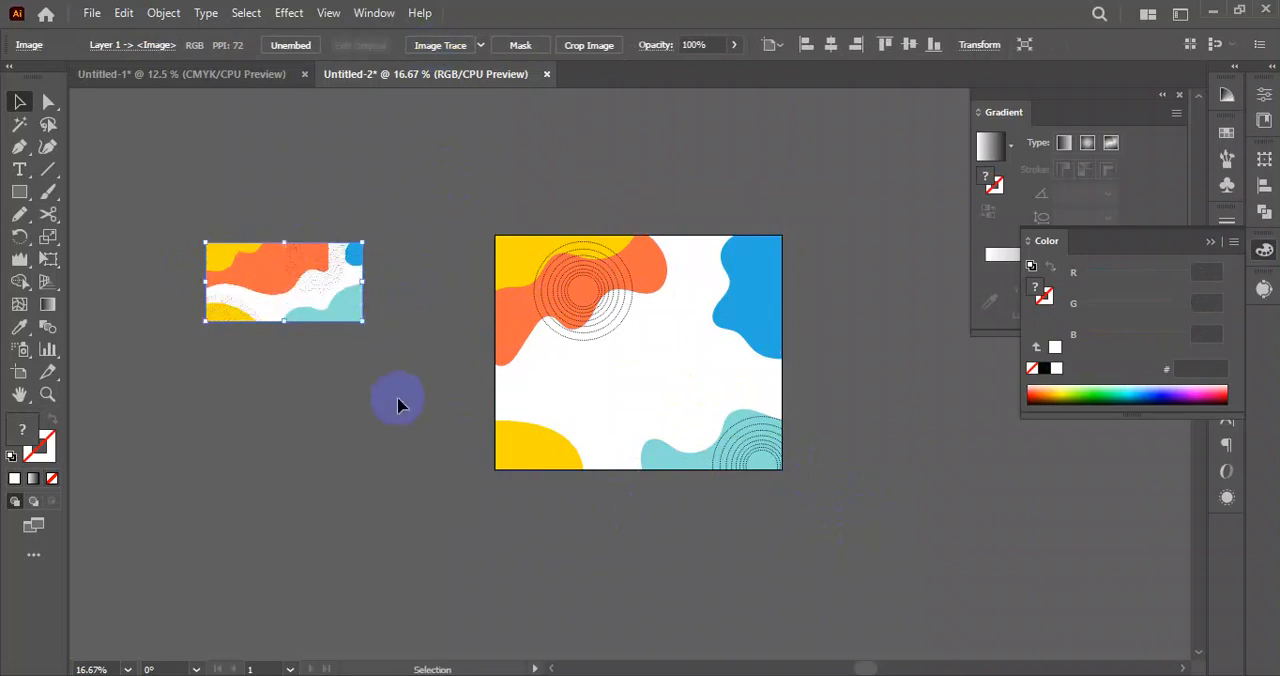
pyautogui.click(395, 394)
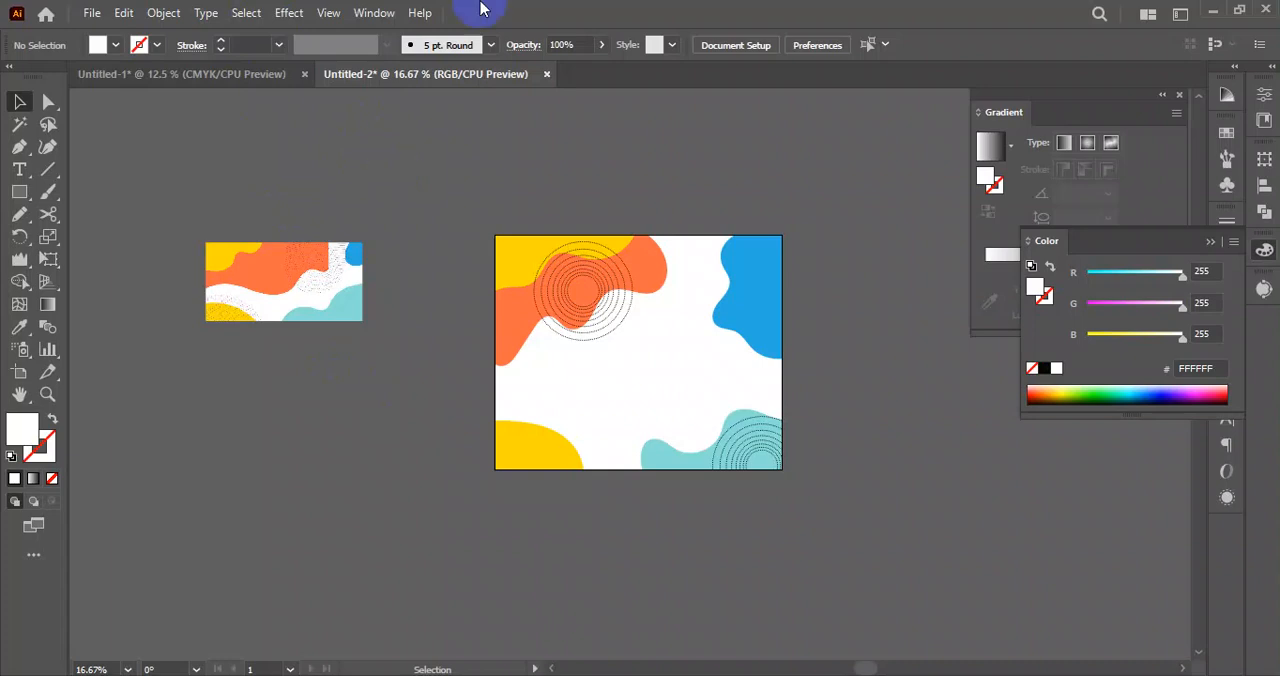
# Move the reference image slightly up and left, away from the artboard, and deselect everything.
pyautogui.moveTo(528, 271); pyautogui.dragTo(478, 203)
pyautogui.click(383, 288)
pyautogui.moveTo(266, 284); pyautogui.dragTo(248, 246)
pyautogui.moveTo(429, 228); pyautogui.dragTo(790, 510)
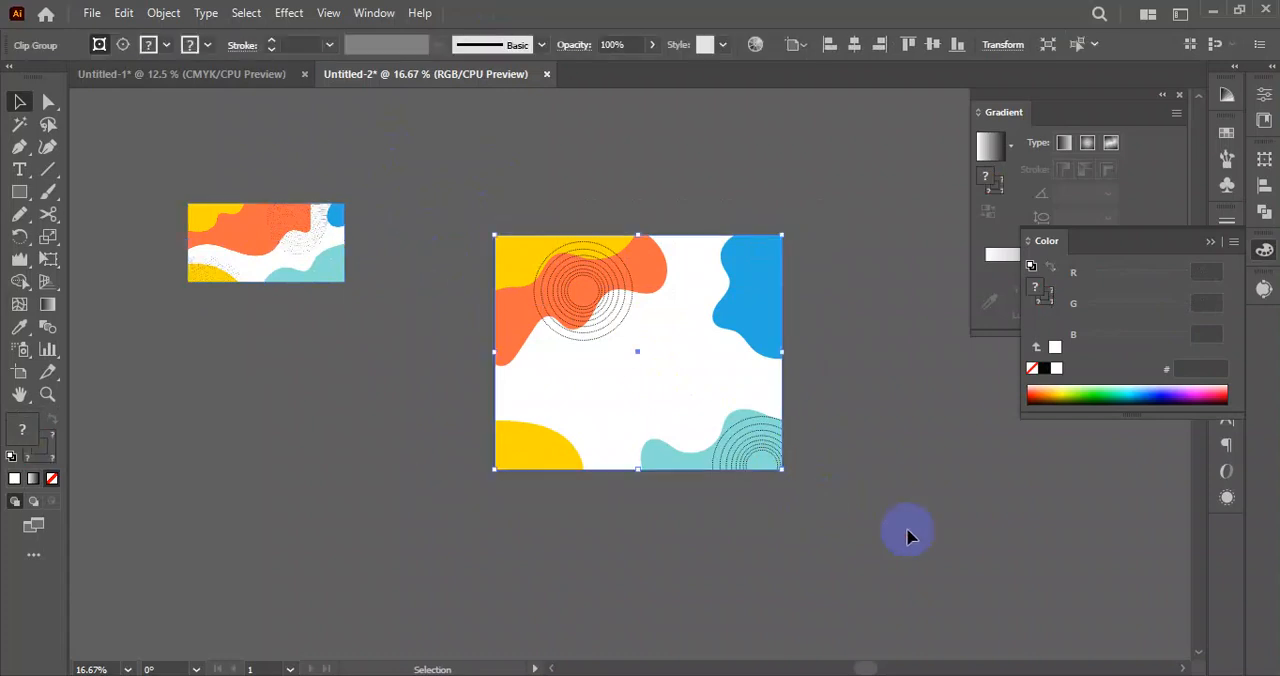
pyautogui.click(908, 532)
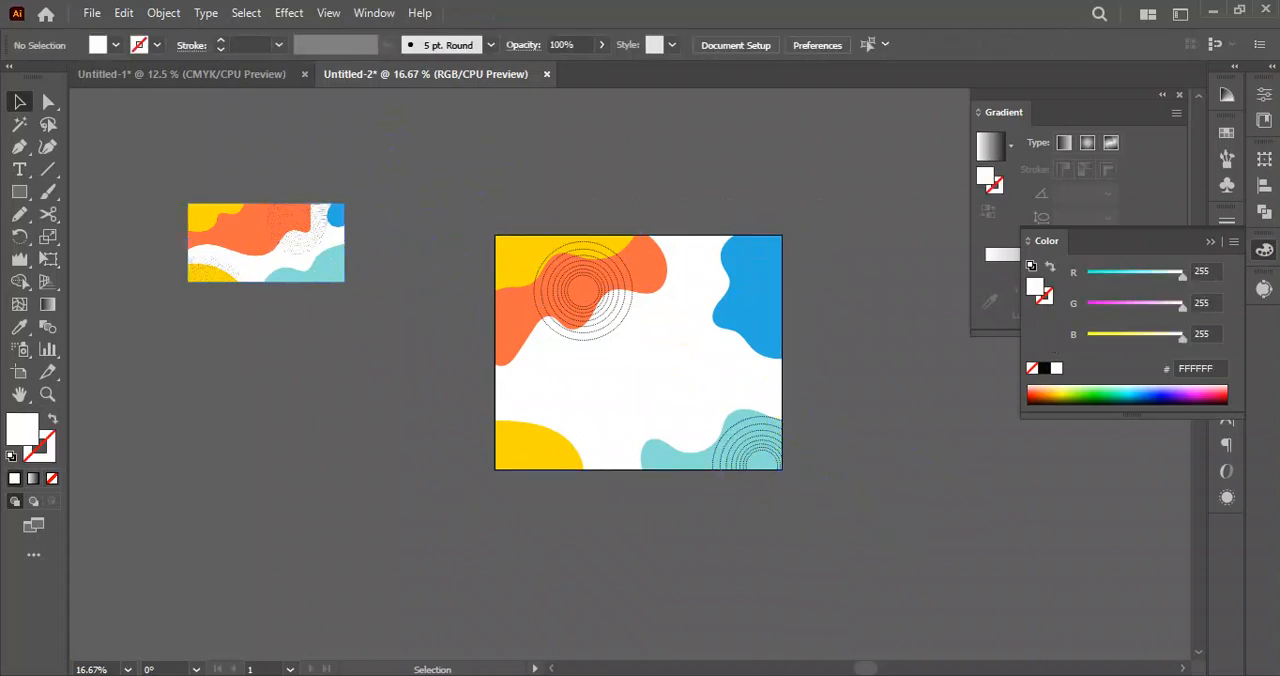
# Switch to the browser, look through the background shape vector results, and open the Colorful Abstract Background preview from VectorPortal.
pyautogui.hotkey('alt', 'Tab')
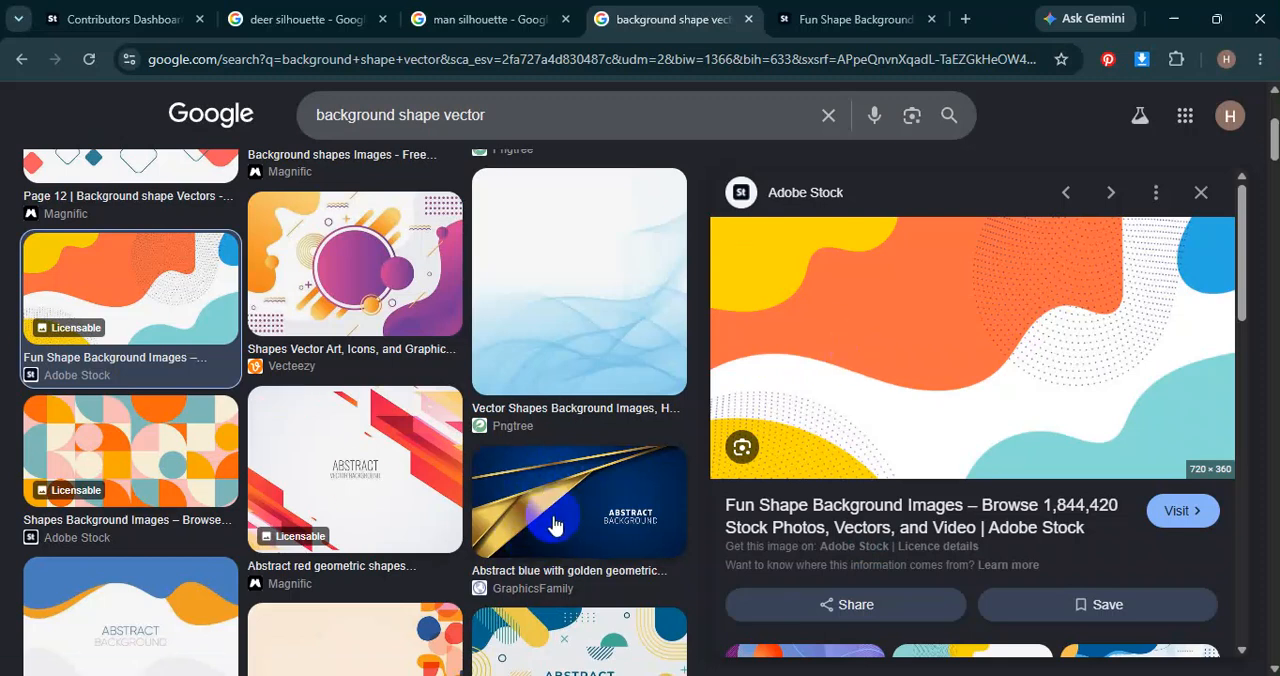
pyautogui.scroll(-1, 555, 530)
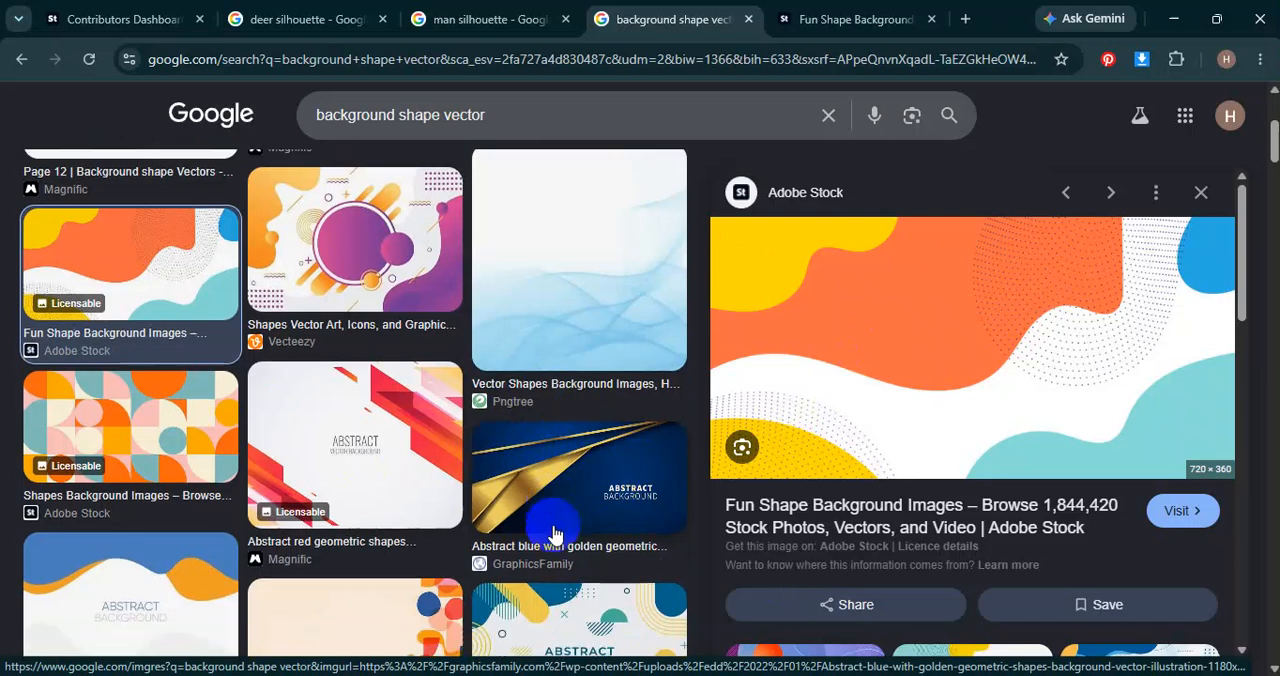
pyautogui.scroll(-3, 555, 535)
pyautogui.scroll(-4, 915, 640)
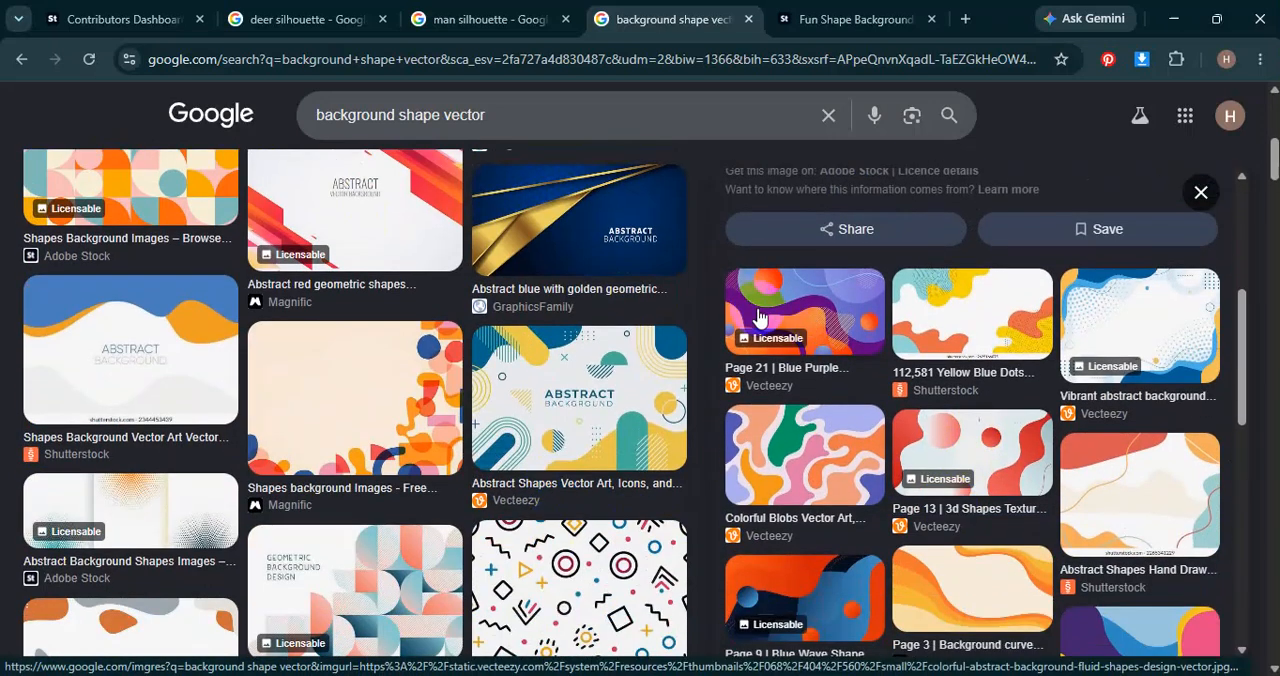
pyautogui.scroll(-3, 837, 463)
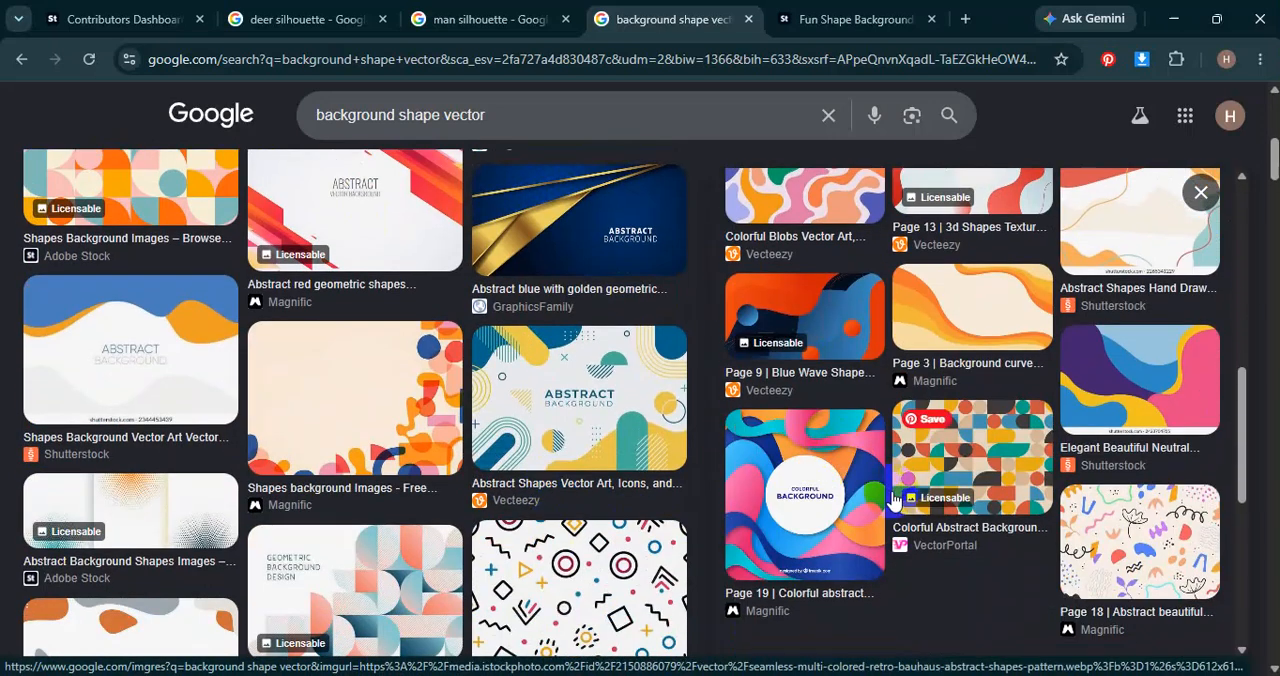
pyautogui.scroll(-5, 385, 421)
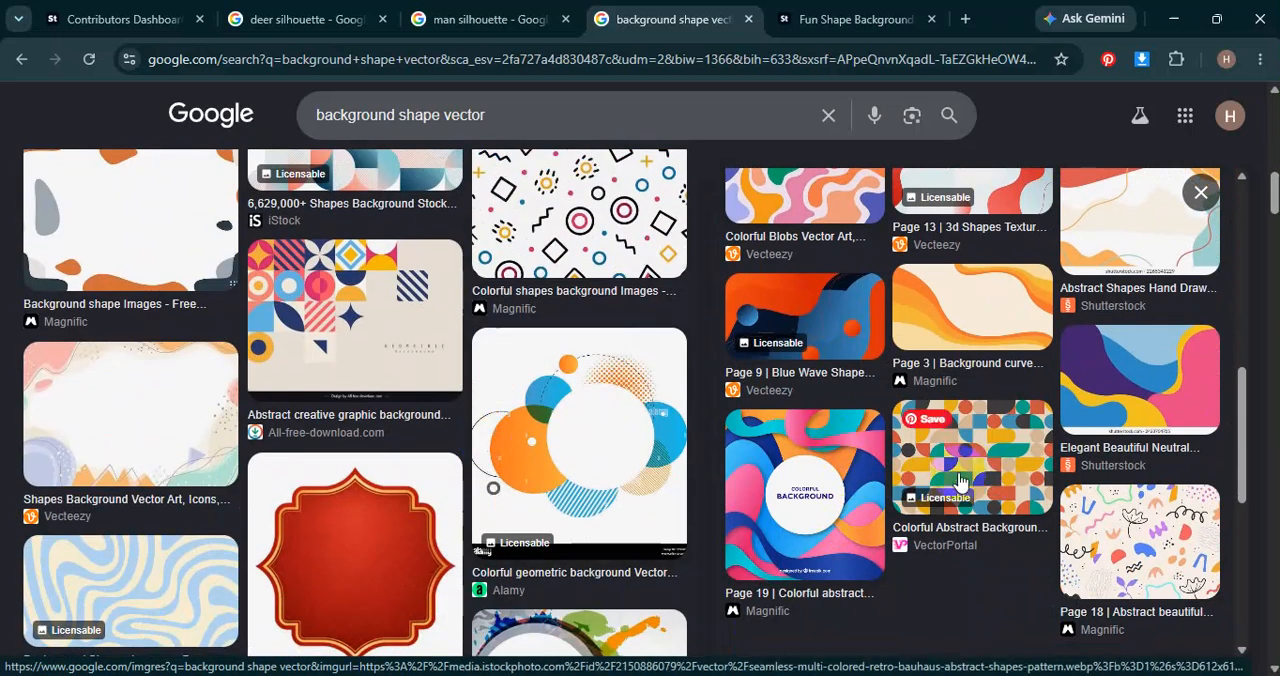
pyautogui.click(951, 439)
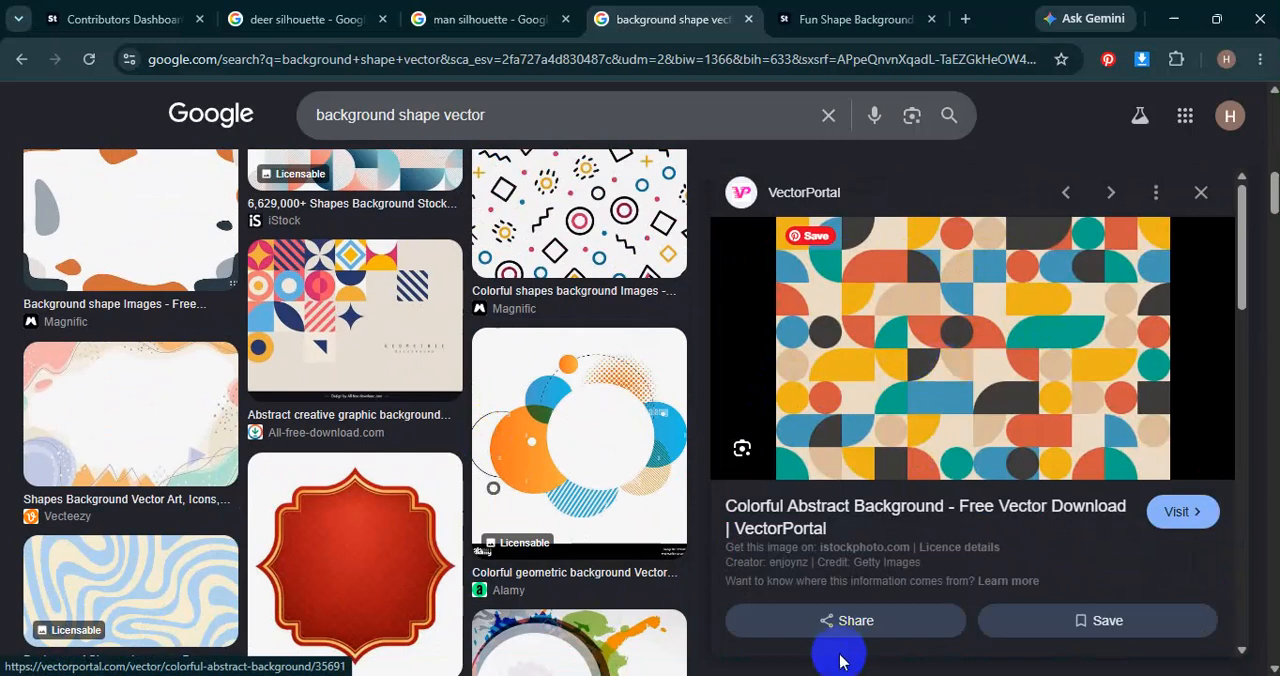
# Return to Illustrator, move the clipped artwork off the artboard to below the reference image, and deselect.
pyautogui.click(808, 675)
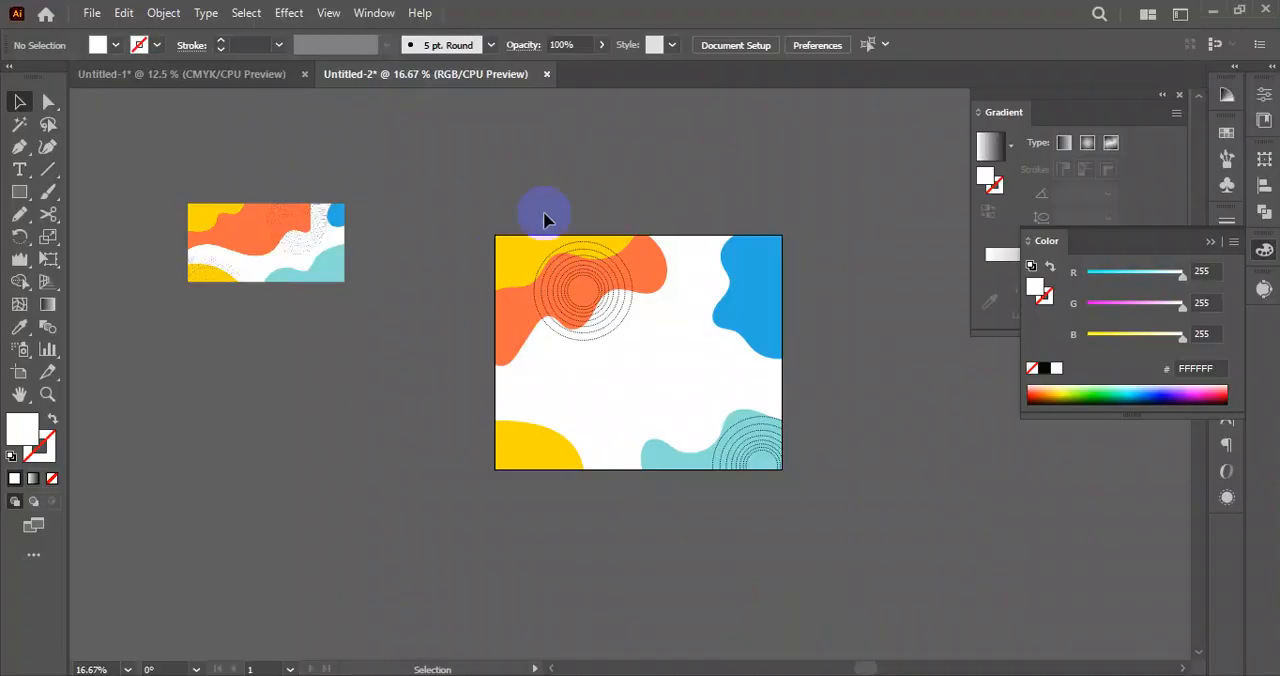
pyautogui.moveTo(469, 209); pyautogui.dragTo(857, 523)
pyautogui.moveTo(757, 297); pyautogui.dragTo(330, 405)
pyautogui.click(543, 277)
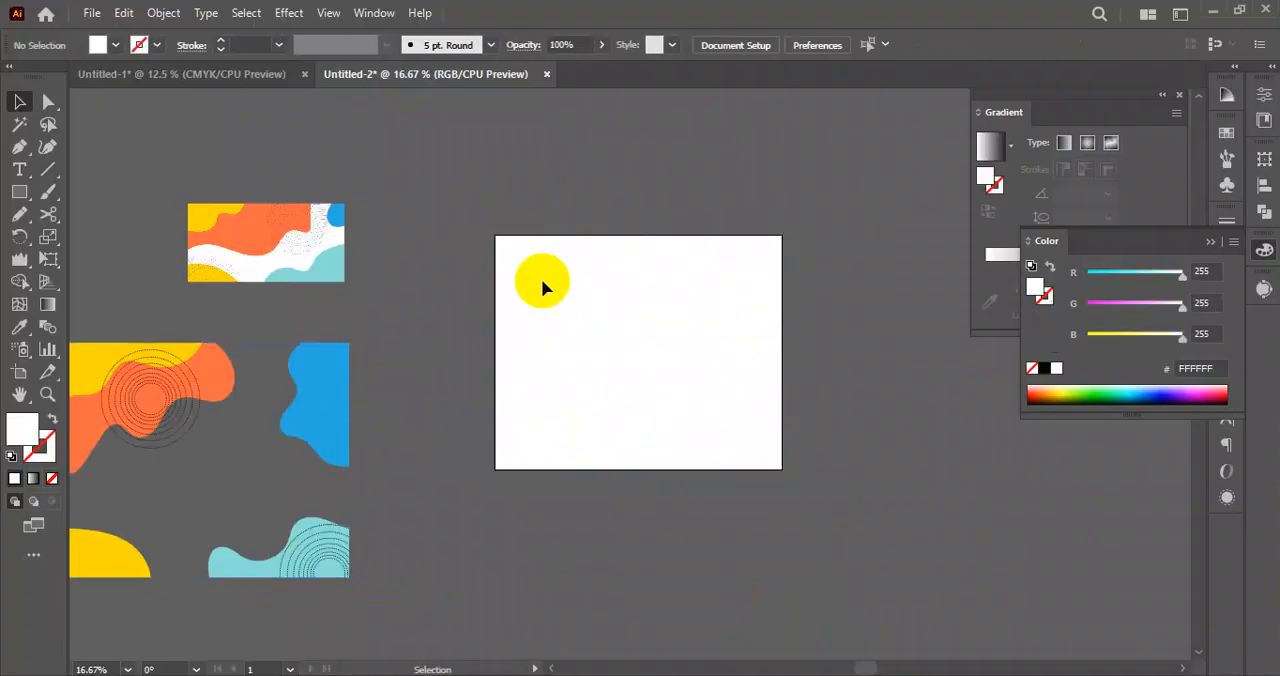
# Unlock all objects, and undo both the unlock and the earlier move of the clipped artwork off the artboard.
pyautogui.click(163, 12)
pyautogui.click(290, 50)
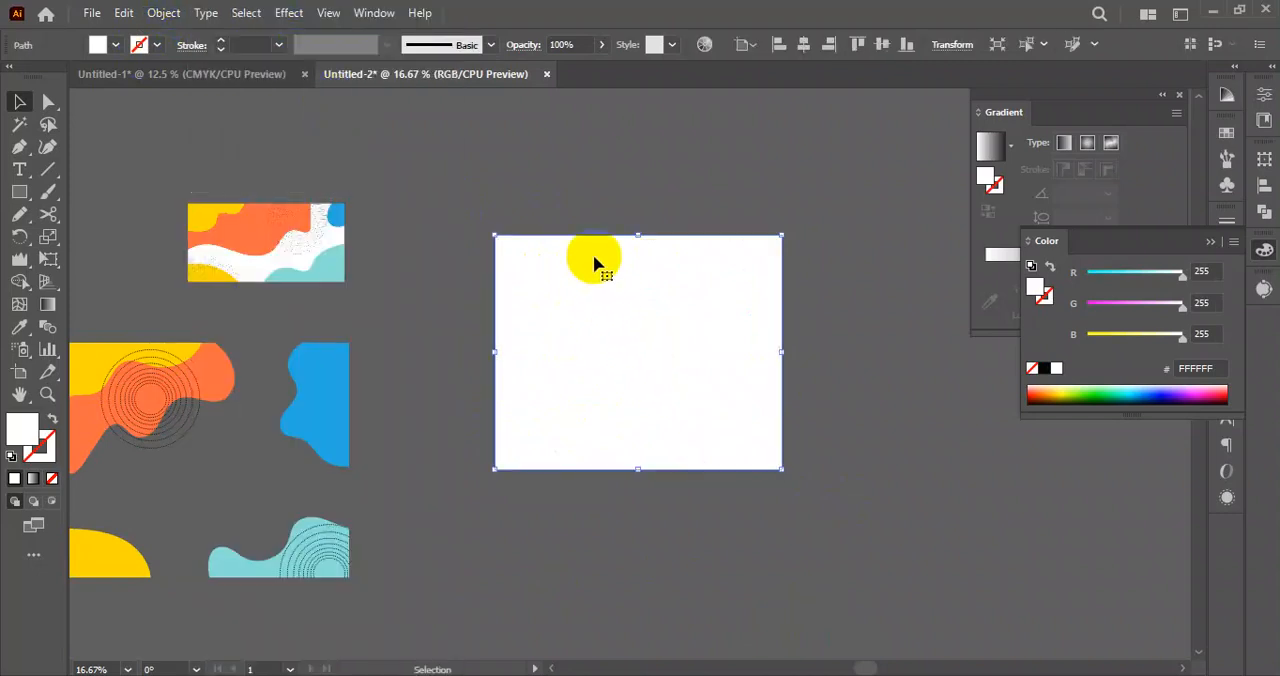
pyautogui.hotkey('ctrl', 'z')
pyautogui.hotkey('ctrl', 'z')
pyautogui.click(553, 188)
pyautogui.moveTo(523, 251); pyautogui.dragTo(237, 429)
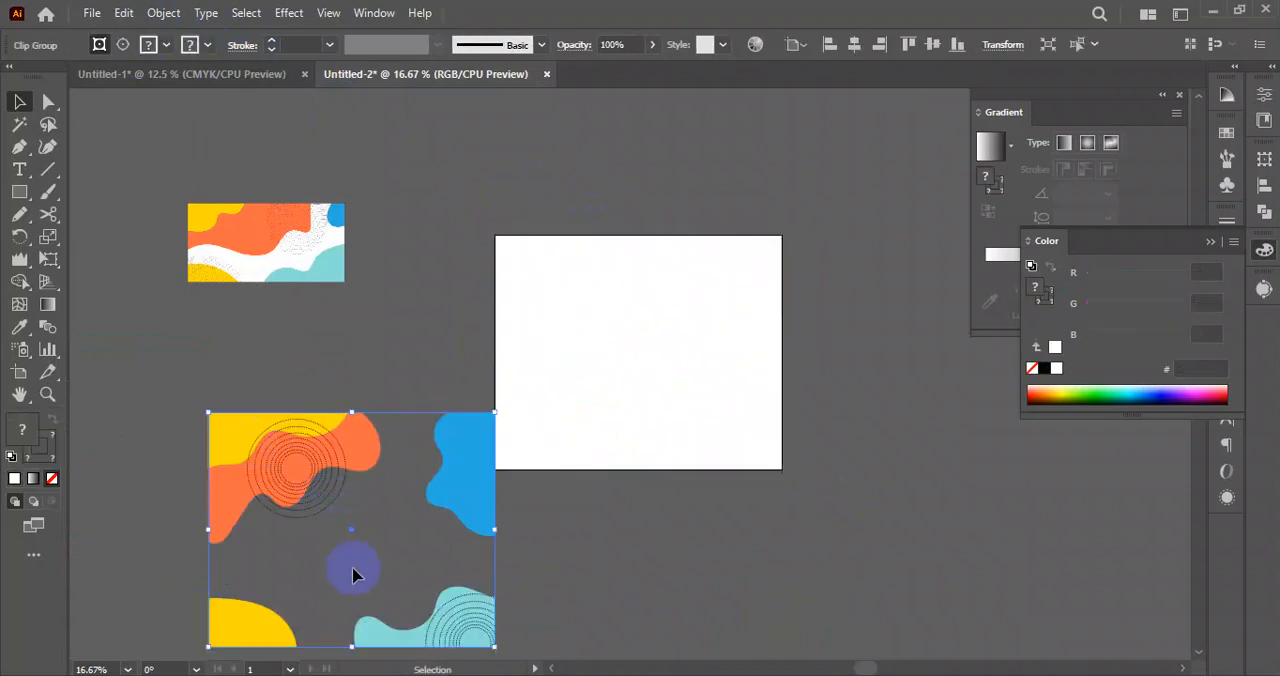
pyautogui.hotkey('ctrl', 'z')
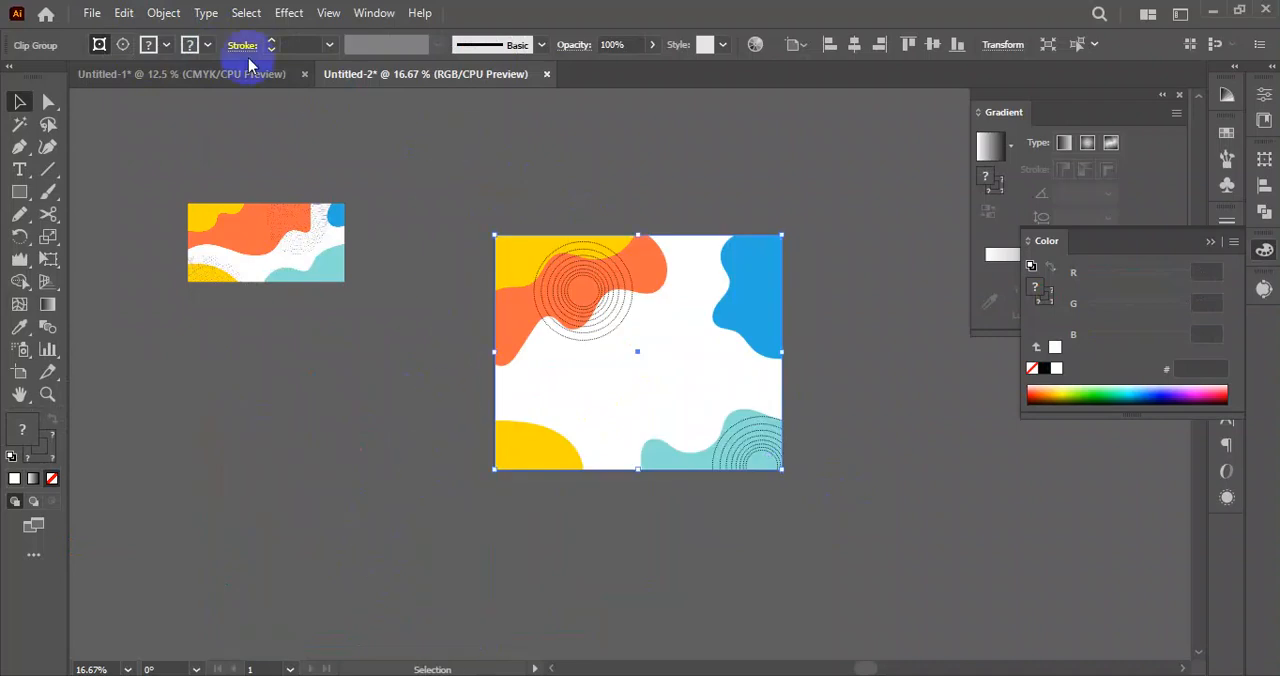
# Unlock the white background and move it, grouped with the clipped artwork, off the artboard to below the reference image.
pyautogui.click(163, 12)
pyautogui.click(327, 51)
pyautogui.moveTo(494, 183); pyautogui.dragTo(828, 531)
pyautogui.moveTo(754, 329); pyautogui.dragTo(295, 449)
pyautogui.click(471, 546)
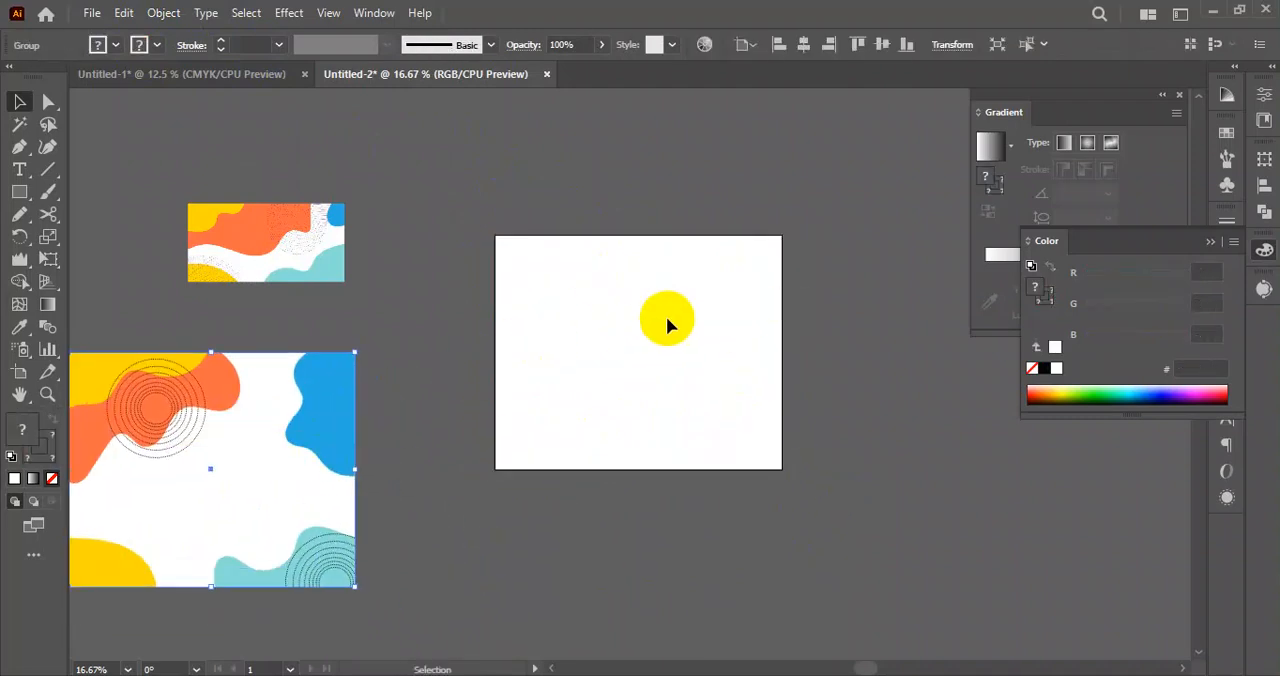
# Check the Colorful Abstract Background preview in the browser, and draw a rectangle about 1240 × 1022 px just inside Illustrator's empty artboard.
pyautogui.hotkey('alt', 'Tab')
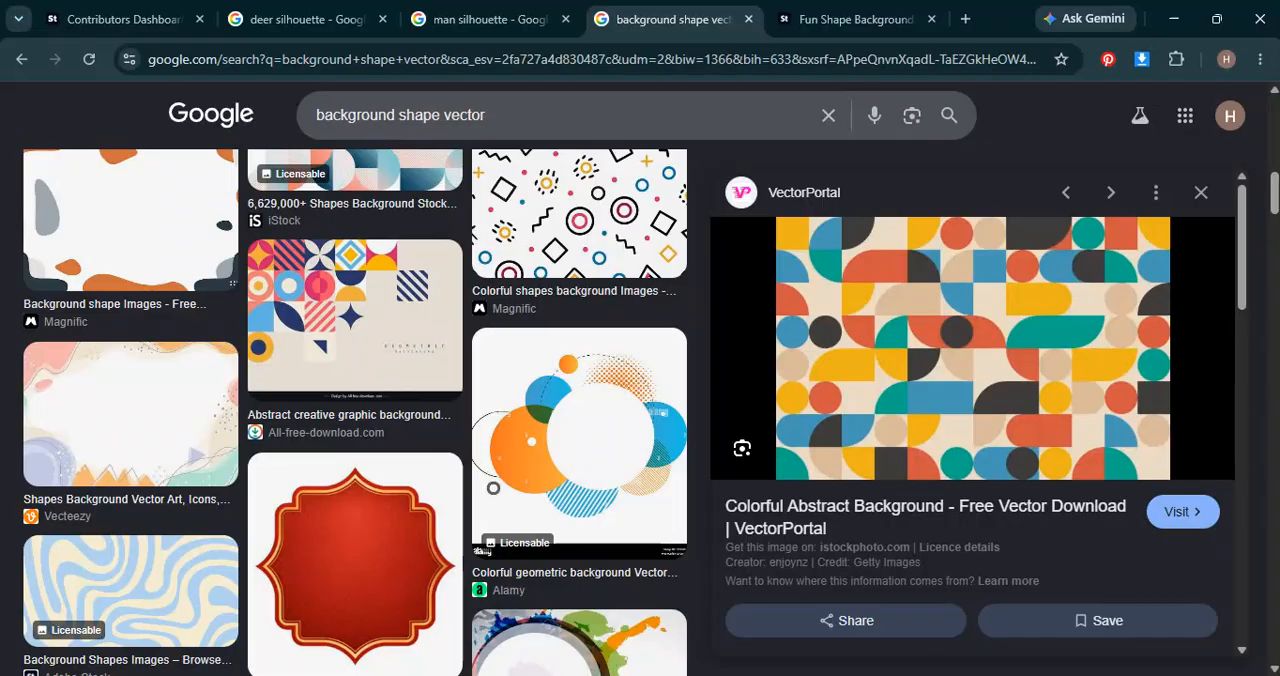
pyautogui.hotkey('alt', 'Tab')
pyautogui.click(19, 191)
pyautogui.click(505, 246)
pyautogui.moveTo(503, 242); pyautogui.dragTo(773, 465)
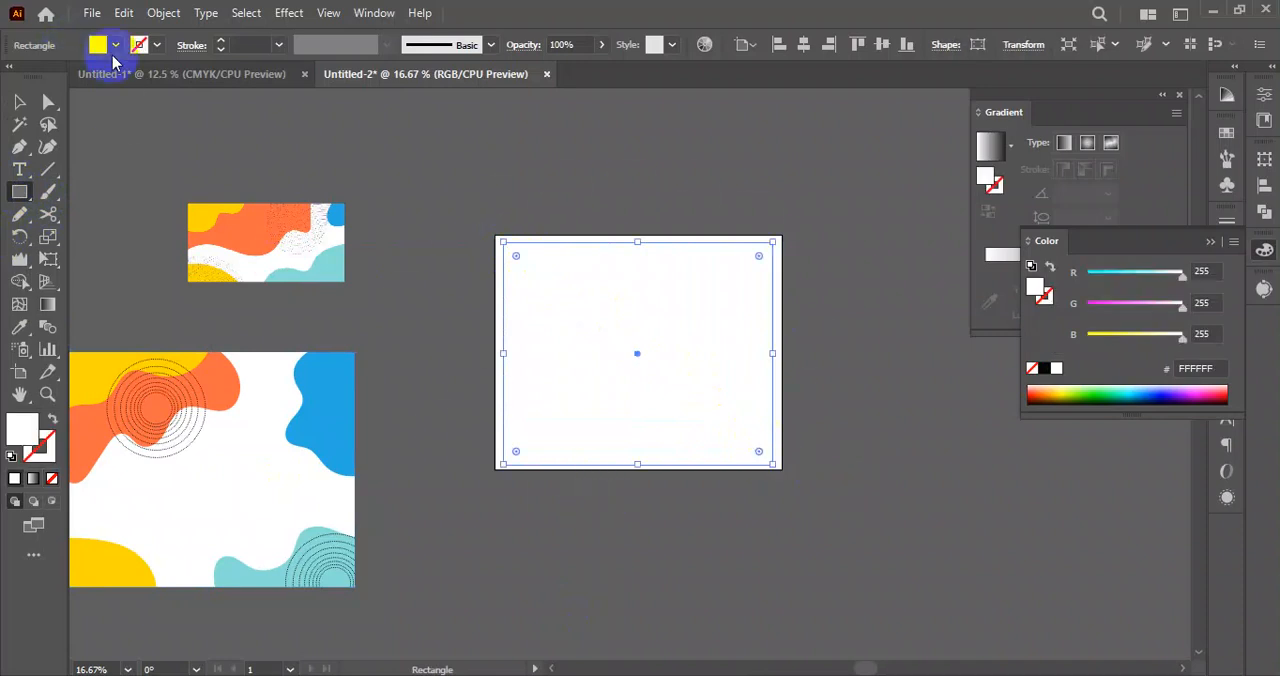
# Fill the new rectangle with the red swatch (#ED1C24) and deselect it.
pyautogui.click(115, 45)
pyautogui.click(66, 82)
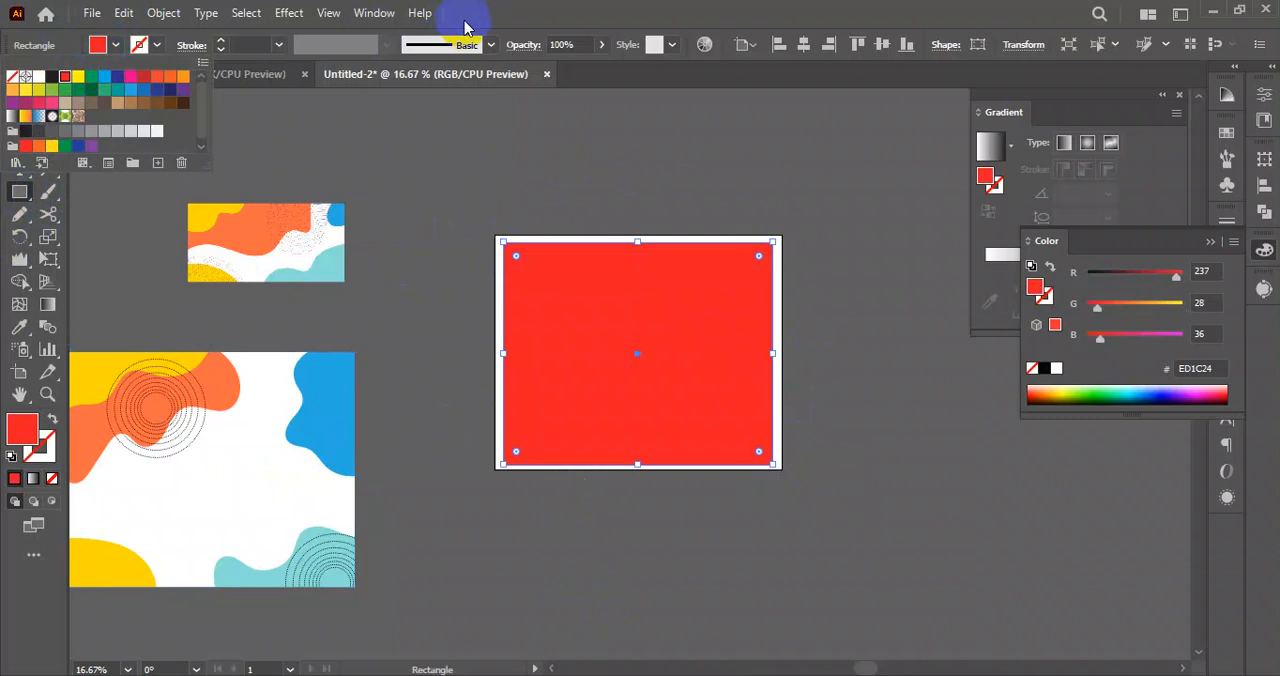
pyautogui.press('Escape')
pyautogui.click(18, 101)
pyautogui.click(576, 203)
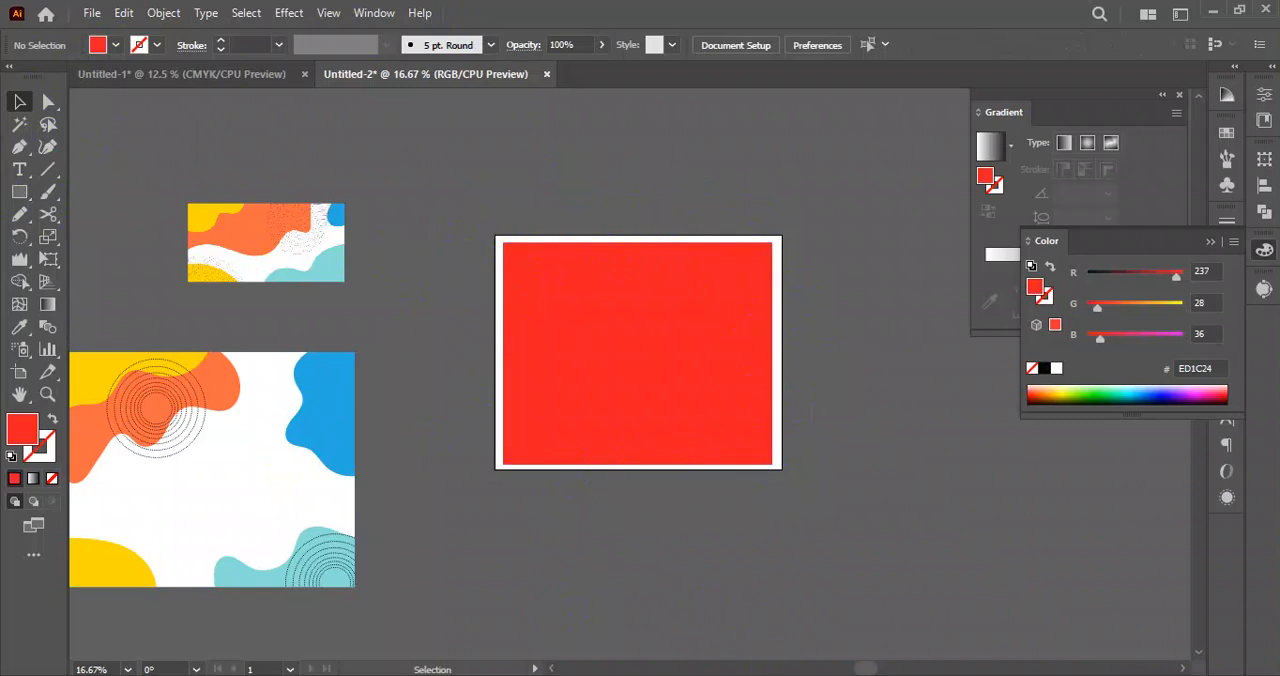
# Recheck the geometric pattern in the browser, and set Split Into Grid on Illustrator's red rectangle to 7 rows with the preview enabled.
pyautogui.click(814, 614)
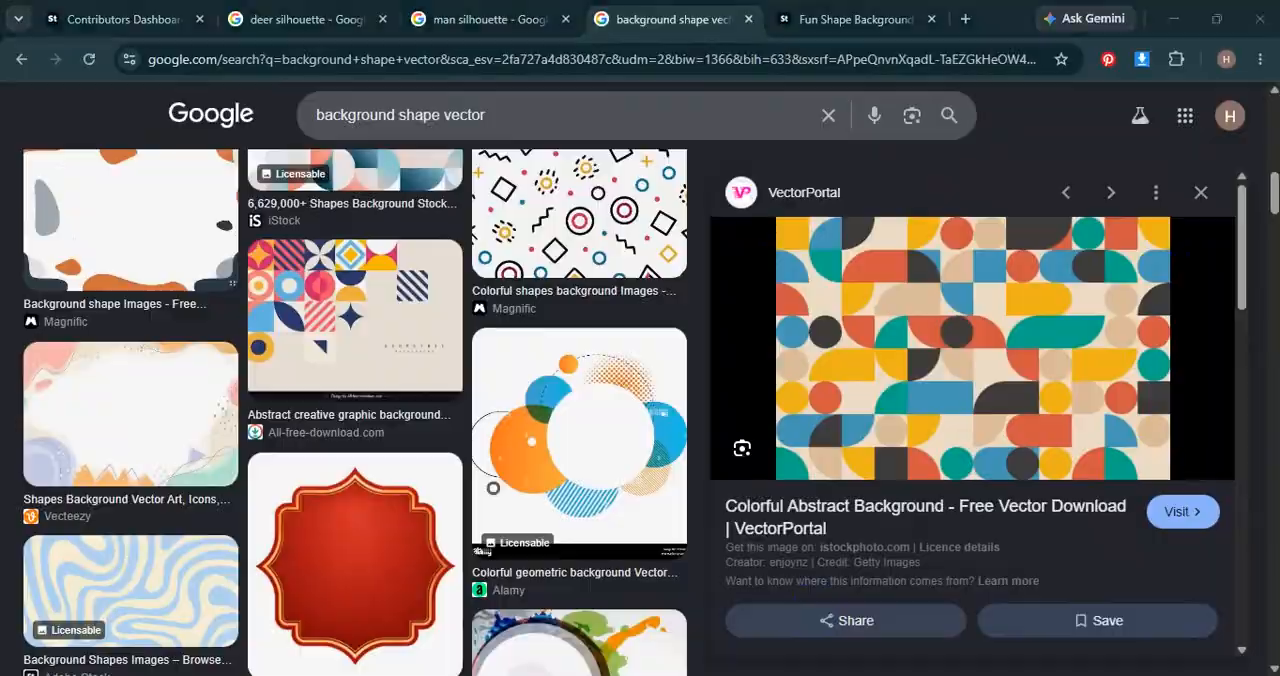
pyautogui.hotkey('alt', 'Tab')
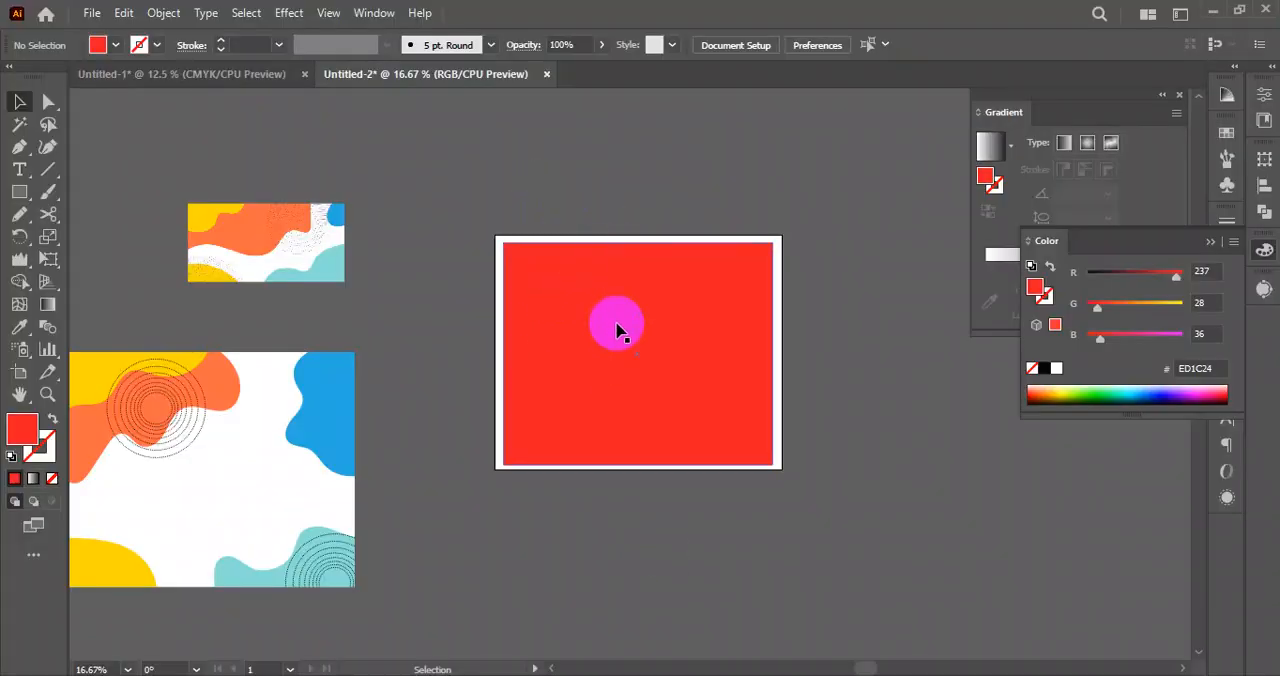
pyautogui.click(580, 285)
pyautogui.click(176, 14)
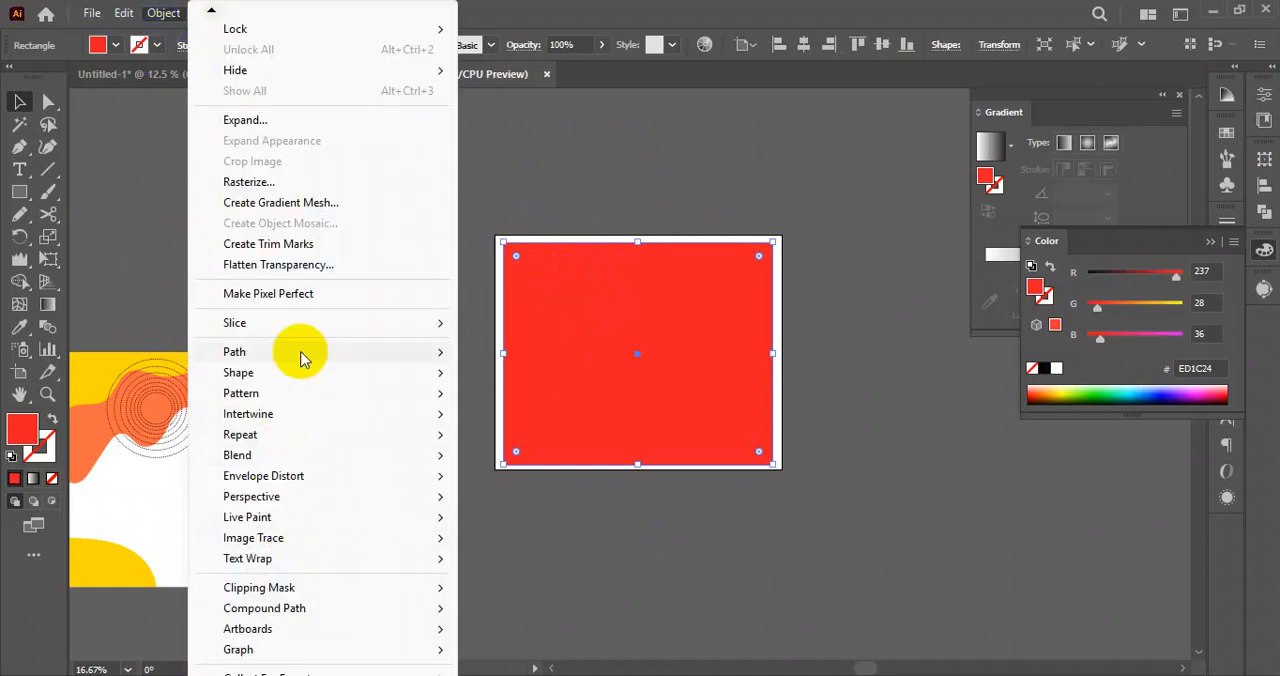
pyautogui.moveTo(303, 358)
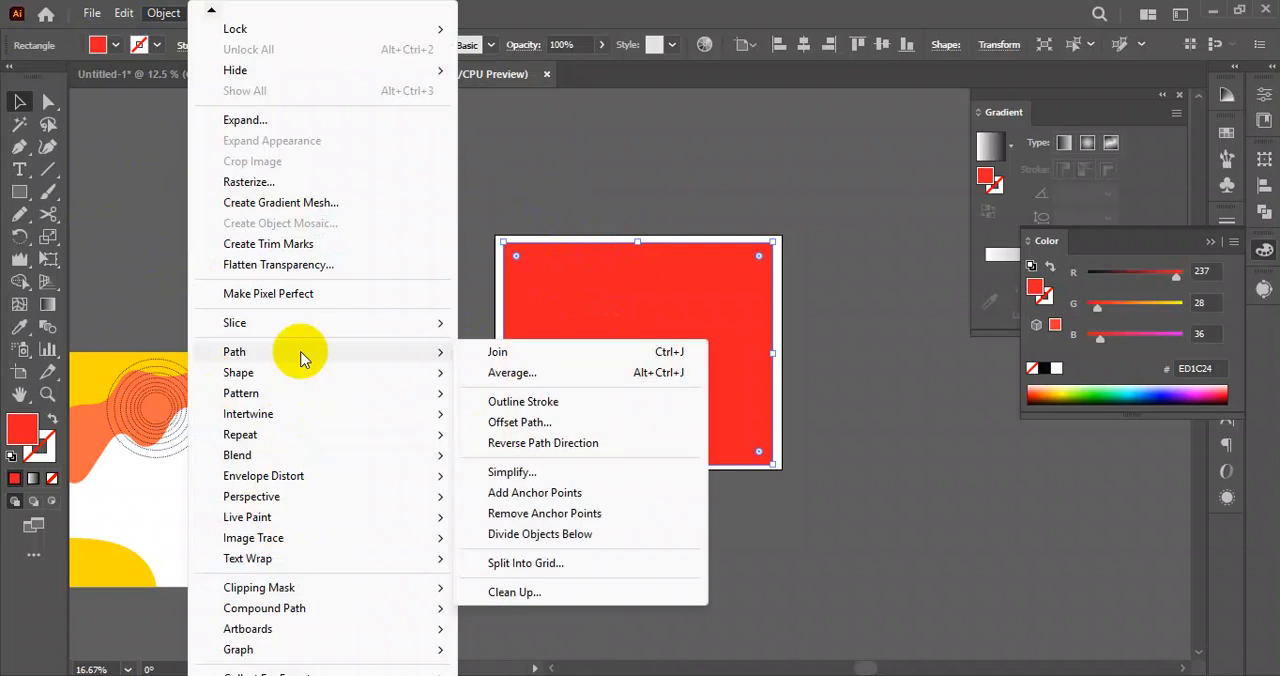
pyautogui.click(577, 570)
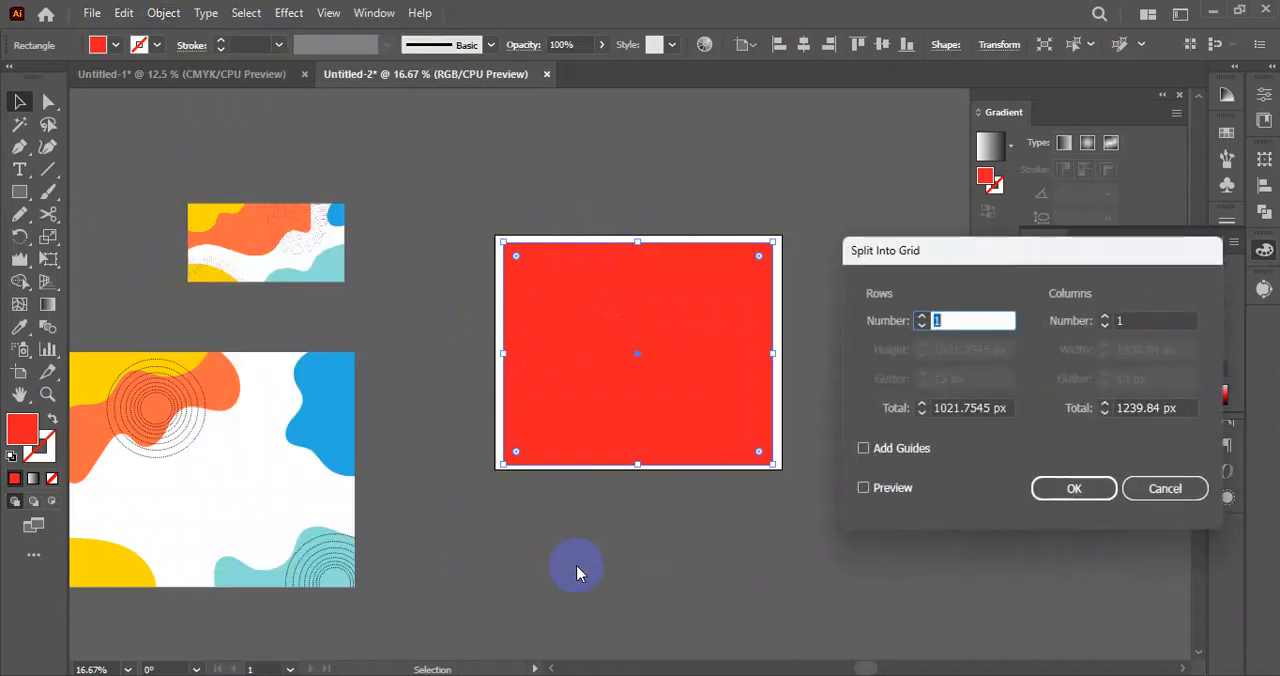
pyautogui.moveTo(915, 258); pyautogui.dragTo(160, 148)
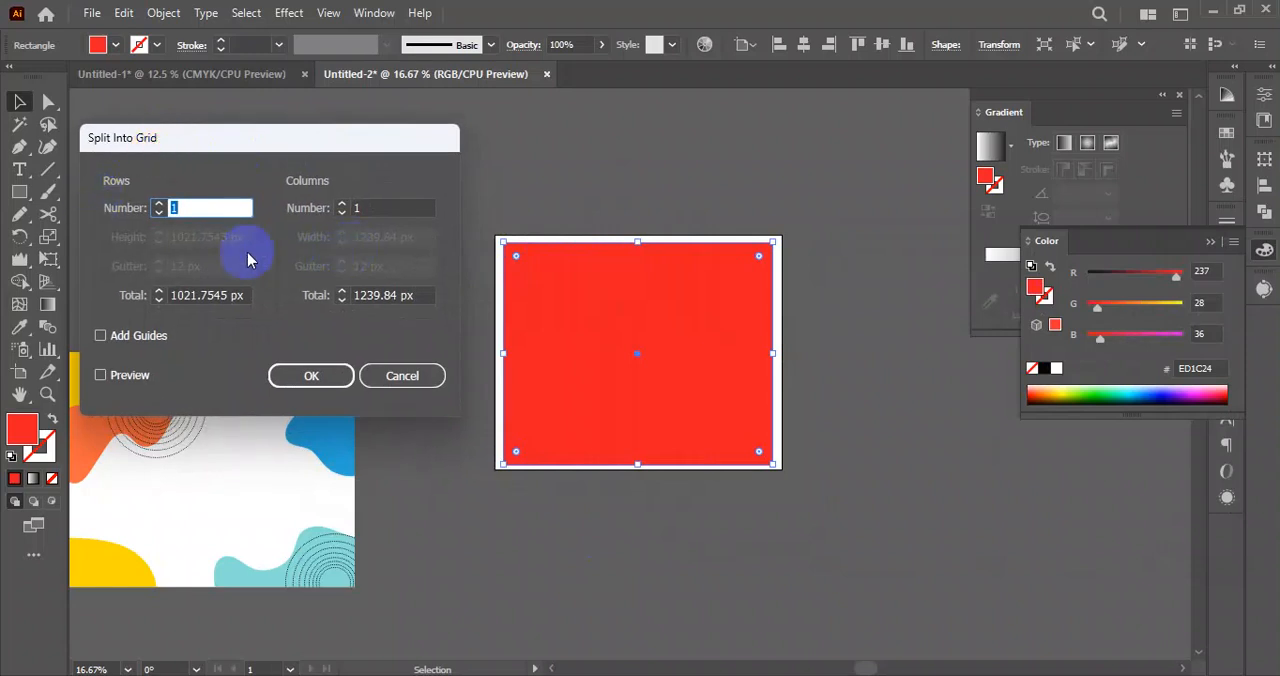
pyautogui.click(158, 205)
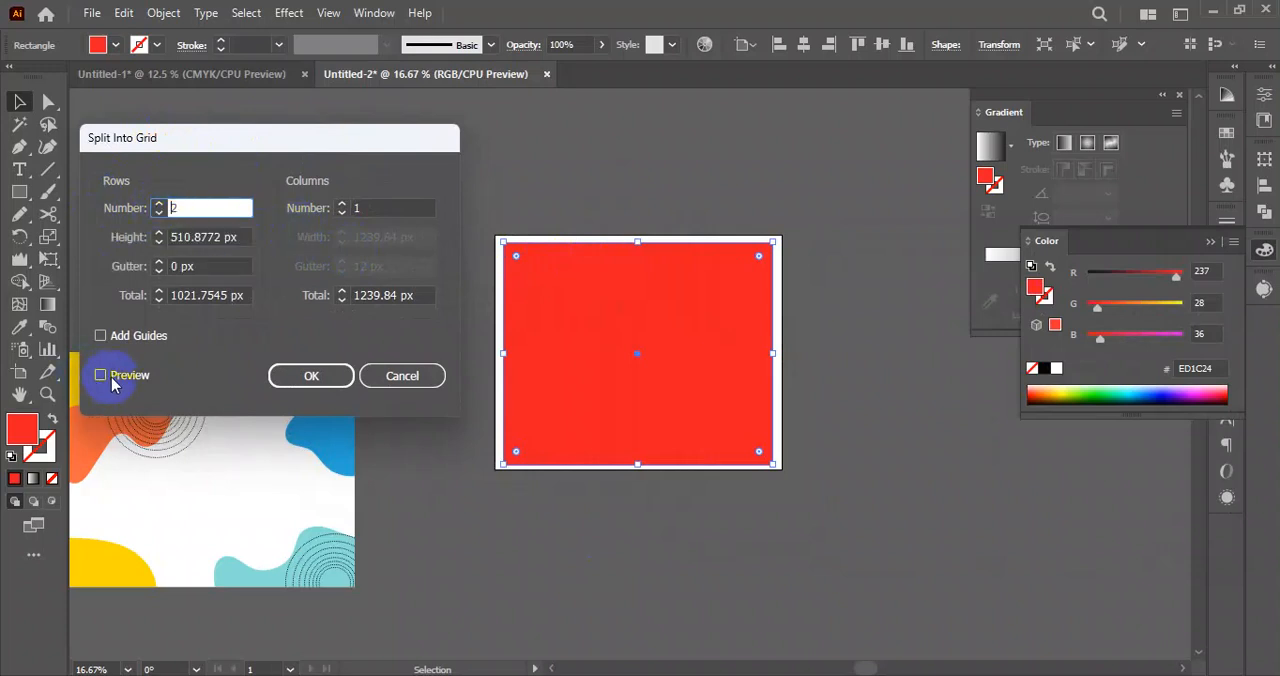
pyautogui.click(103, 378)
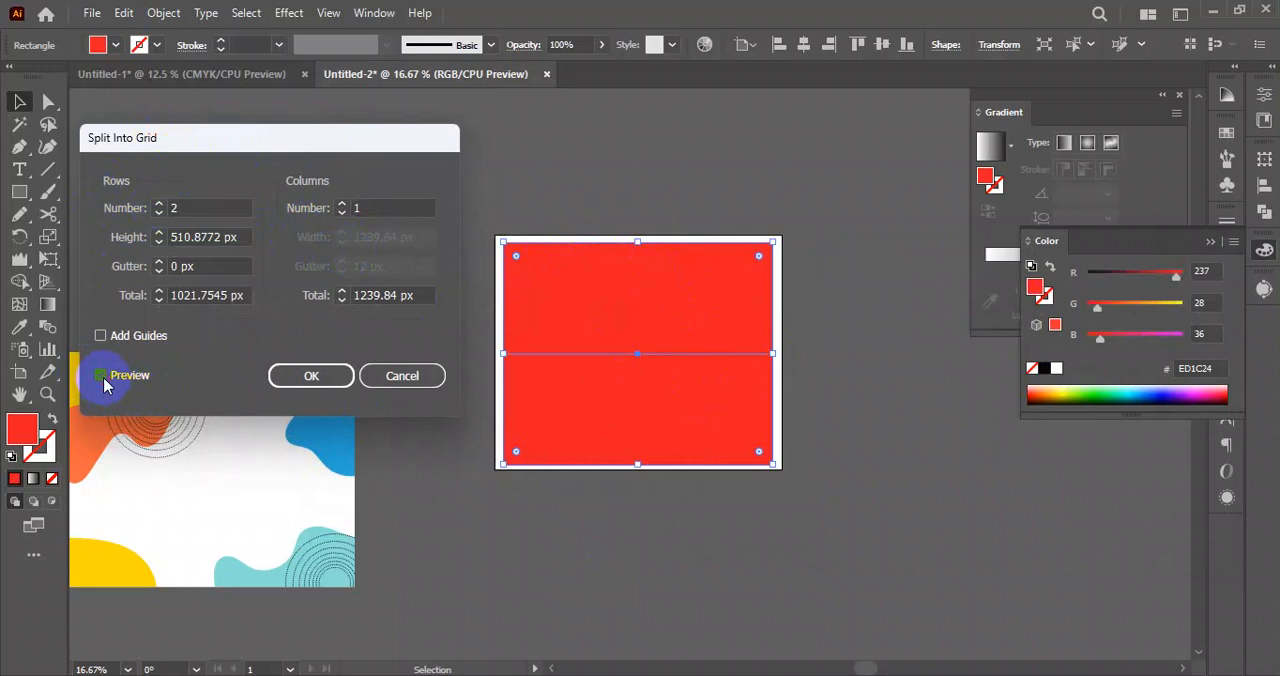
pyautogui.click(158, 204)
pyautogui.click(158, 204)
pyautogui.click(158, 204)
pyautogui.click(158, 204)
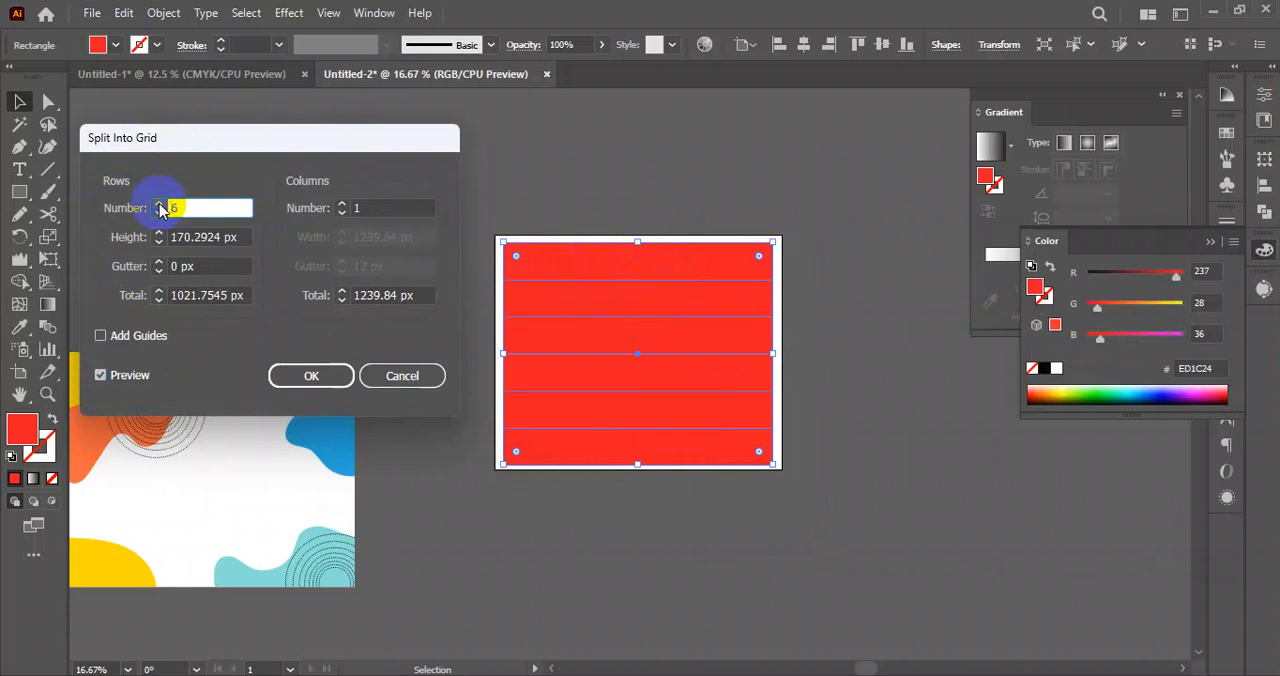
pyautogui.click(158, 204)
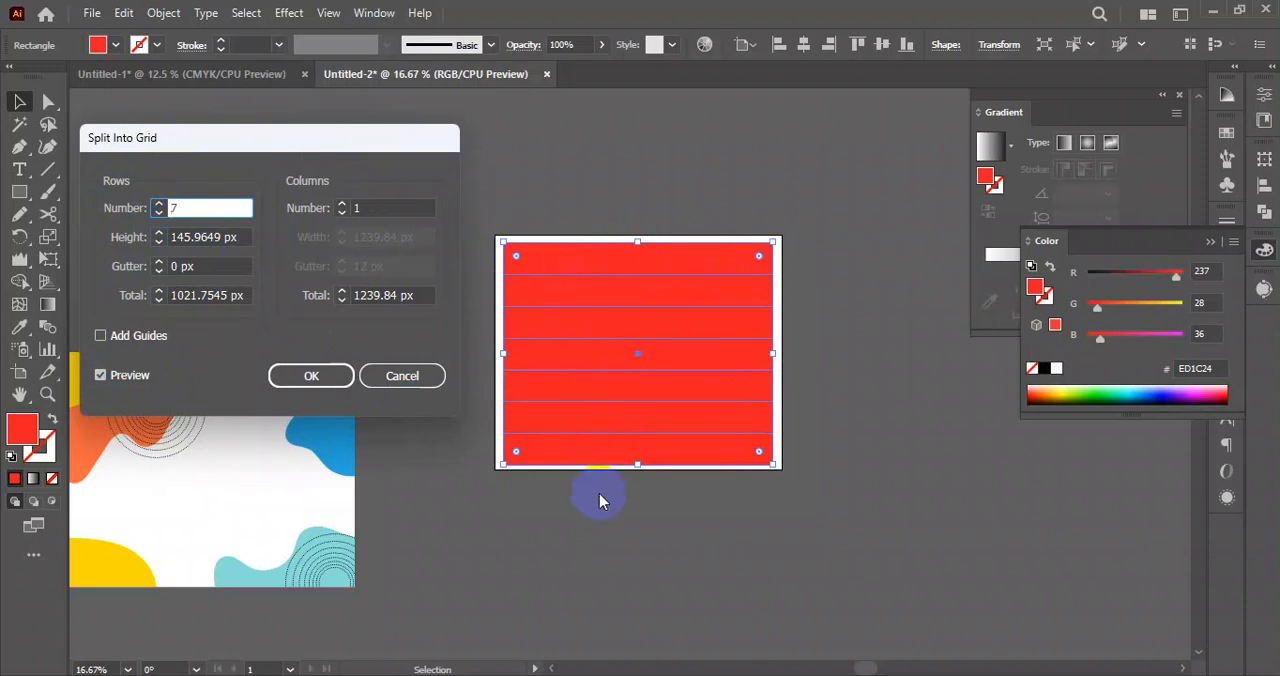
# Set the number of columns for the red rectangle's grid to 7.
pyautogui.click(343, 203)
pyautogui.click(343, 203)
pyautogui.click(343, 203)
pyautogui.click(343, 203)
pyautogui.click(343, 203)
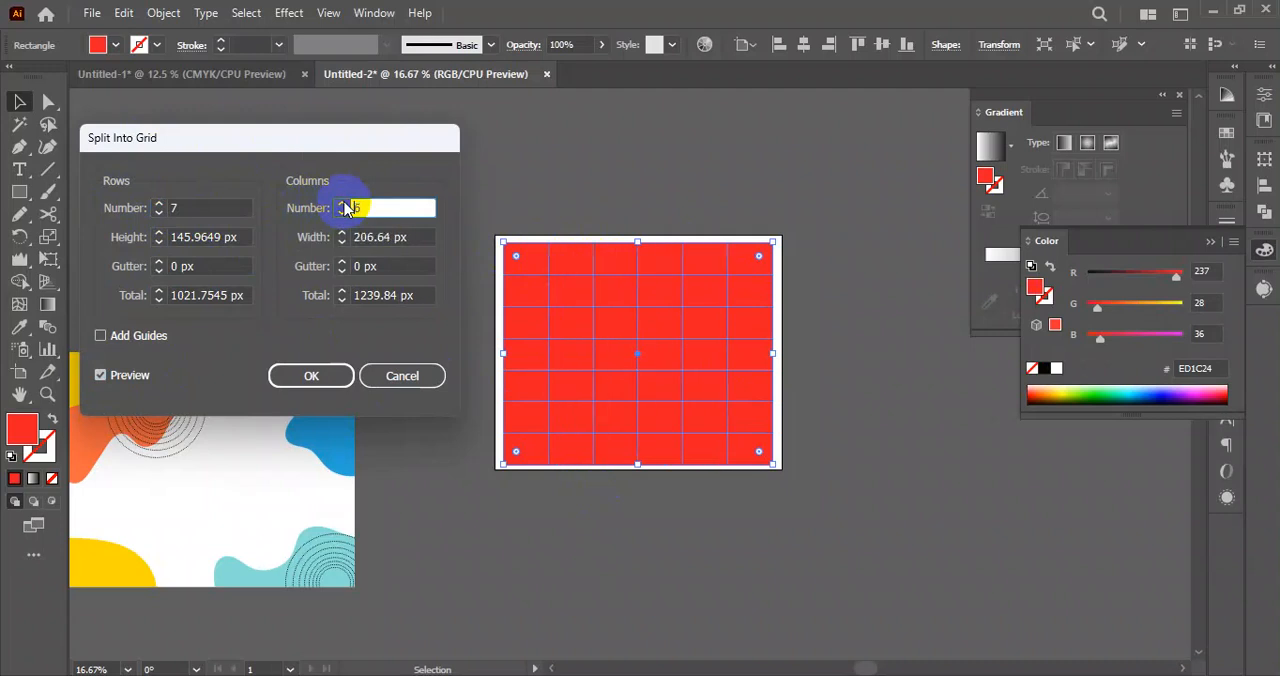
pyautogui.click(343, 203)
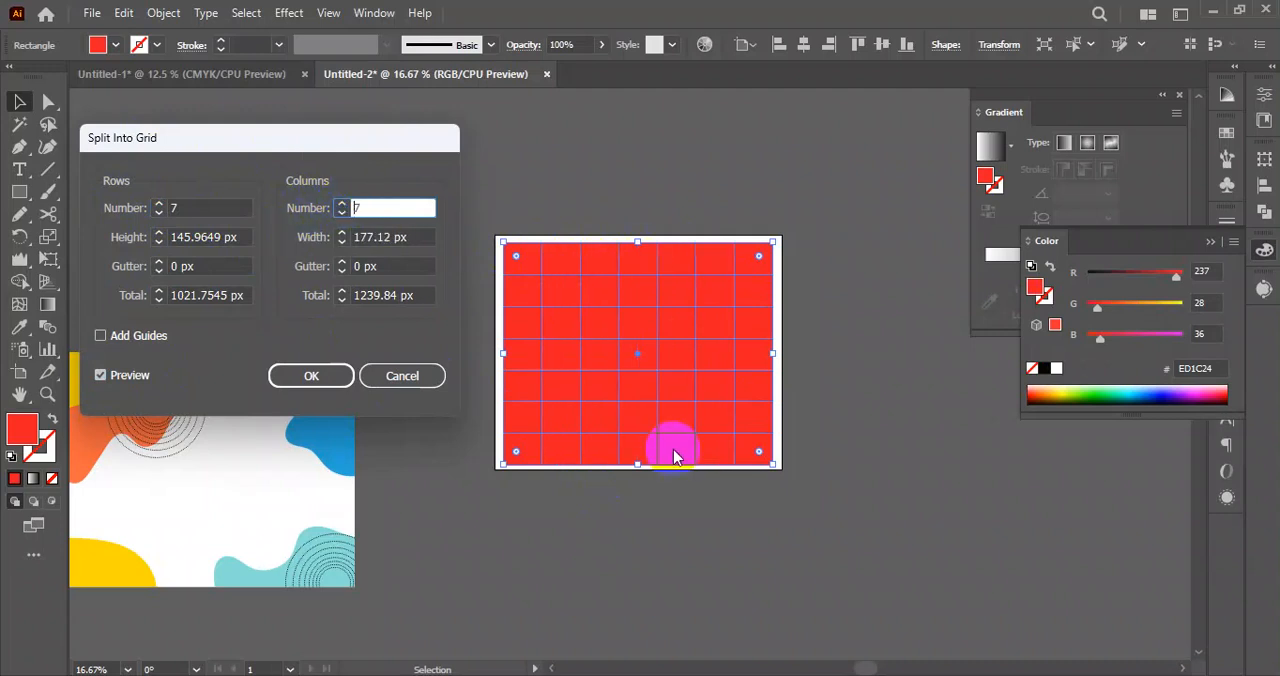
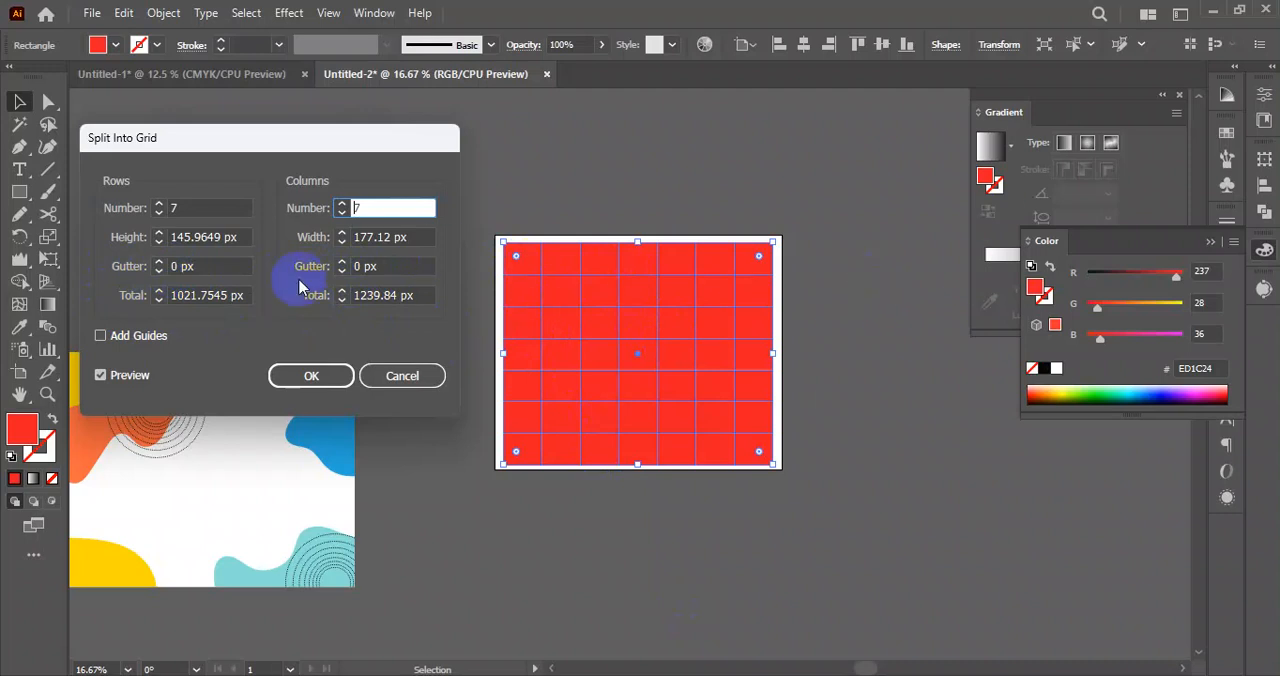
# Split the red rectangle into a grid of 7 rows and 7 columns with 0 px gutters.
pyautogui.click(158, 262)
pyautogui.click(158, 262)
pyautogui.click(158, 262)
pyautogui.click(158, 262)
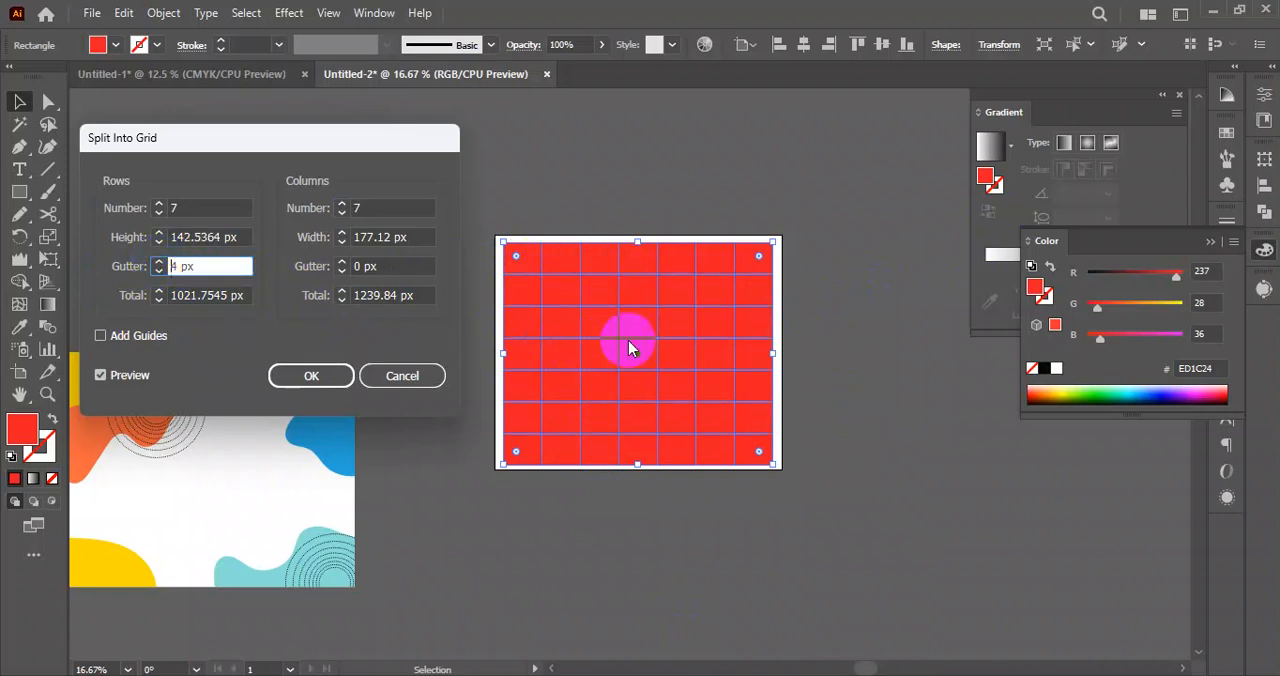
pyautogui.press('Down')
pyautogui.press('Down')
pyautogui.press('Down')
pyautogui.press('Down')
pyautogui.click(314, 377)
pyautogui.click(874, 417)
# Fully round the lower-right corner of the first cell in the grid's top row.
pyautogui.moveTo(733, 372); pyautogui.dragTo(684, 410)
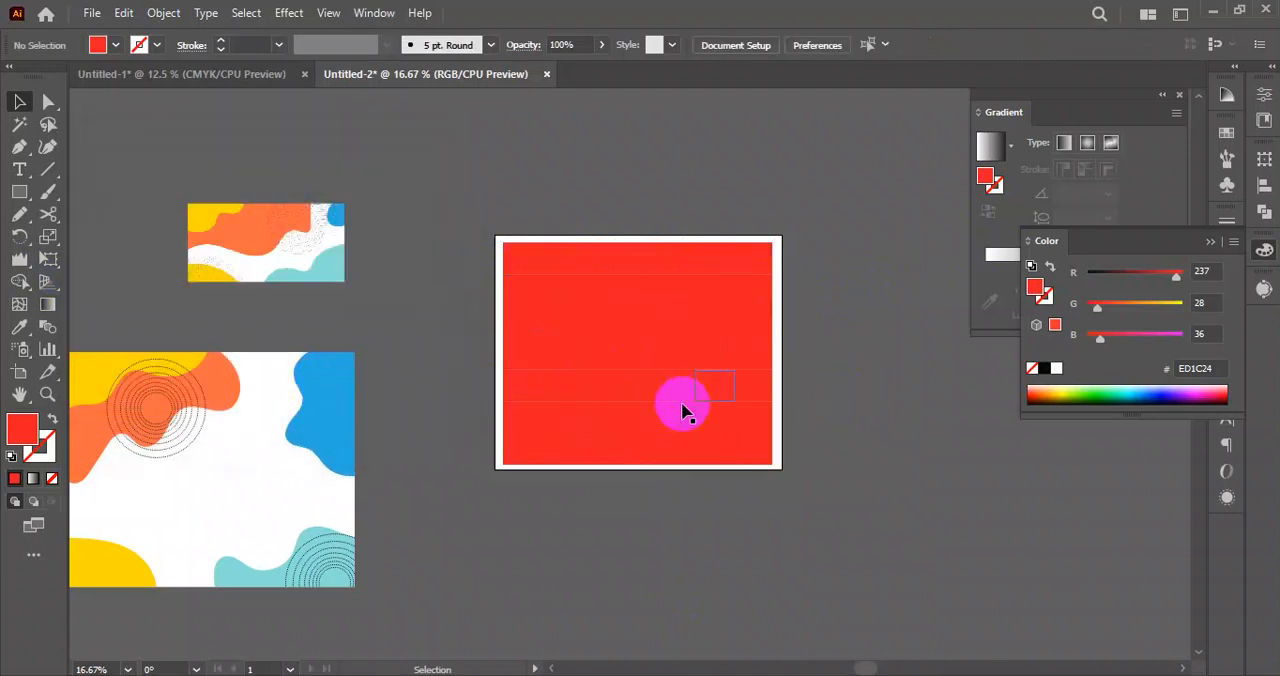
pyautogui.scroll(4, 540, 265)
pyautogui.click(350, 258)
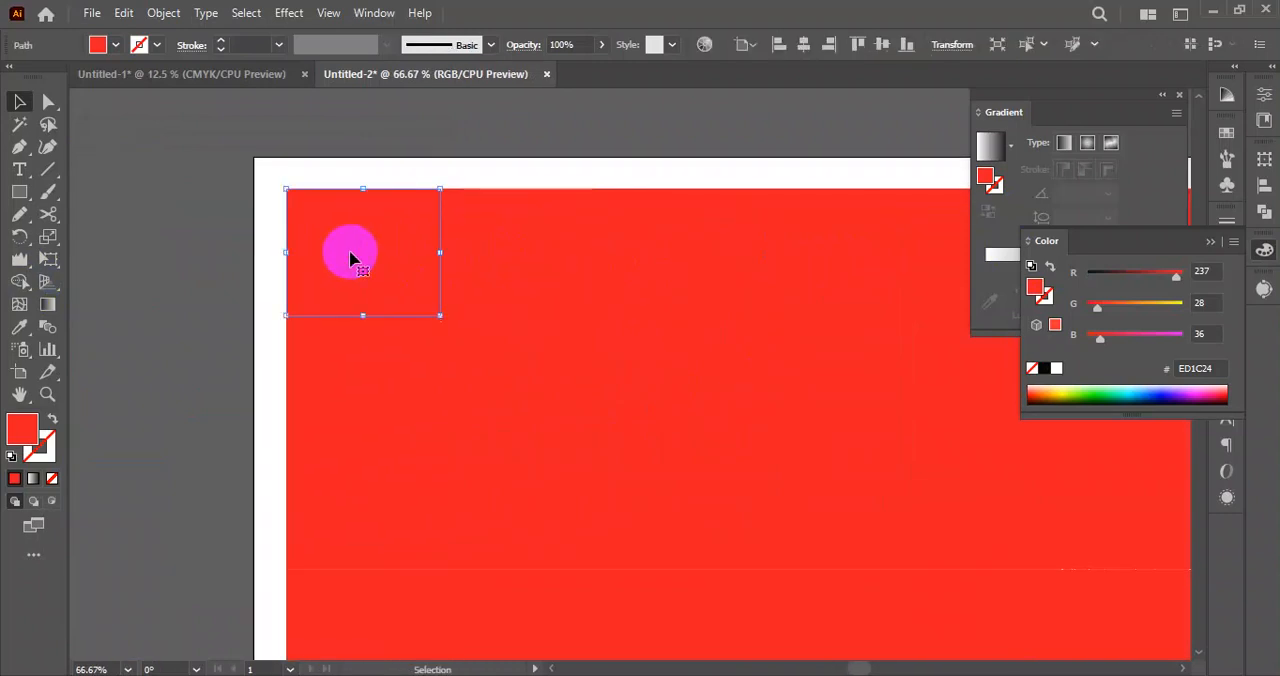
pyautogui.click(48, 101)
pyautogui.moveTo(427, 302); pyautogui.dragTo(203, 123)
pyautogui.click(203, 277)
# Try fully rounding the upper-left corner of the second cell in the top row.
pyautogui.press('space')
pyautogui.moveTo(511, 287); pyautogui.dragTo(408, 259)
pyautogui.click(411, 248)
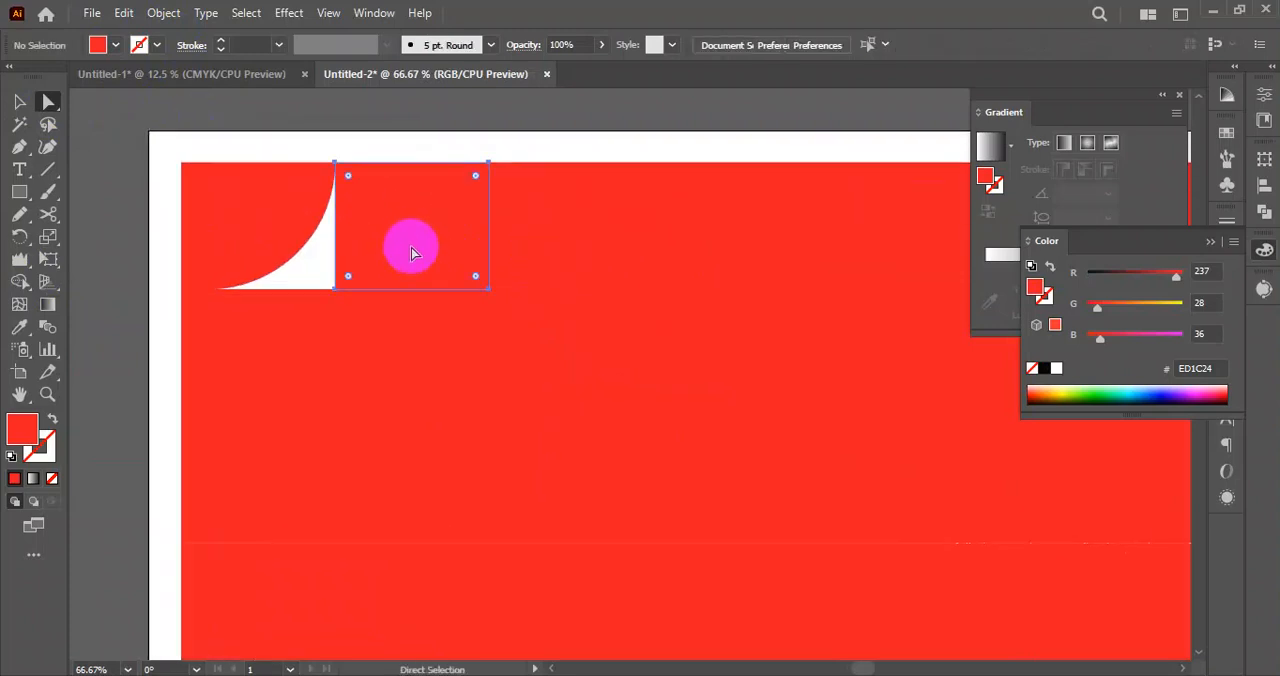
pyautogui.click(355, 184)
pyautogui.moveTo(349, 178); pyautogui.dragTo(455, 268)
pyautogui.click(398, 120)
pyautogui.scroll(-1, 376, 163)
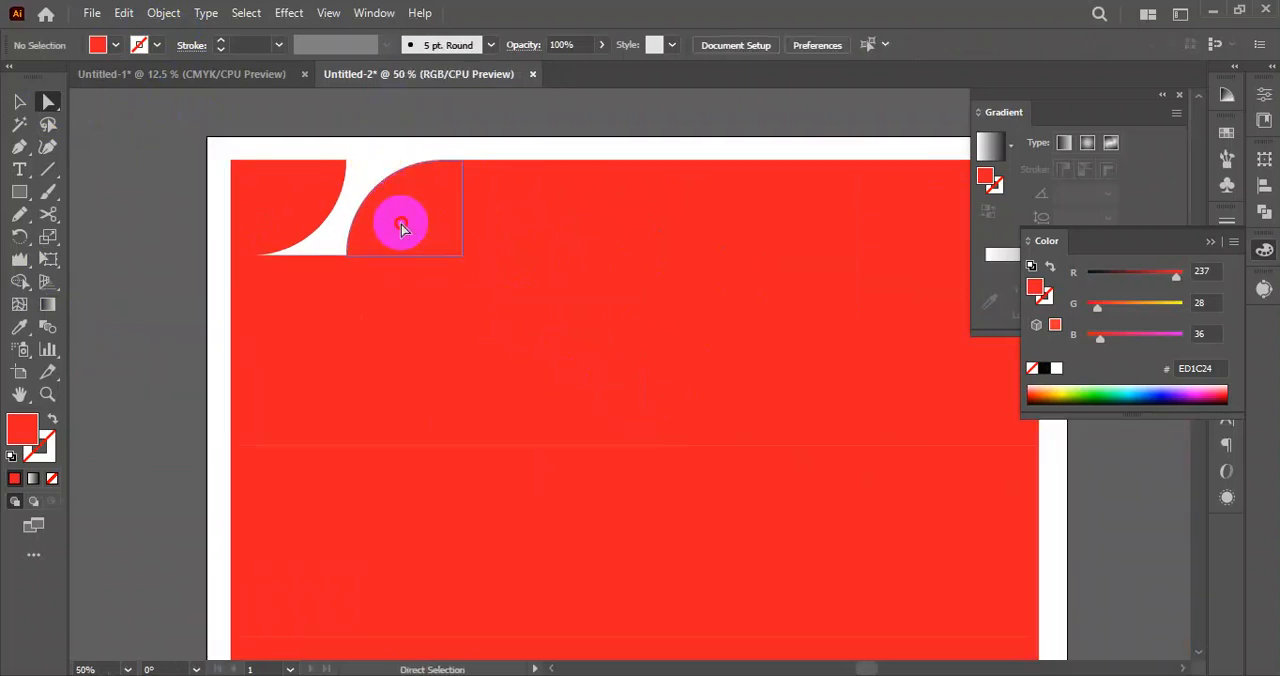
# Undo the last corner rounding and fully round the second cell's upper-right corner instead.
pyautogui.hotkey('ctrl', 'z')
pyautogui.moveTo(450, 177); pyautogui.dragTo(237, 300)
pyautogui.click(169, 341)
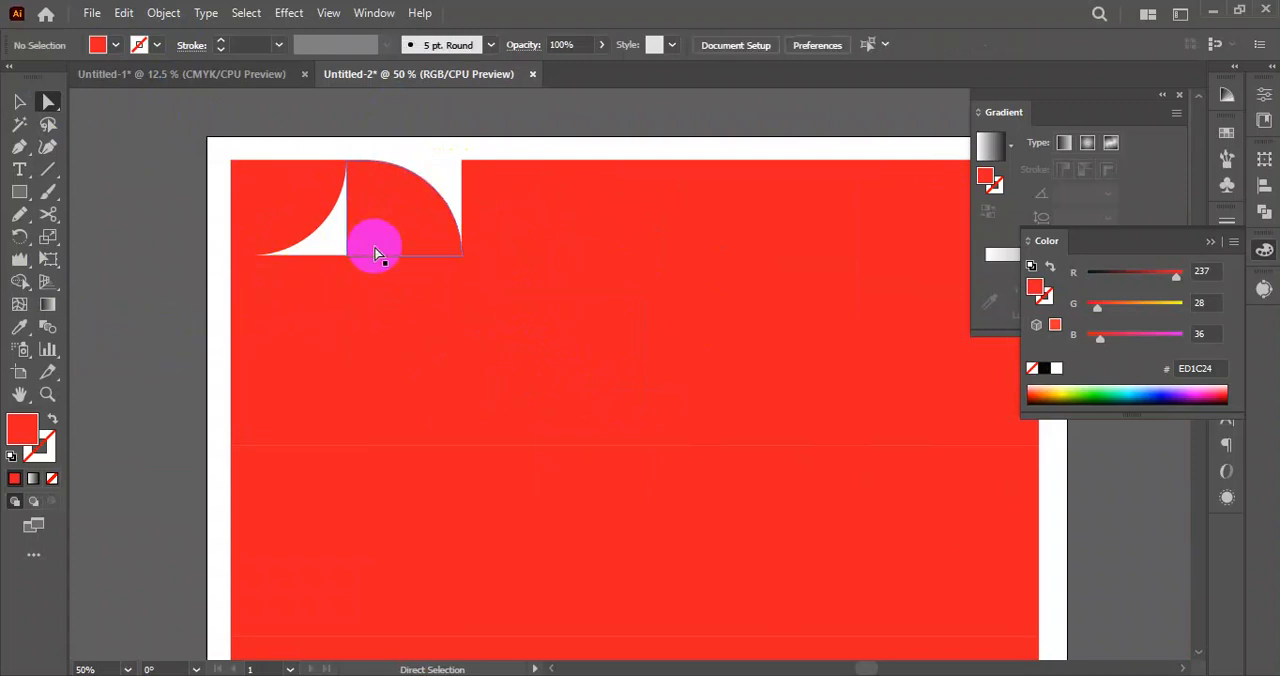
# Round all four corners of the top row's third cell to the maximum, making a near-circular shape.
pyautogui.moveTo(510, 249); pyautogui.dragTo(411, 255)
pyautogui.click(408, 244)
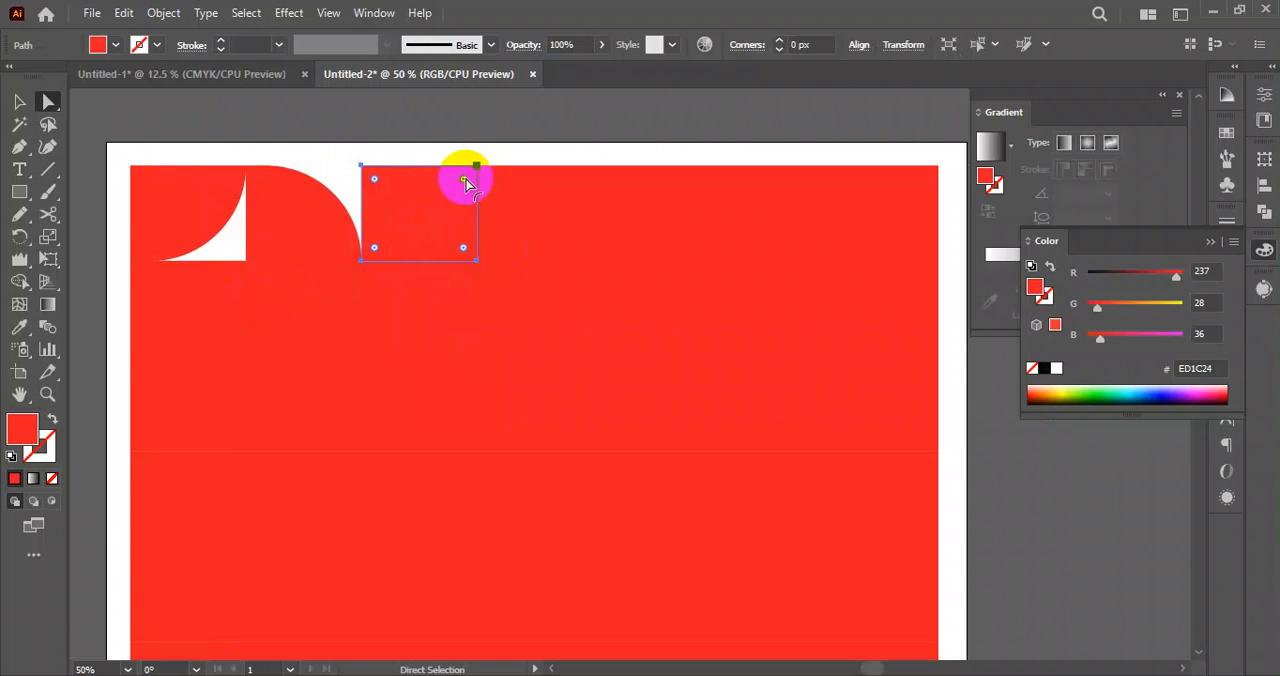
pyautogui.moveTo(463, 184); pyautogui.dragTo(351, 274)
pyautogui.click(370, 141)
# Shape the top row's fourth cell into a leaf by fully rounding its upper-right and lower-left corners.
pyautogui.click(518, 217)
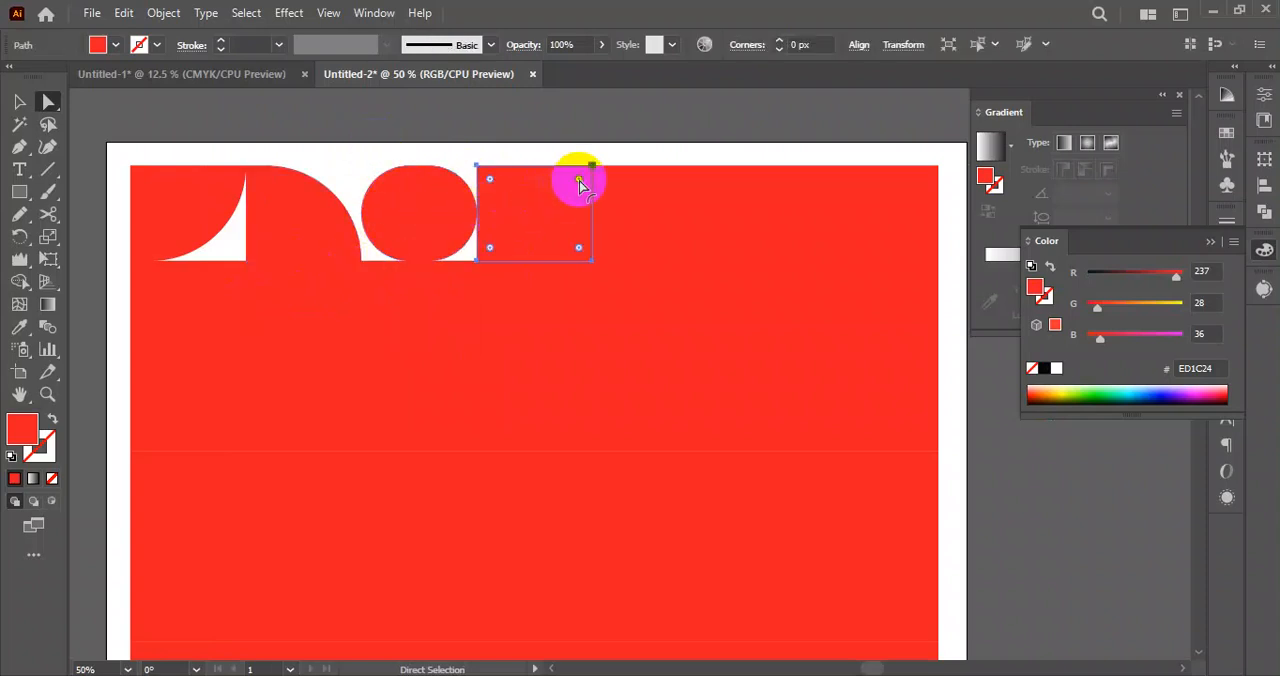
pyautogui.click(579, 181)
pyautogui.keyDown('shift'); pyautogui.click(490, 248); pyautogui.keyUp('shift')
pyautogui.moveTo(490, 248); pyautogui.dragTo(603, 134)
pyautogui.click(603, 134)
pyautogui.scroll(-3, 520, 235)
pyautogui.moveTo(549, 286); pyautogui.dragTo(488, 268)
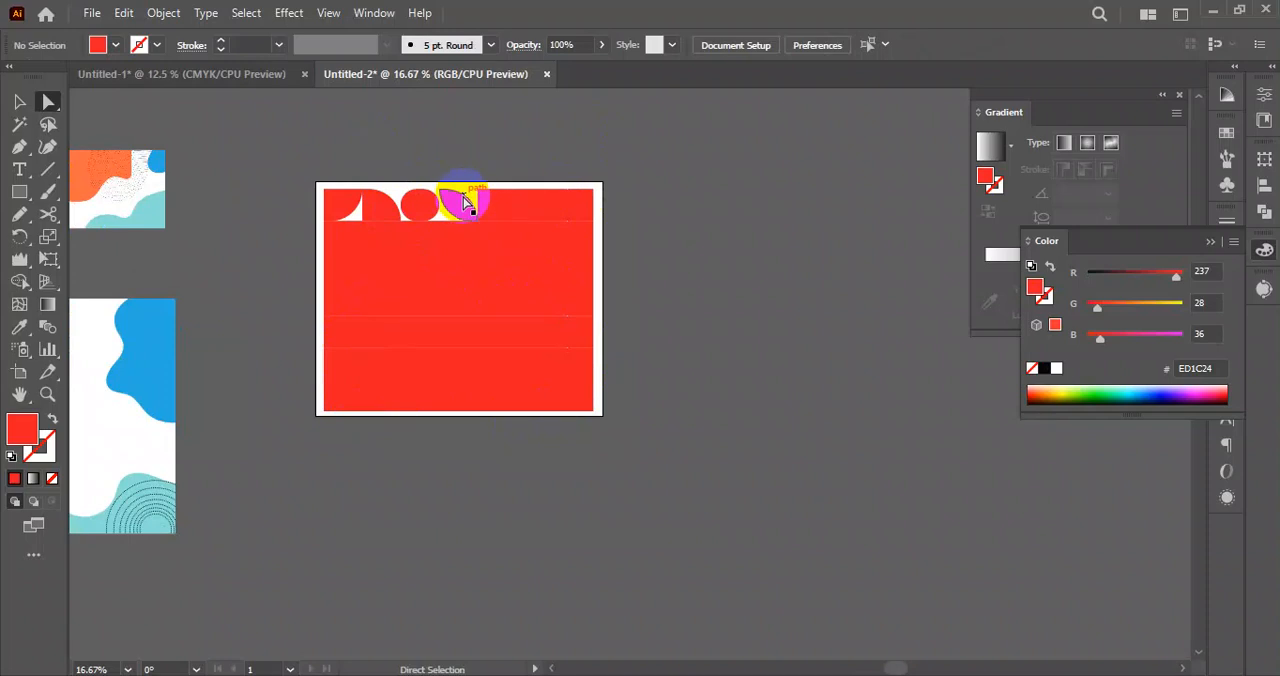
pyautogui.click(815, 674)
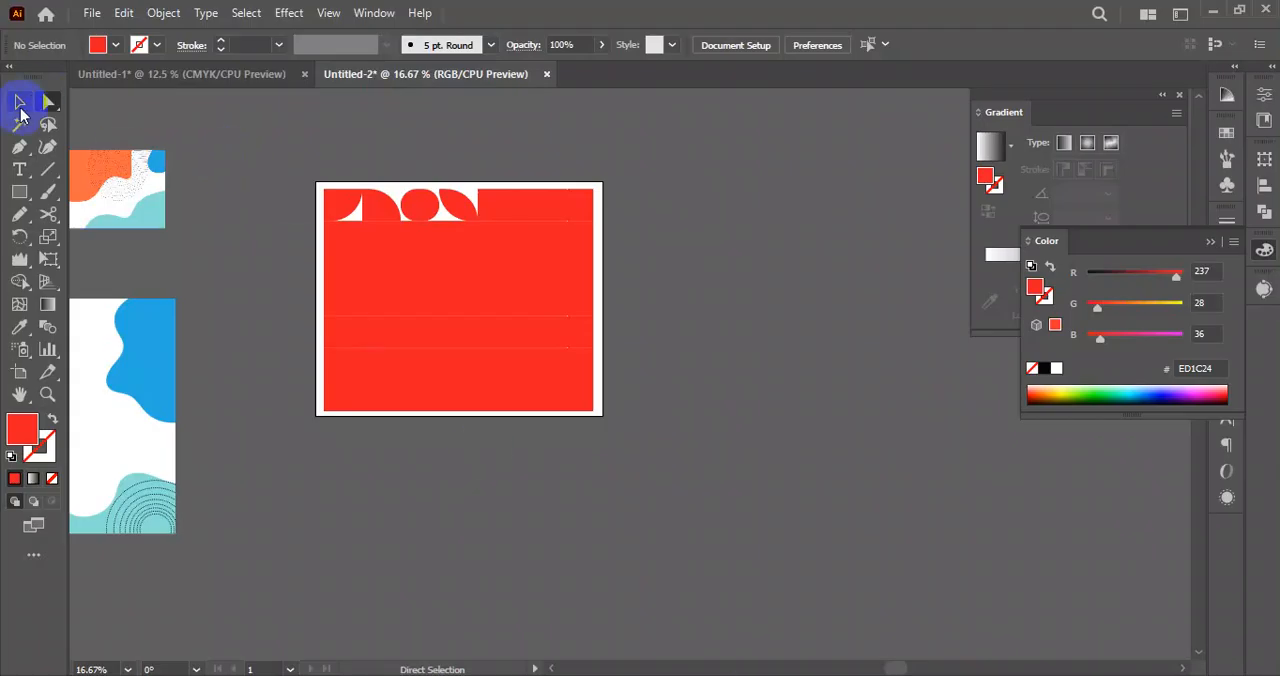
# Fully round both left corners of the fifth cell in the top row.
pyautogui.scroll(3, 503, 218)
pyautogui.click(493, 220)
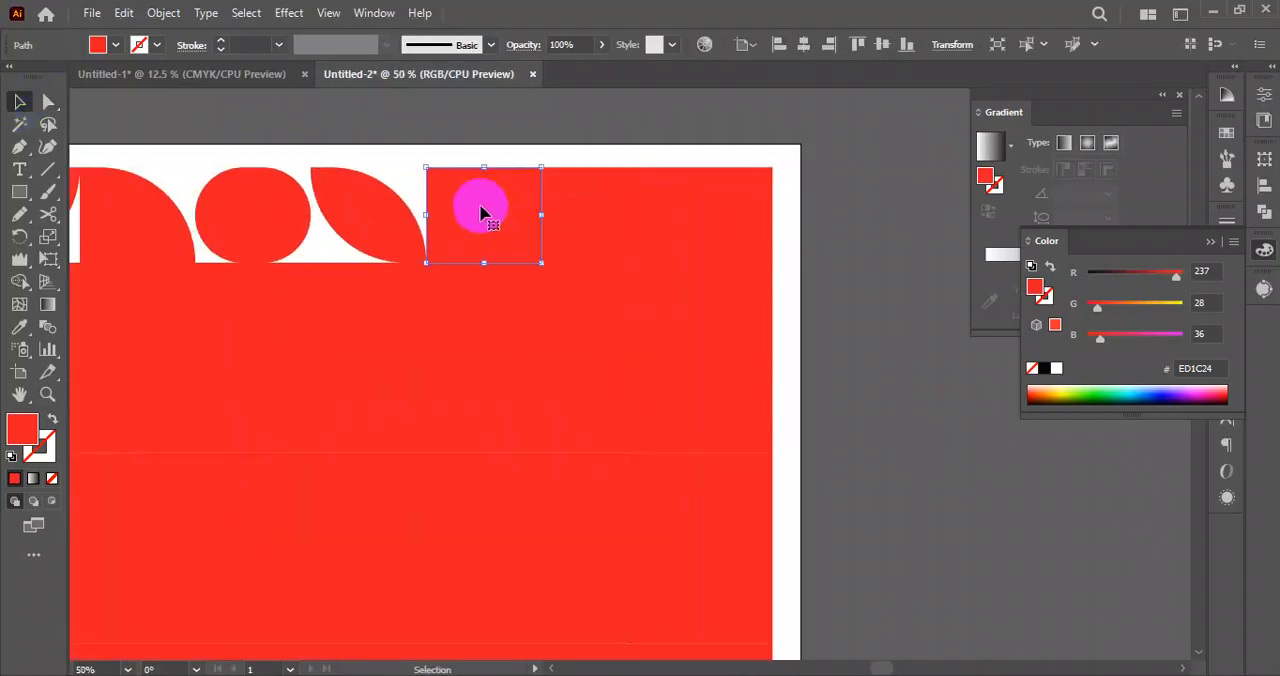
pyautogui.click(49, 101)
pyautogui.click(437, 252)
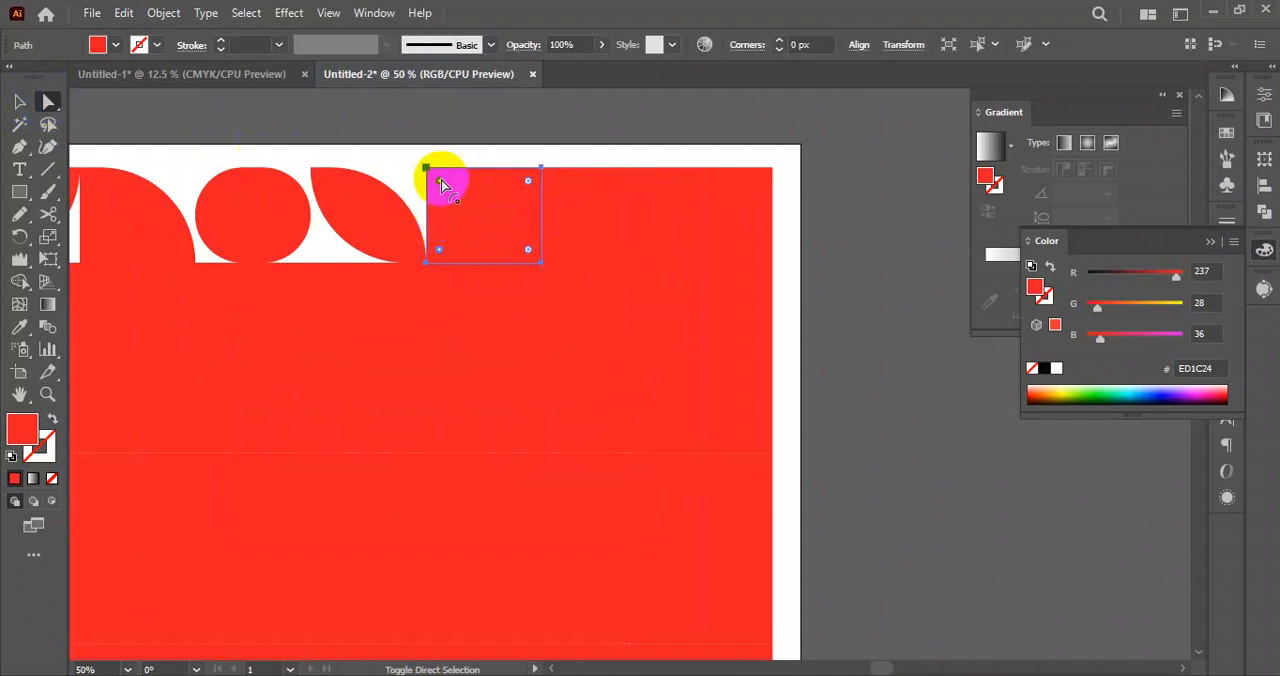
pyautogui.moveTo(444, 187); pyautogui.dragTo(571, 246)
pyautogui.click(531, 134)
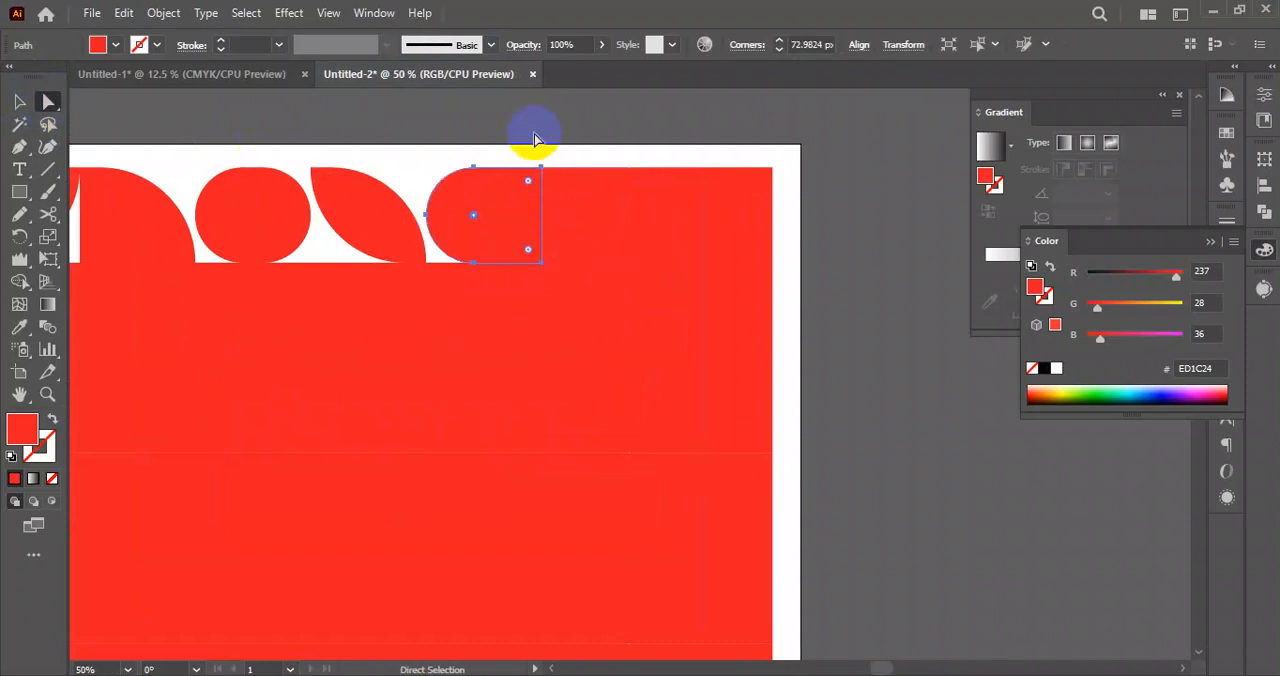
# Round every corner except the upper-right one of the top row's sixth cell with a 72.98 px radius.
pyautogui.click(561, 195)
pyautogui.moveTo(557, 254); pyautogui.dragTo(652, 171)
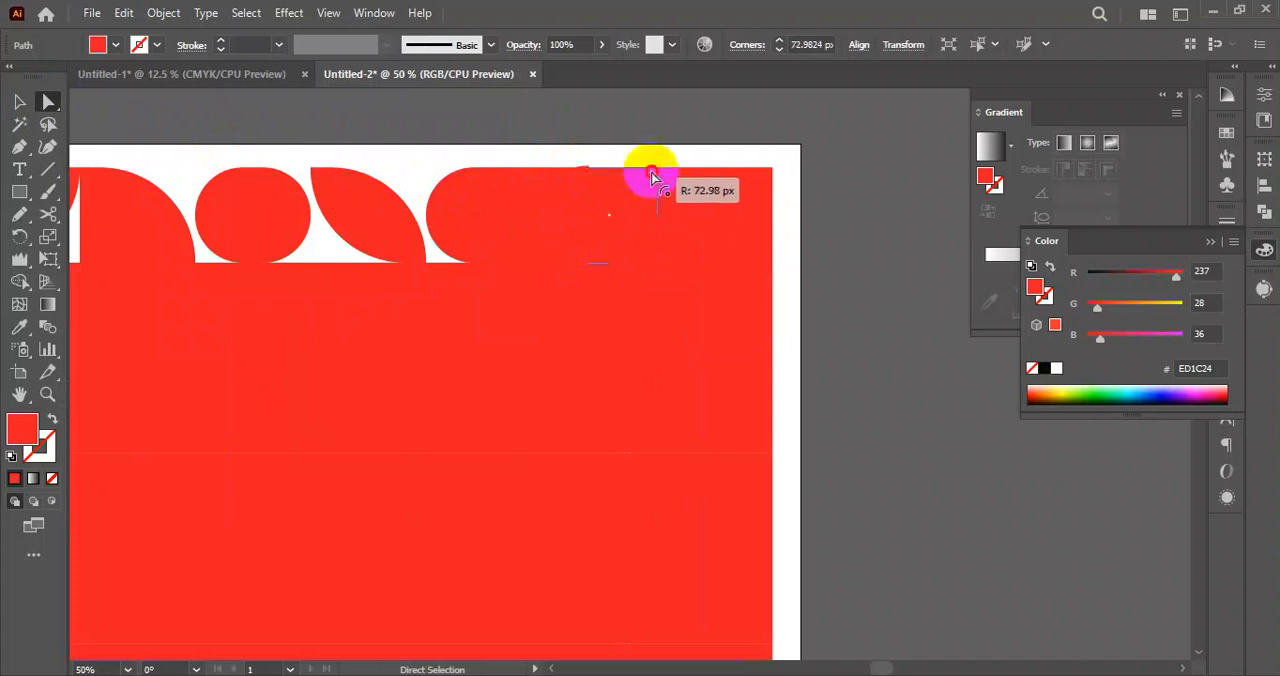
pyautogui.click(666, 137)
# Shape the top row's last cell into a leaf by fully rounding its upper-left and lower-right corners.
pyautogui.click(713, 222)
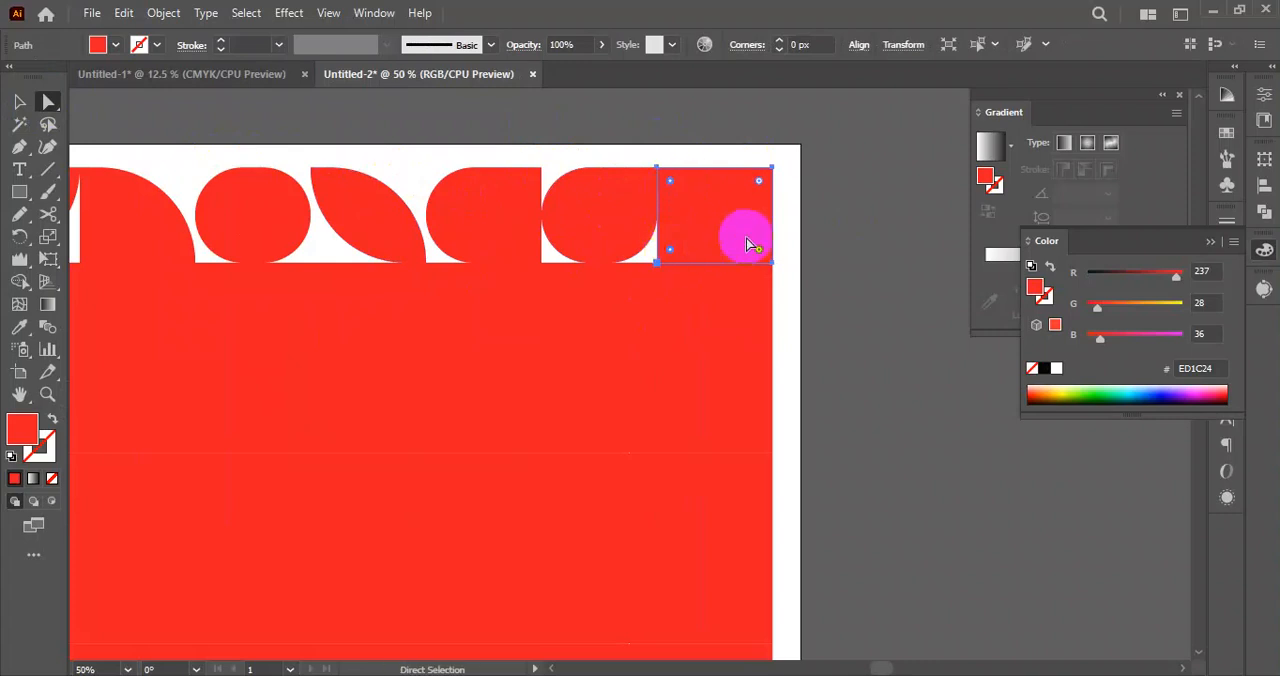
pyautogui.moveTo(676, 186); pyautogui.dragTo(810, 313)
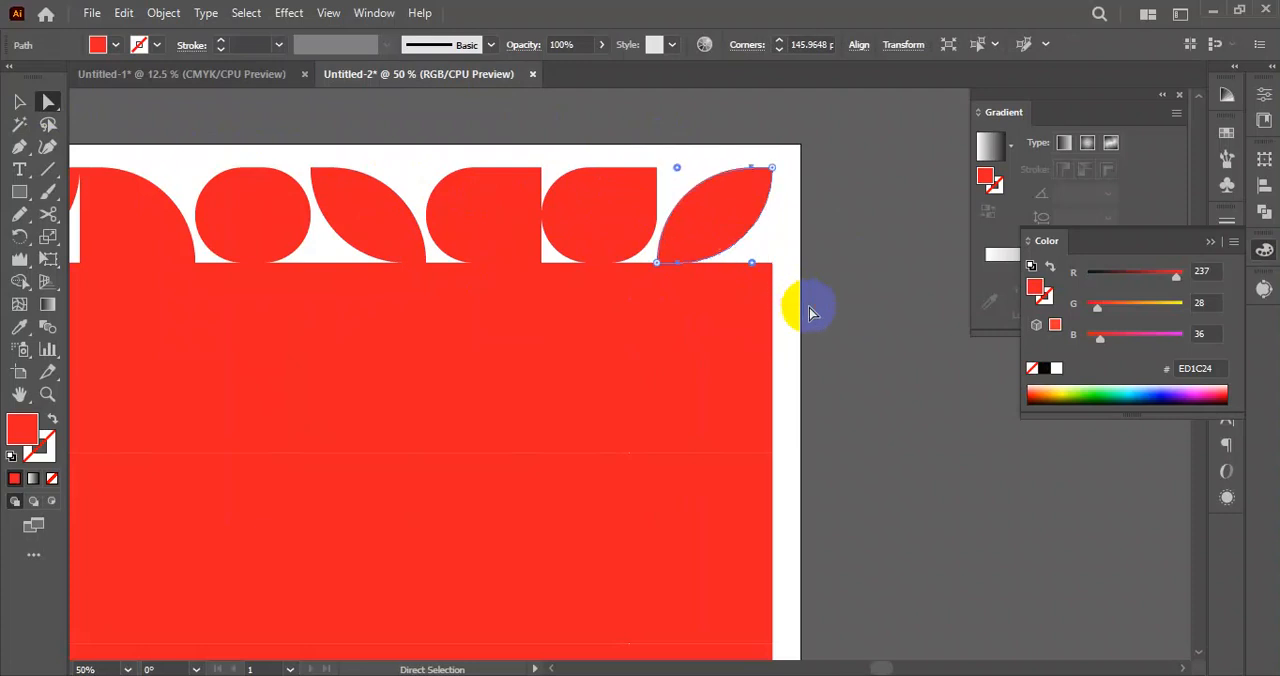
pyautogui.click(875, 343)
pyautogui.scroll(-2, 754, 340)
pyautogui.moveTo(836, 397); pyautogui.dragTo(809, 333)
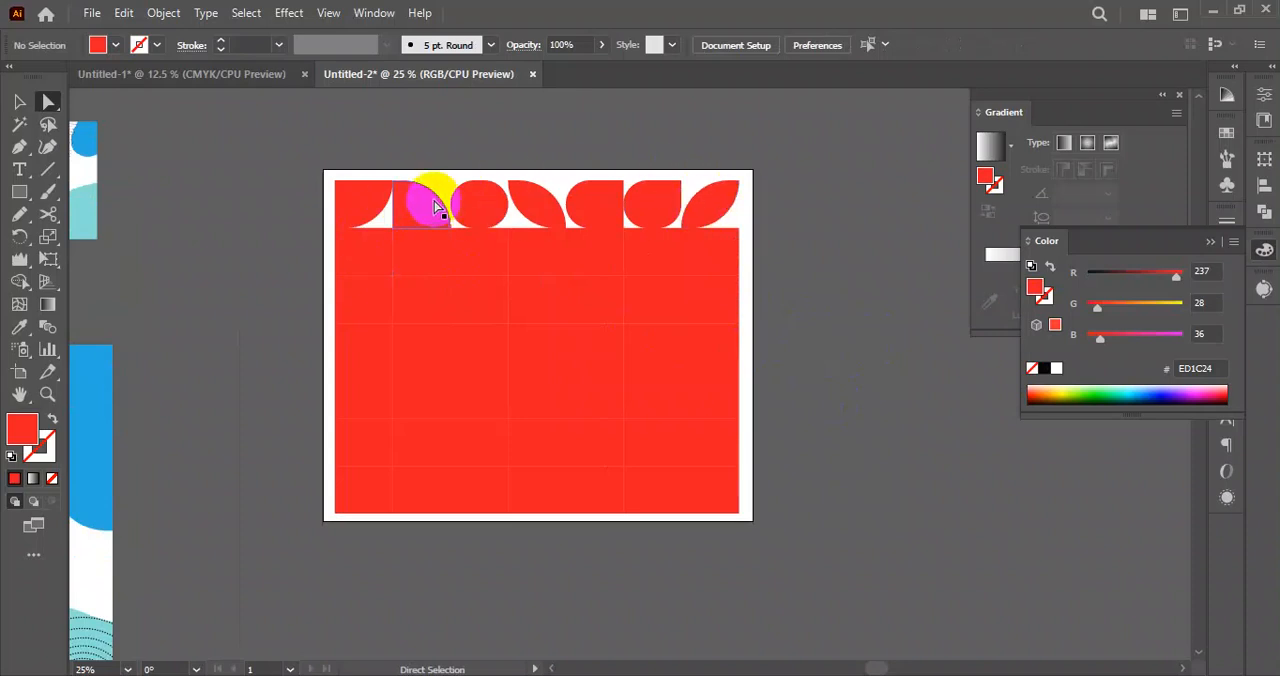
# Delete the whole grid of cells from the artboard.
pyautogui.click(19, 101)
pyautogui.moveTo(285, 140); pyautogui.dragTo(789, 563)
pyautogui.press('Delete')
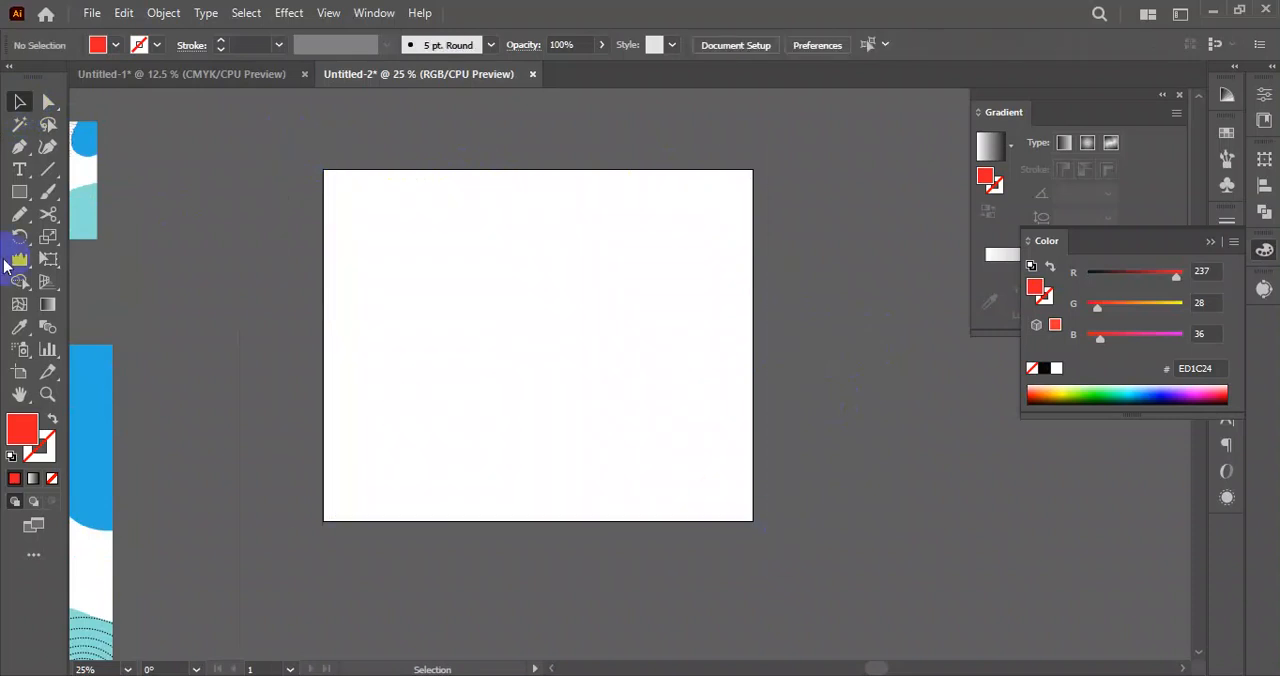
# Draw a red square near the artboard's upper-left corner and duplicate it into an evenly spaced row of six.
pyautogui.click(19, 193)
pyautogui.moveTo(338, 191)
pyautogui.mouseDown()
pyautogui.moveTo(403, 258)
pyautogui.moveTo(465, 236)
pyautogui.mouseUp()
pyautogui.click(491, 349)
pyautogui.scroll(1, 392, 190)
pyautogui.click(345, 247)
pyautogui.hotkey('ctrl', 'd')
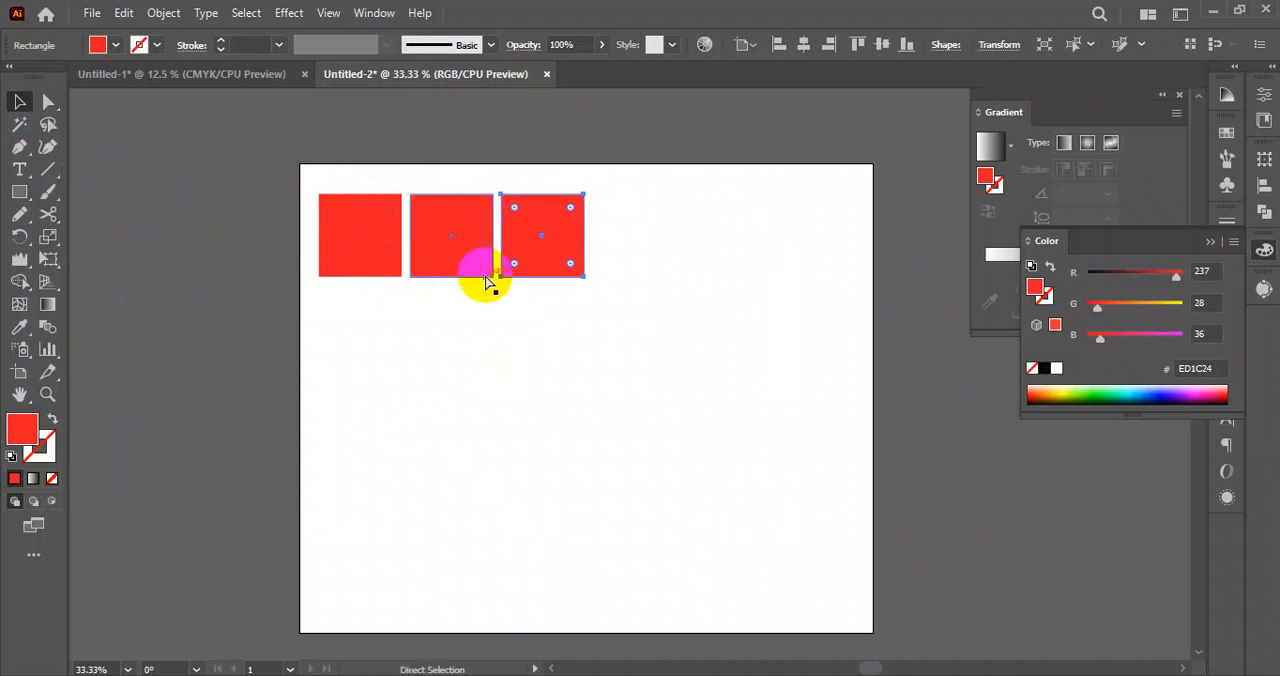
pyautogui.hotkey('ctrl', 'd')
pyautogui.hotkey('ctrl', 'd')
pyautogui.hotkey('ctrl', 'd')
# Duplicate the row of six squares downward with equal gaps to make five rows.
pyautogui.moveTo(337, 168); pyautogui.dragTo(857, 330)
pyautogui.moveTo(722, 236); pyautogui.dragTo(723, 334)
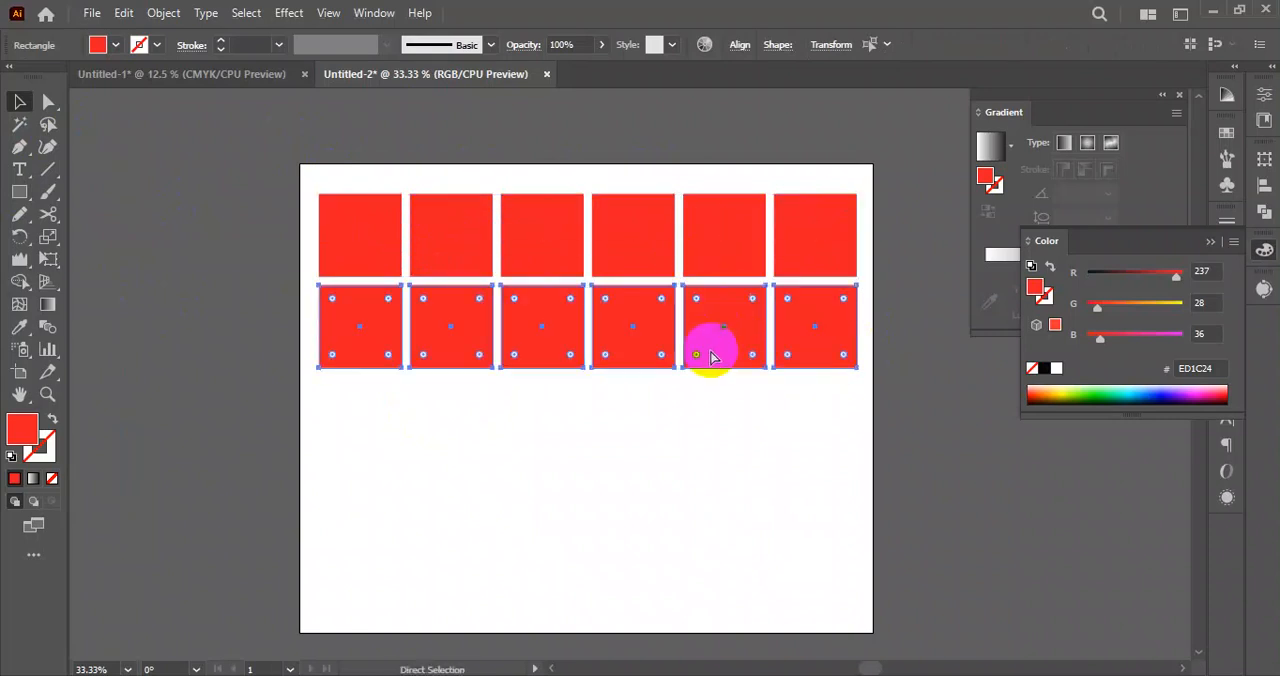
pyautogui.hotkey('ctrl', 'd')
pyautogui.hotkey('ctrl', 'd')
pyautogui.hotkey('ctrl', 'd')
# Scale the whole grid of squares down proportionally so it fits within the artboard's height.
pyautogui.moveTo(867, 155); pyautogui.dragTo(345, 612)
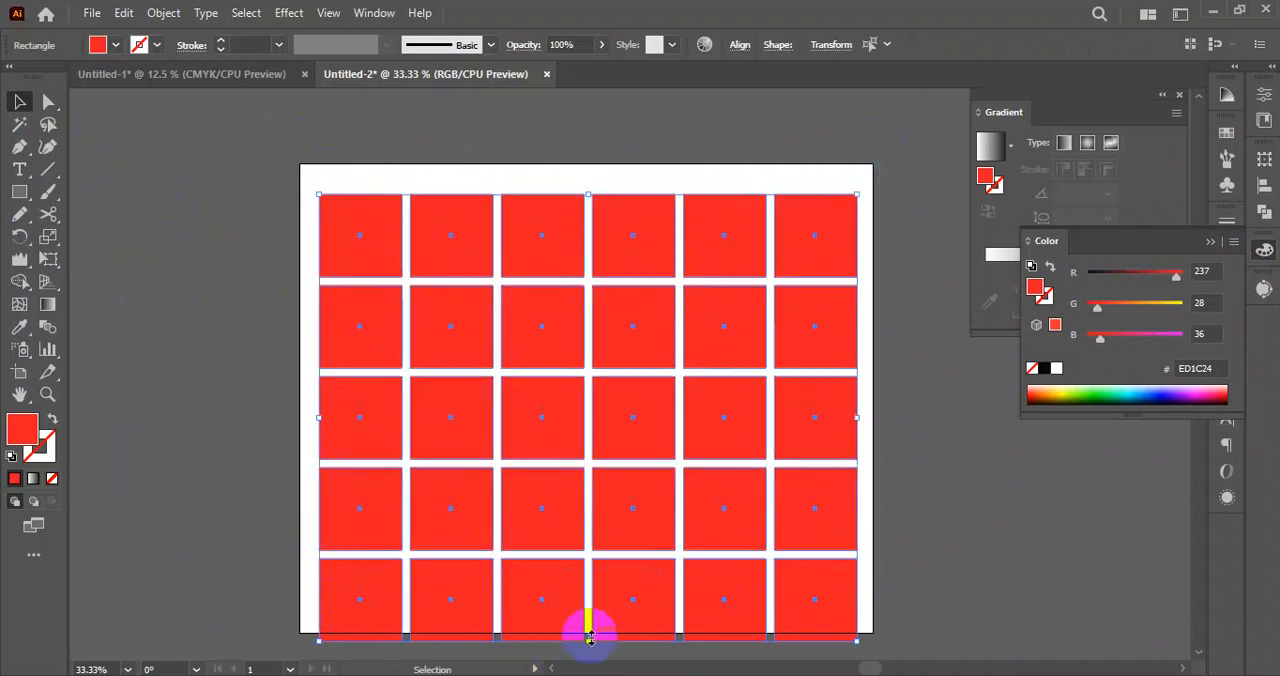
pyautogui.moveTo(590, 641); pyautogui.dragTo(587, 610)
pyautogui.click(876, 564)
pyautogui.moveTo(914, 500); pyautogui.dragTo(894, 492)
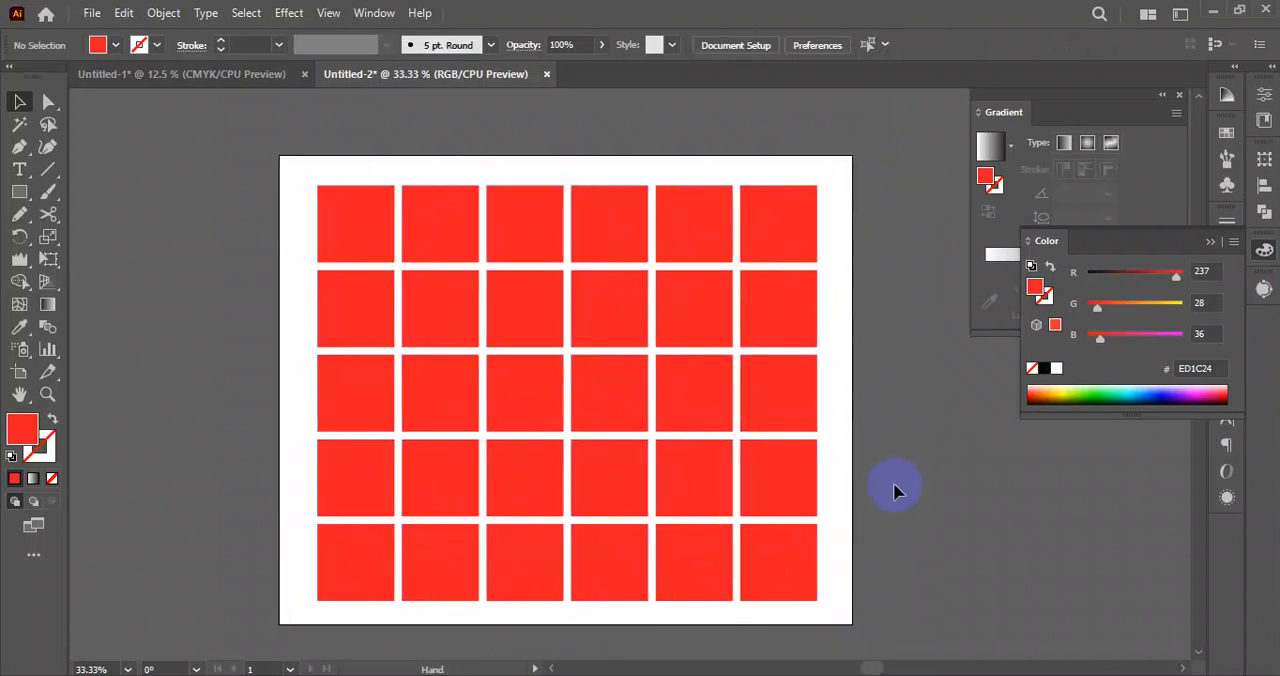
# Stretch the whole grid of squares slightly wider toward the artboard's right edge.
pyautogui.moveTo(303, 172); pyautogui.dragTo(820, 583)
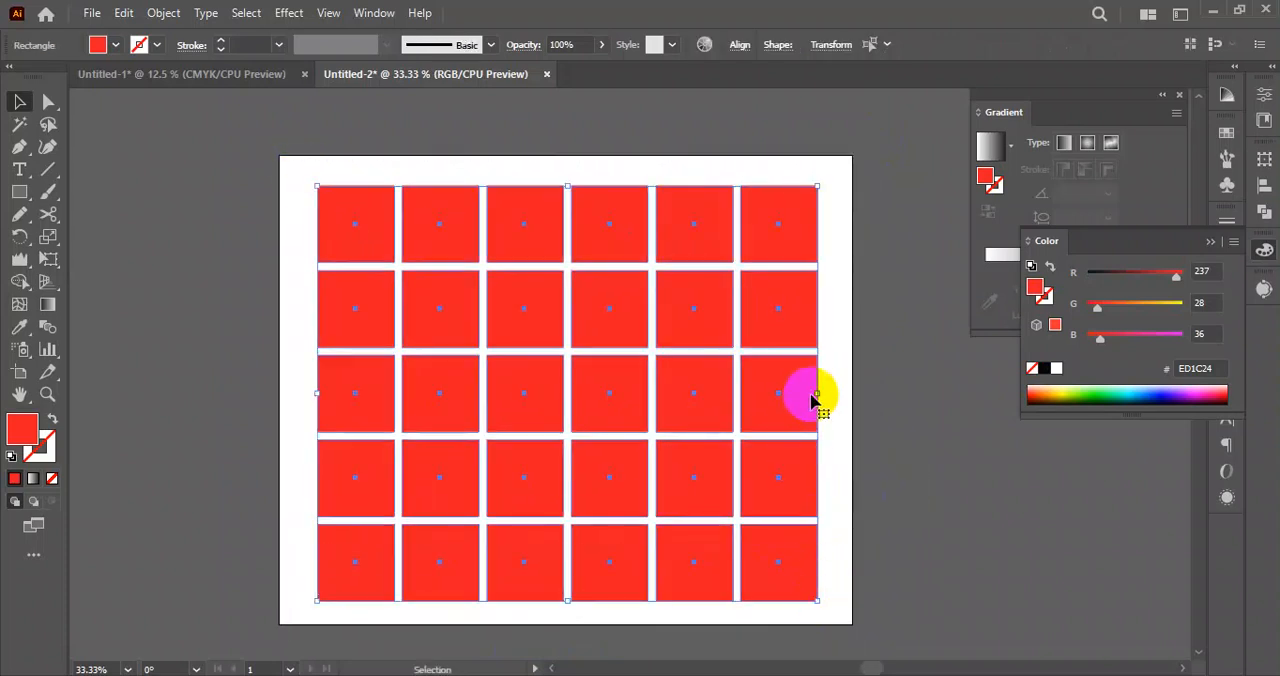
pyautogui.moveTo(818, 393); pyautogui.dragTo(835, 393)
pyautogui.click(942, 475)
pyautogui.moveTo(925, 495); pyautogui.dragTo(917, 457)
# Shape the first square of the top row into a leaf by fully rounding its upper-right and lower-left corners.
pyautogui.moveTo(500, 288); pyautogui.dragTo(548, 377)
pyautogui.scroll(2, 391, 259)
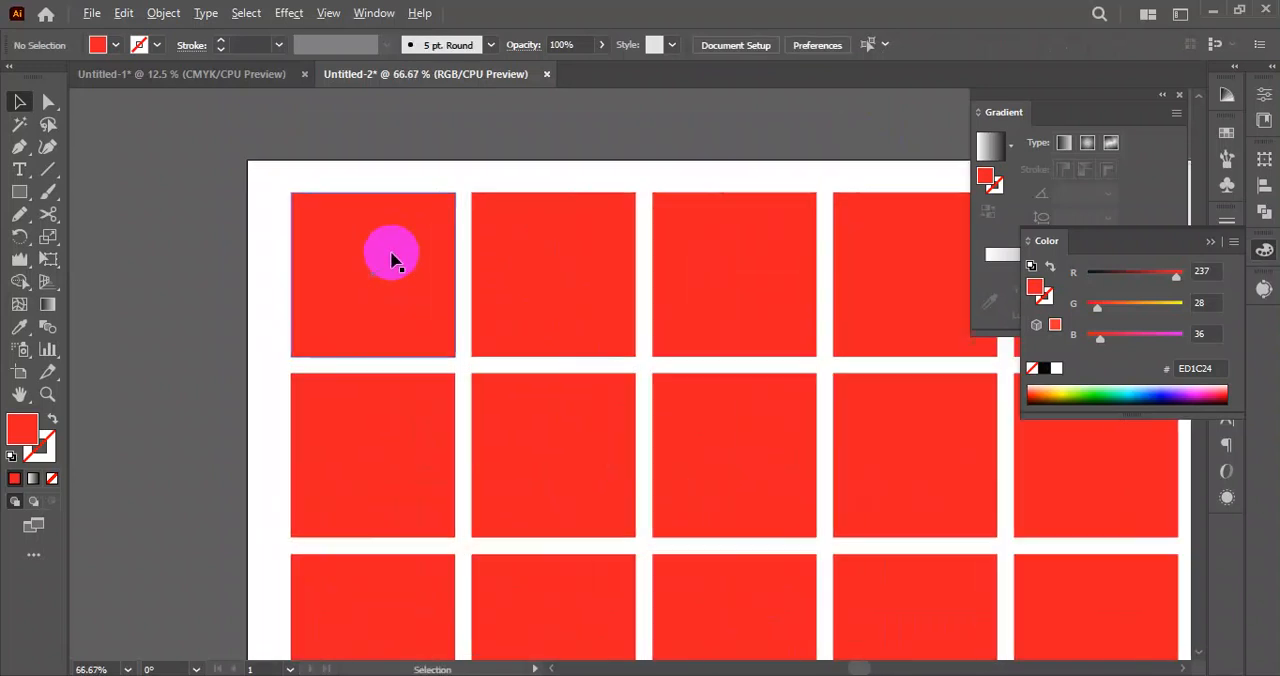
pyautogui.click(366, 312)
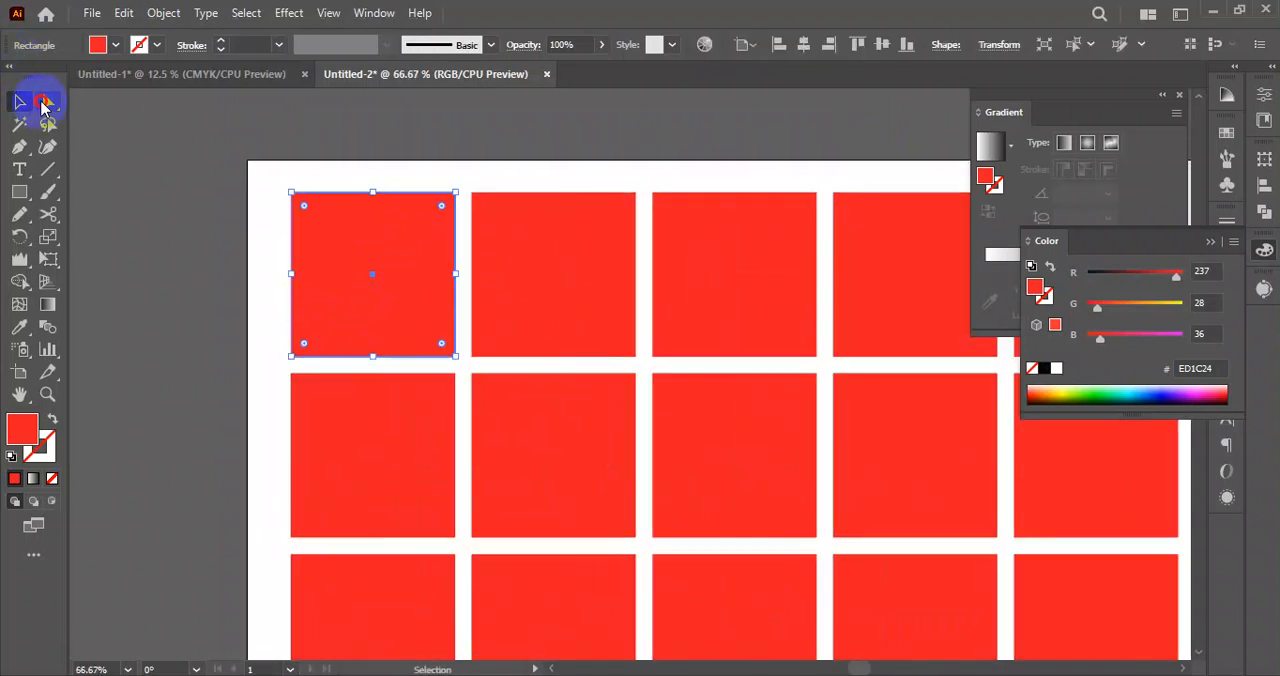
pyautogui.click(44, 103)
pyautogui.click(442, 207)
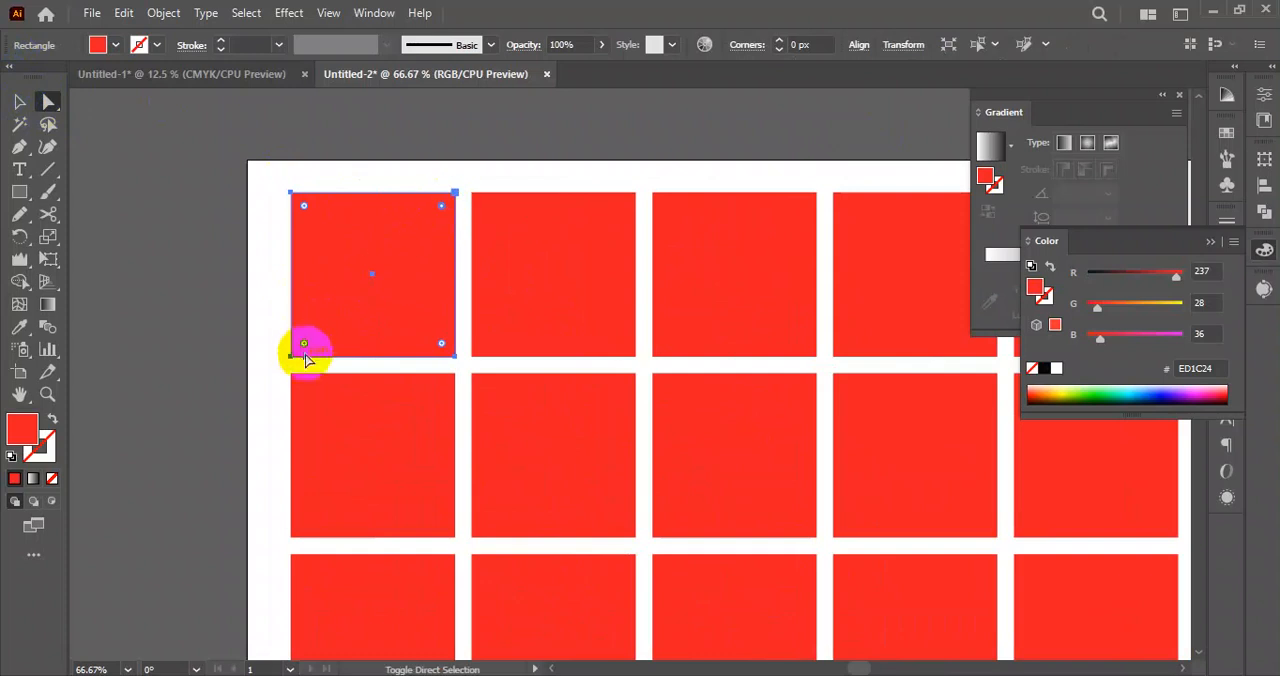
pyautogui.moveTo(303, 347); pyautogui.dragTo(466, 200)
# Fully round both left corners of the second square in the top row.
pyautogui.click(553, 259)
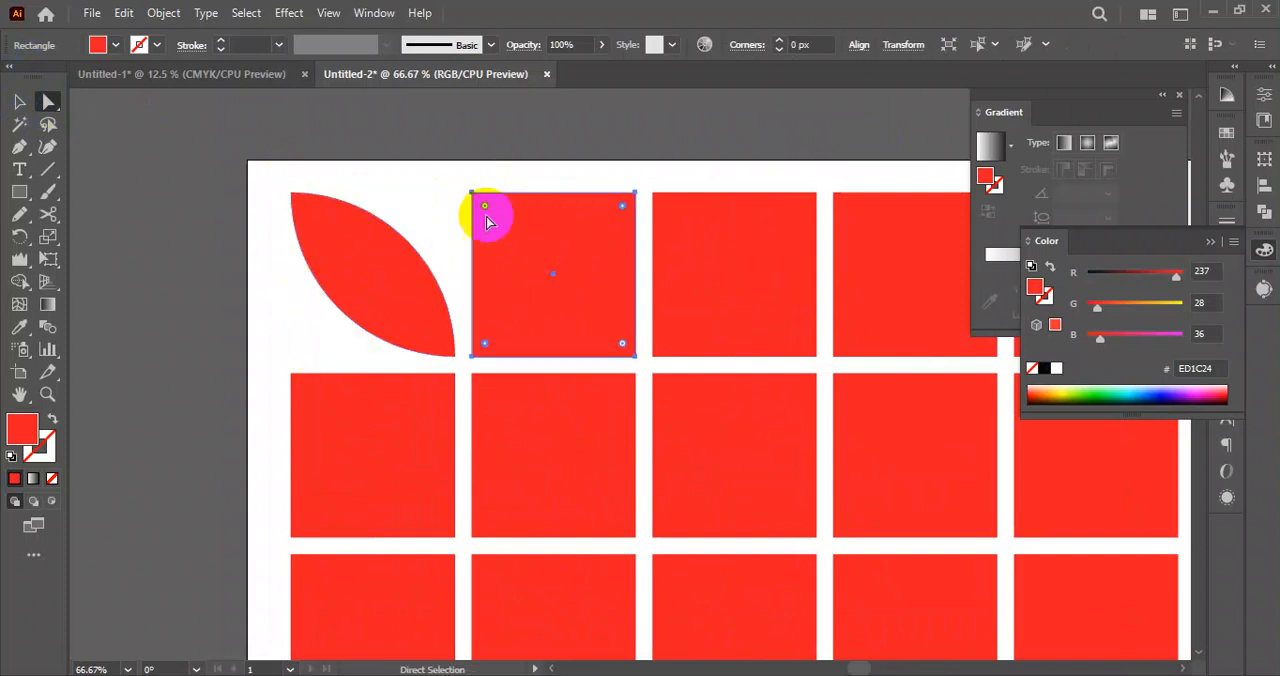
pyautogui.click(486, 206)
pyautogui.moveTo(487, 206); pyautogui.dragTo(690, 256)
# Shape the top row's third square into a leaf by fully rounding its upper-left and lower-right corners.
pyautogui.press('space')
pyautogui.moveTo(708, 254); pyautogui.dragTo(572, 271)
pyautogui.click(612, 248)
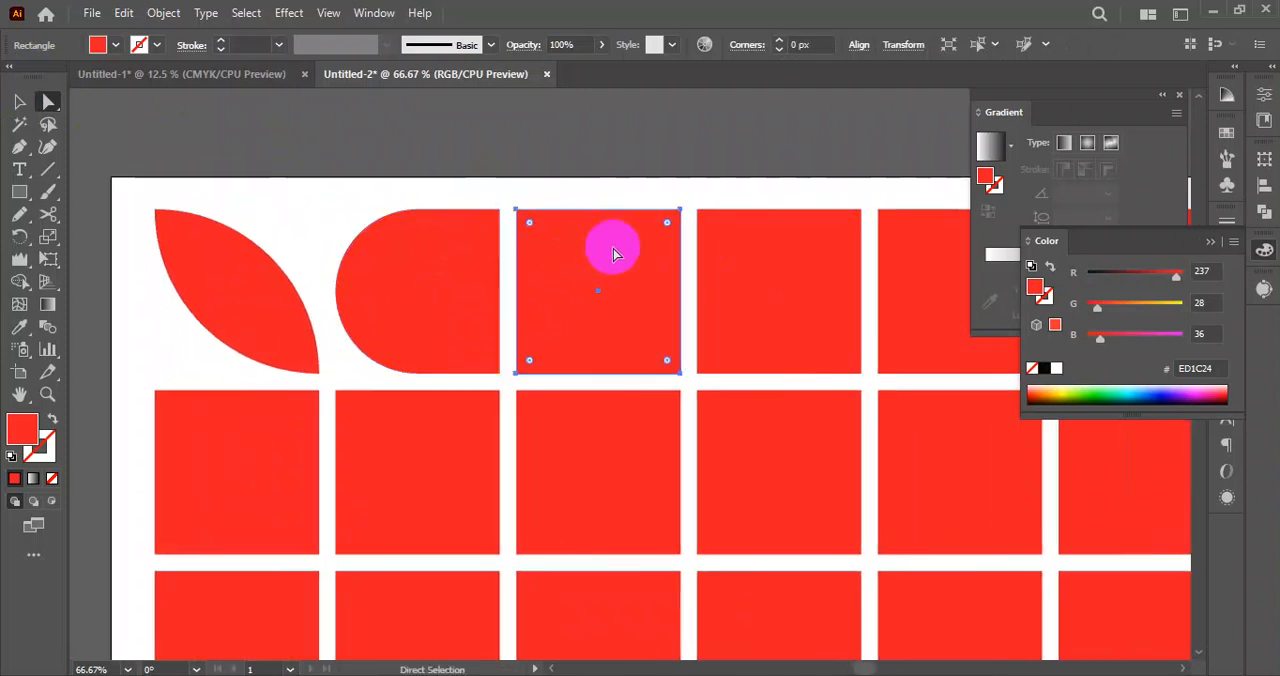
pyautogui.click(667, 223)
pyautogui.moveTo(530, 365)
pyautogui.mouseDown()
pyautogui.moveTo(694, 228)
pyautogui.moveTo(543, 380)
pyautogui.mouseUp()
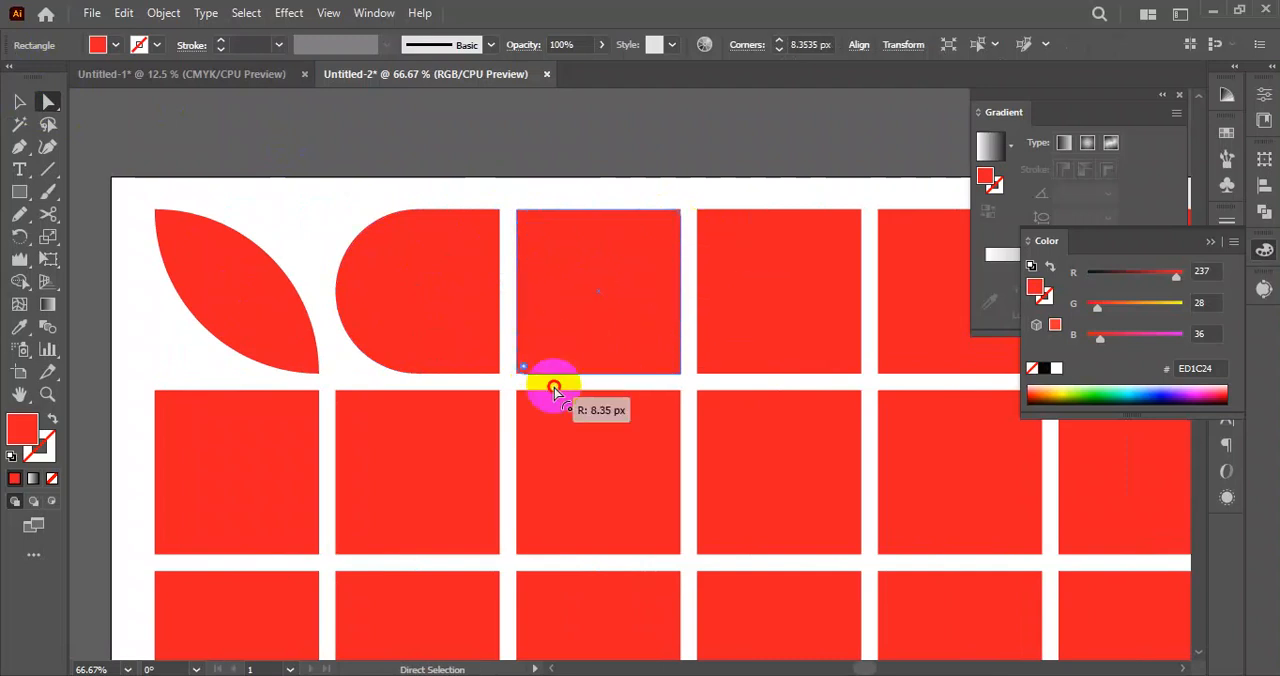
pyautogui.click(533, 228)
pyautogui.moveTo(668, 362); pyautogui.dragTo(457, 194)
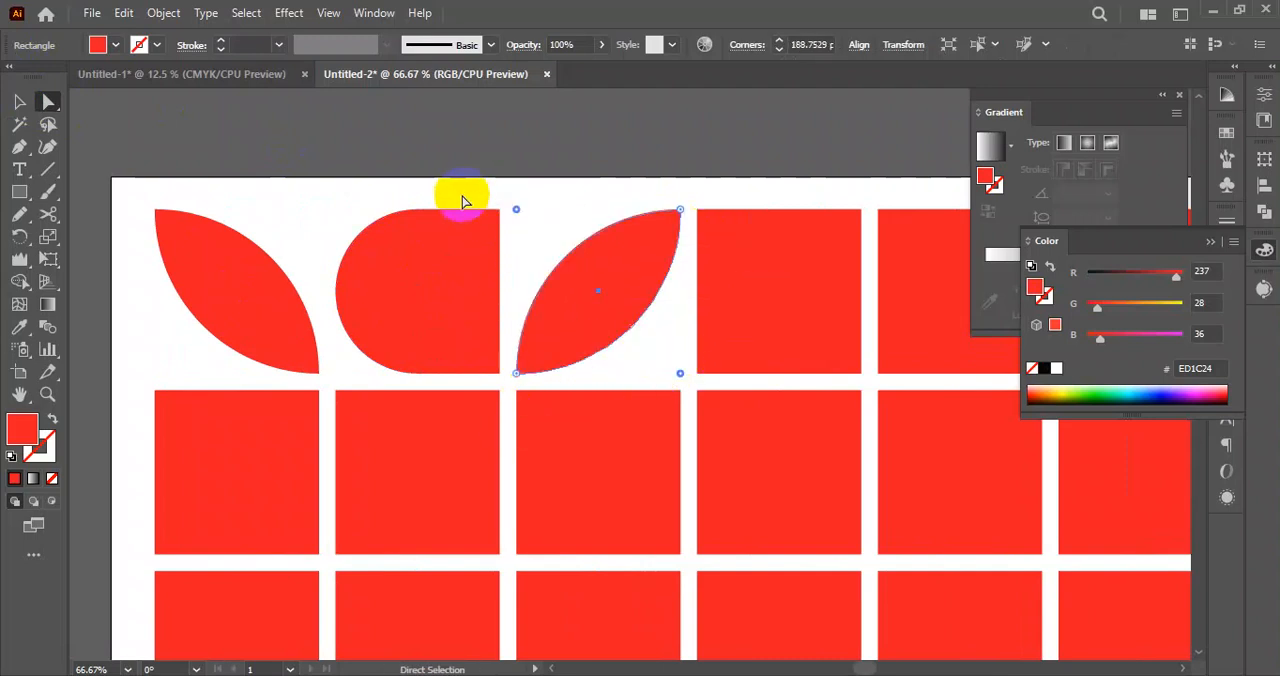
pyautogui.click(506, 149)
# Turn the top row's fourth square into a matching leaf by fully rounding its upper-left and lower-right corners.
pyautogui.hotkey('ctrl', '-')
pyautogui.hotkey('ctrl', '-')
pyautogui.moveTo(530, 256); pyautogui.dragTo(435, 266)
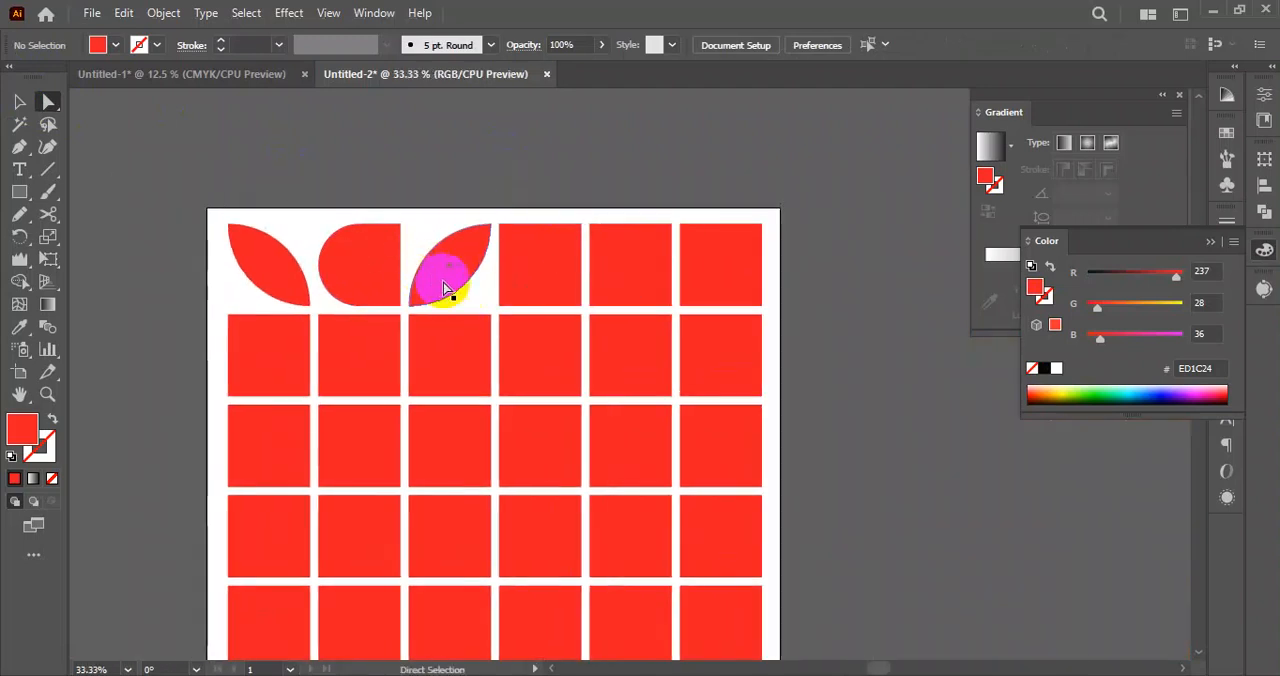
pyautogui.click(510, 240)
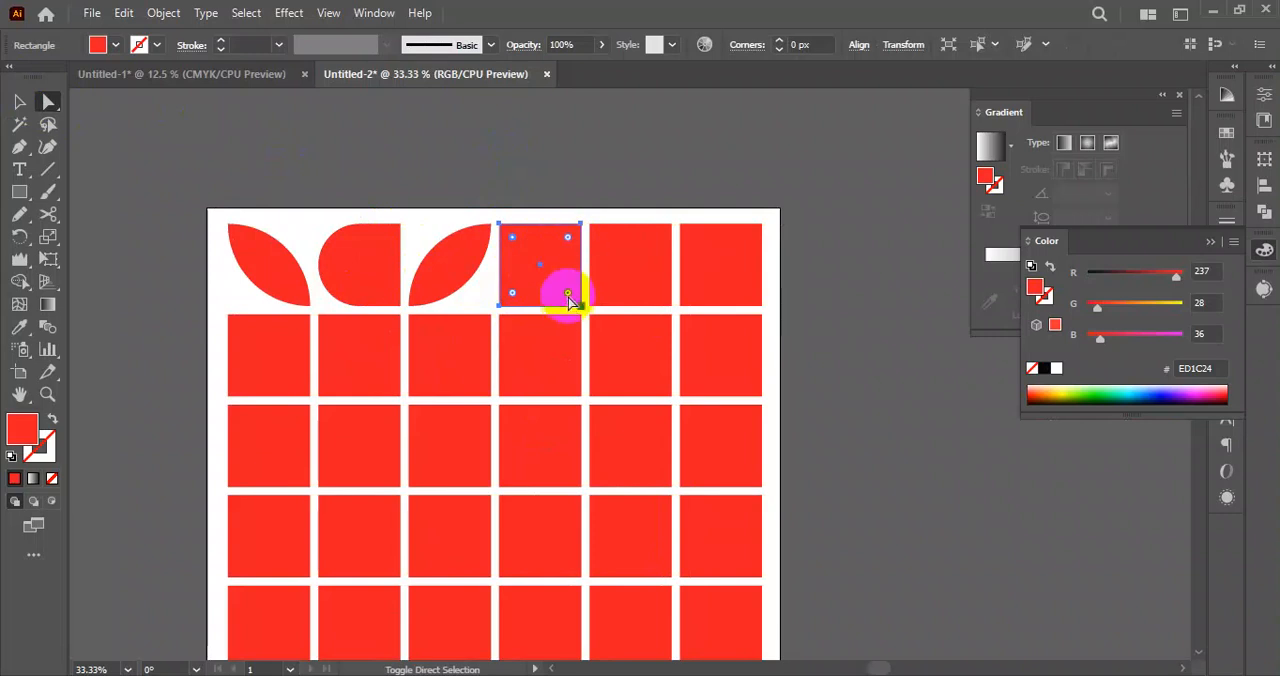
pyautogui.moveTo(568, 297); pyautogui.dragTo(429, 206)
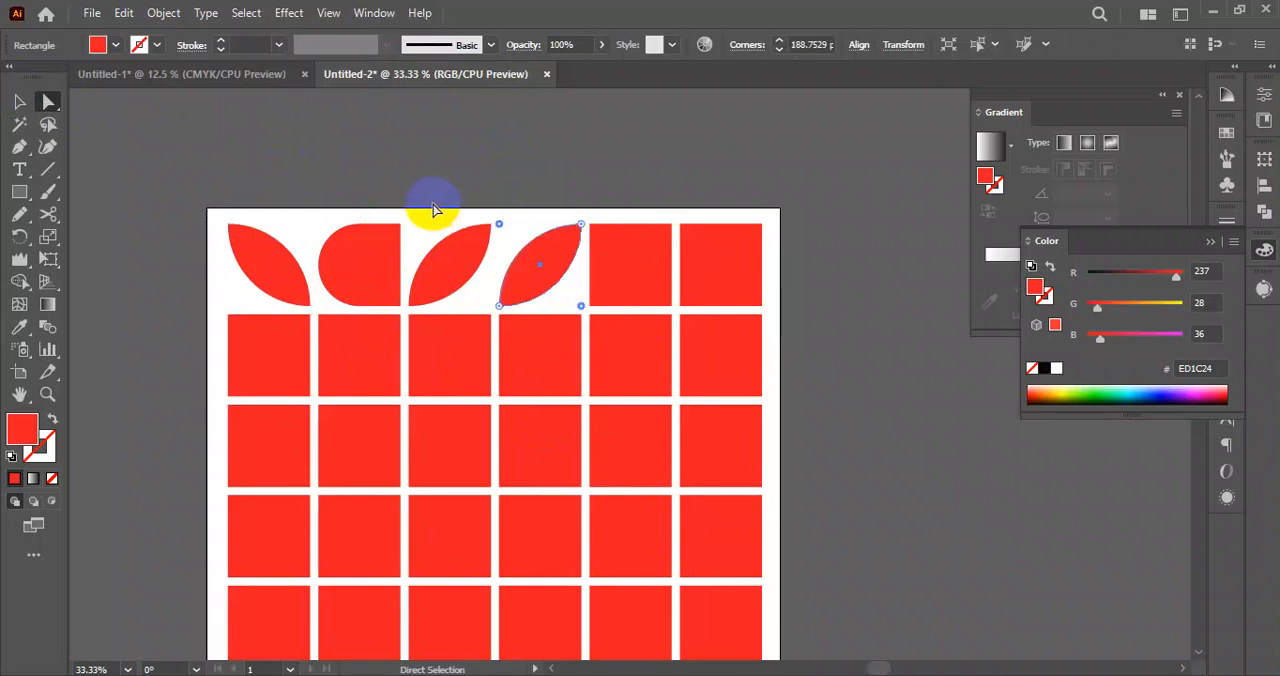
pyautogui.click(452, 152)
# Draw a rectangle covering the whole artboard and send it behind the grid of red shapes.
pyautogui.scroll(-1, 463, 204)
pyautogui.moveTo(732, 342); pyautogui.dragTo(708, 308)
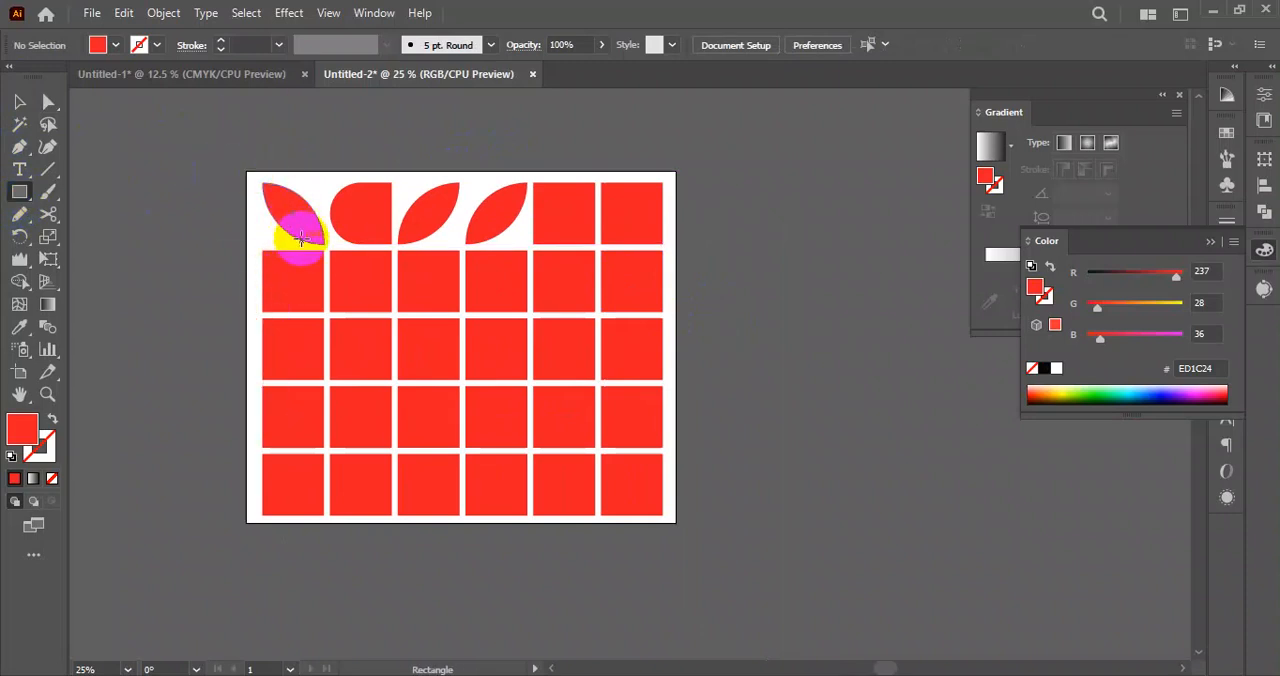
pyautogui.moveTo(247, 170); pyautogui.dragTo(676, 518)
pyautogui.click(18, 103)
pyautogui.rightClick(297, 251)
pyautogui.moveTo(443, 580)
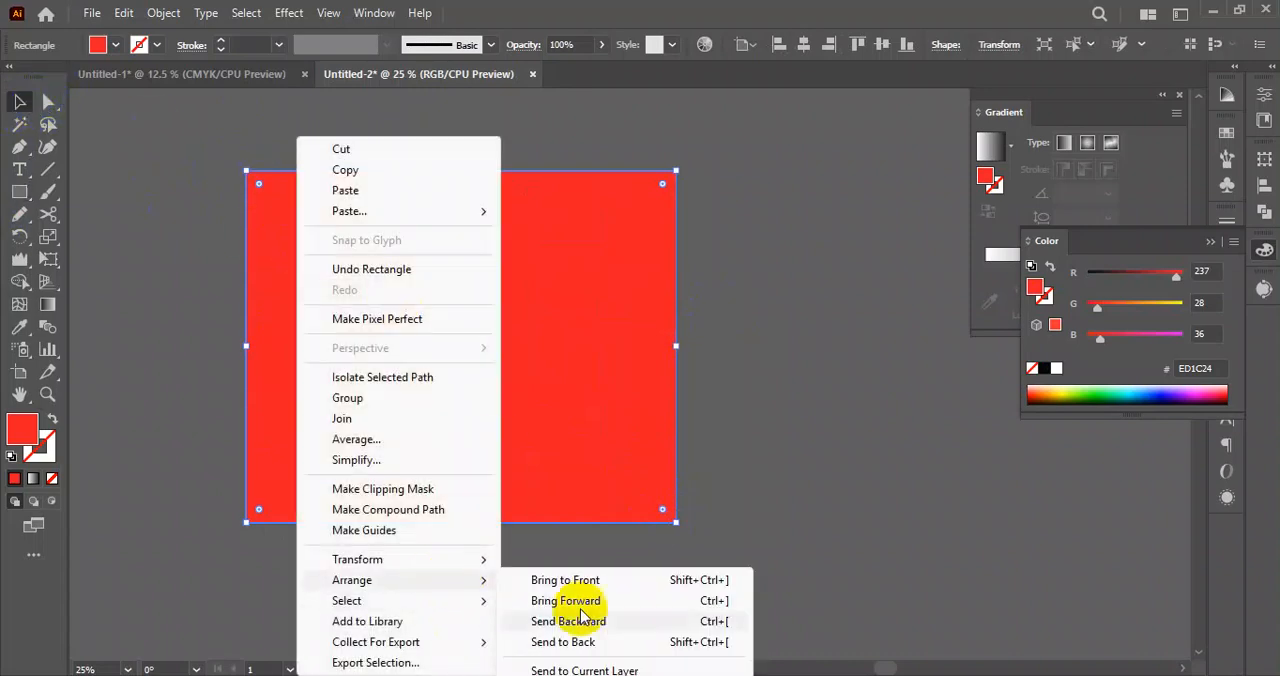
pyautogui.click(590, 642)
# Fill the background rectangle with yellow (FFF200) and deselect it.
pyautogui.click(110, 46)
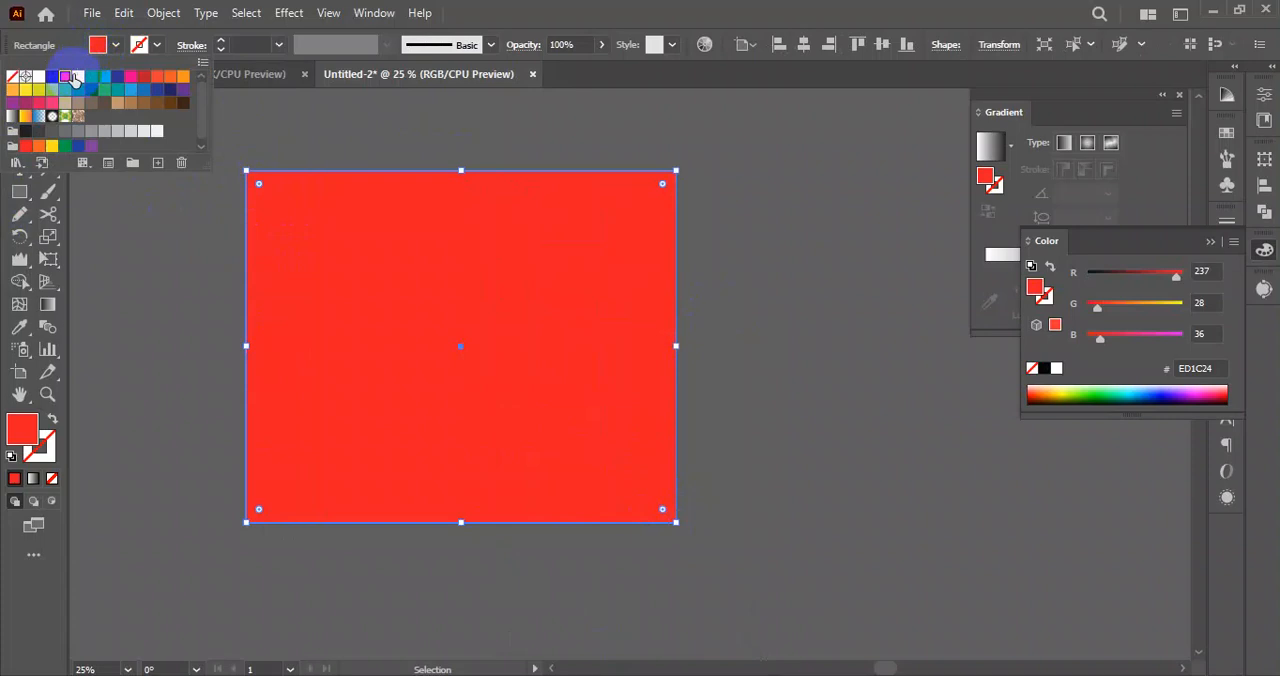
pyautogui.click(73, 78)
pyautogui.click(112, 349)
pyautogui.click(795, 425)
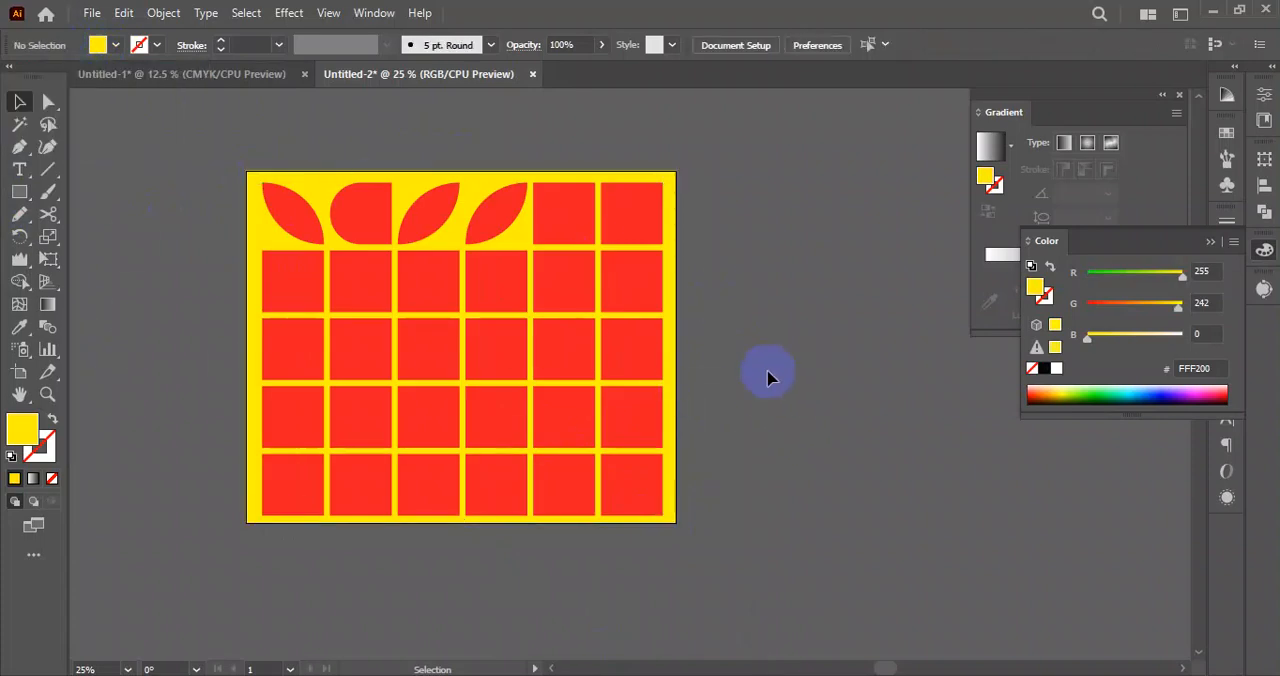
# Turn the second row's fourth square into an arch by fully rounding both of its upper corners.
pyautogui.click(494, 221)
pyautogui.click(497, 291)
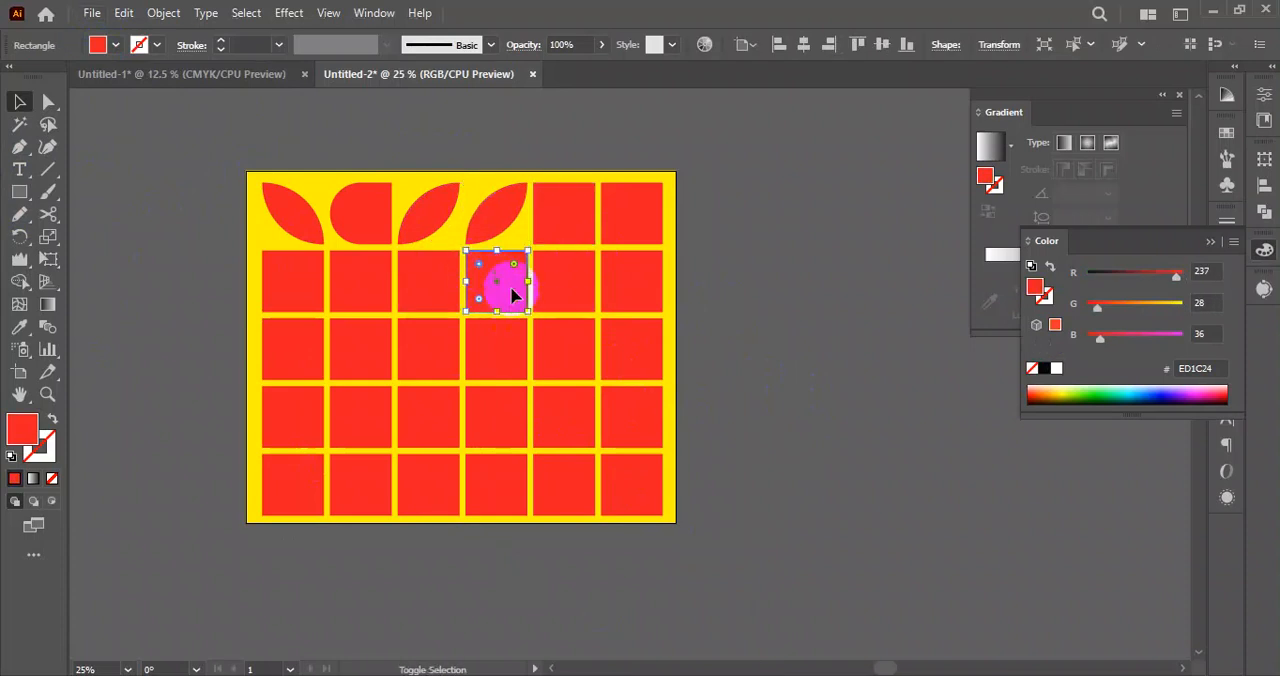
pyautogui.moveTo(480, 268); pyautogui.dragTo(491, 337)
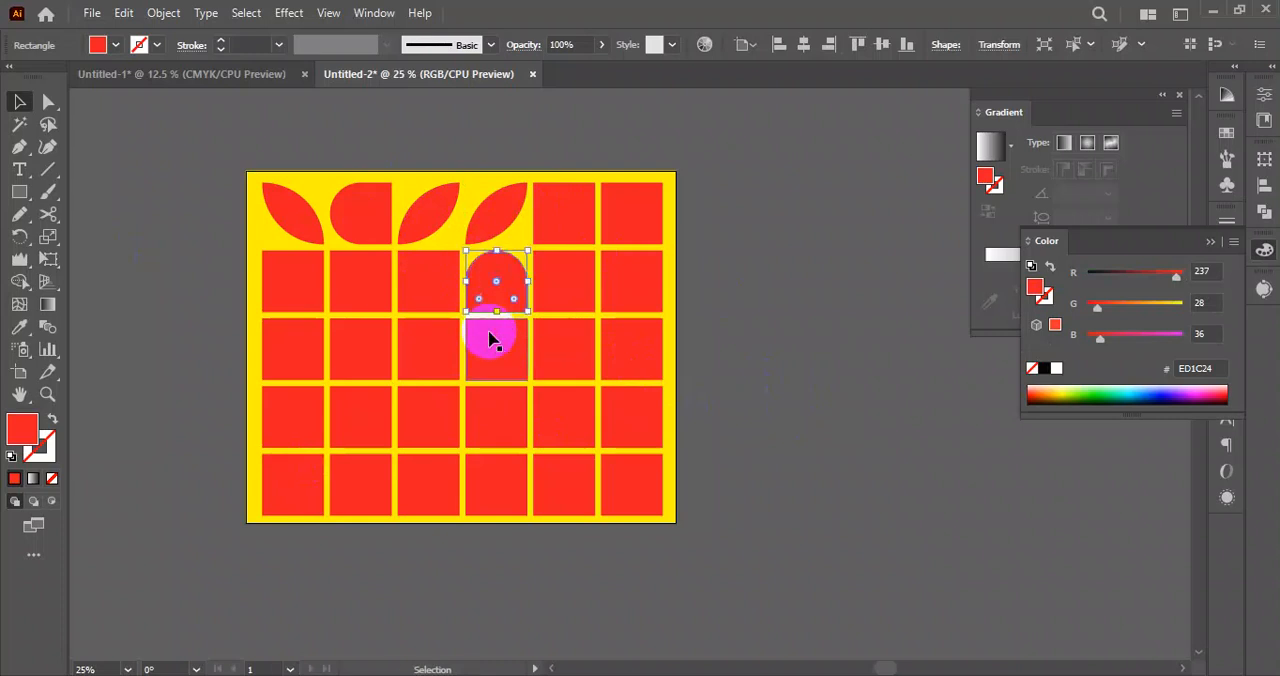
# Fully round every corner except the lower-left one on the third square of the second row.
pyautogui.click(420, 298)
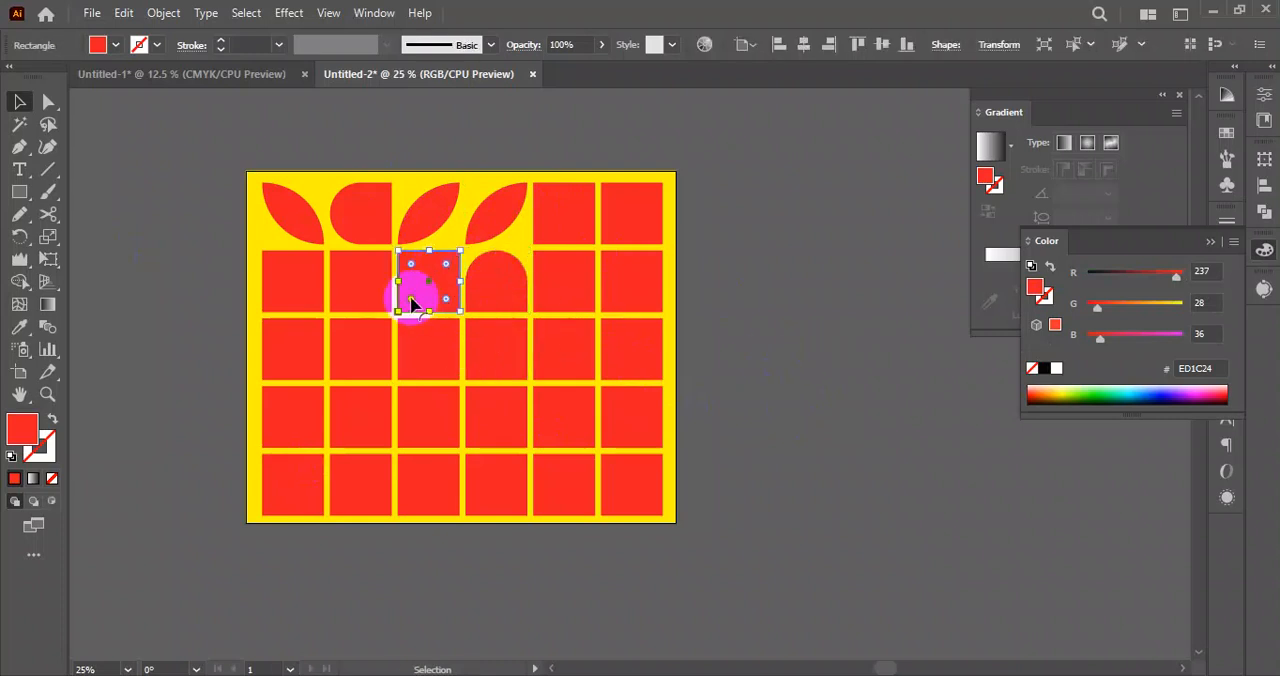
pyautogui.click(411, 298)
pyautogui.click(409, 264)
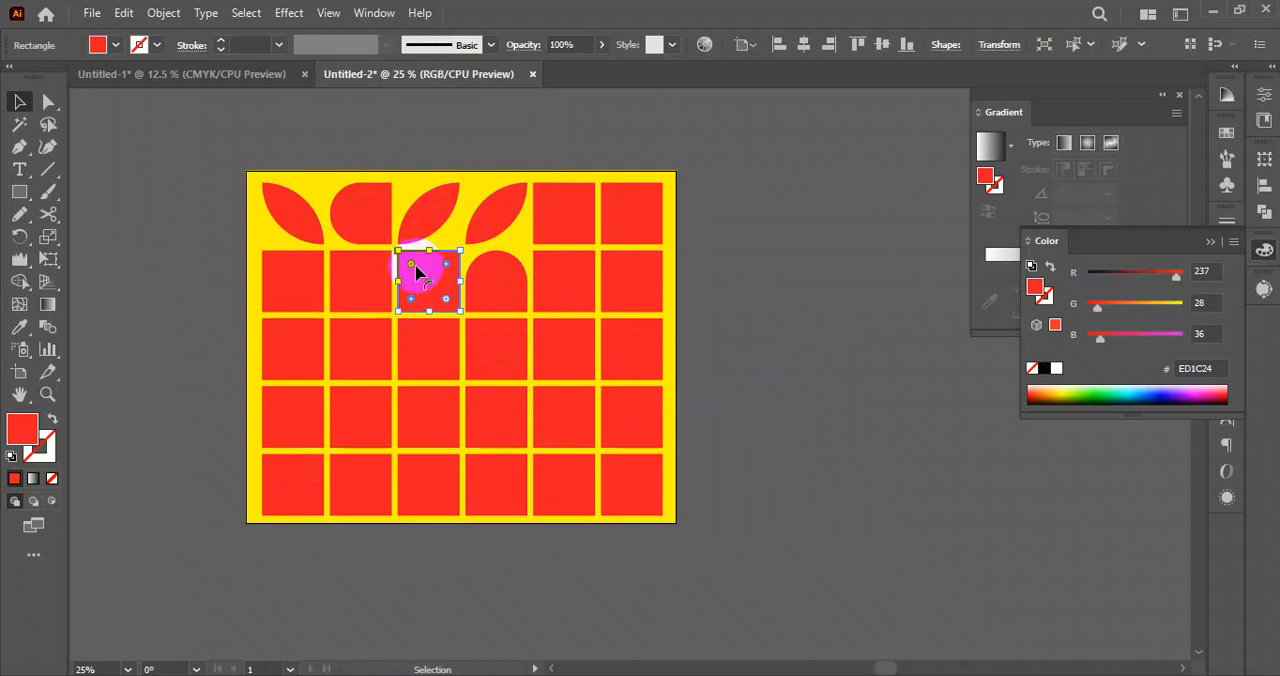
pyautogui.moveTo(410, 268); pyautogui.dragTo(430, 300)
pyautogui.click(360, 485)
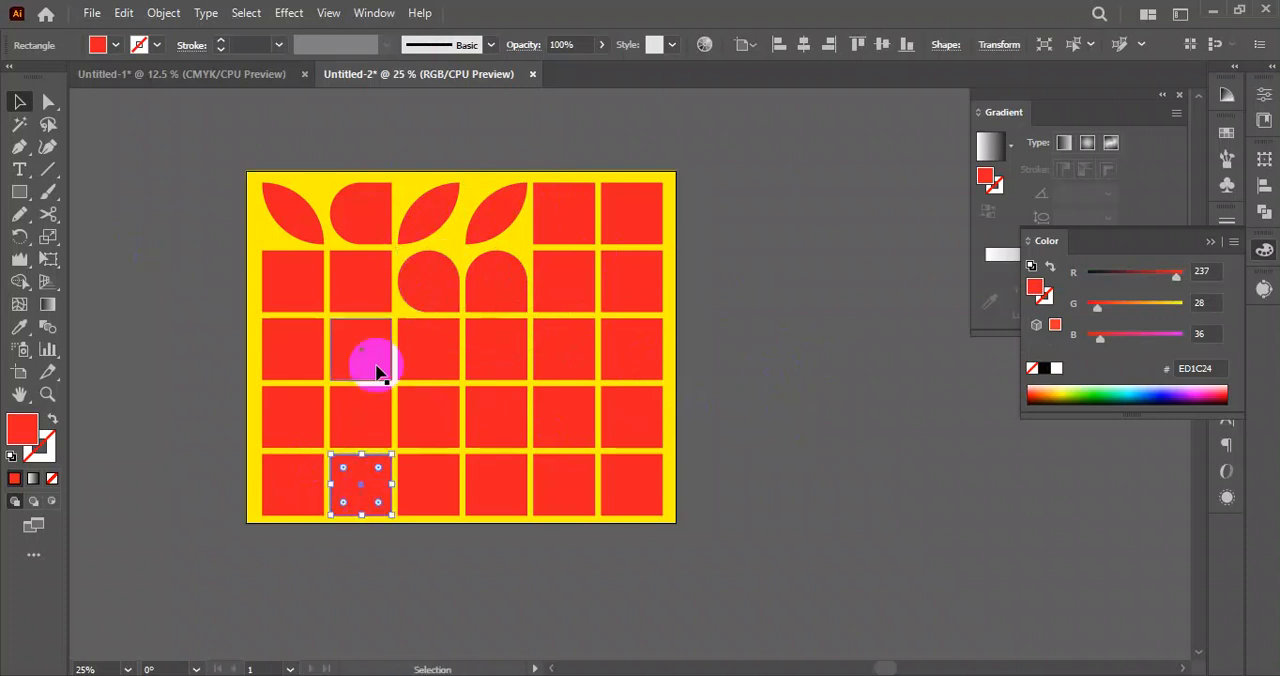
# Fully round both right corners of the first square in the second row.
pyautogui.click(300, 285)
pyautogui.click(310, 299)
pyautogui.keyDown('shift'); pyautogui.click(308, 261); pyautogui.keyUp('shift')
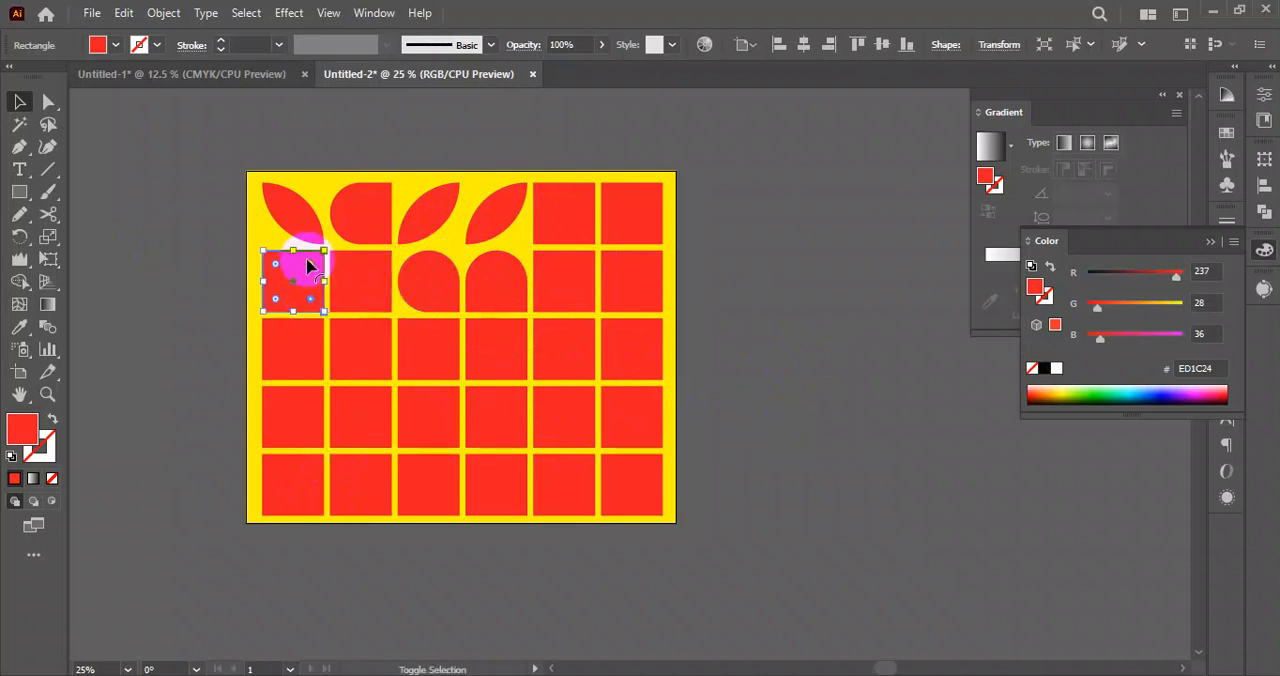
pyautogui.moveTo(311, 268); pyautogui.dragTo(220, 285)
pyautogui.click(177, 314)
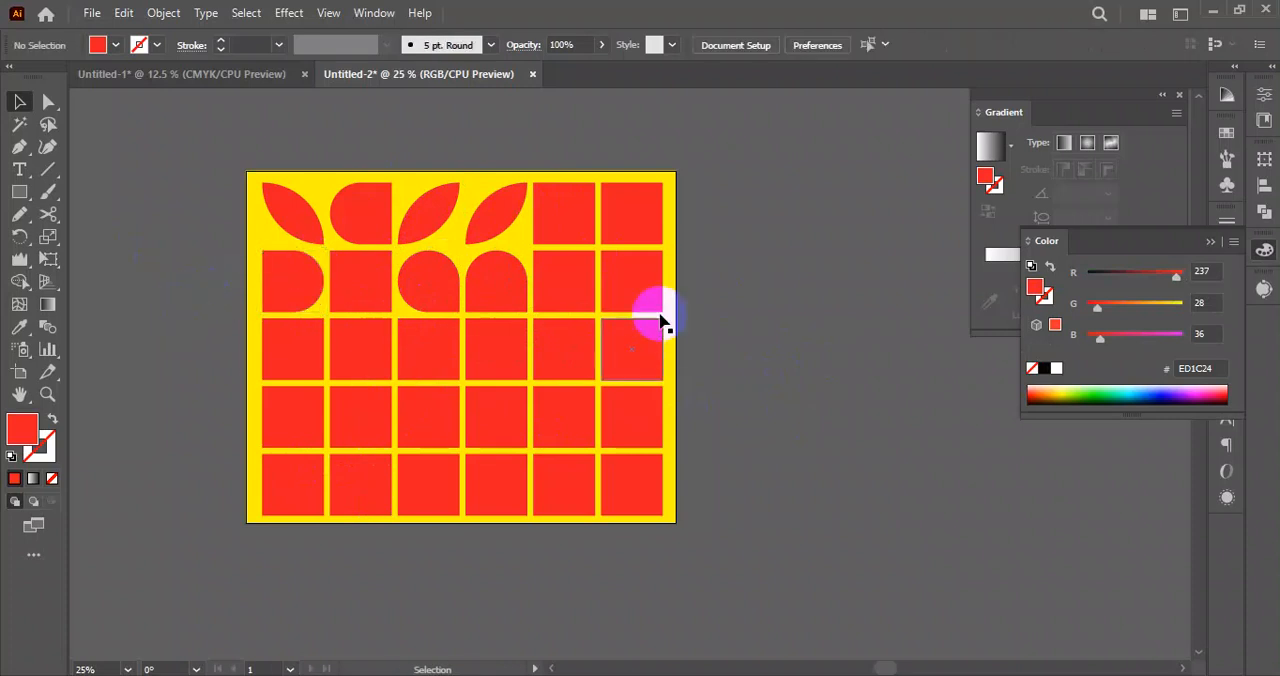
# Shape the top row's last square into a leaf by fully rounding its upper-right and lower-left corners.
pyautogui.click(618, 224)
pyautogui.keyDown('shift'); pyautogui.click(650, 198); pyautogui.keyUp('shift')
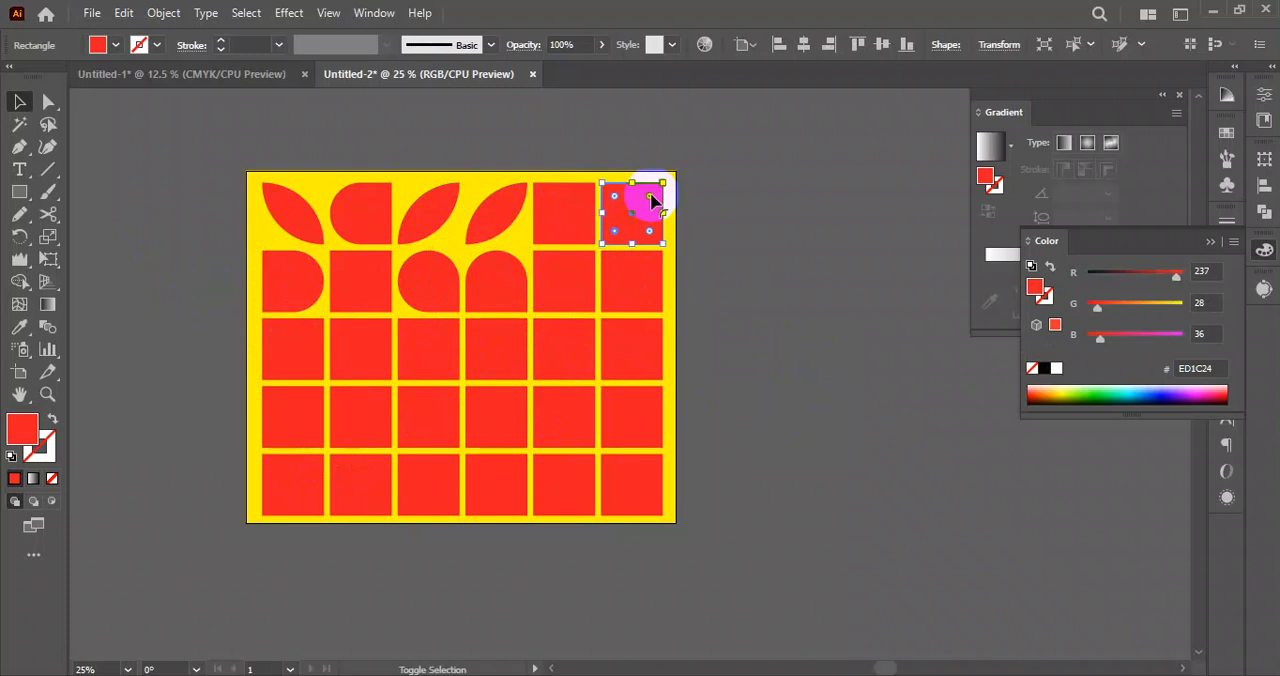
pyautogui.moveTo(650, 198); pyautogui.dragTo(596, 342)
# Turn the second row's last square into a circle by fully rounding all four corners.
pyautogui.click(740, 325)
pyautogui.click(631, 305)
pyautogui.click(749, 374)
# Fully round every corner except the upper-right one on the last square of the third row.
pyautogui.click(620, 349)
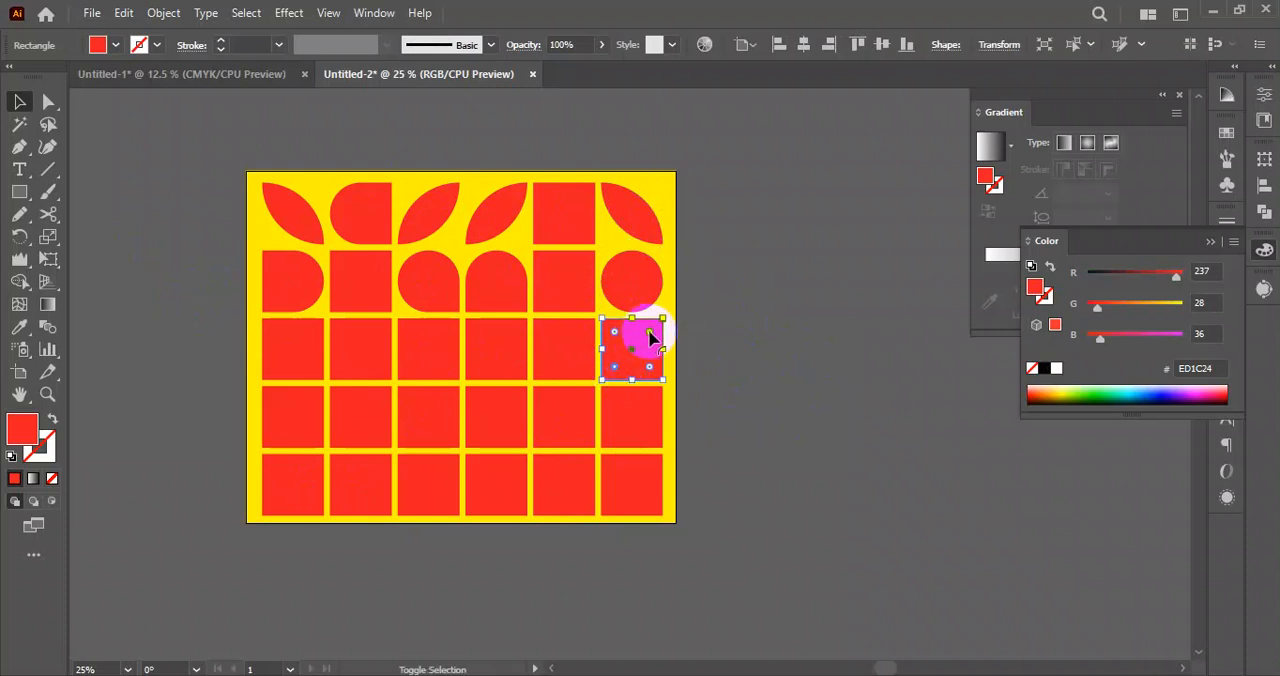
pyautogui.keyDown('shift'); pyautogui.click(616, 333); pyautogui.keyUp('shift')
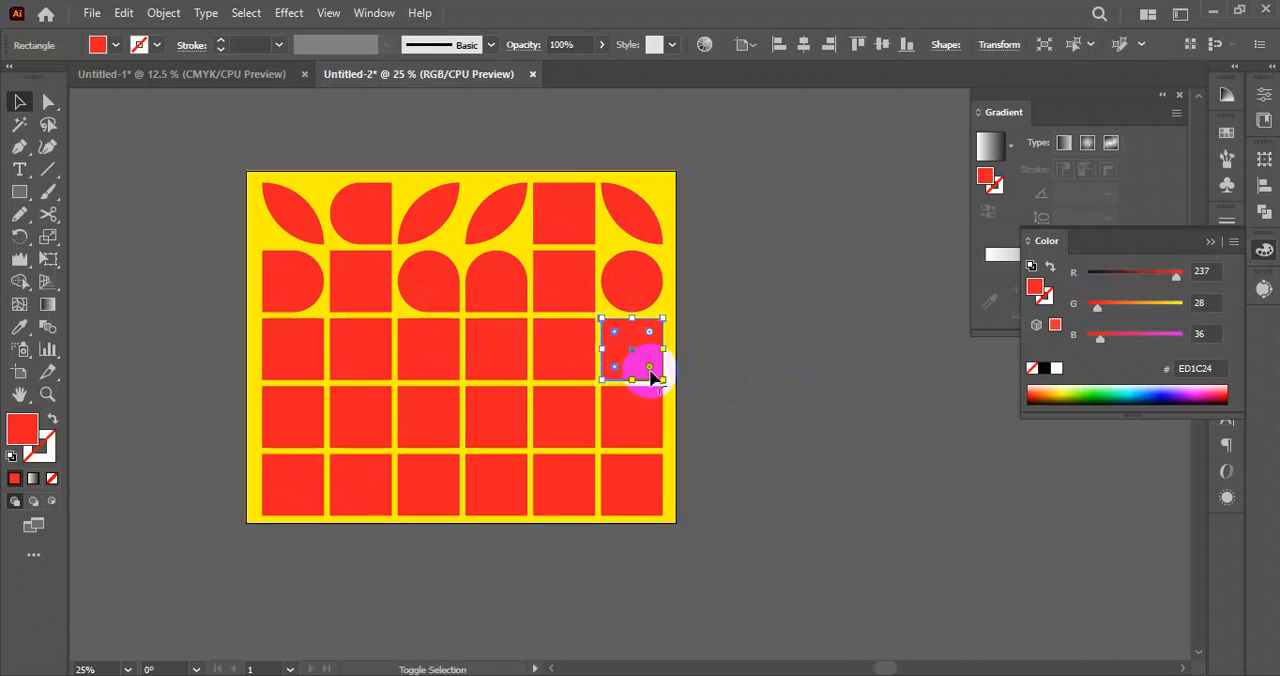
pyautogui.moveTo(650, 368); pyautogui.dragTo(581, 343)
pyautogui.click(807, 443)
pyautogui.press('space')
pyautogui.moveTo(808, 445); pyautogui.dragTo(816, 405)
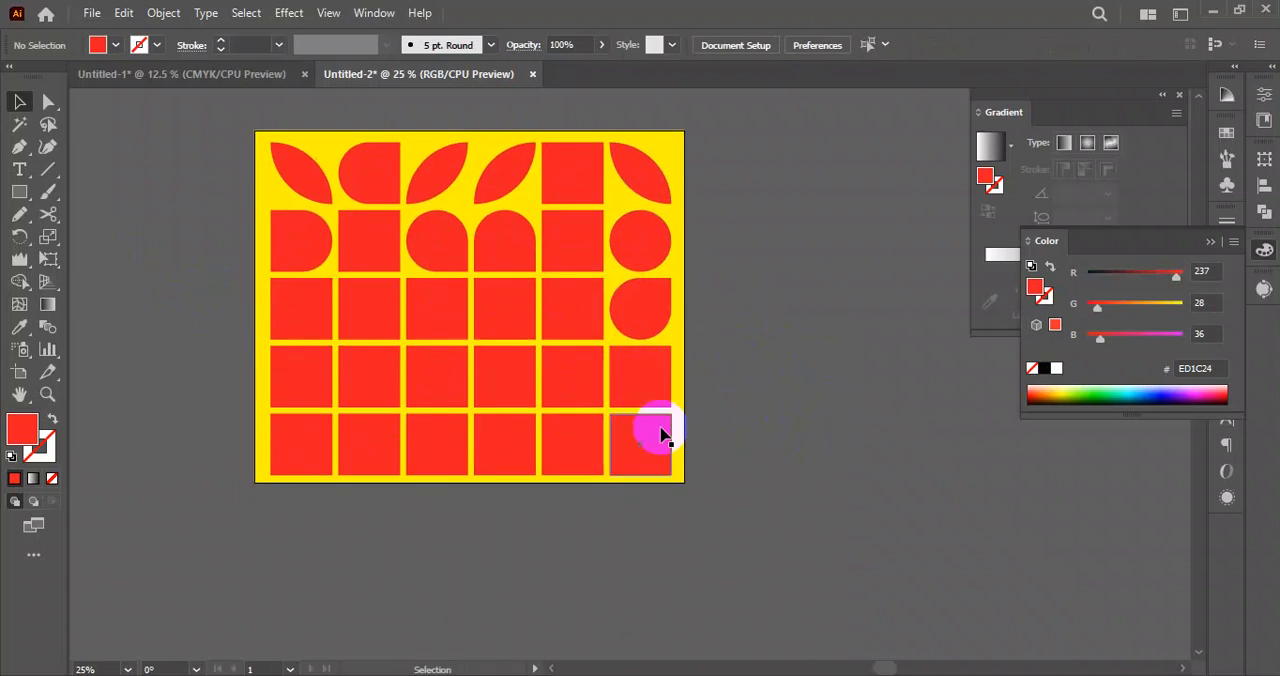
# Turn the fourth row's third square into an arch by fully rounding both of its upper corners.
pyautogui.click(444, 383)
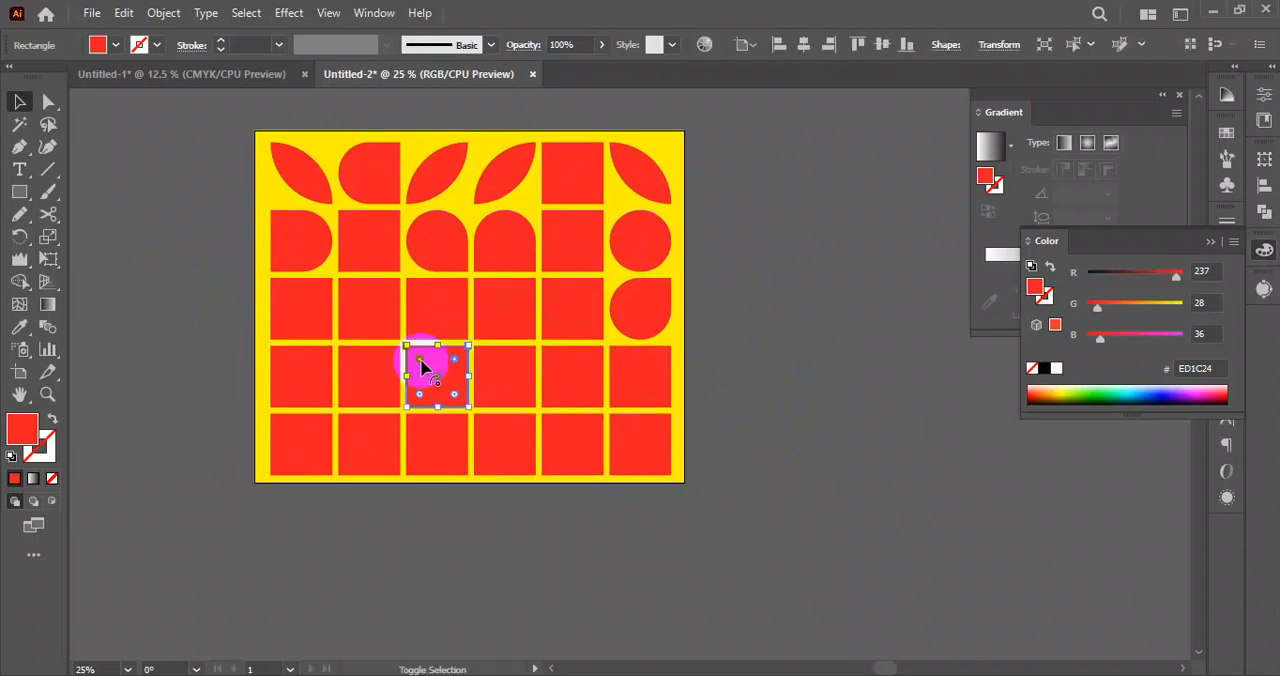
pyautogui.moveTo(454, 363); pyautogui.dragTo(444, 452)
pyautogui.click(495, 529)
pyautogui.press('space')
pyautogui.moveTo(730, 522); pyautogui.dragTo(617, 436)
pyautogui.scroll(-1, 616, 436)
pyautogui.scroll(2, 678, 441)
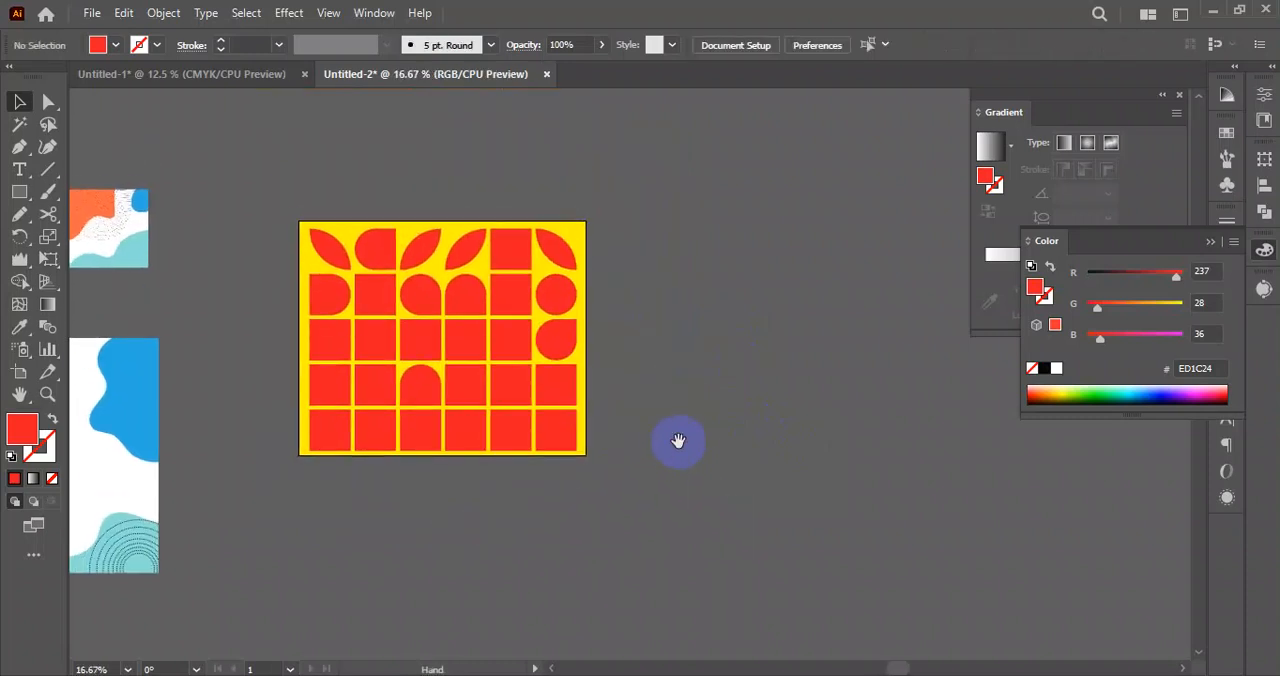
pyautogui.moveTo(627, 206); pyautogui.dragTo(322, 477)
pyautogui.click(730, 342)
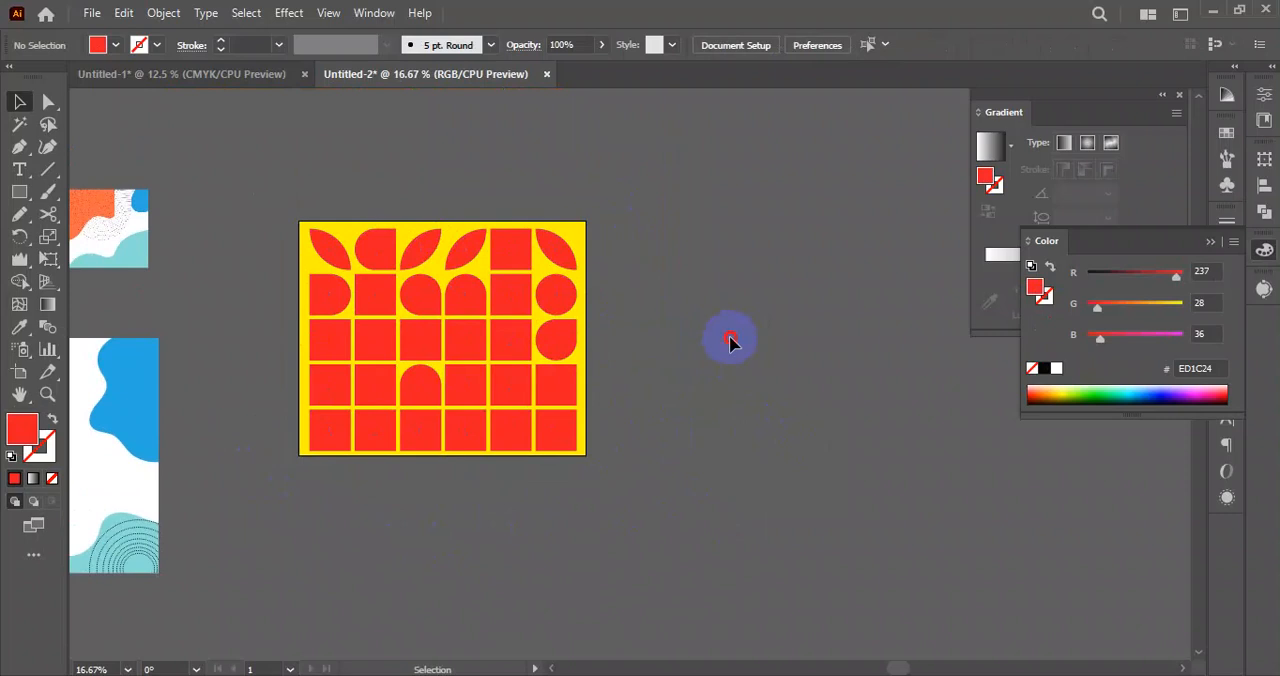
pyautogui.click(443, 363)
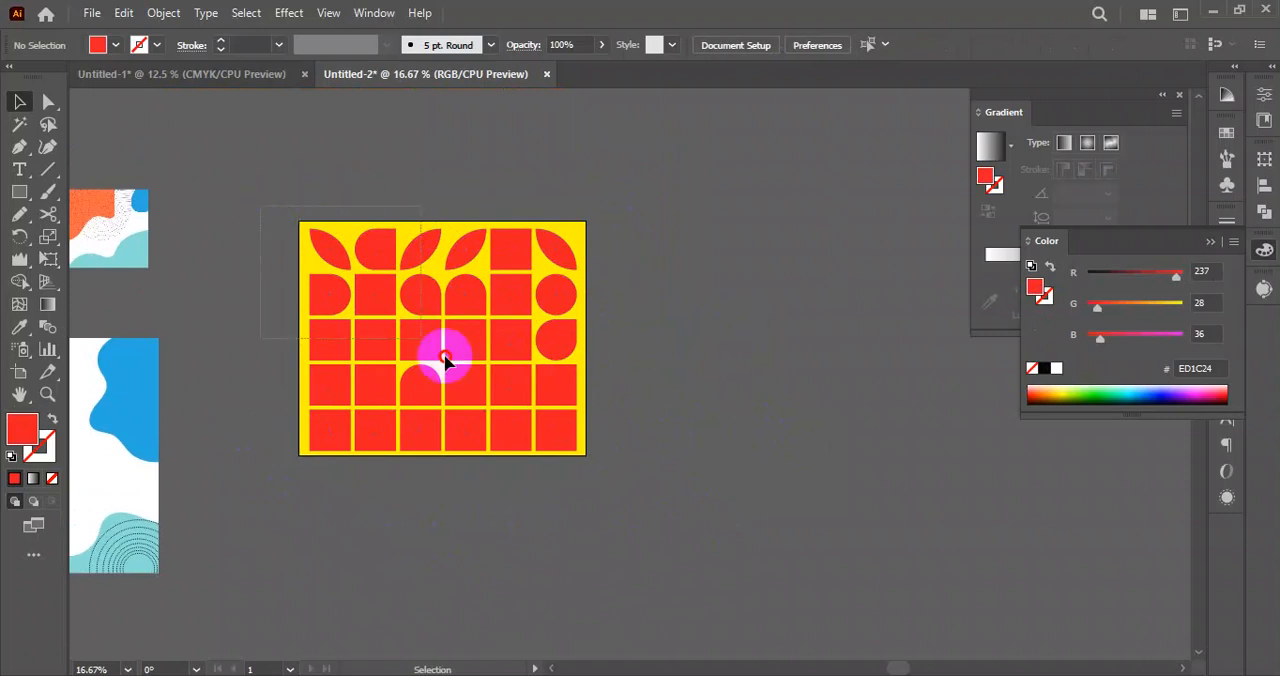
pyautogui.click(672, 466)
pyautogui.press('space')
pyautogui.moveTo(623, 463); pyautogui.dragTo(939, 396)
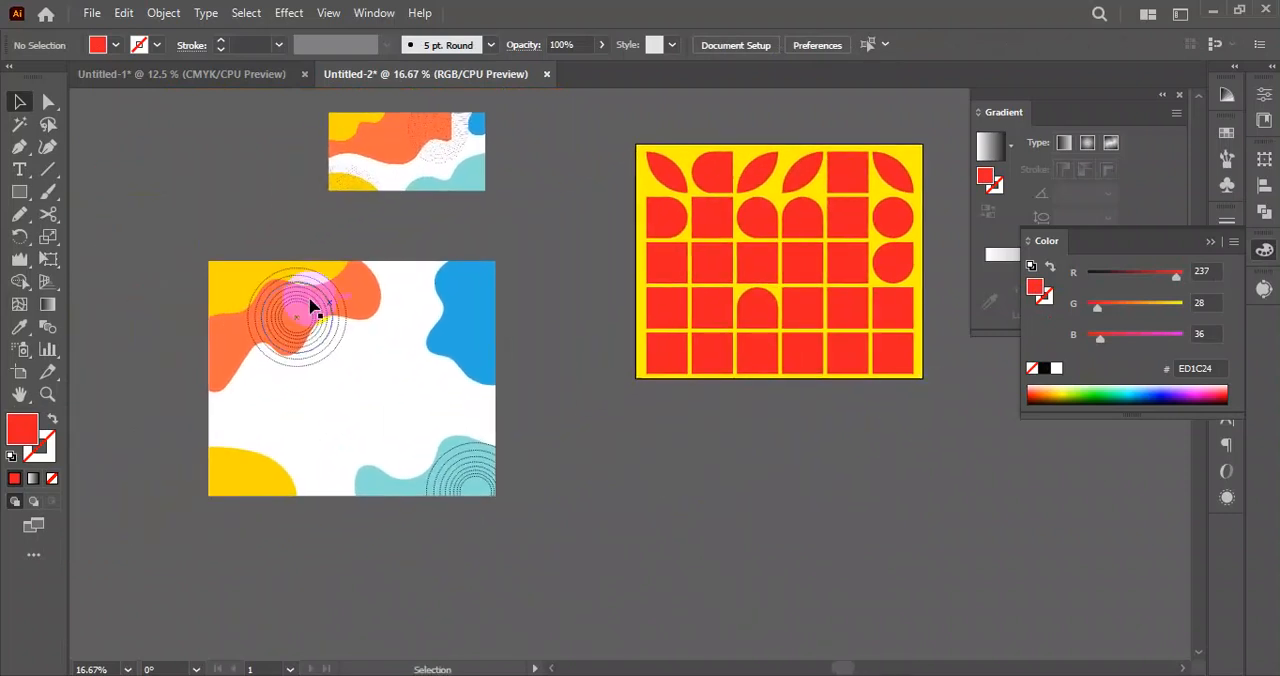
pyautogui.moveTo(178, 257); pyautogui.dragTo(487, 526)
pyautogui.click(601, 564)
pyautogui.moveTo(594, 561); pyautogui.dragTo(209, 256)
pyautogui.click(563, 390)
# Move the larger abstract blob artwork slightly left and down, and deselect it.
pyautogui.moveTo(400, 378); pyautogui.dragTo(341, 404)
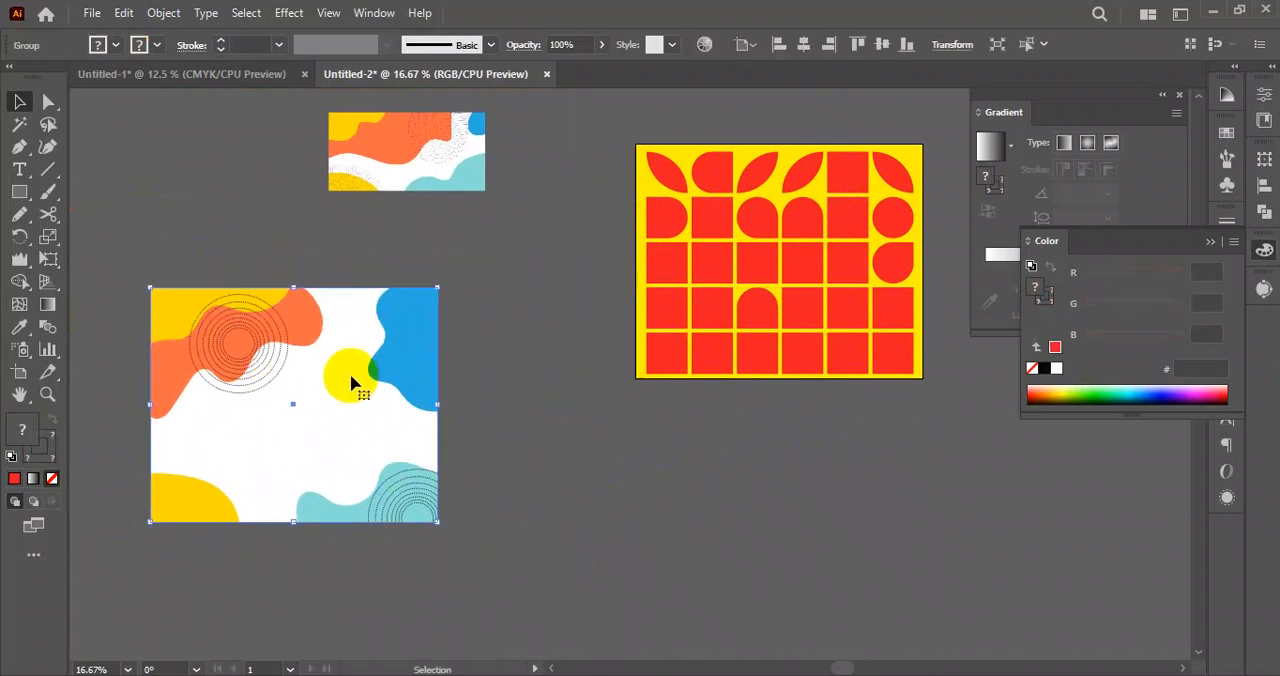
pyautogui.moveTo(366, 365); pyautogui.dragTo(283, 468)
pyautogui.moveTo(309, 428); pyautogui.dragTo(311, 405)
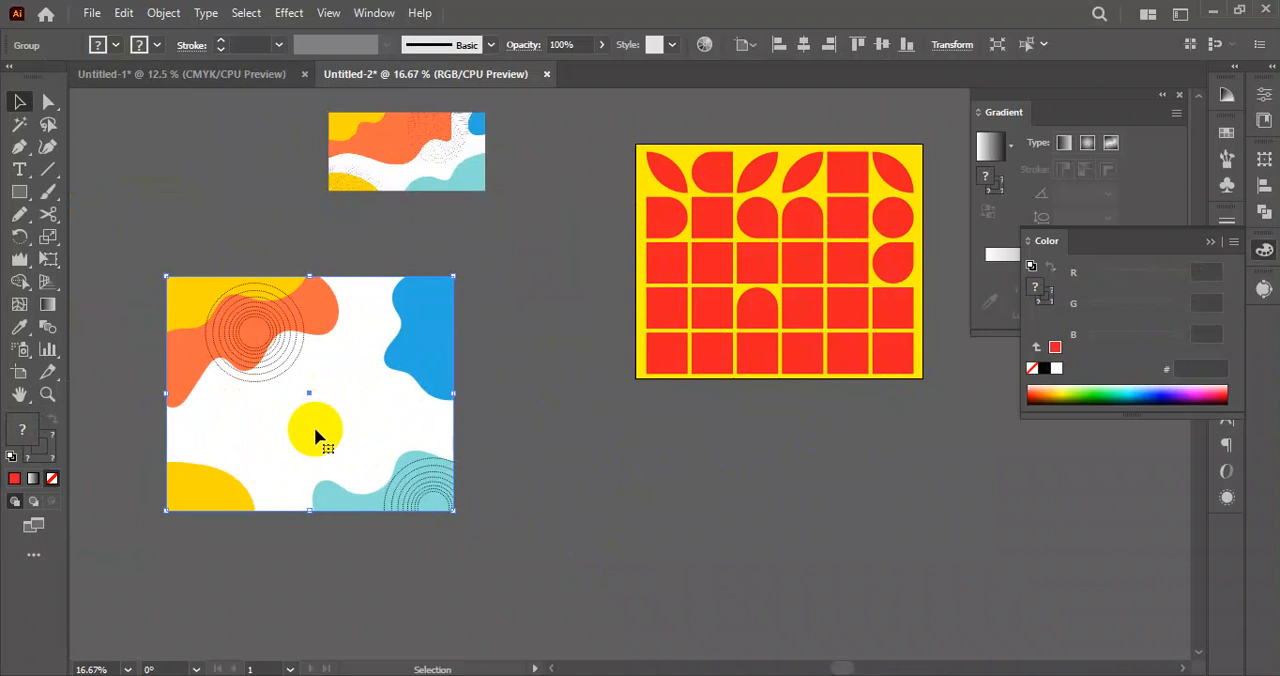
pyautogui.moveTo(314, 437); pyautogui.dragTo(244, 365)
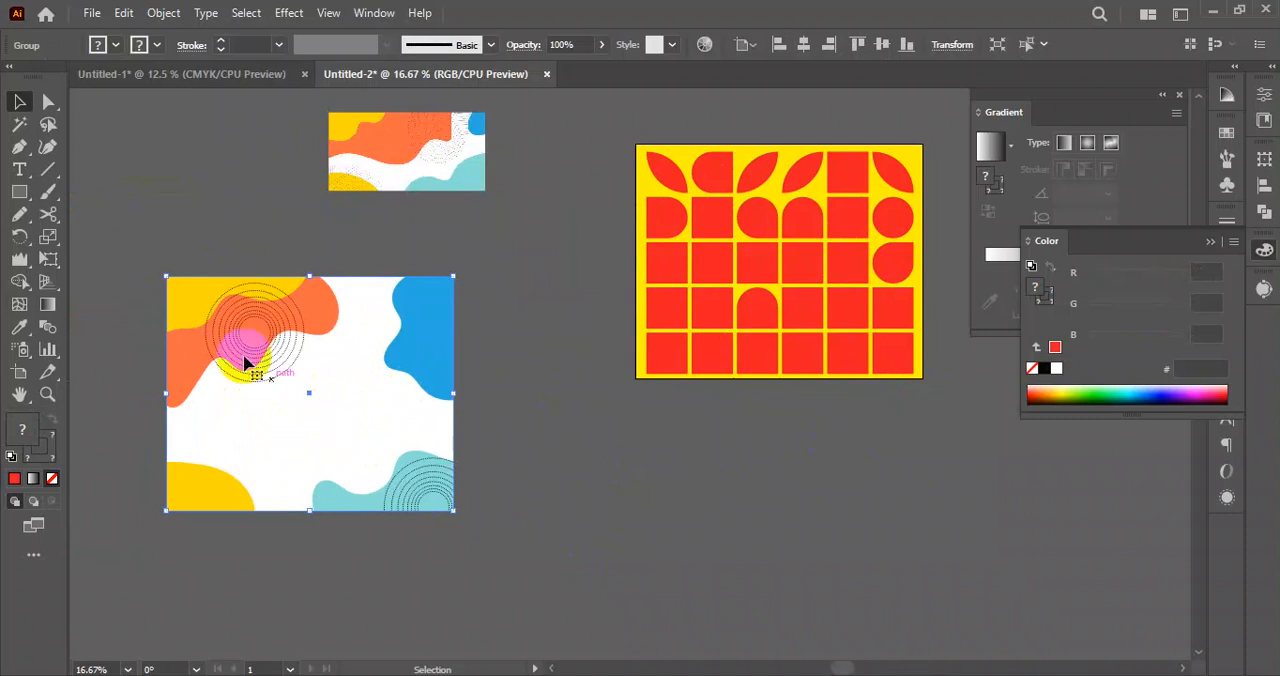
pyautogui.click(537, 486)
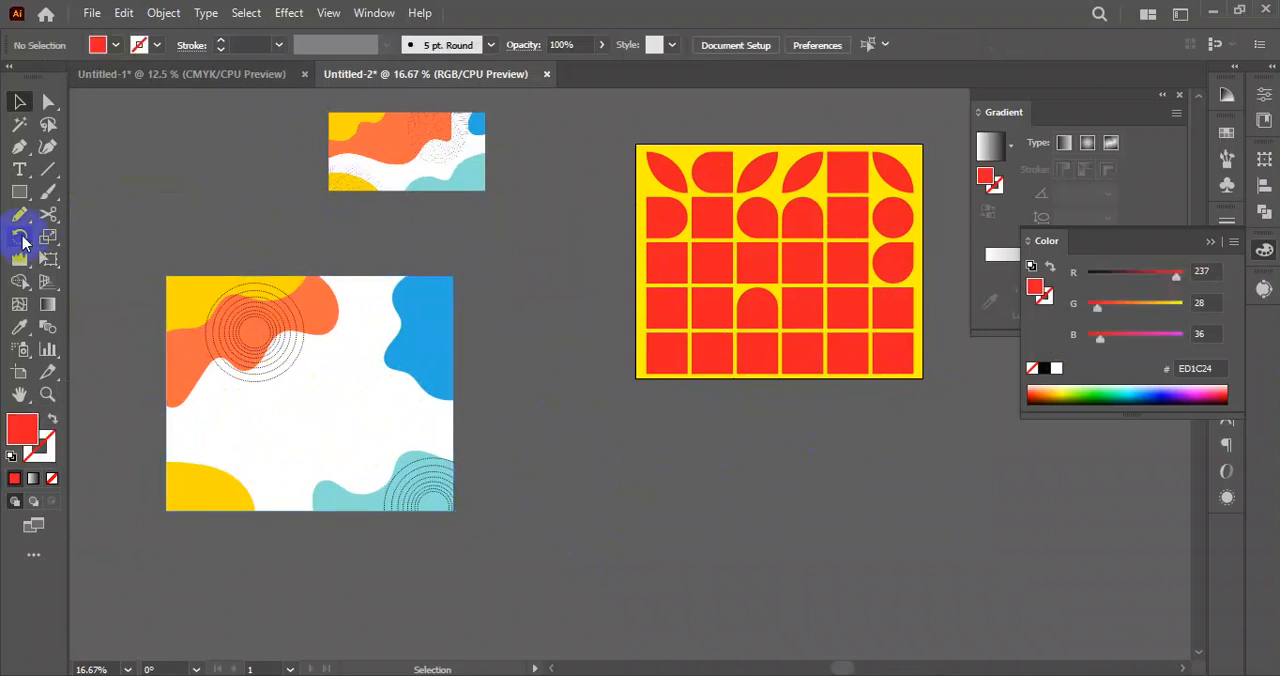
# Add the text SALE in the middle of the blob artwork and enlarge it to about 274 pt.
pyautogui.click(21, 172)
pyautogui.click(287, 419)
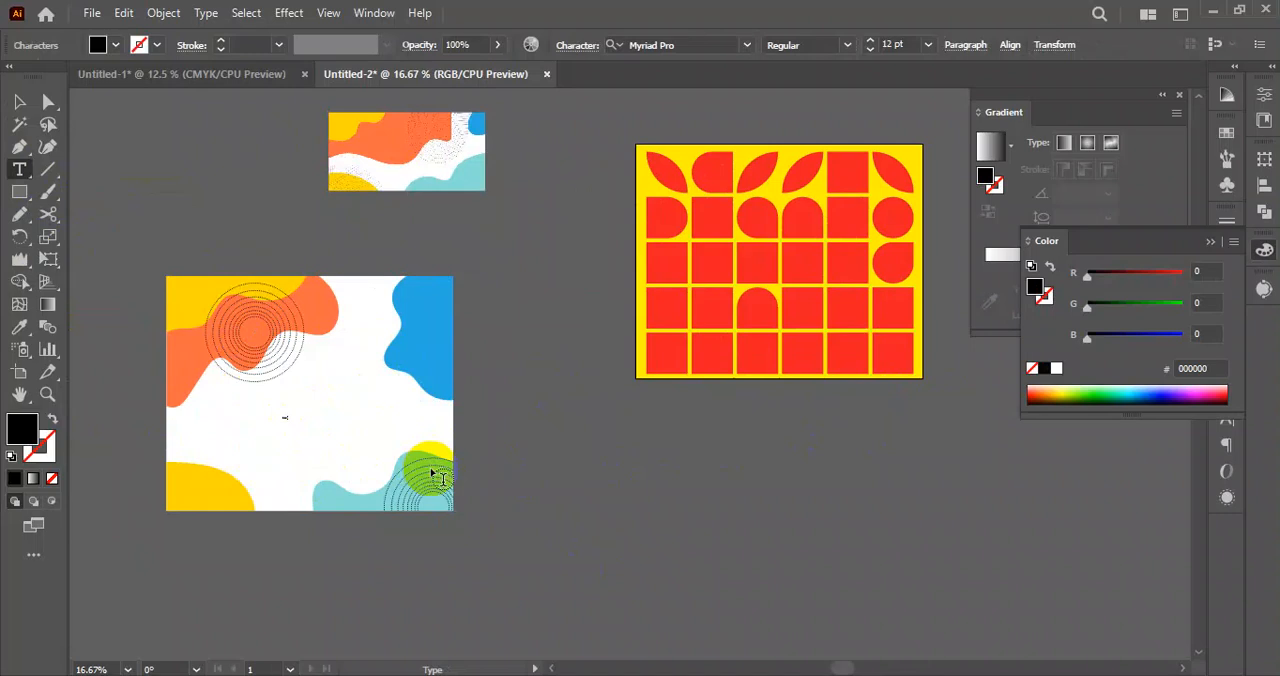
pyautogui.click(19, 101)
pyautogui.click(287, 418)
pyautogui.moveTo(290, 422); pyautogui.dragTo(370, 443)
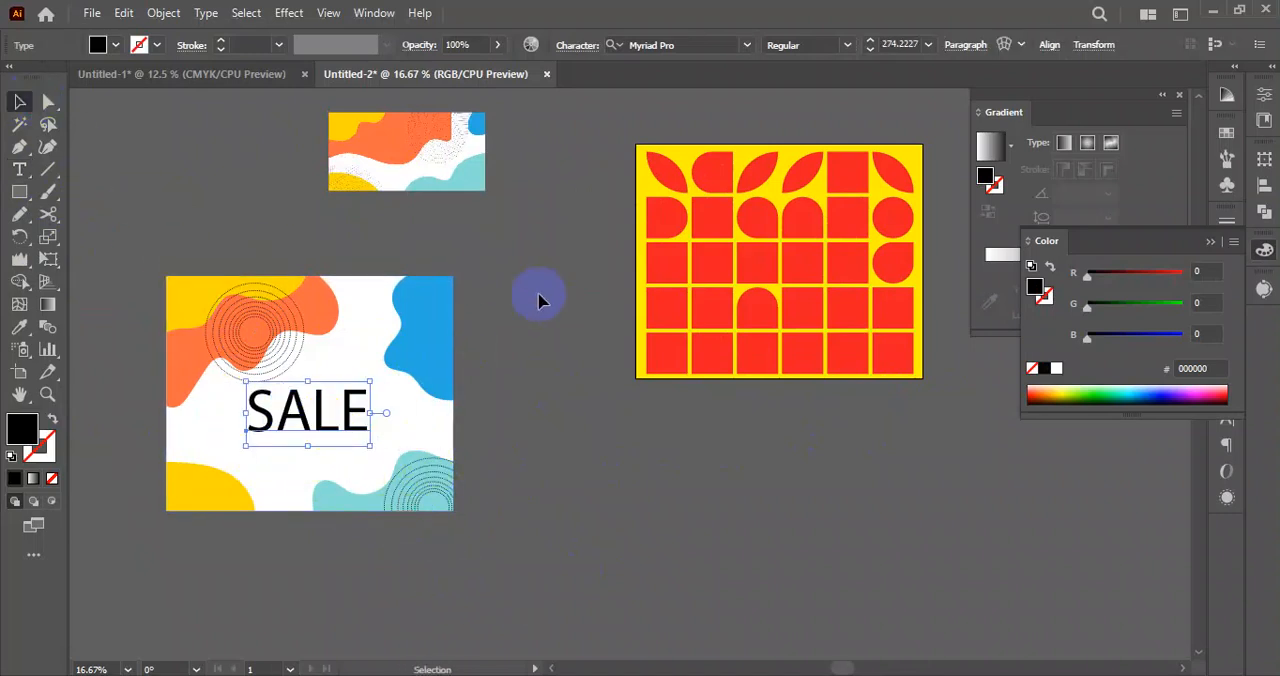
# Set the SALE text in Roboto Black and shift it slightly left on the artwork.
pyautogui.click(697, 44)
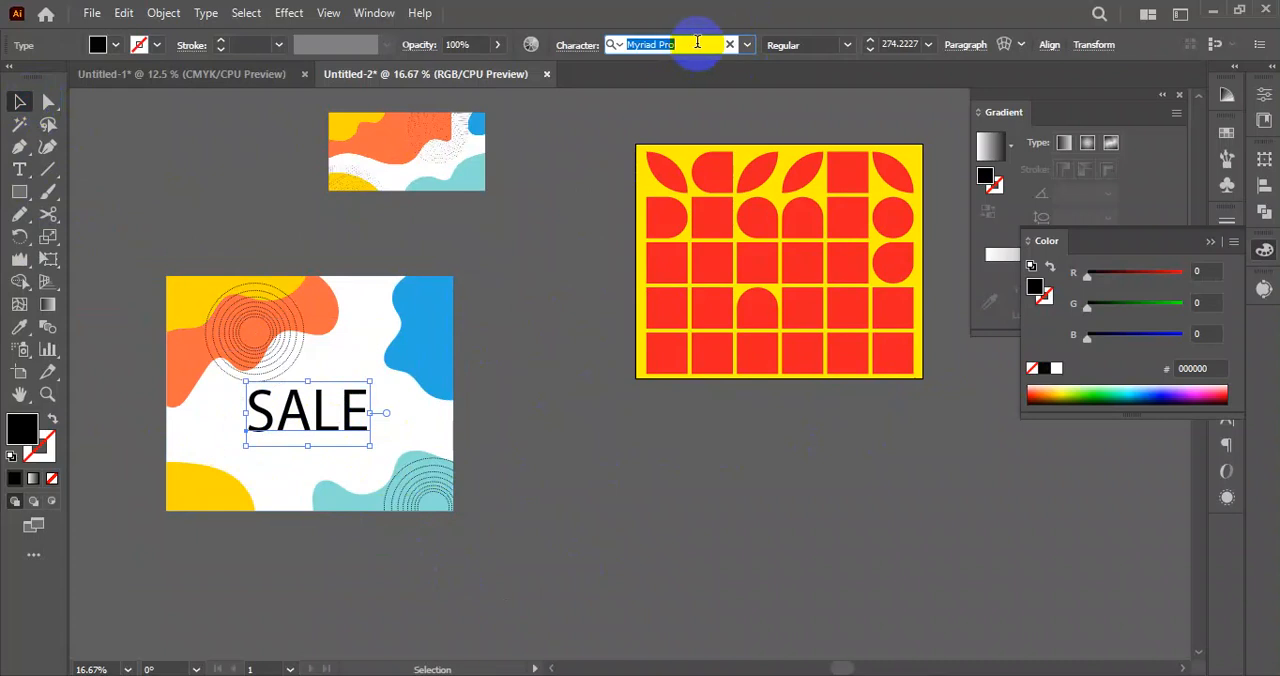
pyautogui.write('robo')
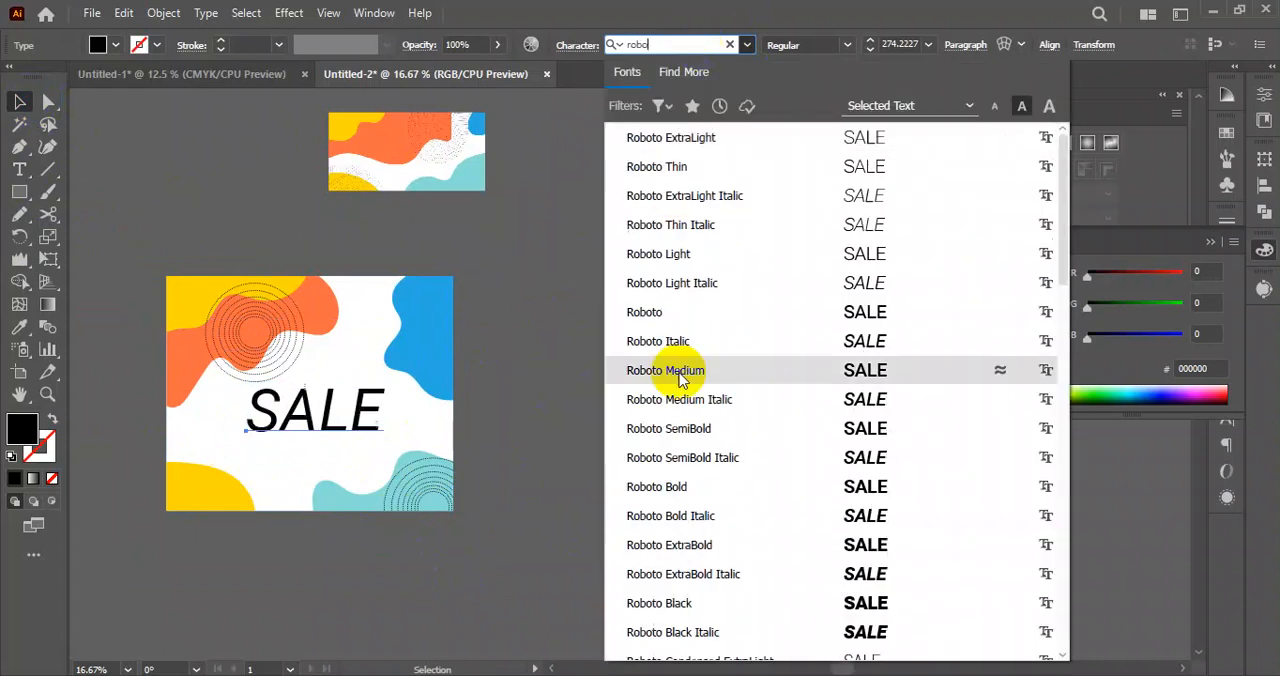
pyautogui.click(700, 603)
pyautogui.moveTo(313, 455); pyautogui.dragTo(421, 404)
# Duplicate the SALE text directly below the original and set the copy's font style to Regular.
pyautogui.scroll(2, 322, 455)
pyautogui.moveTo(395, 322); pyautogui.dragTo(395, 424)
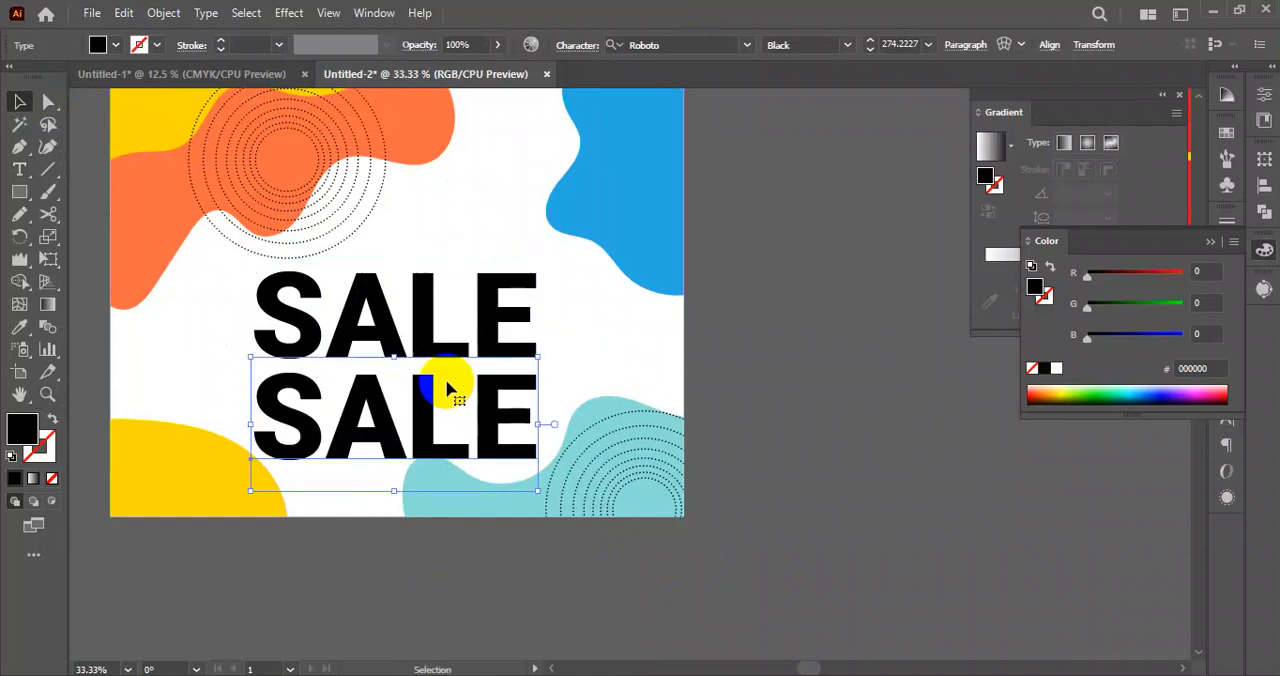
pyautogui.click(848, 45)
pyautogui.click(816, 192)
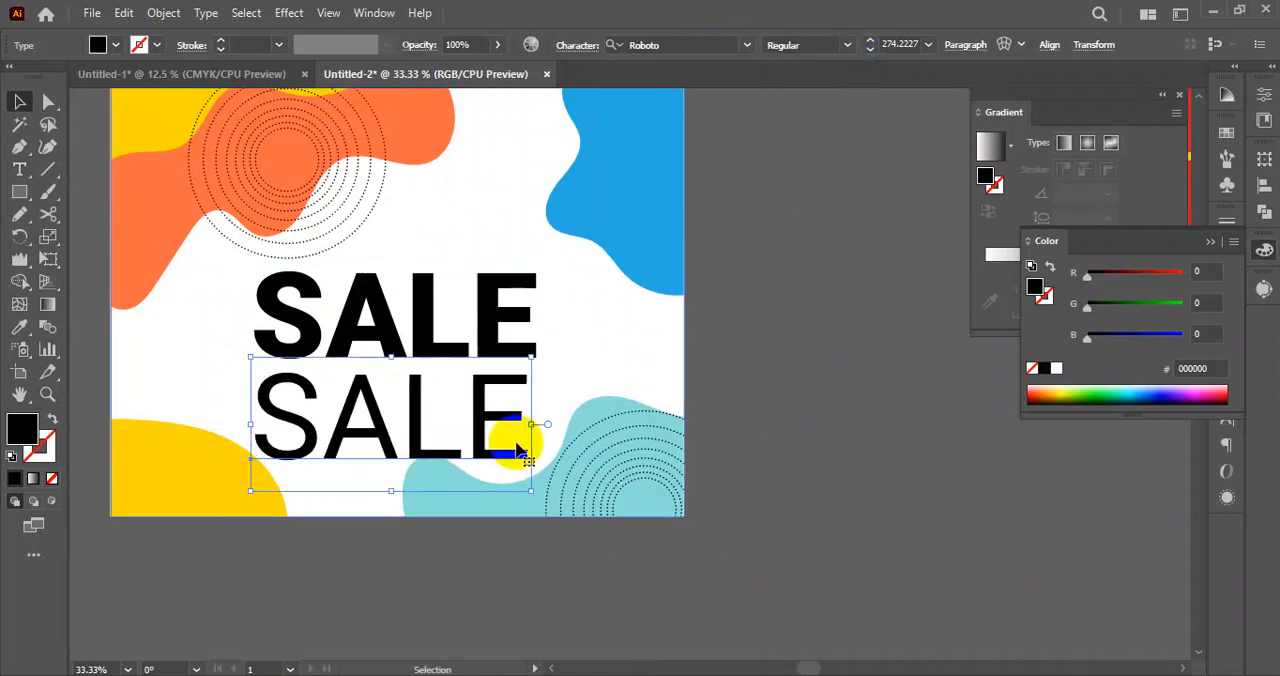
# Replace the lower copy's text with OFFER.
pyautogui.doubleClick(505, 428)
pyautogui.doubleClick(498, 422)
pyautogui.write('OFFER')
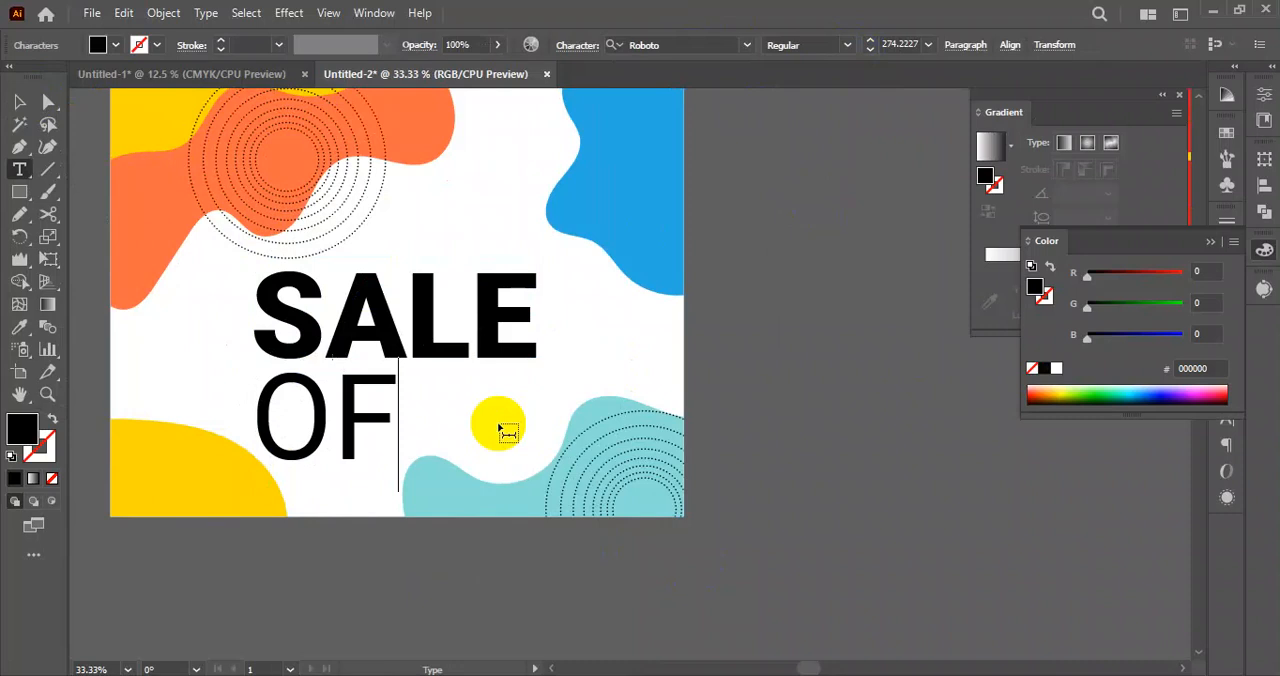
pyautogui.click(19, 101)
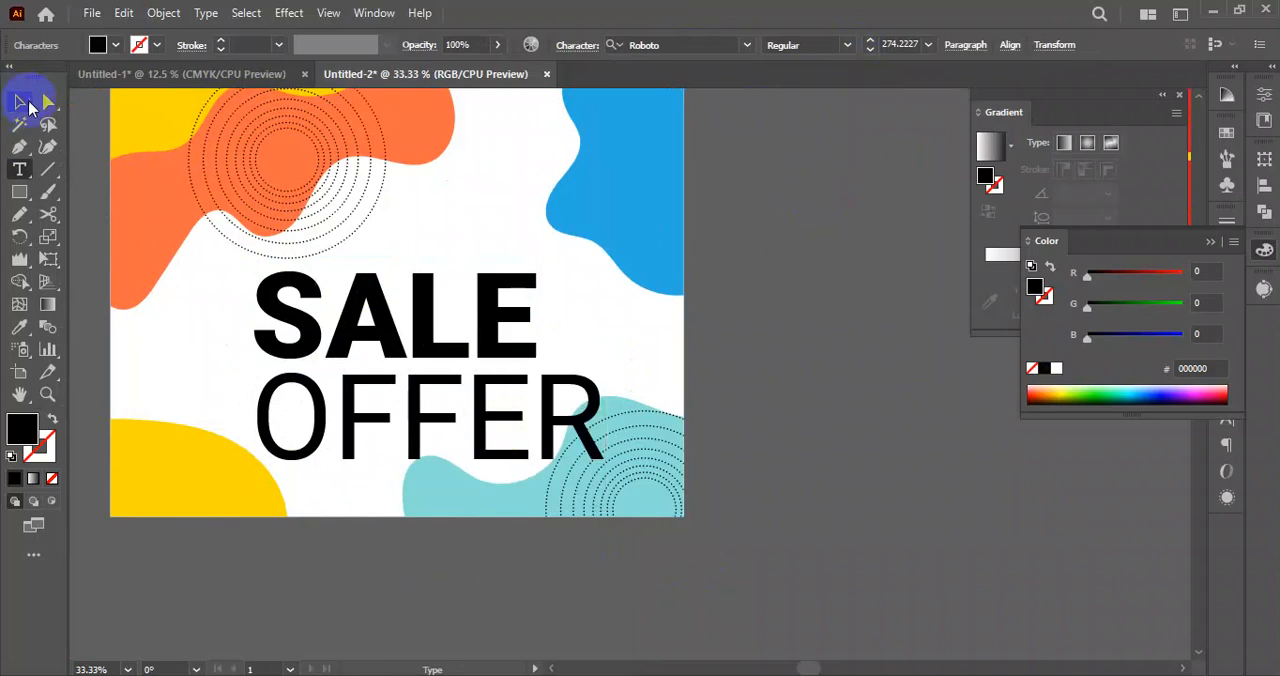
# Scale the OFFER text down to about 209 pt and place it just beneath SALE, aligned to its left edge.
pyautogui.click(457, 400)
pyautogui.scroll(1, 457, 400)
pyautogui.moveTo(380, 428); pyautogui.dragTo(340, 405)
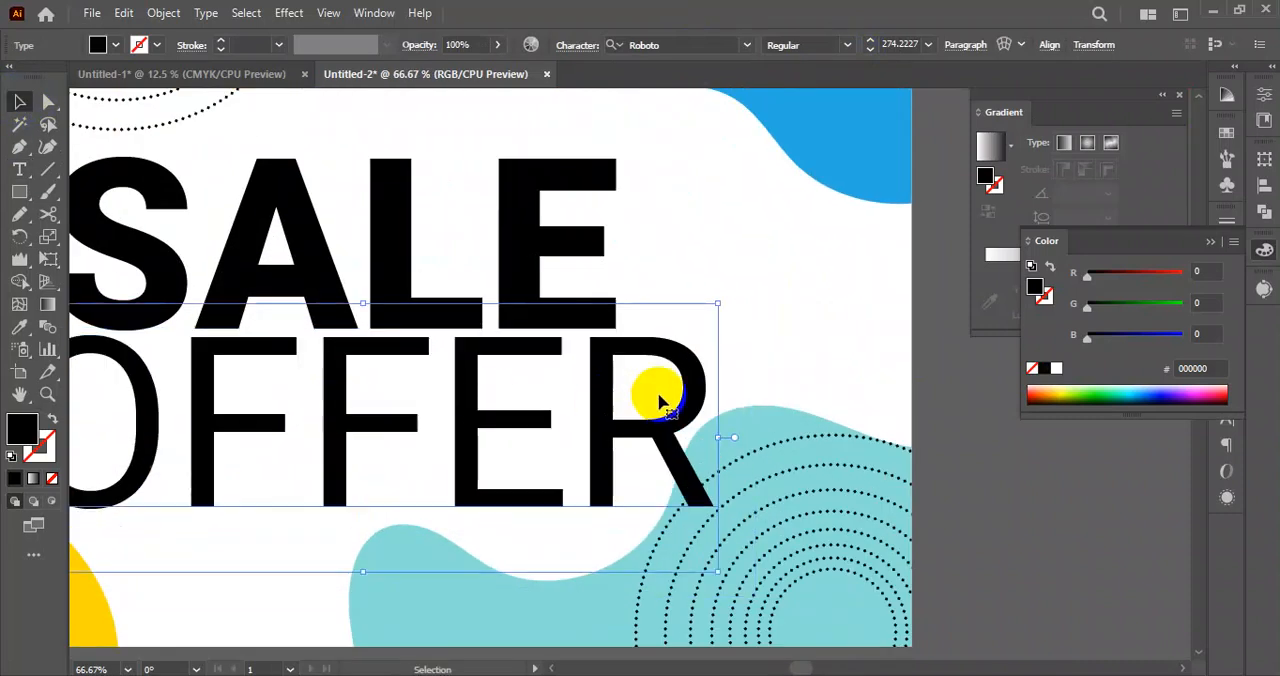
pyautogui.moveTo(714, 434); pyautogui.dragTo(633, 440)
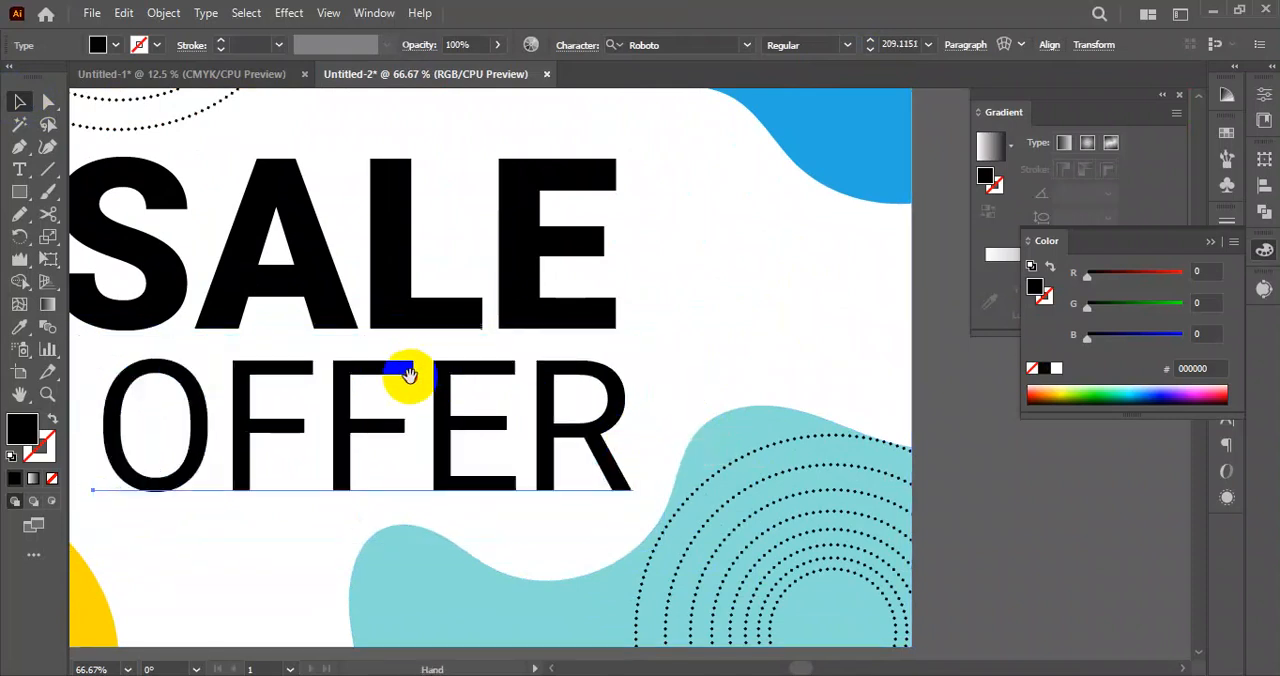
pyautogui.moveTo(411, 375); pyautogui.dragTo(531, 327)
pyautogui.moveTo(301, 363); pyautogui.dragTo(254, 346)
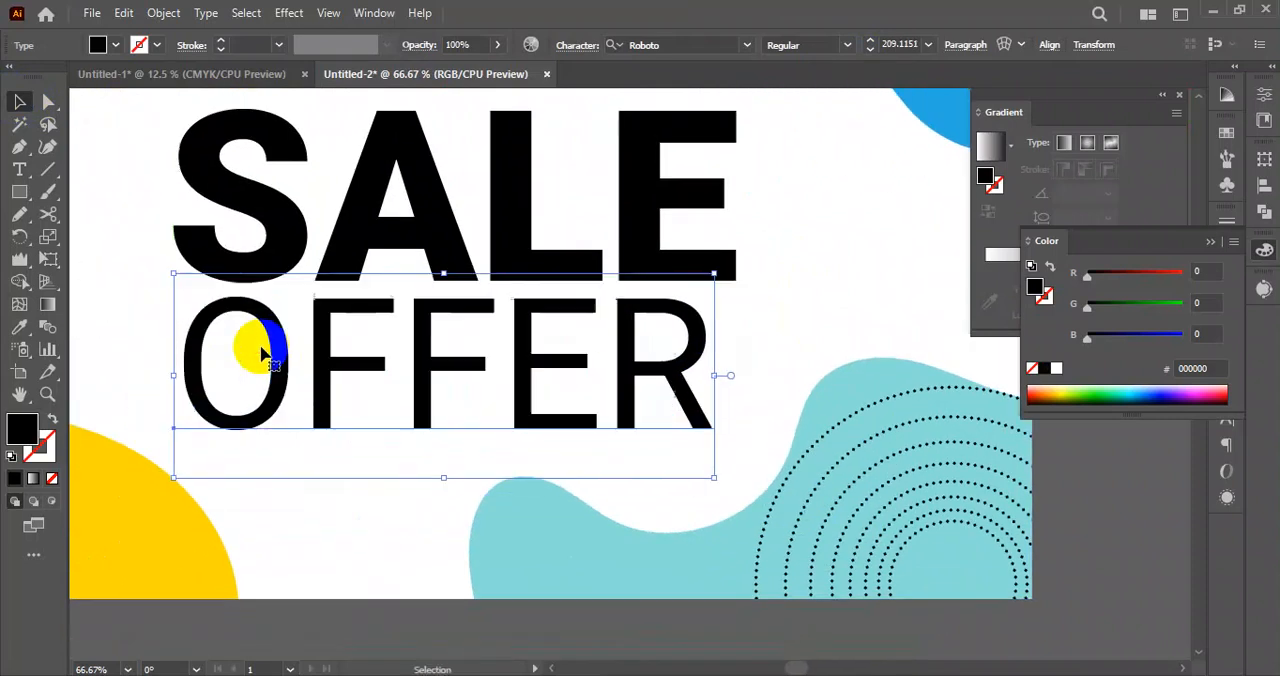
# Enlarge the OFFER text to about 221 pt to match SALE's width and nudge both words slightly up.
pyautogui.moveTo(557, 369); pyautogui.dragTo(471, 345)
pyautogui.moveTo(629, 353); pyautogui.dragTo(658, 353)
pyautogui.scroll(-1, 455, 347)
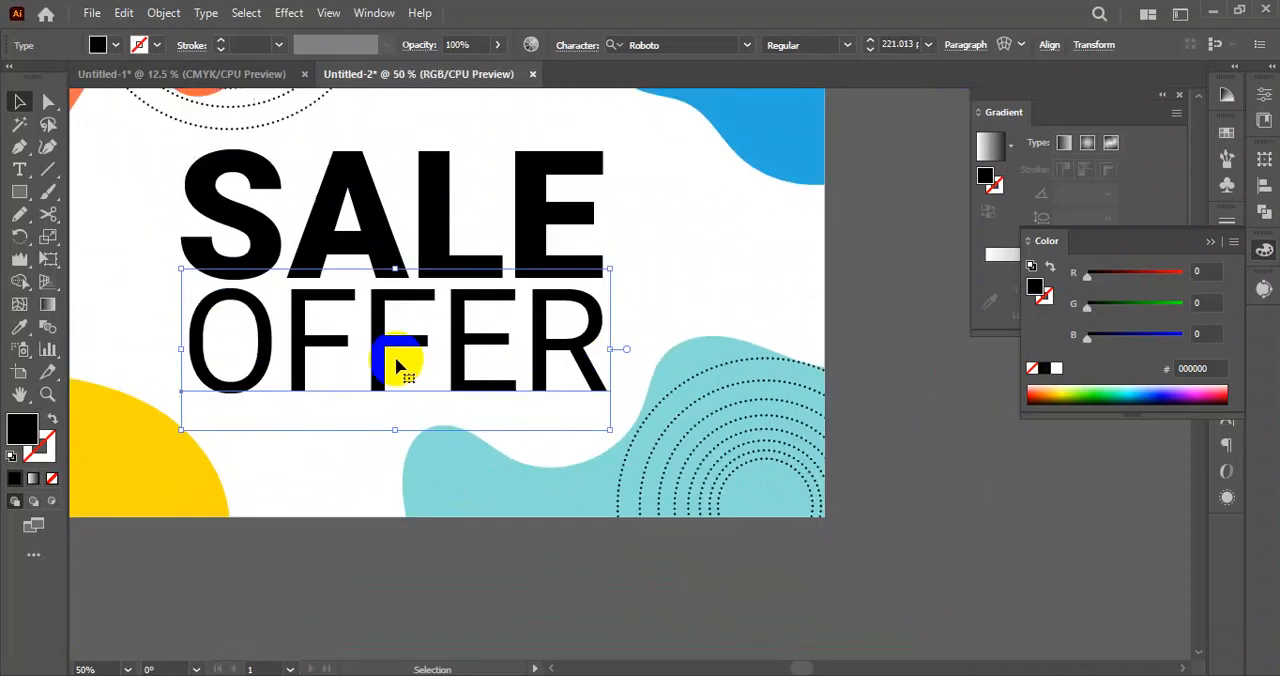
pyautogui.moveTo(423, 224); pyautogui.dragTo(425, 212)
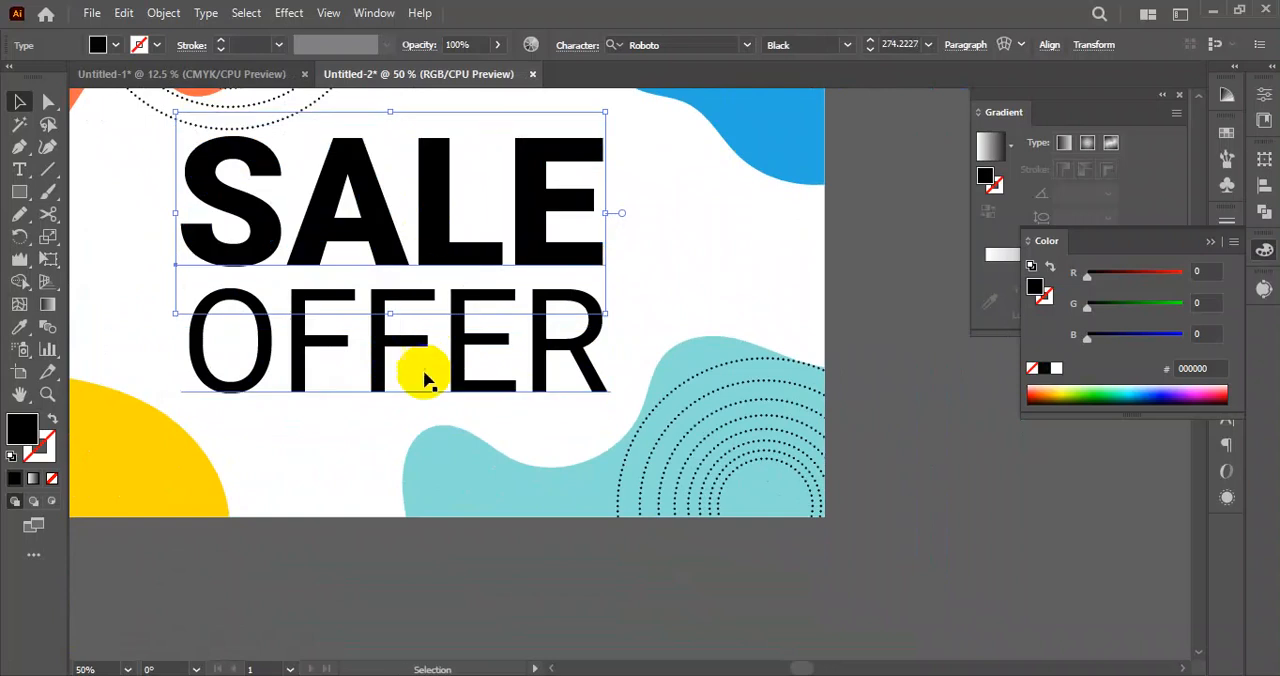
pyautogui.moveTo(380, 357); pyautogui.dragTo(378, 353)
pyautogui.click(510, 525)
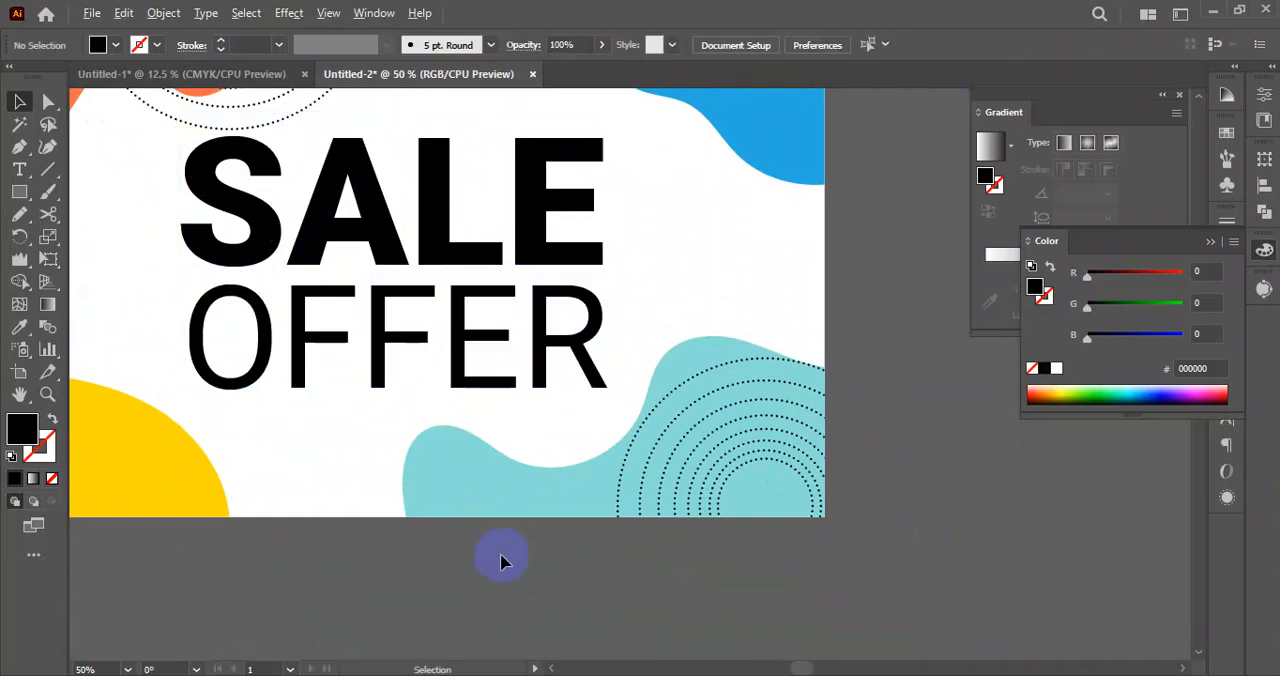
# Fill the SALE text with the red swatch ED1C24.
pyautogui.scroll(-2, 829, 477)
pyautogui.scroll(2, 366, 386)
pyautogui.click(522, 361)
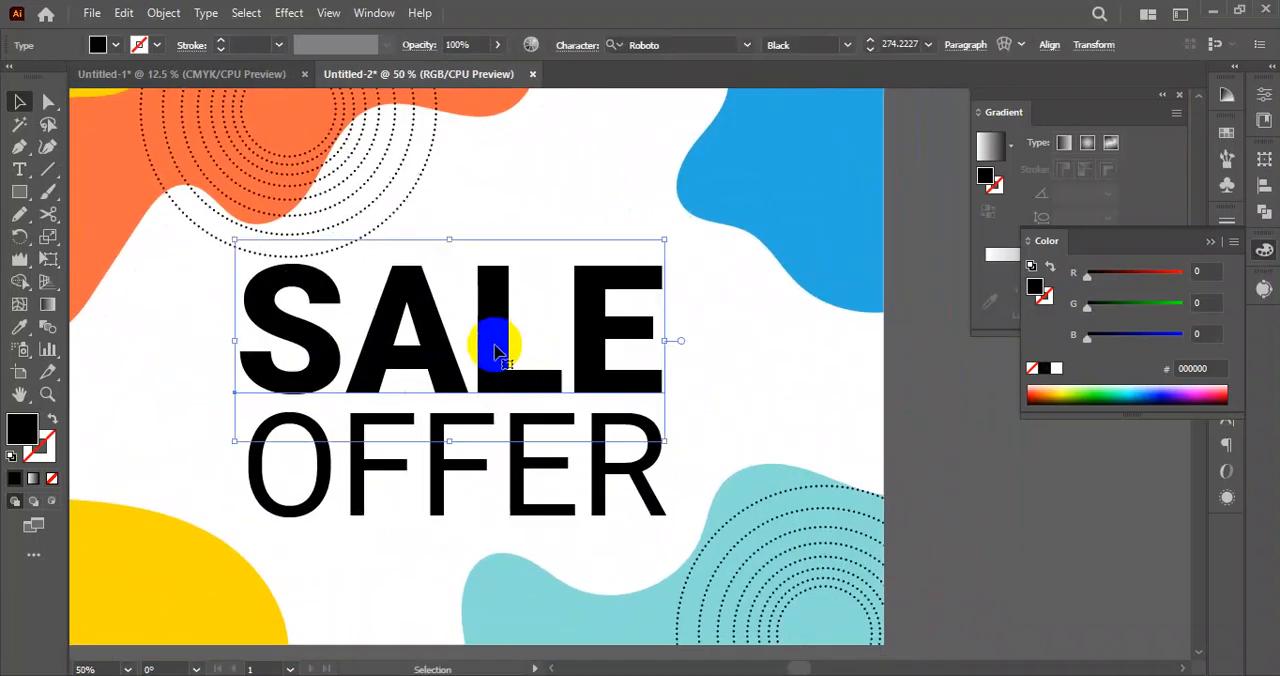
pyautogui.click(98, 44)
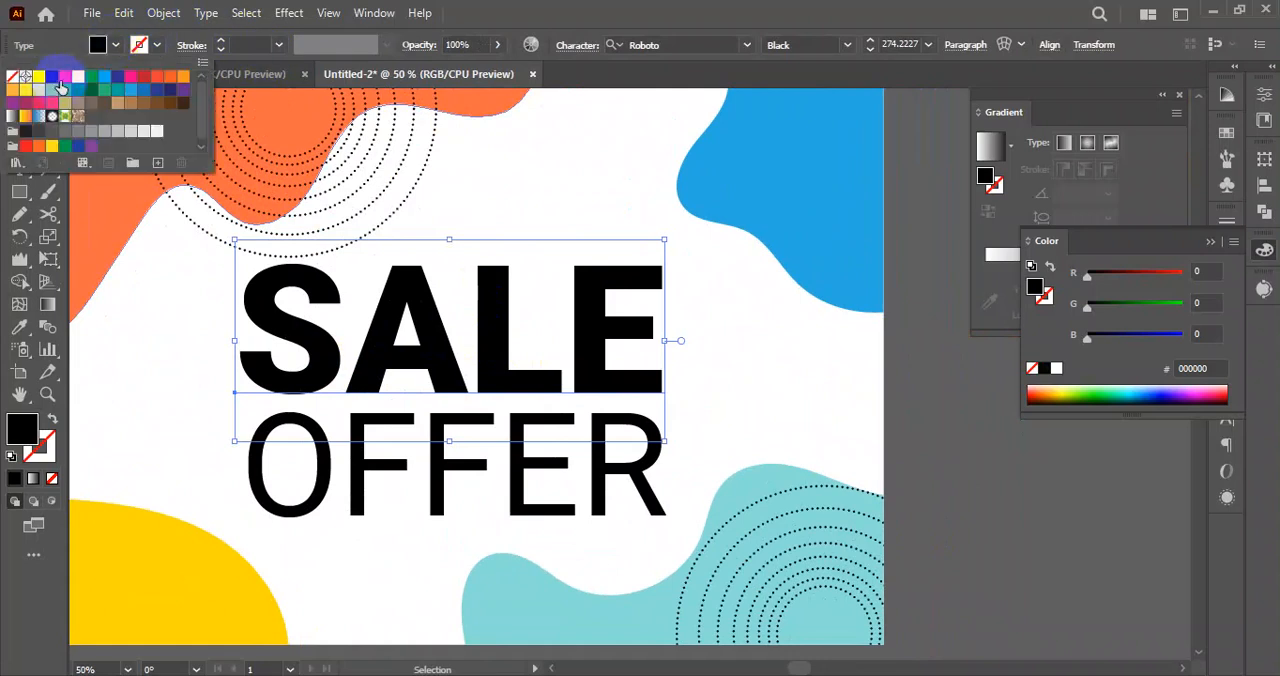
pyautogui.click(157, 77)
pyautogui.click(1019, 502)
pyautogui.scroll(-3, 705, 458)
pyautogui.moveTo(893, 475); pyautogui.dragTo(818, 462)
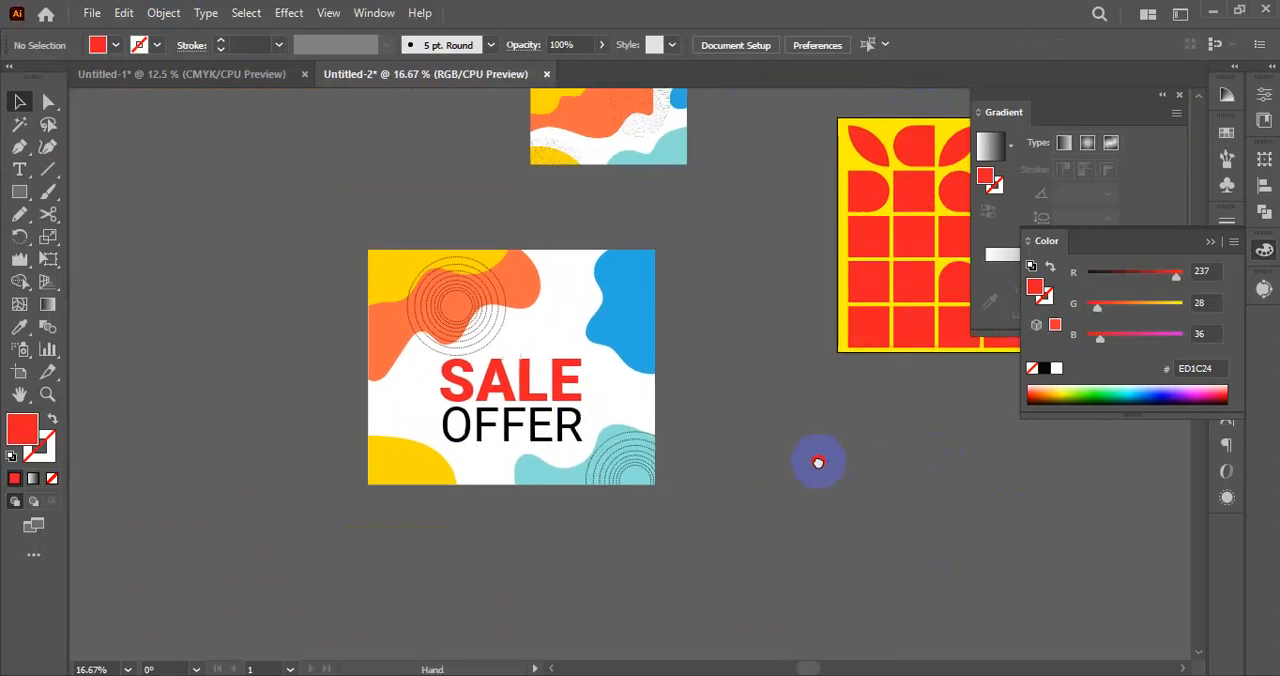
# Try the yellow swatch and the black swatch as fills for the OFFER text.
pyautogui.scroll(1, 560, 414)
pyautogui.click(523, 434)
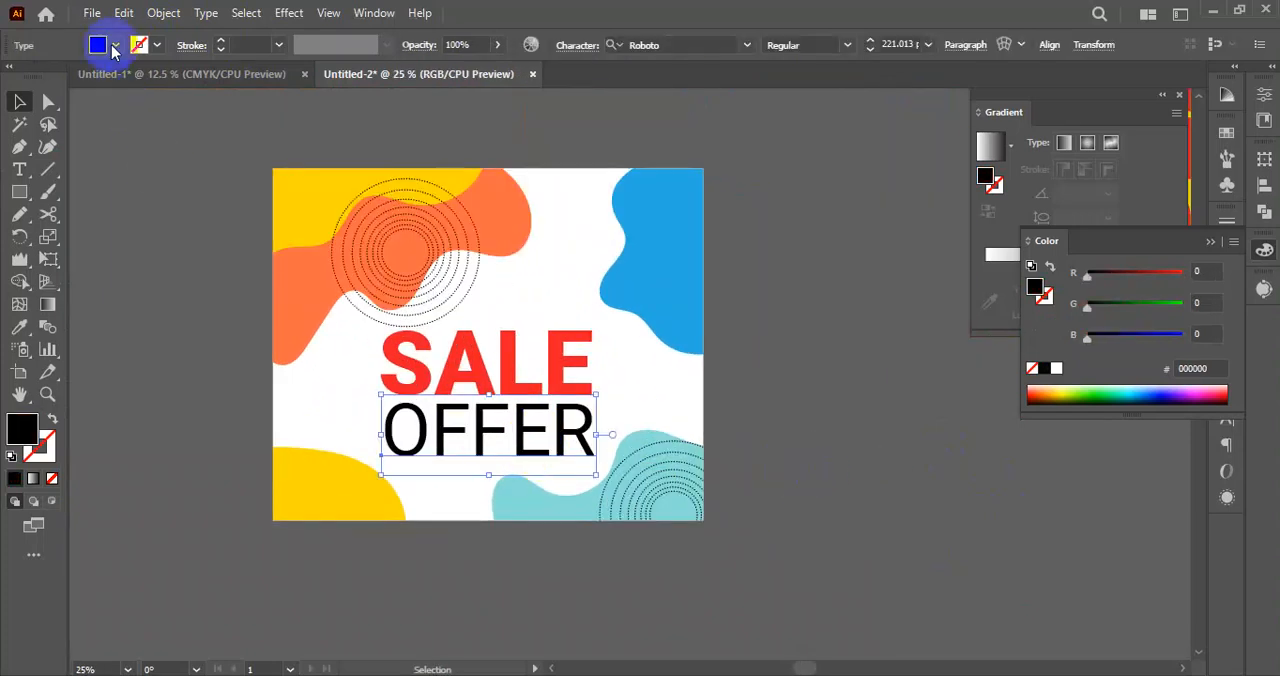
pyautogui.click(113, 47)
pyautogui.click(76, 78)
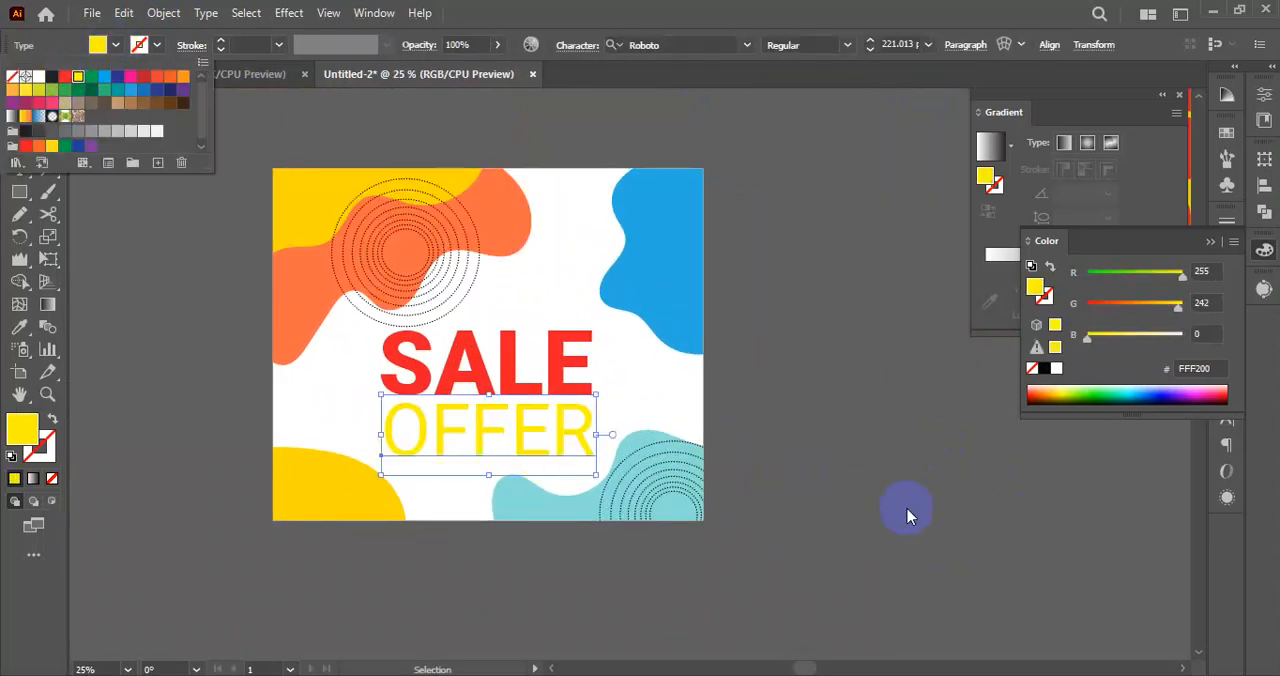
pyautogui.click(900, 504)
pyautogui.click(887, 486)
pyautogui.click(488, 445)
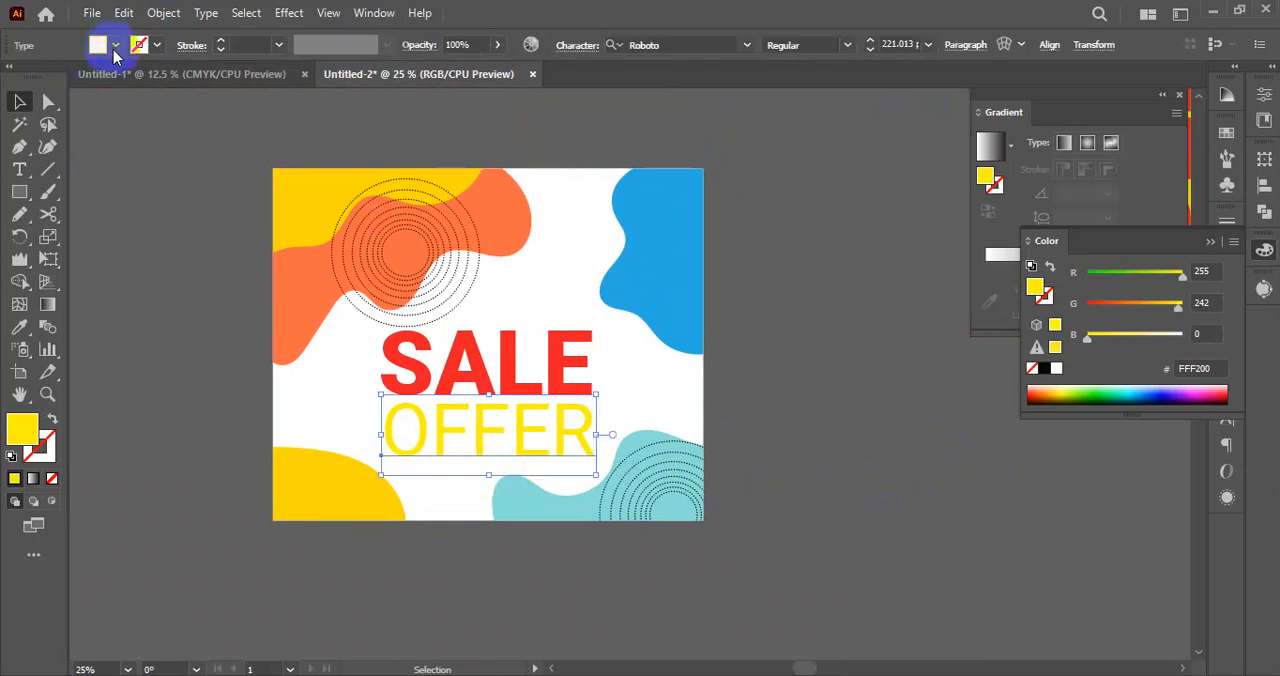
pyautogui.click(115, 45)
pyautogui.click(51, 77)
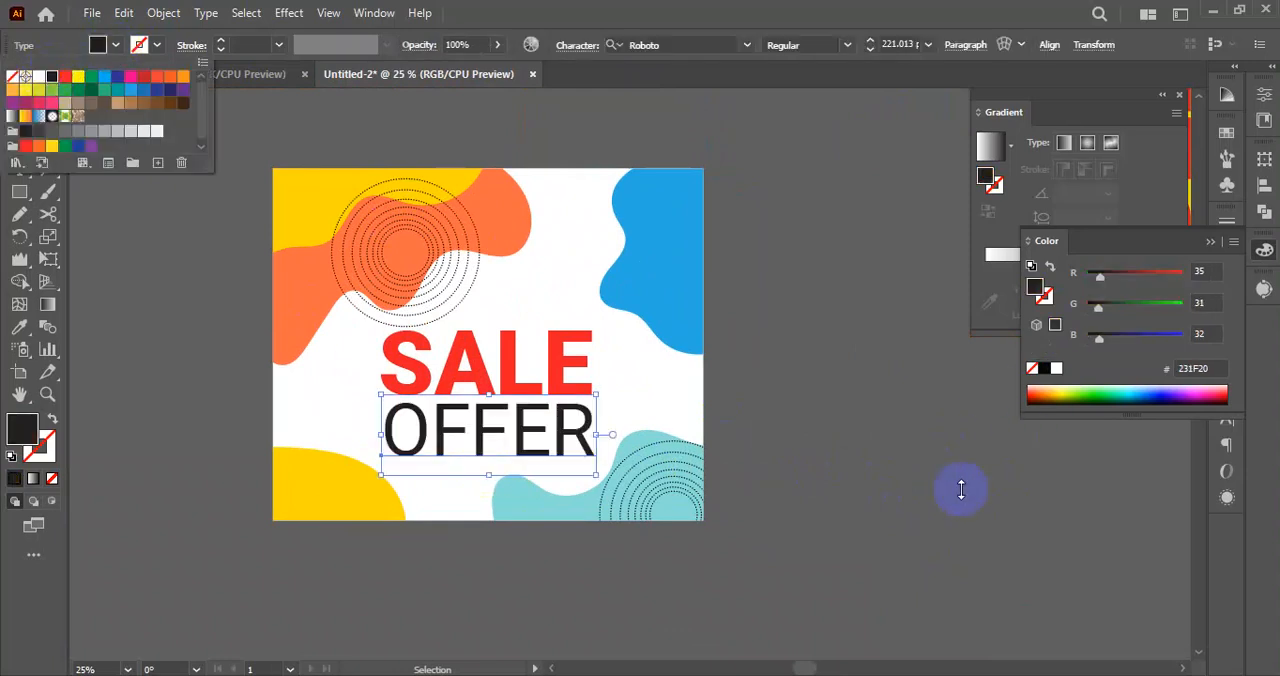
# Recolour the OFFER text with the Eyedropper, sampling the blue of the banner's upper-right blob.
pyautogui.doubleClick(19, 326)
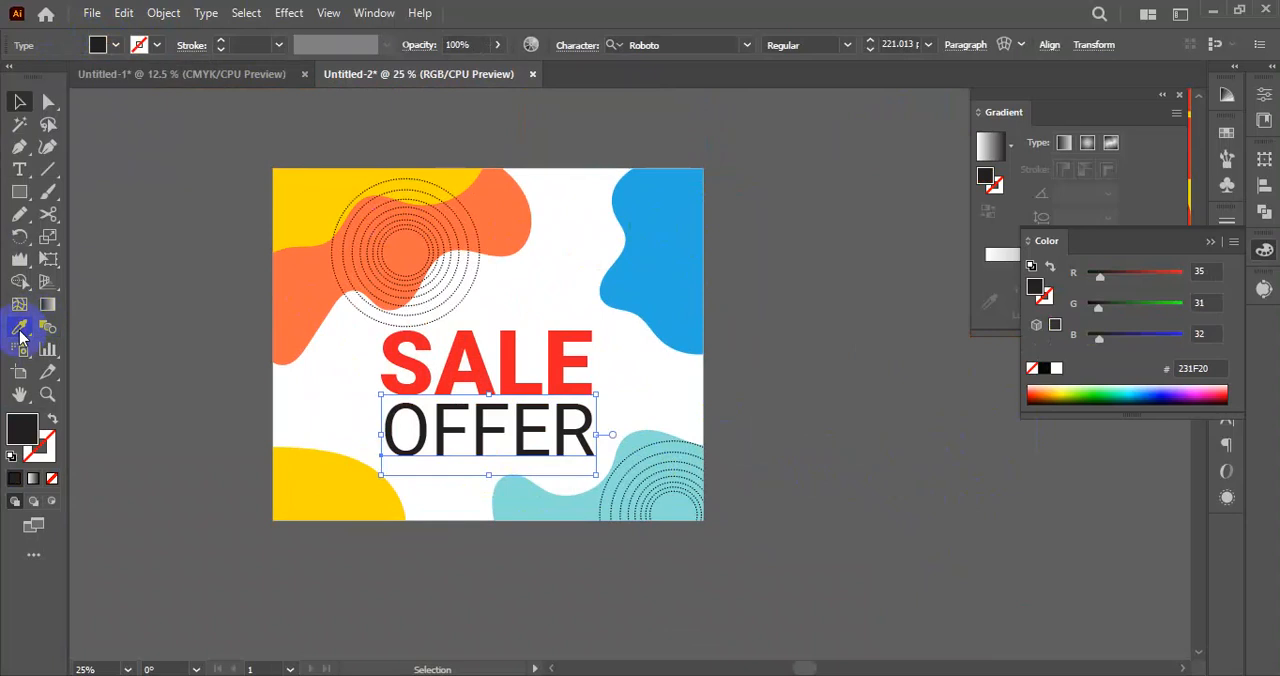
pyautogui.click(801, 531)
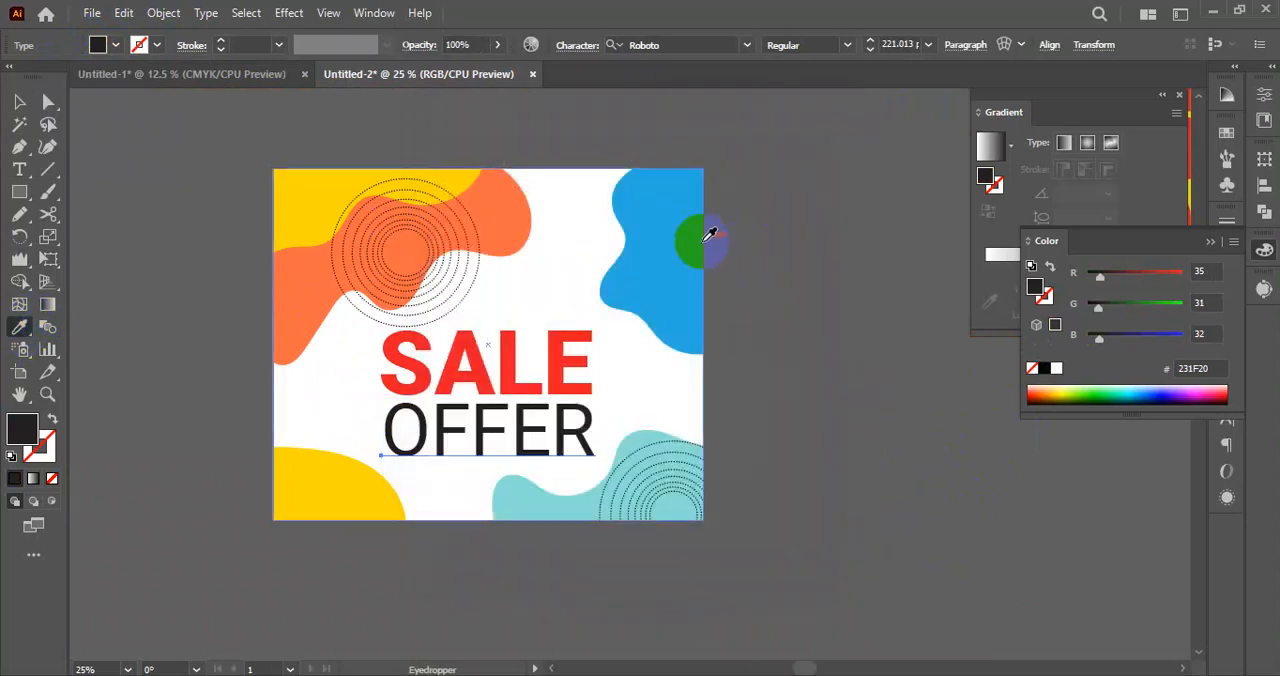
pyautogui.click(699, 236)
pyautogui.click(543, 508)
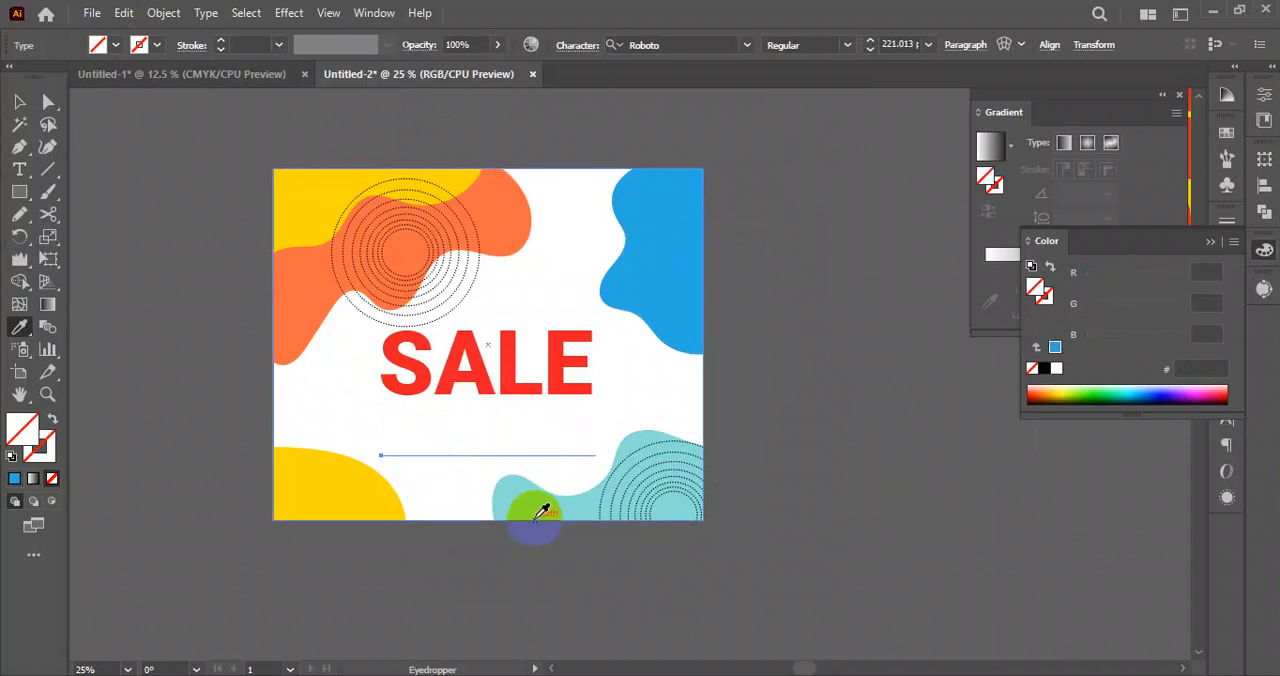
pyautogui.click(555, 500)
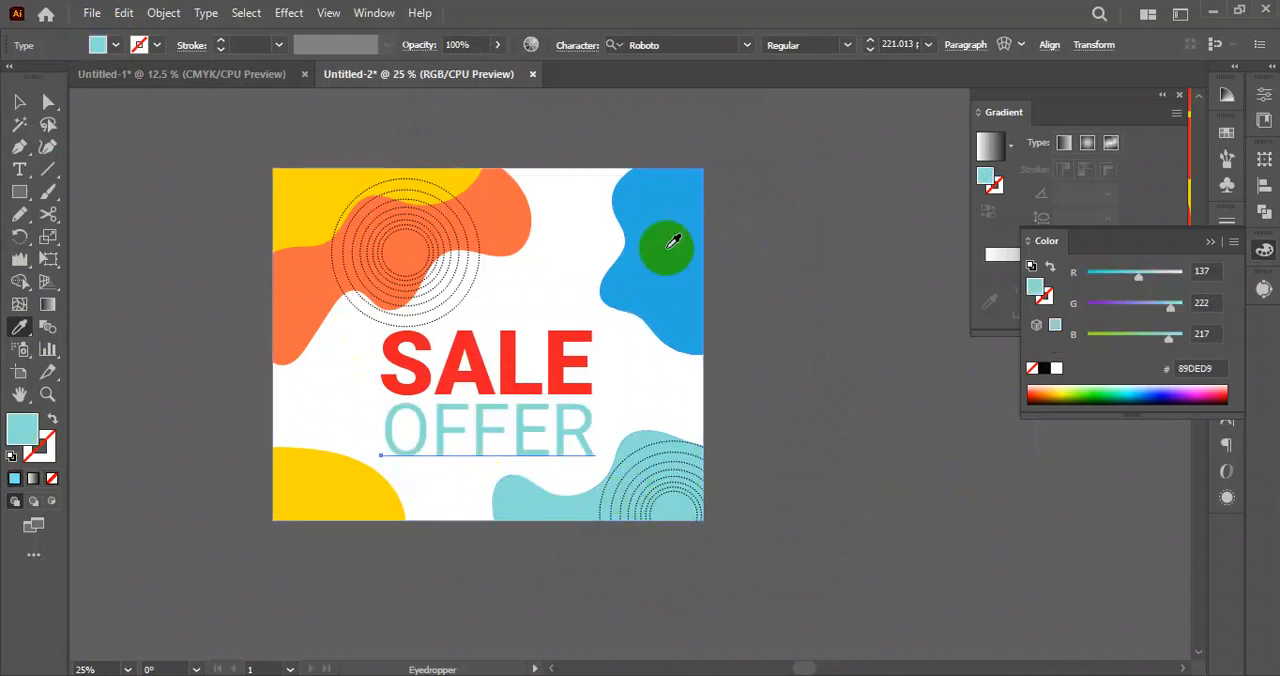
pyautogui.click(668, 246)
pyautogui.click(19, 103)
pyautogui.click(838, 423)
pyautogui.scroll(-2, 704, 427)
pyautogui.moveTo(851, 437); pyautogui.dragTo(738, 412)
pyautogui.scroll(2, 619, 458)
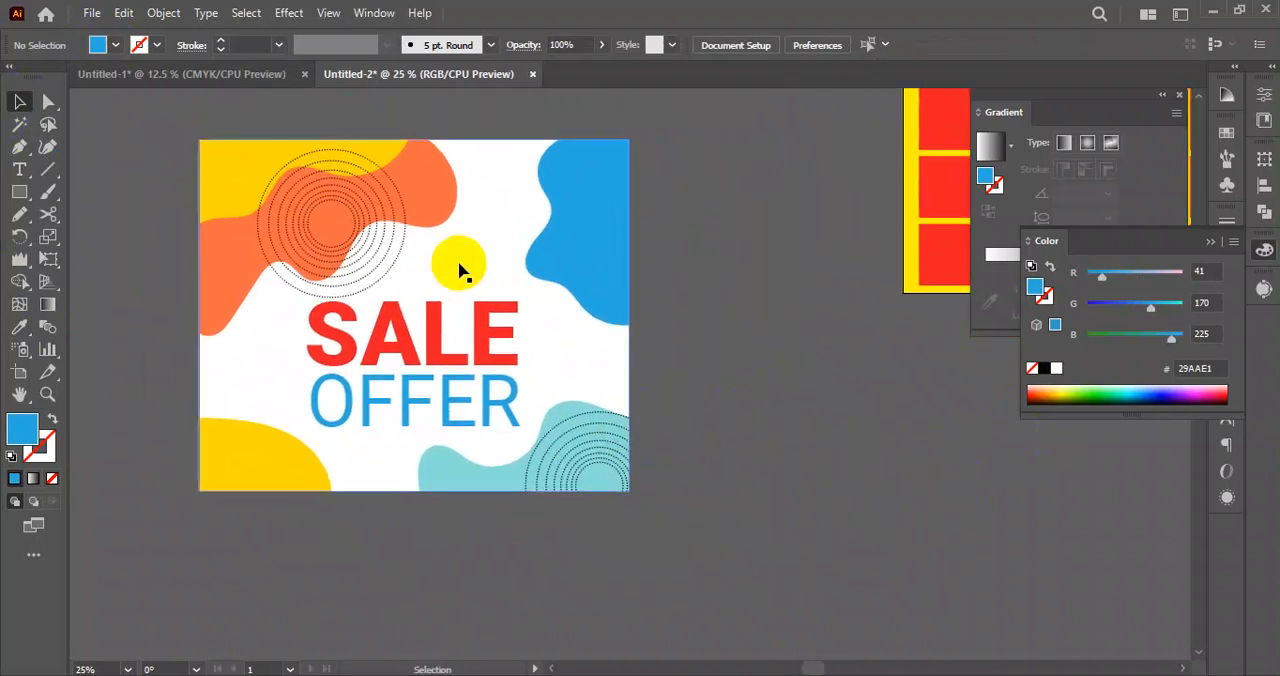
pyautogui.scroll(1, 475, 272)
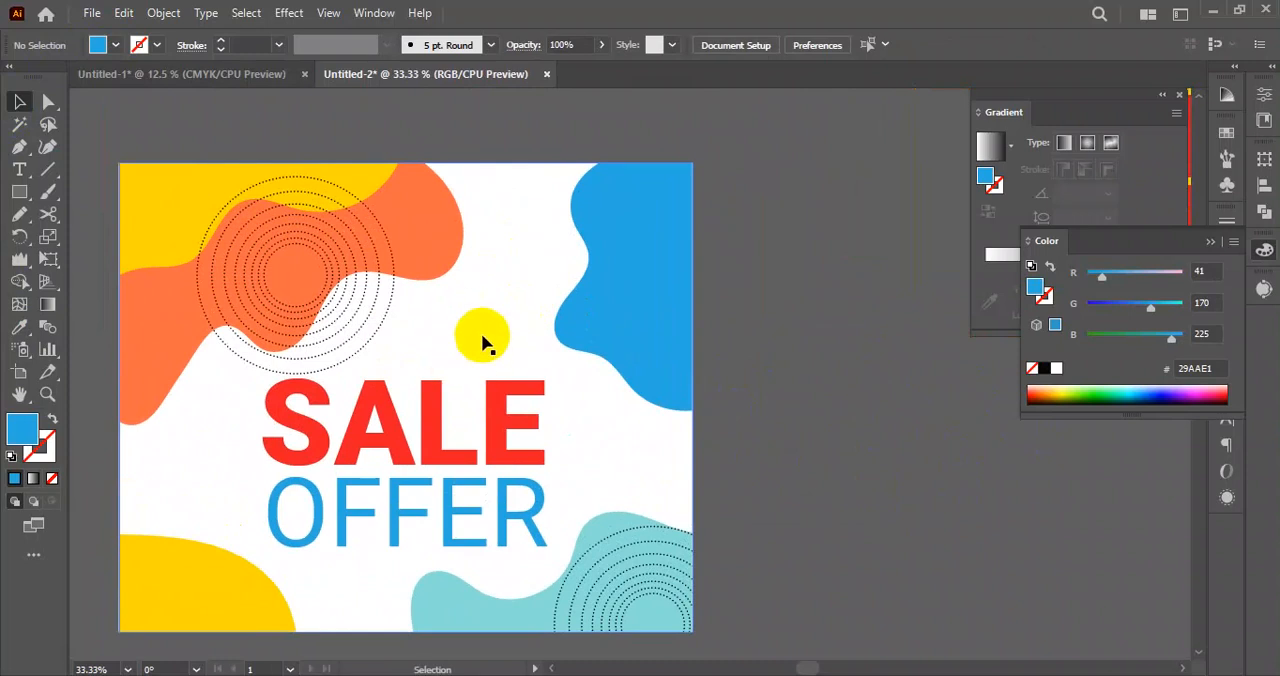
pyautogui.scroll(-1, 386, 400)
pyautogui.scroll(3, 443, 400)
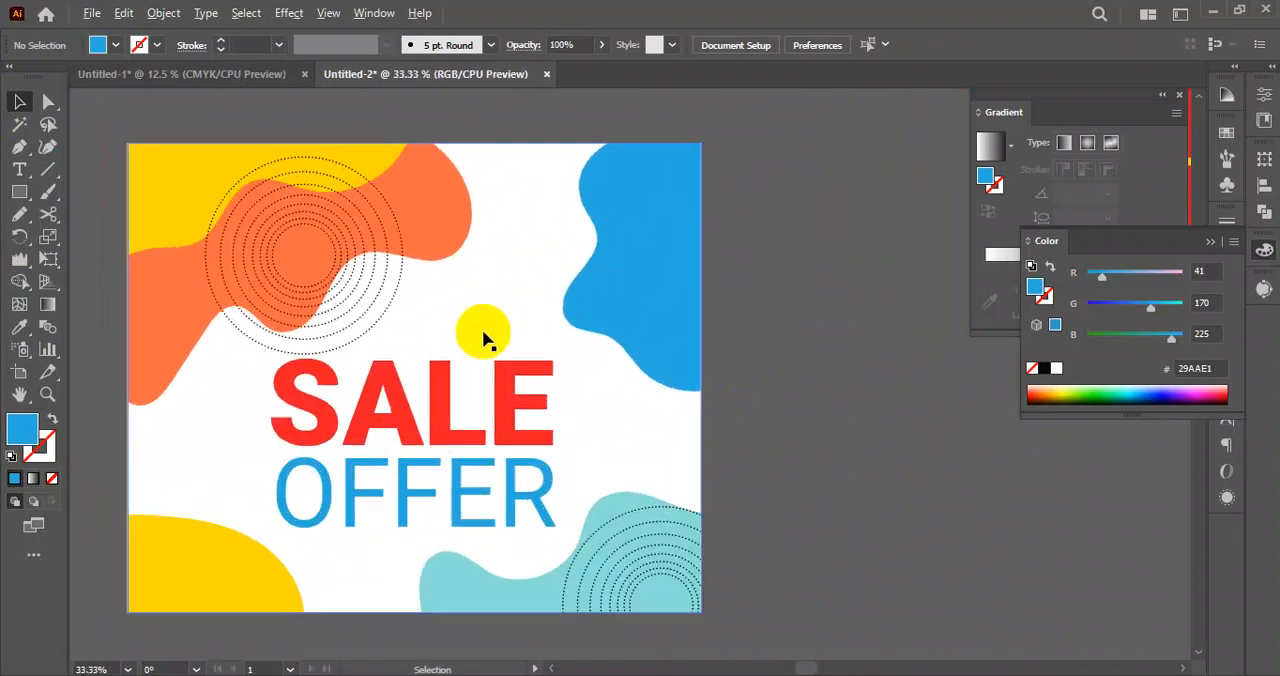
# Duplicate the SALE text above the original and replace the copy's wording with 50%.
pyautogui.scroll(1, 471, 309)
pyautogui.moveTo(389, 523); pyautogui.dragTo(543, 314)
pyautogui.doubleClick(578, 323)
pyautogui.press('Escape')
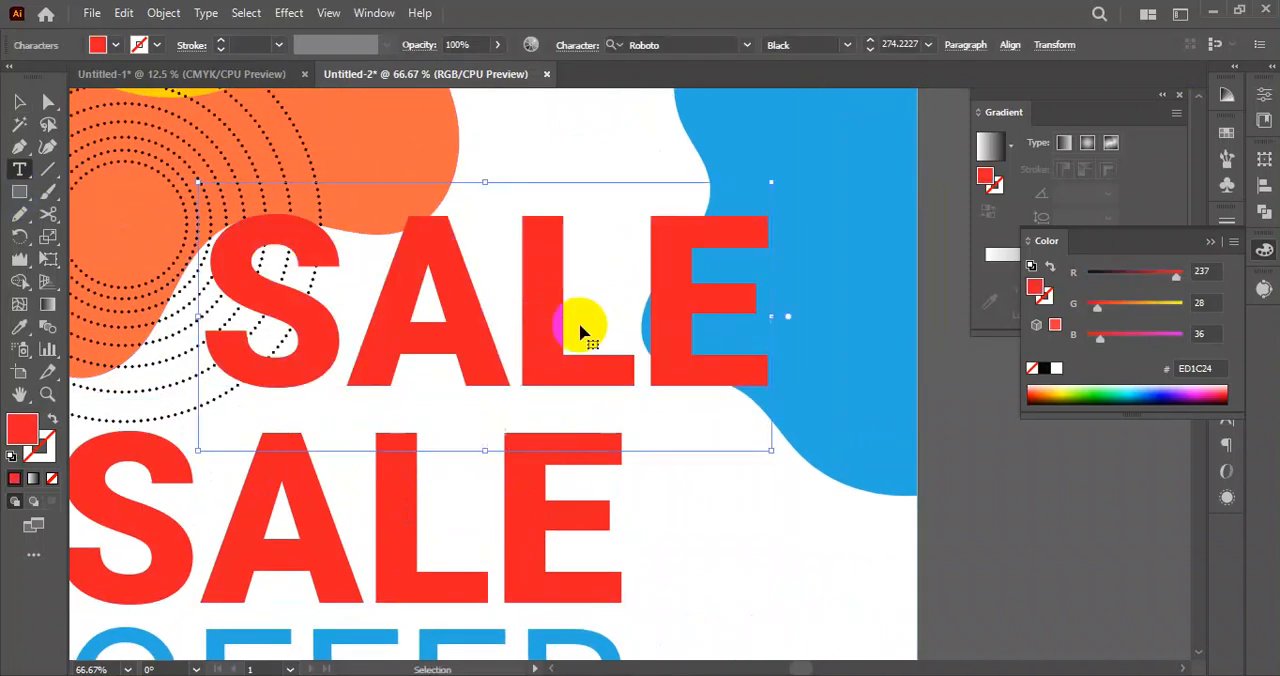
pyautogui.doubleClick(580, 323)
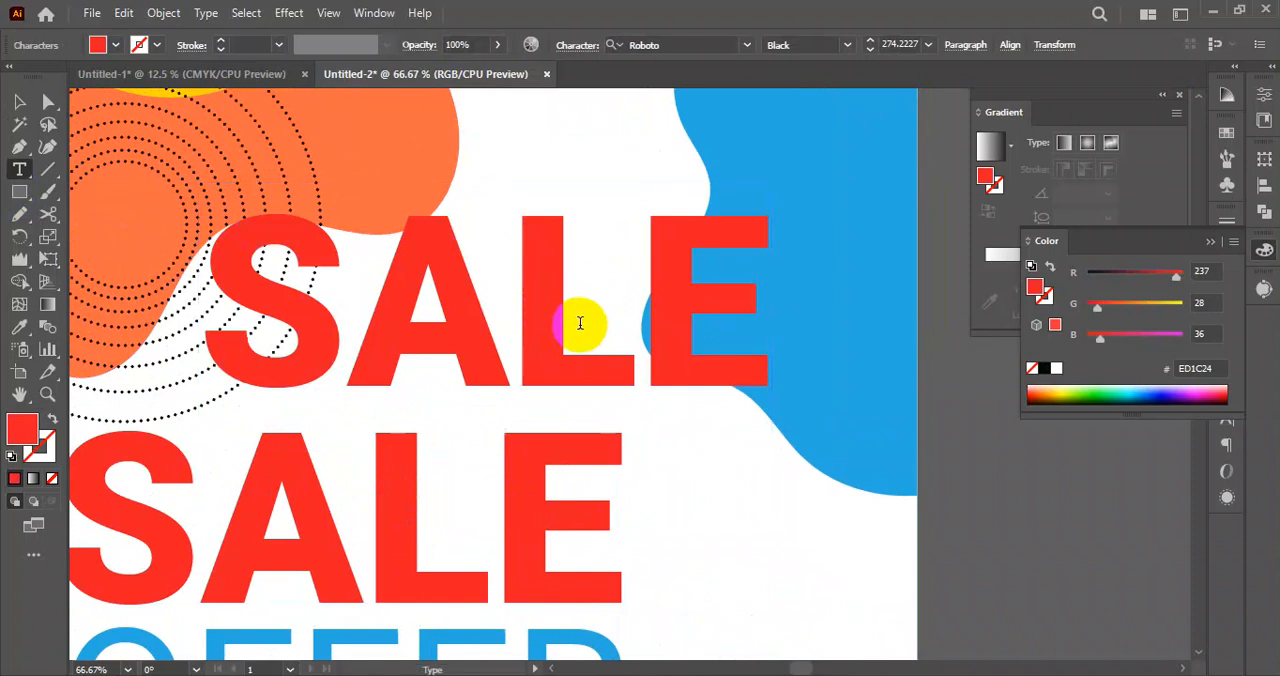
pyautogui.doubleClick(580, 323)
pyautogui.write('50')
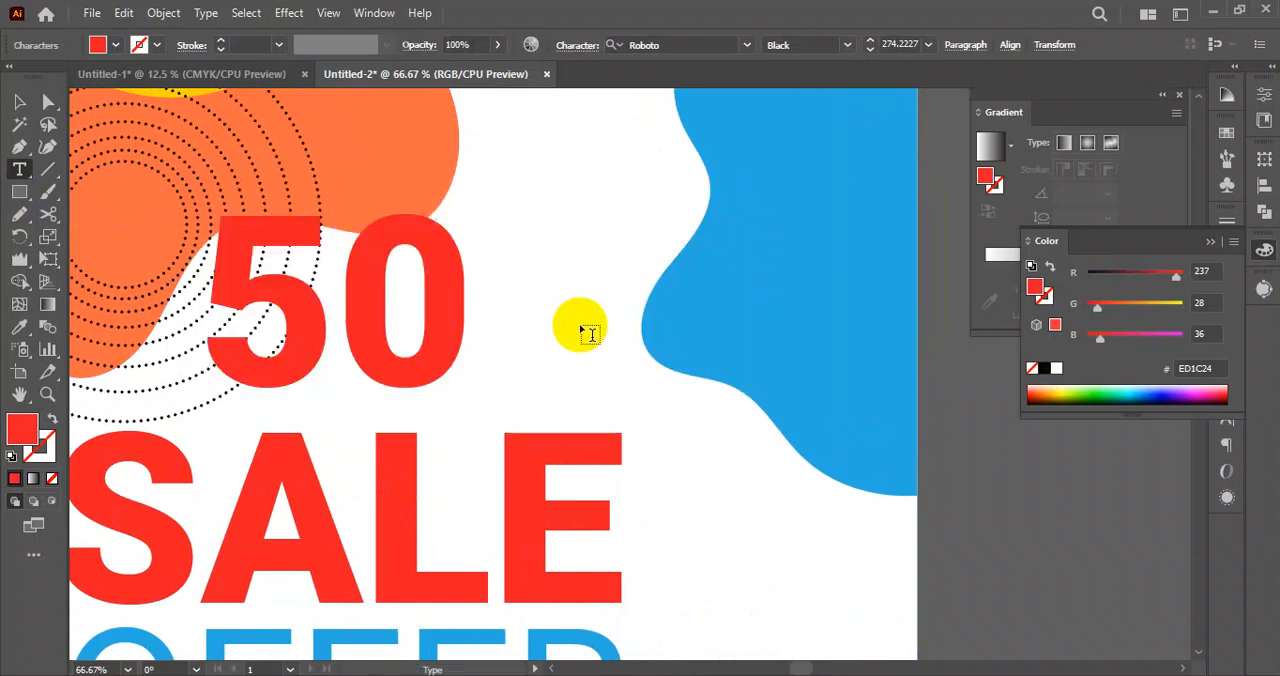
pyautogui.write('%')
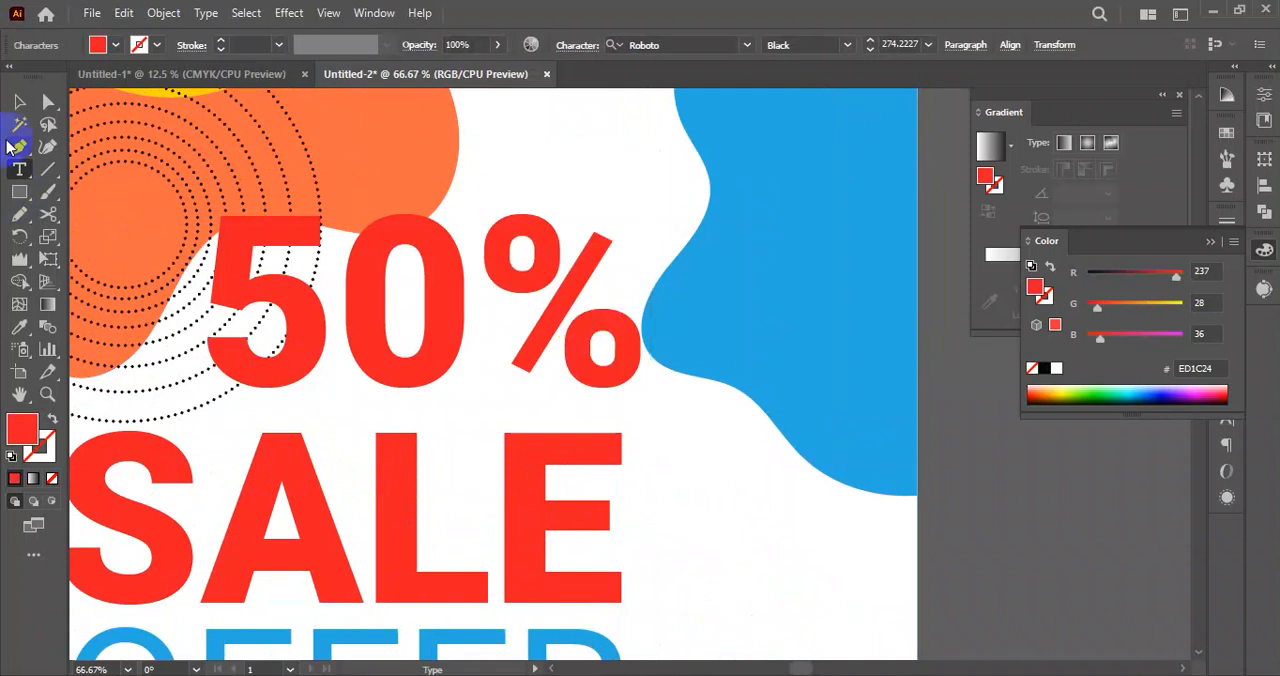
pyautogui.click(19, 102)
pyautogui.keyDown('alt'); pyautogui.keyDown('shift'); pyautogui.moveTo(651, 176); pyautogui.dragTo(547, 231); pyautogui.keyUp('shift'); pyautogui.keyUp('alt')
pyautogui.hotkey('ctrl', 'z')
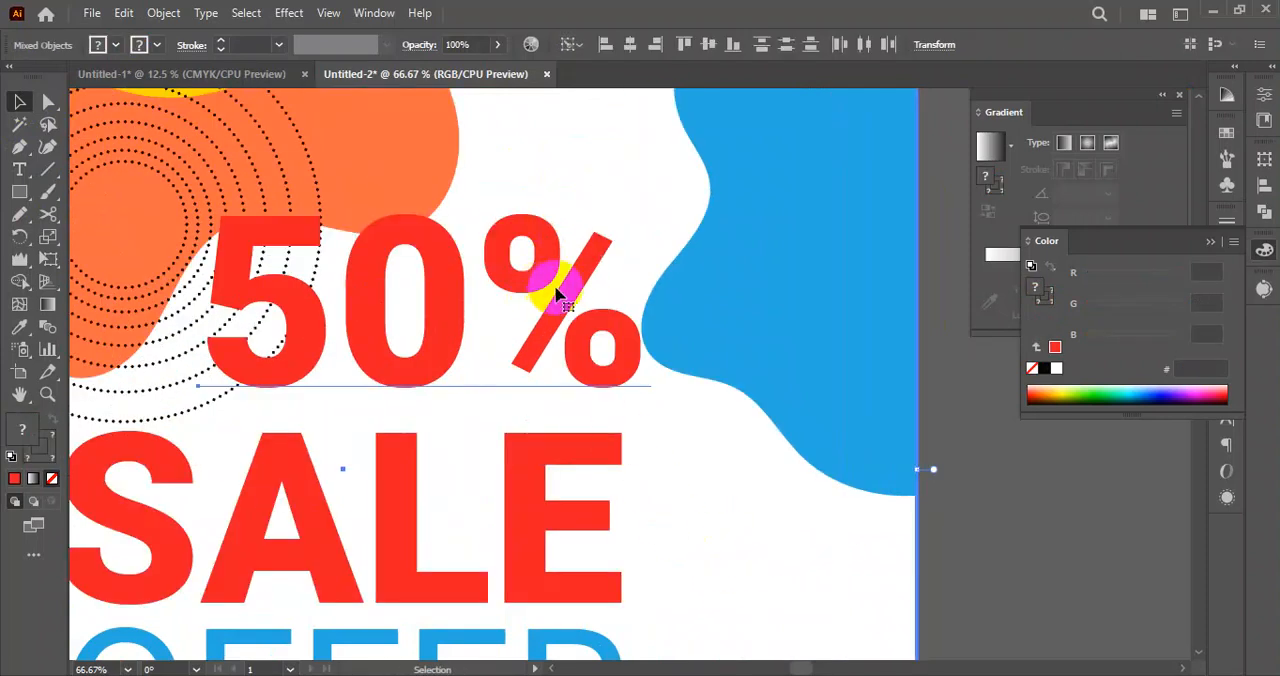
pyautogui.scroll(-4, 643, 517)
pyautogui.click(843, 521)
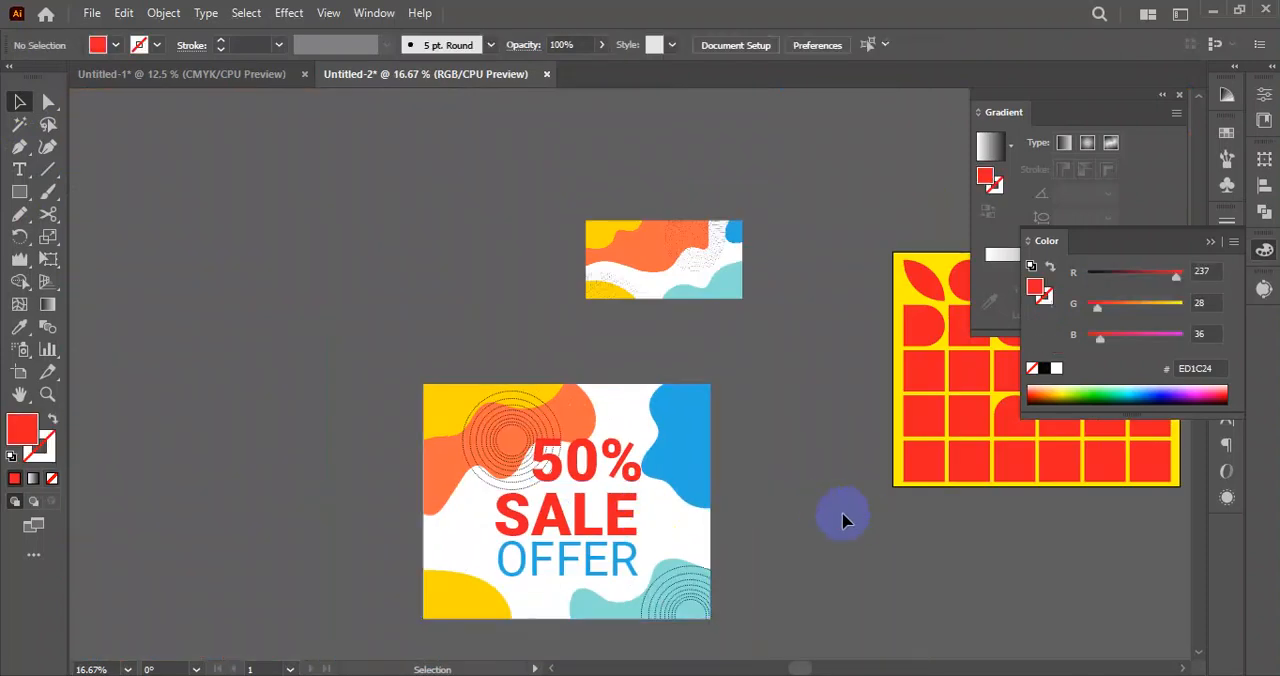
# Scale the 50% text down and place it just above the right end of SALE.
pyautogui.scroll(3, 646, 501)
pyautogui.click(626, 486)
pyautogui.moveTo(636, 286); pyautogui.dragTo(540, 345)
pyautogui.moveTo(480, 417); pyautogui.dragTo(528, 456)
pyautogui.click(877, 613)
pyautogui.scroll(3, 525, 442)
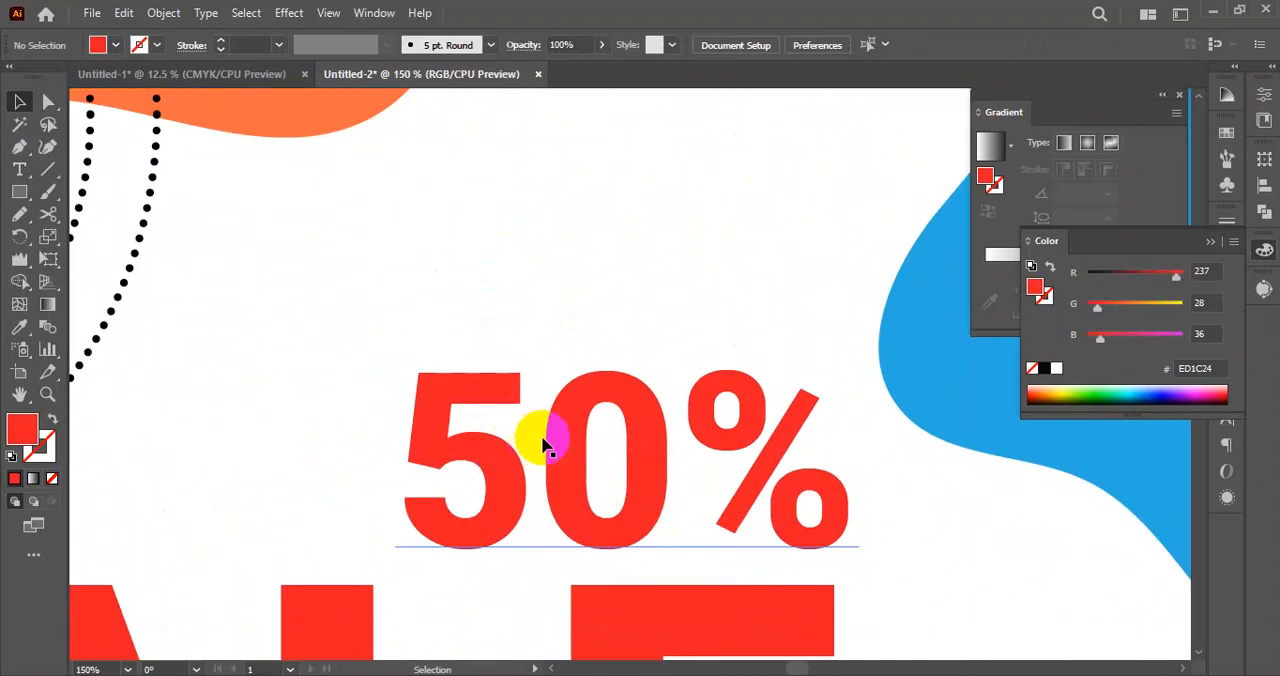
pyautogui.scroll(-3, 520, 442)
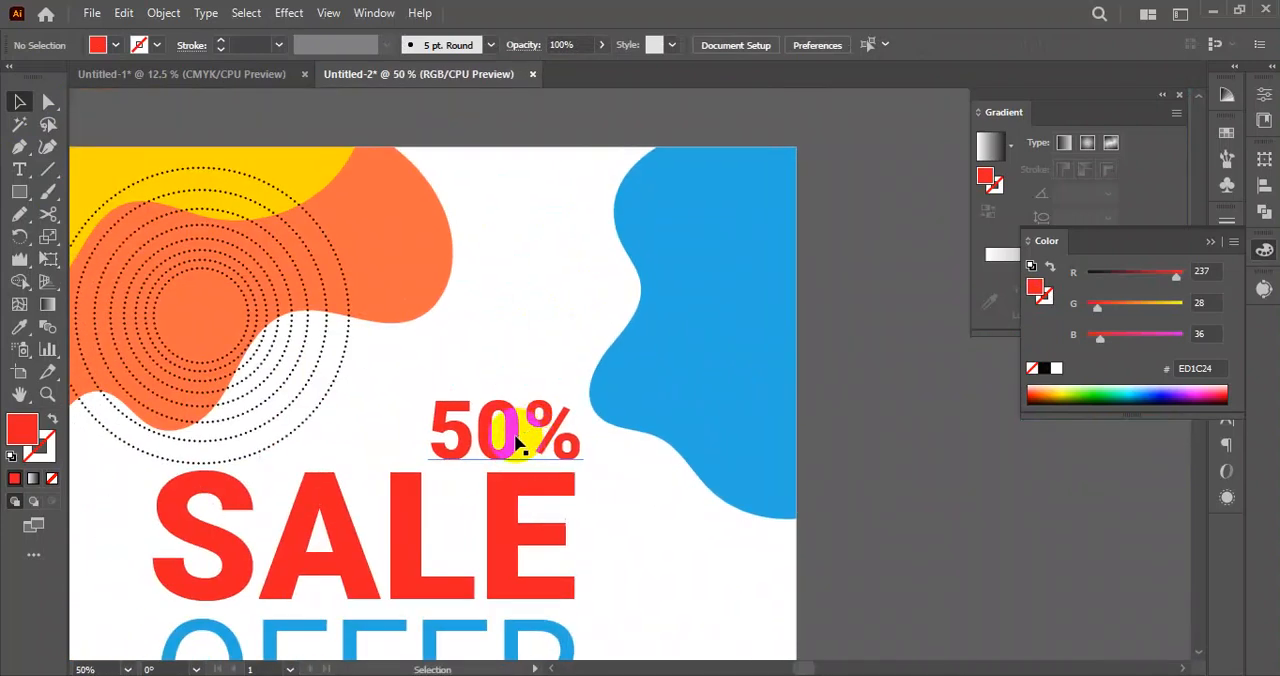
# Enlarge the 50% text to about 153 pt and align its right edge with the end of SALE.
pyautogui.moveTo(484, 446); pyautogui.dragTo(585, 447)
pyautogui.moveTo(497, 455); pyautogui.dragTo(706, 486)
pyautogui.click(863, 526)
pyautogui.scroll(-2, 496, 486)
pyautogui.scroll(3, 509, 490)
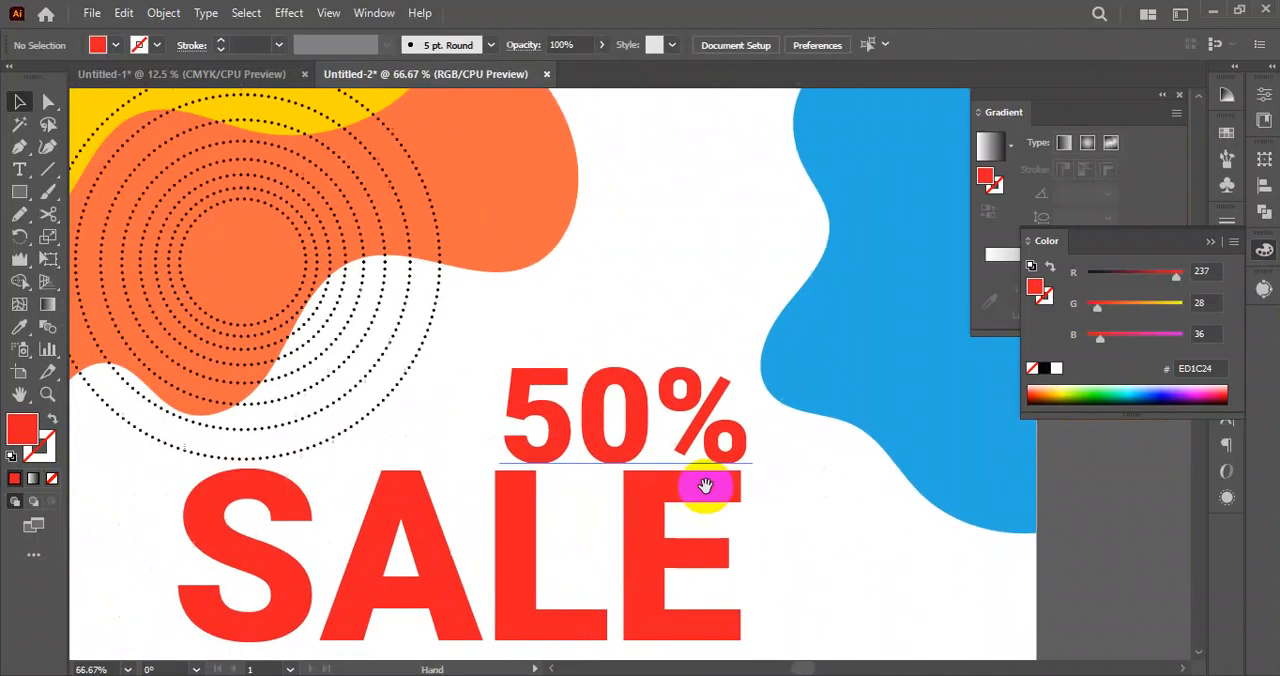
pyautogui.moveTo(629, 440); pyautogui.dragTo(628, 440)
pyautogui.scroll(-2, 651, 443)
pyautogui.click(991, 532)
pyautogui.scroll(-2, 809, 486)
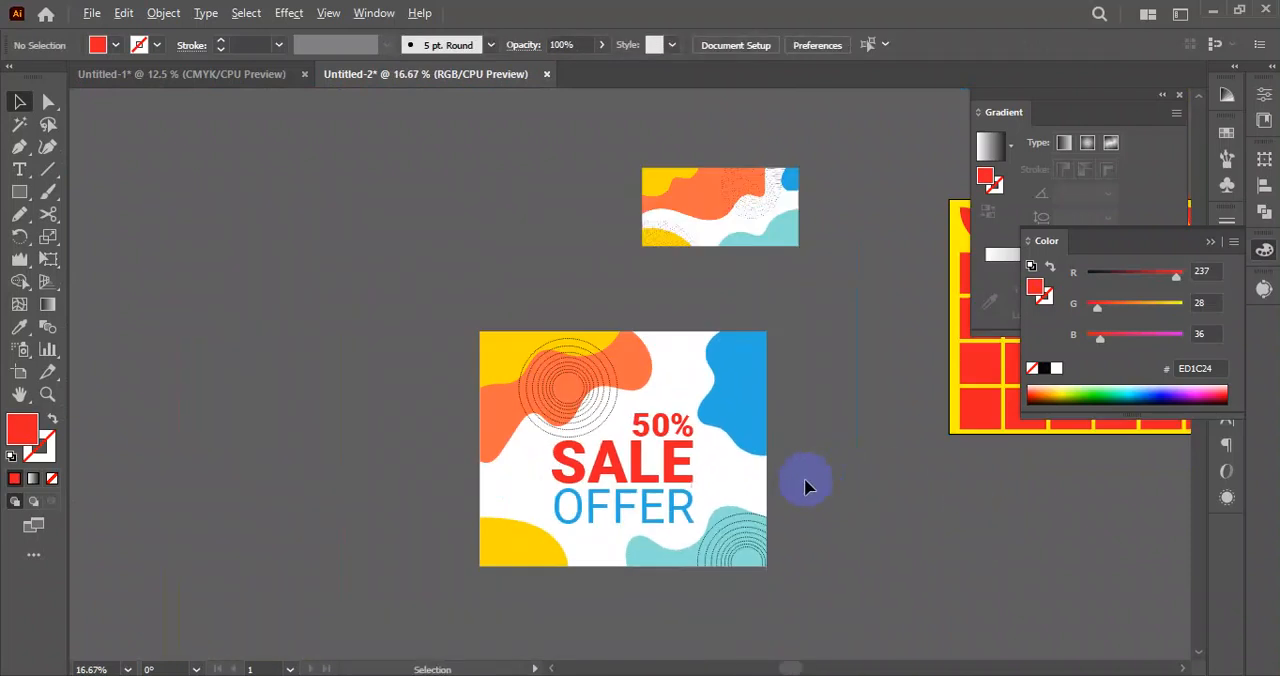
# Recolour the 50% text with the Eyedropper, sampling the blue blob beside it.
pyautogui.scroll(3, 794, 500)
pyautogui.click(388, 296)
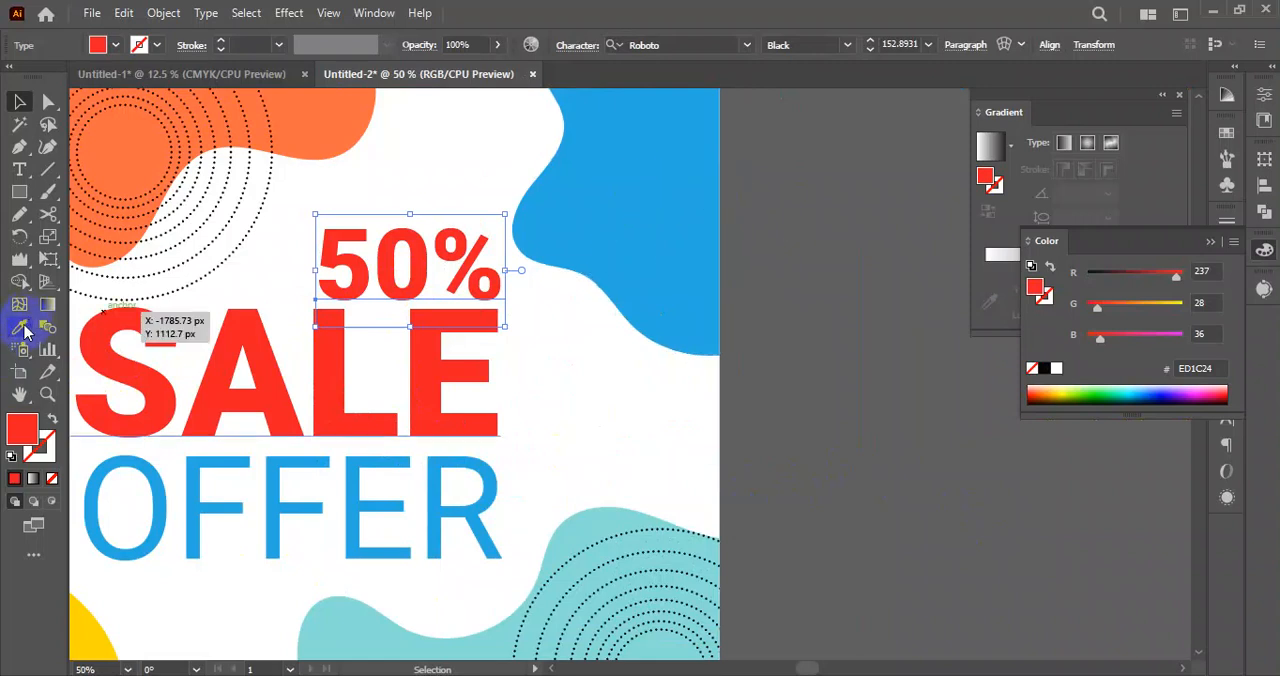
pyautogui.click(700, 251)
pyautogui.click(19, 101)
pyautogui.click(878, 412)
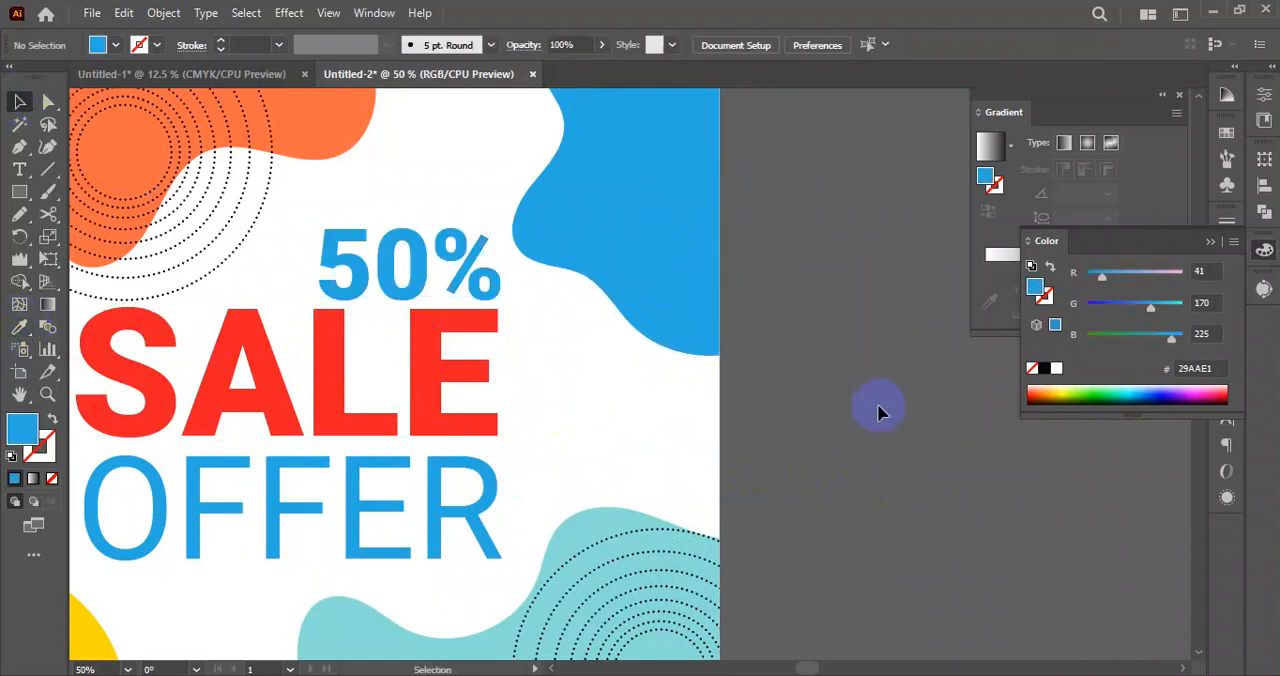
pyautogui.scroll(-3, 776, 424)
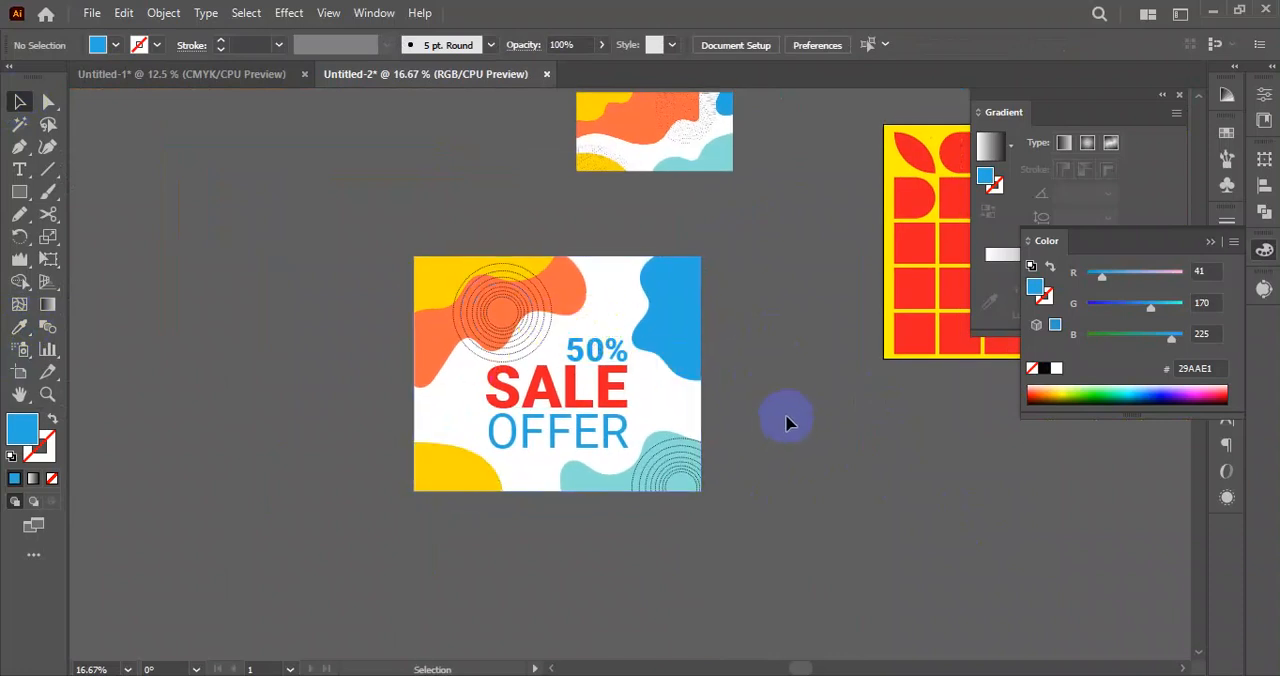
# Select the whole sale banner with its text and move it left, away from the geometric pattern.
pyautogui.scroll(1, 728, 404)
pyautogui.moveTo(728, 317); pyautogui.dragTo(277, 590)
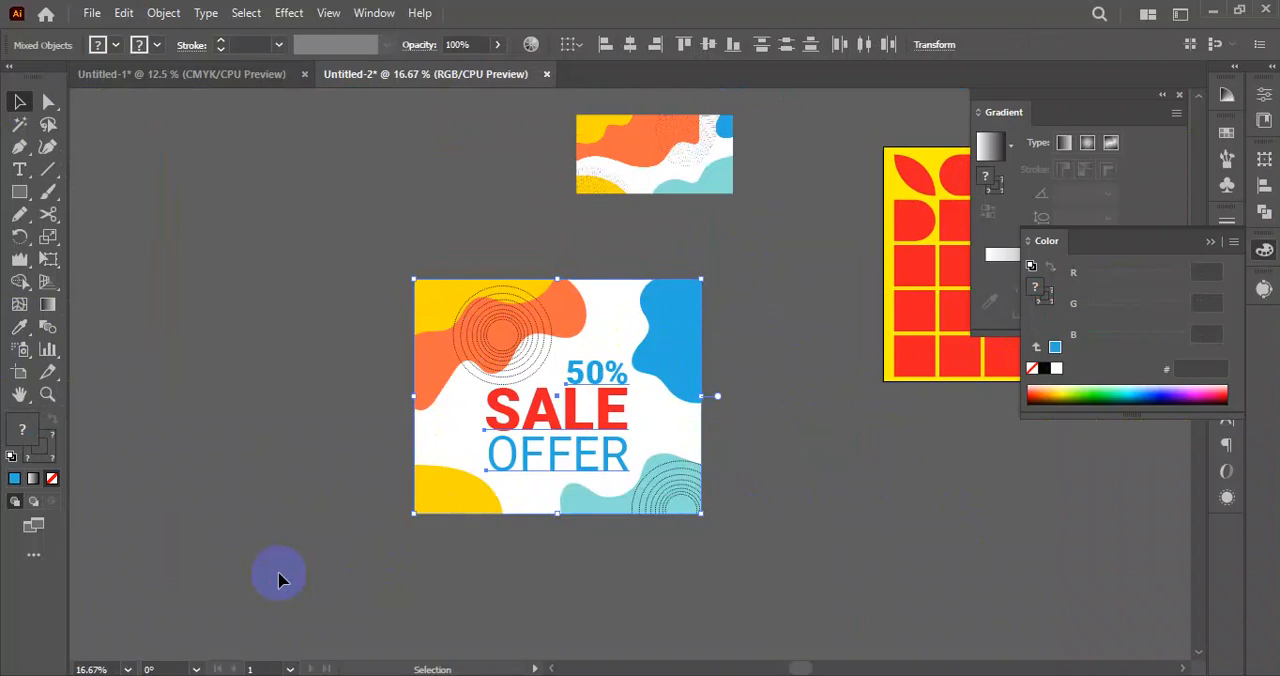
pyautogui.click(895, 553)
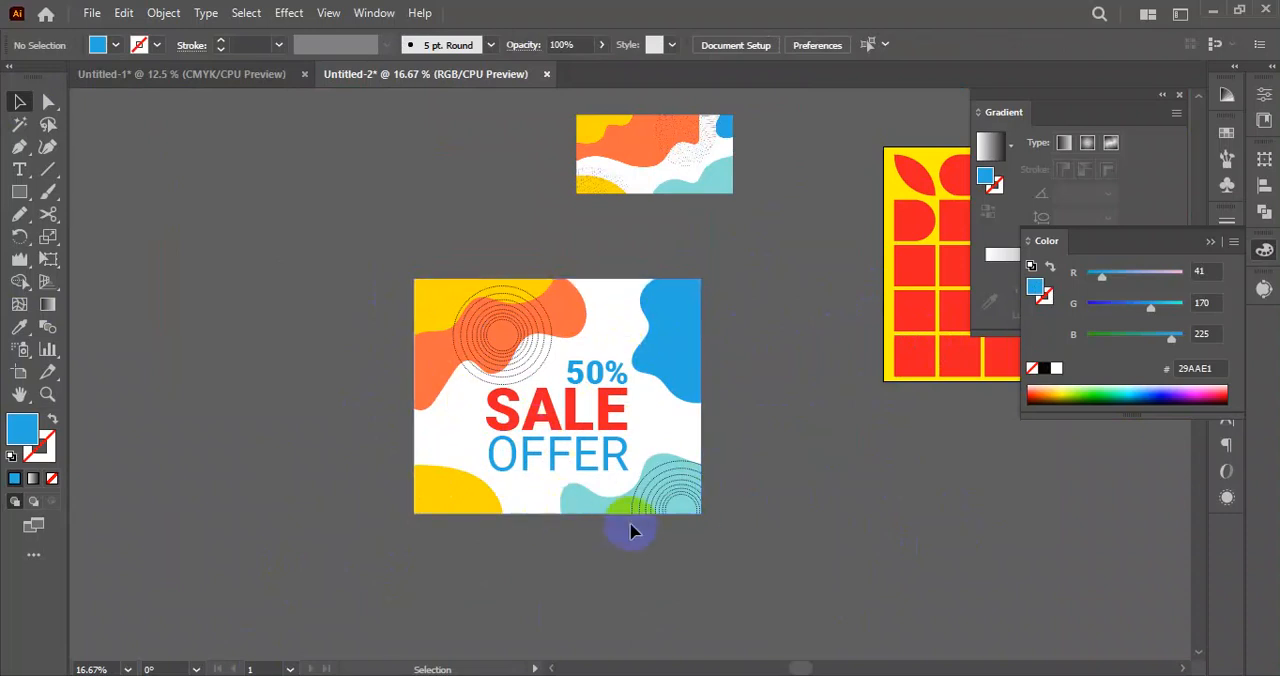
pyautogui.moveTo(763, 280); pyautogui.dragTo(372, 590)
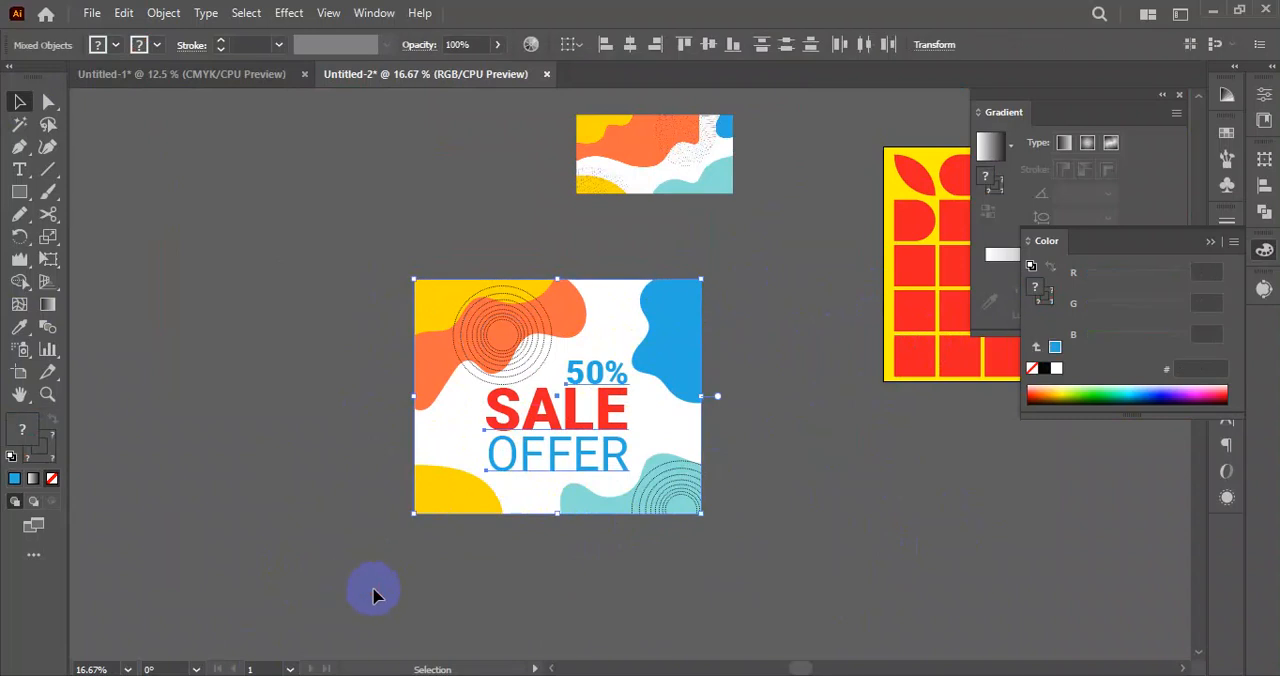
pyautogui.moveTo(541, 414); pyautogui.dragTo(361, 409)
pyautogui.click(687, 546)
pyautogui.moveTo(551, 266); pyautogui.dragTo(198, 546)
pyautogui.click(658, 428)
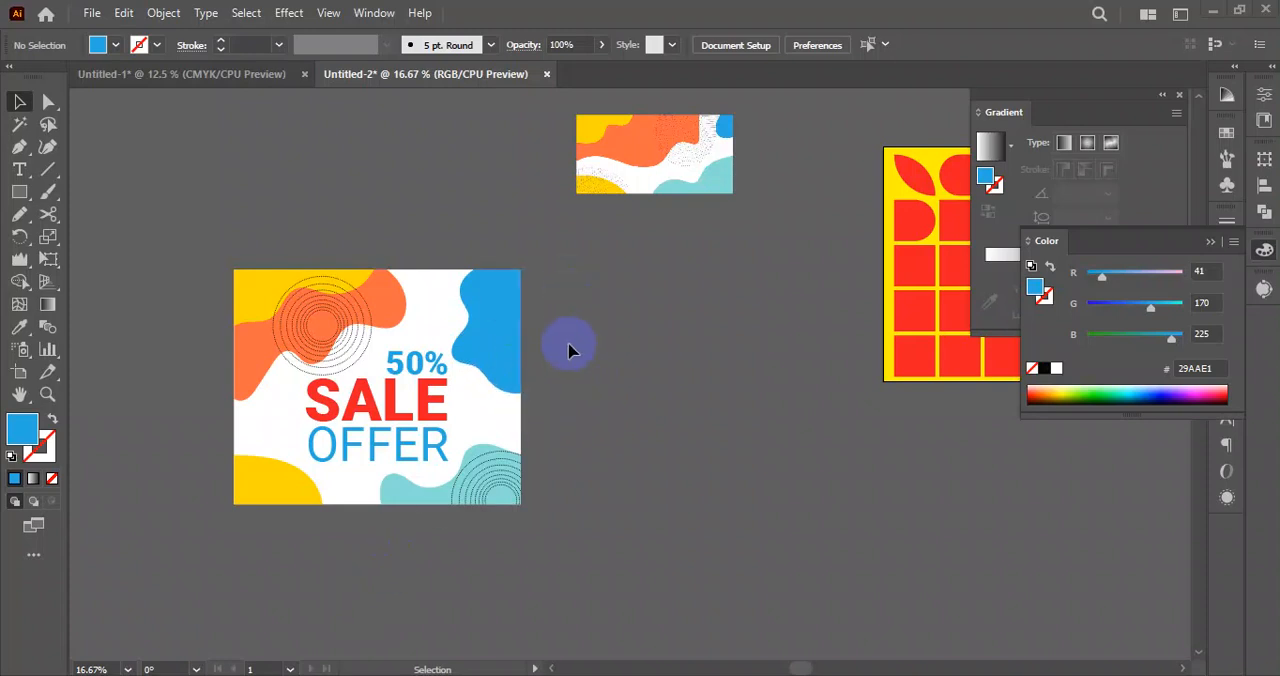
pyautogui.scroll(-3, 604, 396)
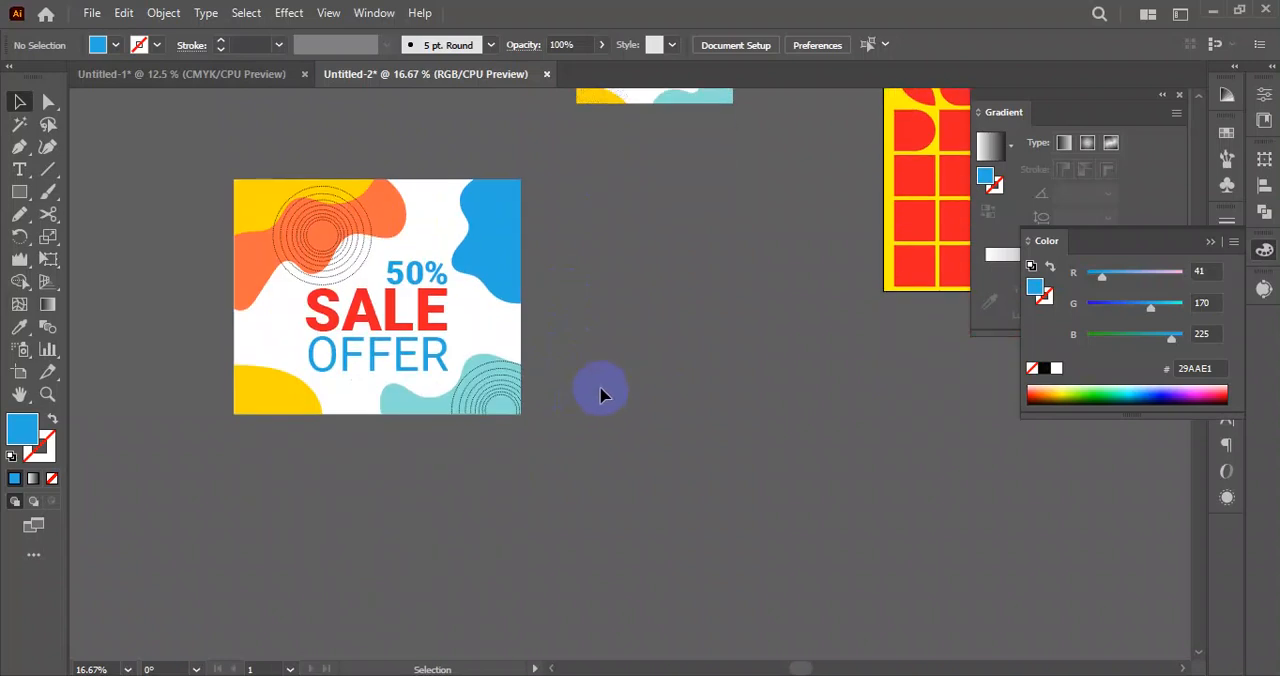
# Select the whole sale banner with its text and move it diagonally down towards the geometric pattern, keeping it below the small blob background.
pyautogui.scroll(2, 583, 338)
pyautogui.scroll(-3, 559, 397)
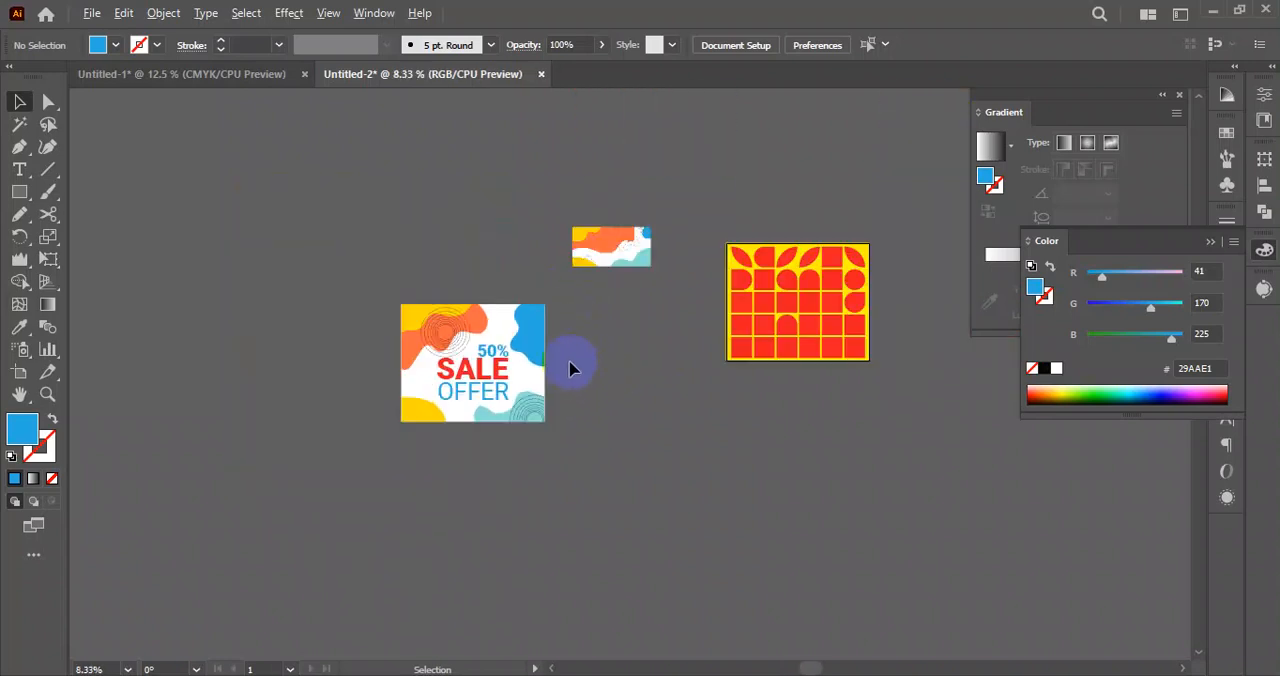
pyautogui.moveTo(849, 428); pyautogui.dragTo(743, 414)
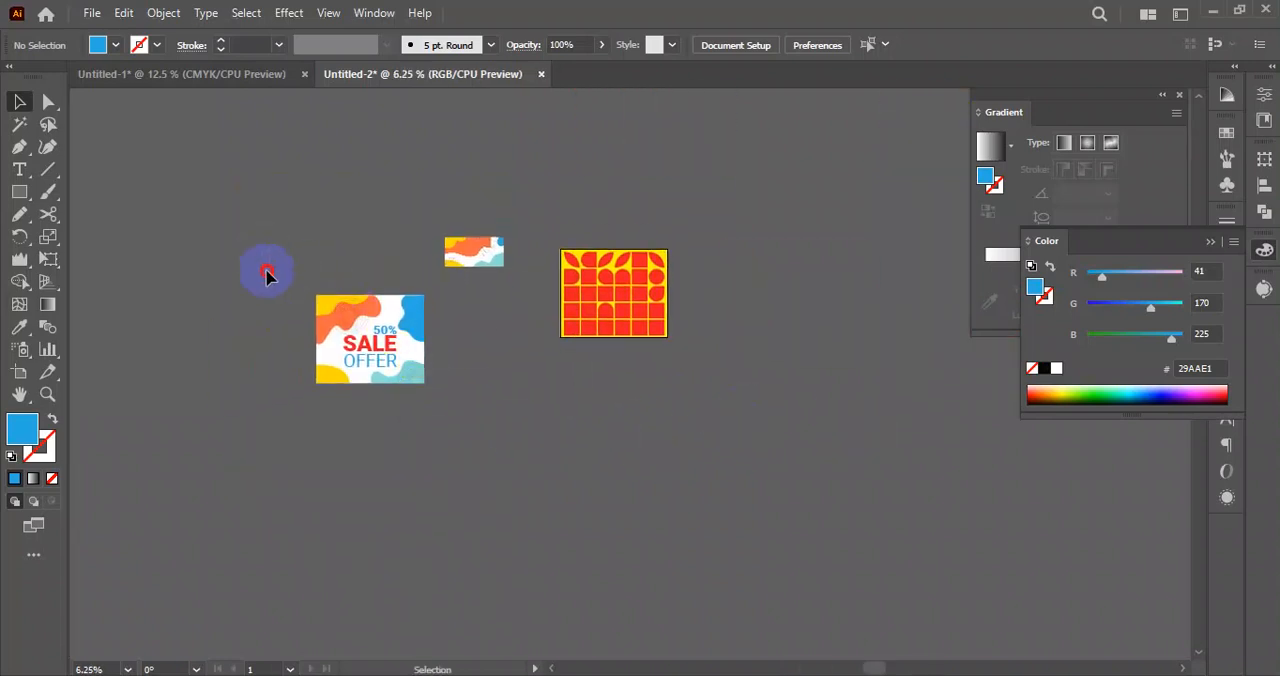
pyautogui.click(357, 349)
pyautogui.moveTo(380, 372); pyautogui.dragTo(426, 443)
pyautogui.click(484, 431)
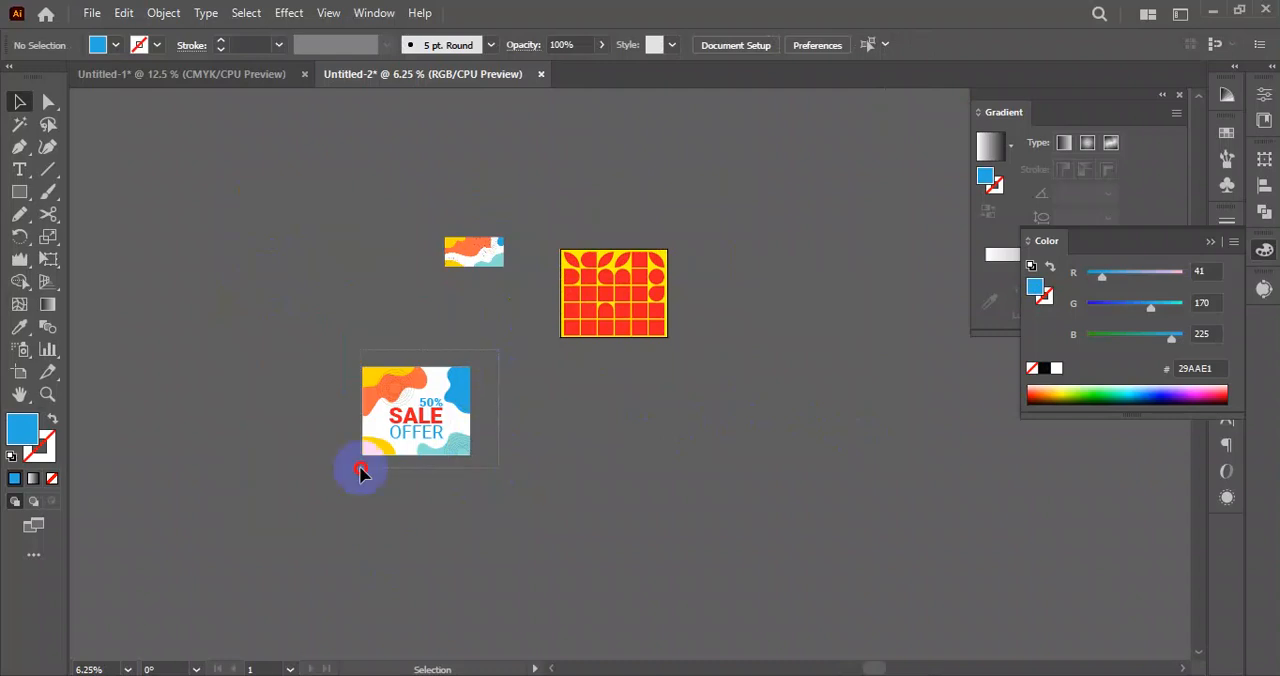
# Examine the finished sale banner up close, checking its blobs, line circles and 50% SALE OFFER text.
pyautogui.moveTo(361, 468); pyautogui.dragTo(341, 484)
pyautogui.scroll(2, 458, 403)
pyautogui.moveTo(585, 487); pyautogui.dragTo(625, 342)
pyautogui.moveTo(449, 379); pyautogui.dragTo(468, 347)
pyautogui.scroll(3, 489, 403)
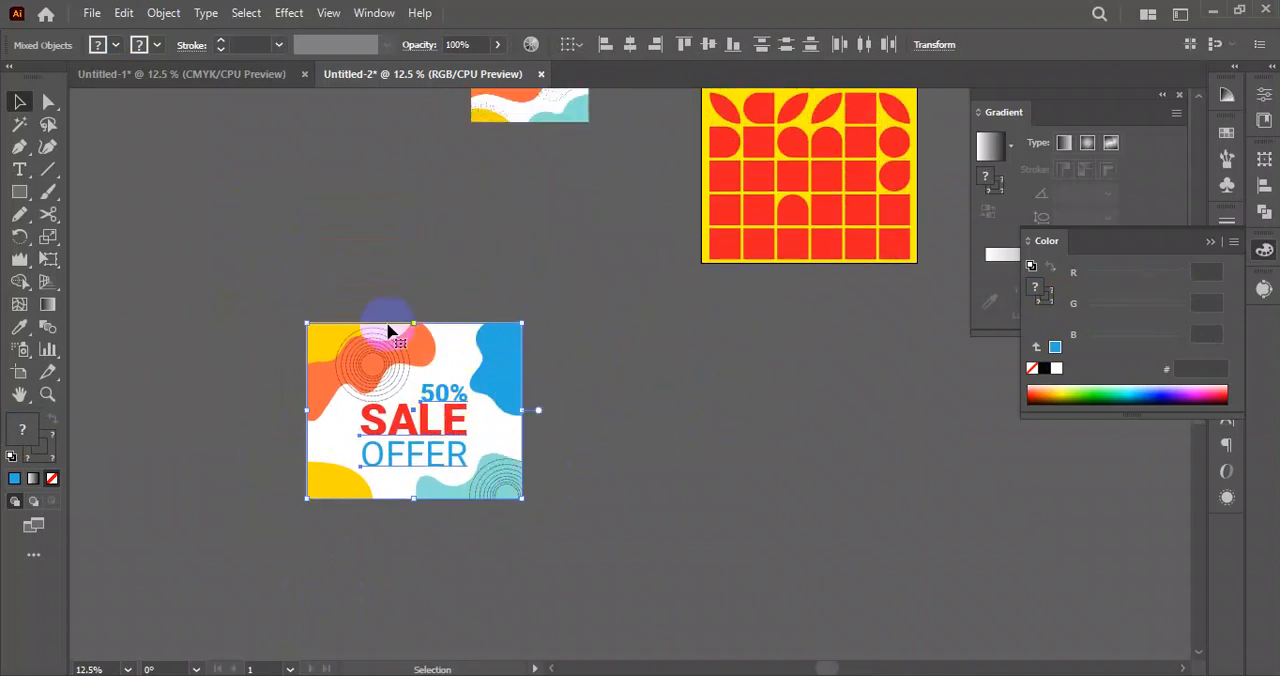
pyautogui.click(698, 398)
pyautogui.moveTo(370, 336); pyautogui.dragTo(350, 341)
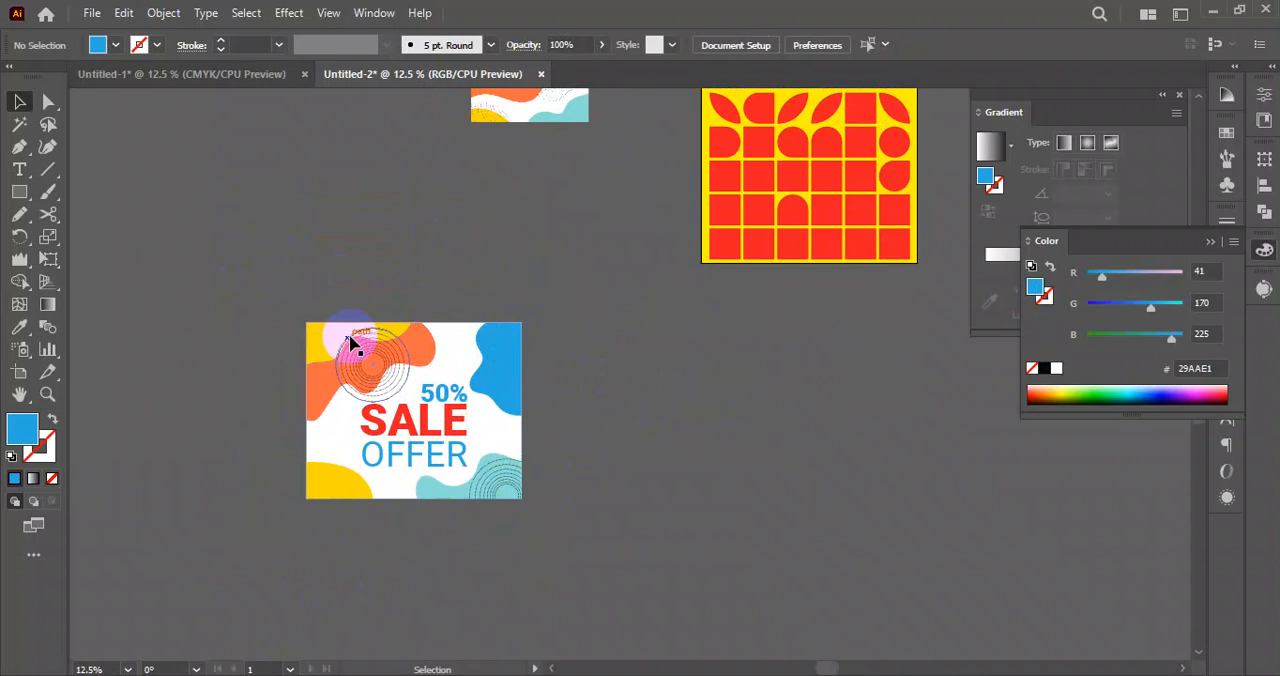
pyautogui.moveTo(572, 267); pyautogui.dragTo(248, 543)
pyautogui.click(455, 537)
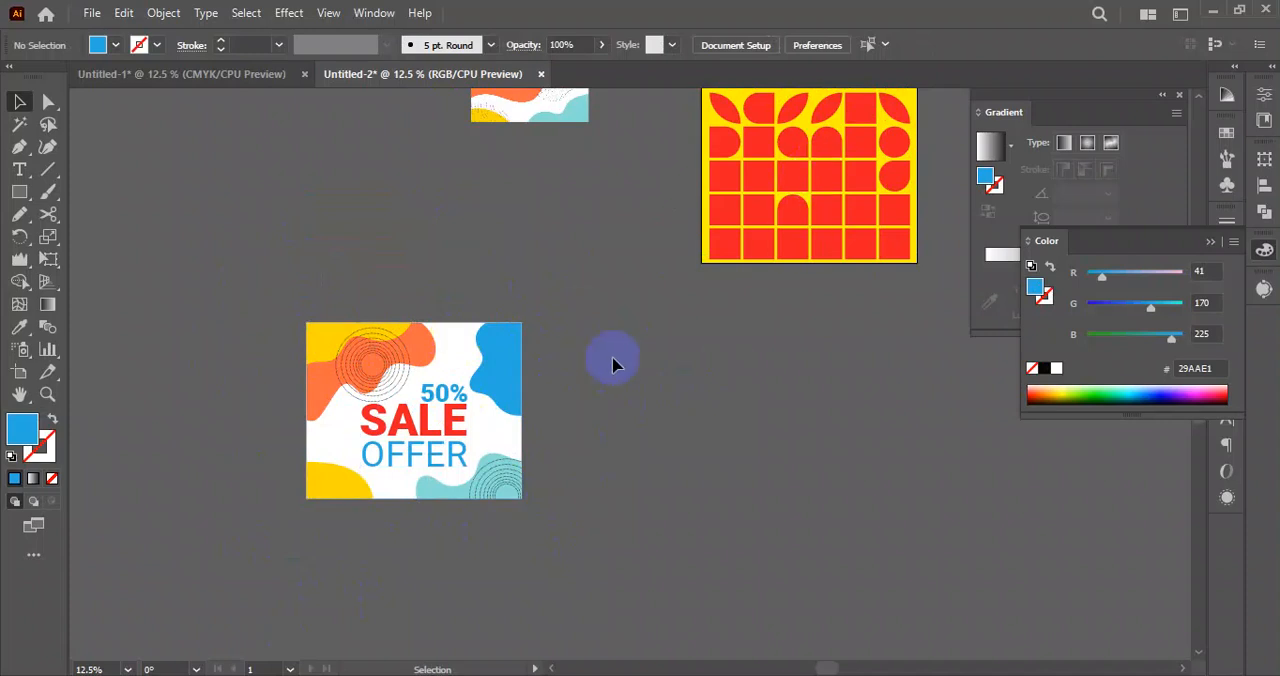
pyautogui.scroll(-3, 630, 384)
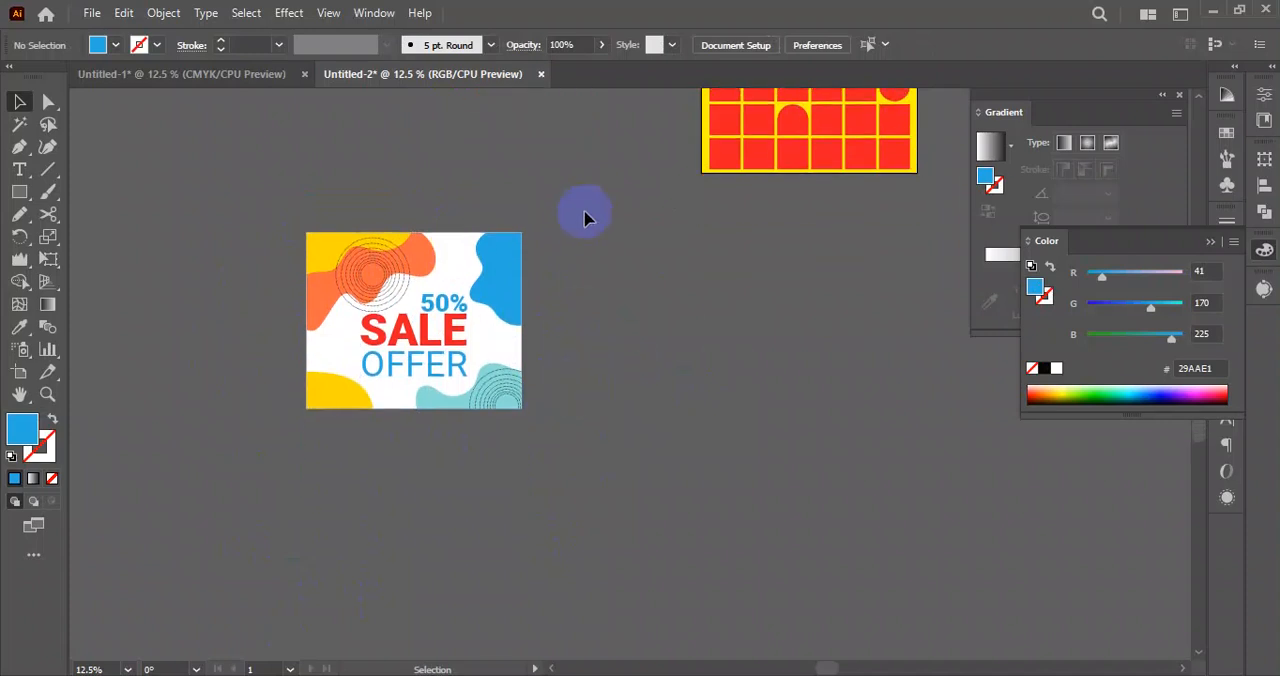
pyautogui.scroll(-3, 723, 456)
pyautogui.scroll(4, 710, 430)
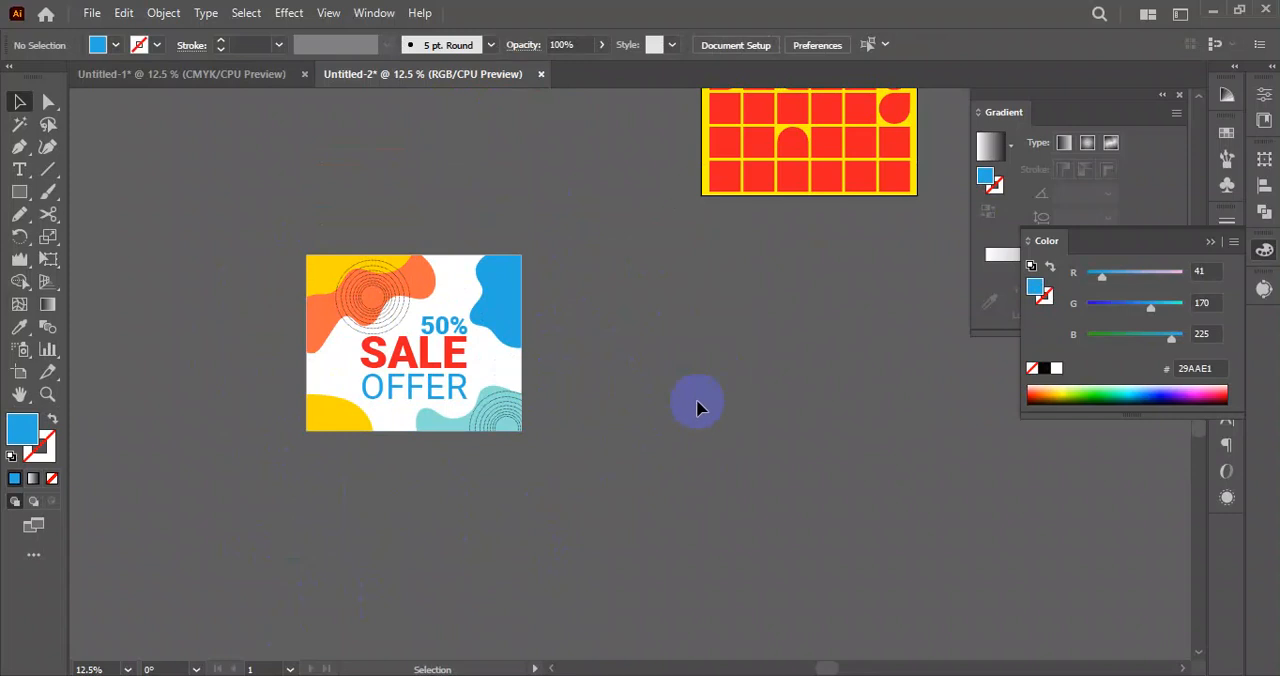